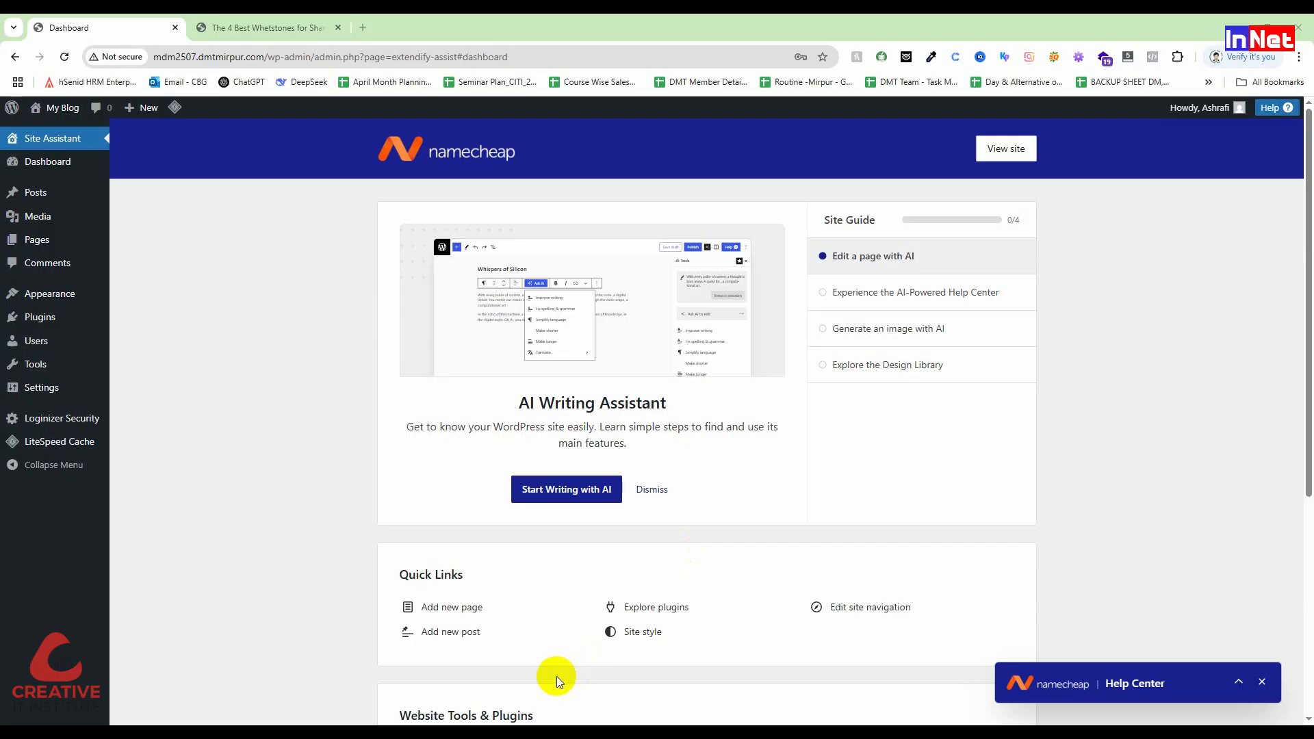
Step: Switch to the tab showing 'The 4 Best Whetstones for Sharpening Dull Blades' post
{"action": "left_click", "coordinate": [268, 27]}
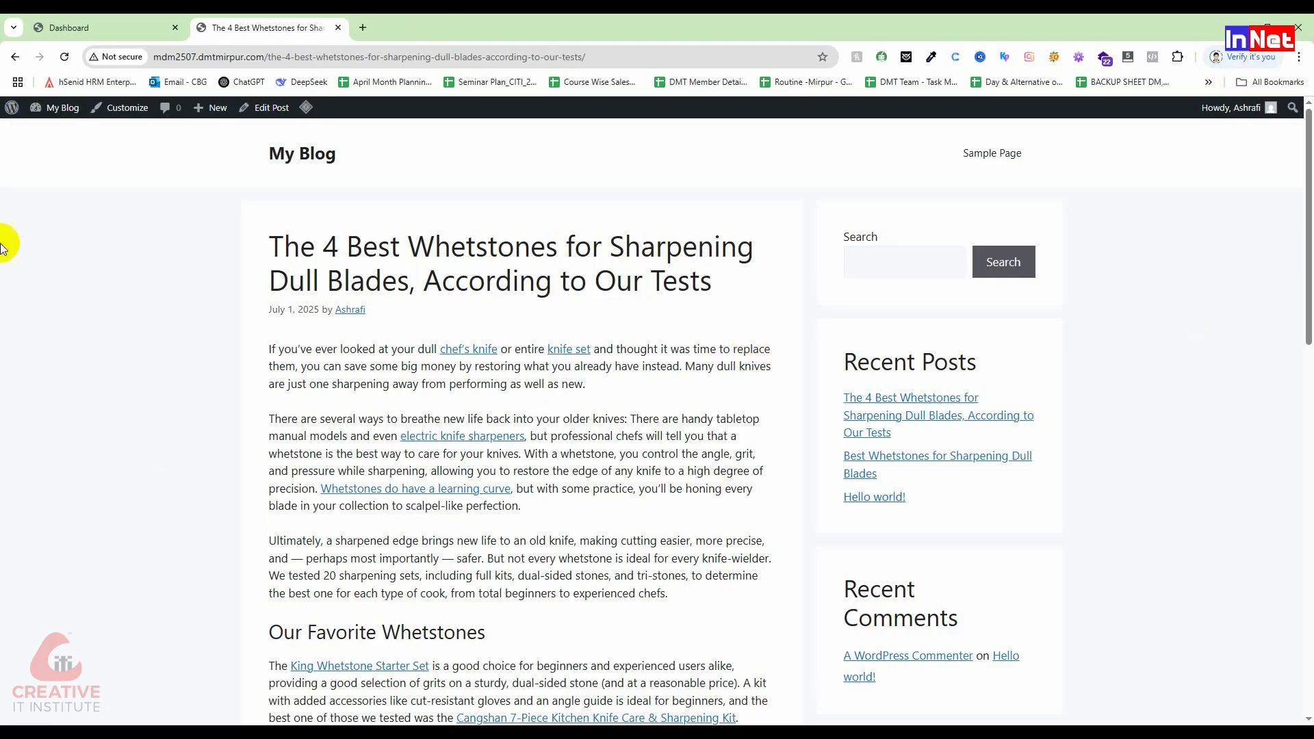
Step: Go to the My Blog home page listing the whetstone posts
{"action": "left_click", "coordinate": [301, 162]}
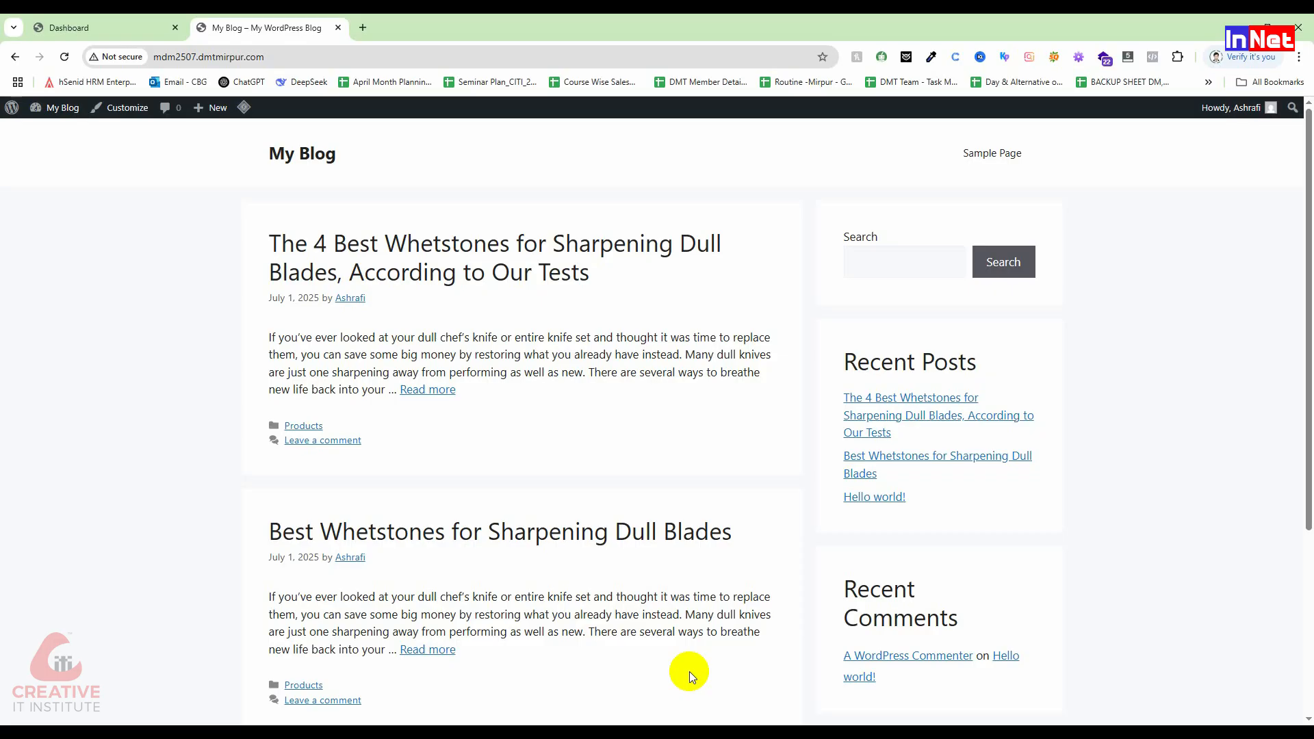
Step: Load the Creative IT Institute website ('crea') in a new tab beside the blog
{"action": "left_click", "coordinate": [362, 27]}
{"action": "type", "text": "crea"}
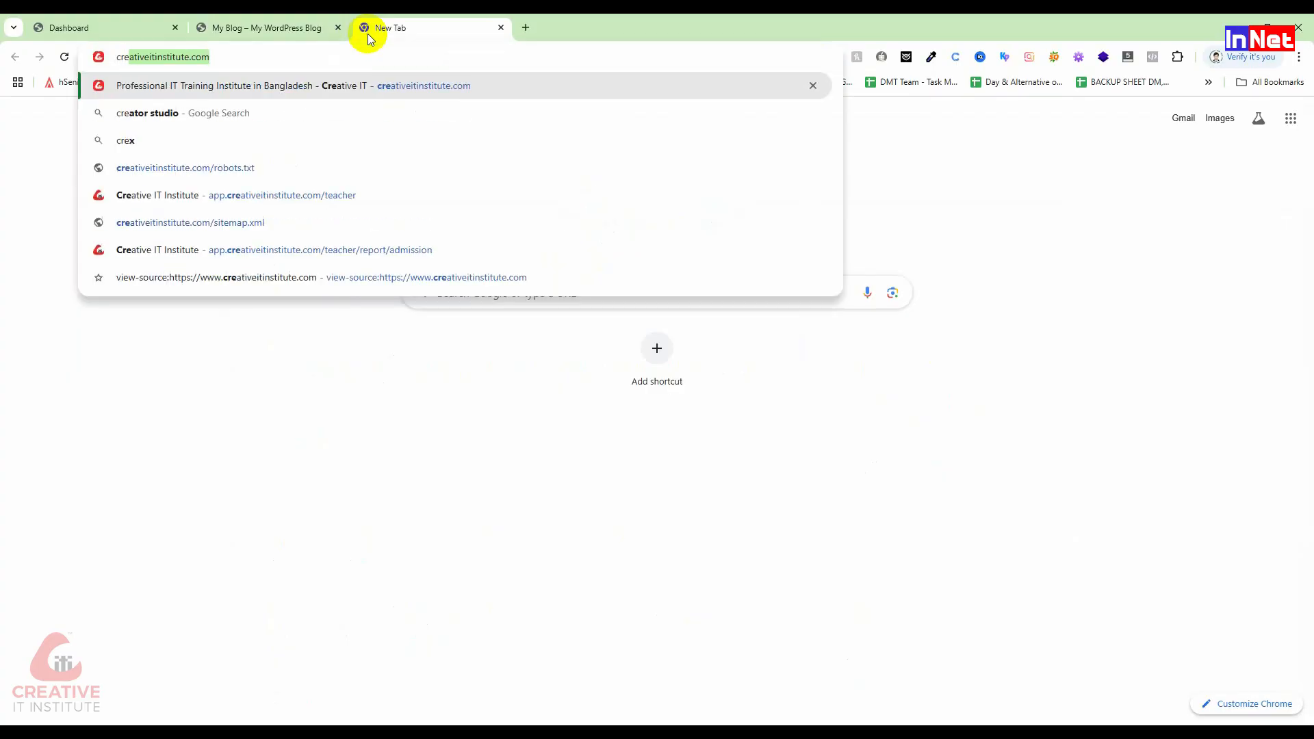
{"action": "key", "text": "Return"}
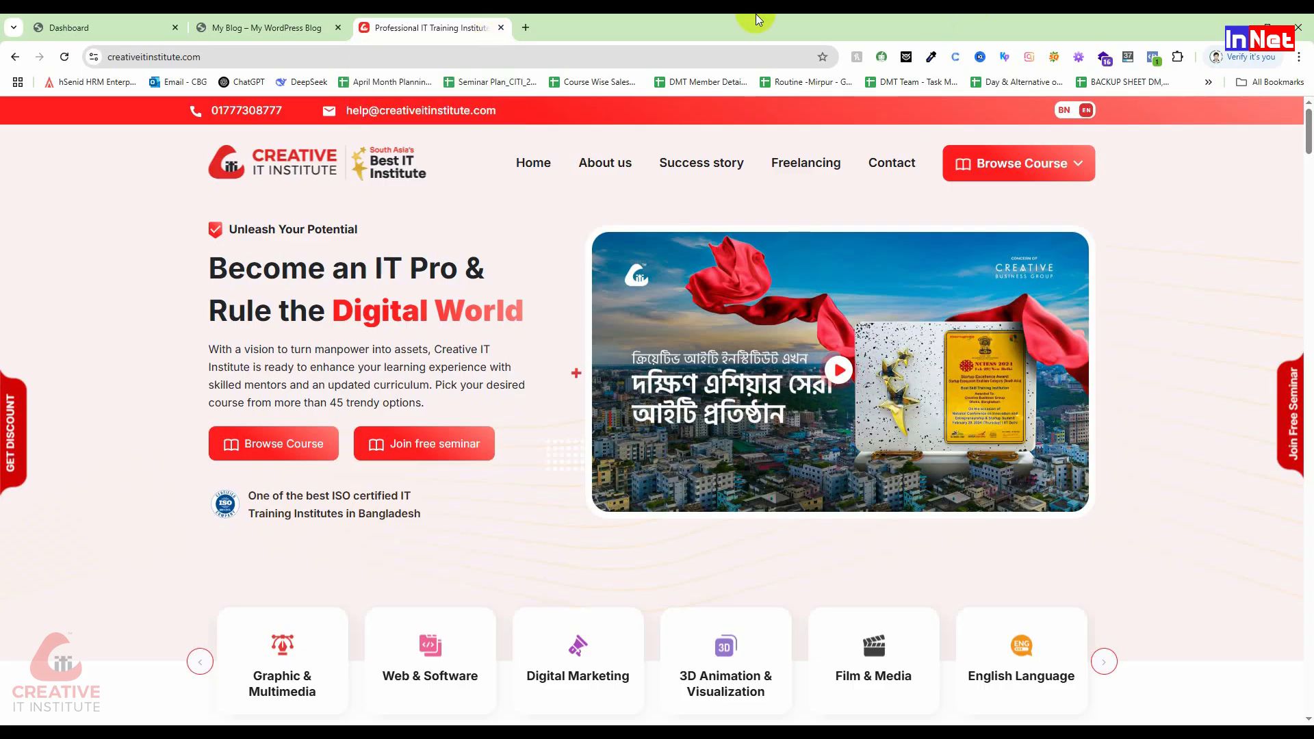
{"action": "left_click", "coordinate": [233, 26]}
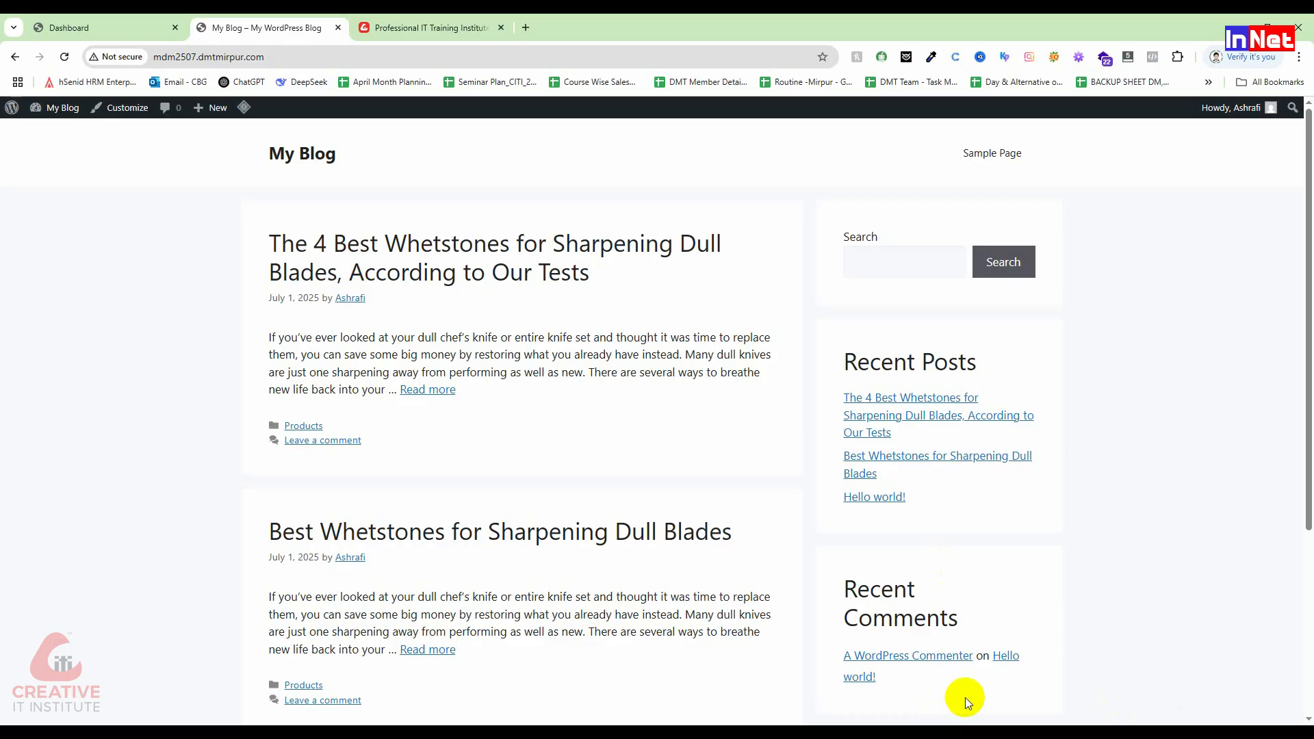
{"action": "left_click", "coordinate": [452, 26]}
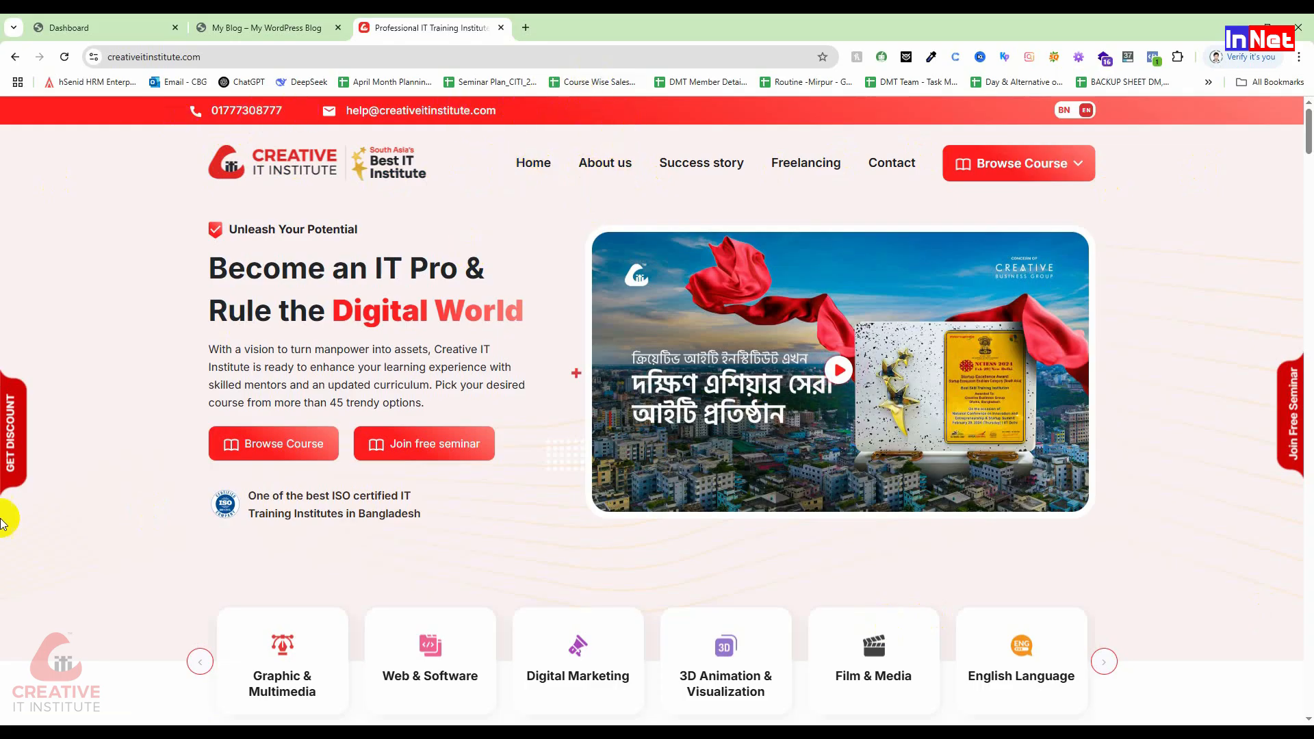
Step: View the Creative IT About Us page, then switch back to the My Blog tab
{"action": "left_click_drag", "start_coordinate": [1309, 140], "coordinate": [1310, 708]}
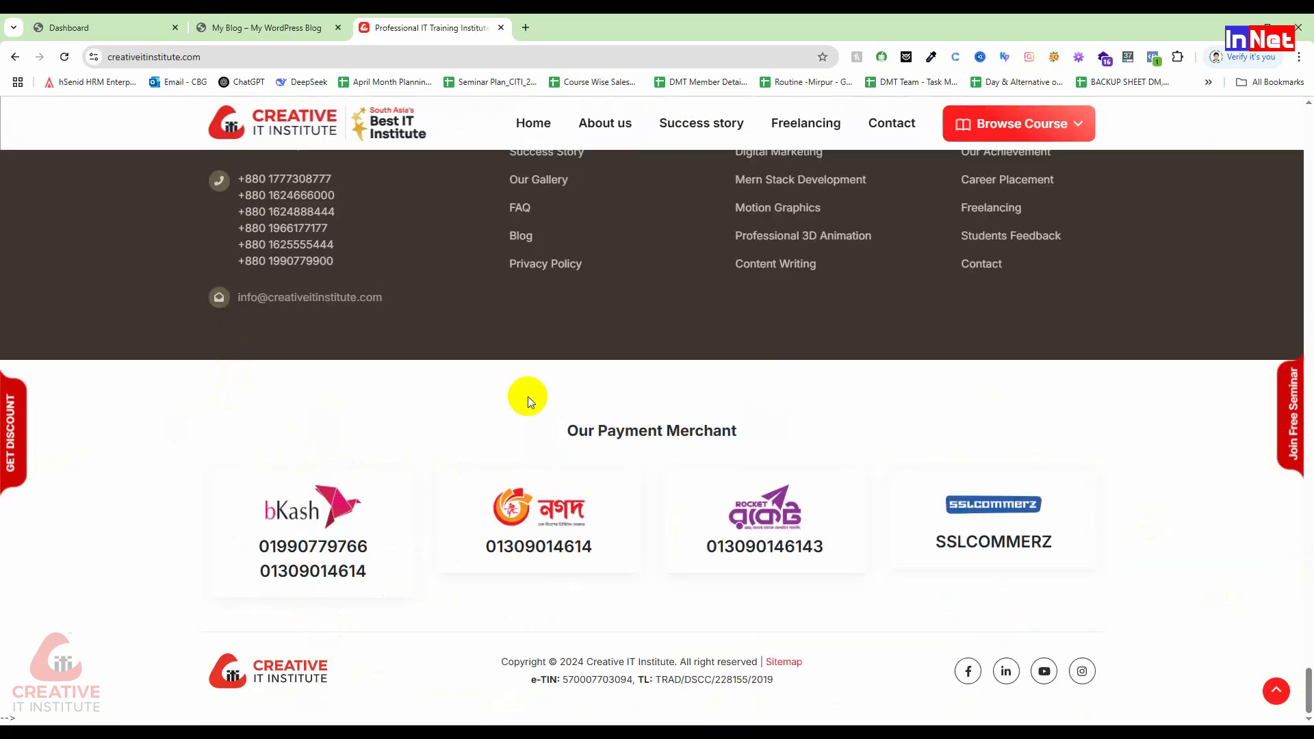
{"action": "scroll", "coordinate": [479, 391], "scroll_direction": "up", "scroll_amount": 4}
{"action": "scroll", "coordinate": [753, 205], "scroll_direction": "up", "scroll_amount": 3}
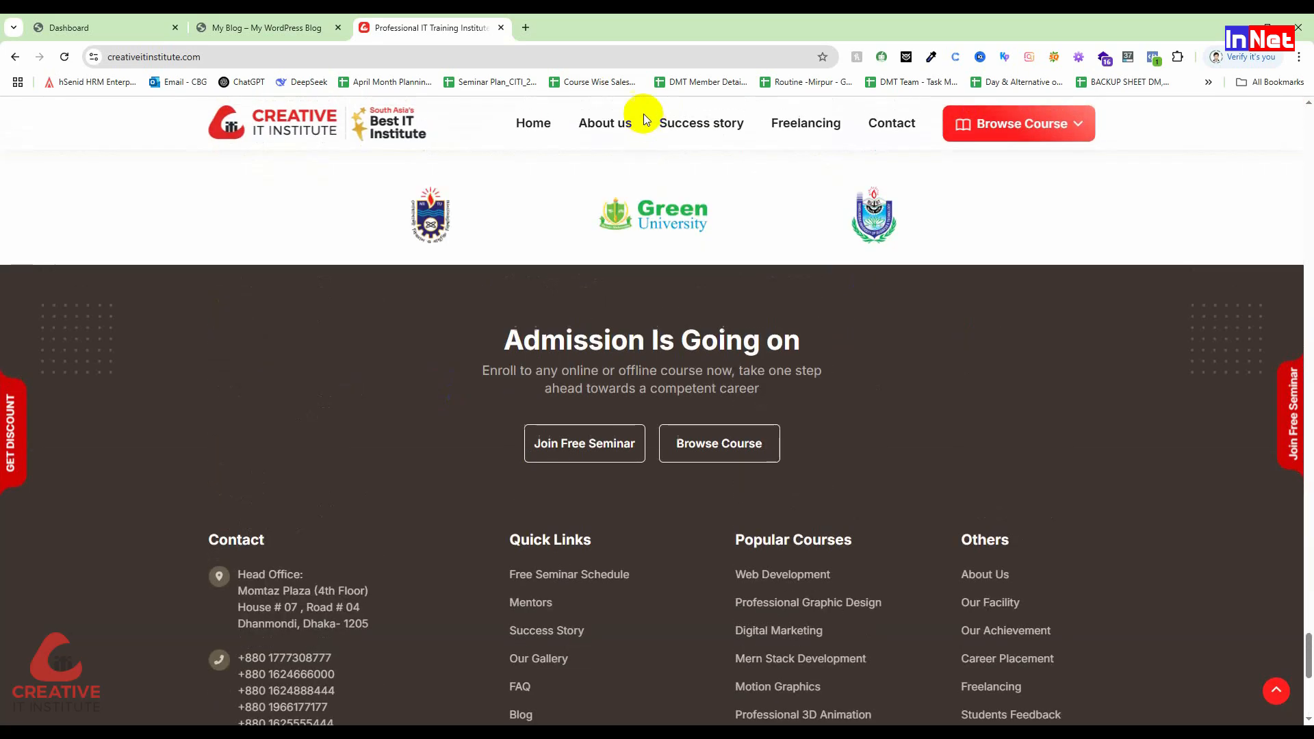
{"action": "left_click", "coordinate": [605, 125]}
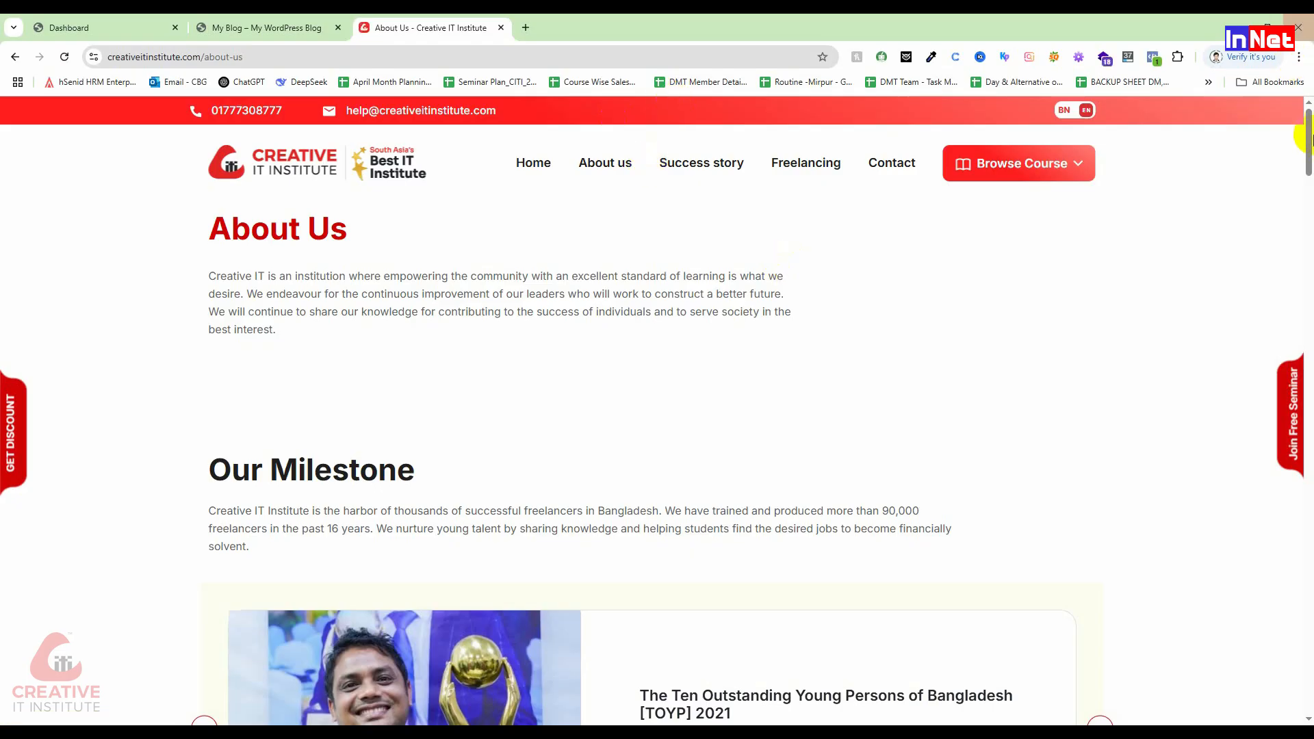
{"action": "left_click_drag", "start_coordinate": [1310, 137], "coordinate": [1309, 705]}
{"action": "key", "text": "Home"}
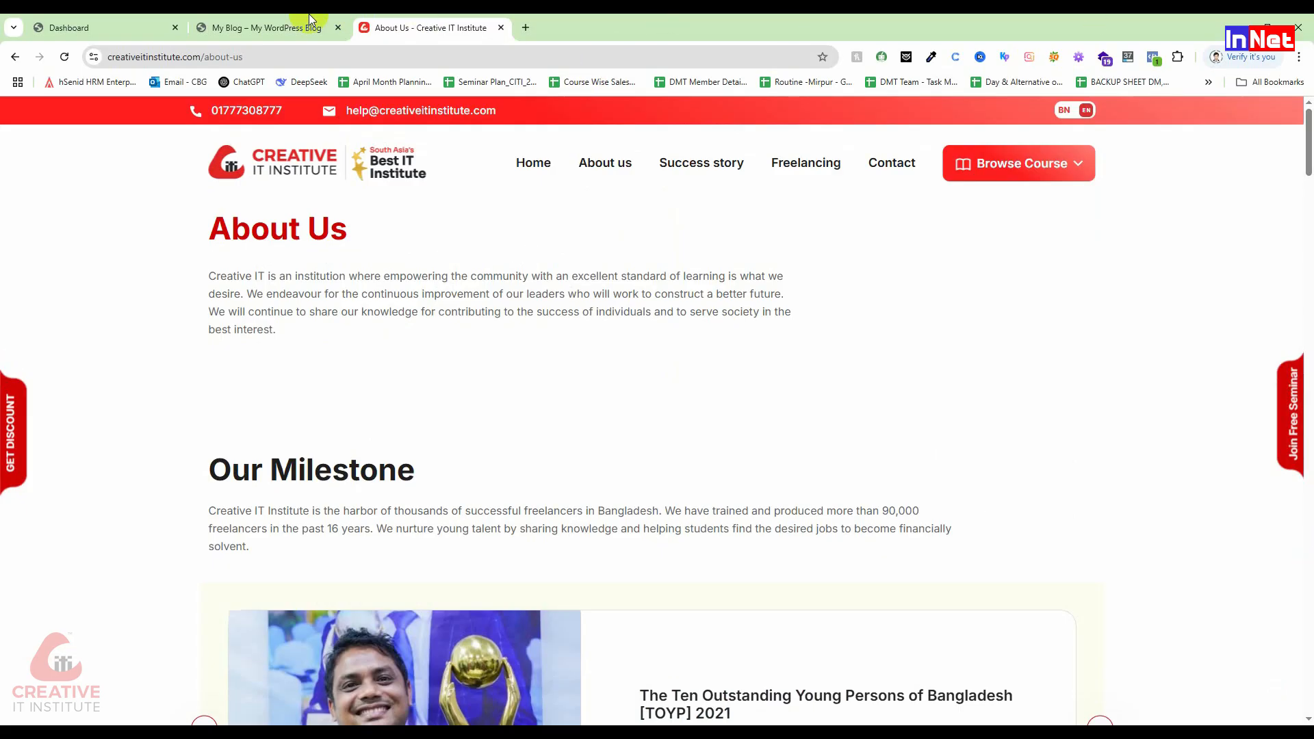
{"action": "left_click", "coordinate": [287, 28]}
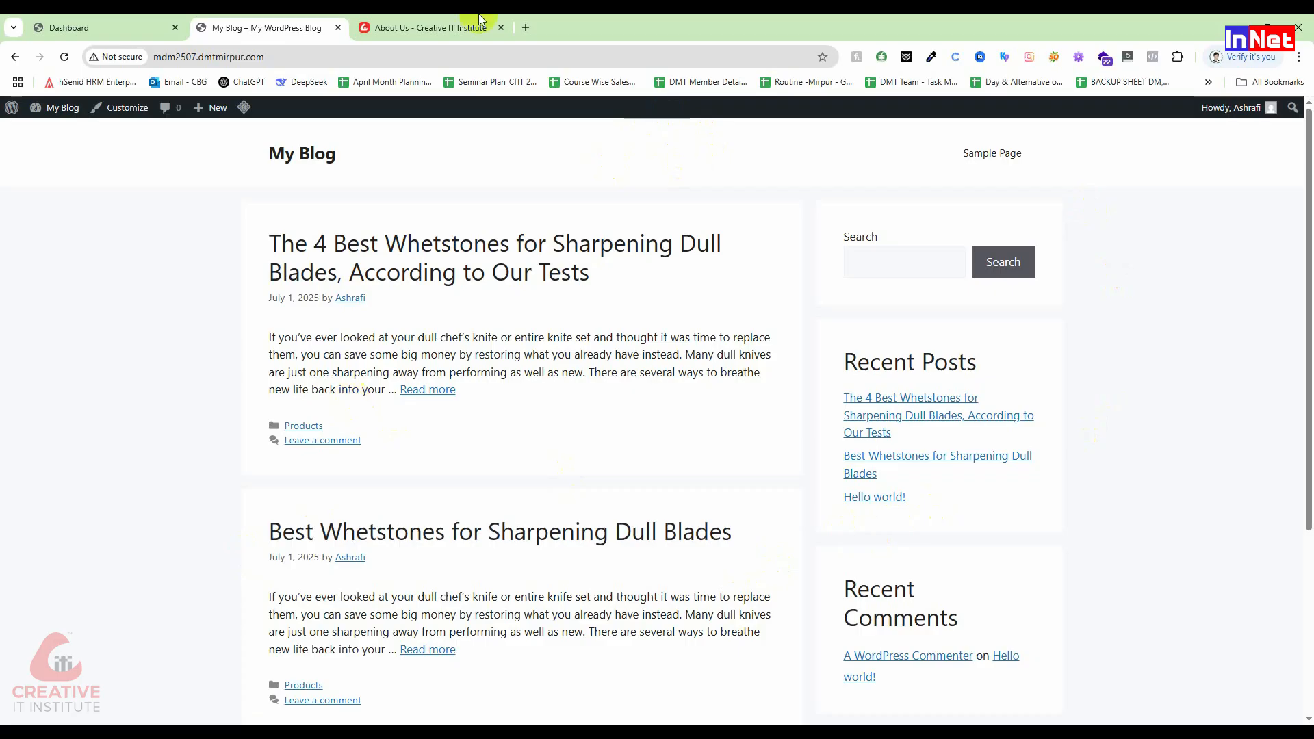
Step: Return the Creative IT tab to its homepage, browse it, then go back to My Blog
{"action": "left_click", "coordinate": [430, 28]}
{"action": "left_click", "coordinate": [286, 159]}
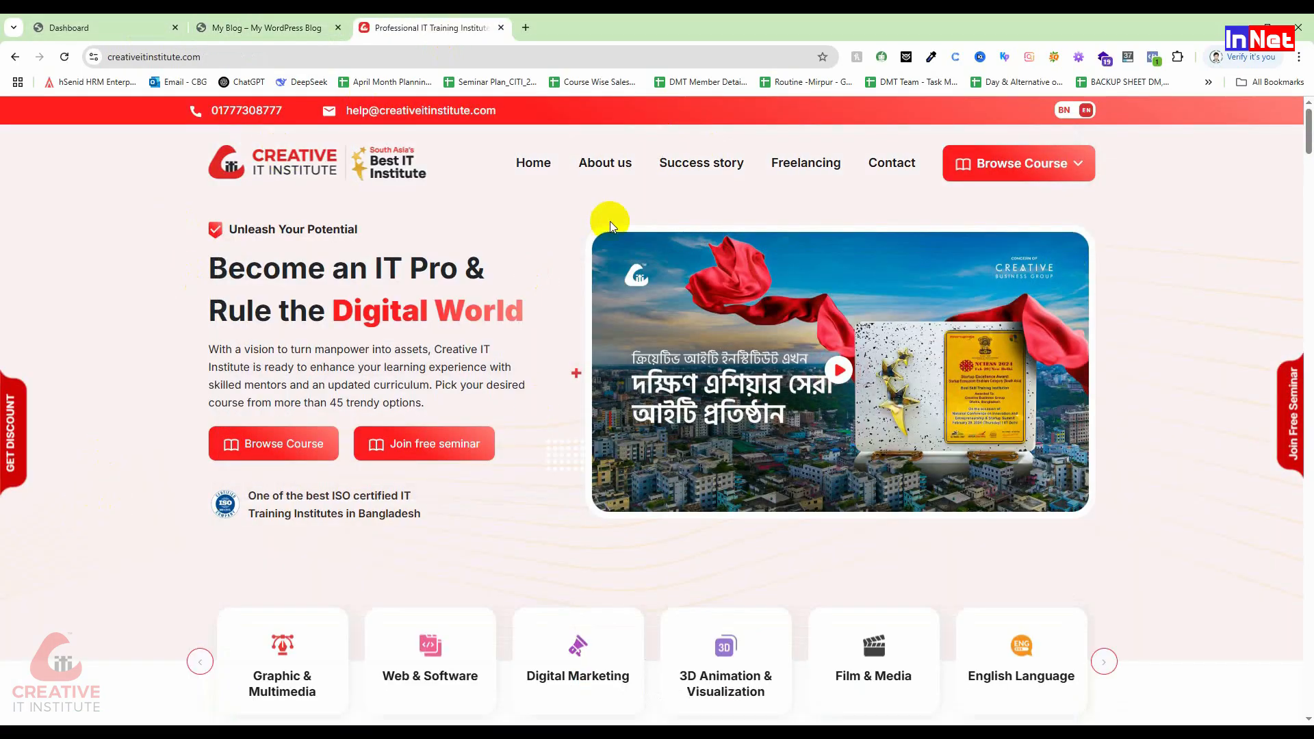
{"action": "scroll", "coordinate": [742, 628], "scroll_direction": "down", "scroll_amount": 5}
{"action": "scroll", "coordinate": [719, 499], "scroll_direction": "down", "scroll_amount": 2}
{"action": "scroll", "coordinate": [717, 491], "scroll_direction": "up", "scroll_amount": 8}
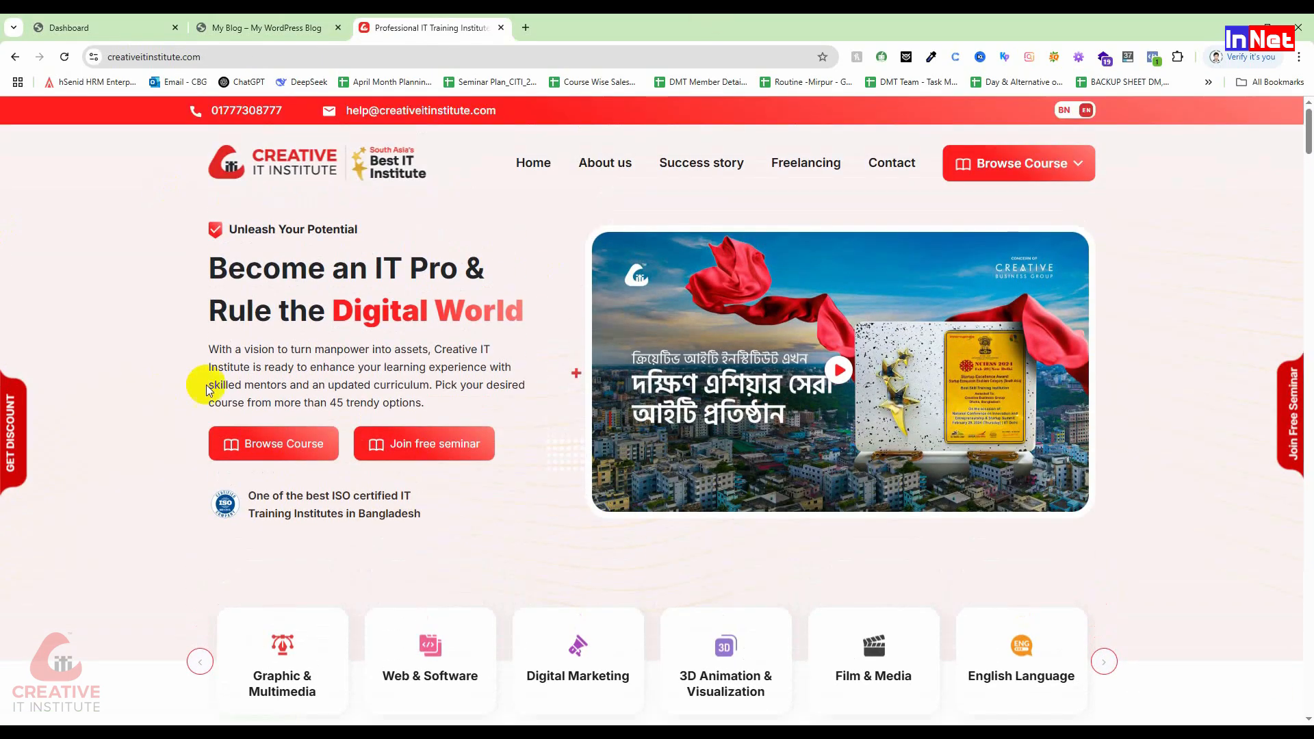
{"action": "left_click", "coordinate": [301, 26]}
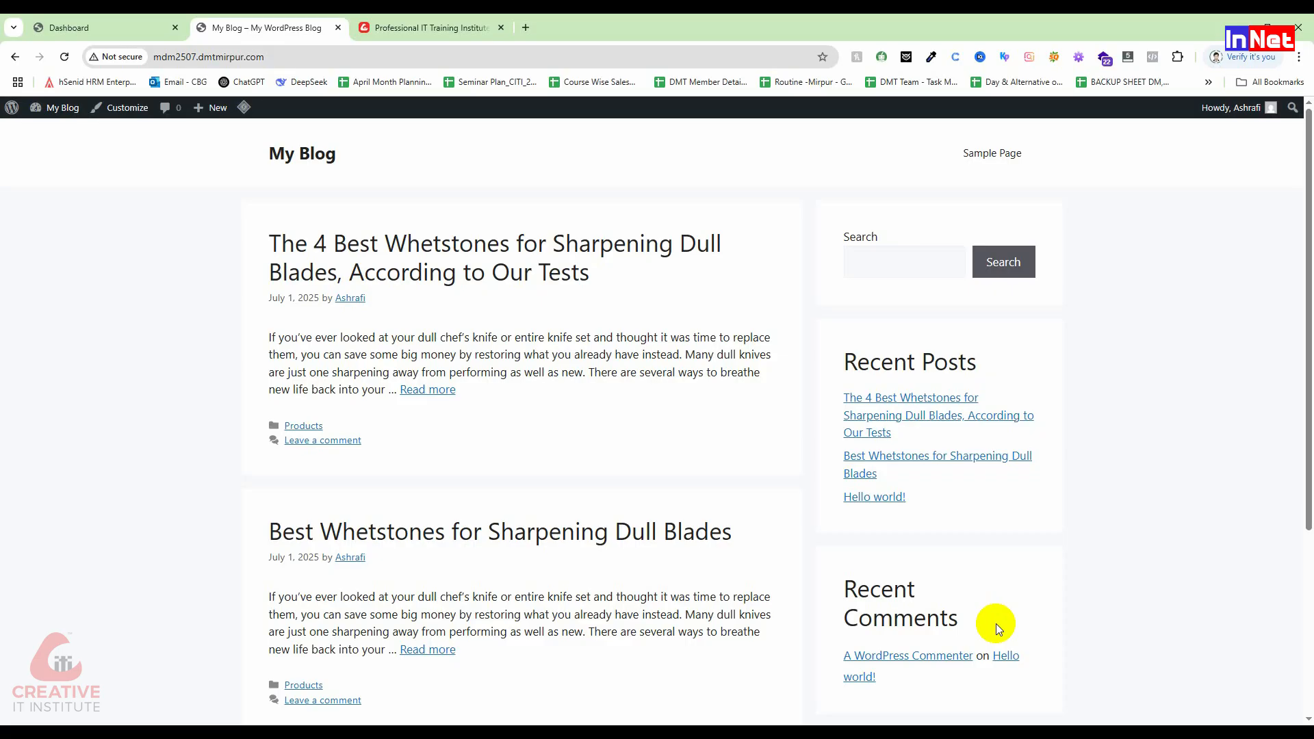
{"action": "scroll", "coordinate": [1060, 428], "scroll_direction": "down", "scroll_amount": 4}
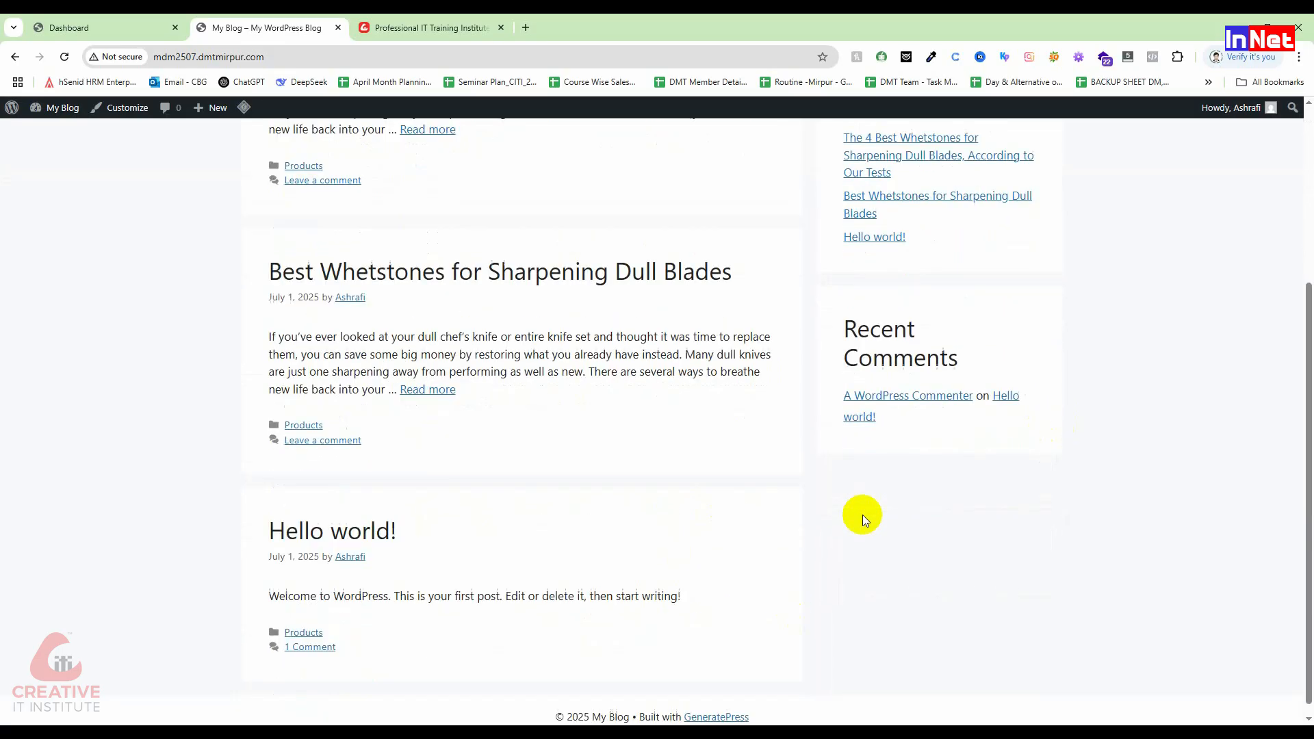
{"action": "scroll", "coordinate": [862, 514], "scroll_direction": "down", "scroll_amount": 1}
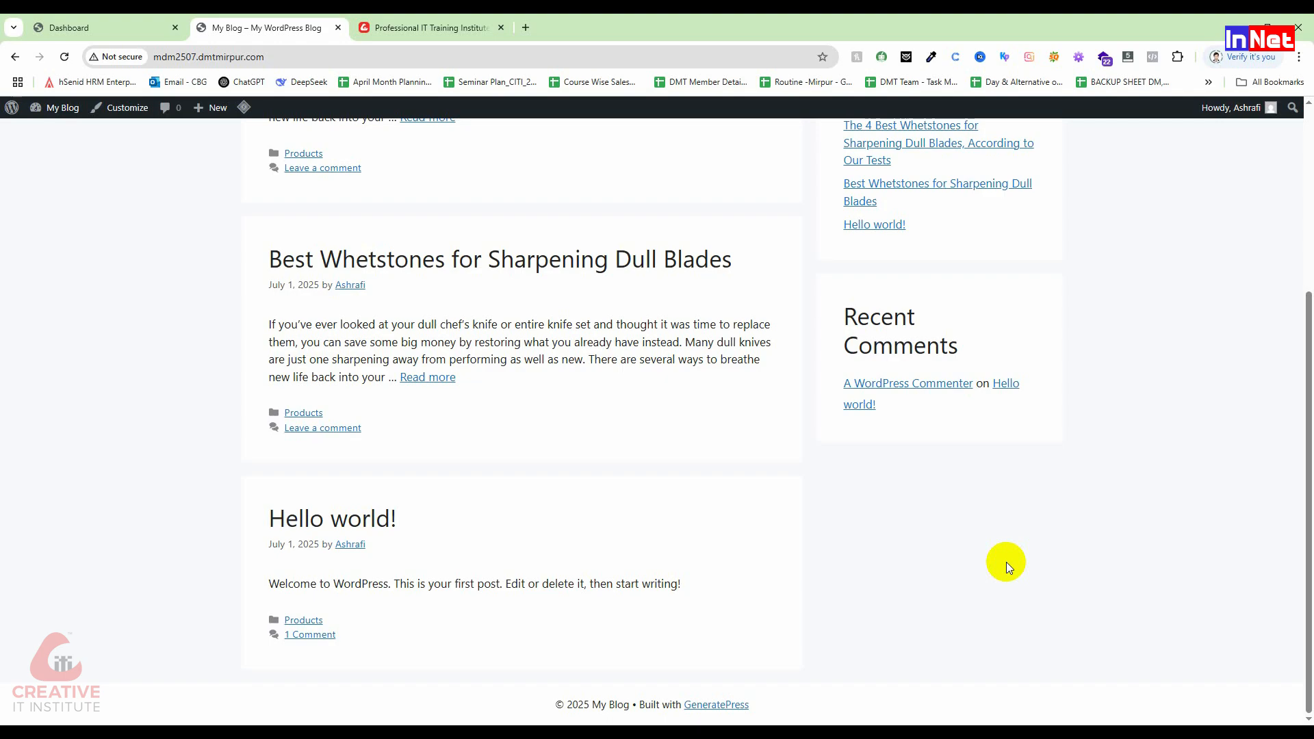
{"action": "scroll", "coordinate": [1007, 562], "scroll_direction": "up", "scroll_amount": 4}
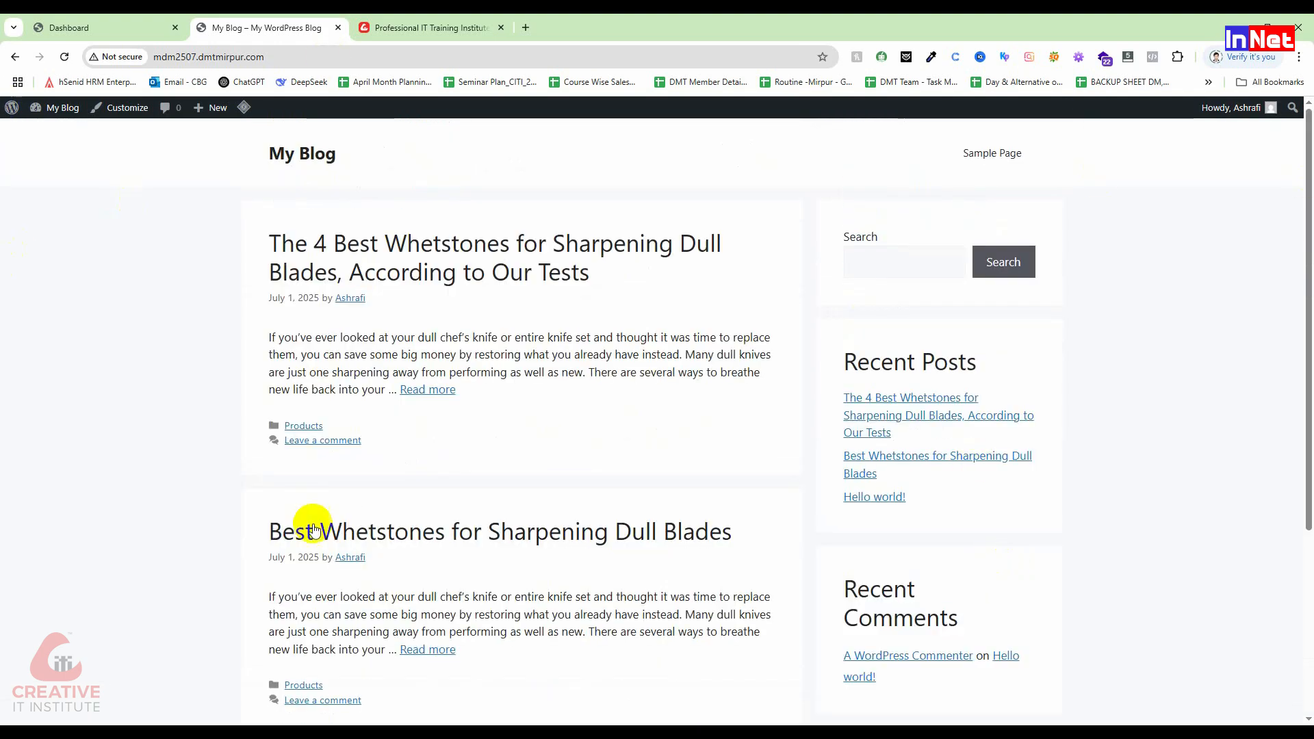
Step: Open Appearance > Customize from the dashboard and go to Site Identity
{"action": "left_click", "coordinate": [130, 25]}
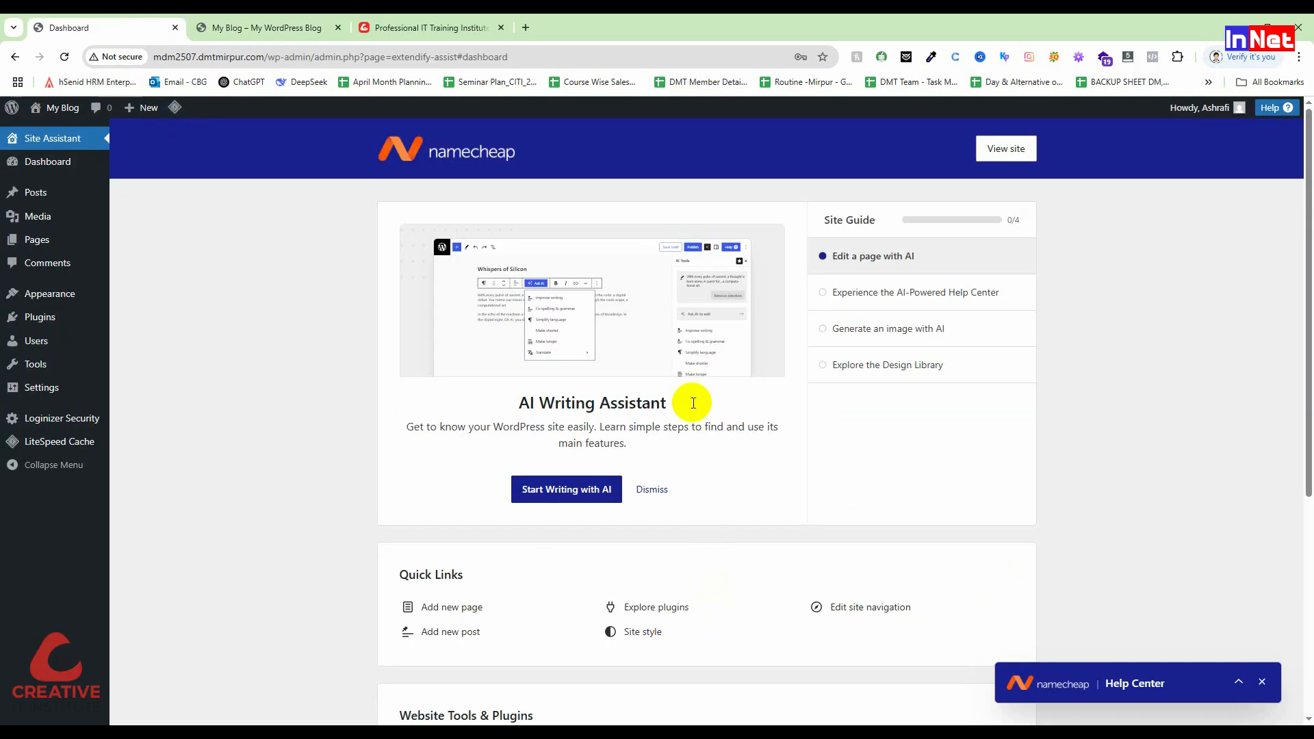
{"action": "left_click", "coordinate": [226, 27]}
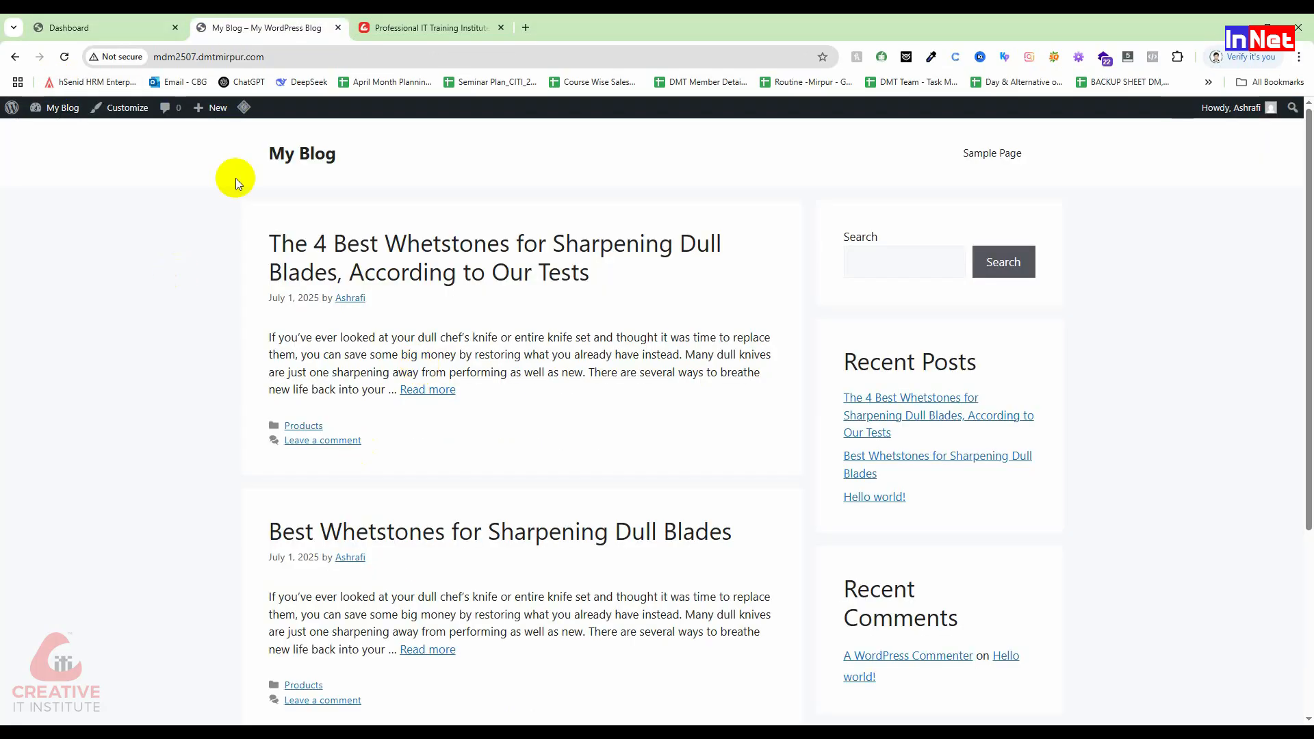
{"action": "left_click", "coordinate": [121, 18]}
{"action": "mouse_move", "coordinate": [39, 305]}
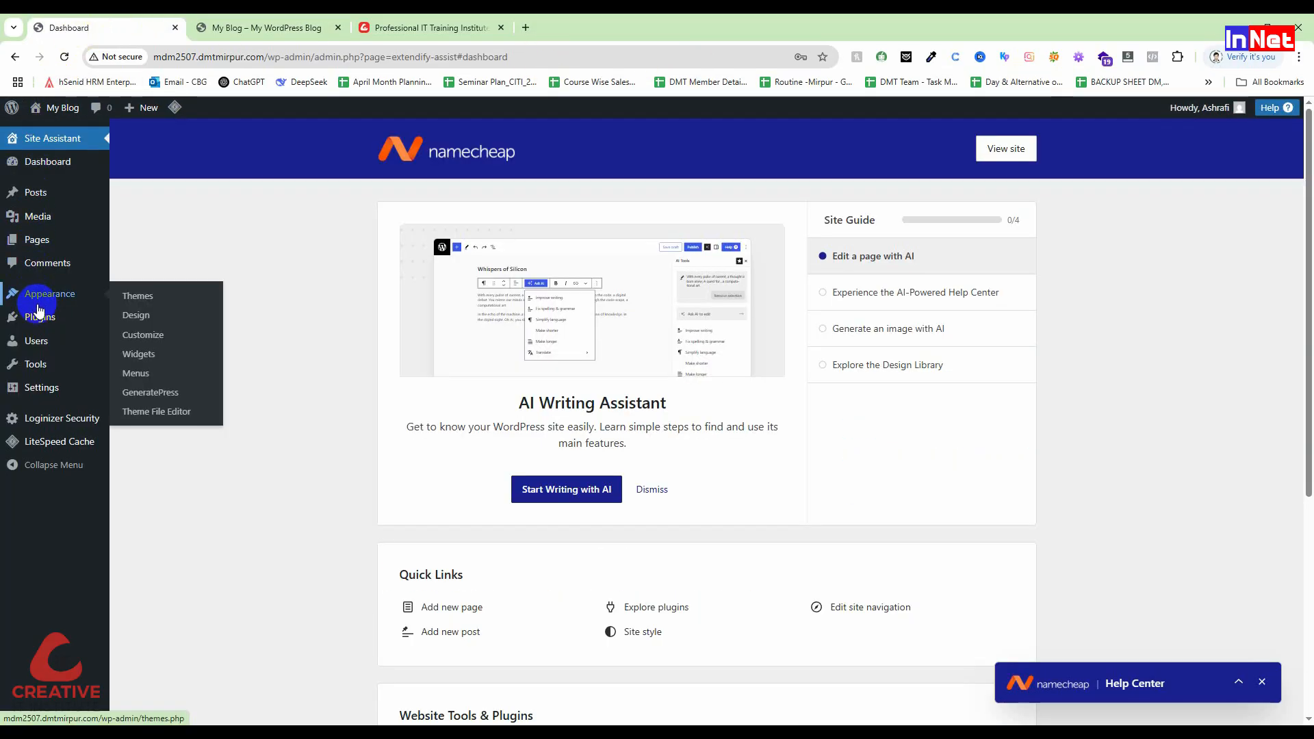
{"action": "left_click", "coordinate": [140, 336]}
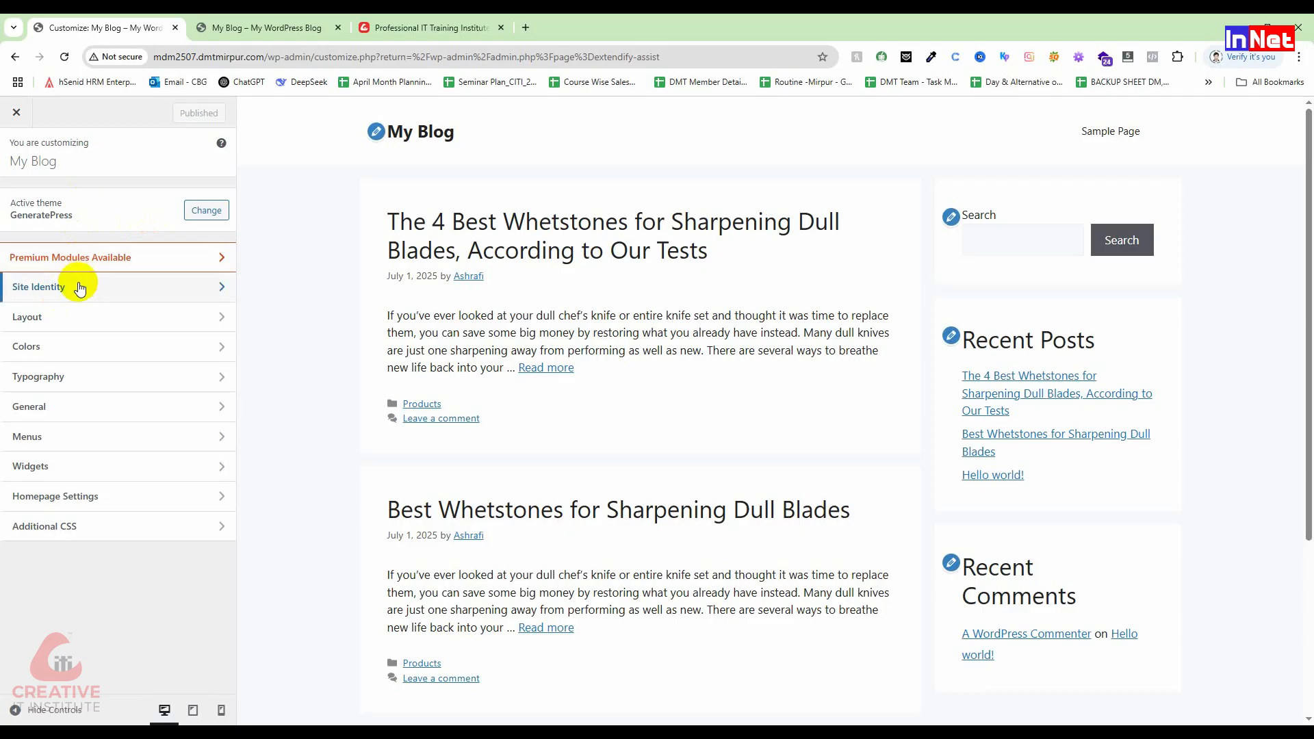
{"action": "left_click", "coordinate": [80, 288]}
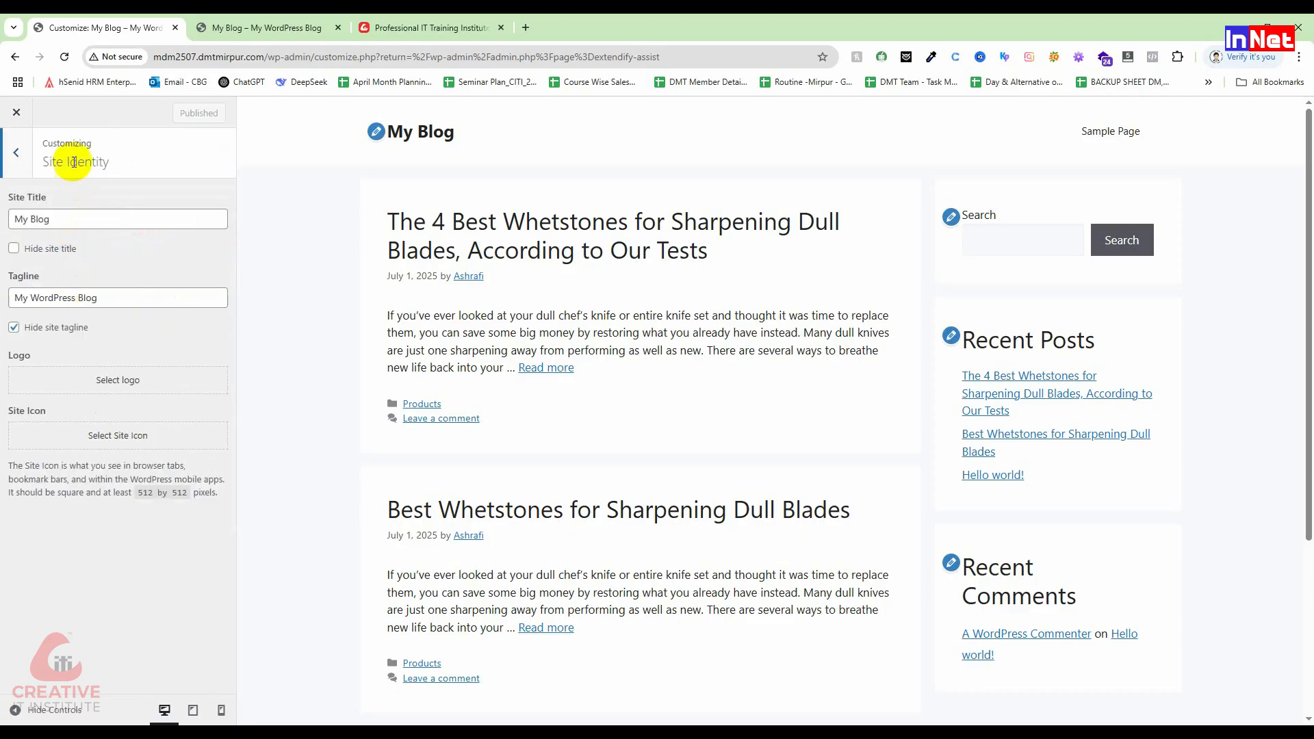
Step: Replace the site title 'My Blog' with 'Creative IT'
{"action": "left_click", "coordinate": [55, 219]}
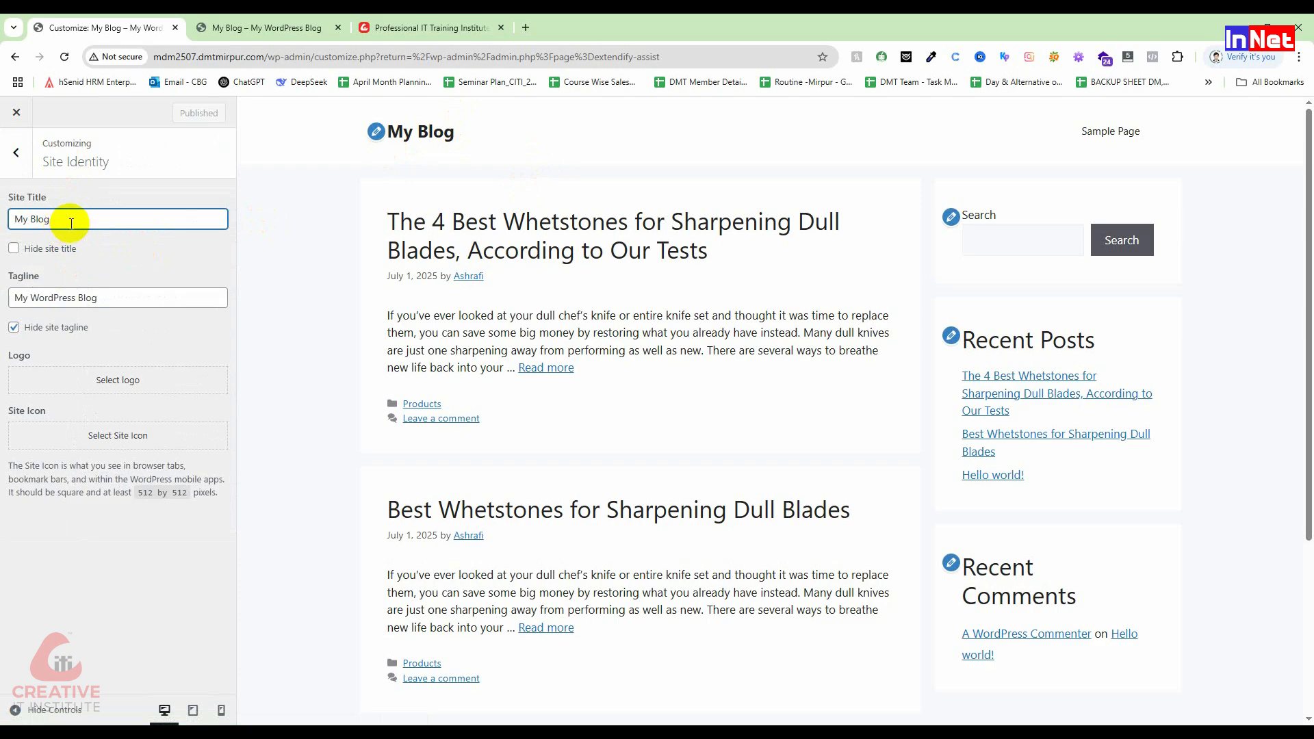
{"action": "left_click_drag", "start_coordinate": [71, 223], "coordinate": [3, 234]}
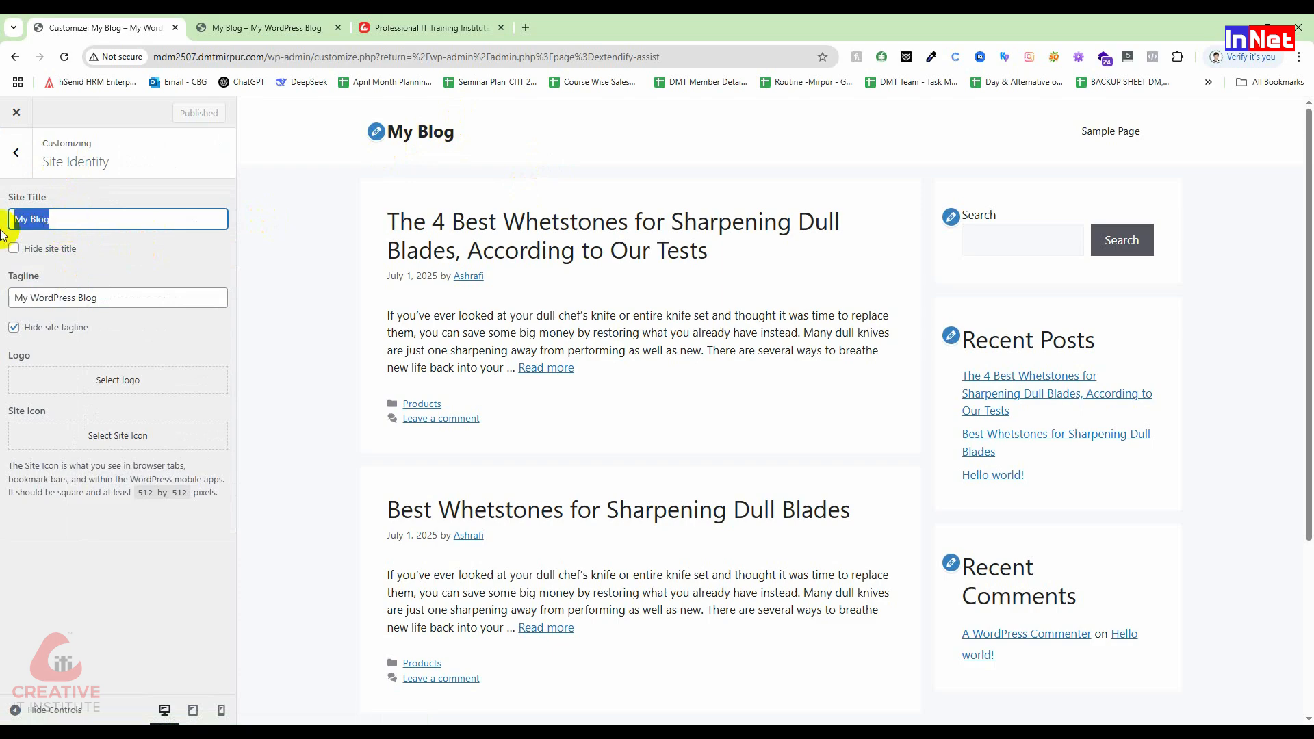
{"action": "type", "text": "Creati"}
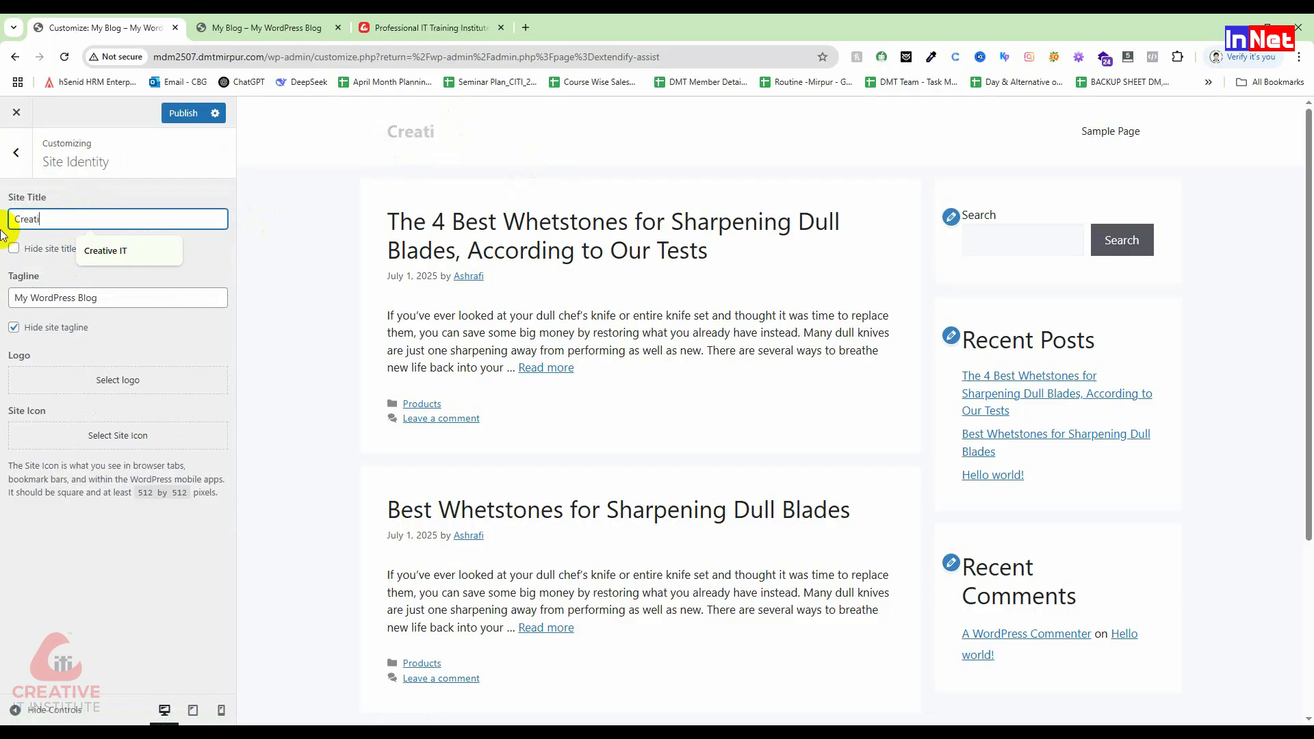
{"action": "type", "text": "ve IT"}
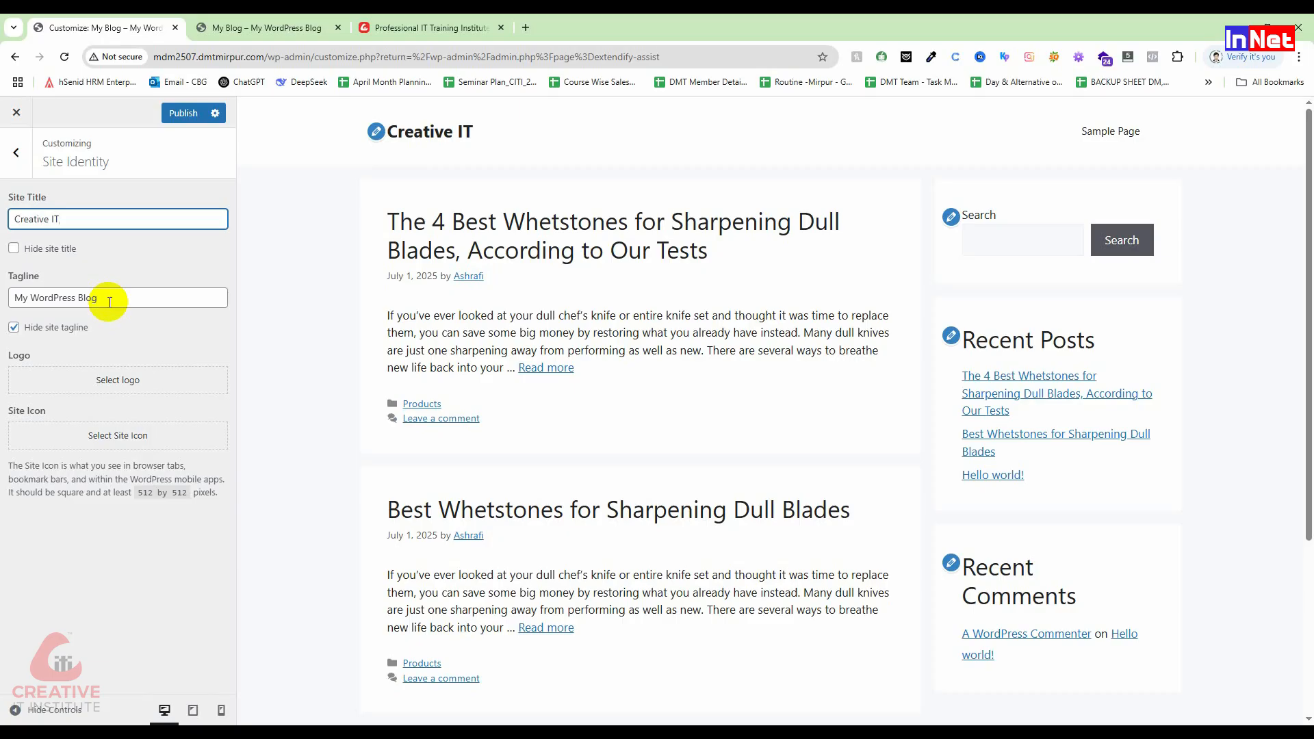
Step: Change the tagline to 'Best Digital Marketing Agency' and tick Hide site tagline
{"action": "left_click_drag", "start_coordinate": [110, 302], "coordinate": [6, 298]}
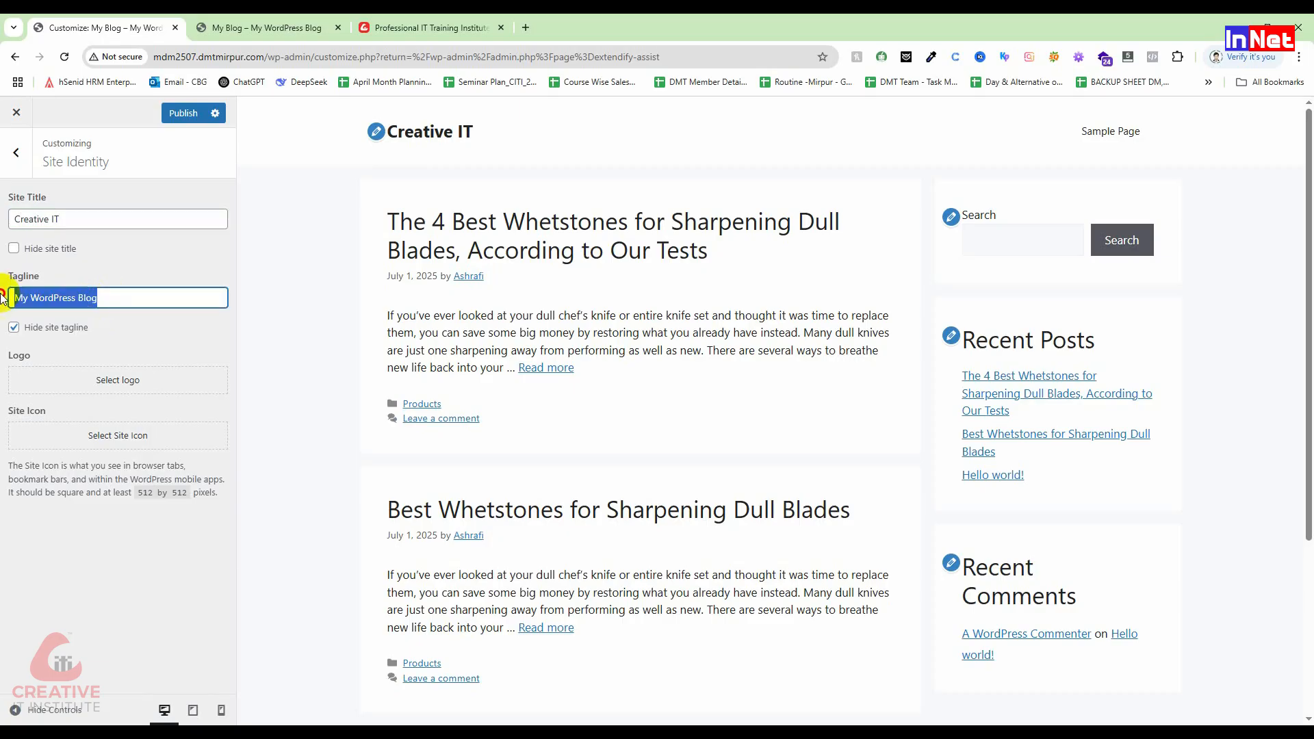
{"action": "key", "text": "BackSpace"}
{"action": "type", "text": "Best"}
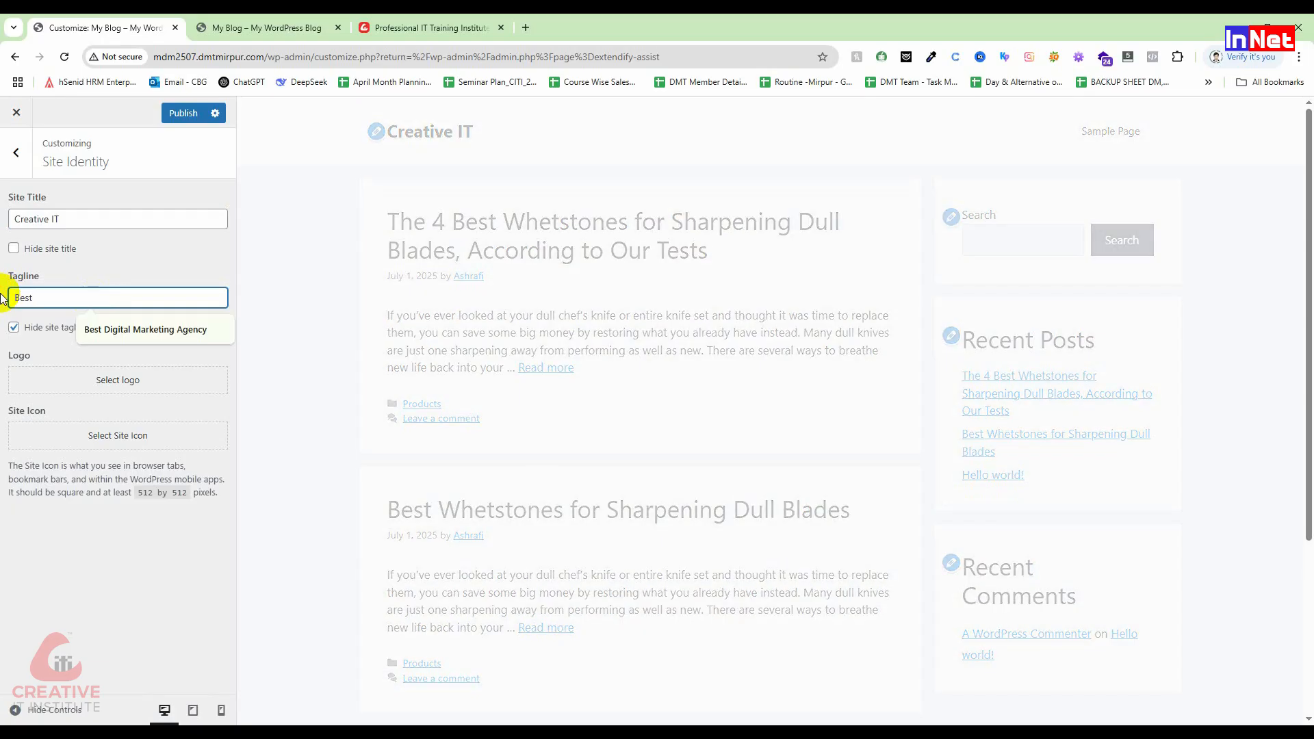
{"action": "left_click", "coordinate": [188, 334]}
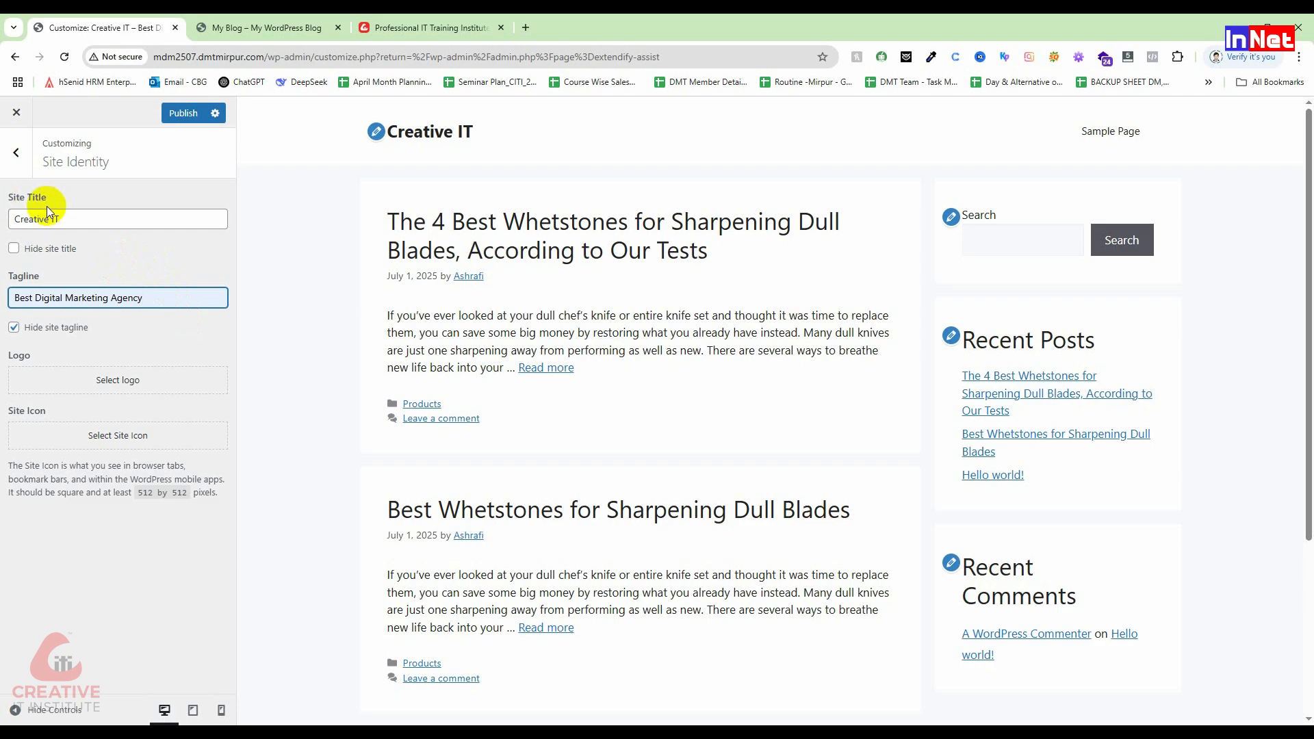
Step: Publish the Creative IT title and tagline changes
{"action": "left_click", "coordinate": [175, 114]}
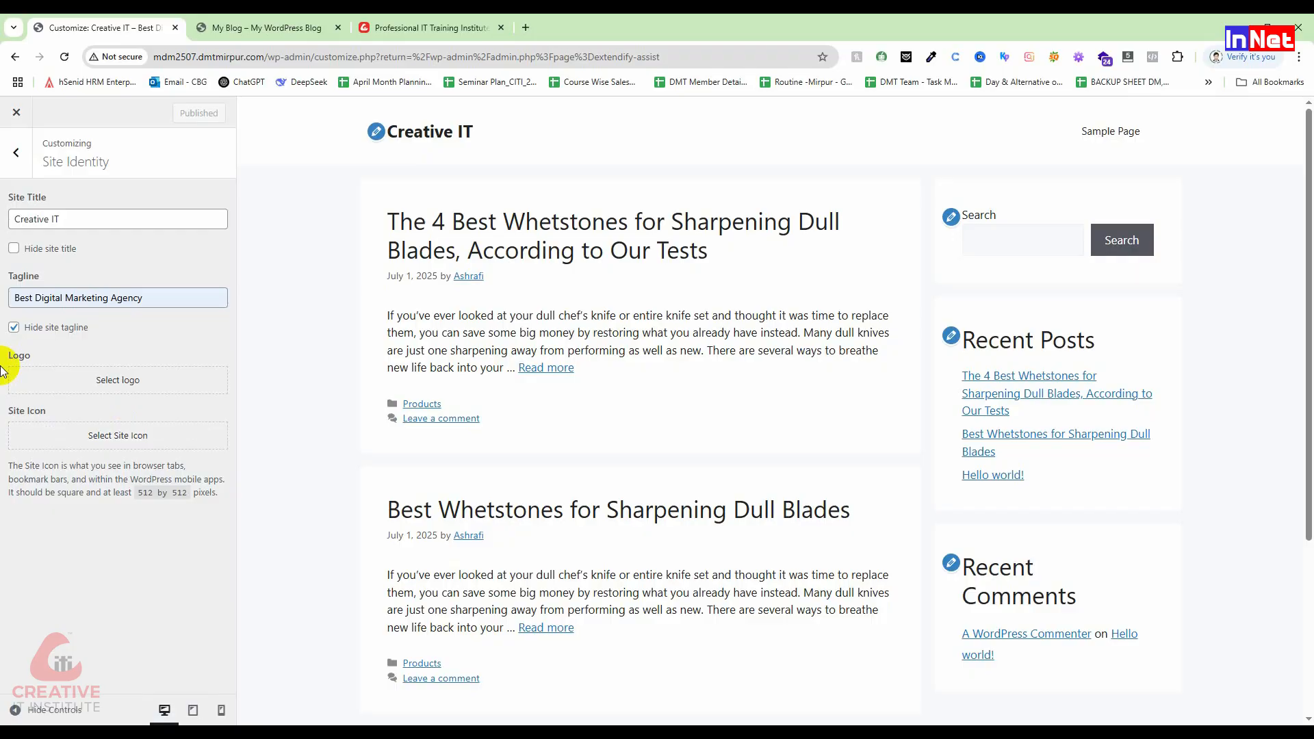
Step: Set the Layout > Container content layout to One Container
{"action": "left_click", "coordinate": [15, 159]}
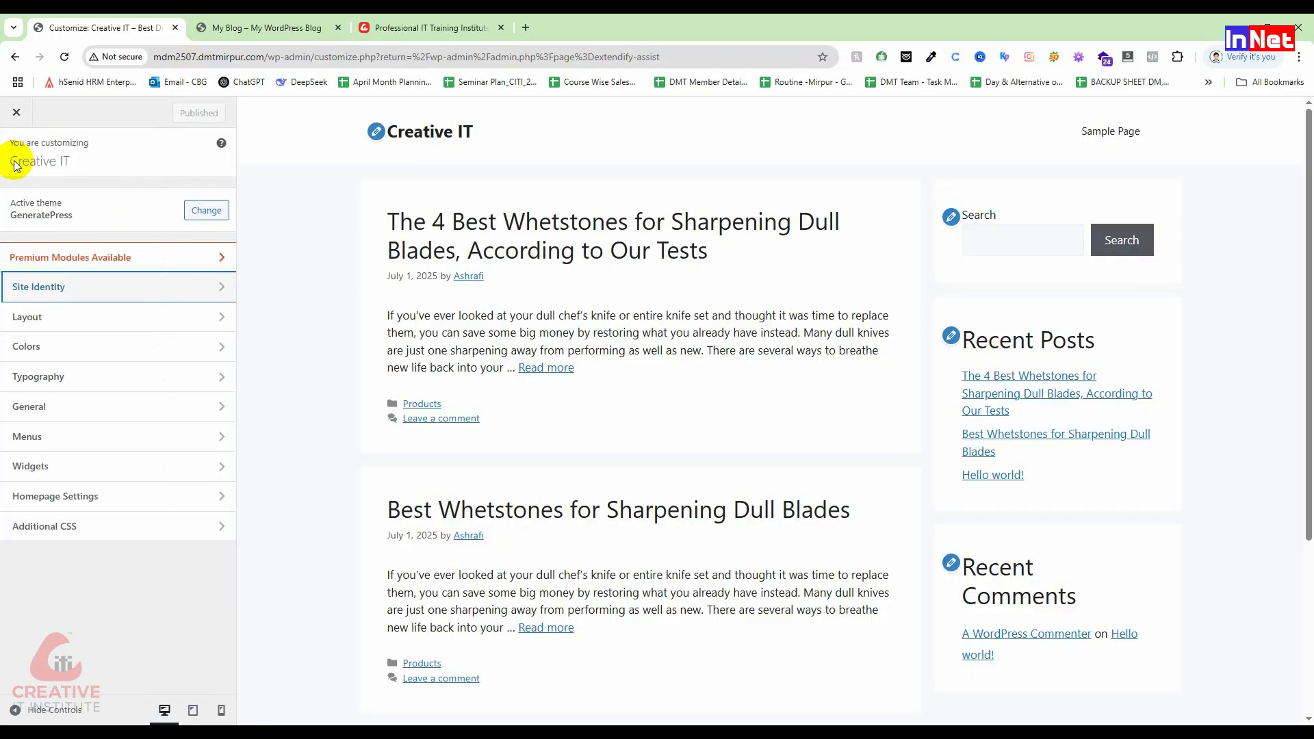
{"action": "left_click", "coordinate": [109, 317]}
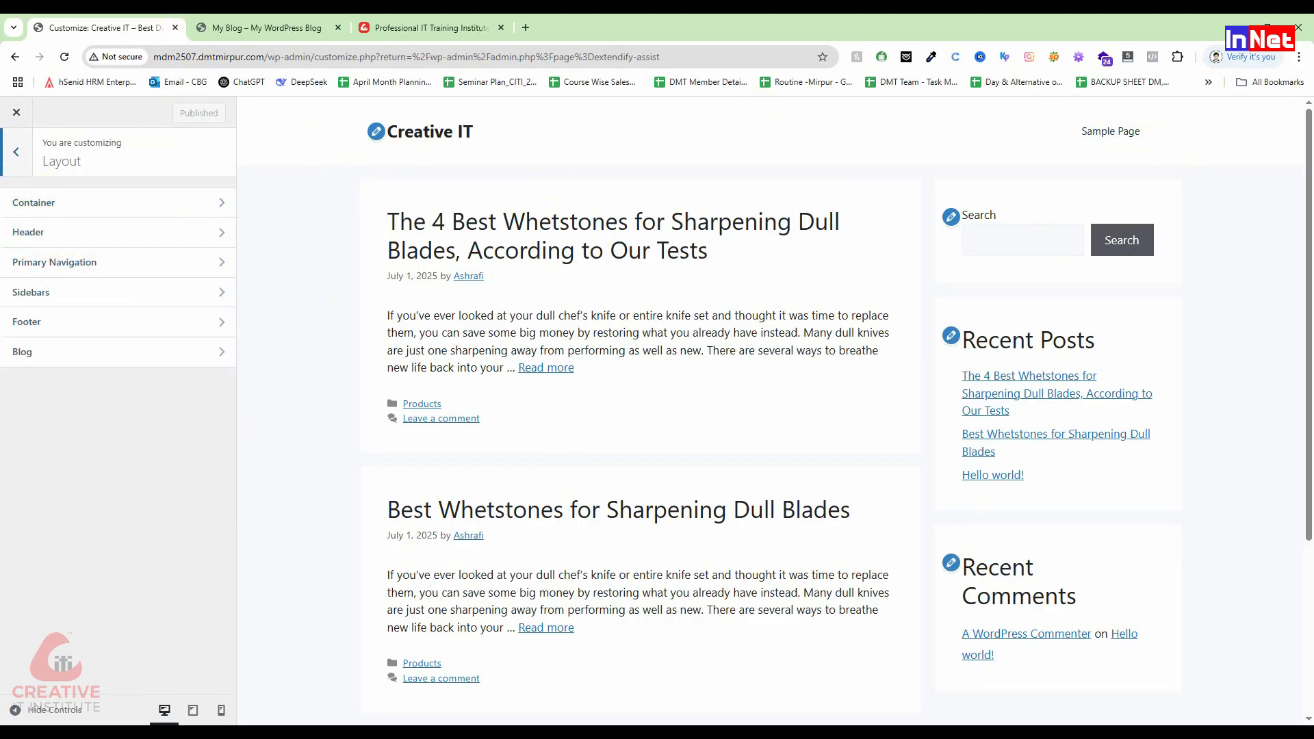
{"action": "left_click", "coordinate": [29, 201]}
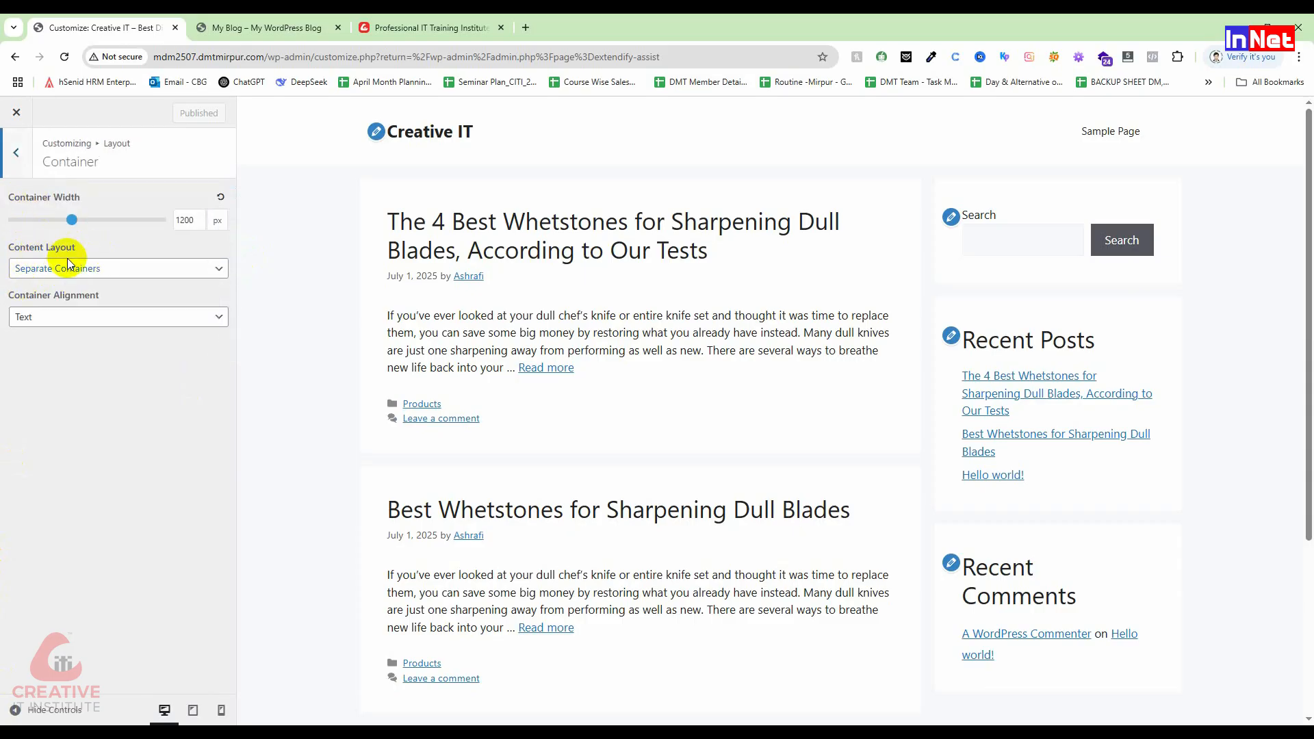
{"action": "left_click", "coordinate": [103, 272]}
{"action": "left_click", "coordinate": [91, 309]}
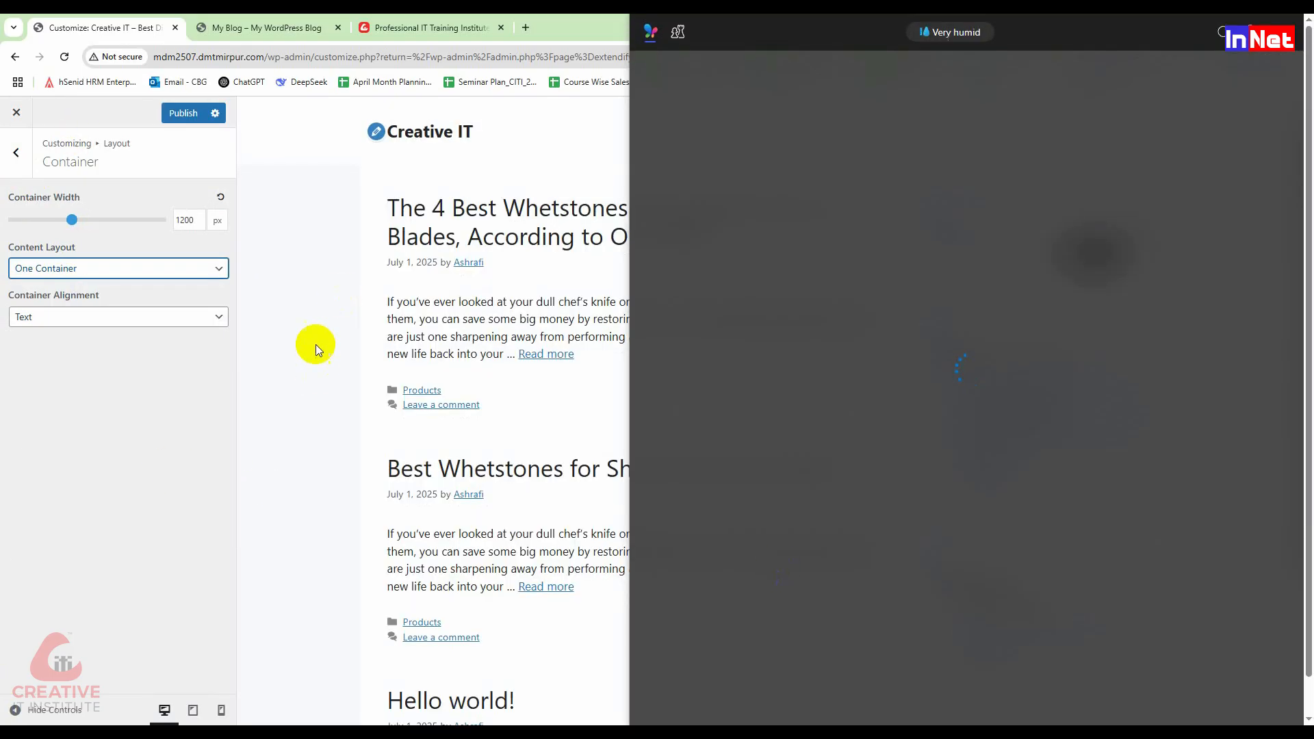
{"action": "left_click", "coordinate": [316, 371]}
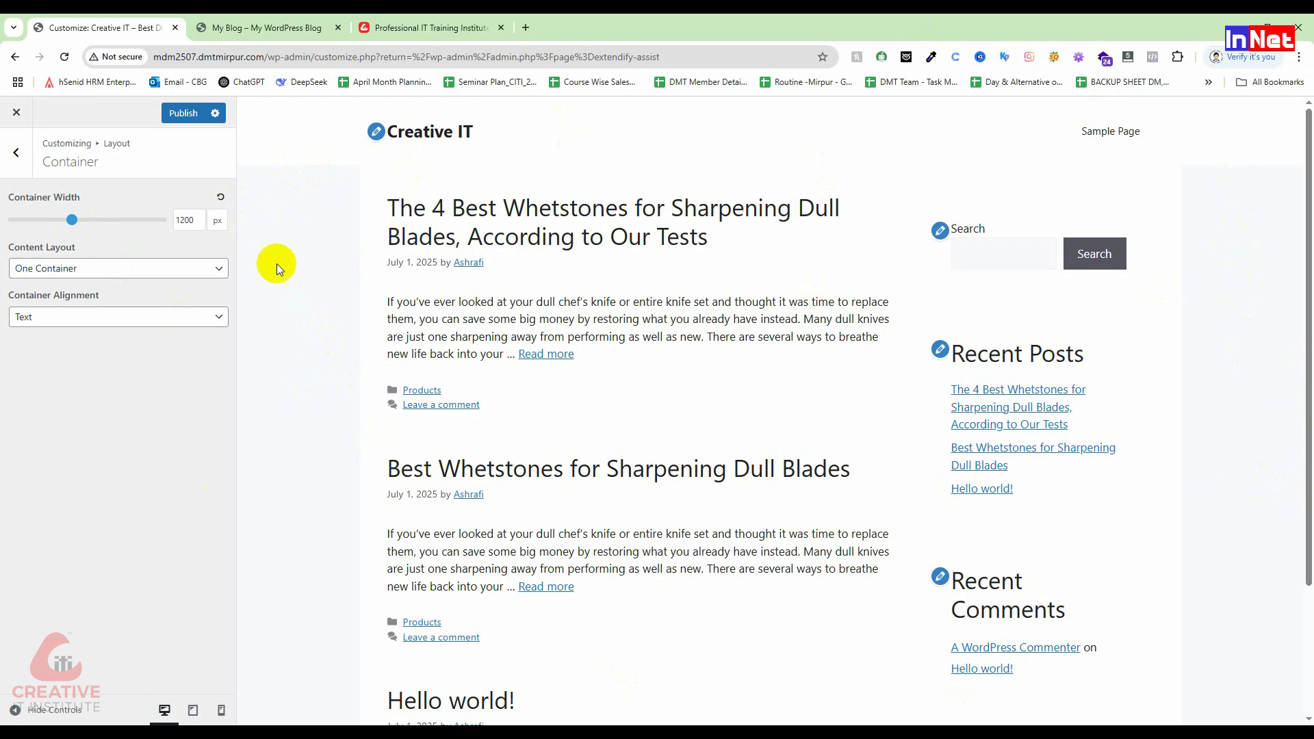
Step: Widen the container to 1290 px, keep Text alignment, and publish
{"action": "left_click_drag", "start_coordinate": [72, 220], "coordinate": [98, 231]}
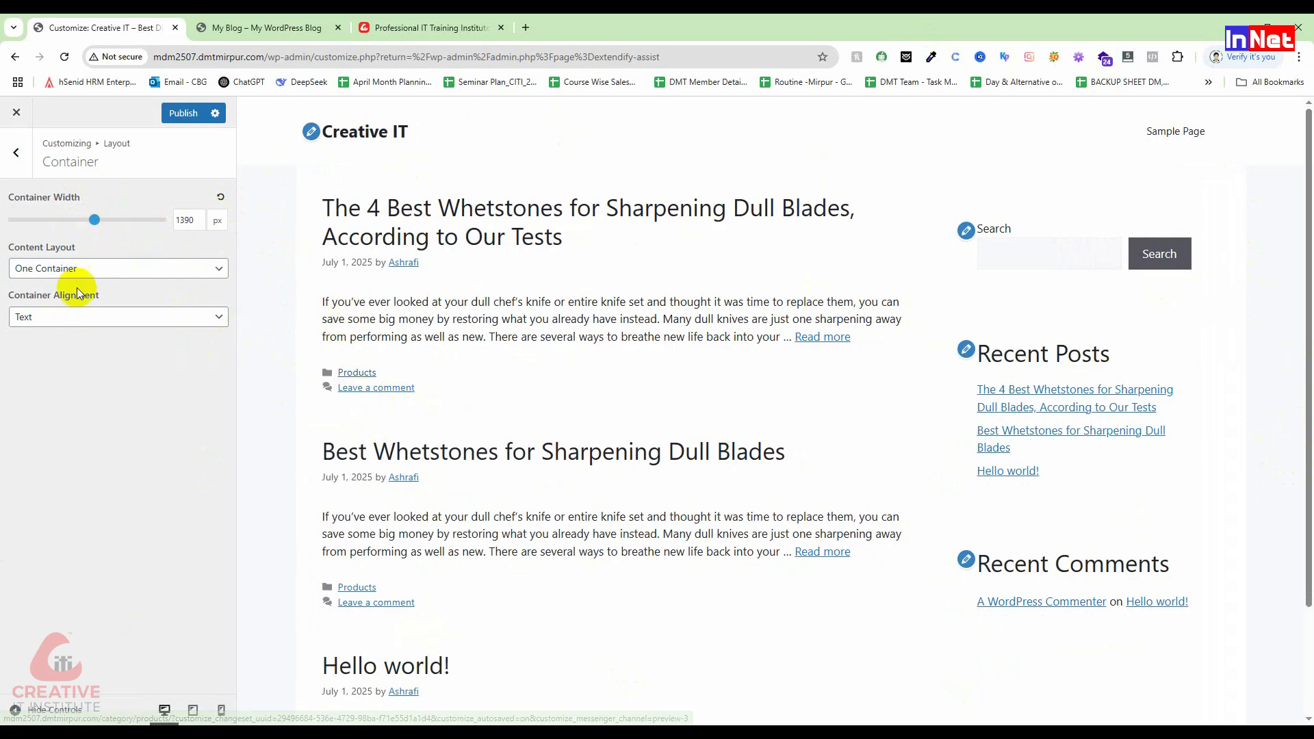
{"action": "left_click", "coordinate": [104, 316]}
{"action": "left_click", "coordinate": [90, 353]}
{"action": "left_click", "coordinate": [195, 124]}
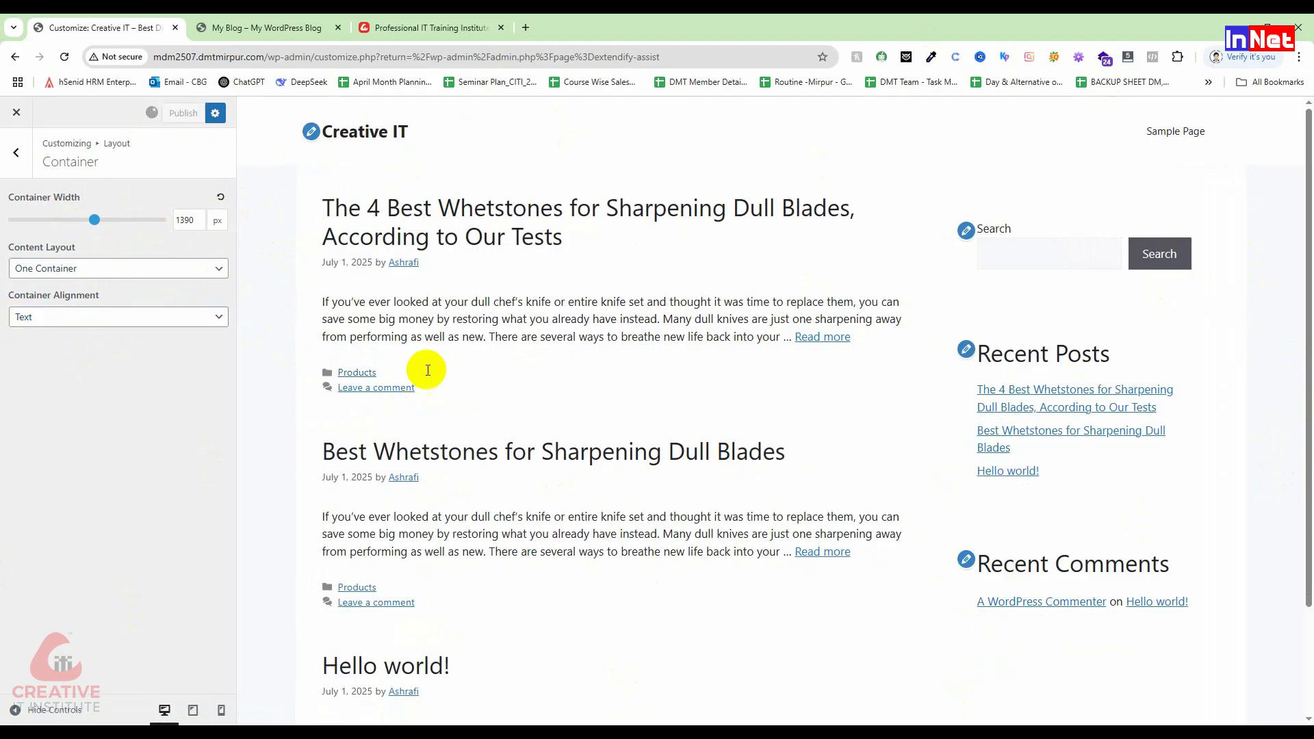
{"action": "left_click", "coordinate": [16, 152]}
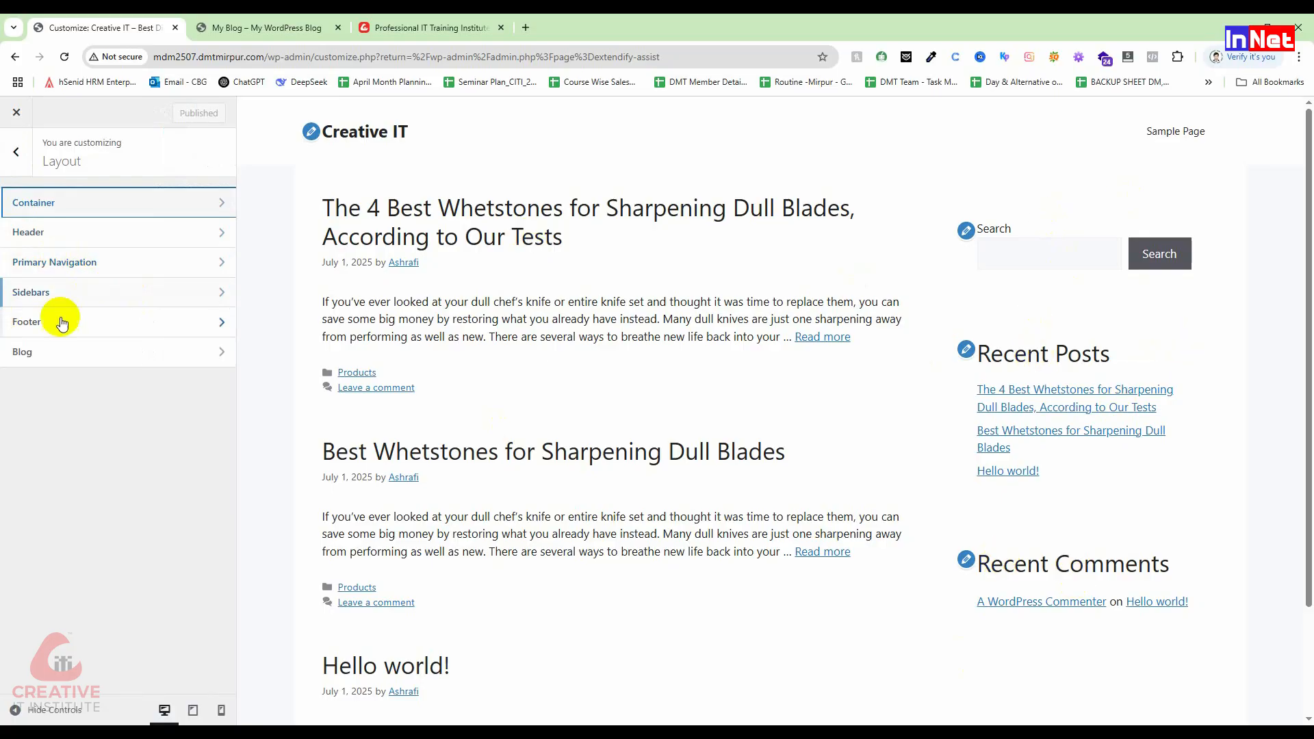
Step: Set the Sidebar, Blog Sidebar and Single Post Sidebar layouts to Content (no sidebars) and publish
{"action": "left_click", "coordinate": [132, 292]}
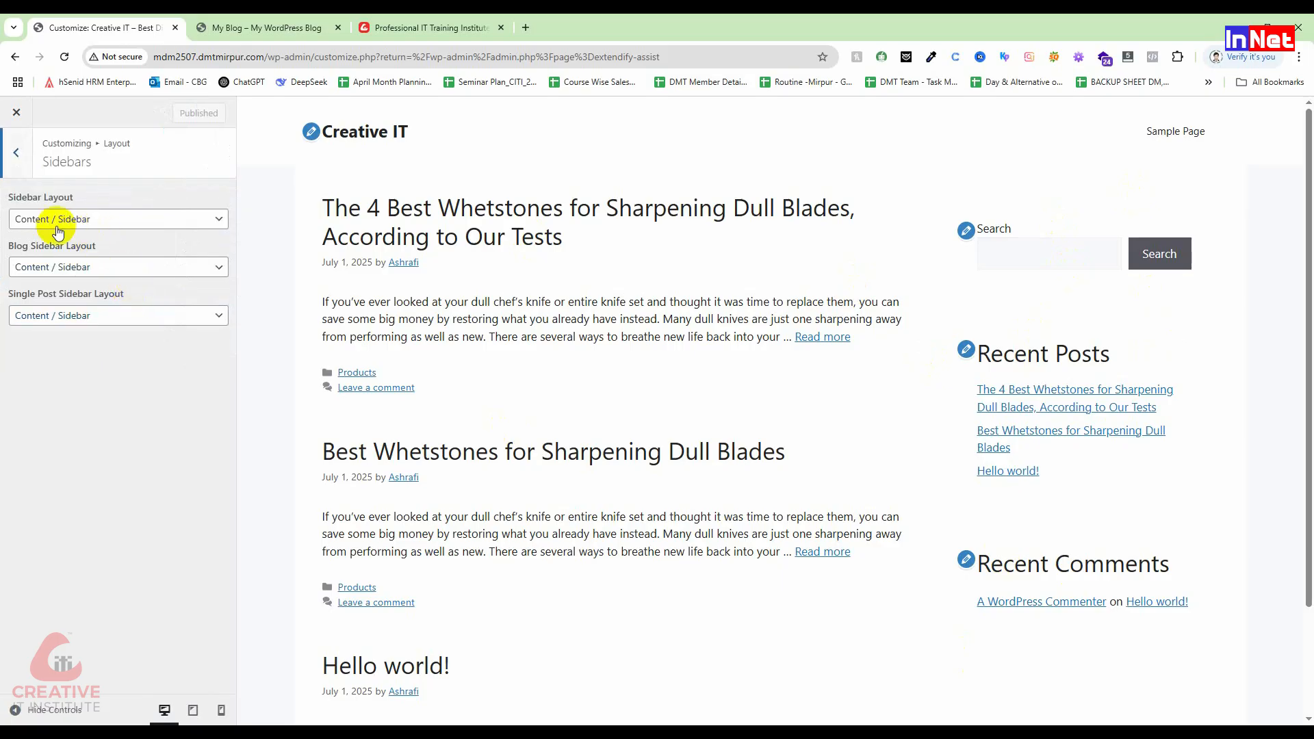
{"action": "left_click", "coordinate": [74, 218]}
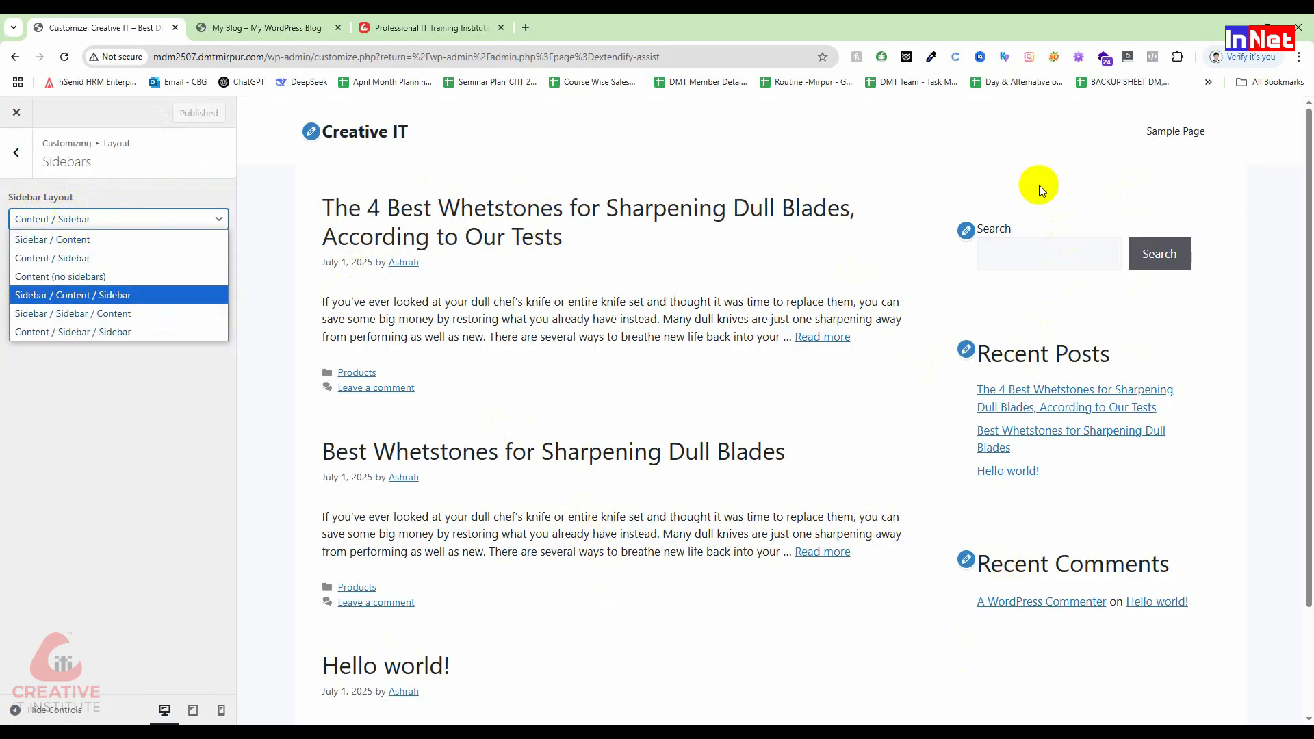
{"action": "left_click", "coordinate": [75, 260]}
{"action": "left_click", "coordinate": [88, 219]}
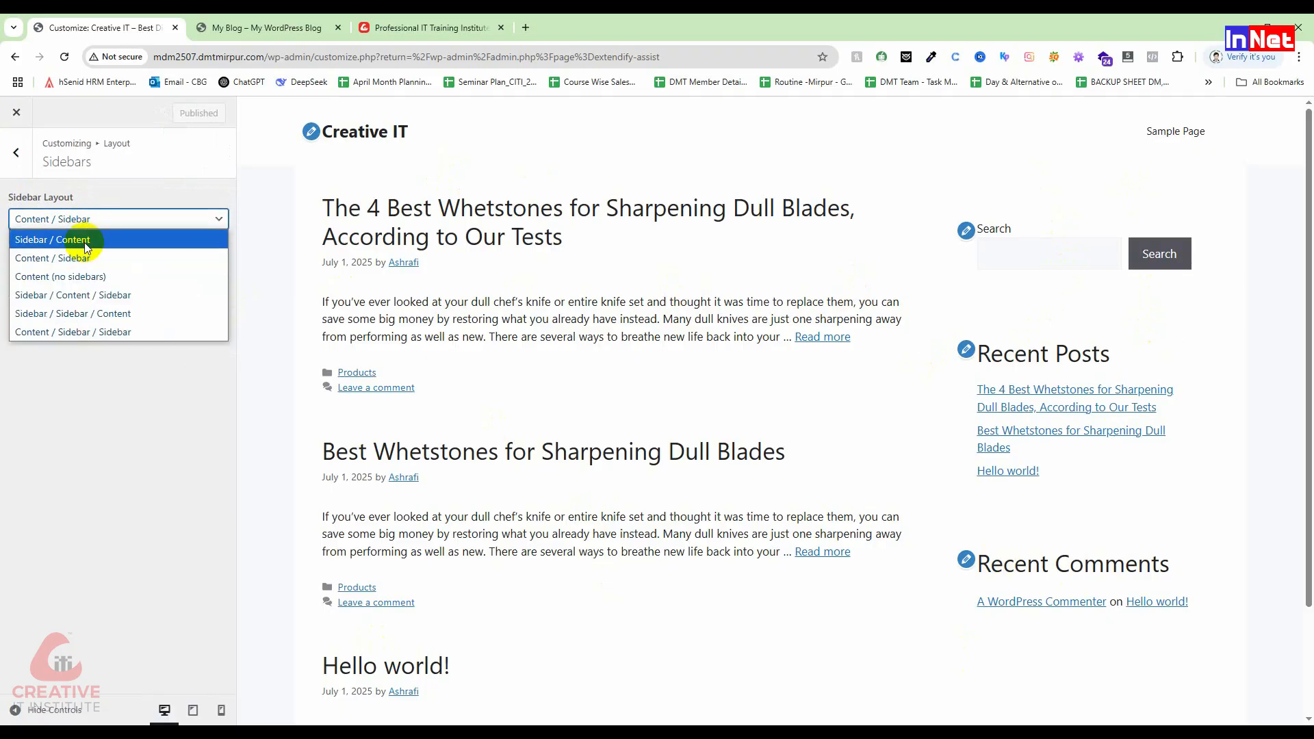
{"action": "left_click", "coordinate": [89, 273]}
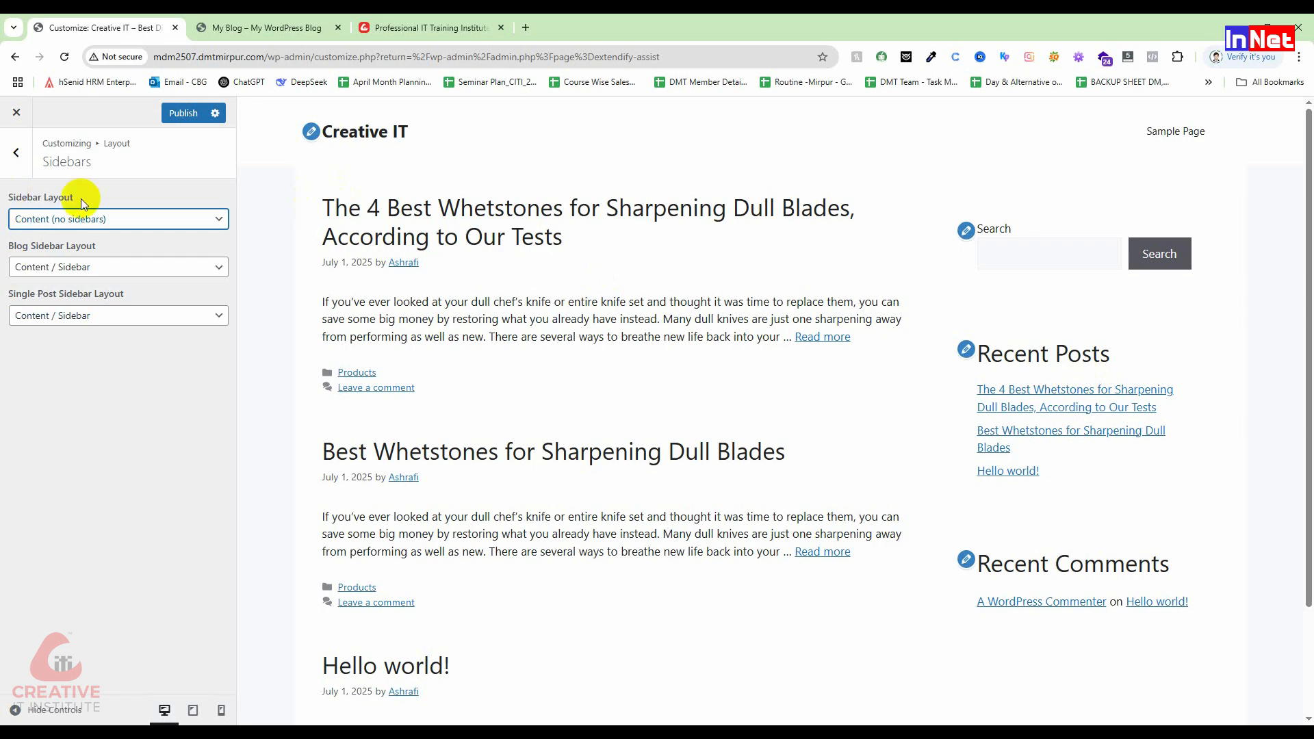
{"action": "left_click", "coordinate": [86, 271]}
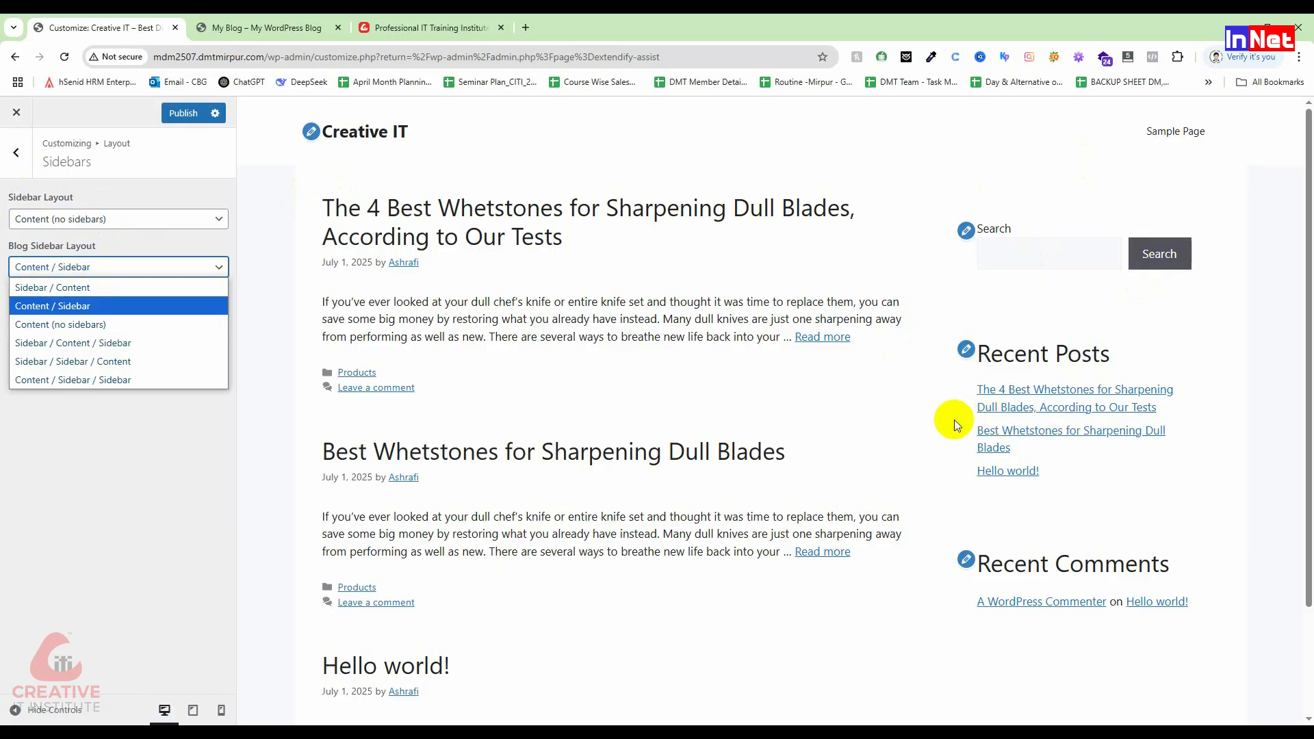
{"action": "left_click", "coordinate": [91, 325]}
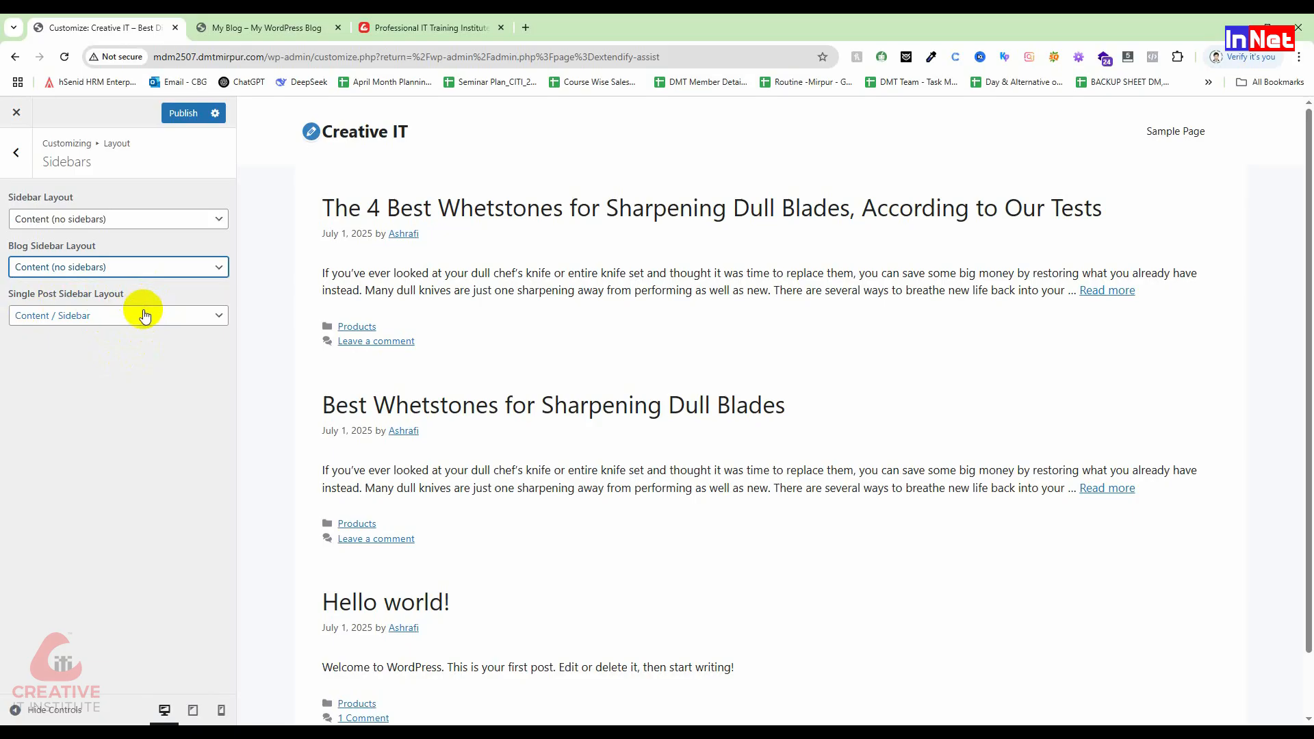
{"action": "left_click", "coordinate": [118, 316]}
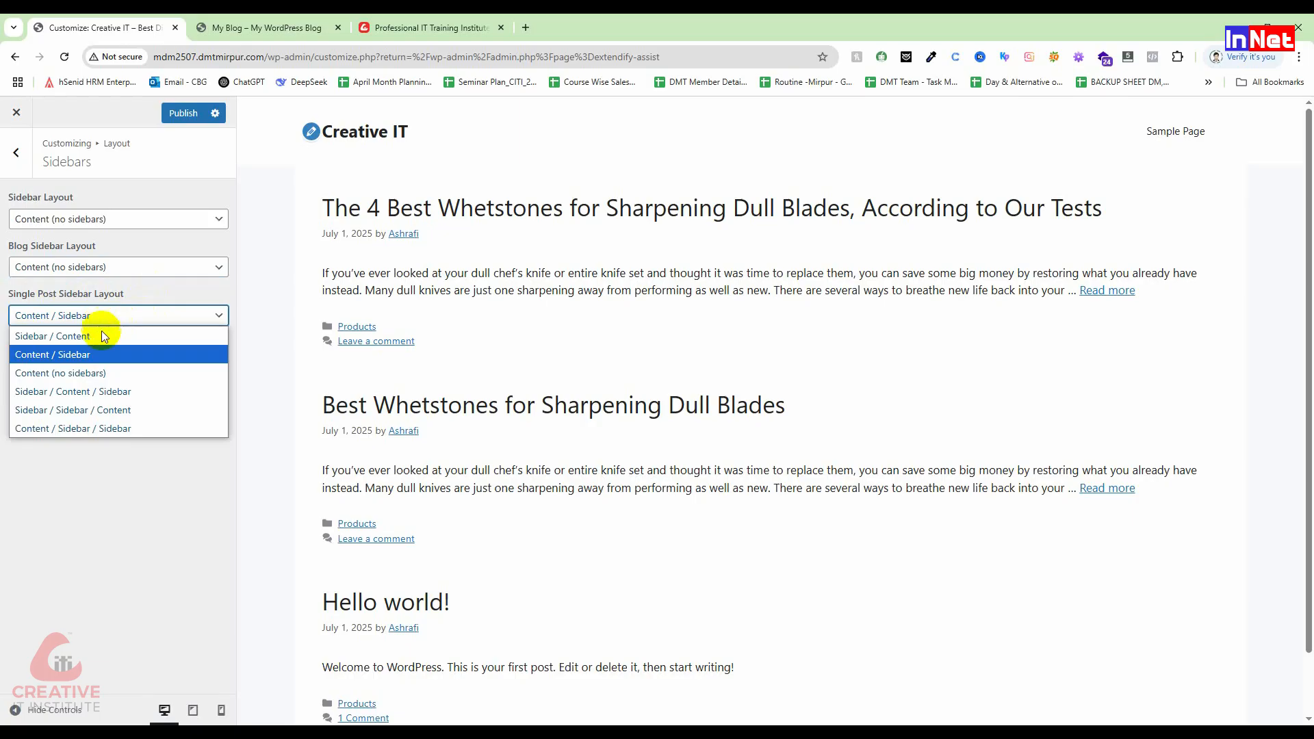
{"action": "left_click", "coordinate": [97, 373]}
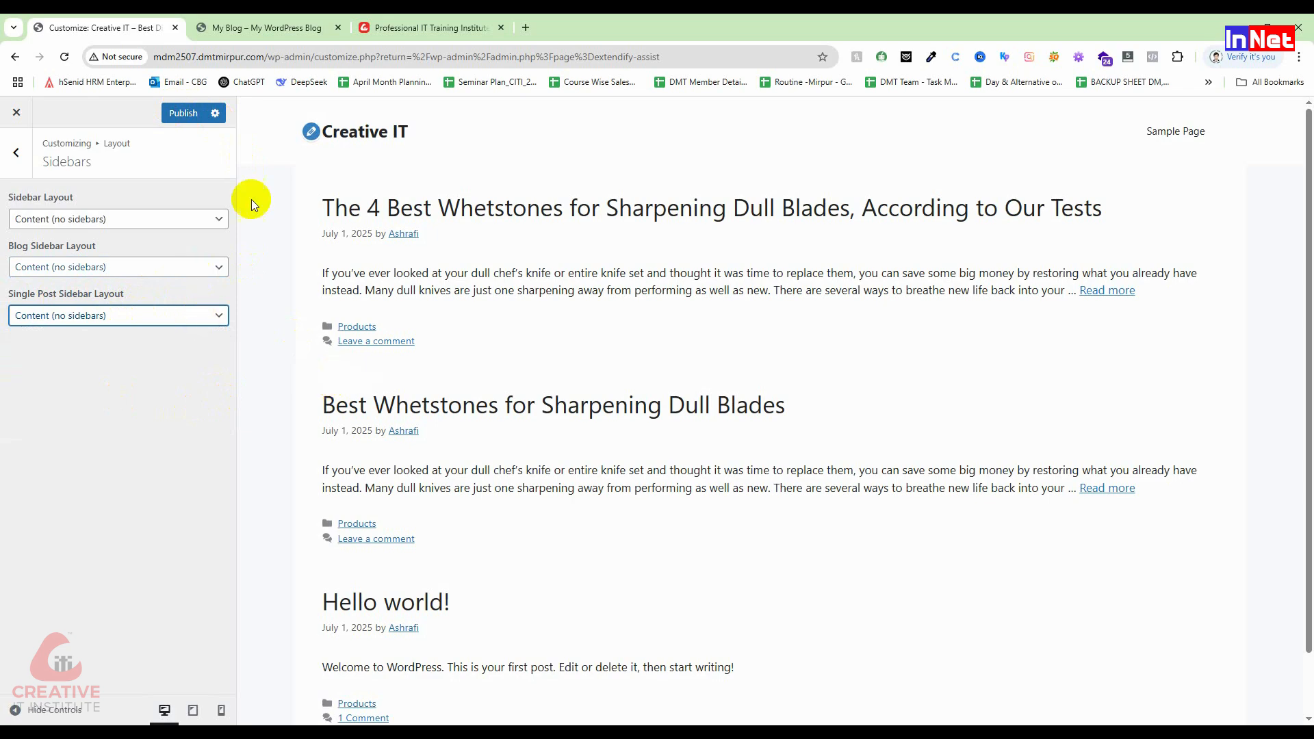
{"action": "left_click", "coordinate": [183, 113]}
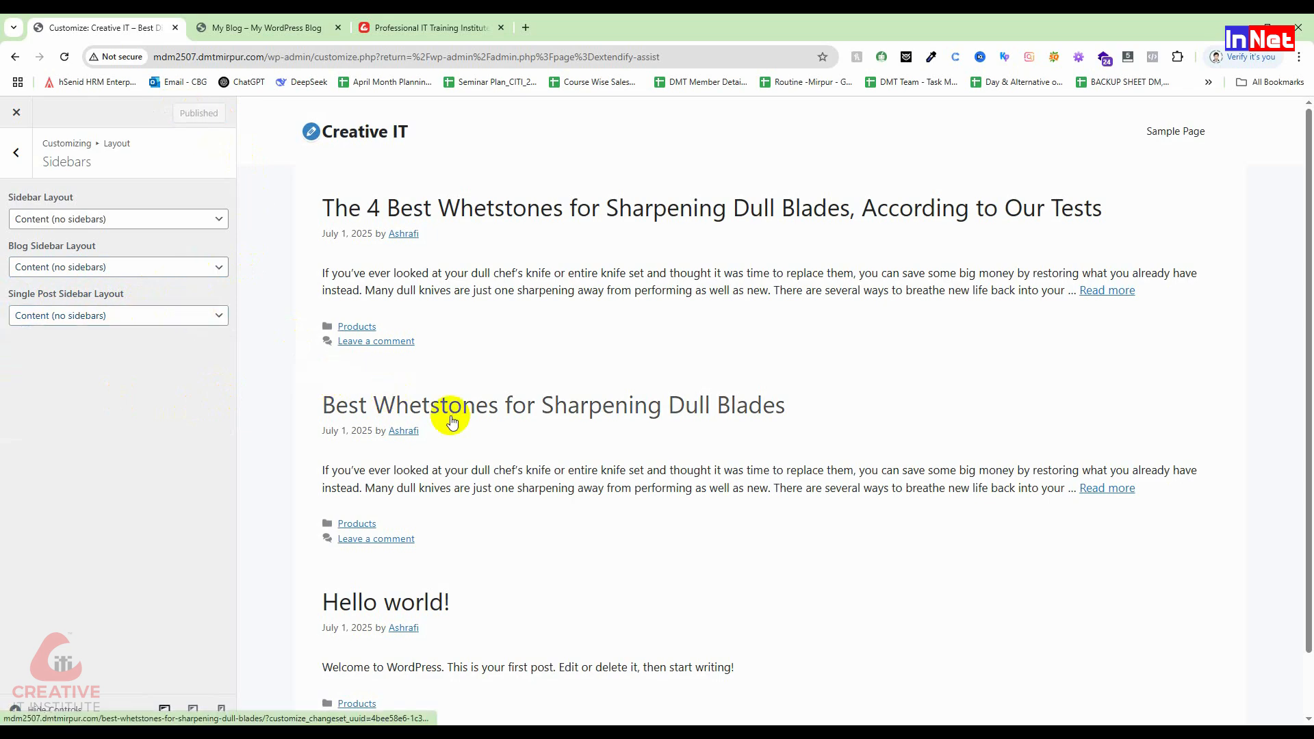
{"action": "left_click", "coordinate": [16, 152]}
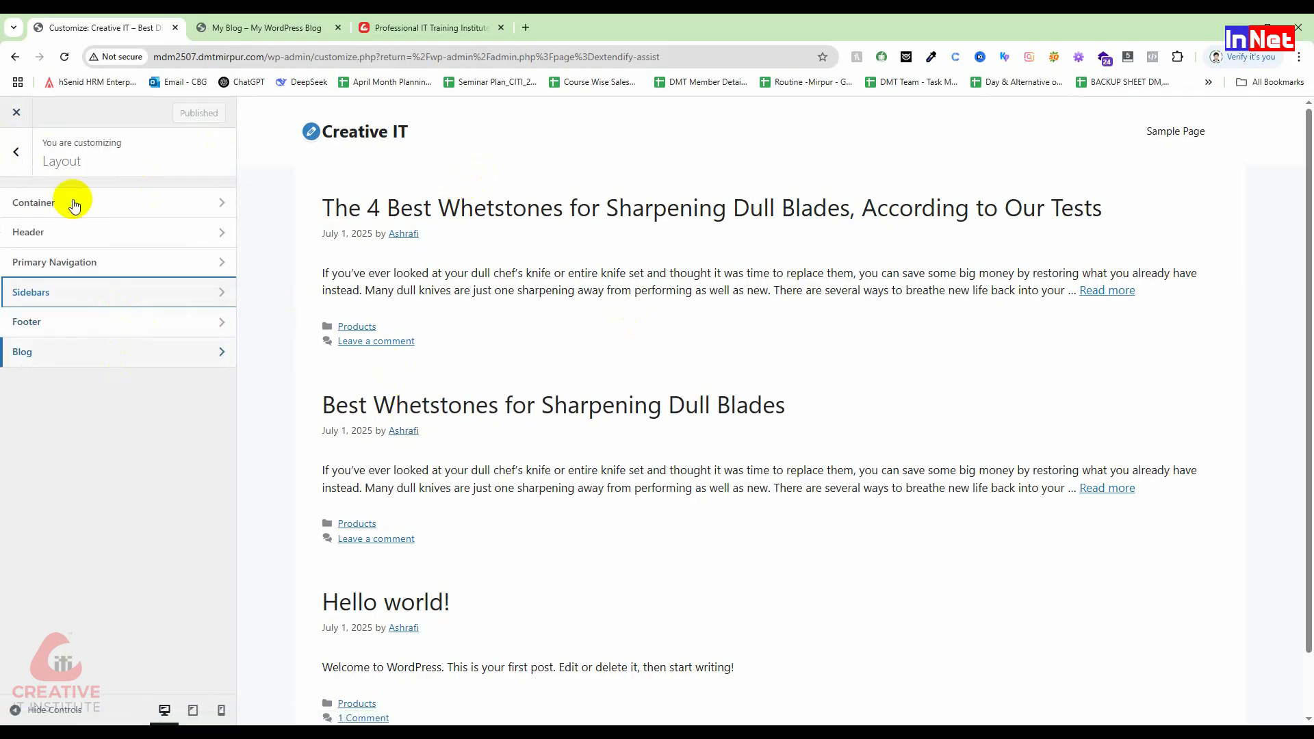
Step: Close the Customizer and reload the Creative IT front page to check it has no sidebars
{"action": "left_click", "coordinate": [16, 154]}
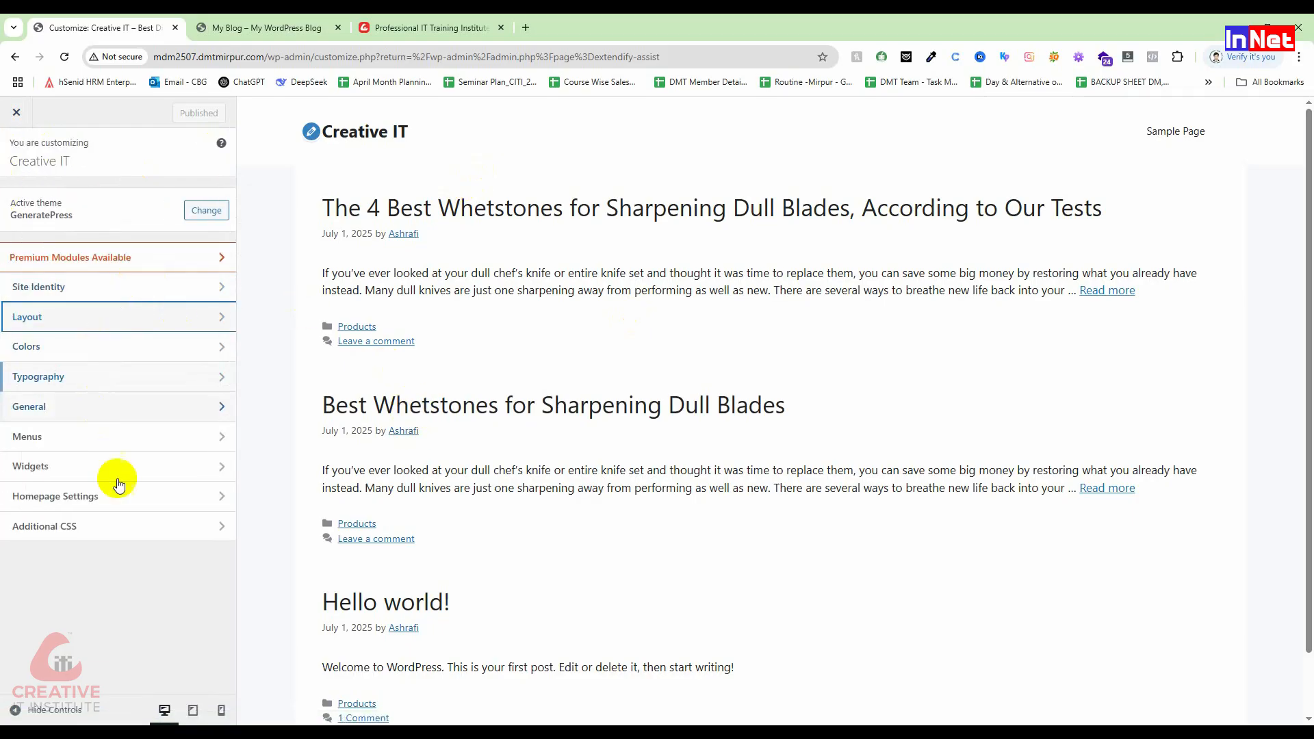
{"action": "left_click", "coordinate": [18, 111]}
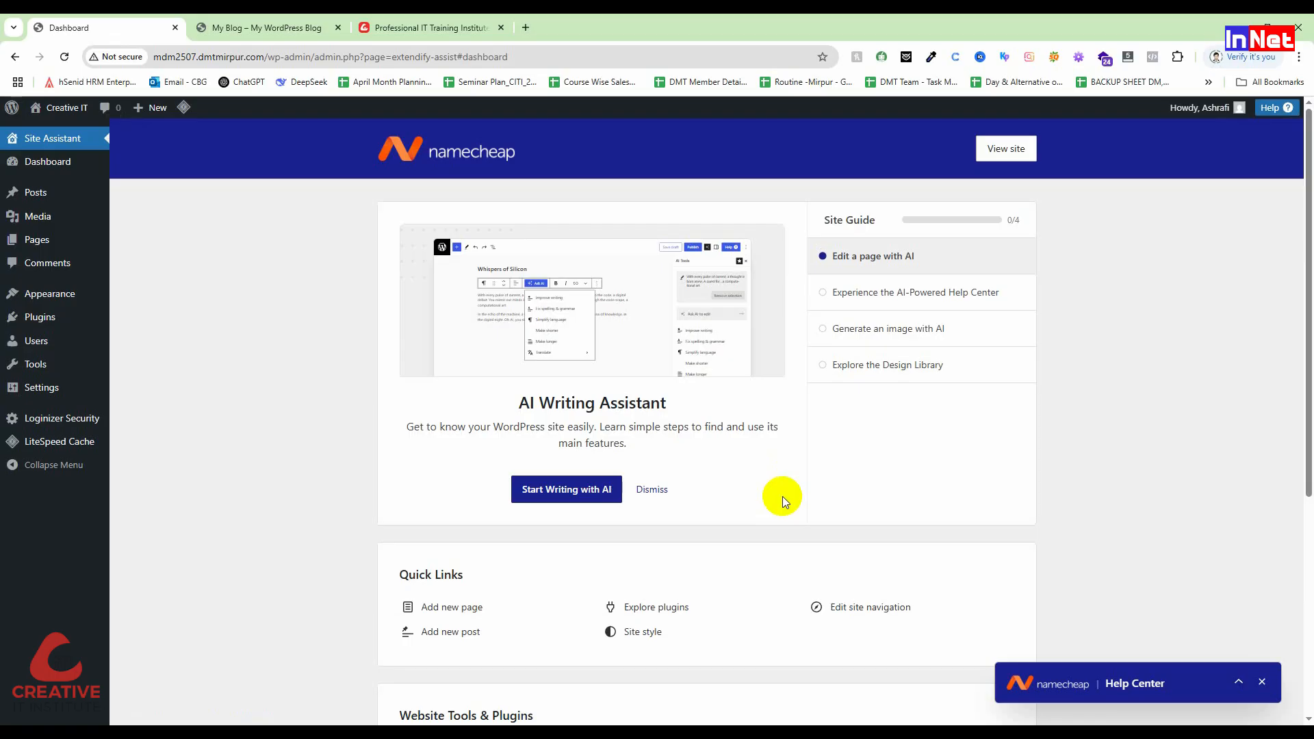
{"action": "key", "text": "ctrl+Tab"}
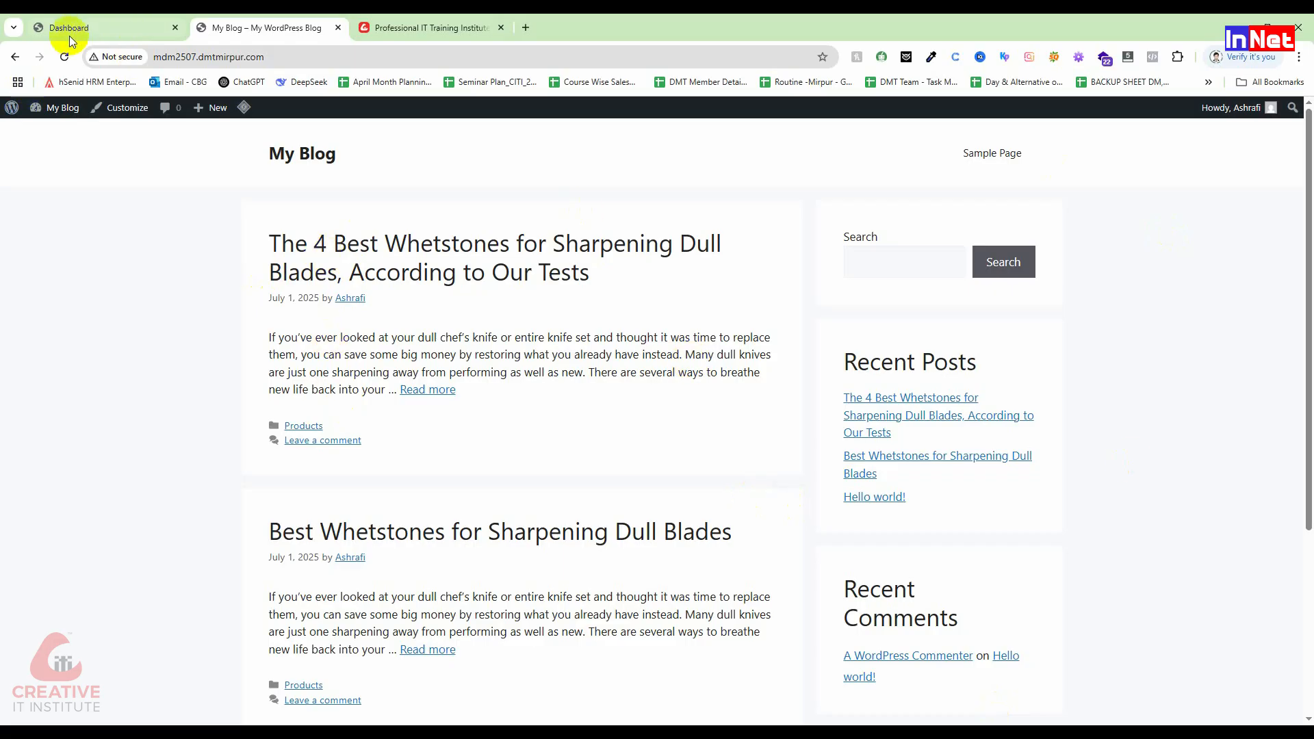
{"action": "left_click", "coordinate": [64, 57]}
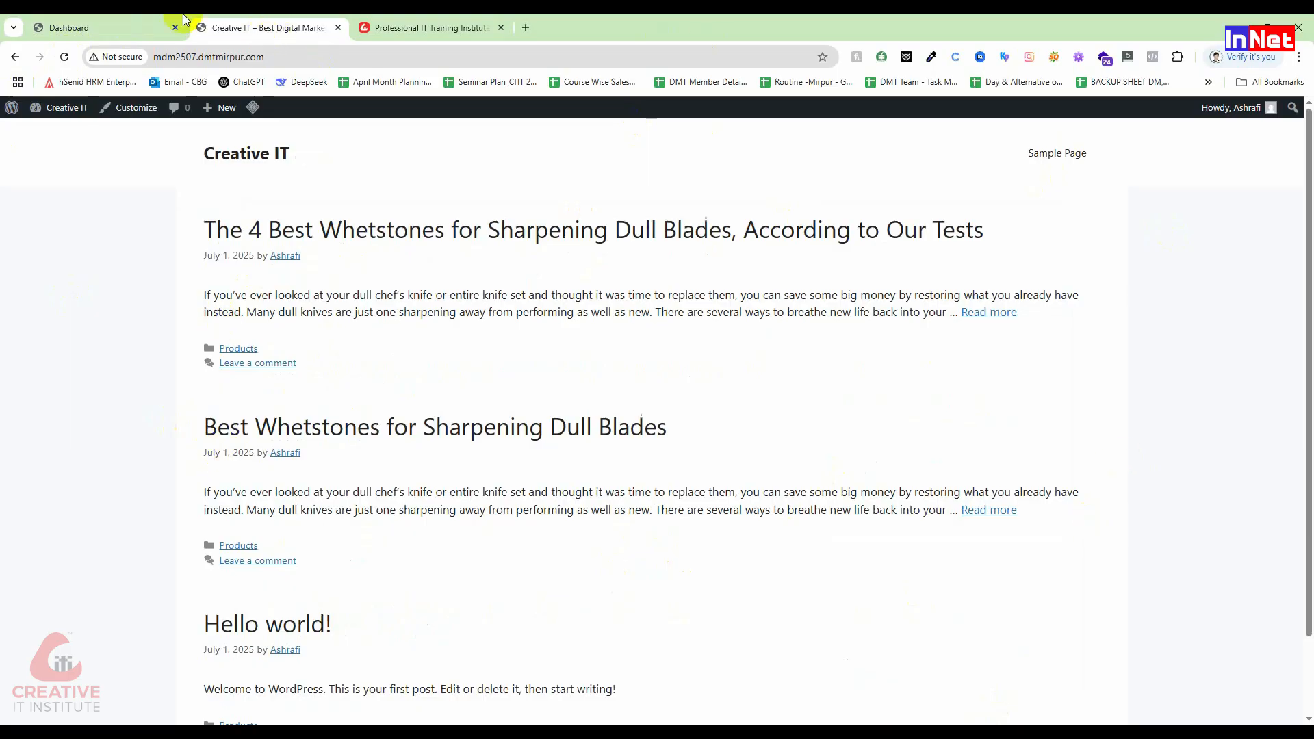
Step: Return to the WordPress admin dashboard tab
{"action": "left_click", "coordinate": [110, 27]}
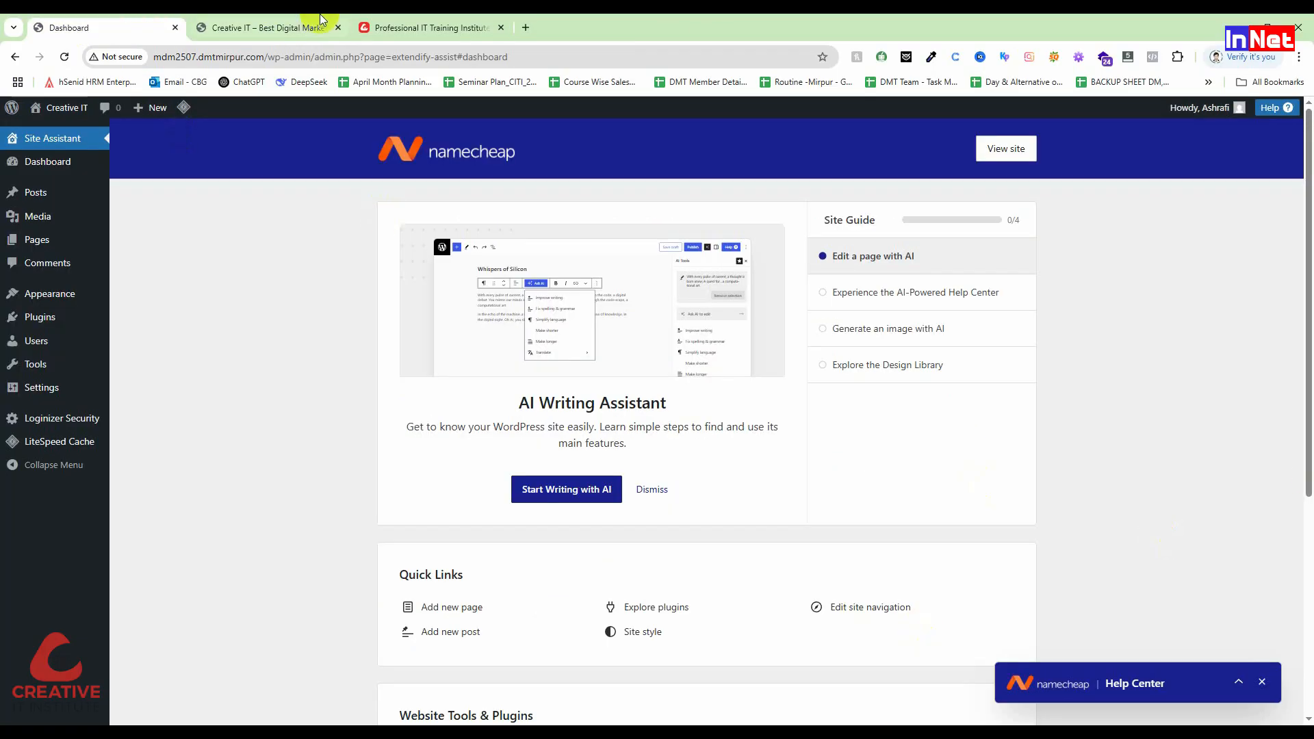
{"action": "left_click", "coordinate": [222, 28]}
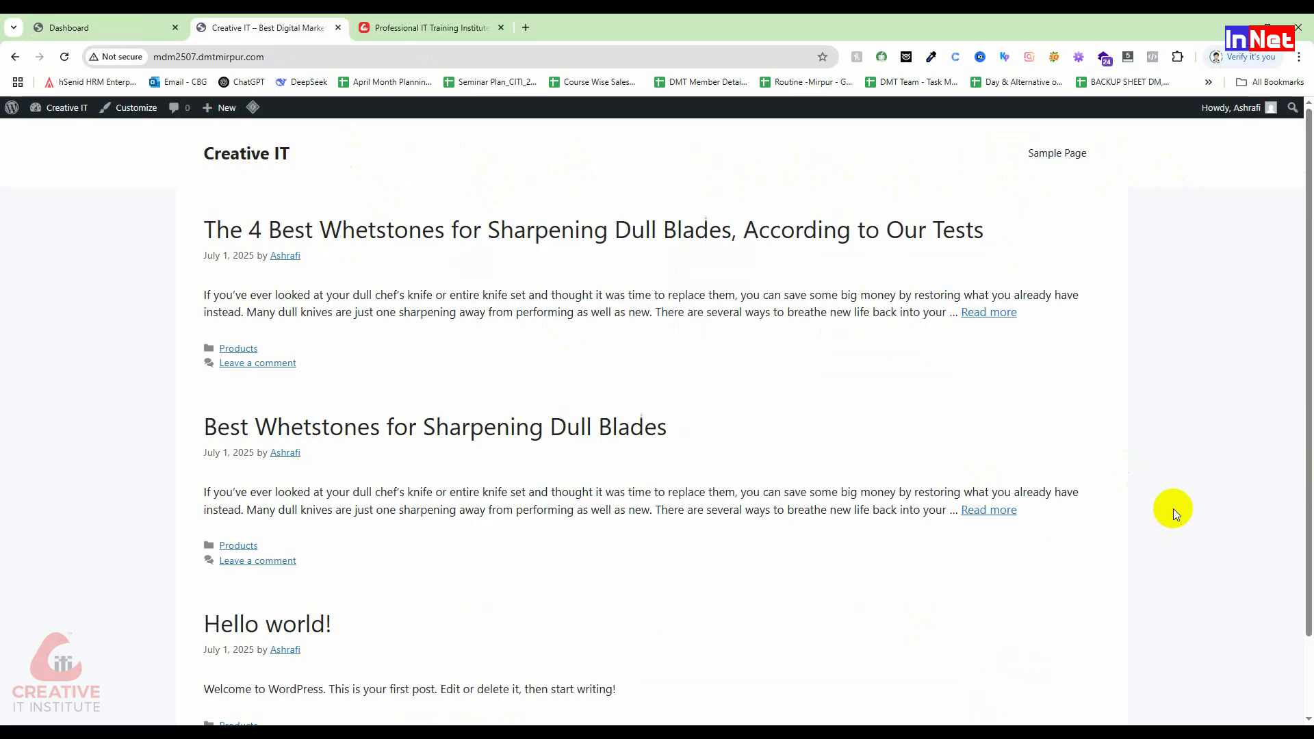
{"action": "left_click", "coordinate": [136, 27]}
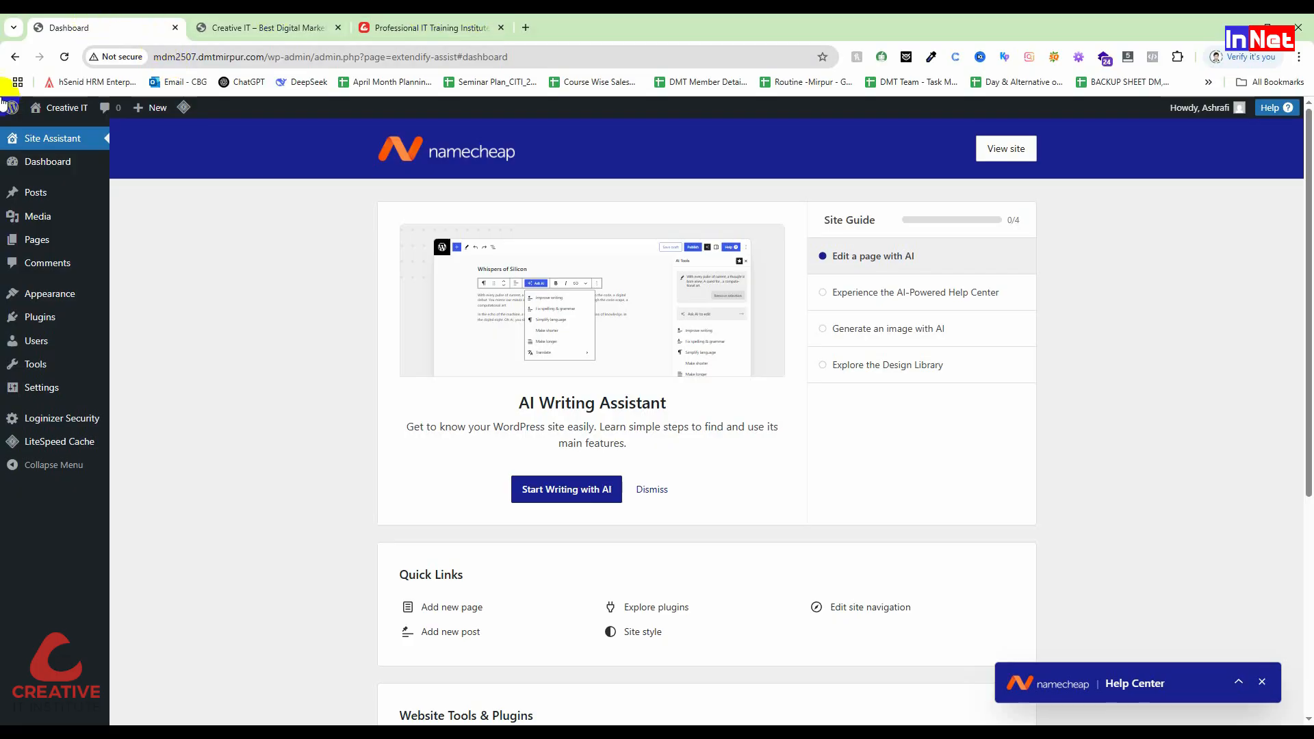
{"action": "mouse_move", "coordinate": [35, 243]}
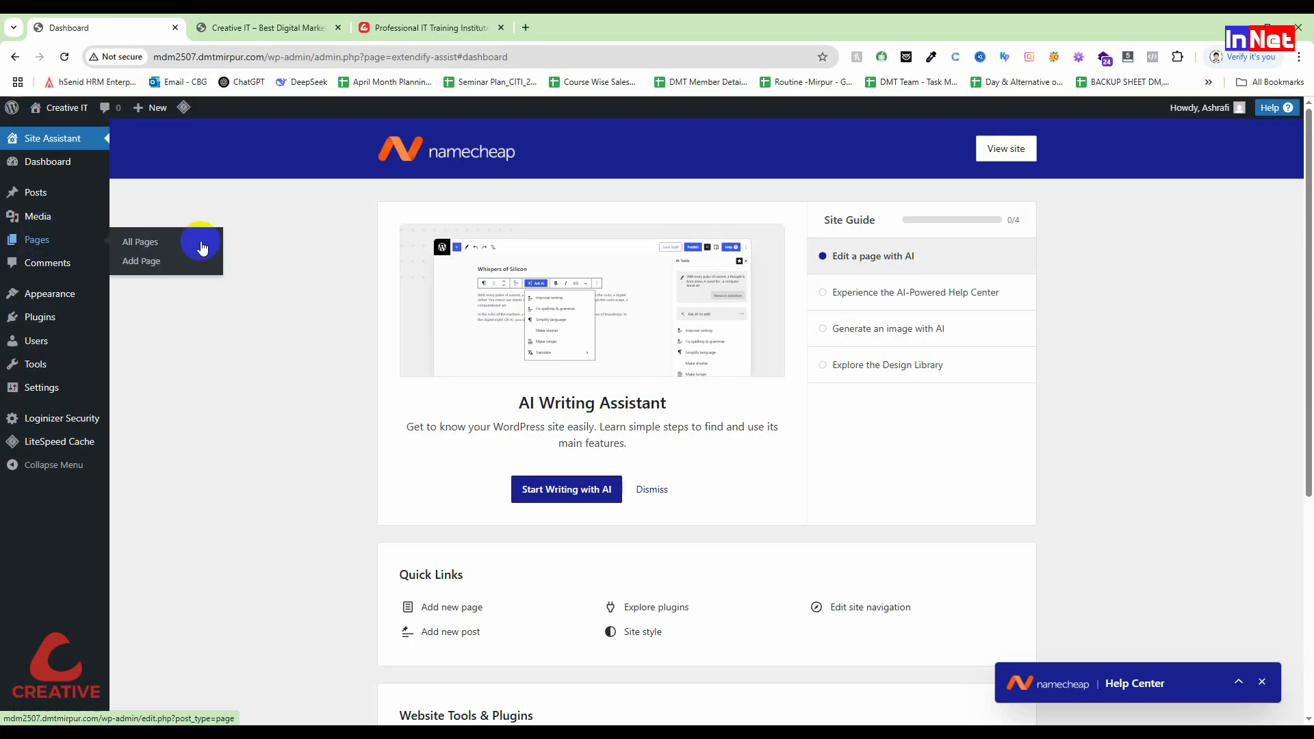
Step: Open three Add New Page editors in separate browser tabs
{"action": "right_click", "coordinate": [174, 267]}
{"action": "left_click", "coordinate": [187, 277]}
{"action": "right_click", "coordinate": [141, 258]}
{"action": "left_click", "coordinate": [168, 269]}
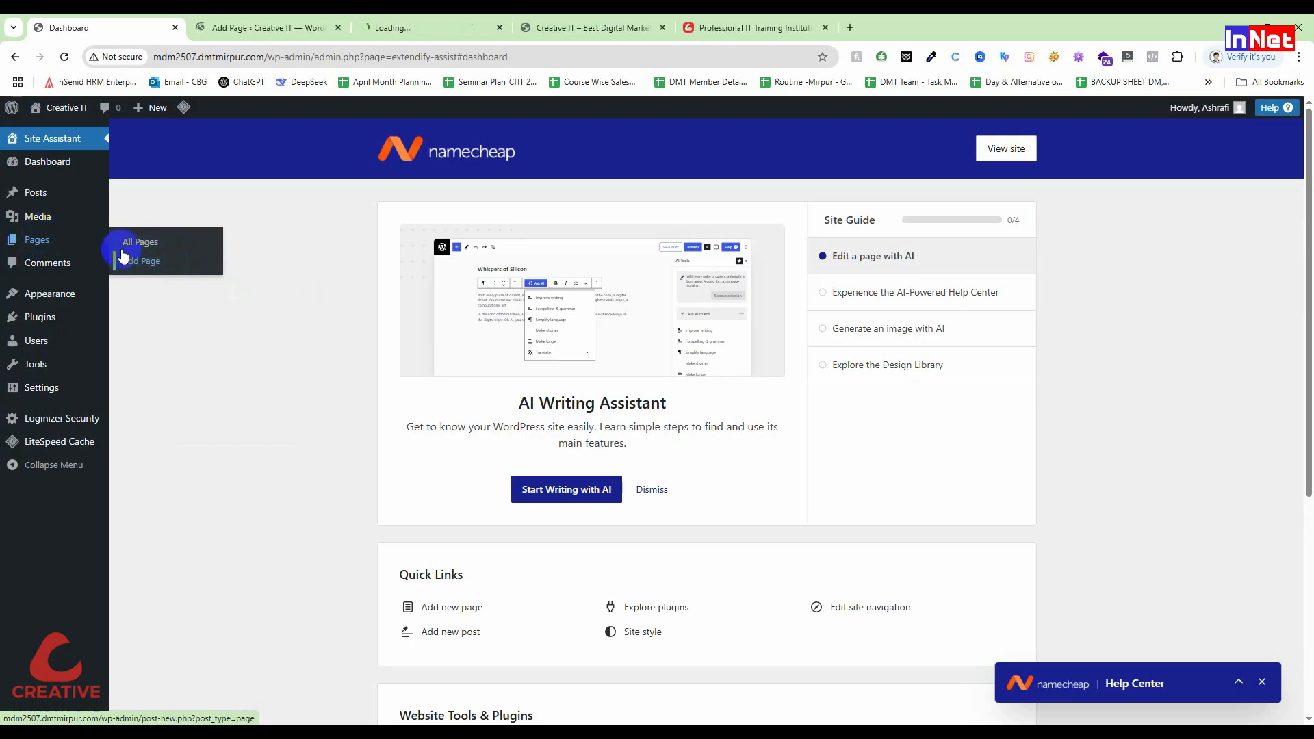
{"action": "right_click", "coordinate": [125, 262]}
{"action": "left_click", "coordinate": [161, 274]}
{"action": "left_click", "coordinate": [236, 27]}
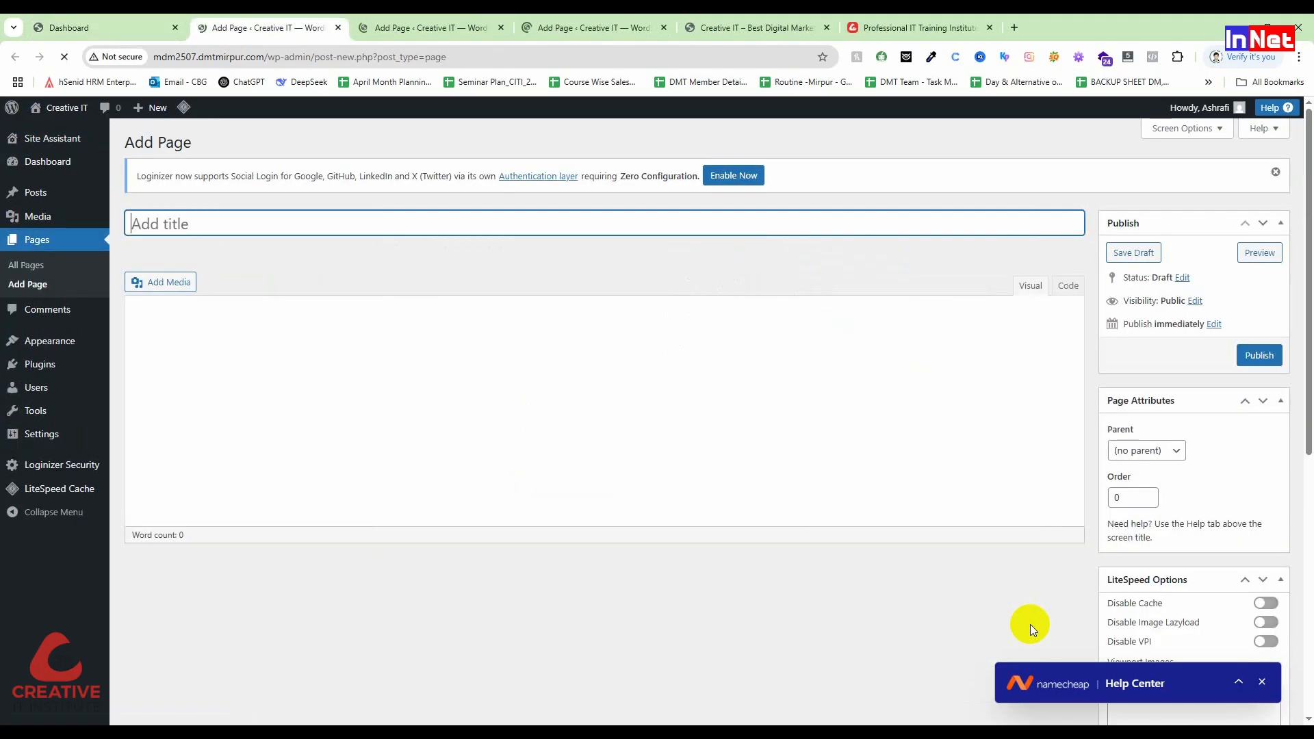
Step: Publish a blank page titled Home and close its tab
{"action": "left_click", "coordinate": [139, 225]}
{"action": "type", "text": "Hpme"}
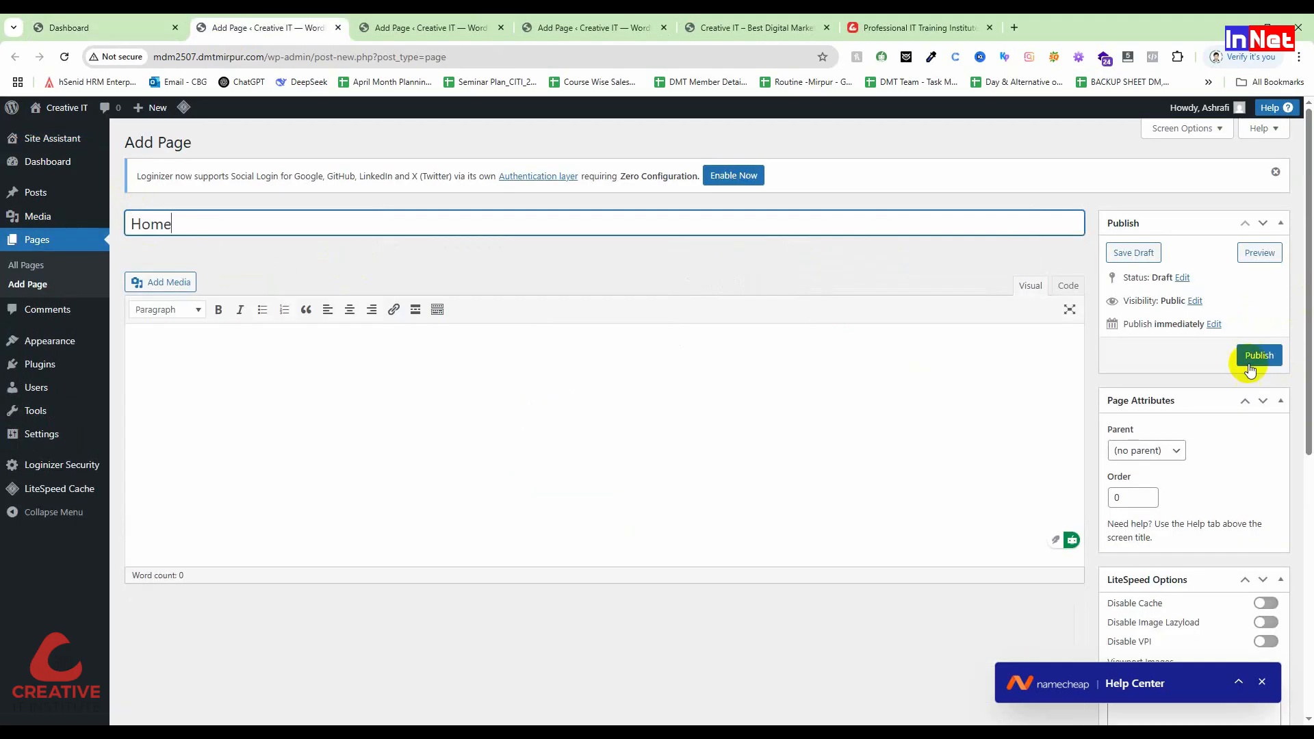
{"action": "left_click", "coordinate": [1249, 363]}
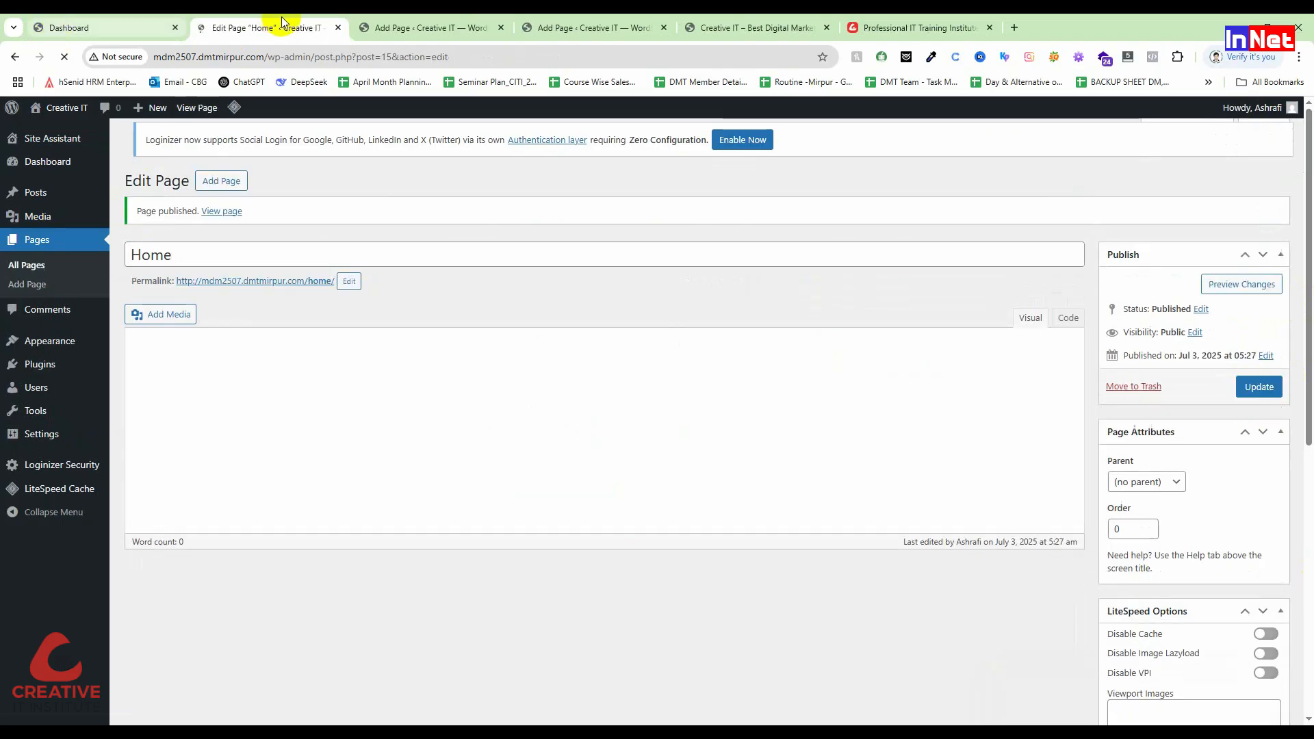
{"action": "left_click", "coordinate": [339, 28]}
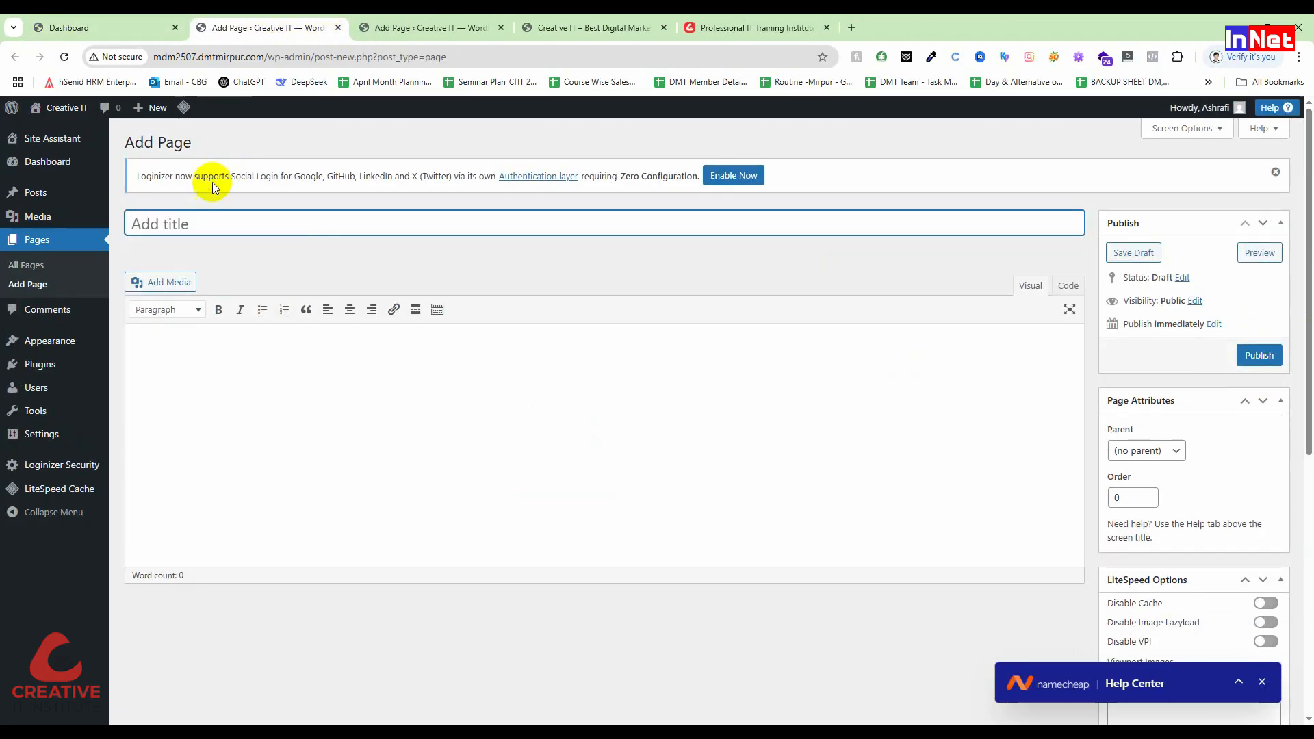
Step: Publish a blank page titled About Us and close its tab
{"action": "type", "text": "About"}
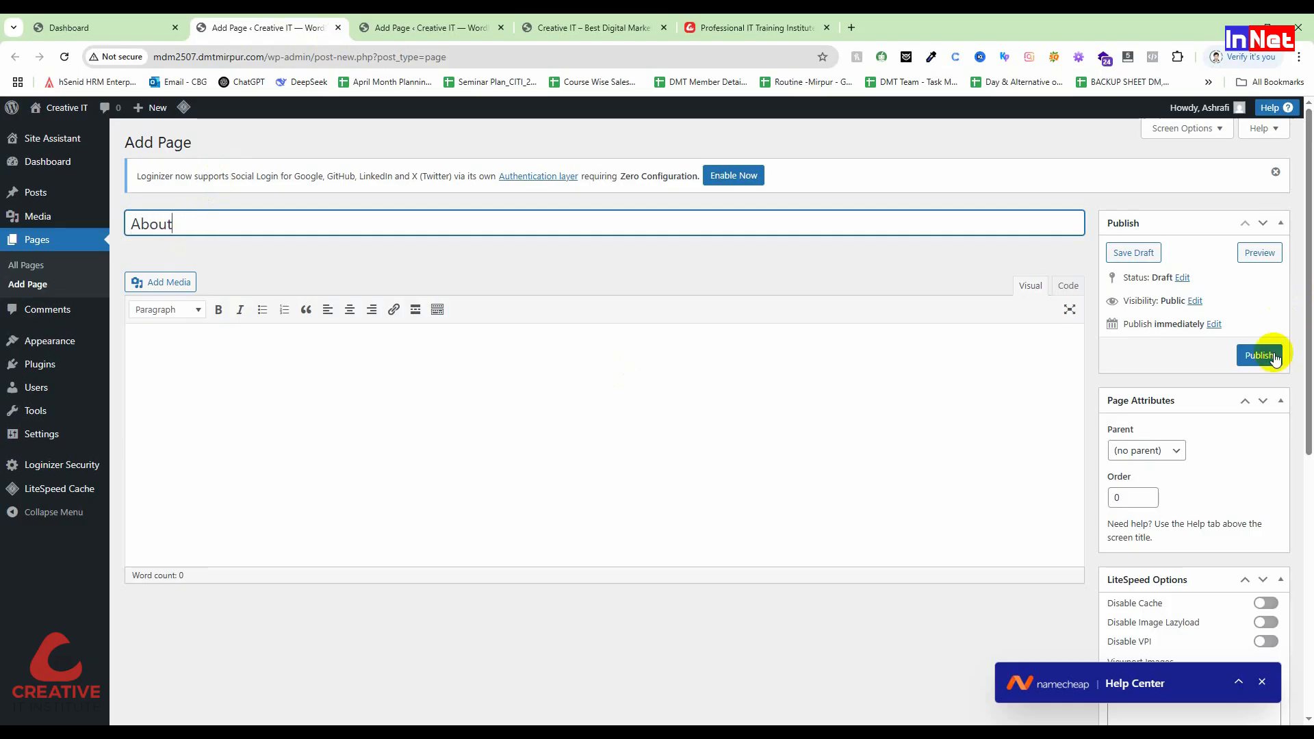
{"action": "mouse_move", "coordinate": [60, 166]}
{"action": "type", "text": "Us"}
{"action": "left_click", "coordinate": [1260, 355]}
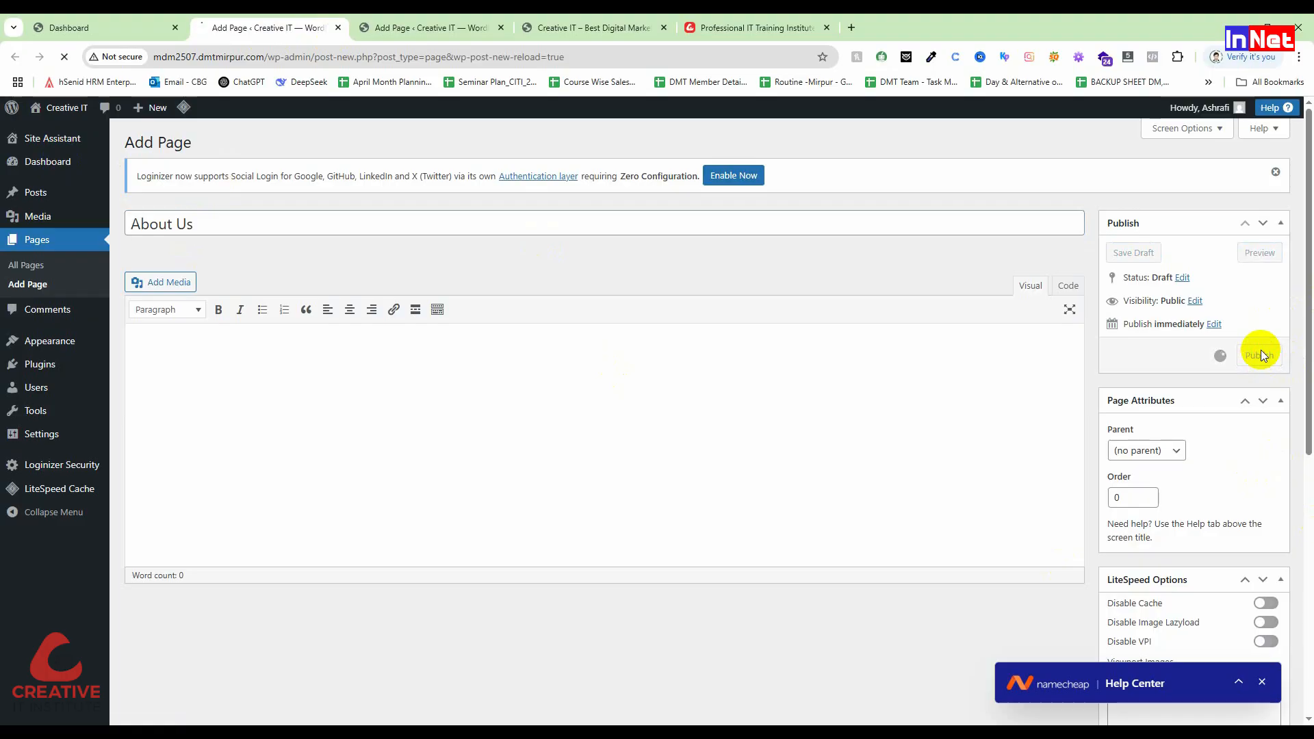
{"action": "left_click", "coordinate": [338, 28]}
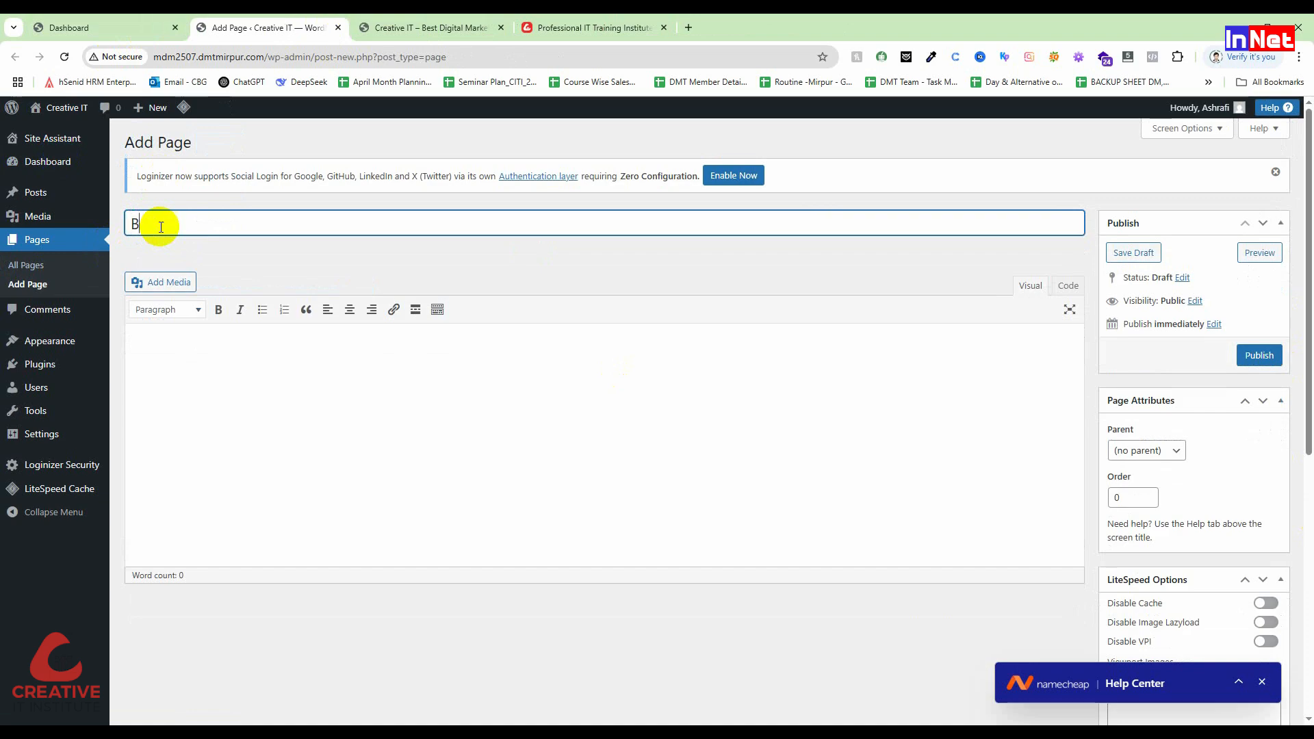
Step: Publish a blank page titled Contact and close its tab
{"action": "type", "text": "Contact"}
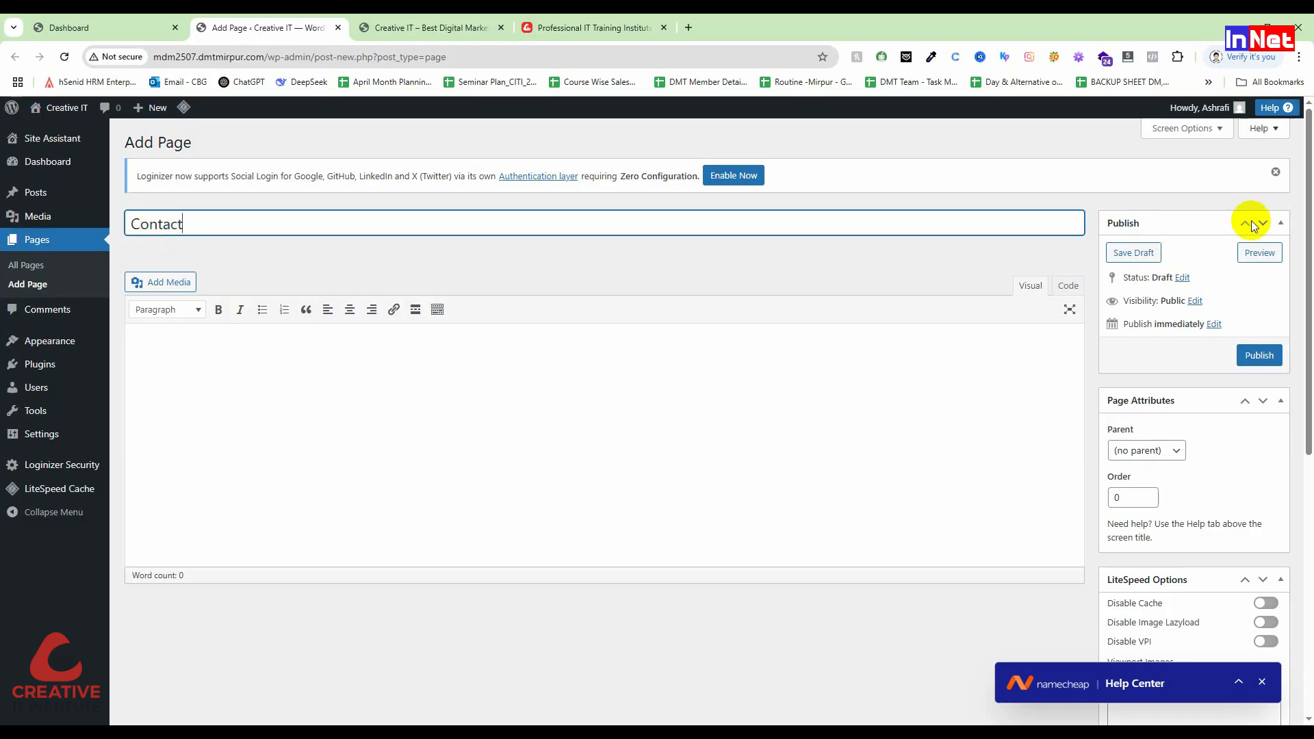
{"action": "left_click", "coordinate": [1257, 354]}
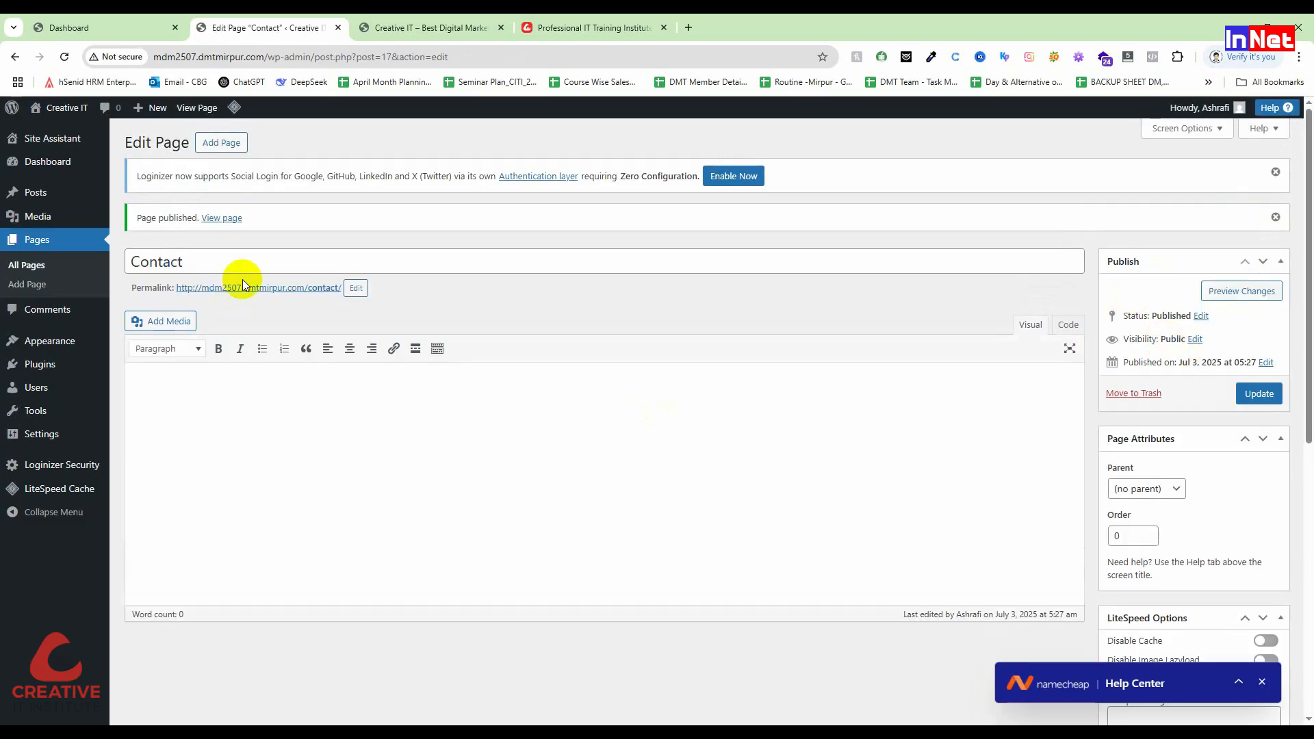
{"action": "left_click", "coordinate": [338, 27]}
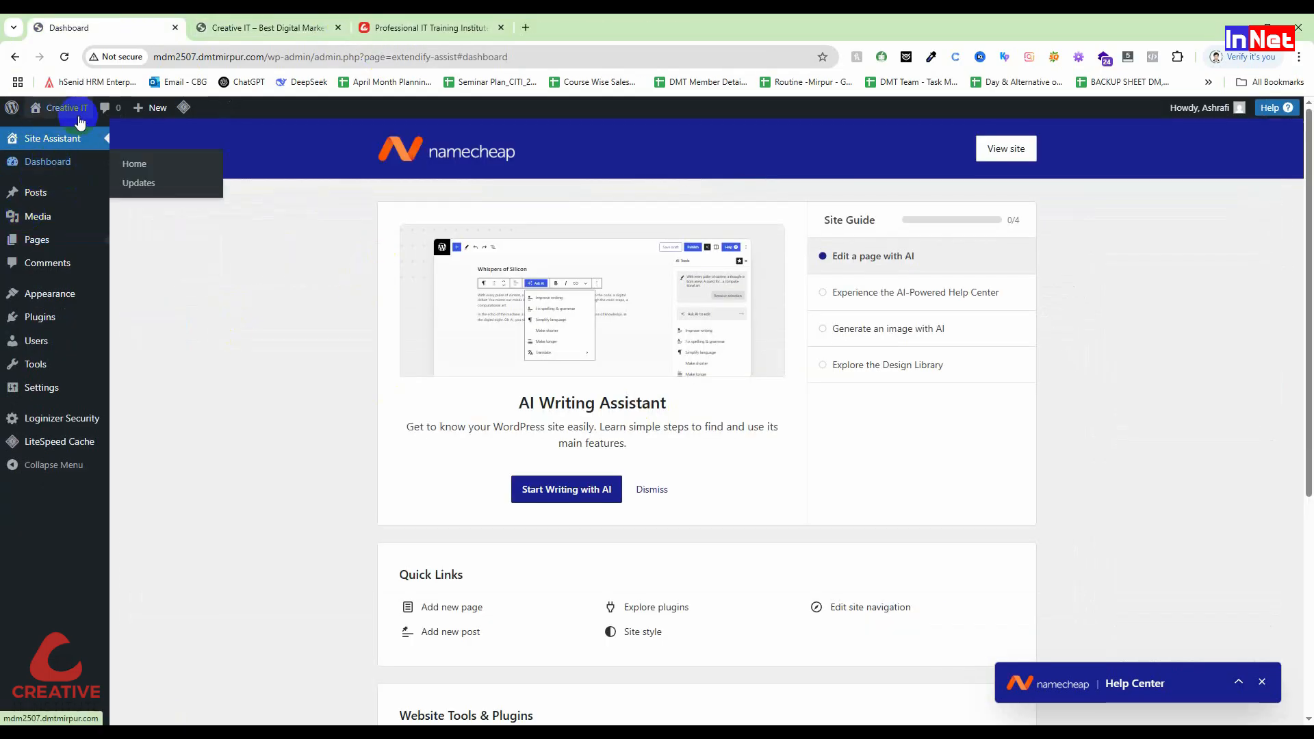
{"action": "mouse_move", "coordinate": [80, 122]}
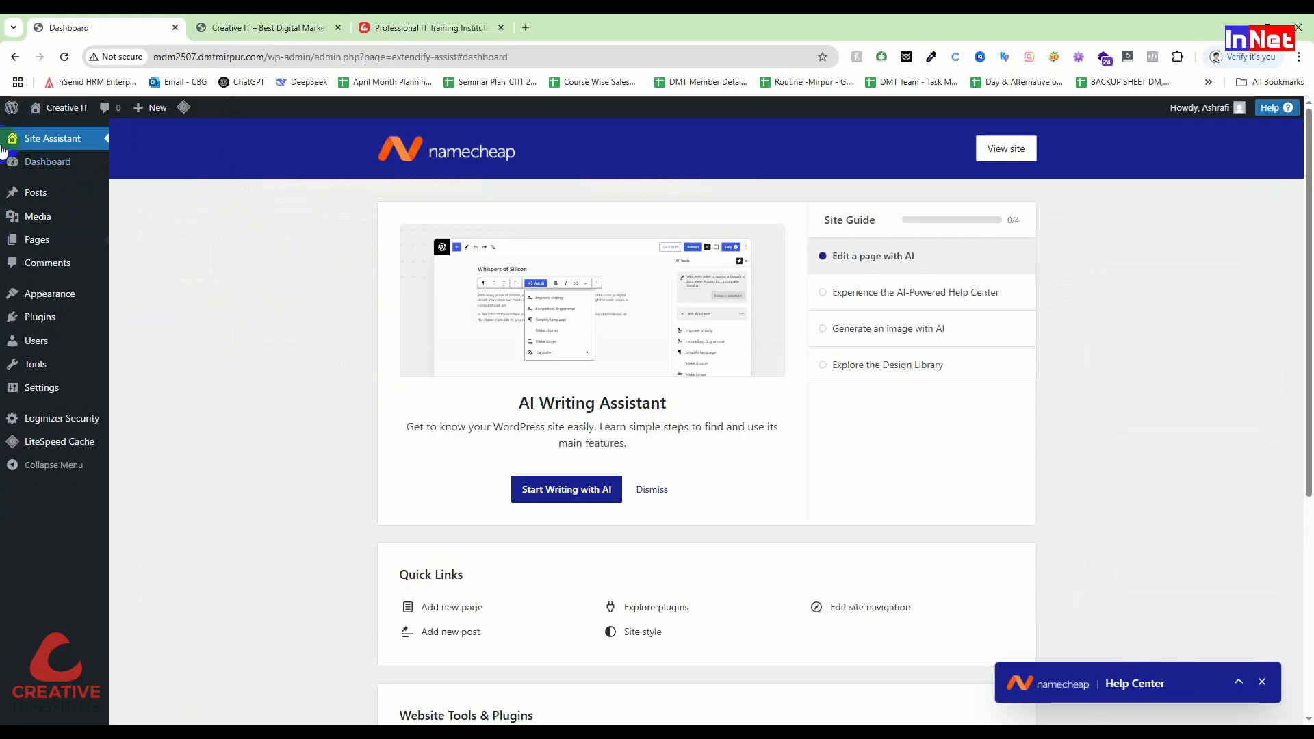
Step: Open the Posts > Categories screen
{"action": "mouse_move", "coordinate": [41, 199]}
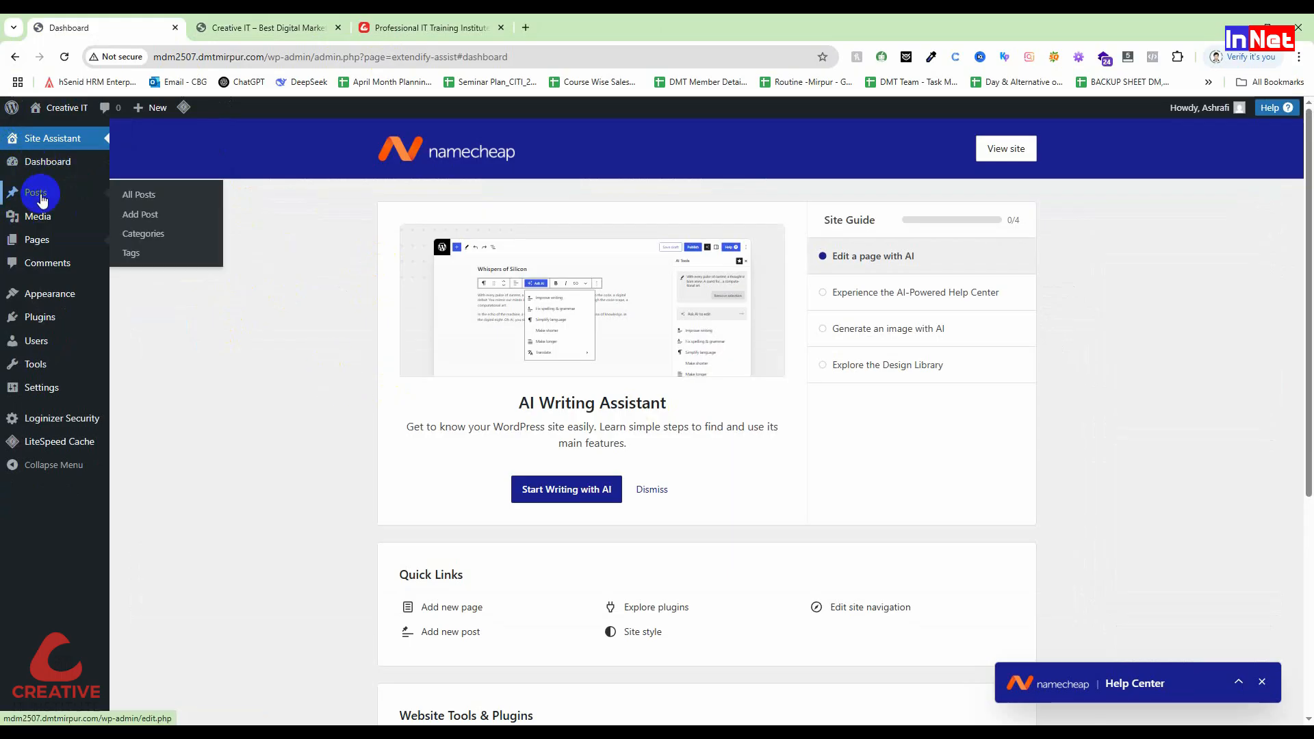
{"action": "left_click", "coordinate": [150, 235]}
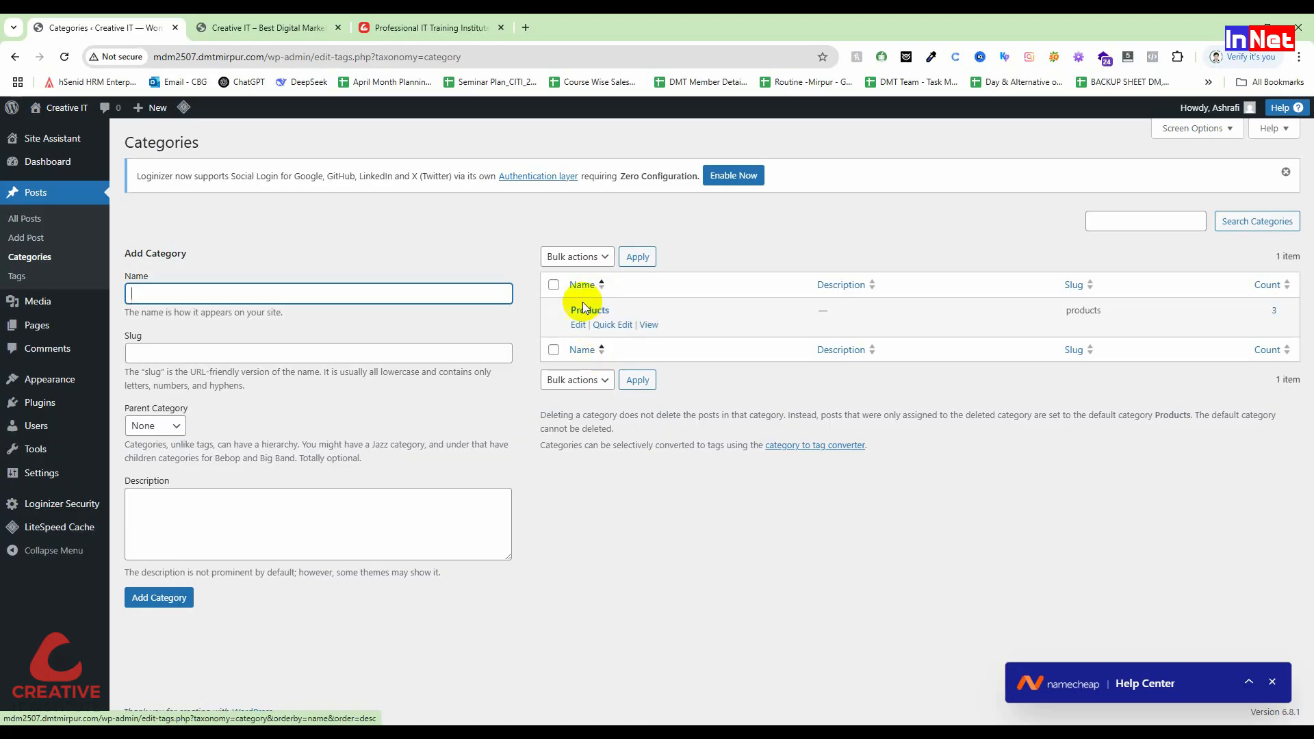
Step: Add a new category named Services, capitalised
{"action": "type", "text": "services"}
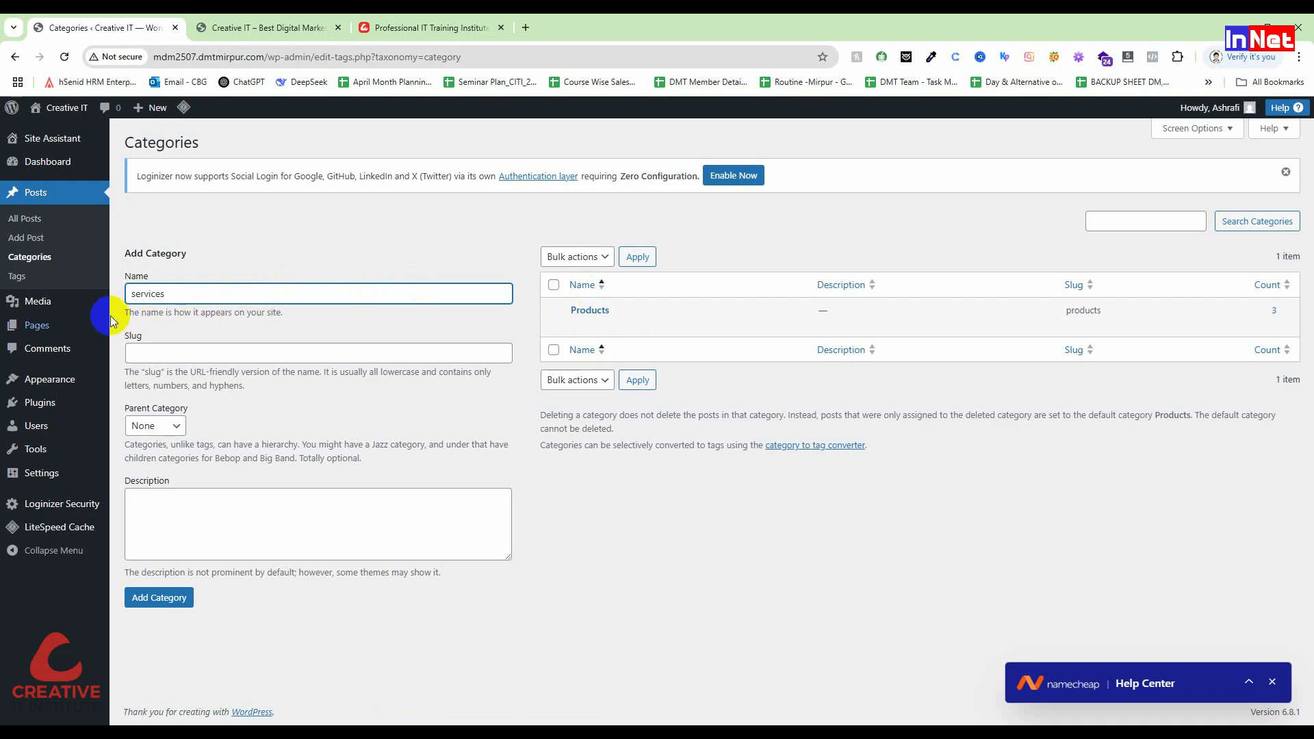
{"action": "left_click", "coordinate": [137, 293]}
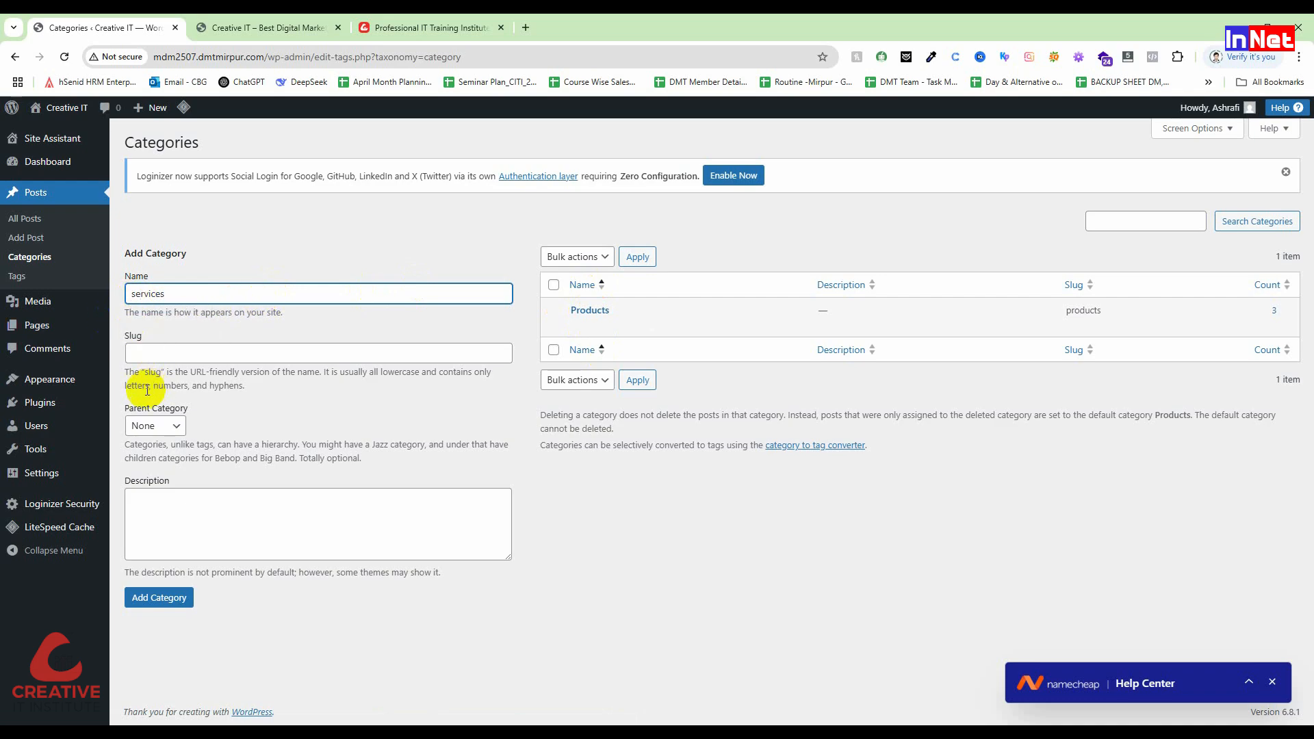
{"action": "key", "text": "BackSpace"}
{"action": "type", "text": "S"}
{"action": "left_click", "coordinate": [147, 599]}
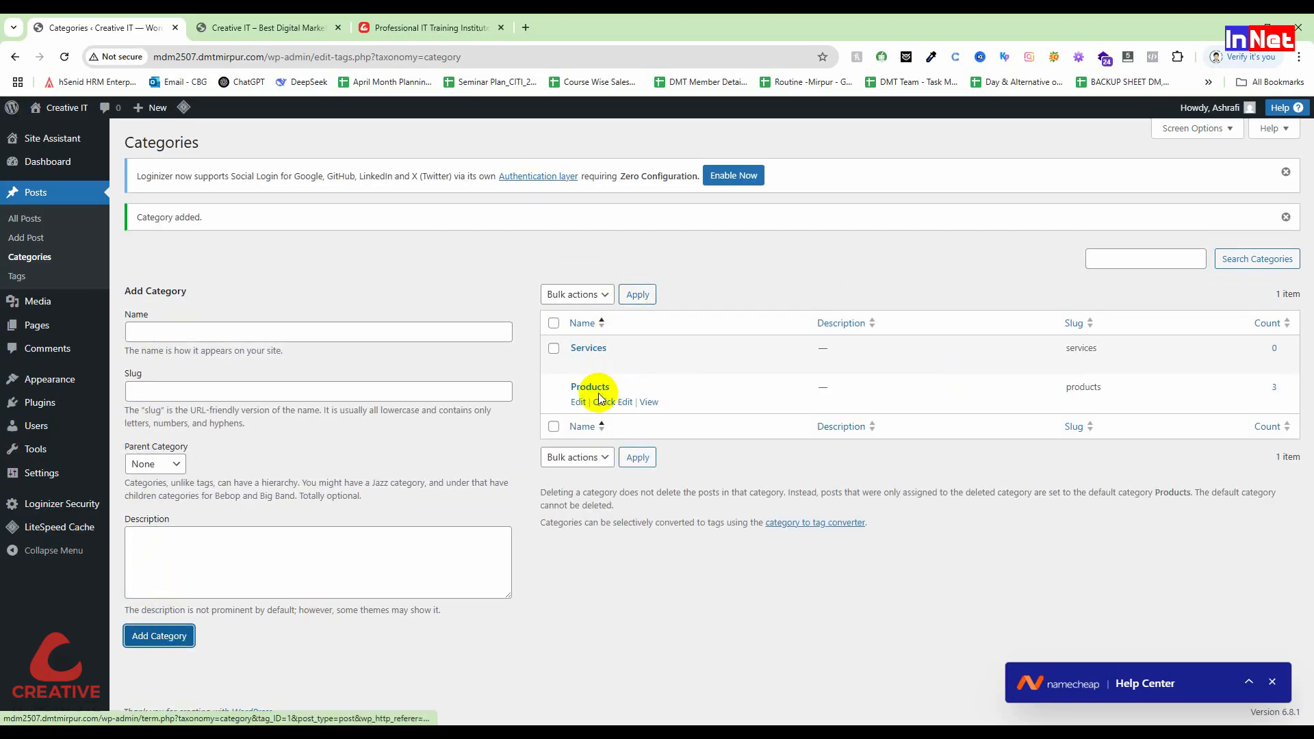
Step: Add a new category named Blogs
{"action": "left_click", "coordinate": [304, 332]}
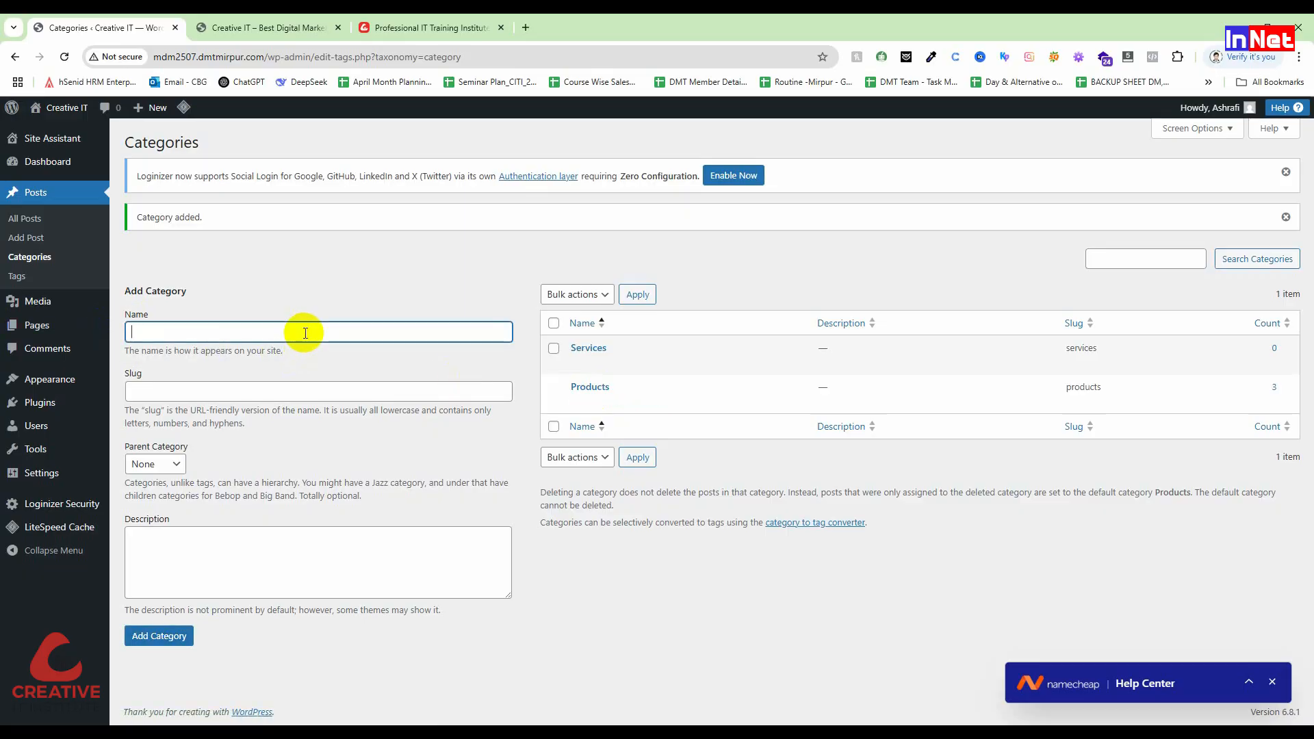
{"action": "type", "text": "B"}
{"action": "key", "text": "BackSpace"}
{"action": "type", "text": "Blogs"}
{"action": "left_click", "coordinate": [158, 635]}
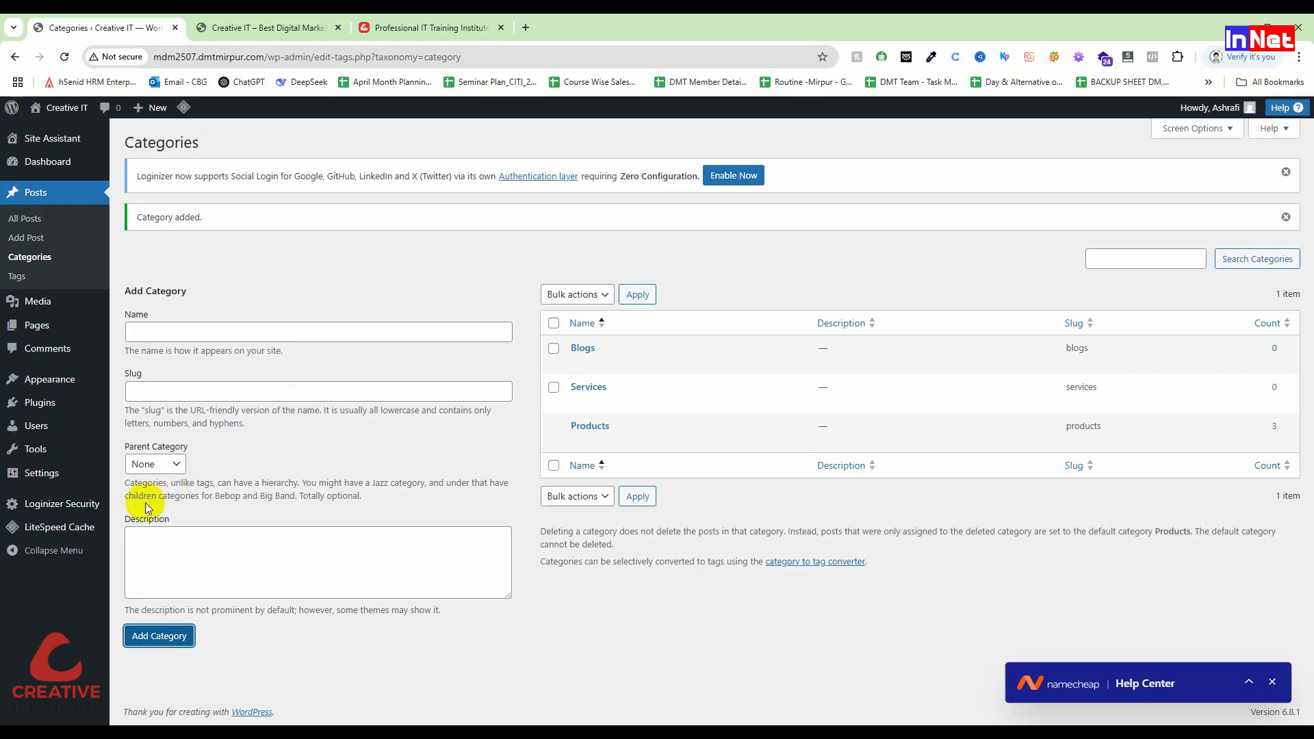
Step: Create the Iphone category, which gets the slug iphone and 0 posts
{"action": "left_click", "coordinate": [50, 290]}
{"action": "mouse_move", "coordinate": [45, 321]}
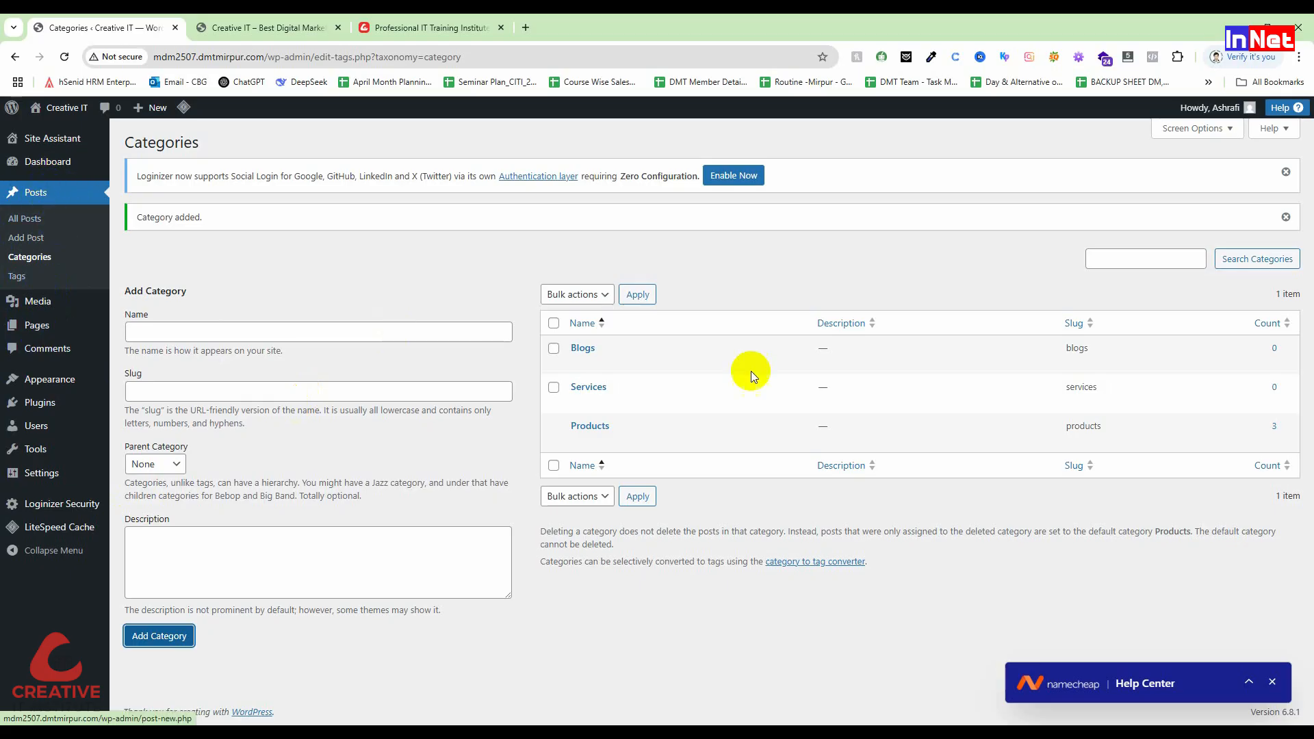
{"action": "left_click", "coordinate": [191, 332]}
{"action": "type", "text": "Iphone"}
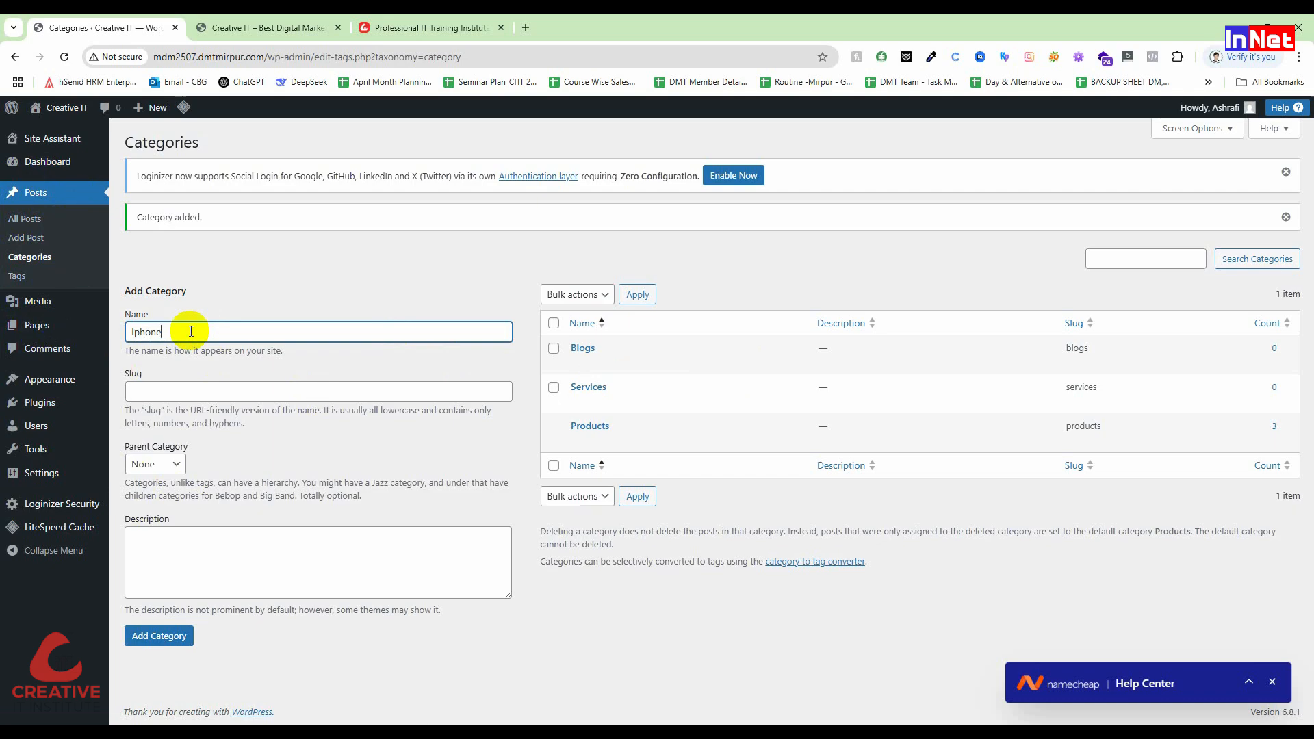
{"action": "left_click", "coordinate": [164, 636]}
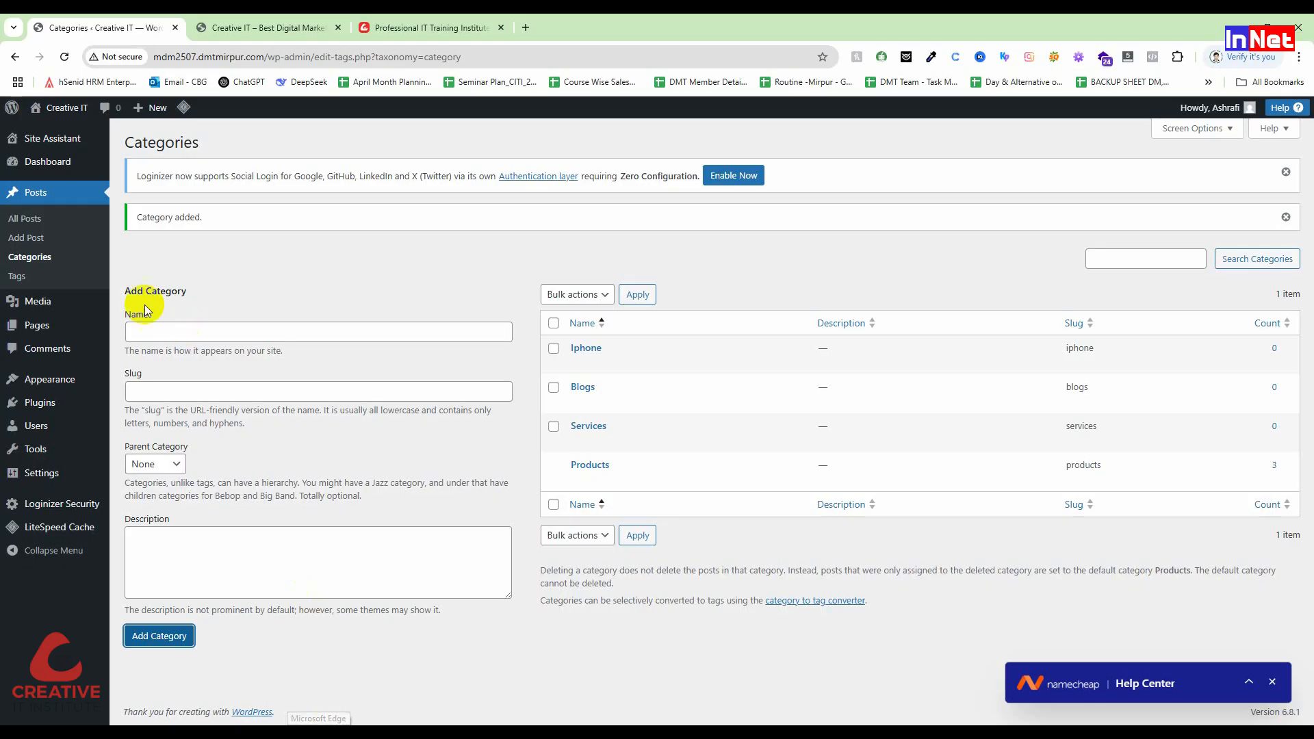
{"action": "mouse_move", "coordinate": [68, 379]}
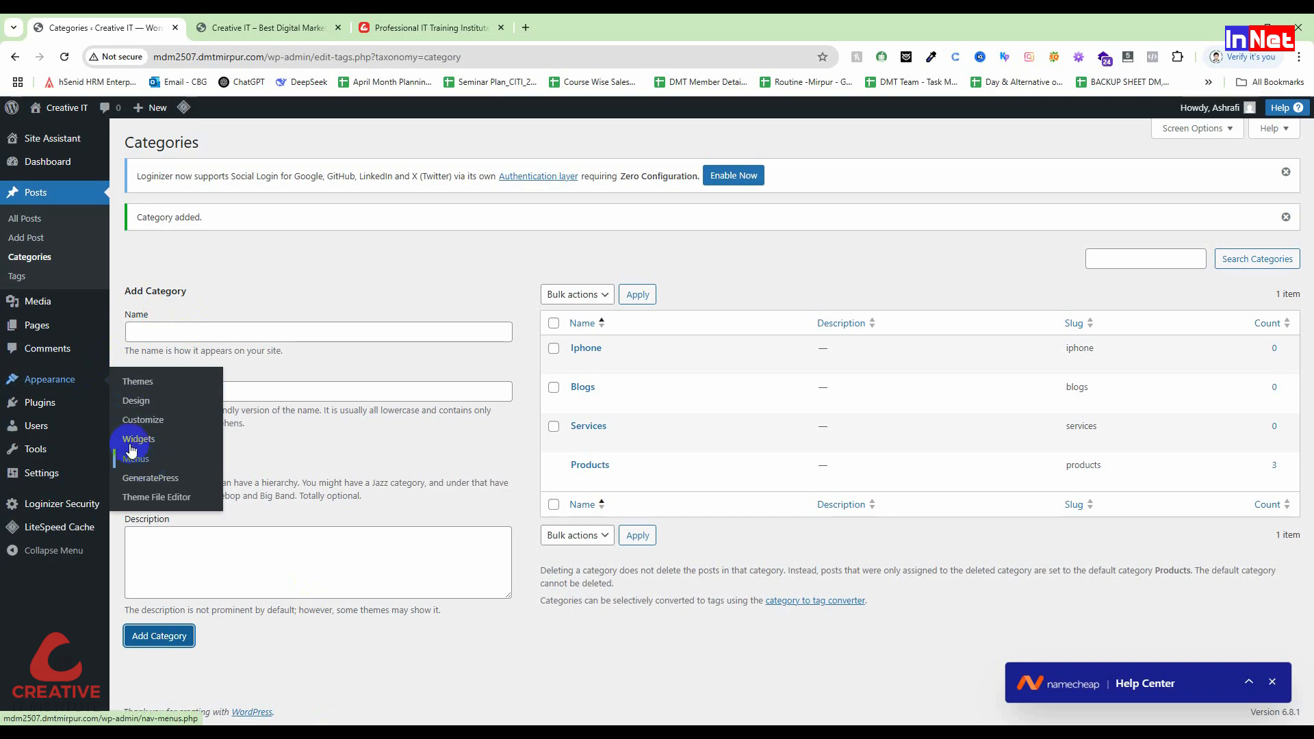
Step: Open Appearance > Menus and rename the default Menu 1 to 'Main Menu'
{"action": "left_click", "coordinate": [140, 466]}
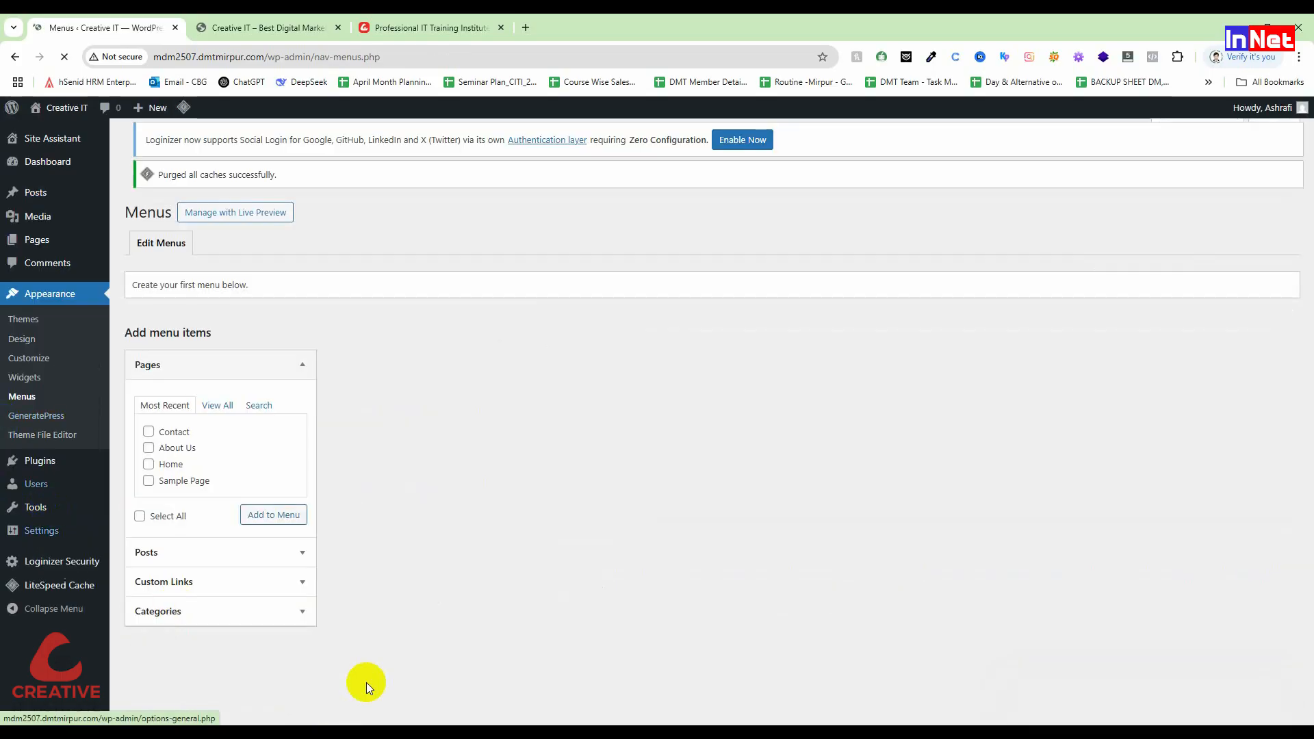
{"action": "left_click_drag", "start_coordinate": [442, 368], "coordinate": [403, 368]}
{"action": "key", "text": "BackSpace"}
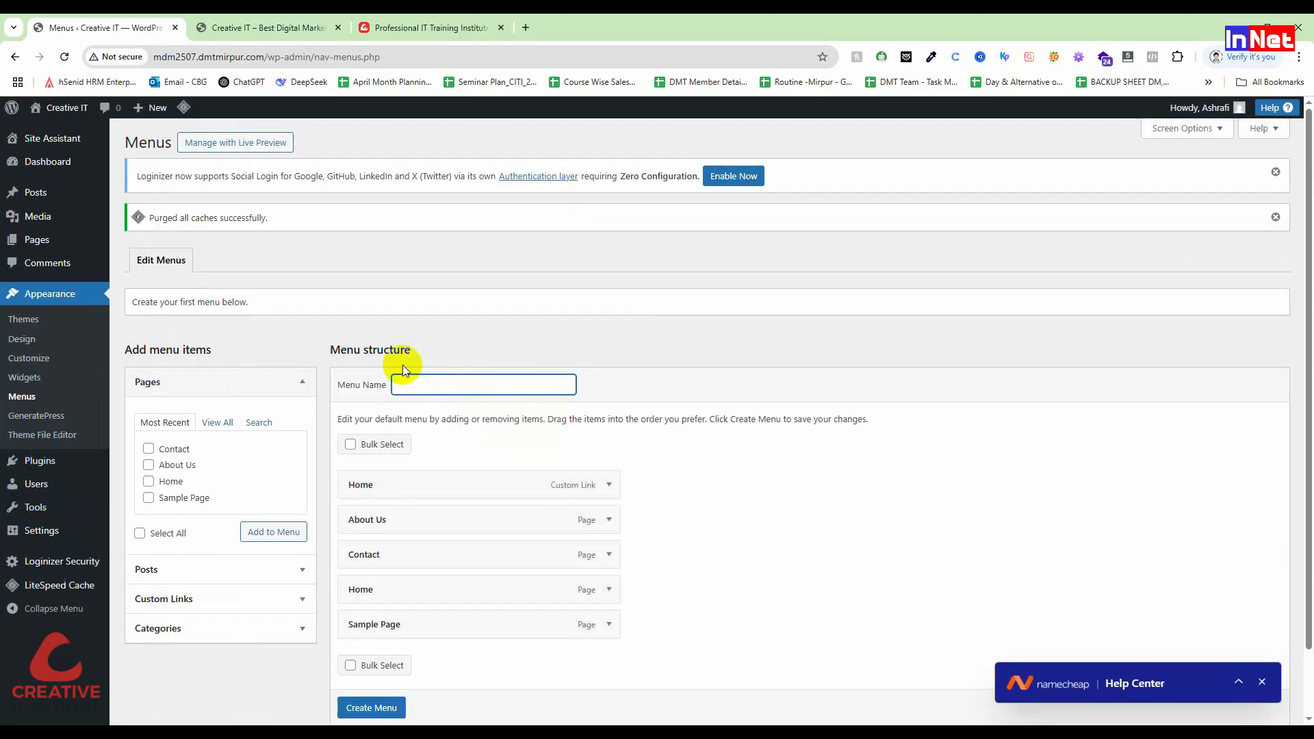
{"action": "type", "text": "Main Men"}
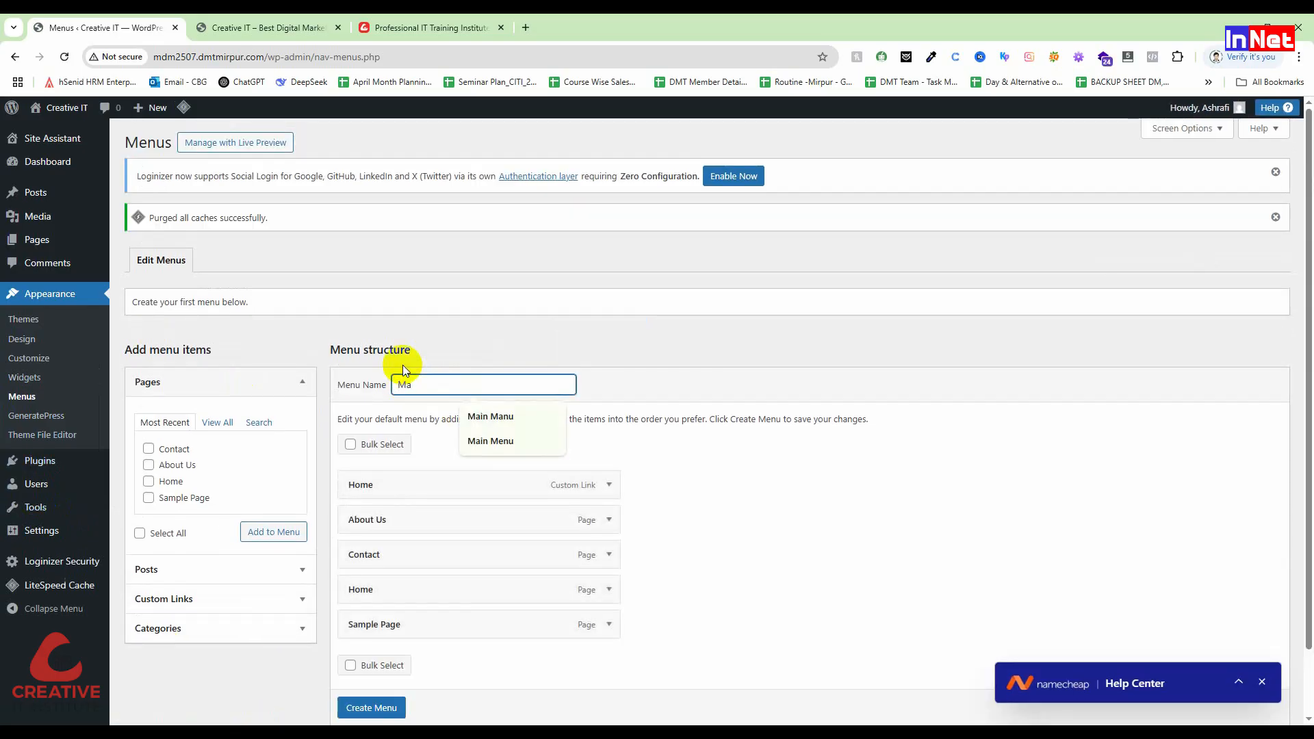
{"action": "type", "text": "u"}
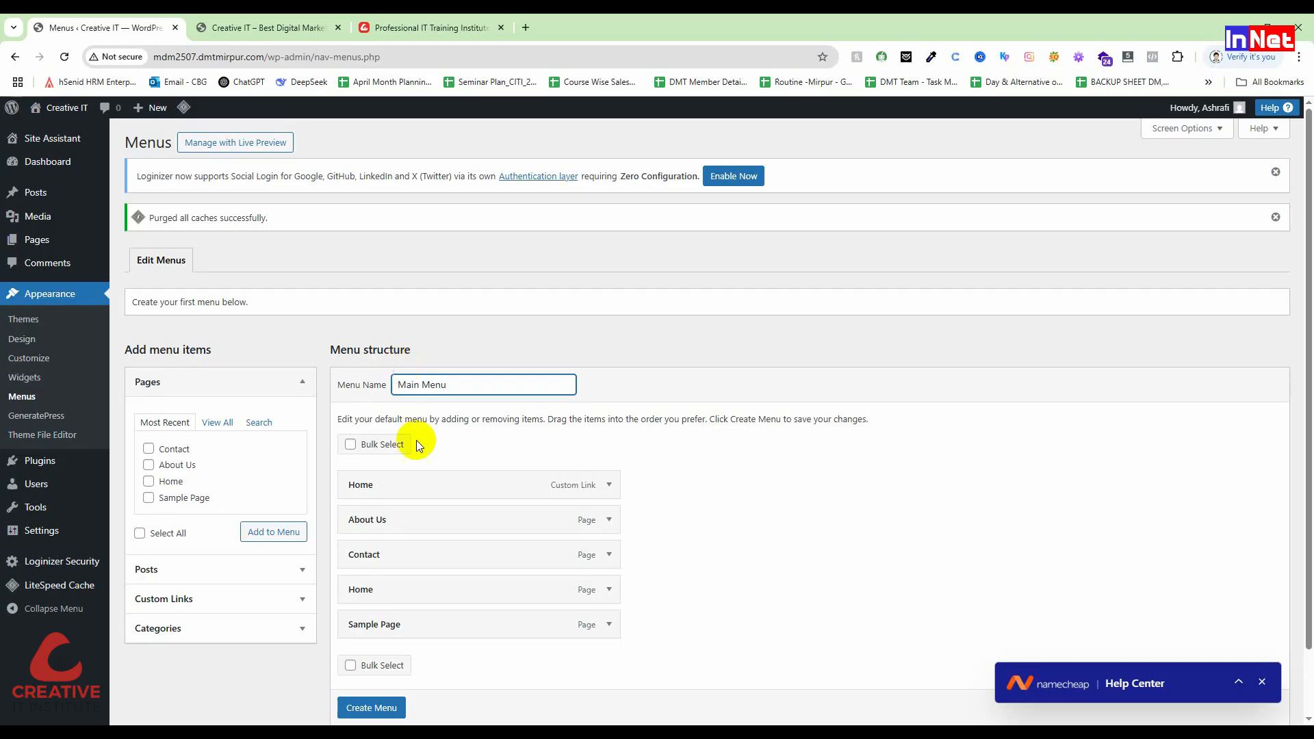
{"action": "scroll", "coordinate": [560, 457], "scroll_direction": "down", "scroll_amount": 1}
{"action": "scroll", "coordinate": [559, 457], "scroll_direction": "down", "scroll_amount": 1}
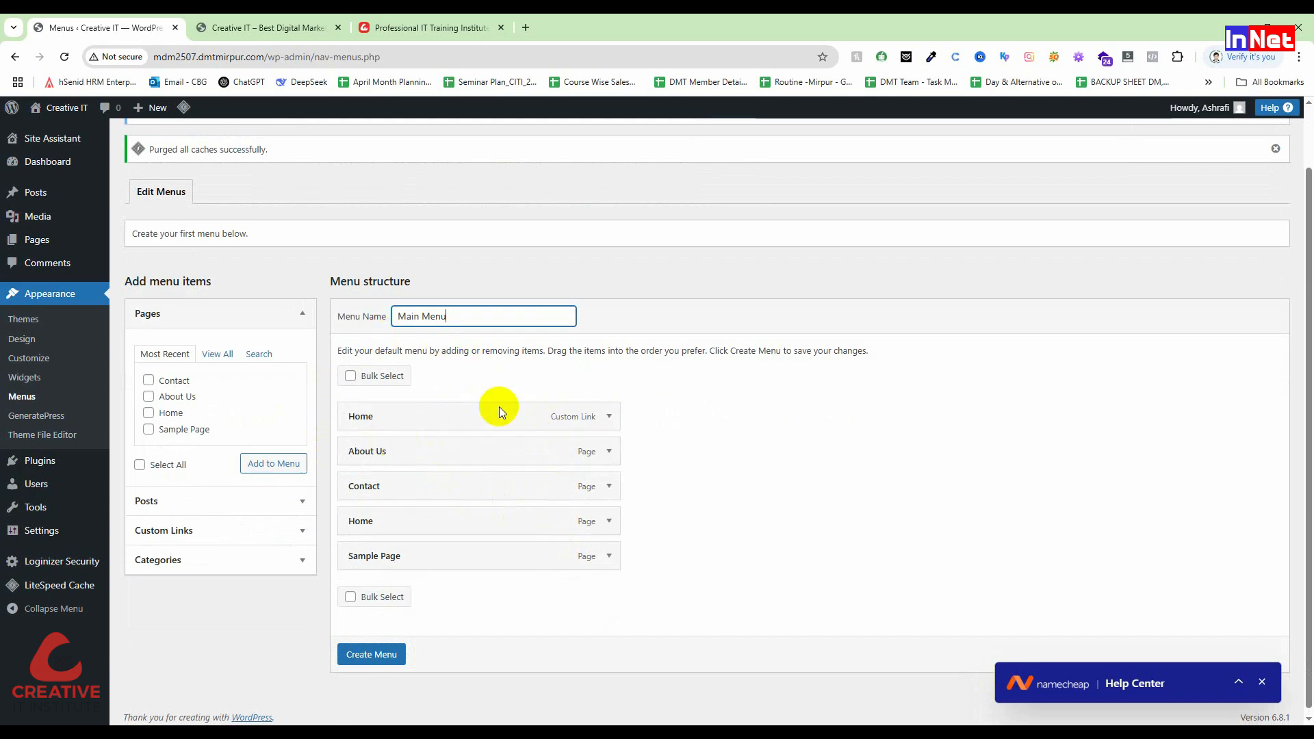
Step: Remove the custom-link Home and Sample Page items and move the Home page to the top
{"action": "left_click", "coordinate": [608, 417]}
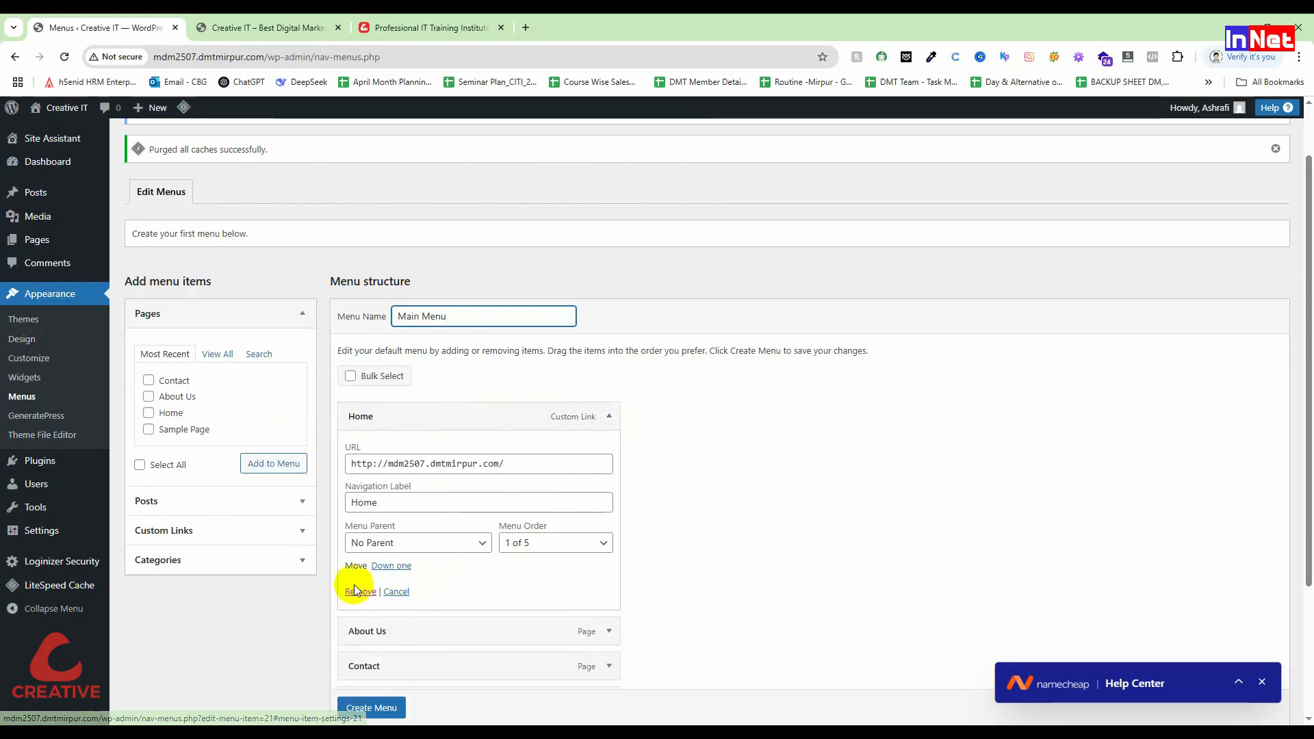
{"action": "left_click", "coordinate": [360, 593]}
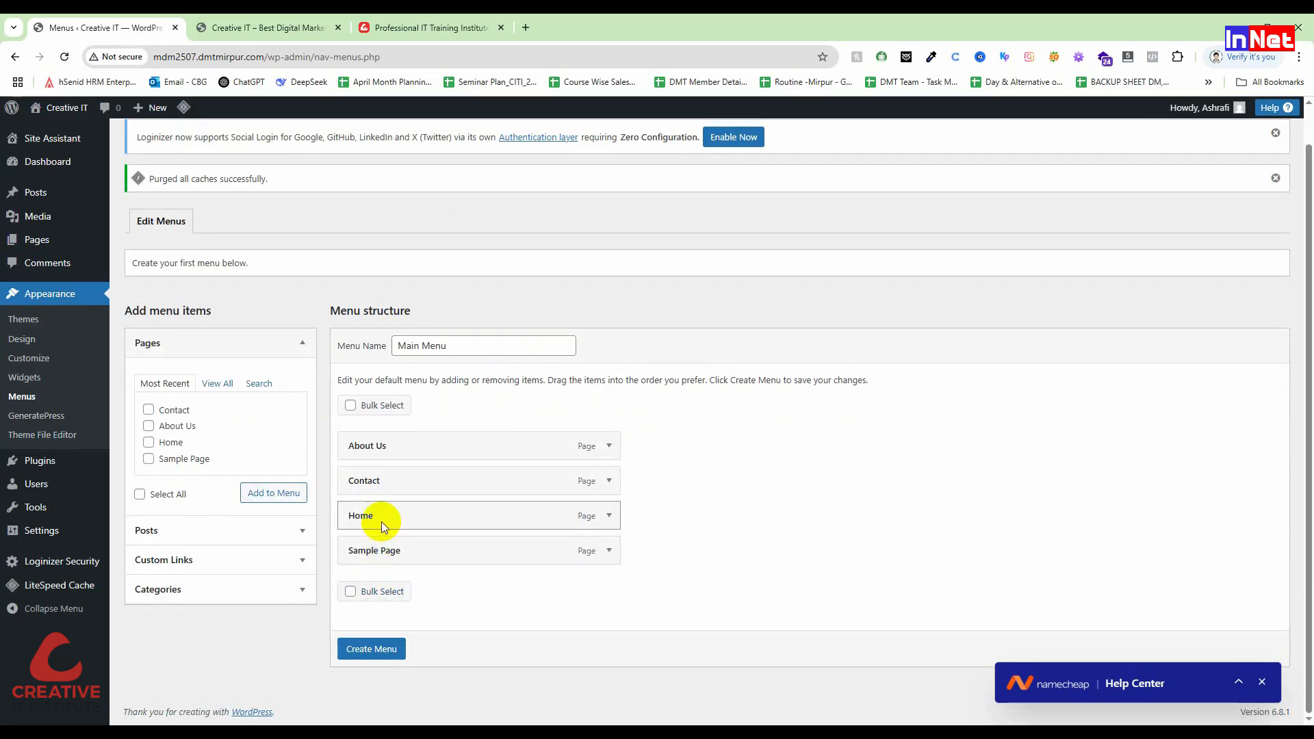
{"action": "left_click_drag", "start_coordinate": [577, 516], "coordinate": [575, 451]}
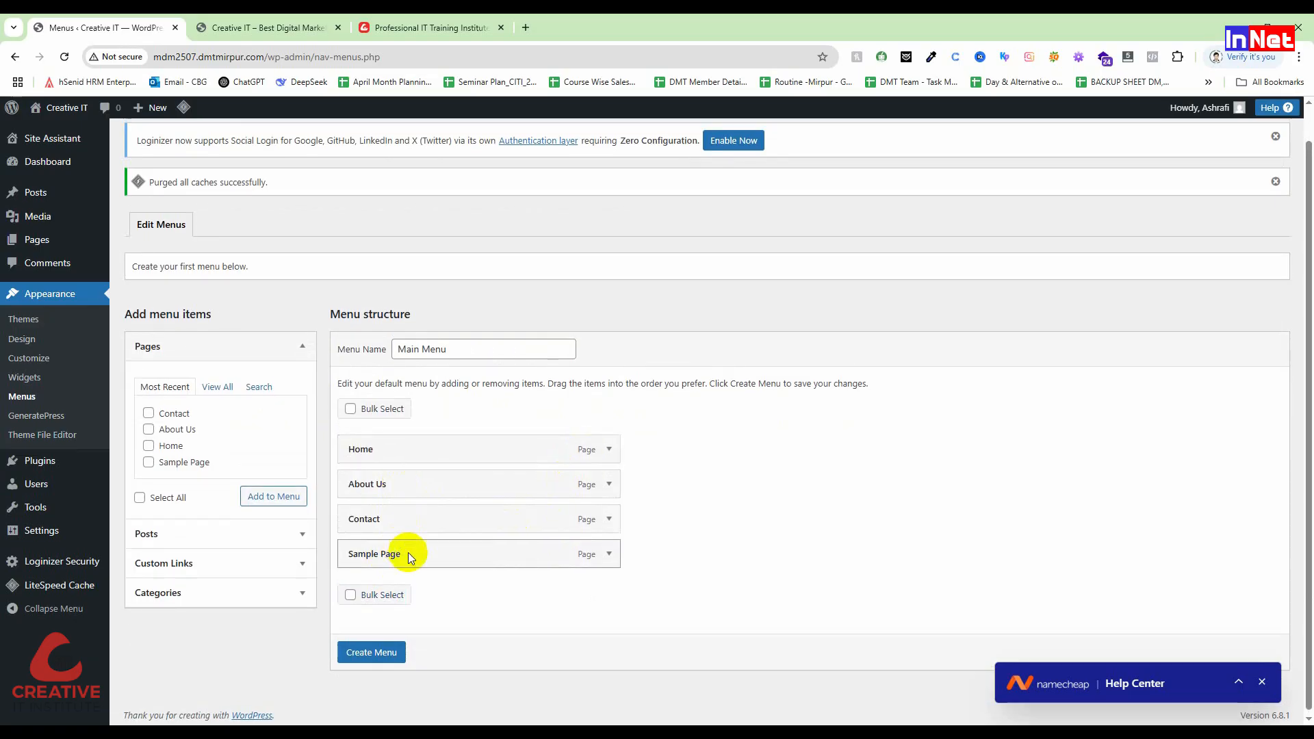
{"action": "left_click", "coordinate": [609, 555]}
{"action": "scroll", "coordinate": [414, 662], "scroll_direction": "down", "scroll_amount": 1}
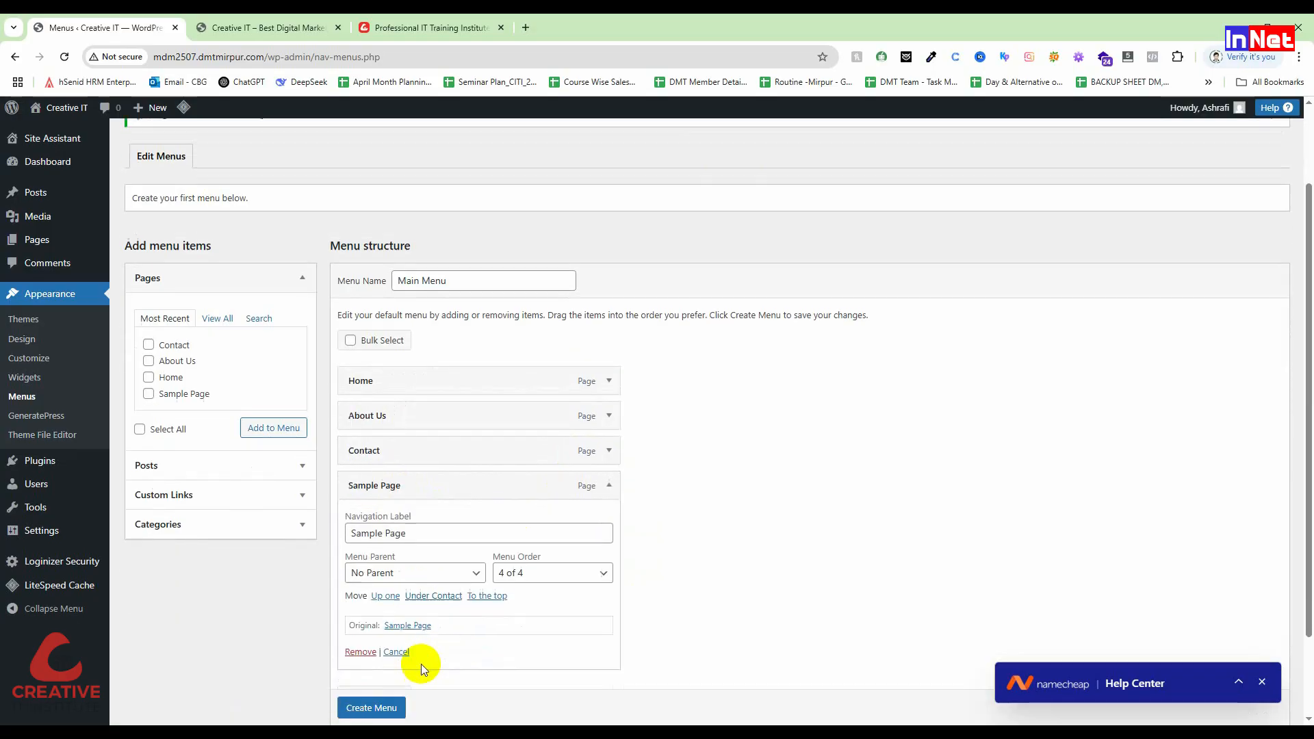
{"action": "left_click", "coordinate": [360, 653]}
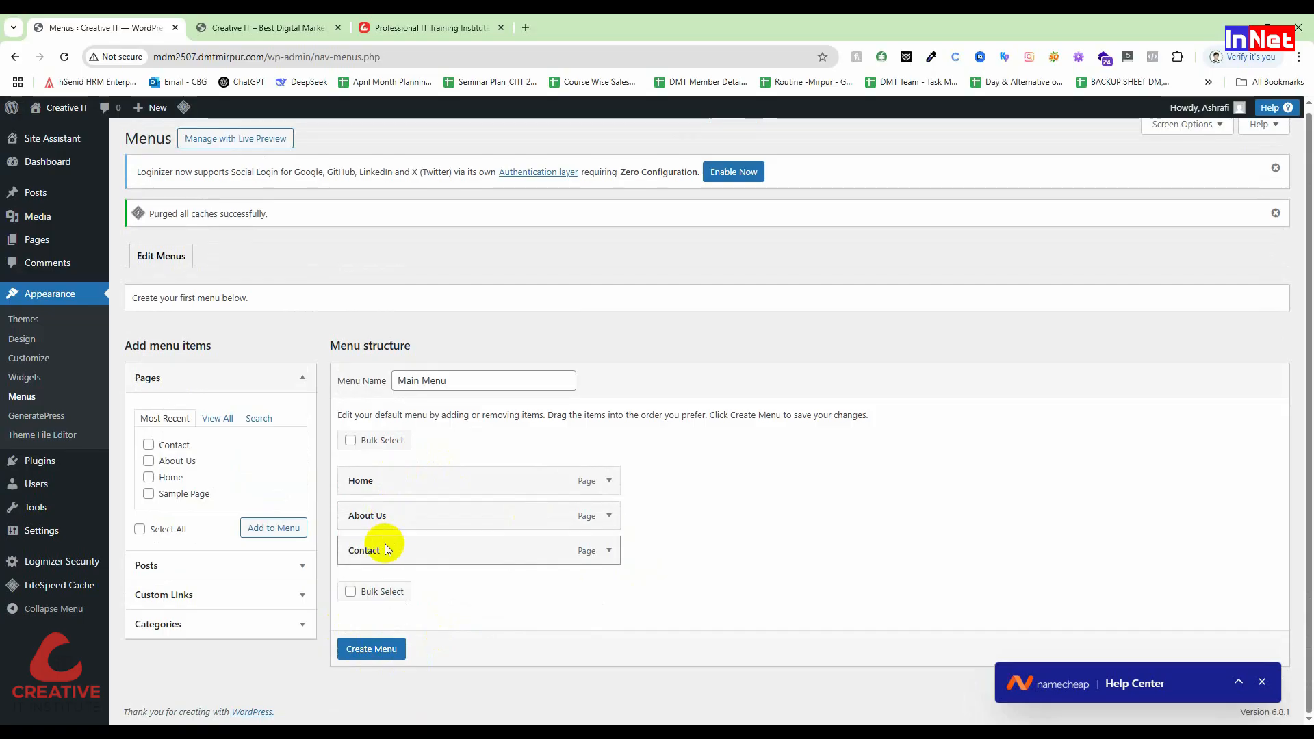
Step: Add the Blogs, Iphone, Products and Services categories to the Main Menu
{"action": "left_click", "coordinate": [190, 626]}
{"action": "left_click", "coordinate": [211, 506]}
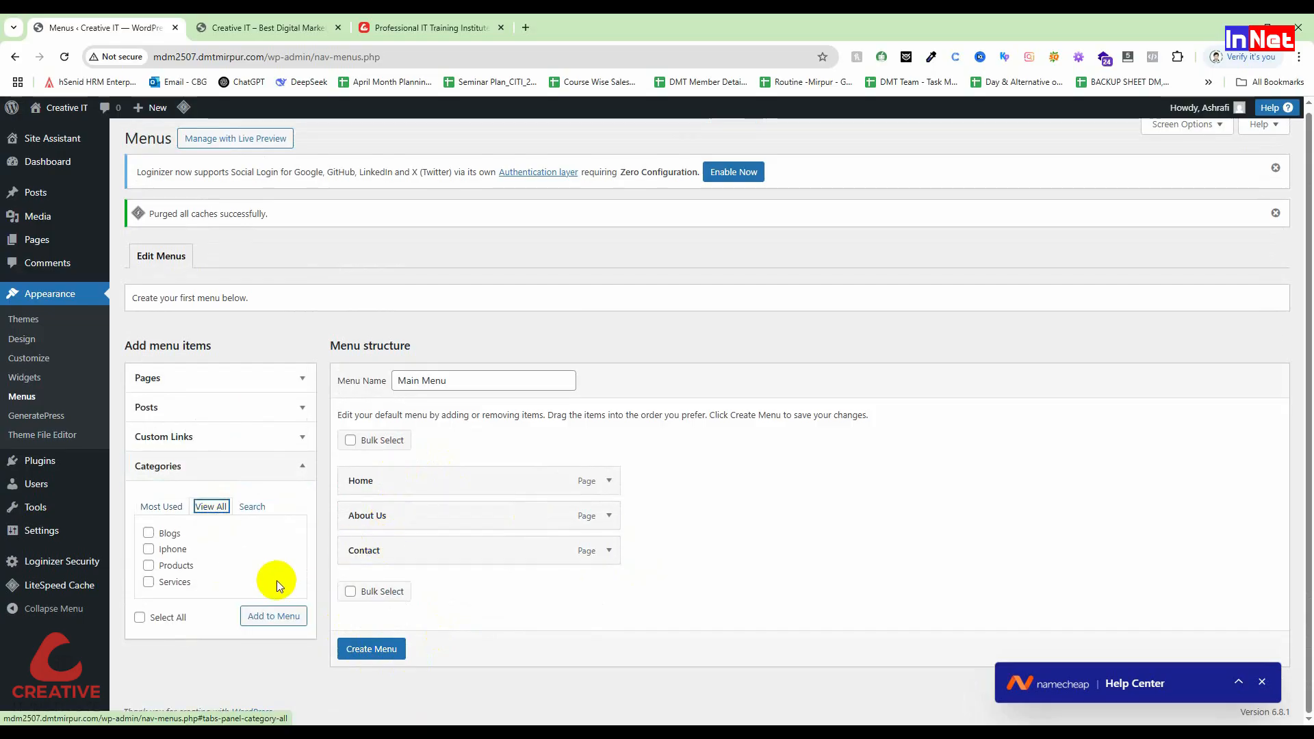
{"action": "left_click", "coordinate": [148, 533]}
{"action": "left_click", "coordinate": [148, 550]}
{"action": "left_click", "coordinate": [149, 566]}
{"action": "left_click", "coordinate": [148, 582]}
{"action": "left_click", "coordinate": [294, 619]}
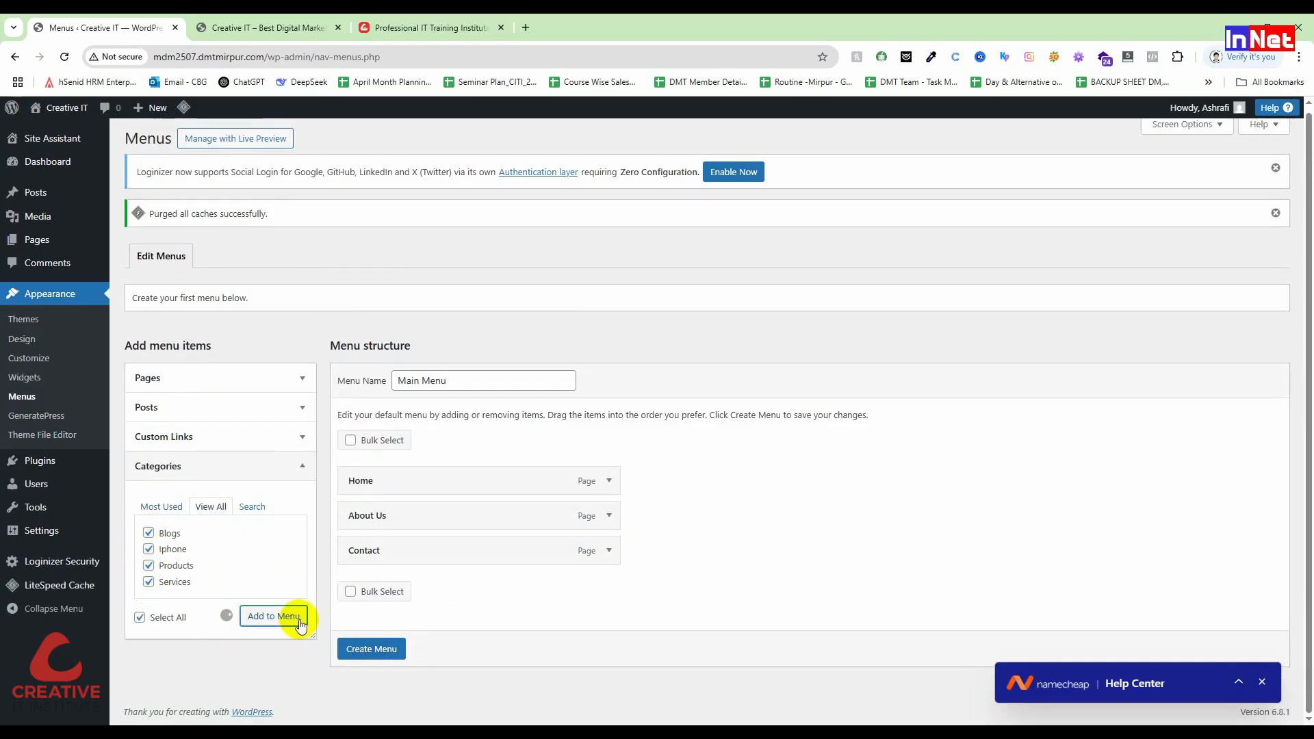
Step: Move Blogs and then Contact to the bottom of the menu structure
{"action": "scroll", "coordinate": [547, 588], "scroll_direction": "down", "scroll_amount": 1}
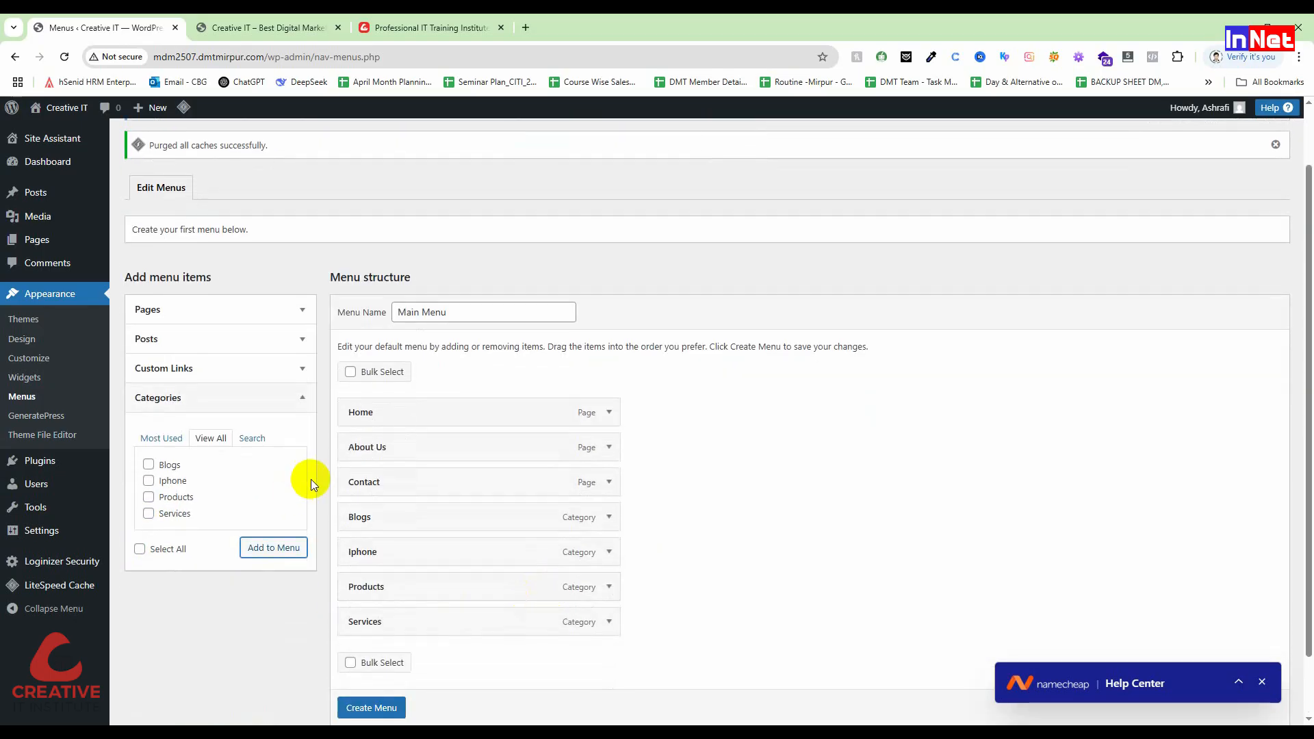
{"action": "left_click_drag", "start_coordinate": [382, 515], "coordinate": [421, 602]}
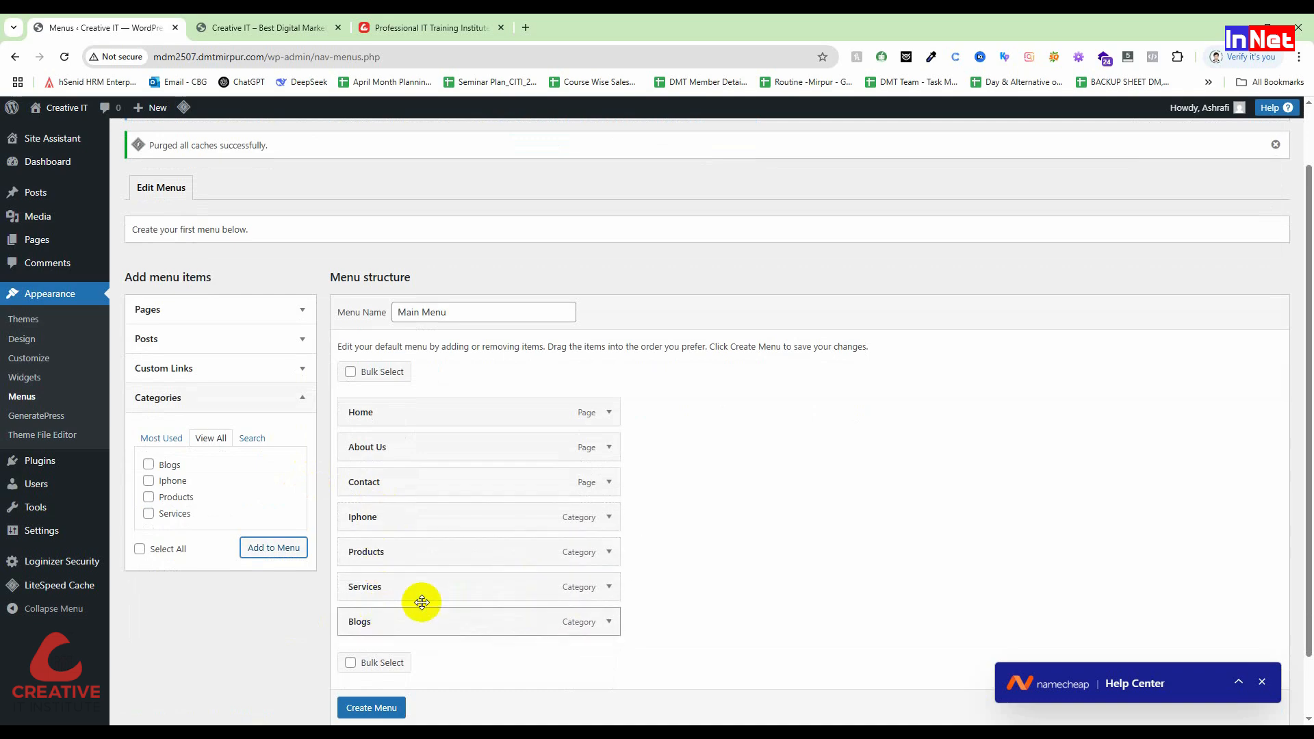
{"action": "left_click_drag", "start_coordinate": [395, 480], "coordinate": [364, 546]}
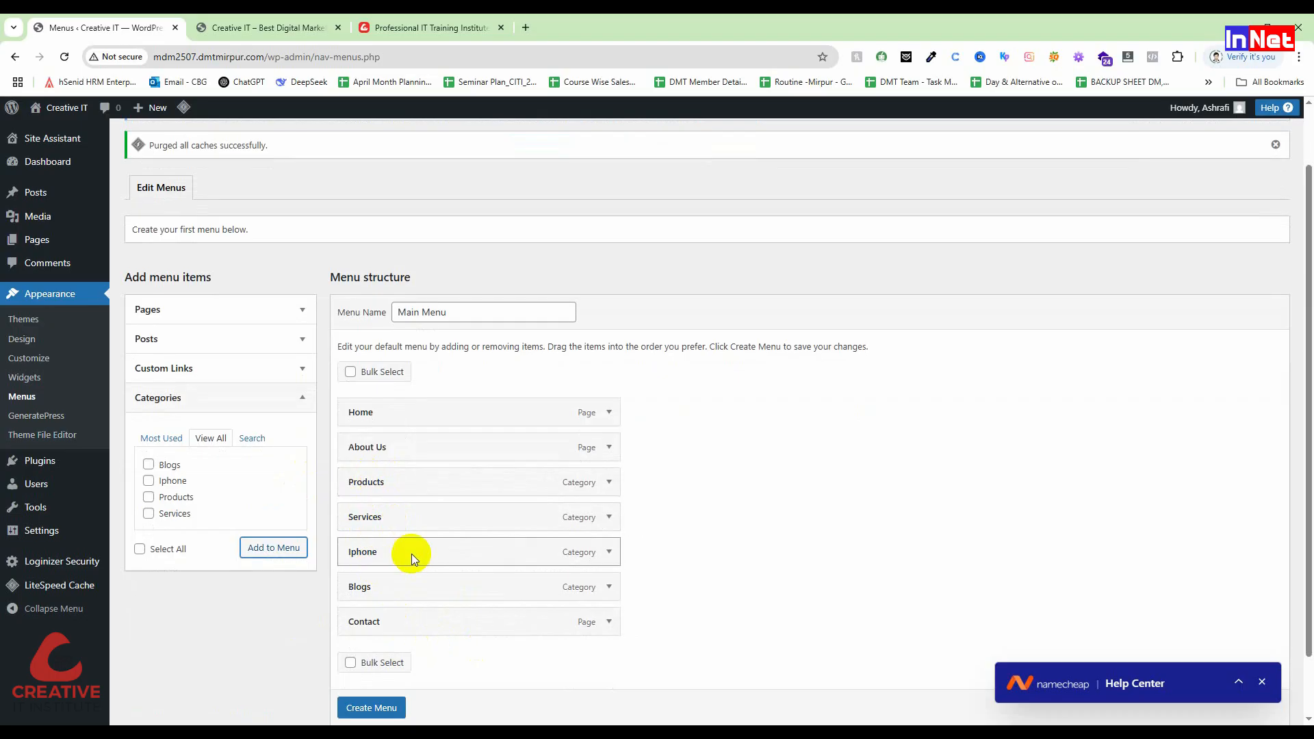
{"action": "scroll", "coordinate": [462, 658], "scroll_direction": "down", "scroll_amount": 1}
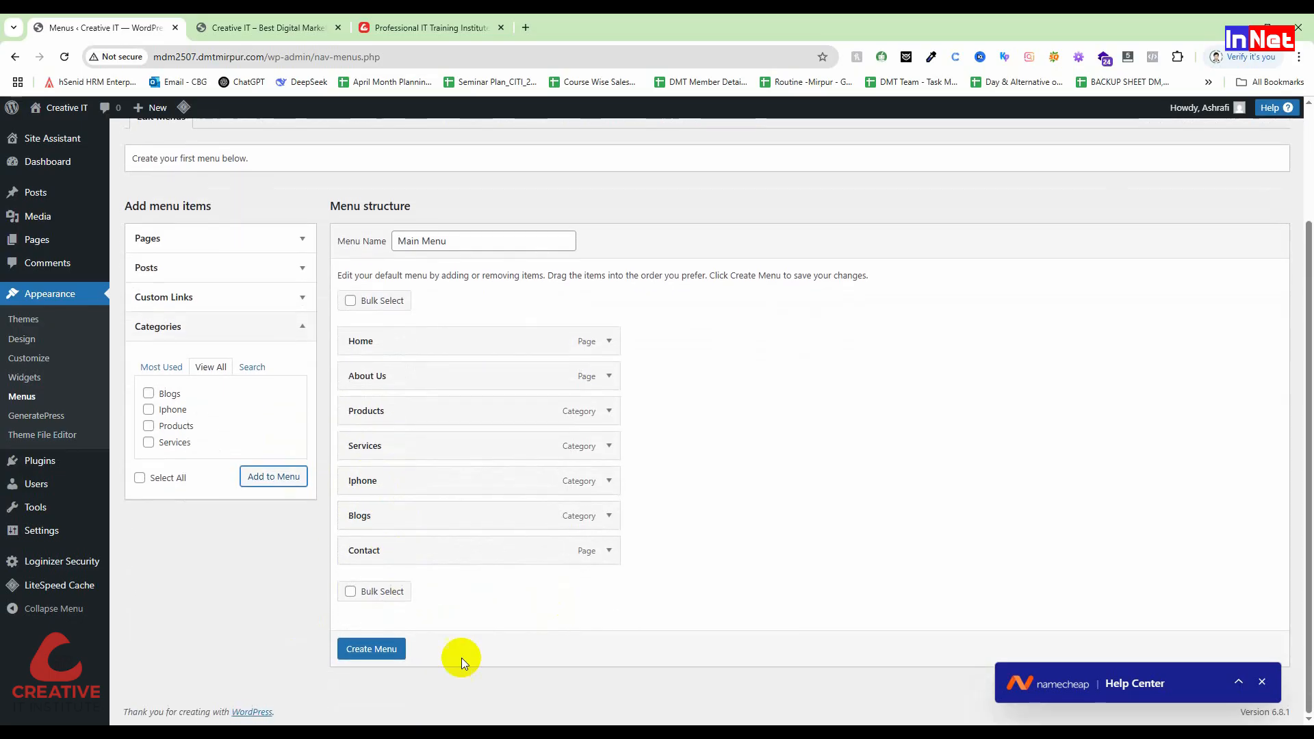
Step: Save the new Main Menu and switch to the Creative IT front page tab
{"action": "left_click", "coordinate": [370, 647]}
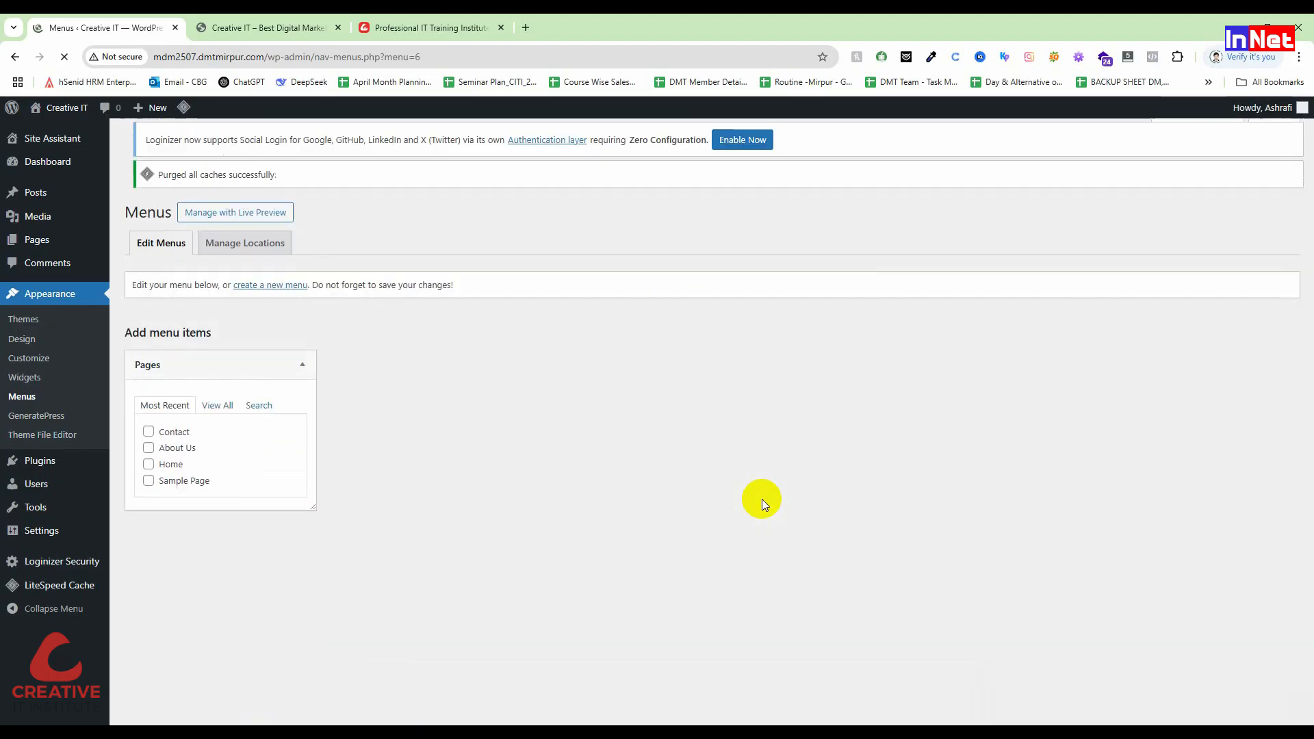
{"action": "scroll", "coordinate": [762, 499], "scroll_direction": "down", "scroll_amount": 3}
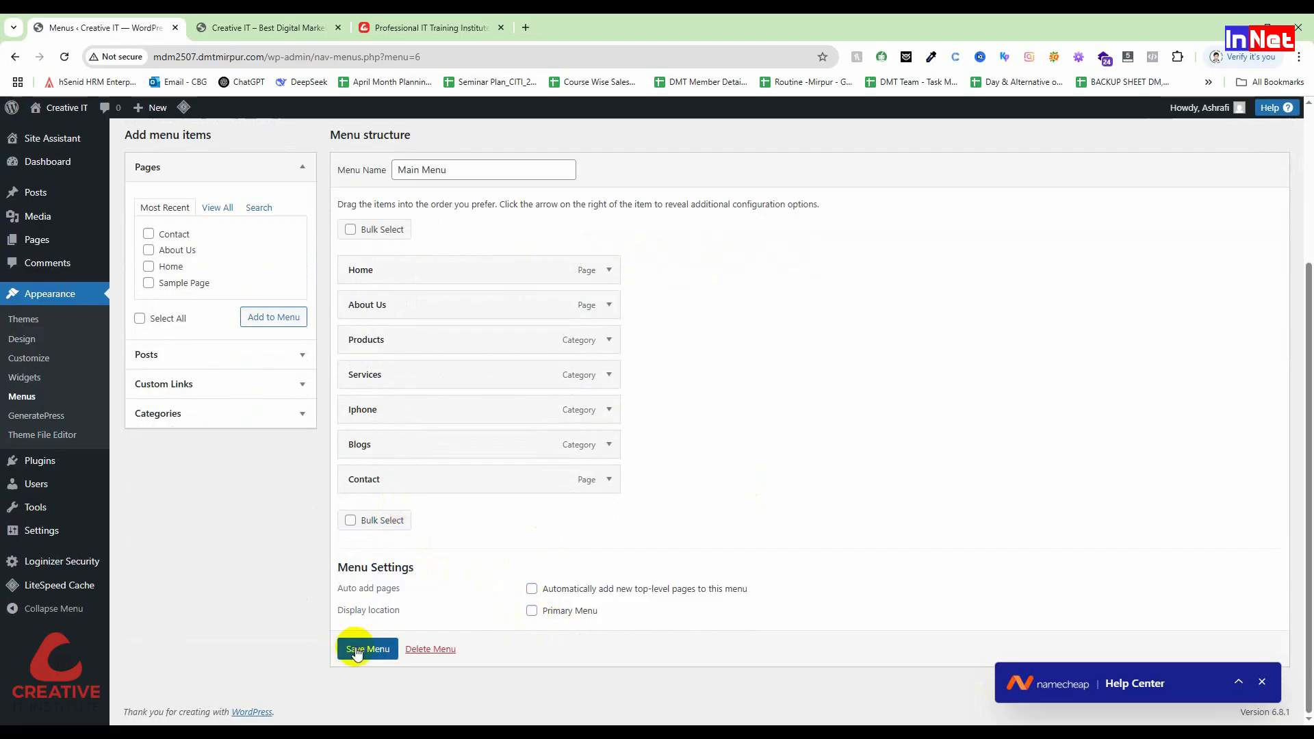
{"action": "left_click", "coordinate": [214, 21]}
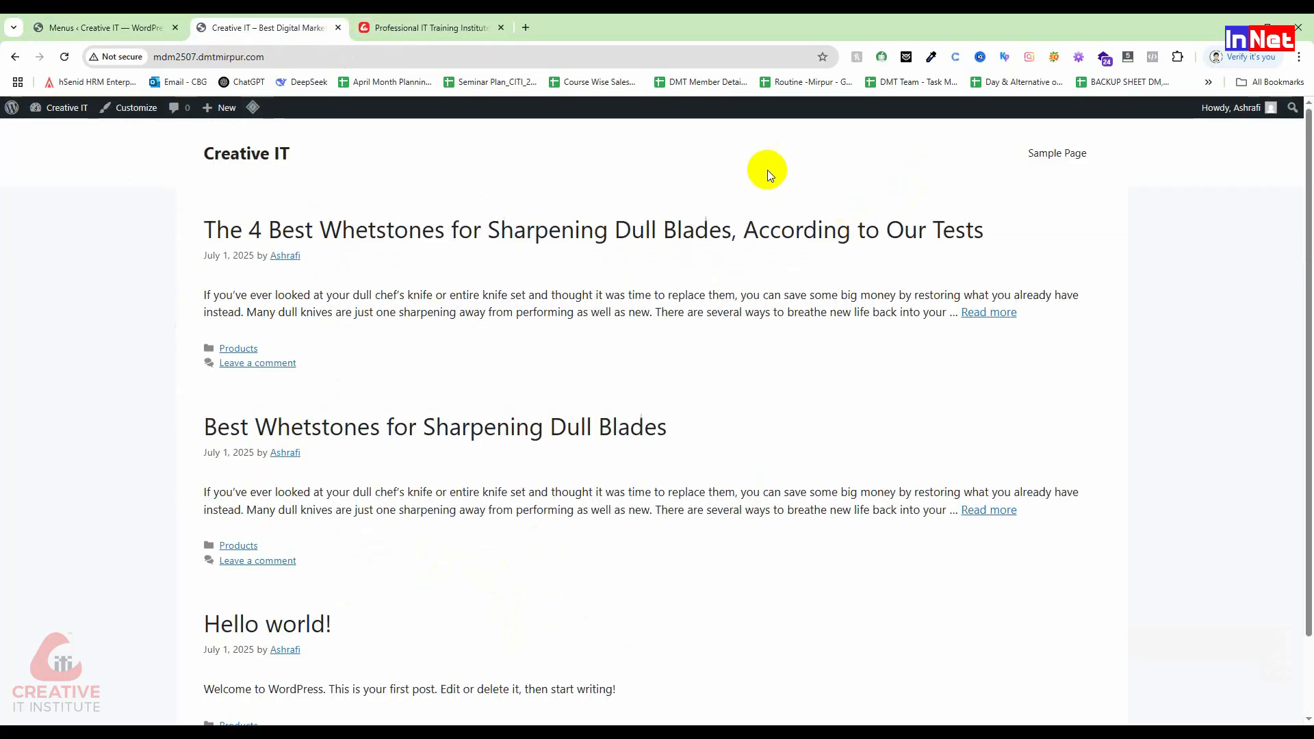
Step: Reload the front page to check its navigation, then go back to the Menus tab
{"action": "left_click", "coordinate": [65, 58]}
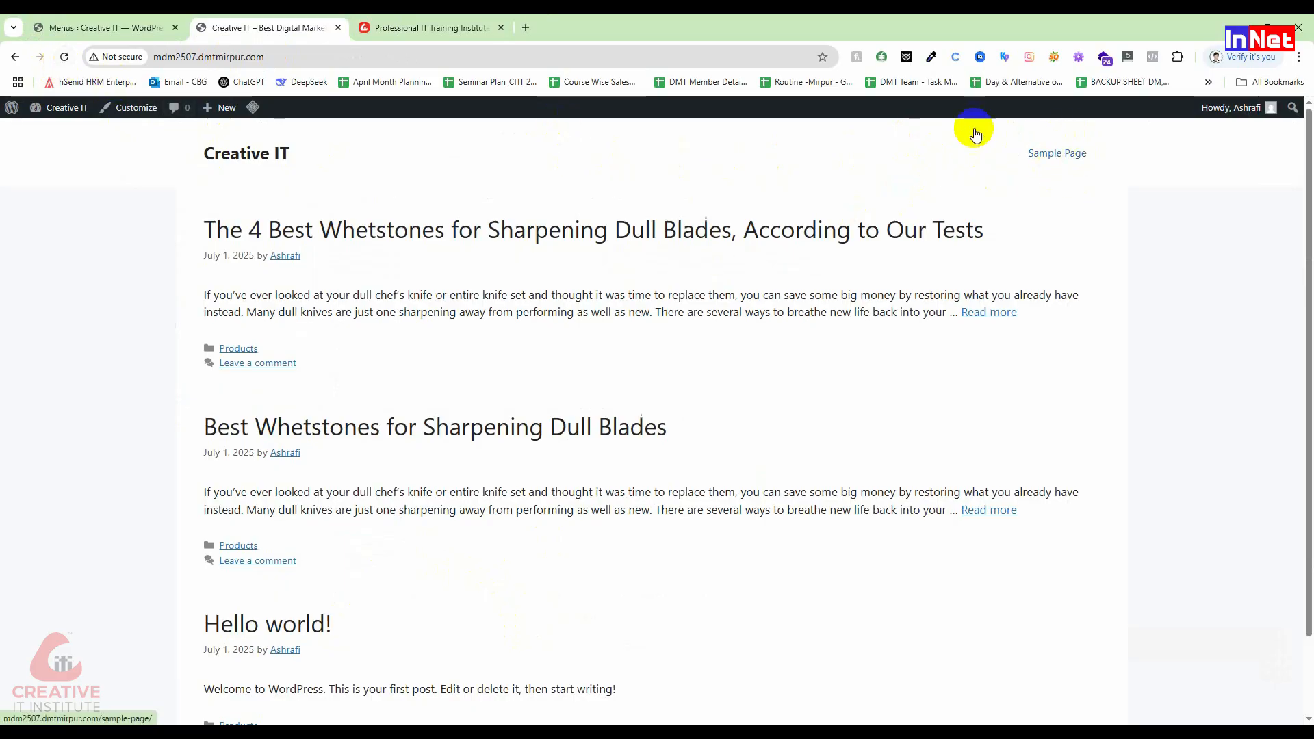
{"action": "left_click", "coordinate": [64, 57]}
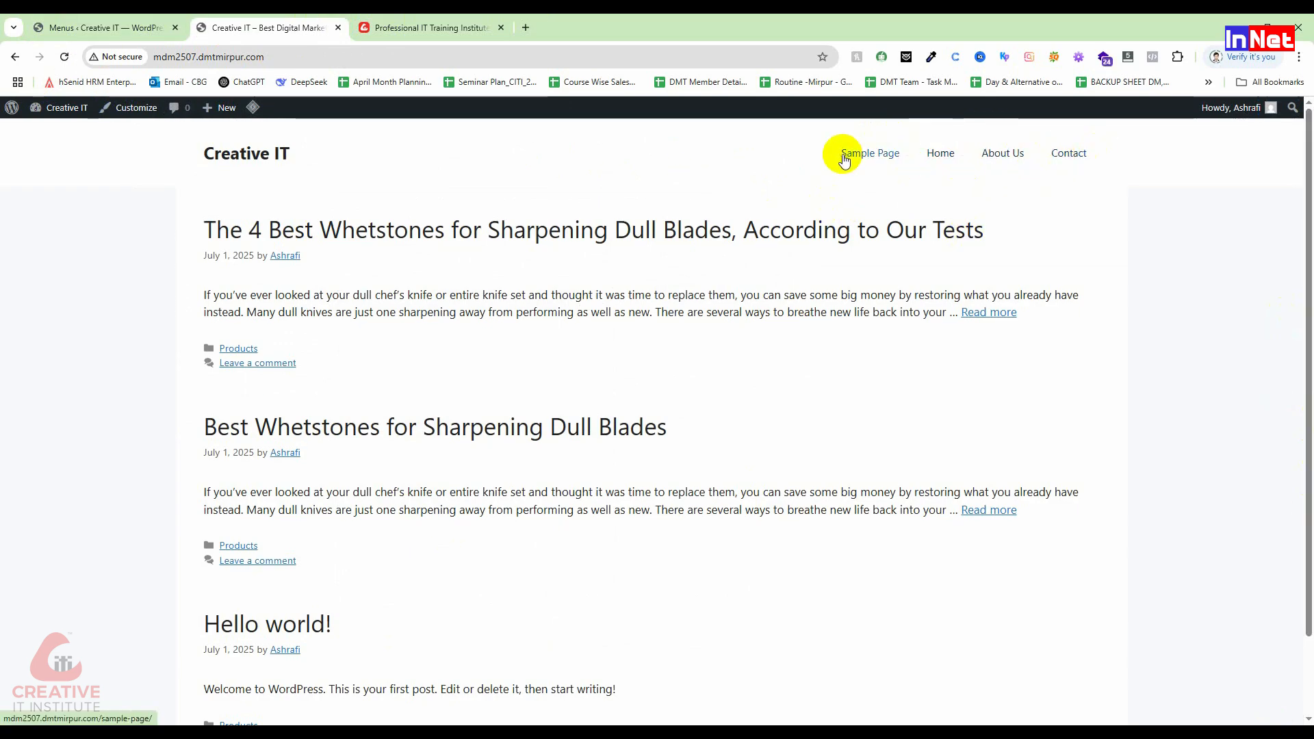
{"action": "left_click", "coordinate": [130, 28]}
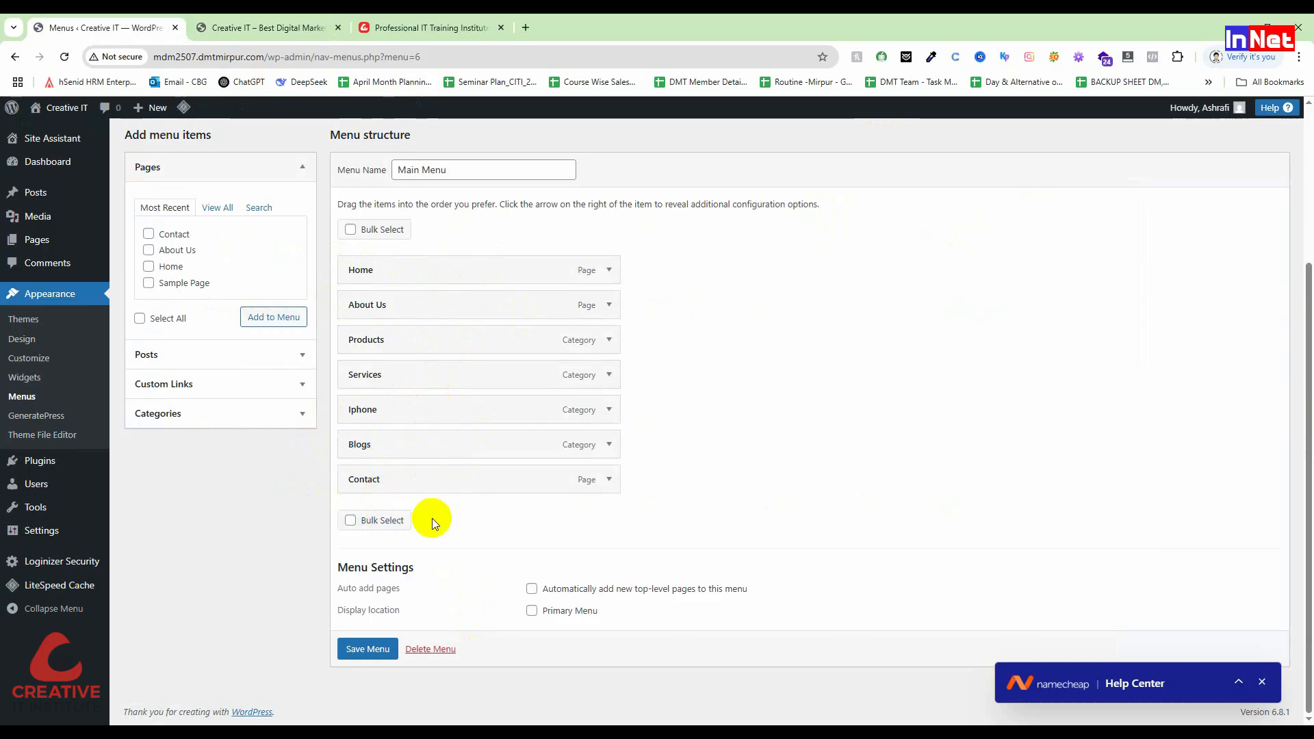
{"action": "left_click", "coordinate": [532, 611]}
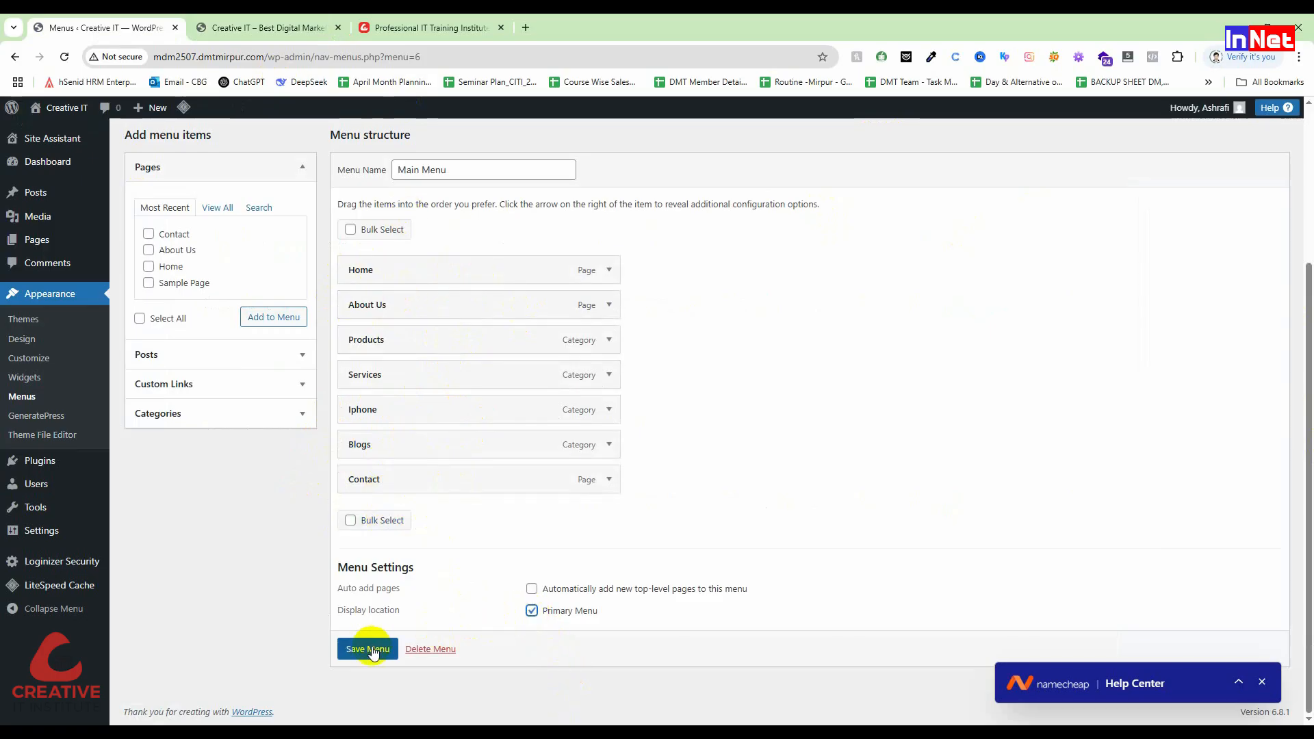
{"action": "left_click", "coordinate": [532, 610]}
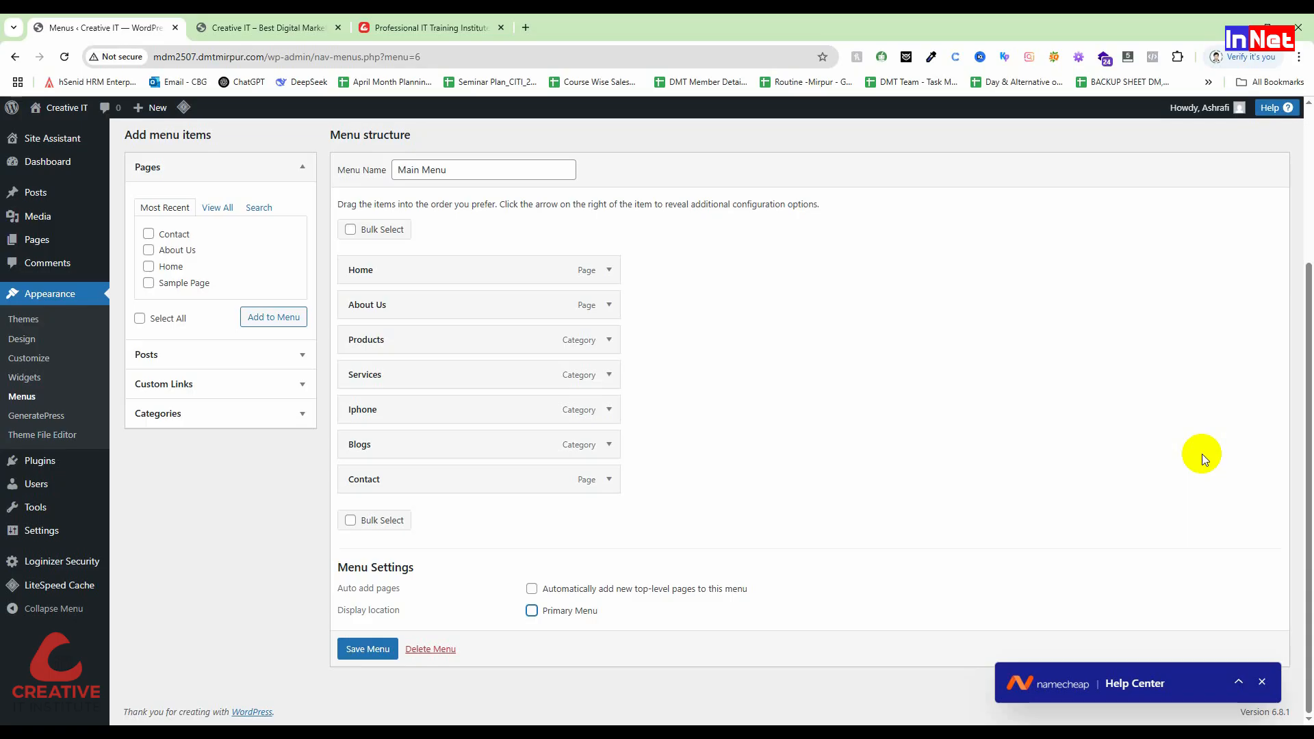
{"action": "scroll", "coordinate": [676, 208], "scroll_direction": "up", "scroll_amount": 3}
Step: Recheck the reloaded front page, then leave the menu editor for the Pages list
{"action": "left_click", "coordinate": [324, 26]}
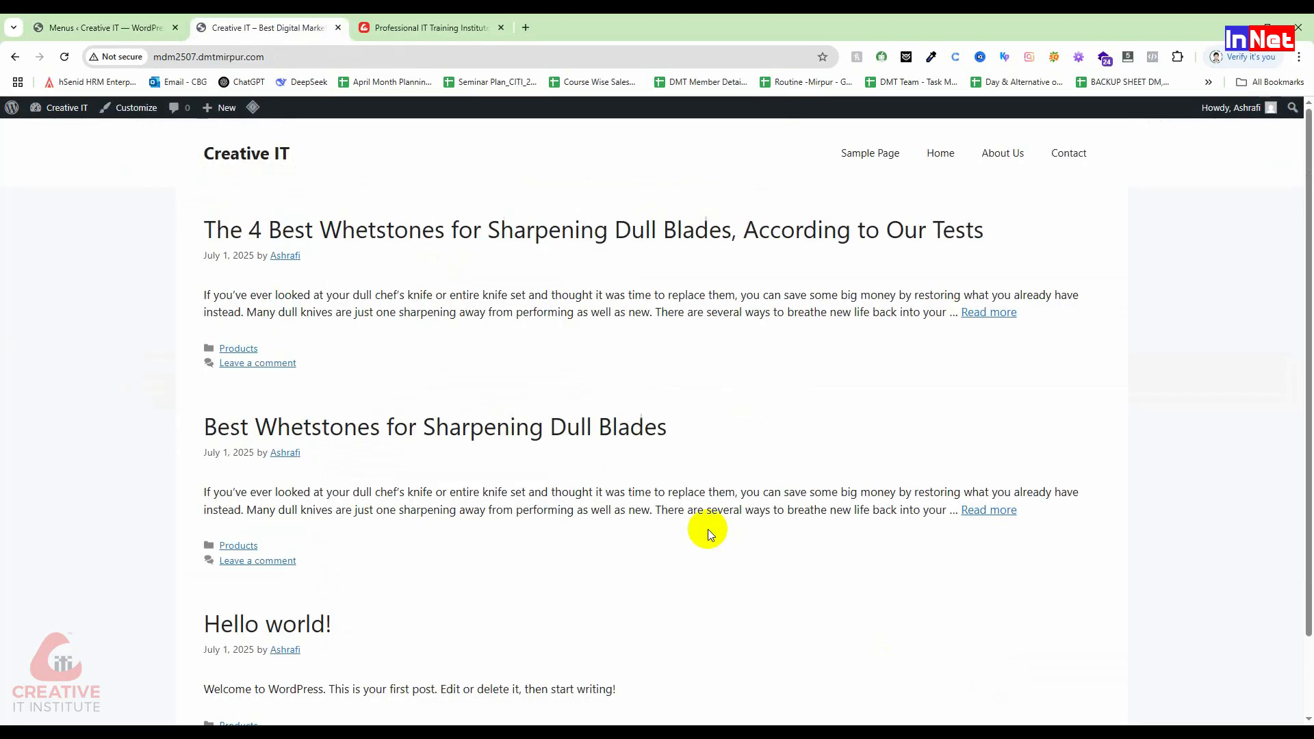
{"action": "left_click", "coordinate": [65, 57]}
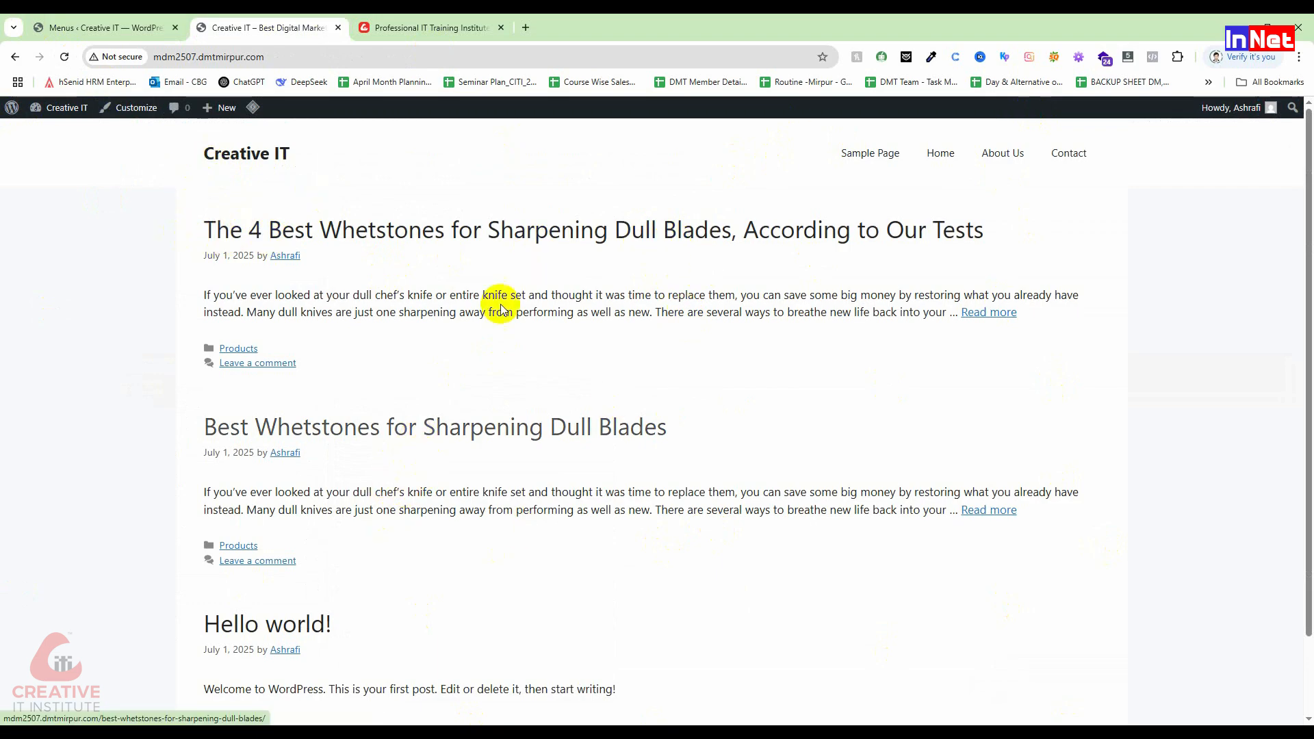
{"action": "left_click", "coordinate": [102, 27]}
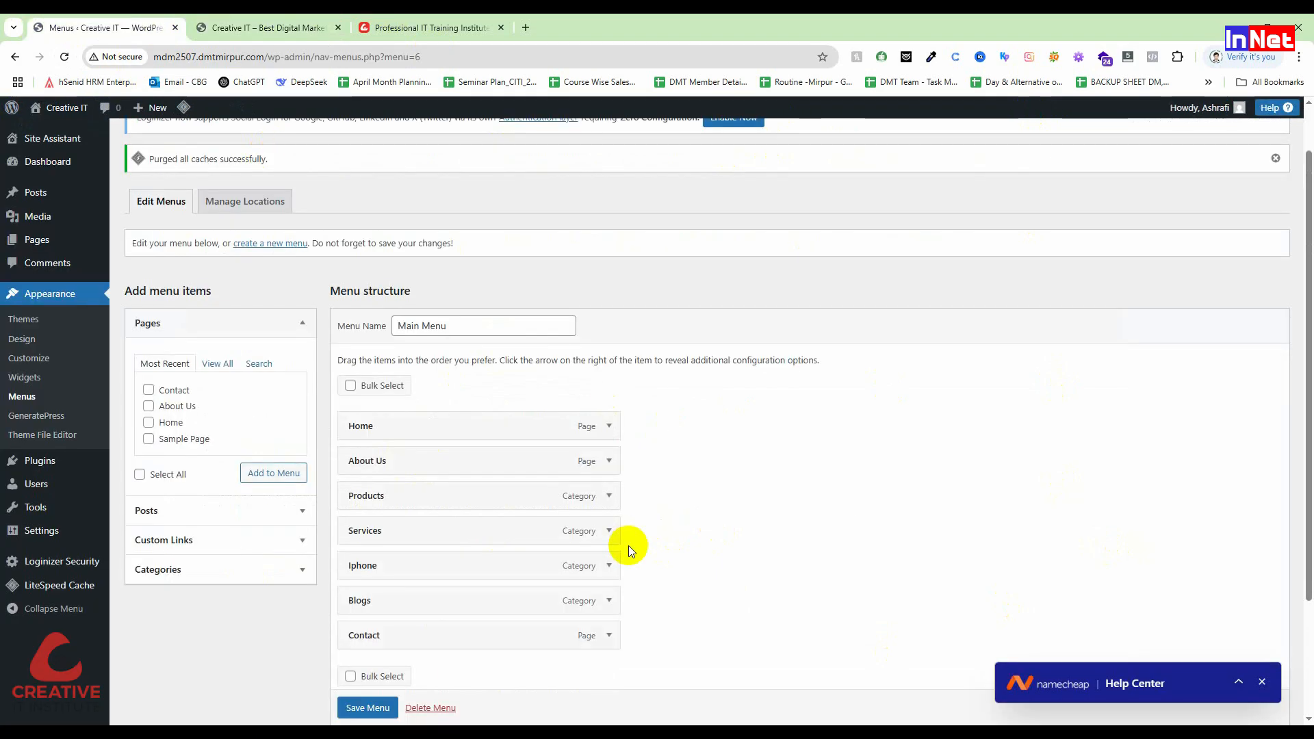
{"action": "left_click", "coordinate": [282, 26]}
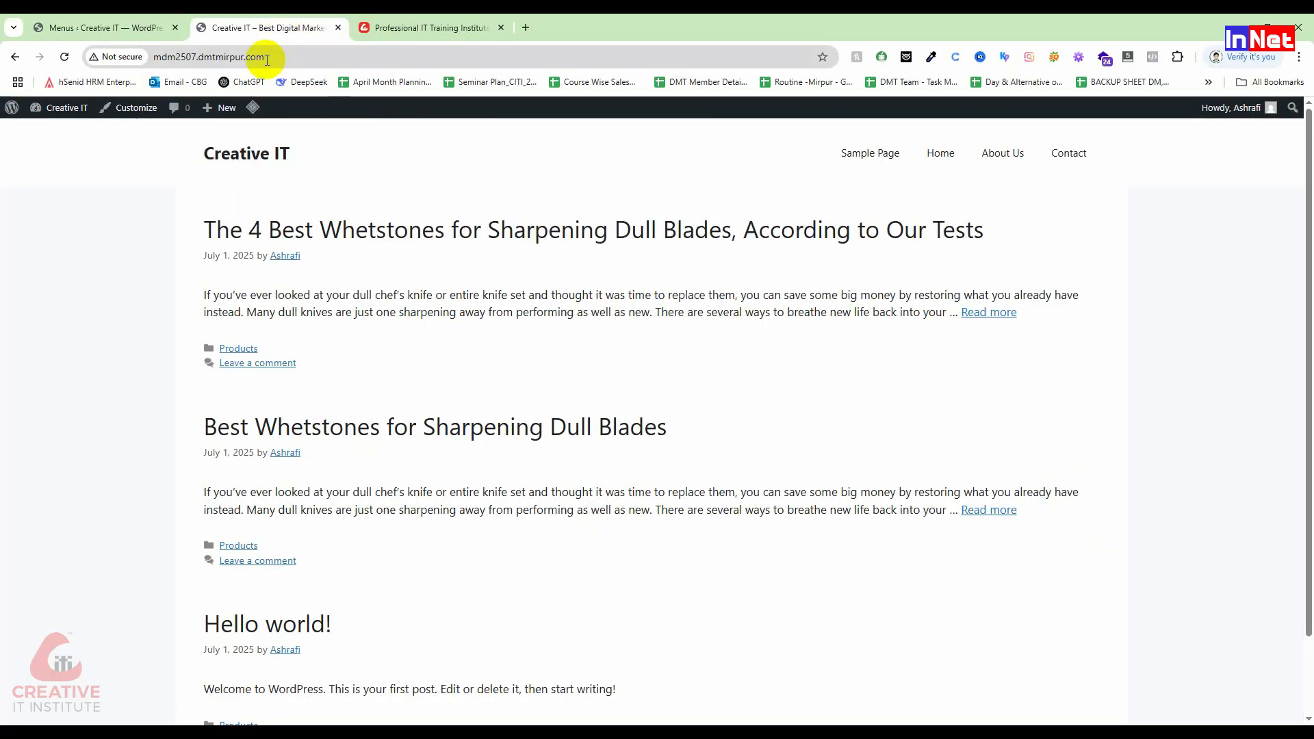
{"action": "left_click", "coordinate": [134, 27]}
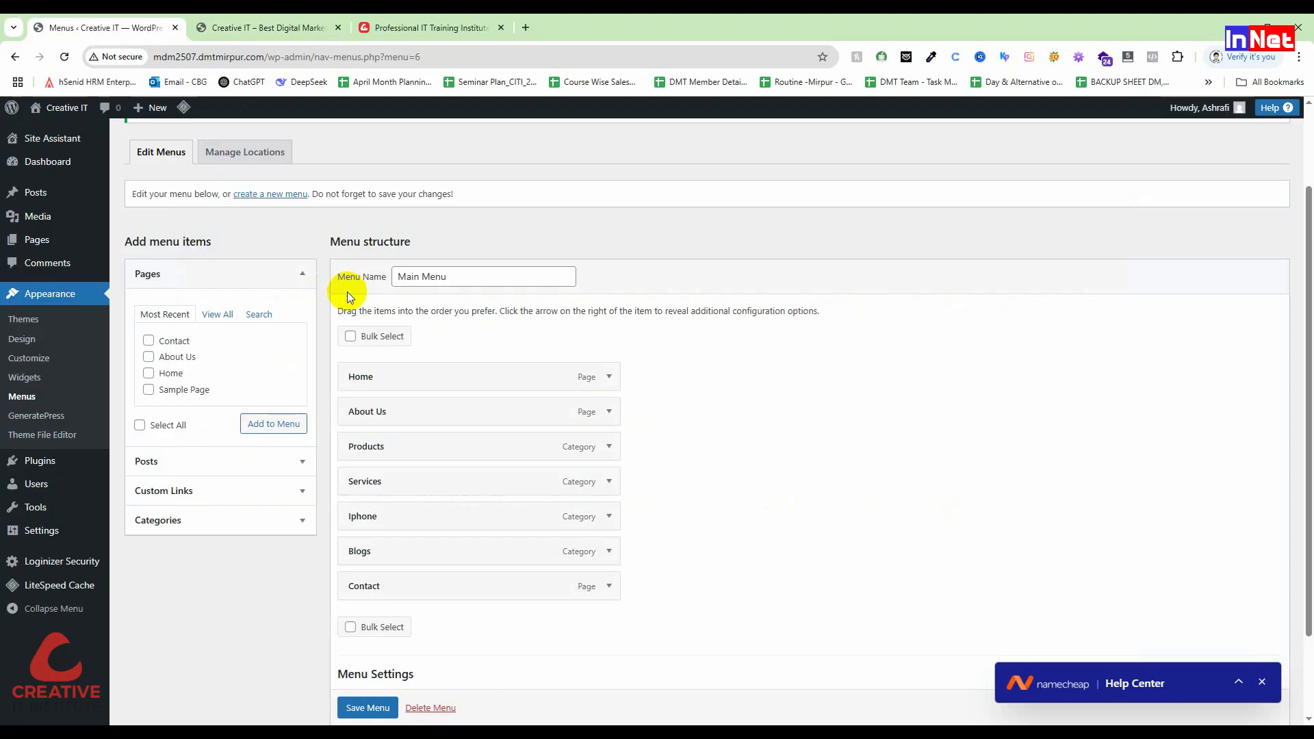
{"action": "left_click", "coordinate": [56, 243]}
{"action": "left_click", "coordinate": [718, 144]}
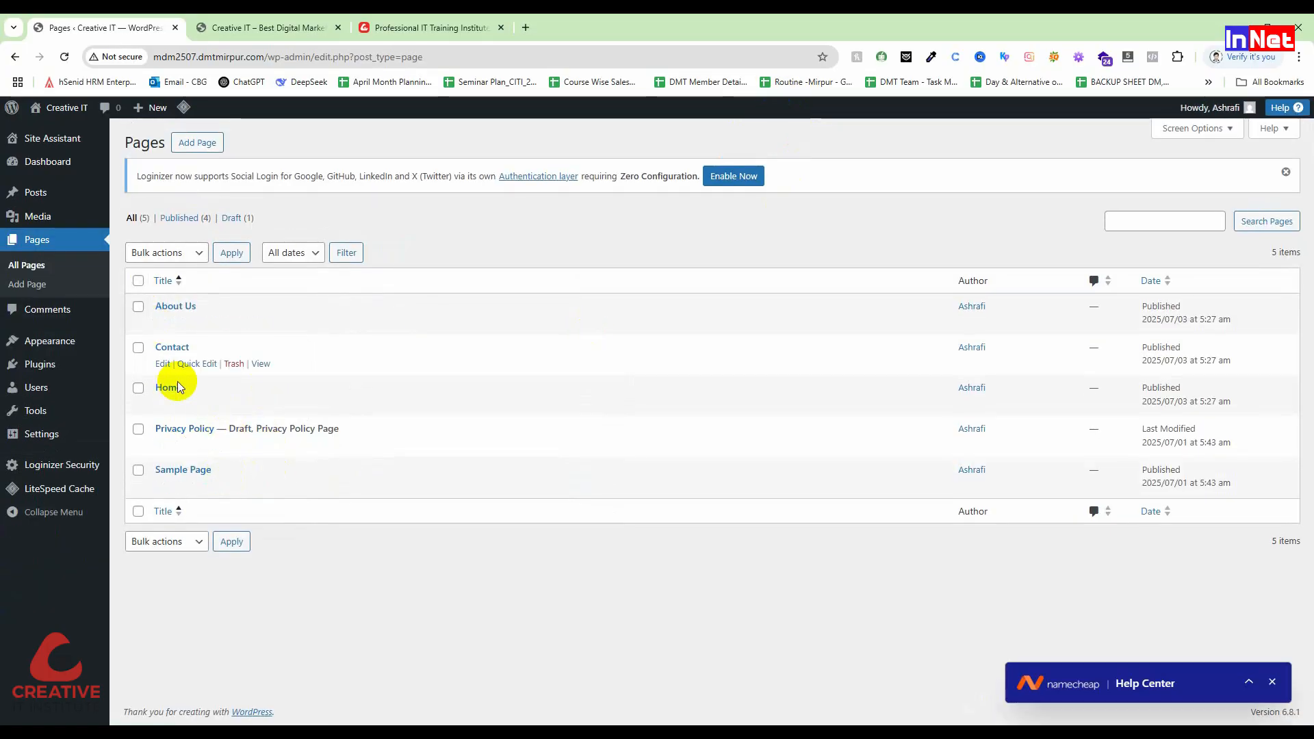
{"action": "left_click", "coordinate": [261, 405]}
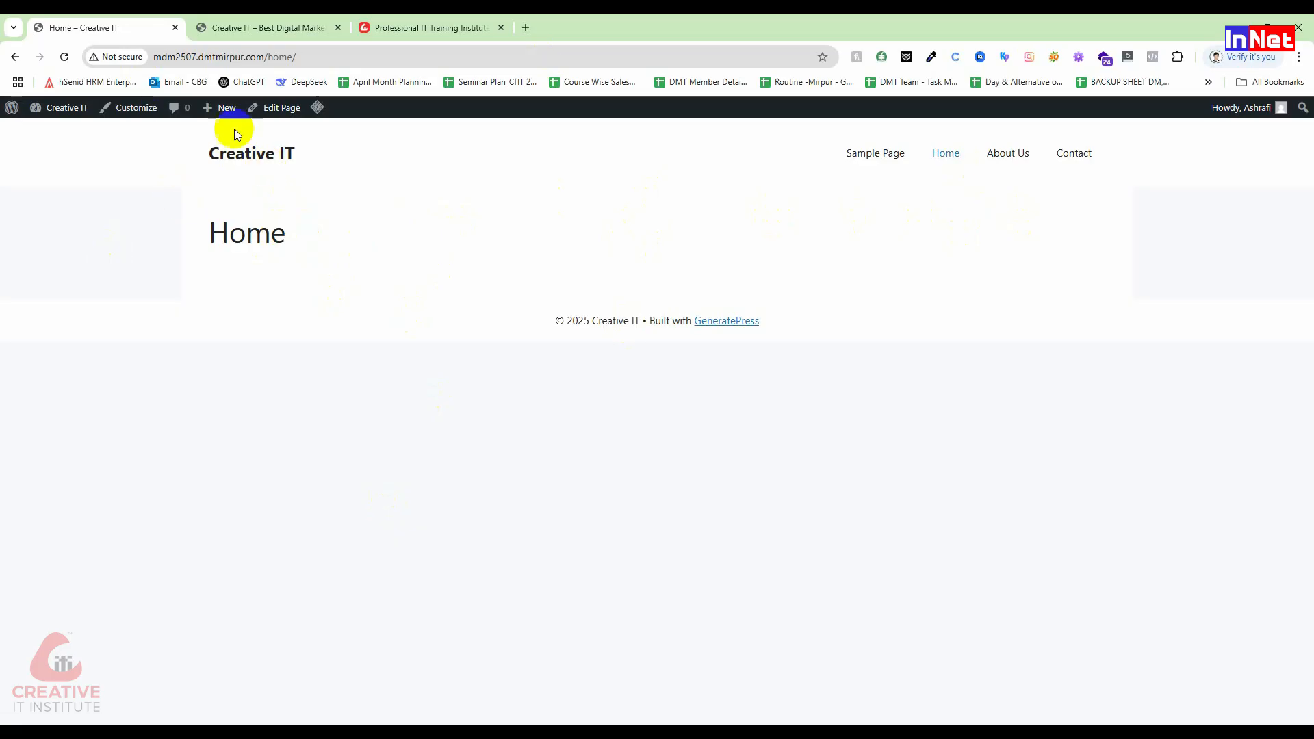
{"action": "left_click", "coordinate": [15, 57]}
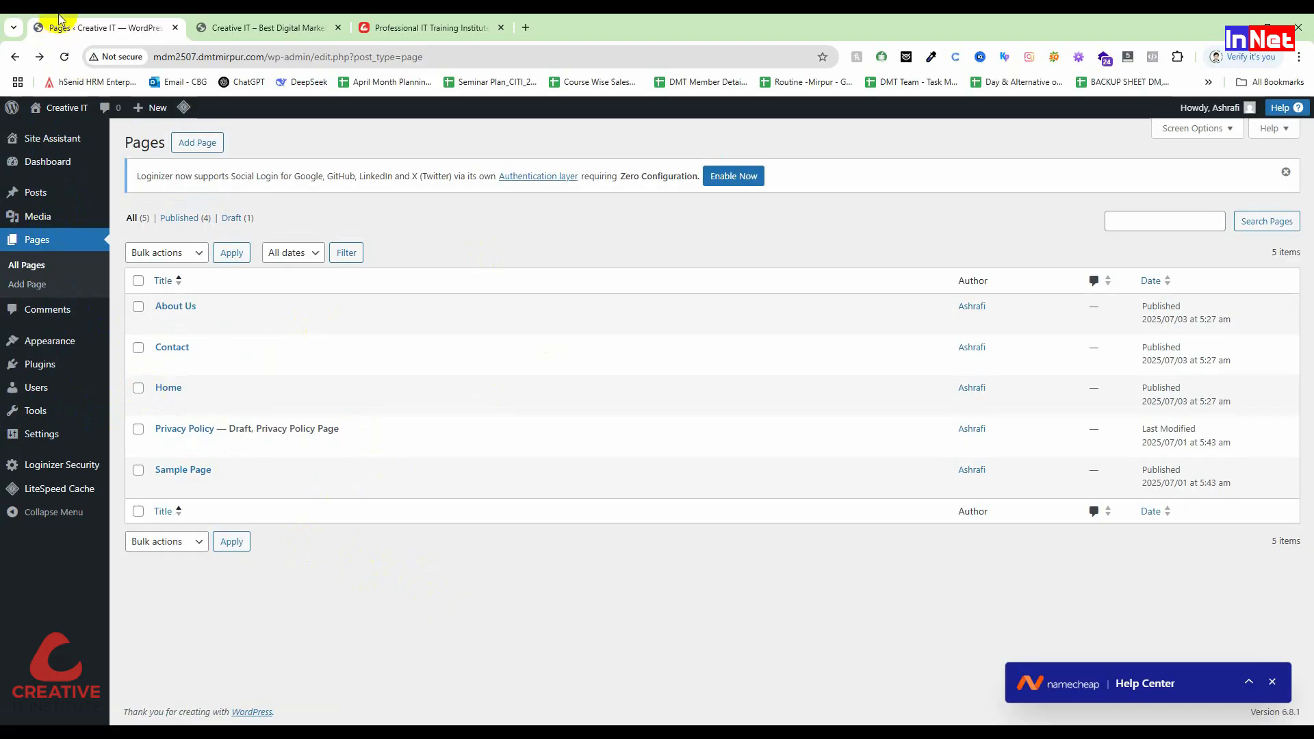
{"action": "mouse_move", "coordinate": [39, 438]}
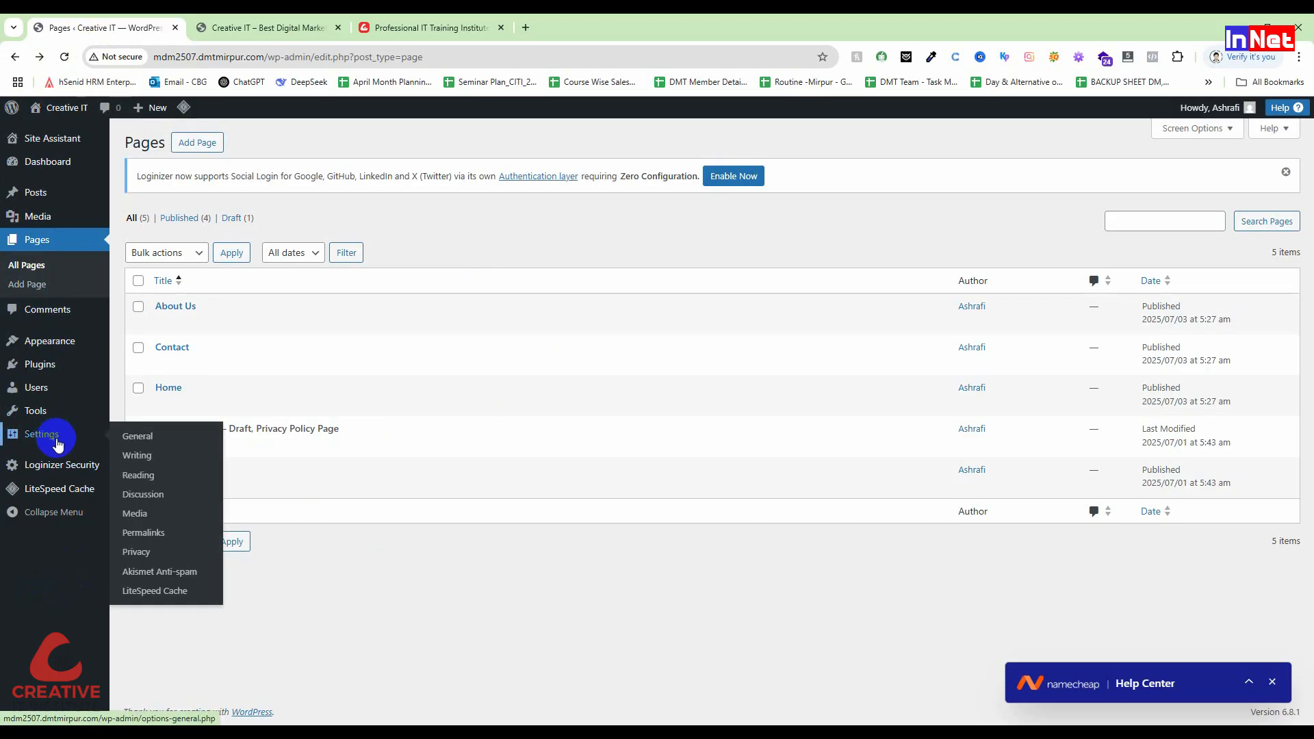
{"action": "left_click", "coordinate": [153, 473]}
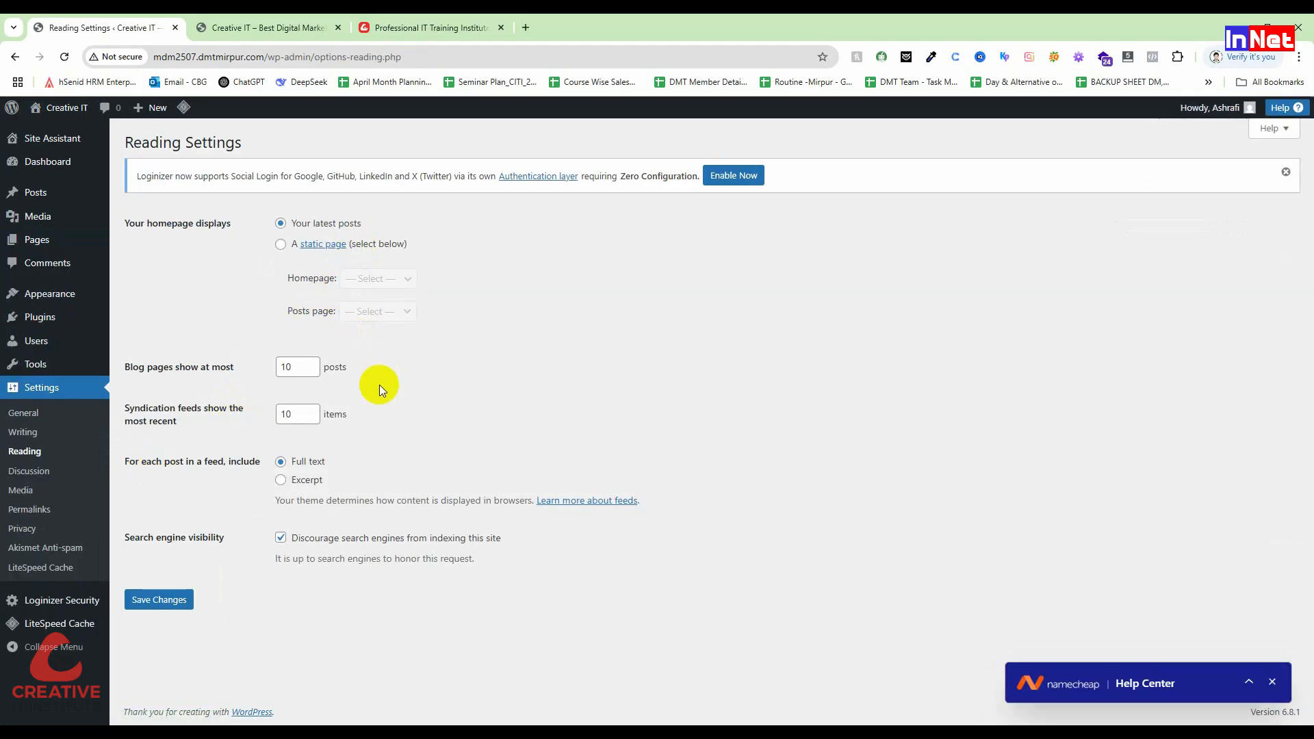
{"action": "key", "text": "ctrl+plus"}
{"action": "key", "text": "ctrl+plus"}
{"action": "key", "text": "ctrl+plus"}
{"action": "key", "text": "ctrl+plus"}
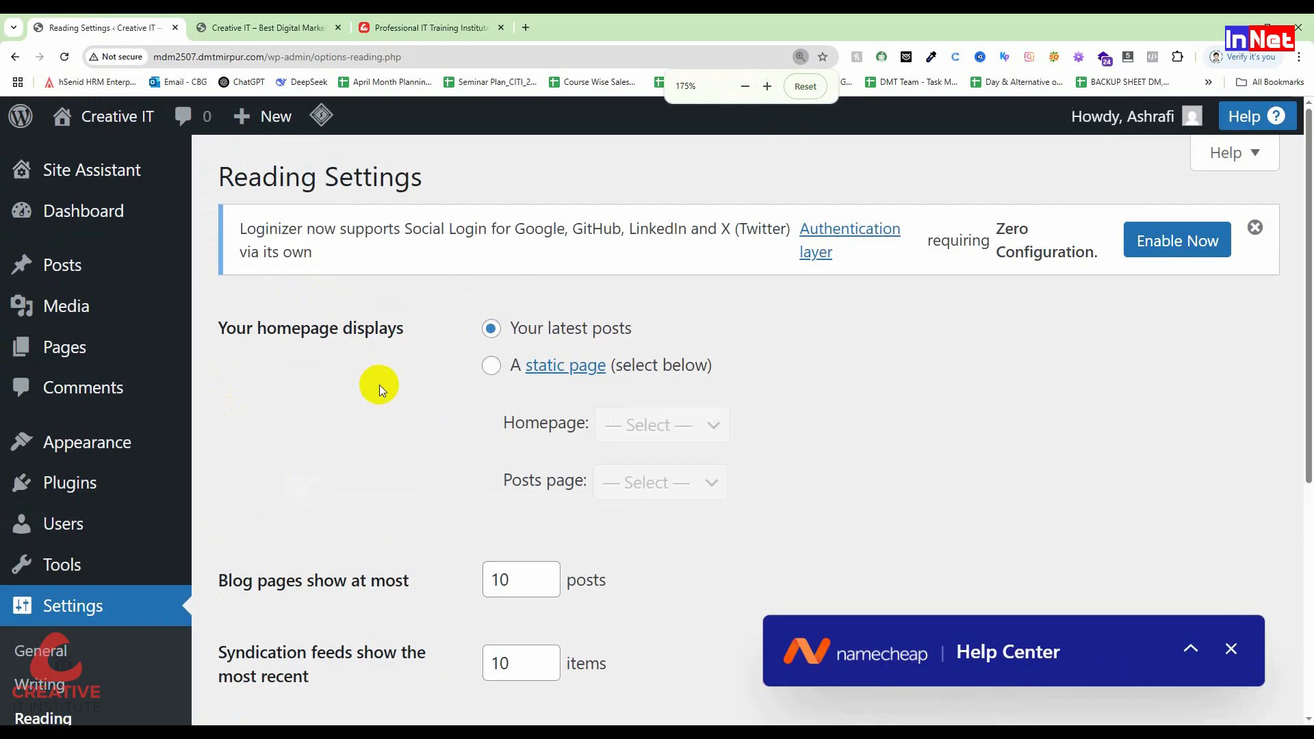
{"action": "left_click_drag", "start_coordinate": [226, 329], "coordinate": [413, 328]}
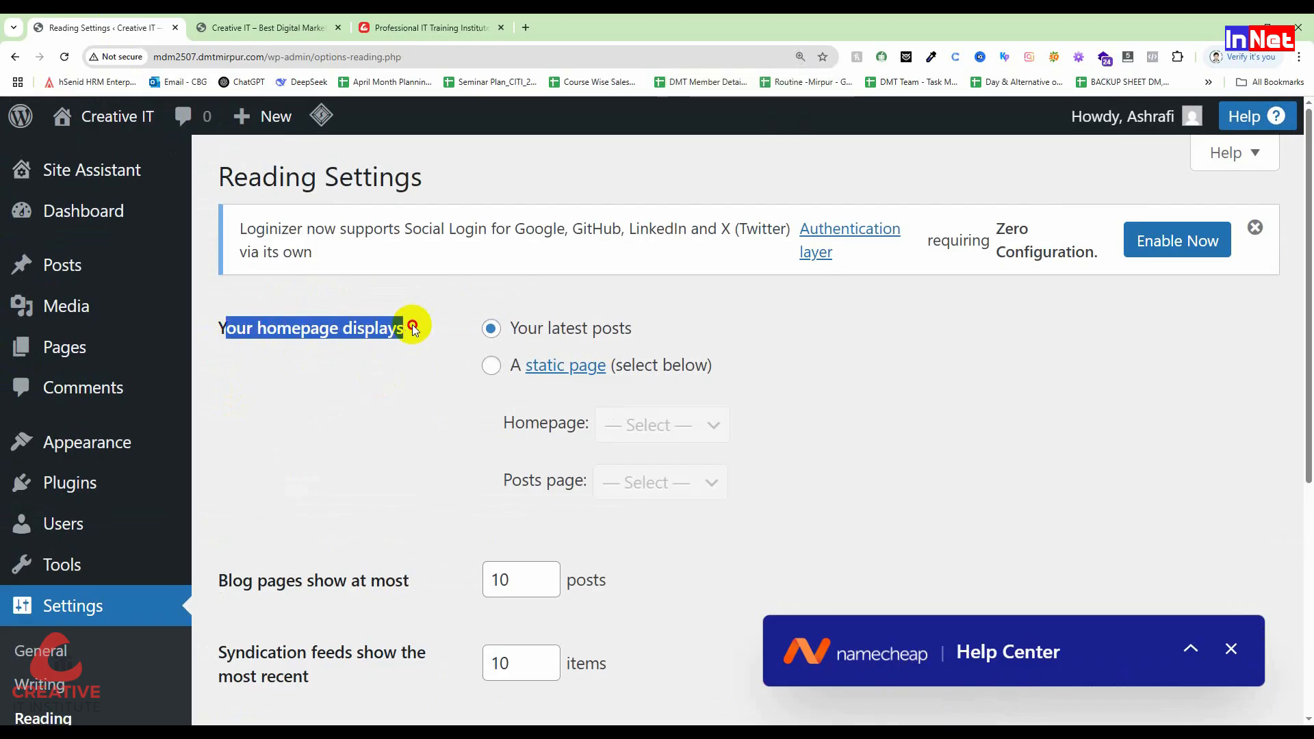
{"action": "left_click", "coordinate": [940, 381]}
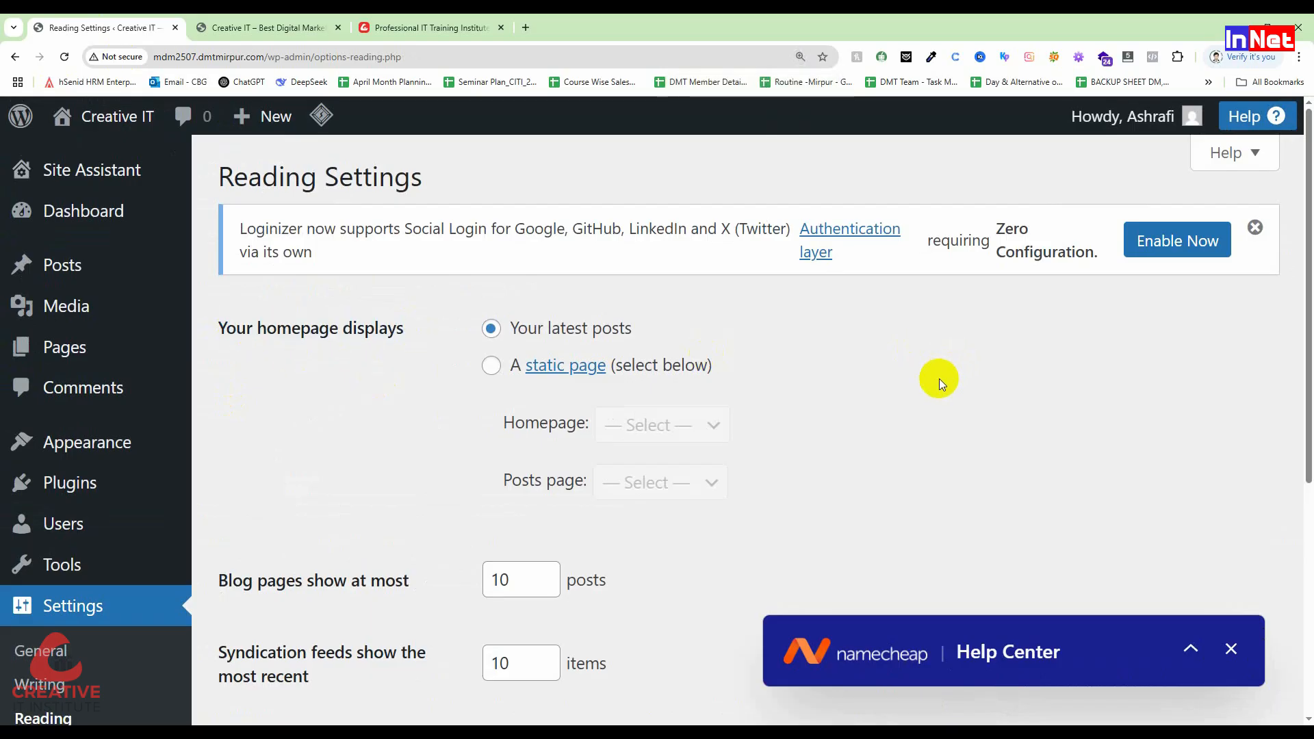
{"action": "left_click_drag", "start_coordinate": [640, 334], "coordinate": [510, 332]}
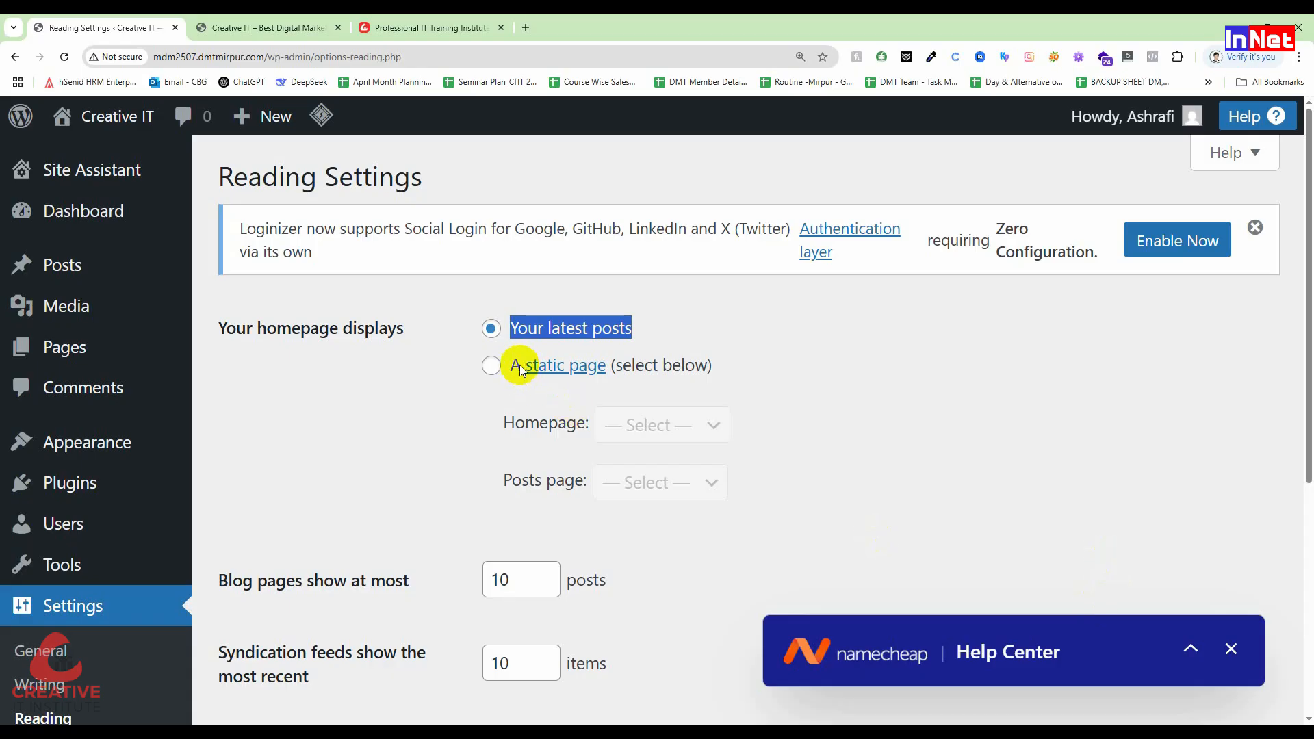
Step: Choose 'A static page' with Home as Homepage, keep Posts page at Select, and save
{"action": "left_click", "coordinate": [487, 369]}
{"action": "left_click_drag", "start_coordinate": [500, 419], "coordinate": [589, 421]}
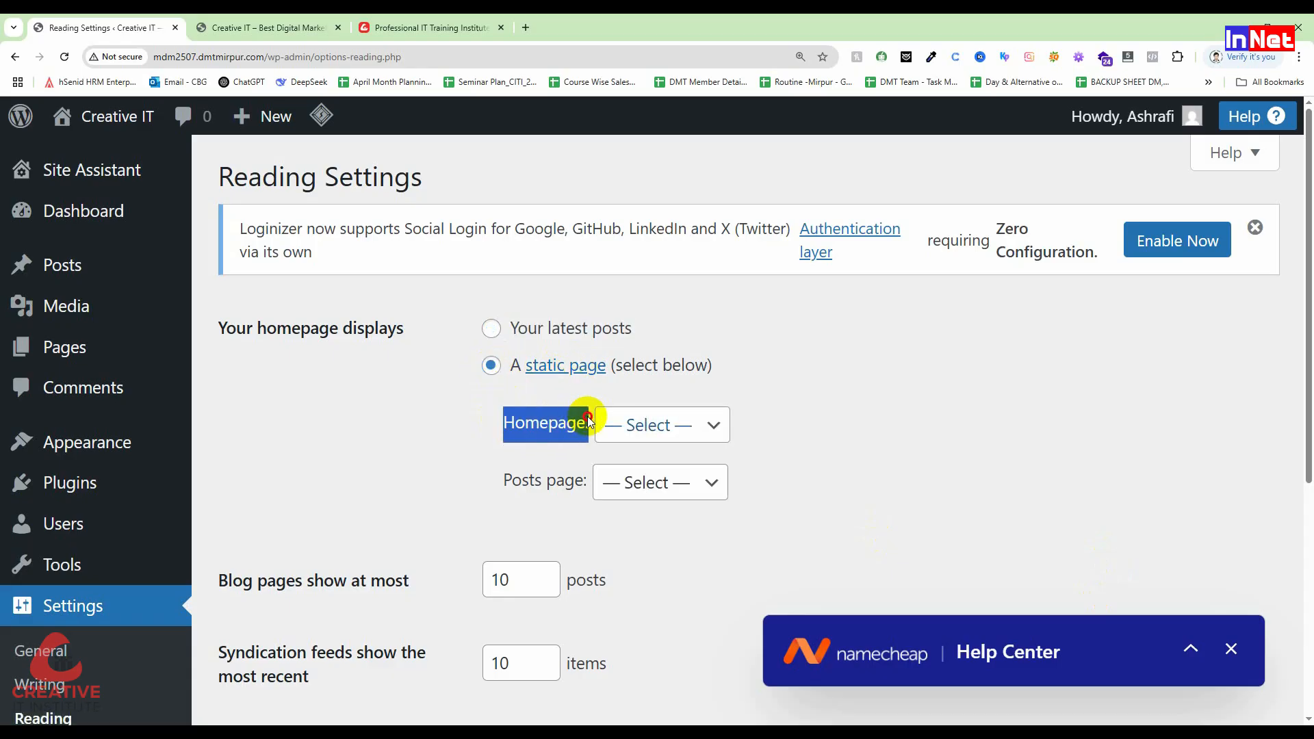
{"action": "left_click", "coordinate": [442, 419]}
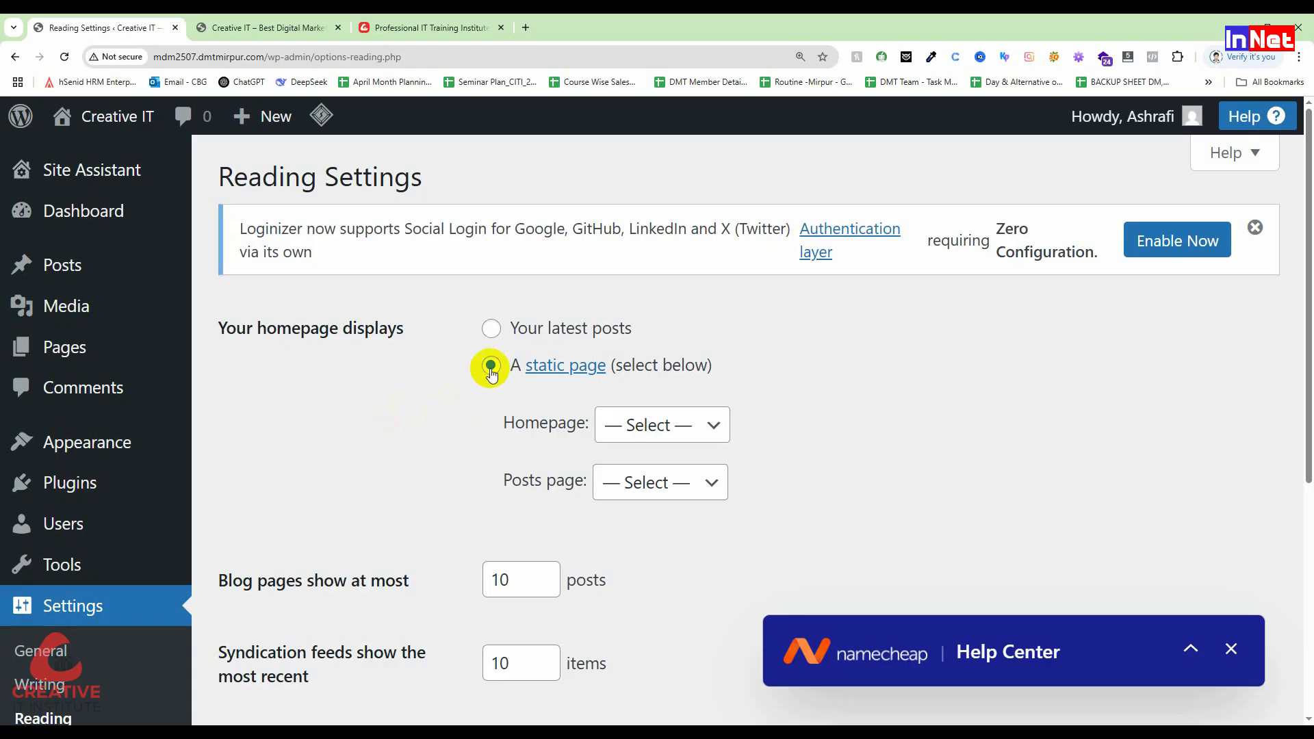
{"action": "left_click", "coordinate": [639, 433]}
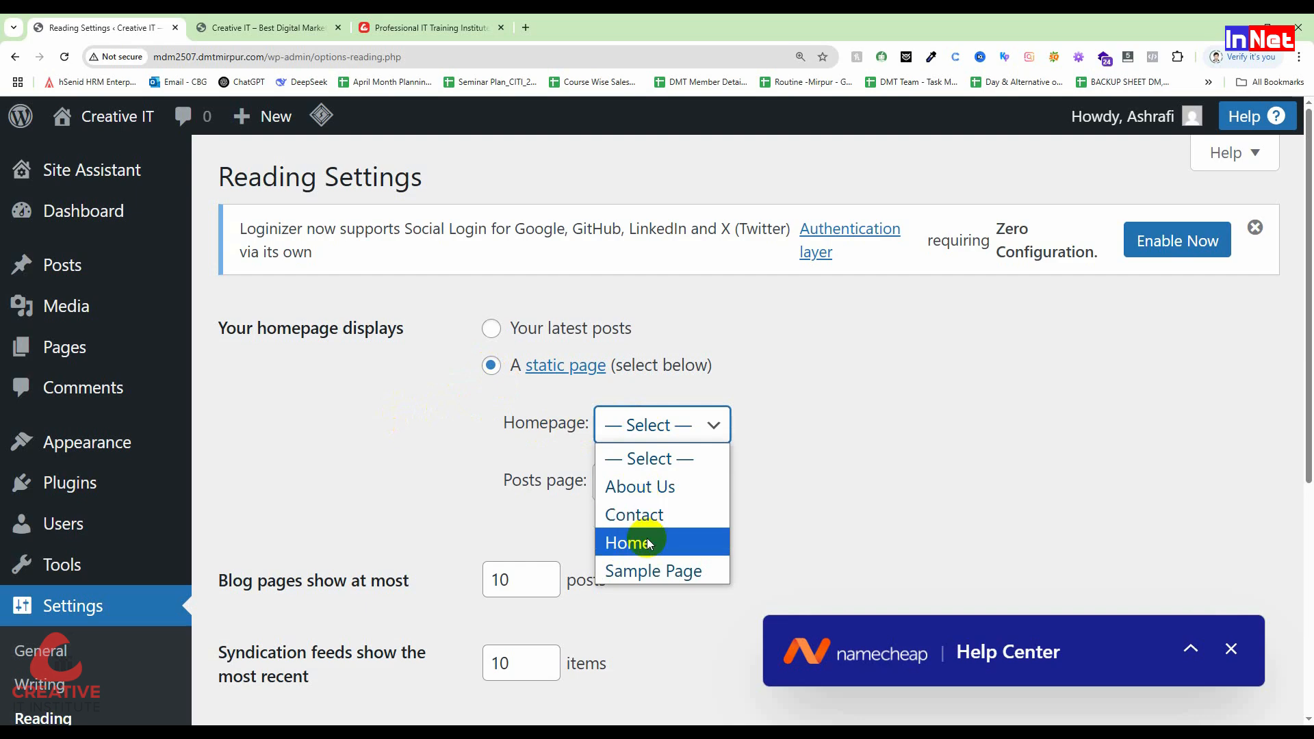
{"action": "left_click", "coordinate": [649, 544]}
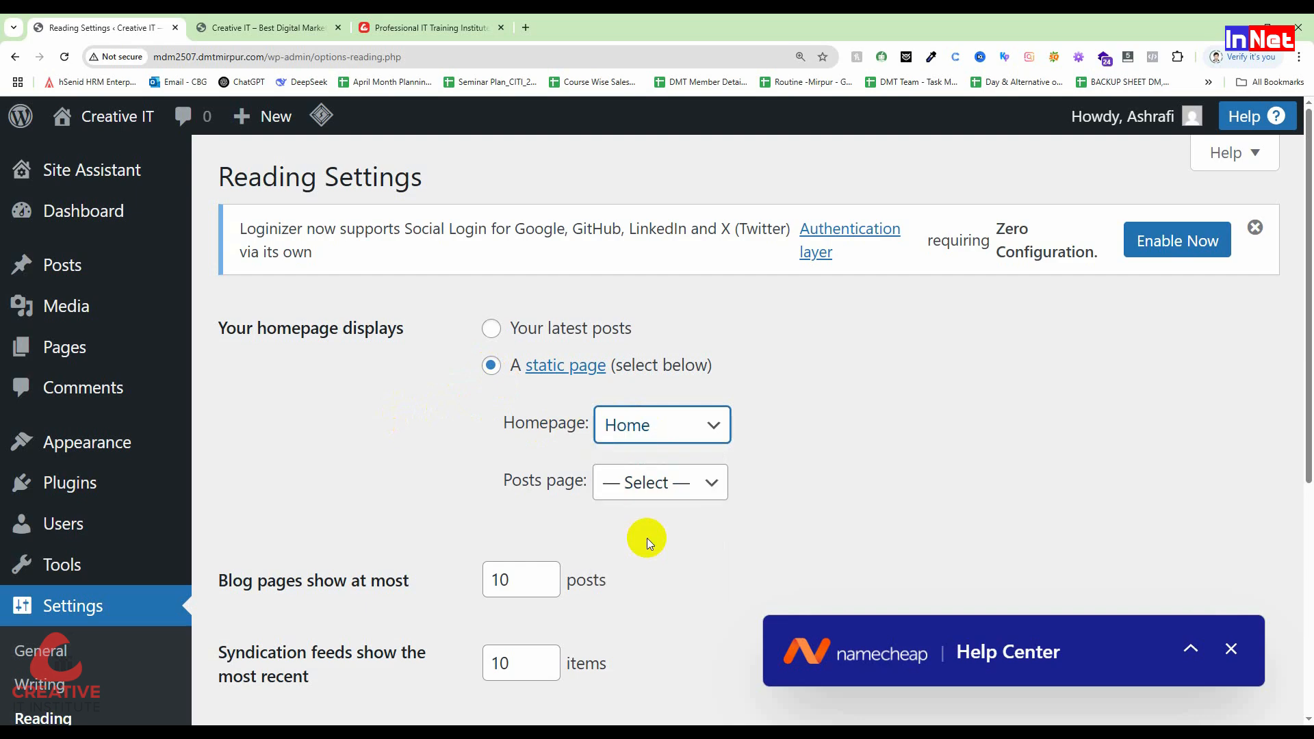
{"action": "left_click", "coordinate": [674, 486]}
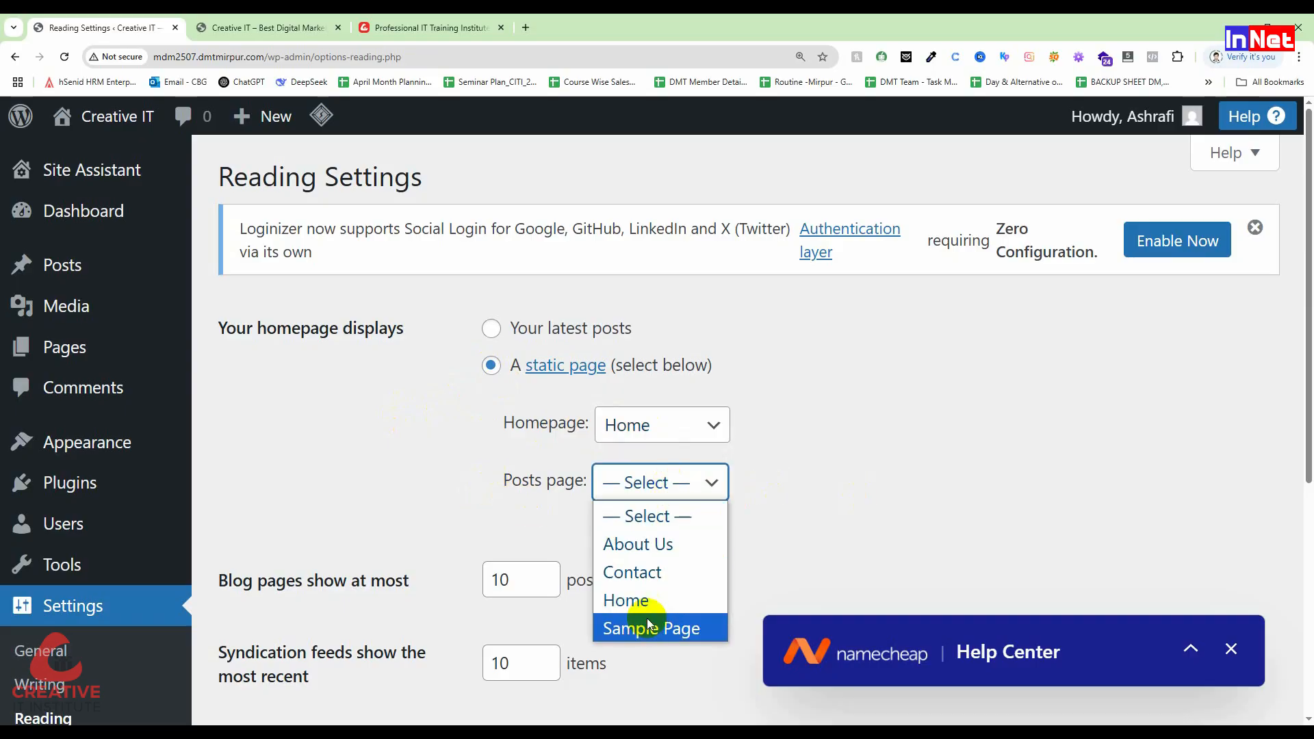
{"action": "left_click", "coordinate": [520, 517]}
{"action": "scroll", "coordinate": [486, 441], "scroll_direction": "down", "scroll_amount": 5}
{"action": "scroll", "coordinate": [486, 441], "scroll_direction": "down", "scroll_amount": 1}
{"action": "left_click", "coordinate": [281, 596]}
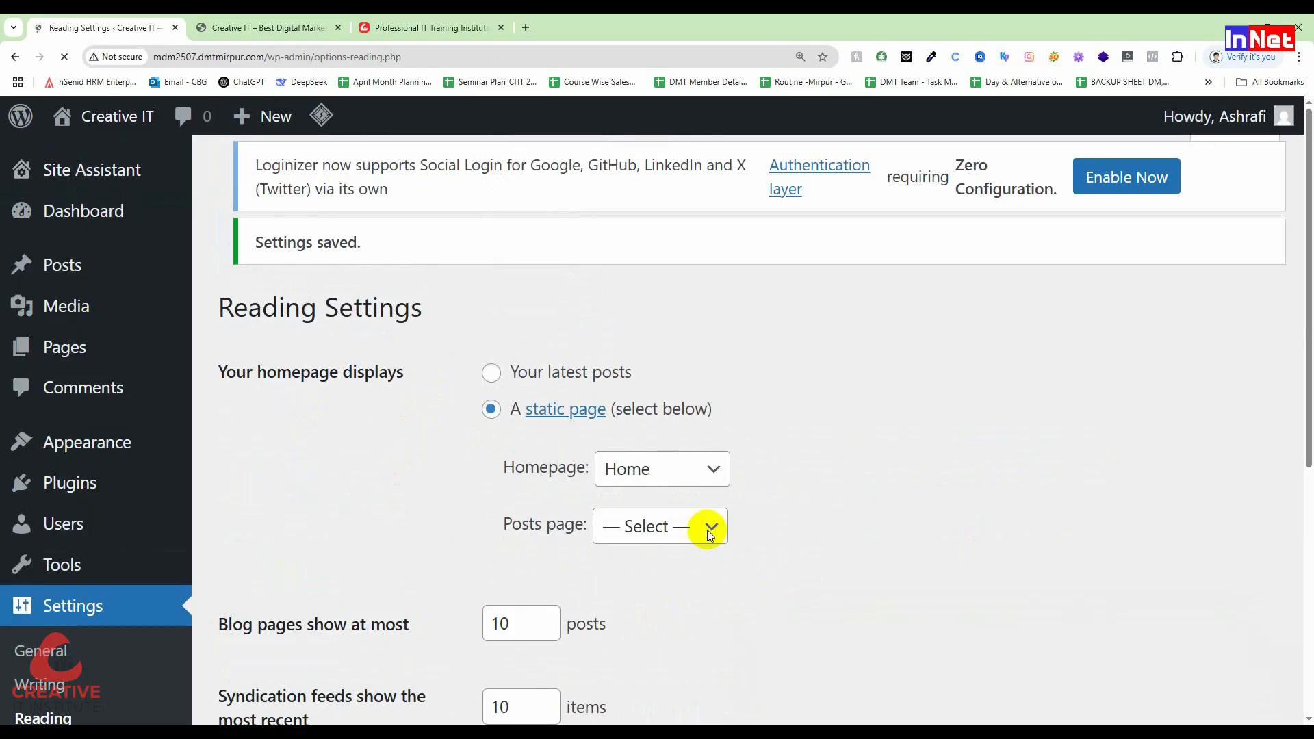
{"action": "left_click", "coordinate": [226, 27]}
Step: Reload and zoom out the front page to check whether Home now shows
{"action": "left_click", "coordinate": [61, 62]}
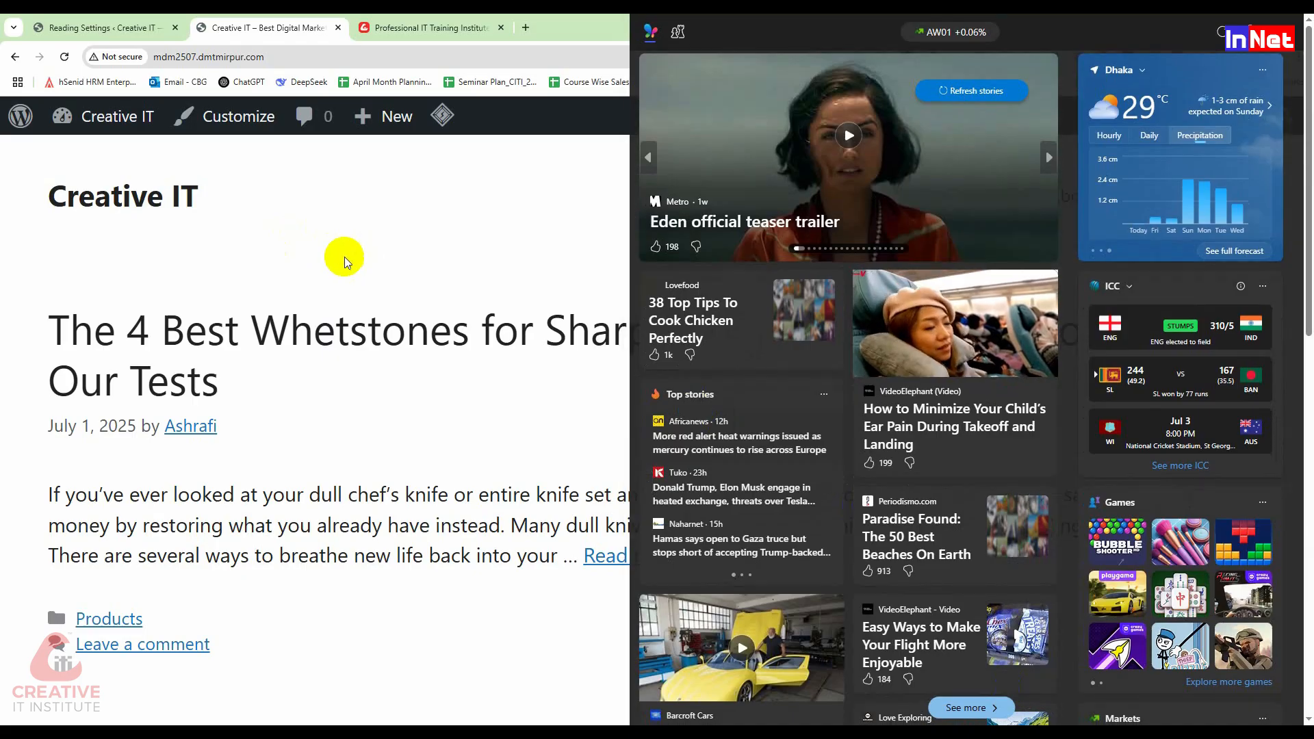
{"action": "left_click", "coordinate": [65, 58]}
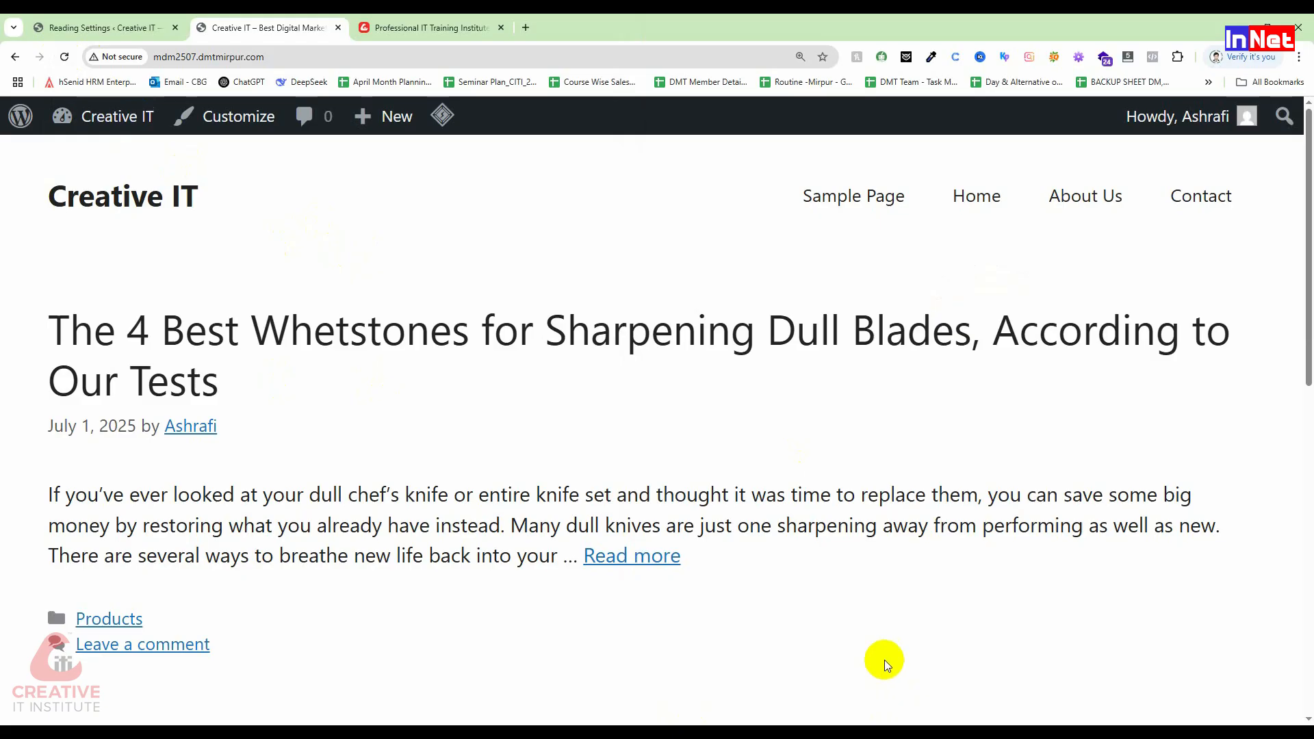
{"action": "key", "text": "ctrl+minus"}
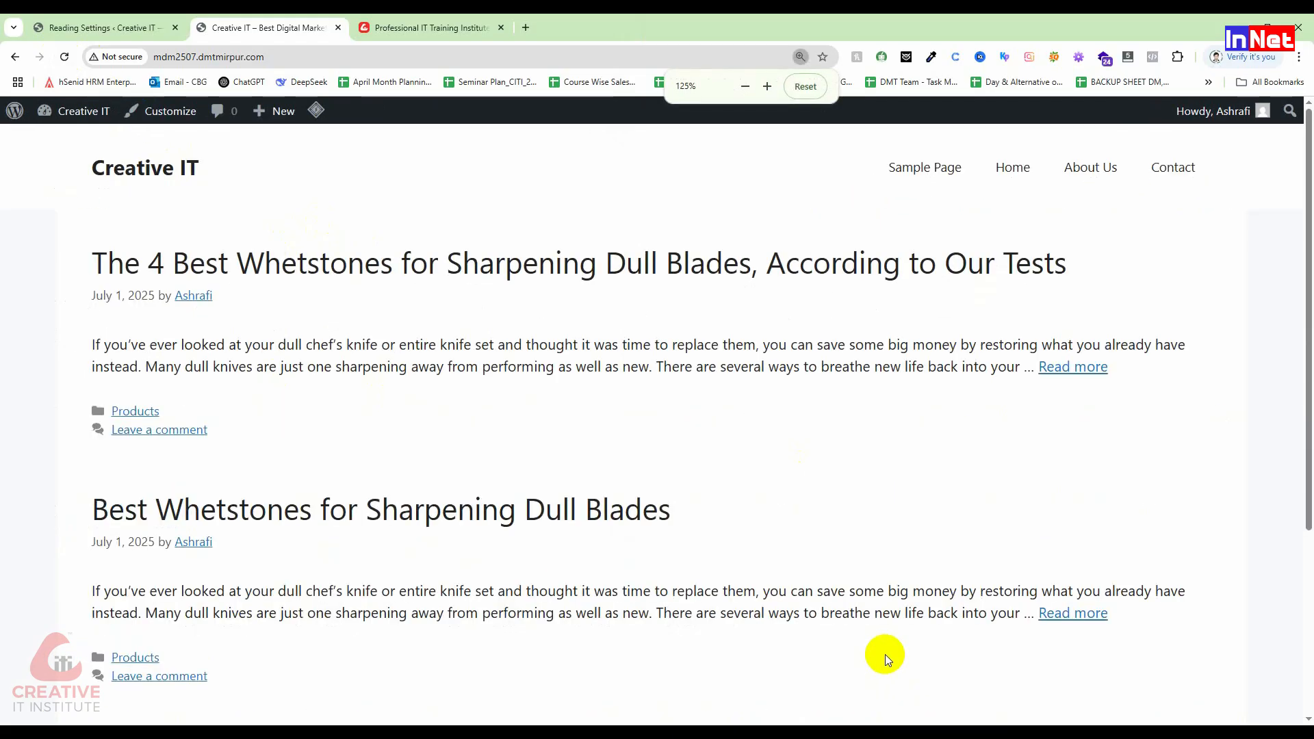
{"action": "key", "text": "F5"}
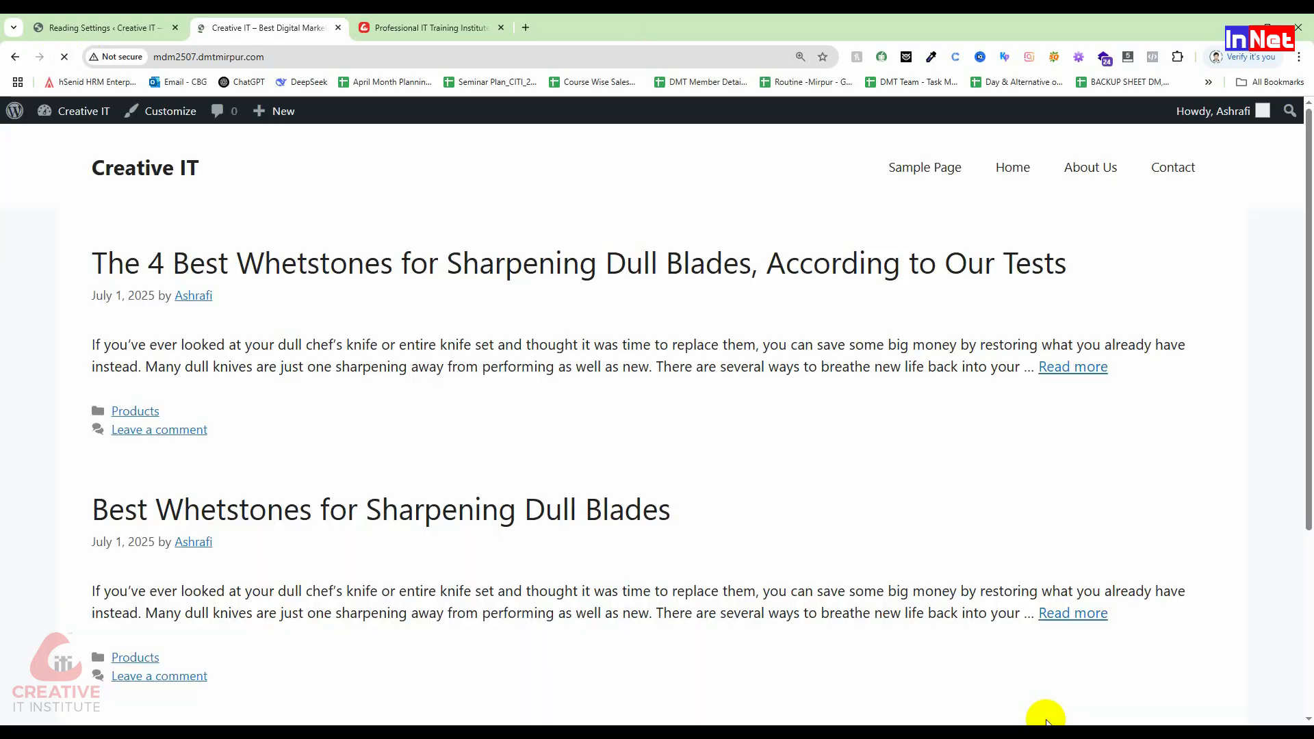
Step: Copy the site URL and load it in Edge, then minimize Edge
{"action": "left_click", "coordinate": [301, 56]}
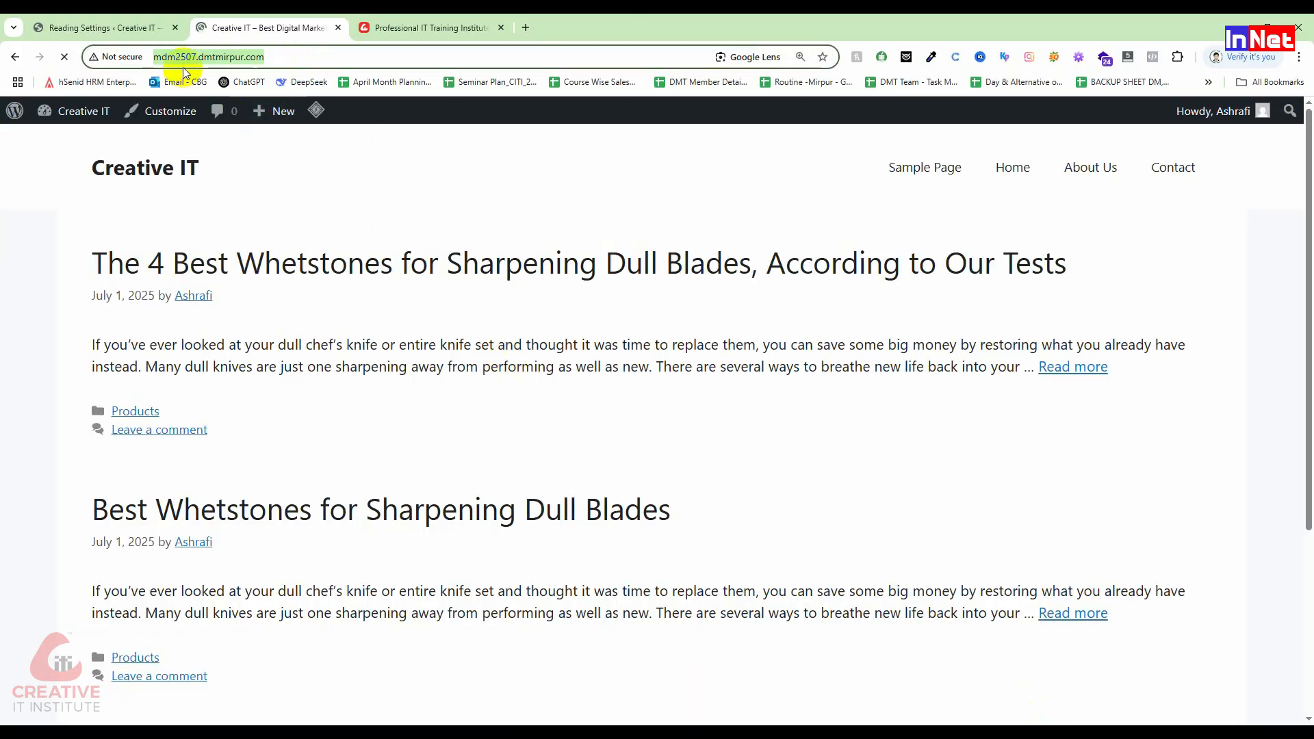
{"action": "right_click", "coordinate": [176, 55]}
{"action": "left_click", "coordinate": [238, 158]}
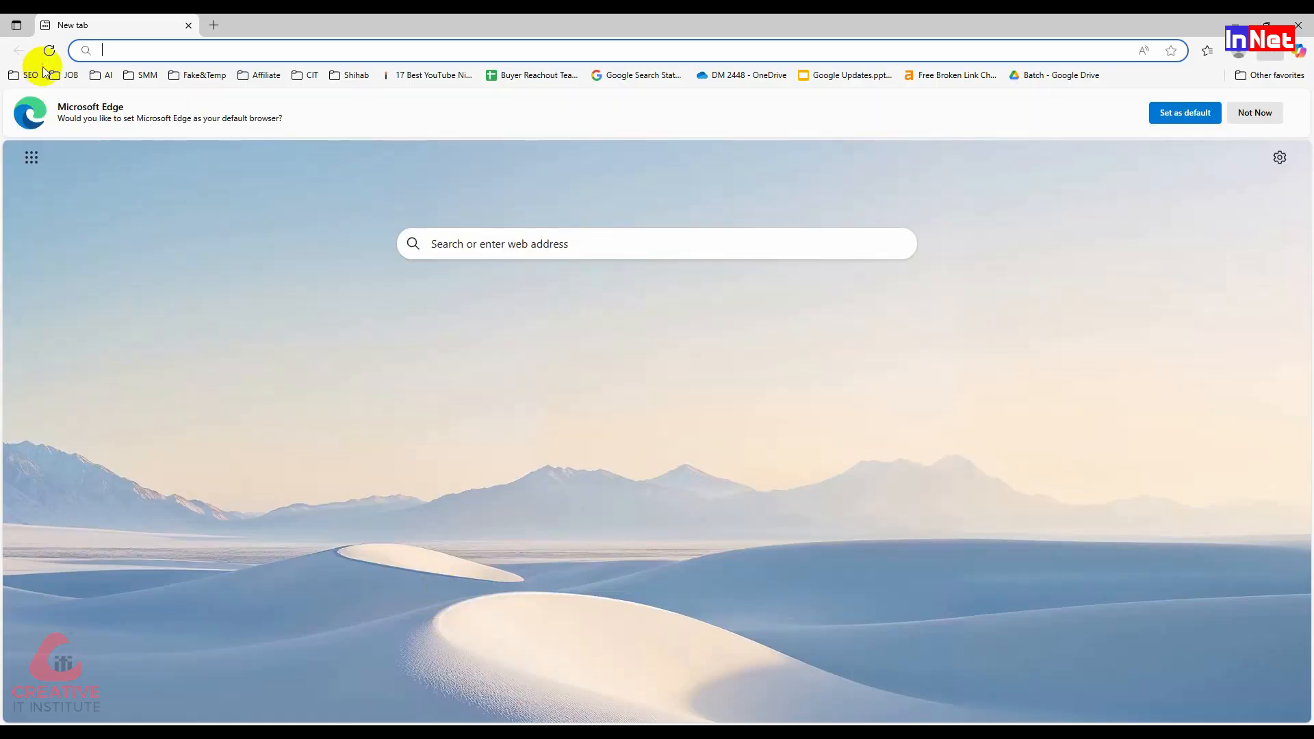
{"action": "key", "text": "ctrl+v"}
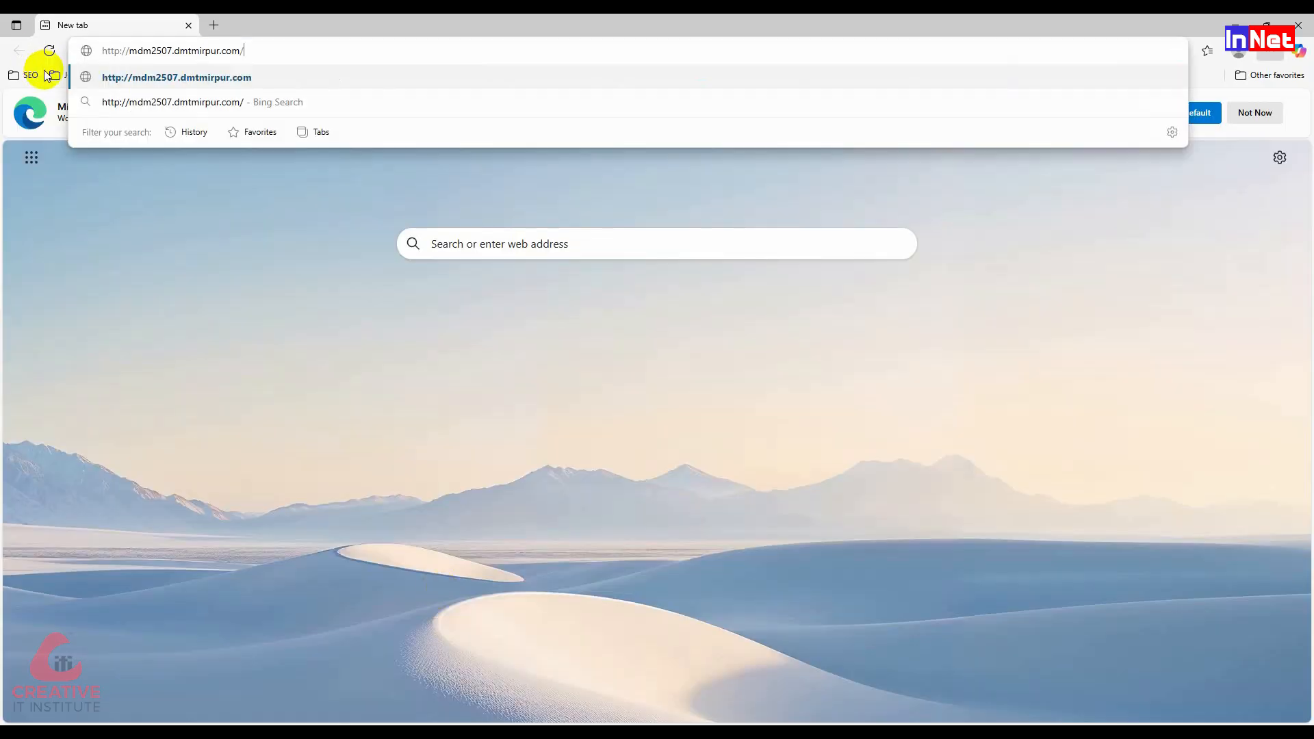
{"action": "key", "text": "Return"}
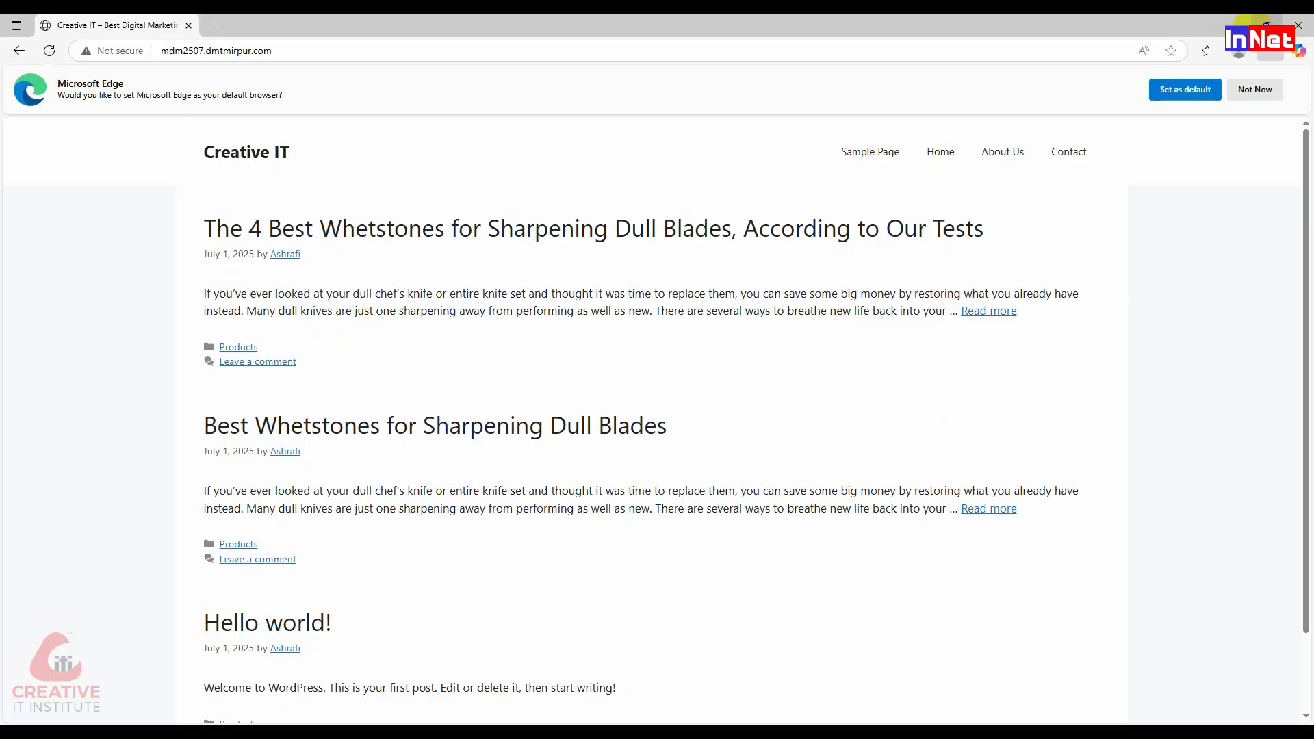
{"action": "left_click", "coordinate": [1236, 25]}
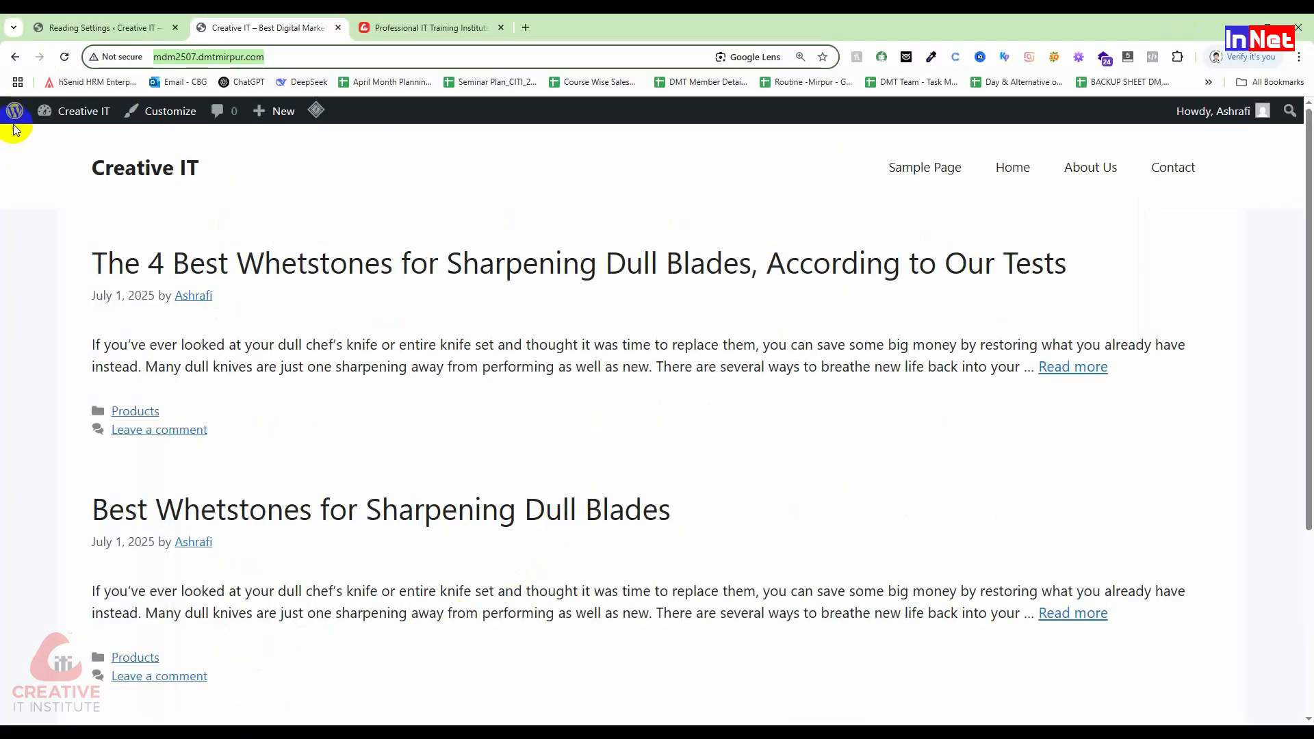
Step: Reconfirm Home as the static Homepage and save the reading settings
{"action": "left_click", "coordinate": [102, 28]}
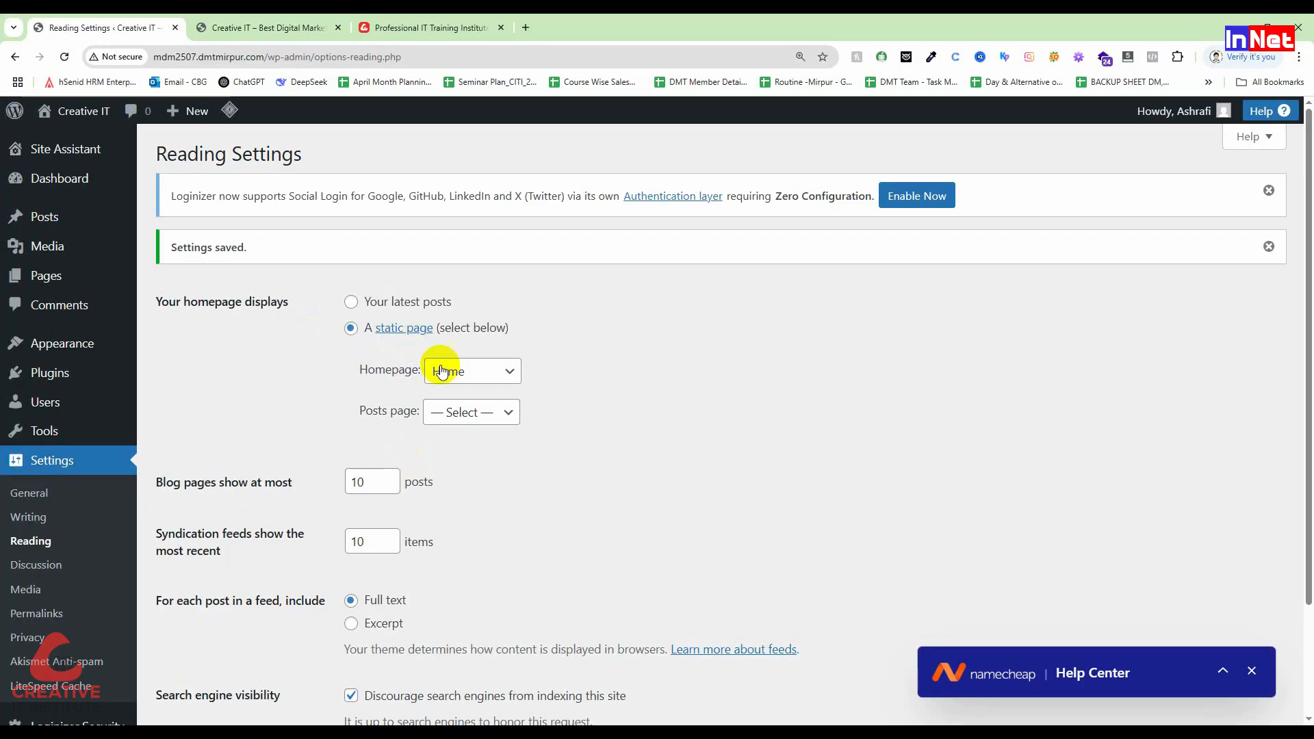
{"action": "left_click", "coordinate": [463, 371]}
{"action": "left_click", "coordinate": [469, 462]}
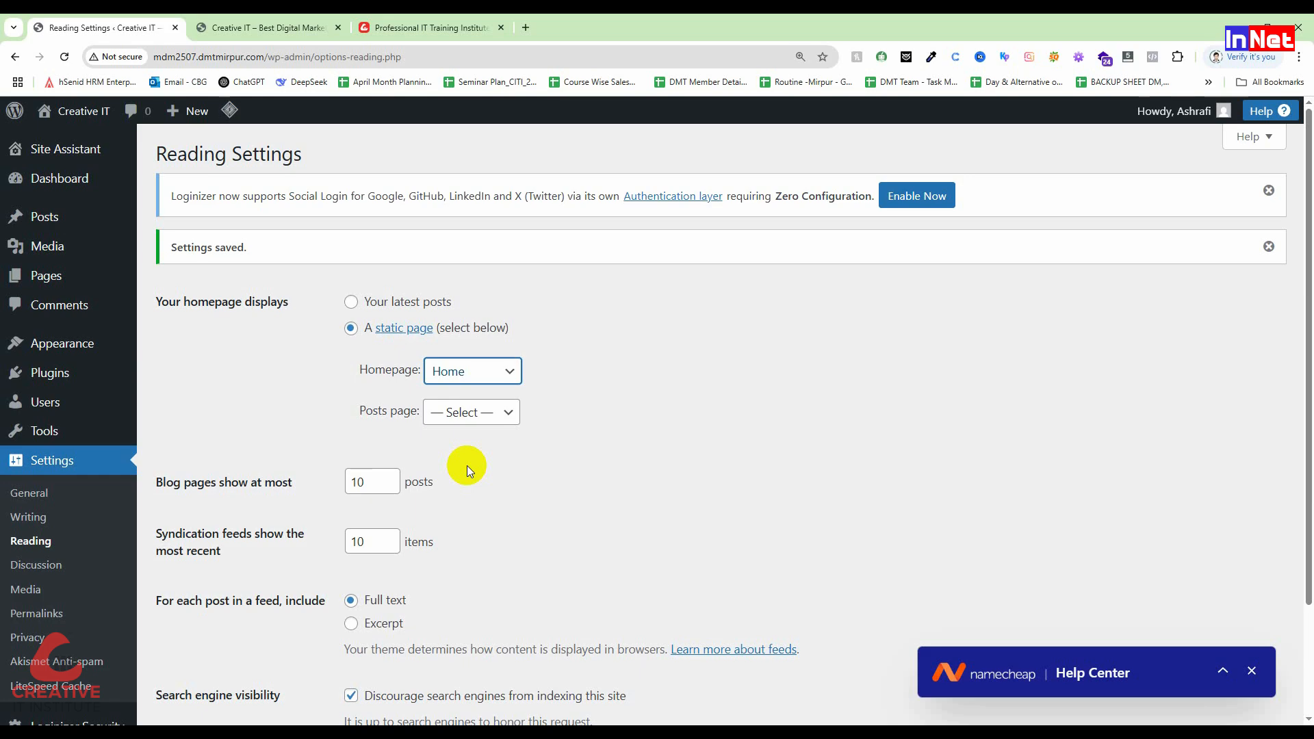
{"action": "scroll", "coordinate": [504, 542], "scroll_direction": "down", "scroll_amount": 2}
{"action": "scroll", "coordinate": [504, 542], "scroll_direction": "up", "scroll_amount": 1}
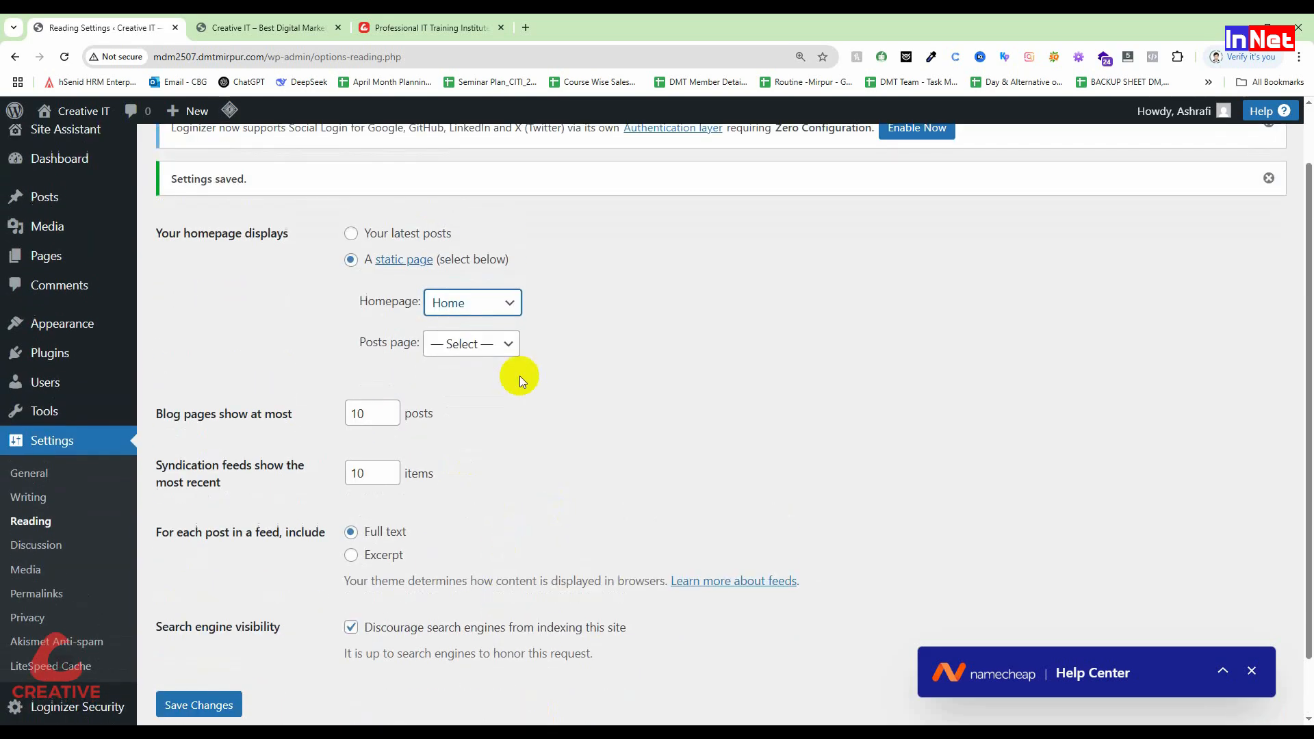
{"action": "left_click", "coordinate": [492, 310]}
{"action": "left_click", "coordinate": [482, 390]}
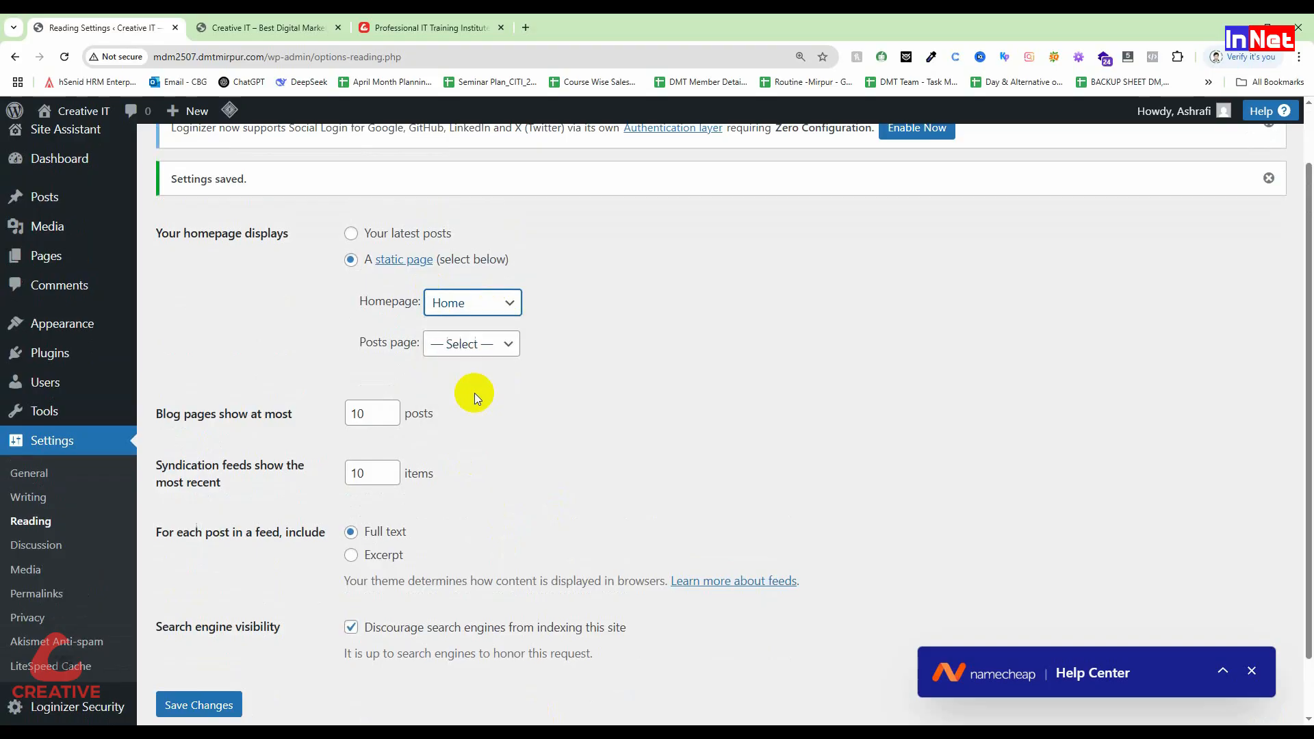
{"action": "left_click", "coordinate": [202, 713]}
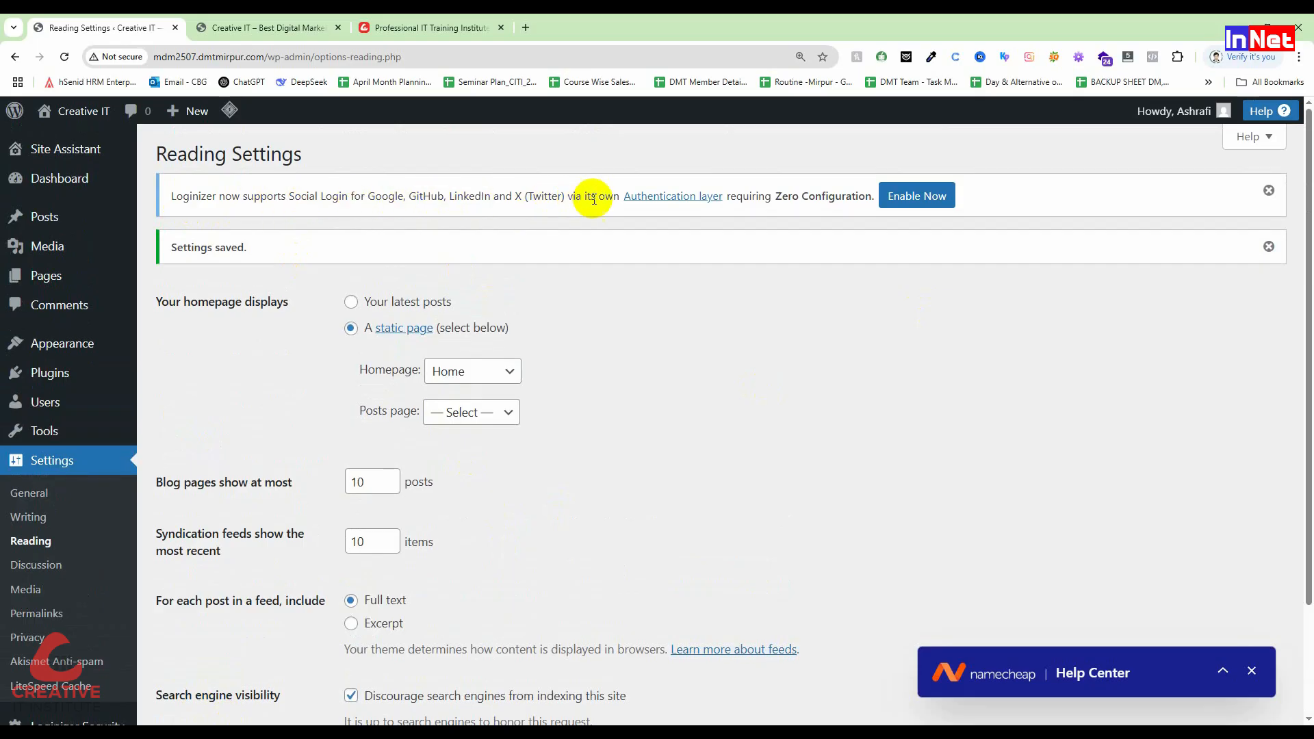
Step: Enable Loginizer social authentication, accept the alert, and save the settings again
{"action": "left_click", "coordinate": [955, 199]}
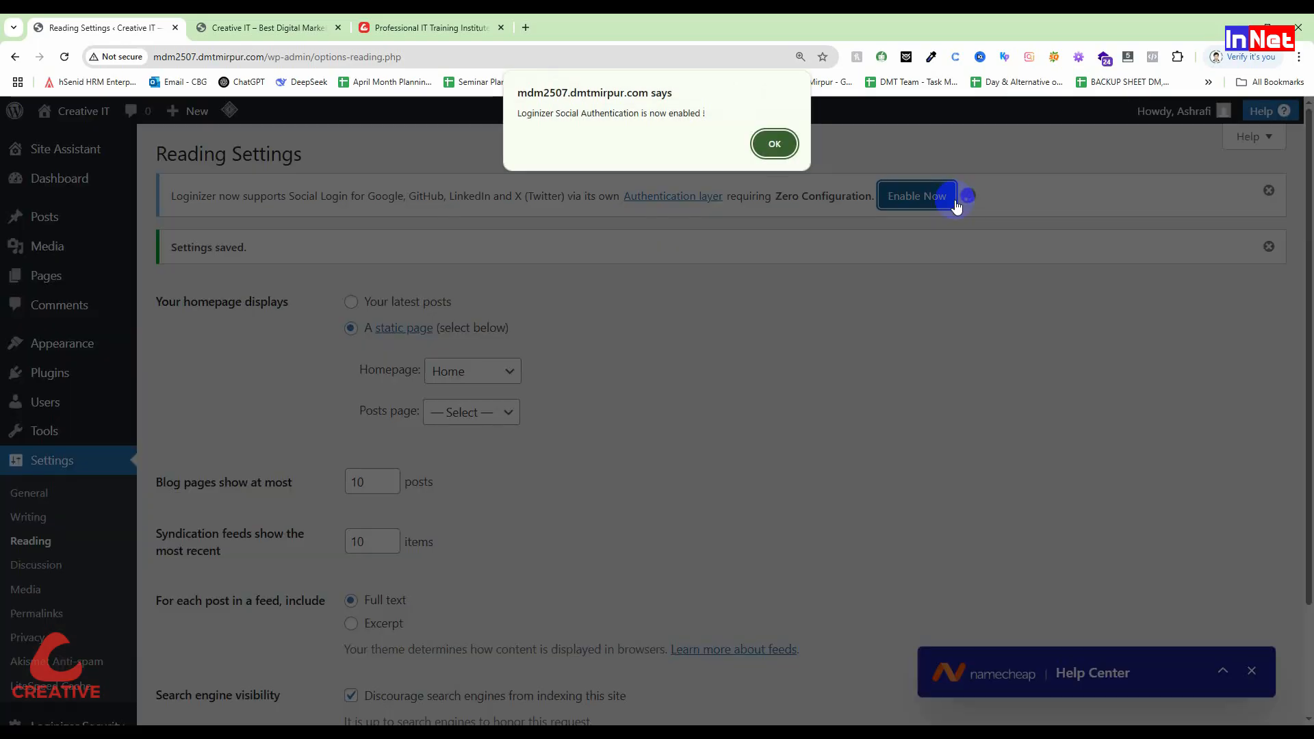
{"action": "left_click", "coordinate": [792, 145]}
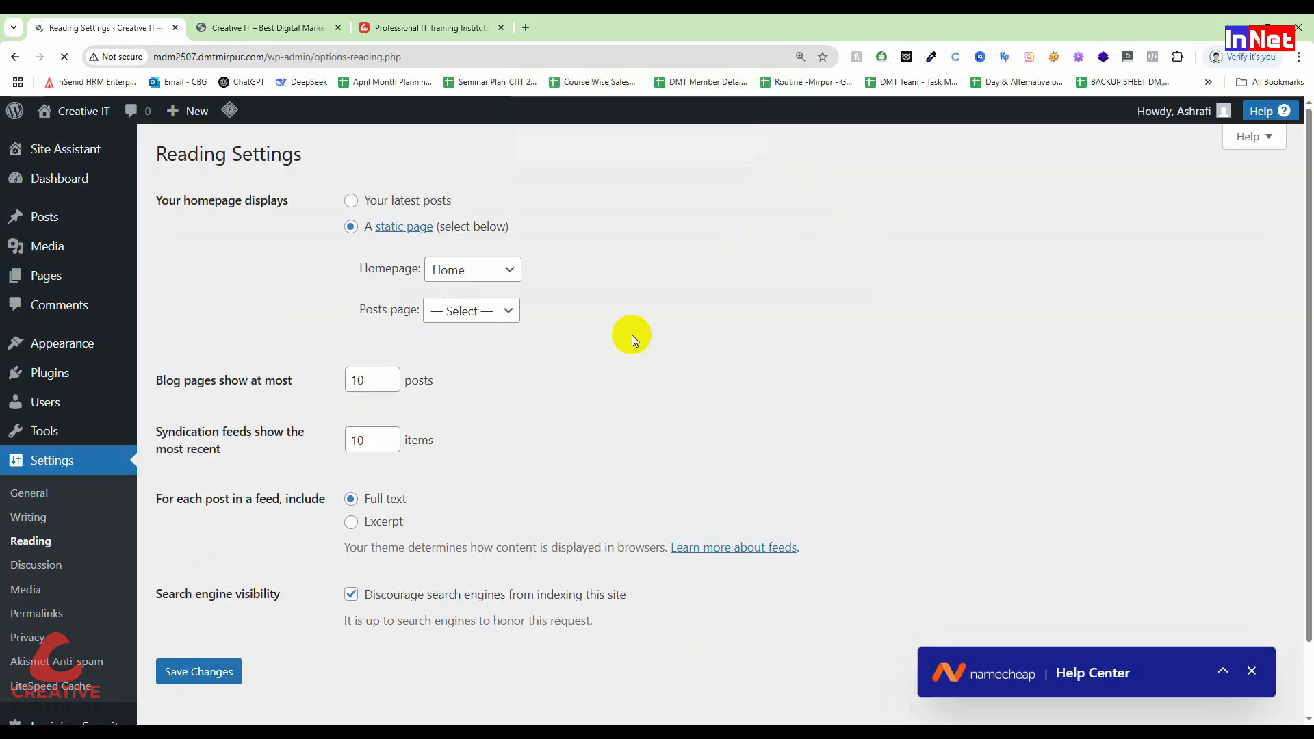
{"action": "left_click", "coordinate": [192, 661]}
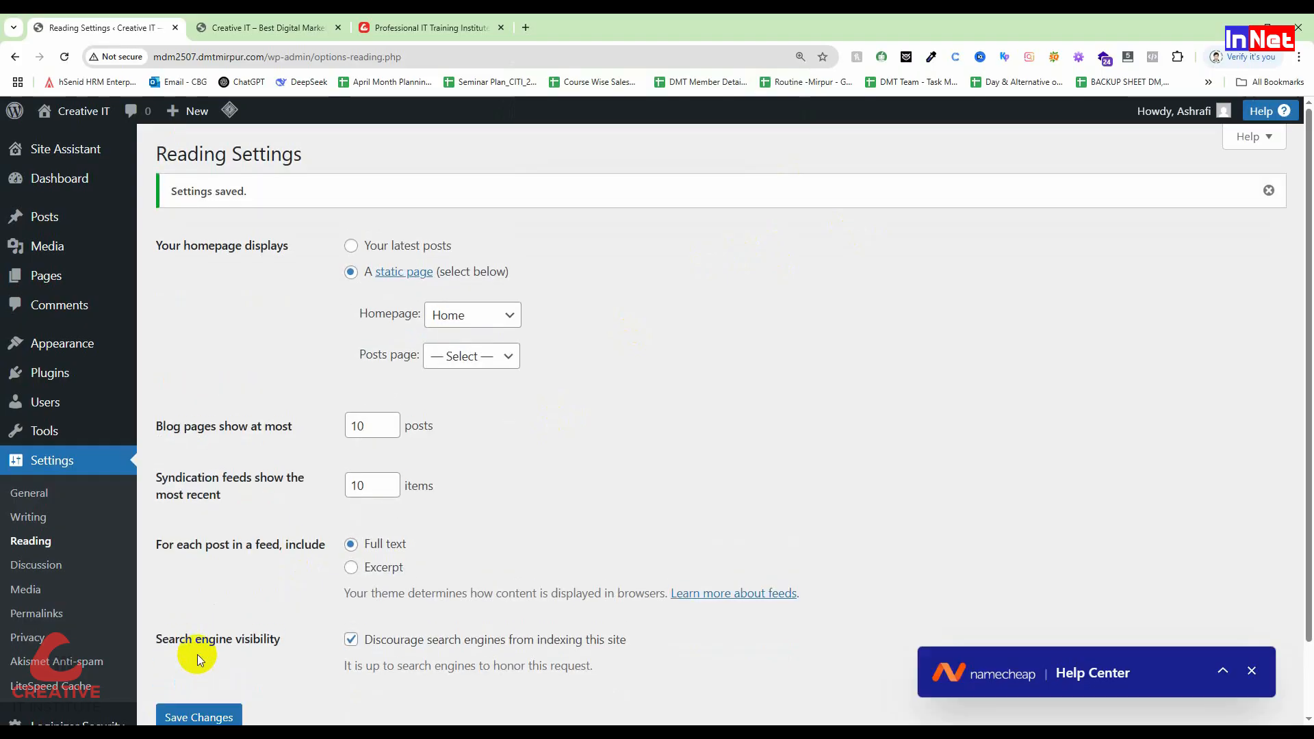
{"action": "left_click", "coordinate": [240, 20]}
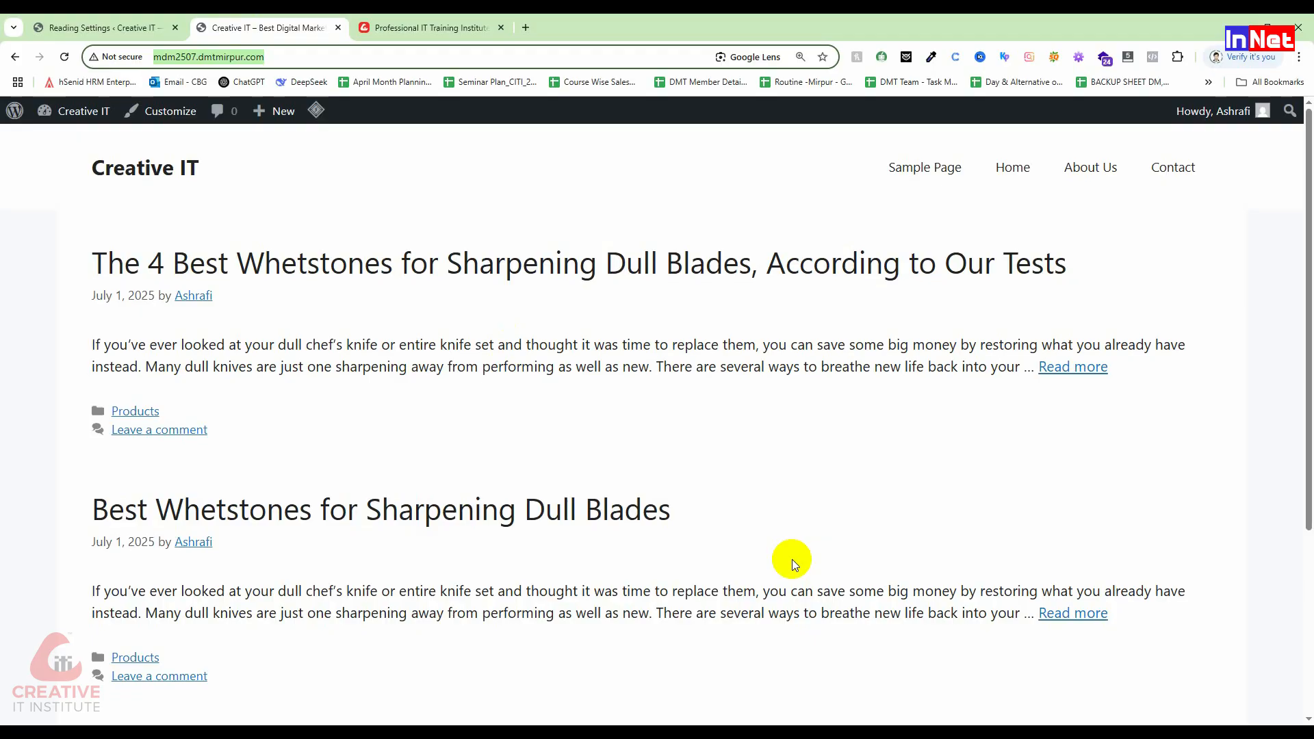
{"action": "key", "text": "F5"}
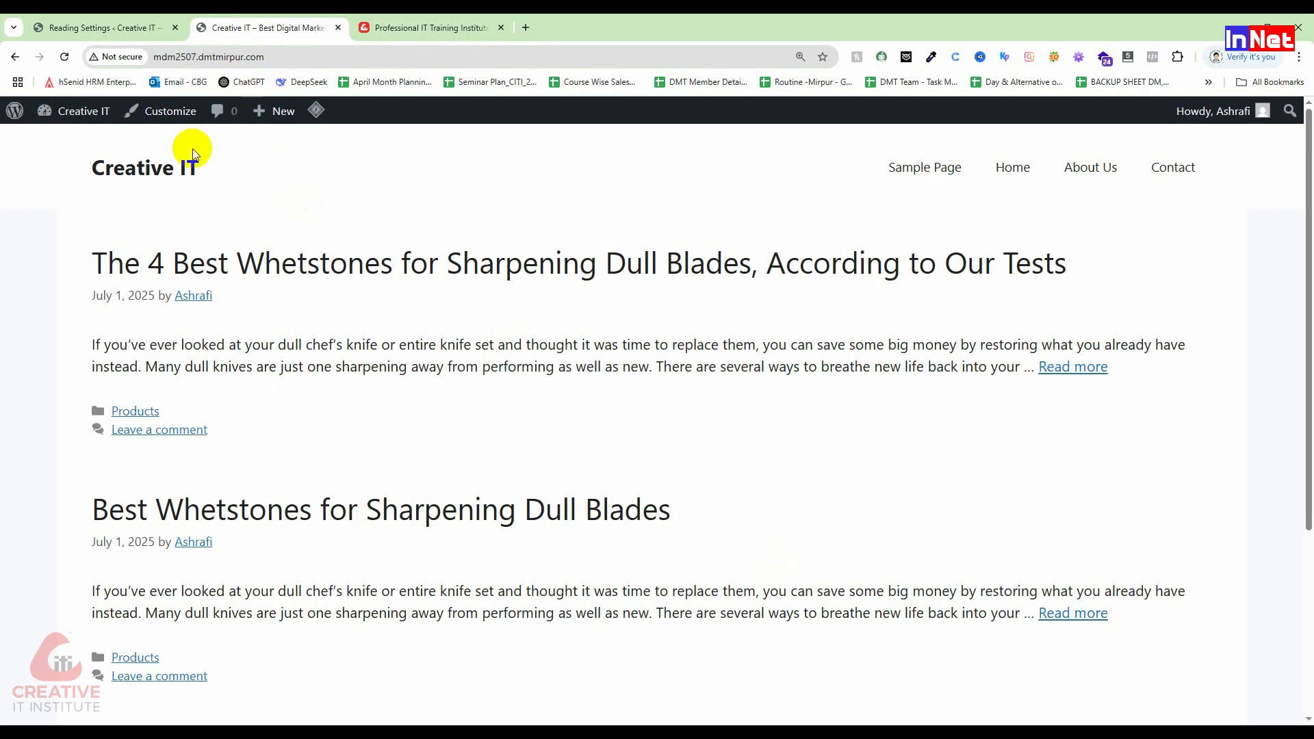
{"action": "left_click", "coordinate": [96, 27]}
{"action": "scroll", "coordinate": [582, 438], "scroll_direction": "down", "scroll_amount": 2}
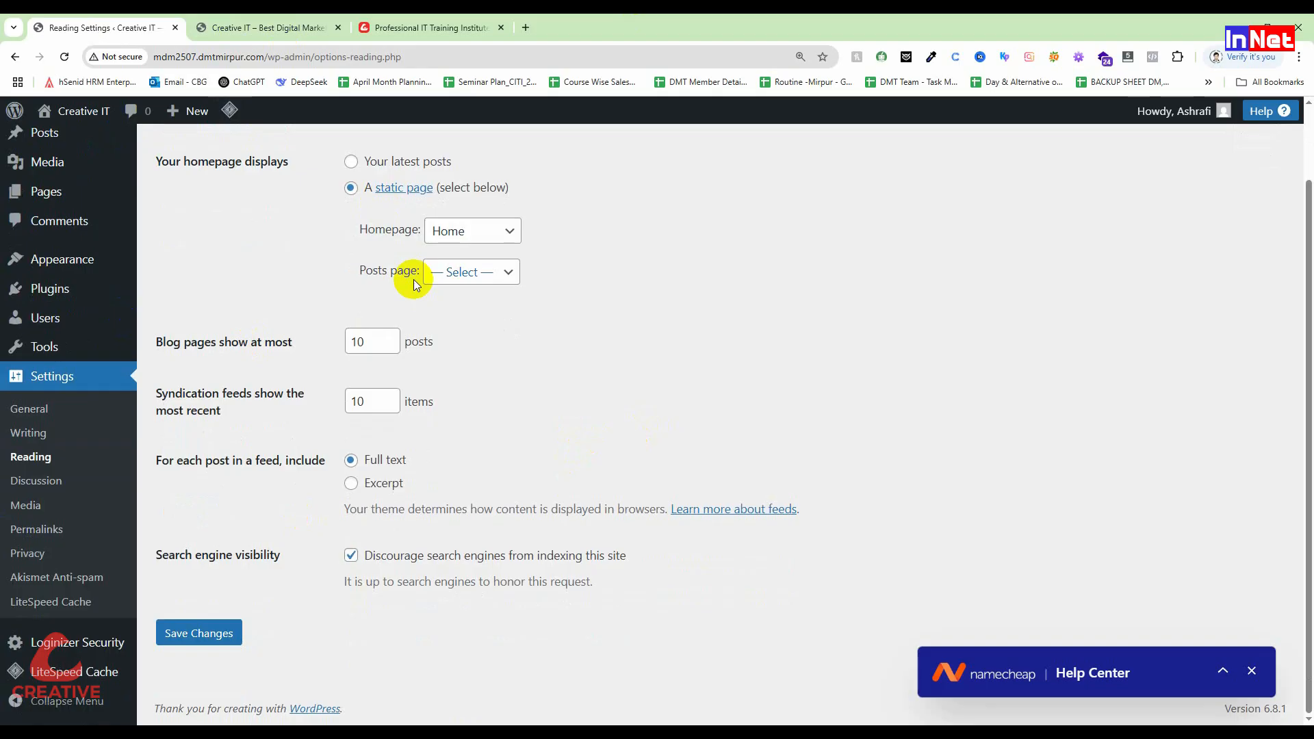
Step: Look over the Creative IT Institute site, then switch to the Creative IT WordPress tab
{"action": "left_click", "coordinate": [438, 27]}
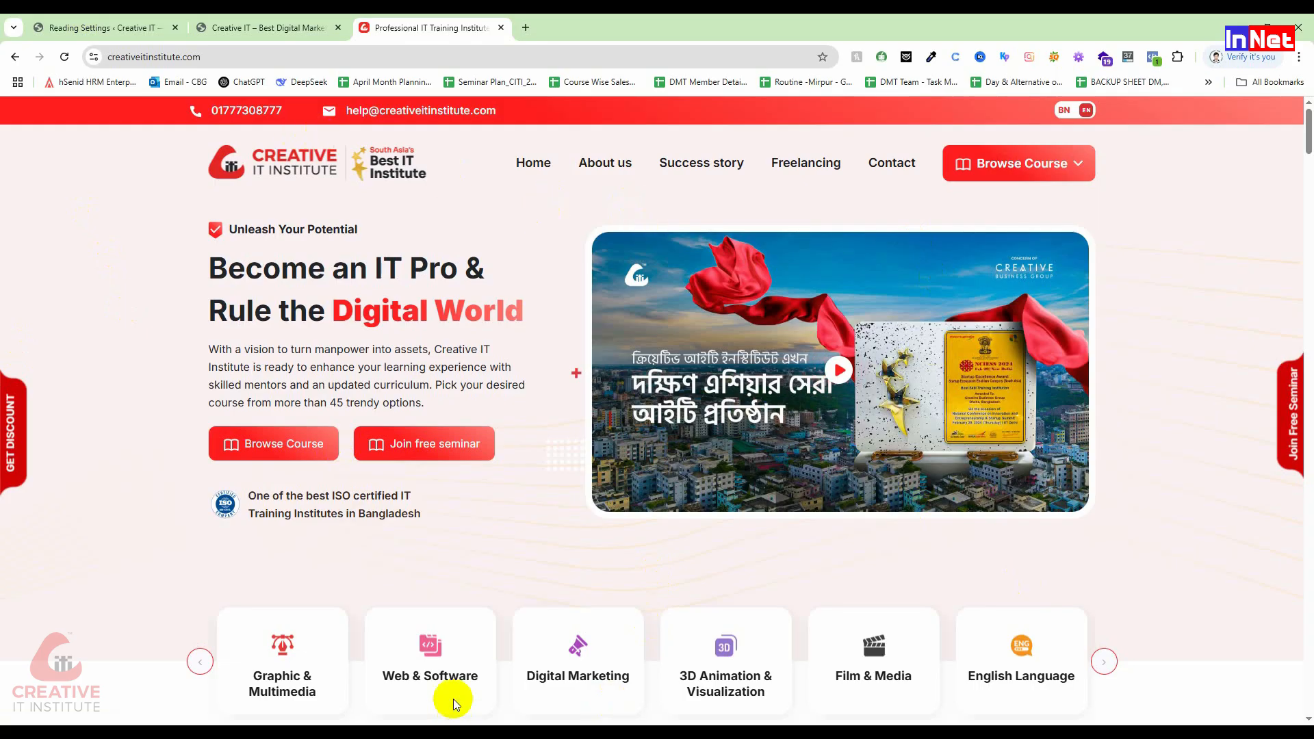
{"action": "scroll", "coordinate": [453, 699], "scroll_direction": "down", "scroll_amount": 3}
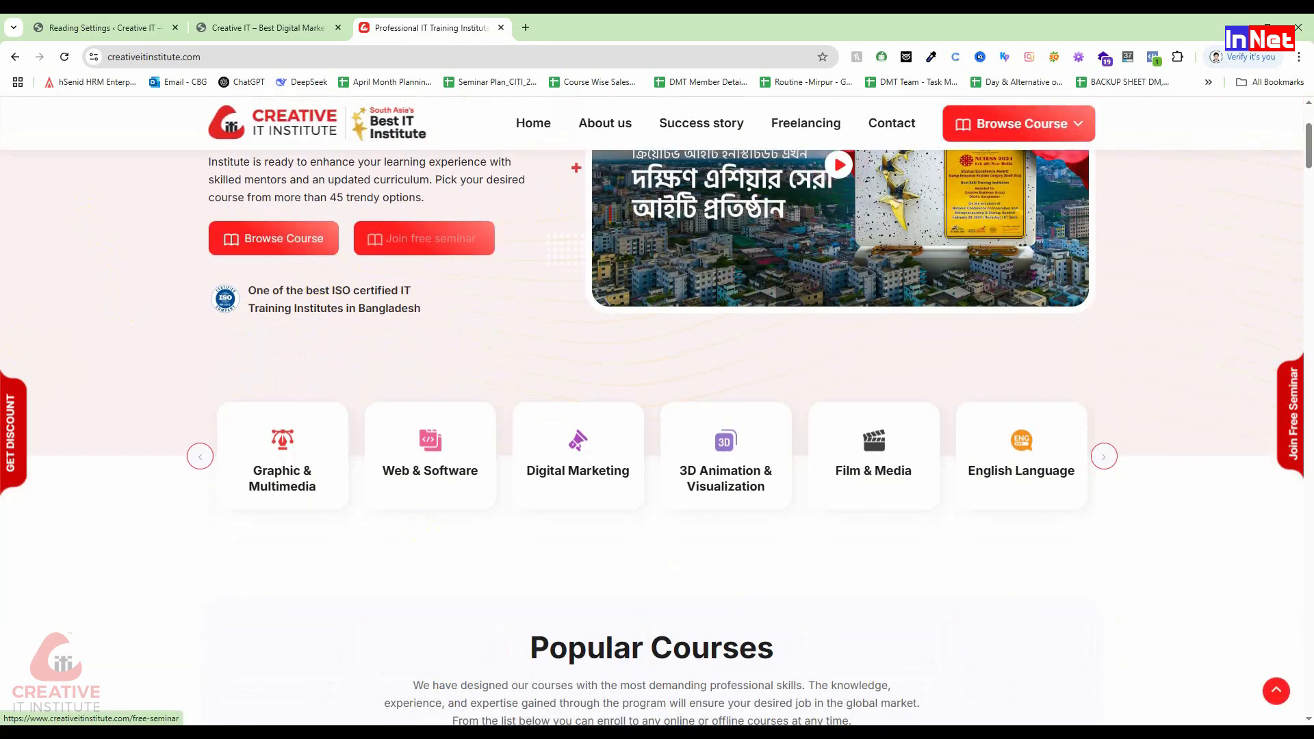
{"action": "left_click", "coordinate": [325, 28]}
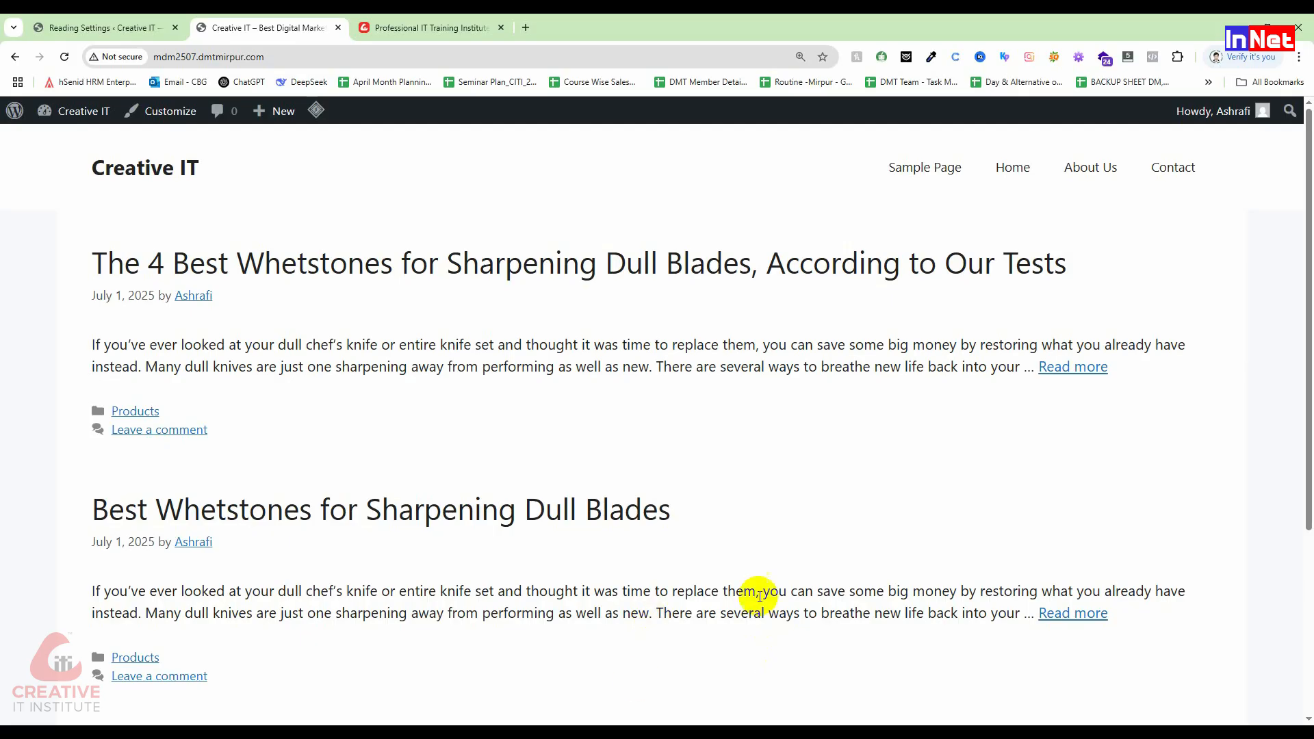
Step: Return to Reading Settings and go to Plugins > Add Plugin
{"action": "left_click", "coordinate": [79, 27]}
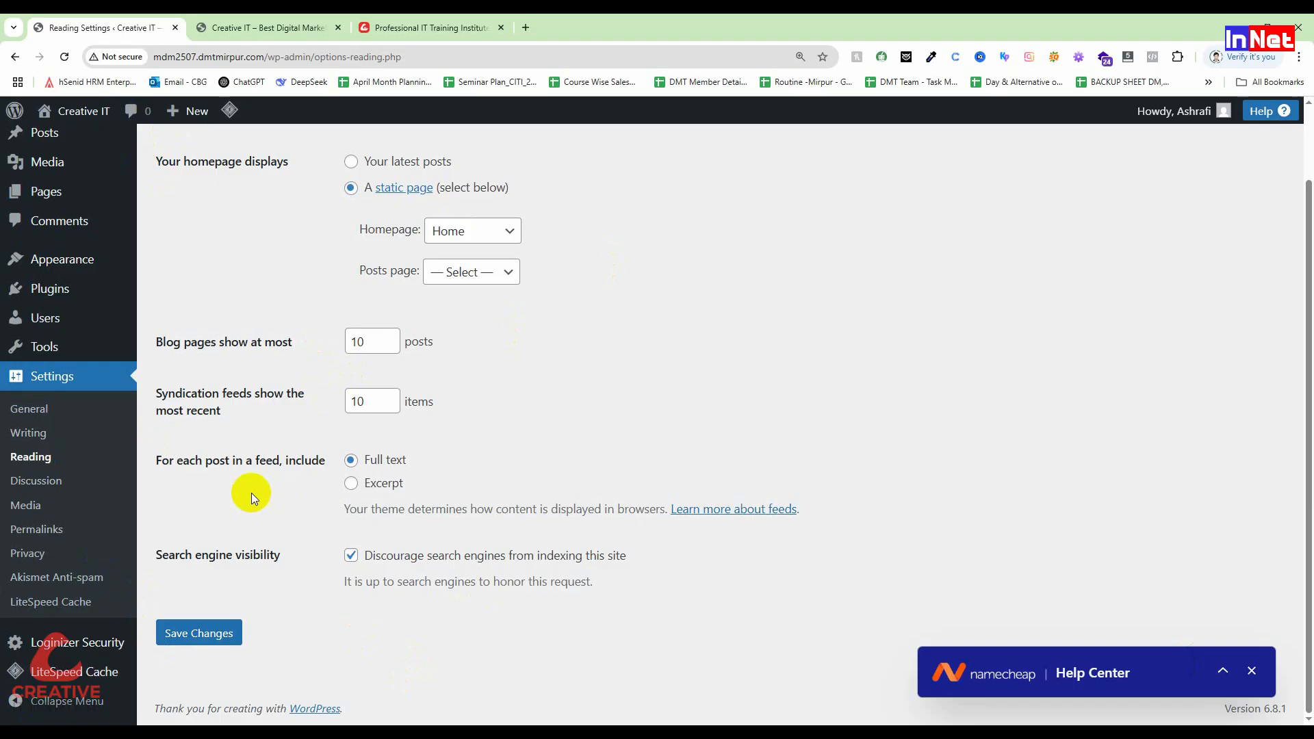
{"action": "left_click", "coordinate": [79, 293]}
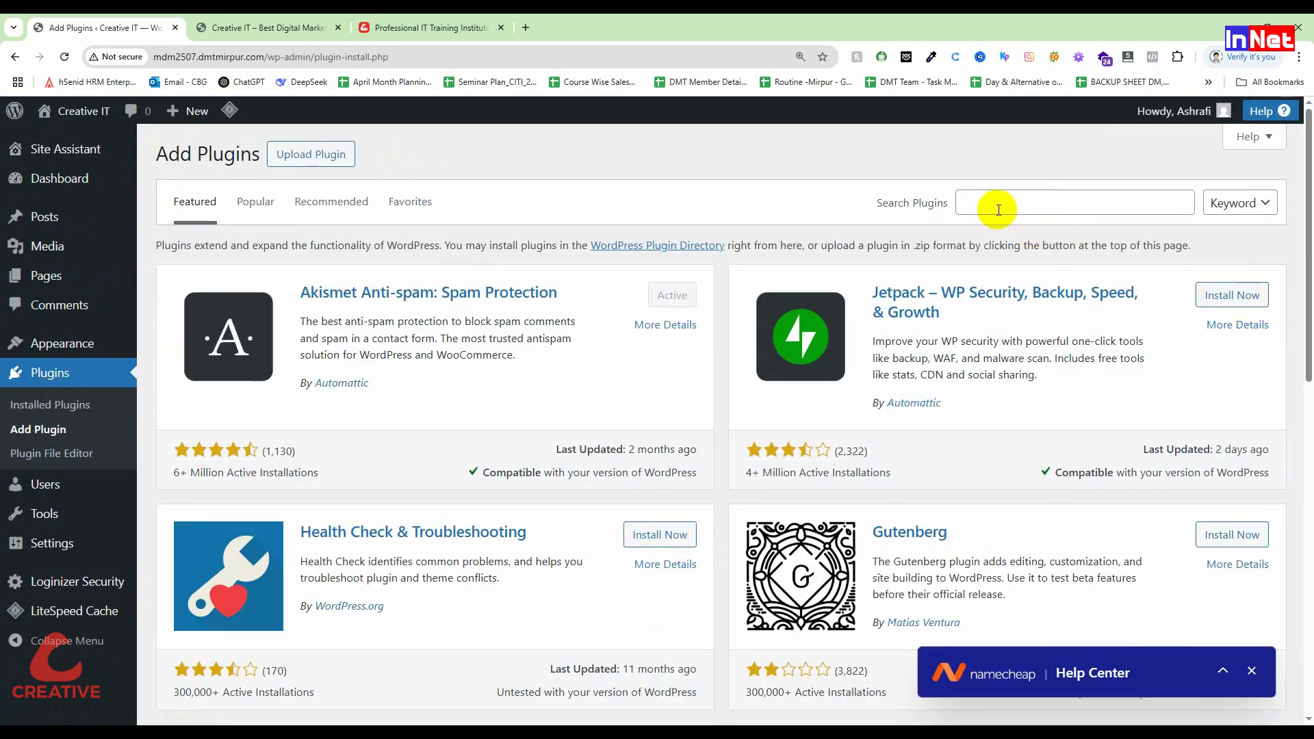
Step: Search plugins for 'elementor' and install Elementor Website Builder
{"action": "left_click", "coordinate": [999, 210]}
{"action": "type", "text": "elementor"}
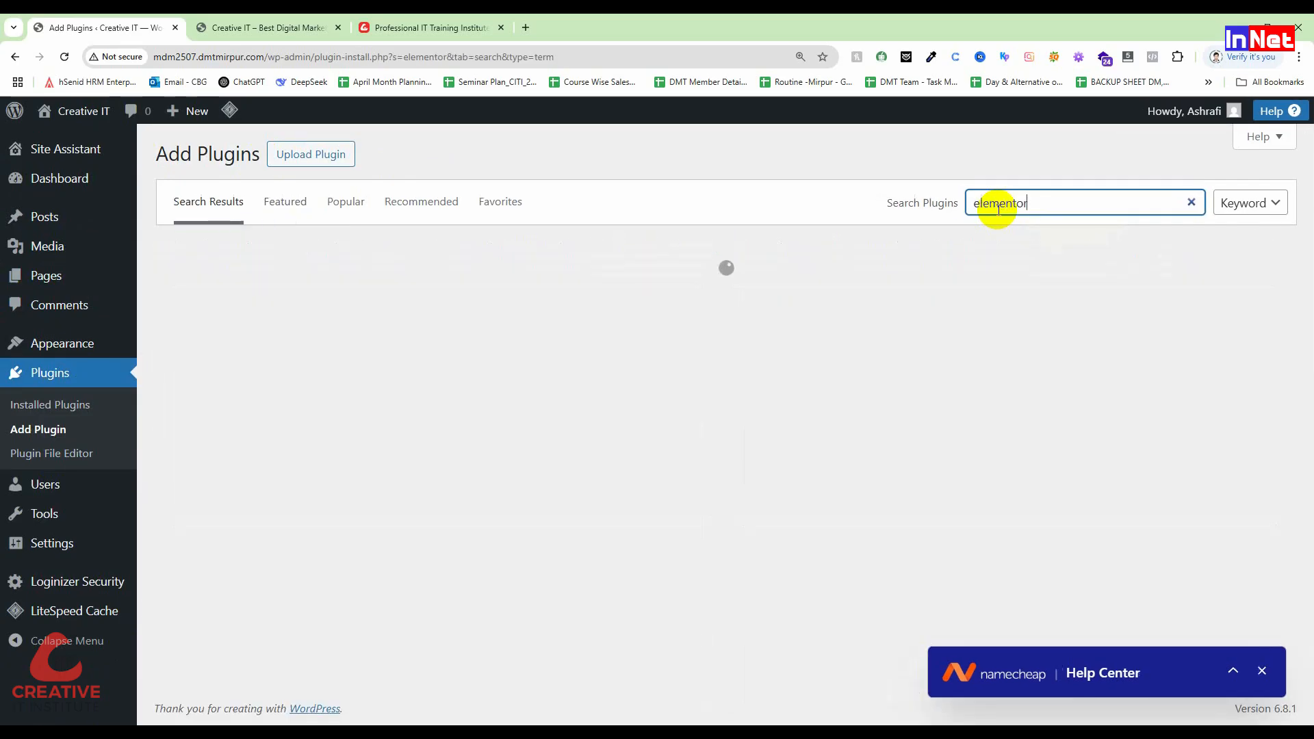
{"action": "left_click", "coordinate": [1262, 671]}
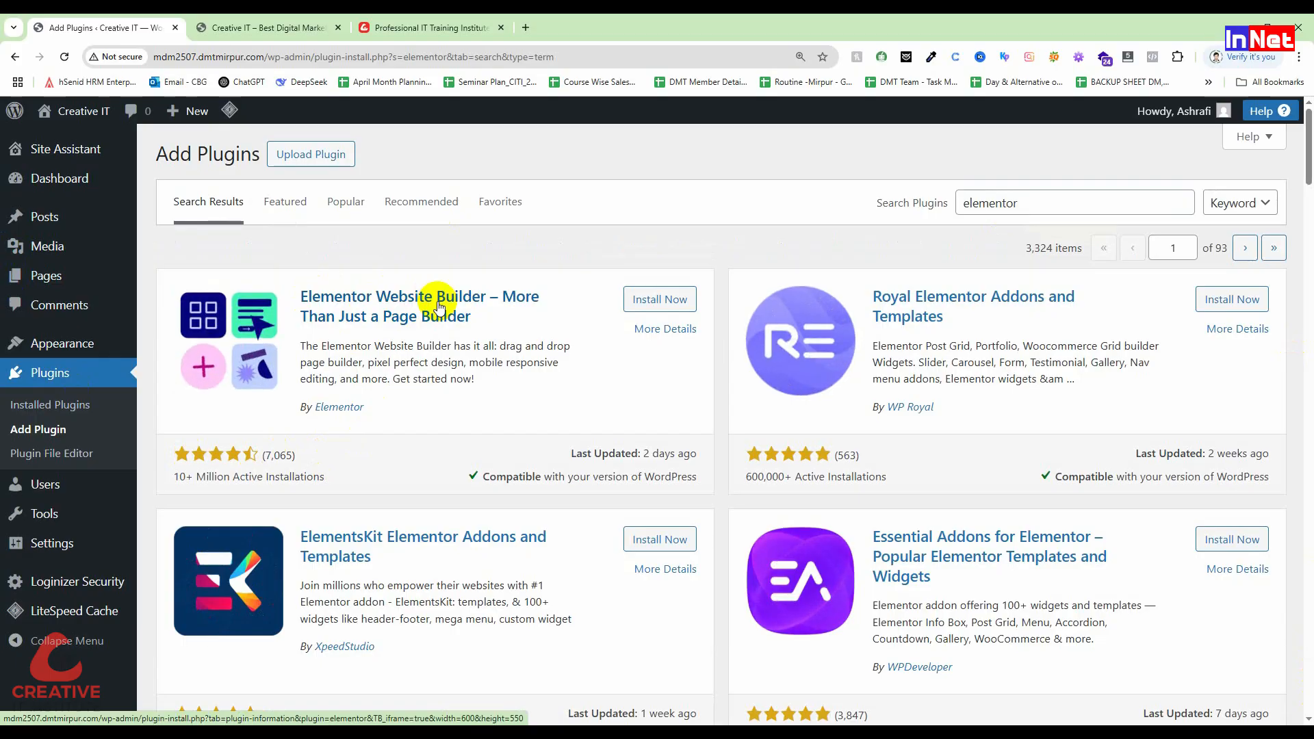
{"action": "left_click", "coordinate": [672, 301]}
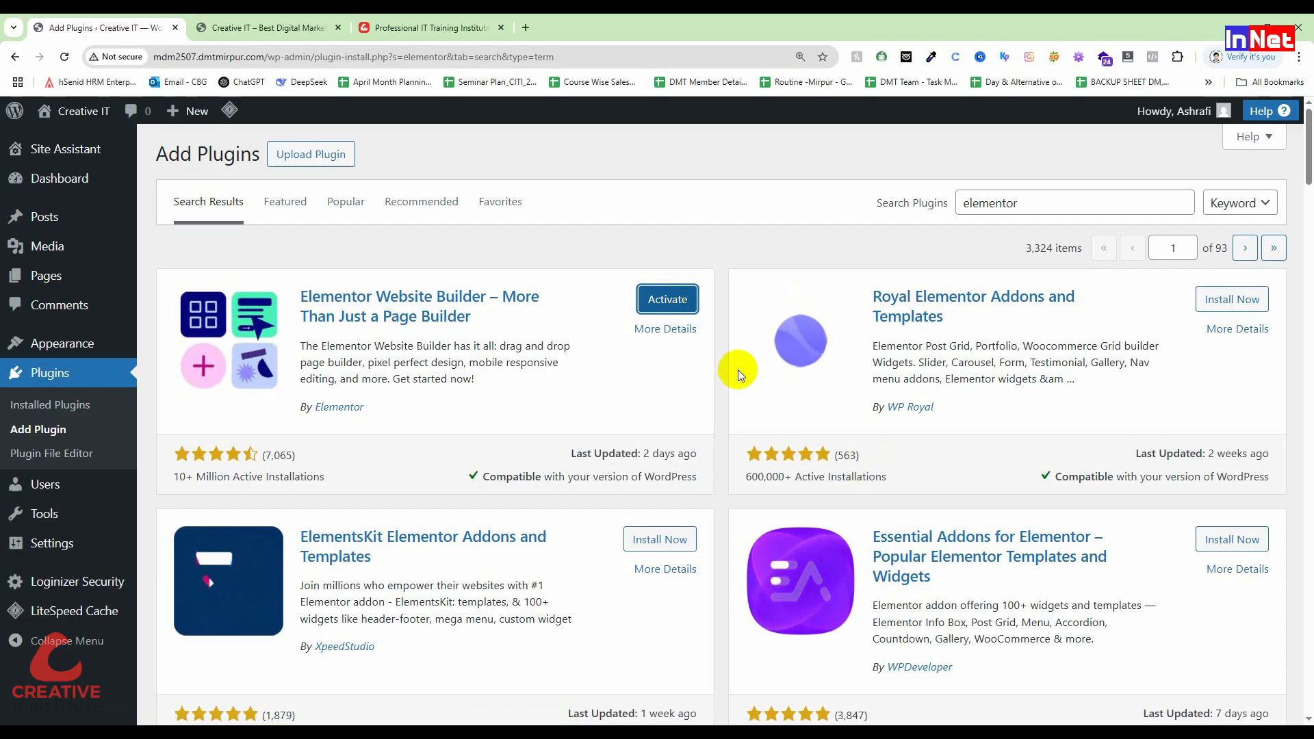
{"action": "scroll", "coordinate": [738, 370], "scroll_direction": "down", "scroll_amount": 1}
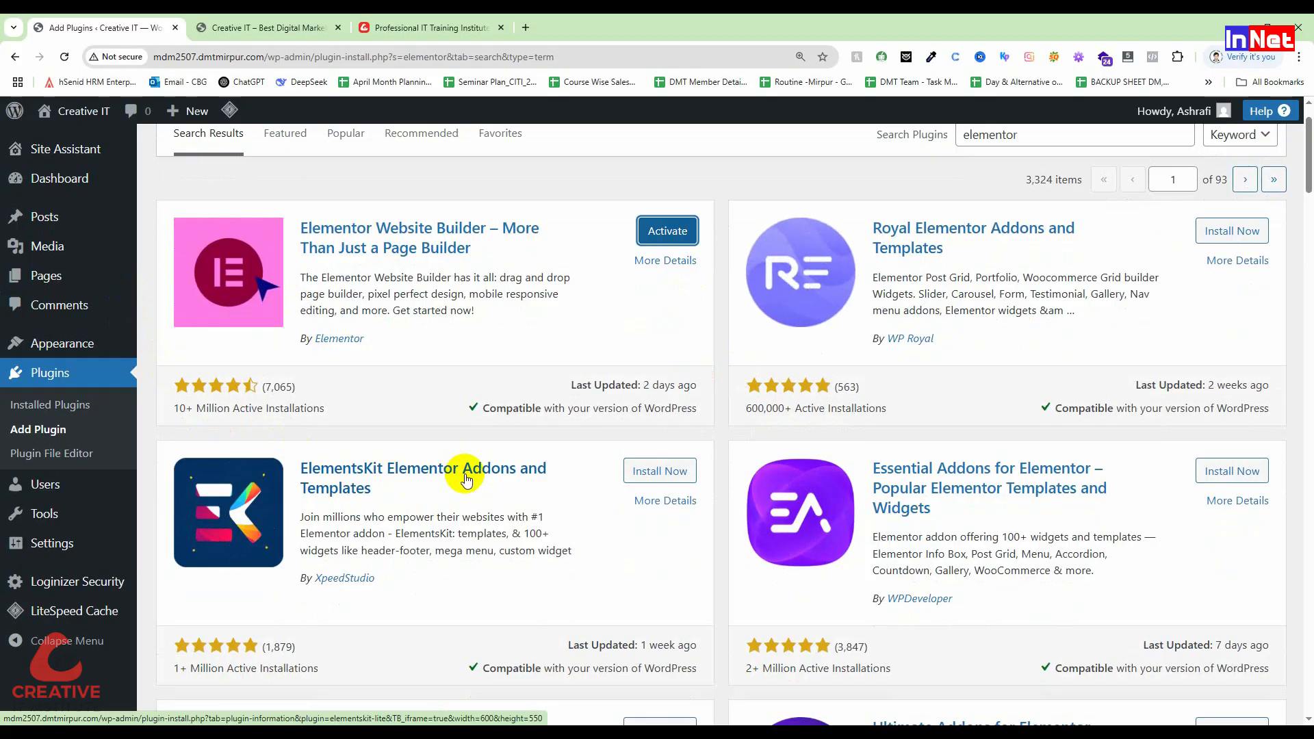
Step: Install the ElementsKit Elementor Addons and Templates plugin
{"action": "left_click", "coordinate": [660, 472]}
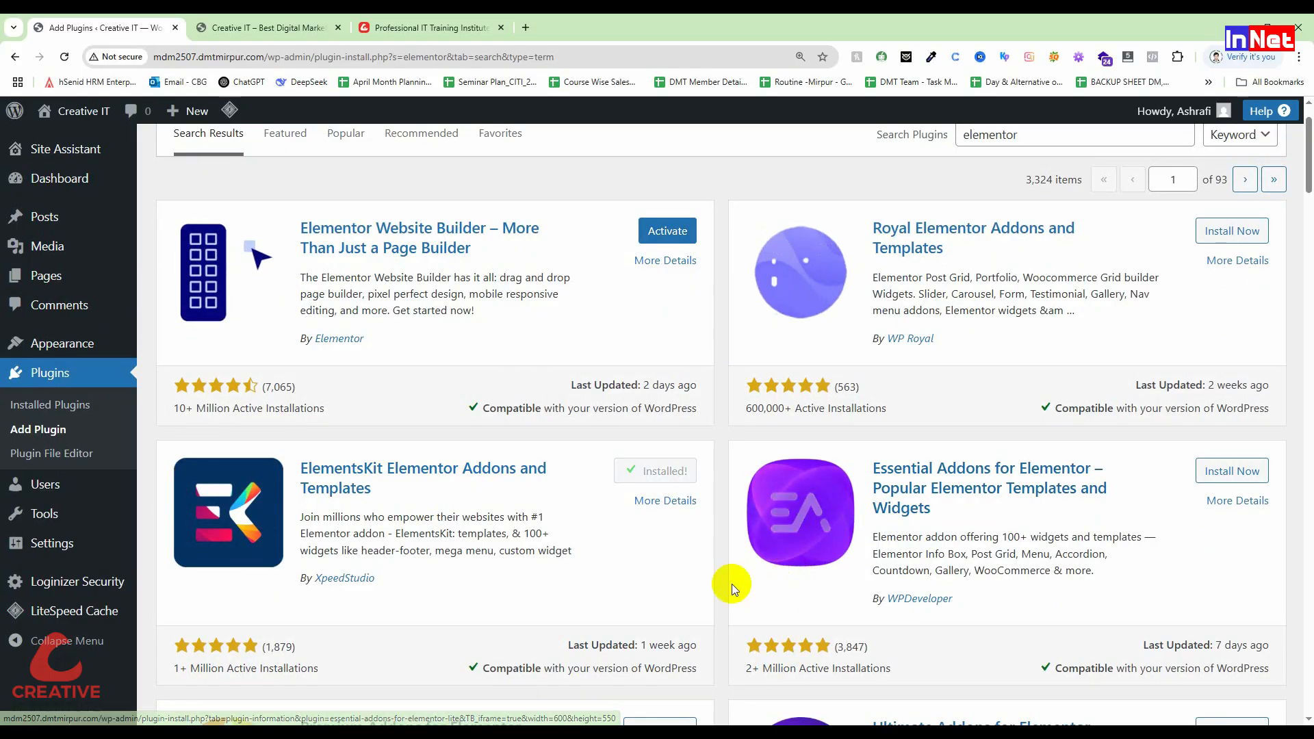
{"action": "scroll", "coordinate": [1068, 459], "scroll_direction": "down", "scroll_amount": 2}
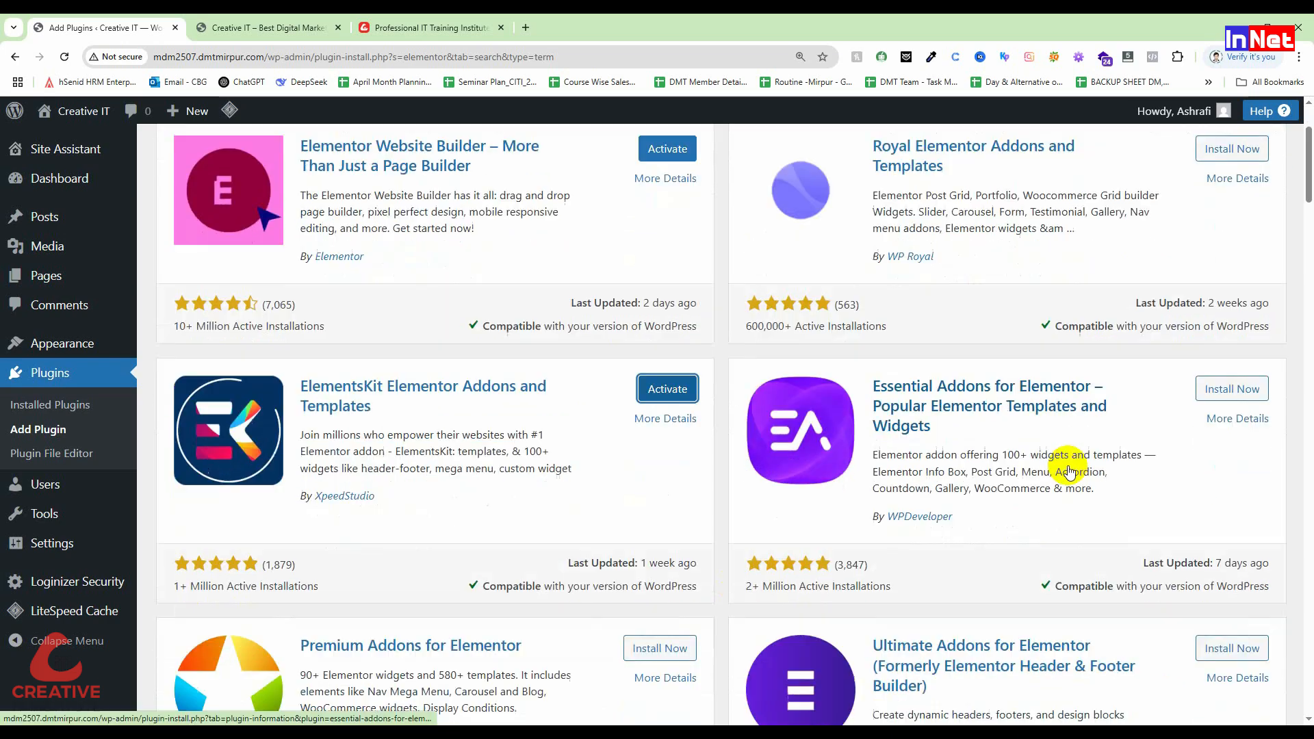
{"action": "scroll", "coordinate": [1065, 507], "scroll_direction": "down", "scroll_amount": 1}
{"action": "scroll", "coordinate": [1062, 543], "scroll_direction": "up", "scroll_amount": 4}
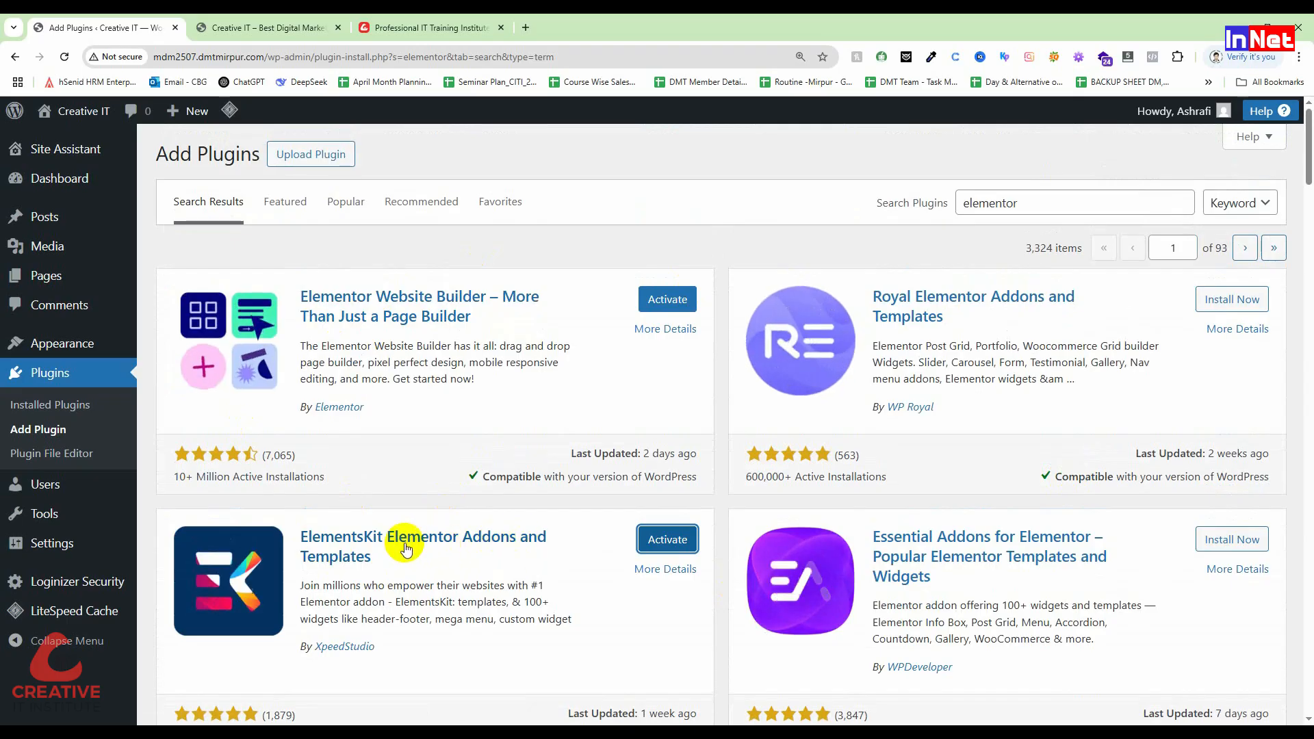
{"action": "scroll", "coordinate": [1072, 569], "scroll_direction": "down", "scroll_amount": 4}
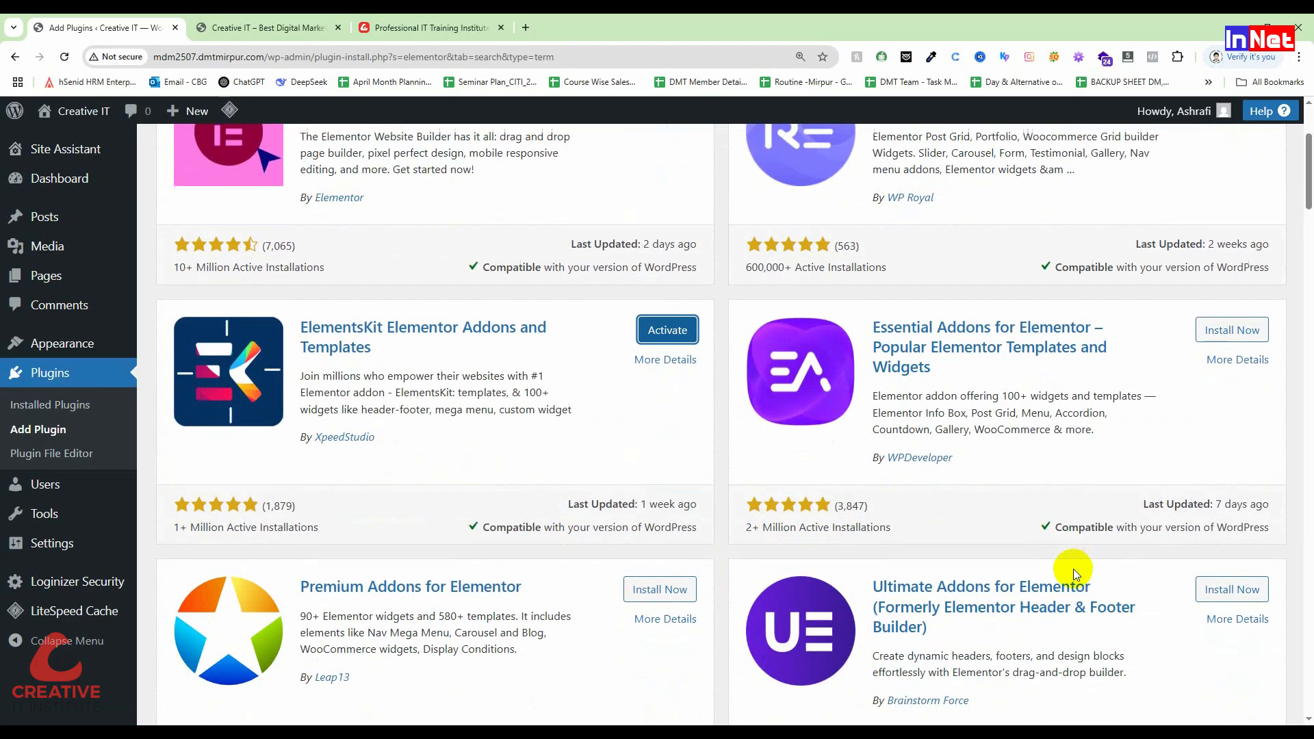
{"action": "scroll", "coordinate": [916, 552], "scroll_direction": "down", "scroll_amount": 1}
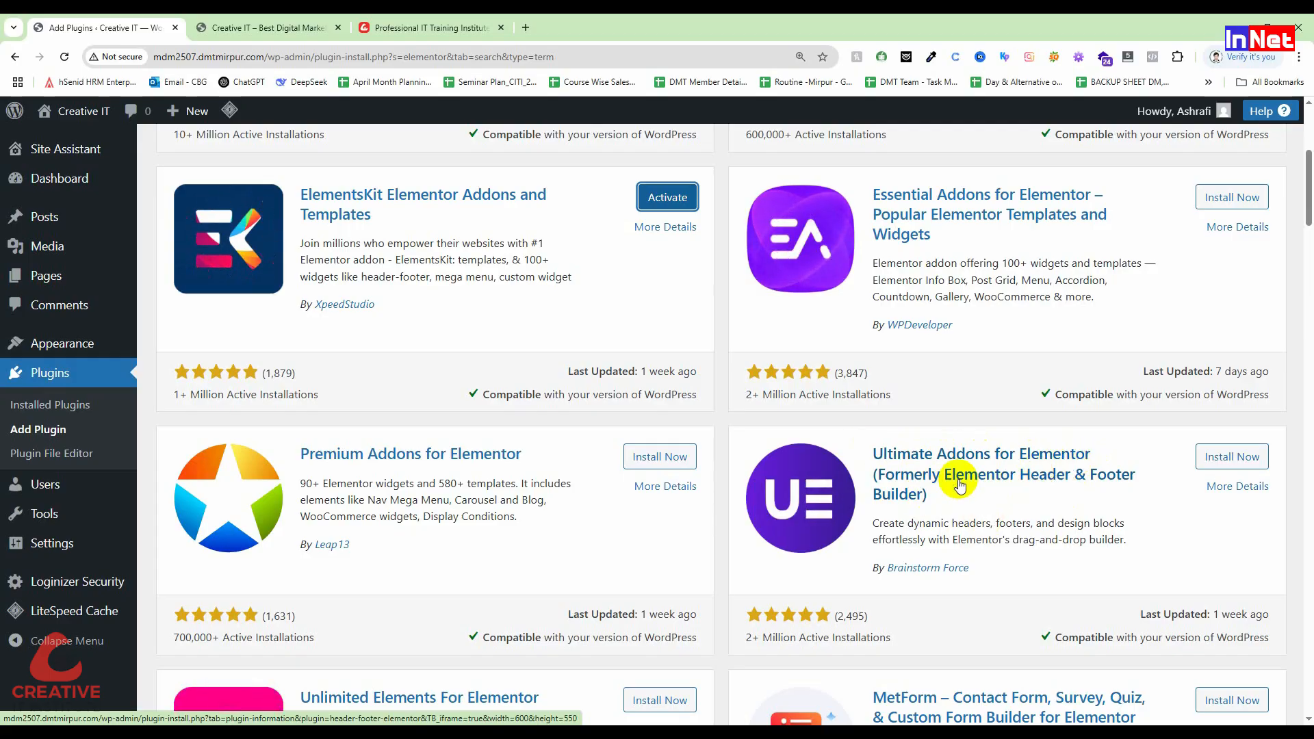
Step: Install the Ultimate Addons for Elementor plugin
{"action": "left_click", "coordinate": [1247, 465]}
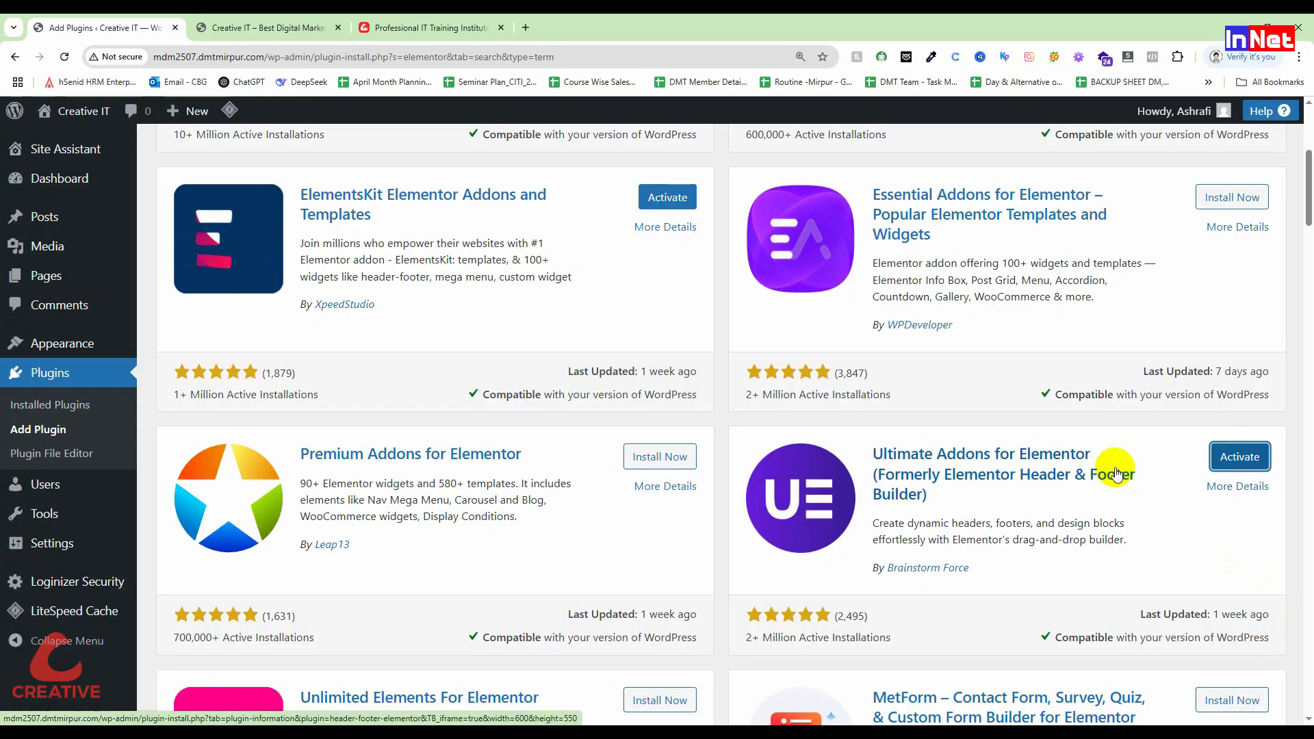
{"action": "scroll", "coordinate": [616, 335], "scroll_direction": "up", "scroll_amount": 2}
{"action": "scroll", "coordinate": [438, 315], "scroll_direction": "up", "scroll_amount": 2}
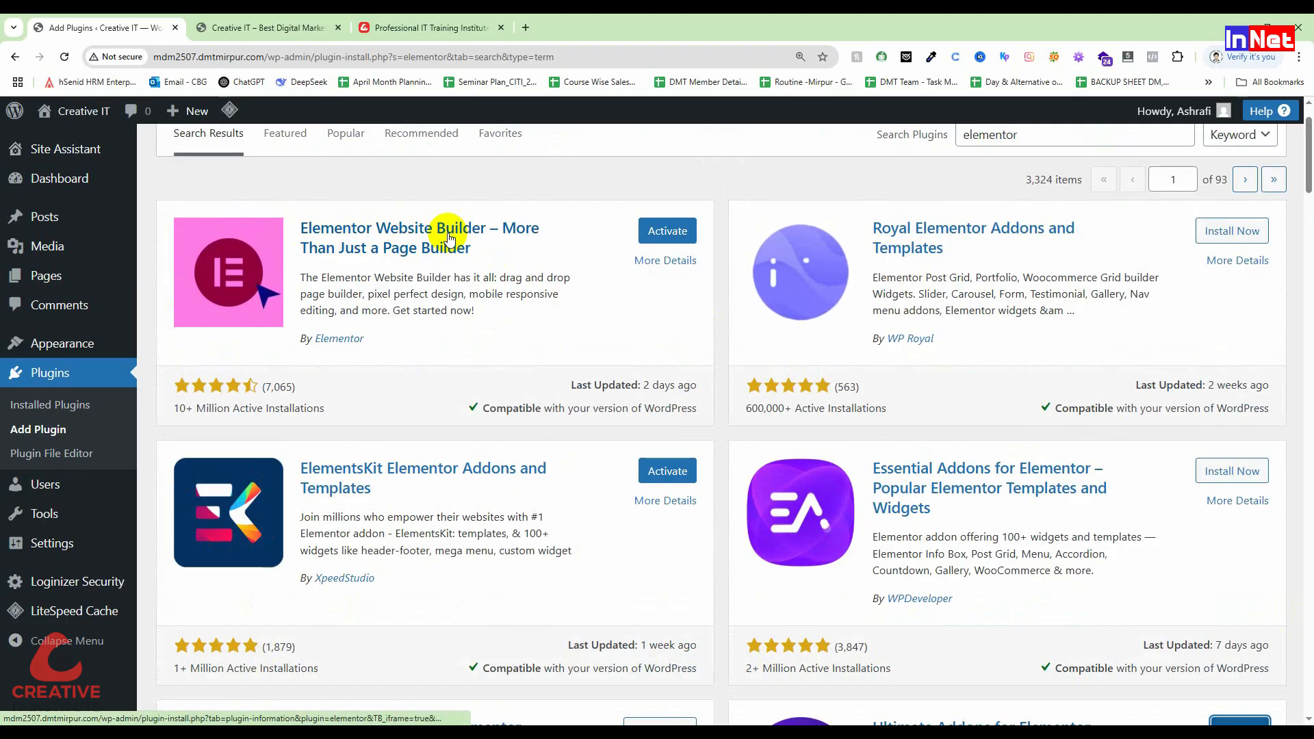
{"action": "scroll", "coordinate": [331, 317], "scroll_direction": "down", "scroll_amount": 1}
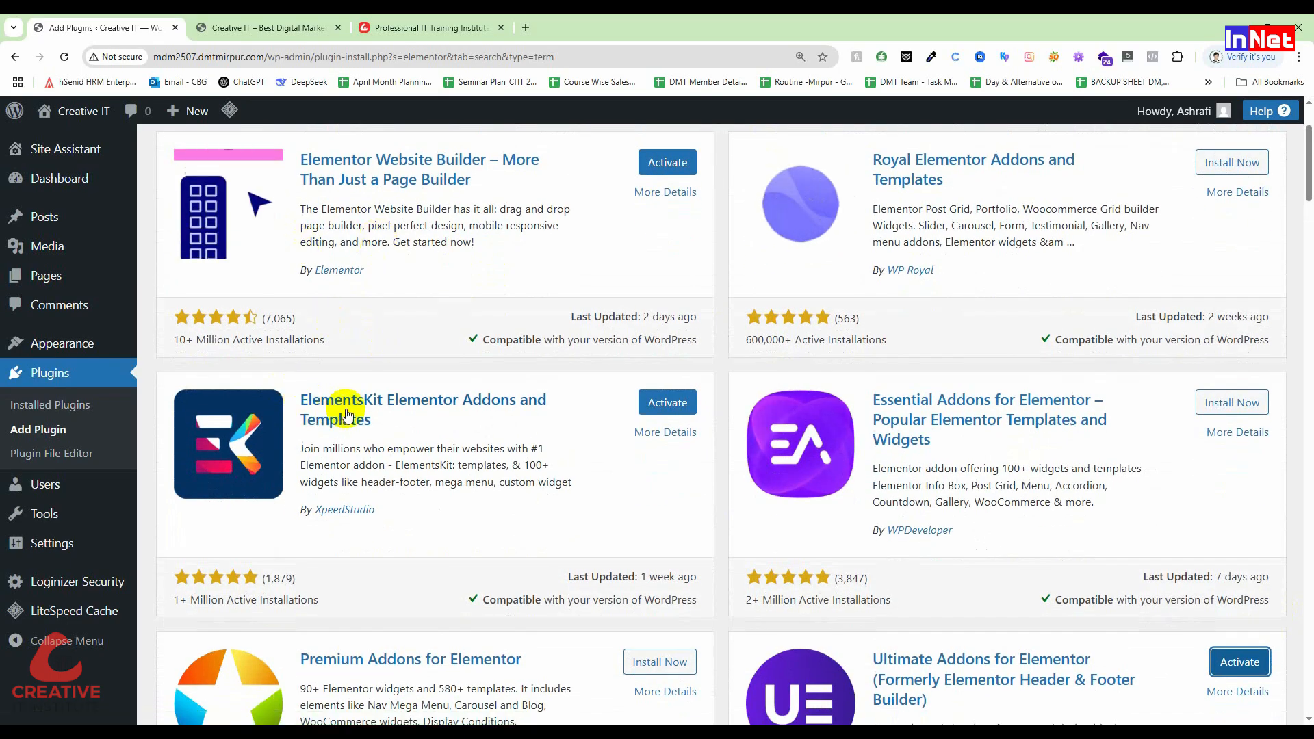
{"action": "scroll", "coordinate": [1163, 541], "scroll_direction": "down", "scroll_amount": 3}
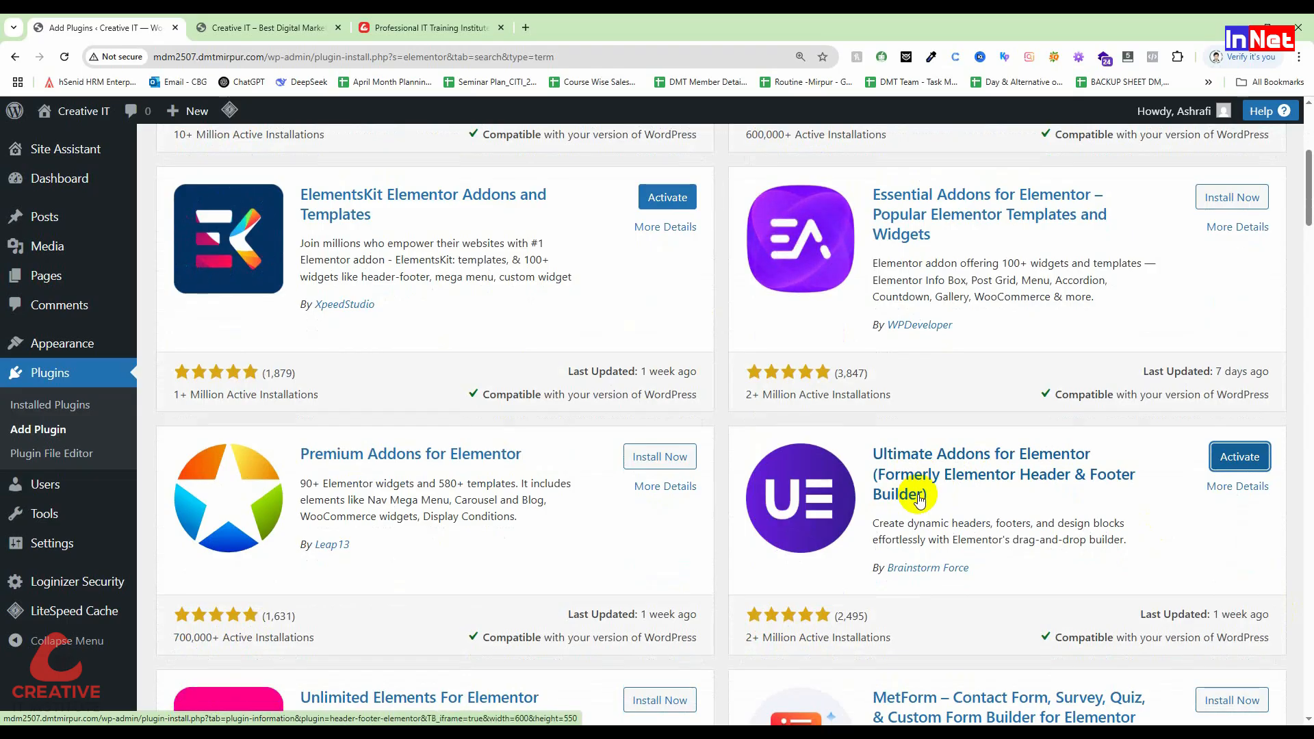
{"action": "scroll", "coordinate": [920, 497], "scroll_direction": "up", "scroll_amount": 4}
{"action": "scroll", "coordinate": [1061, 414], "scroll_direction": "up", "scroll_amount": 1}
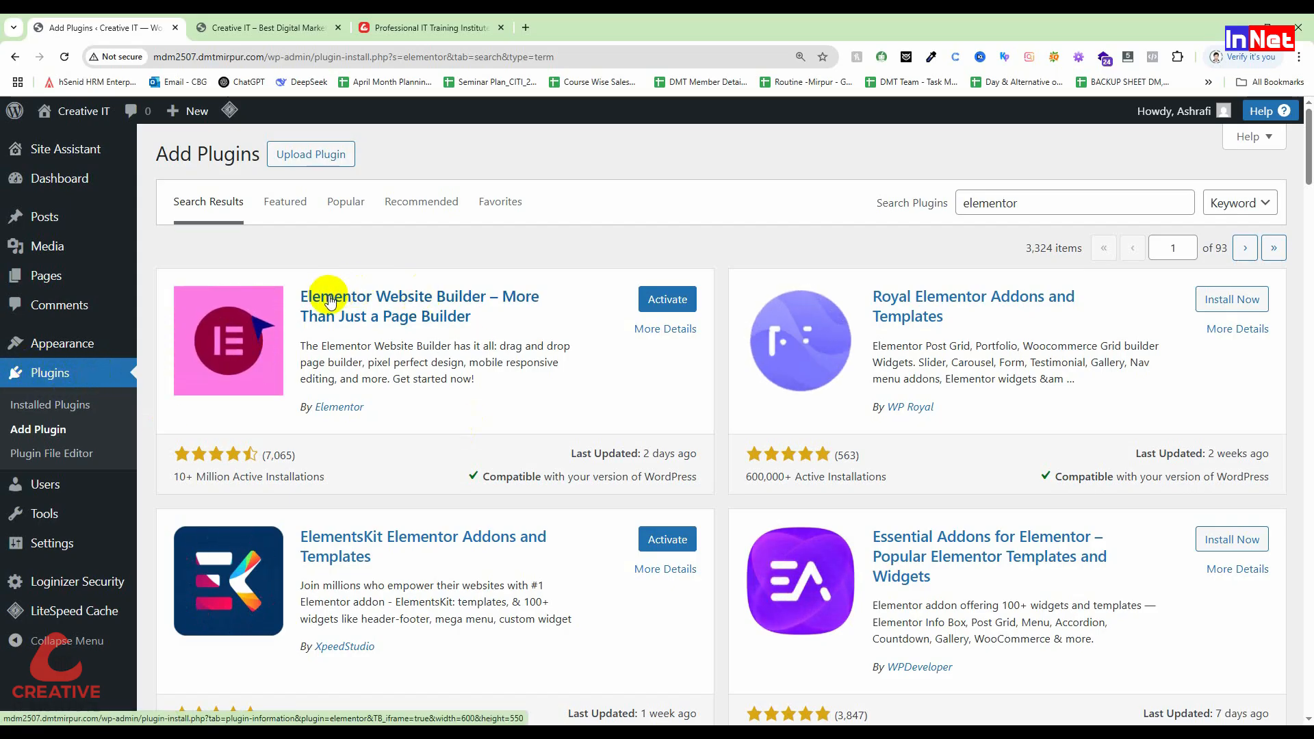
Step: Activate Elementor and skip the account connection and Hello Biz theme steps
{"action": "left_click", "coordinate": [642, 302]}
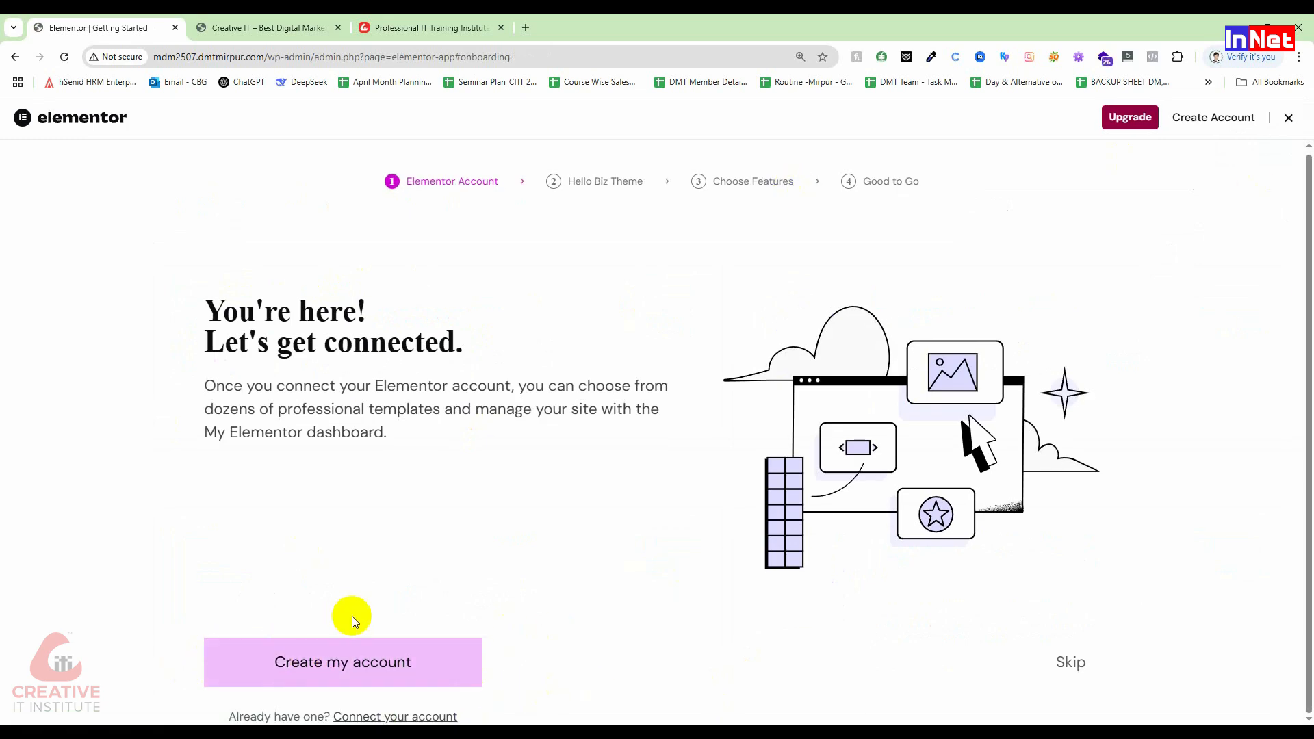
{"action": "left_click", "coordinate": [1075, 665]}
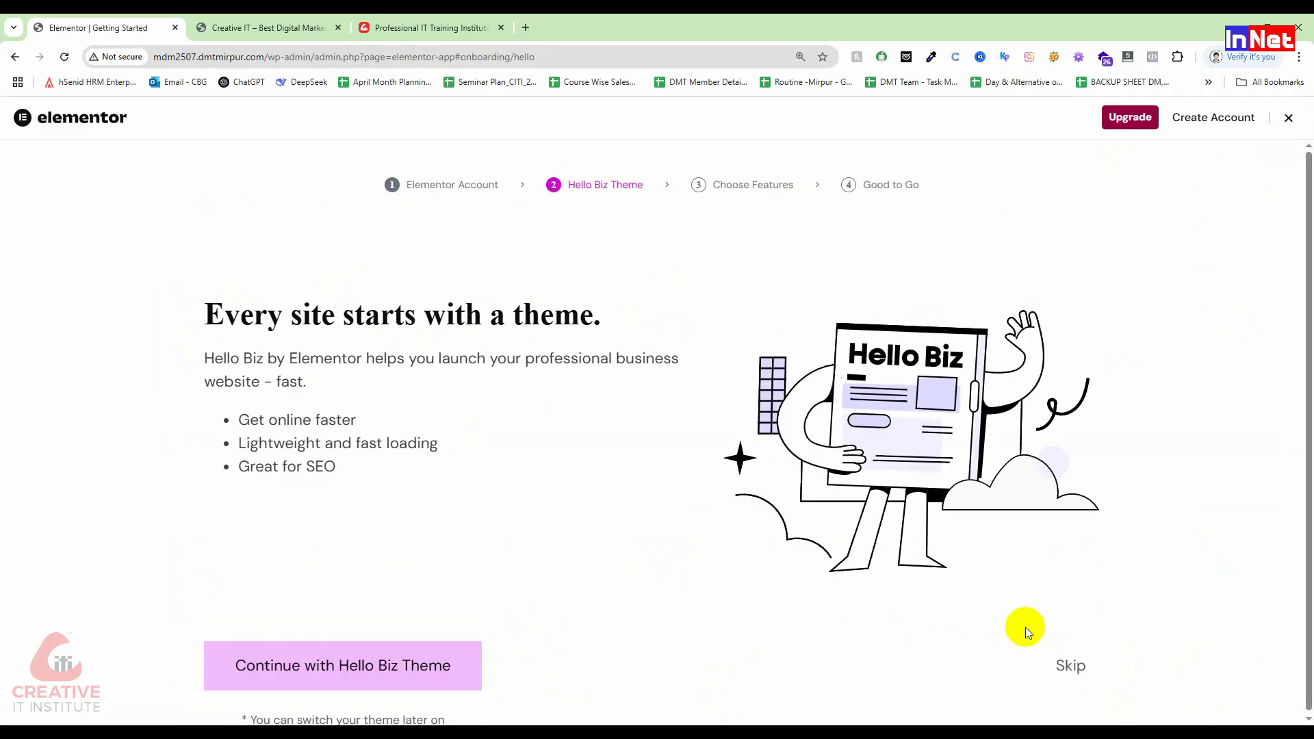
{"action": "left_click", "coordinate": [1083, 660]}
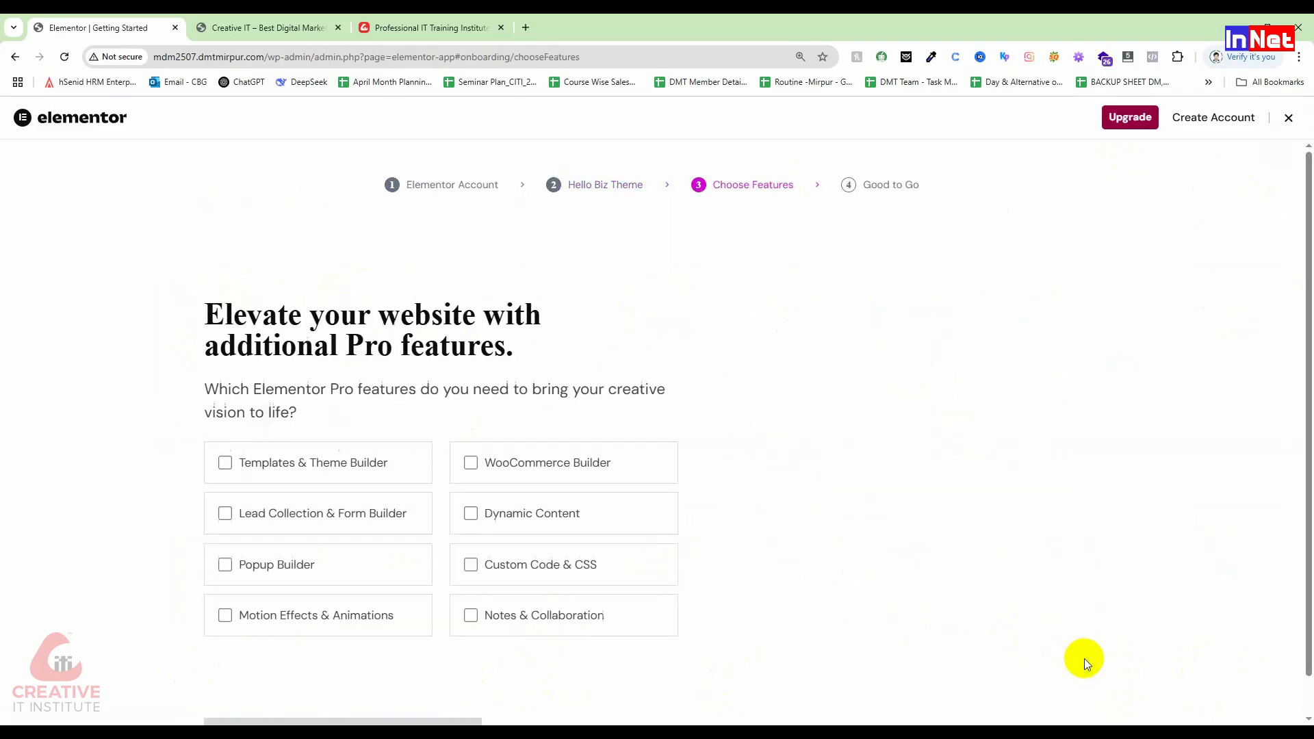
Step: Tick all eight Elementor features, then skip the Pro upgrade and final onboarding steps
{"action": "left_click", "coordinate": [225, 463]}
{"action": "left_click", "coordinate": [225, 514]}
{"action": "left_click", "coordinate": [225, 565]}
{"action": "left_click", "coordinate": [225, 616]}
{"action": "left_click", "coordinate": [471, 615]}
{"action": "left_click", "coordinate": [479, 564]}
{"action": "left_click", "coordinate": [479, 512]}
{"action": "left_click", "coordinate": [473, 463]}
{"action": "scroll", "coordinate": [959, 650], "scroll_direction": "down", "scroll_amount": 1}
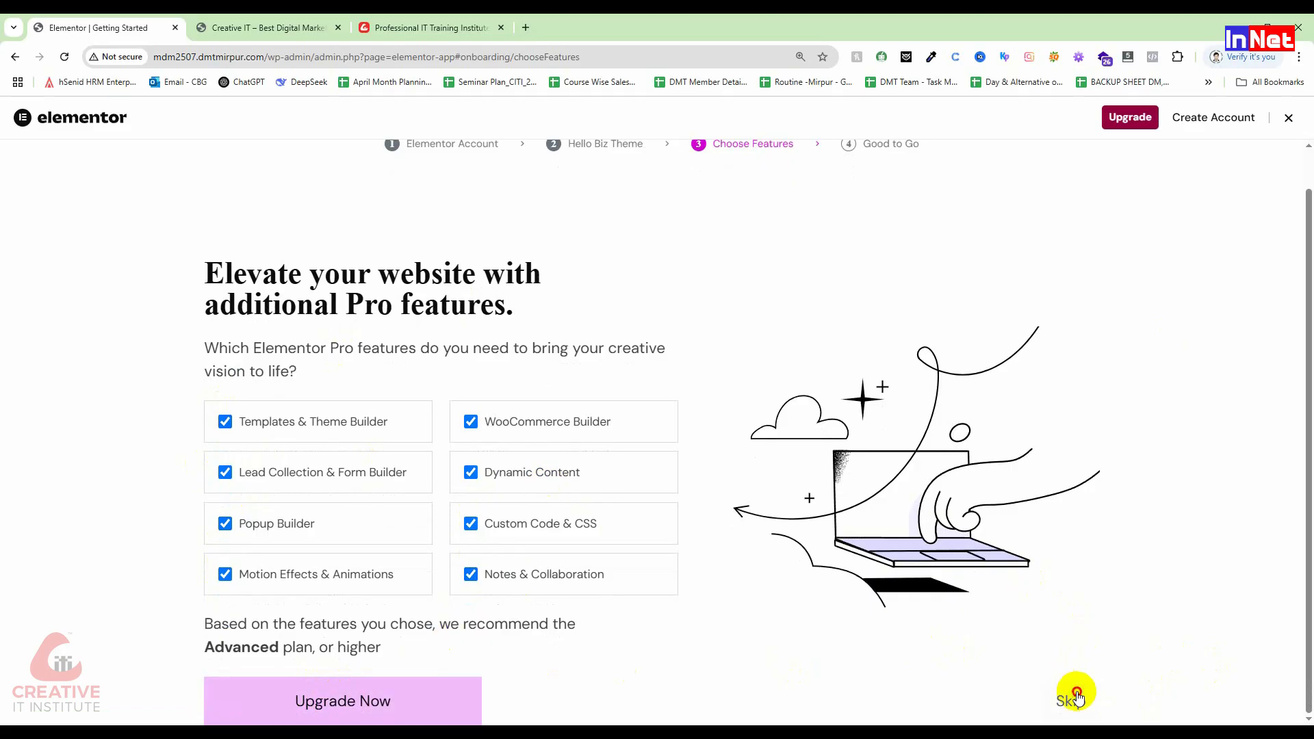
{"action": "left_click", "coordinate": [1074, 696]}
{"action": "scroll", "coordinate": [860, 499], "scroll_direction": "down", "scroll_amount": 2}
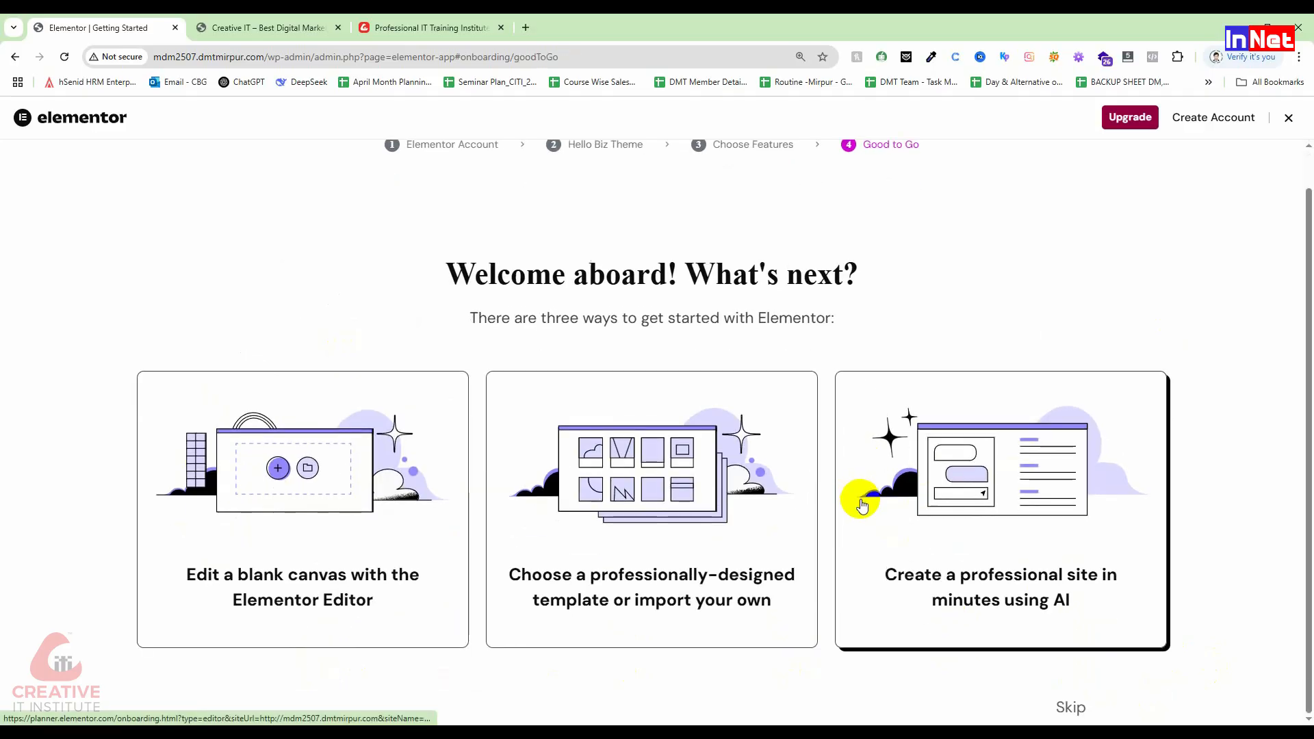
{"action": "left_click", "coordinate": [1075, 706]}
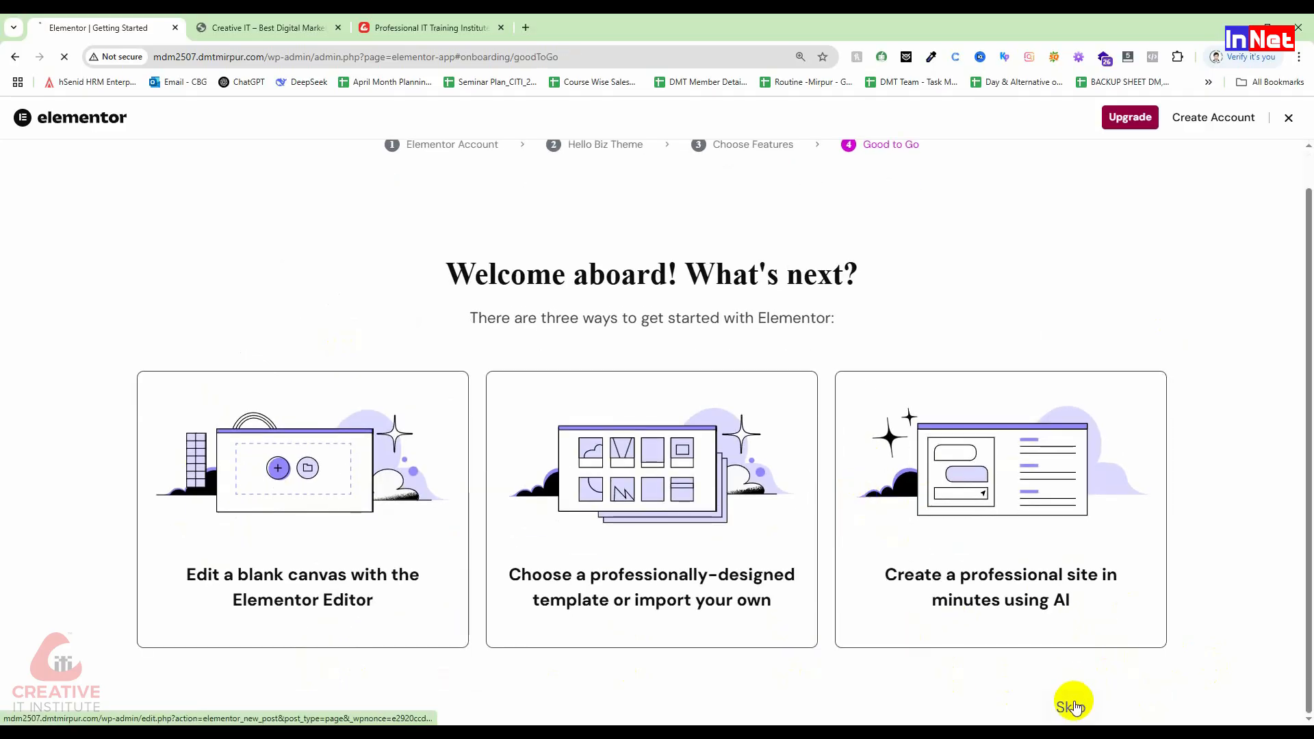
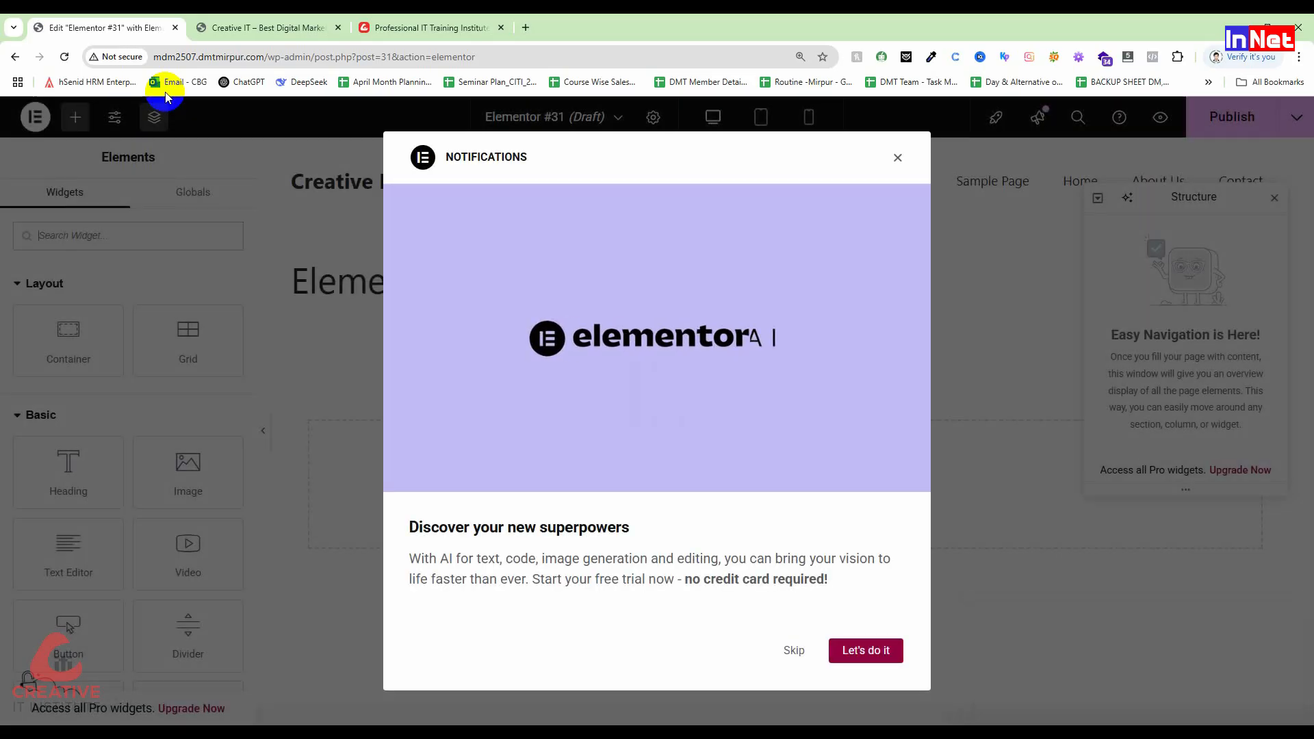
Step: Dismiss the AI notifications pop-up and shorten the address to /wp-admin to reach the dashboard
{"action": "left_click", "coordinate": [792, 650]}
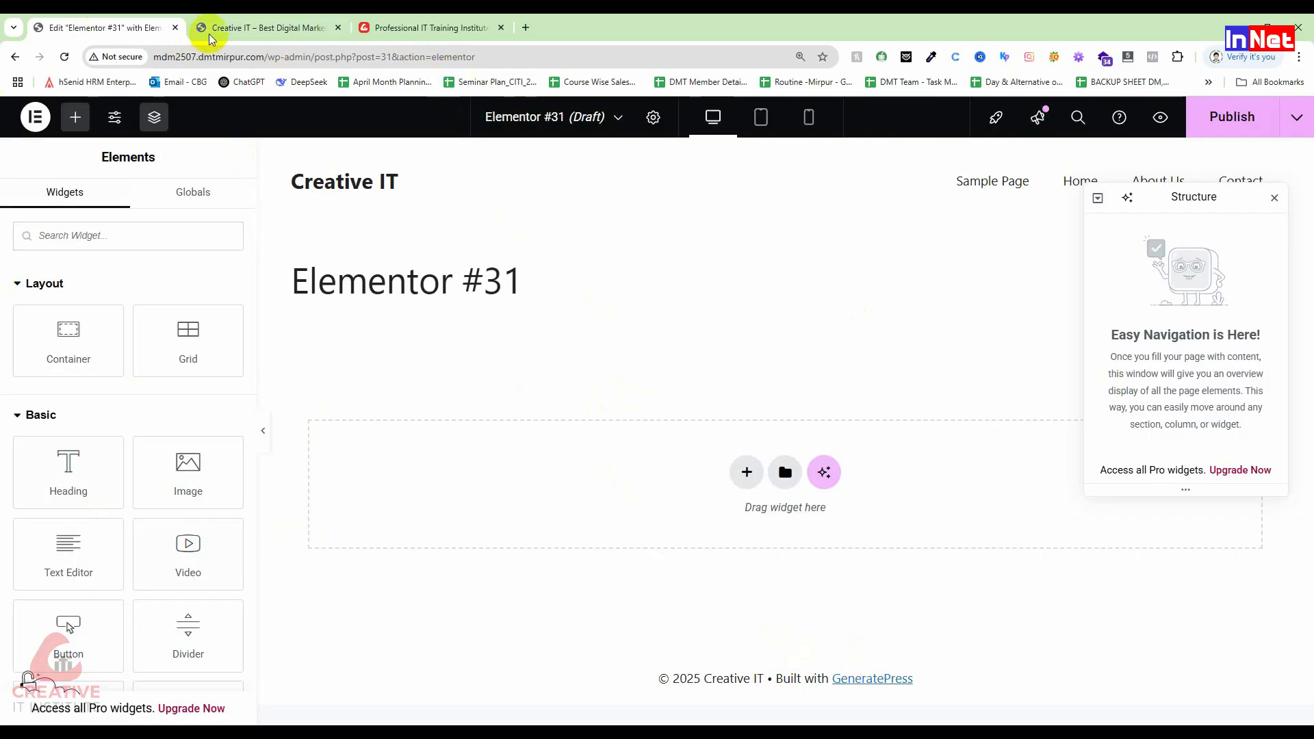
{"action": "left_click", "coordinate": [378, 55]}
{"action": "left_click_drag", "start_coordinate": [378, 55], "coordinate": [791, 52]}
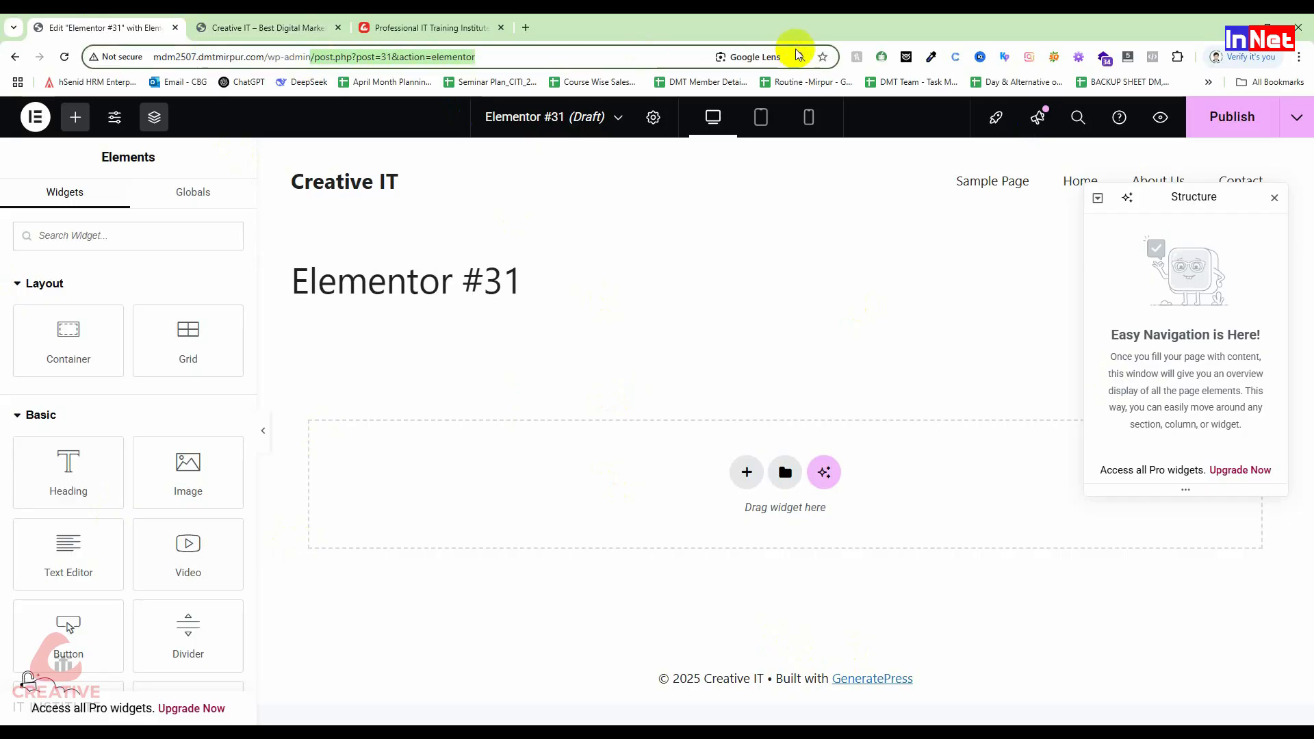
{"action": "key", "text": "BackSpace"}
{"action": "key", "text": "Return"}
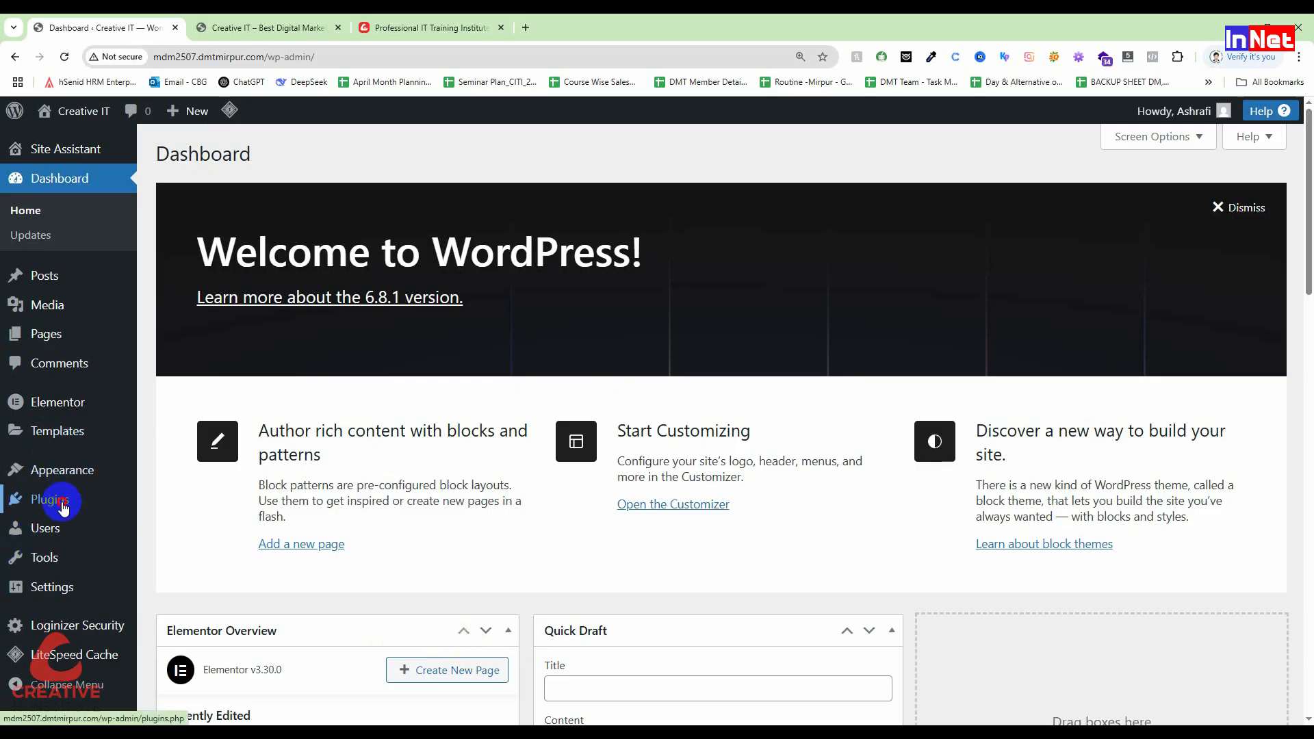
Step: In Installed Plugins, activate ElementsKit Lite and then Ultimate Addons for Elementor Lite
{"action": "left_click", "coordinate": [56, 500]}
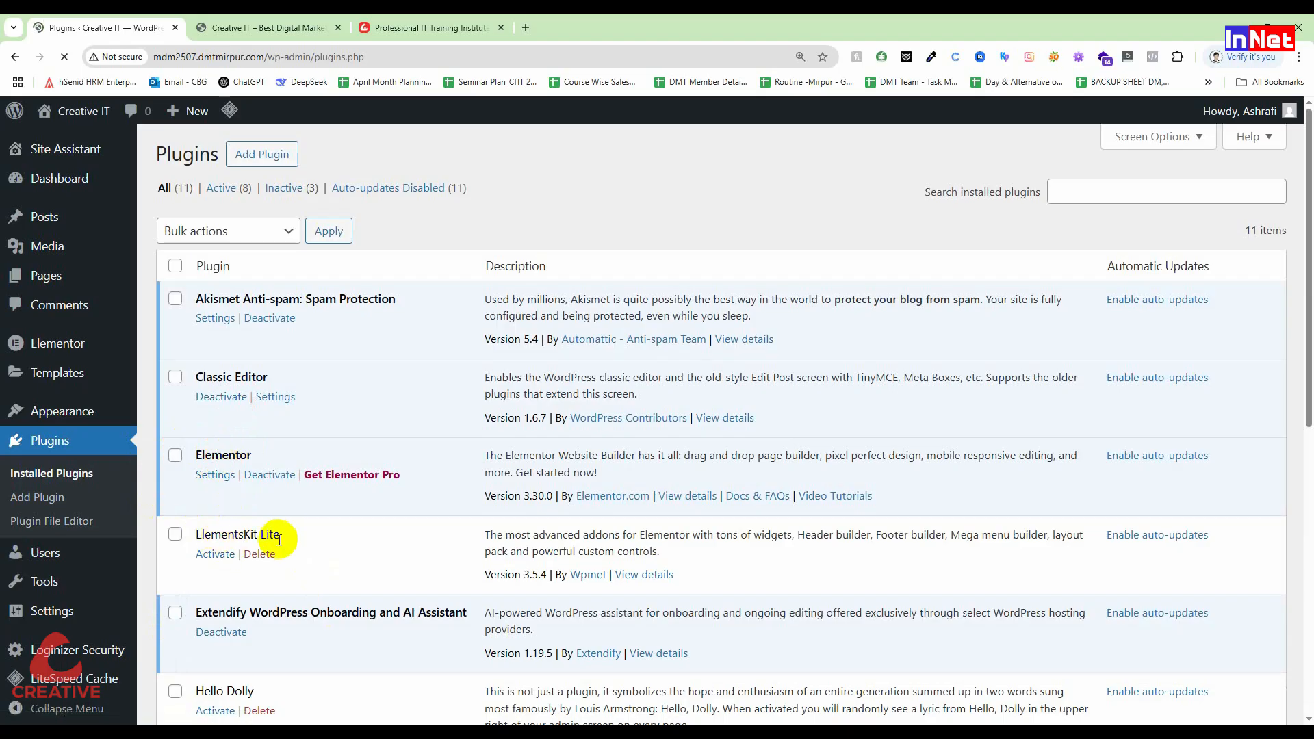
{"action": "left_click", "coordinate": [226, 558]}
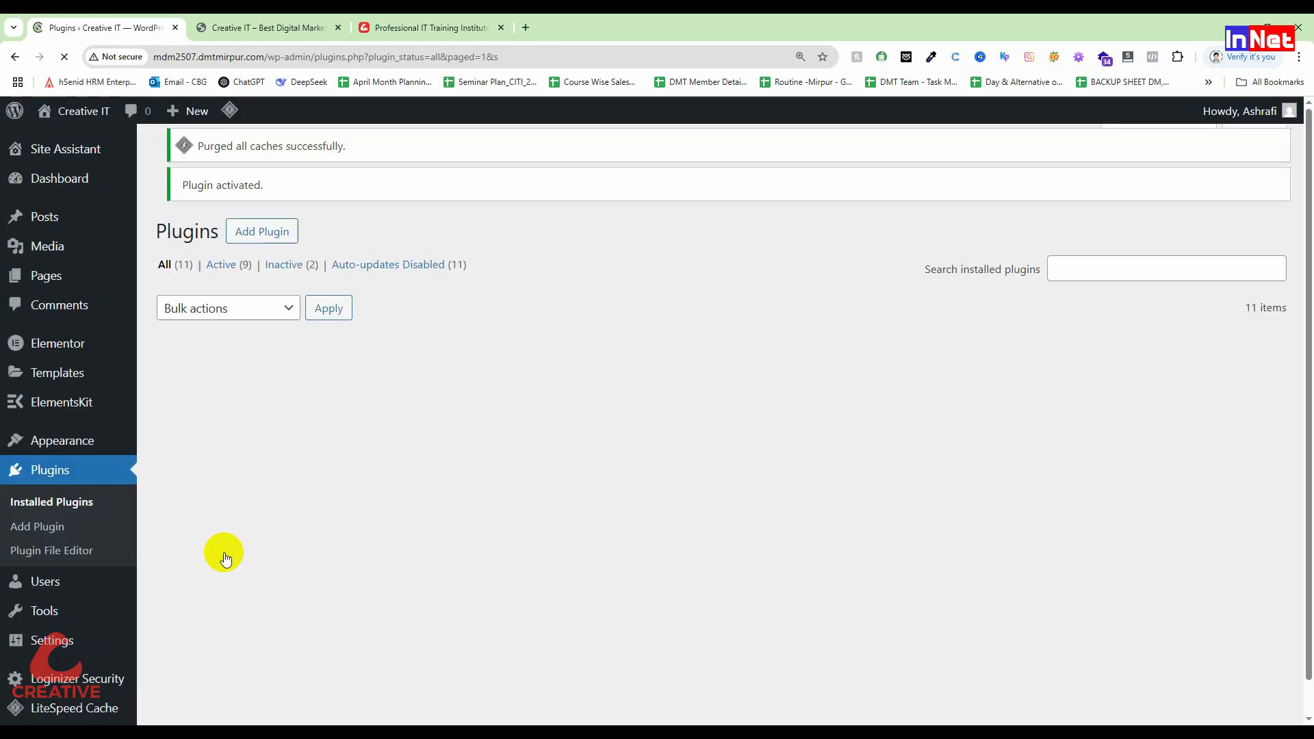
{"action": "scroll", "coordinate": [225, 558], "scroll_direction": "down", "scroll_amount": 2}
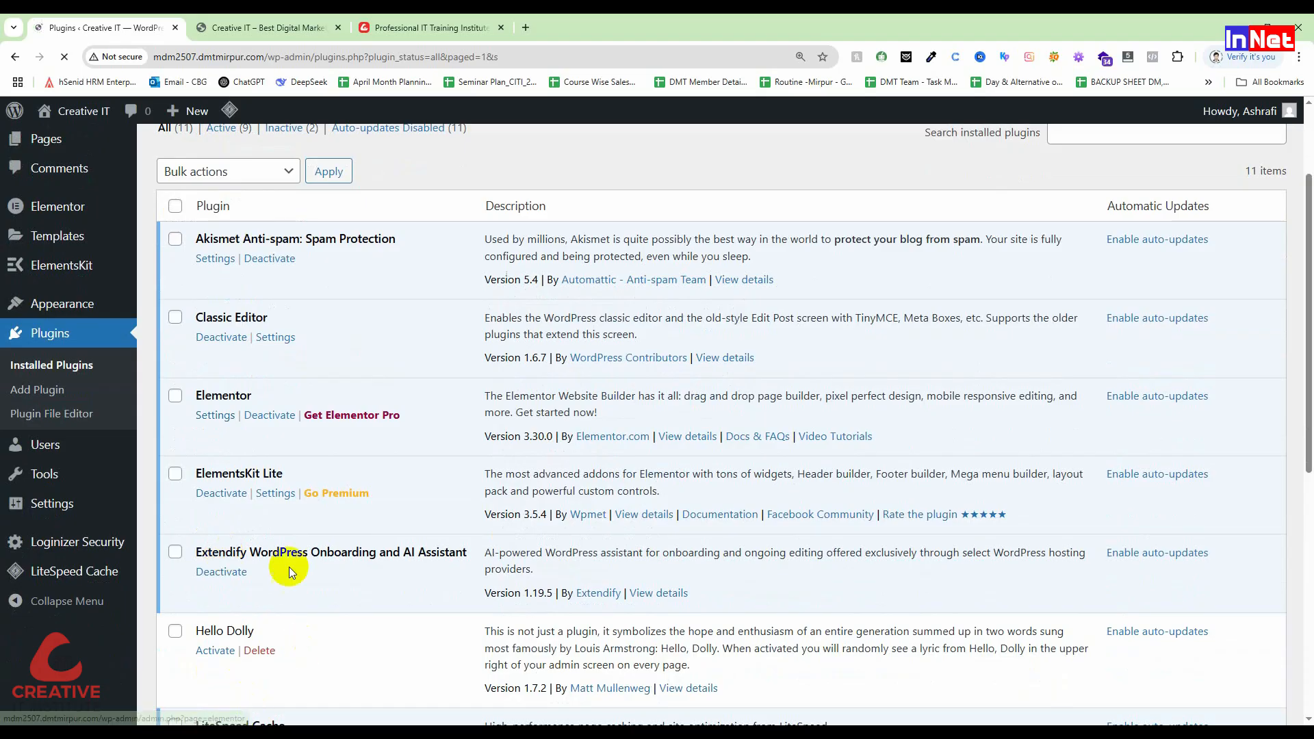
{"action": "scroll", "coordinate": [281, 564], "scroll_direction": "down", "scroll_amount": 5}
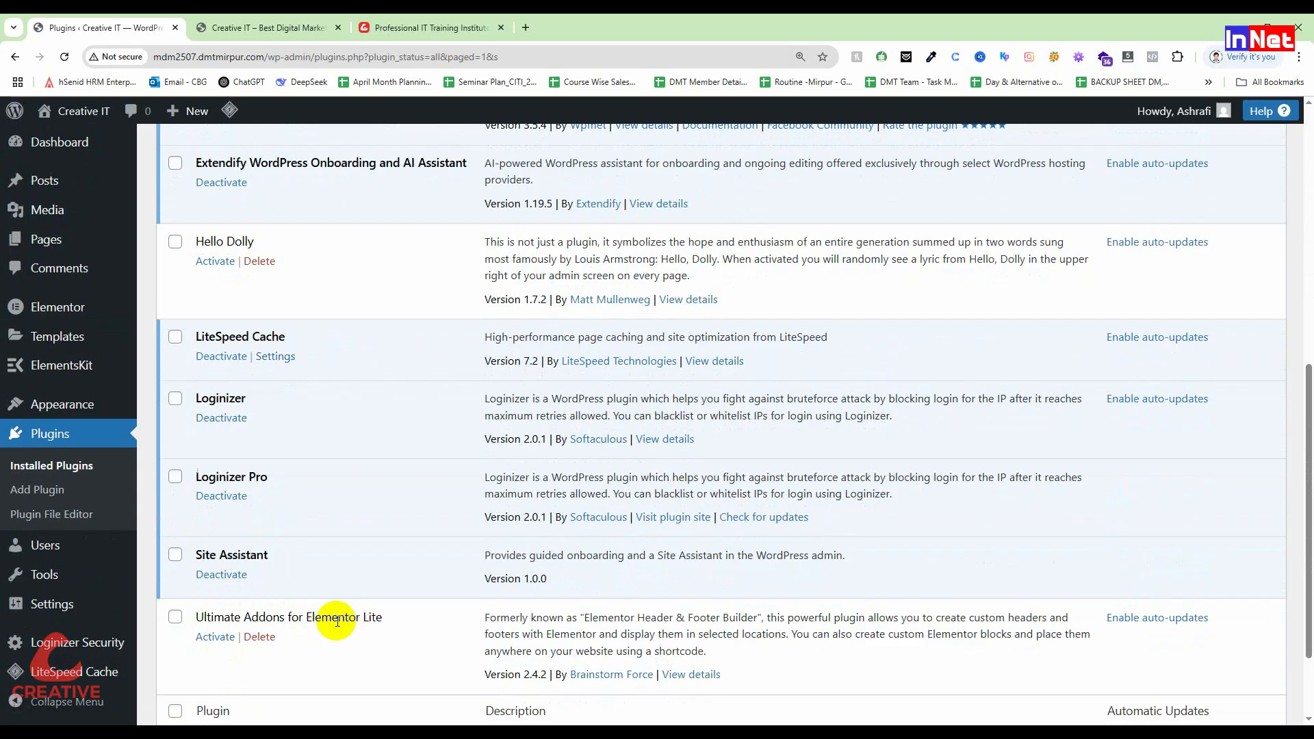
{"action": "left_click", "coordinate": [215, 637]}
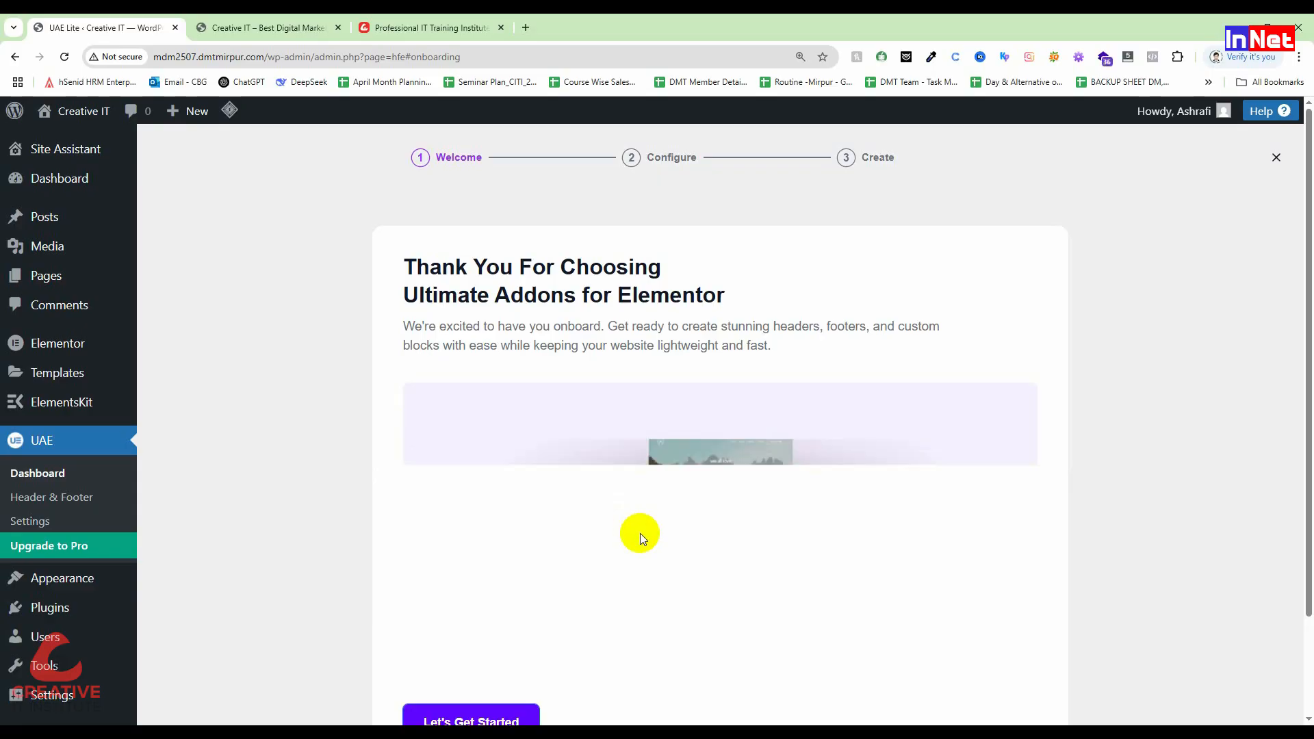
Step: Start the UAE onboarding, keep the default widgets, and go to the UAE dashboard
{"action": "scroll", "coordinate": [639, 533], "scroll_direction": "down", "scroll_amount": 2}
{"action": "left_click", "coordinate": [467, 603]}
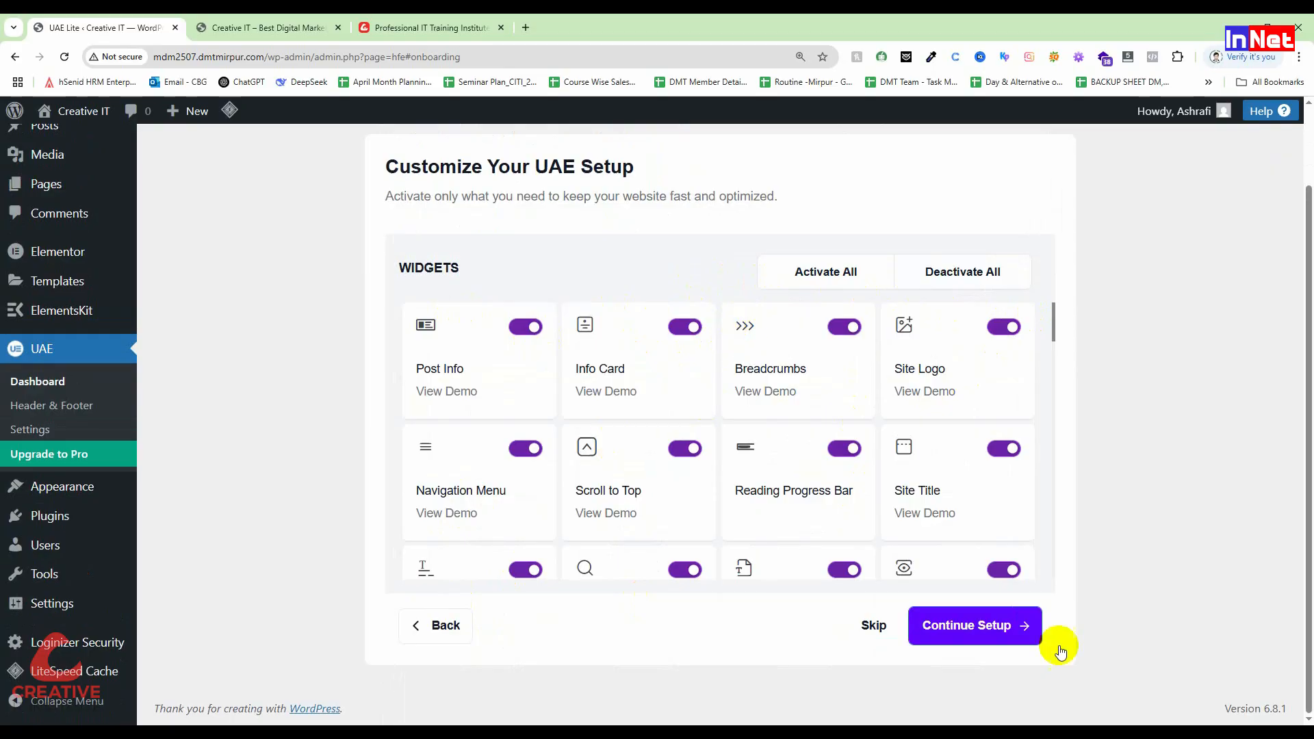
{"action": "left_click", "coordinate": [972, 645]}
{"action": "scroll", "coordinate": [754, 555], "scroll_direction": "down", "scroll_amount": 3}
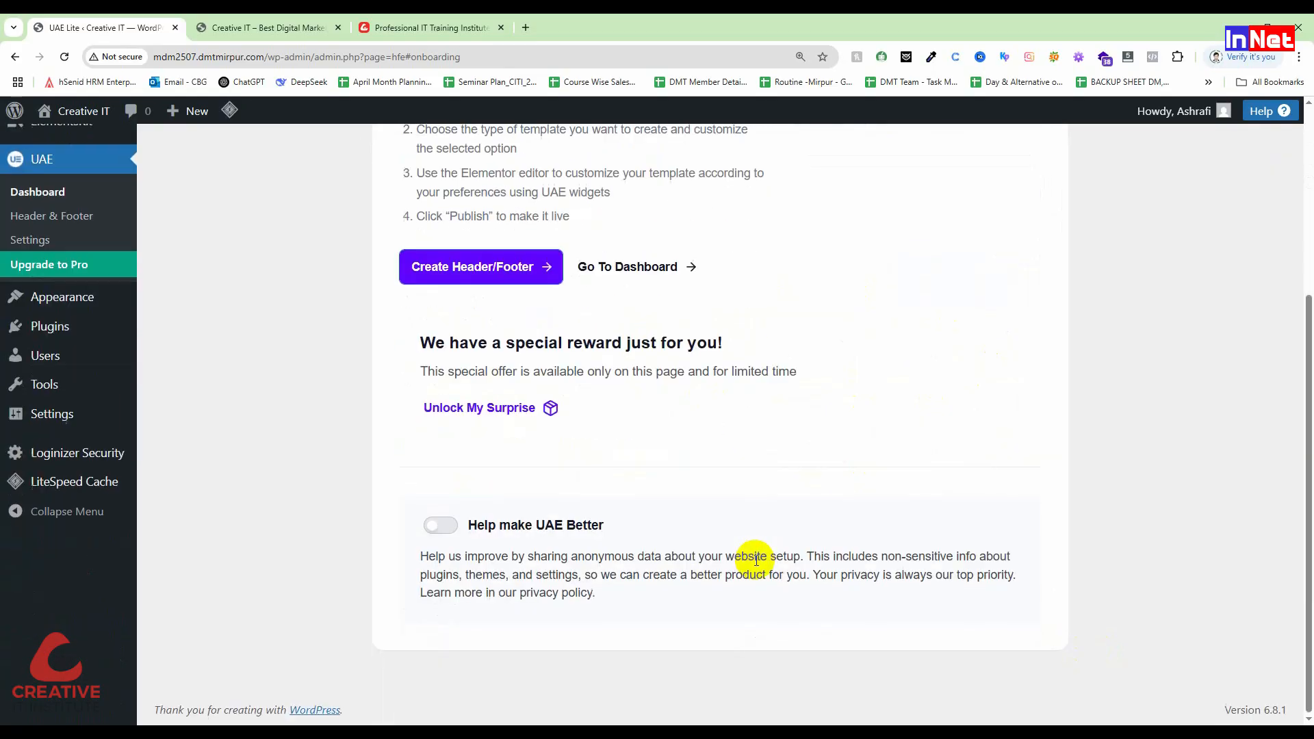
{"action": "scroll", "coordinate": [756, 558], "scroll_direction": "up", "scroll_amount": 3}
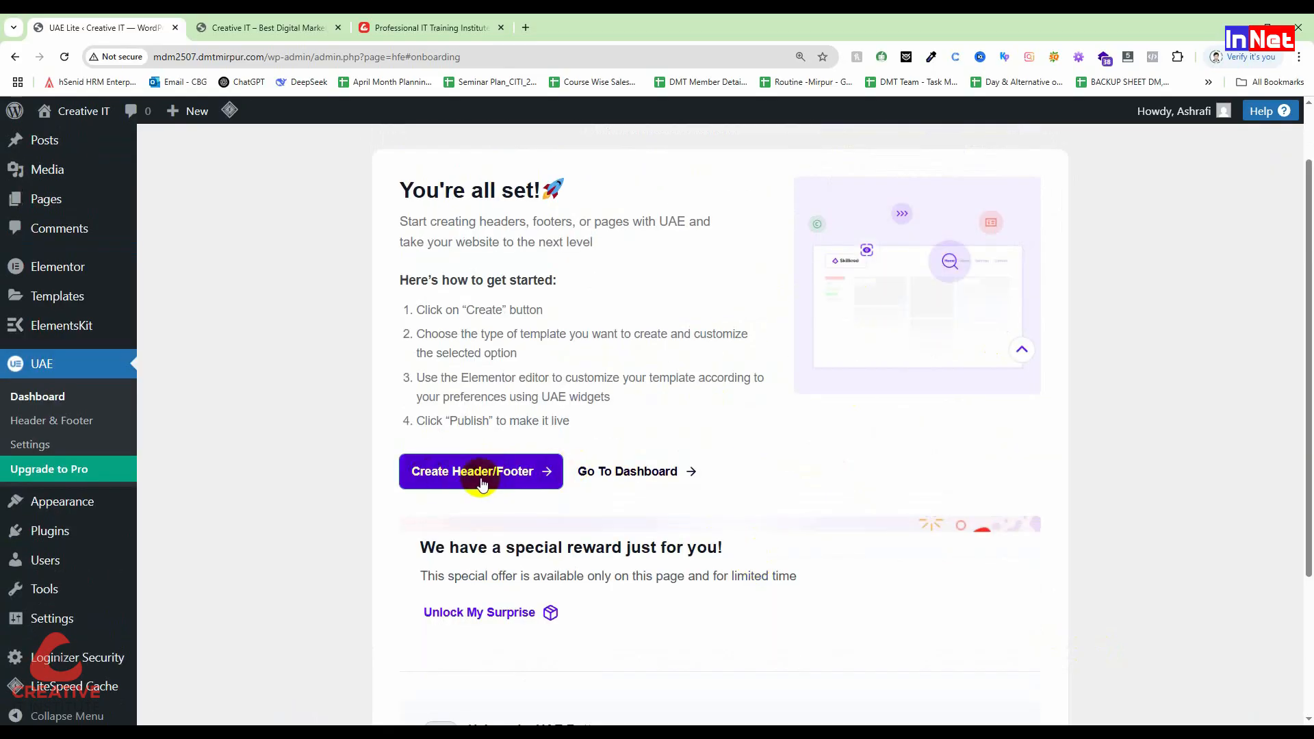
{"action": "left_click", "coordinate": [632, 473]}
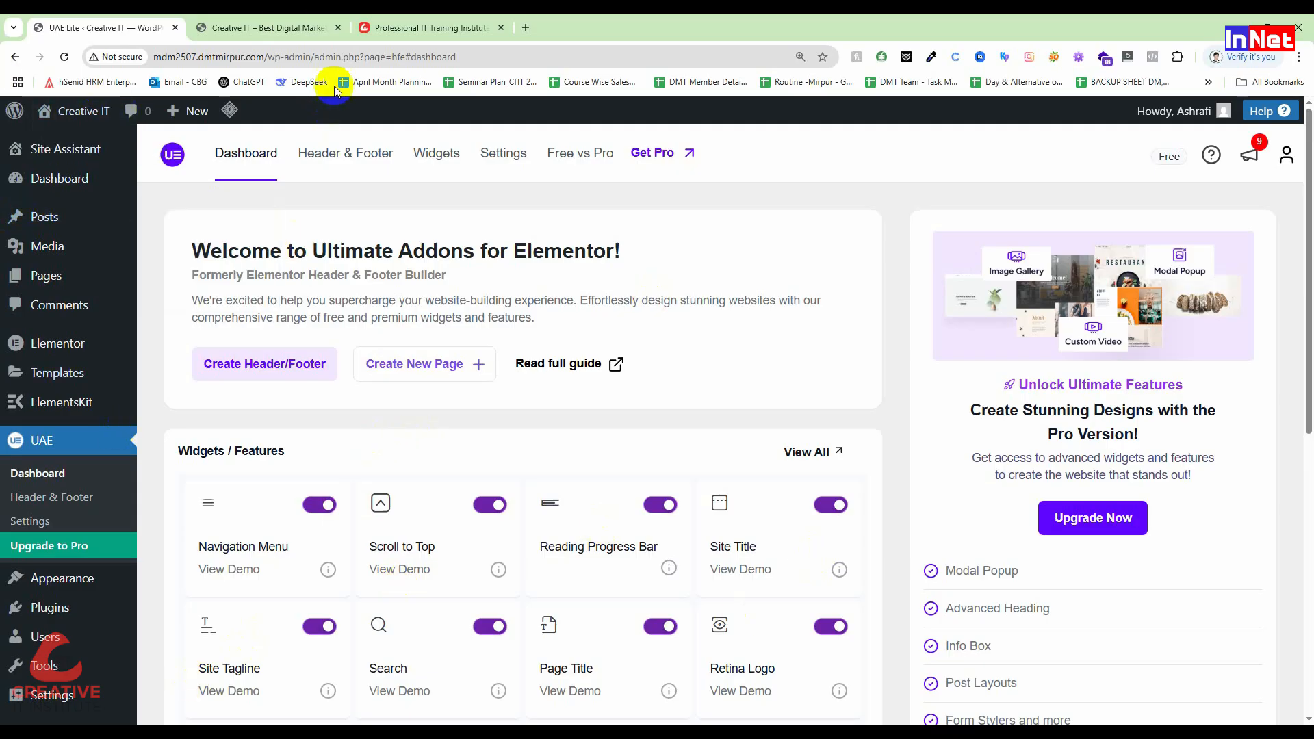
Step: Open UAE > Header & Footer from the admin sidebar, with page zoom back at 125%
{"action": "left_click", "coordinate": [40, 378]}
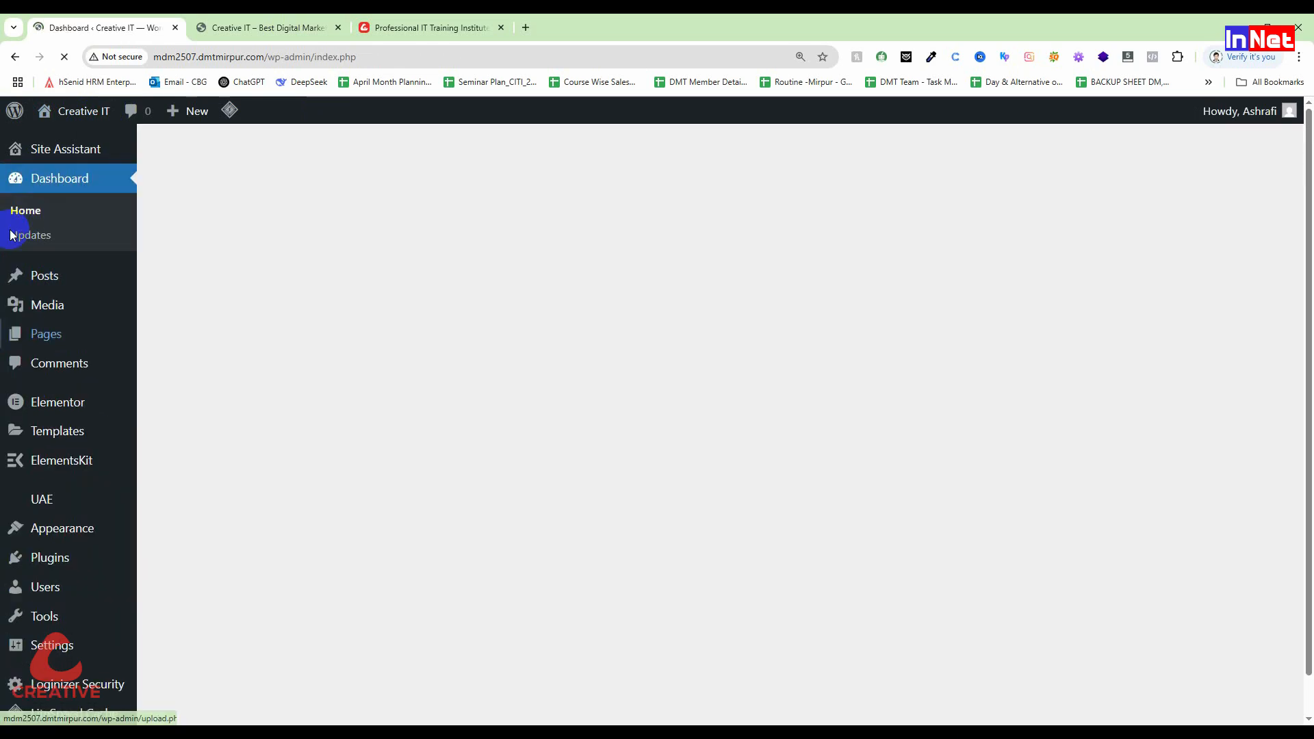
{"action": "key", "text": "ctrl+minus"}
{"action": "key", "text": "ctrl+minus"}
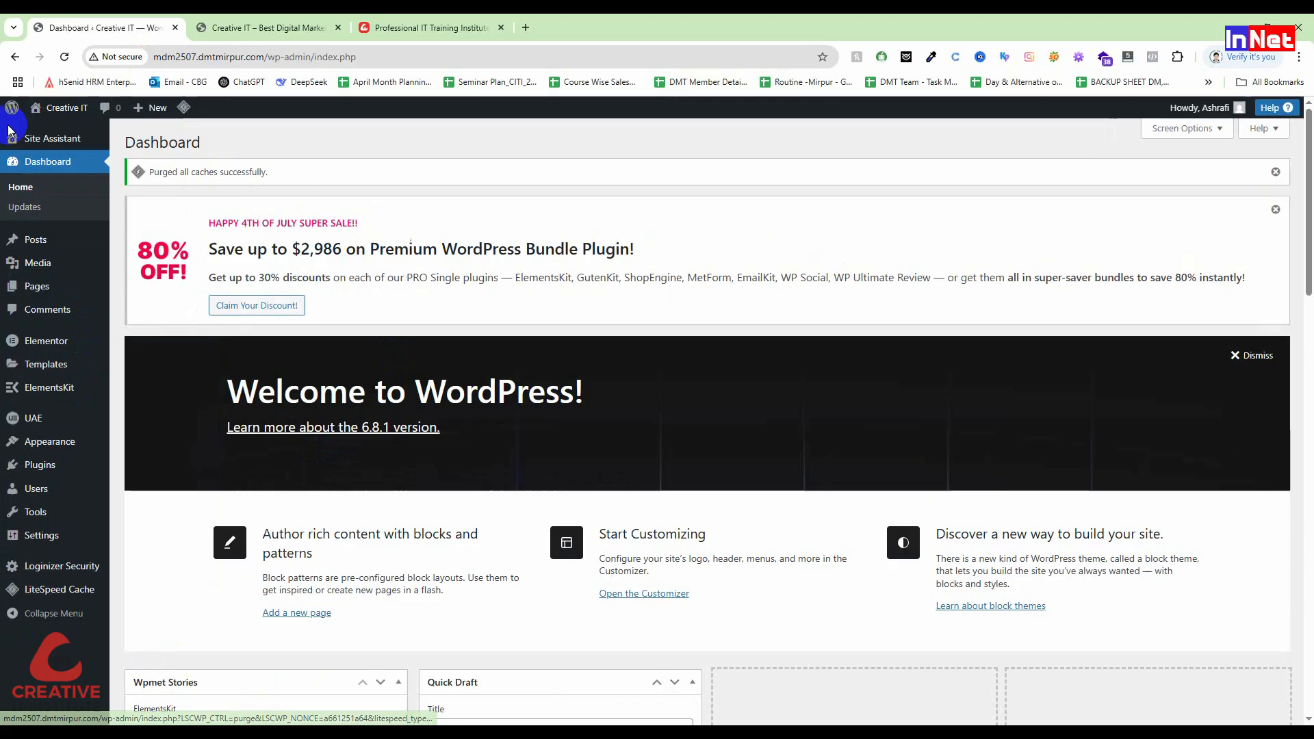
{"action": "left_click", "coordinate": [23, 419]}
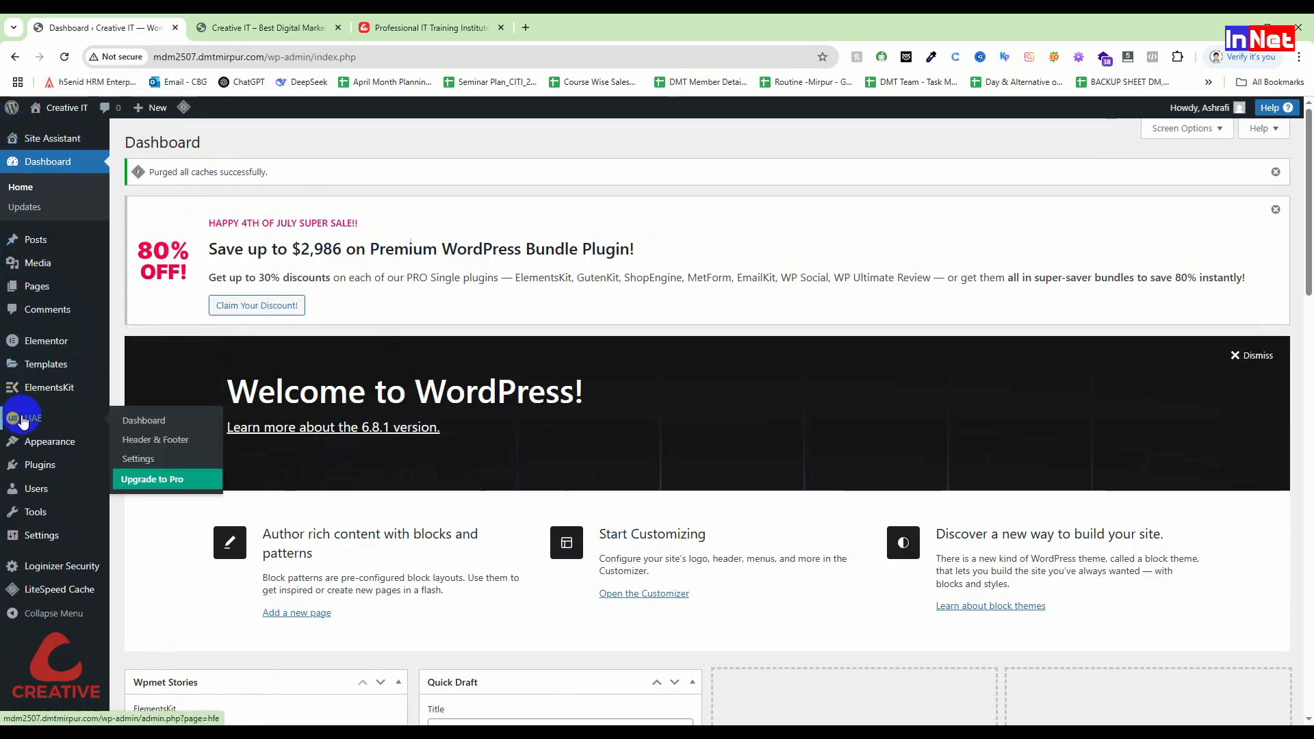
{"action": "left_click", "coordinate": [154, 444]}
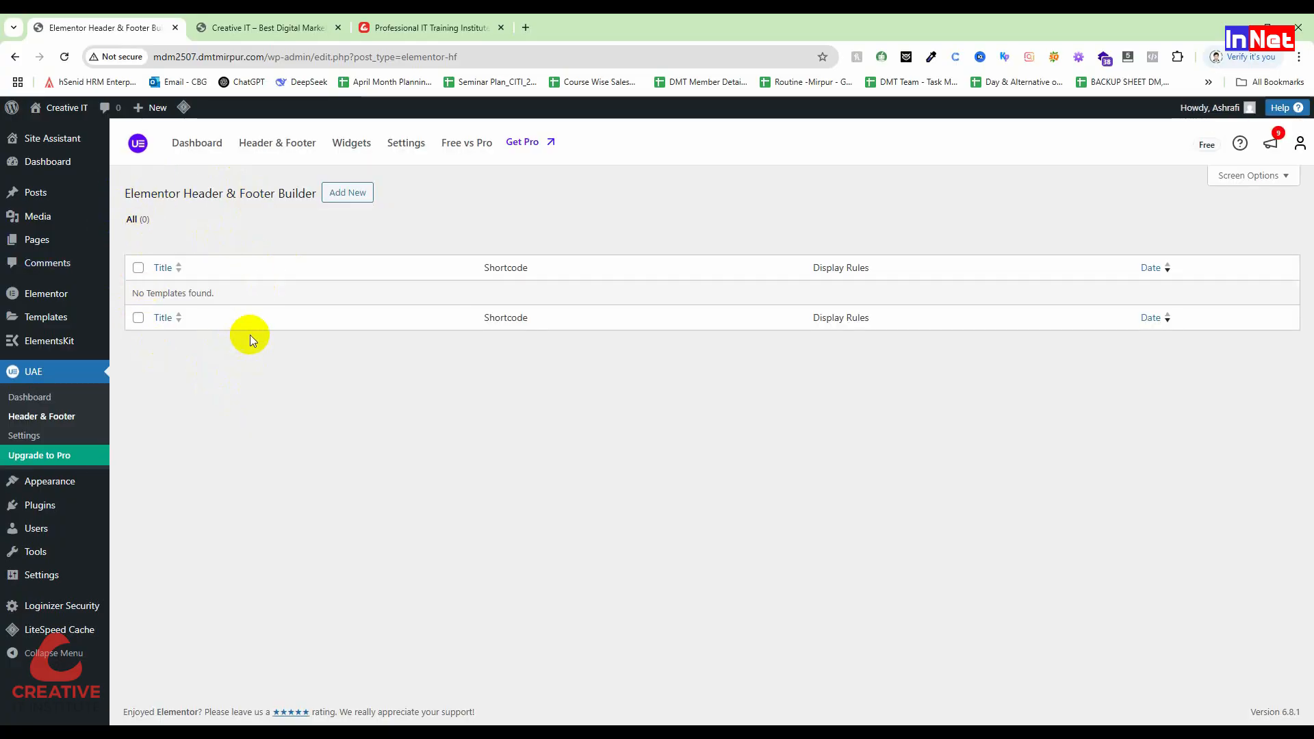
{"action": "key", "text": "ctrl+plus"}
{"action": "key", "text": "ctrl+plus"}
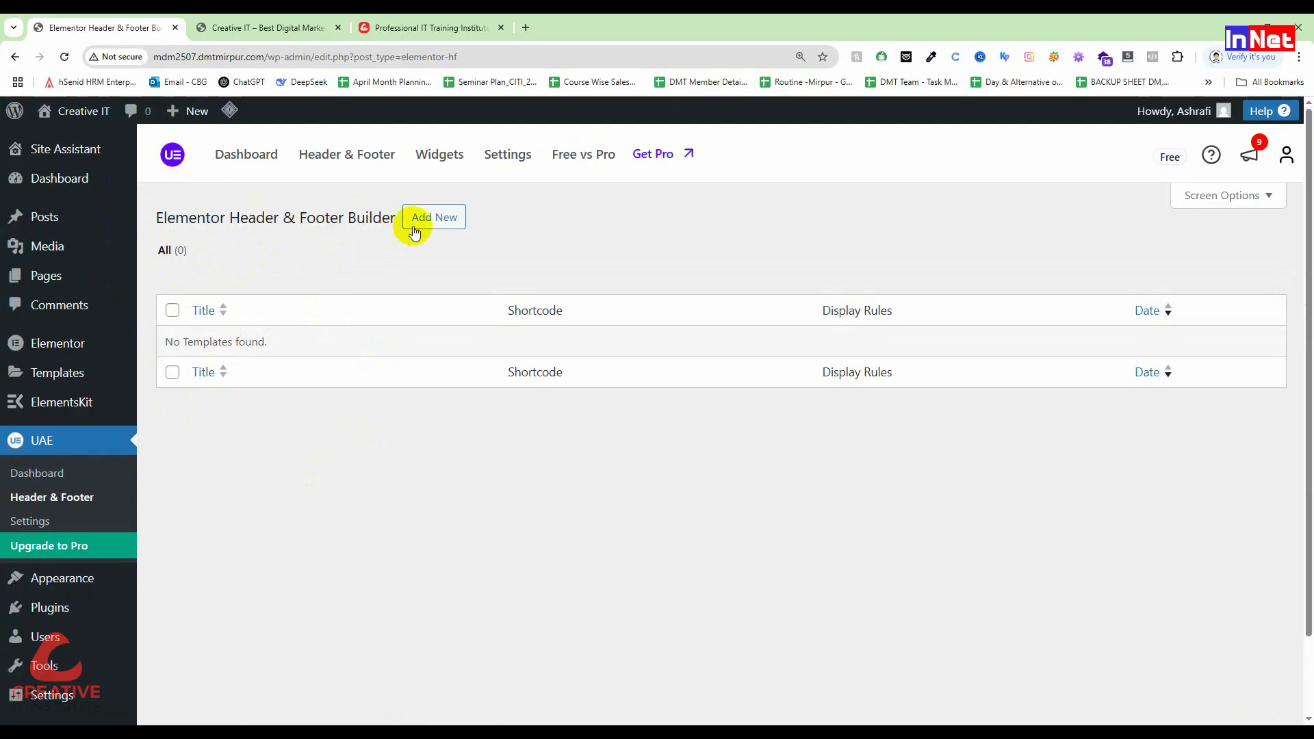
Step: Add a new template titled 'Header' and set its type to Header
{"action": "left_click", "coordinate": [420, 217]}
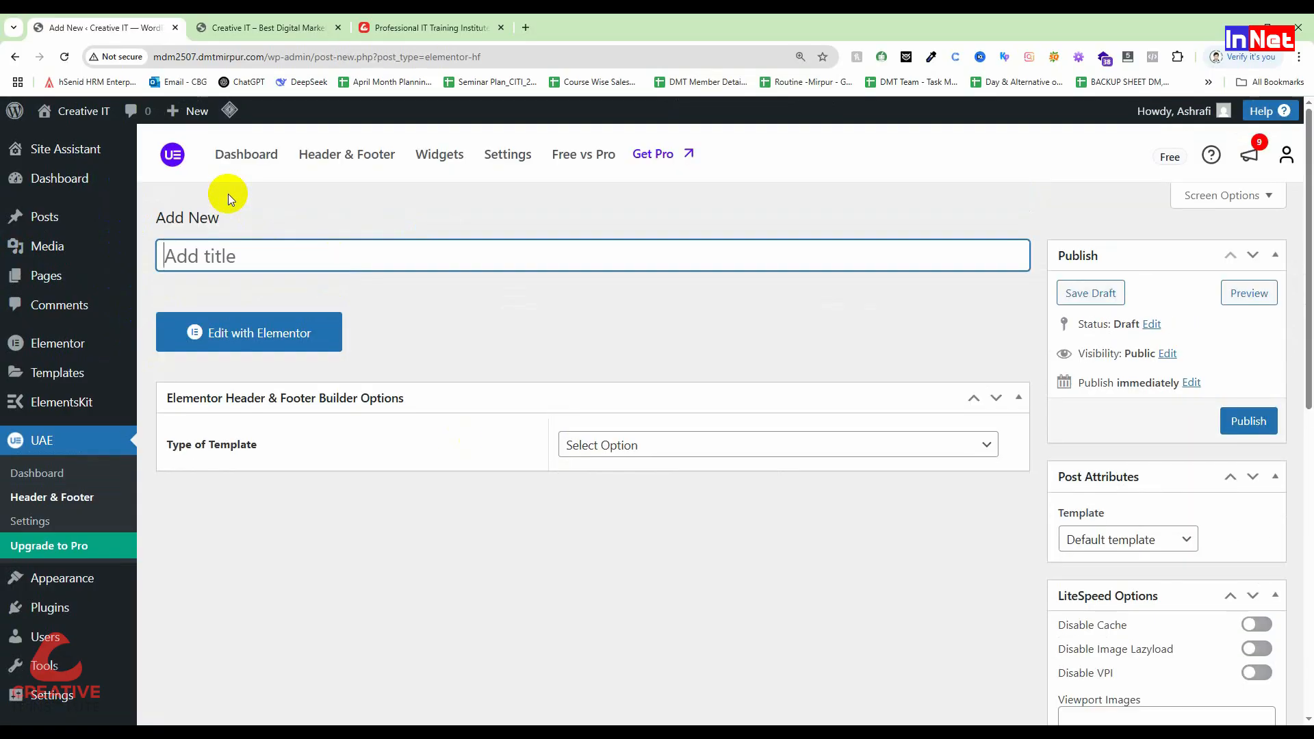
{"action": "type", "text": "H"}
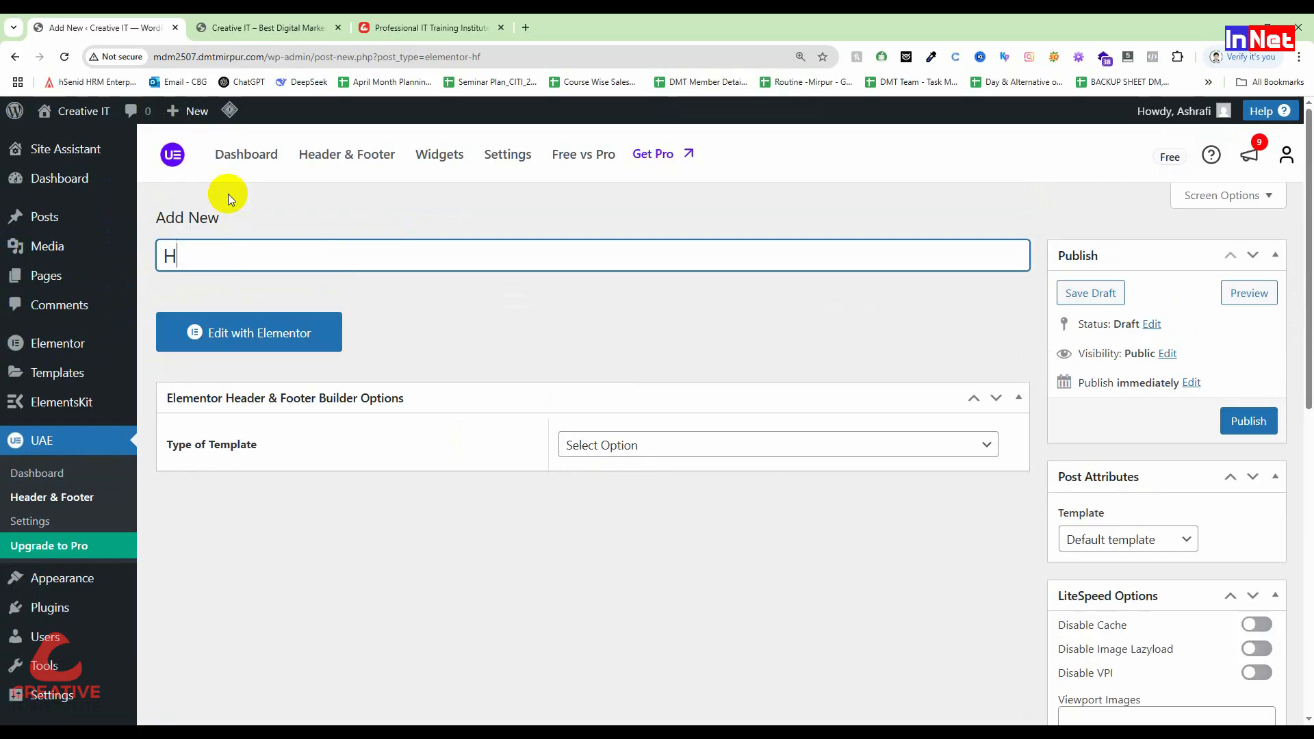
{"action": "type", "text": "eader"}
{"action": "left_click", "coordinate": [189, 454]}
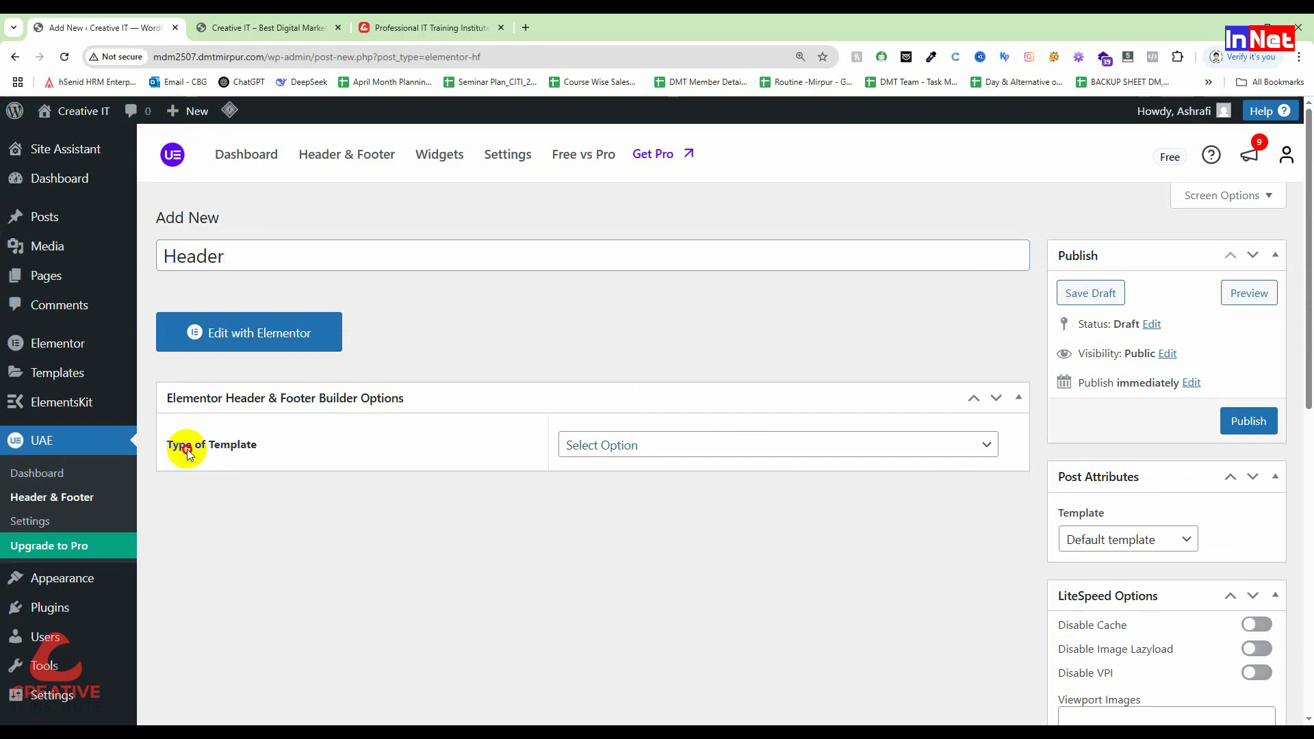
{"action": "triple_click", "coordinate": [189, 453]}
{"action": "left_click", "coordinate": [634, 452]}
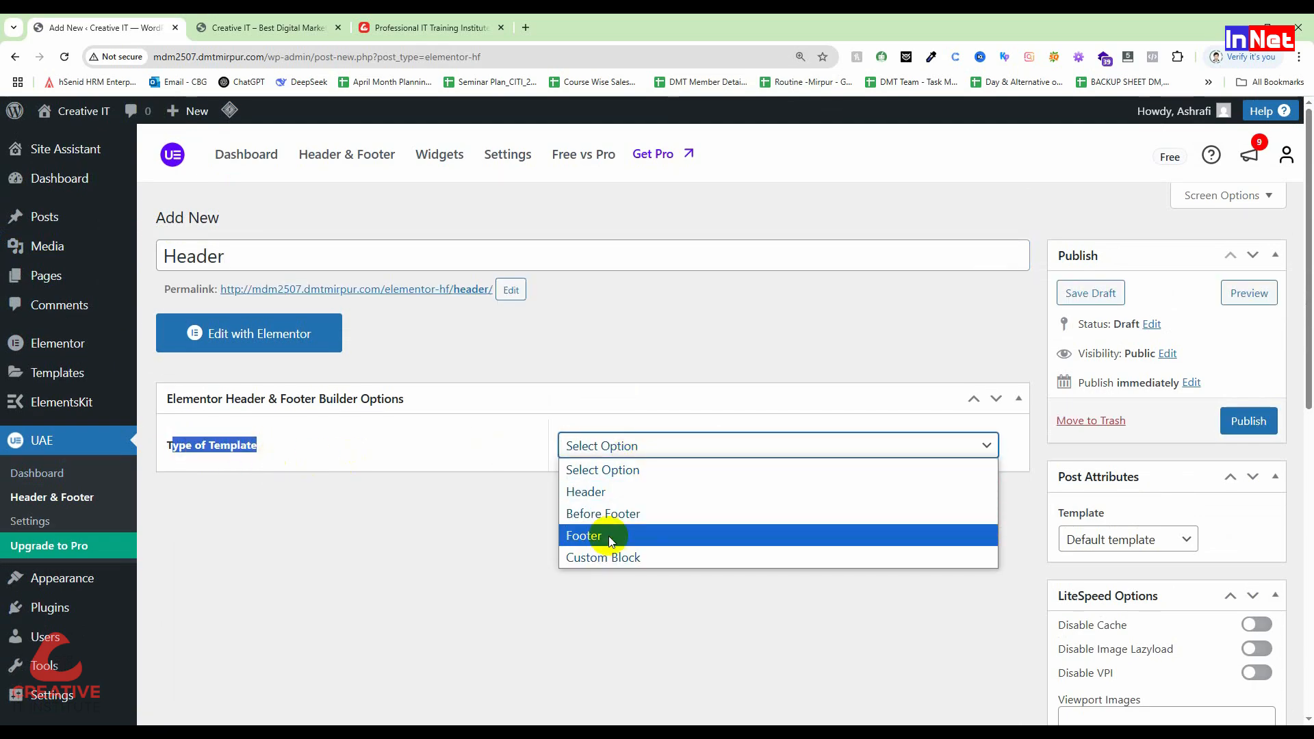
{"action": "left_click", "coordinate": [606, 491]}
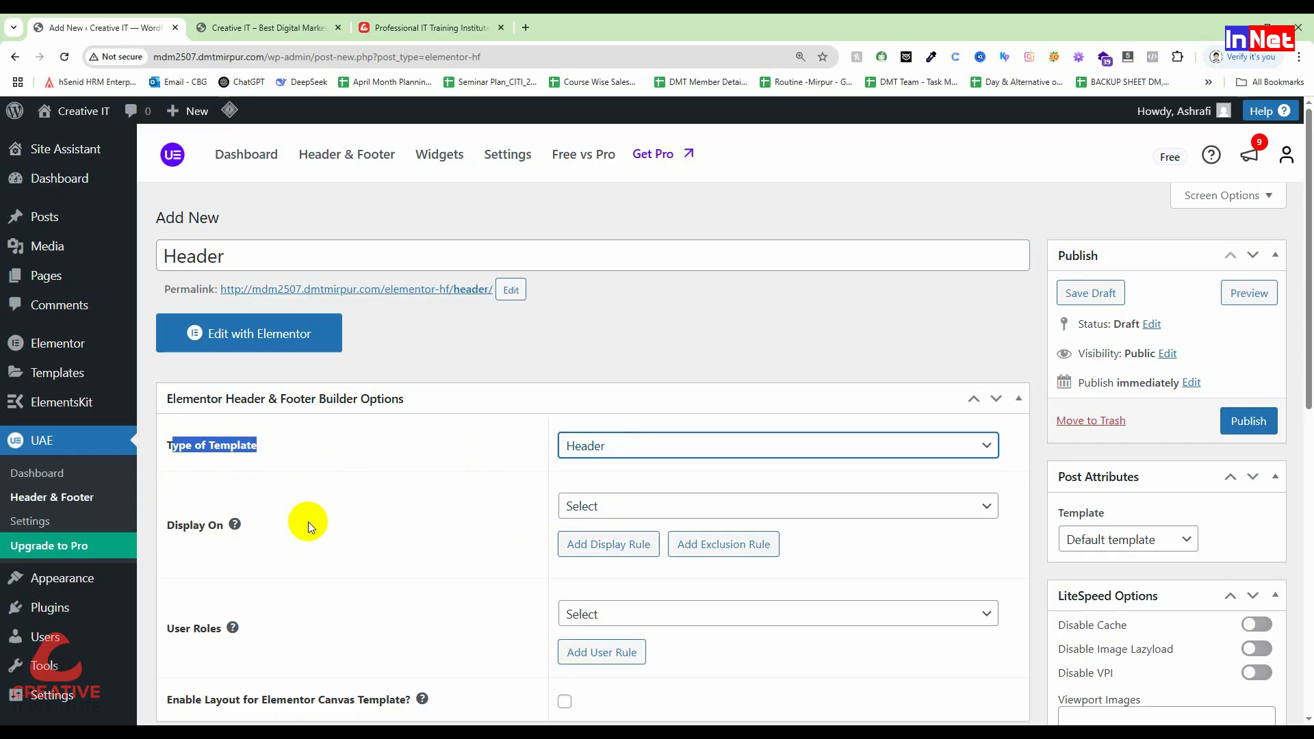
Step: Set the header to display on All Pages
{"action": "left_click", "coordinate": [675, 508]}
{"action": "scroll", "coordinate": [660, 479], "scroll_direction": "down", "scroll_amount": 1}
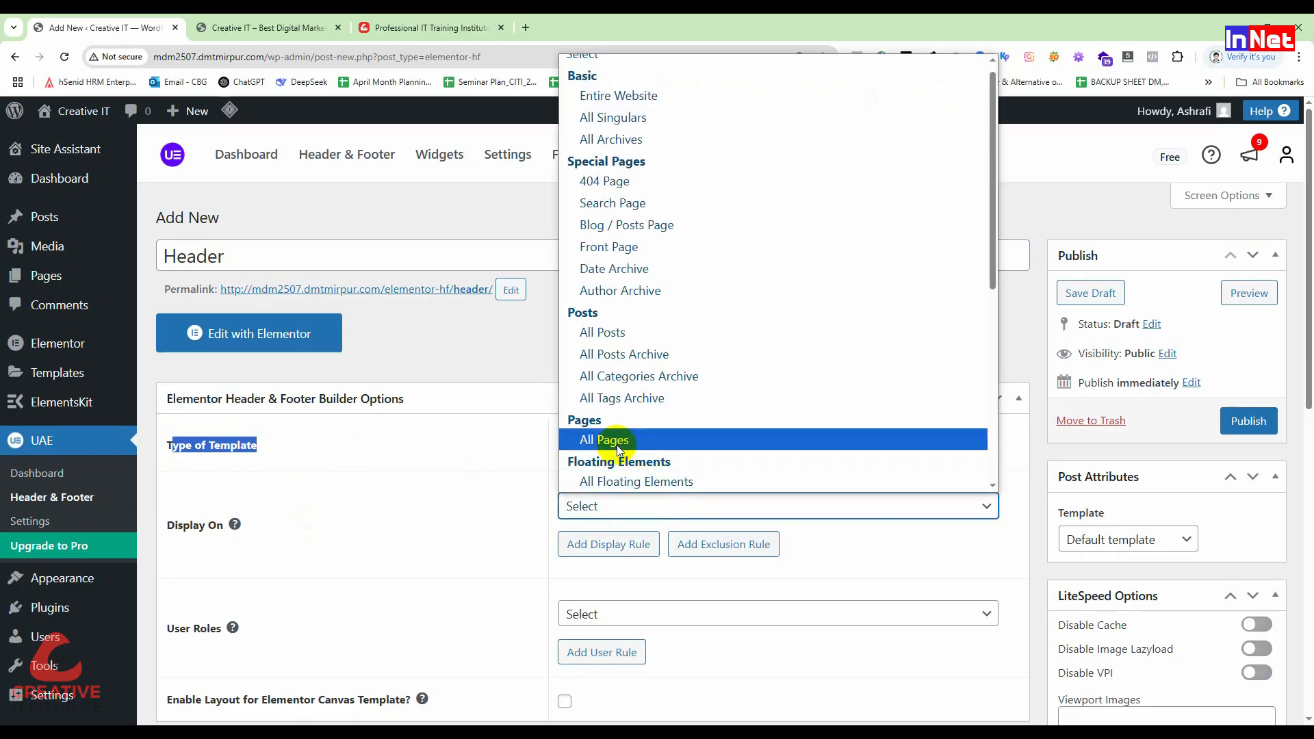
{"action": "left_click", "coordinate": [604, 440]}
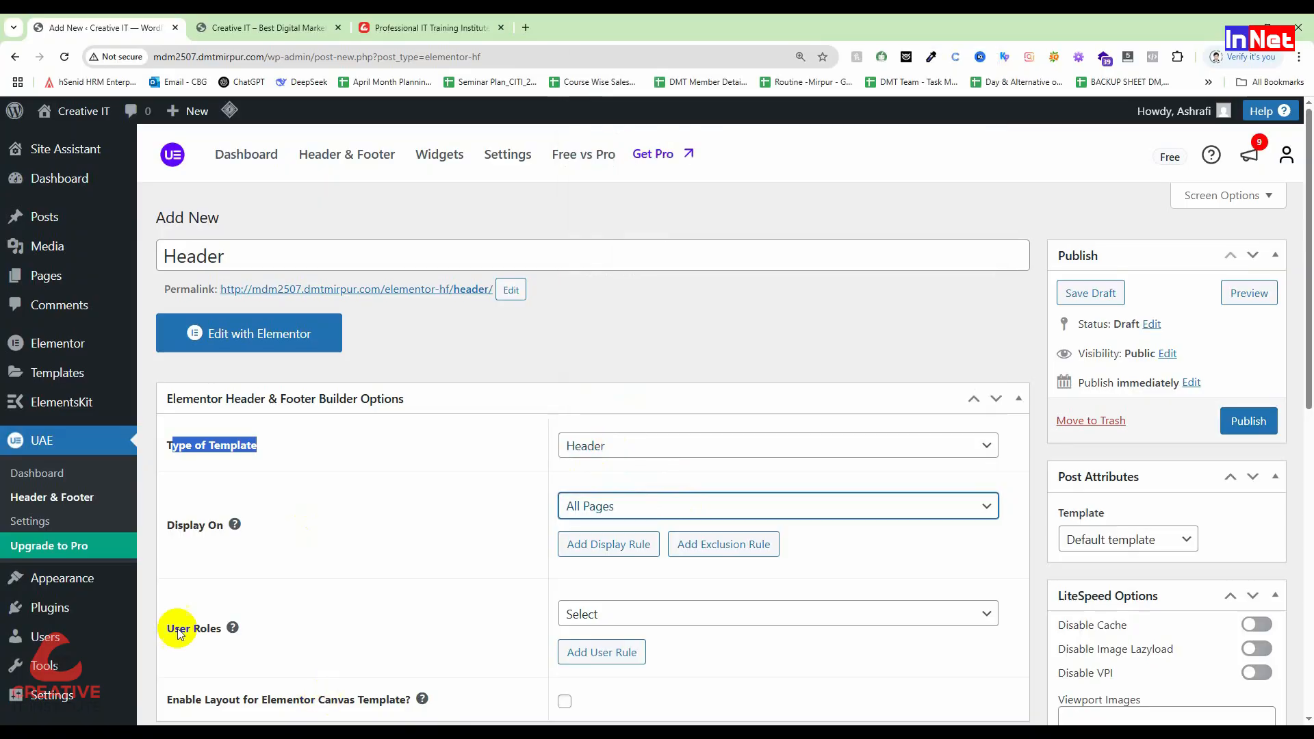
{"action": "scroll", "coordinate": [268, 656], "scroll_direction": "down", "scroll_amount": 1}
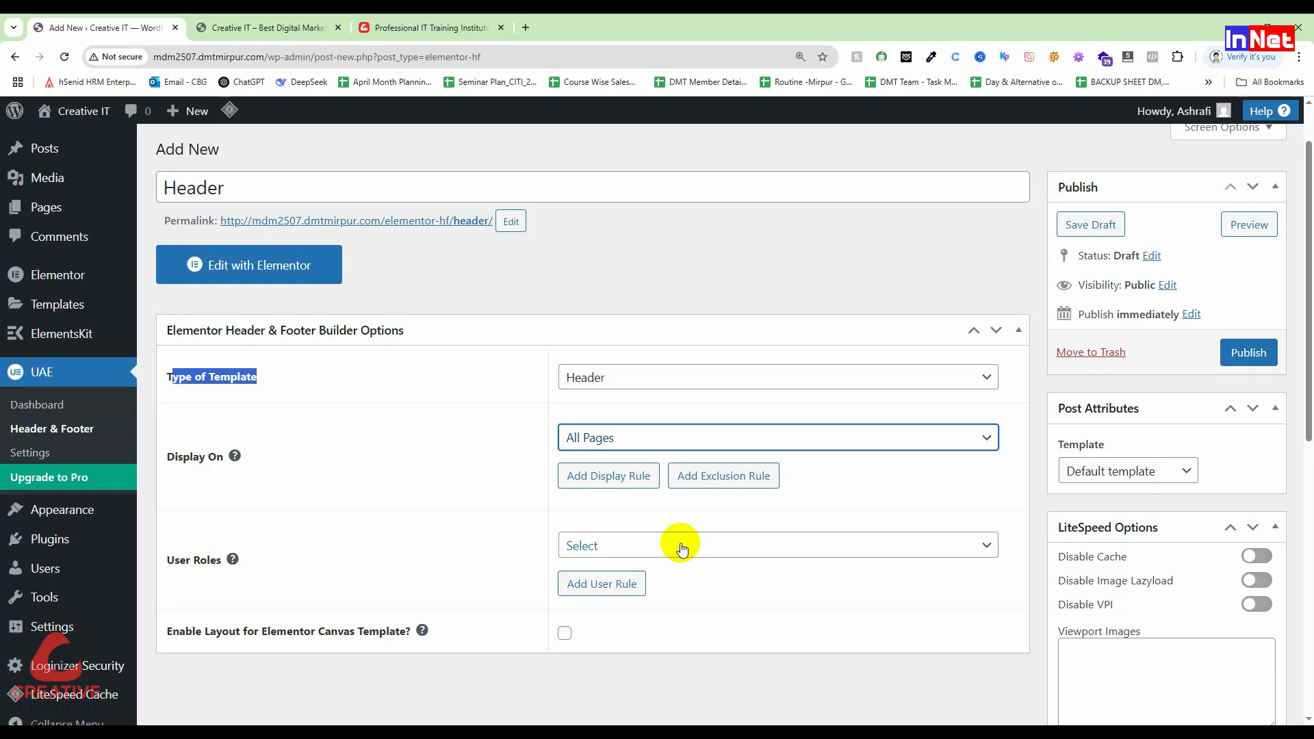
Step: Limit the header to the Administrator role and enable layout for Elementor Canvas
{"action": "left_click", "coordinate": [682, 546]}
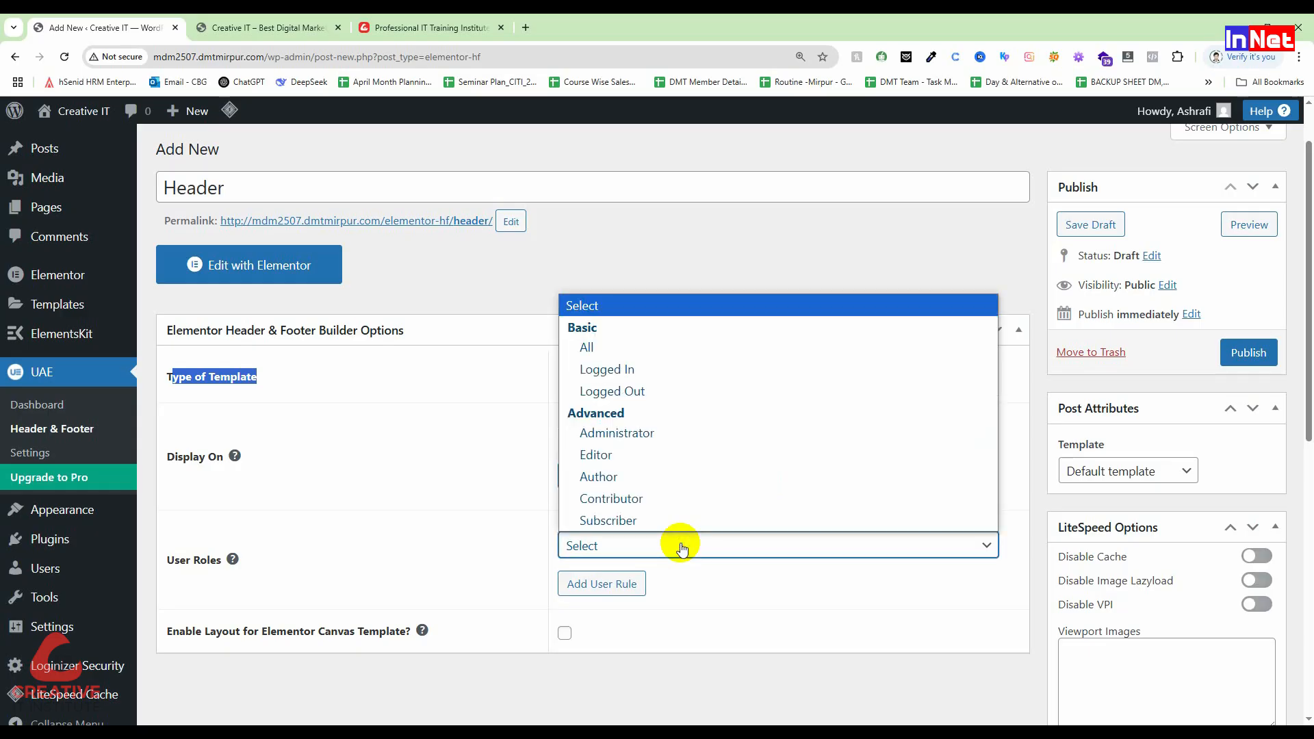
{"action": "left_click", "coordinate": [621, 434]}
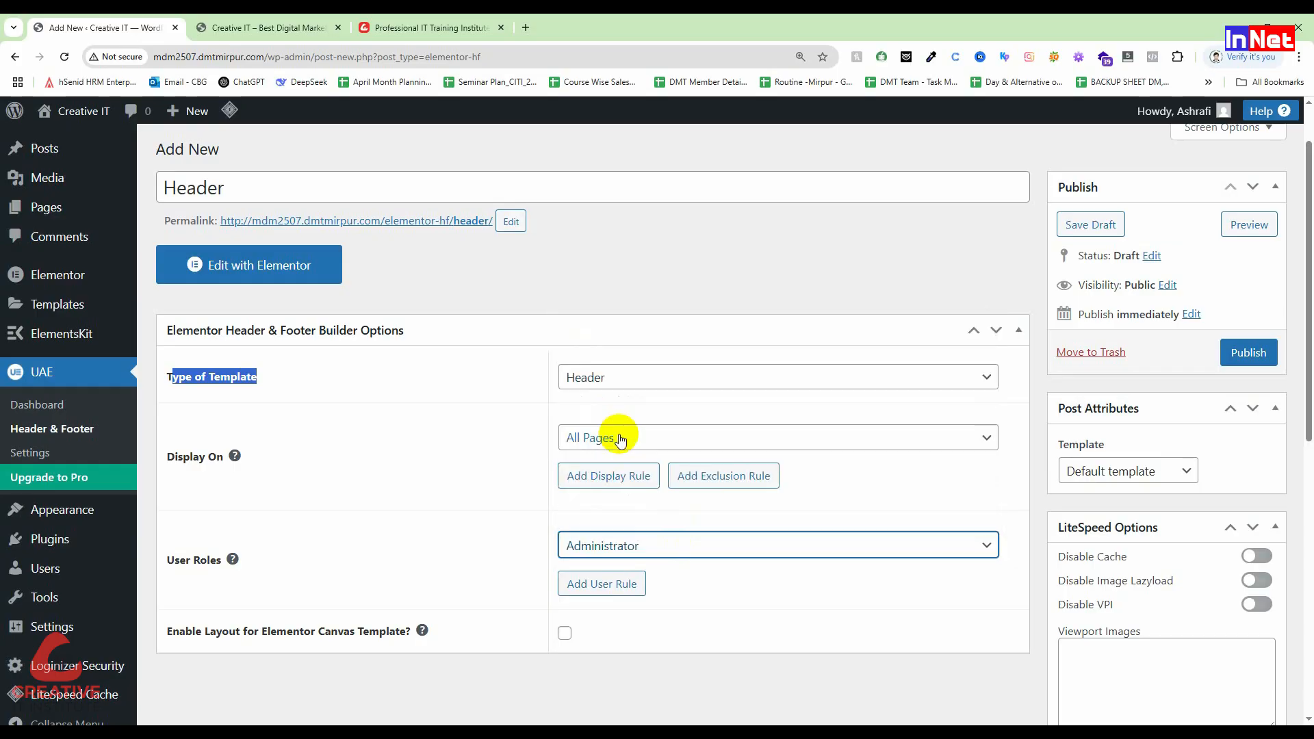
{"action": "scroll", "coordinate": [620, 439], "scroll_direction": "down", "scroll_amount": 1}
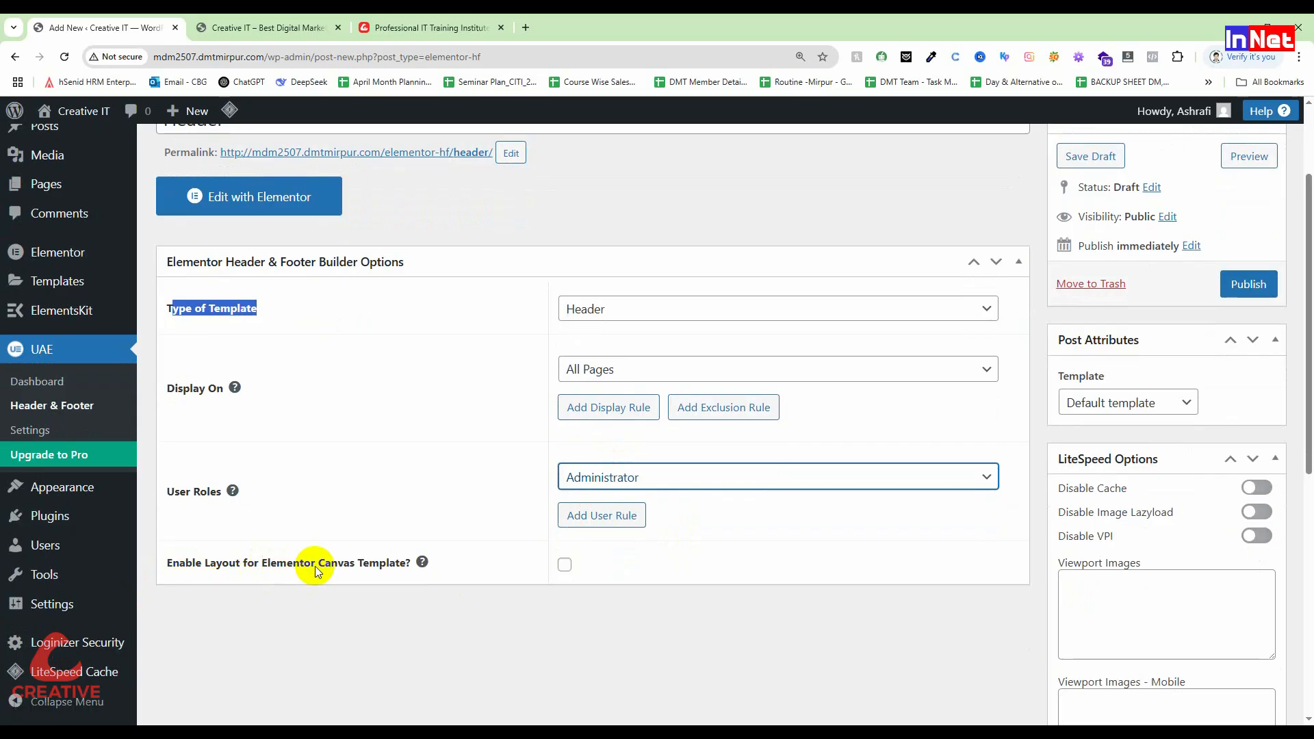
{"action": "left_click", "coordinate": [565, 566]}
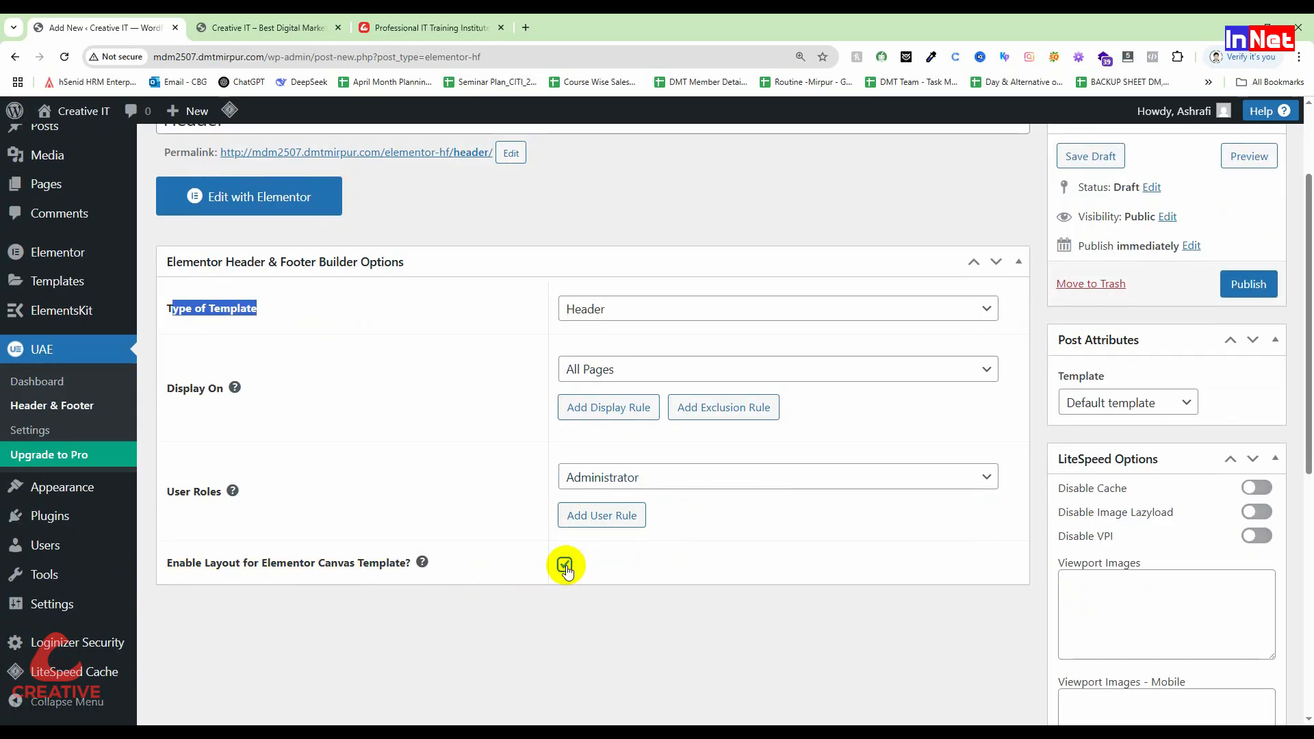
{"action": "left_click", "coordinate": [453, 532]}
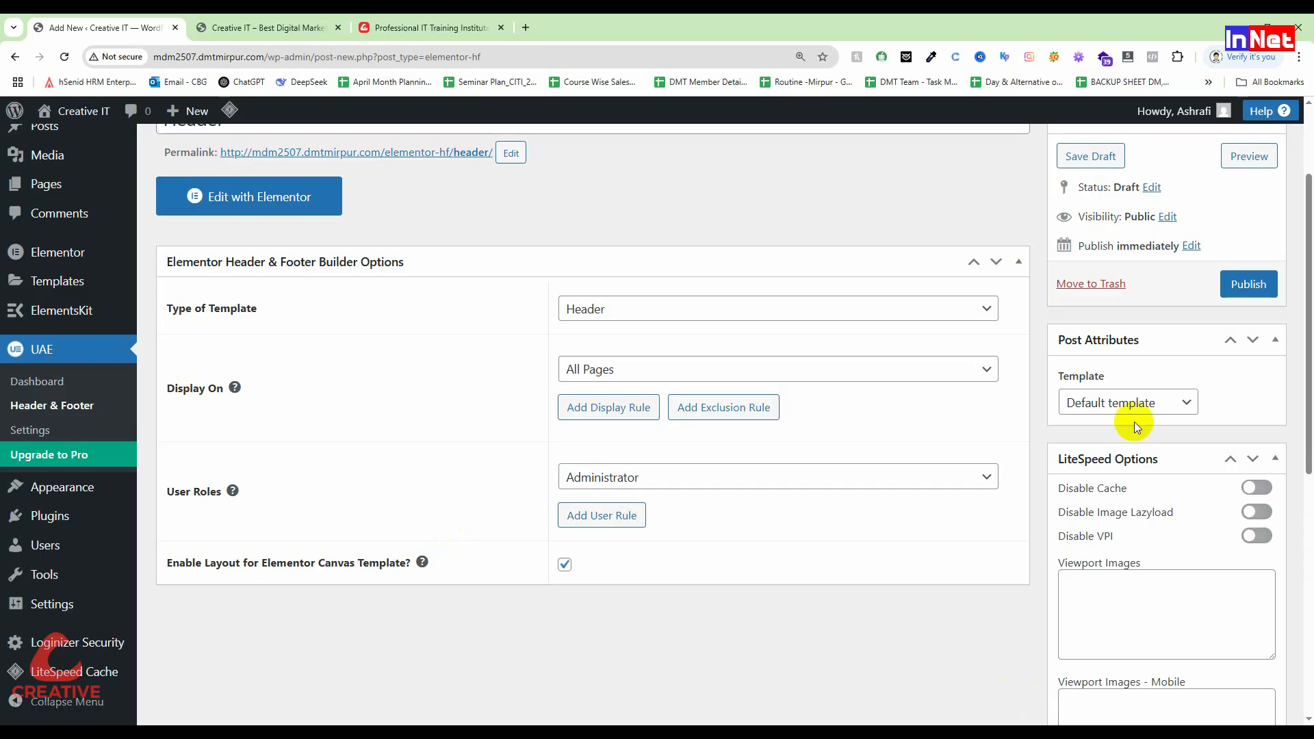
Step: Set the page template to Elementor Full Width, keeping the Administrator role
{"action": "left_click", "coordinate": [592, 479]}
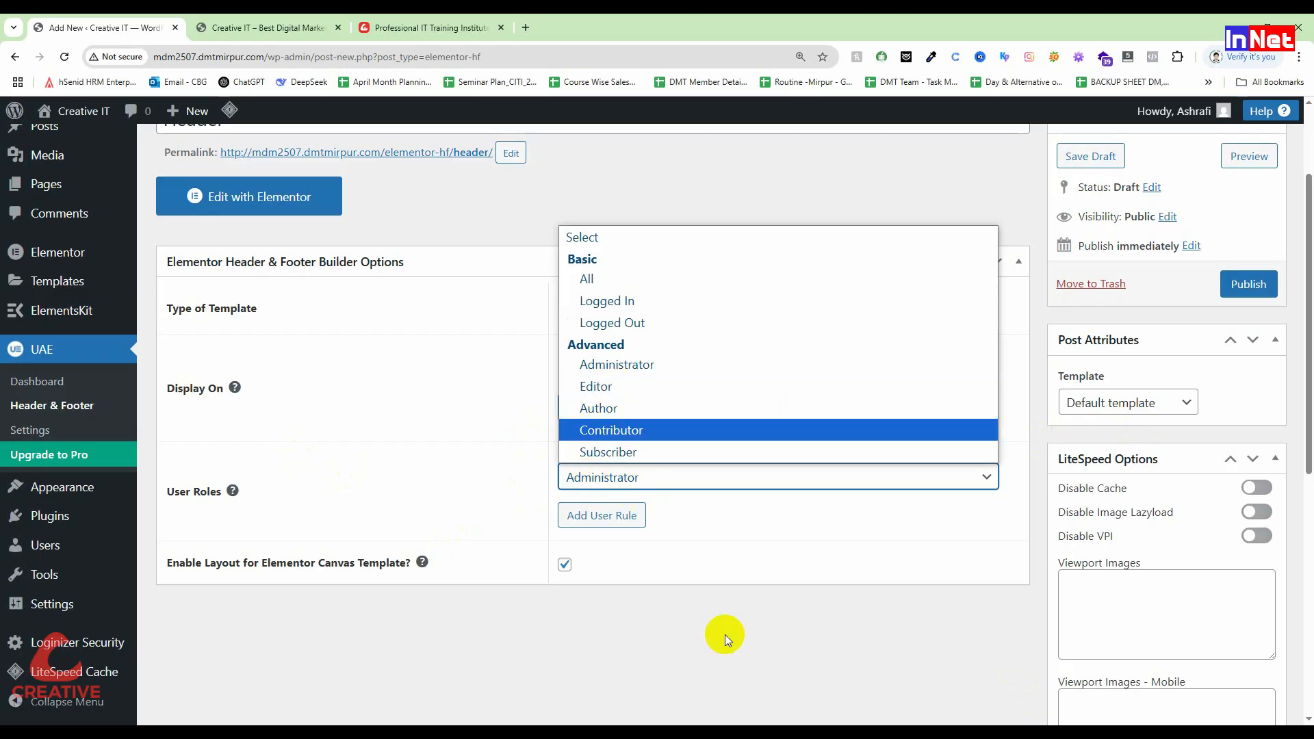
{"action": "left_click", "coordinate": [691, 587]}
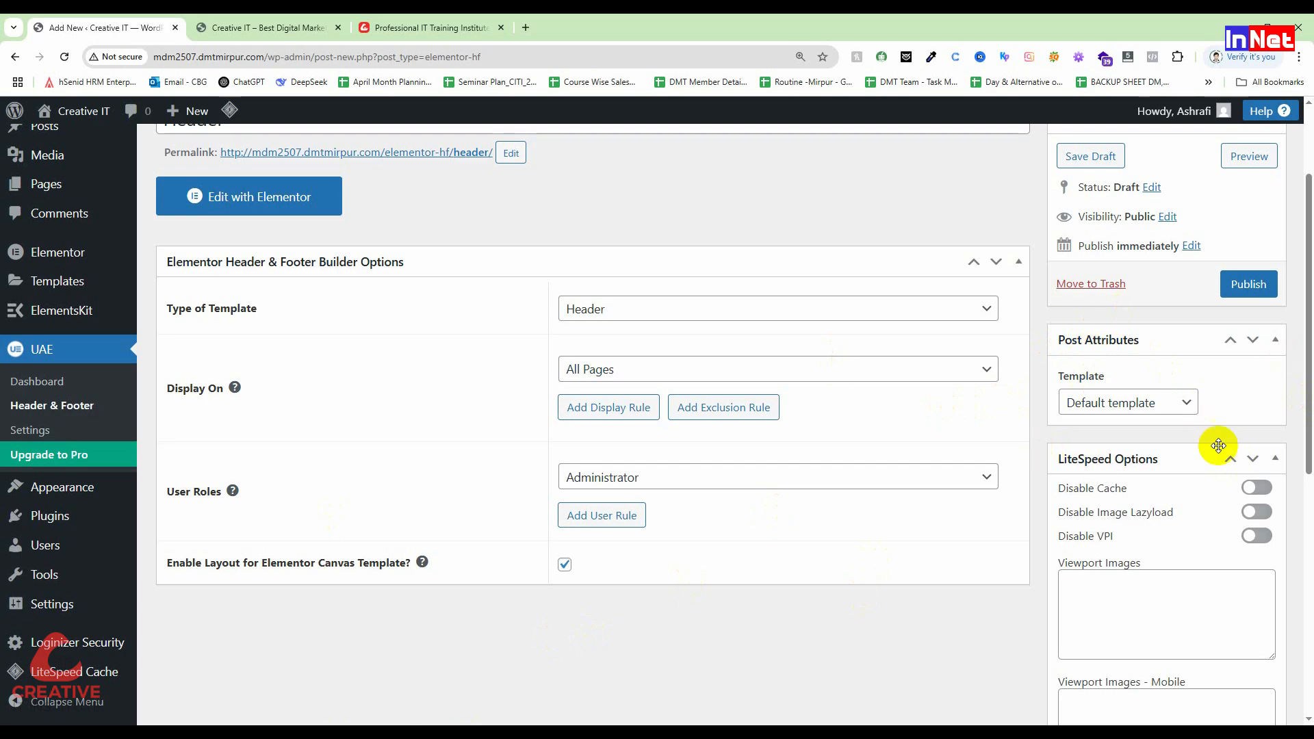
{"action": "left_click", "coordinate": [1138, 401]}
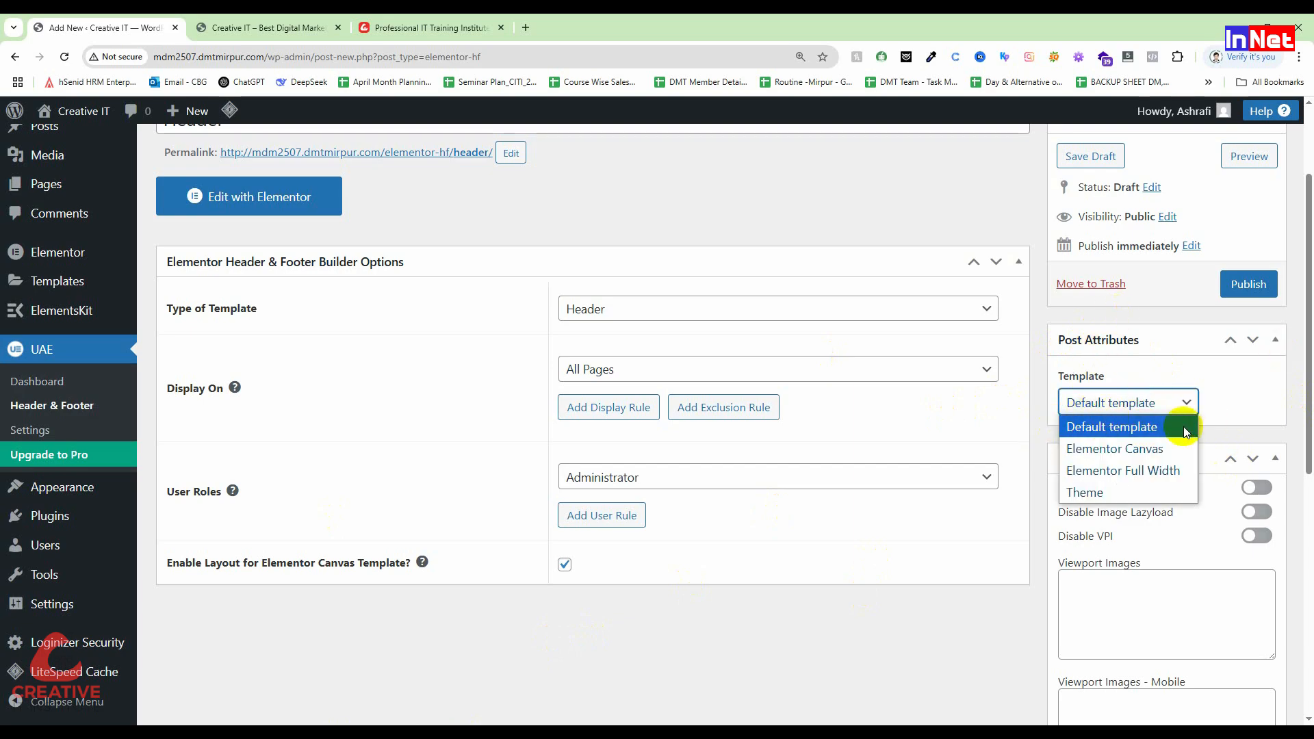
{"action": "left_click", "coordinate": [1155, 473]}
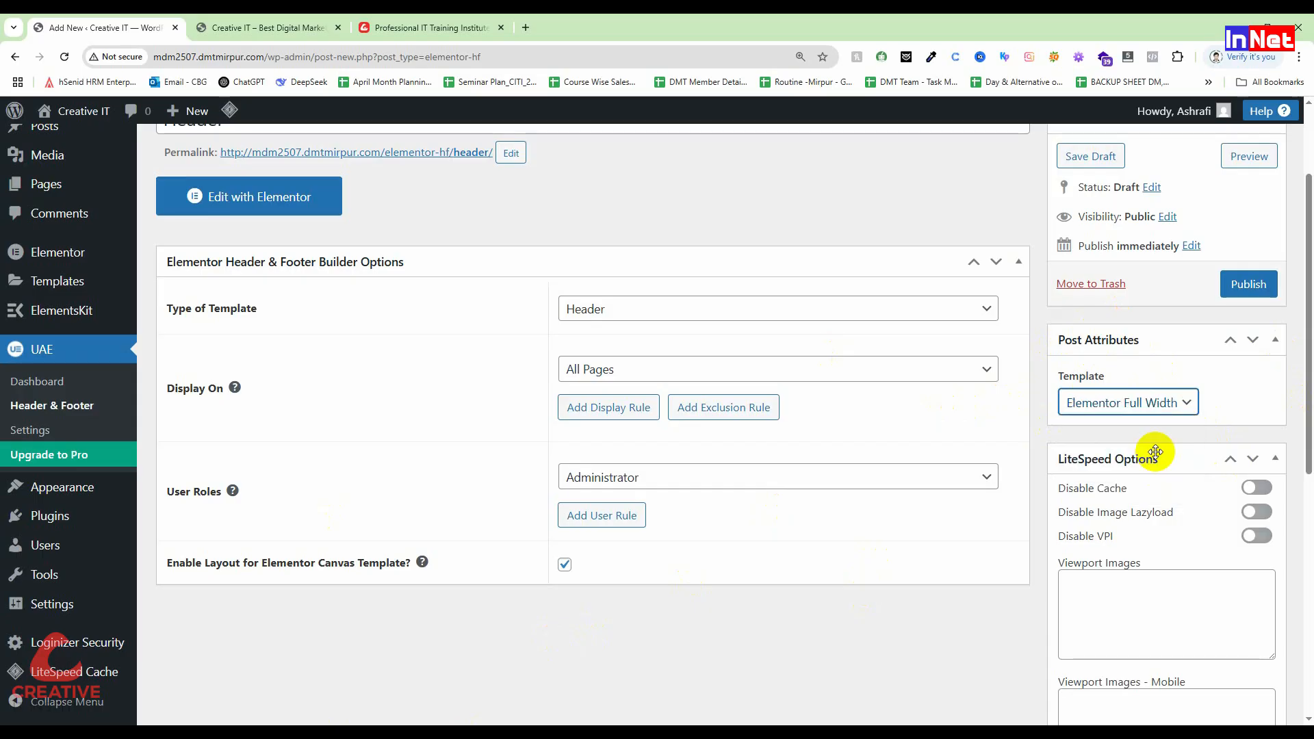
{"action": "scroll", "coordinate": [528, 489], "scroll_direction": "up", "scroll_amount": 2}
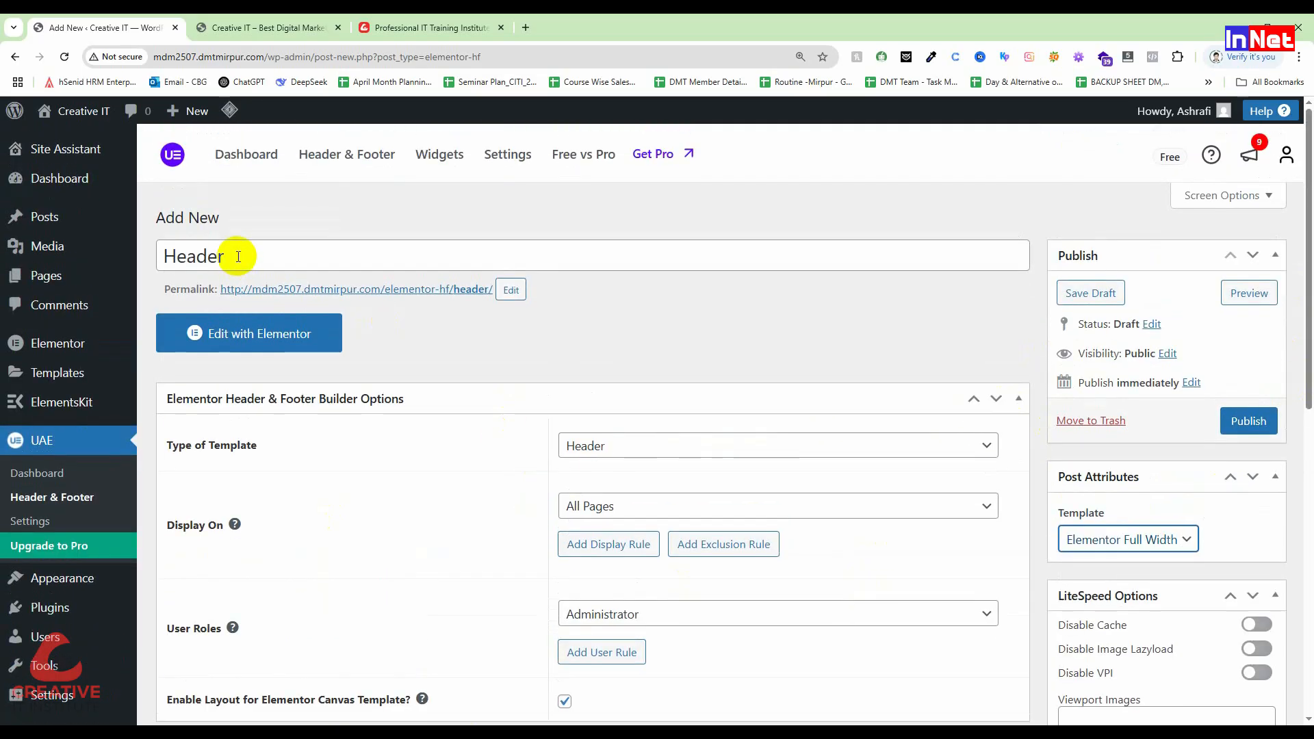
{"action": "scroll", "coordinate": [566, 493], "scroll_direction": "down", "scroll_amount": 2}
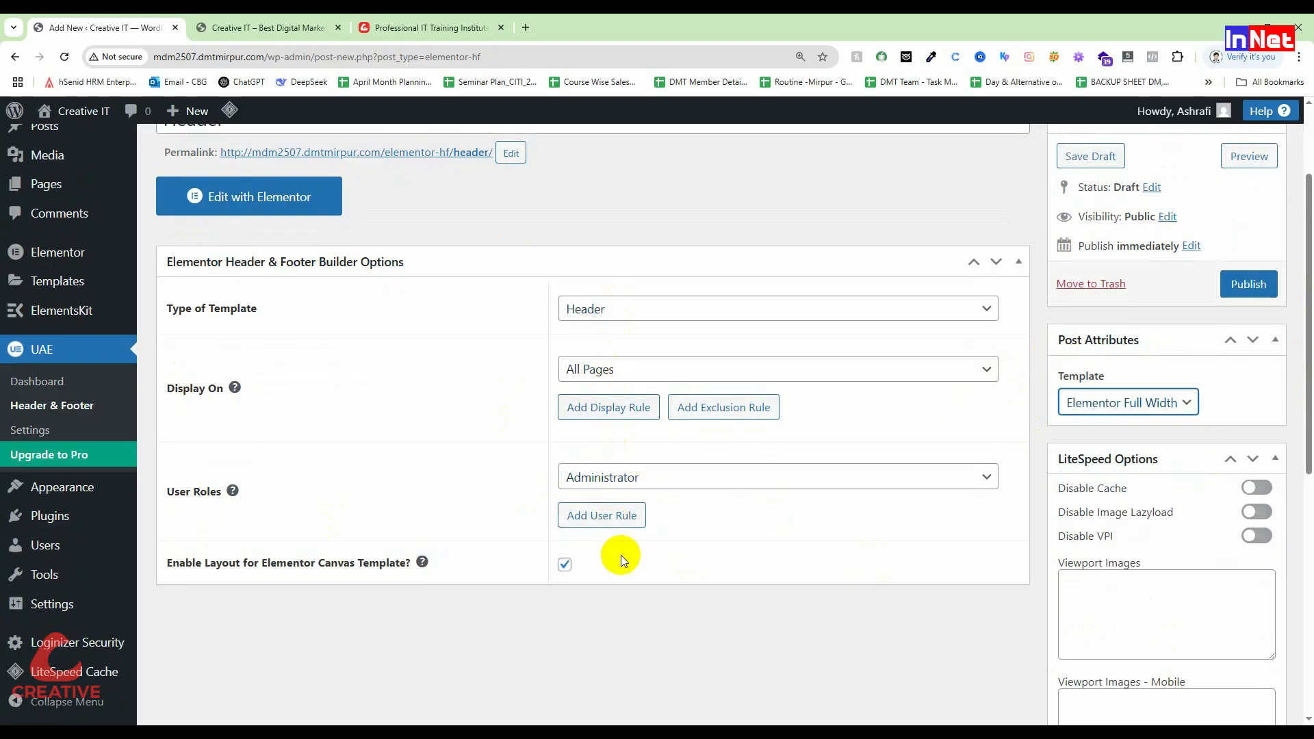
Step: Confirm All Pages and Administrator settings, then publish the Header template
{"action": "left_click", "coordinate": [642, 475]}
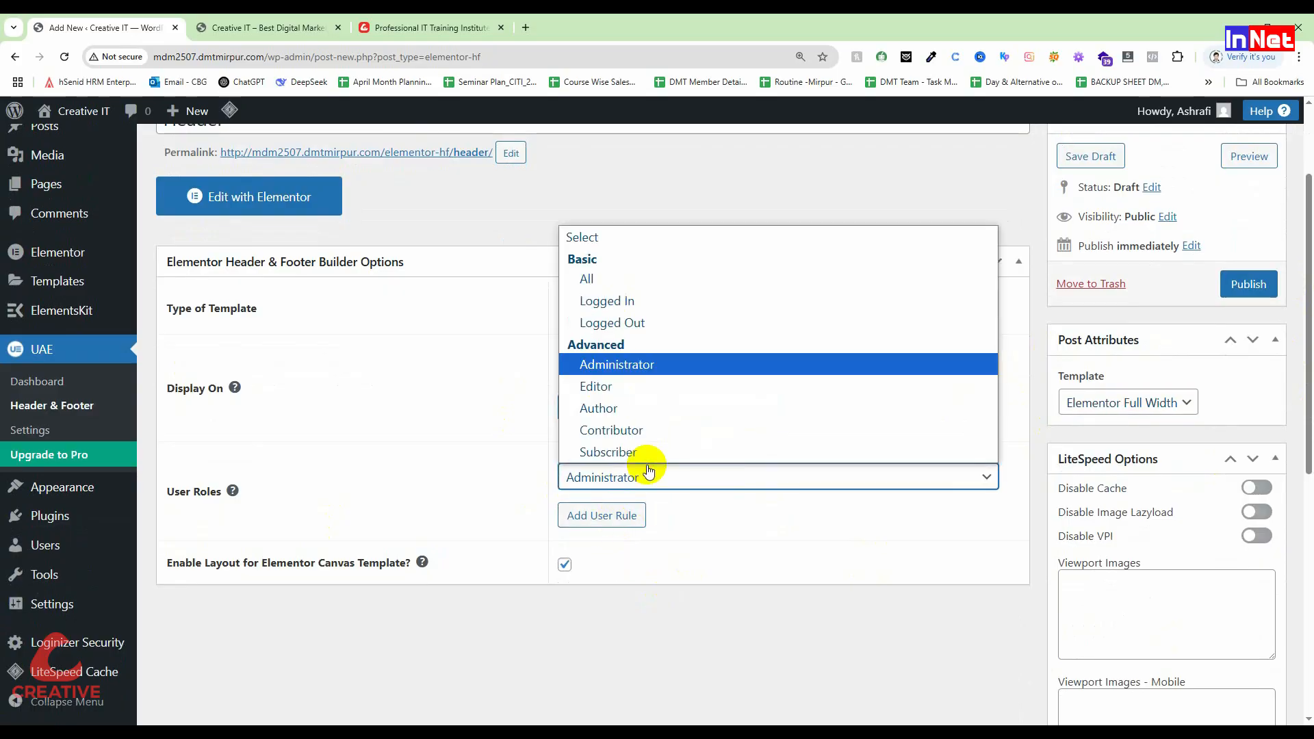
{"action": "left_click", "coordinate": [771, 592]}
{"action": "left_click", "coordinate": [588, 369]}
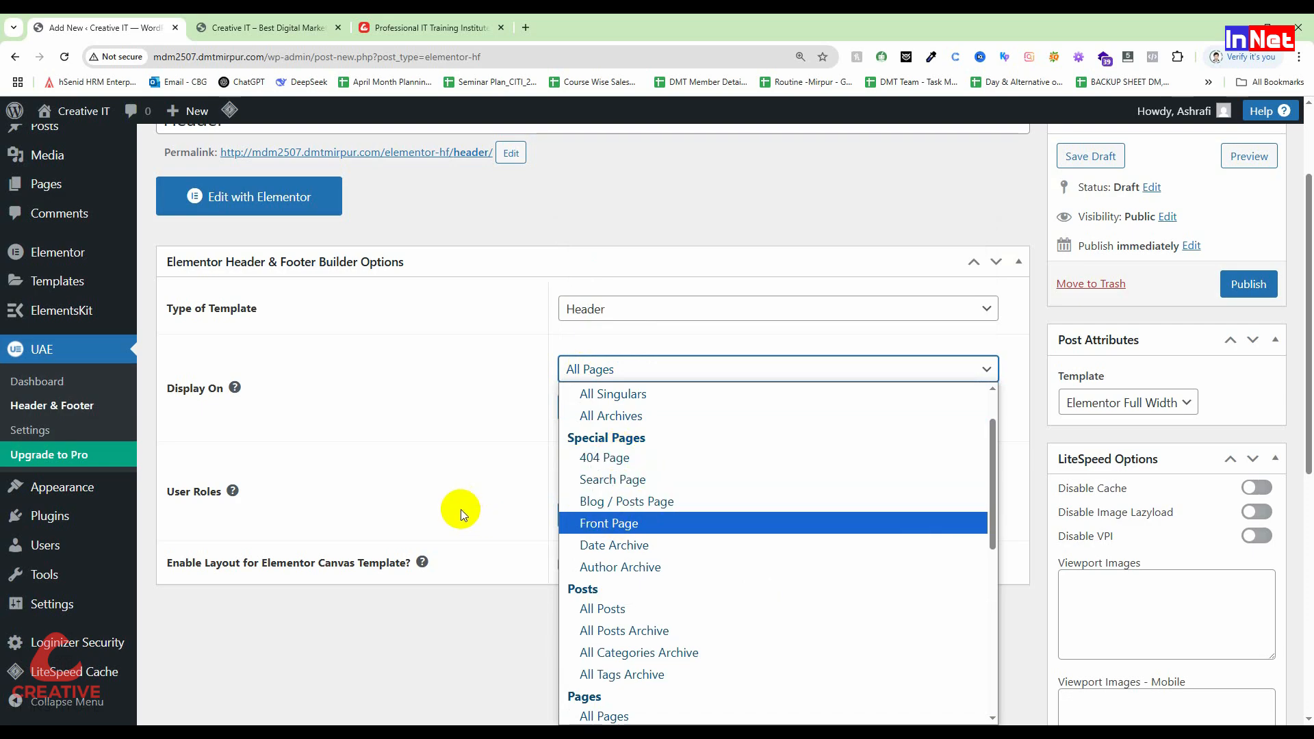
{"action": "left_click", "coordinate": [406, 427]}
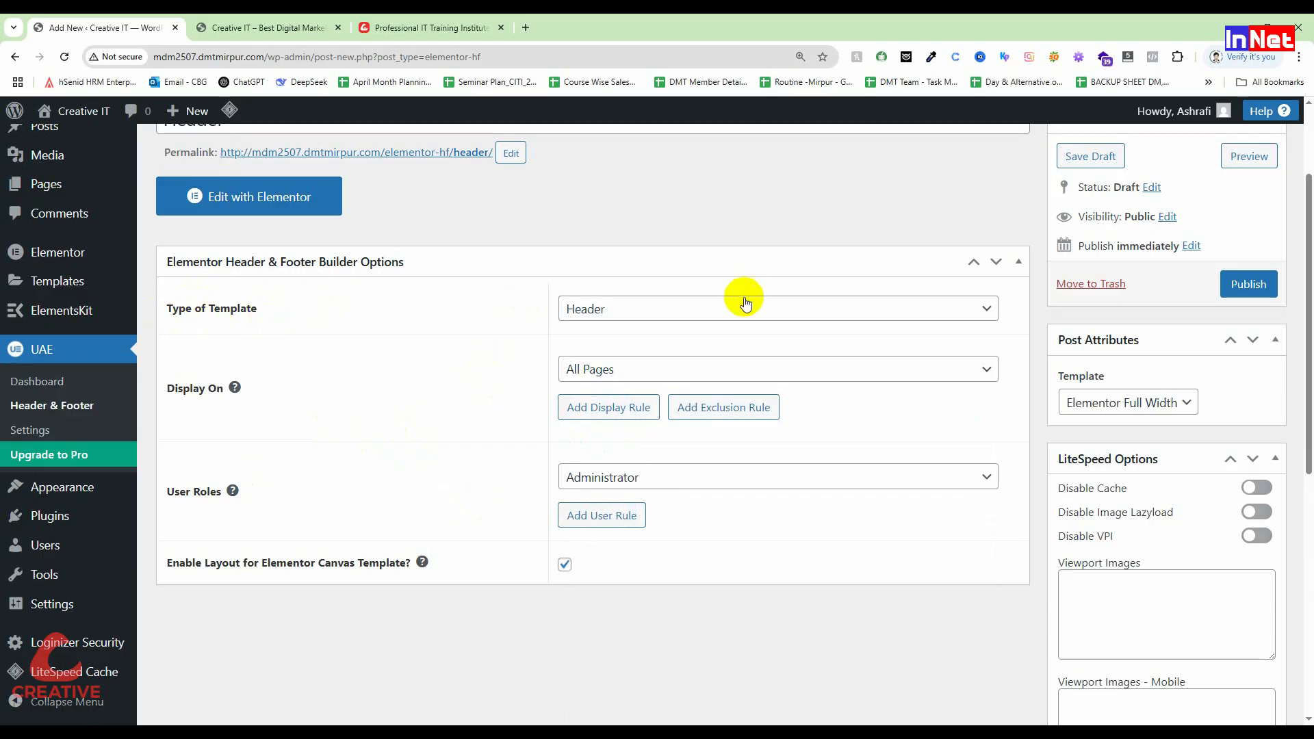
{"action": "left_click", "coordinate": [1266, 280]}
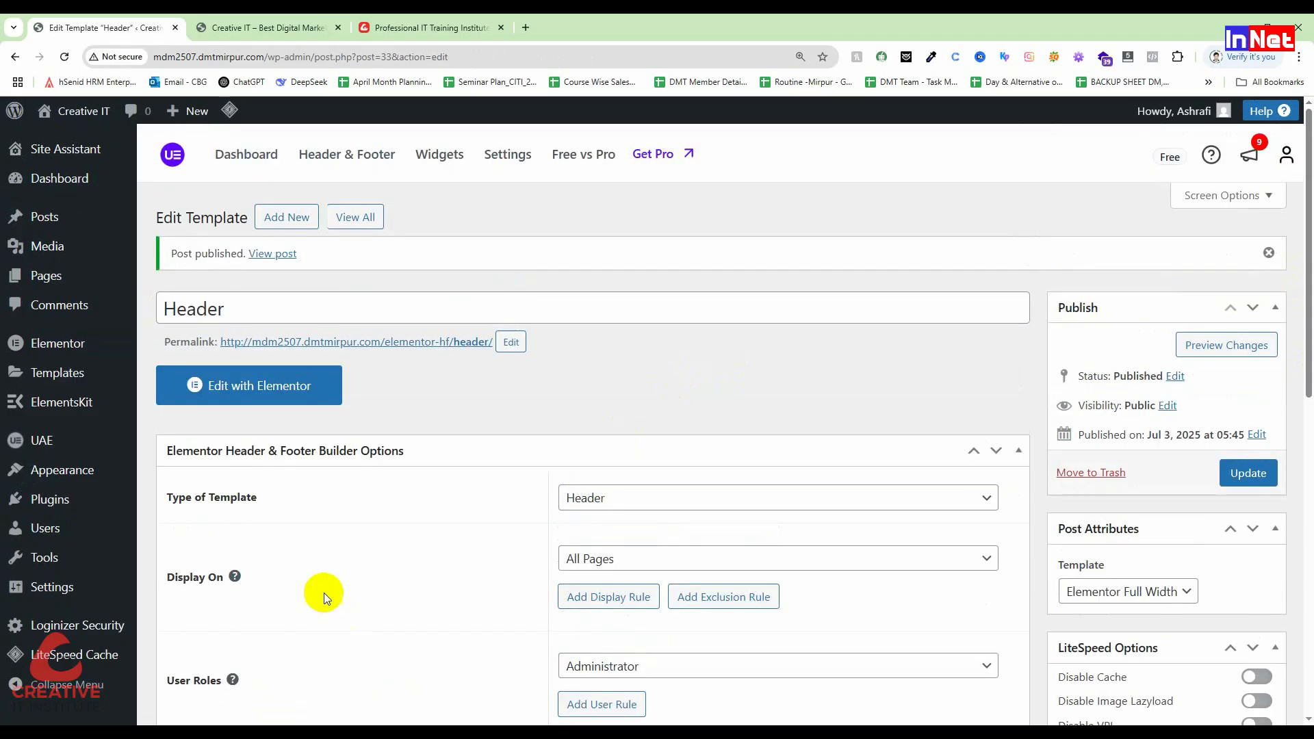
Step: Open the Header template in Elementor, close the Structure panel, and view the institute reference site
{"action": "left_click", "coordinate": [237, 397]}
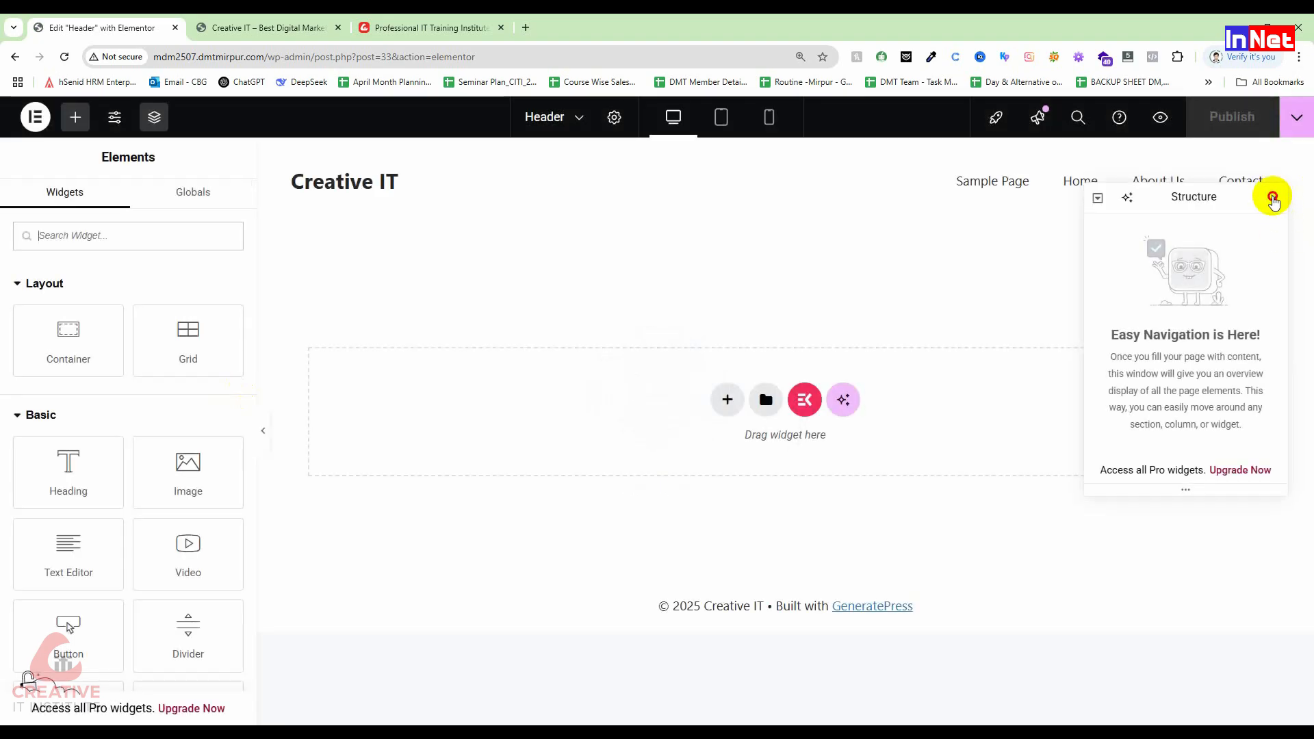
{"action": "left_click", "coordinate": [1274, 198]}
{"action": "left_click", "coordinate": [424, 28]}
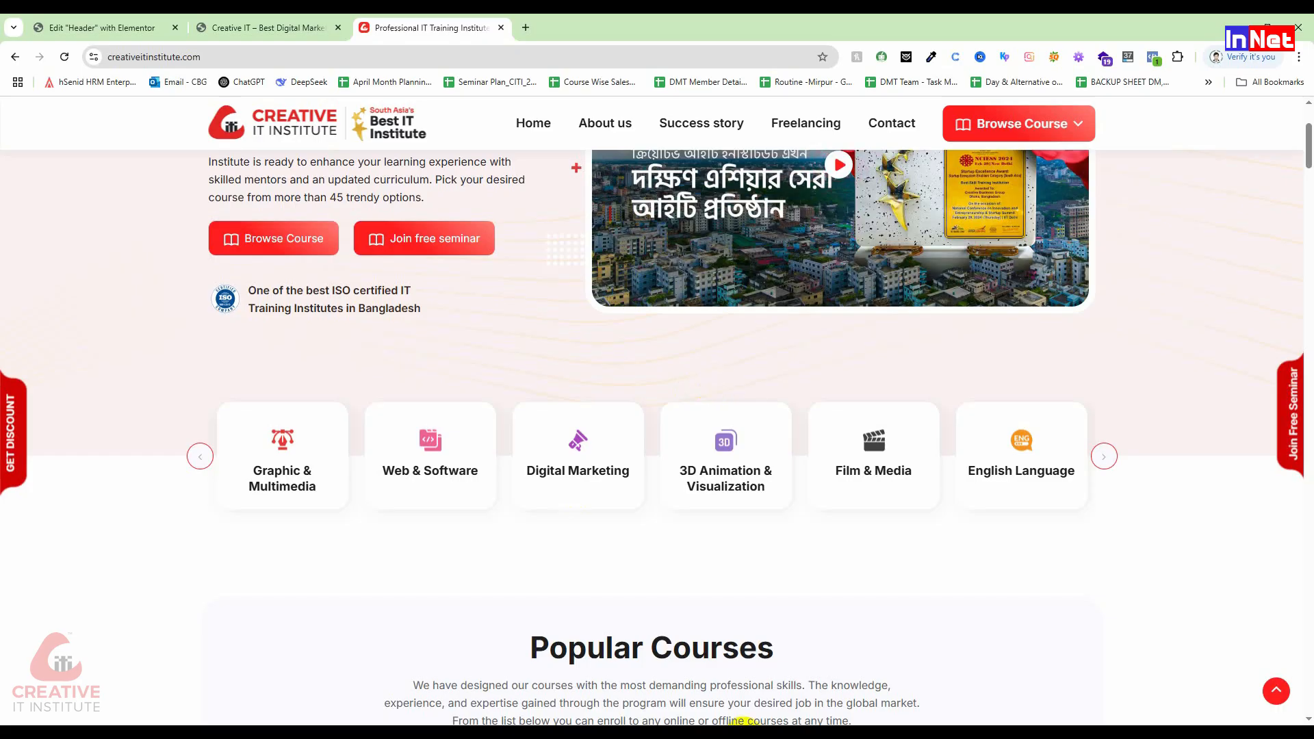
Step: Scroll the creativeitinstitute.com homepage to the top and switch to the Creative IT blog tab
{"action": "scroll", "coordinate": [596, 675], "scroll_direction": "up", "scroll_amount": 3}
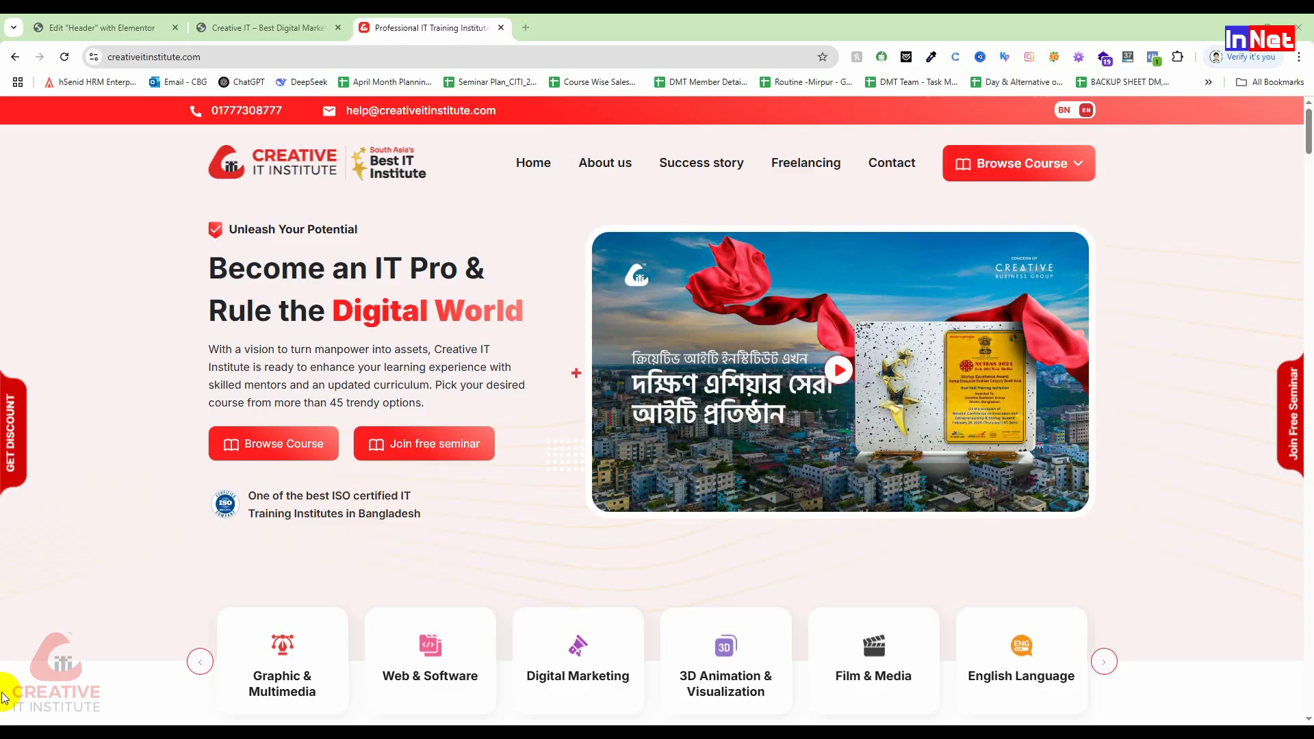
{"action": "left_click", "coordinate": [284, 25]}
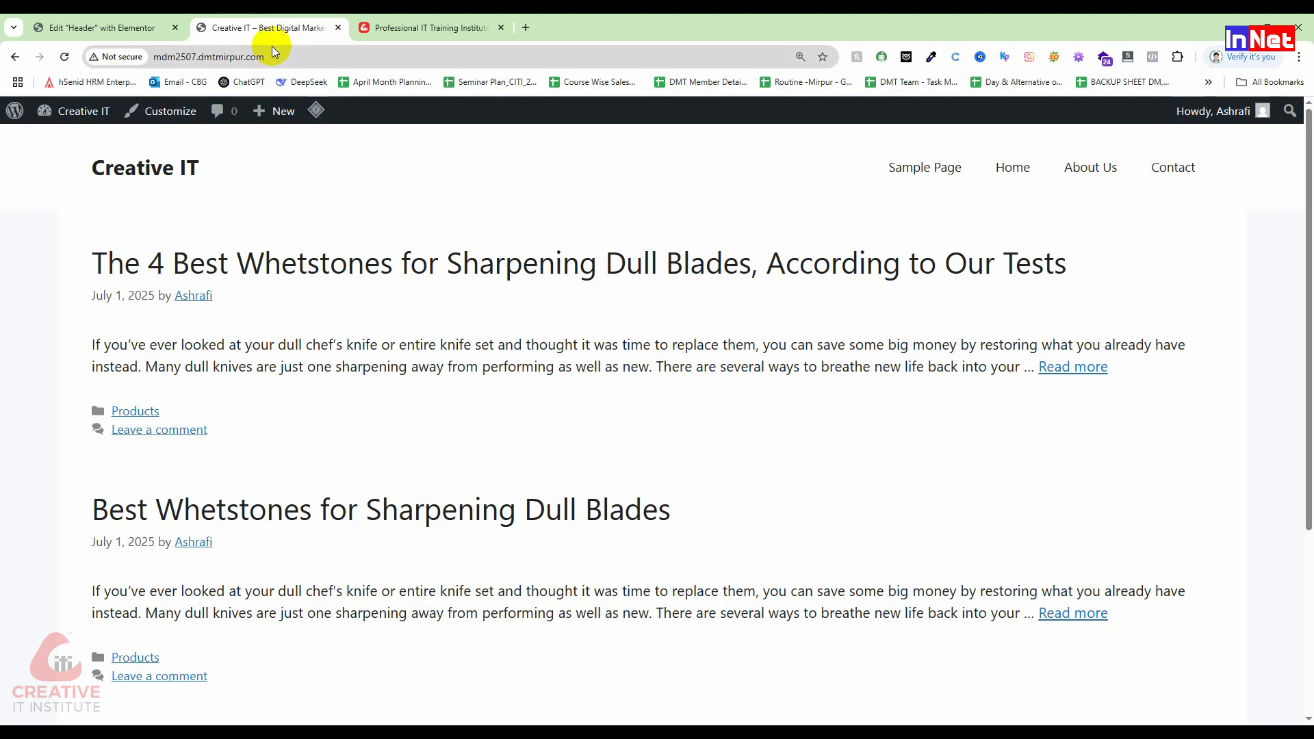
Step: Switch back to the 'Edit "Header" with Elementor' tab showing the empty canvas
{"action": "left_click", "coordinate": [127, 26]}
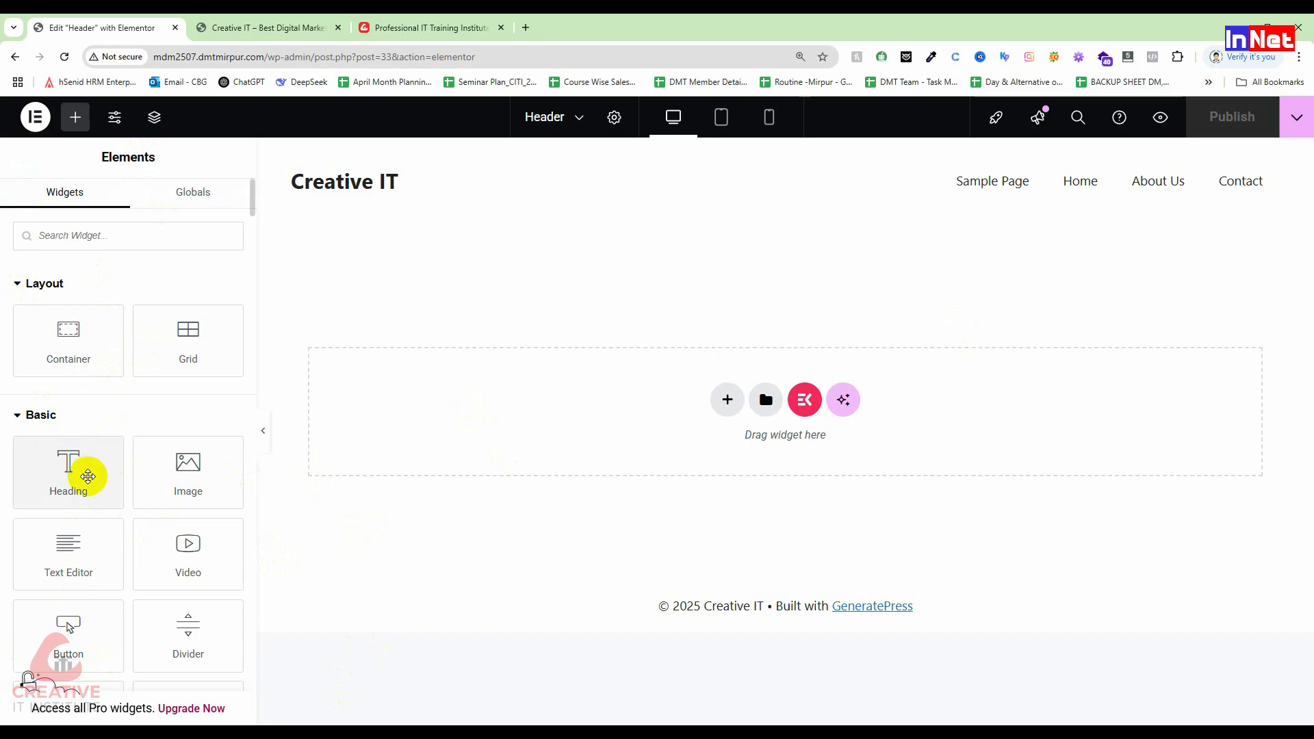
{"action": "left_click", "coordinate": [438, 28]}
{"action": "left_click_drag", "start_coordinate": [214, 249], "coordinate": [522, 306]}
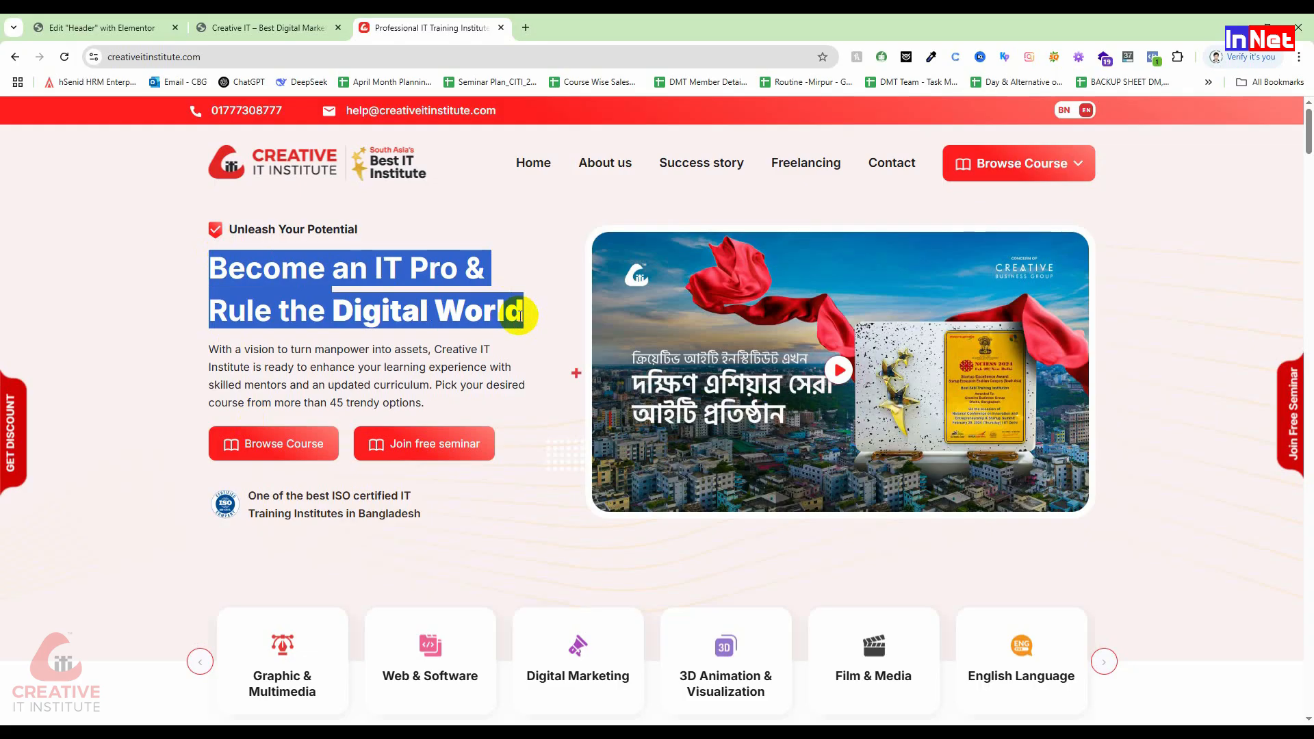
{"action": "left_click", "coordinate": [102, 27]}
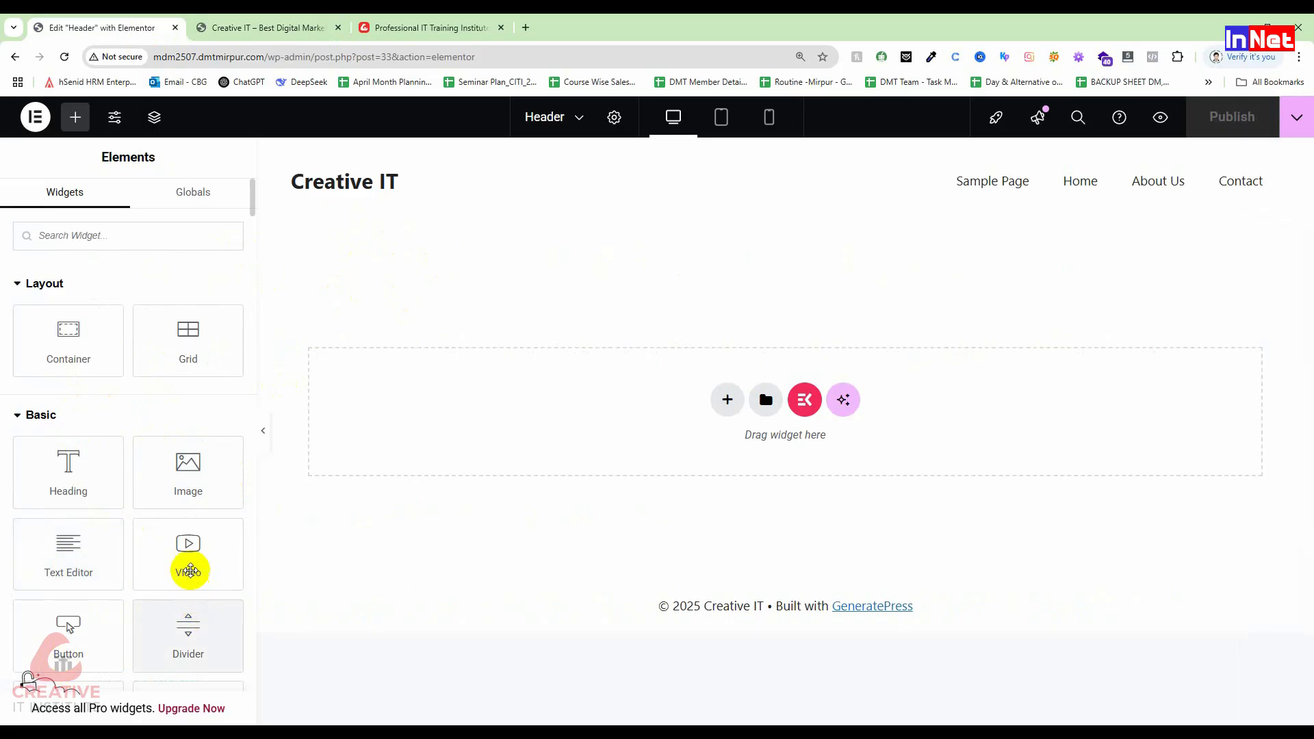
{"action": "scroll", "coordinate": [190, 558], "scroll_direction": "down", "scroll_amount": 1}
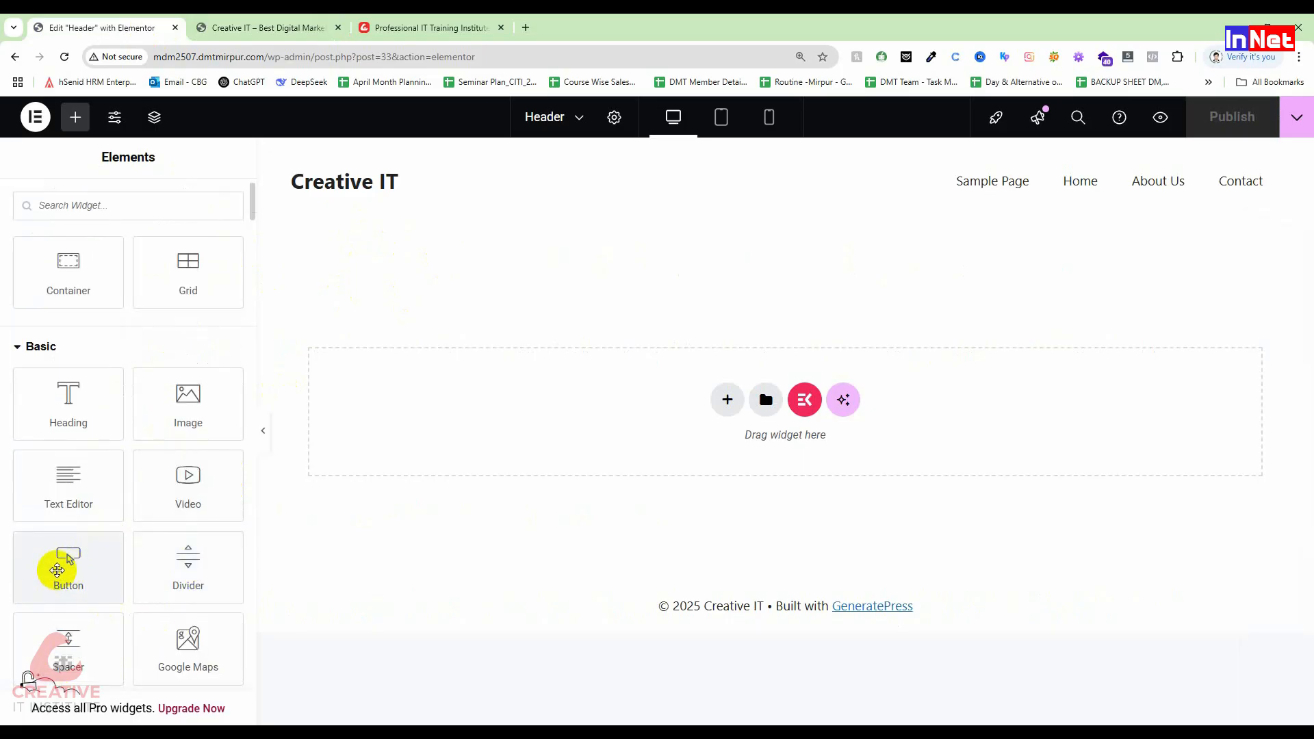
{"action": "scroll", "coordinate": [56, 568], "scroll_direction": "down", "scroll_amount": 2}
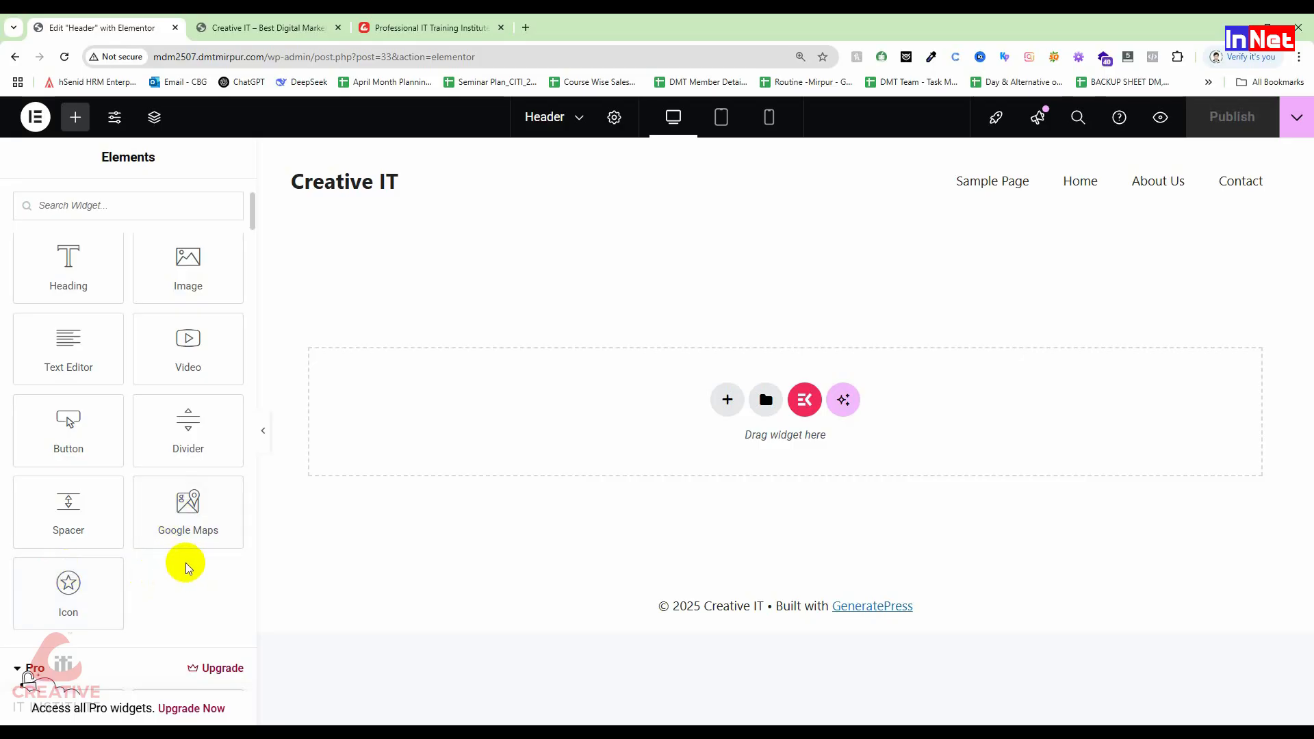
{"action": "scroll", "coordinate": [186, 563], "scroll_direction": "up", "scroll_amount": 3}
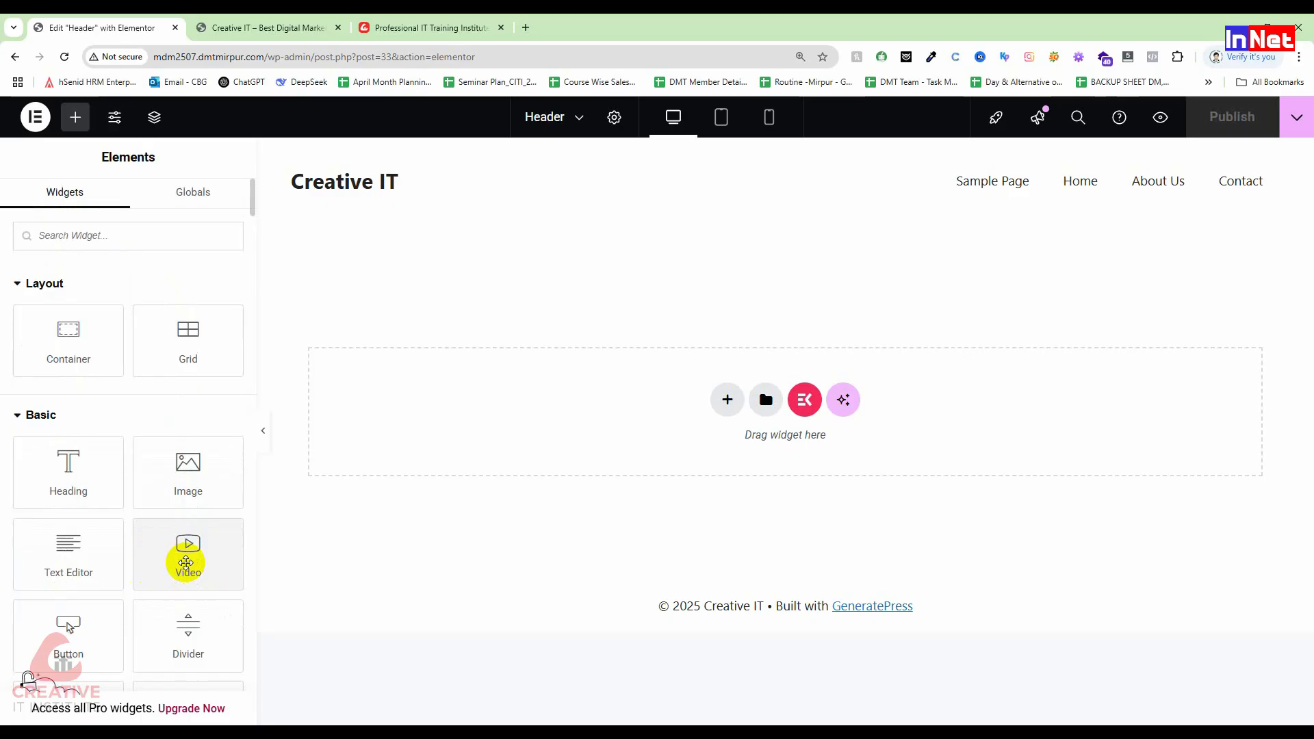
Step: Try the flexbox two-column and grid layouts for a new header container without adding one
{"action": "left_click", "coordinate": [727, 401]}
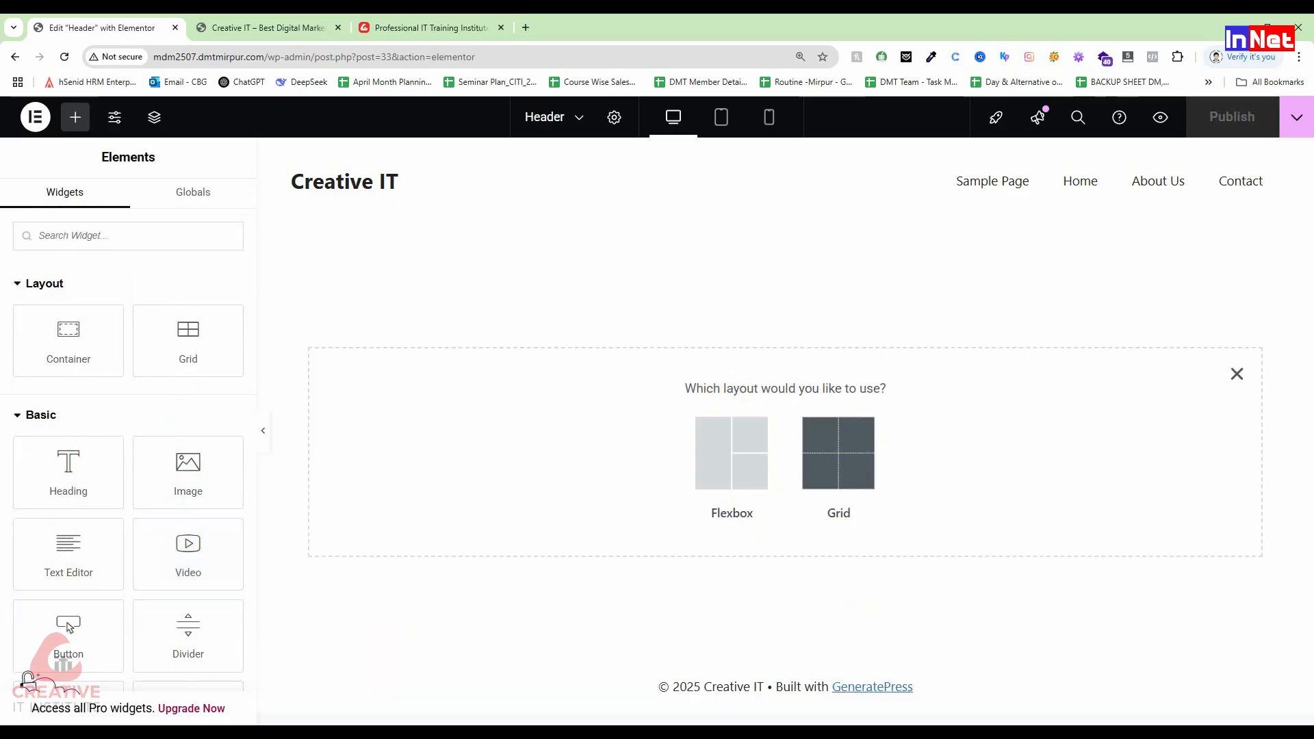
{"action": "left_click", "coordinate": [1236, 373]}
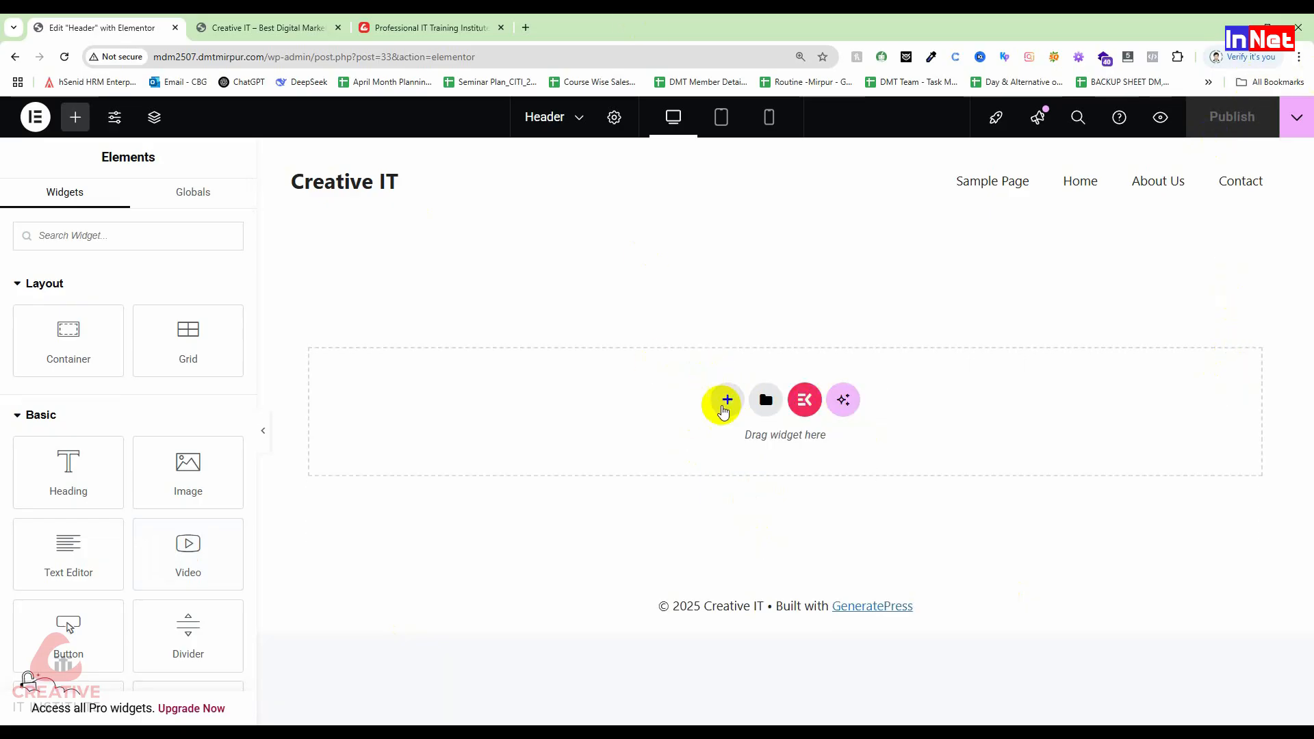
{"action": "left_click", "coordinate": [726, 402]}
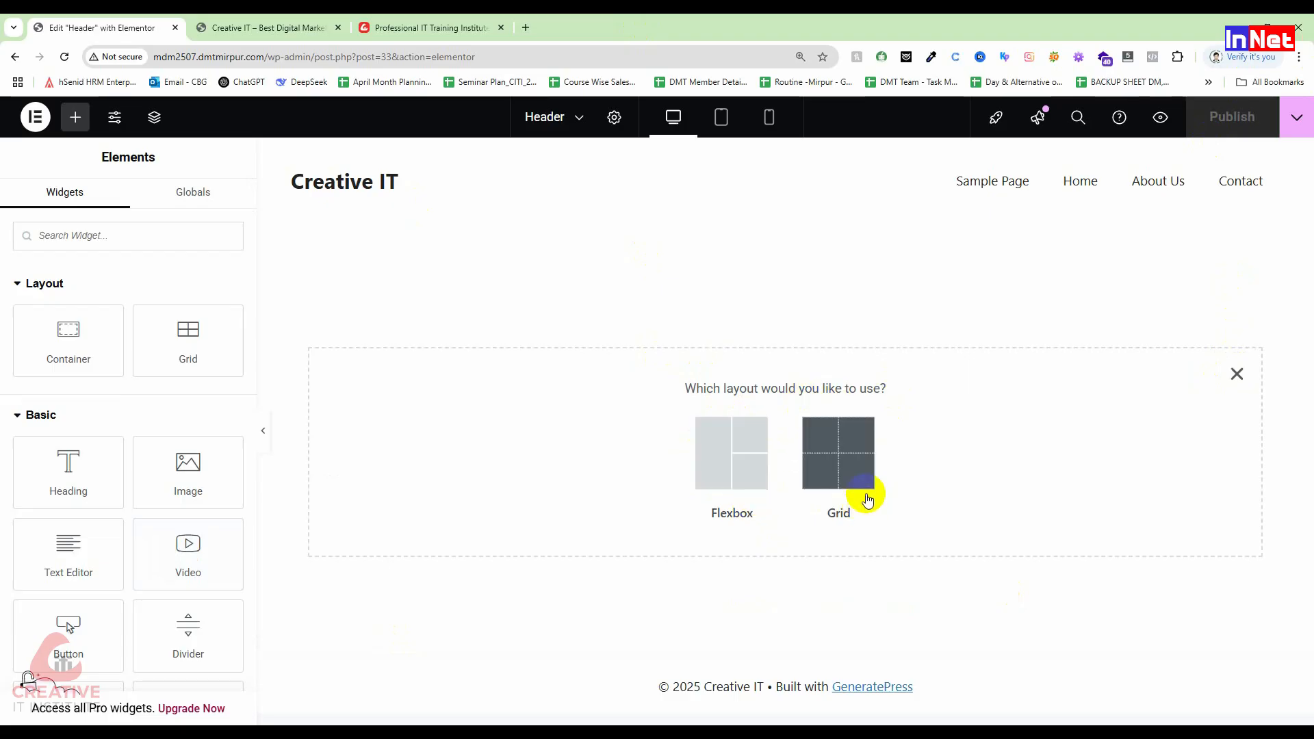
{"action": "left_click", "coordinate": [731, 480]}
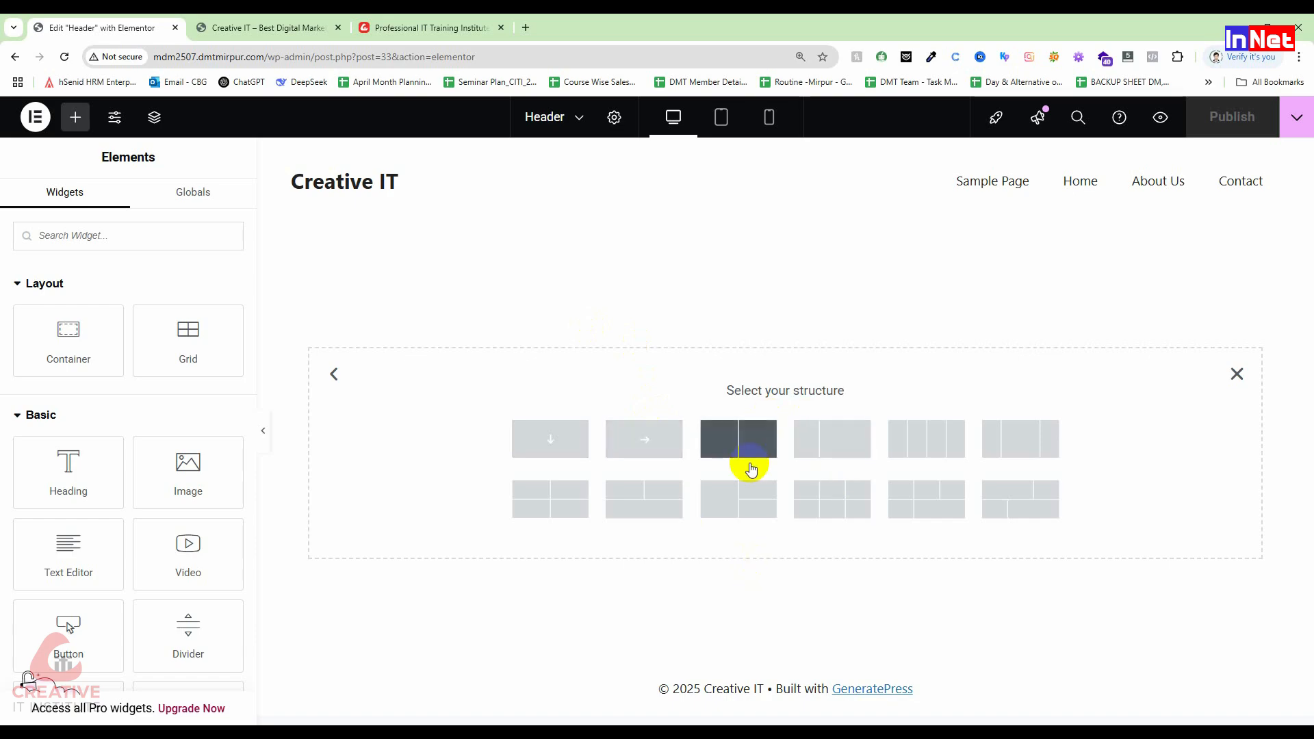
{"action": "left_click", "coordinate": [828, 453]}
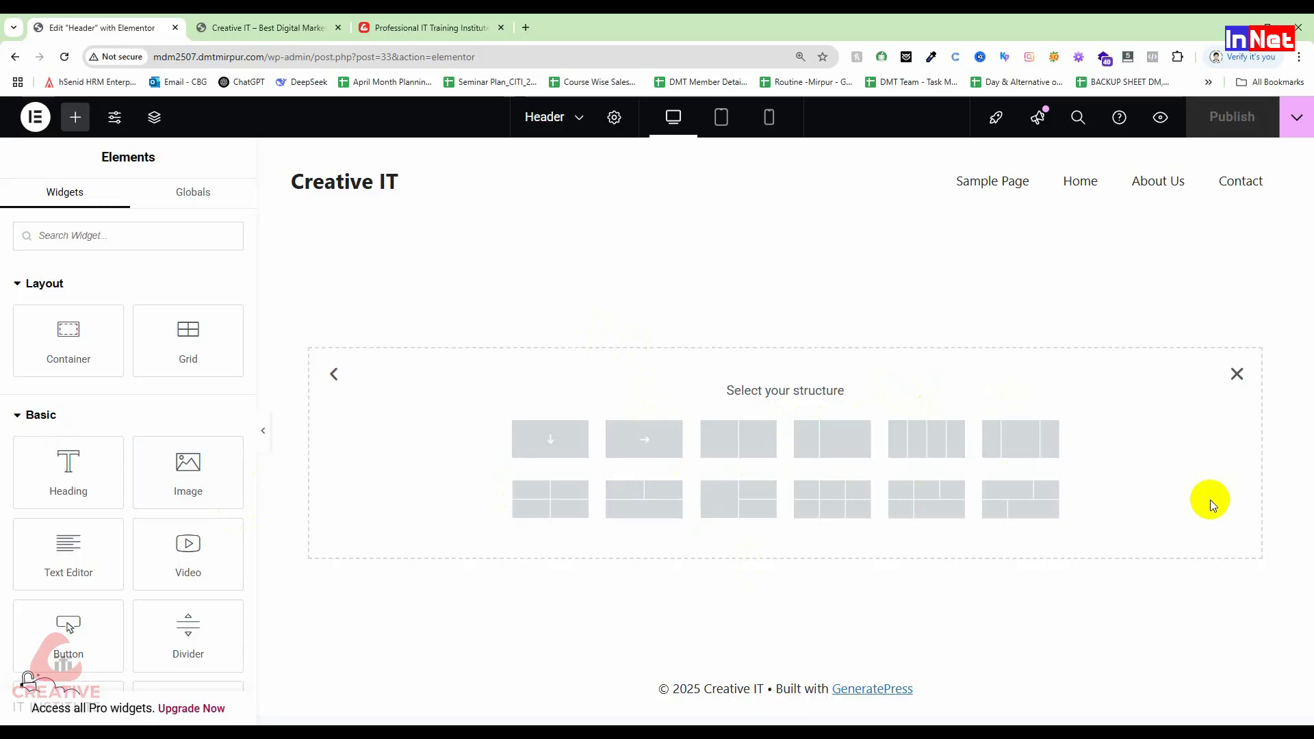
{"action": "left_click", "coordinate": [1238, 375]}
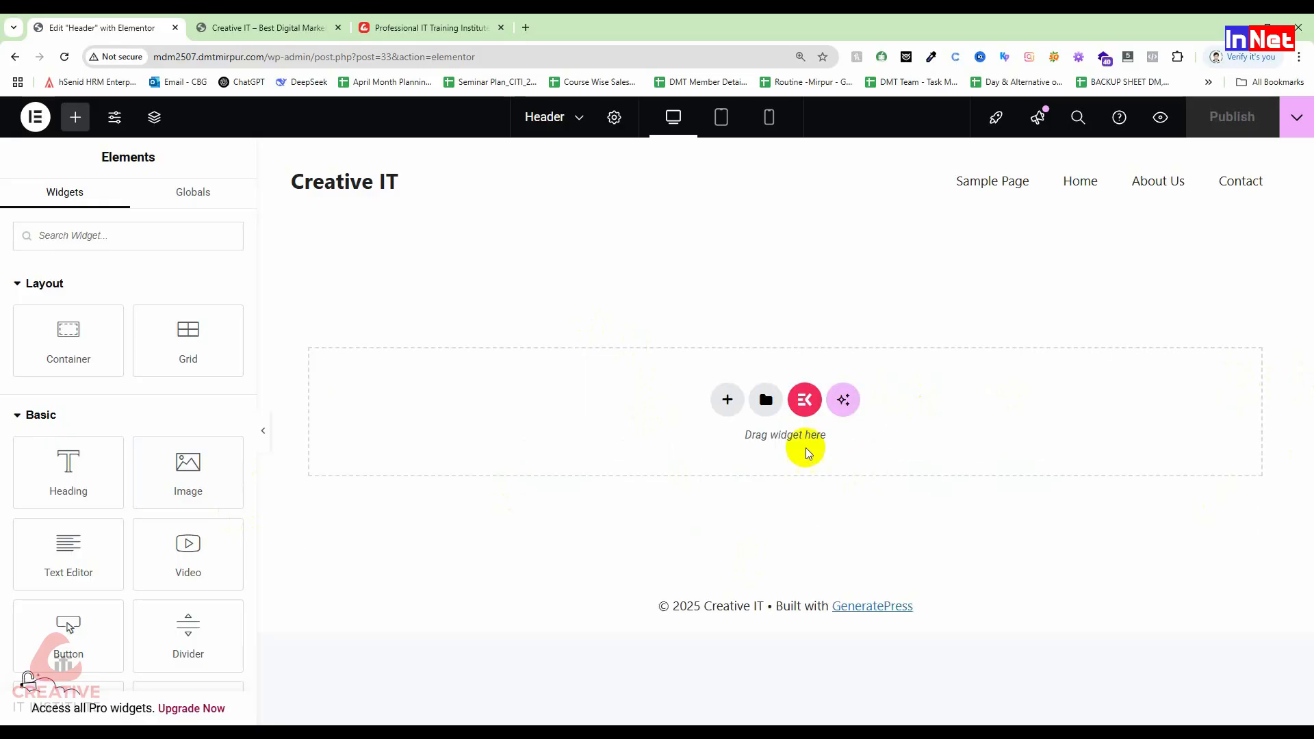
{"action": "left_click", "coordinate": [728, 400]}
{"action": "left_click", "coordinate": [830, 438]}
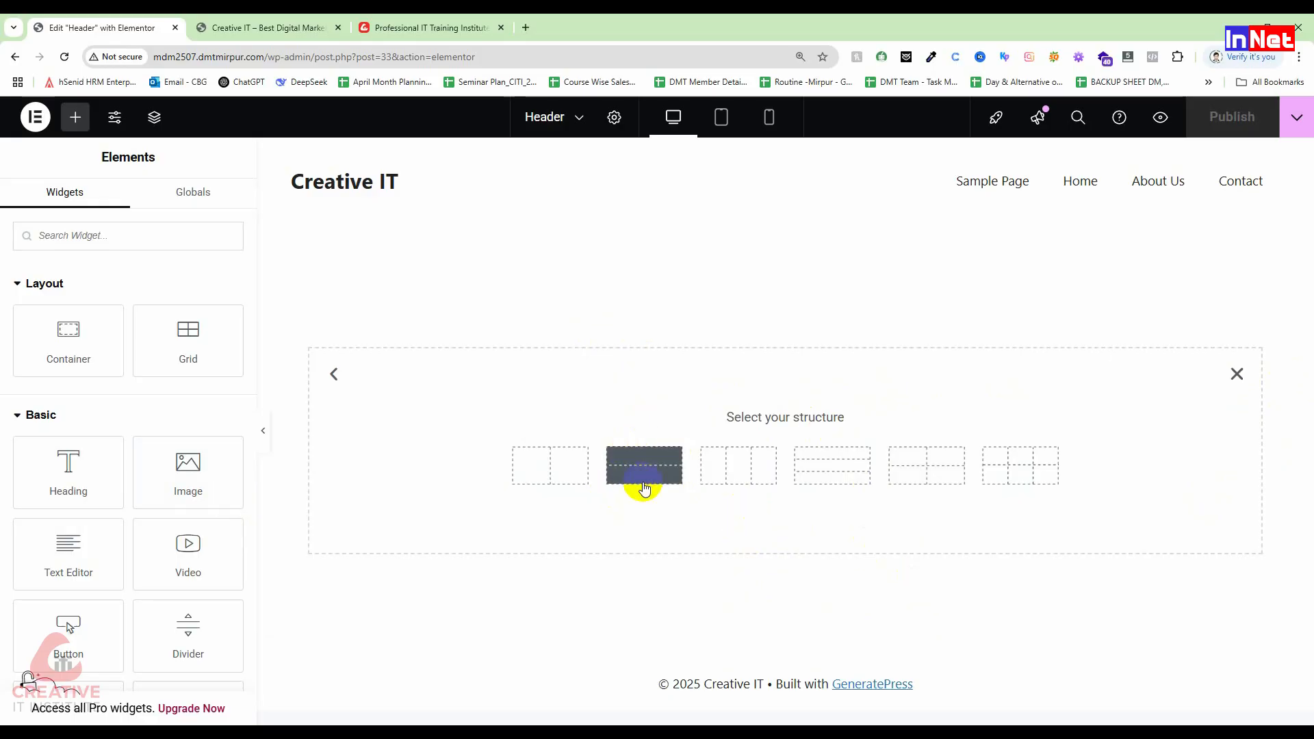
Step: Return to the header editor, preview the two-row structure, then close the structure picker
{"action": "left_click", "coordinate": [438, 27]}
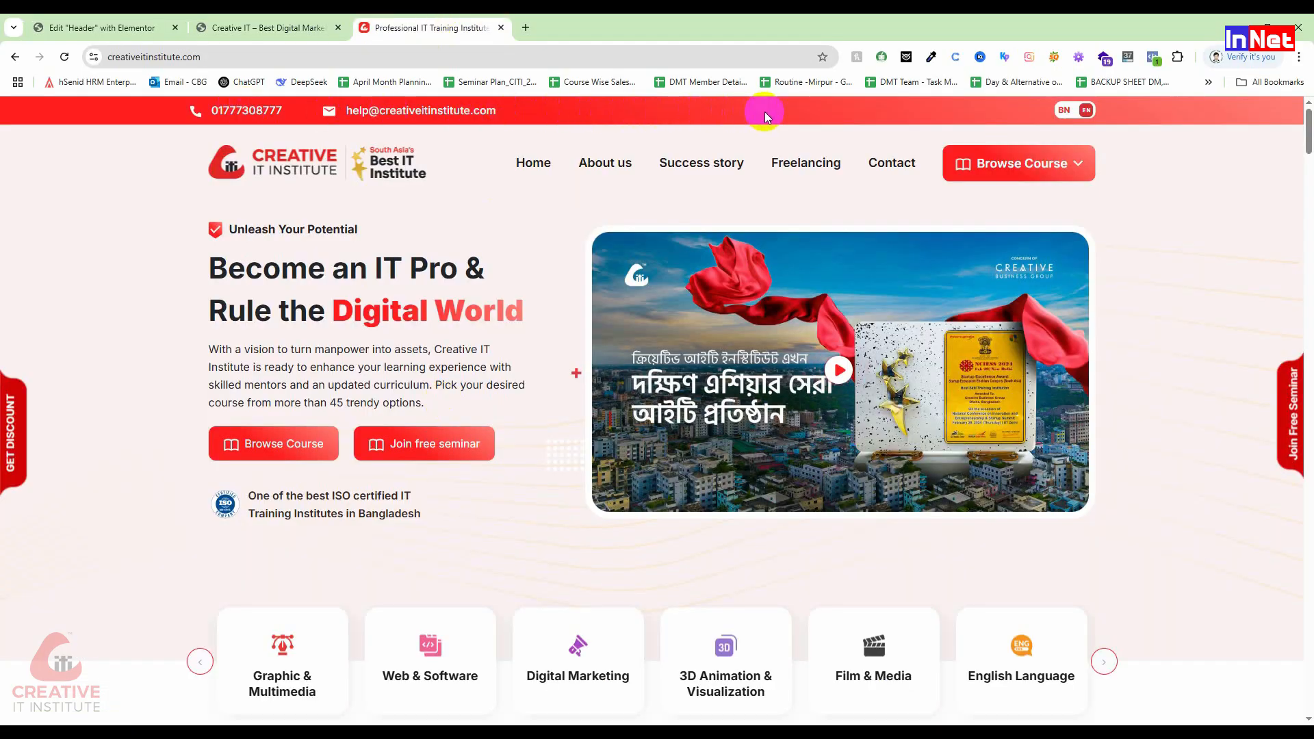
{"action": "left_click", "coordinate": [268, 21]}
{"action": "left_click", "coordinate": [13, 26]}
{"action": "left_click", "coordinate": [84, 25]}
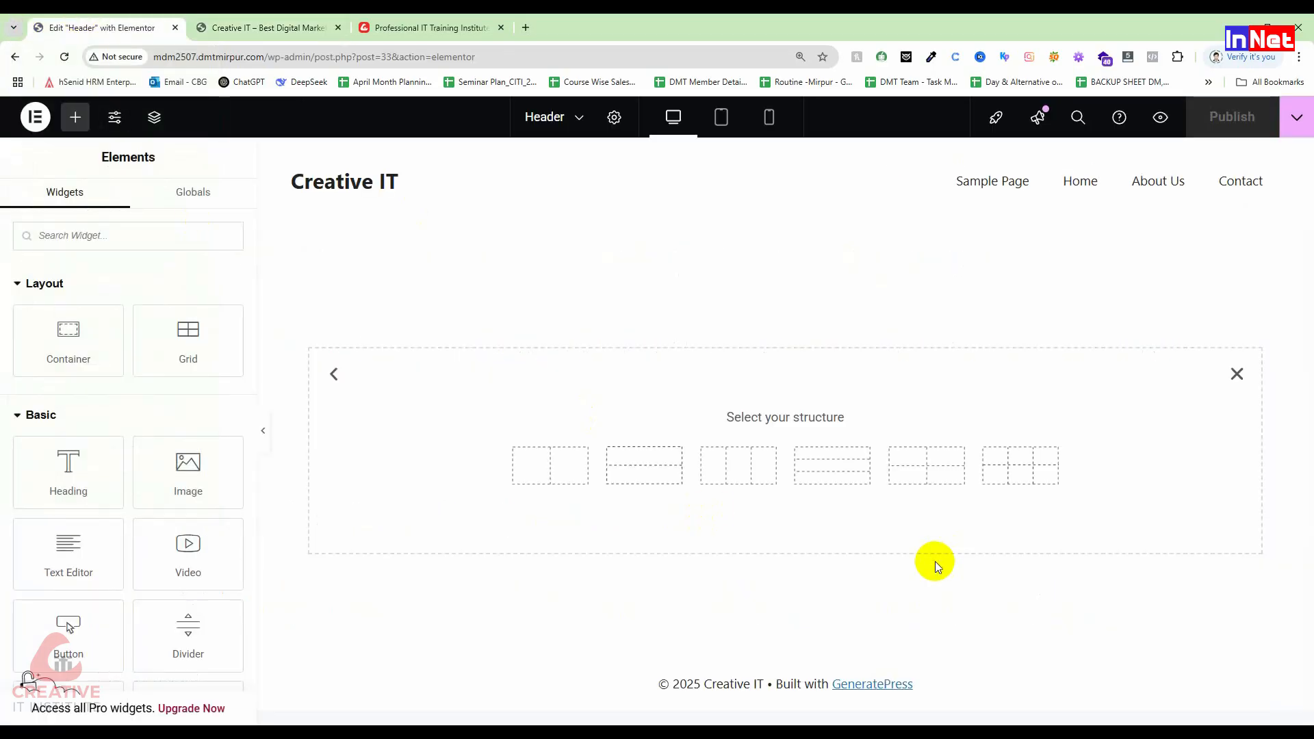
{"action": "left_click", "coordinate": [631, 469]}
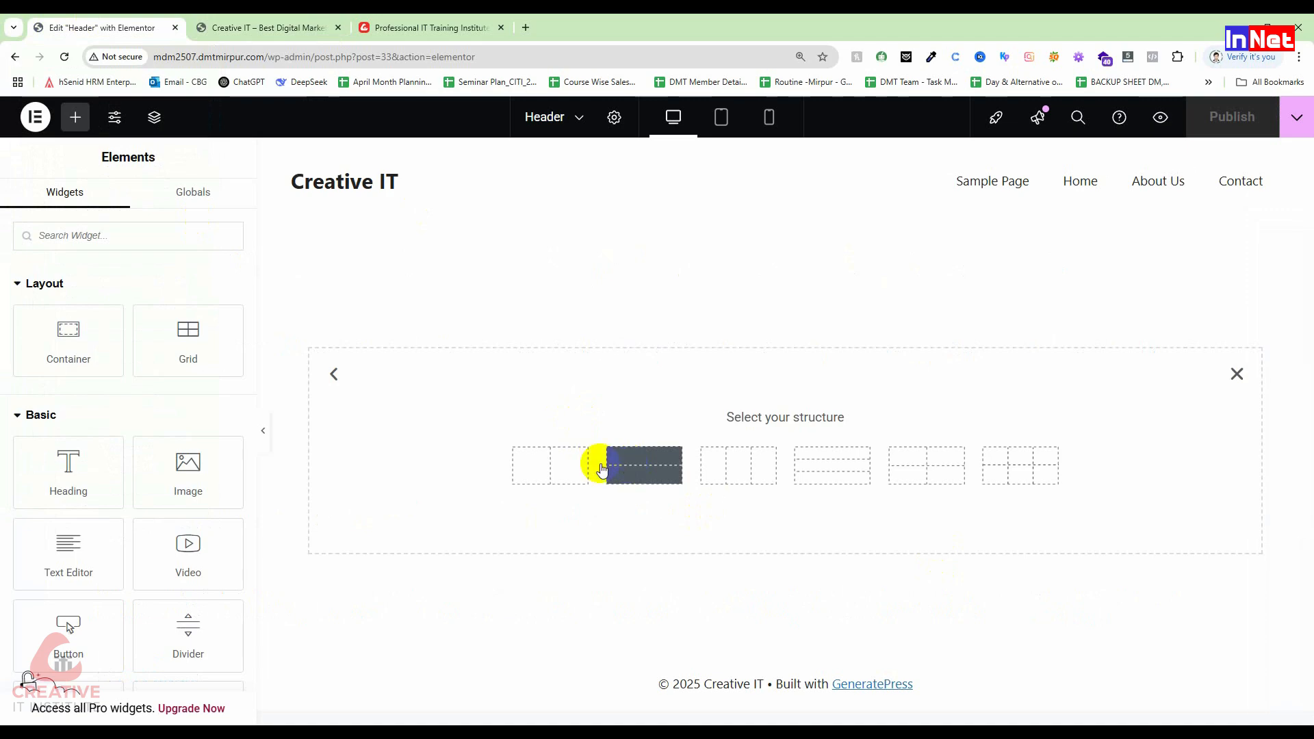
{"action": "left_click", "coordinate": [1237, 375]}
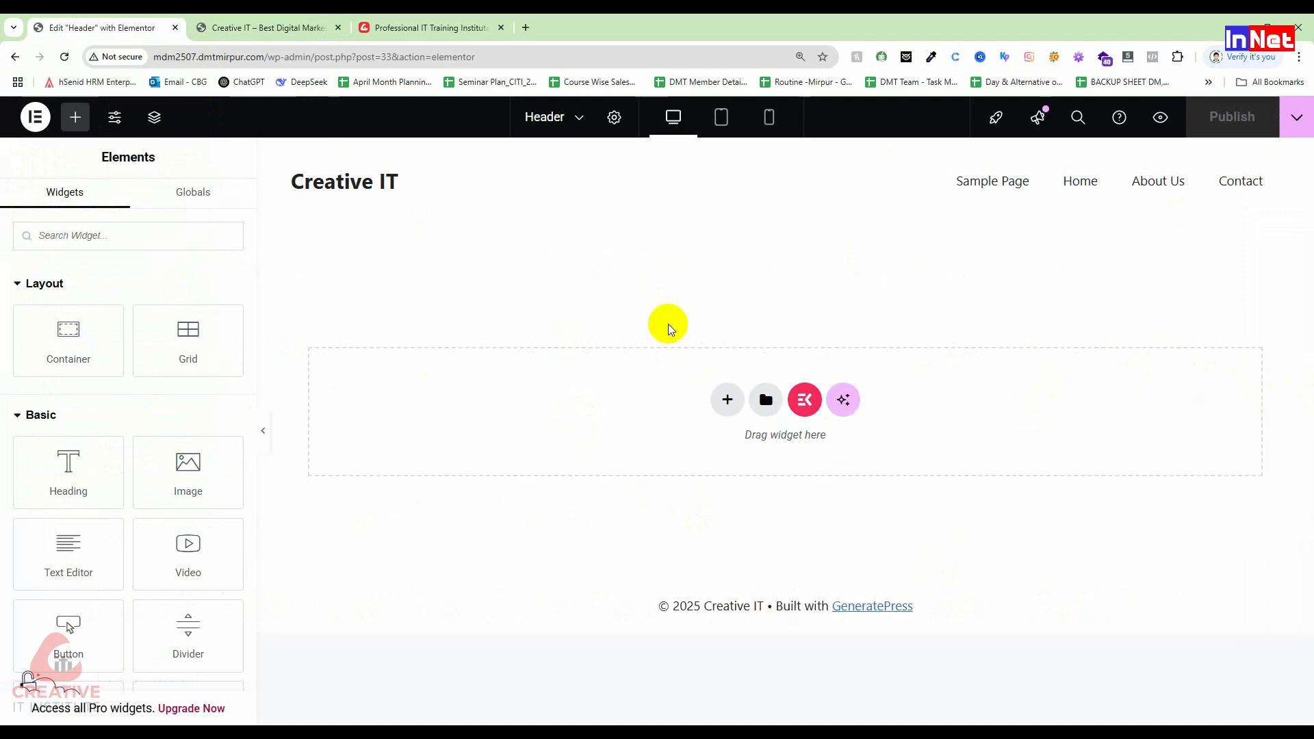
{"action": "left_click", "coordinate": [671, 118]}
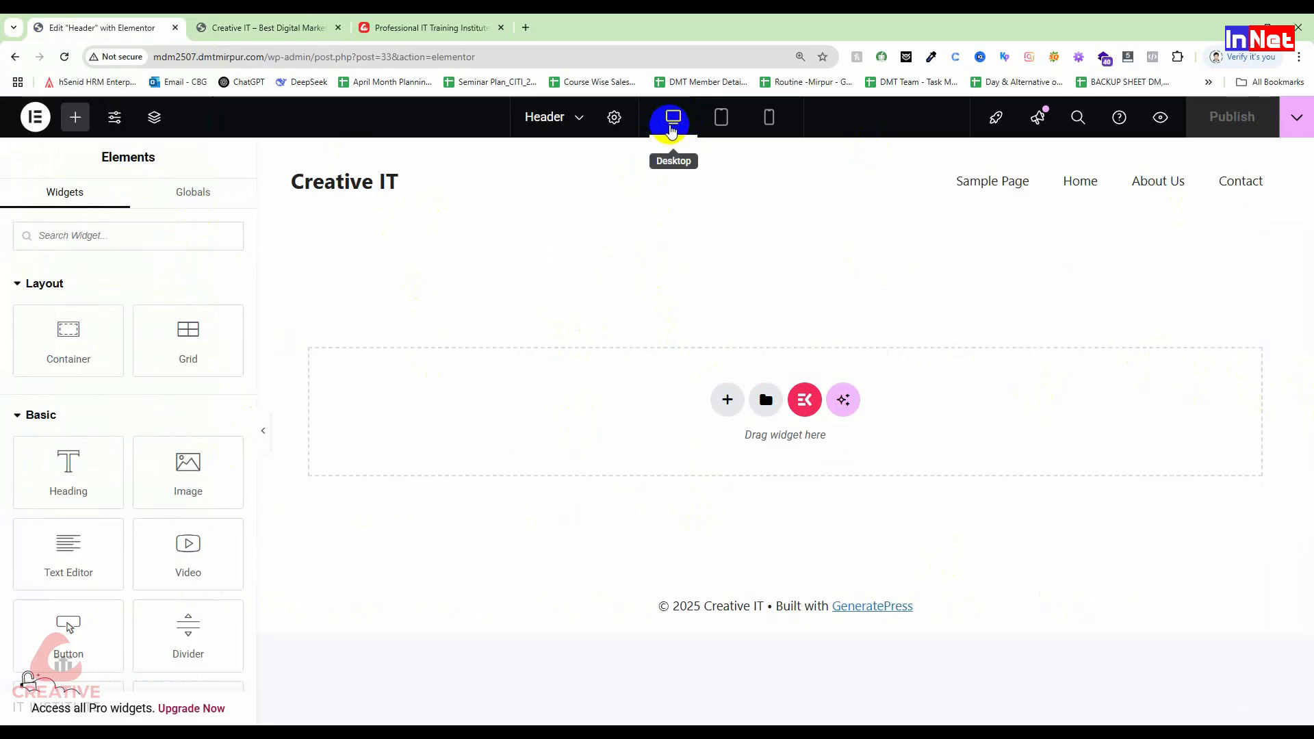
{"action": "left_click", "coordinate": [721, 125]}
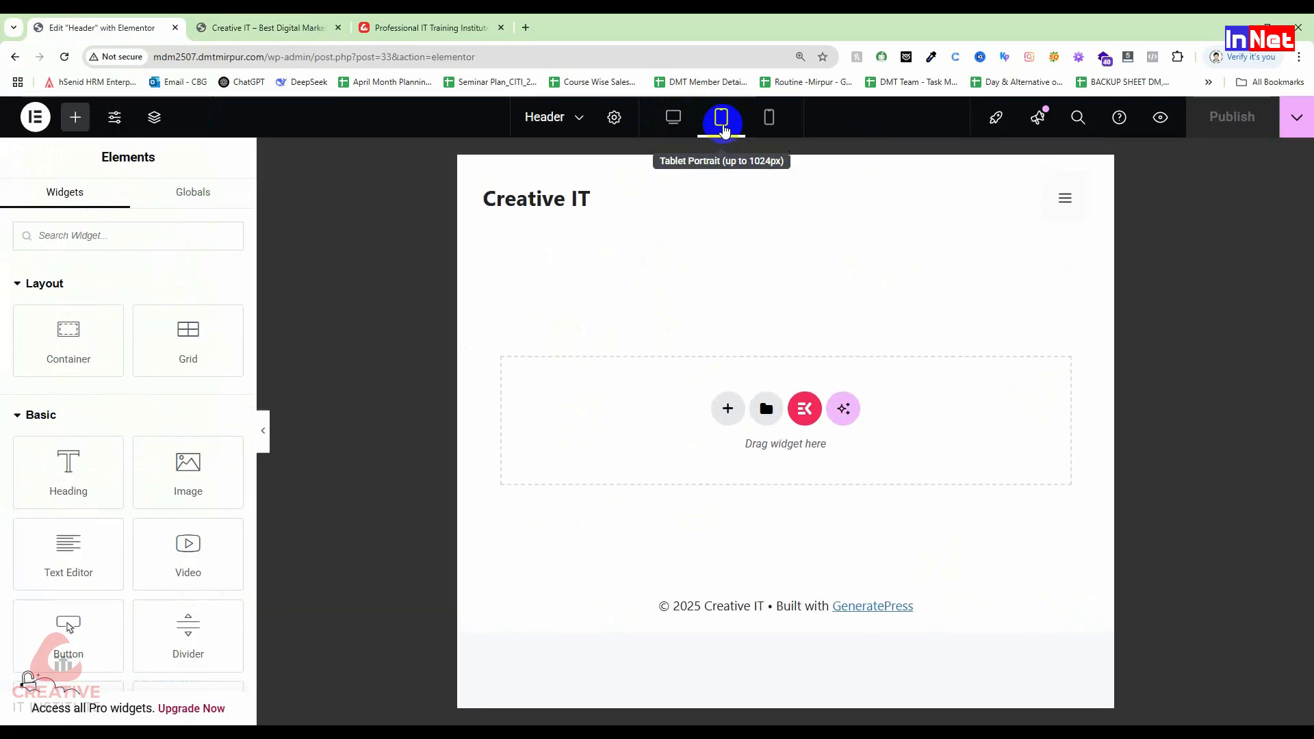
{"action": "left_click", "coordinate": [766, 123]}
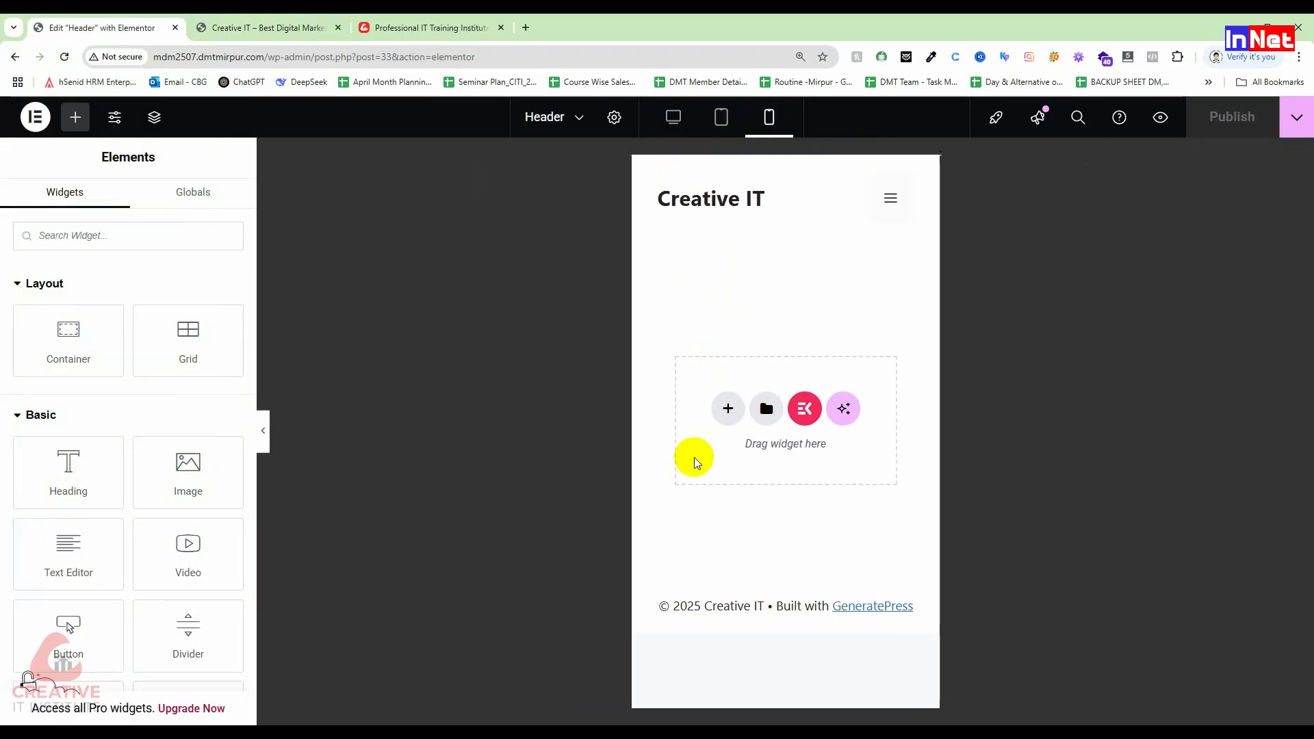
{"action": "left_click", "coordinate": [671, 117]}
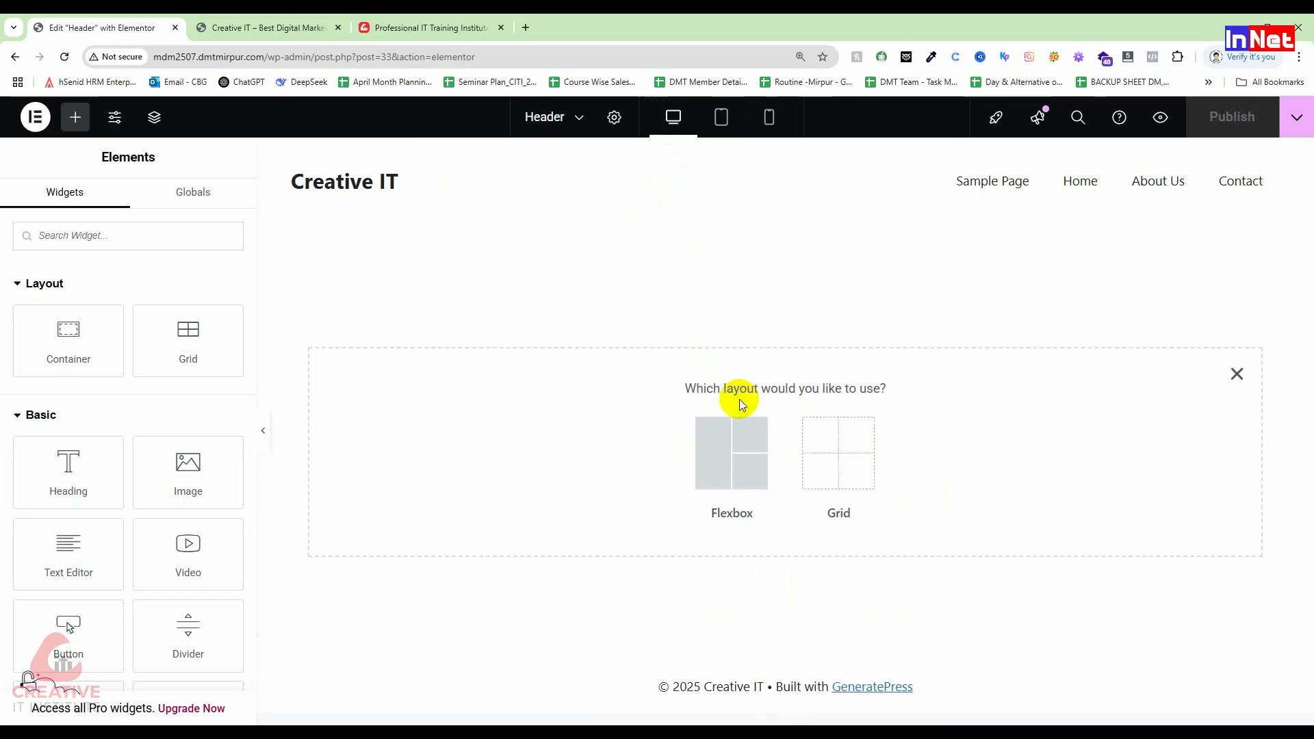
Step: Add a three-column Flexbox container, boxed at 1140 px, below the header
{"action": "left_click", "coordinate": [734, 465]}
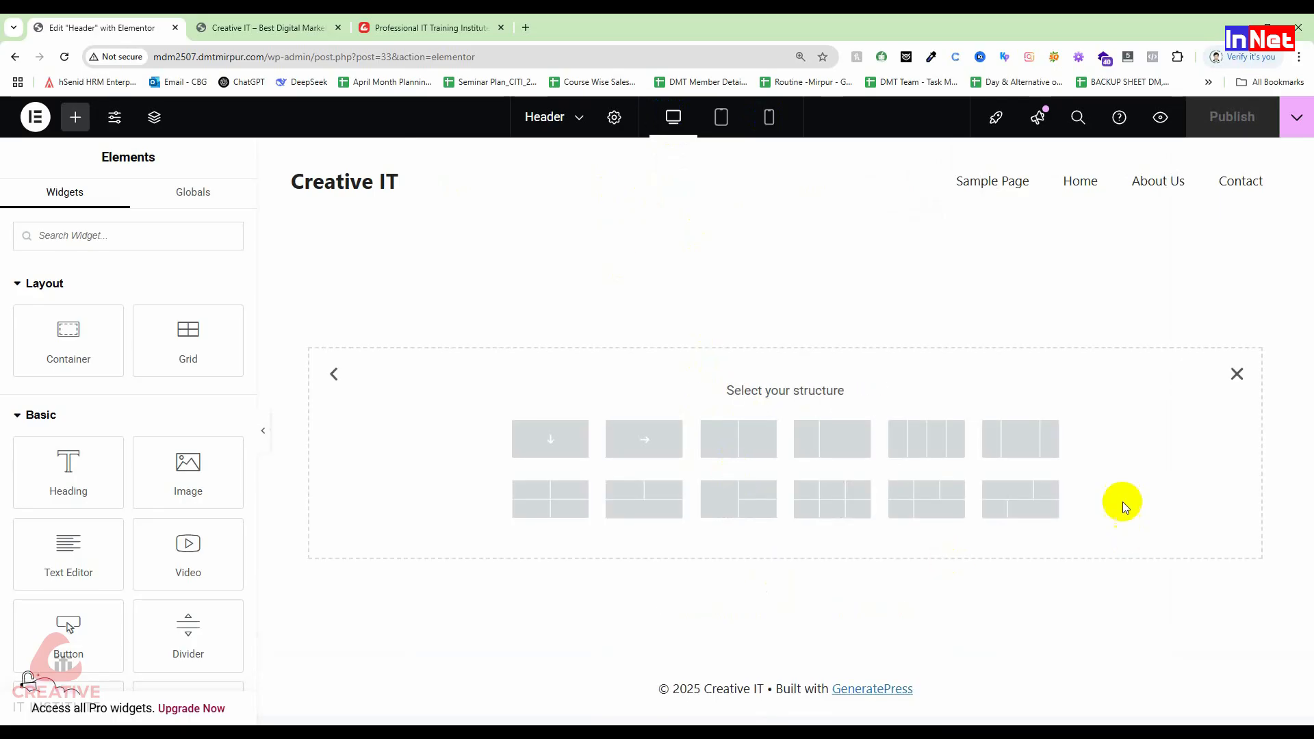
{"action": "left_click", "coordinate": [942, 455]}
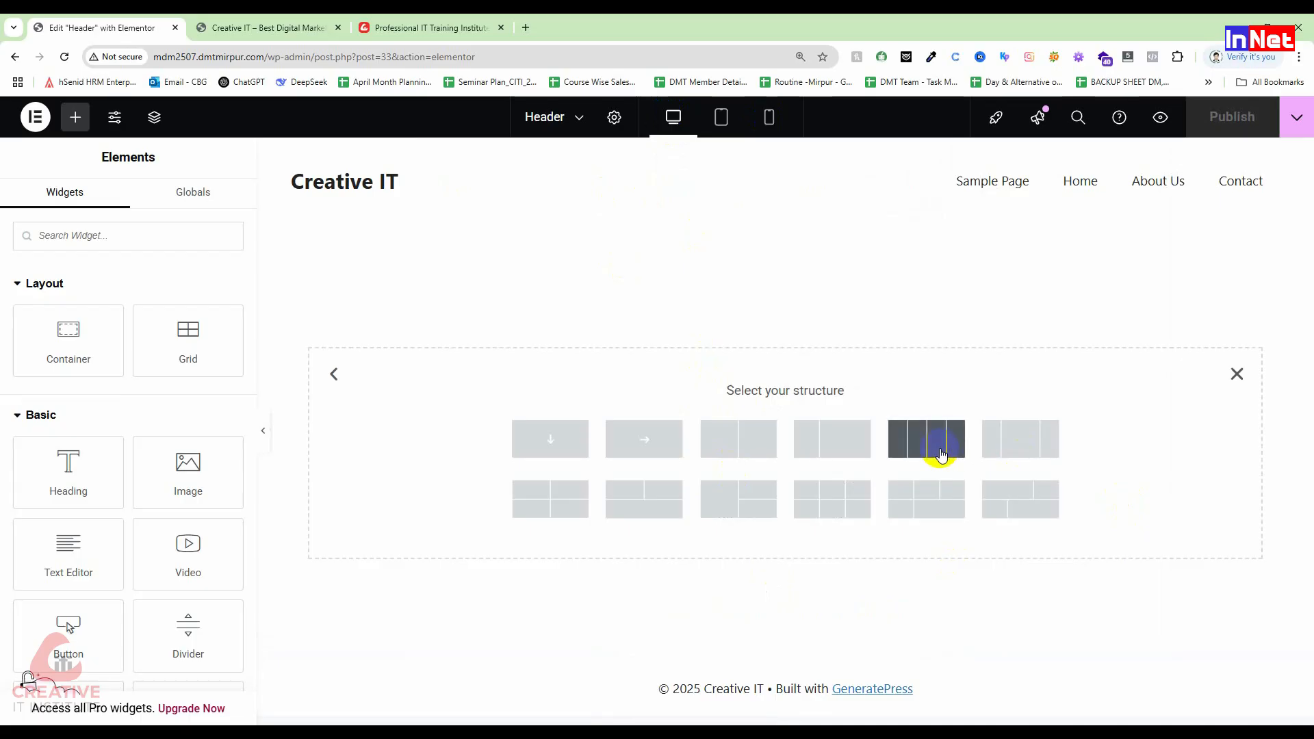
{"action": "left_click", "coordinate": [1021, 436]}
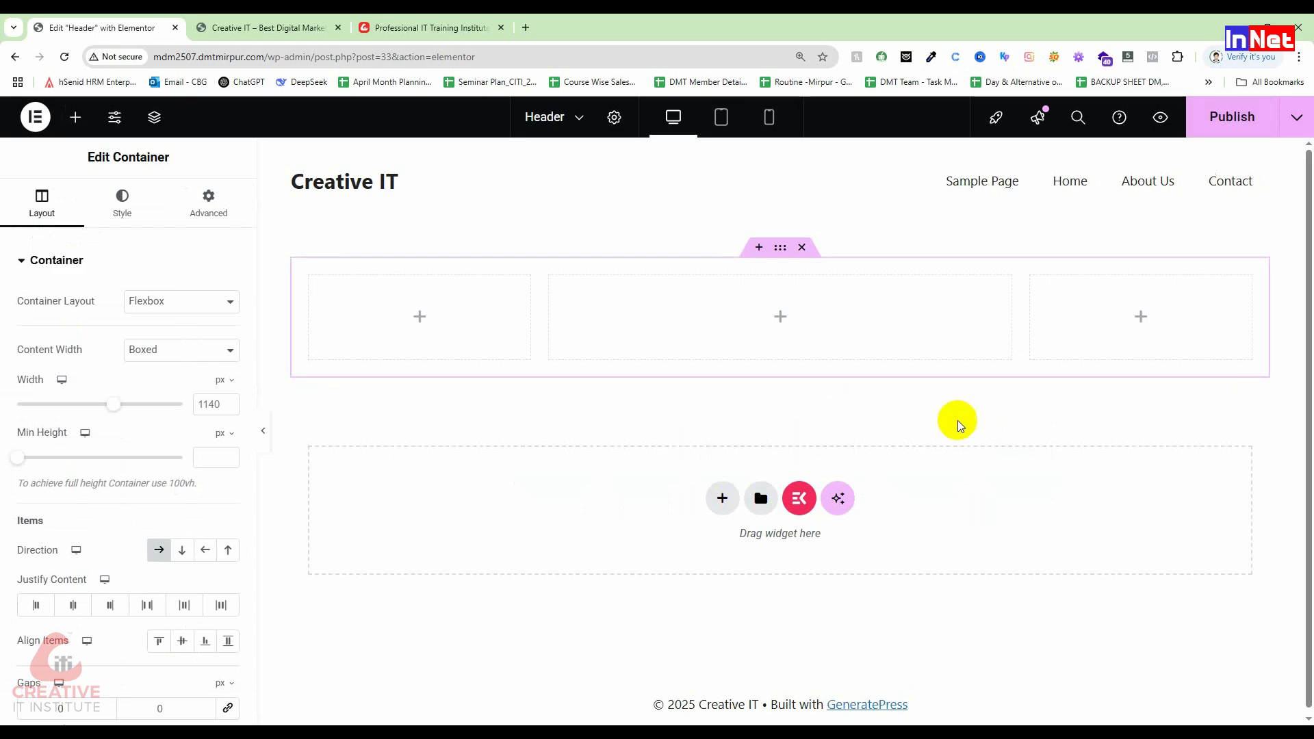
{"action": "right_click", "coordinate": [791, 319]}
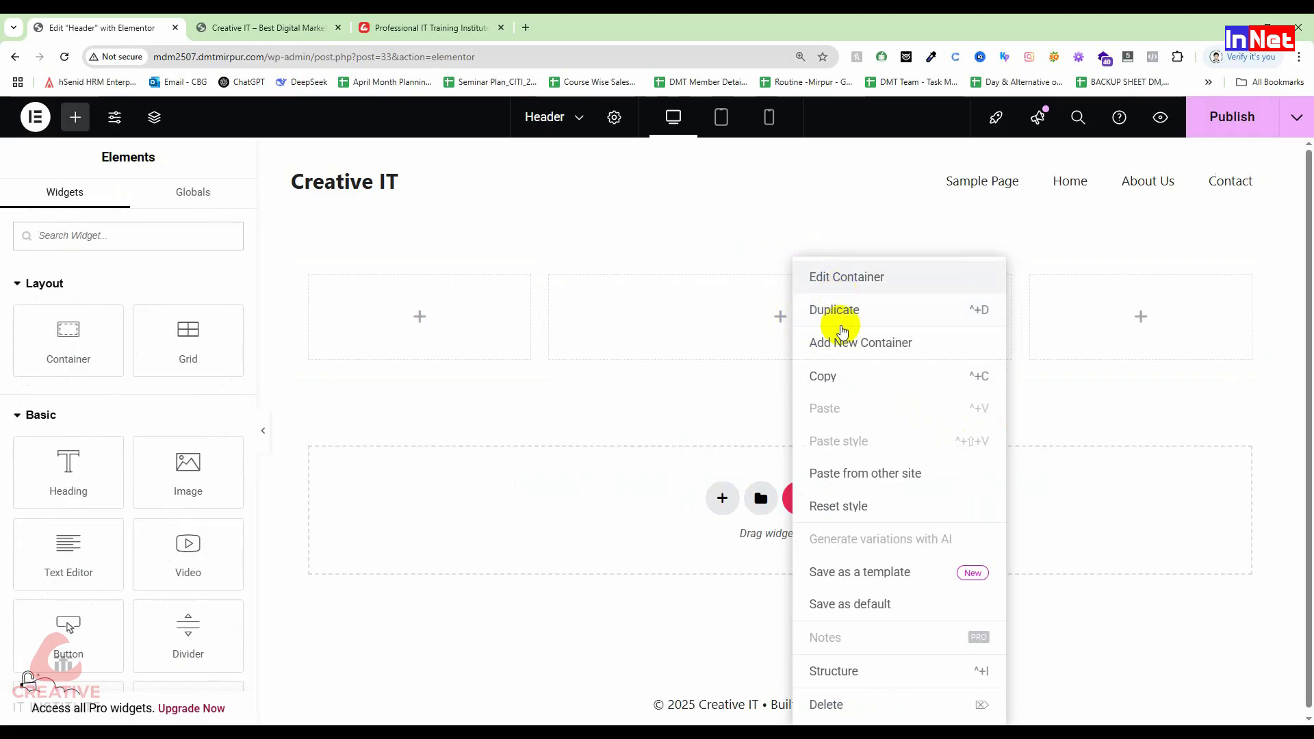
{"action": "left_click", "coordinate": [832, 376]}
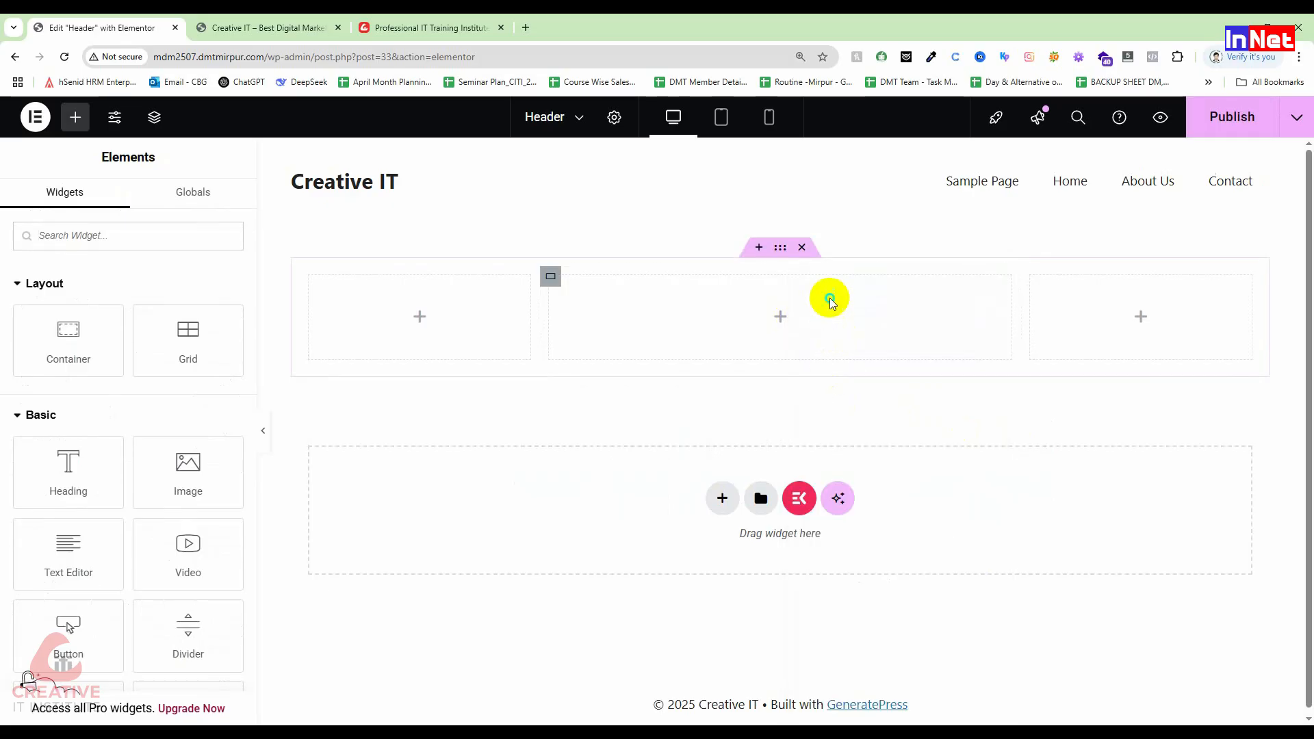
{"action": "right_click", "coordinate": [830, 299]}
{"action": "left_click", "coordinate": [866, 409]}
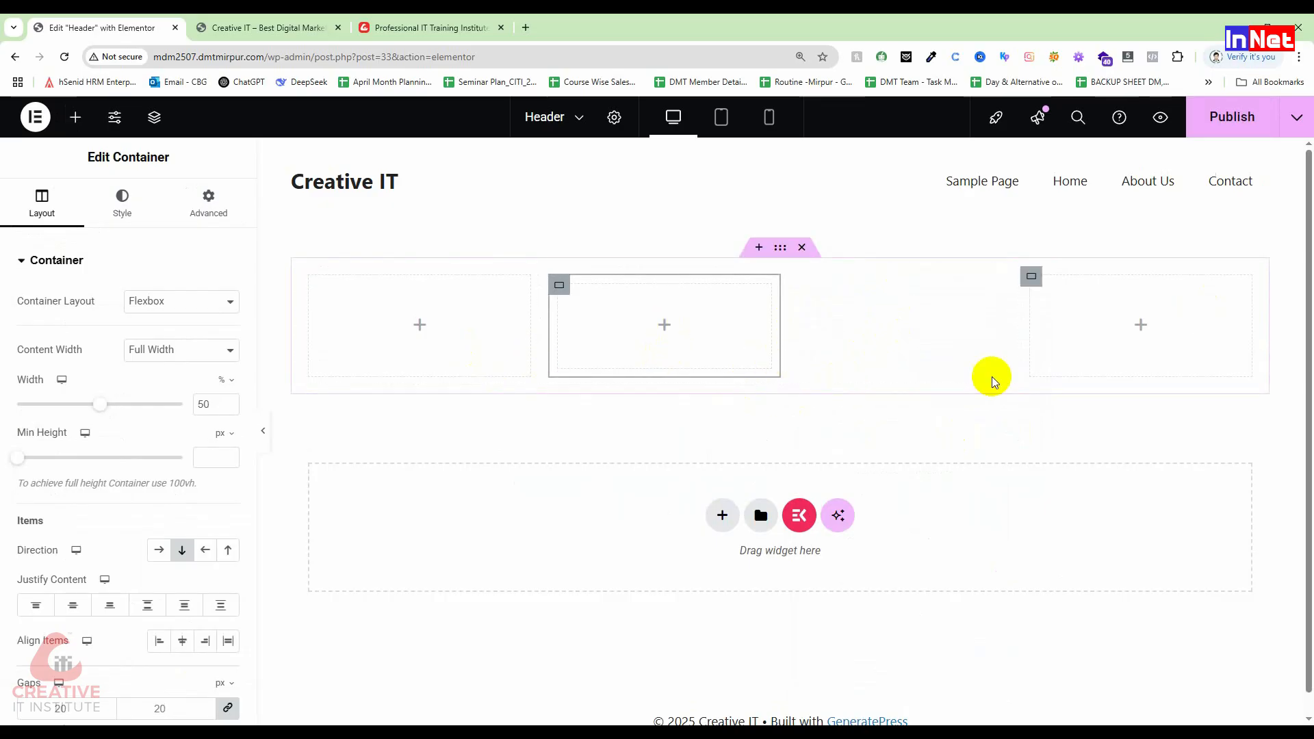
{"action": "right_click", "coordinate": [720, 316]}
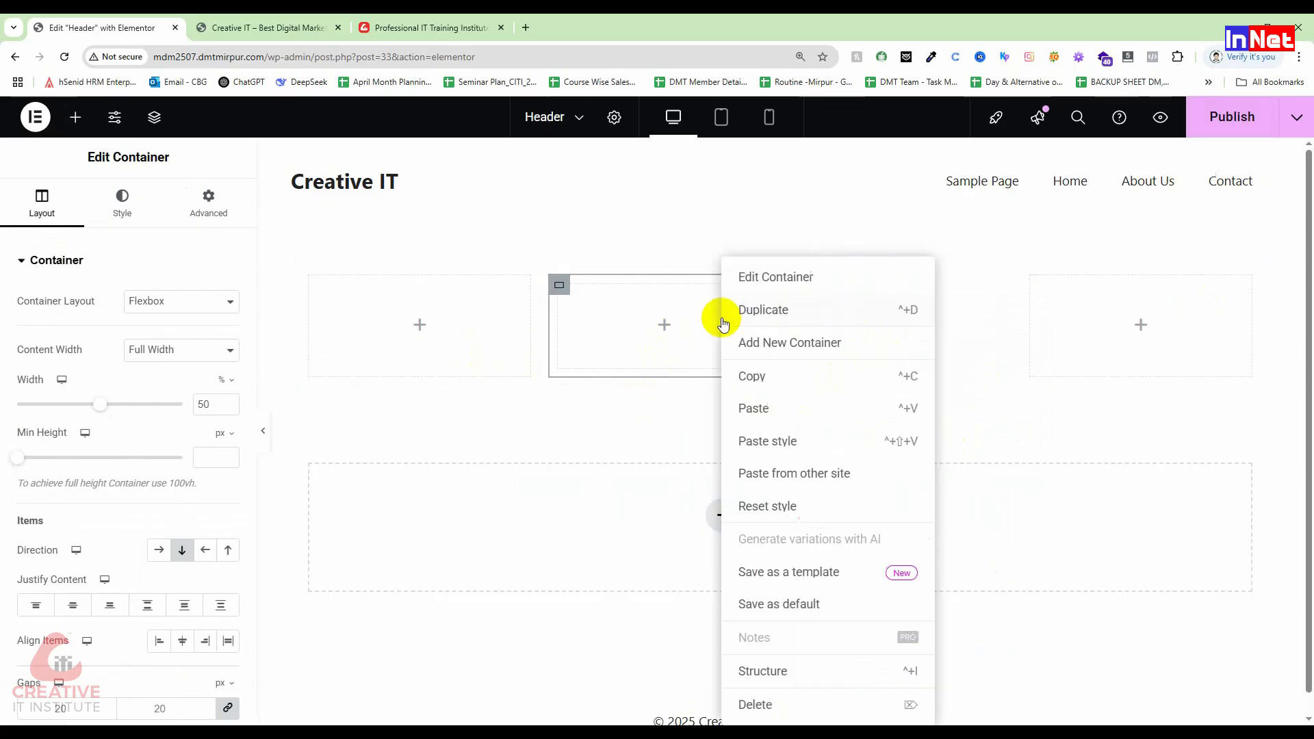
{"action": "left_click", "coordinate": [607, 310]}
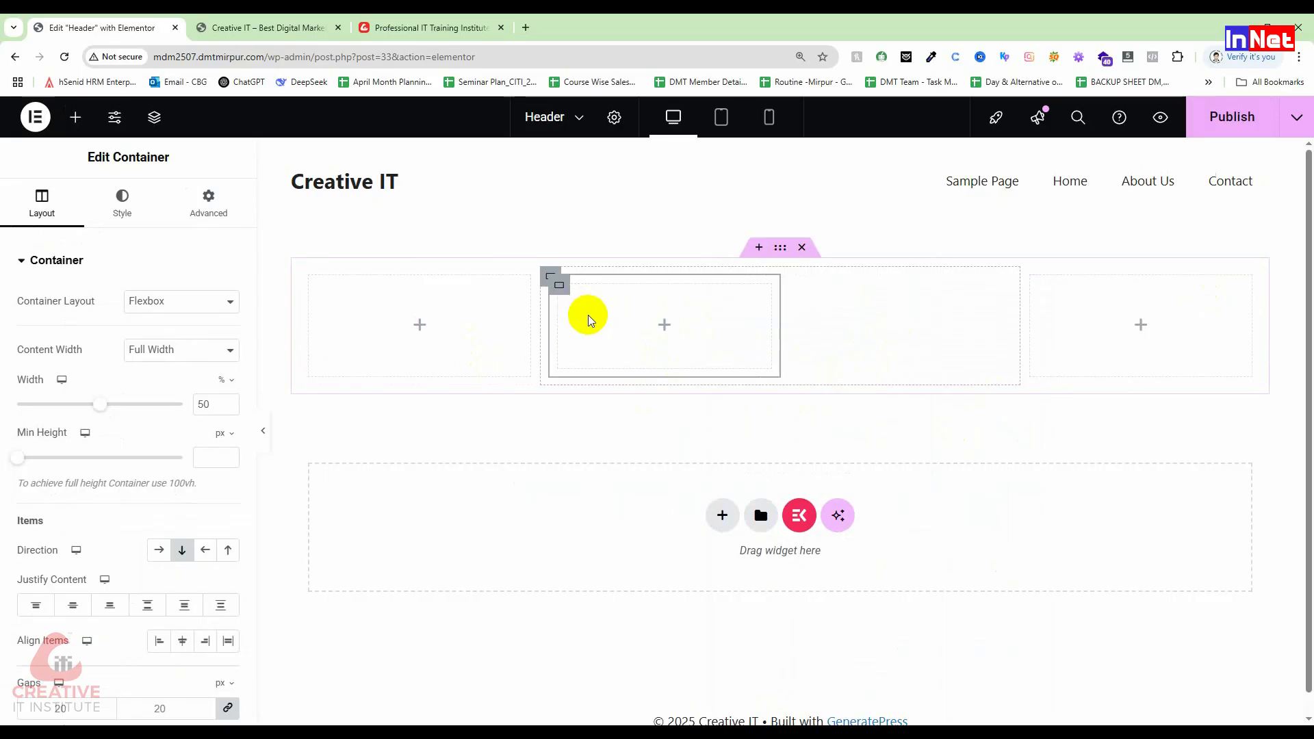
{"action": "key", "text": "Delete"}
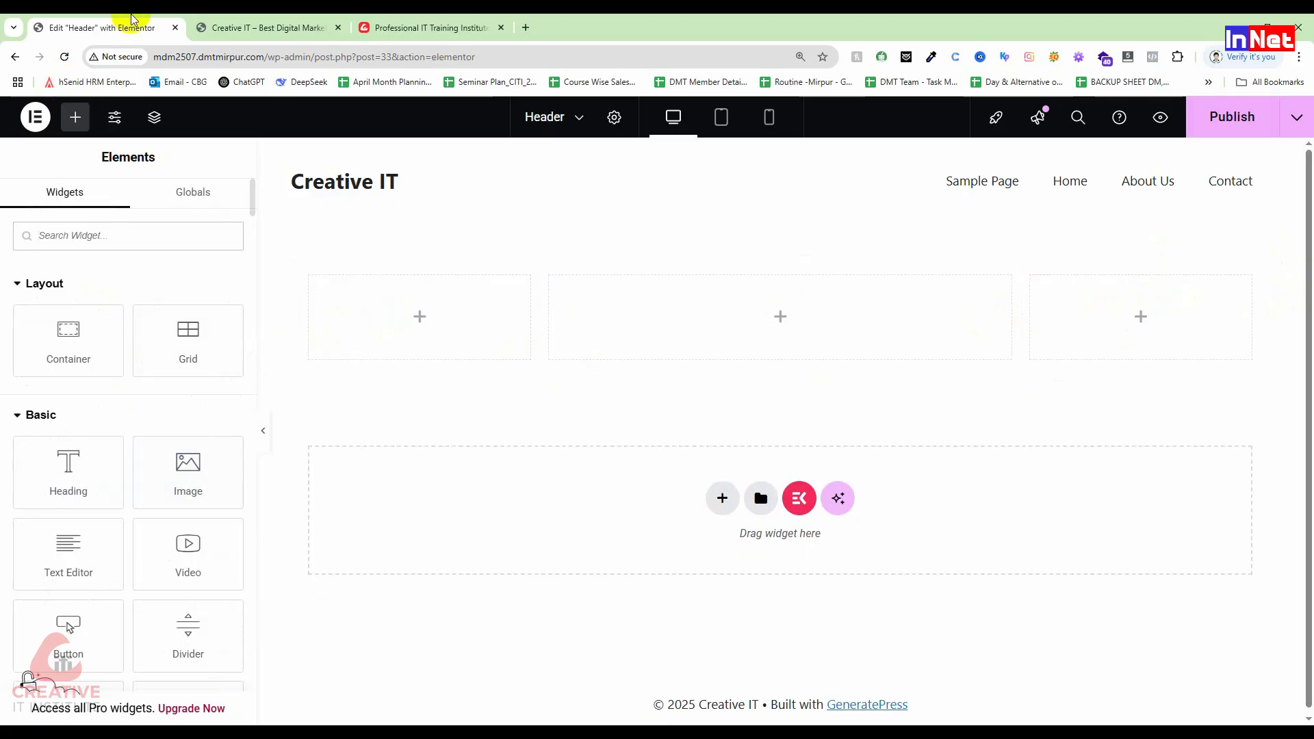
{"action": "left_click", "coordinate": [479, 27]}
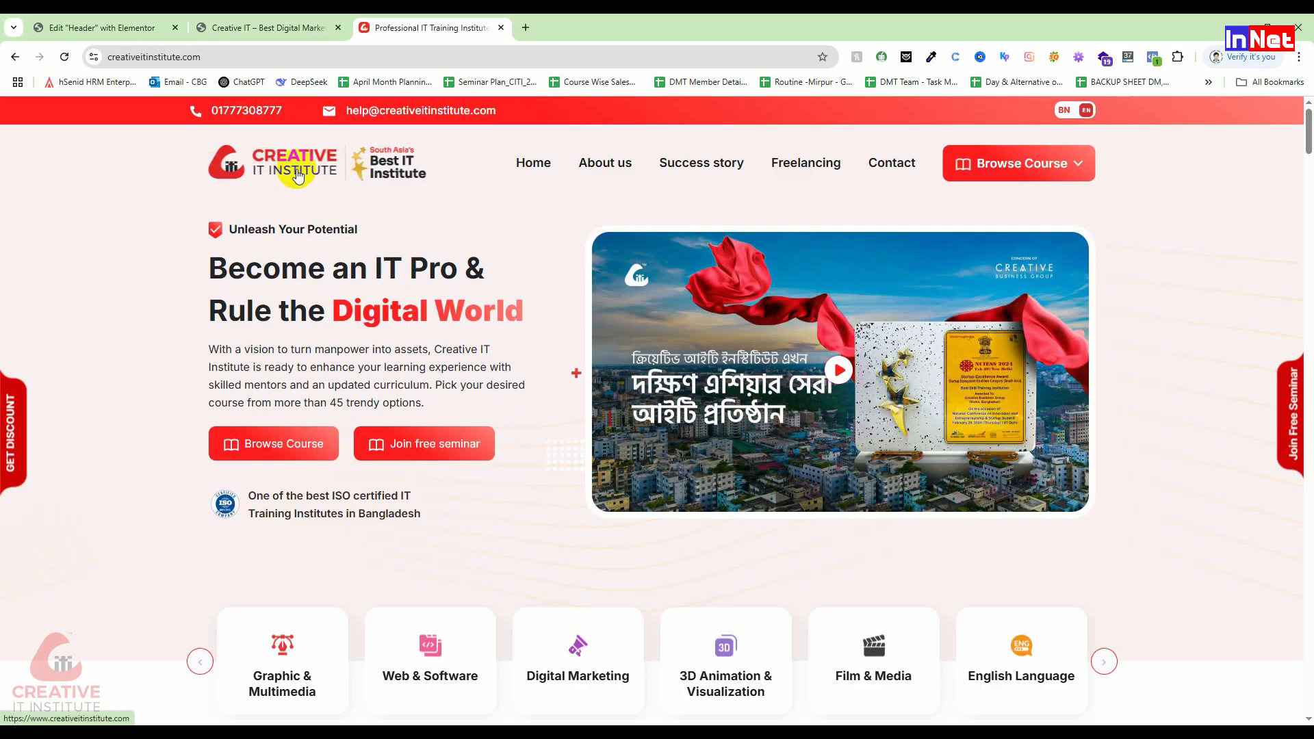
{"action": "left_click", "coordinate": [103, 28]}
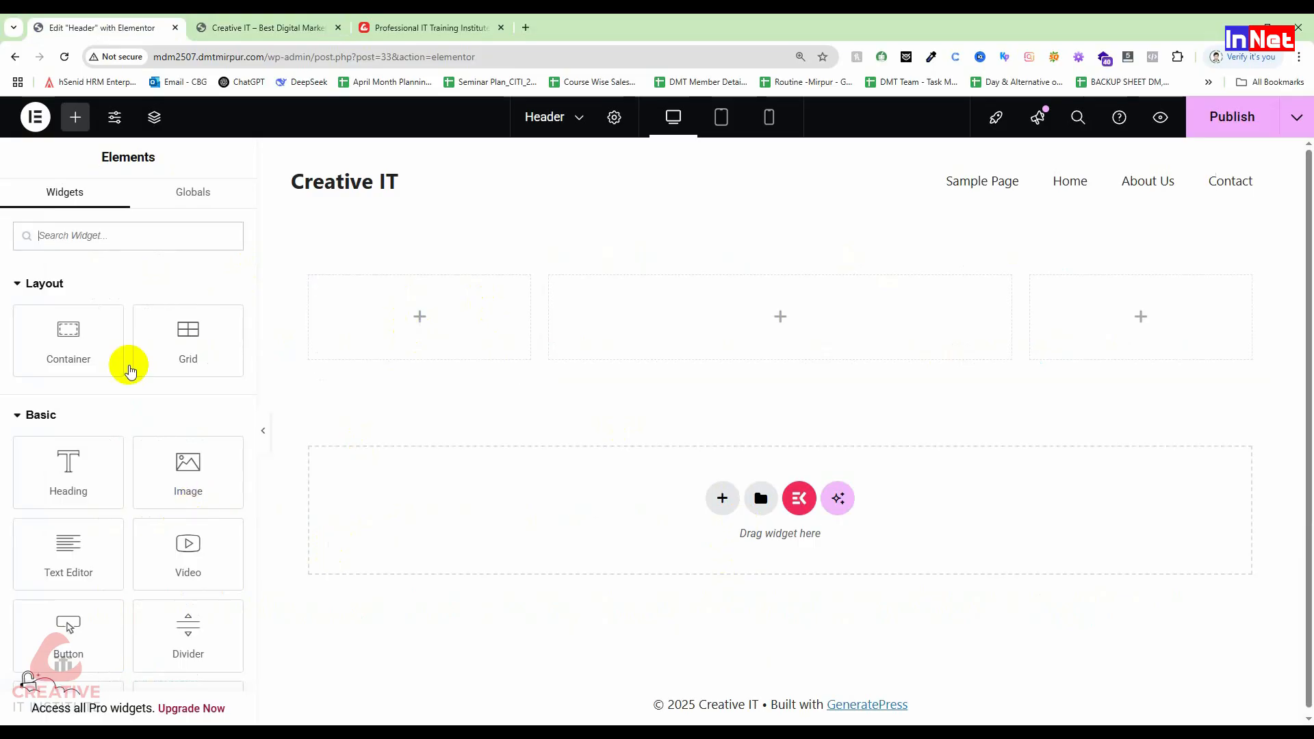
Step: Drop an Image widget into the left column and upload 7_partner_logo_1663044837.png for it
{"action": "left_click_drag", "start_coordinate": [195, 466], "coordinate": [411, 328]}
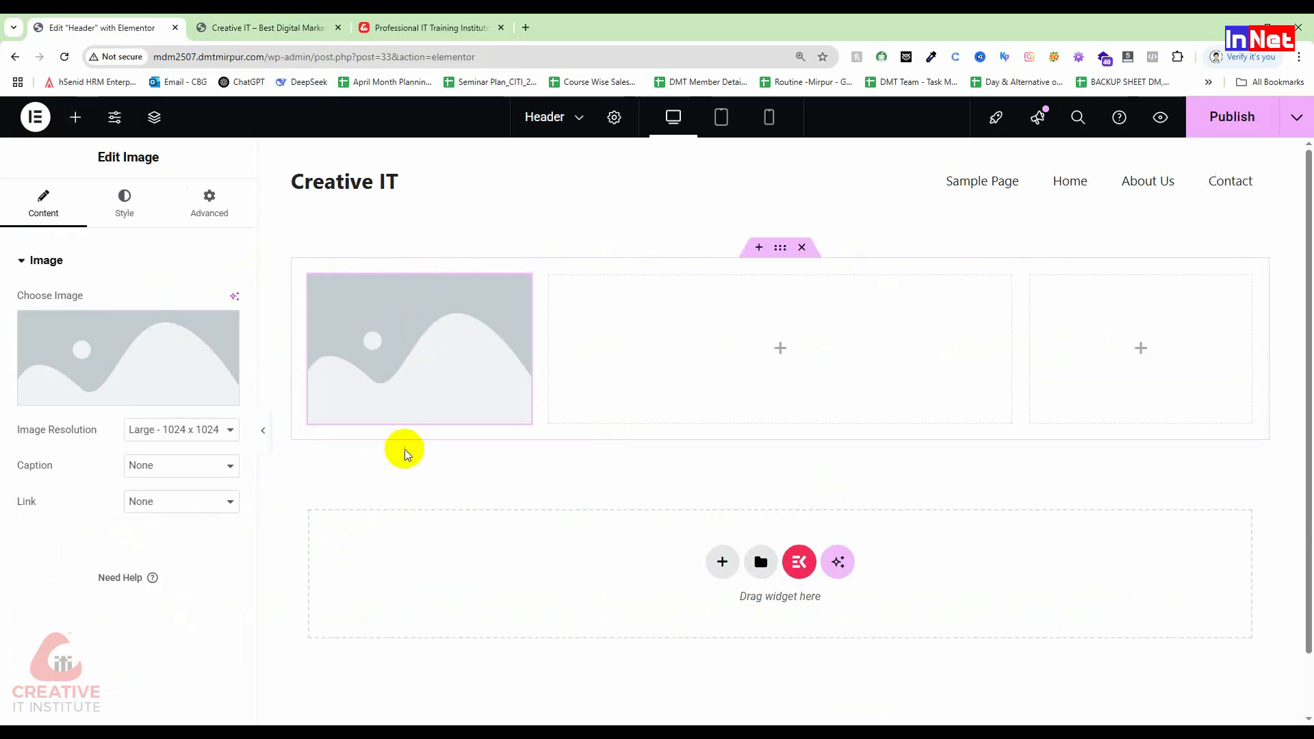
{"action": "left_click", "coordinate": [116, 388]}
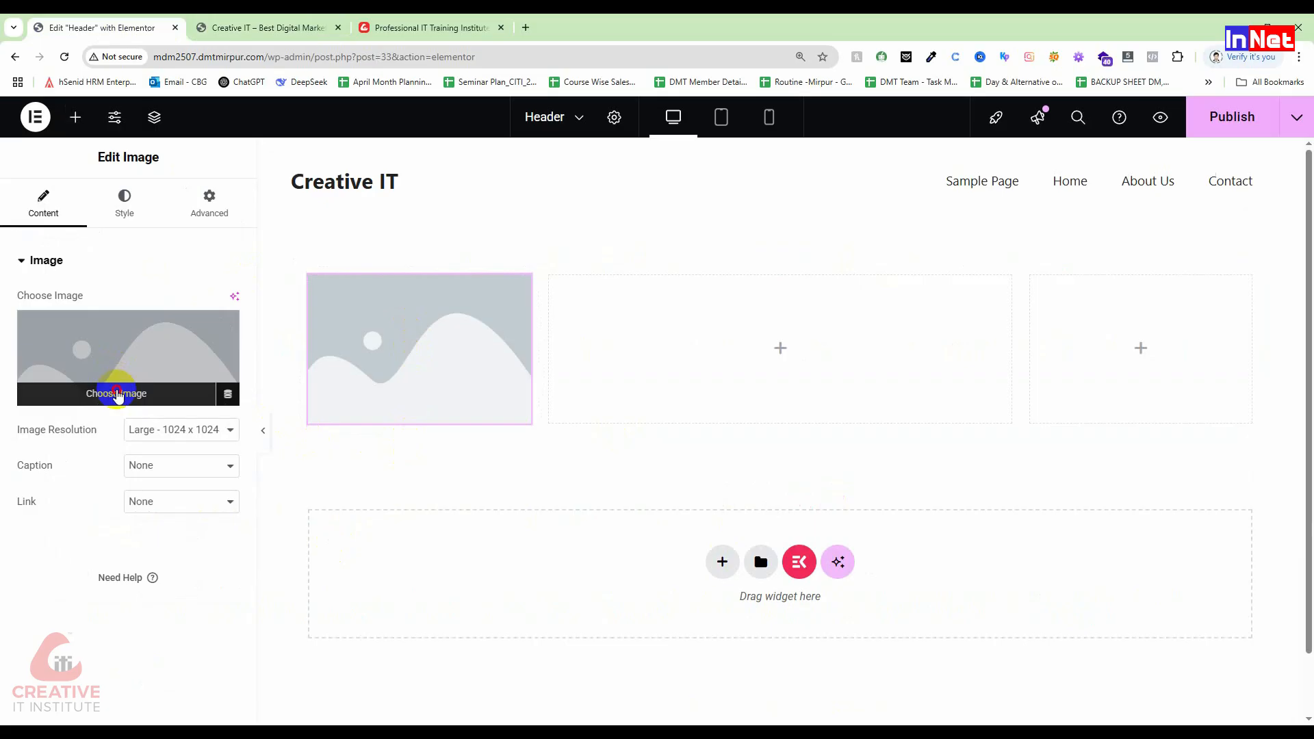
{"action": "left_click", "coordinate": [246, 179]}
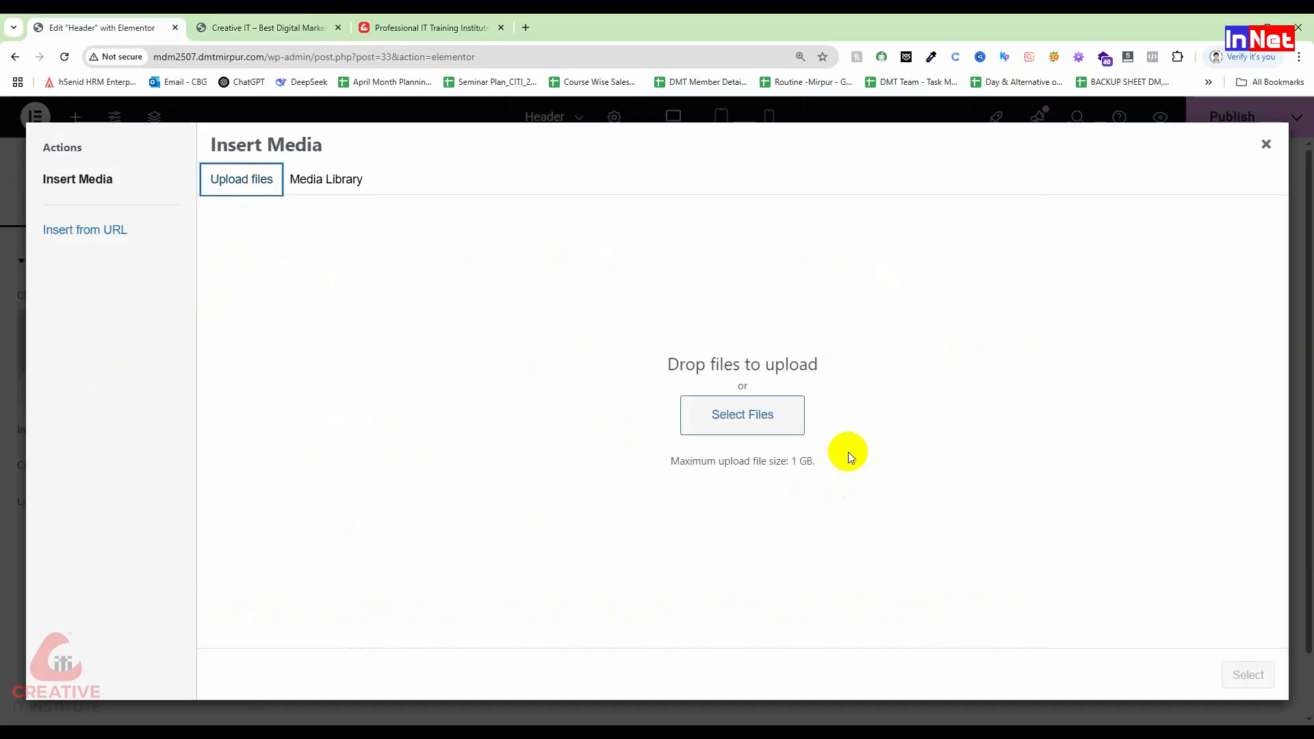
{"action": "left_click", "coordinate": [794, 424]}
{"action": "scroll", "coordinate": [675, 359], "scroll_direction": "down", "scroll_amount": 5}
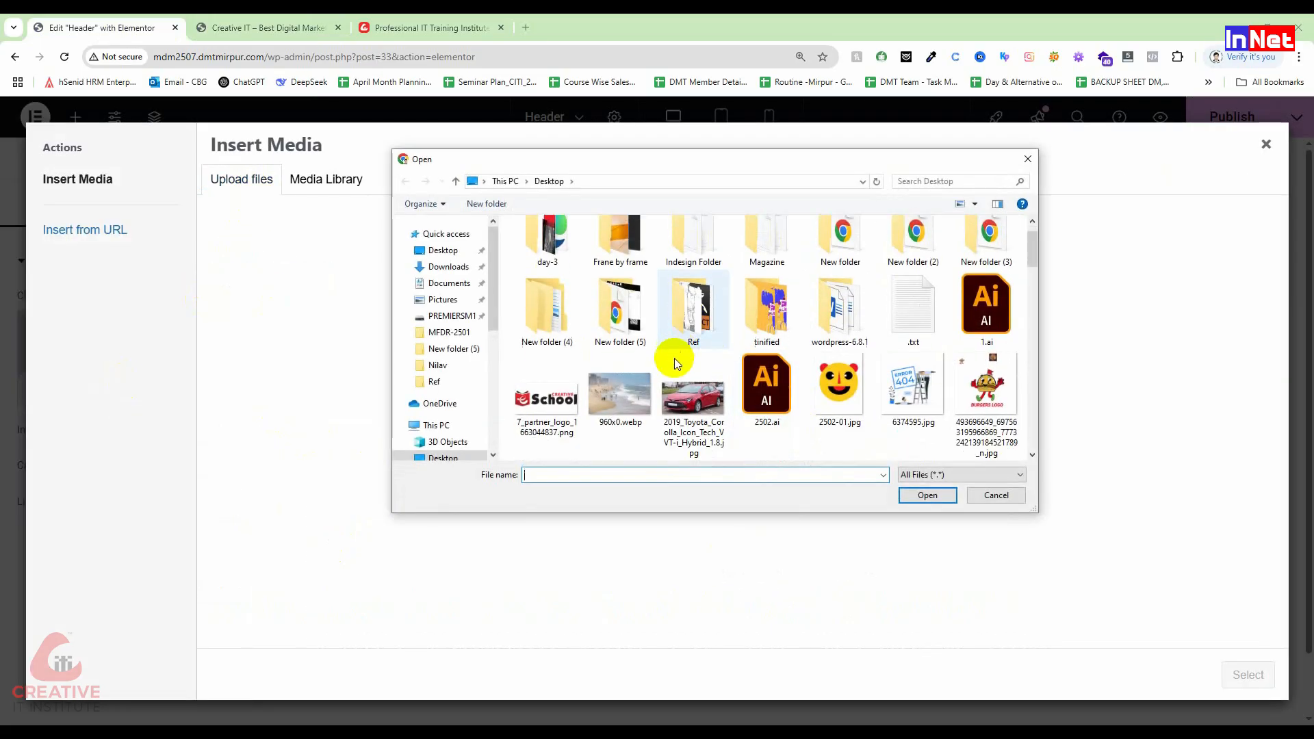
{"action": "scroll", "coordinate": [573, 294], "scroll_direction": "up", "scroll_amount": 1}
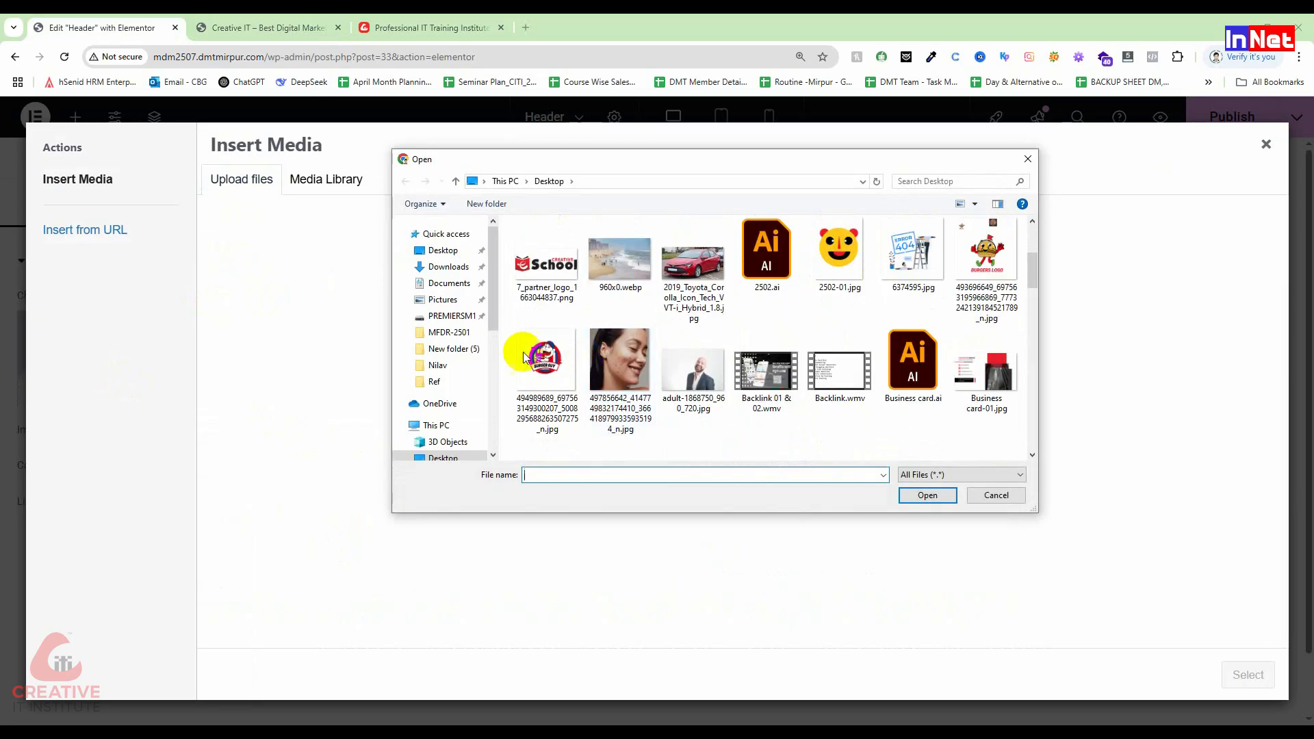
{"action": "left_click", "coordinate": [575, 291]}
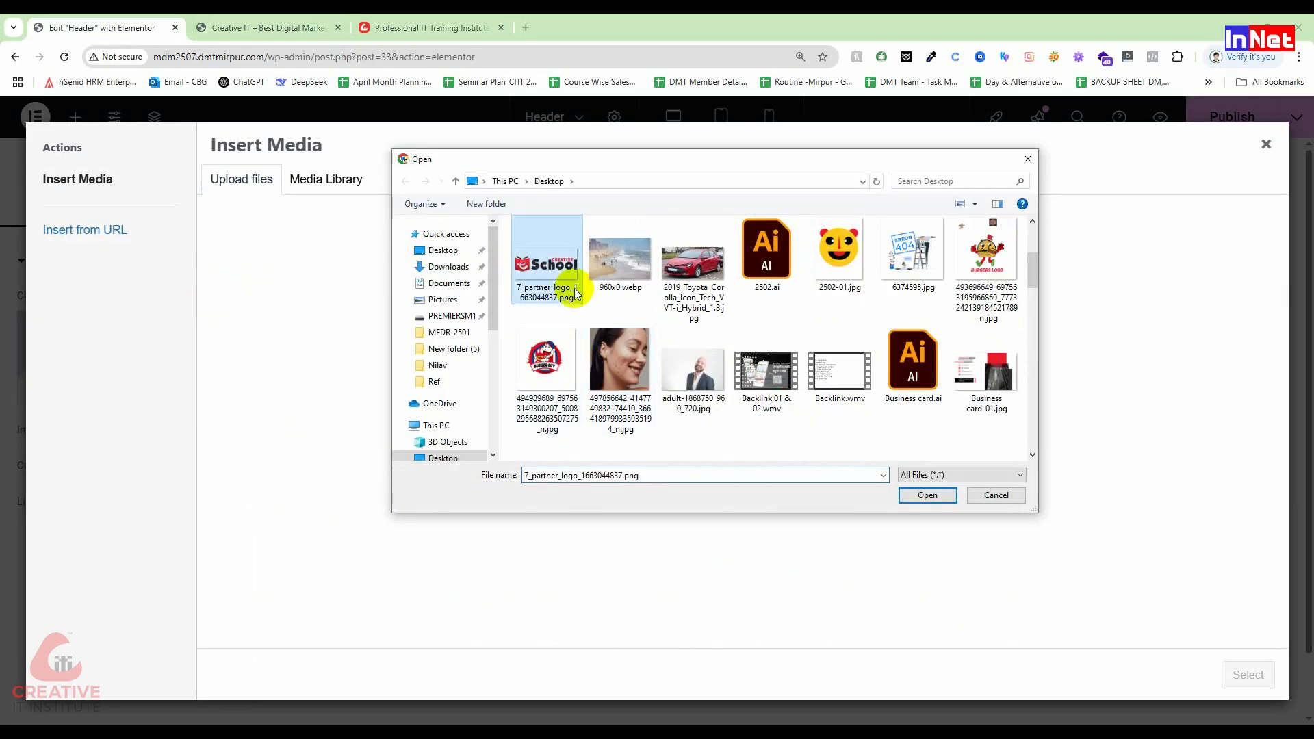
{"action": "left_click", "coordinate": [926, 496]}
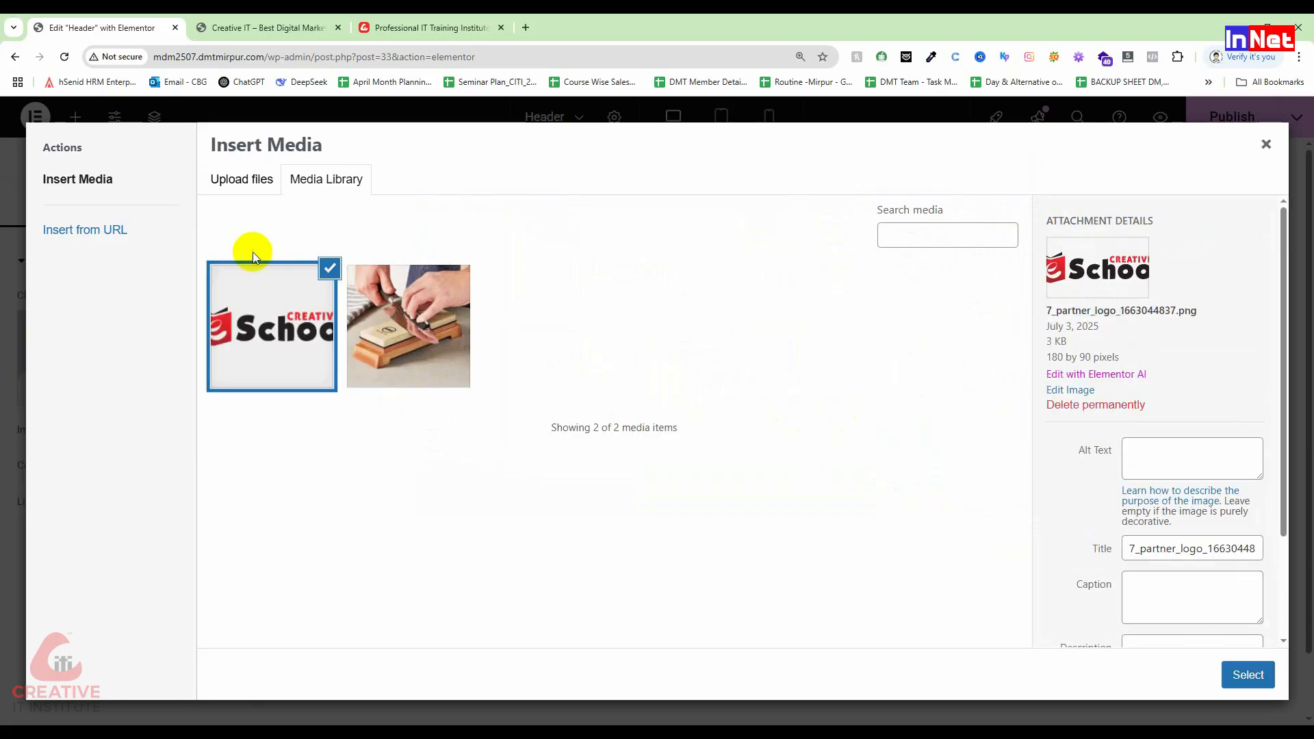
{"action": "left_click", "coordinate": [1169, 460]}
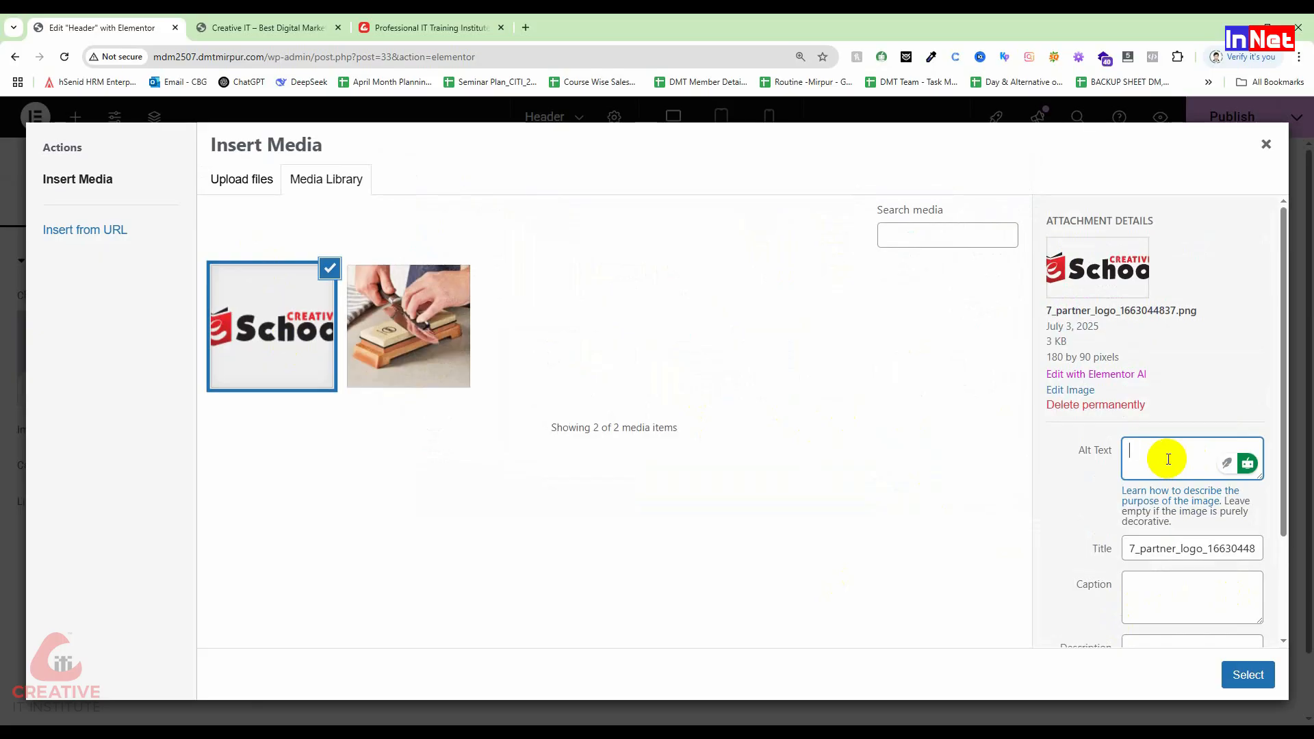
Step: Insert the uploaded Creative eSchool logo into the left column's Image widget
{"action": "left_click", "coordinate": [1247, 675]}
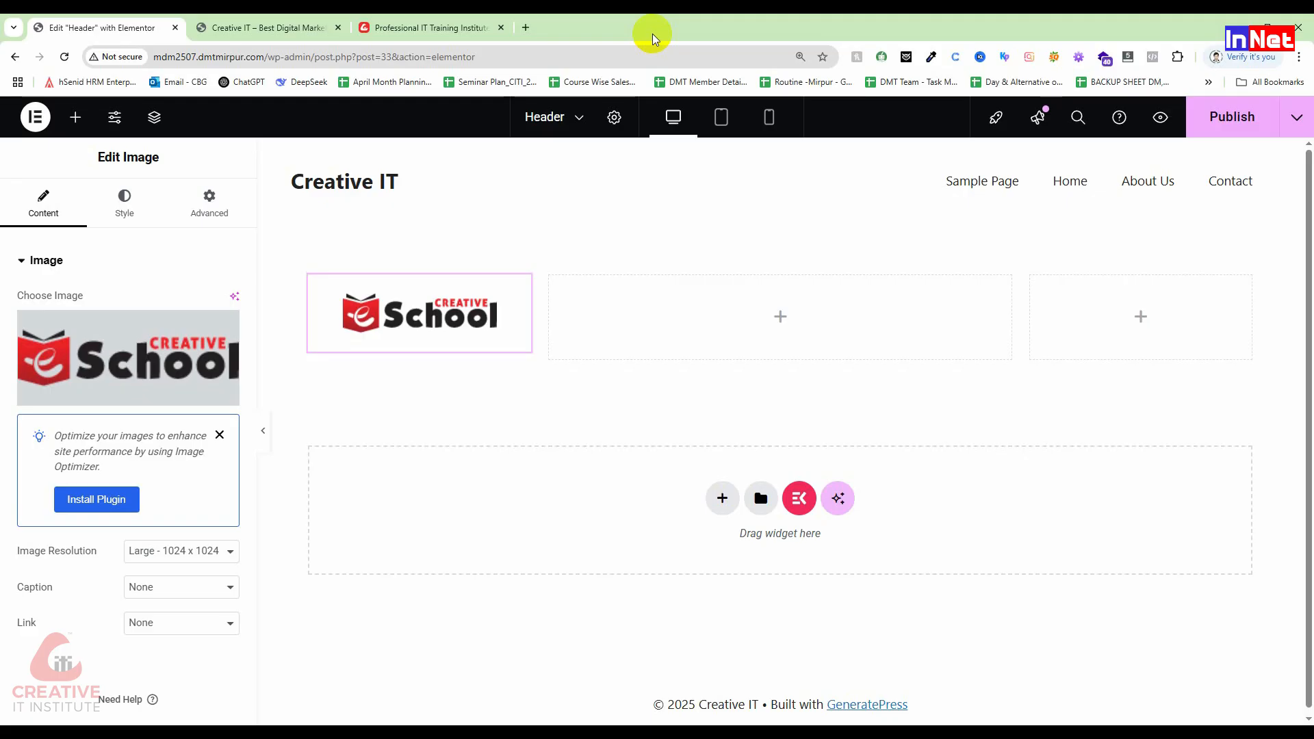
Step: Open the iLoveIMG site in a new Chrome tab, then minimise the browser
{"action": "left_click", "coordinate": [528, 27]}
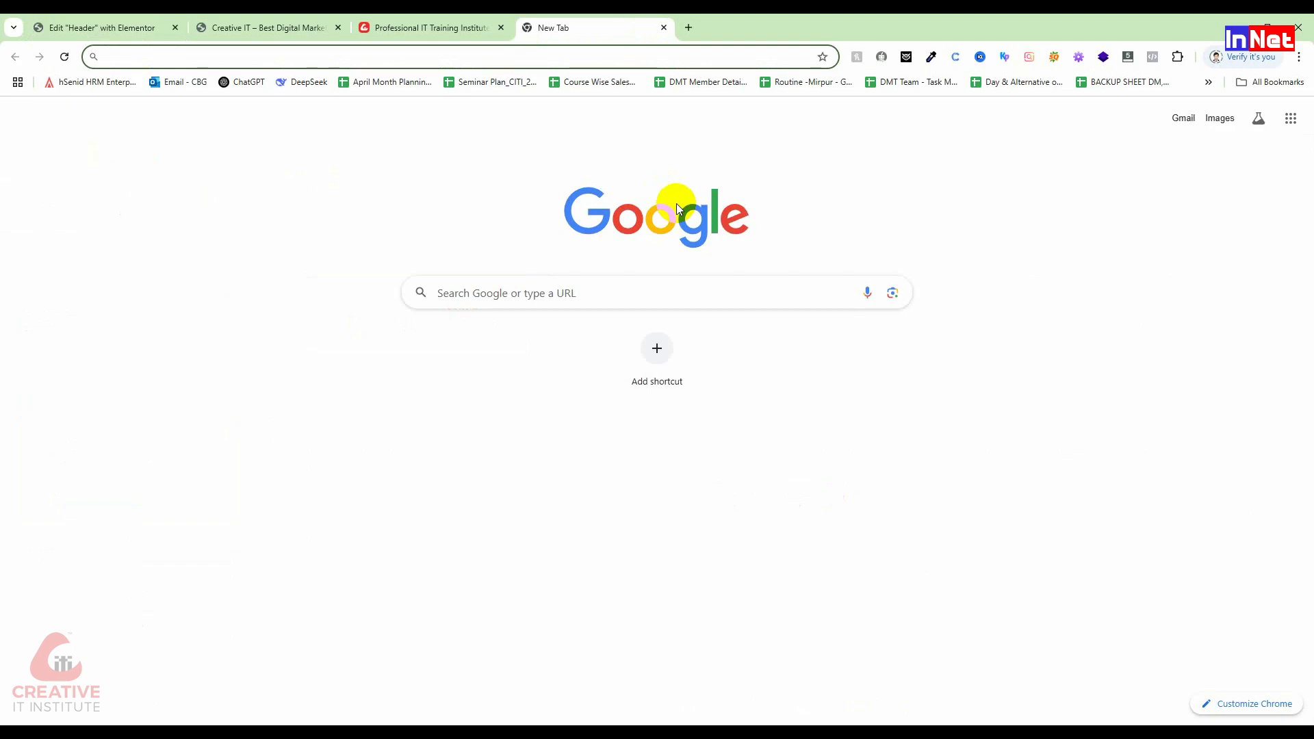
{"action": "type", "text": "ilov"}
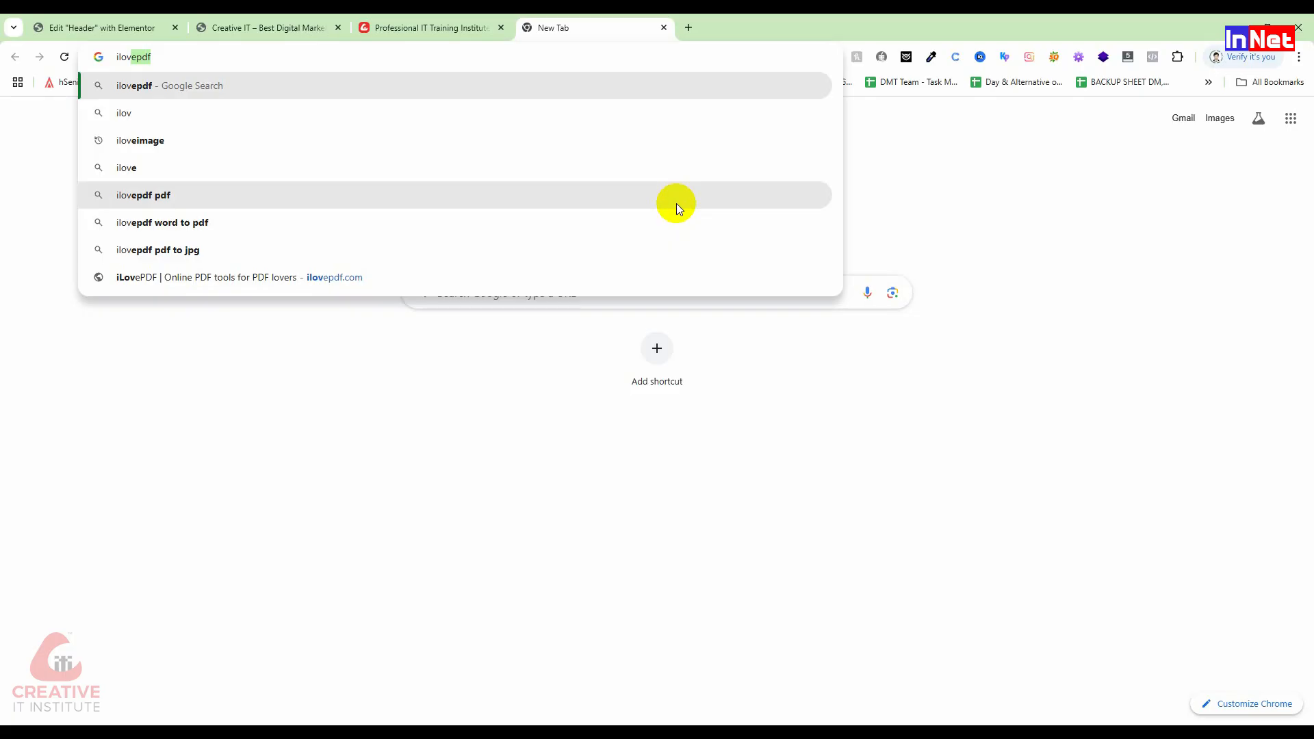
{"action": "key", "text": "Down"}
{"action": "key", "text": "Down"}
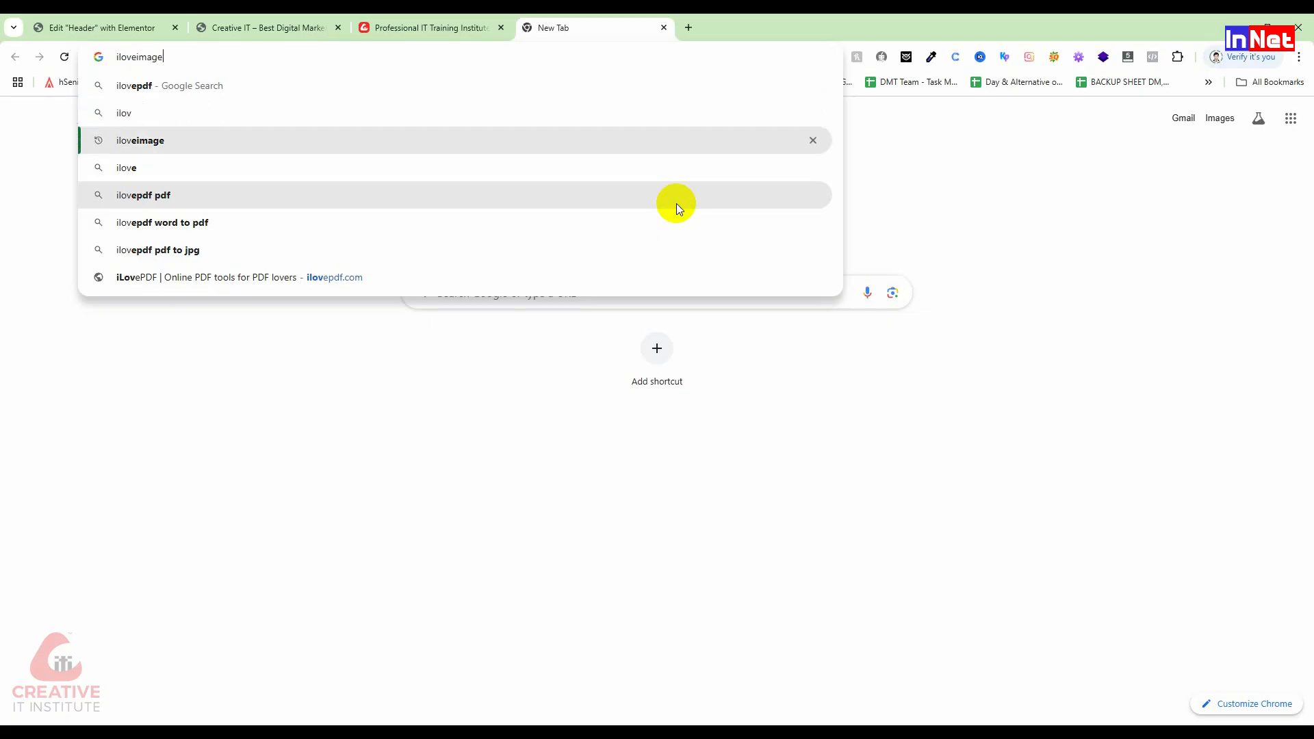
{"action": "key", "text": "Return"}
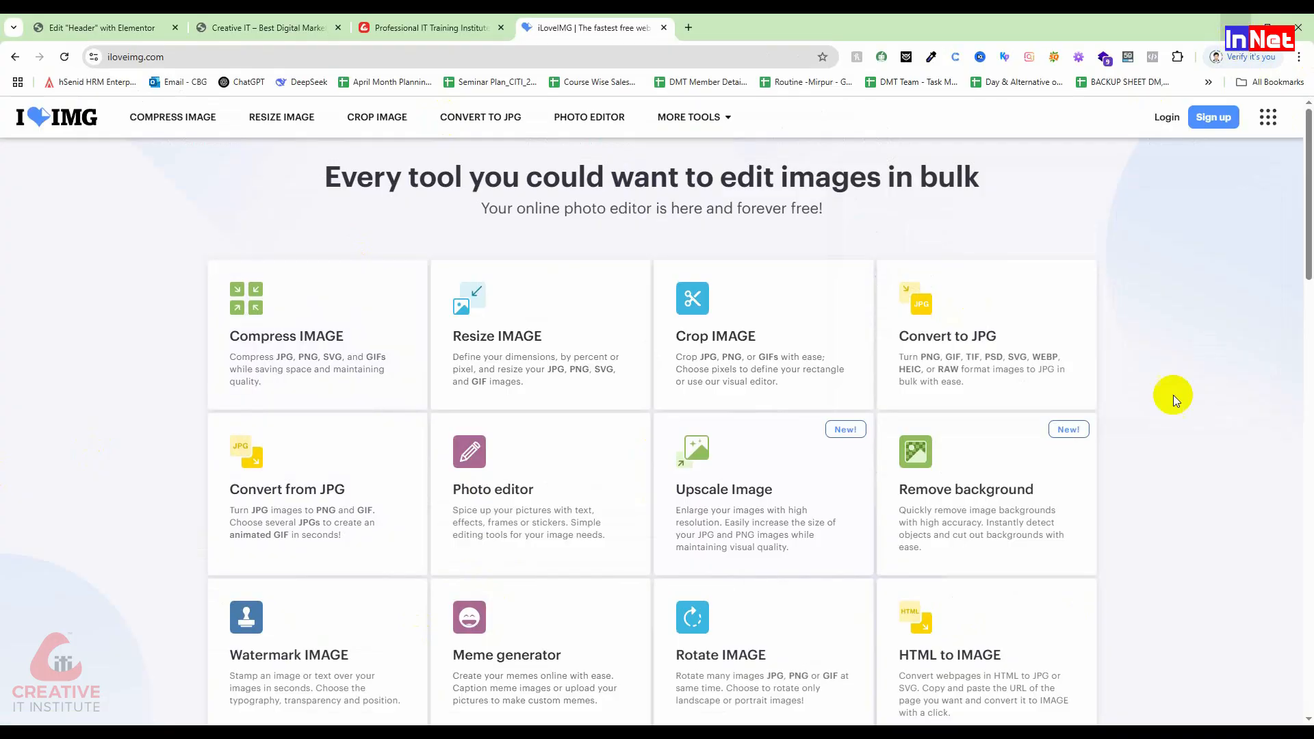
{"action": "left_click", "coordinate": [1236, 30]}
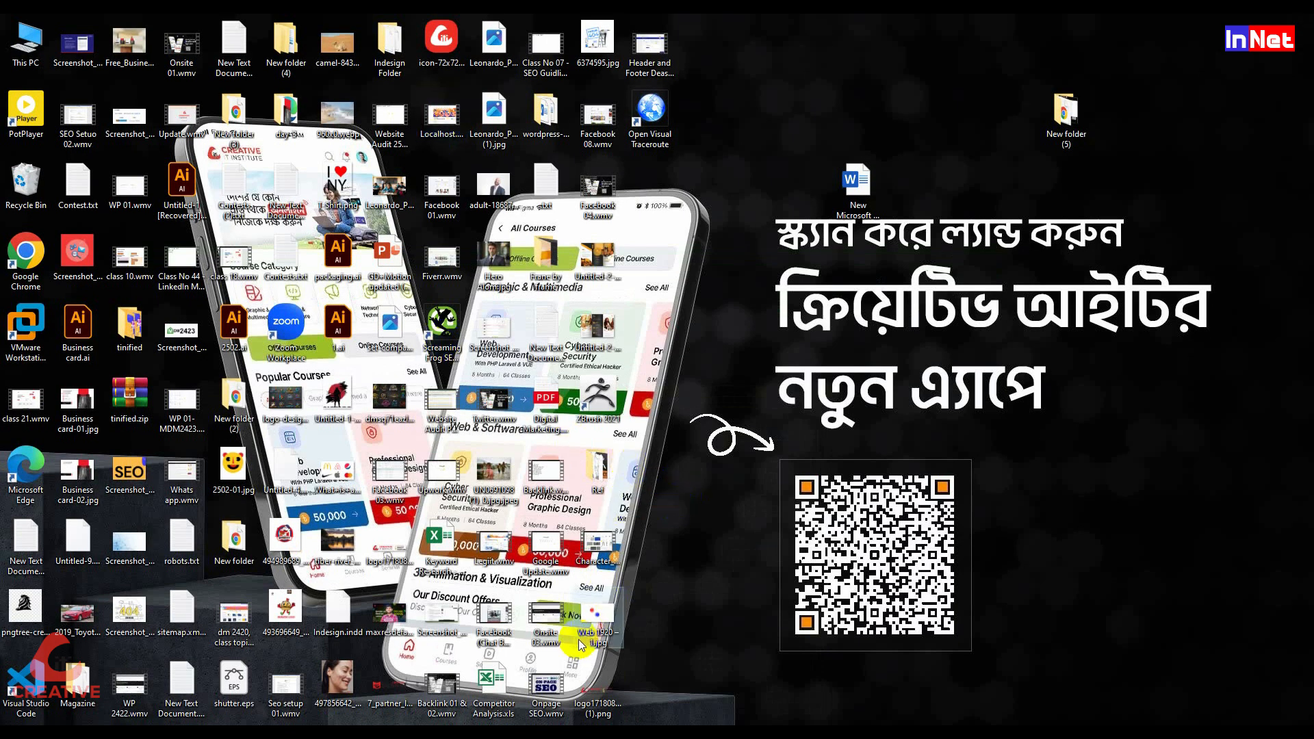
Step: Check the UN0691098 desktop image's file size in Properties, then refresh the desktop
{"action": "left_click", "coordinate": [489, 489]}
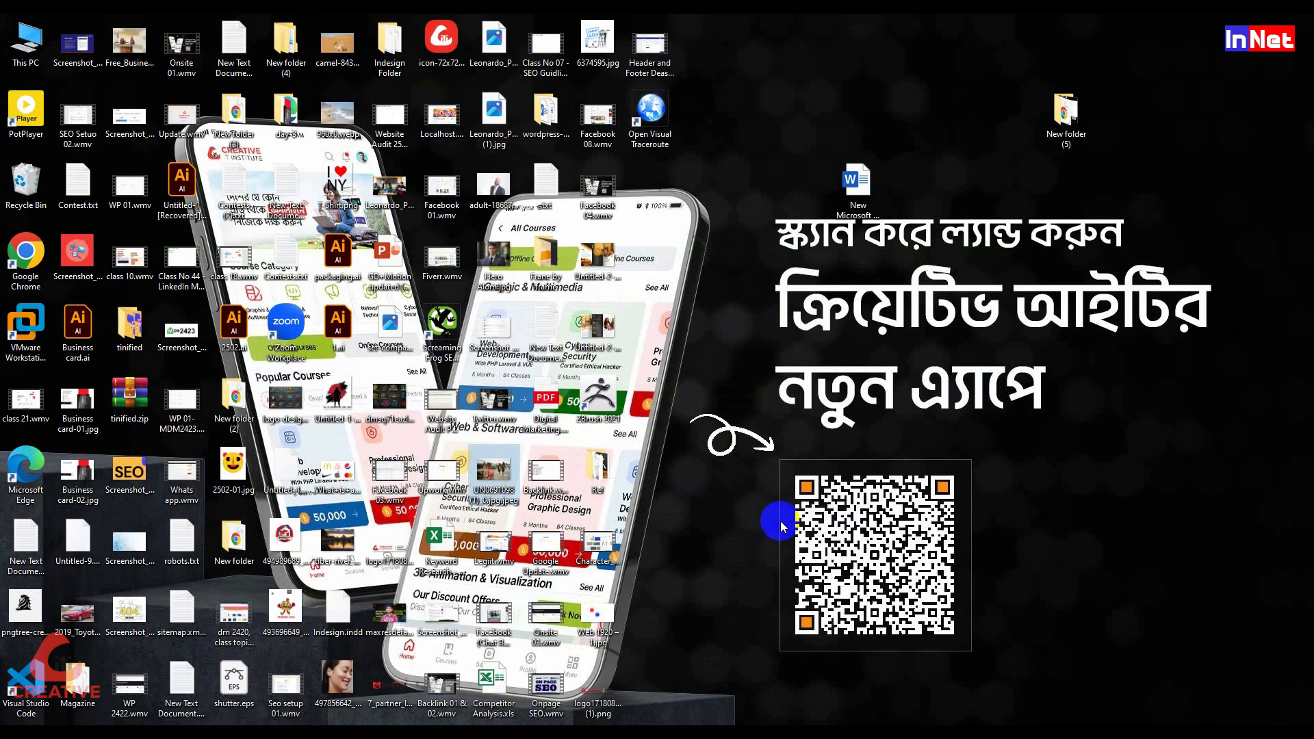
{"action": "right_click", "coordinate": [504, 490]}
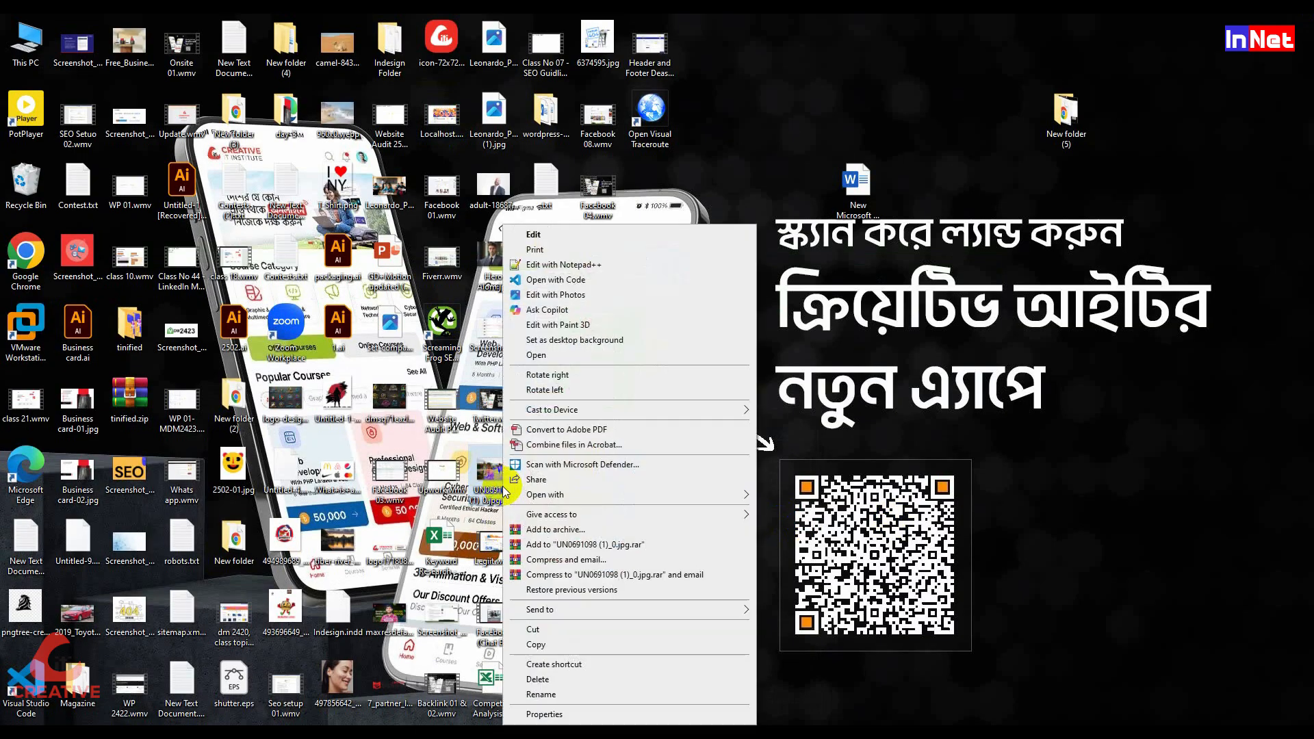
{"action": "left_click", "coordinate": [565, 712]}
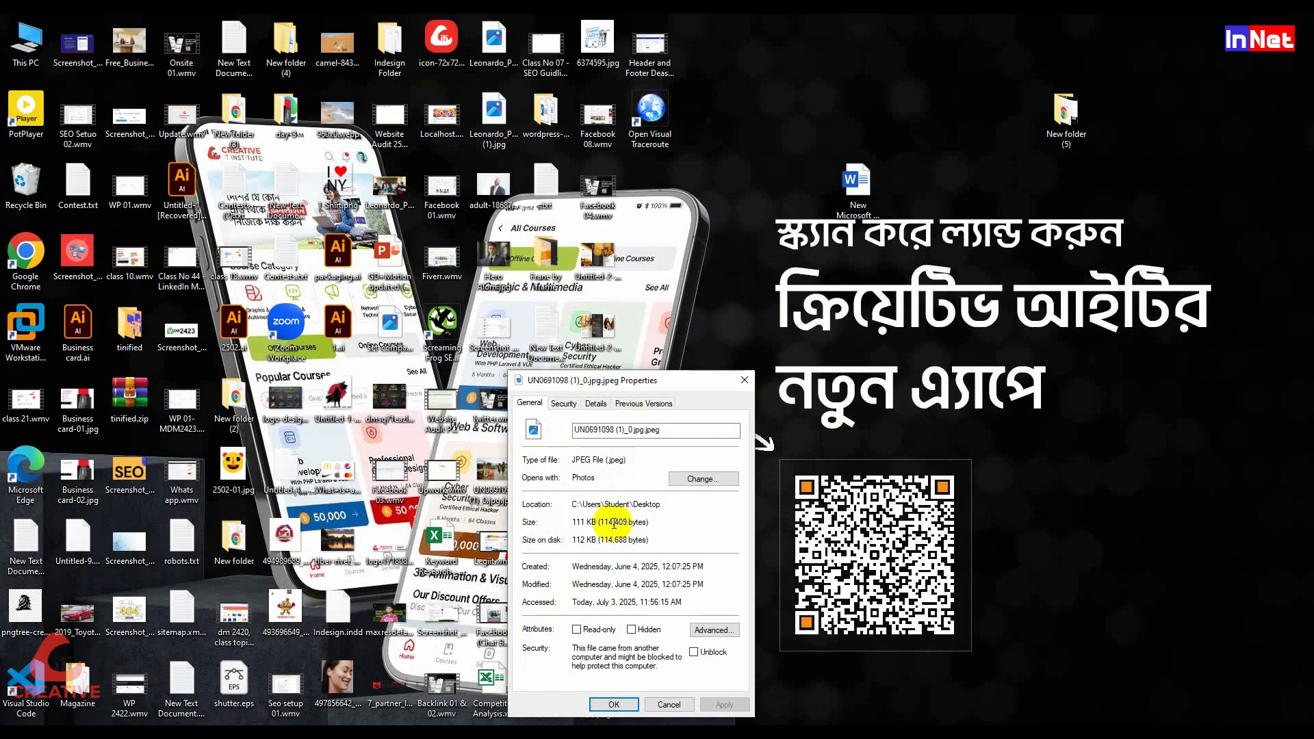
{"action": "left_click", "coordinate": [744, 388]}
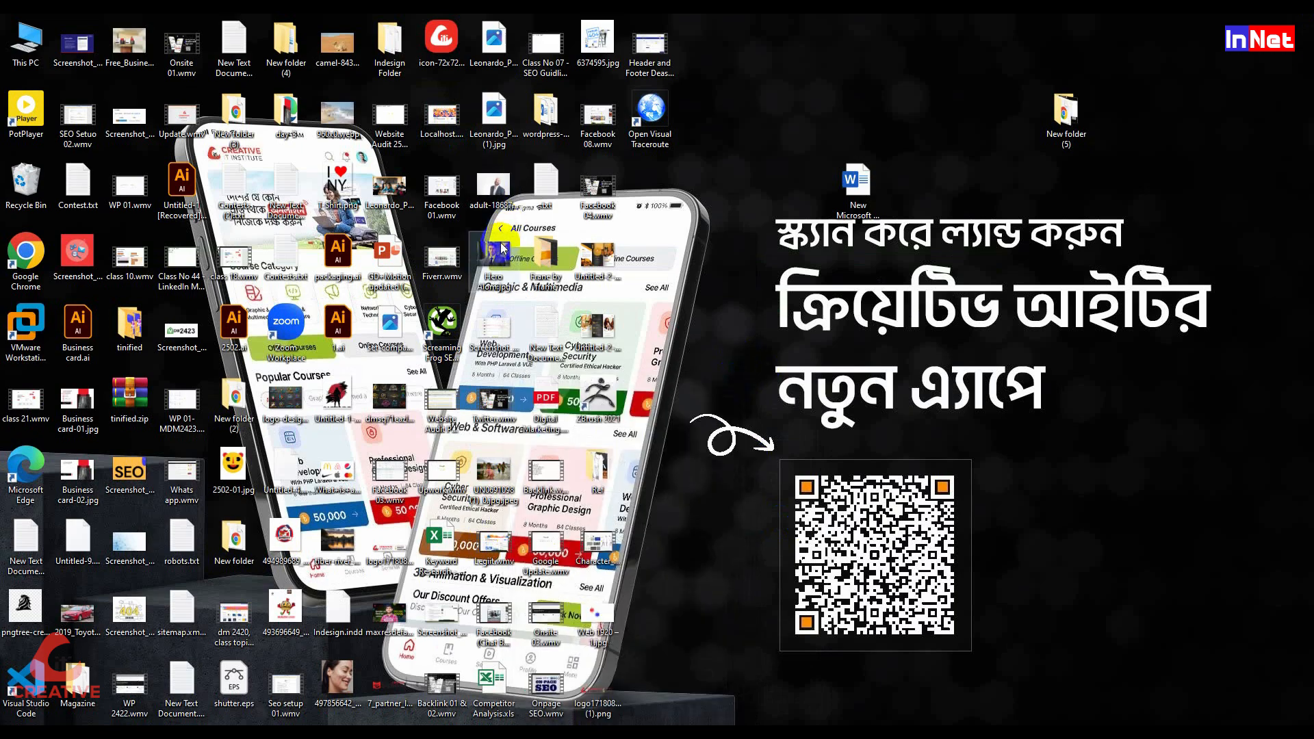
{"action": "right_click", "coordinate": [868, 163]}
{"action": "left_click", "coordinate": [701, 305]}
{"action": "right_click", "coordinate": [718, 205]}
{"action": "left_click", "coordinate": [735, 240]}
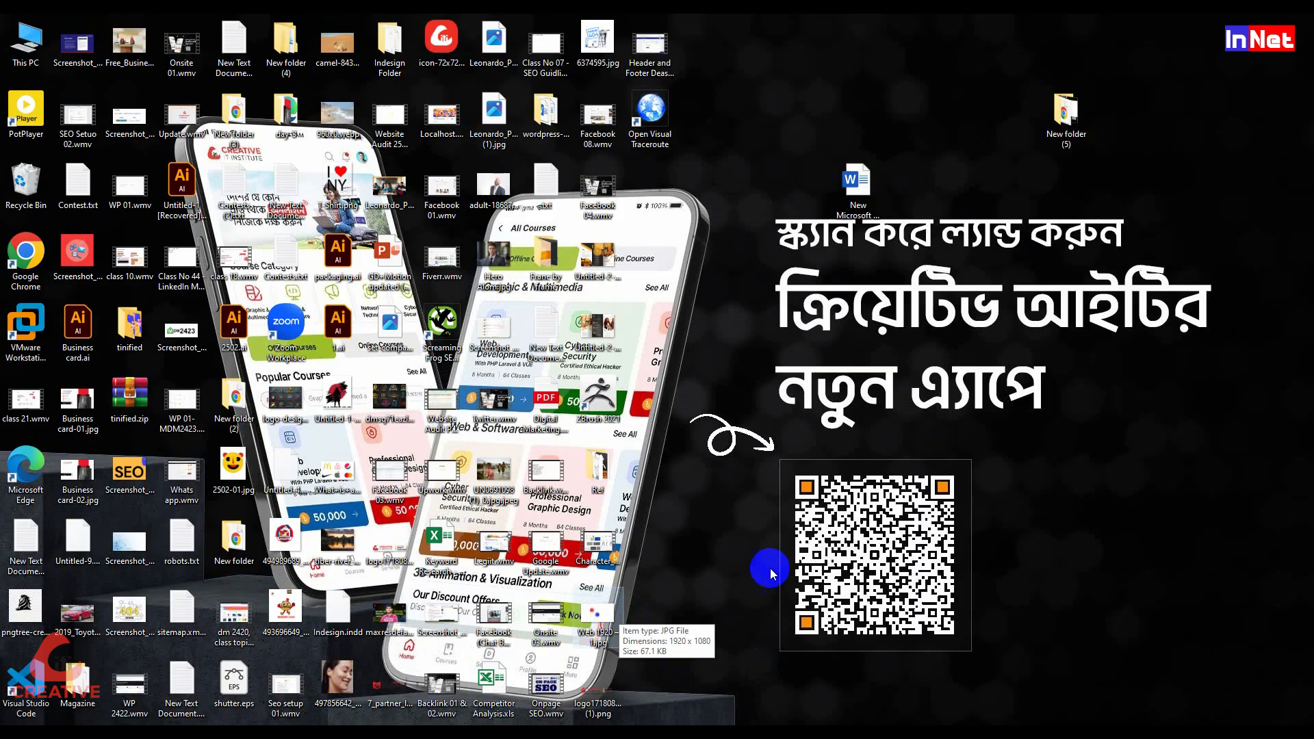
Step: View the 3.5 MB Untitled-2-02.jpg brochure zoomed in Photos, then close Photos
{"action": "left_click", "coordinate": [605, 350]}
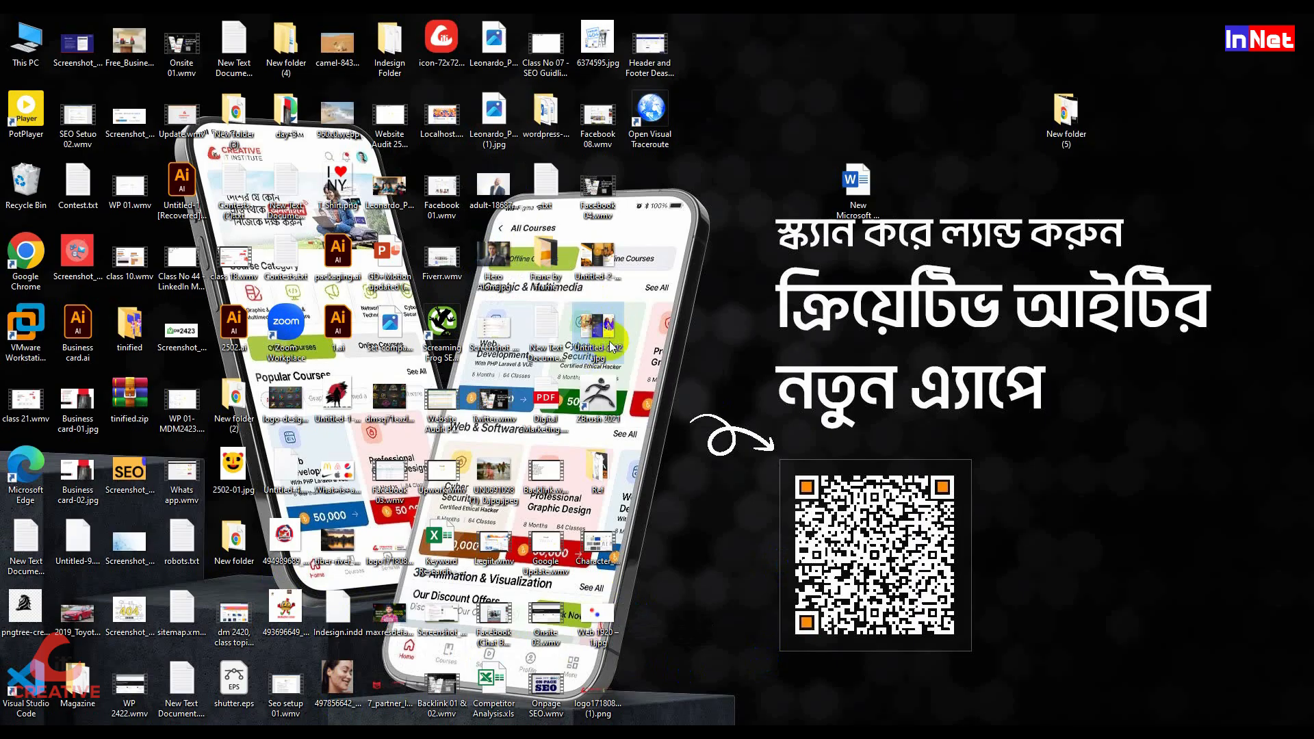
{"action": "double_click", "coordinate": [613, 342]}
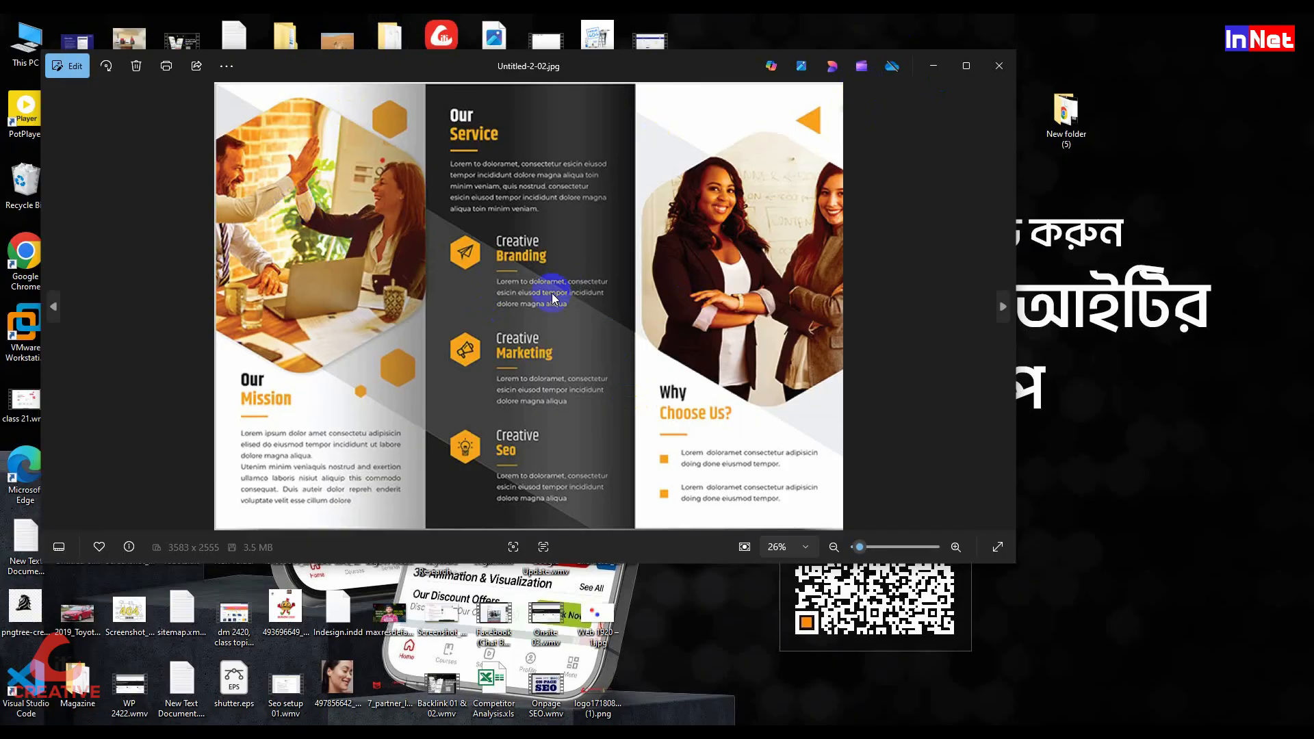
{"action": "scroll", "coordinate": [544, 293], "scroll_direction": "up", "scroll_amount": 3}
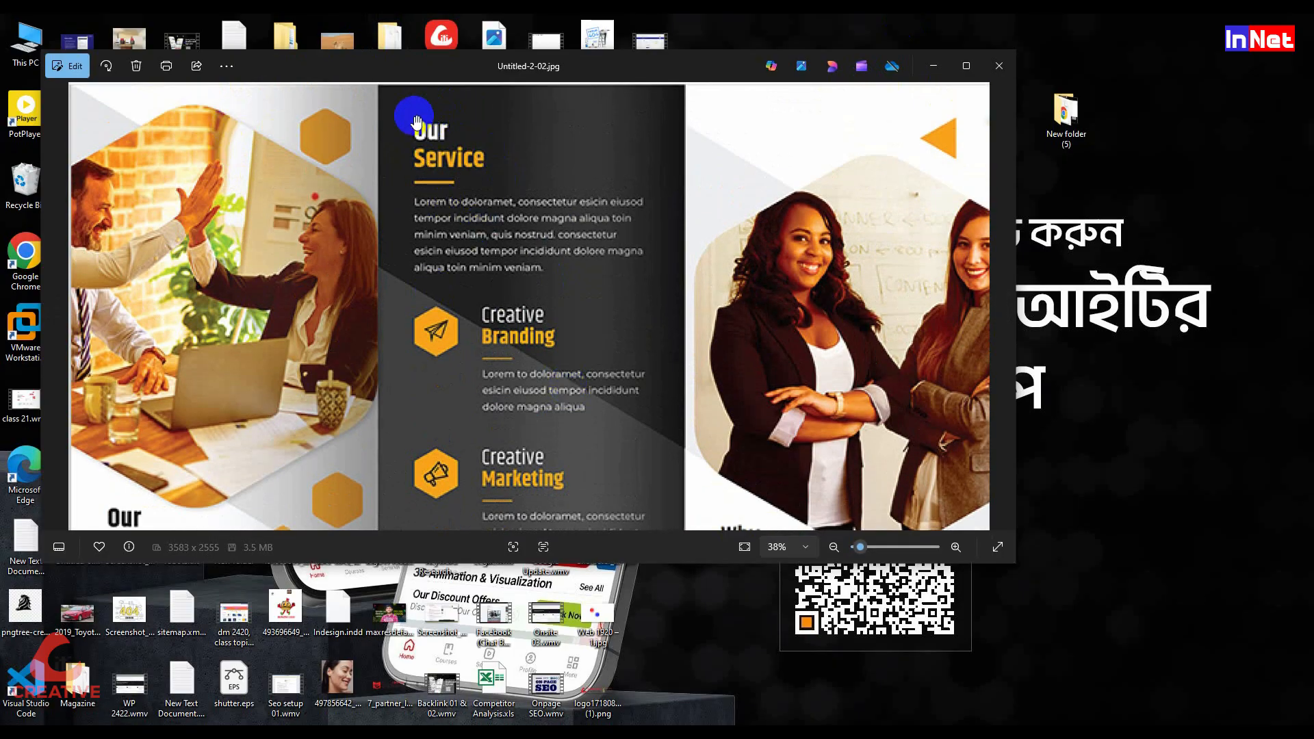
{"action": "scroll", "coordinate": [436, 214], "scroll_direction": "down", "scroll_amount": 1}
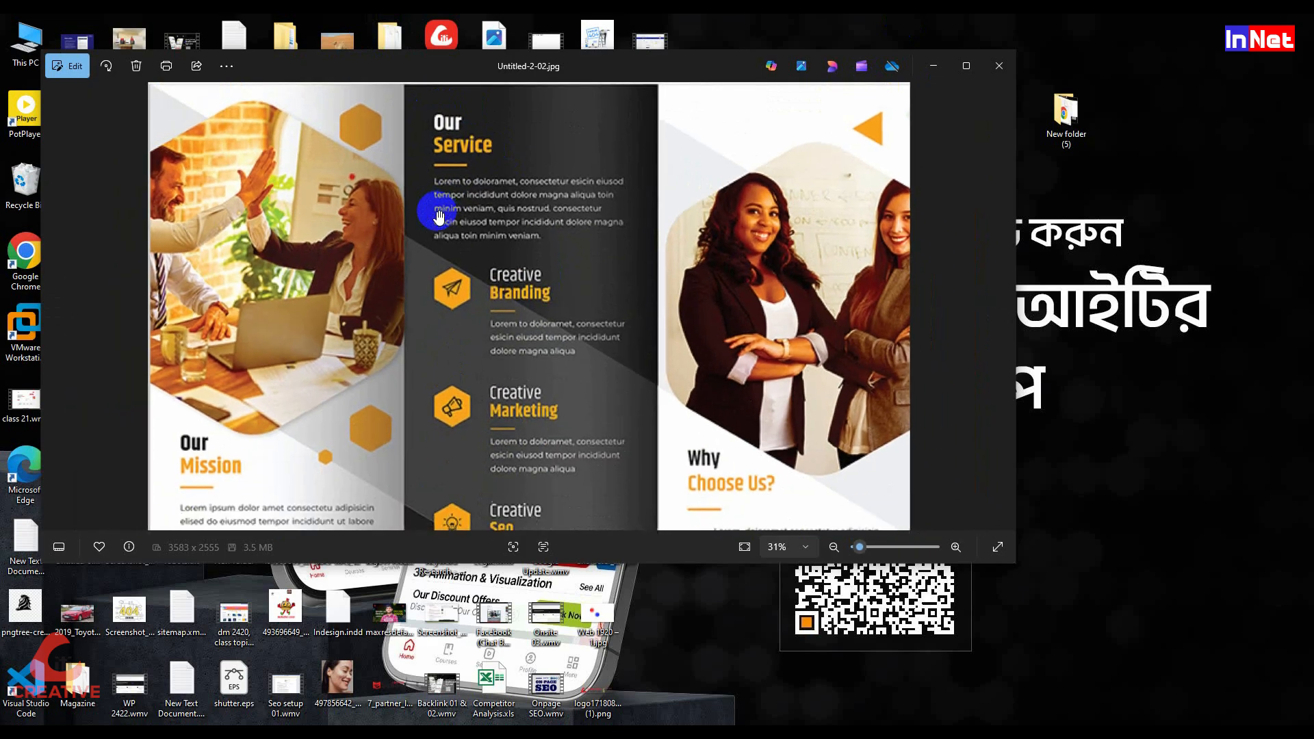
{"action": "scroll", "coordinate": [435, 213], "scroll_direction": "up", "scroll_amount": 3}
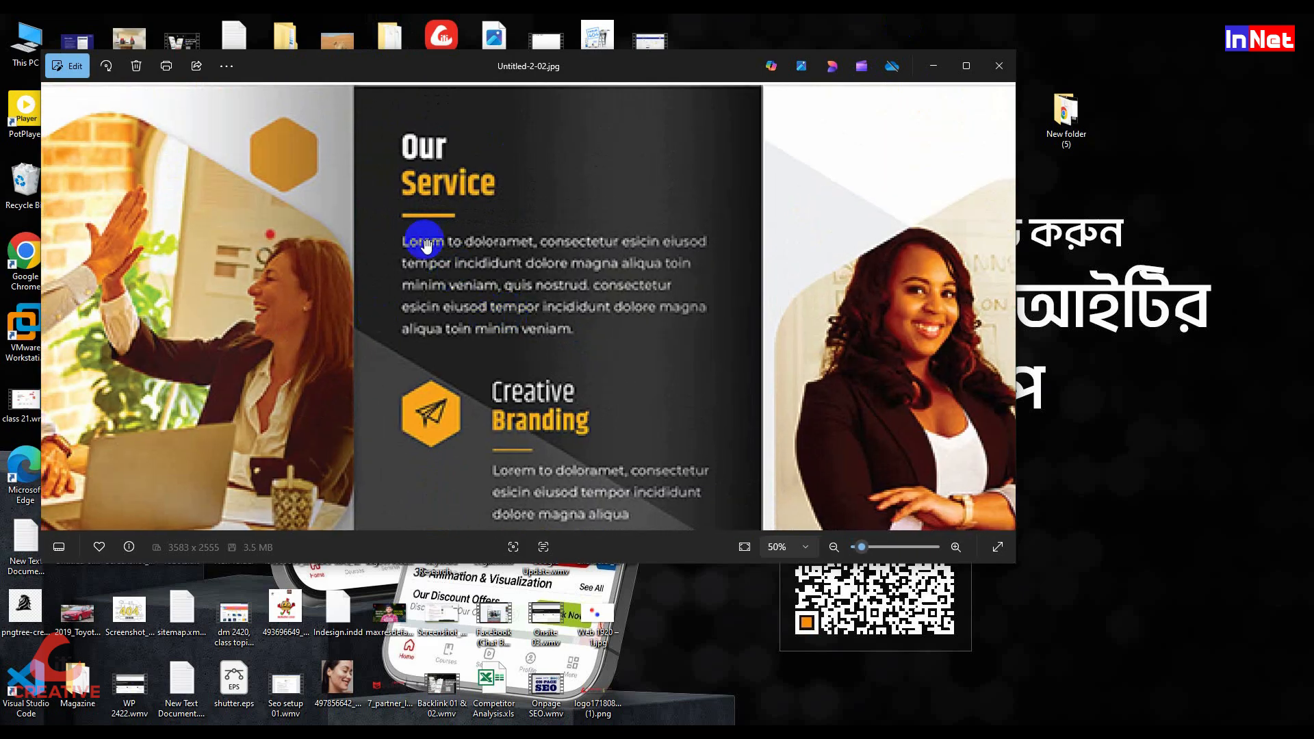
{"action": "scroll", "coordinate": [539, 265], "scroll_direction": "down", "scroll_amount": 3}
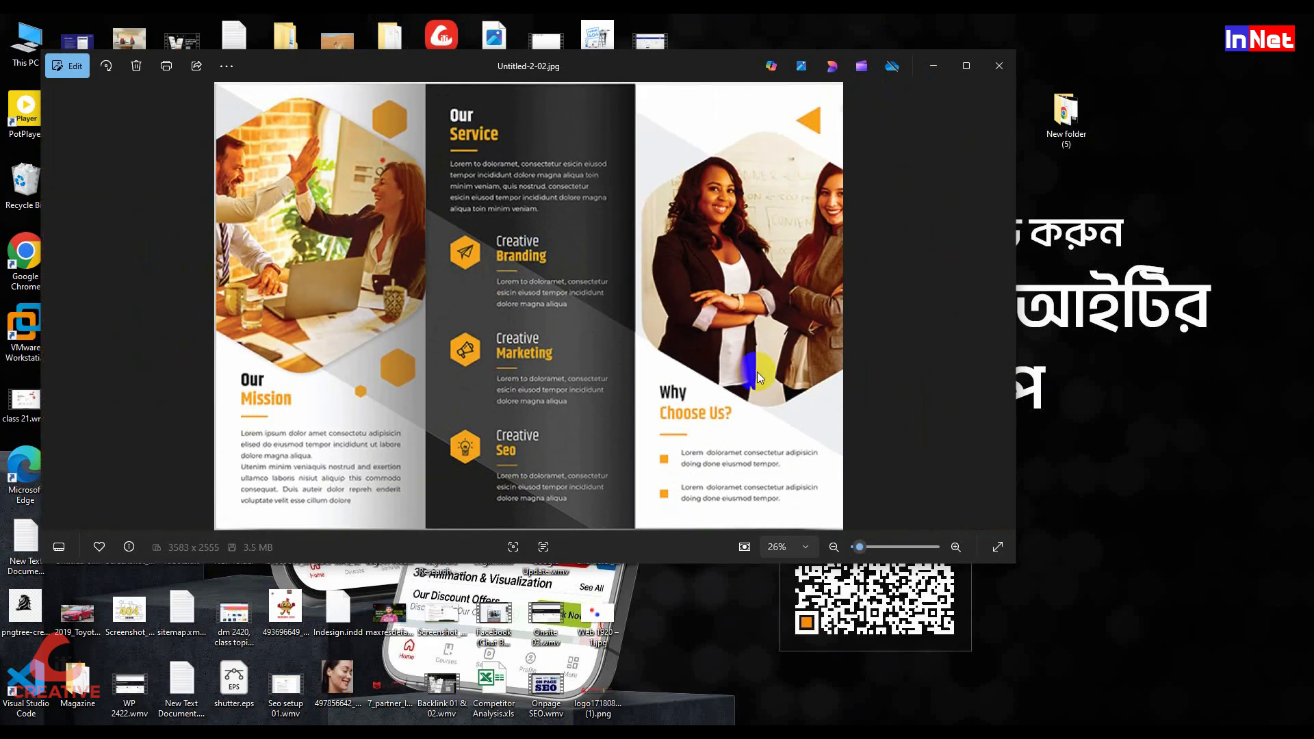
{"action": "left_click", "coordinate": [1000, 66]}
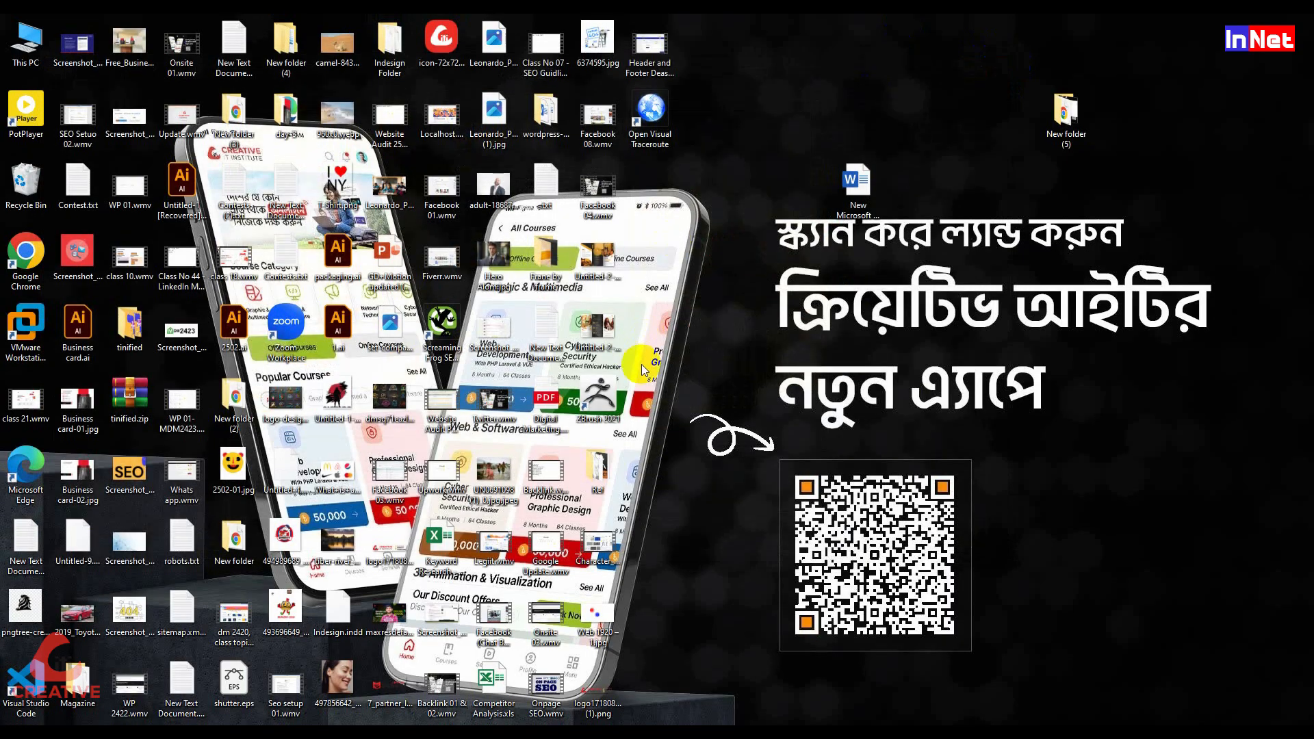
{"action": "left_click", "coordinate": [602, 334]}
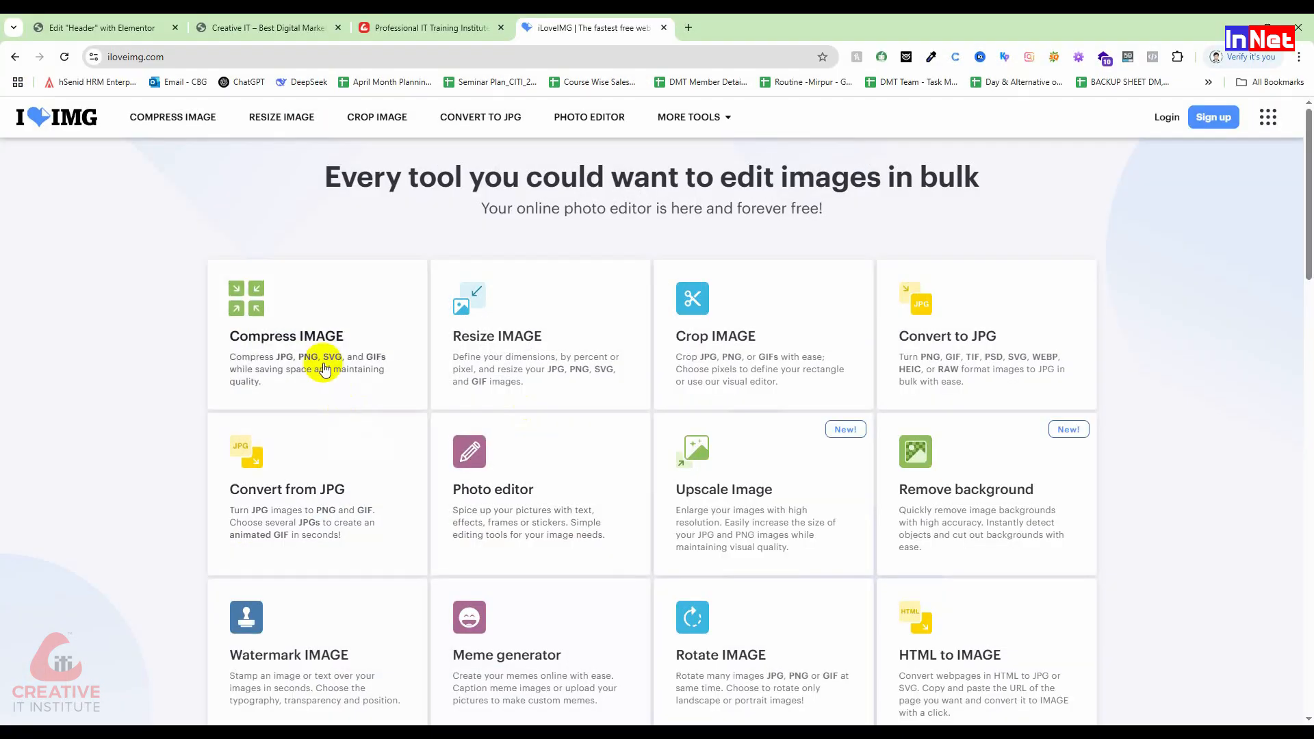
Step: Compress Untitled-2-02.jpg with iLoveIMG's Compress IMAGE tool, from 3.48 MB to 621.06 KB
{"action": "left_click", "coordinate": [287, 332]}
{"action": "left_click", "coordinate": [695, 288]}
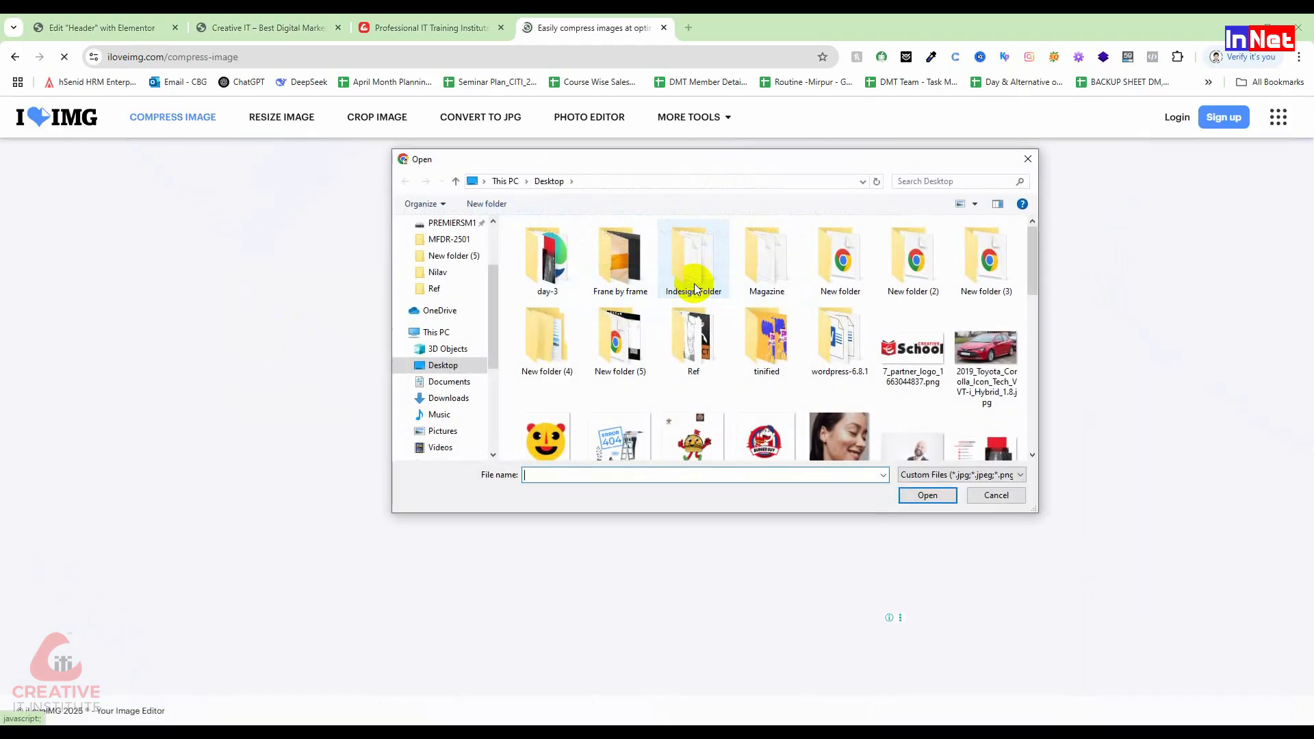
{"action": "scroll", "coordinate": [812, 419], "scroll_direction": "down", "scroll_amount": 1}
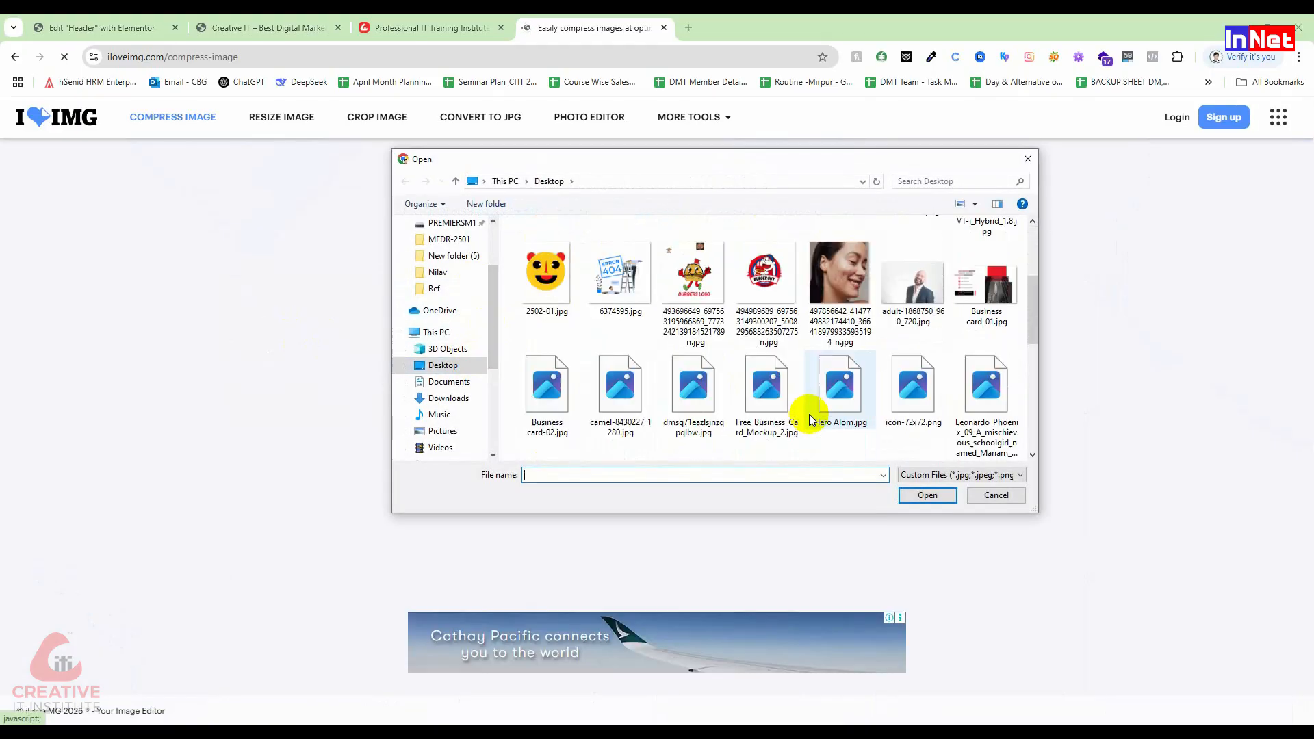
{"action": "scroll", "coordinate": [821, 387], "scroll_direction": "down", "scroll_amount": 1}
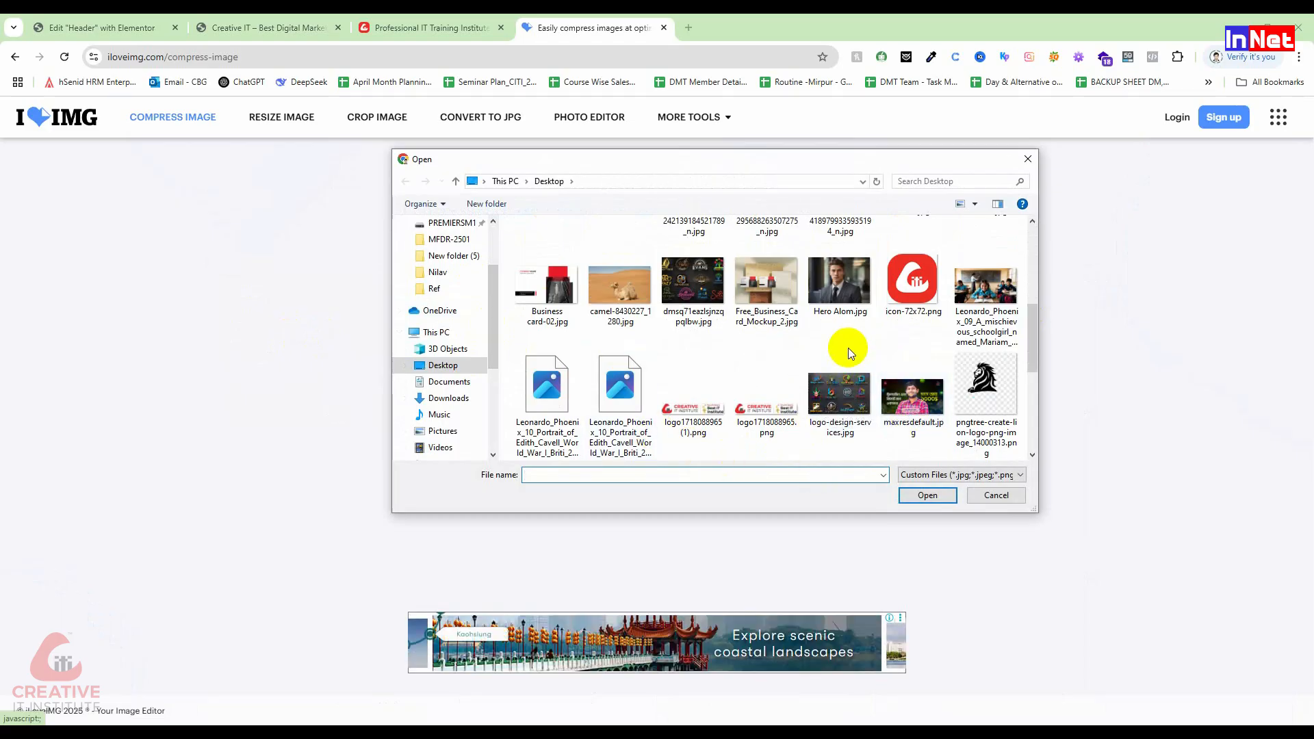
{"action": "scroll", "coordinate": [848, 347], "scroll_direction": "down", "scroll_amount": 2}
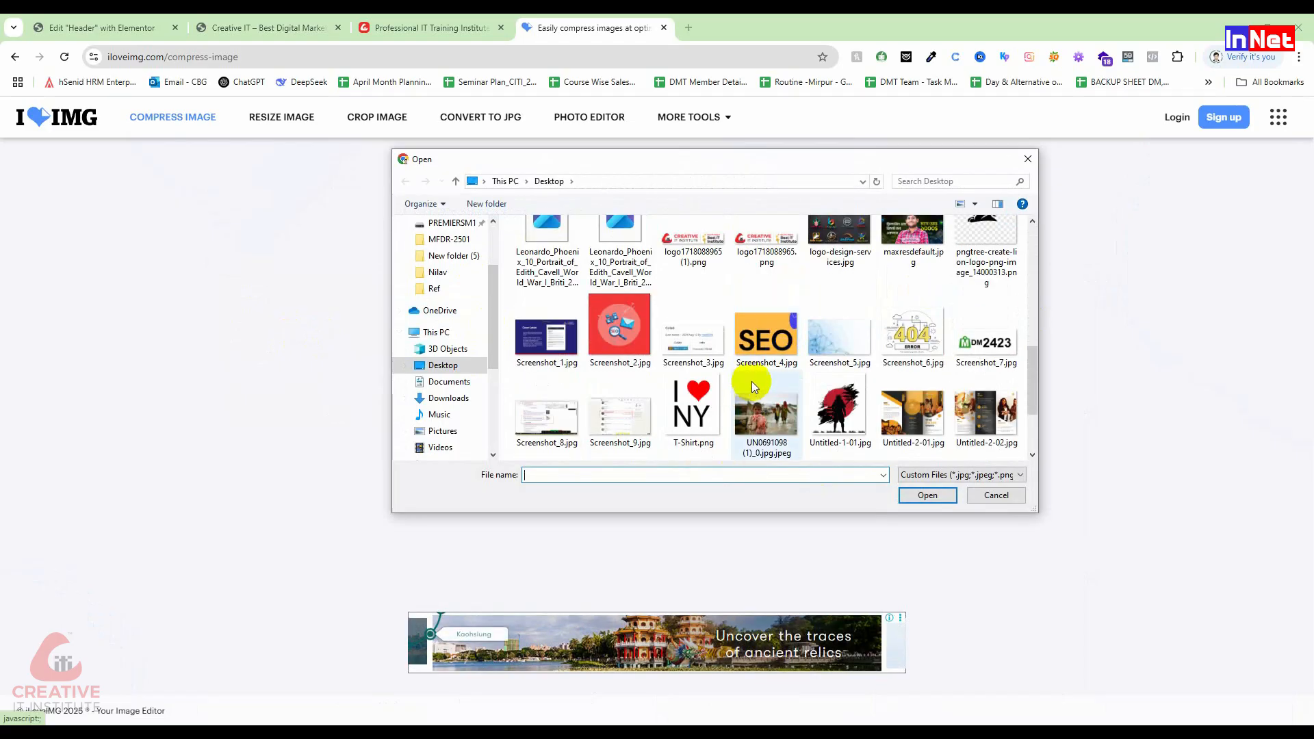
{"action": "left_click", "coordinate": [971, 399]}
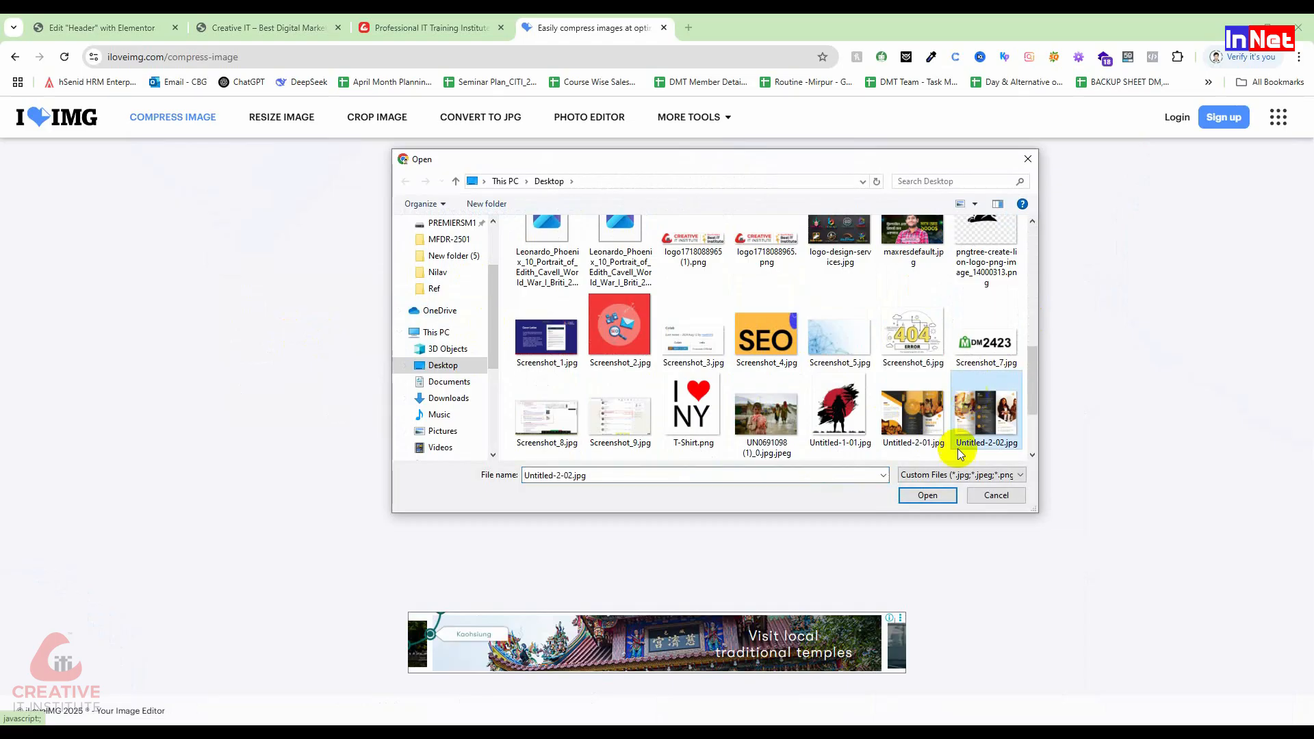
{"action": "left_click", "coordinate": [948, 498]}
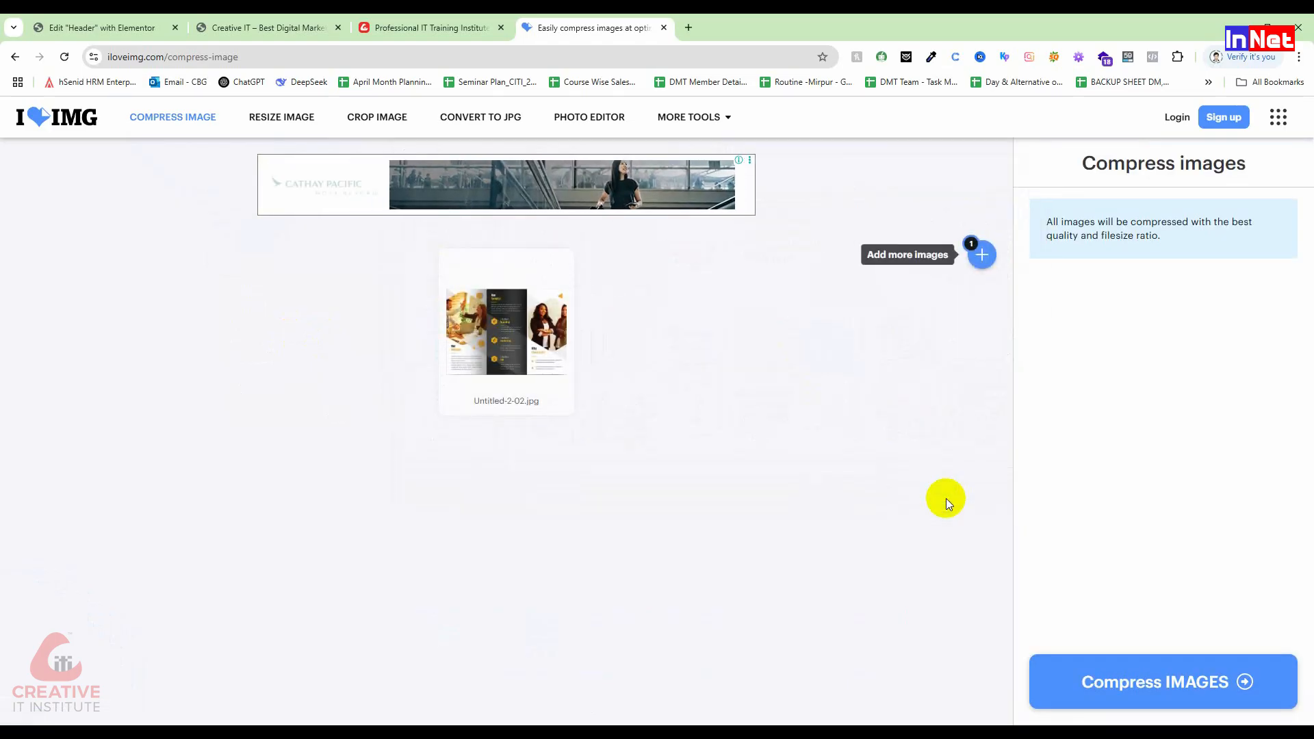
{"action": "left_click", "coordinate": [1188, 678]}
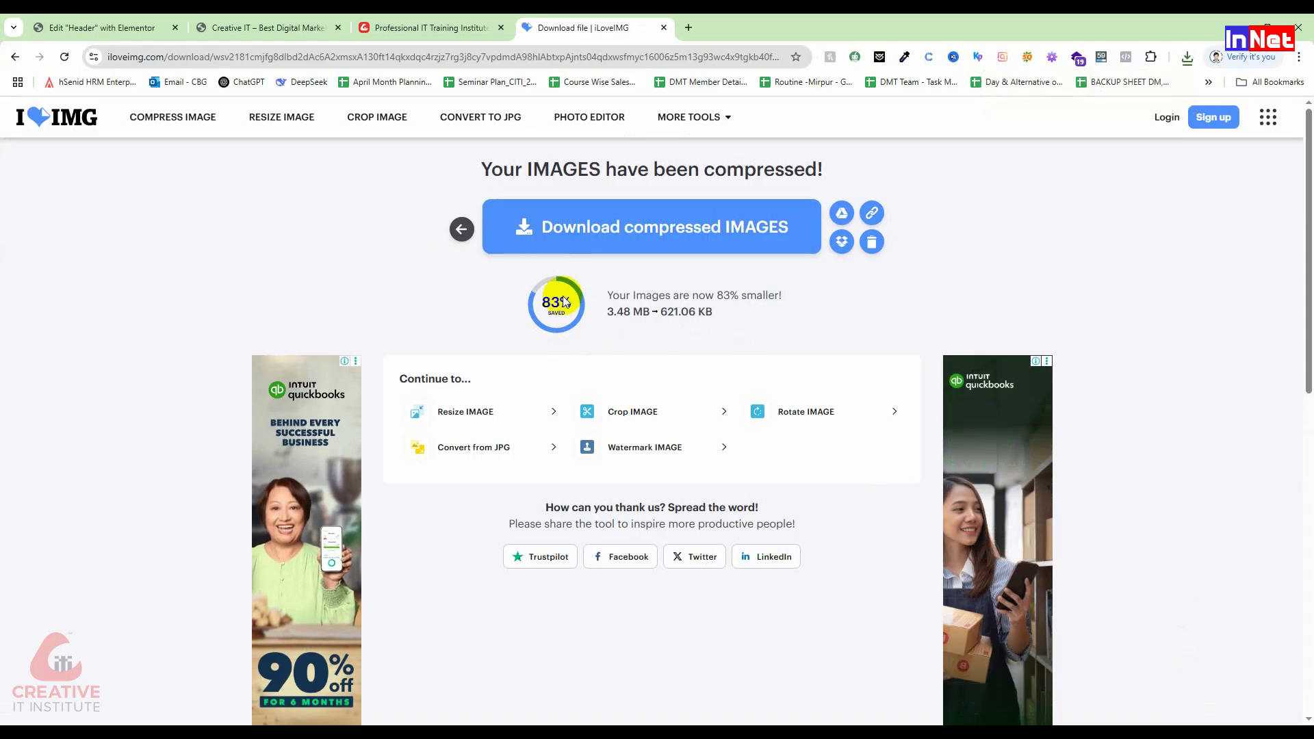
Step: Open the downloaded Untitled-2-02 (1).jpg in Photos and inspect its top edge
{"action": "left_click", "coordinate": [1188, 57]}
{"action": "left_click", "coordinate": [1088, 114]}
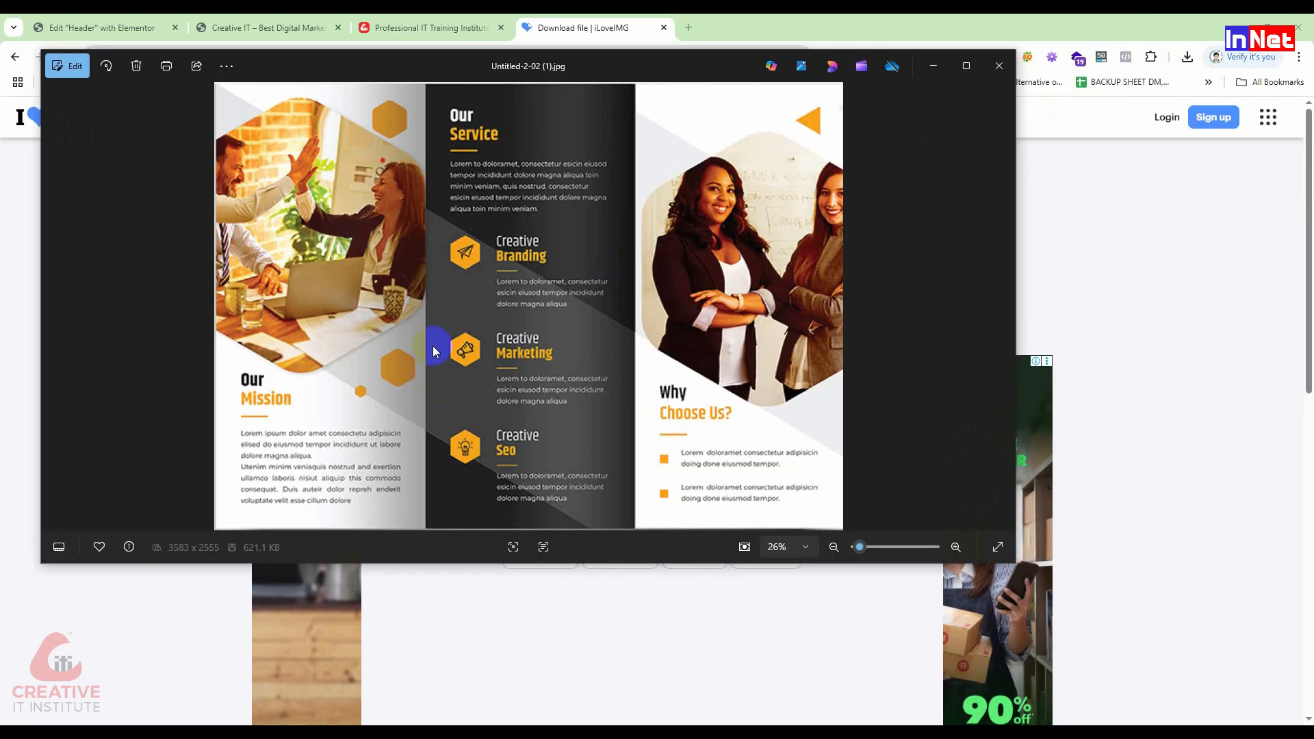
{"action": "scroll", "coordinate": [438, 339], "scroll_direction": "up", "scroll_amount": 3}
{"action": "left_click_drag", "start_coordinate": [545, 258], "coordinate": [572, 489]}
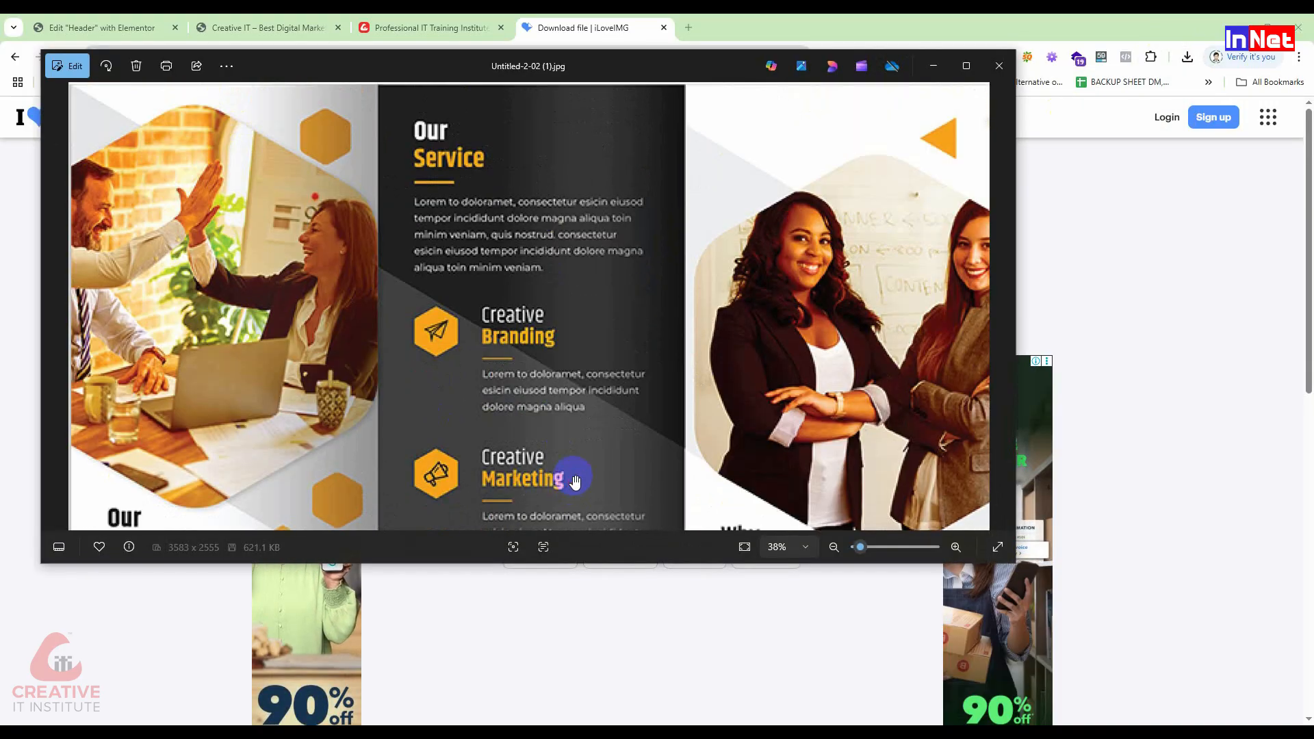
{"action": "scroll", "coordinate": [627, 410], "scroll_direction": "down", "scroll_amount": 3}
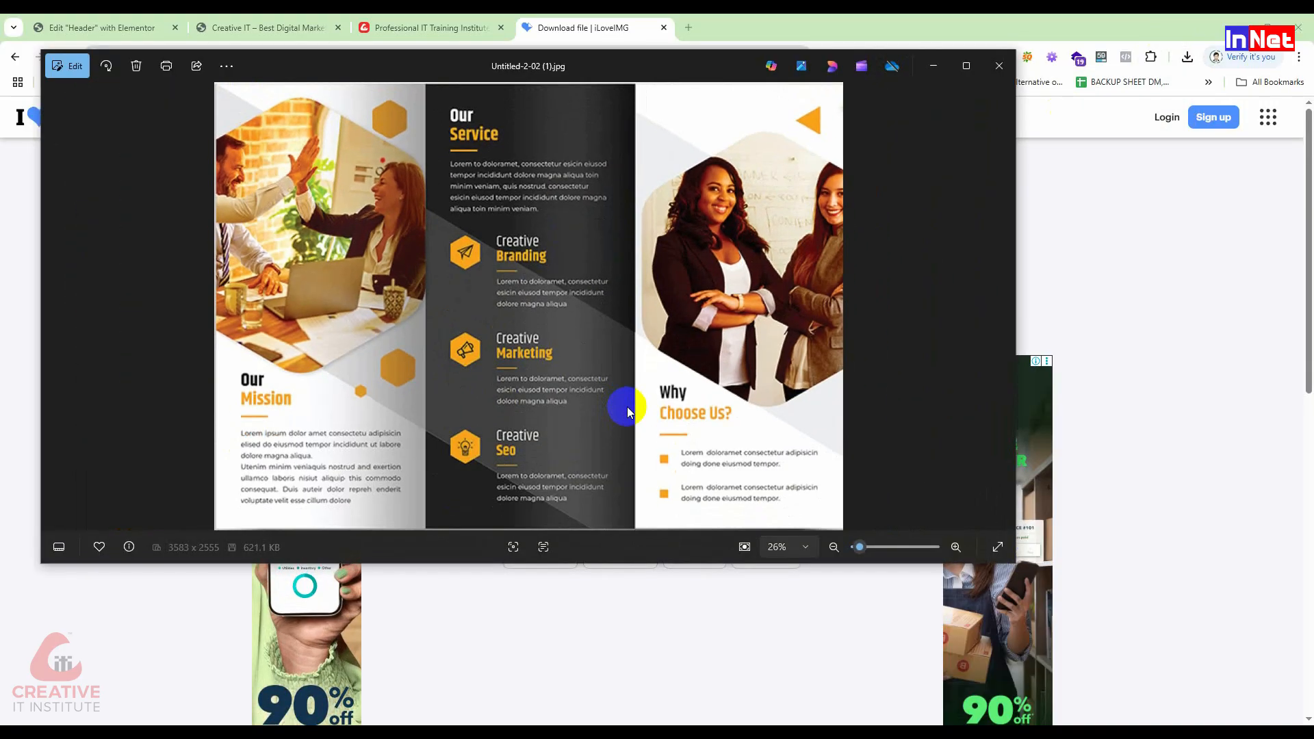
Step: Close Photos, return to the Elementor header editor and dismiss the image optimisation notice
{"action": "left_click", "coordinate": [998, 66]}
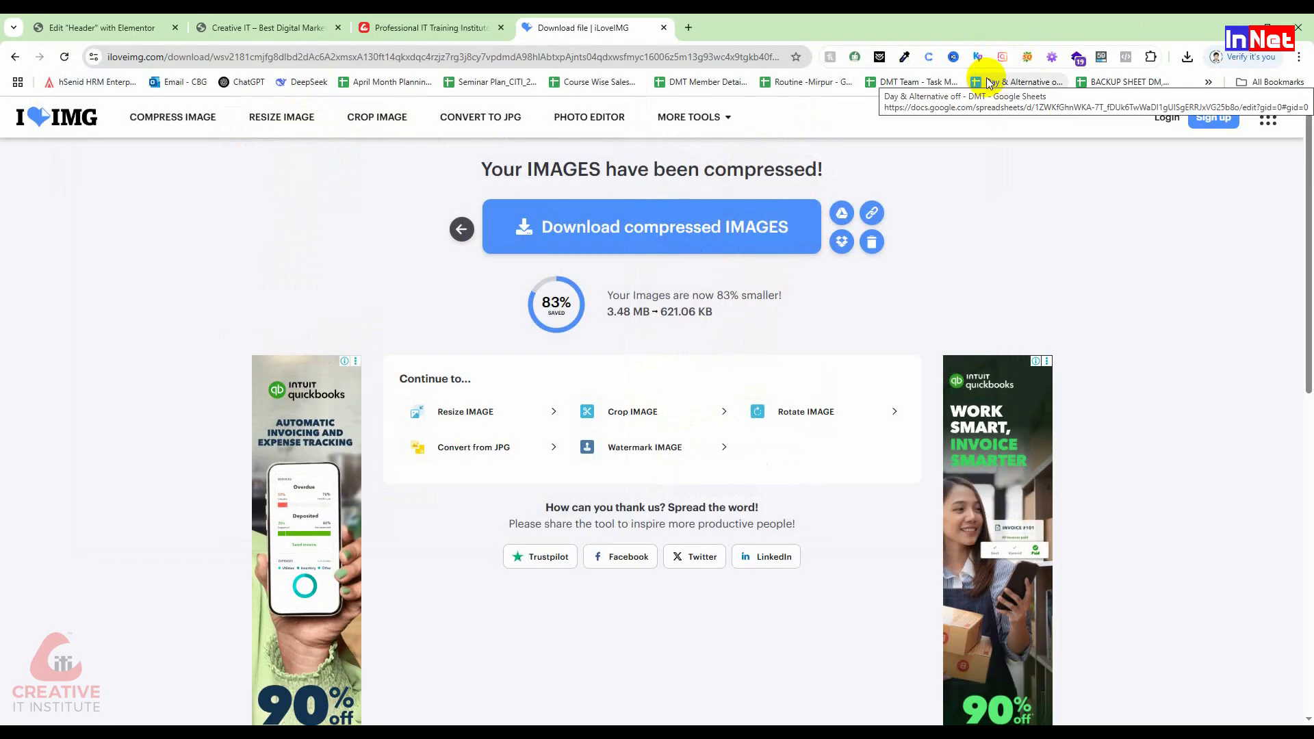
{"action": "left_click", "coordinate": [370, 27]}
{"action": "left_click", "coordinate": [267, 28]}
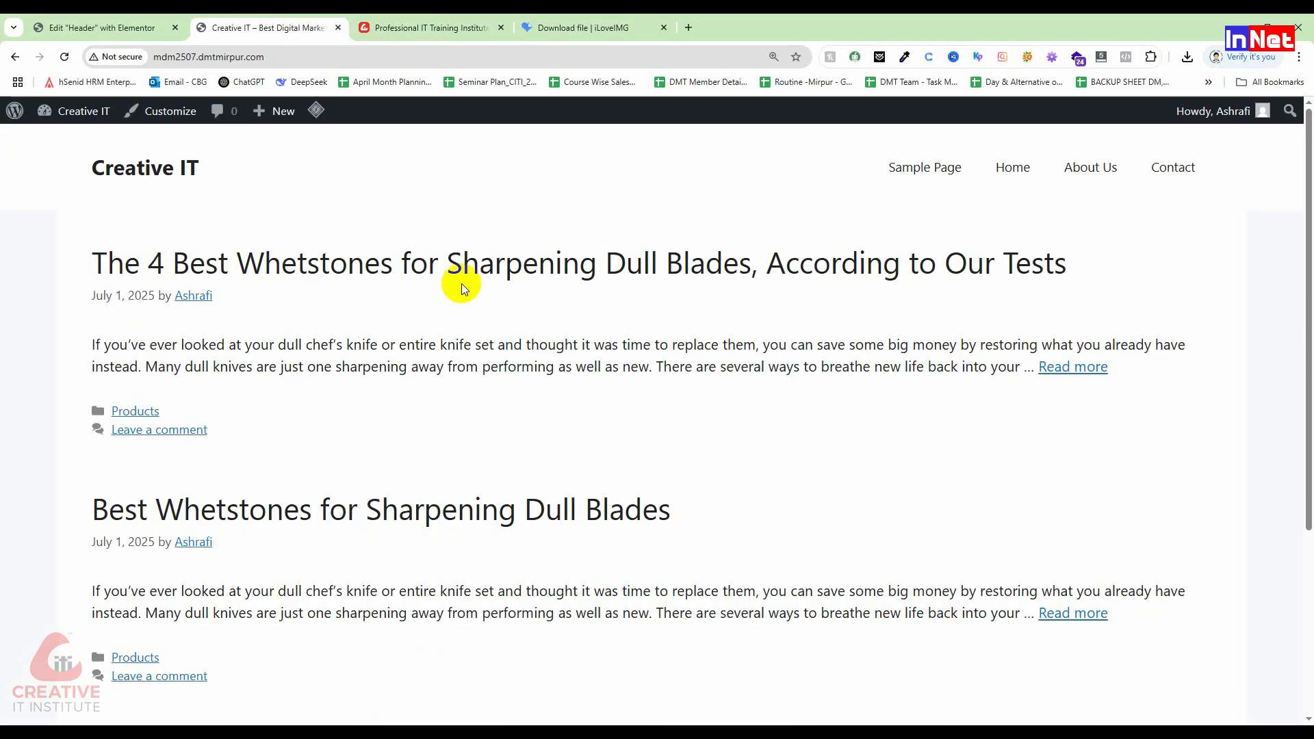
{"action": "left_click", "coordinate": [95, 27]}
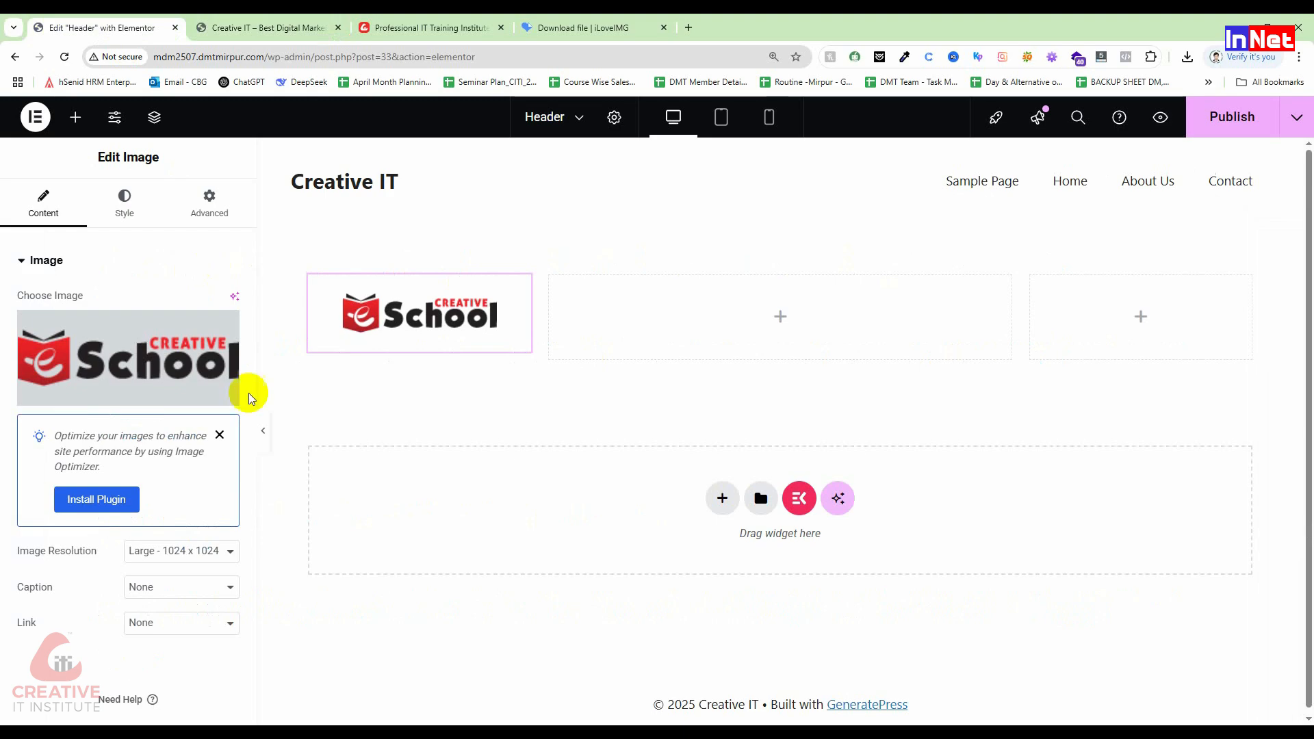
{"action": "left_click", "coordinate": [219, 434]}
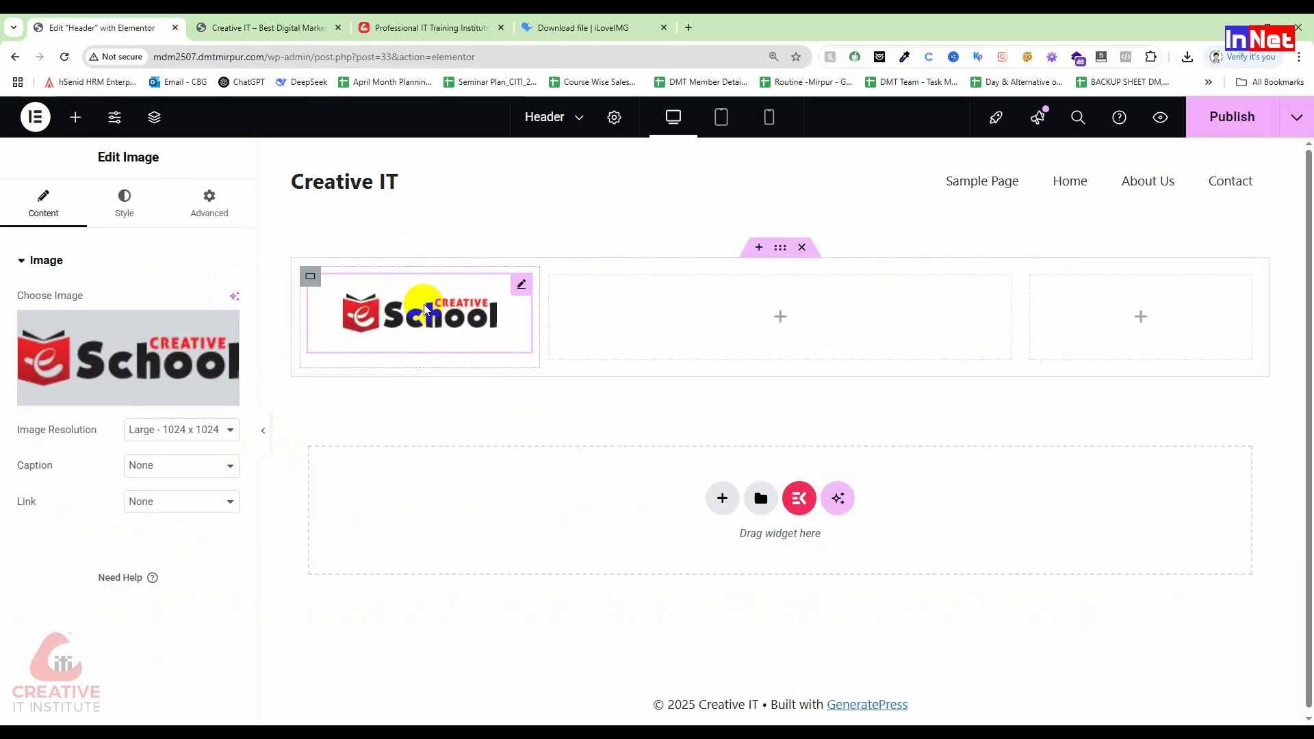
Step: Try Medium and Medium Large resolutions, then keep the logo at Large - 1024 x 1024
{"action": "left_click", "coordinate": [199, 426]}
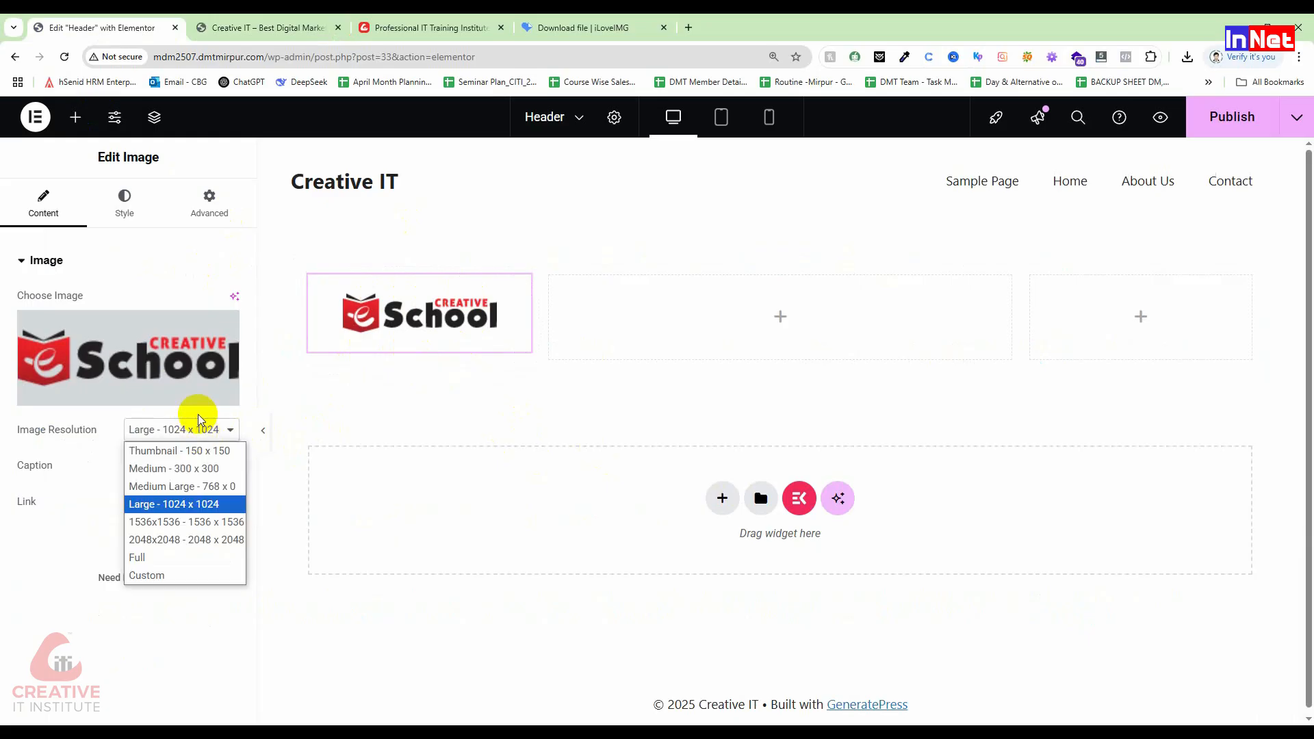
{"action": "left_click", "coordinate": [196, 488]}
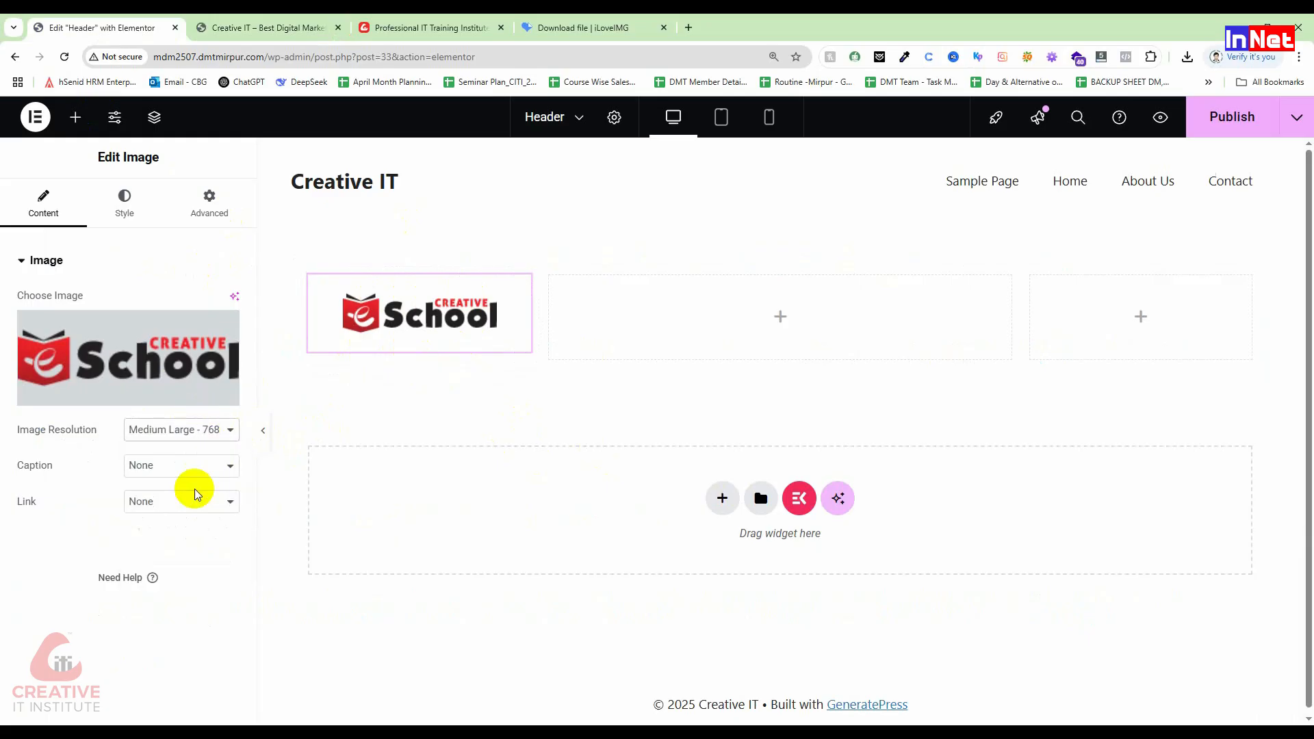
{"action": "left_click", "coordinate": [212, 431]}
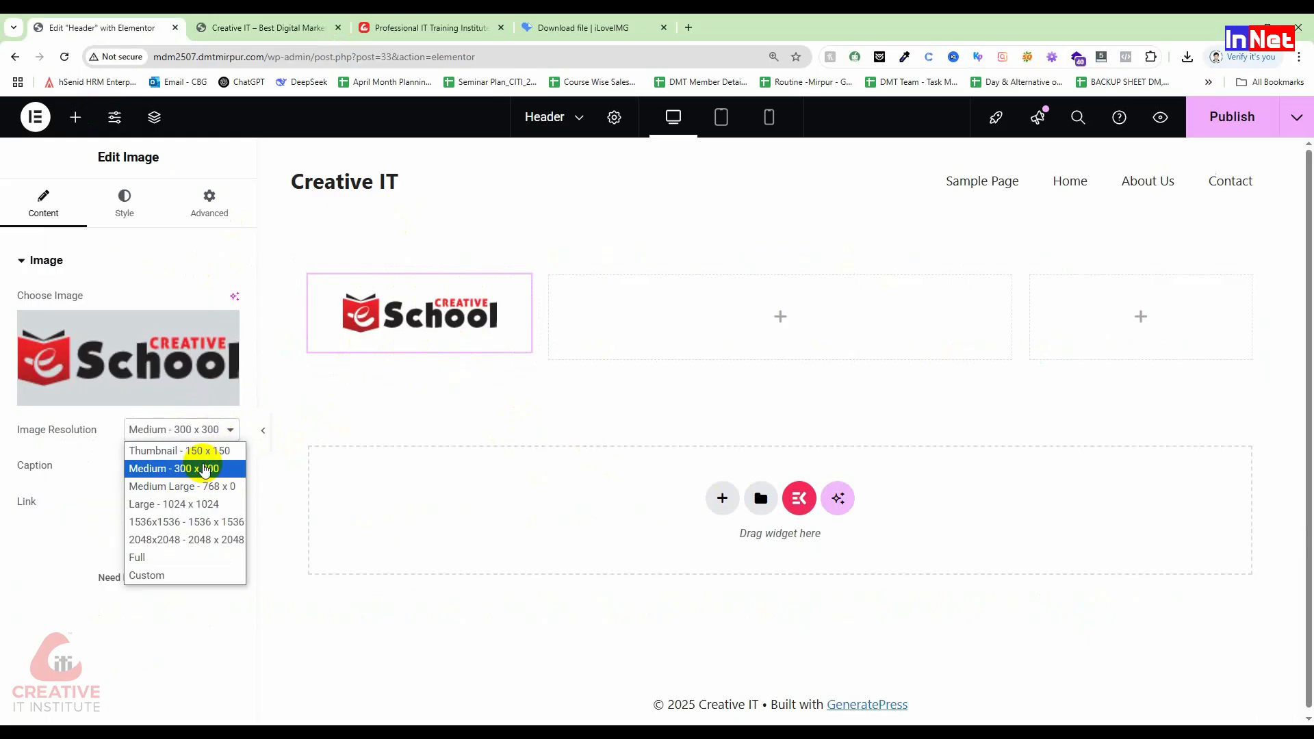
{"action": "left_click", "coordinate": [204, 469]}
{"action": "left_click", "coordinate": [212, 429]}
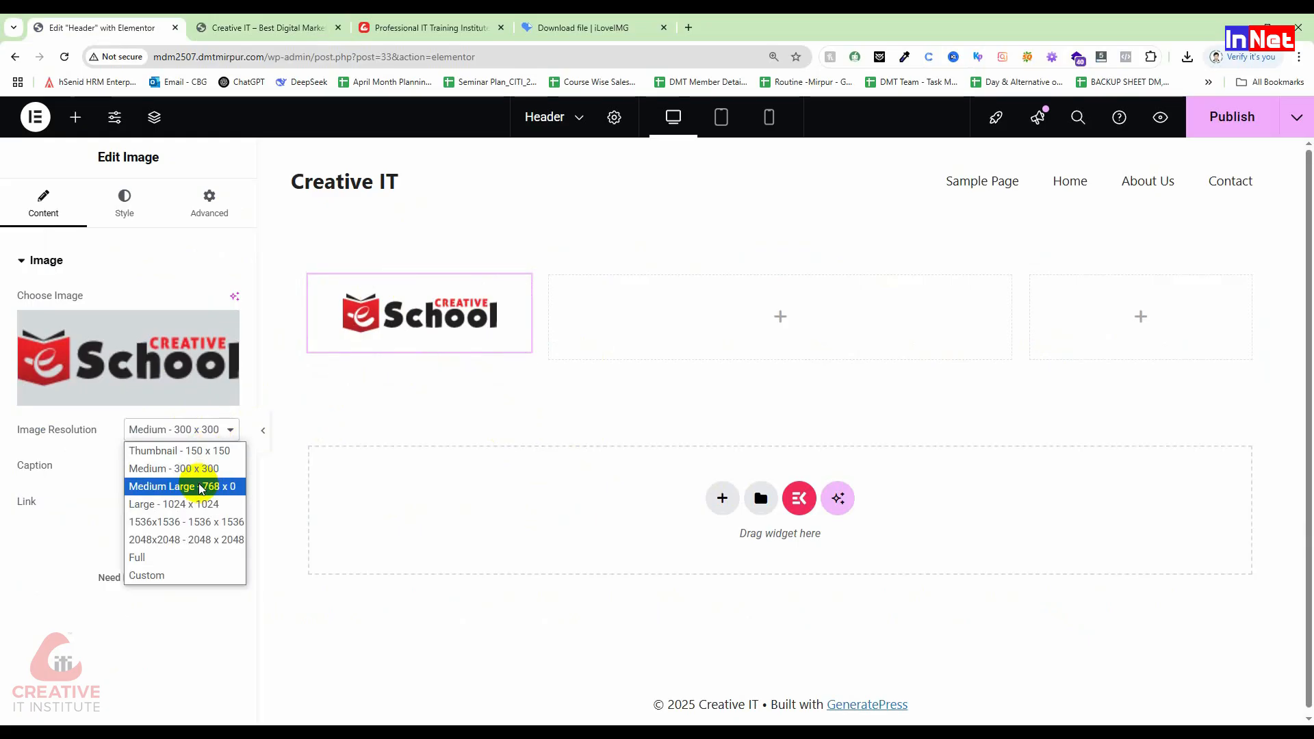
{"action": "left_click", "coordinate": [201, 487]}
{"action": "left_click", "coordinate": [203, 429]}
{"action": "left_click", "coordinate": [206, 502]}
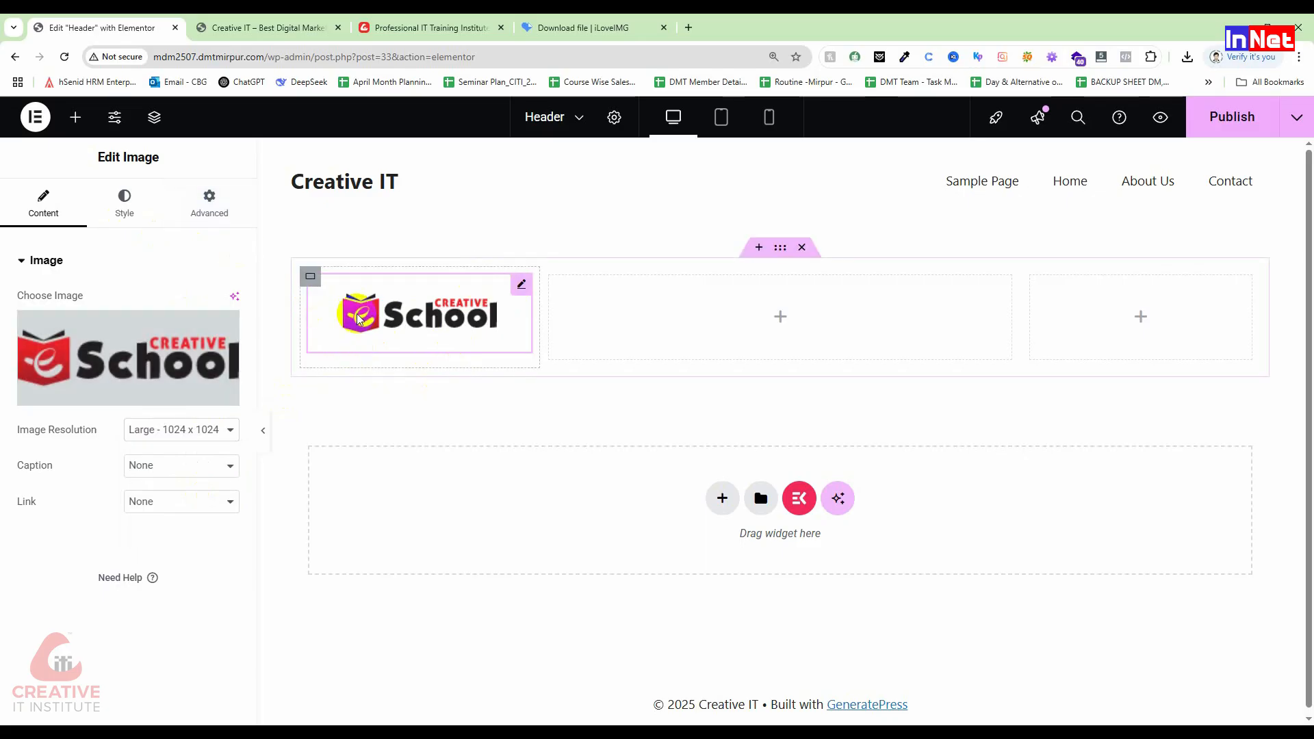
{"action": "left_click", "coordinate": [125, 205]}
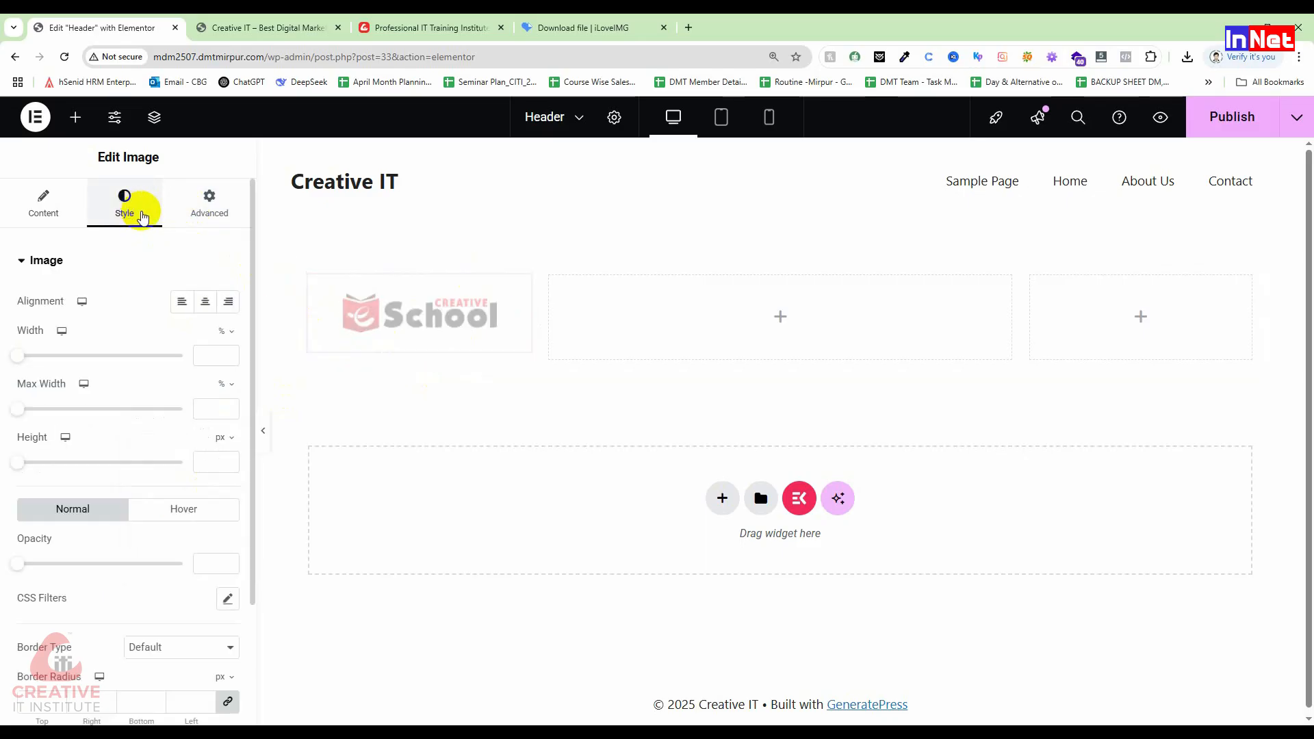
Step: Set the logo to width 72%, max width 82% and height 76 px
{"action": "left_click_drag", "start_coordinate": [27, 359], "coordinate": [132, 382]}
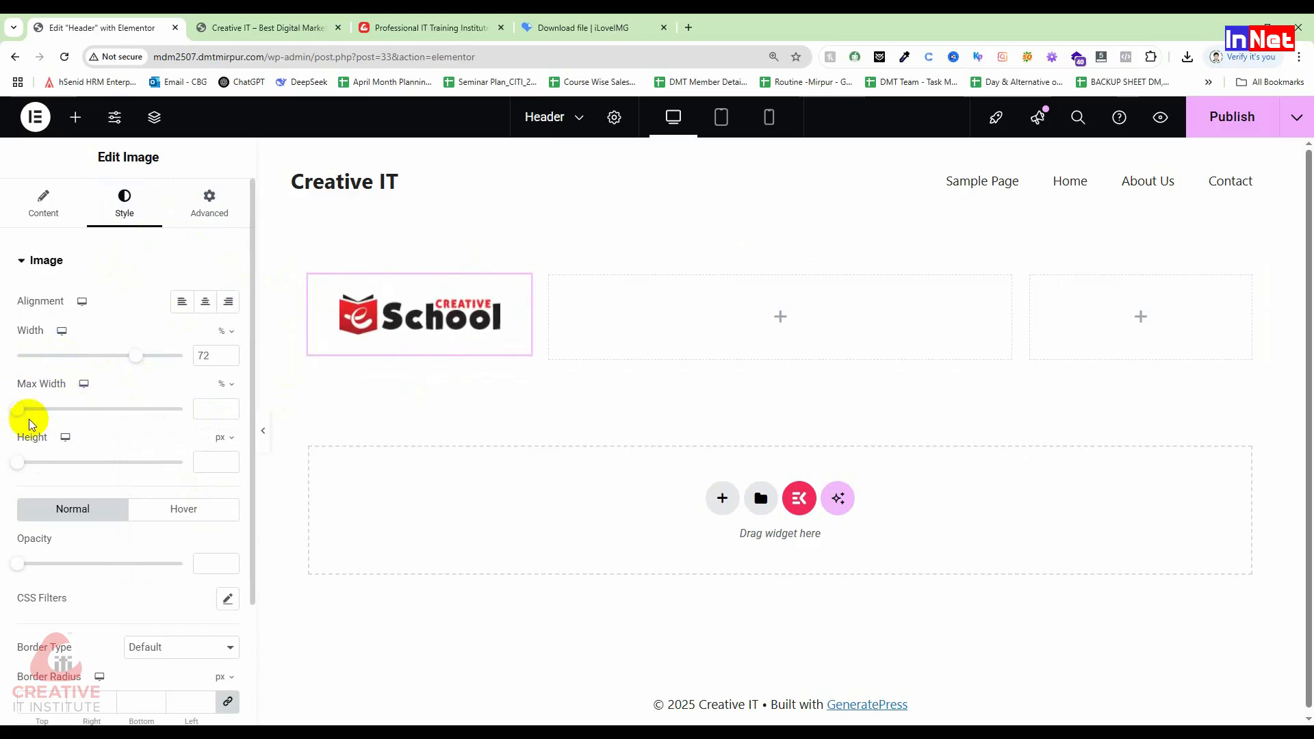
{"action": "left_click_drag", "start_coordinate": [21, 413], "coordinate": [153, 428]}
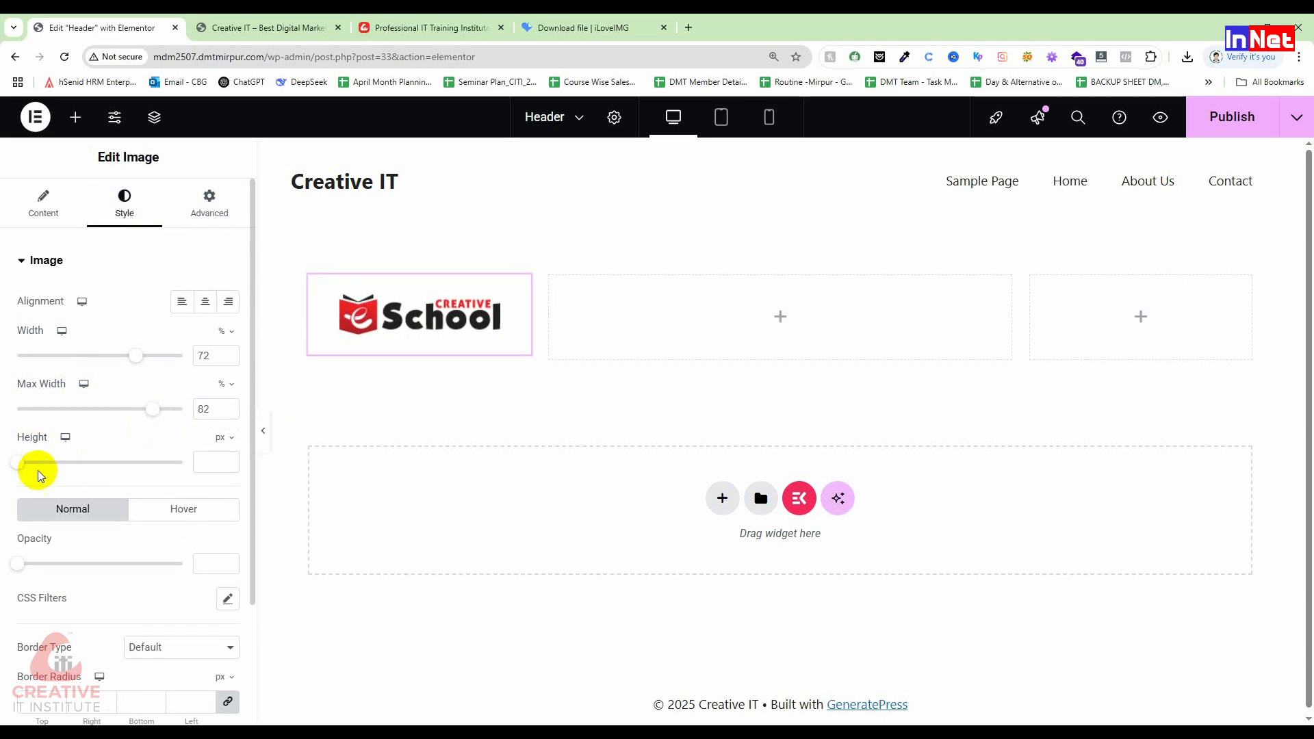
{"action": "left_click_drag", "start_coordinate": [21, 465], "coordinate": [61, 464]}
{"action": "left_click_drag", "start_coordinate": [80, 462], "coordinate": [43, 454]}
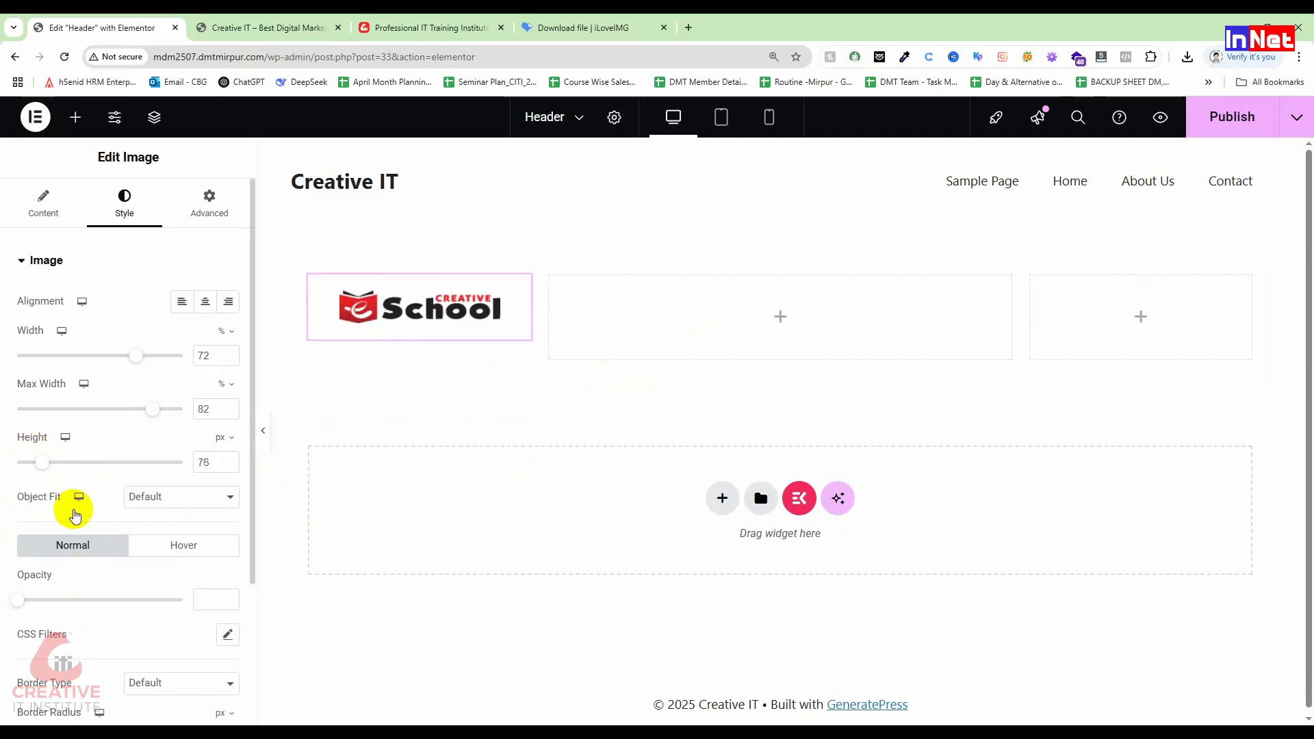
Step: Try Fill, Cover and Contain object fit, then reset object fit to Default
{"action": "left_click", "coordinate": [167, 496]}
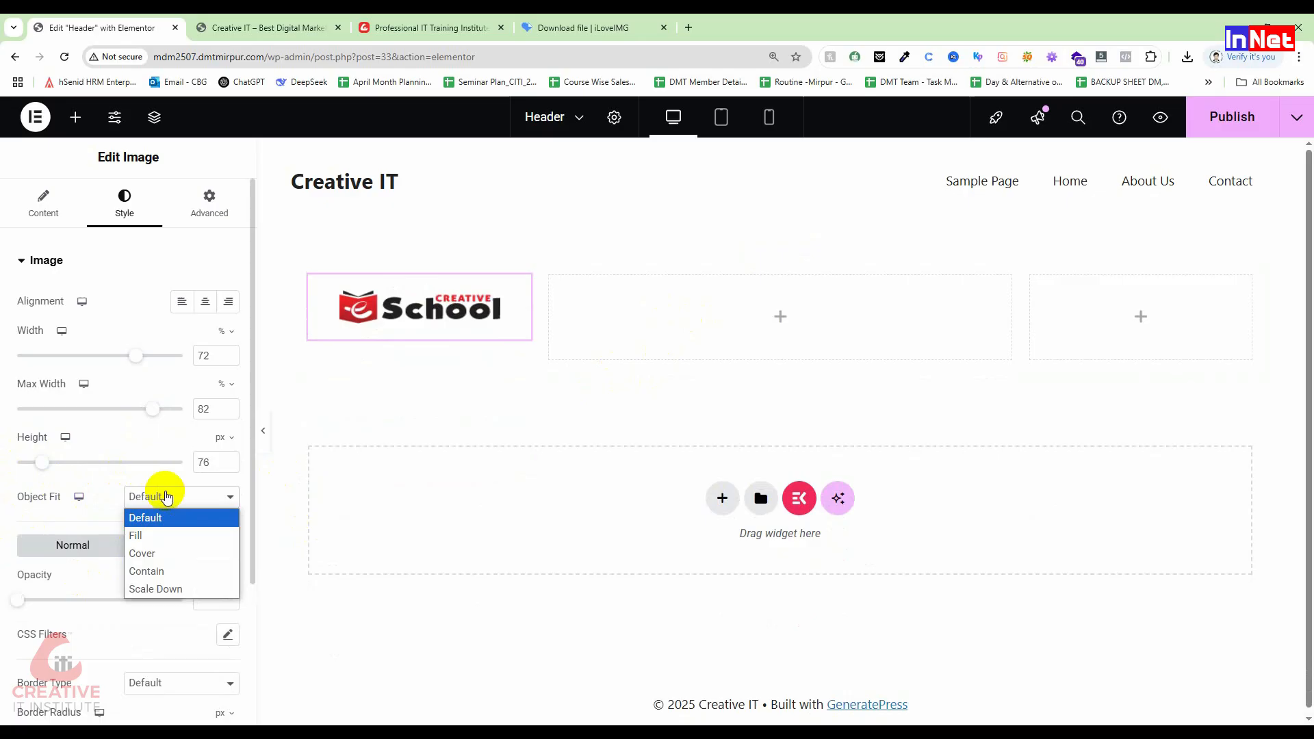
{"action": "left_click", "coordinate": [171, 535]}
{"action": "left_click", "coordinate": [171, 493]}
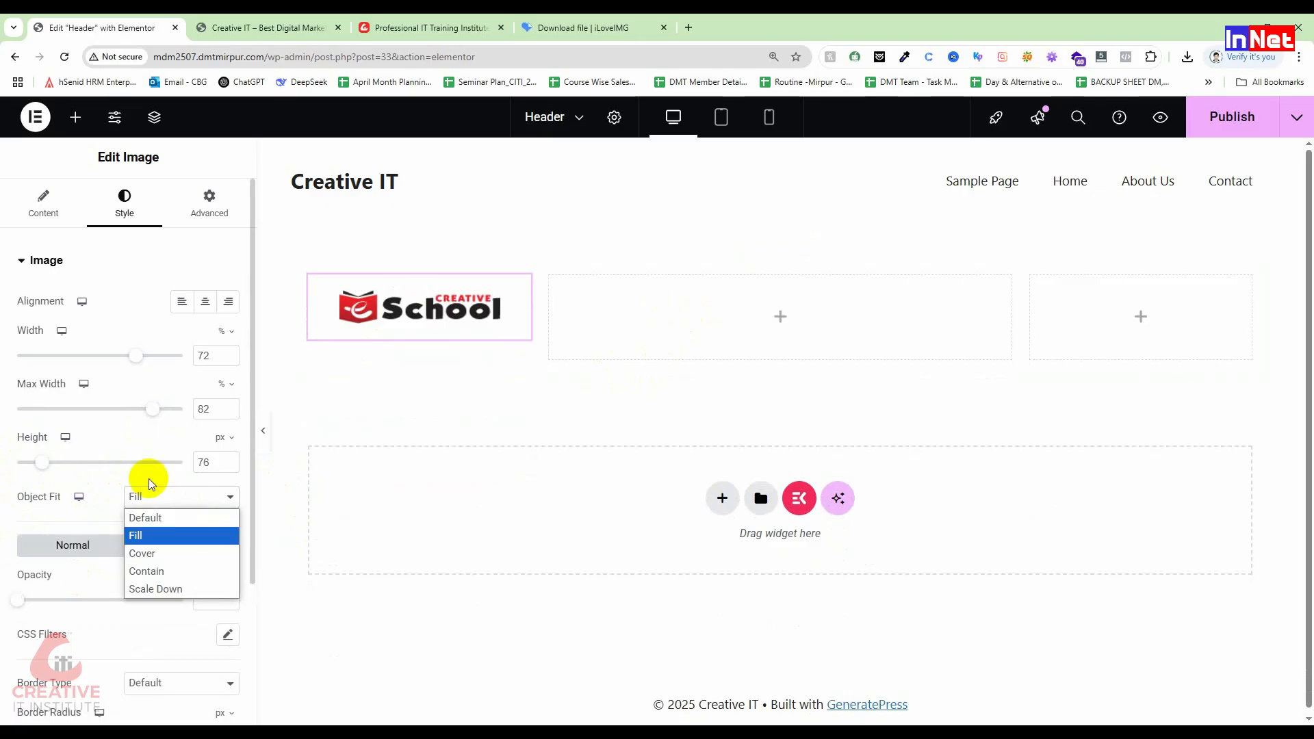
{"action": "left_click", "coordinate": [157, 558]}
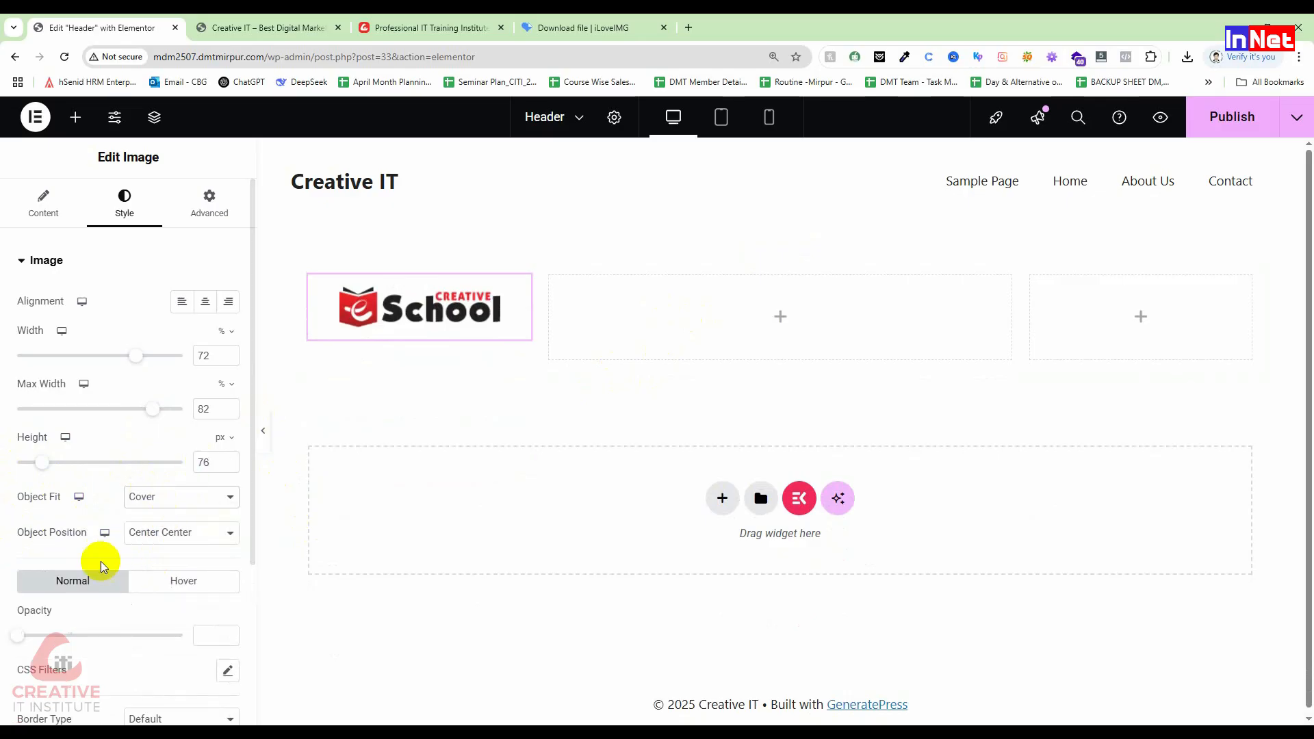
{"action": "left_click", "coordinate": [178, 505]}
{"action": "left_click", "coordinate": [166, 571]}
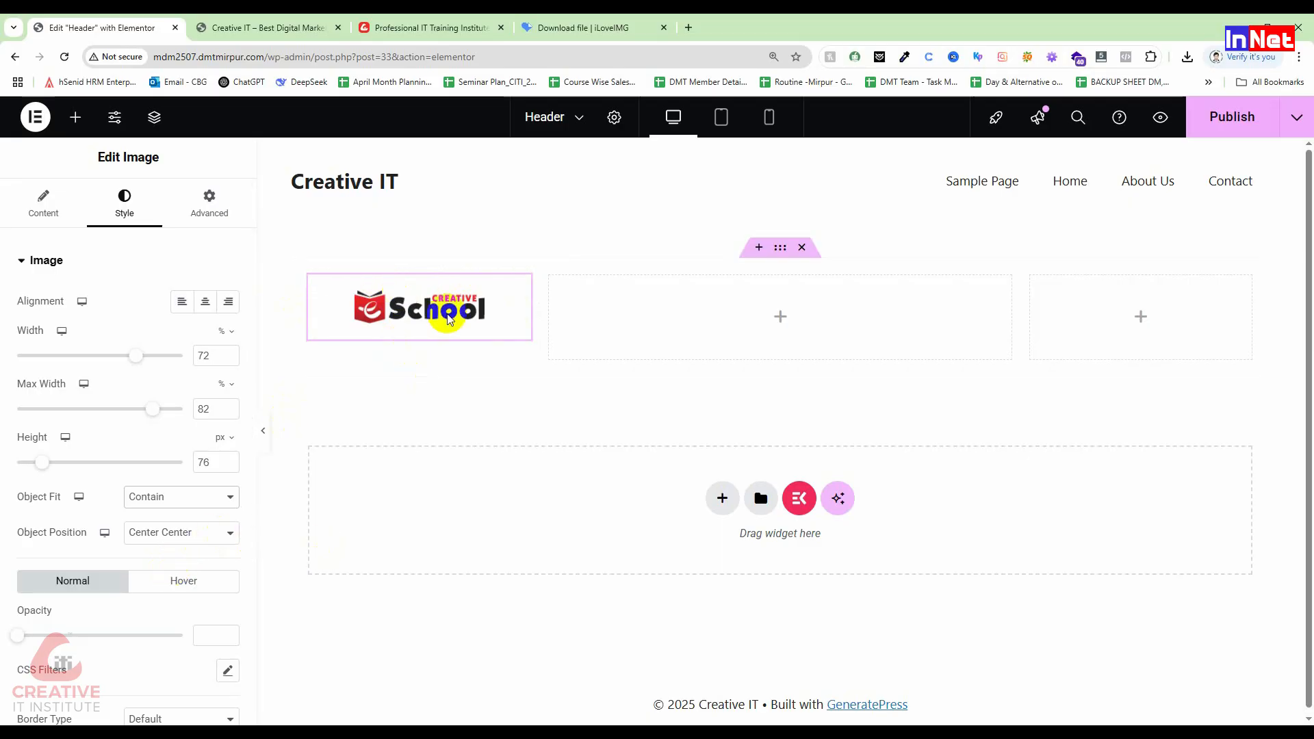
{"action": "left_click", "coordinate": [161, 494]}
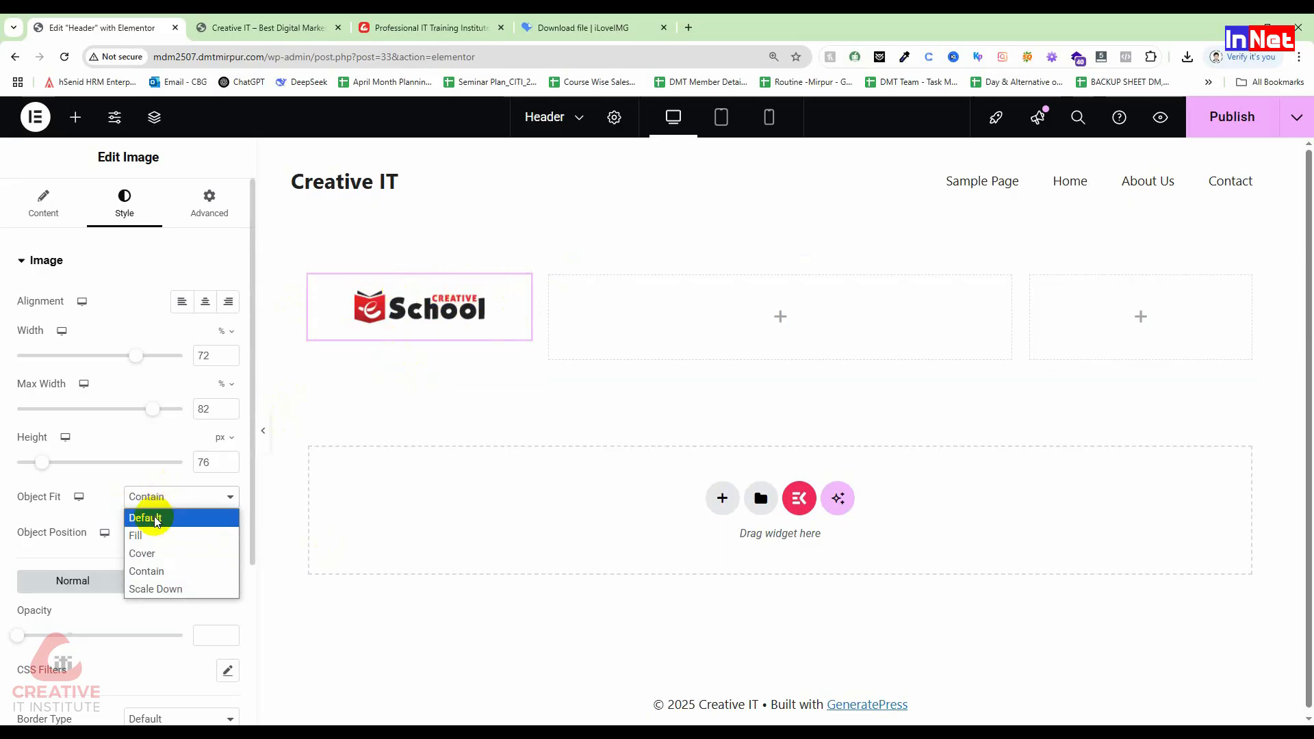
{"action": "left_click", "coordinate": [161, 514]}
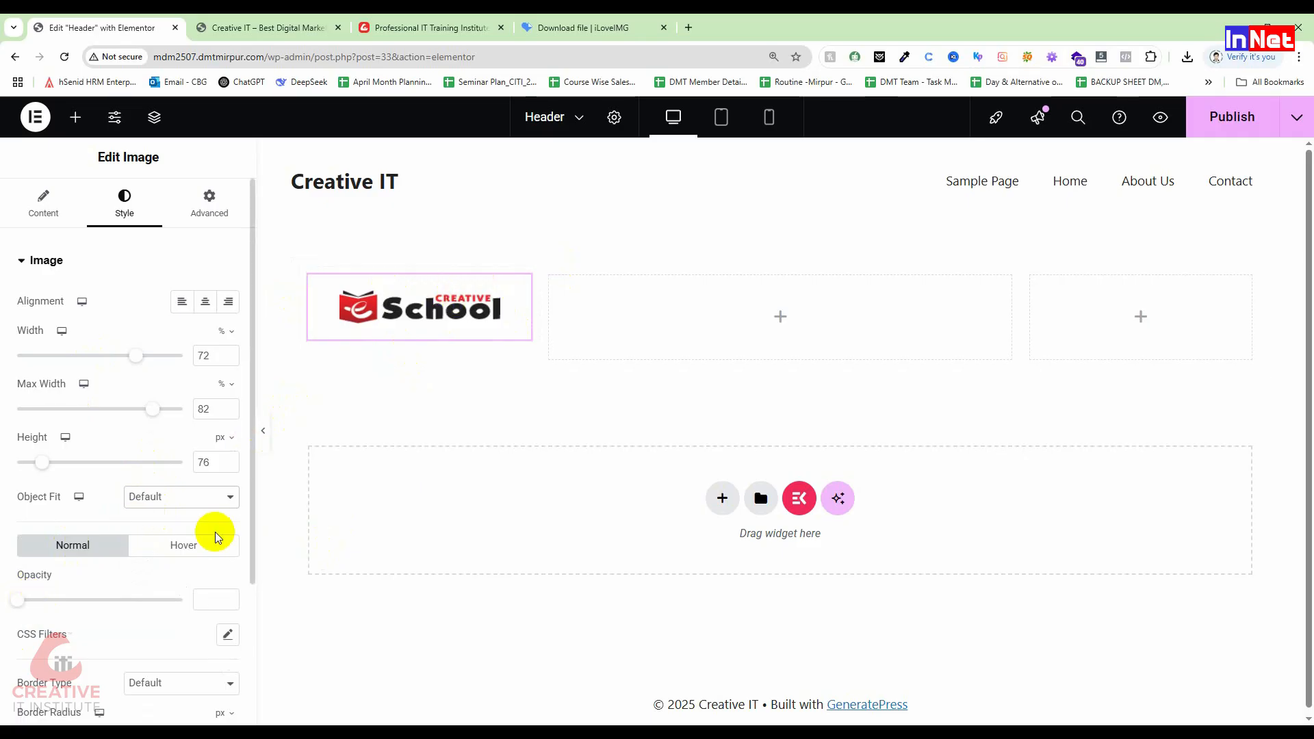
{"action": "scroll", "coordinate": [138, 585], "scroll_direction": "down", "scroll_amount": 1}
{"action": "scroll", "coordinate": [130, 569], "scroll_direction": "up", "scroll_amount": 1}
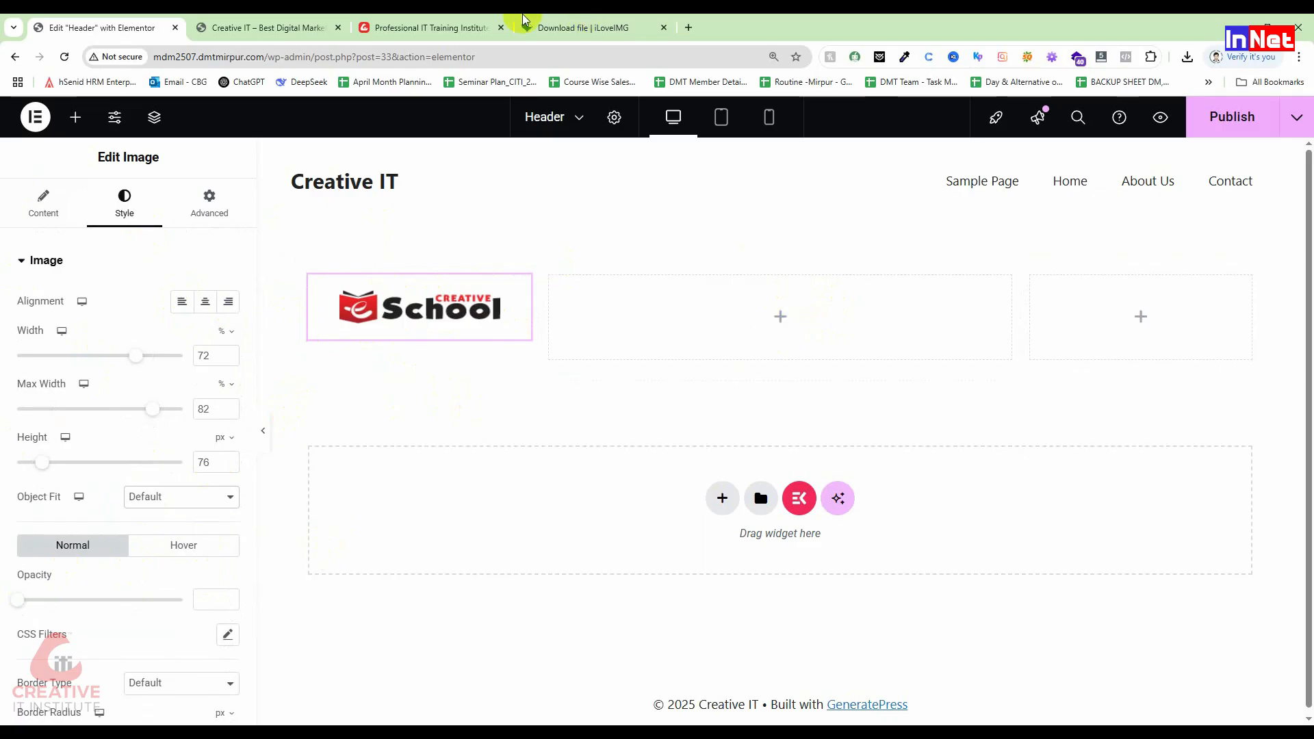
{"action": "left_click", "coordinate": [432, 28]}
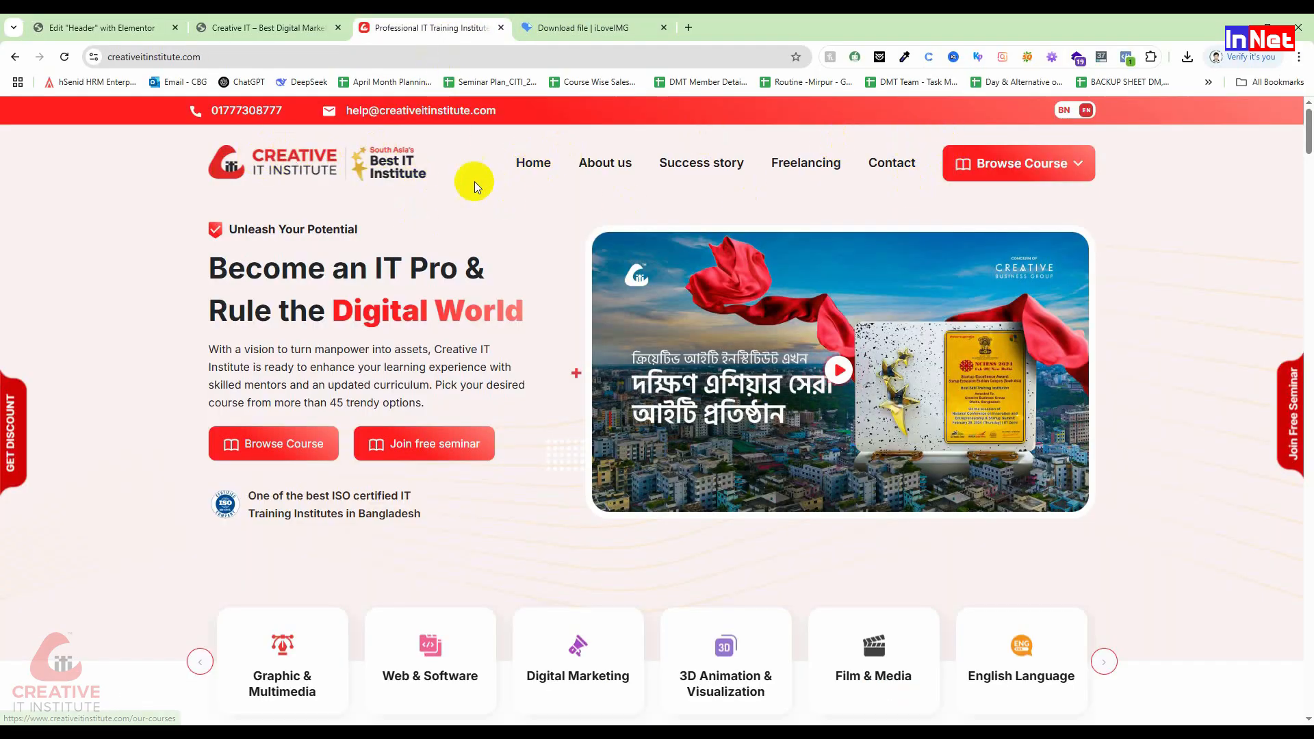
{"action": "left_click", "coordinate": [237, 28]}
{"action": "left_click", "coordinate": [132, 26]}
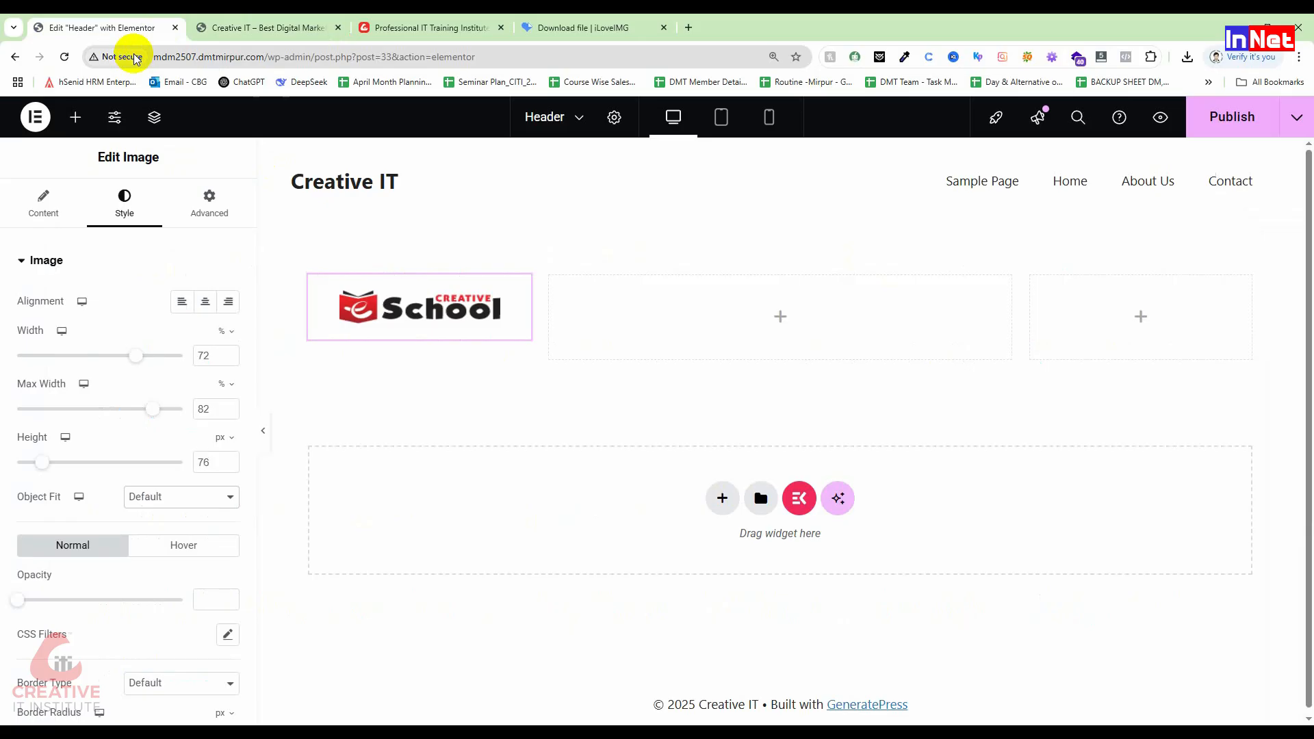
Step: Shrink the logo to 67% max width and 86 px height, then open widgets for the middle column
{"action": "left_click_drag", "start_coordinate": [158, 419], "coordinate": [126, 399]}
{"action": "left_click_drag", "start_coordinate": [62, 466], "coordinate": [46, 464]}
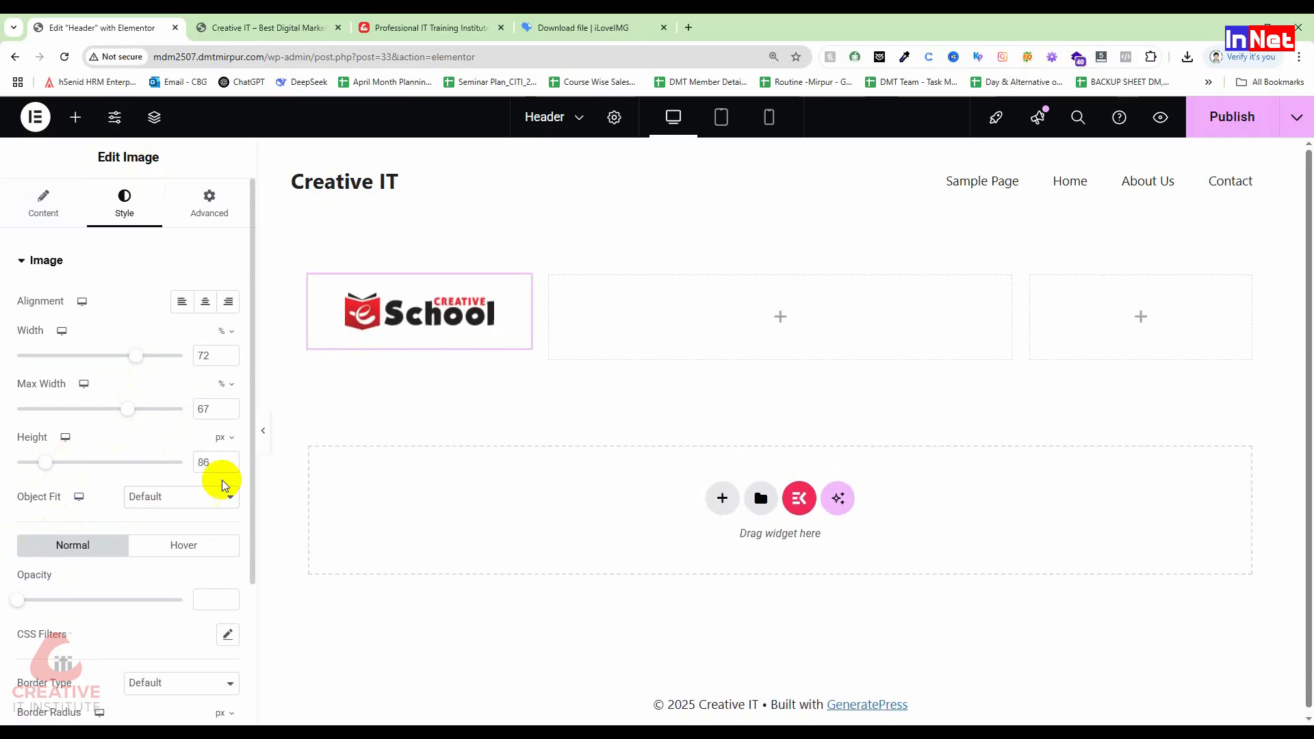
{"action": "left_click", "coordinate": [780, 319]}
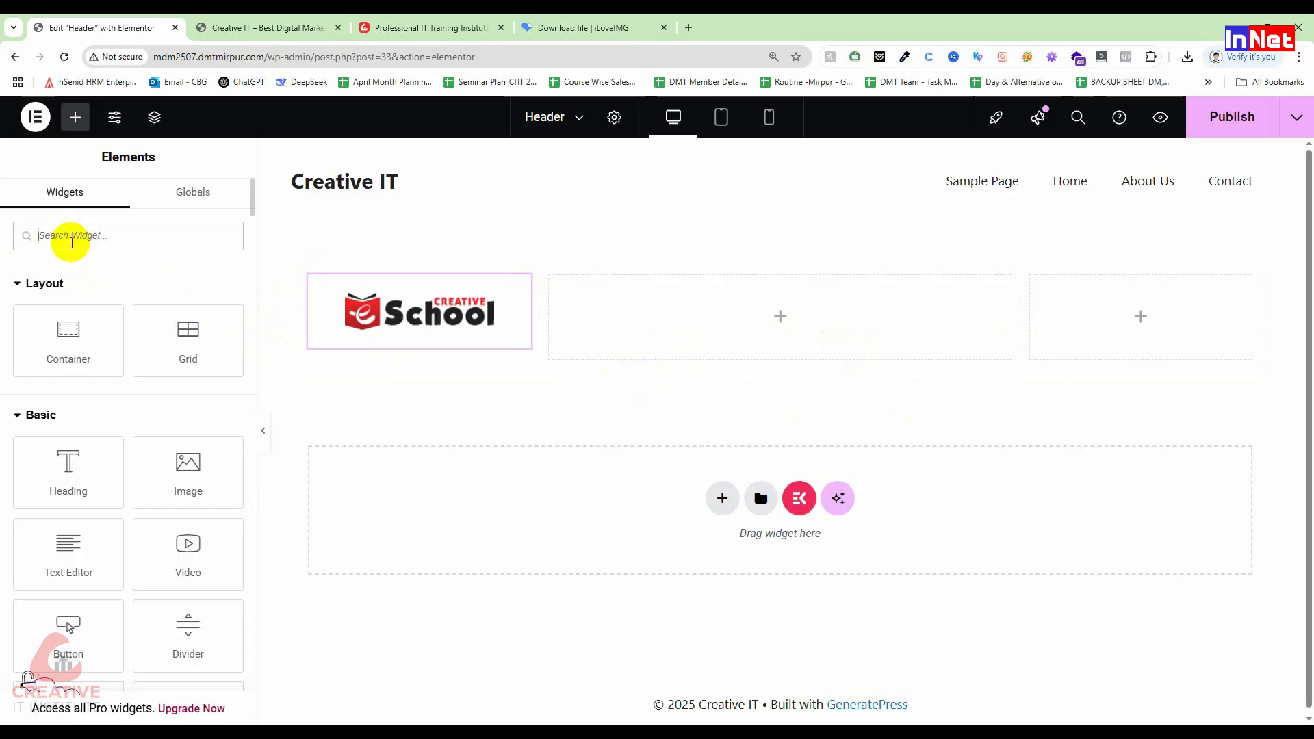
Step: Drop a Navigation Menu widget into the middle column and assign it the Main Menu
{"action": "type", "text": "nav"}
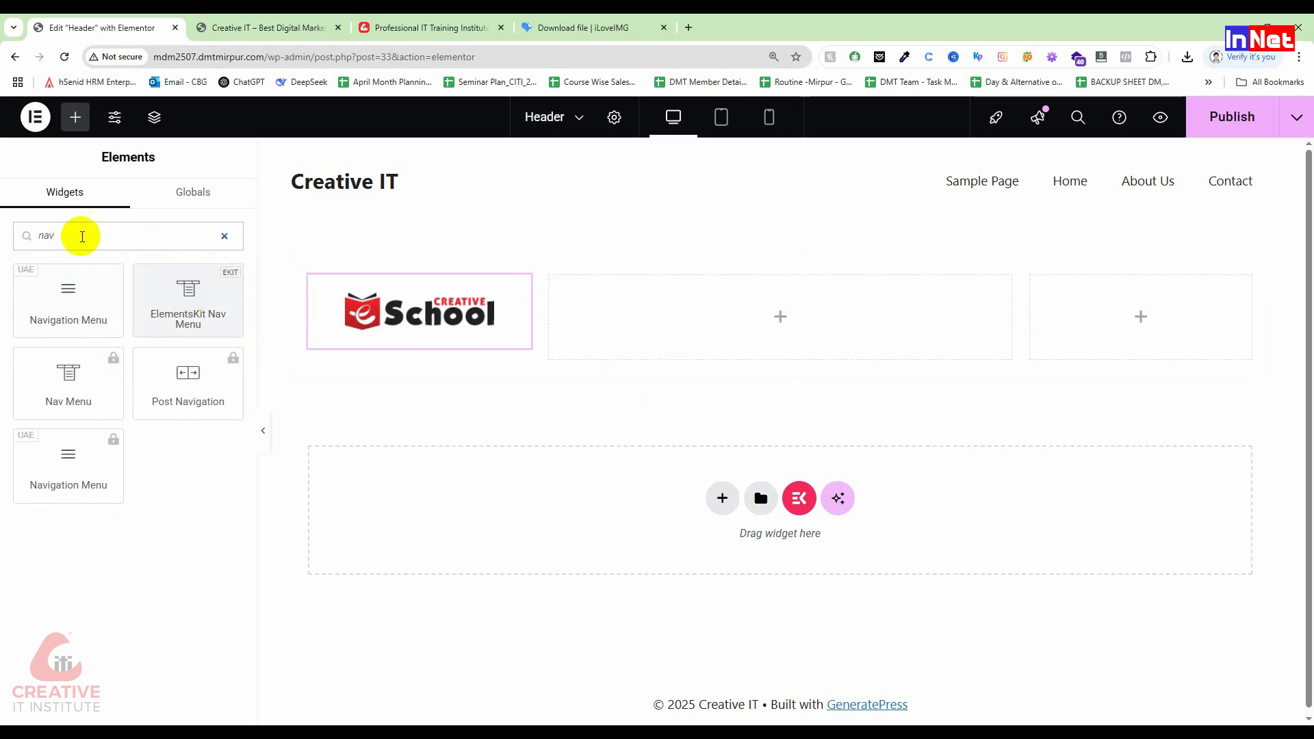
{"action": "left_click_drag", "start_coordinate": [94, 281], "coordinate": [819, 287]}
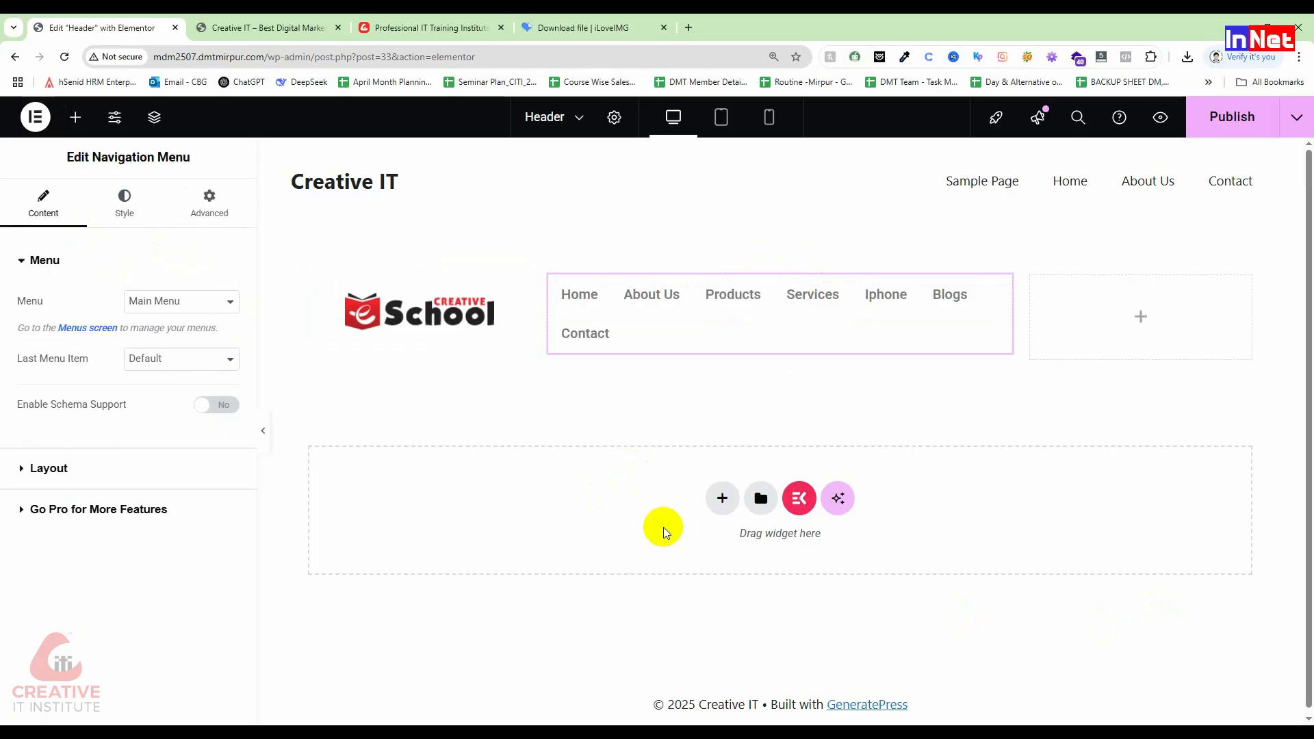
{"action": "left_click", "coordinate": [179, 302]}
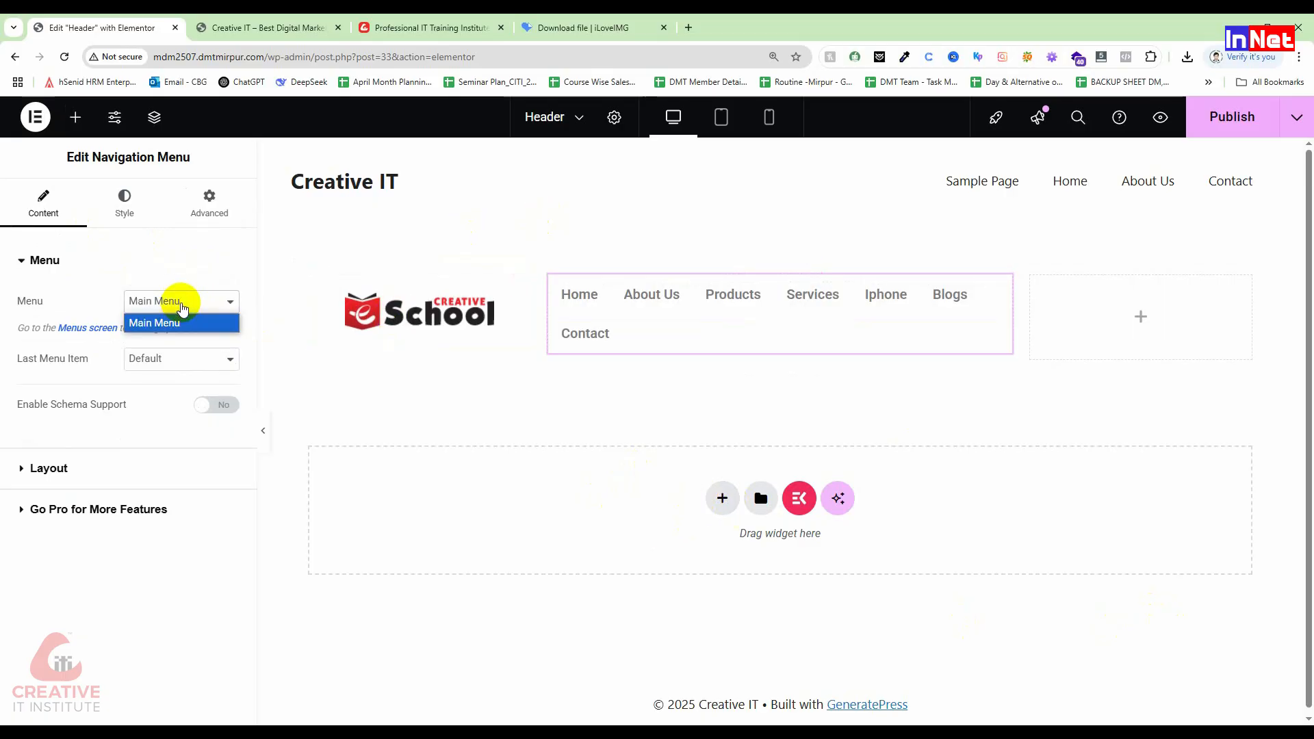
{"action": "left_click", "coordinate": [167, 327]}
{"action": "left_click", "coordinate": [207, 308]}
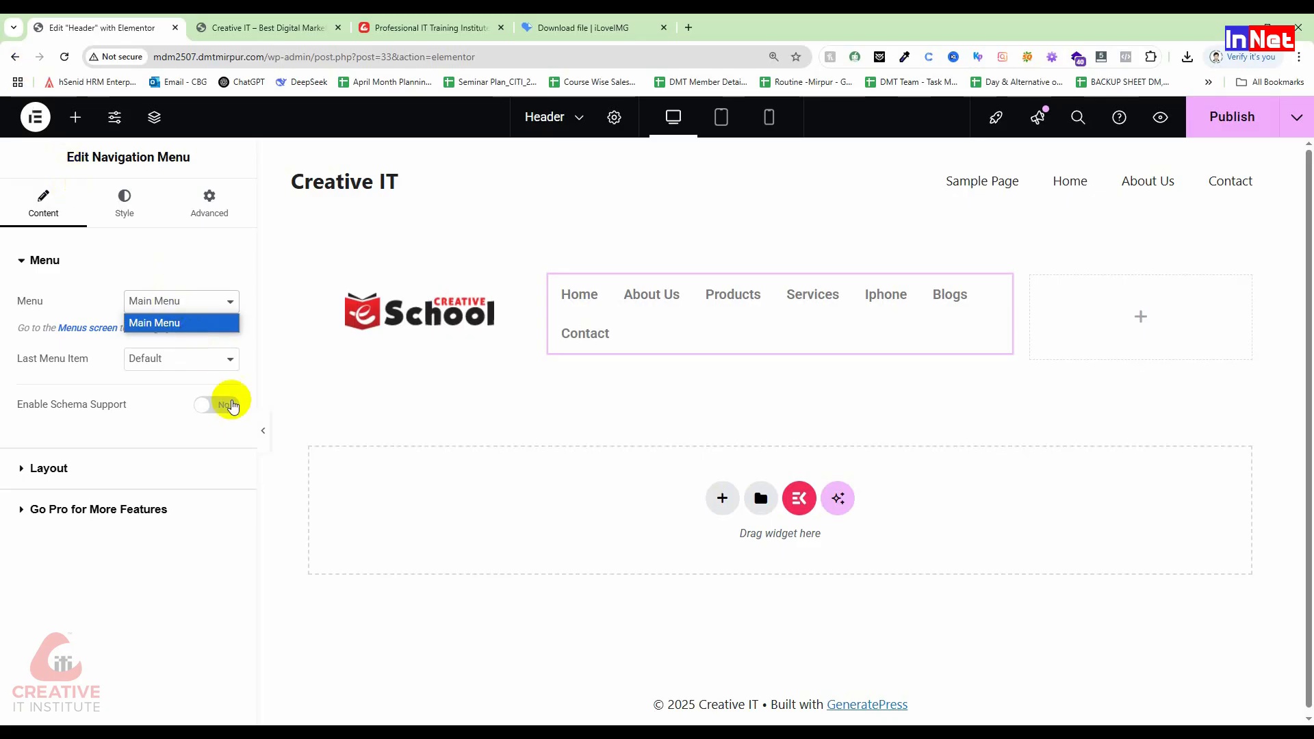
{"action": "left_click", "coordinate": [228, 303]}
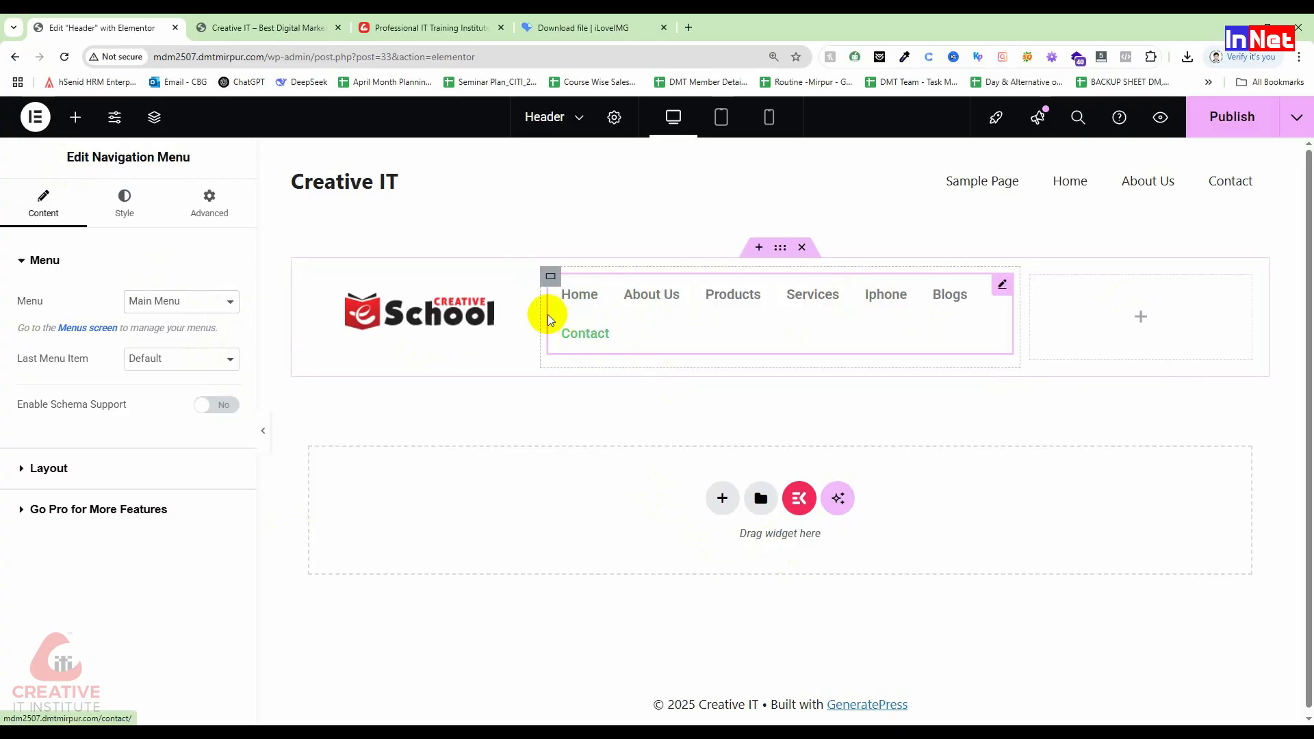
Step: Narrow the logo column to about 22% and widen the navigation column to about 53%
{"action": "left_click_drag", "start_coordinate": [535, 315], "coordinate": [486, 314]}
{"action": "left_click_drag", "start_coordinate": [948, 314], "coordinate": [1012, 298]}
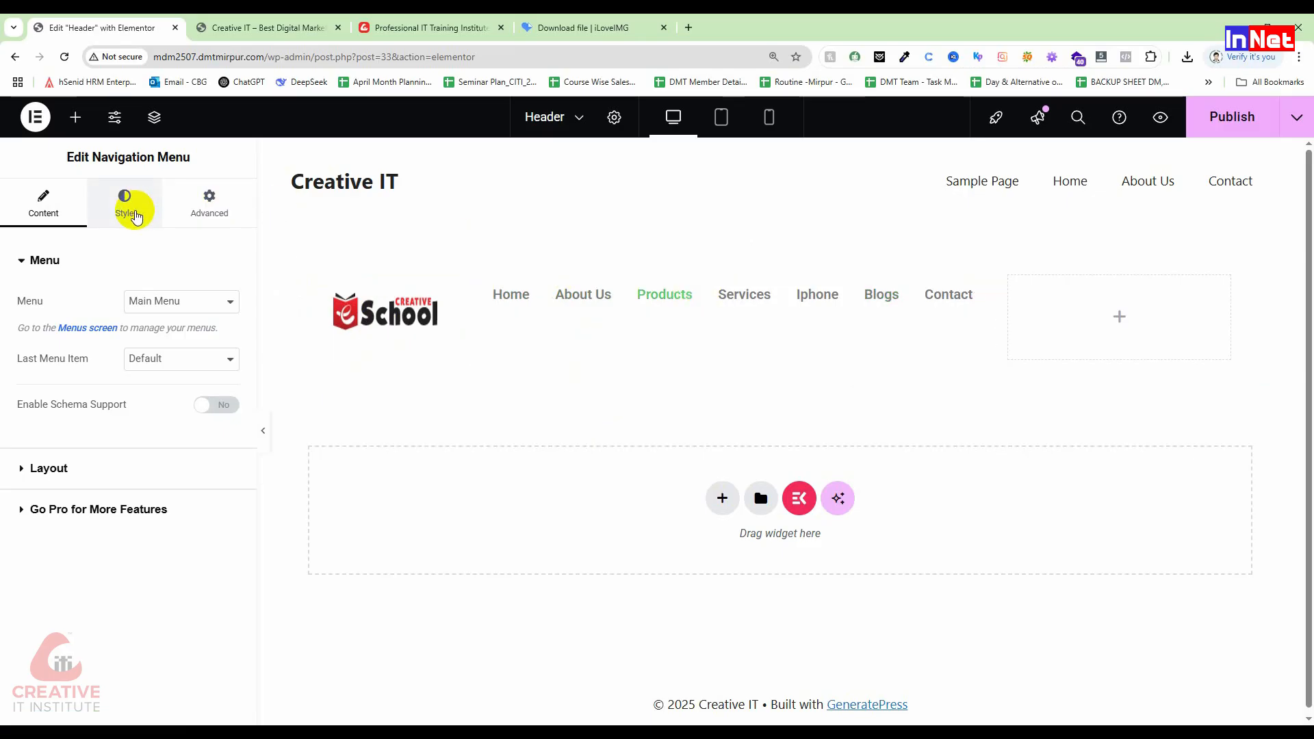
Step: Give the navigation menu a 21 px top margin in its Advanced layout settings
{"action": "left_click", "coordinate": [211, 205]}
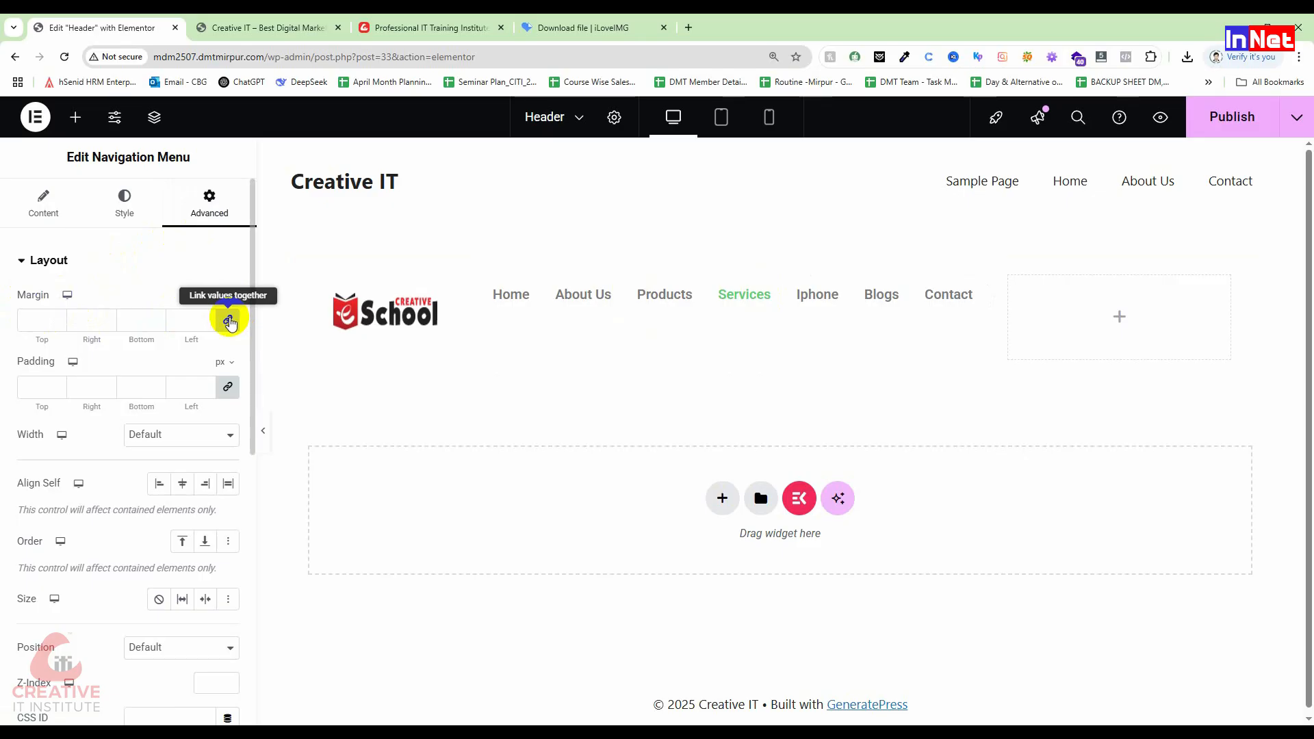
{"action": "left_click", "coordinate": [56, 318]}
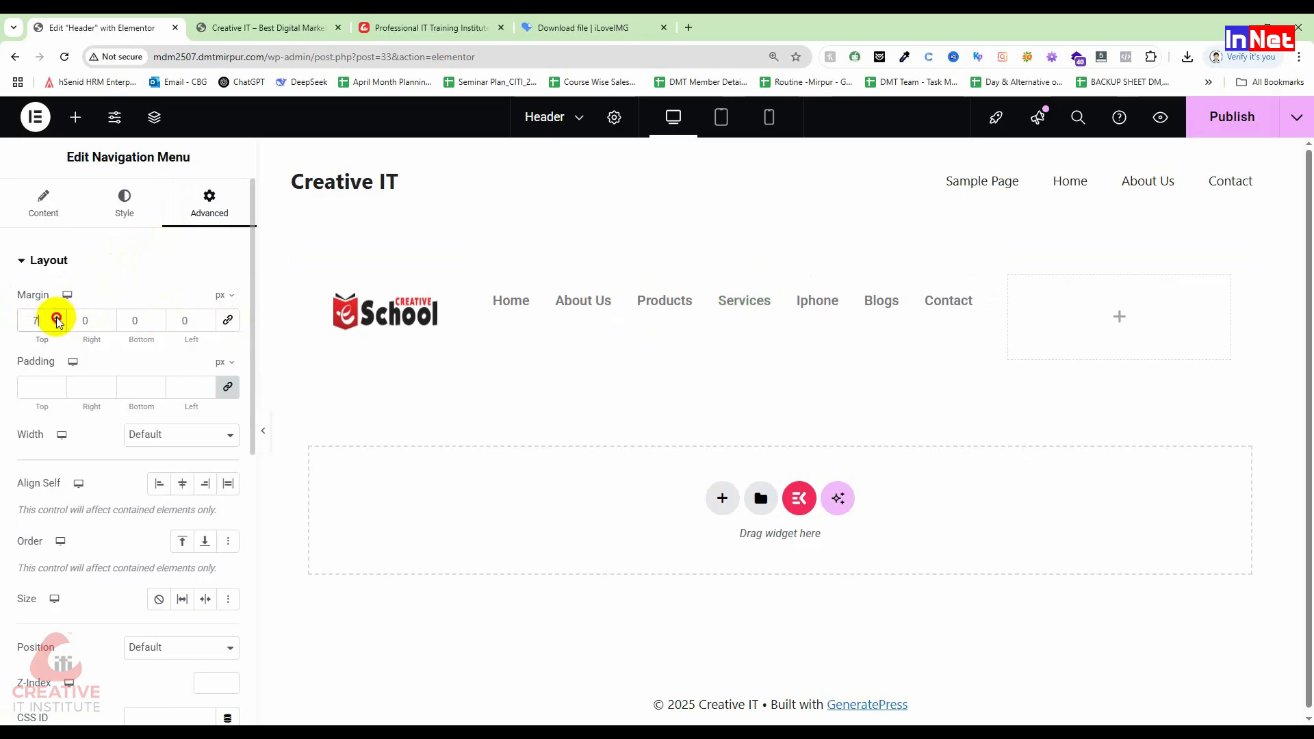
{"action": "left_click", "coordinate": [57, 317]}
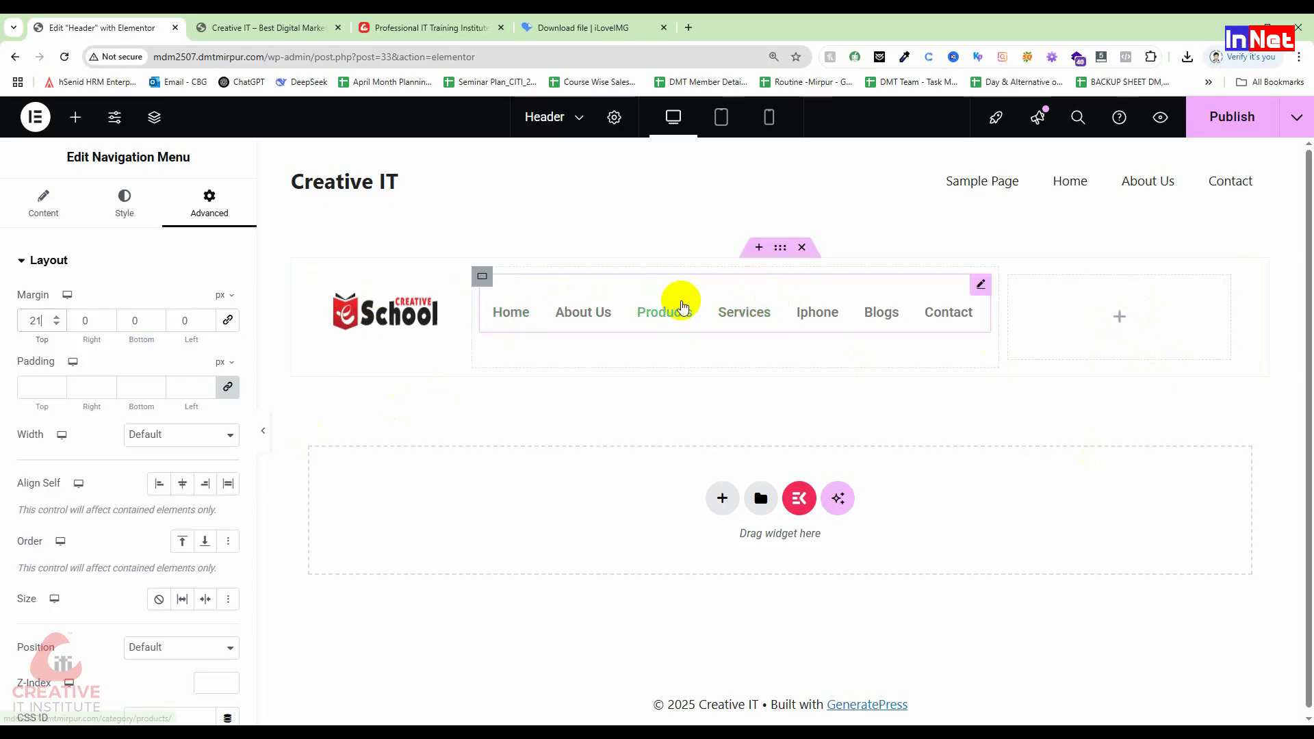
Step: Try Underline, Overline and Framed link hover effects, settling on Double Line
{"action": "left_click", "coordinate": [125, 196]}
{"action": "scroll", "coordinate": [169, 438], "scroll_direction": "down", "scroll_amount": 1}
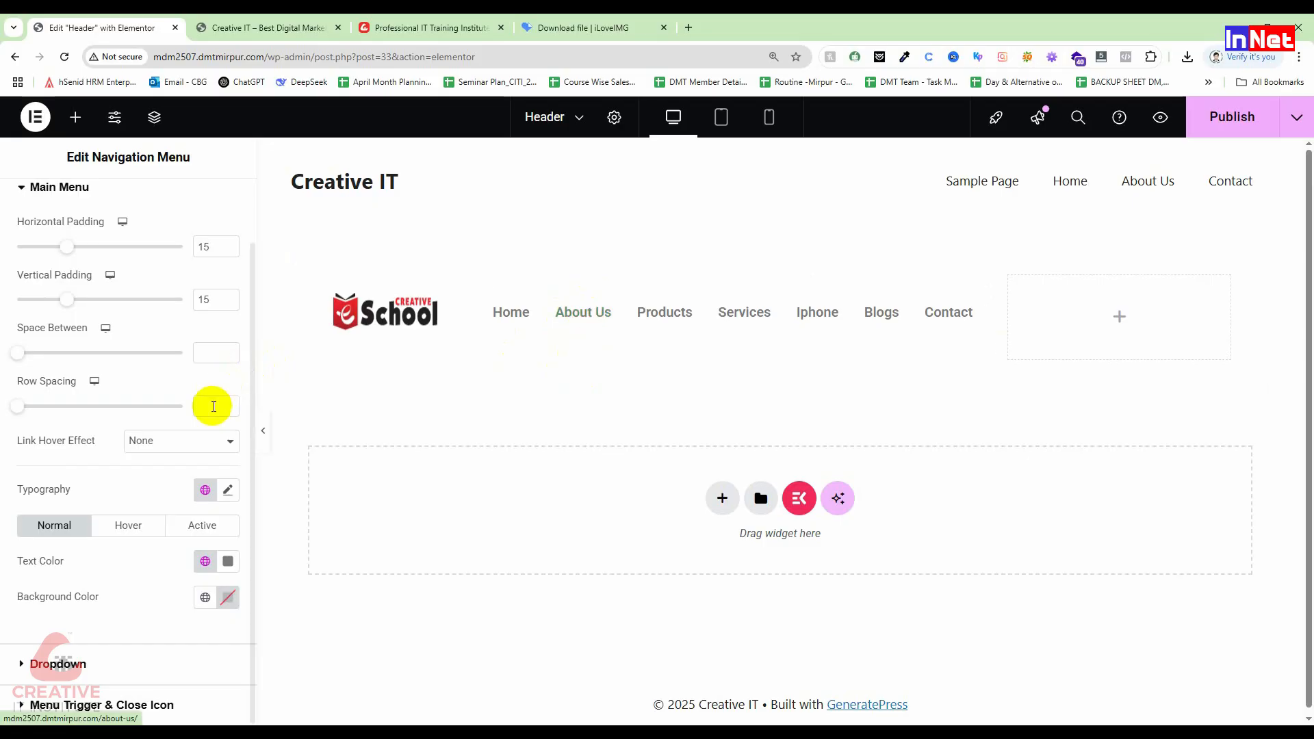
{"action": "left_click", "coordinate": [189, 442]}
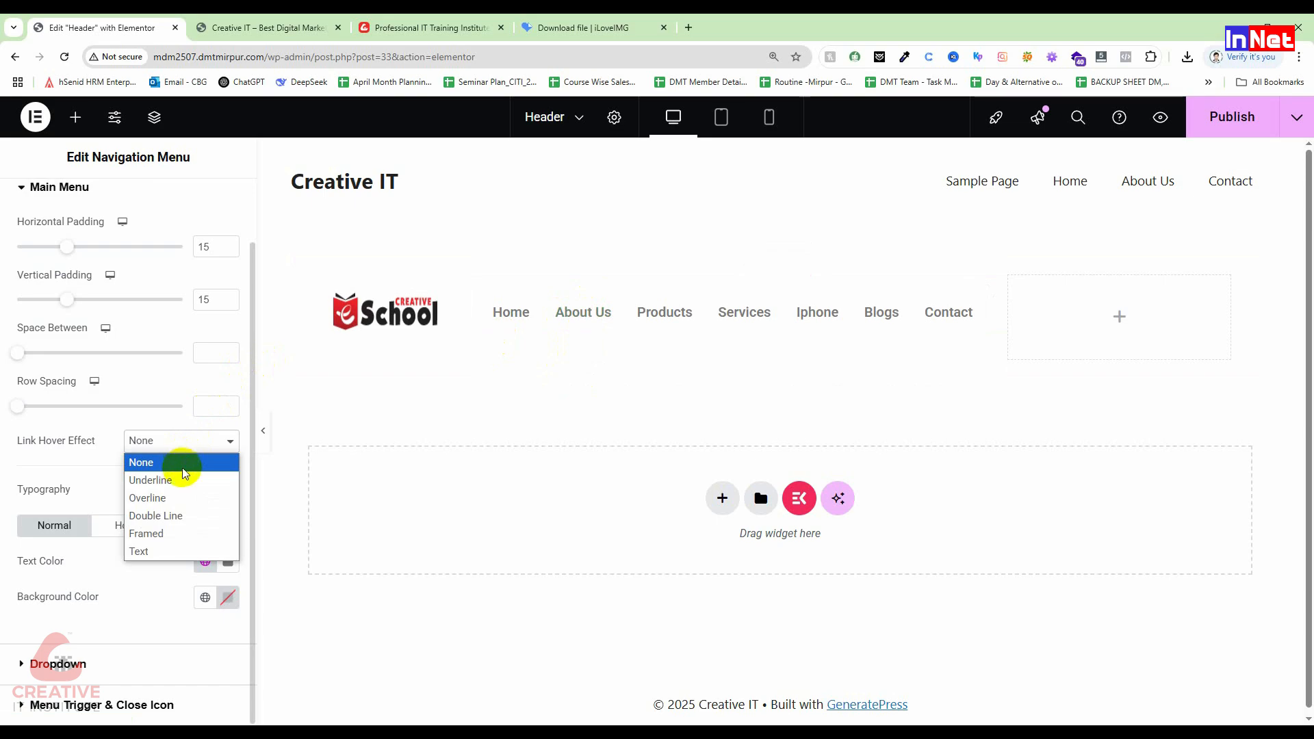
{"action": "left_click", "coordinate": [183, 481]}
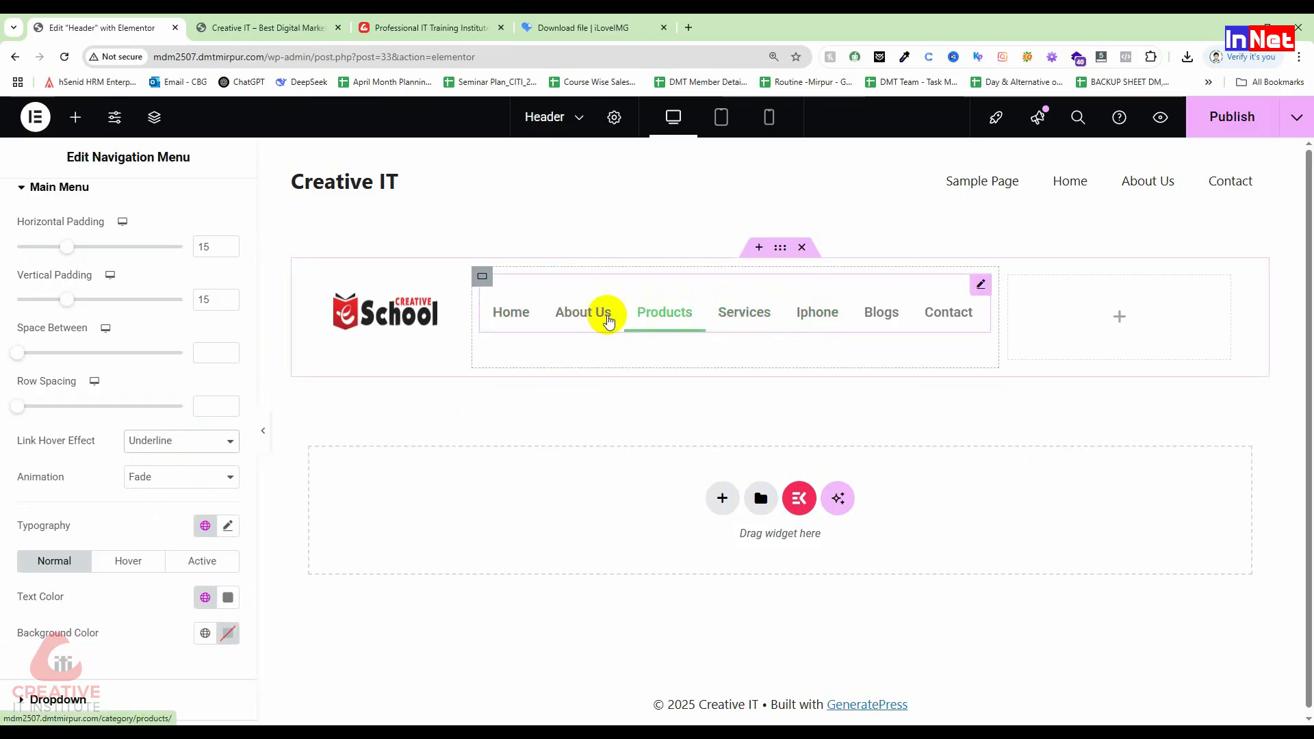
{"action": "left_click", "coordinate": [166, 449]}
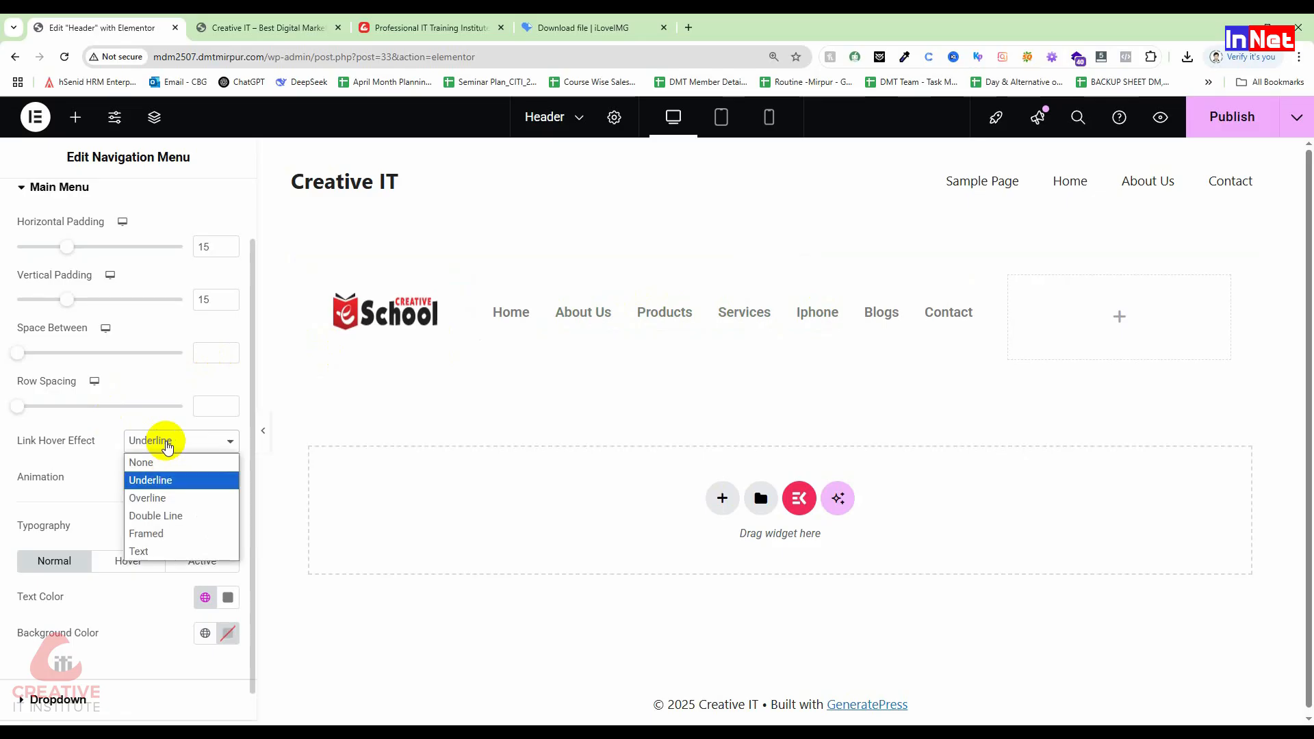
{"action": "left_click", "coordinate": [163, 498]}
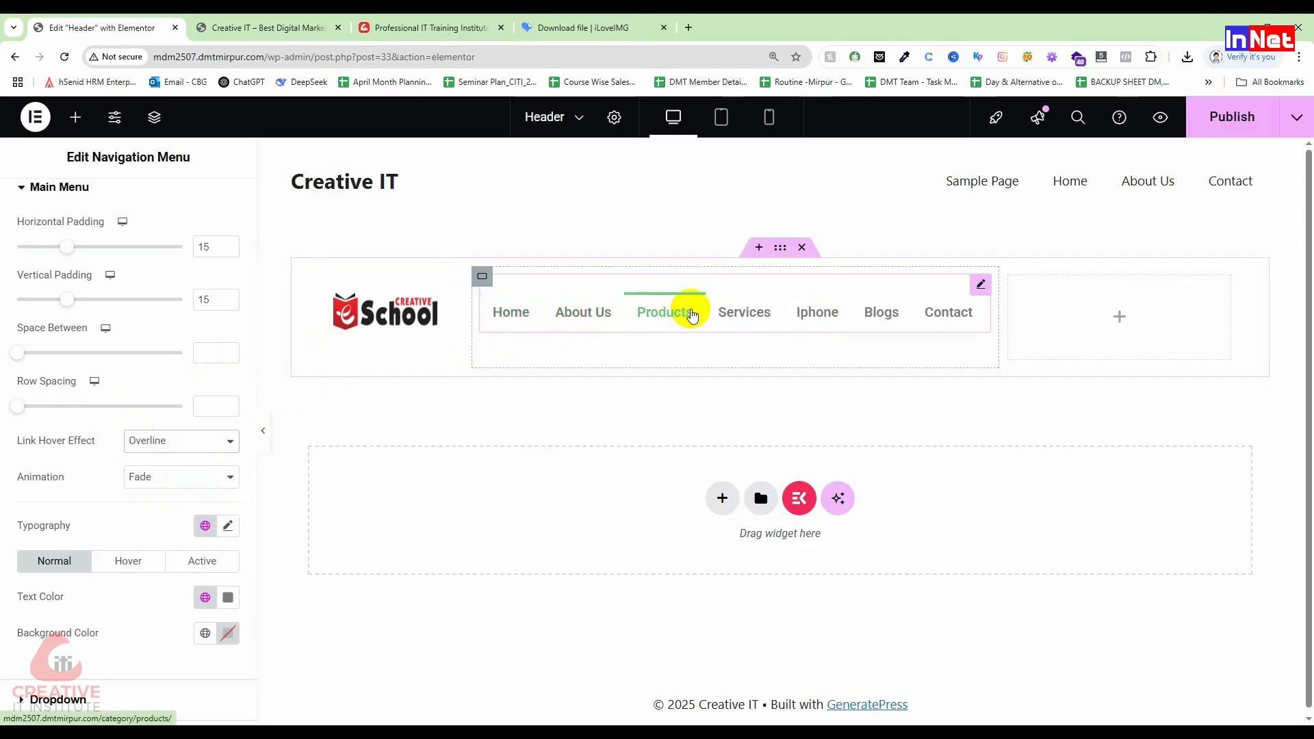
{"action": "left_click", "coordinate": [152, 444]}
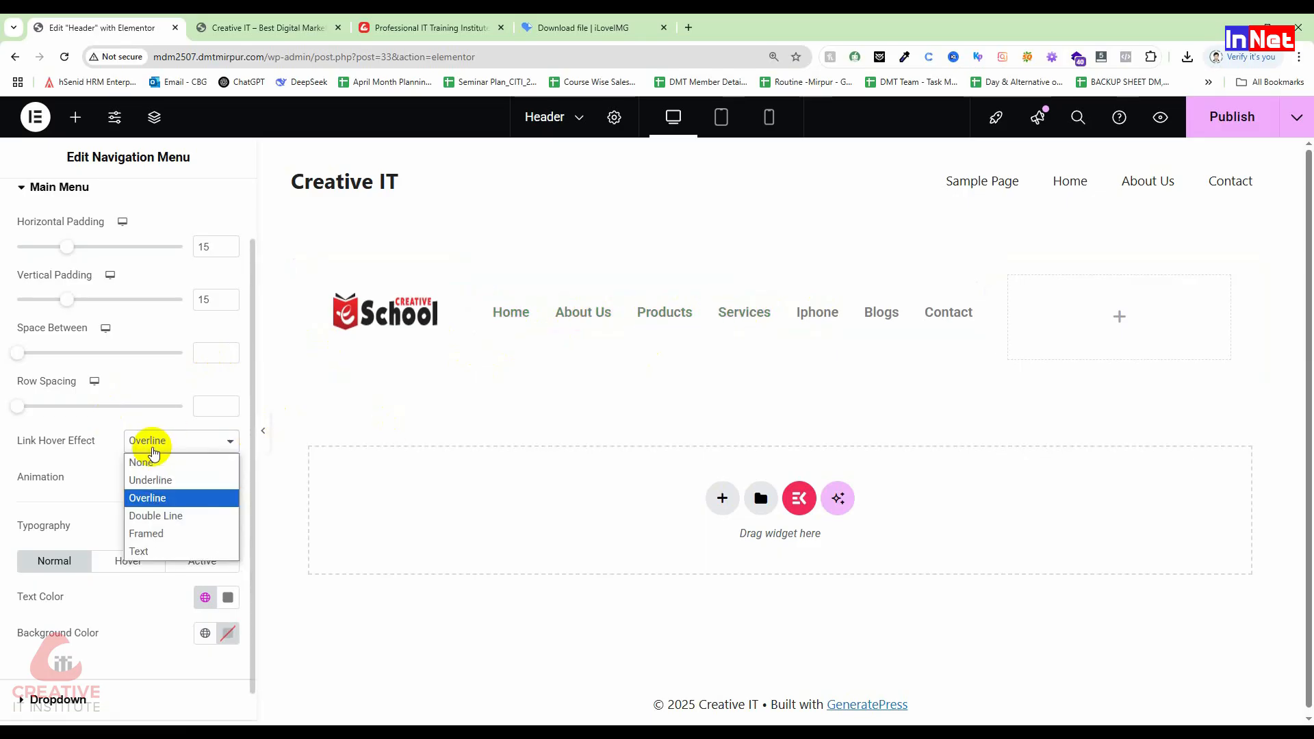
{"action": "left_click", "coordinate": [169, 522]}
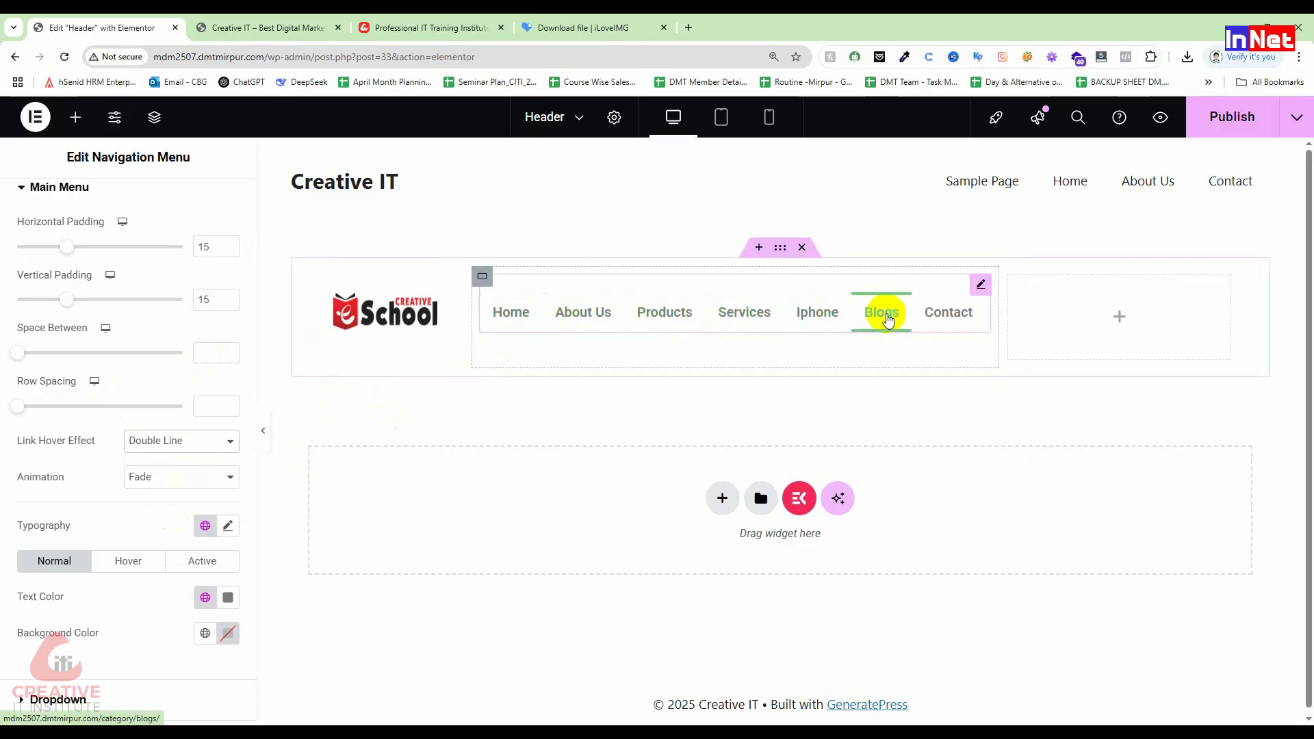
{"action": "left_click", "coordinate": [130, 441]}
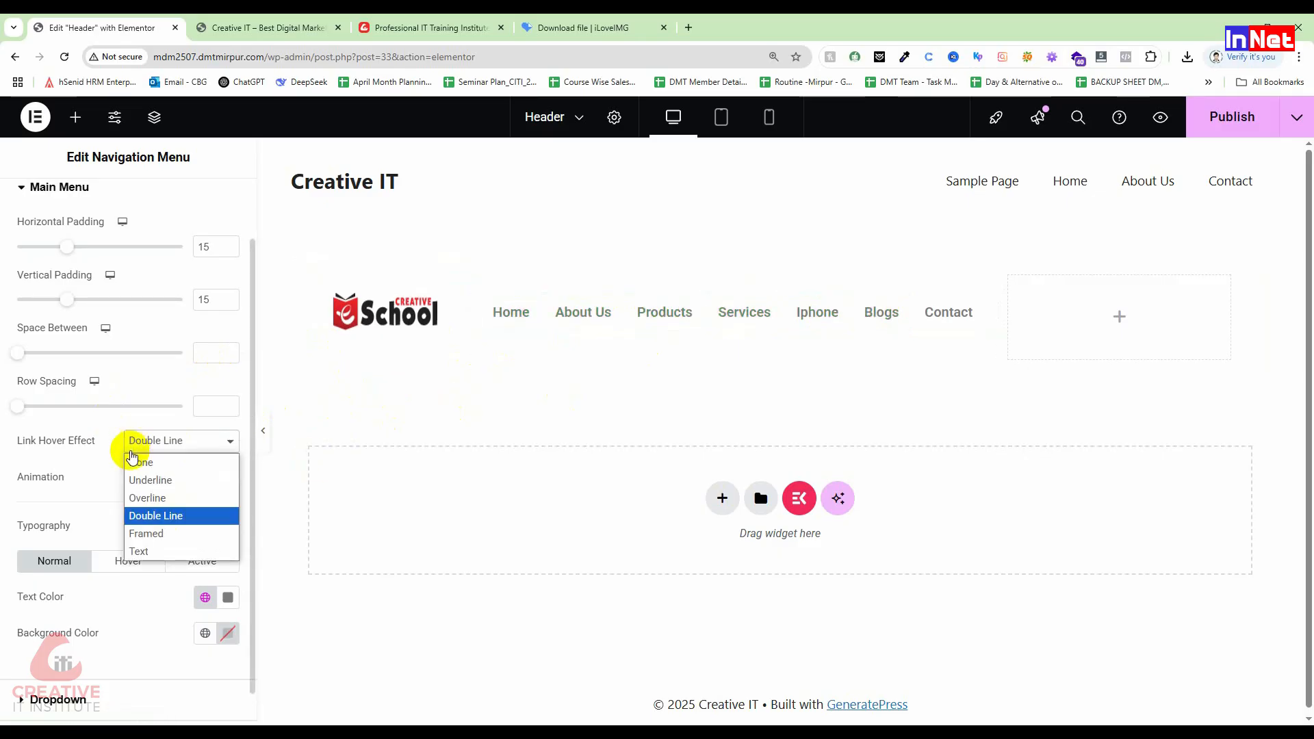
{"action": "left_click", "coordinate": [158, 536]}
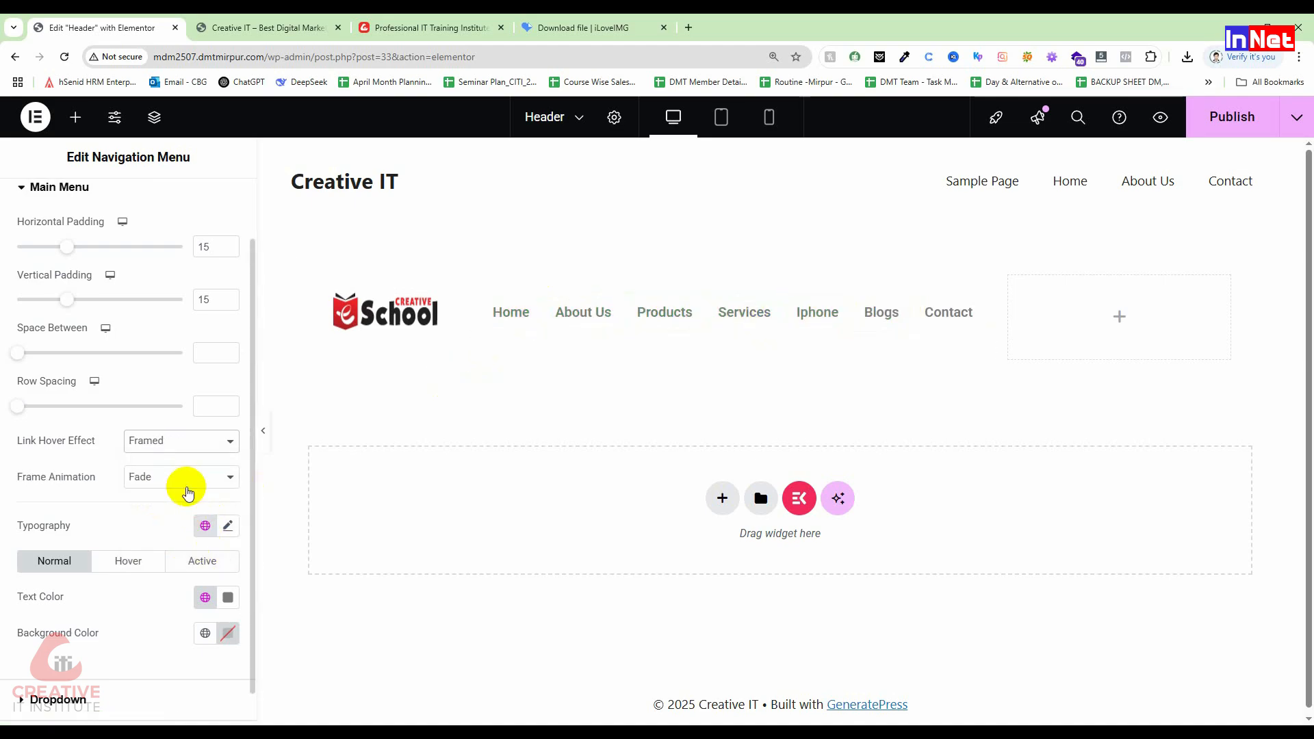
{"action": "left_click", "coordinate": [197, 446]}
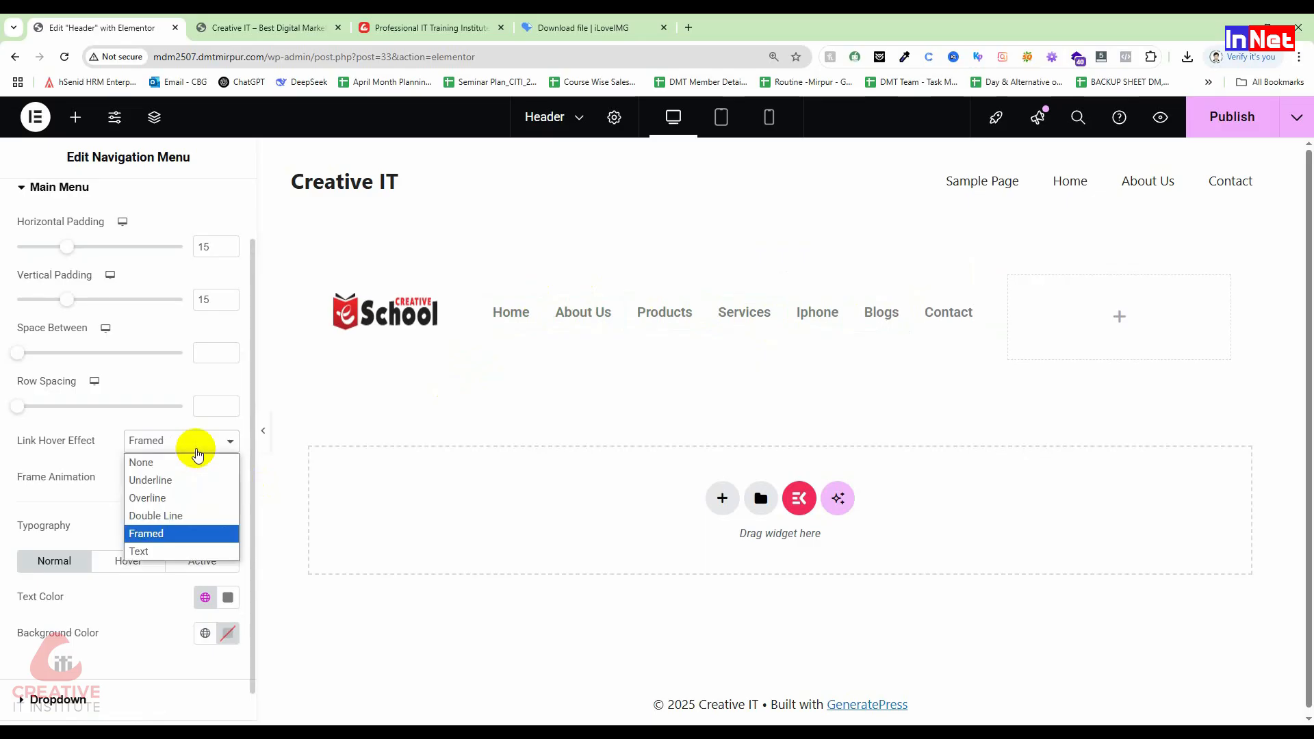
{"action": "left_click", "coordinate": [196, 514]}
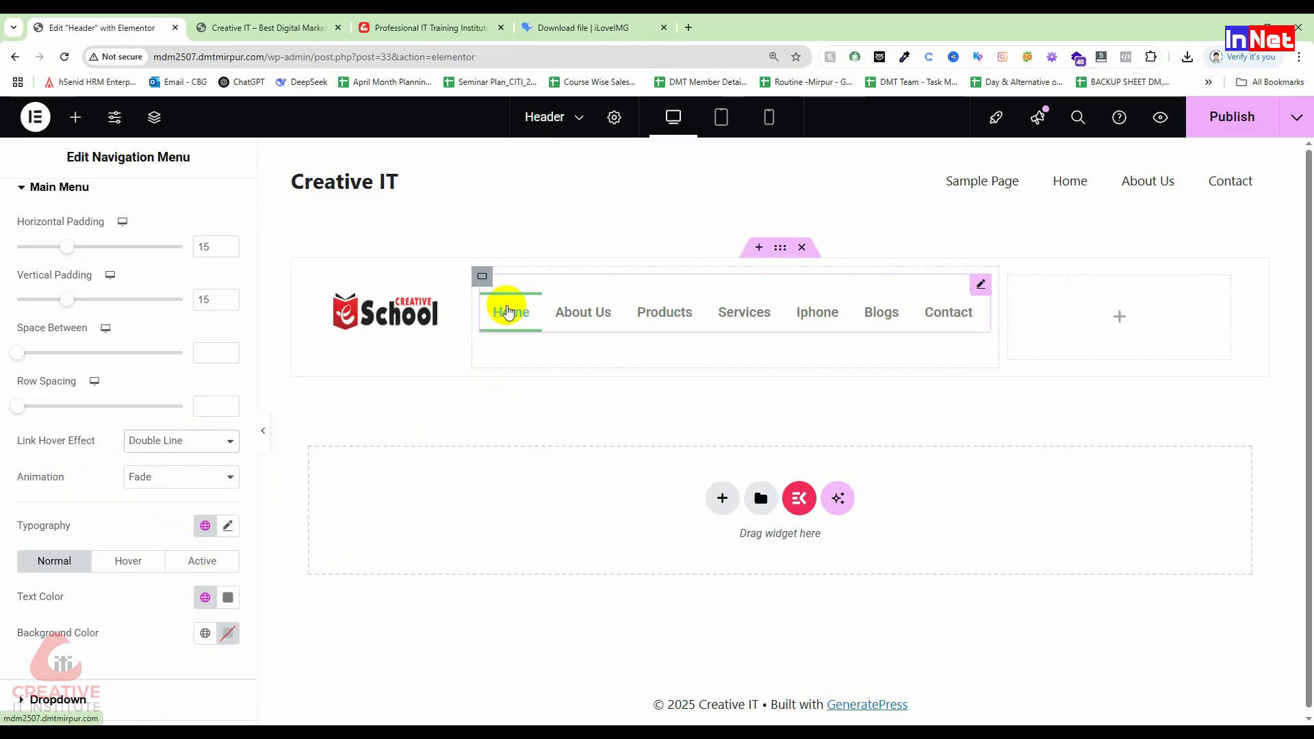
Step: Cycle the hover animation through Slide, Grow, Drop Out and None, then set it to Drop In
{"action": "left_click", "coordinate": [158, 479]}
{"action": "left_click", "coordinate": [156, 517]}
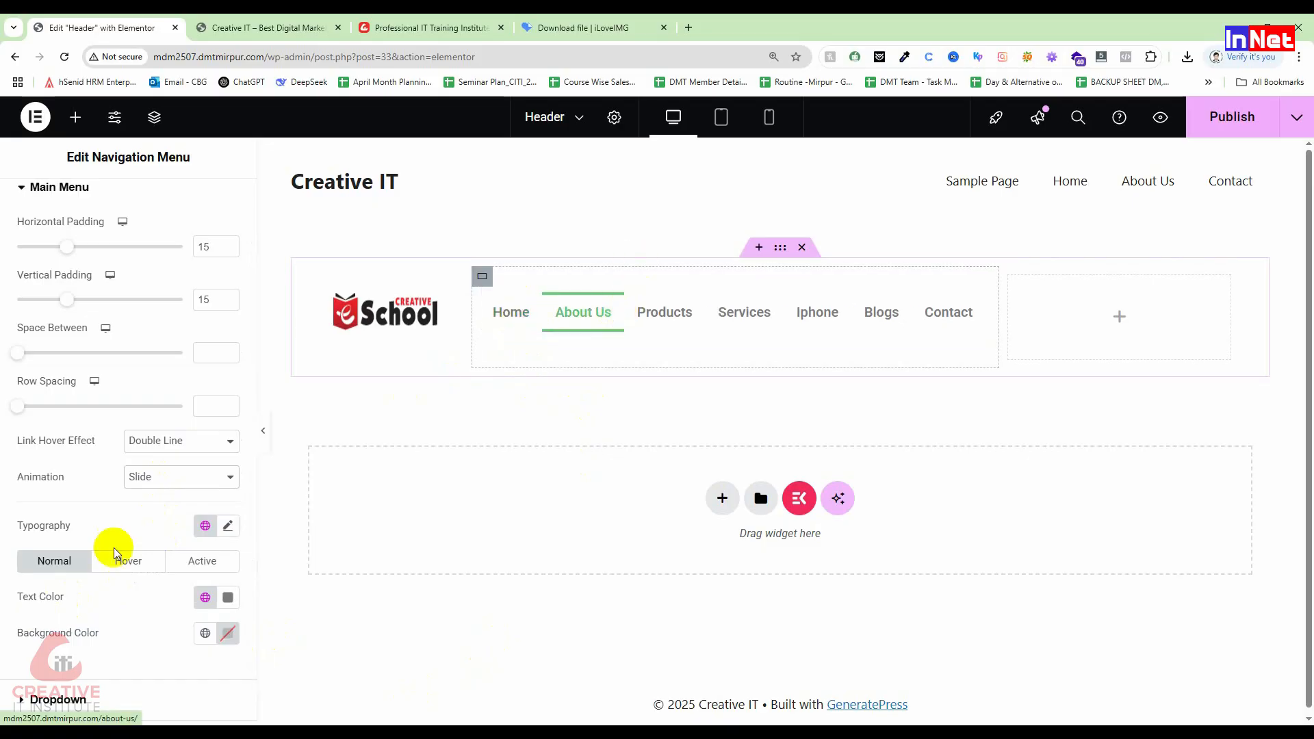
{"action": "left_click", "coordinate": [167, 481]}
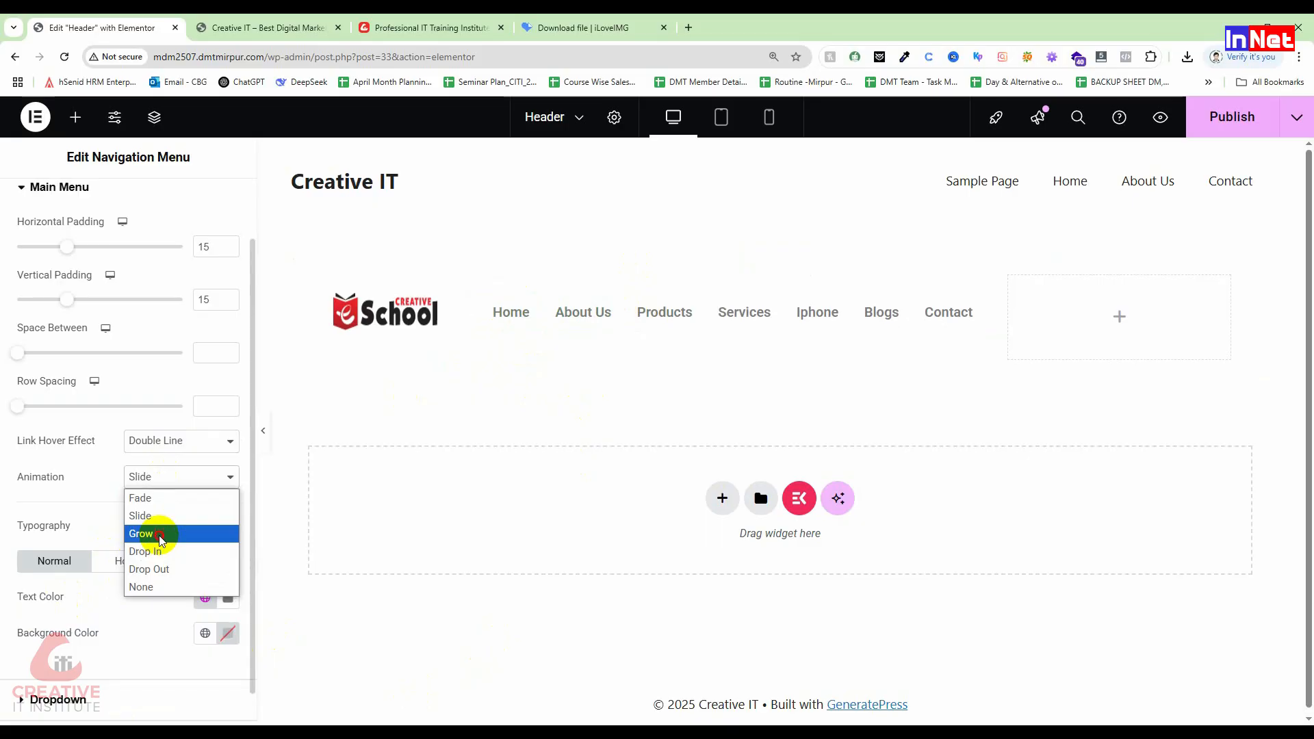
{"action": "left_click", "coordinate": [159, 535]}
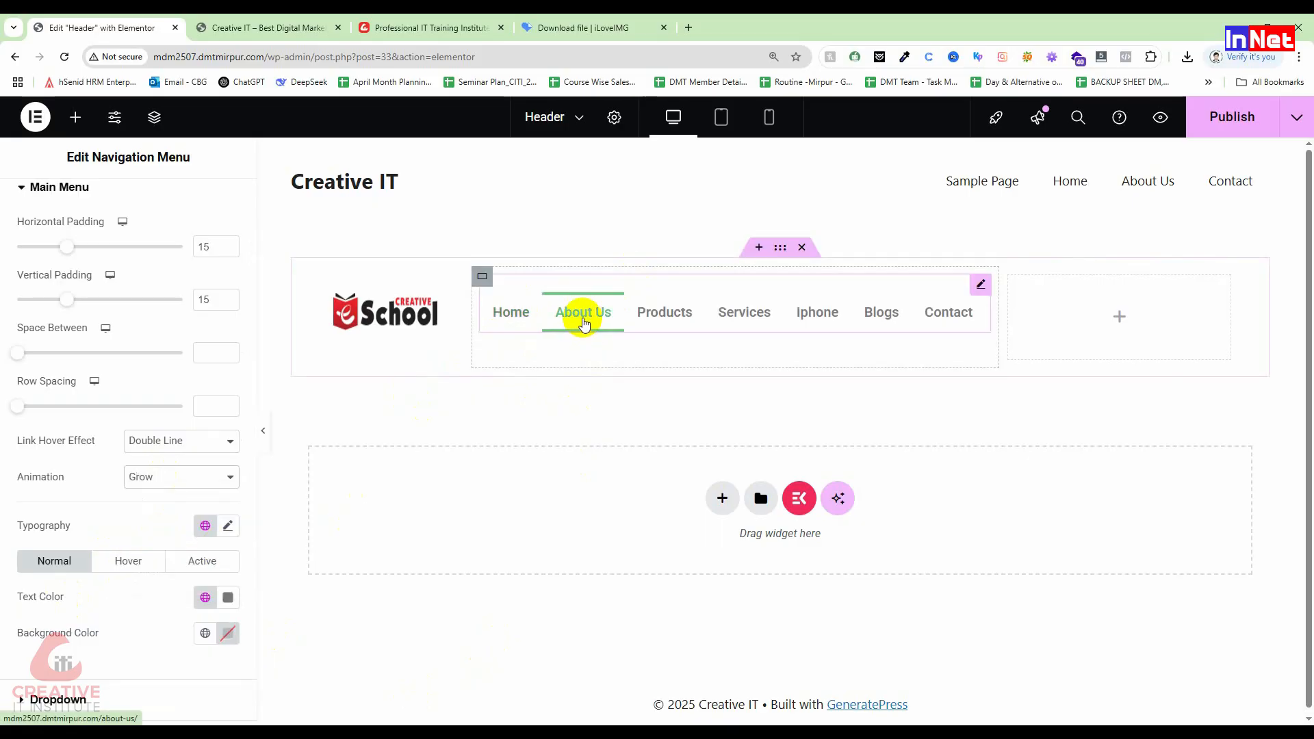
{"action": "left_click", "coordinate": [145, 496]}
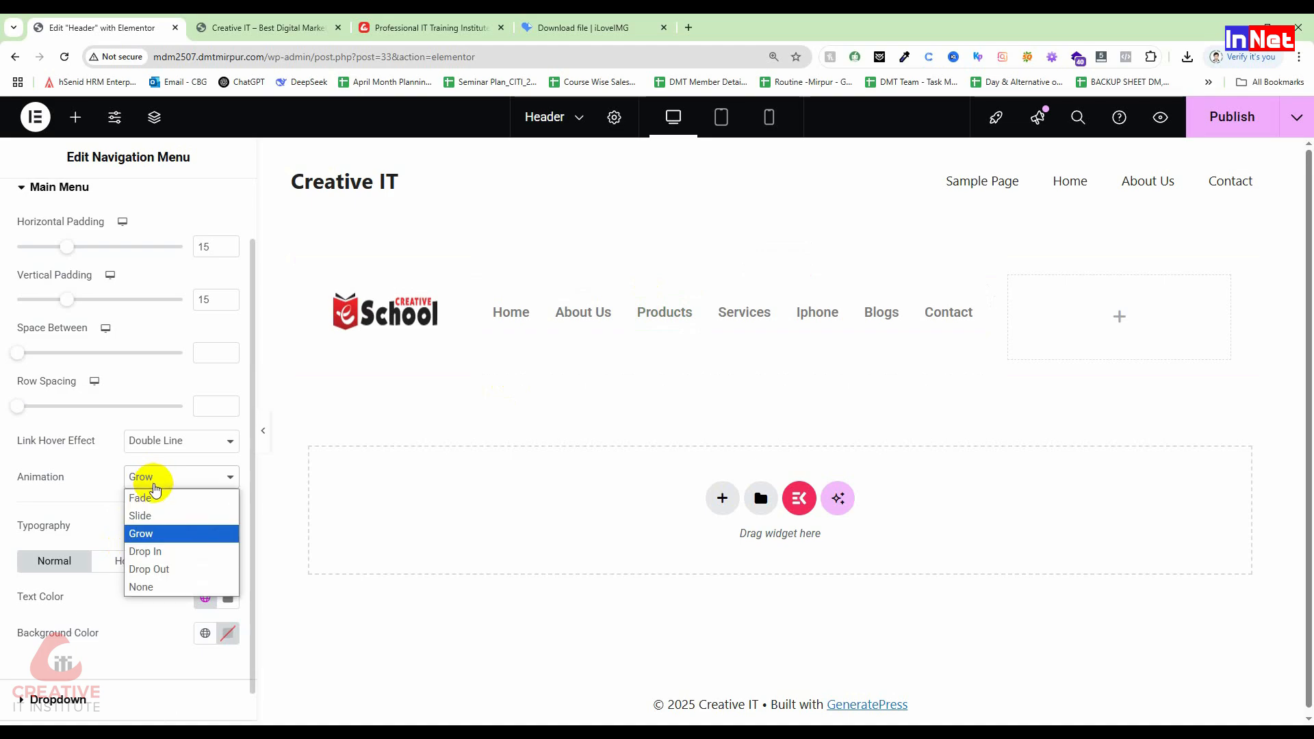
{"action": "left_click", "coordinate": [162, 556]}
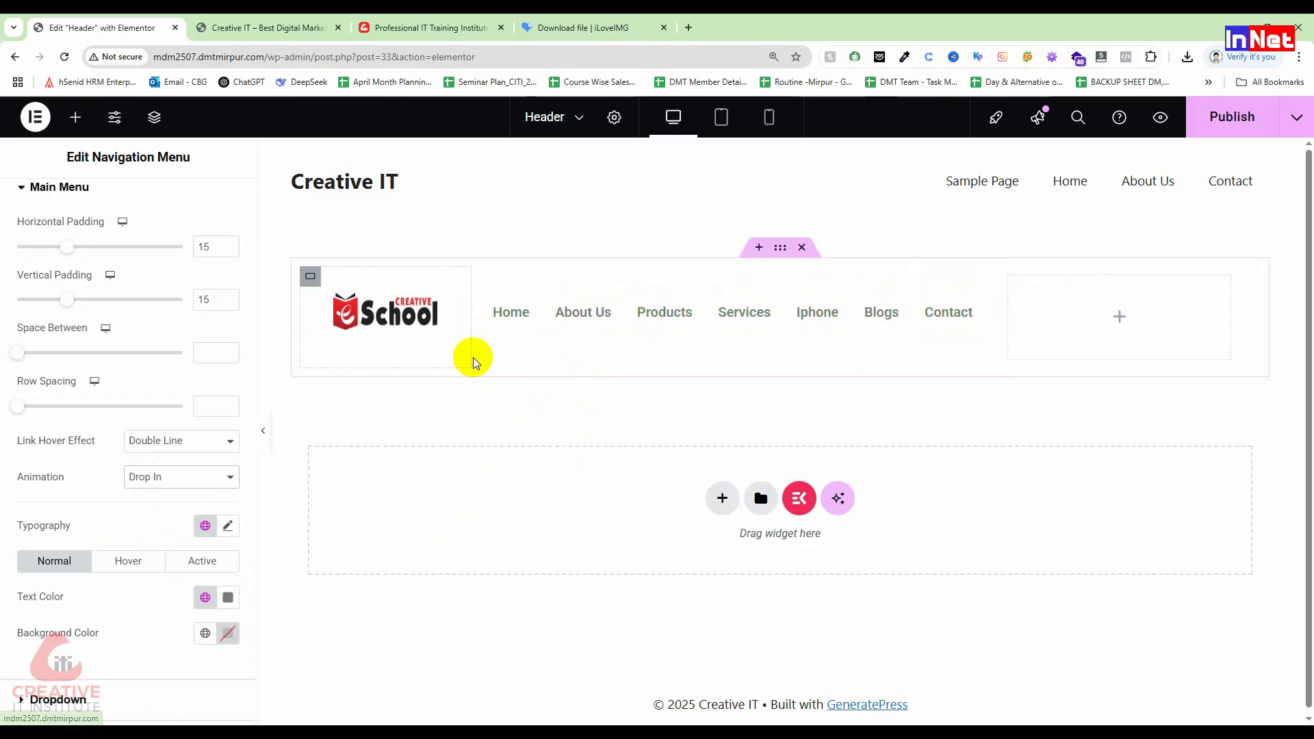
{"action": "left_click", "coordinate": [162, 477]}
{"action": "left_click", "coordinate": [157, 571]}
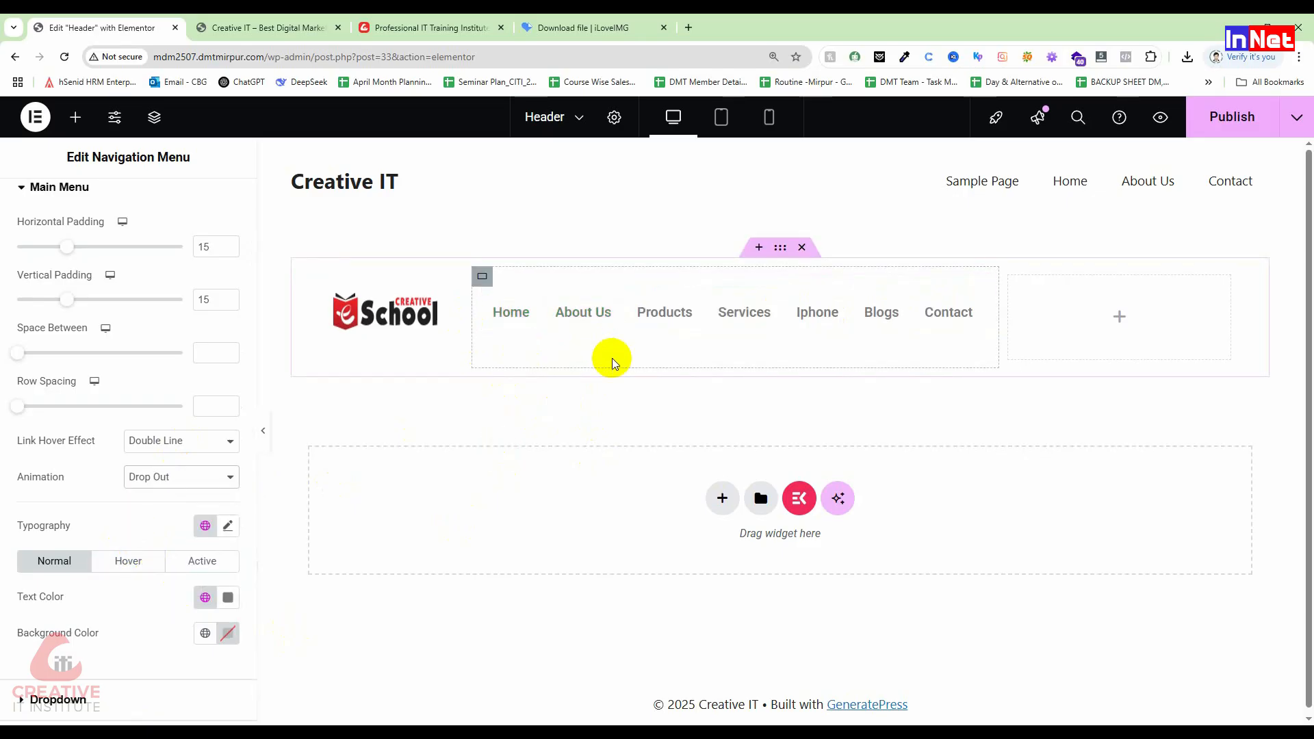
{"action": "left_click", "coordinate": [185, 479]}
{"action": "left_click", "coordinate": [180, 588]}
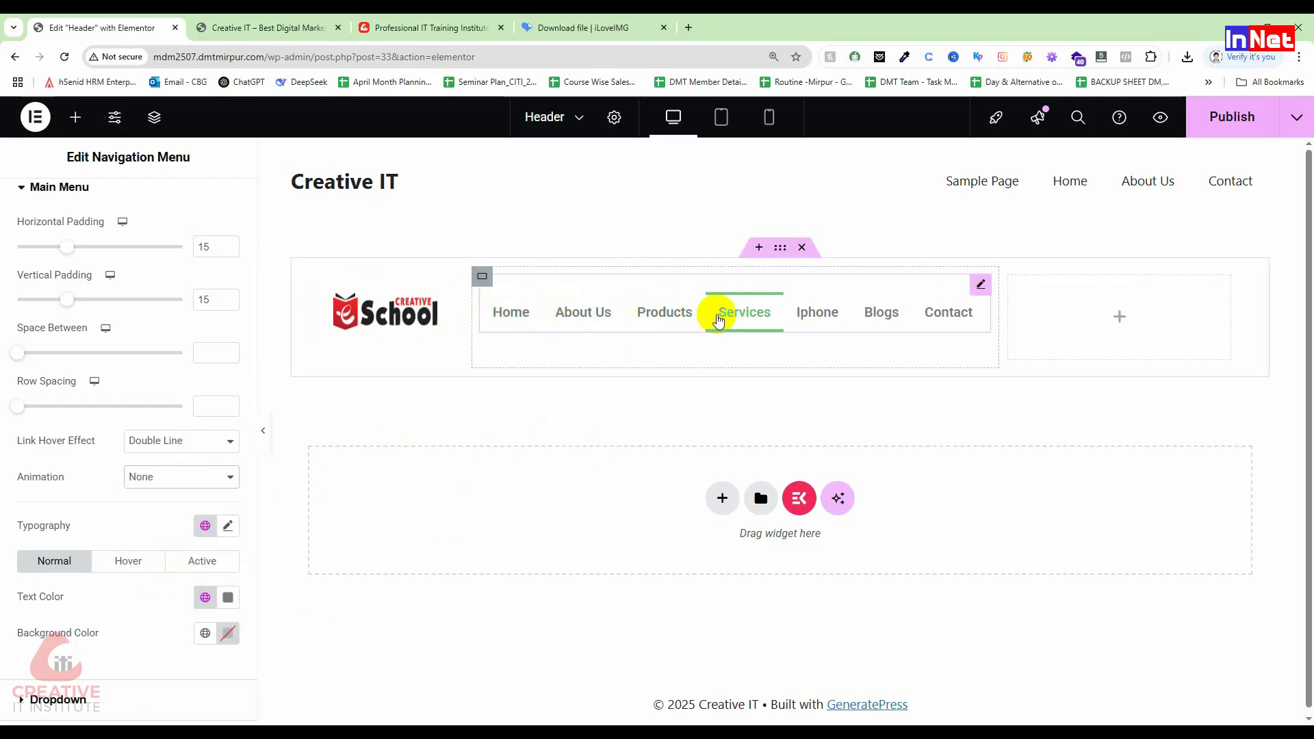
{"action": "left_click", "coordinate": [162, 478]}
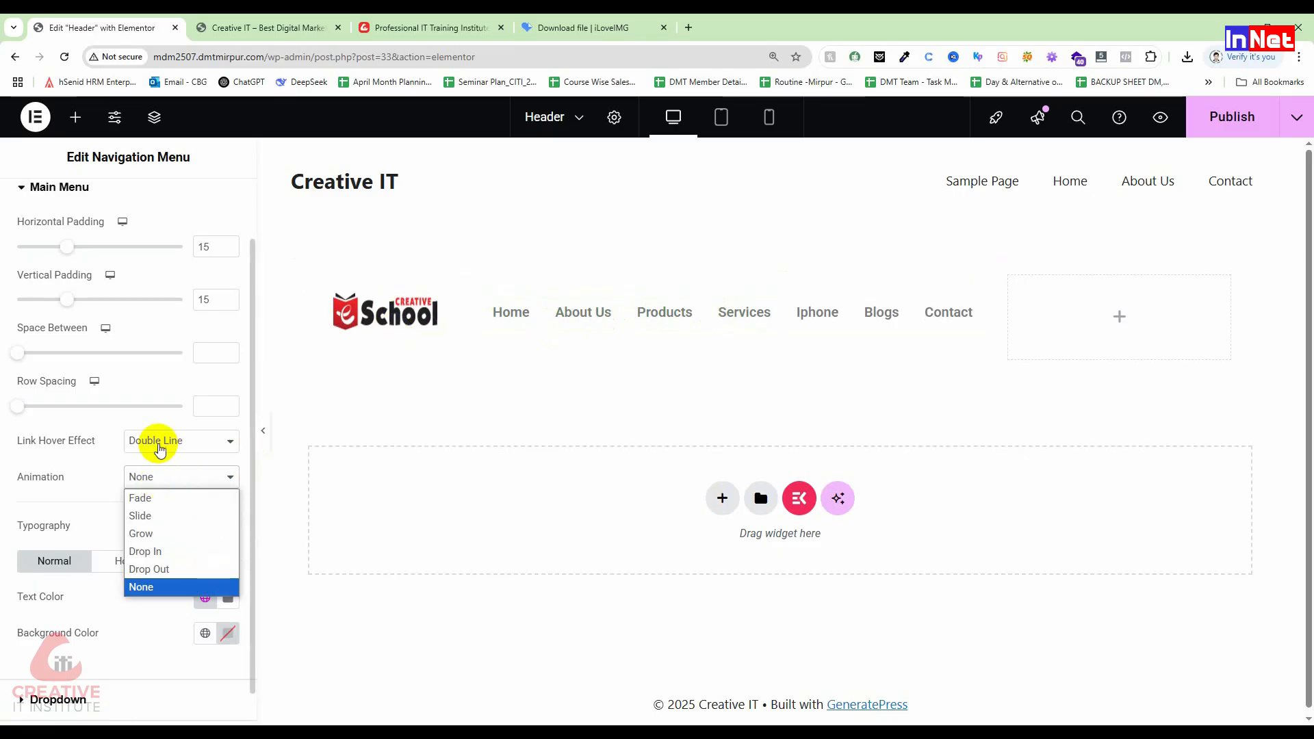
{"action": "left_click", "coordinate": [173, 548]}
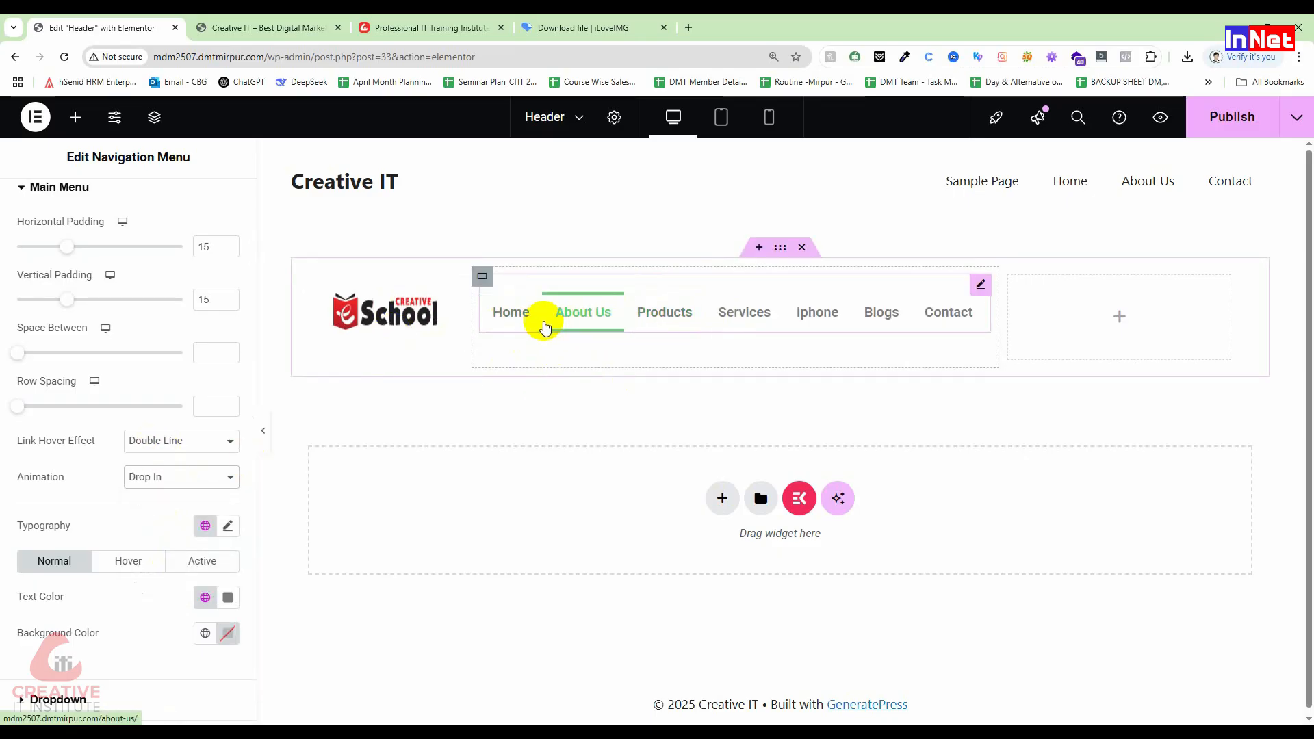
Step: Switch the hover effect to Framed and, after trying Draw and Corners, use the Shrink frame animation
{"action": "left_click", "coordinate": [204, 446]}
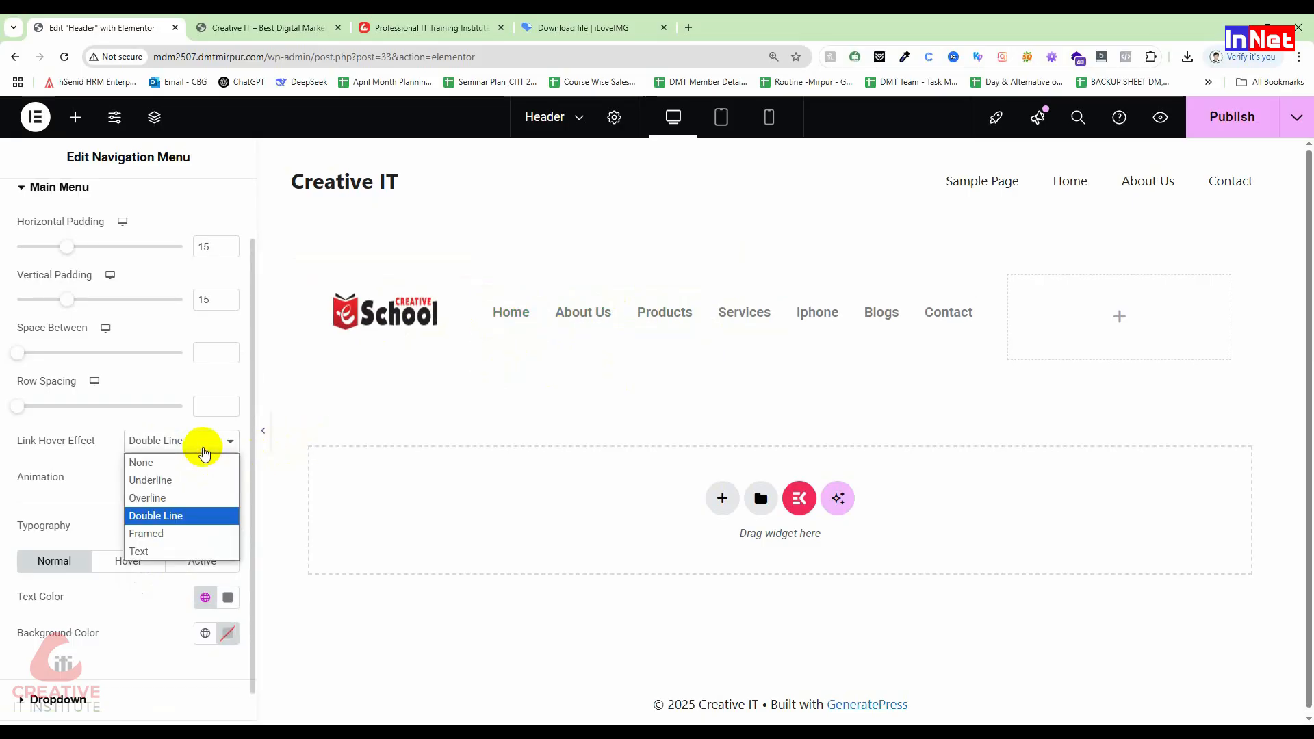
{"action": "left_click", "coordinate": [194, 534]}
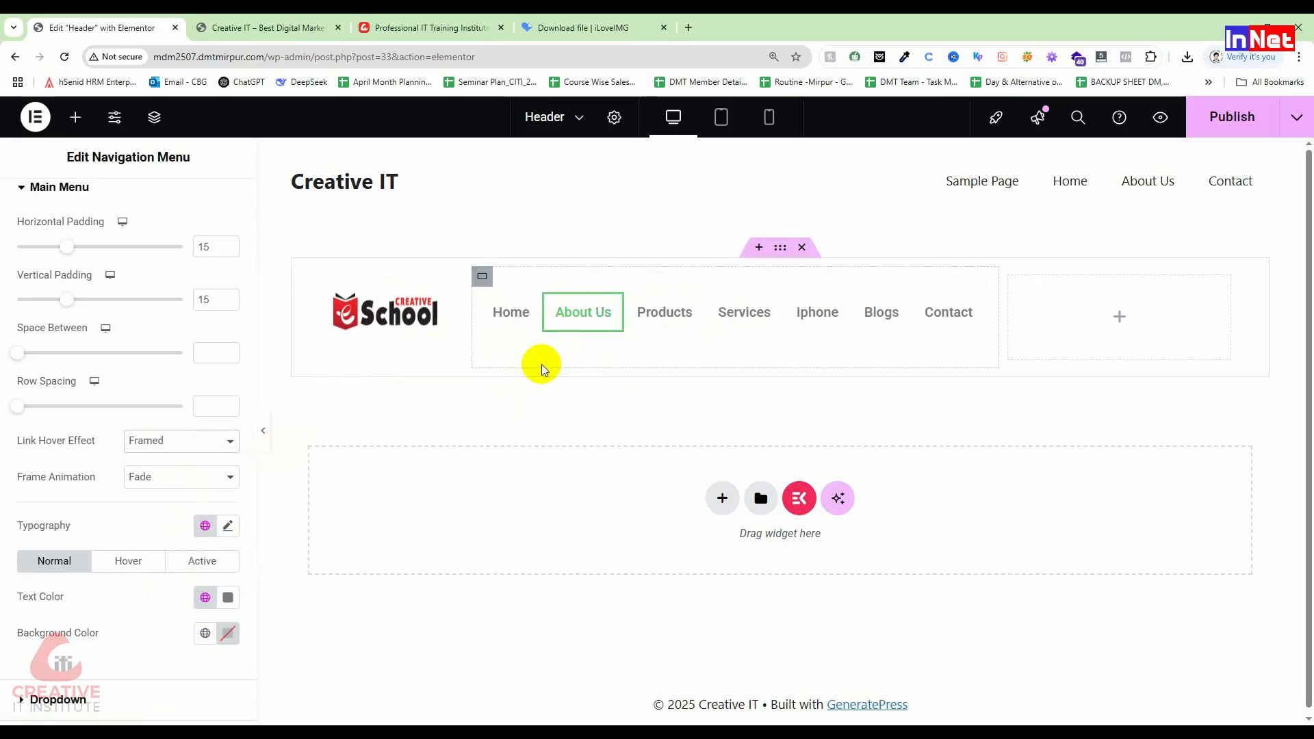
{"action": "left_click", "coordinate": [199, 472]}
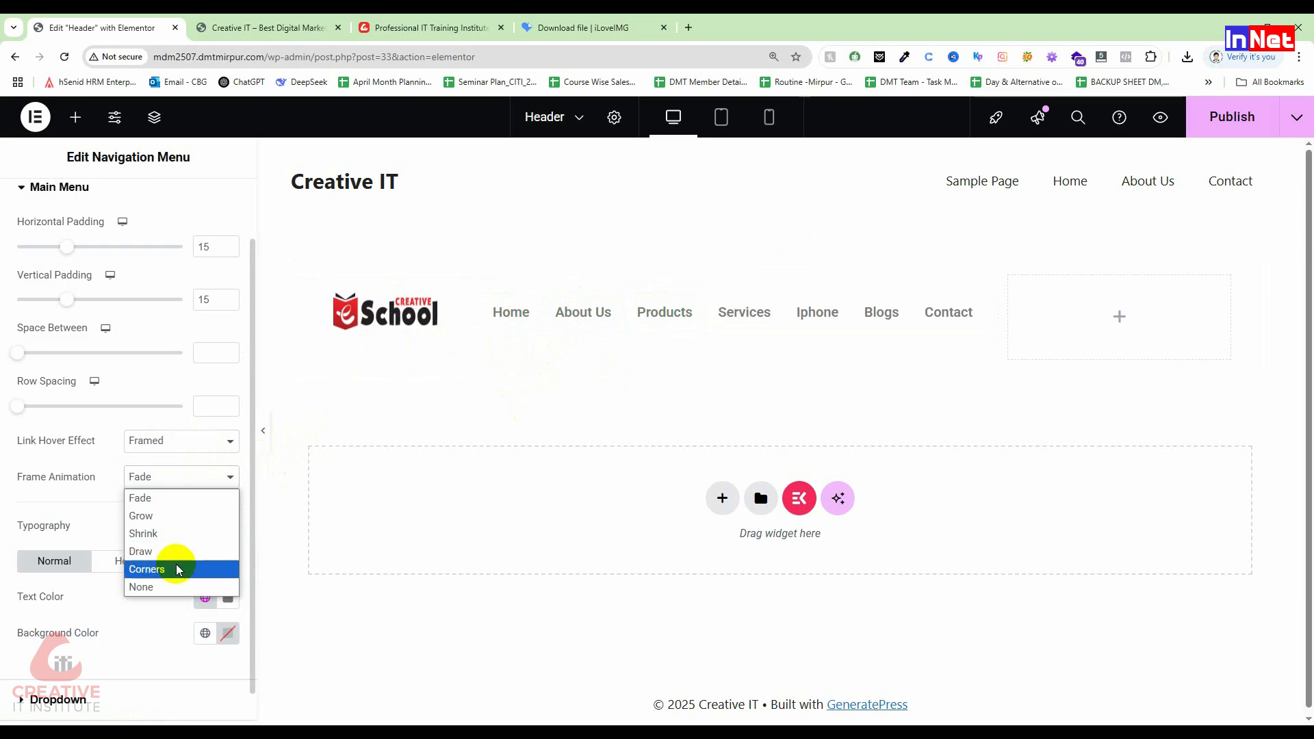
{"action": "left_click", "coordinate": [56, 479]}
{"action": "left_click", "coordinate": [186, 472]}
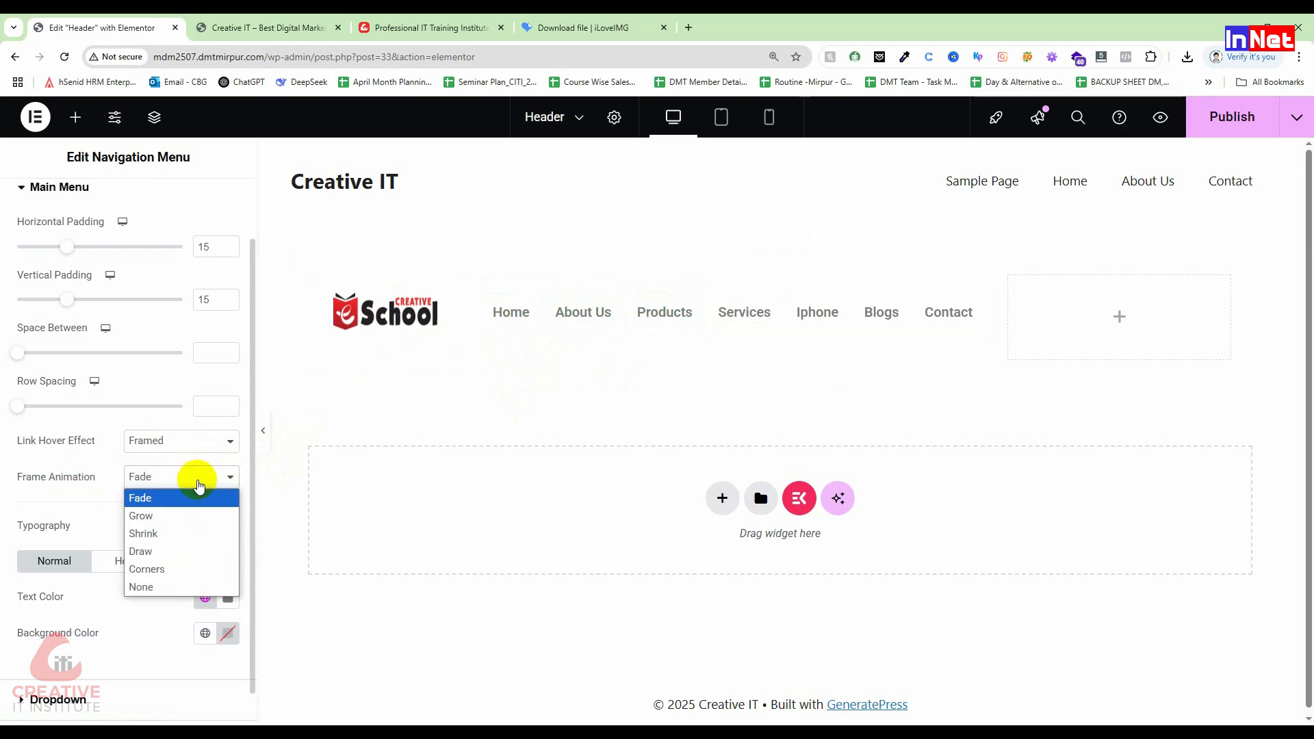
{"action": "left_click", "coordinate": [183, 533]}
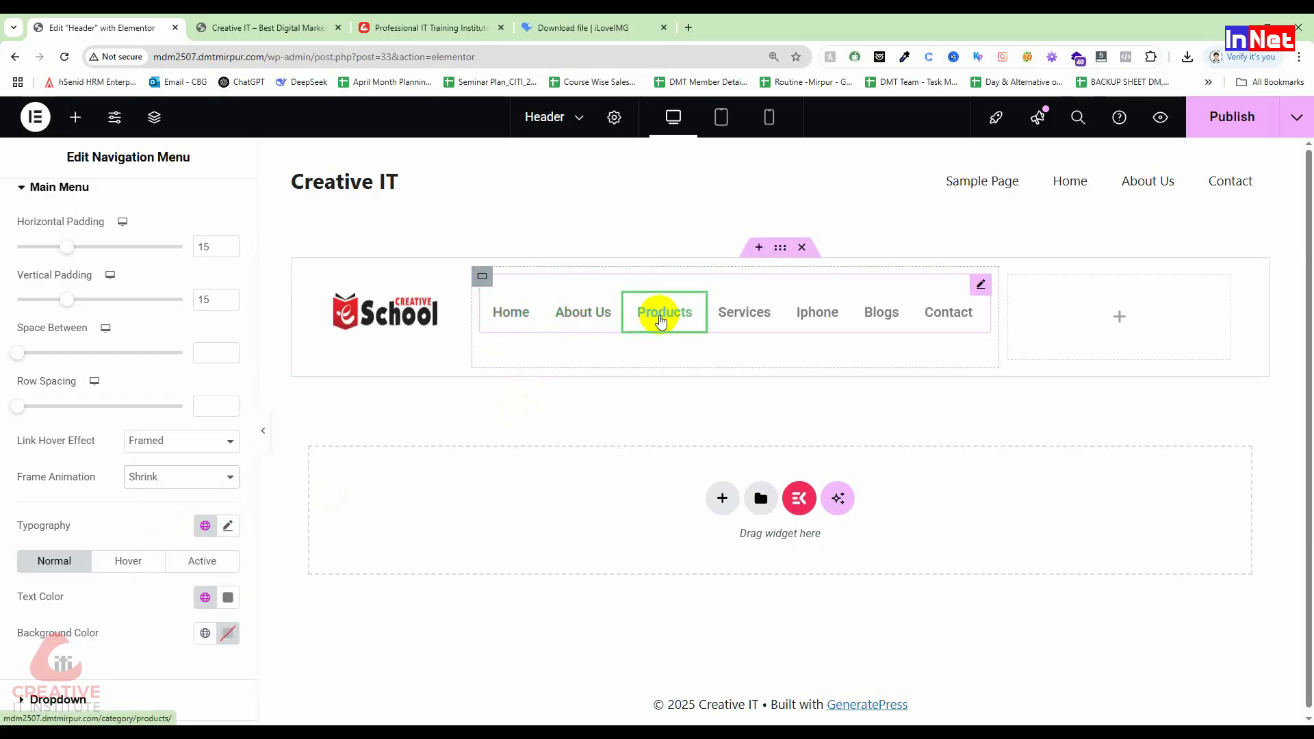
{"action": "left_click", "coordinate": [169, 477]}
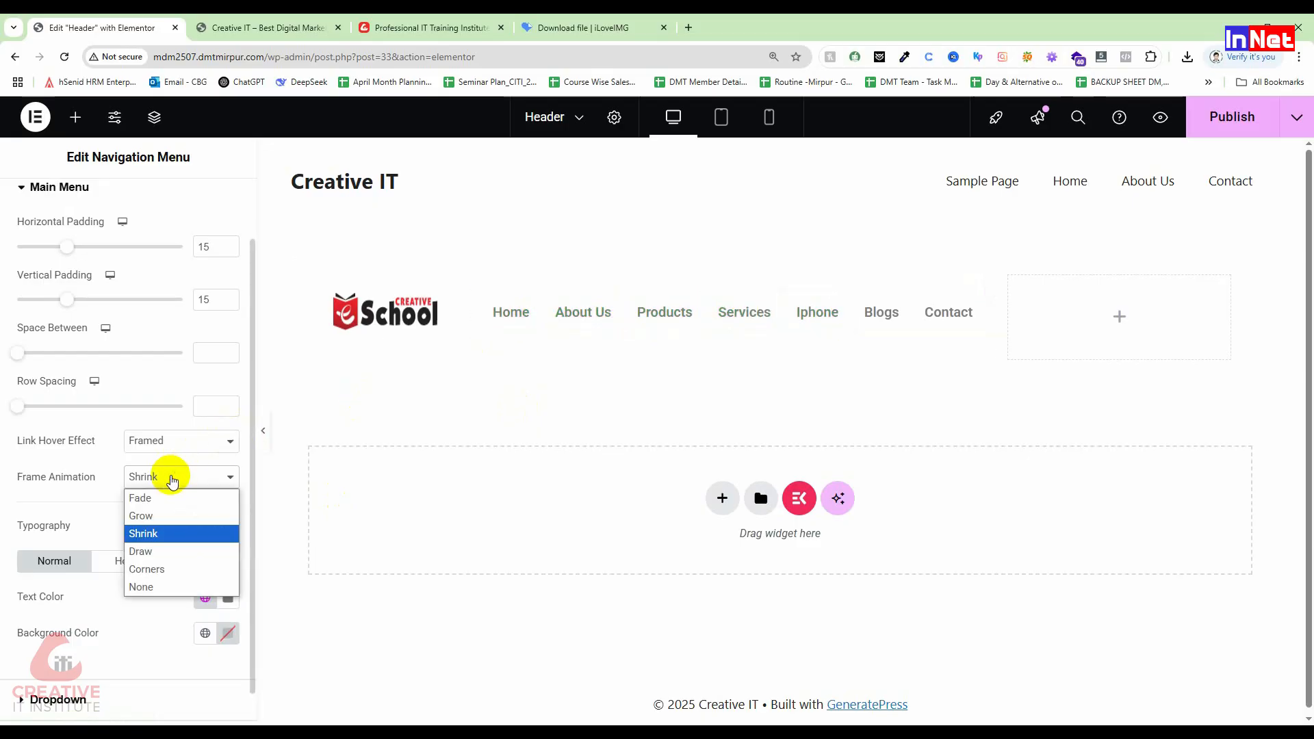
{"action": "left_click", "coordinate": [164, 551]}
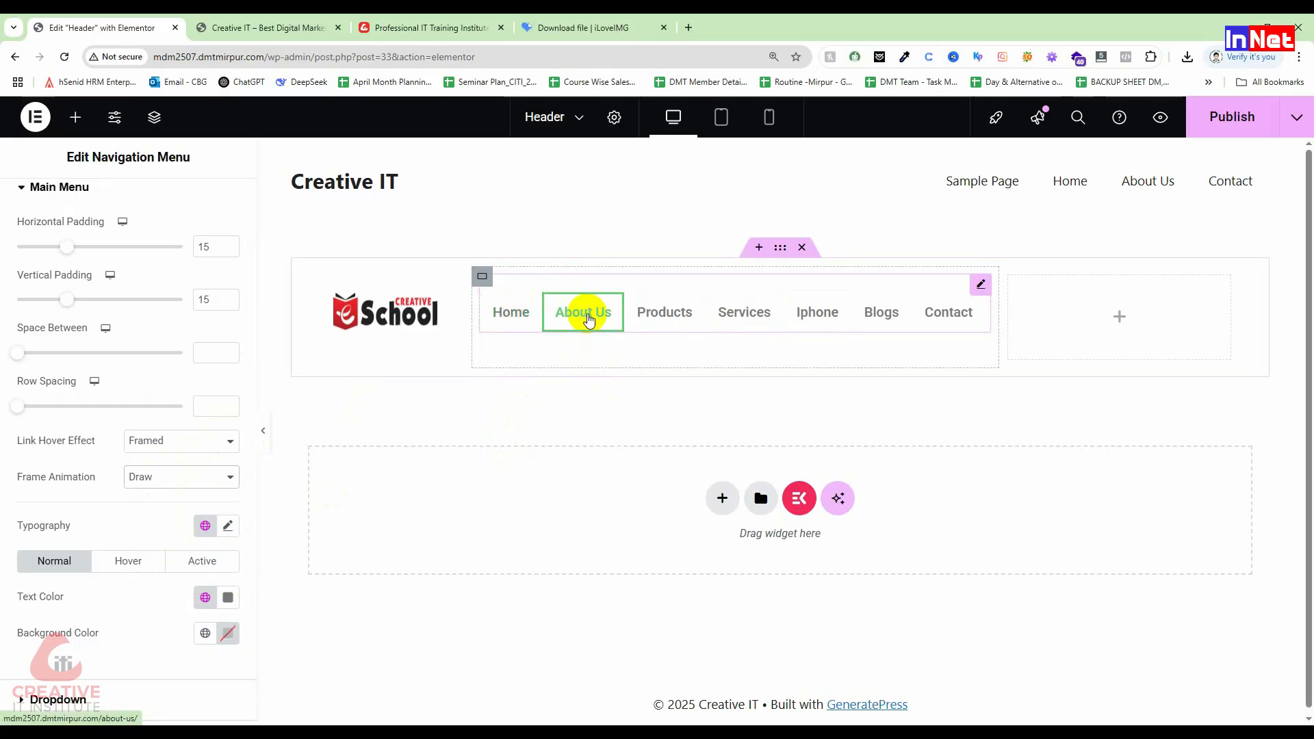
{"action": "left_click", "coordinate": [155, 483]}
{"action": "left_click", "coordinate": [165, 566]}
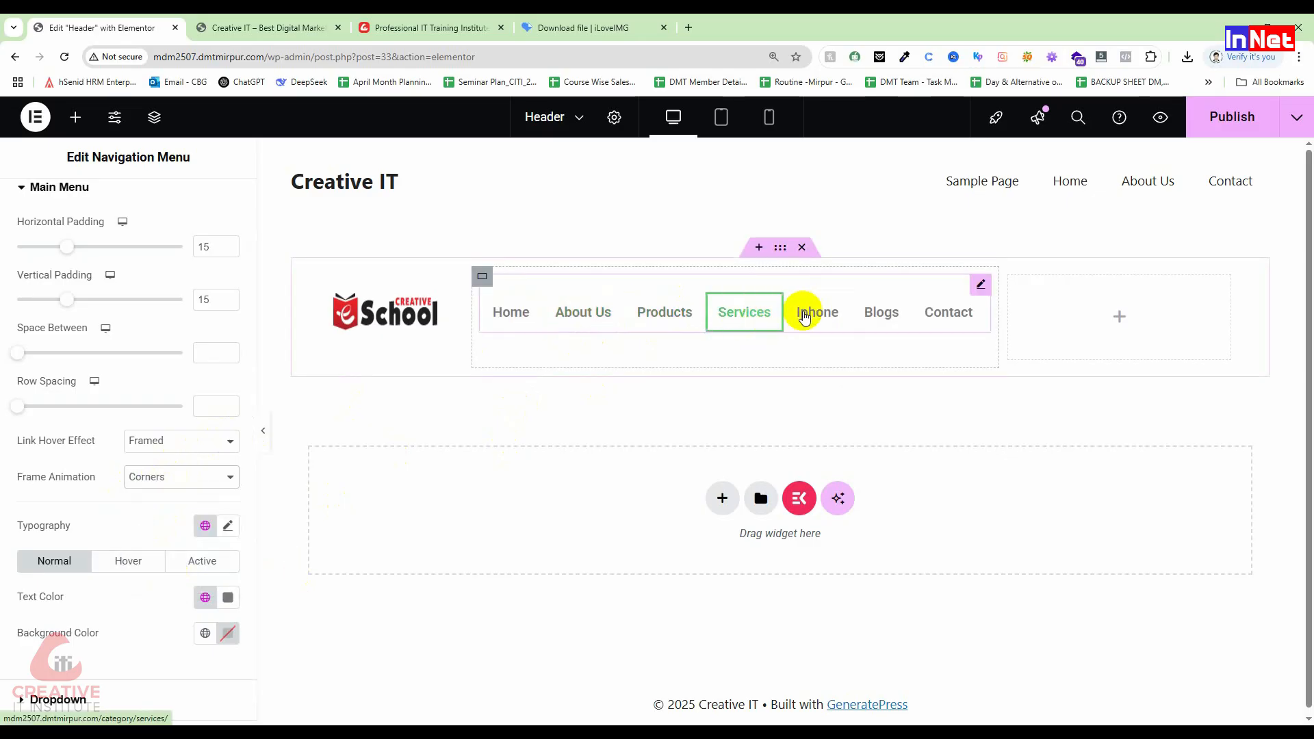
{"action": "left_click", "coordinate": [167, 477]}
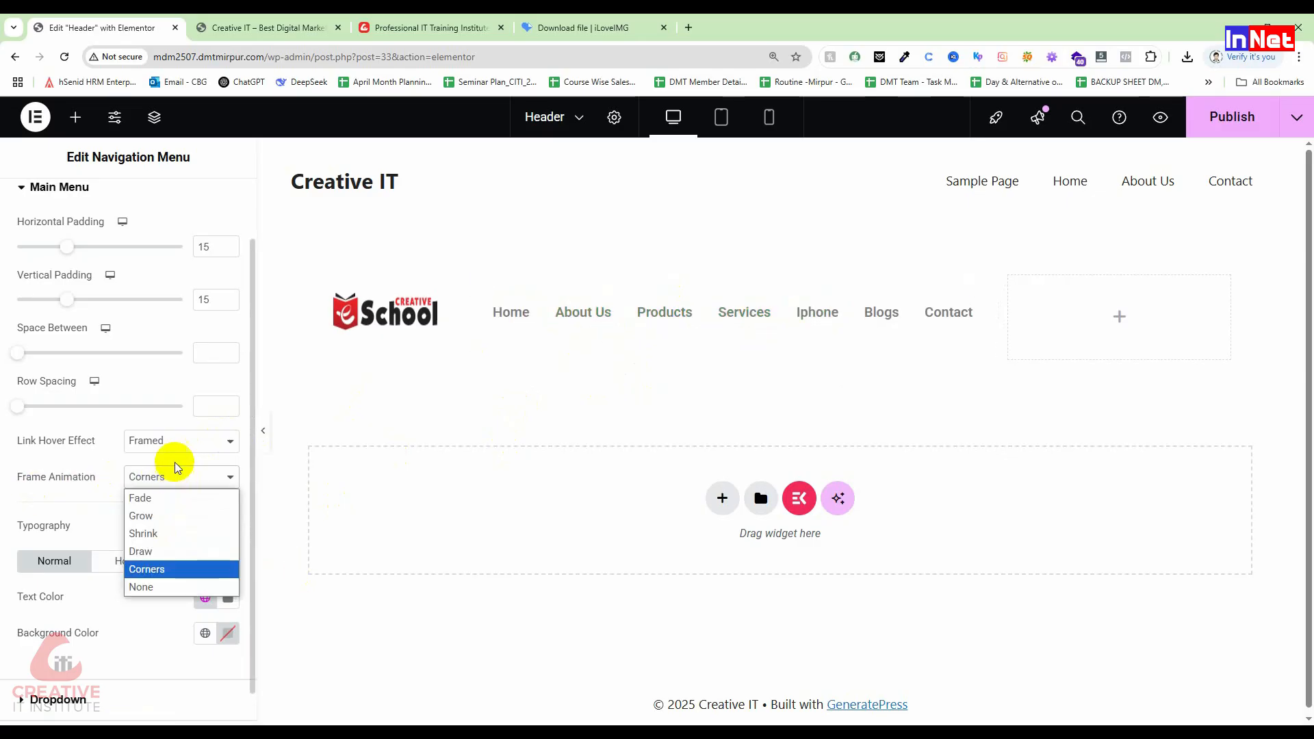
{"action": "left_click", "coordinate": [172, 533]}
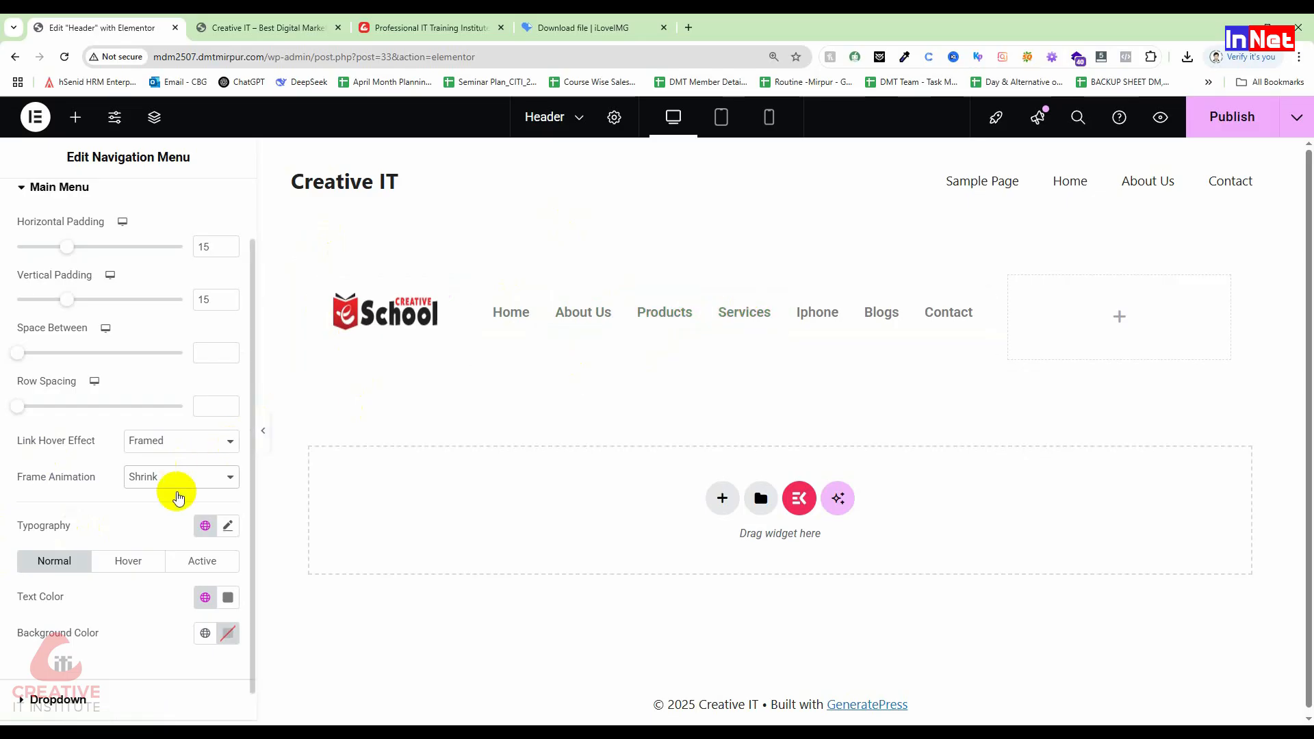
Step: Set the menu font family to Poppins and widen the navigation column to about 62%
{"action": "scroll", "coordinate": [179, 527], "scroll_direction": "down", "scroll_amount": 1}
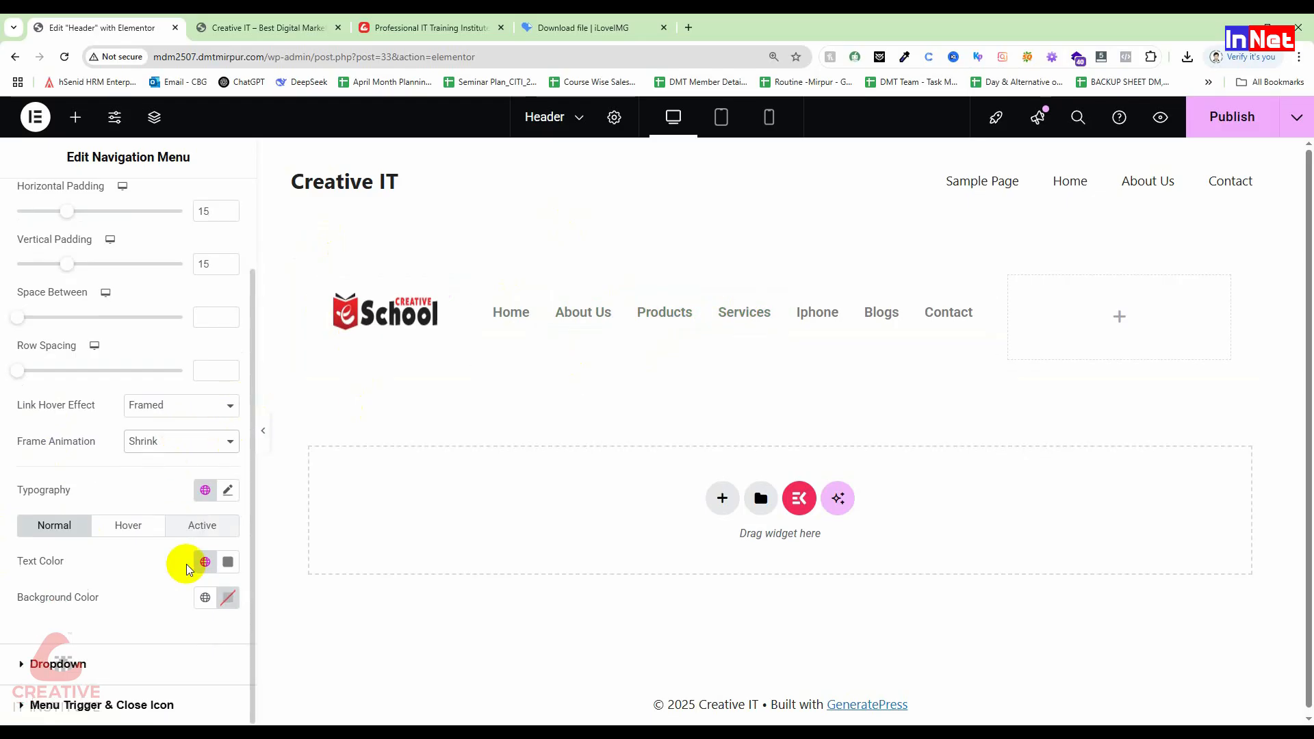
{"action": "left_click", "coordinate": [228, 490]}
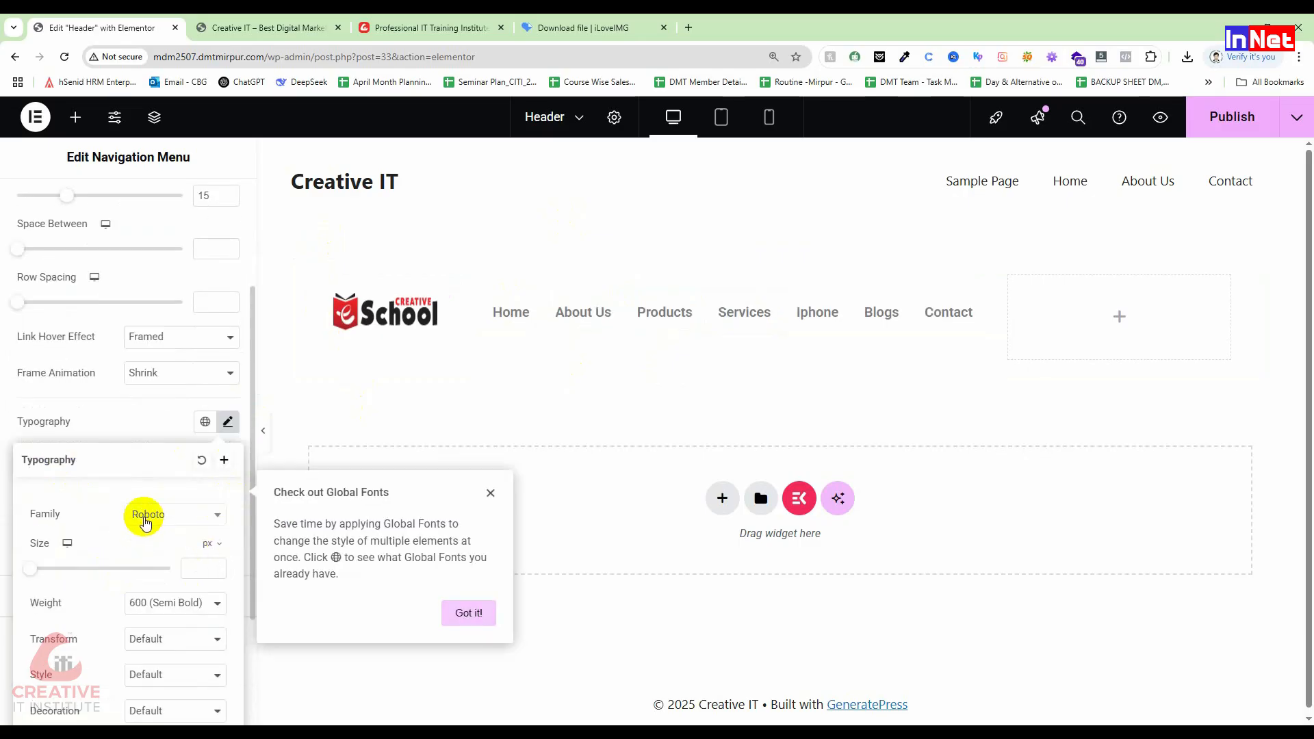
{"action": "left_click", "coordinate": [146, 519]}
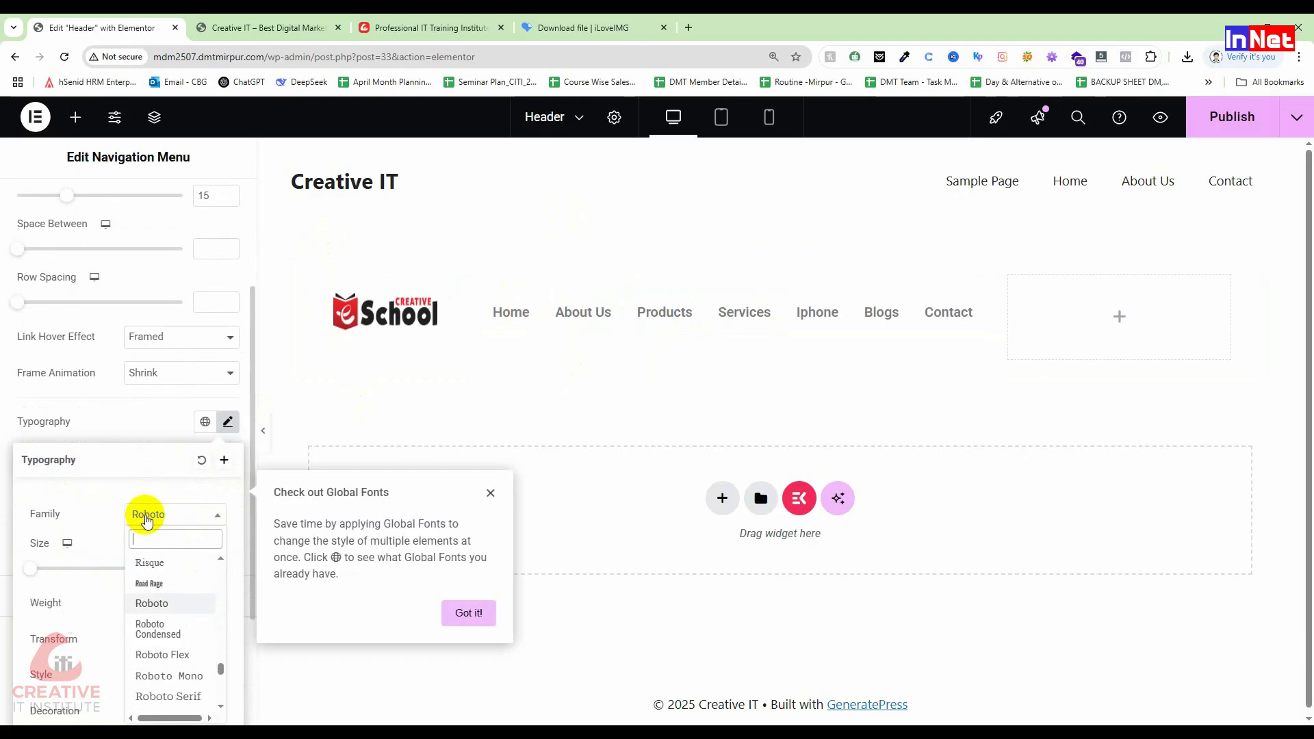
{"action": "type", "text": "popp"}
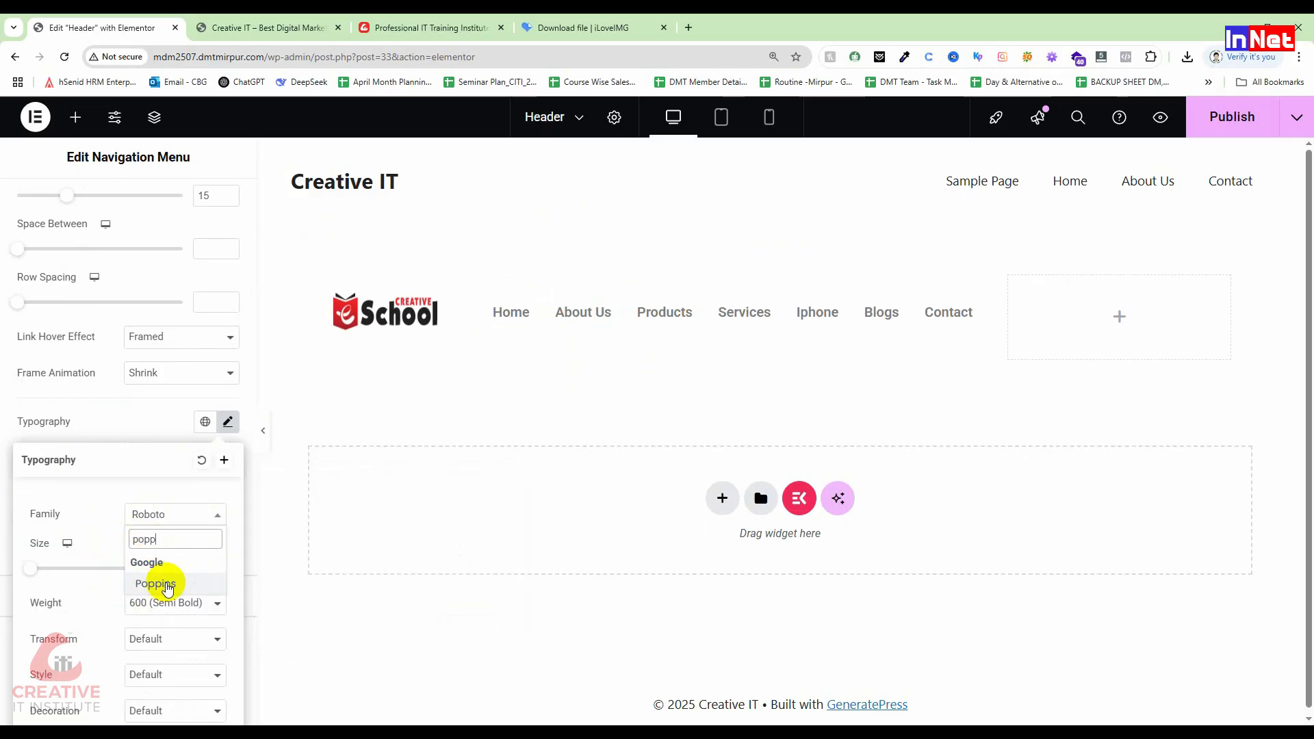
{"action": "left_click", "coordinate": [158, 583]}
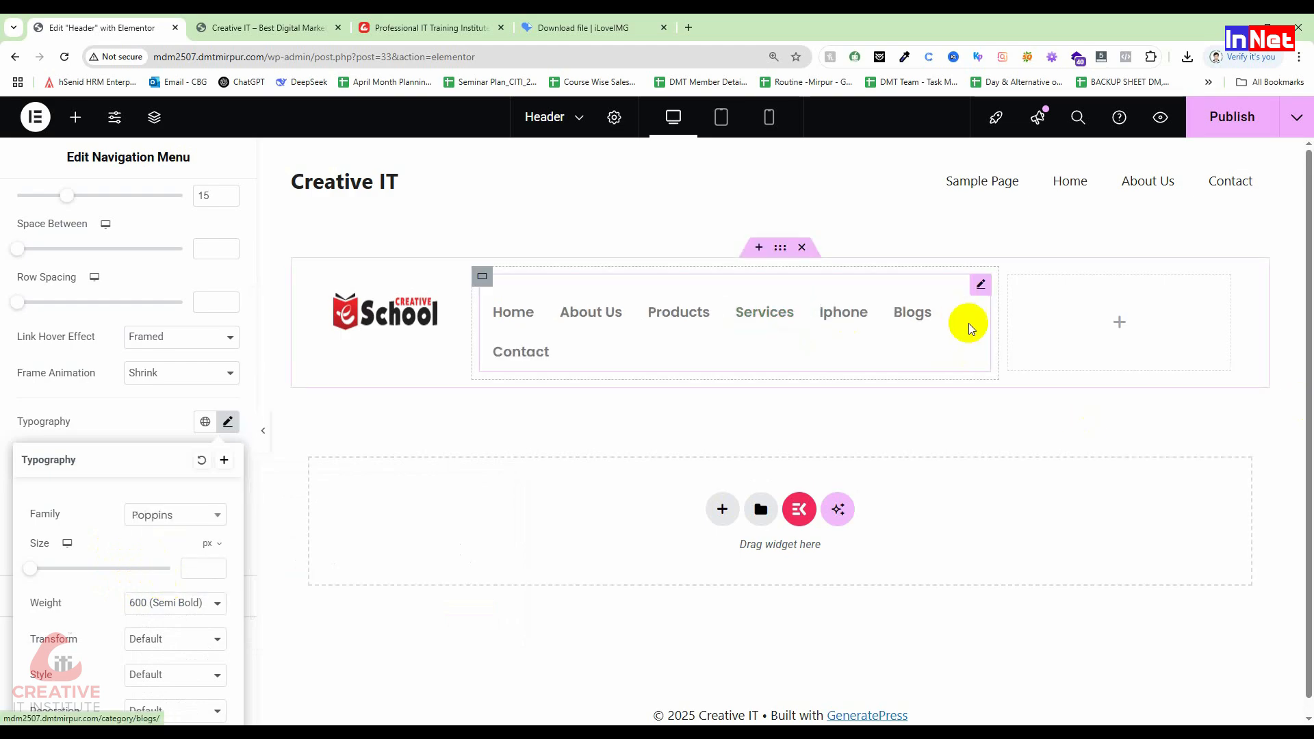
{"action": "mouse_move", "coordinate": [997, 318]}
{"action": "left_mouse_down"}
{"action": "mouse_move", "coordinate": [1026, 314]}
{"action": "mouse_move", "coordinate": [1020, 347]}
{"action": "mouse_move", "coordinate": [1033, 332]}
{"action": "mouse_move", "coordinate": [1000, 338]}
{"action": "left_mouse_up"}
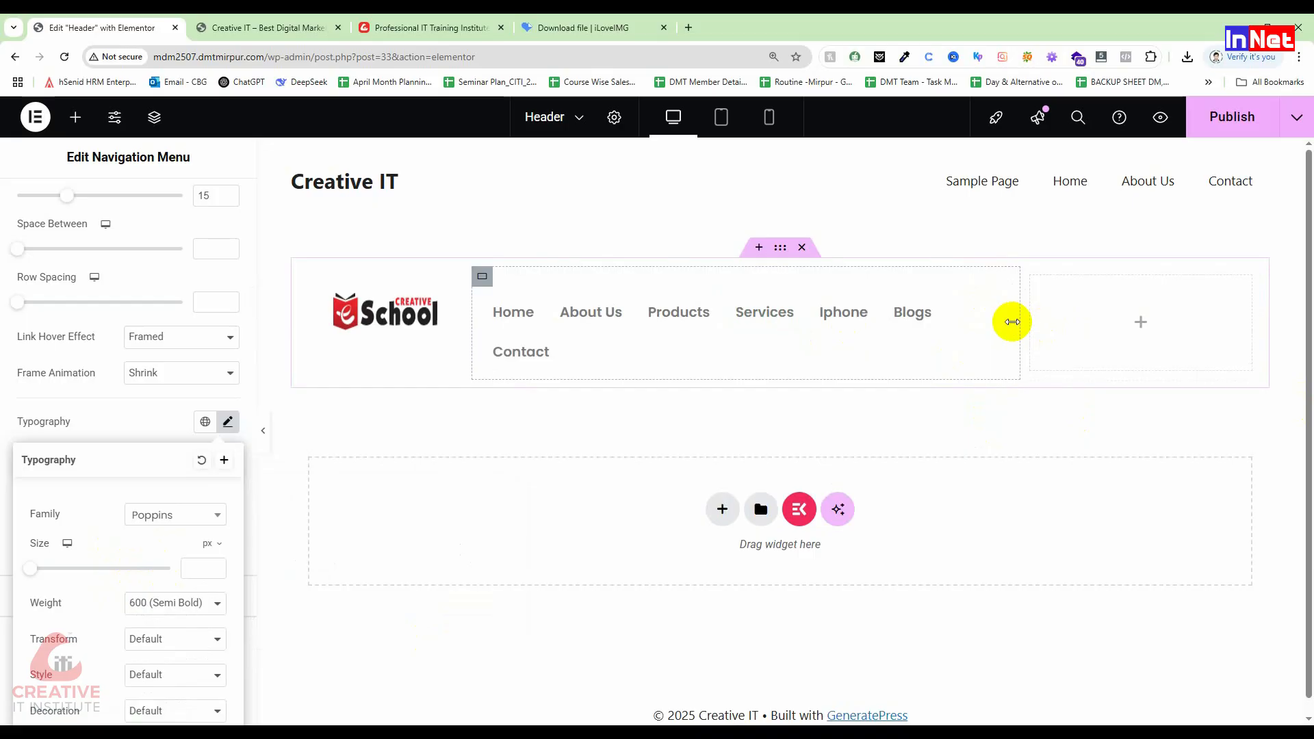
{"action": "left_click_drag", "start_coordinate": [1018, 318], "coordinate": [1069, 320]}
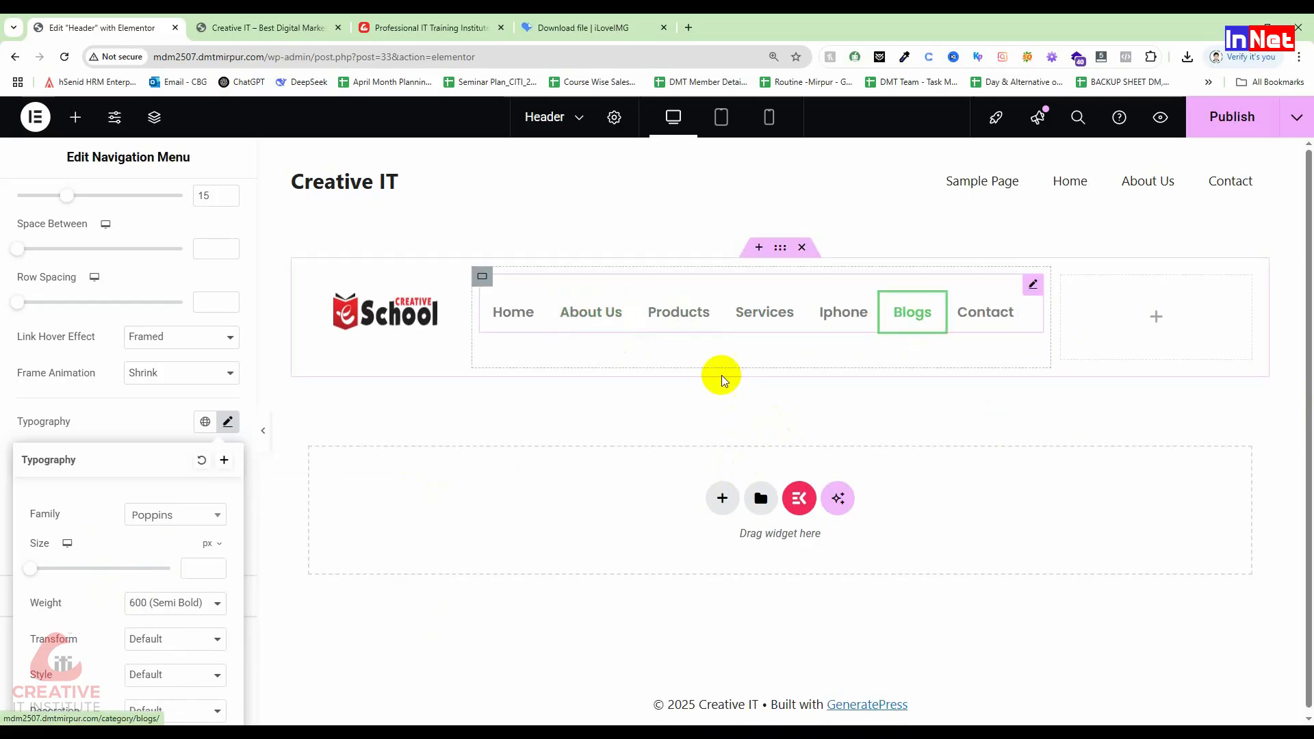
Step: After trying Bold, Extra Bold, Black and Default, set the menu font weight to 600 Semi Bold
{"action": "scroll", "coordinate": [116, 599], "scroll_direction": "down", "scroll_amount": 1}
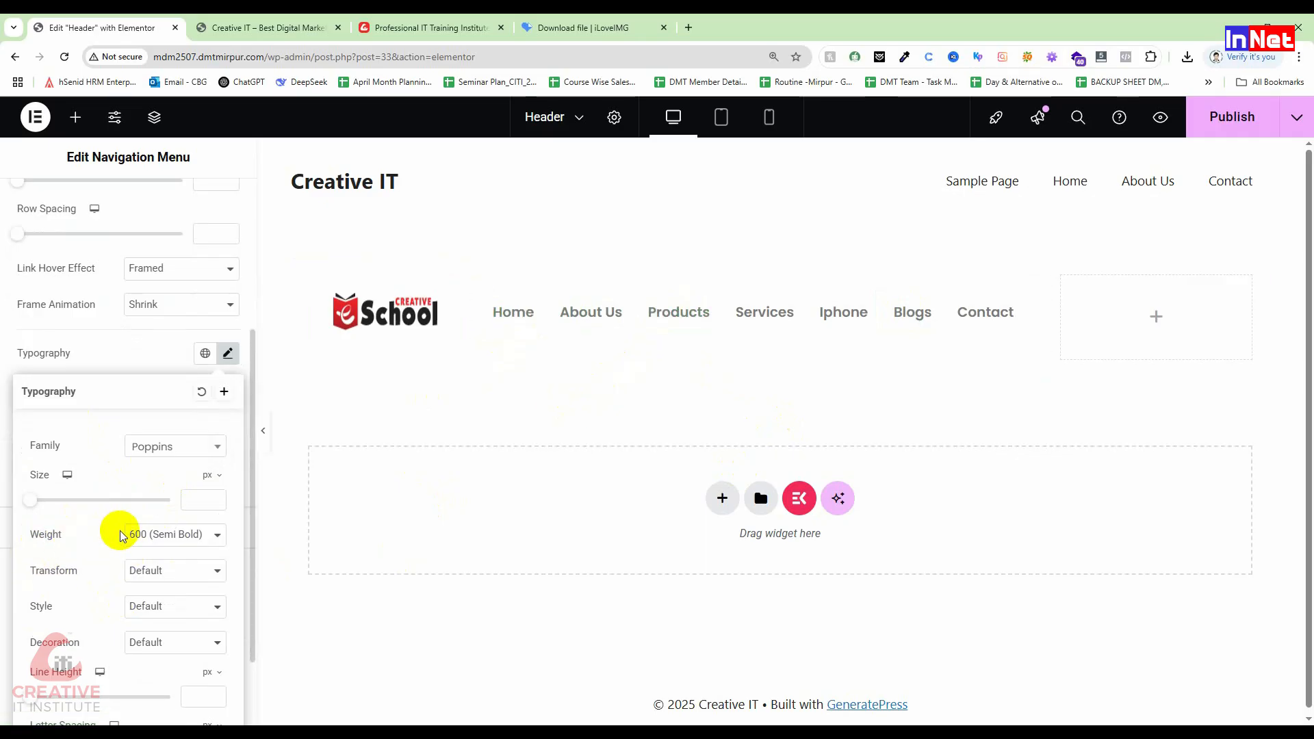
{"action": "left_click", "coordinate": [136, 536]}
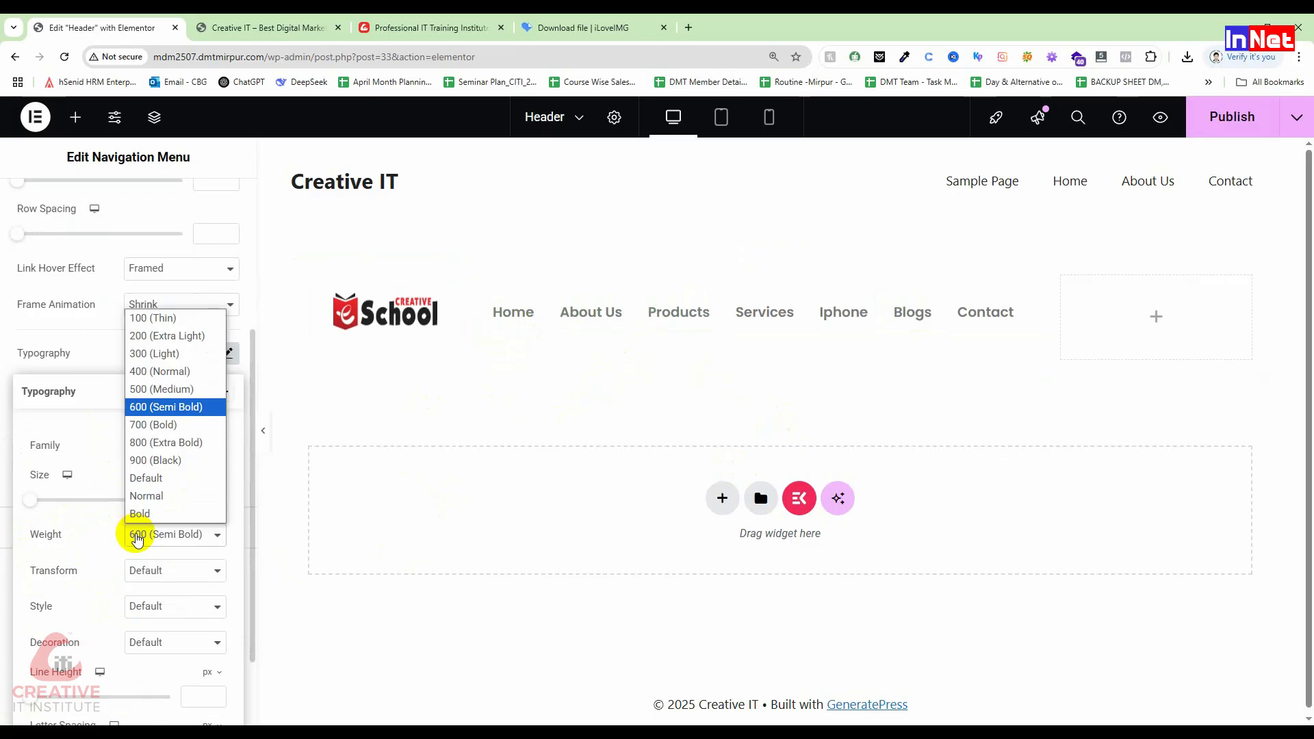
{"action": "left_click", "coordinate": [152, 425]}
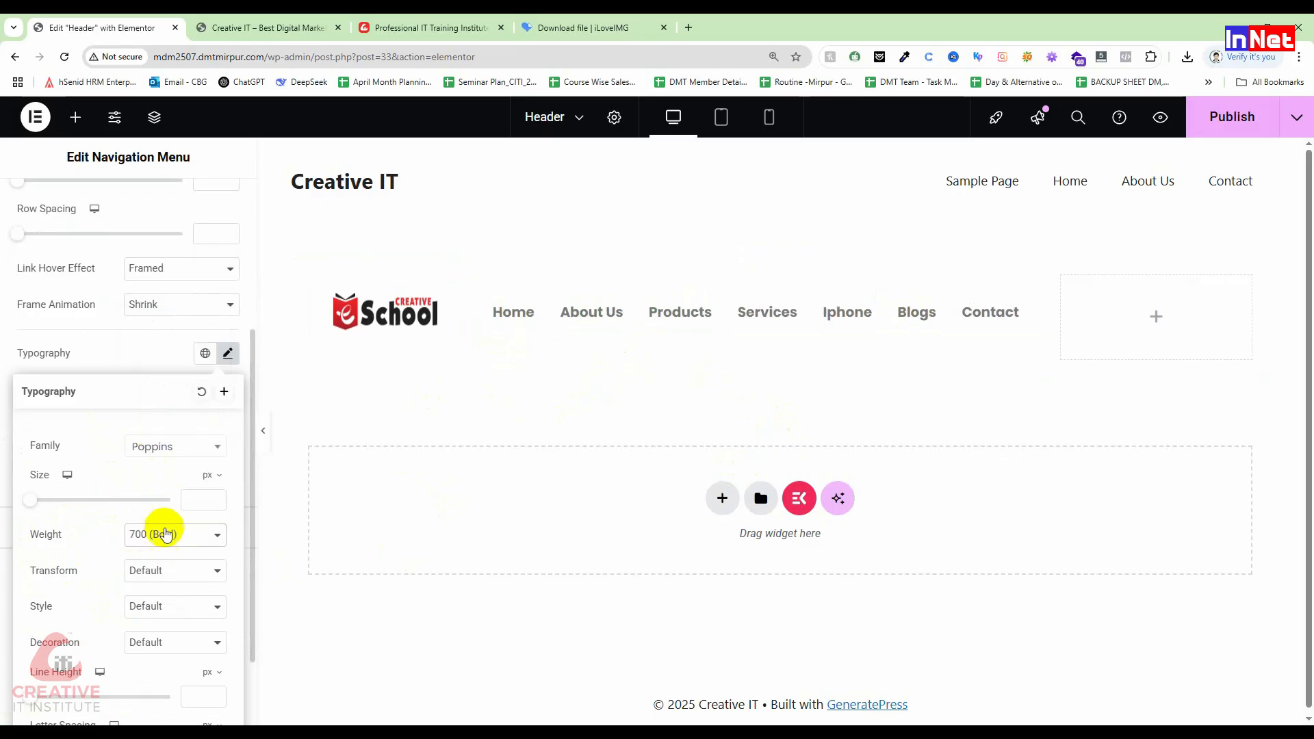
{"action": "left_click", "coordinate": [164, 527]}
{"action": "left_click", "coordinate": [180, 444]}
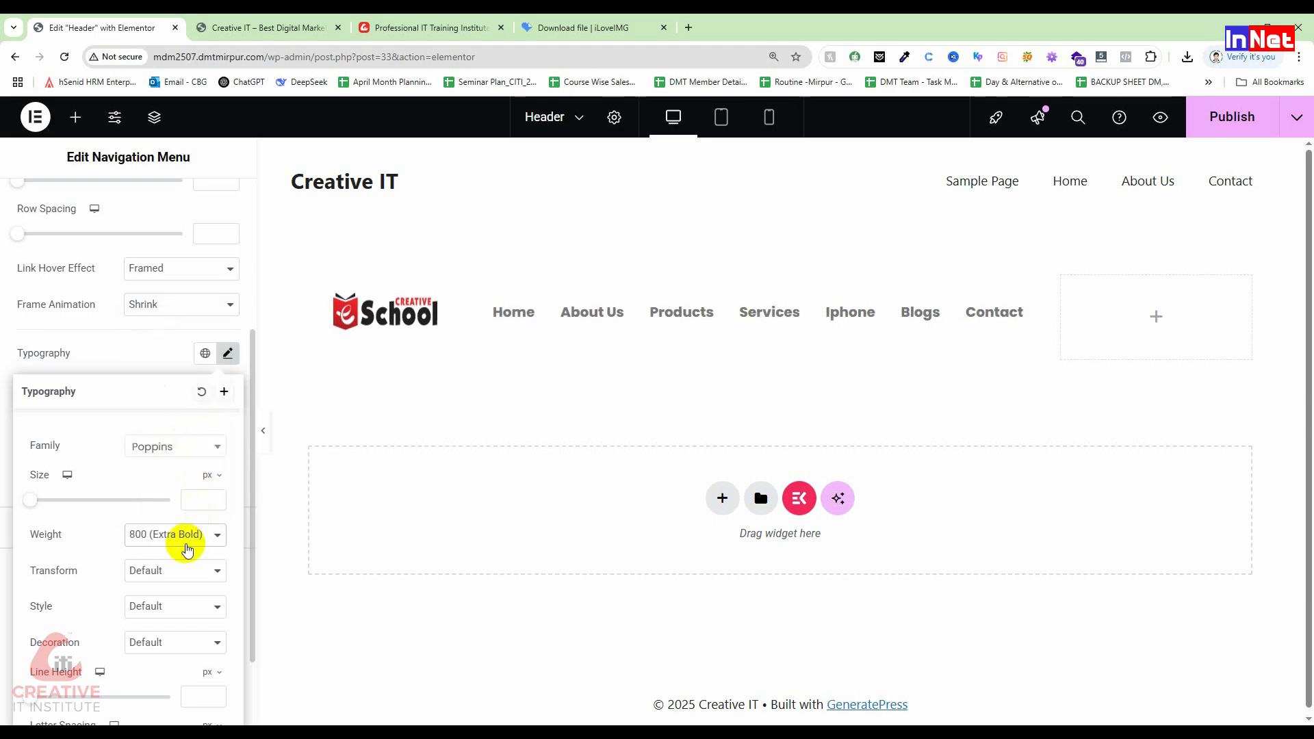
{"action": "left_click", "coordinate": [185, 541]}
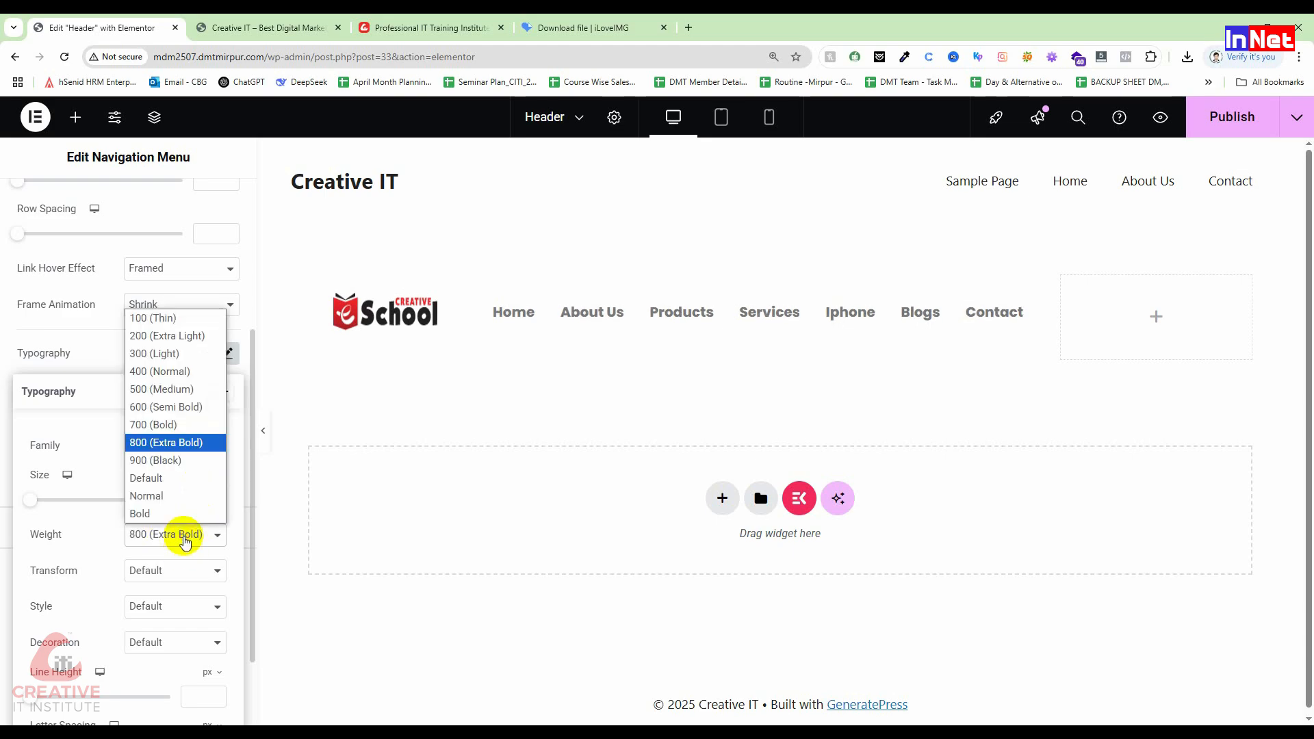
{"action": "left_click", "coordinate": [176, 461]}
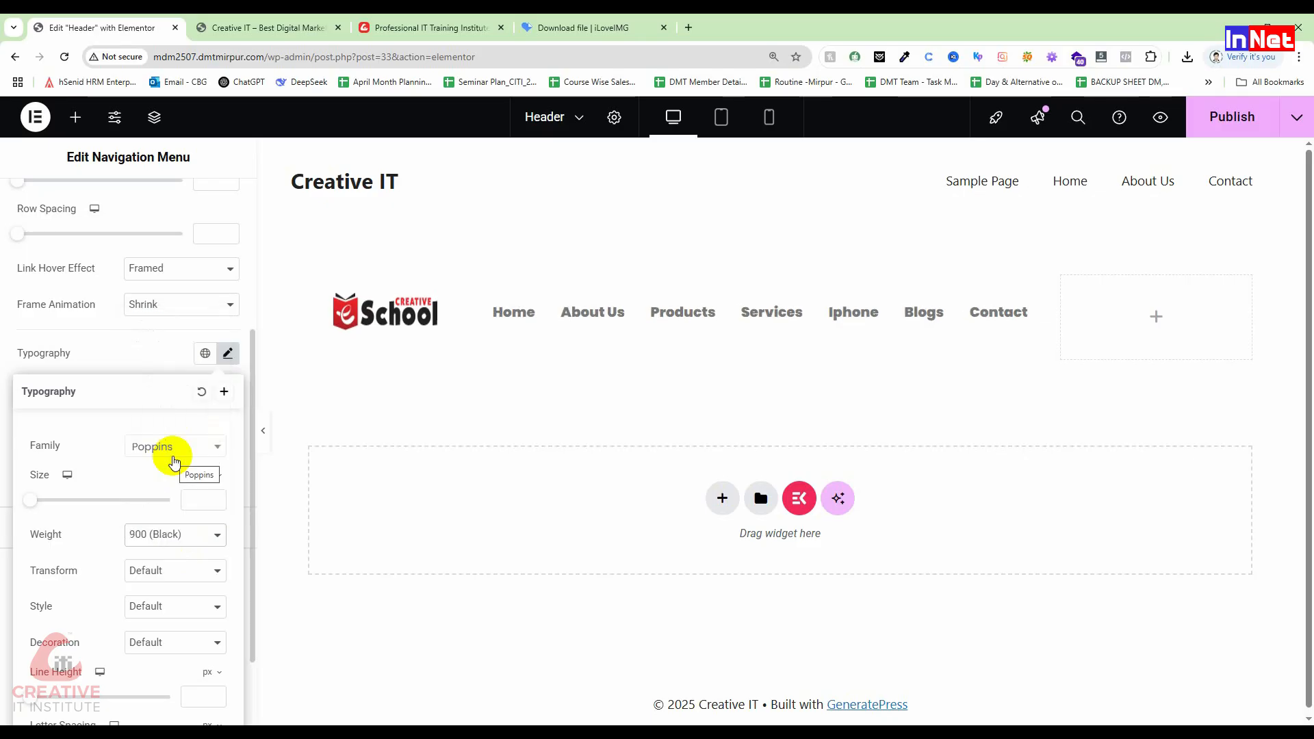
{"action": "left_click", "coordinate": [169, 537]}
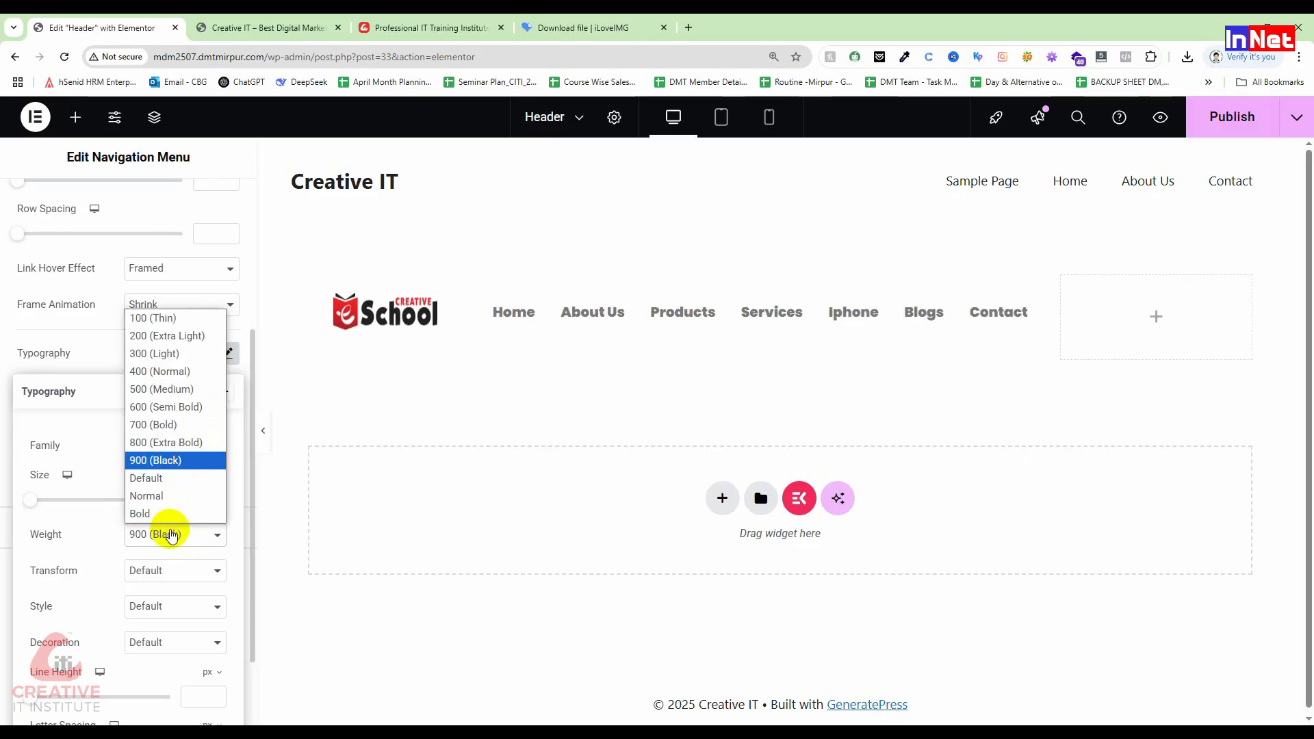
{"action": "left_click", "coordinate": [166, 487]}
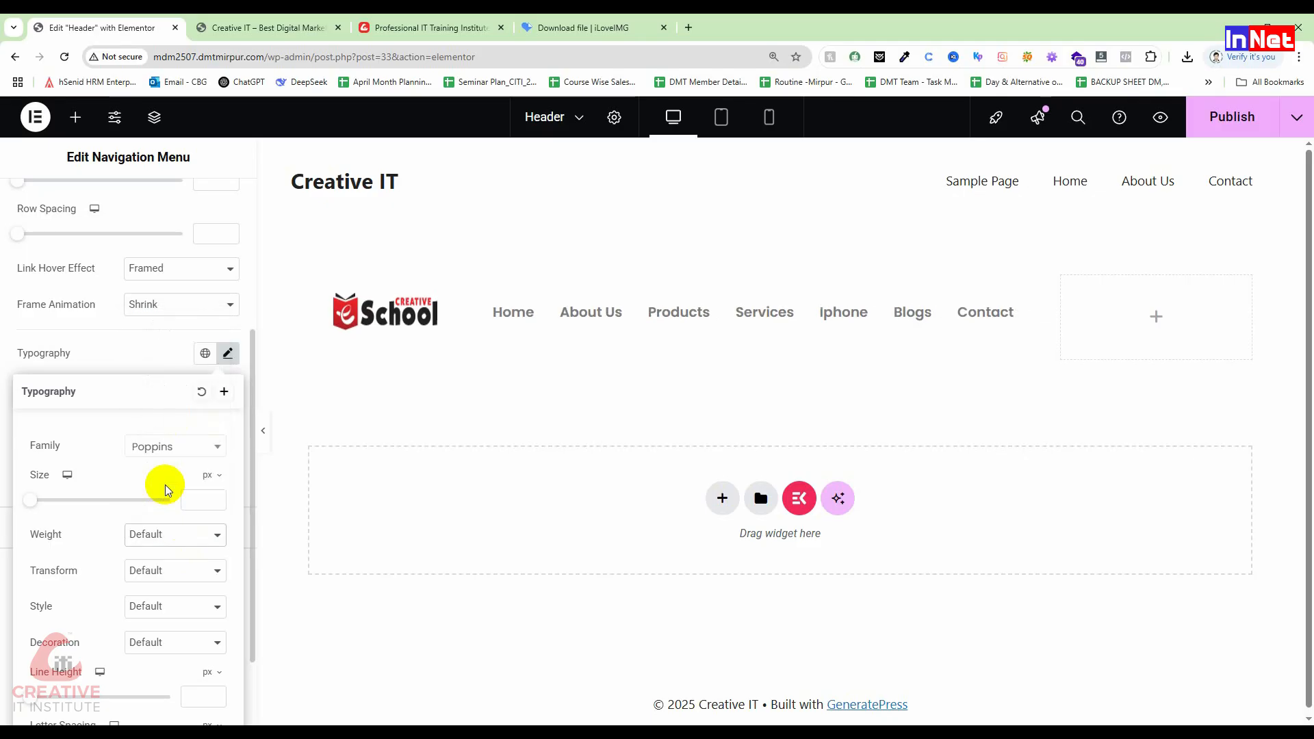
{"action": "left_click", "coordinate": [173, 543]}
{"action": "left_click", "coordinate": [187, 409]}
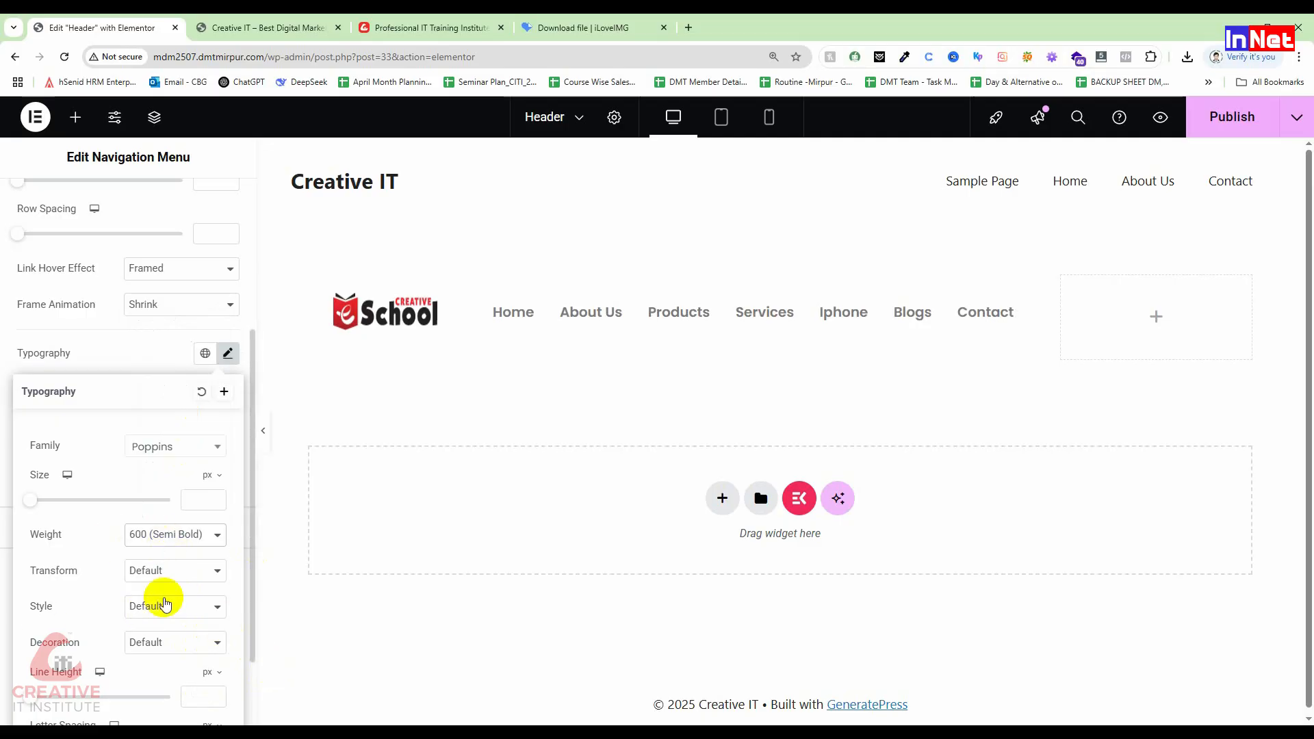
Step: Set the menu line height to 22 px and letter spacing to -0.2 px
{"action": "scroll", "coordinate": [71, 636], "scroll_direction": "down", "scroll_amount": 1}
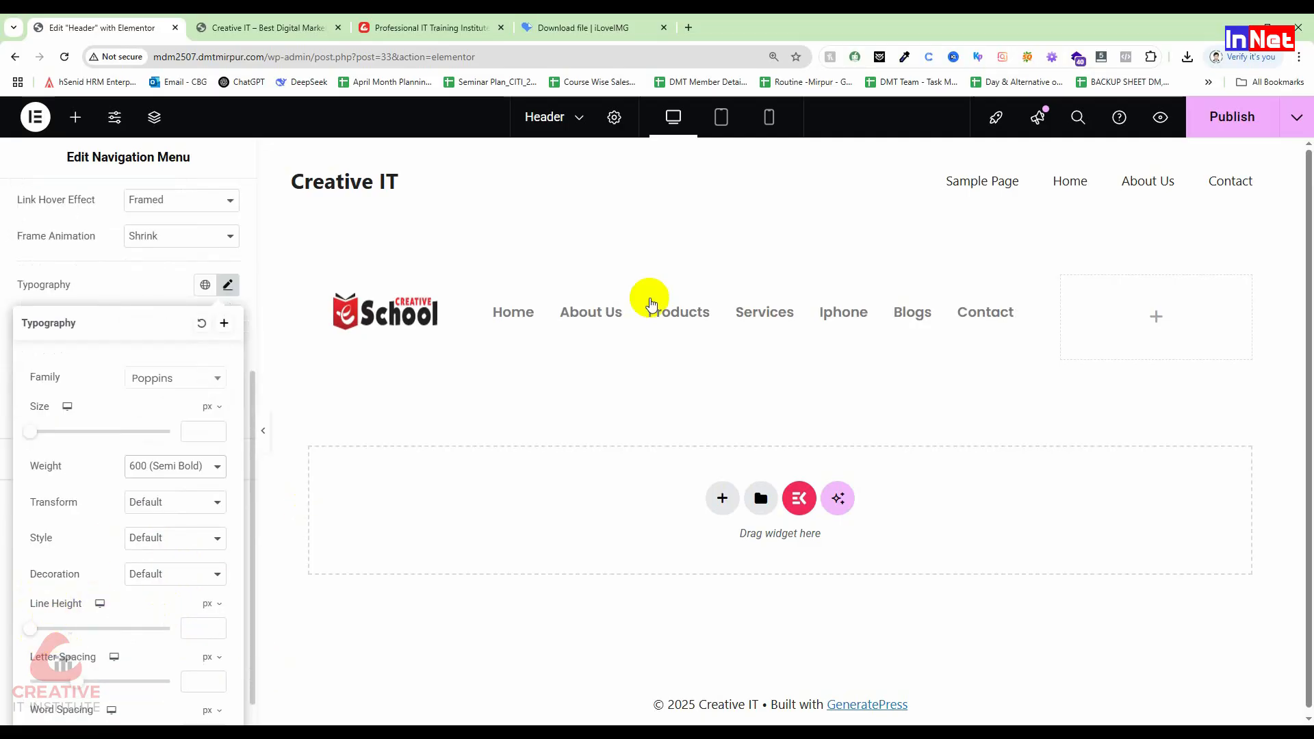
{"action": "left_click_drag", "start_coordinate": [29, 628], "coordinate": [63, 631]}
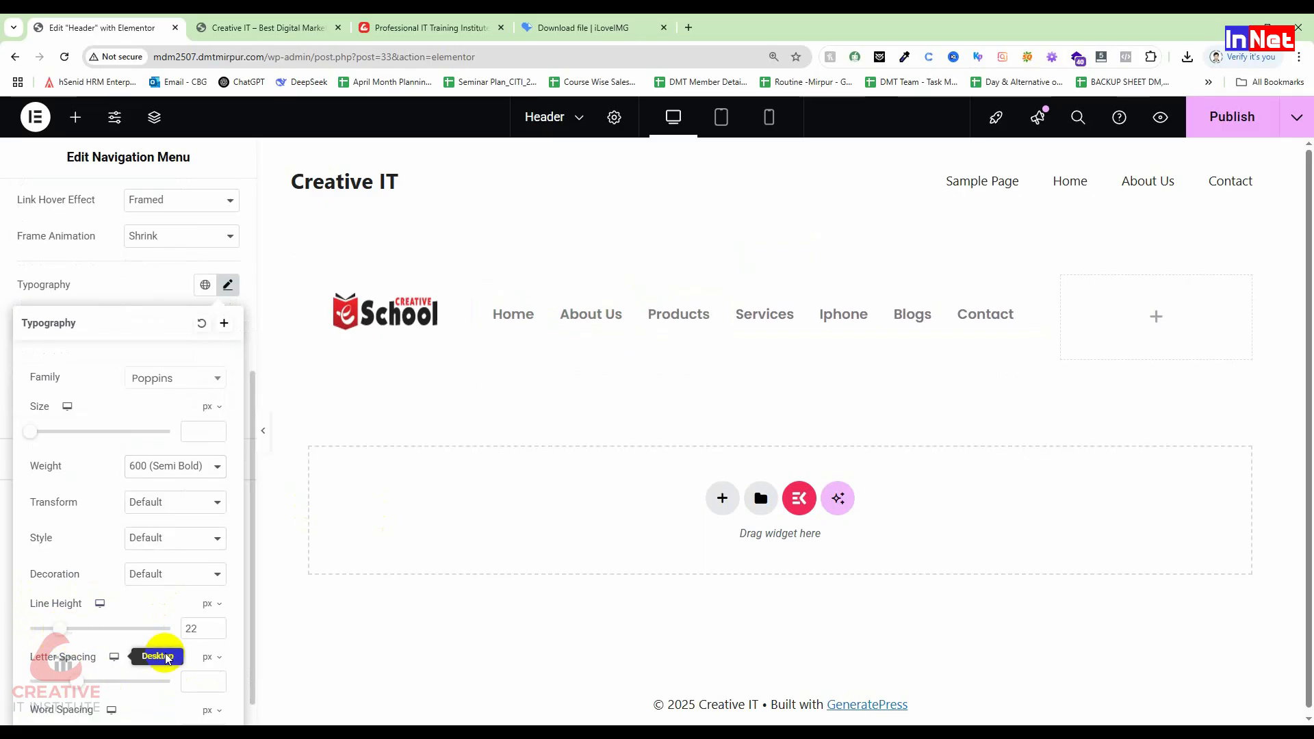
{"action": "scroll", "coordinate": [162, 651], "scroll_direction": "down", "scroll_amount": 1}
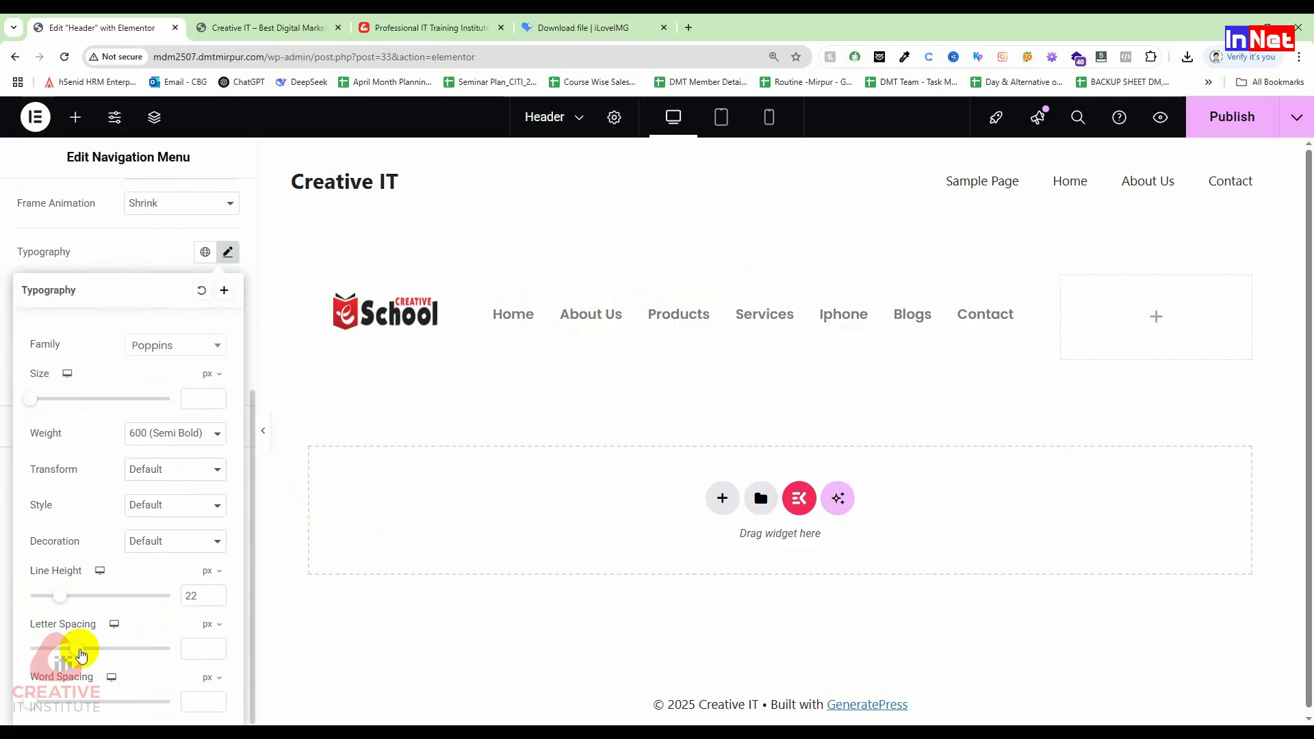
{"action": "mouse_move", "coordinate": [80, 654]}
{"action": "left_mouse_down"}
{"action": "mouse_move", "coordinate": [96, 643]}
{"action": "mouse_move", "coordinate": [77, 655]}
{"action": "mouse_move", "coordinate": [97, 654]}
{"action": "left_mouse_up"}
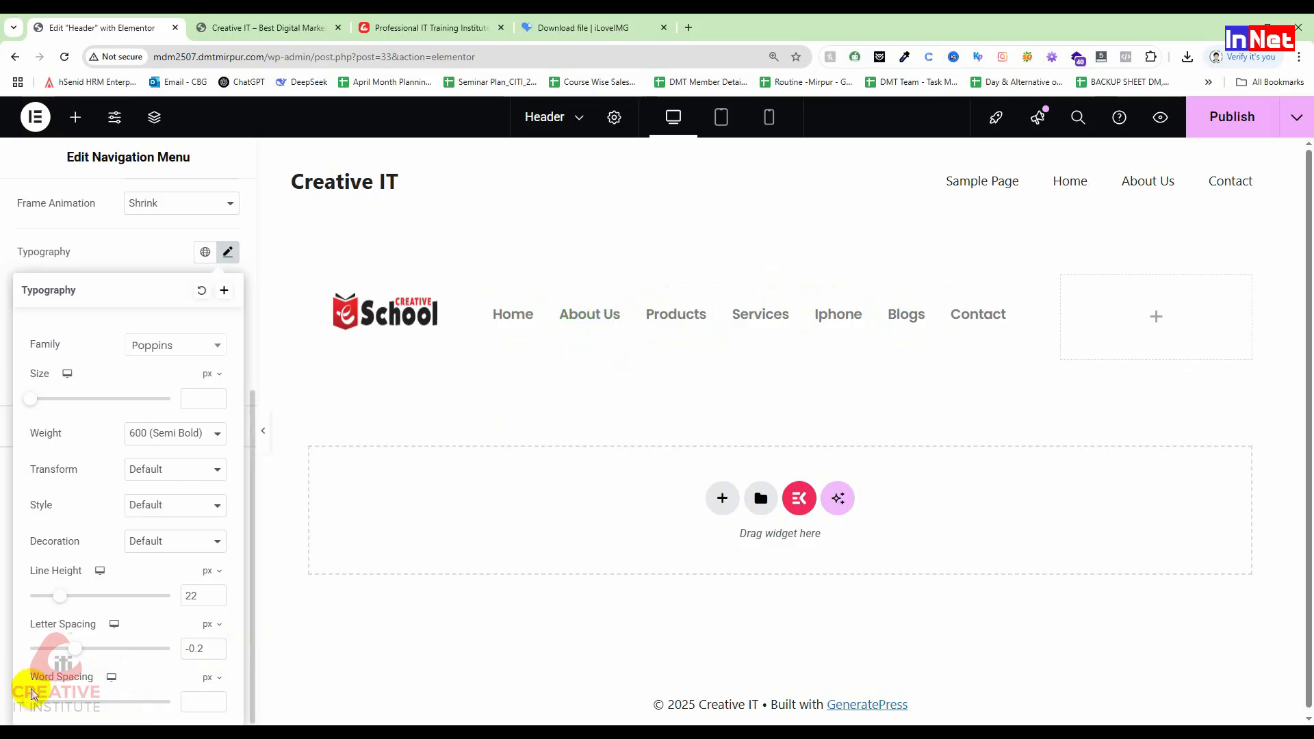
{"action": "left_click_drag", "start_coordinate": [38, 701], "coordinate": [12, 698]}
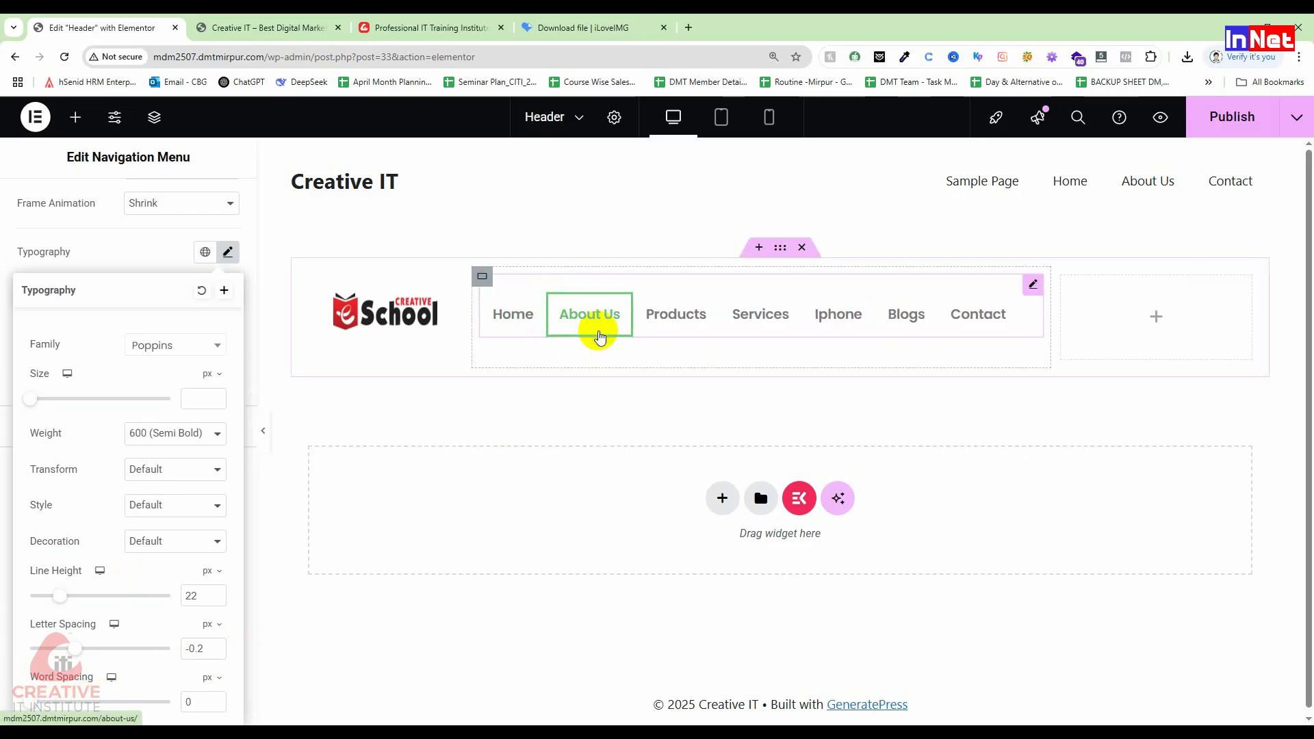
Step: Set the menu's normal text colour to black (#000000), discarding the colours sampled from the logo
{"action": "left_click", "coordinate": [90, 269]}
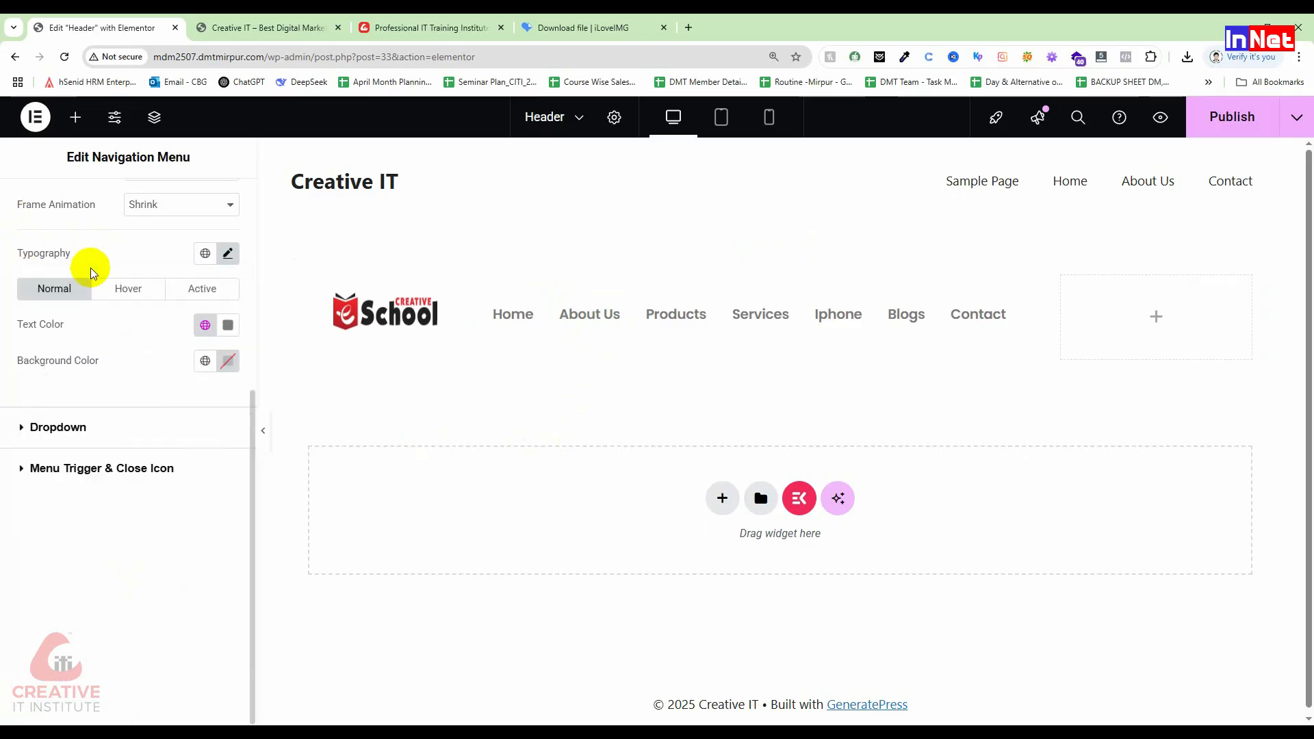
{"action": "left_click", "coordinate": [228, 325]}
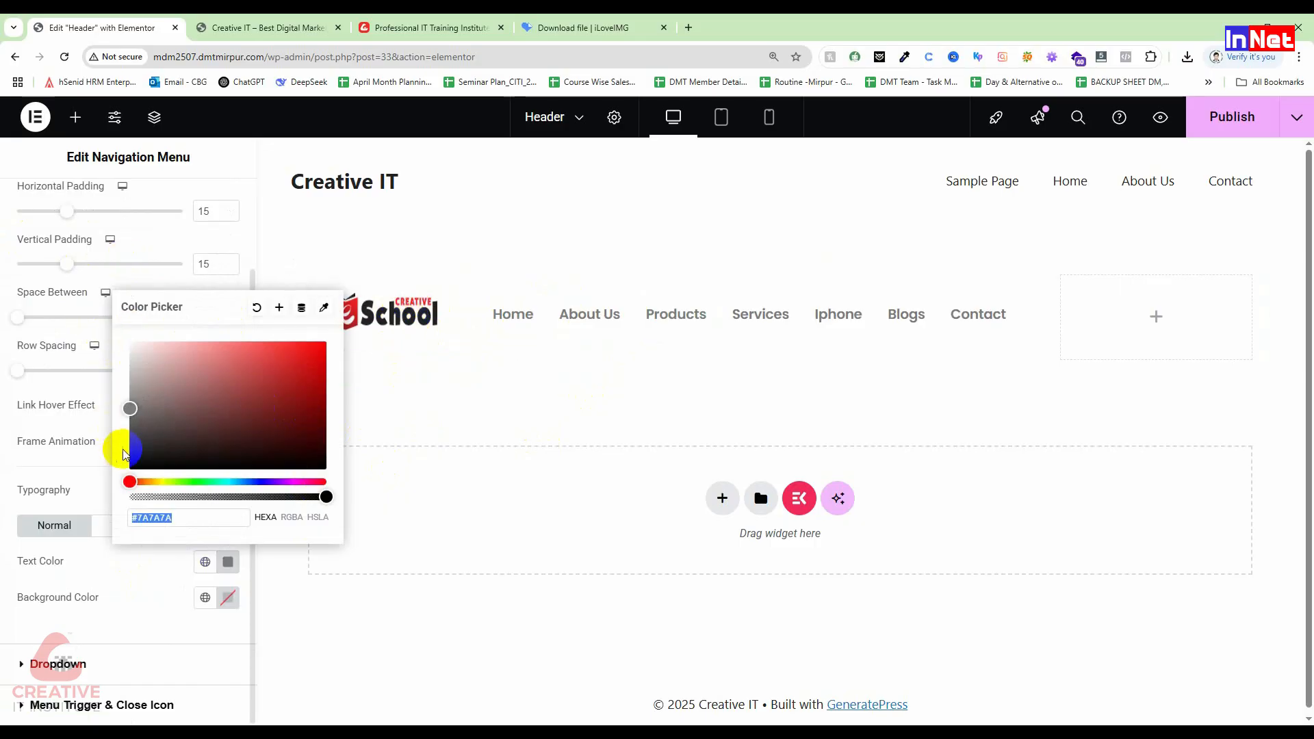
{"action": "left_click_drag", "start_coordinate": [128, 458], "coordinate": [120, 482]}
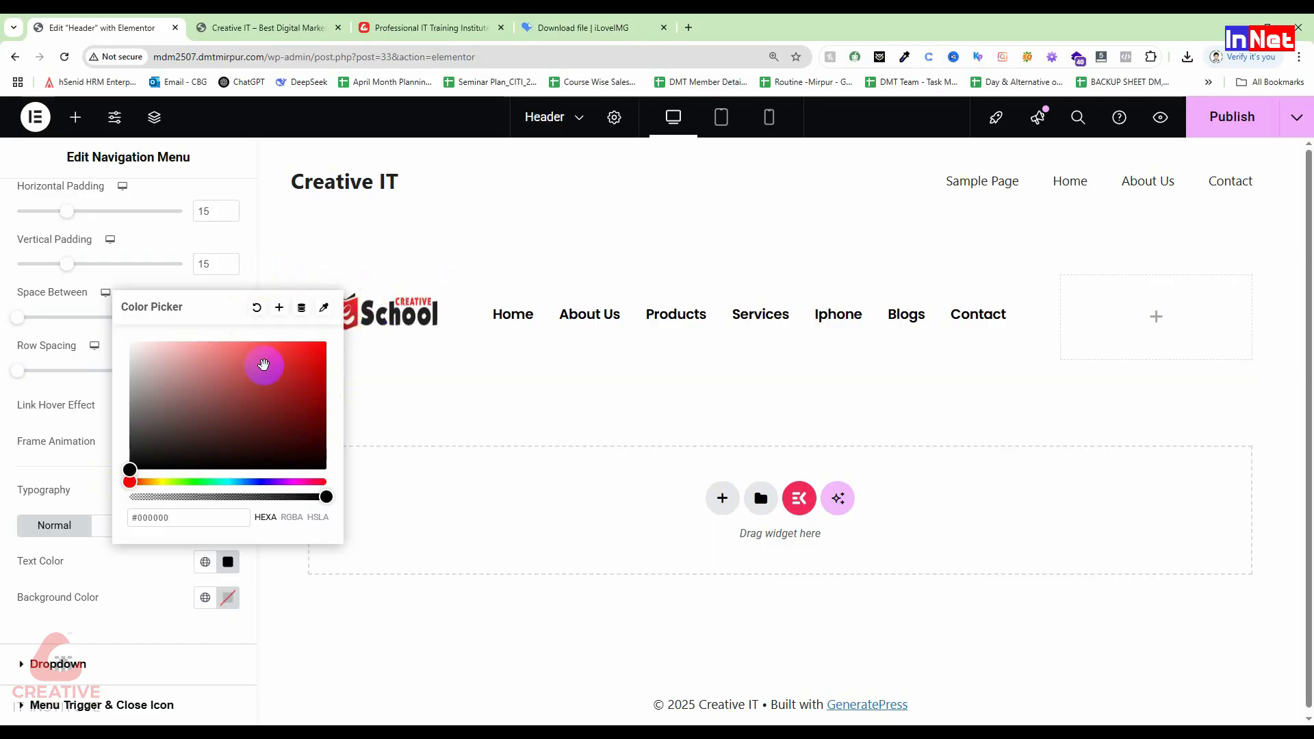
{"action": "left_click", "coordinate": [325, 314]}
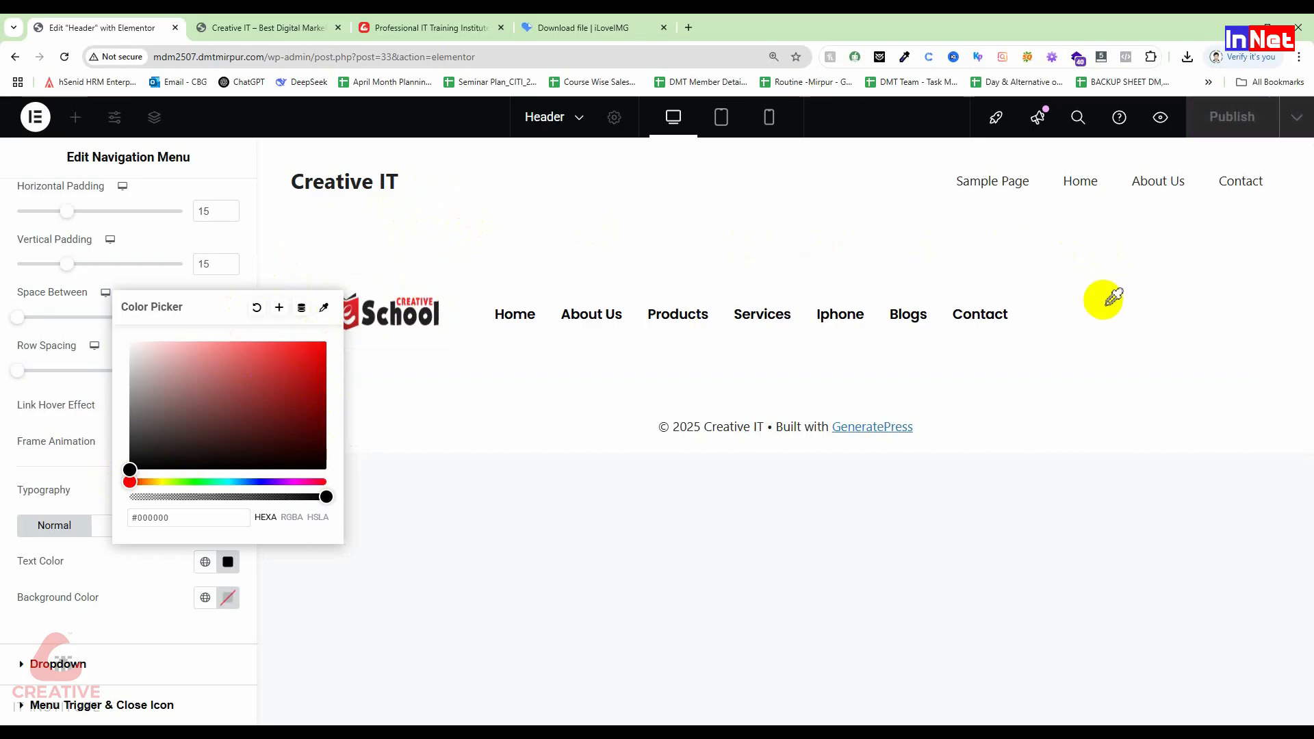
{"action": "left_click", "coordinate": [377, 308]}
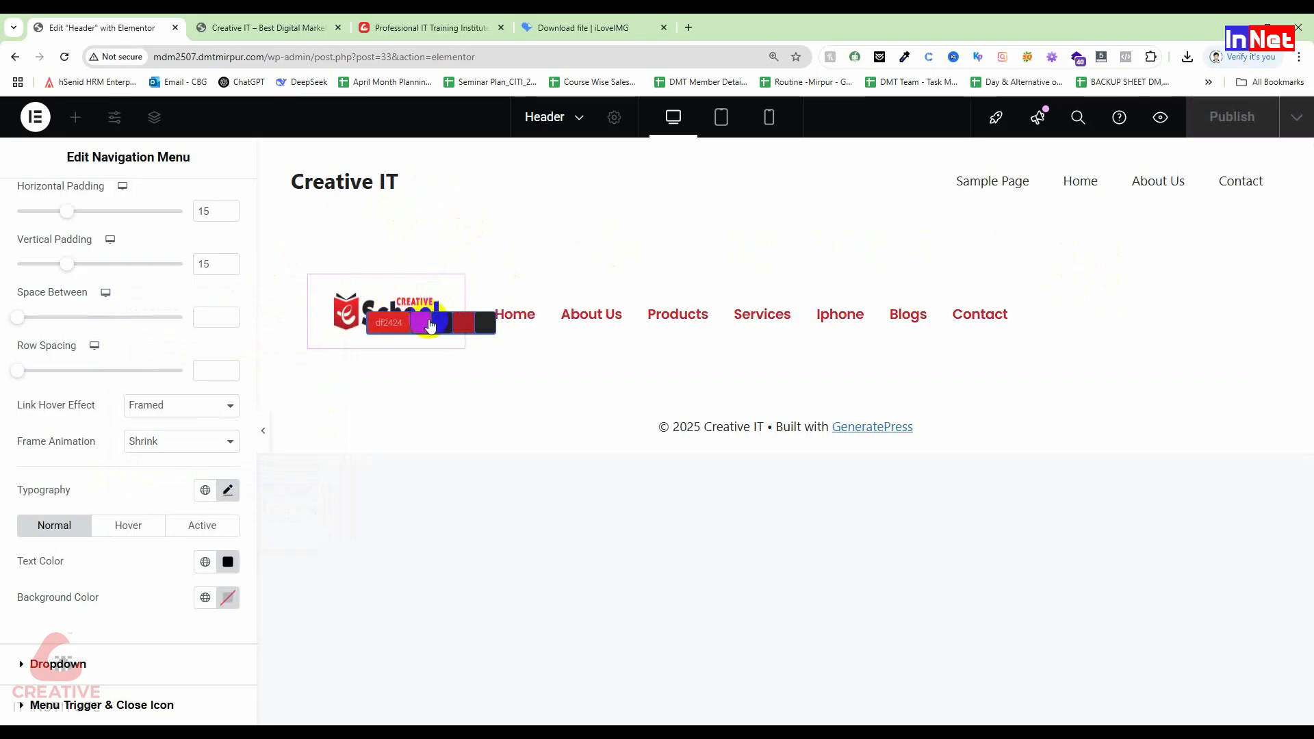
{"action": "left_click", "coordinate": [438, 323]}
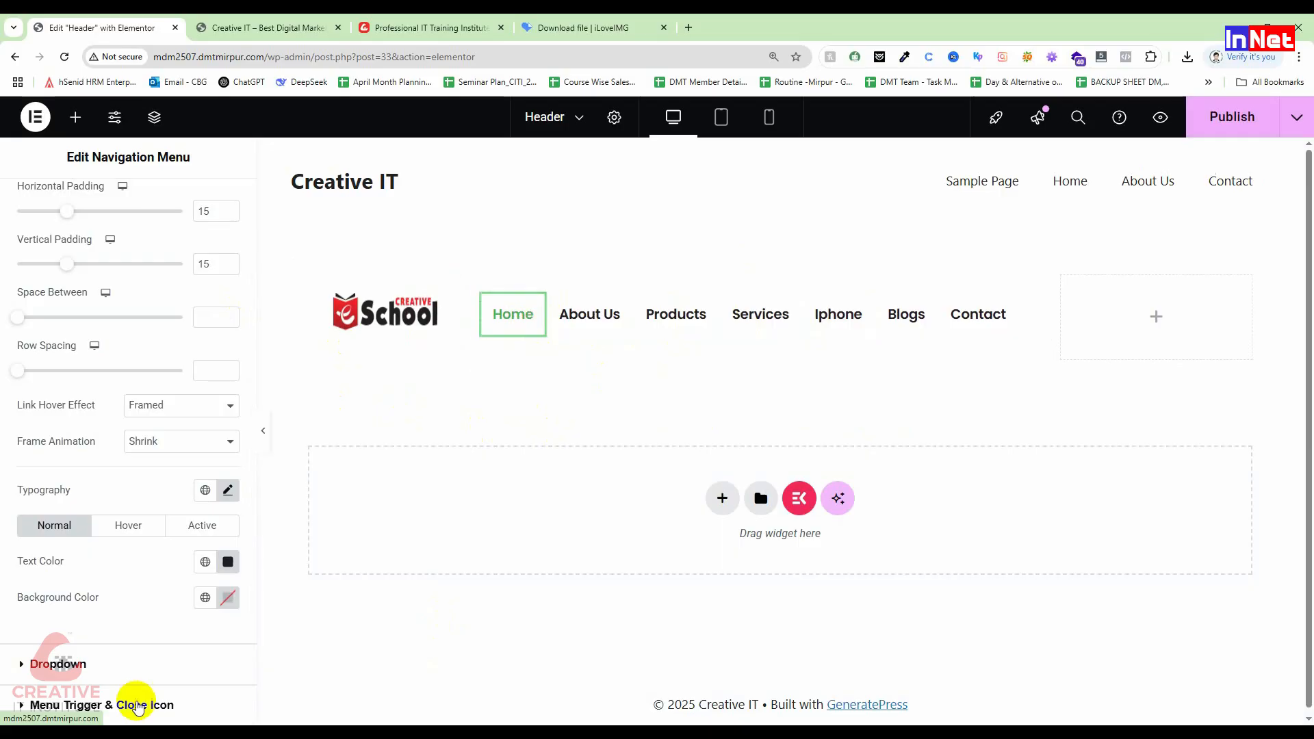
Step: Set the links' hover text colour to the logo's red (#df2424) using the eyedropper
{"action": "left_click", "coordinate": [127, 526]}
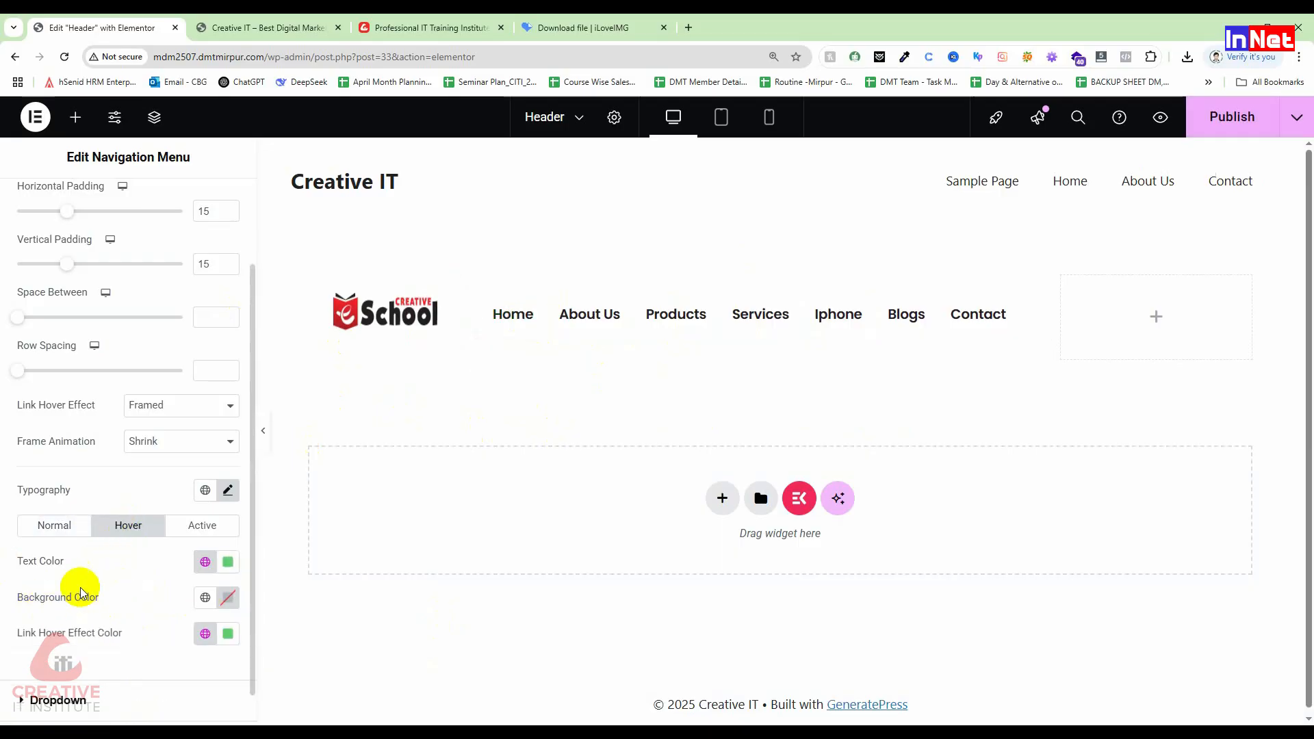
{"action": "left_click", "coordinate": [229, 563]}
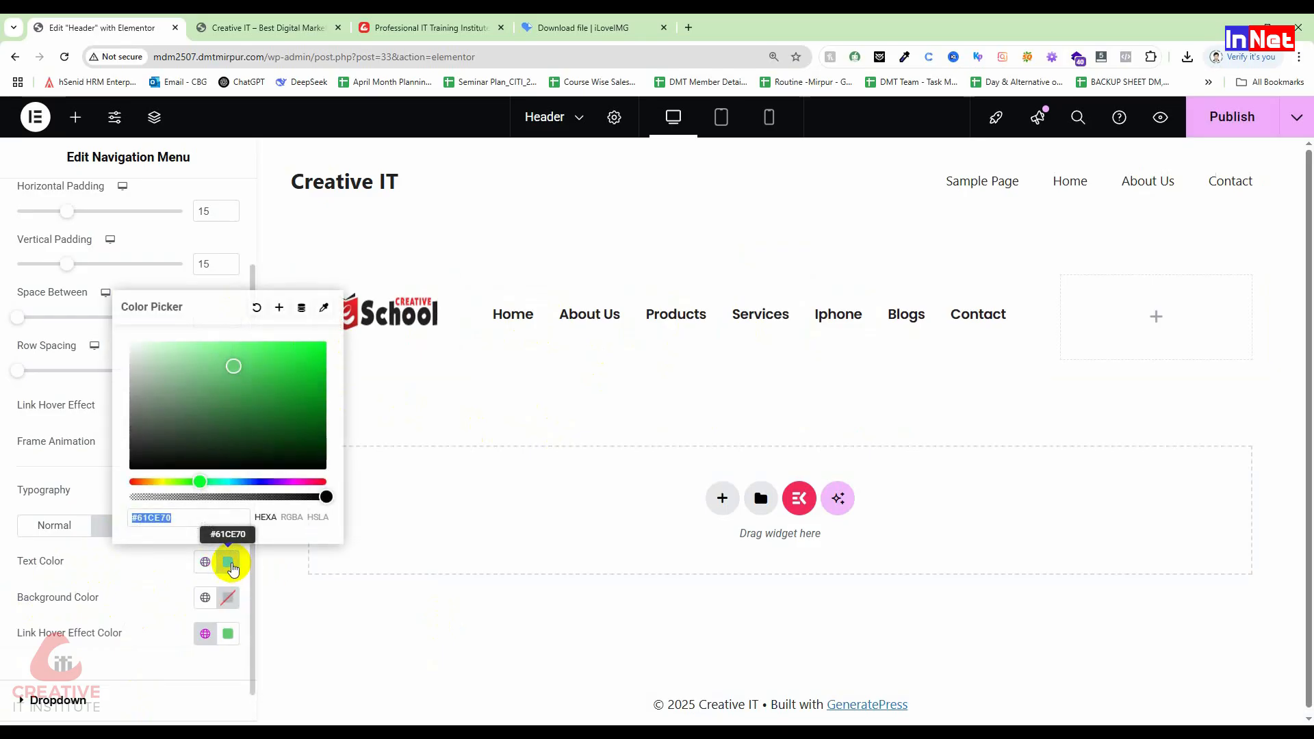
{"action": "left_click", "coordinate": [324, 308]}
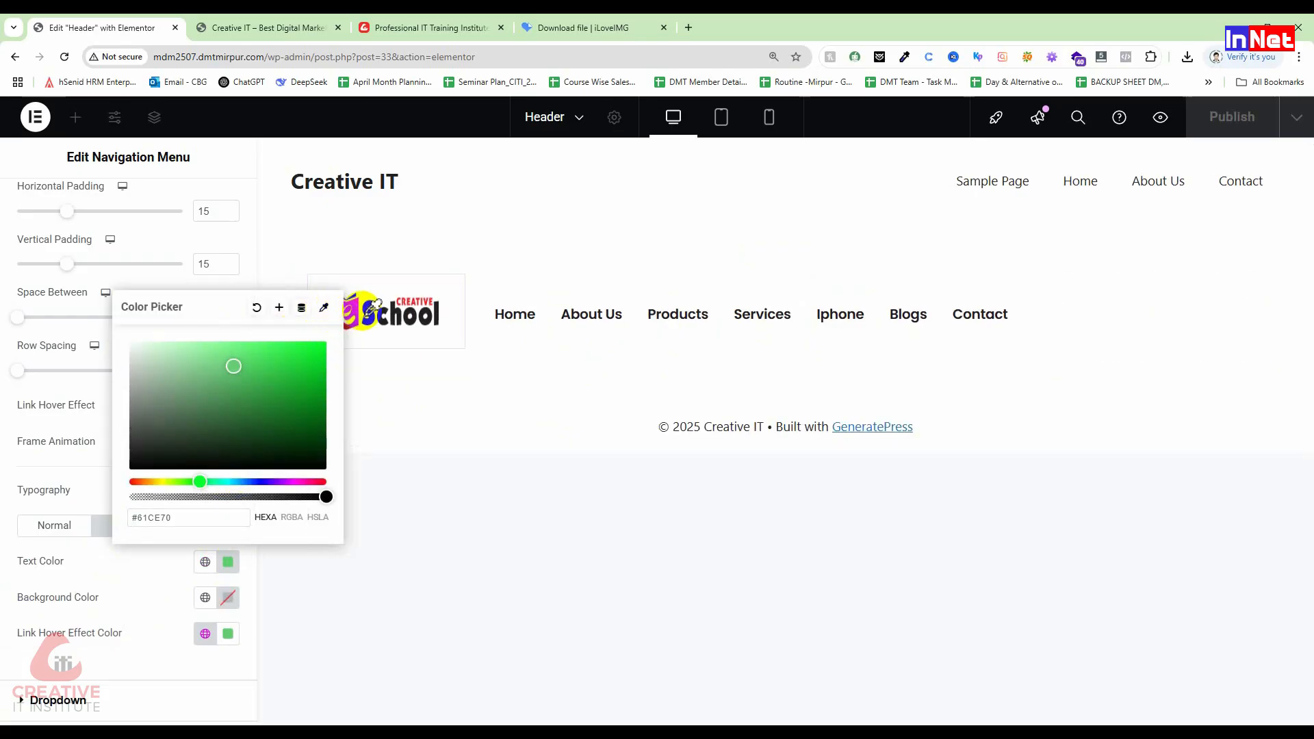
{"action": "left_click", "coordinate": [324, 308]}
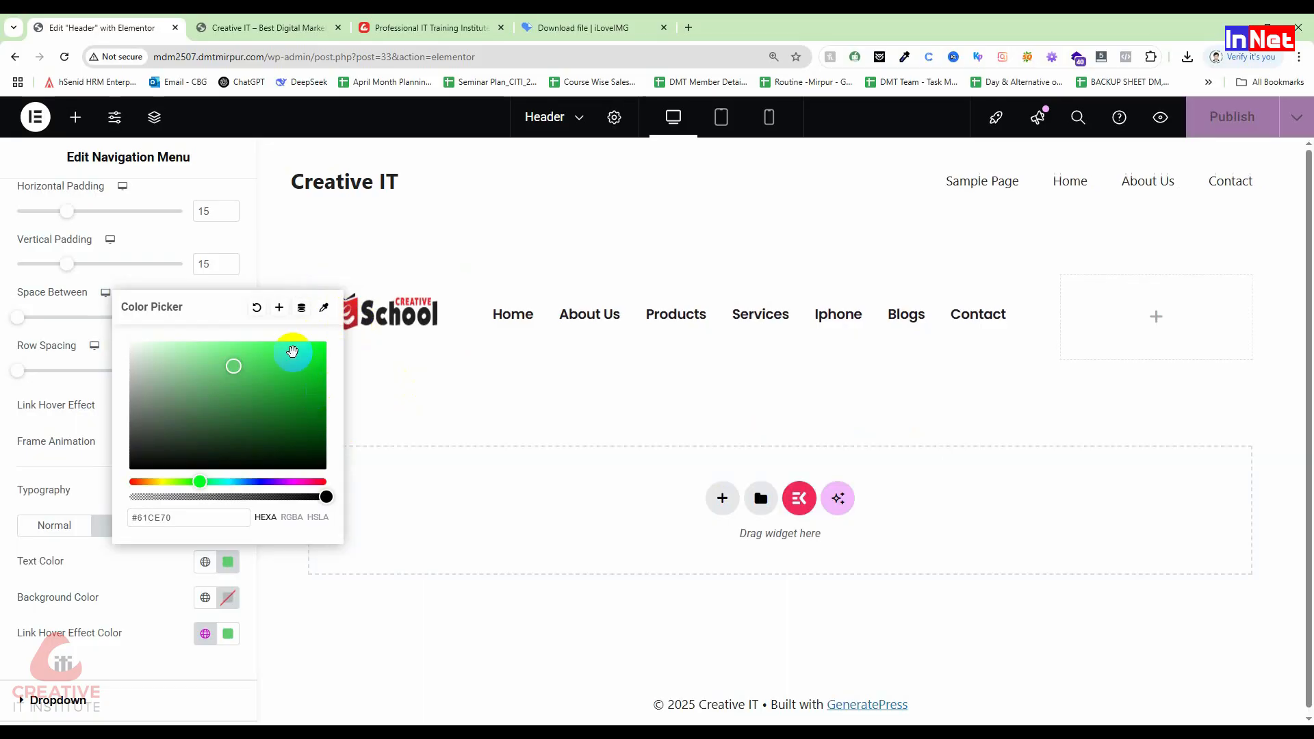
{"action": "left_click", "coordinate": [324, 308]}
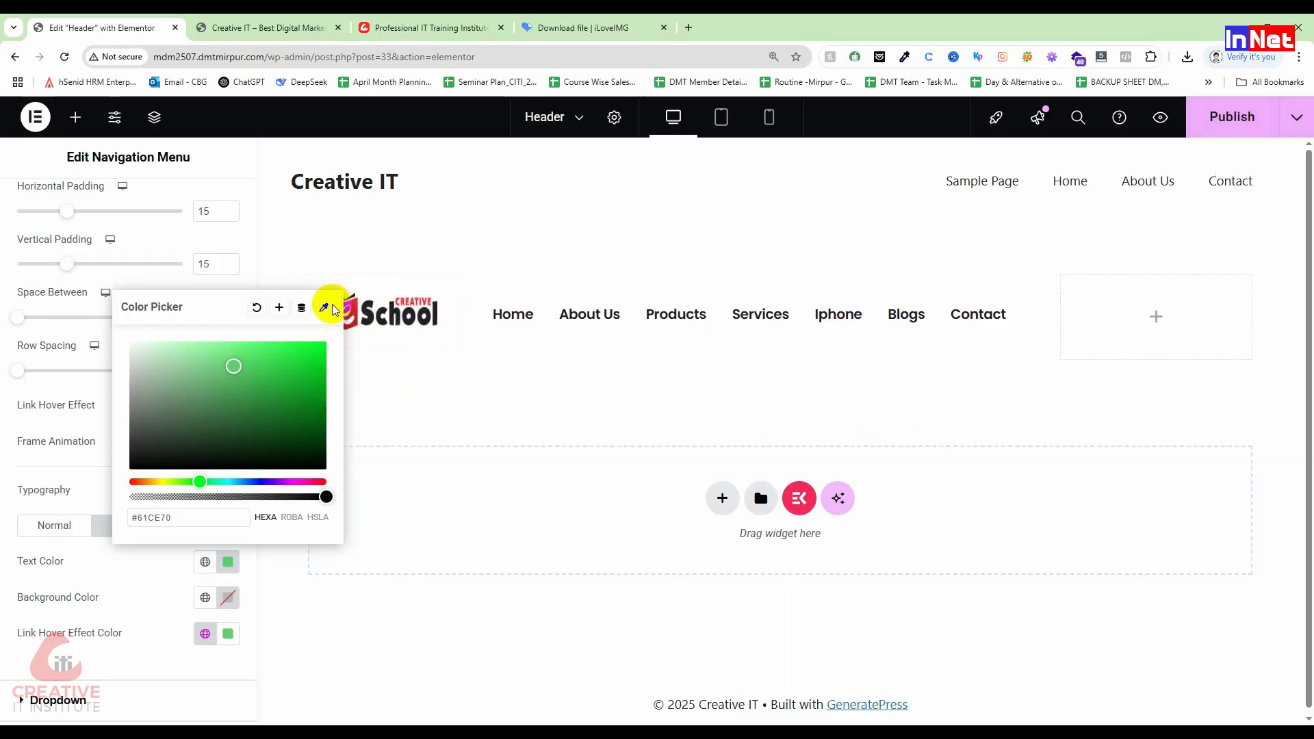
{"action": "left_click", "coordinate": [373, 303]}
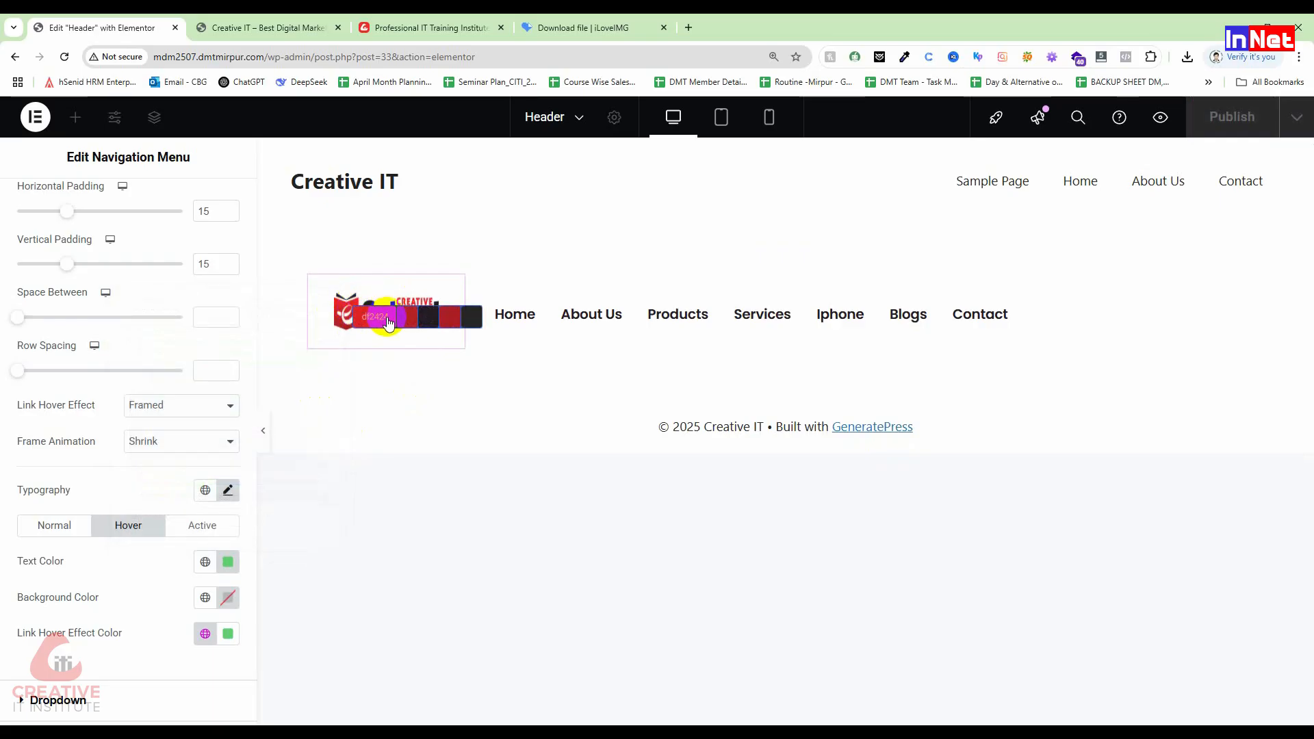
{"action": "left_click", "coordinate": [388, 322]}
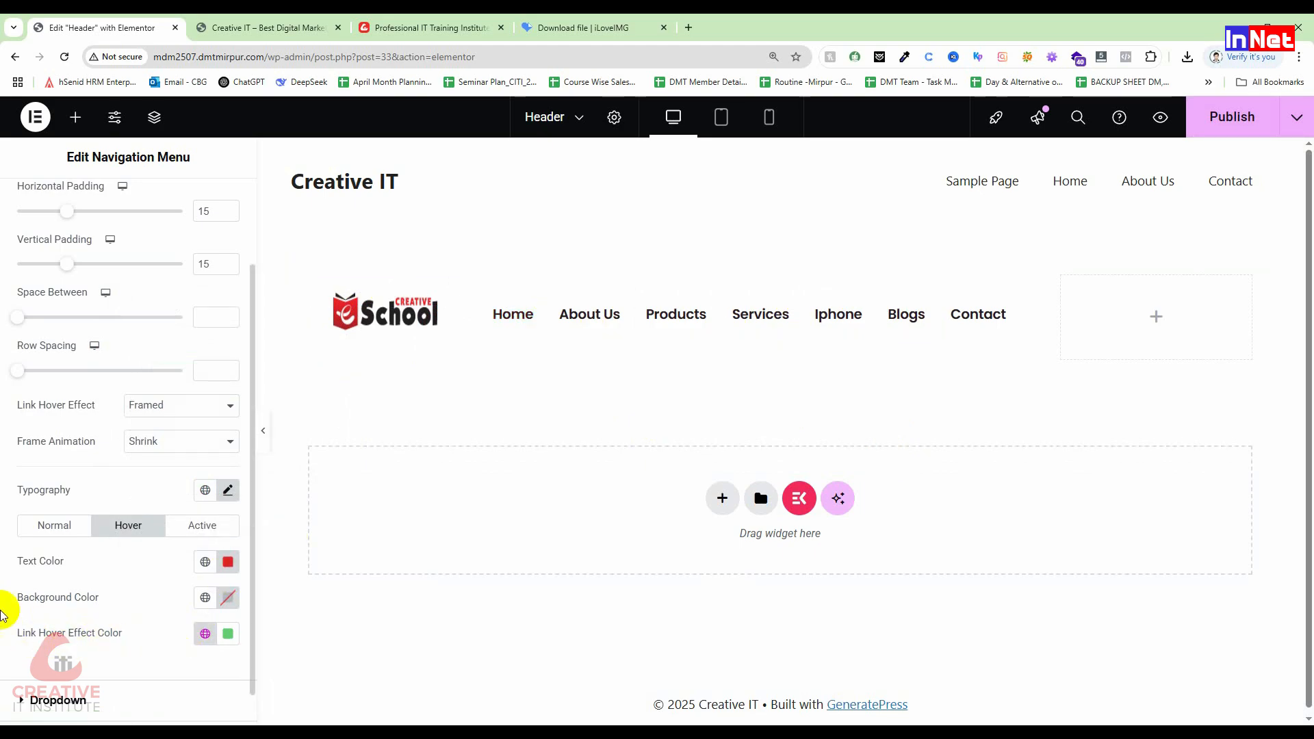
Step: Eyedrop the logo's red into Link Hover Effect Color, replacing green, and publish the header
{"action": "left_click", "coordinate": [230, 642]}
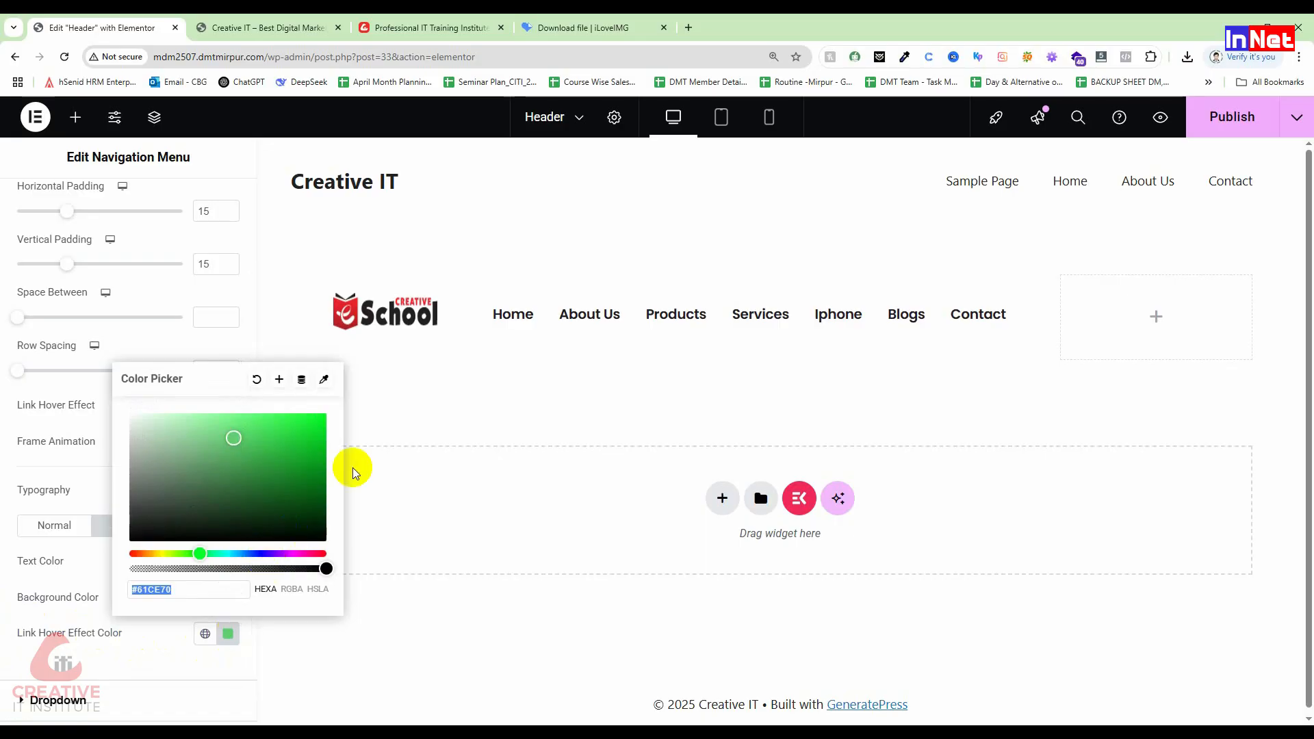
{"action": "left_click", "coordinate": [323, 379]}
{"action": "left_click", "coordinate": [358, 315]}
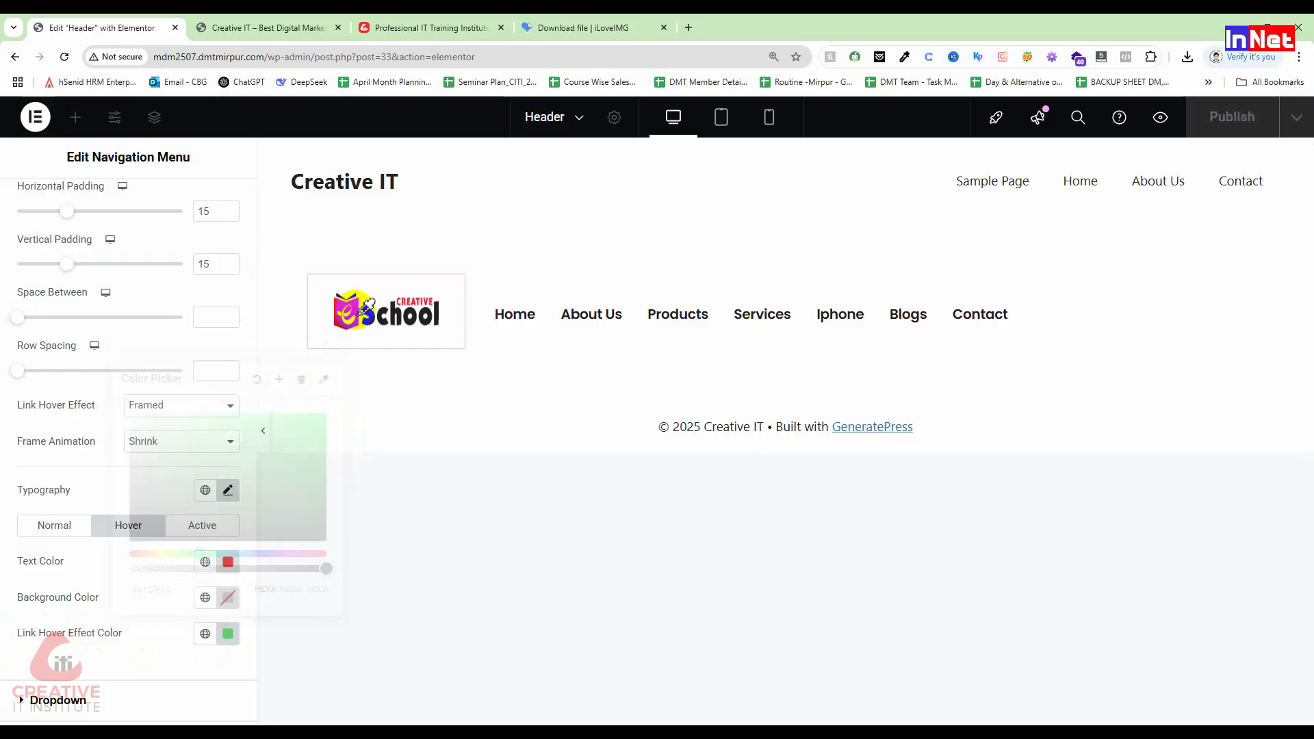
{"action": "left_click", "coordinate": [385, 328]}
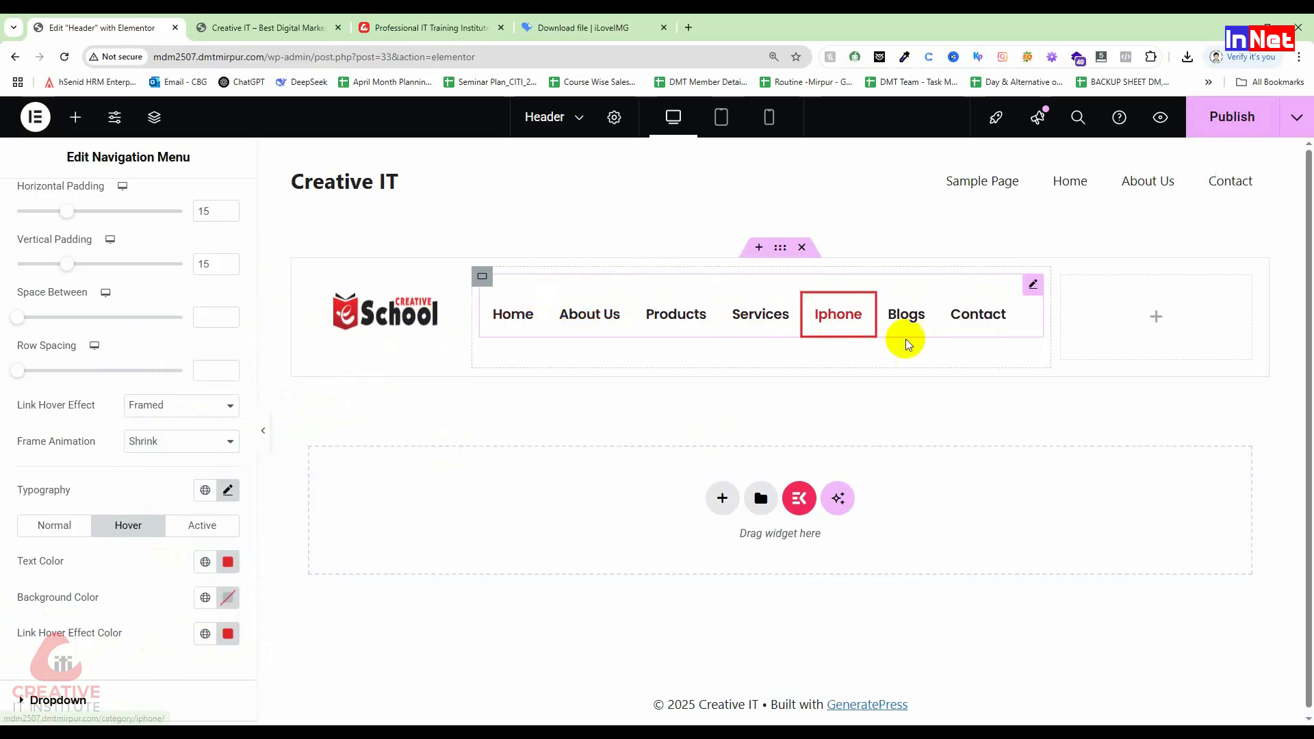
{"action": "scroll", "coordinate": [137, 582], "scroll_direction": "down", "scroll_amount": 1}
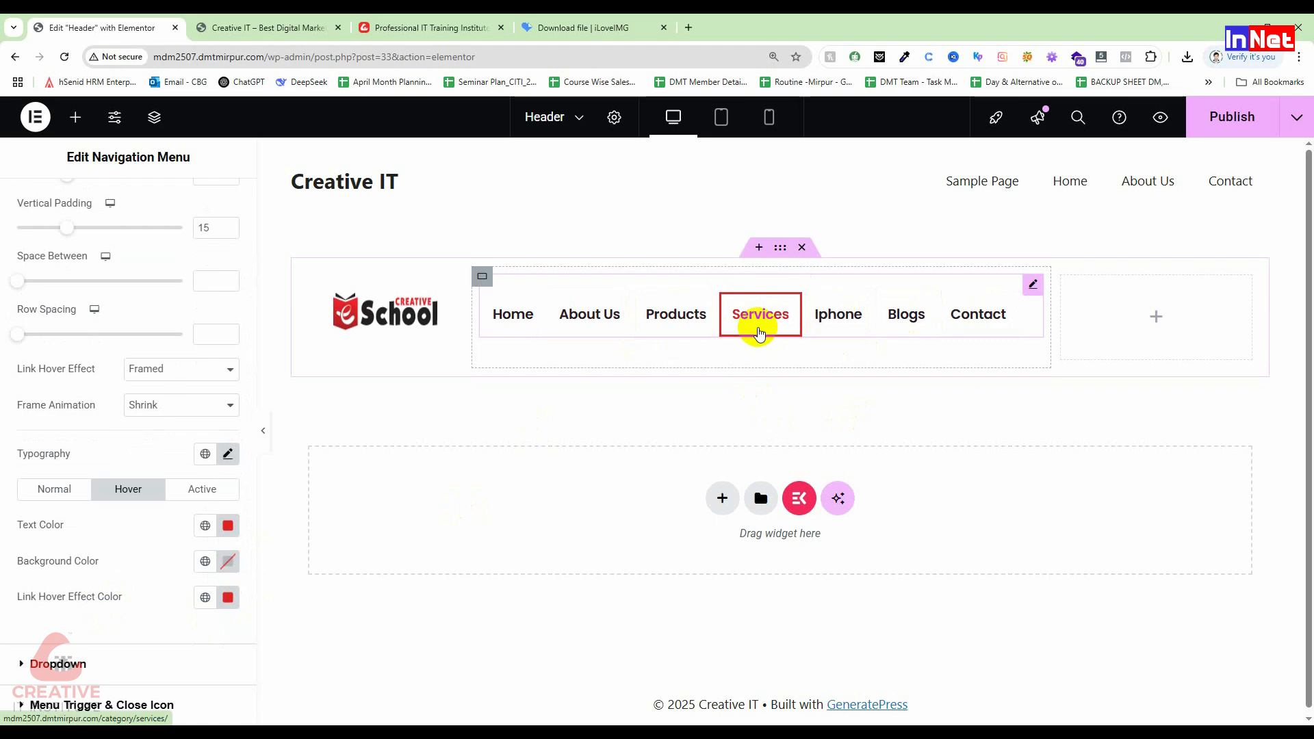
{"action": "left_click", "coordinate": [1223, 118]}
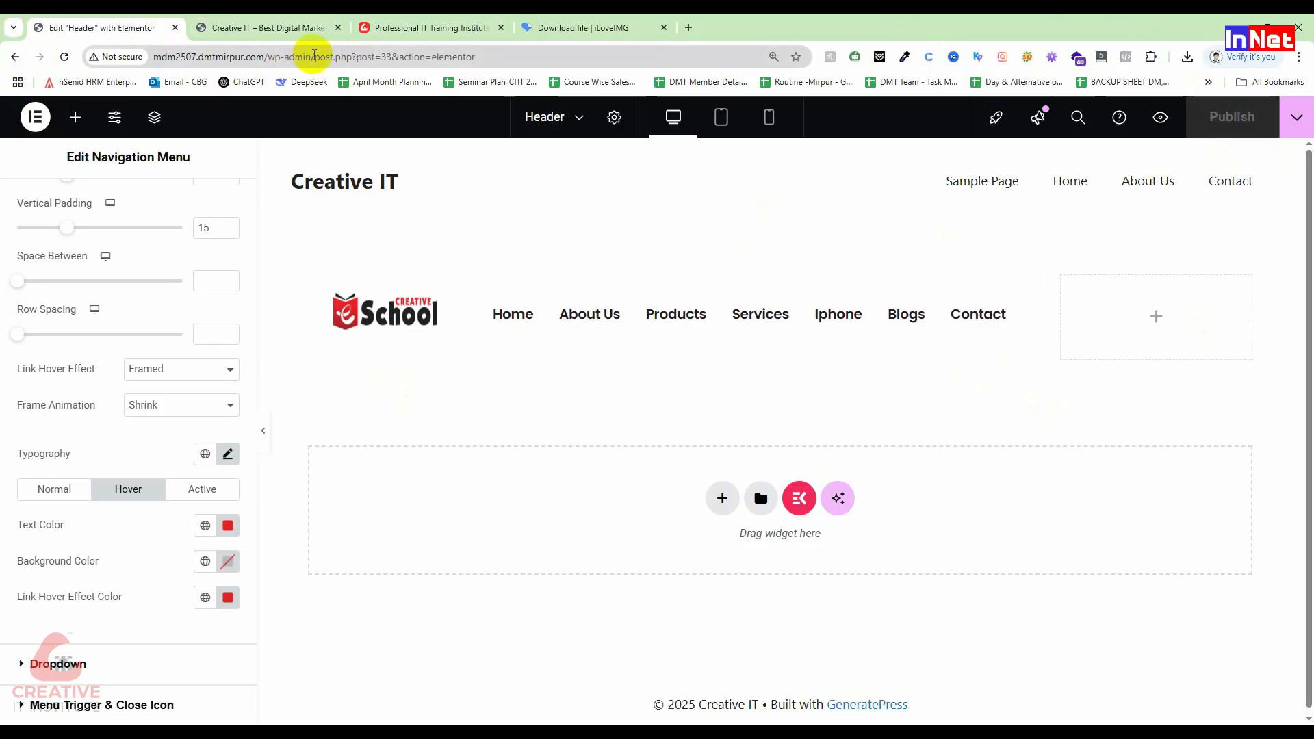
Step: Go to Appearance > Menus in the WordPress dashboard
{"action": "left_click", "coordinate": [268, 31]}
{"action": "mouse_move", "coordinate": [59, 111]}
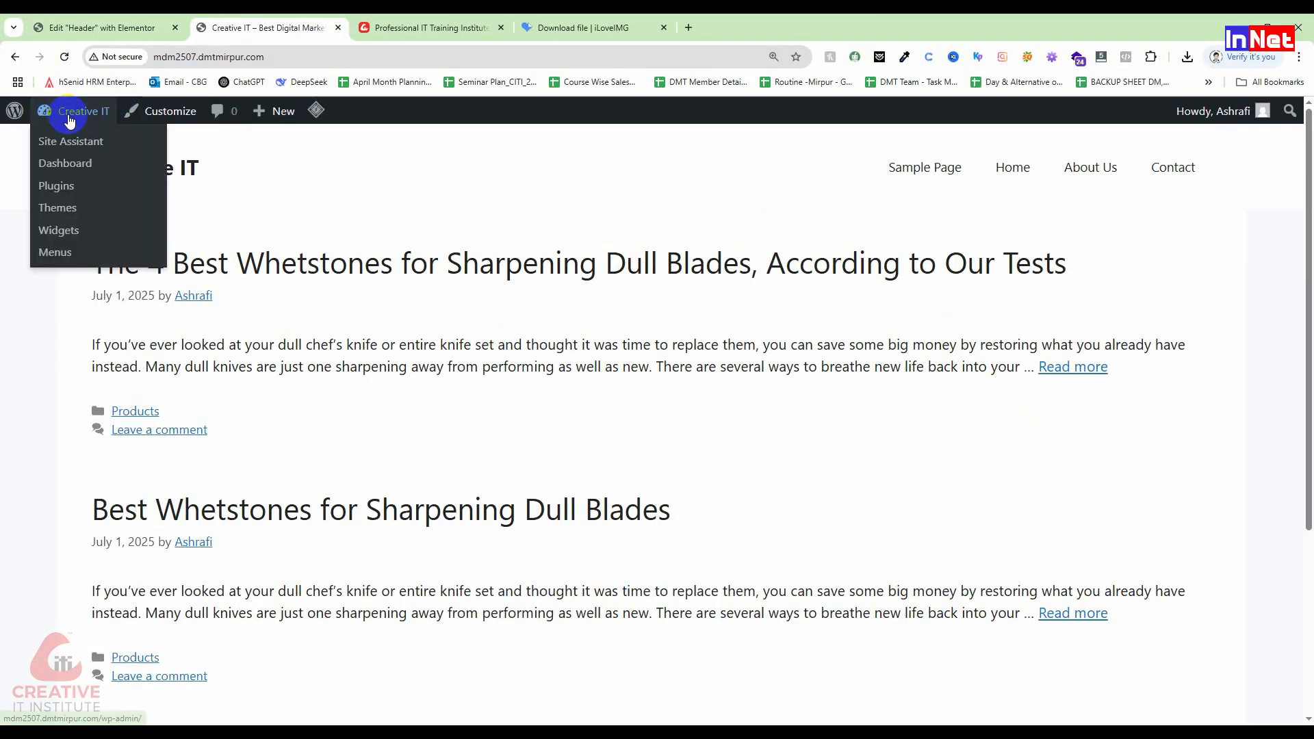
{"action": "left_click", "coordinate": [63, 163]}
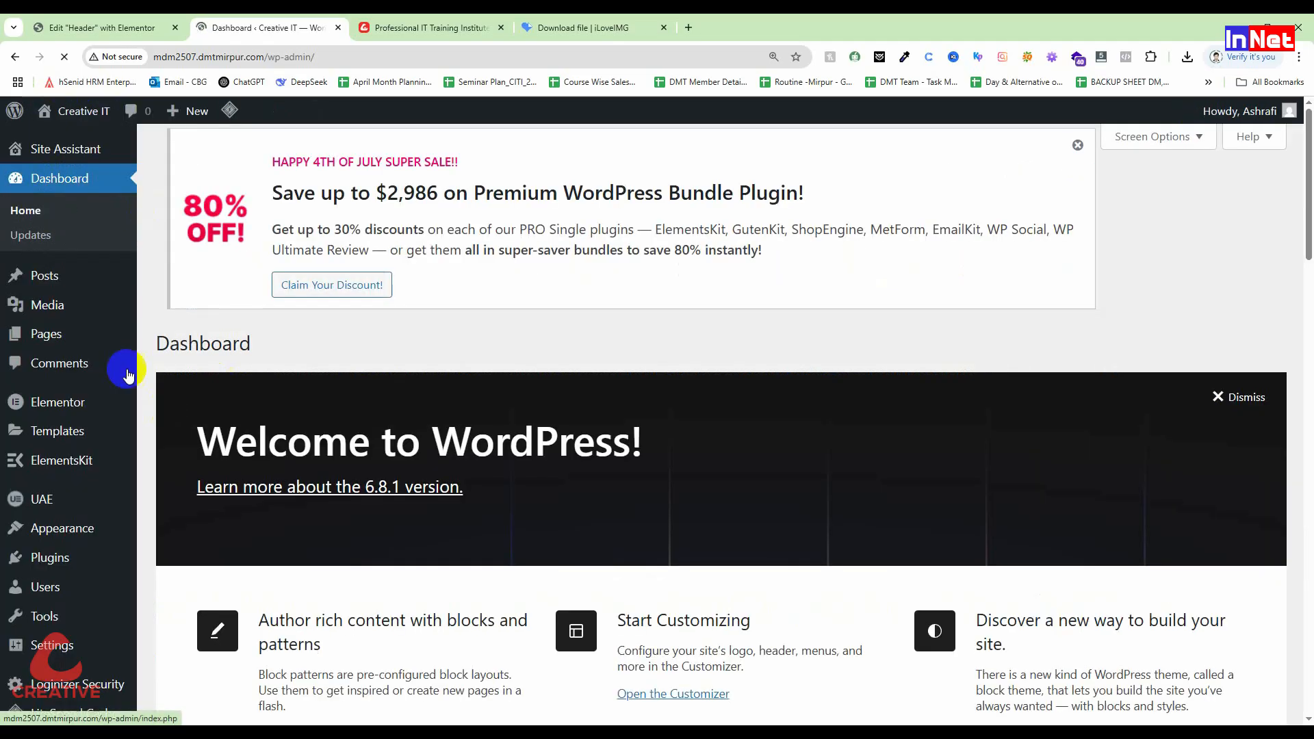
{"action": "scroll", "coordinate": [80, 293], "scroll_direction": "down", "scroll_amount": 2}
{"action": "mouse_move", "coordinate": [58, 488]}
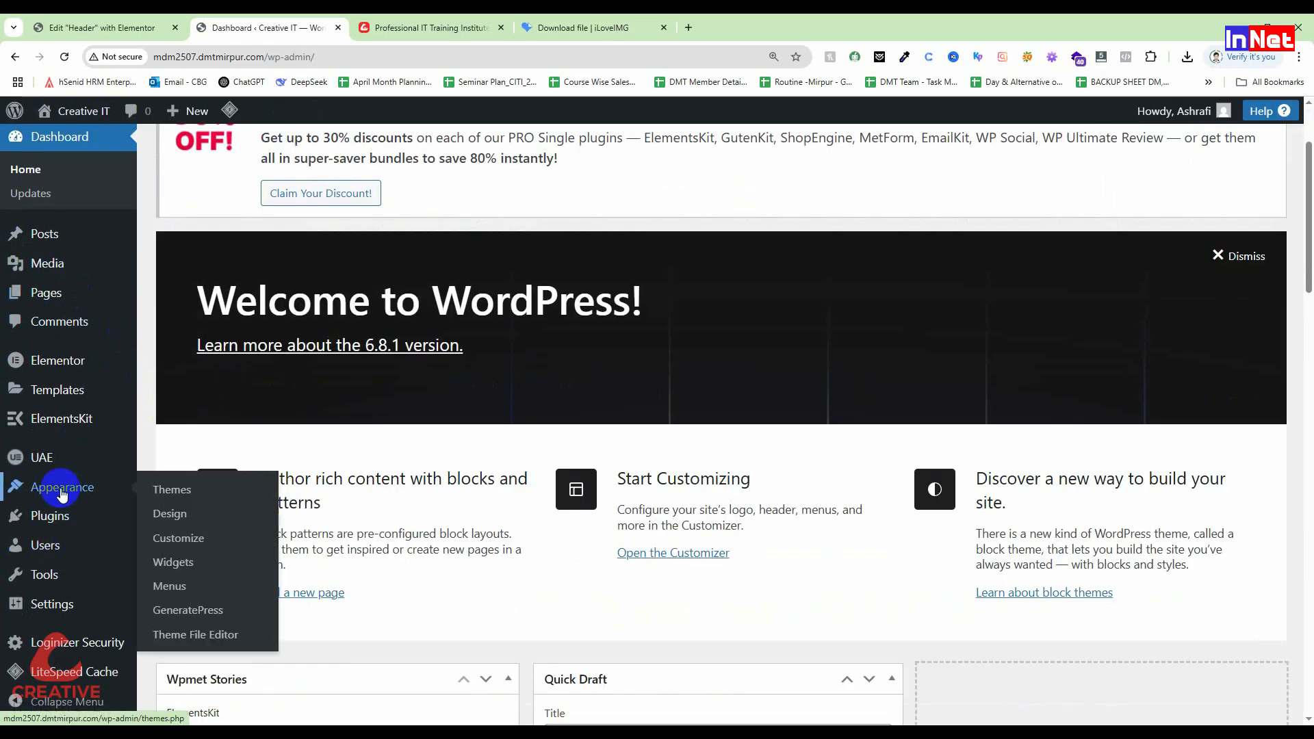
{"action": "left_click", "coordinate": [175, 586]}
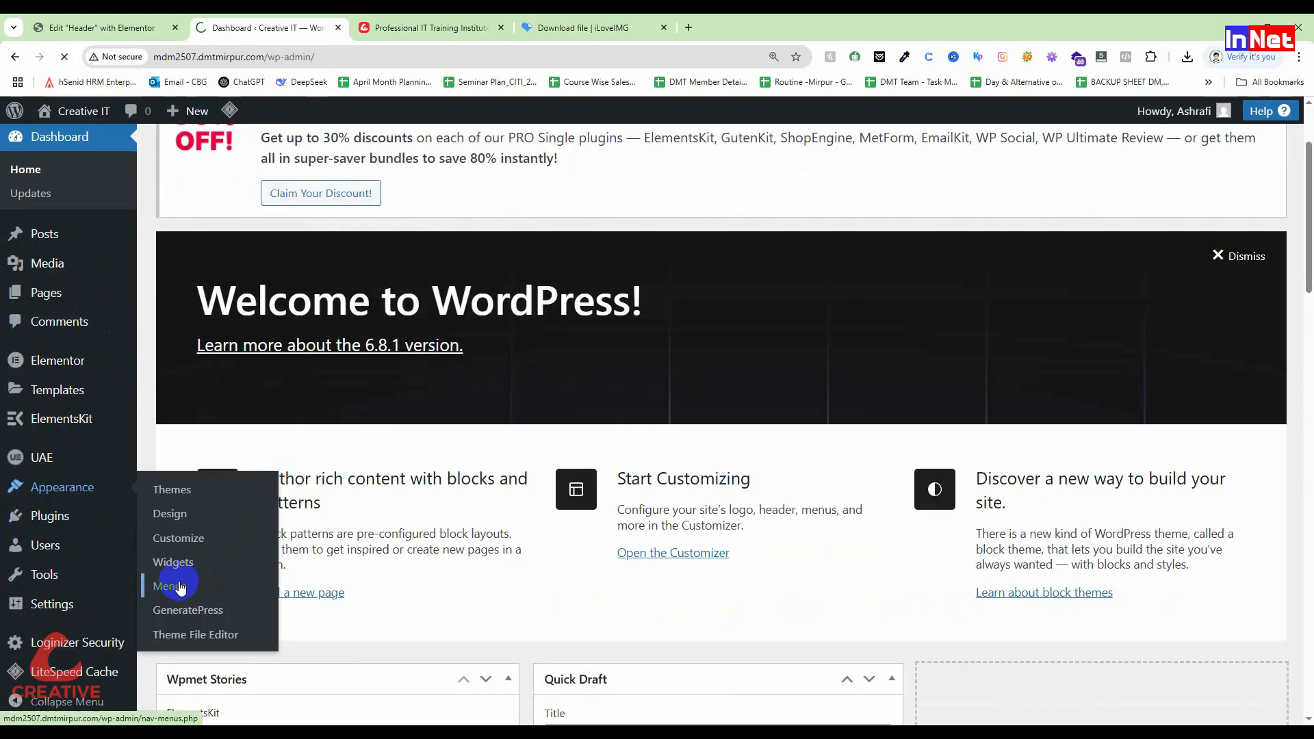
Step: Nest Iphone as a sub-item under Products in Main Menu and save the menu
{"action": "scroll", "coordinate": [669, 507], "scroll_direction": "down", "scroll_amount": 4}
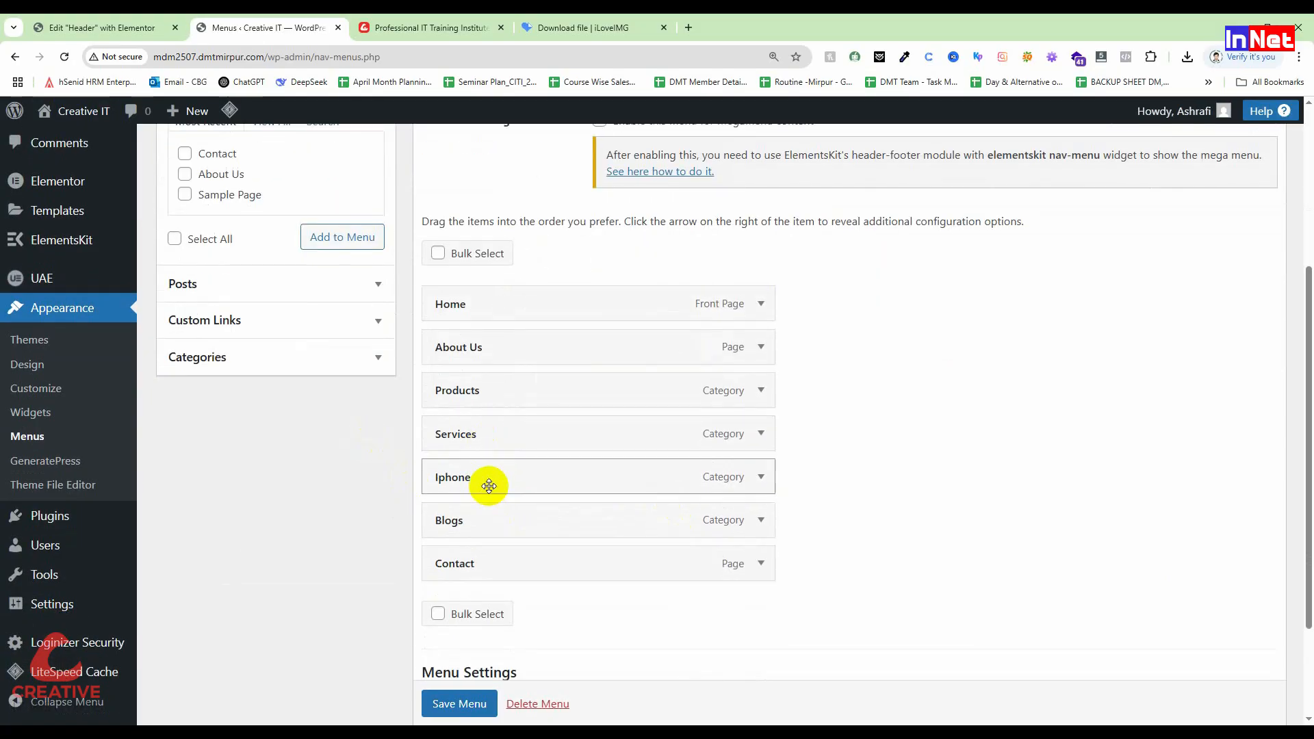
{"action": "left_click_drag", "start_coordinate": [490, 483], "coordinate": [533, 436]}
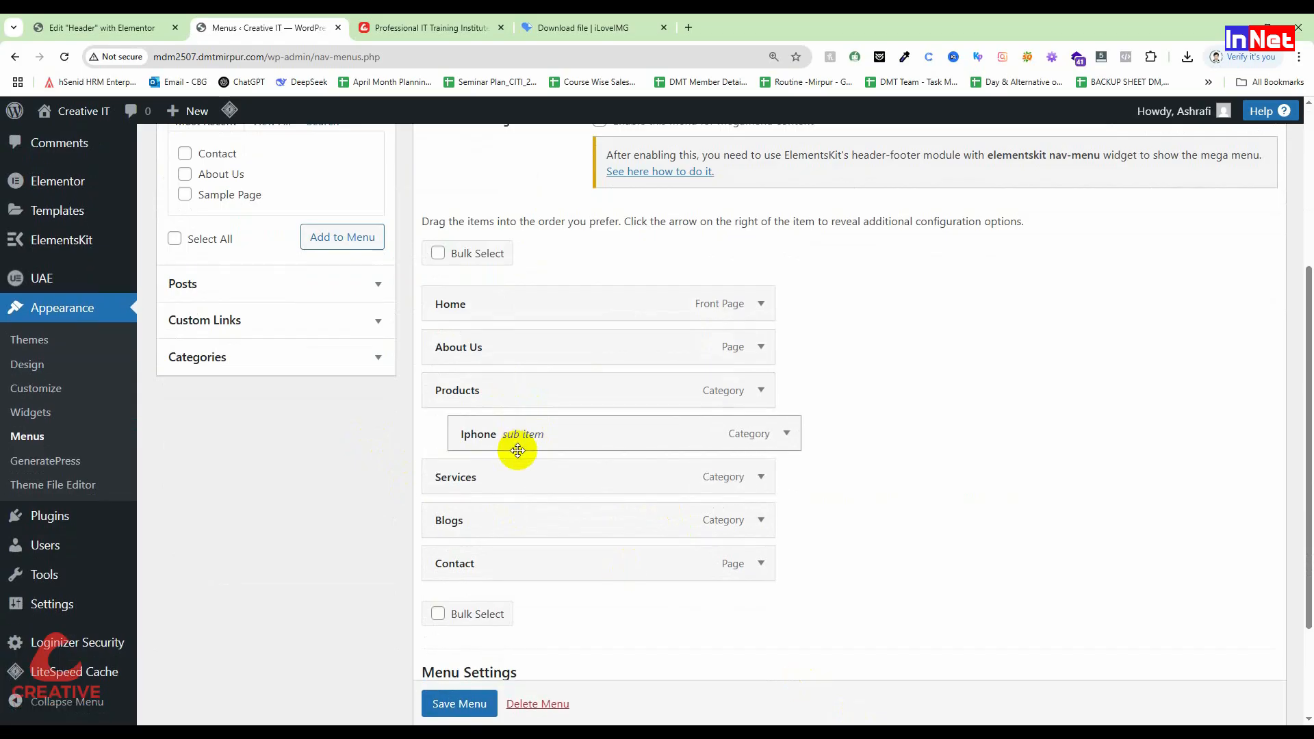
{"action": "left_click", "coordinate": [459, 704]}
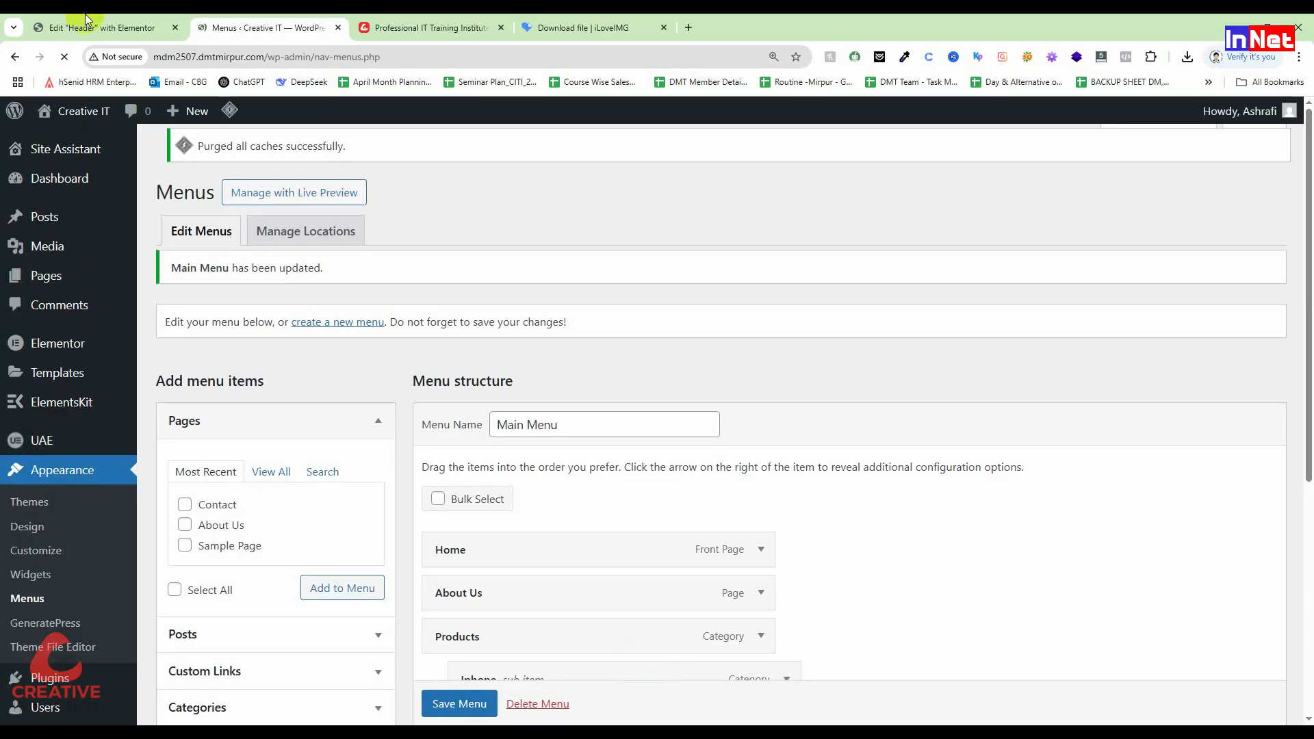
{"action": "left_click", "coordinate": [87, 20]}
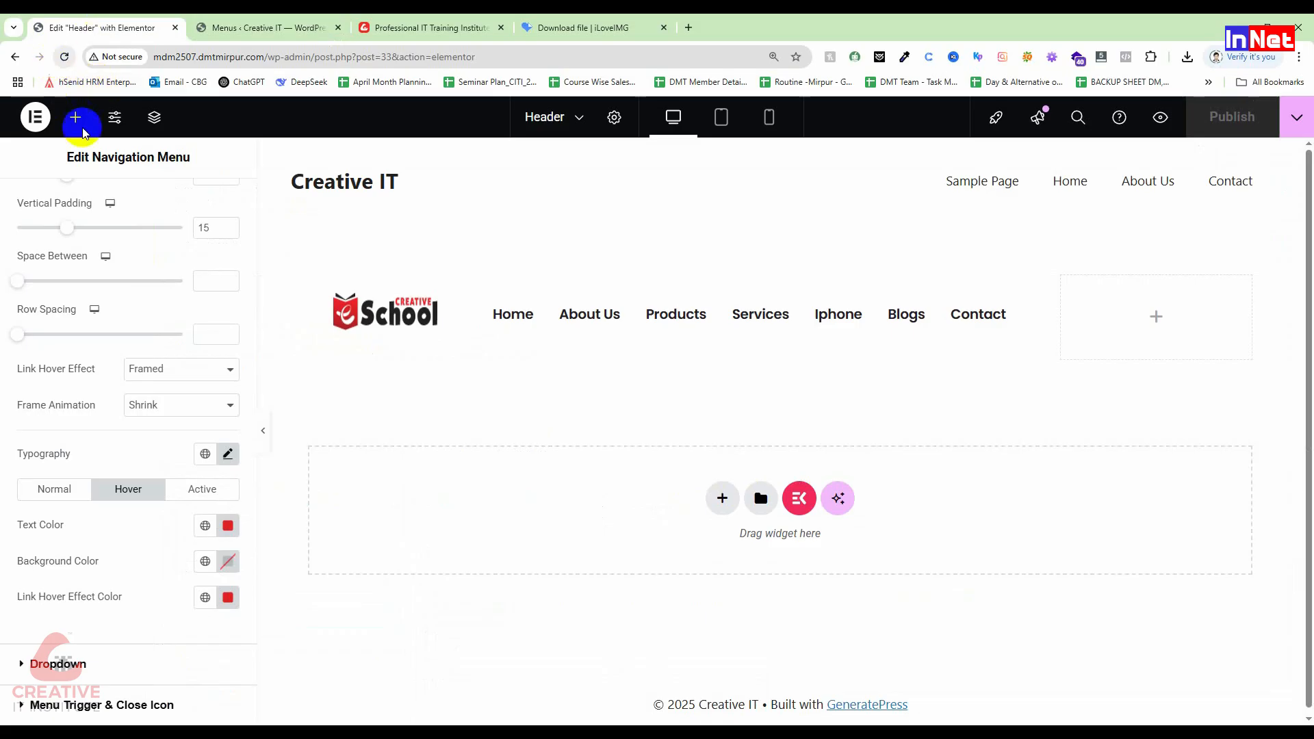
Step: Reload the editor so Products shows an Iphone dropdown, and select the Nav Menu widget
{"action": "left_click", "coordinate": [63, 58]}
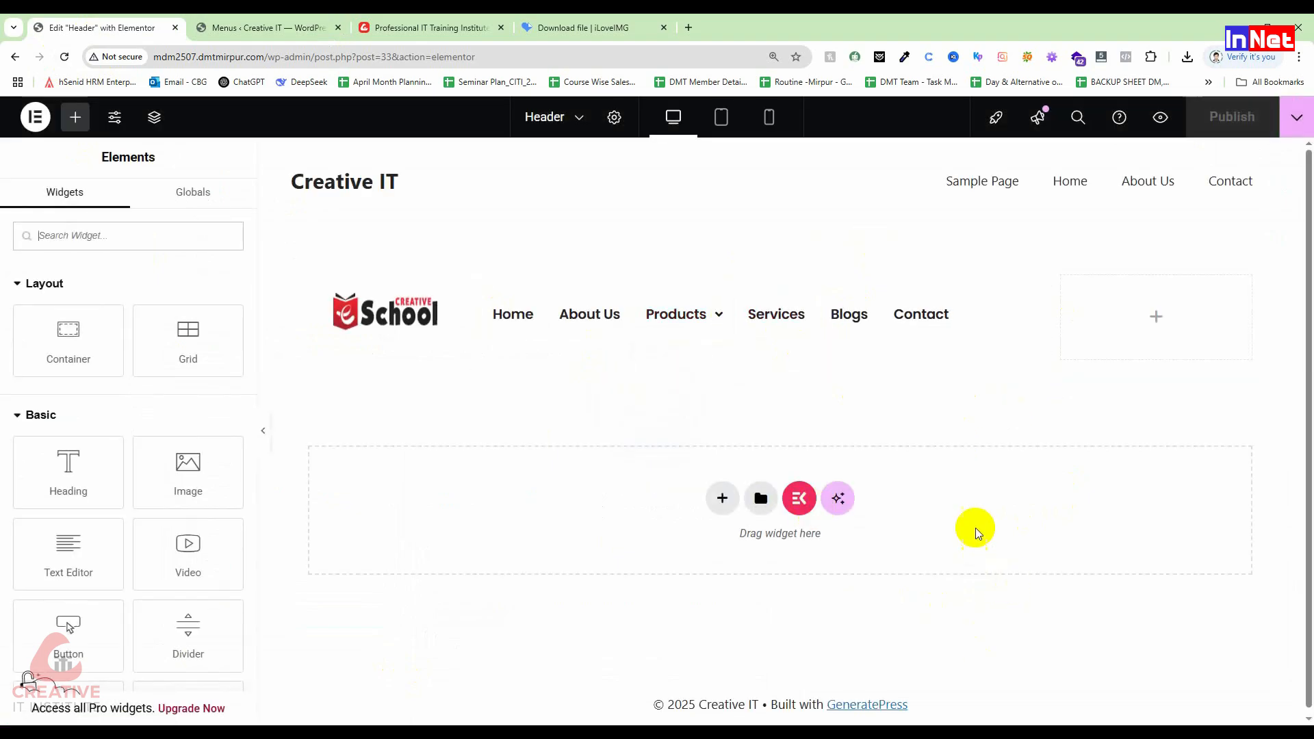
{"action": "mouse_move", "coordinate": [705, 314]}
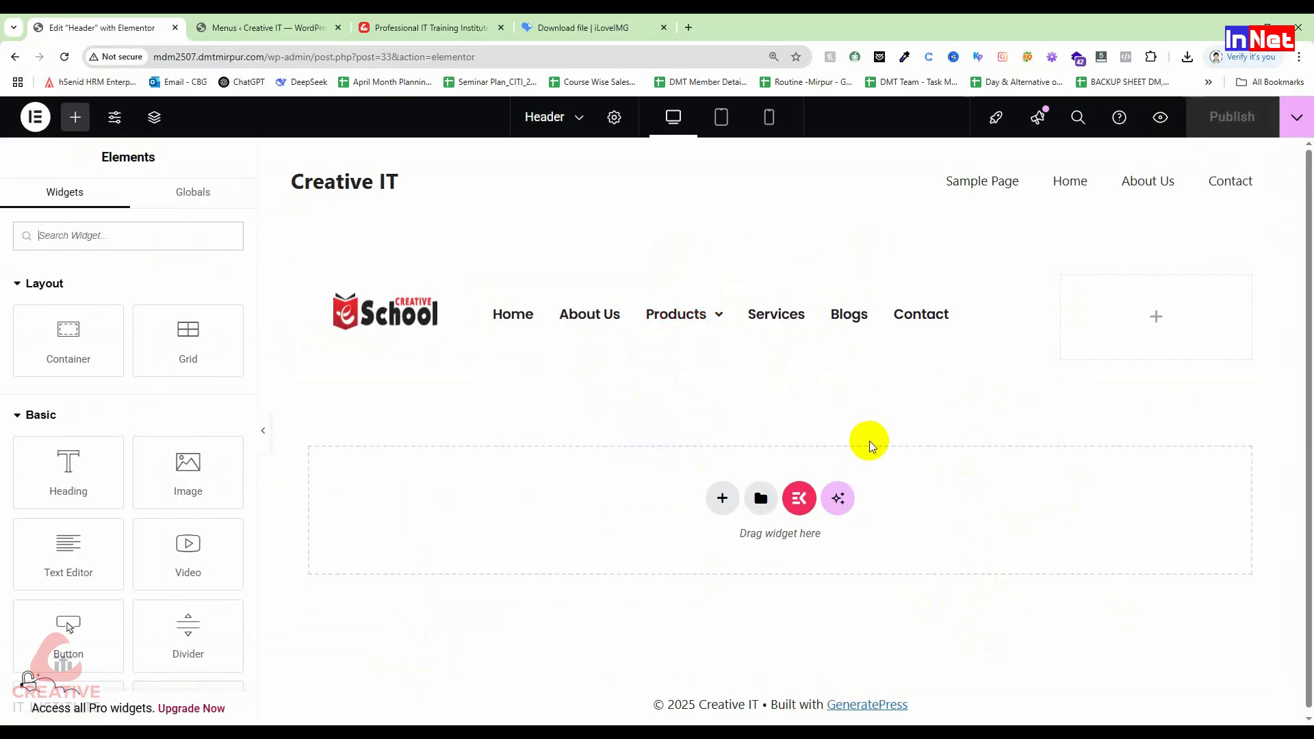
{"action": "left_click", "coordinate": [724, 326]}
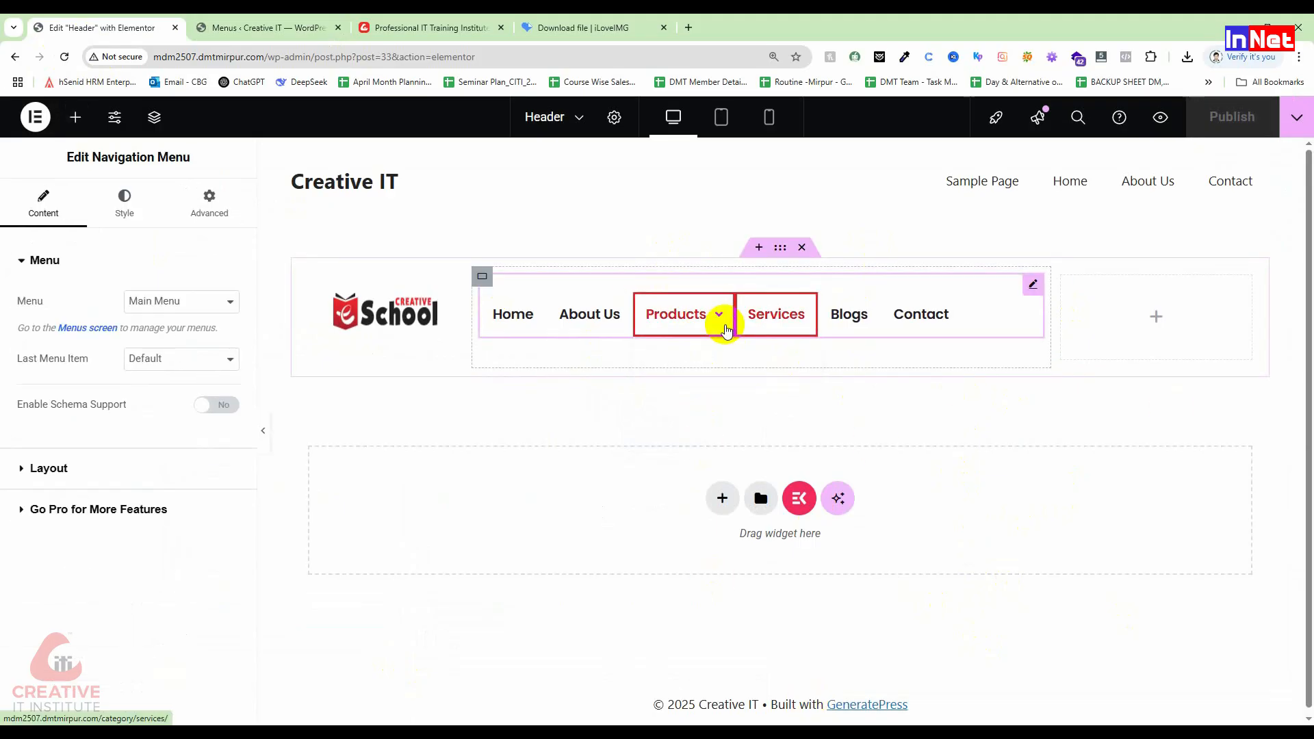
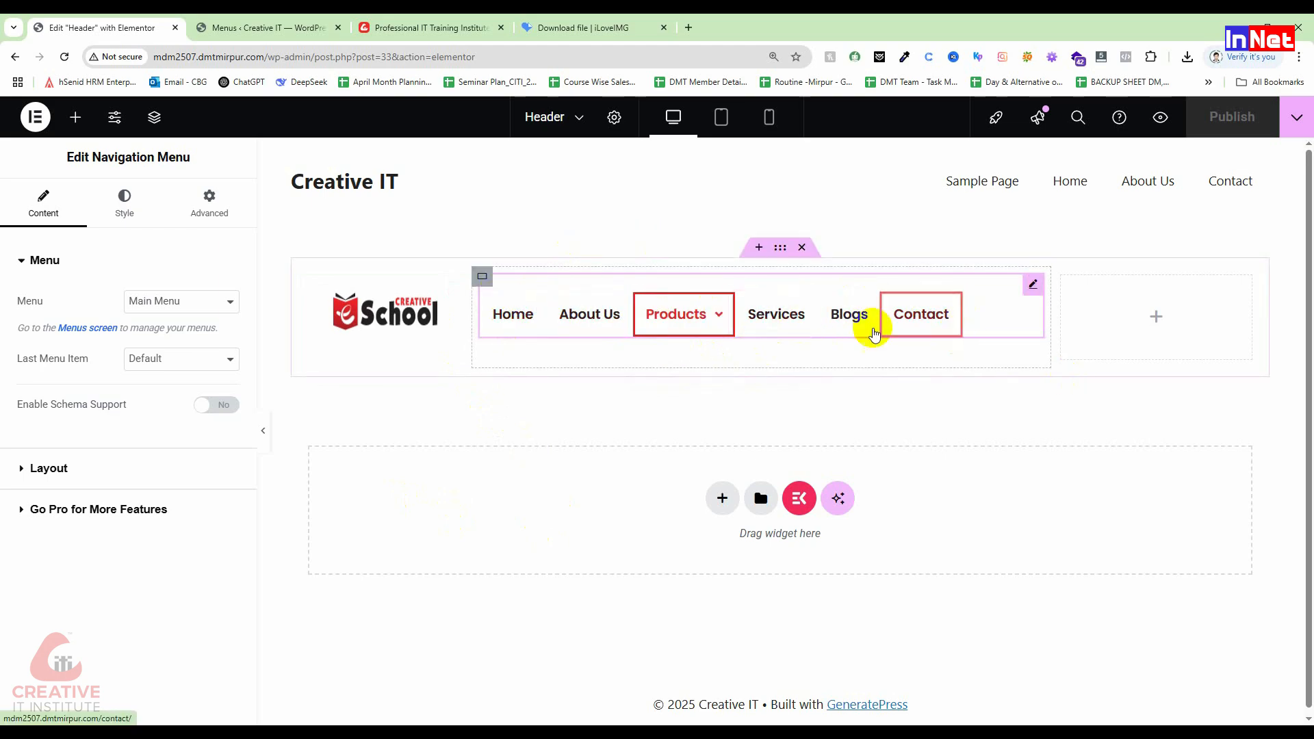
Step: In Layout, try the Slide Up submenu animation, then revert it to Default
{"action": "mouse_move", "coordinate": [719, 314]}
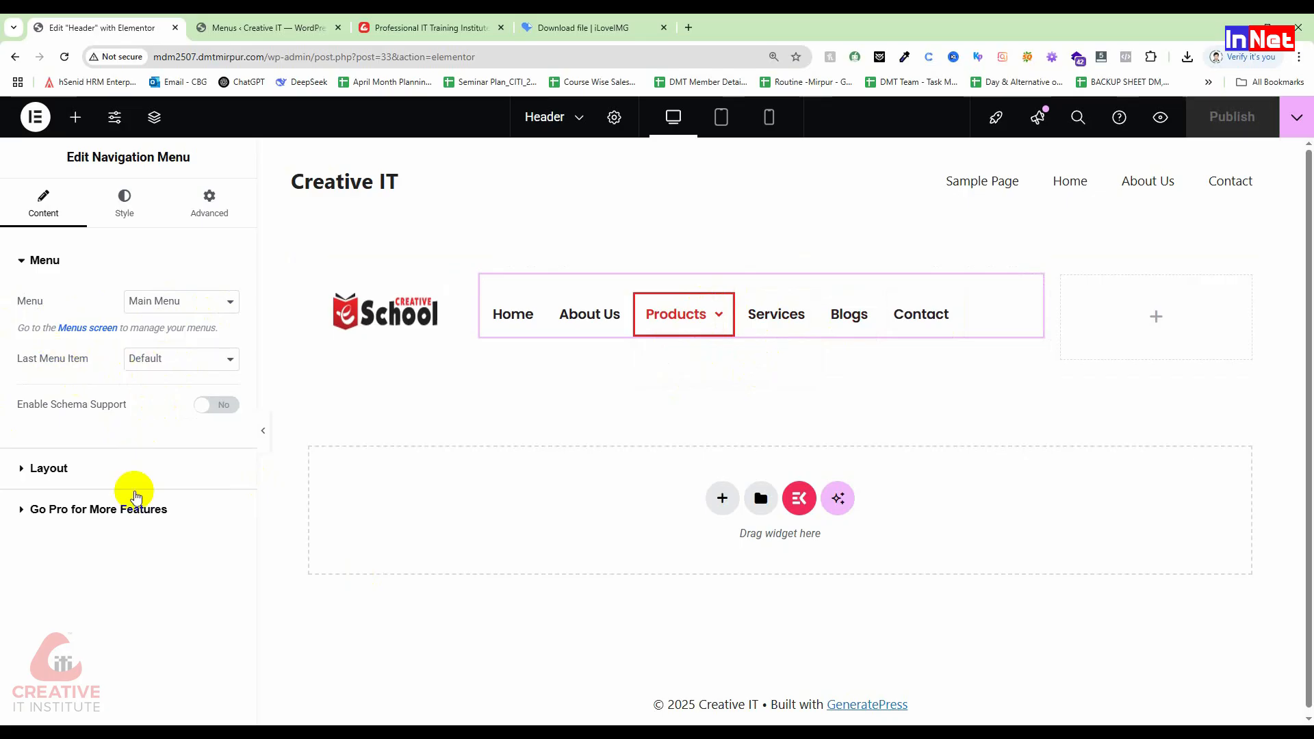
{"action": "left_click", "coordinate": [102, 471]}
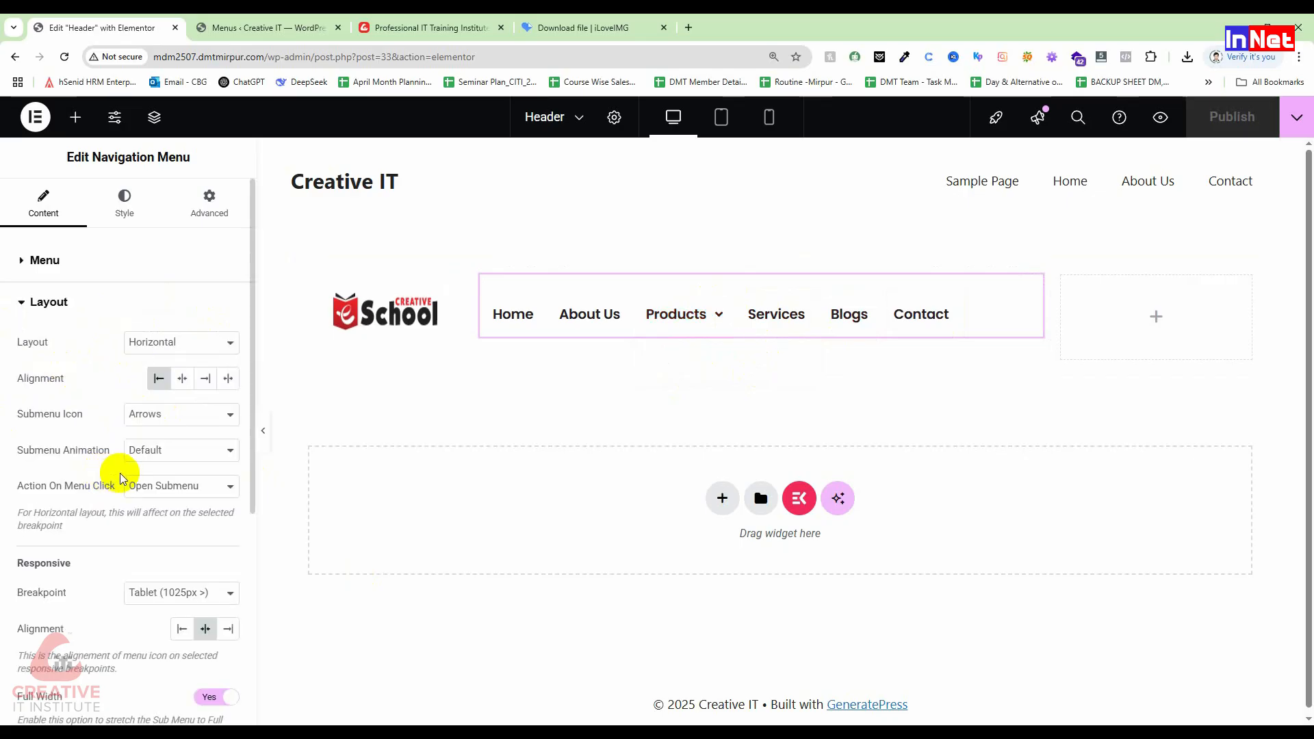
{"action": "scroll", "coordinate": [121, 474], "scroll_direction": "down", "scroll_amount": 1}
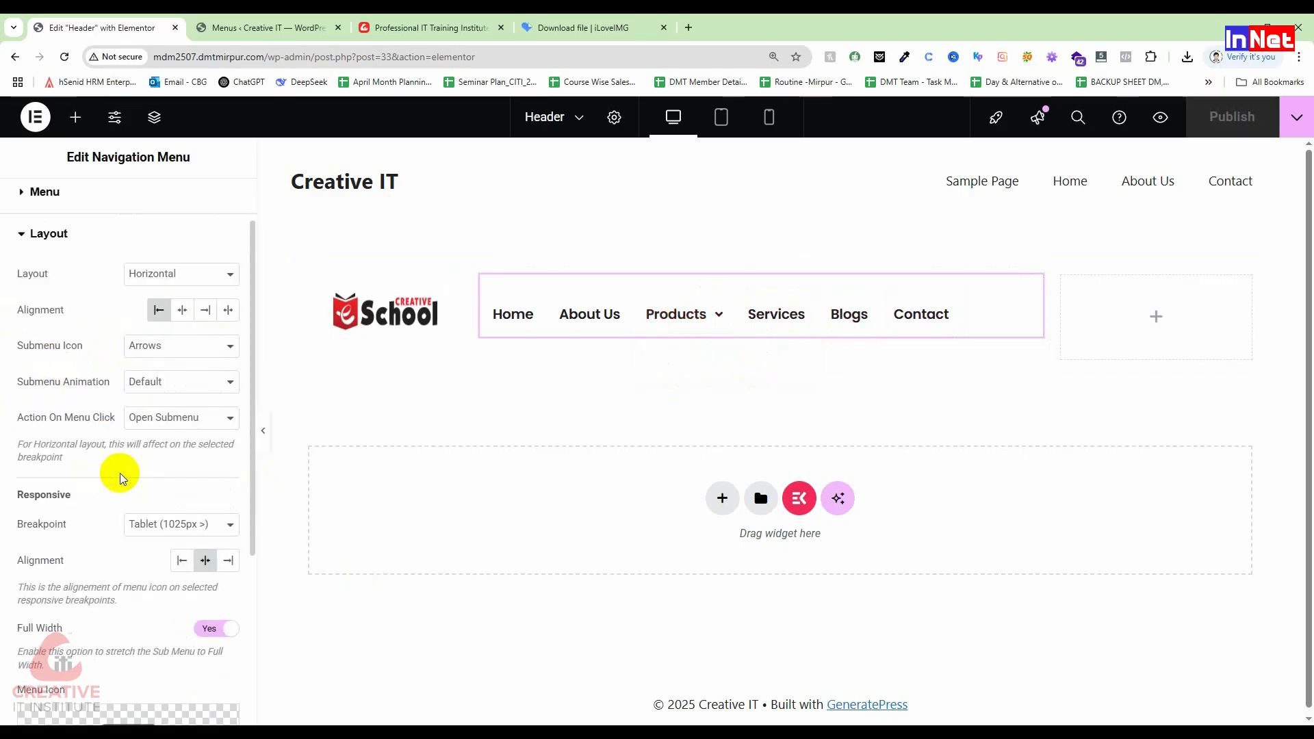
{"action": "left_click", "coordinate": [194, 388]}
{"action": "left_click", "coordinate": [194, 420]}
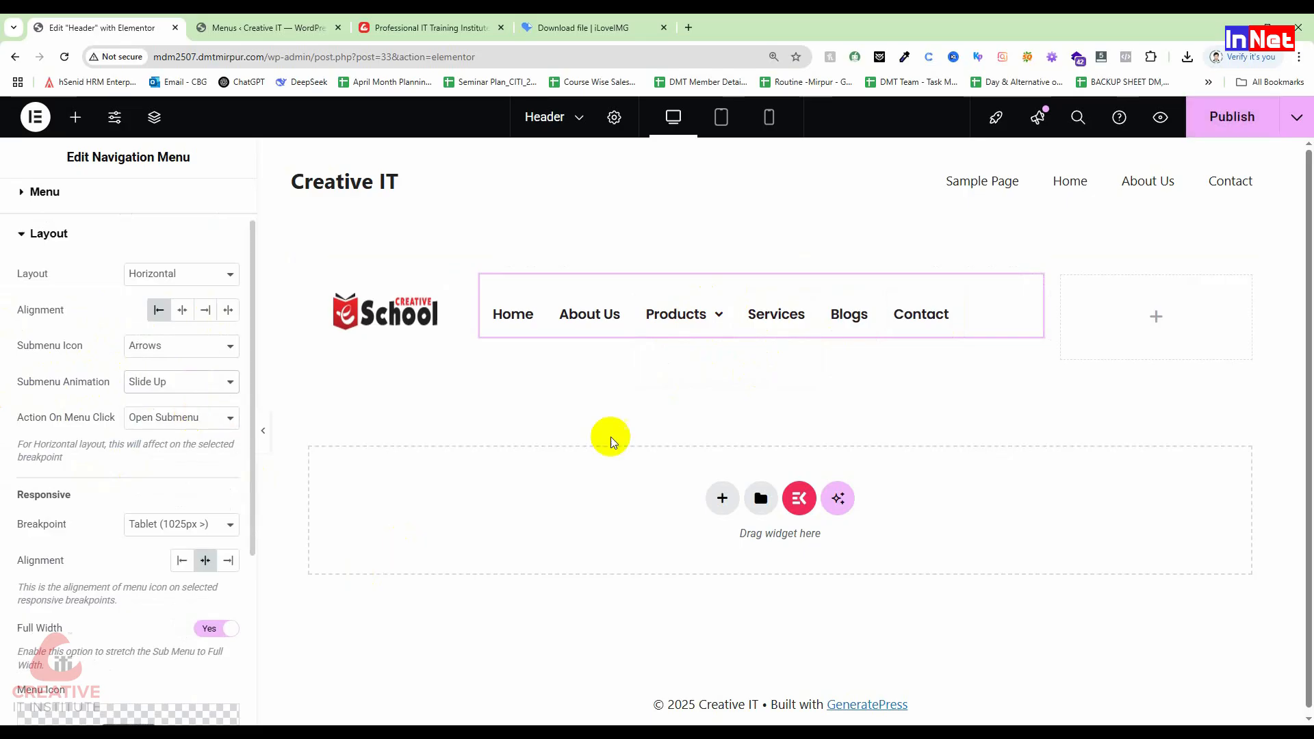
{"action": "mouse_move", "coordinate": [709, 316]}
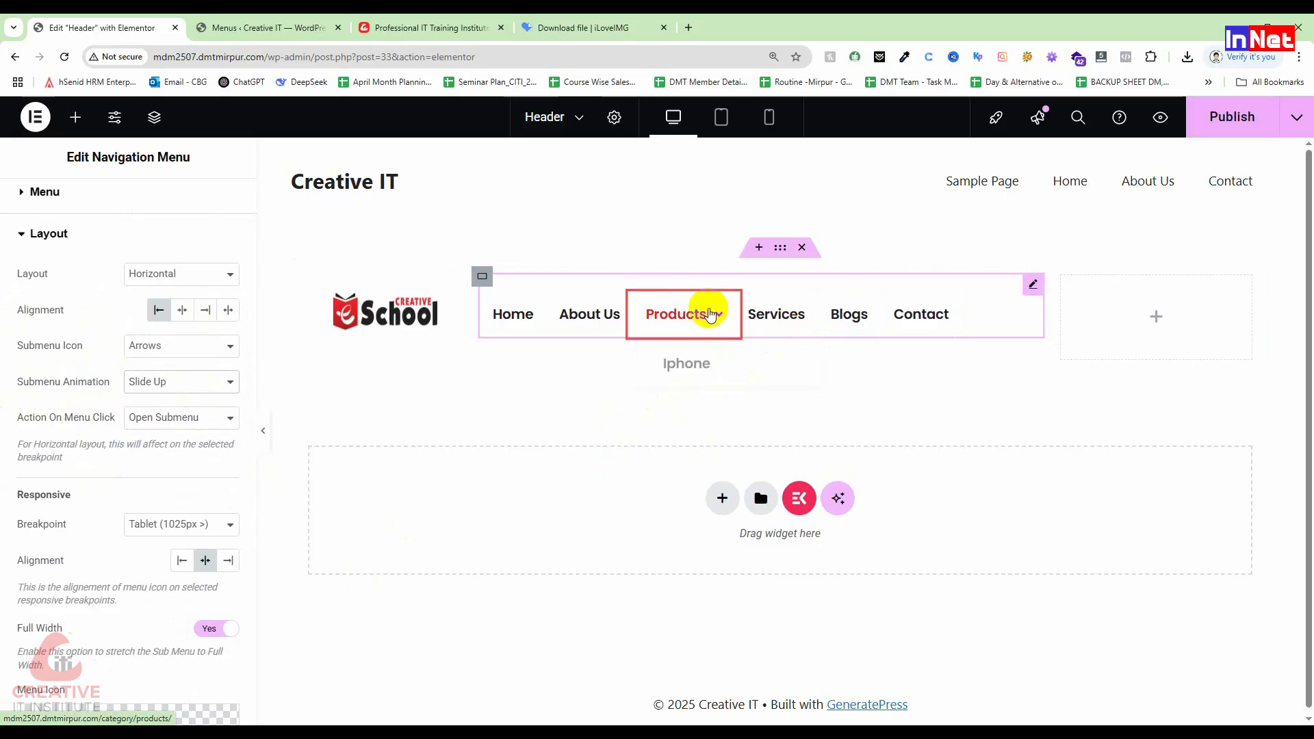
{"action": "left_click", "coordinate": [162, 381]}
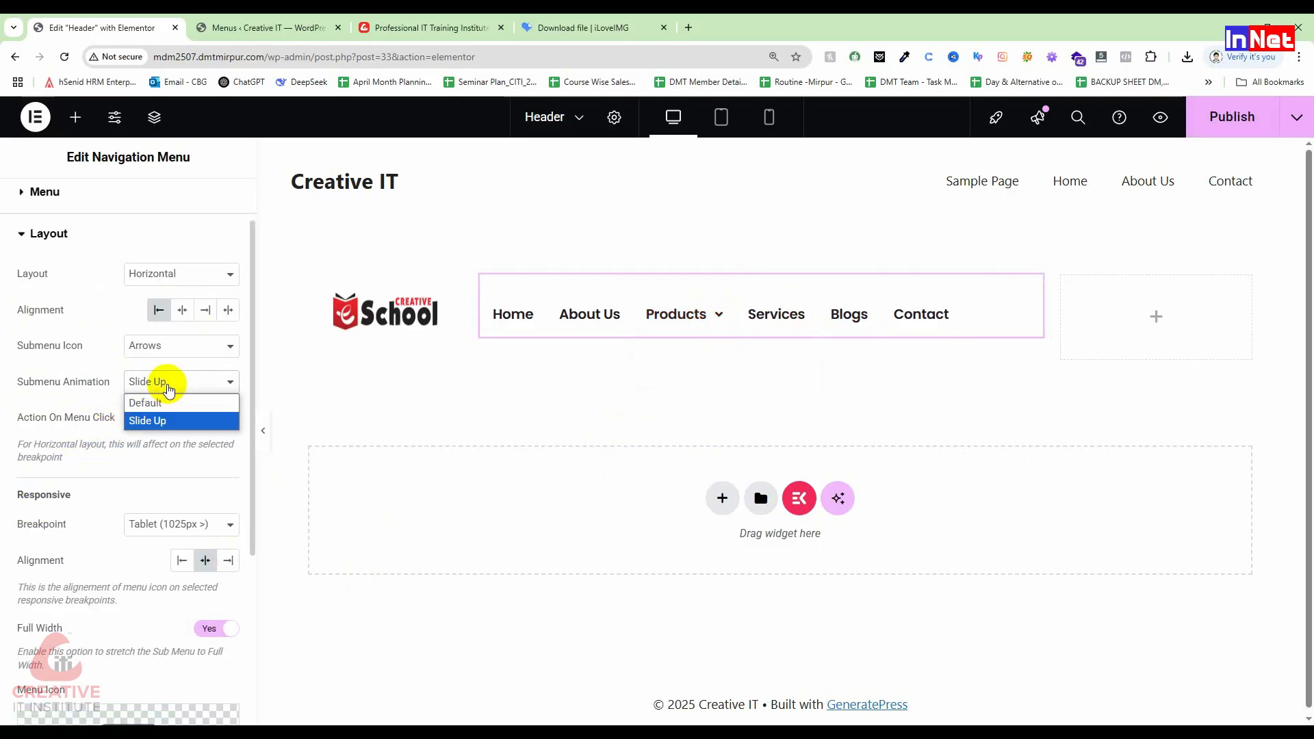
{"action": "left_click", "coordinate": [167, 402]}
Step: Set the submenu indicator icon to Classic after briefly trying the plus sign
{"action": "mouse_move", "coordinate": [689, 319]}
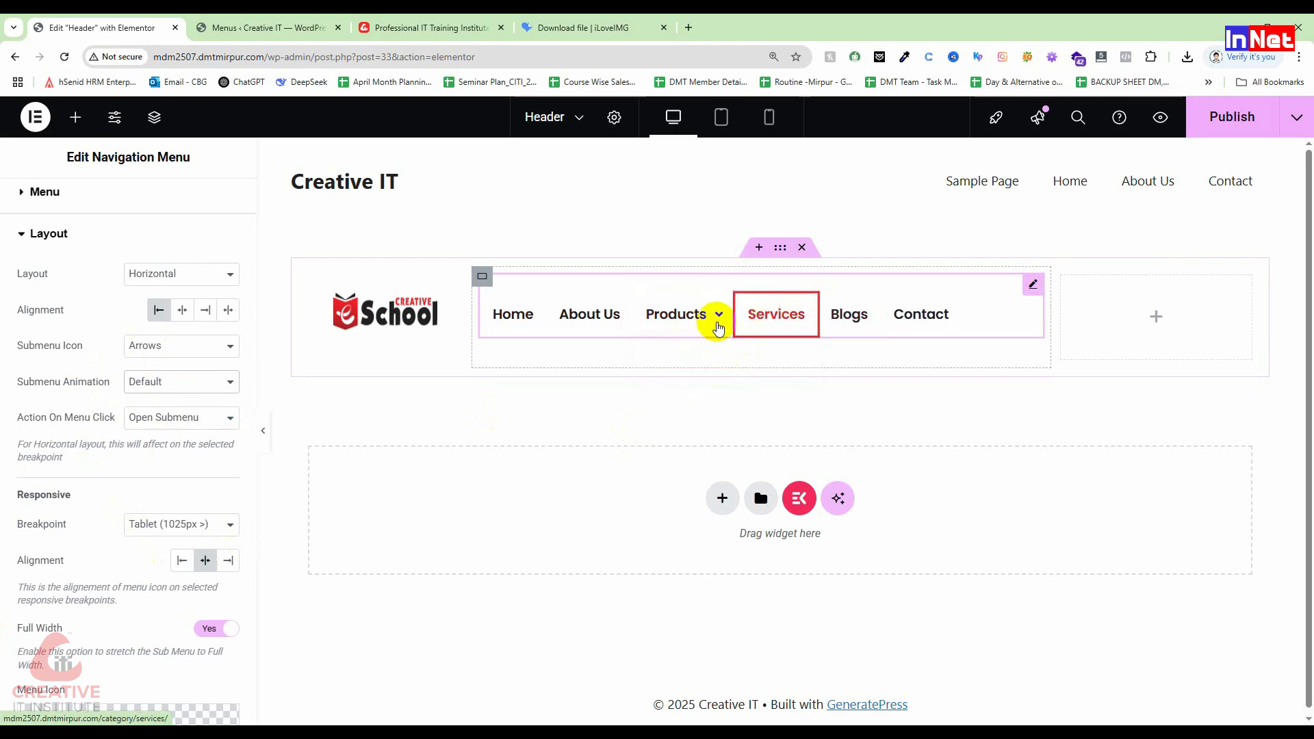
{"action": "left_click", "coordinate": [193, 348]}
{"action": "left_click", "coordinate": [194, 388]}
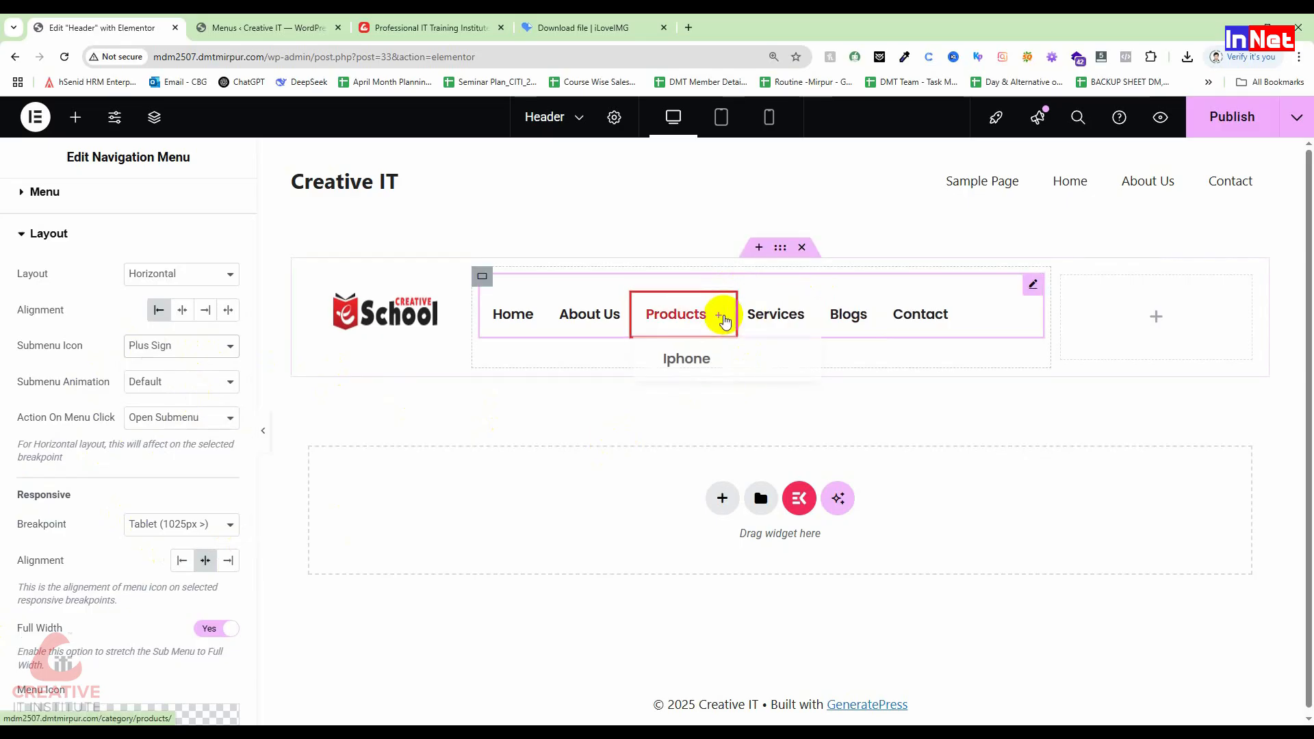
{"action": "left_click", "coordinate": [173, 346]}
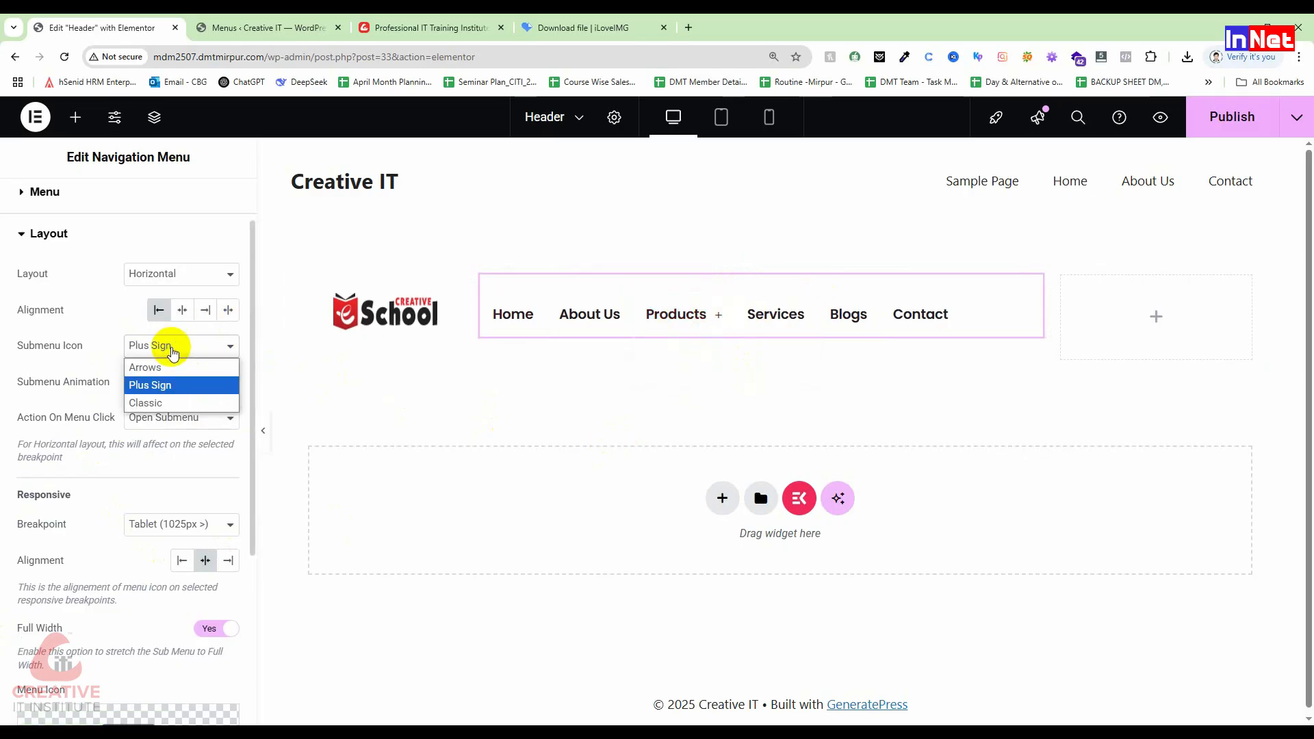
{"action": "left_click", "coordinate": [164, 402]}
Step: Keep Default animation and return menu click action to Open Submenu, testing the Products dropdown
{"action": "mouse_move", "coordinate": [717, 316]}
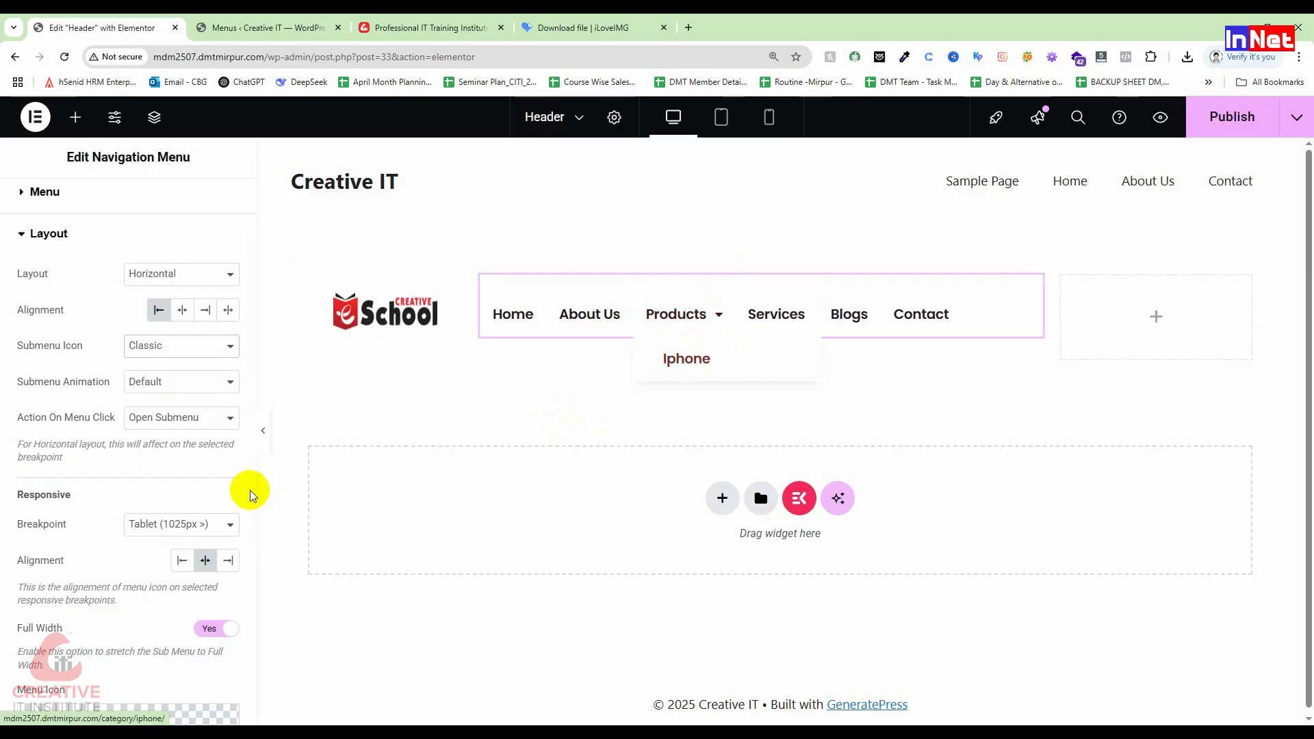
{"action": "left_click", "coordinate": [162, 386]}
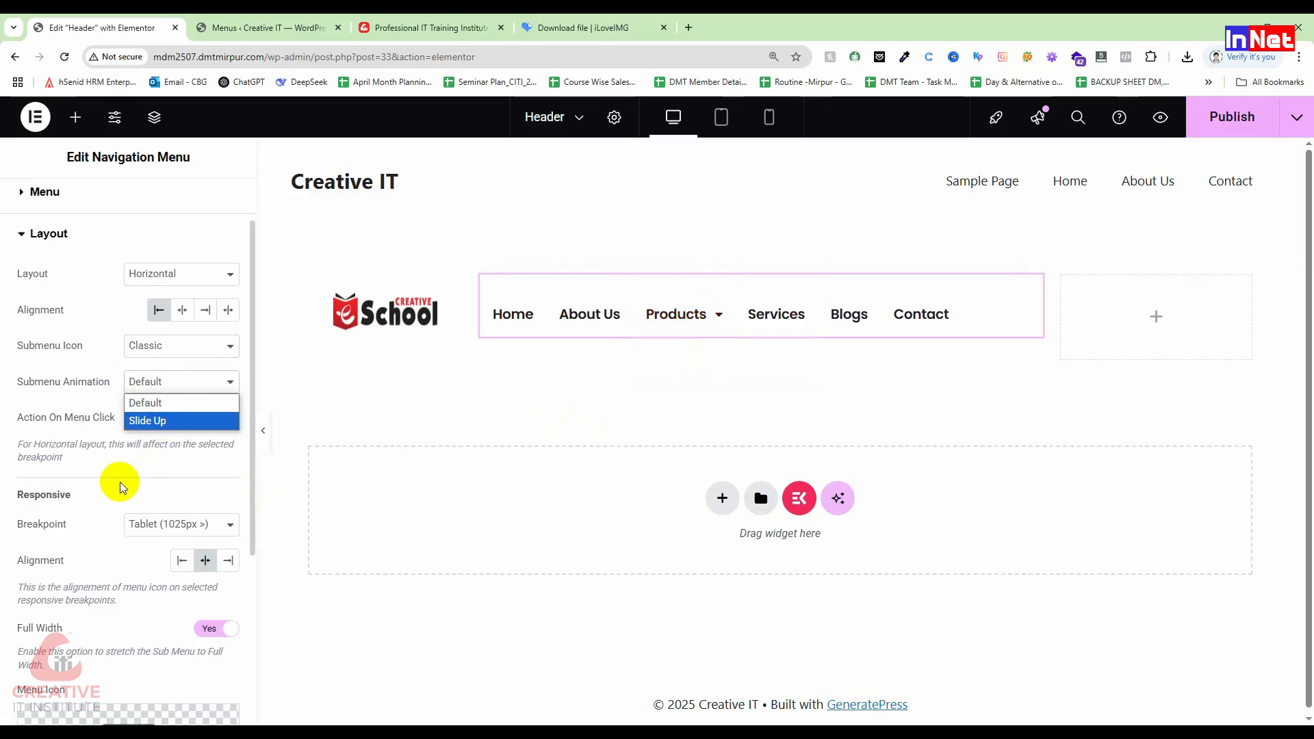
{"action": "left_click", "coordinate": [72, 395]}
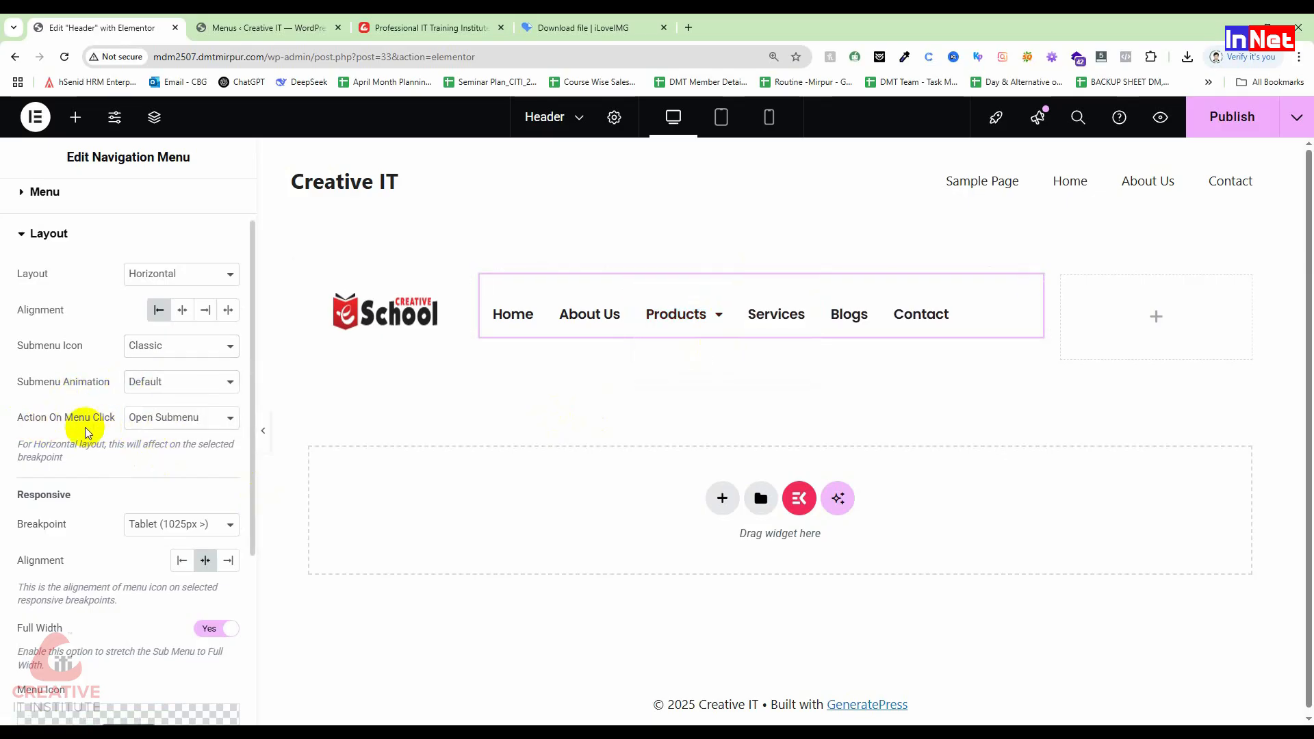
{"action": "left_click", "coordinate": [170, 410]}
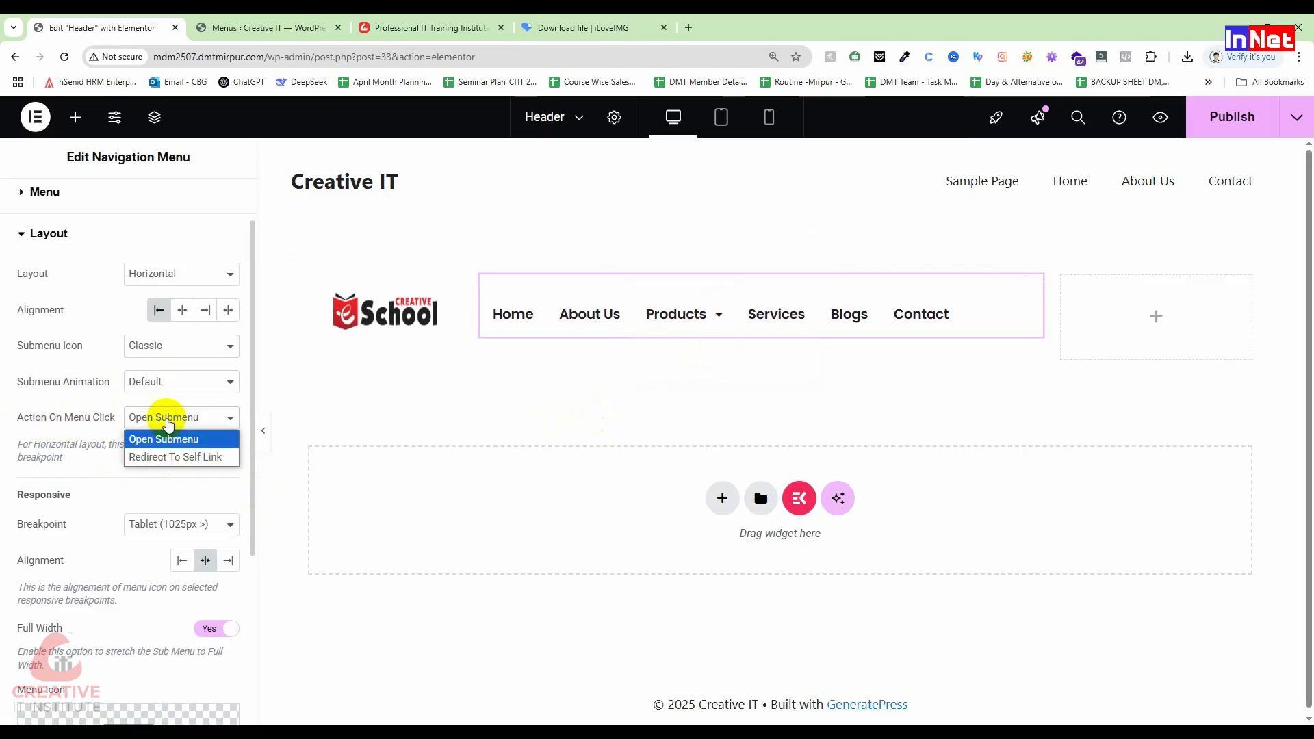
{"action": "left_click", "coordinate": [163, 457]}
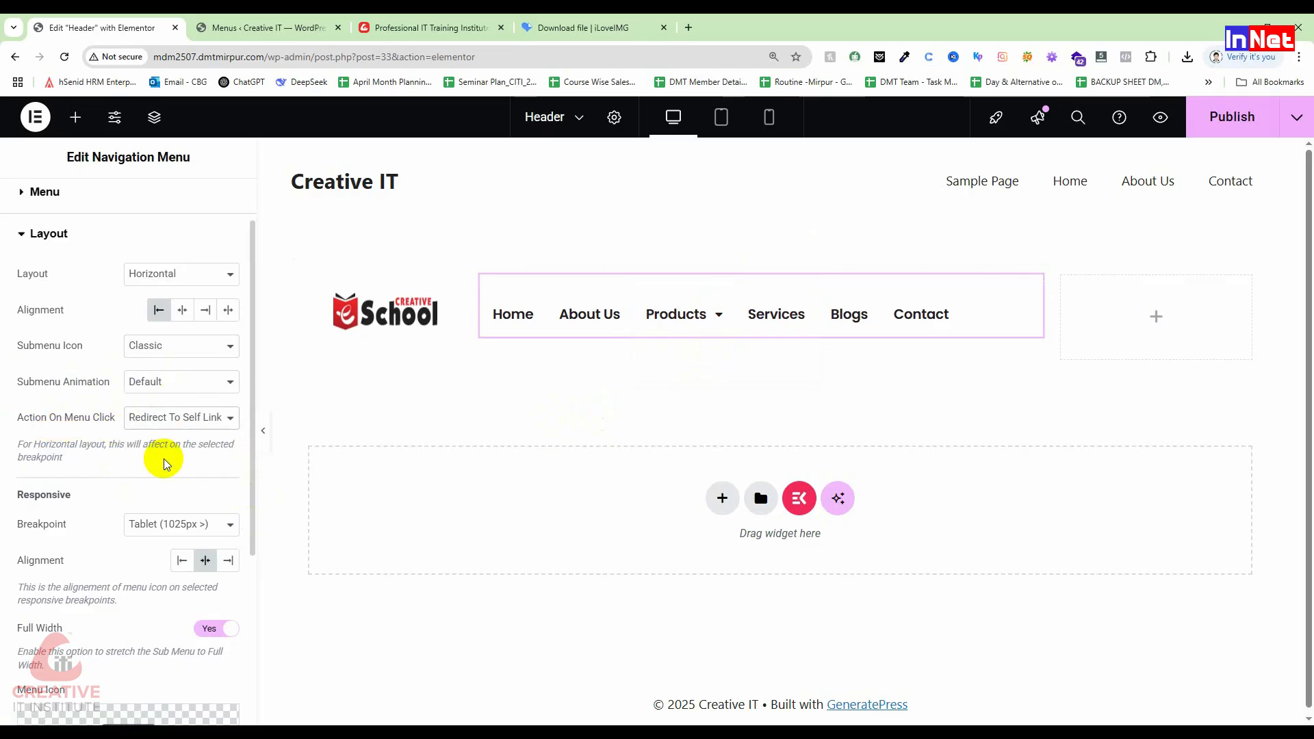
{"action": "mouse_move", "coordinate": [708, 338]}
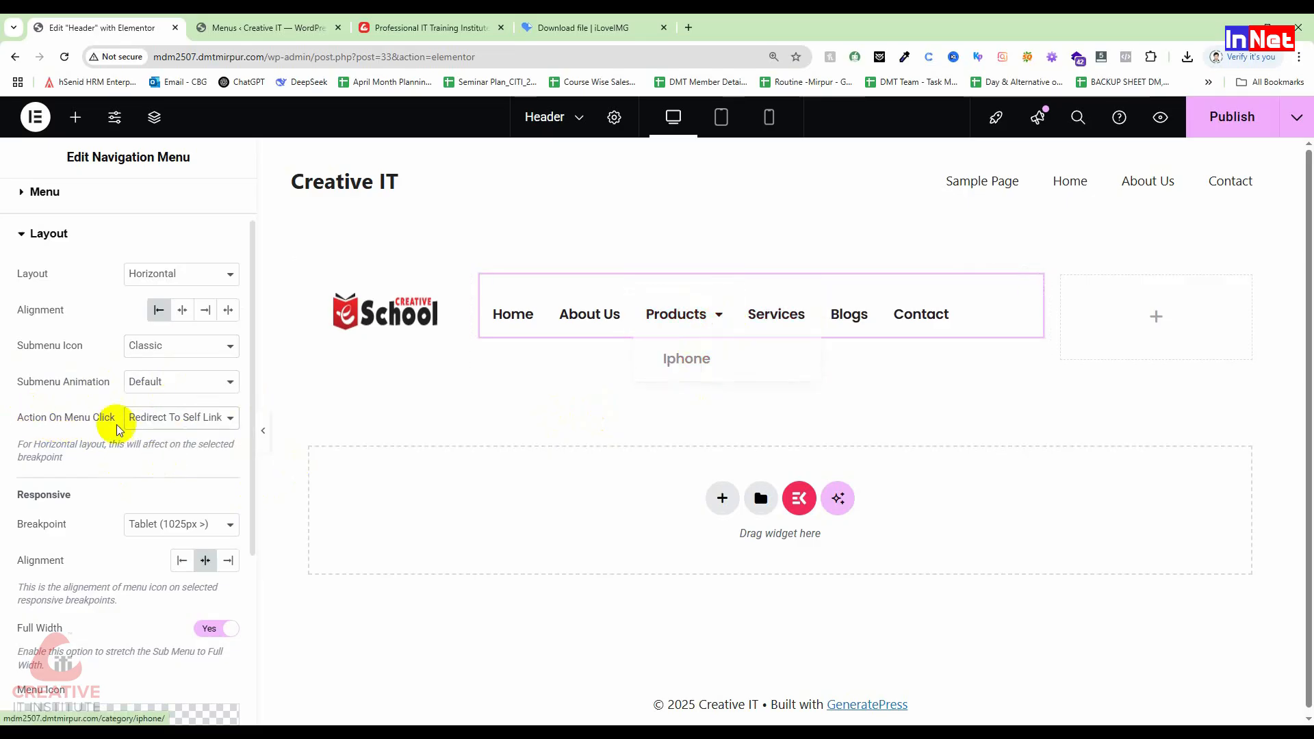
{"action": "left_click", "coordinate": [175, 419]}
{"action": "left_click", "coordinate": [177, 440]}
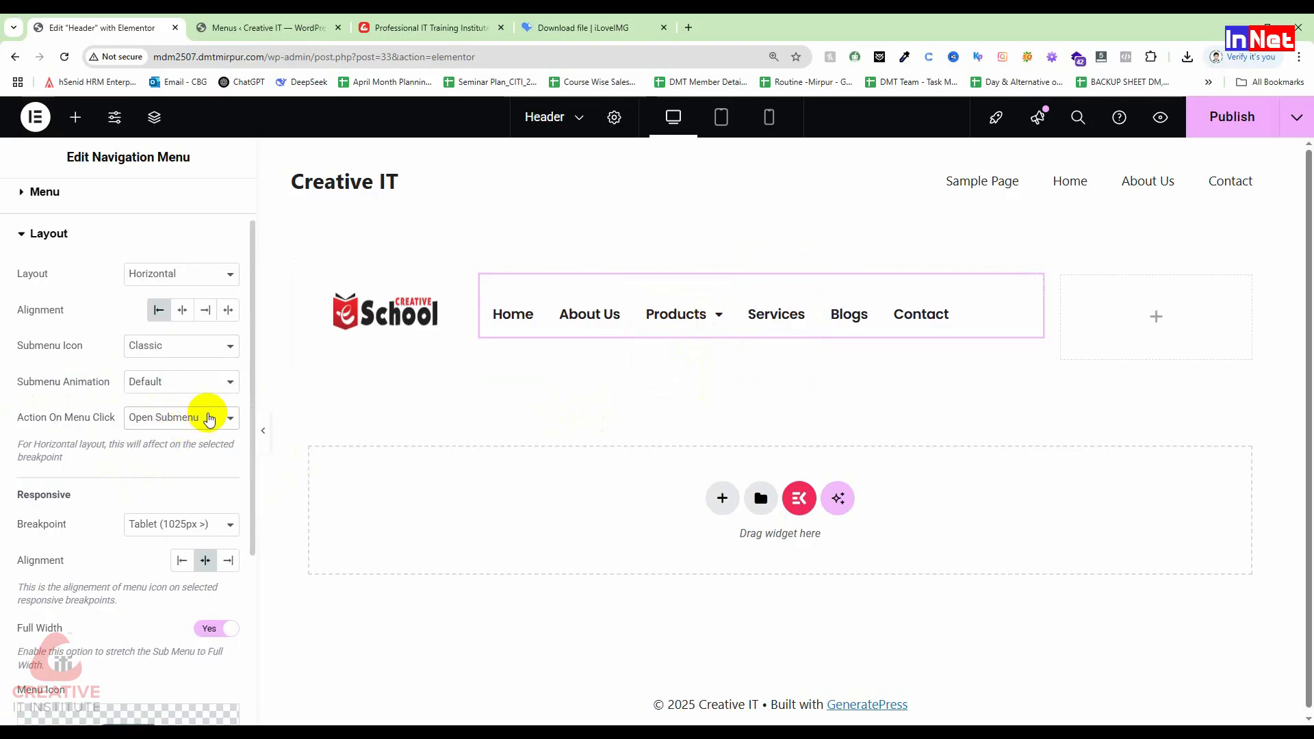
{"action": "left_click", "coordinate": [703, 327]}
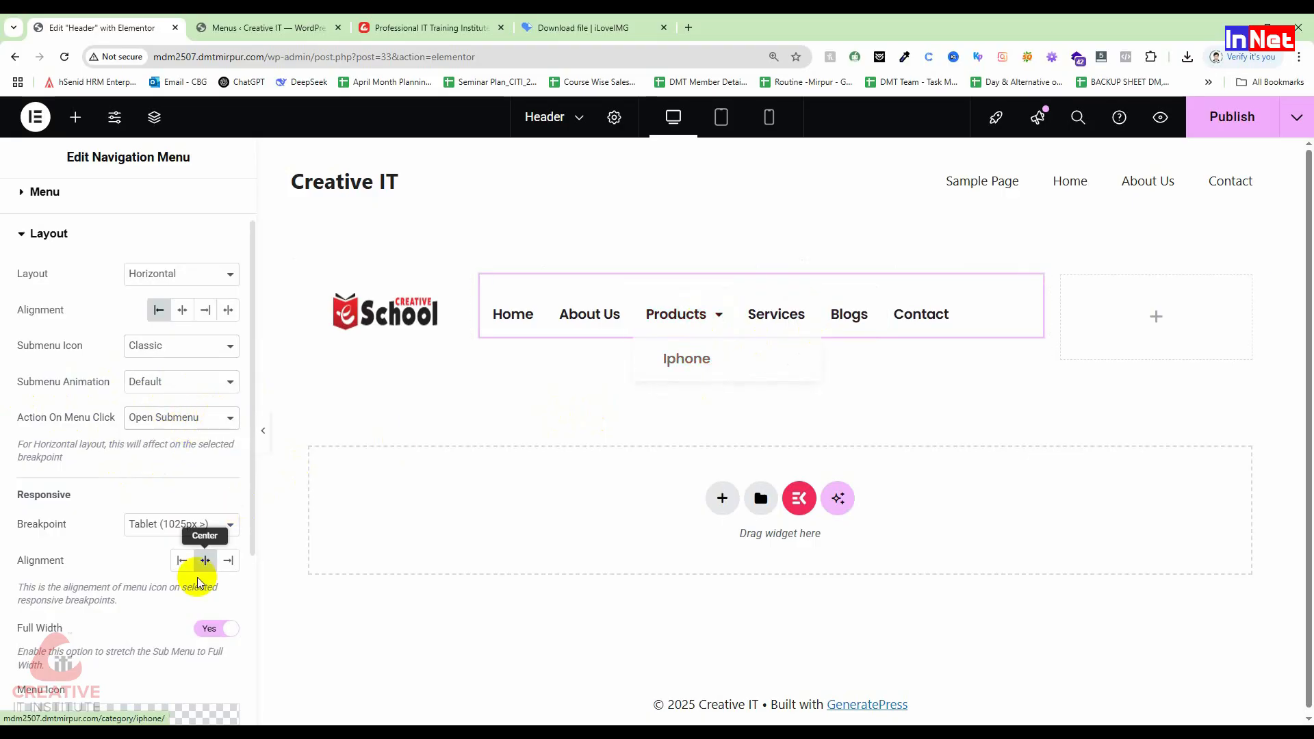
{"action": "scroll", "coordinate": [190, 524], "scroll_direction": "down", "scroll_amount": 4}
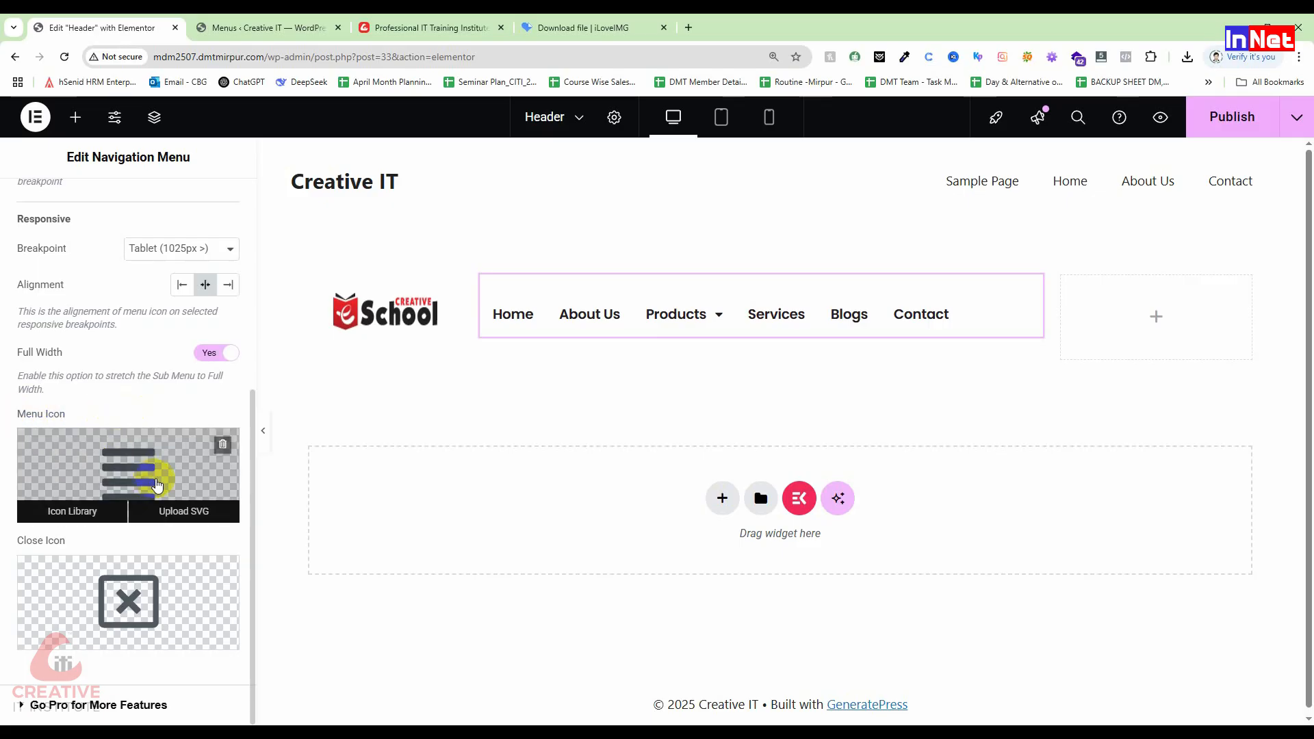
Step: In Mobile view, set the menu toggle icon to the Angle down chevron and test the dropdown
{"action": "left_click", "coordinate": [769, 119]}
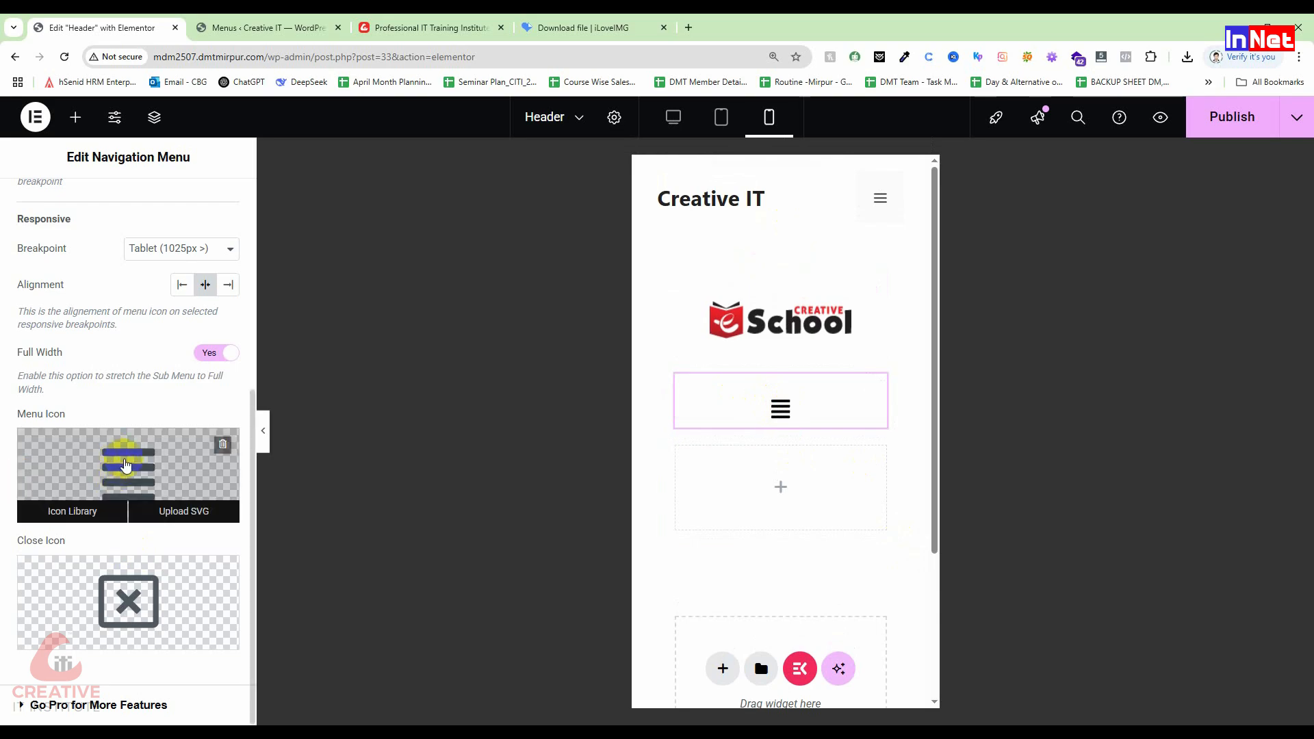
{"action": "left_click", "coordinate": [114, 502]}
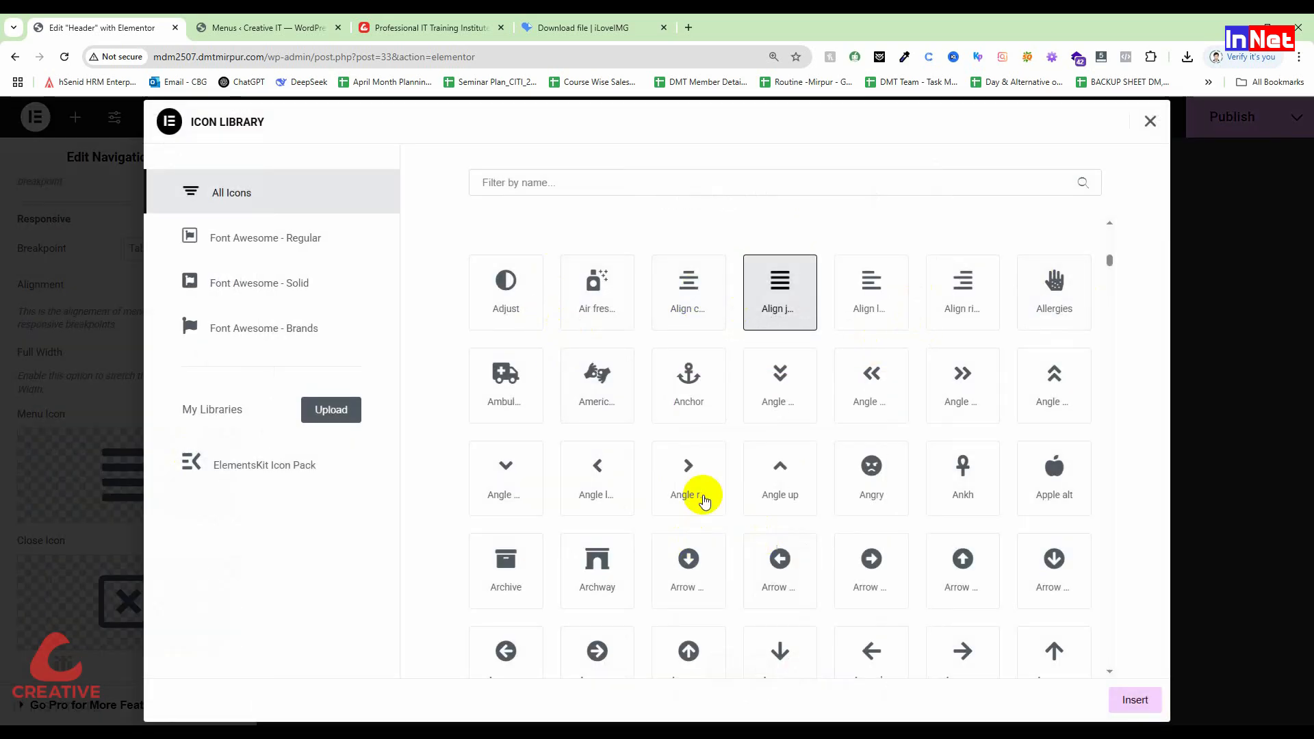
{"action": "scroll", "coordinate": [841, 316], "scroll_direction": "down", "scroll_amount": 1}
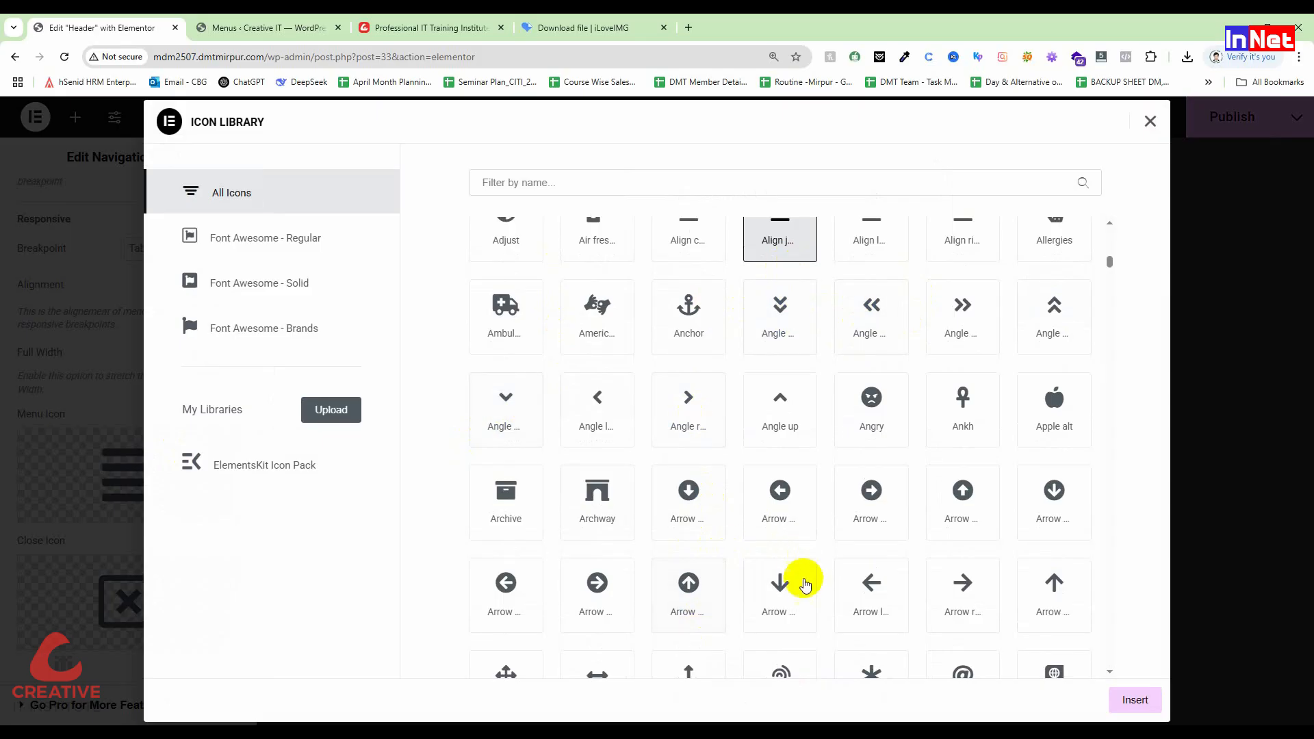
{"action": "left_click", "coordinate": [493, 407]}
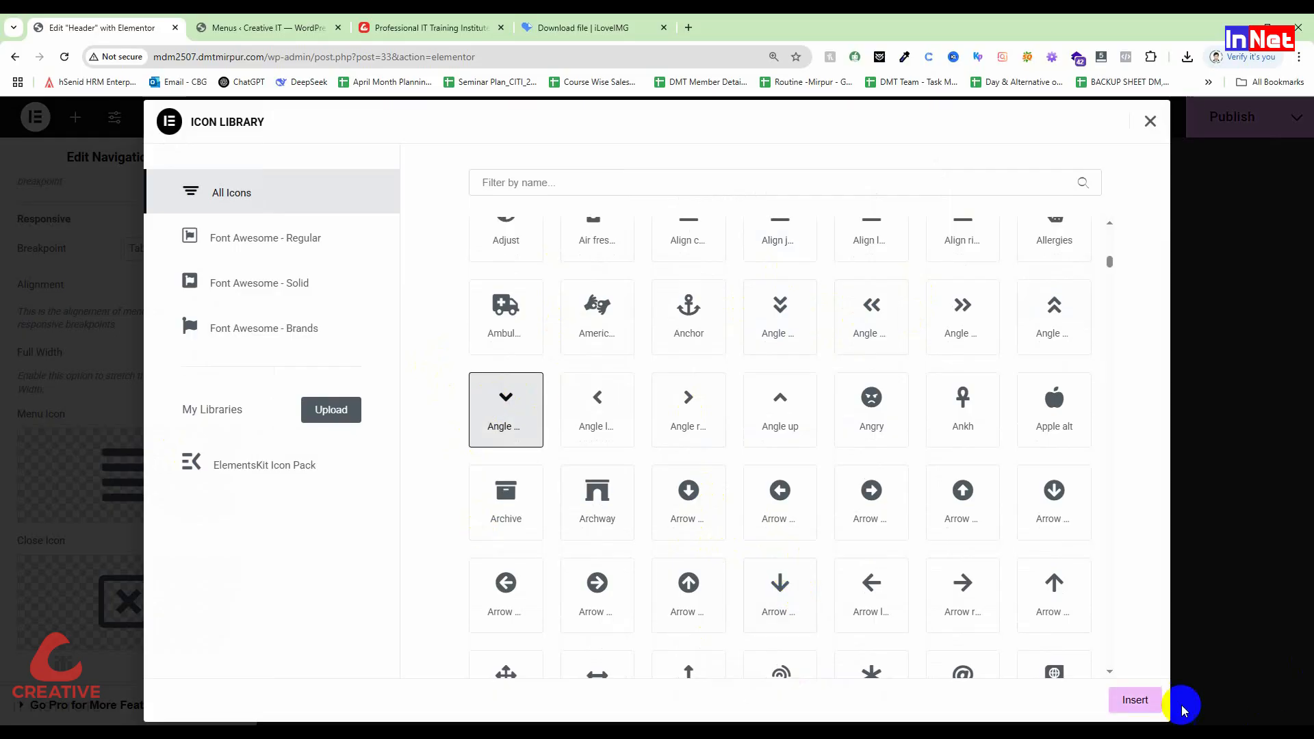
{"action": "left_click", "coordinate": [1136, 700]}
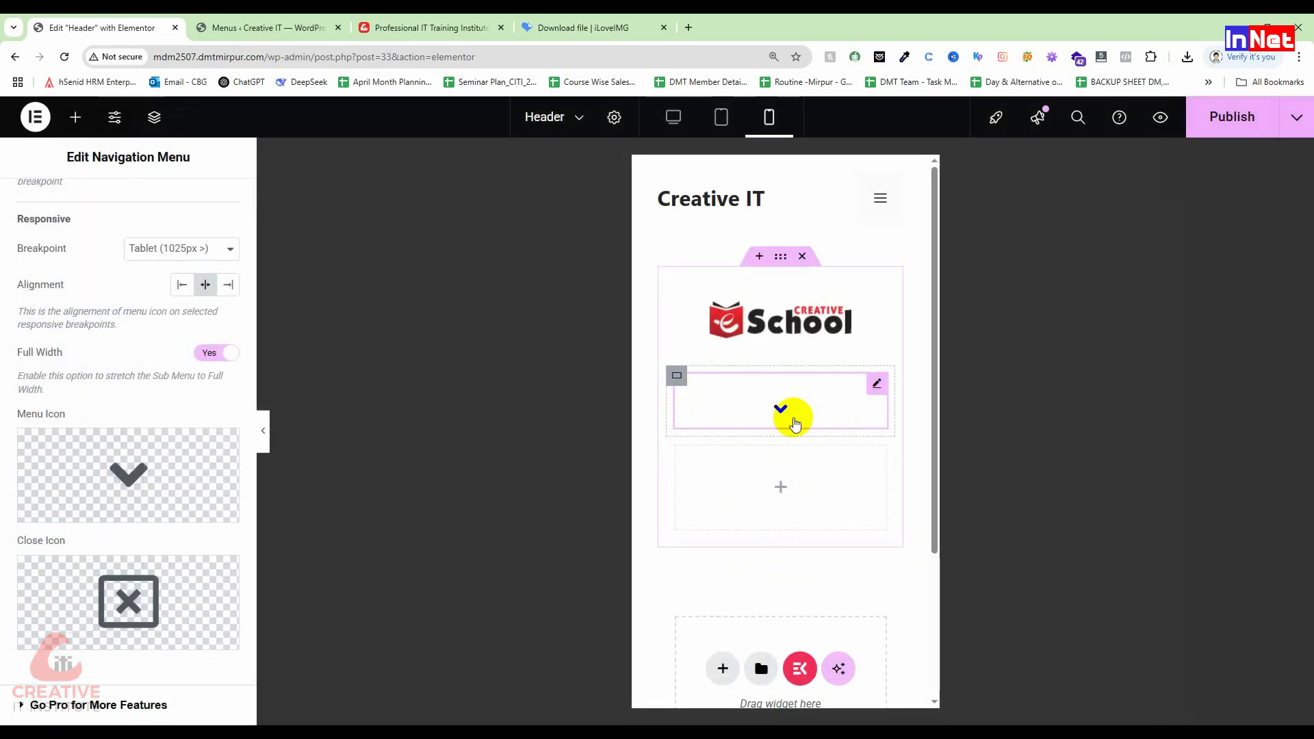
{"action": "left_click", "coordinate": [783, 413]}
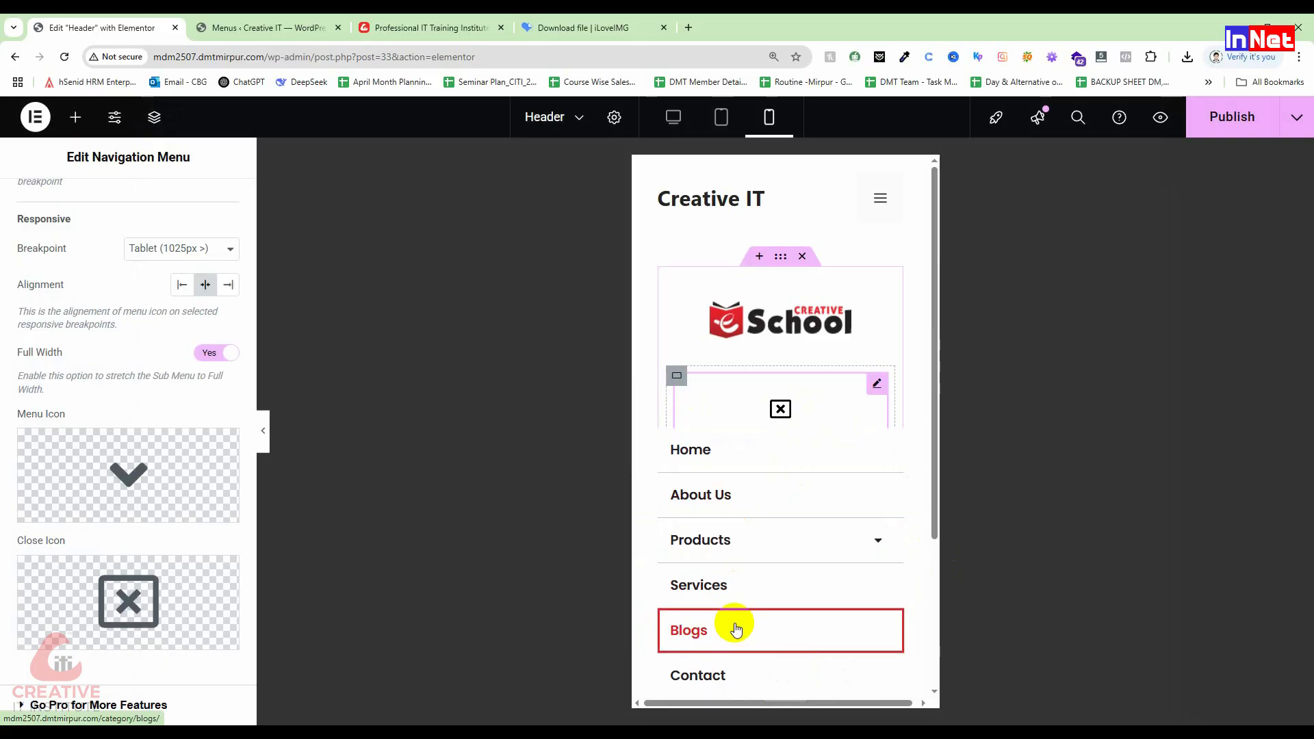
{"action": "left_click", "coordinate": [789, 413]}
{"action": "left_click", "coordinate": [782, 407]}
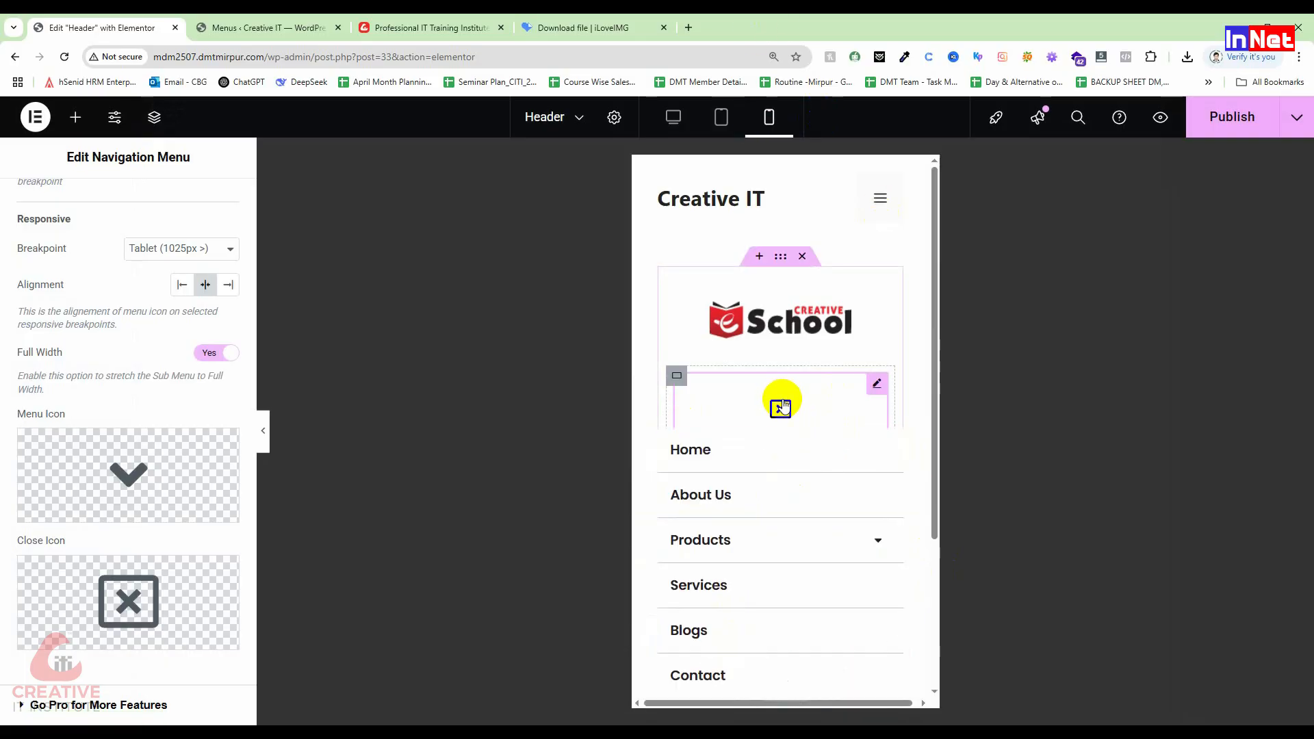
{"action": "left_click", "coordinate": [783, 408]}
Step: Set the close icon to Times circle, then return to the Desktop preview
{"action": "left_click", "coordinate": [133, 618]}
{"action": "mouse_move", "coordinate": [137, 611]}
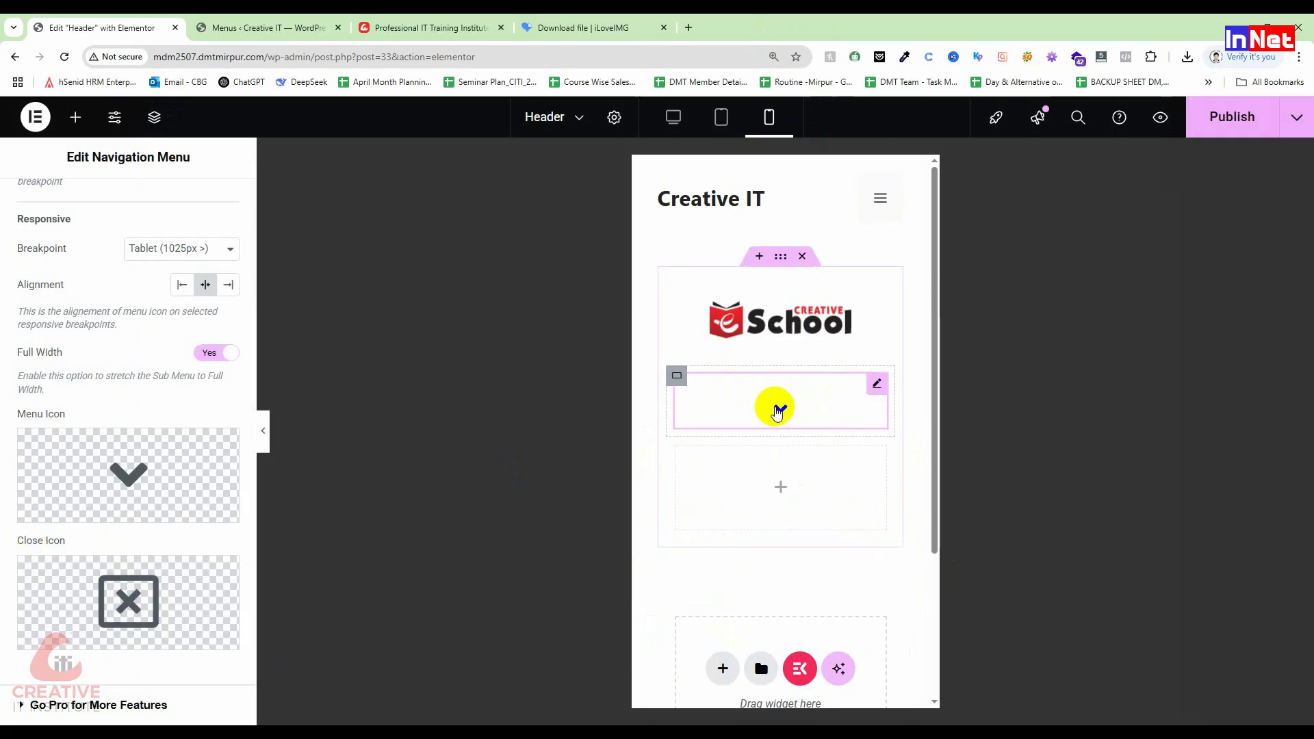
{"action": "left_click", "coordinate": [780, 410]}
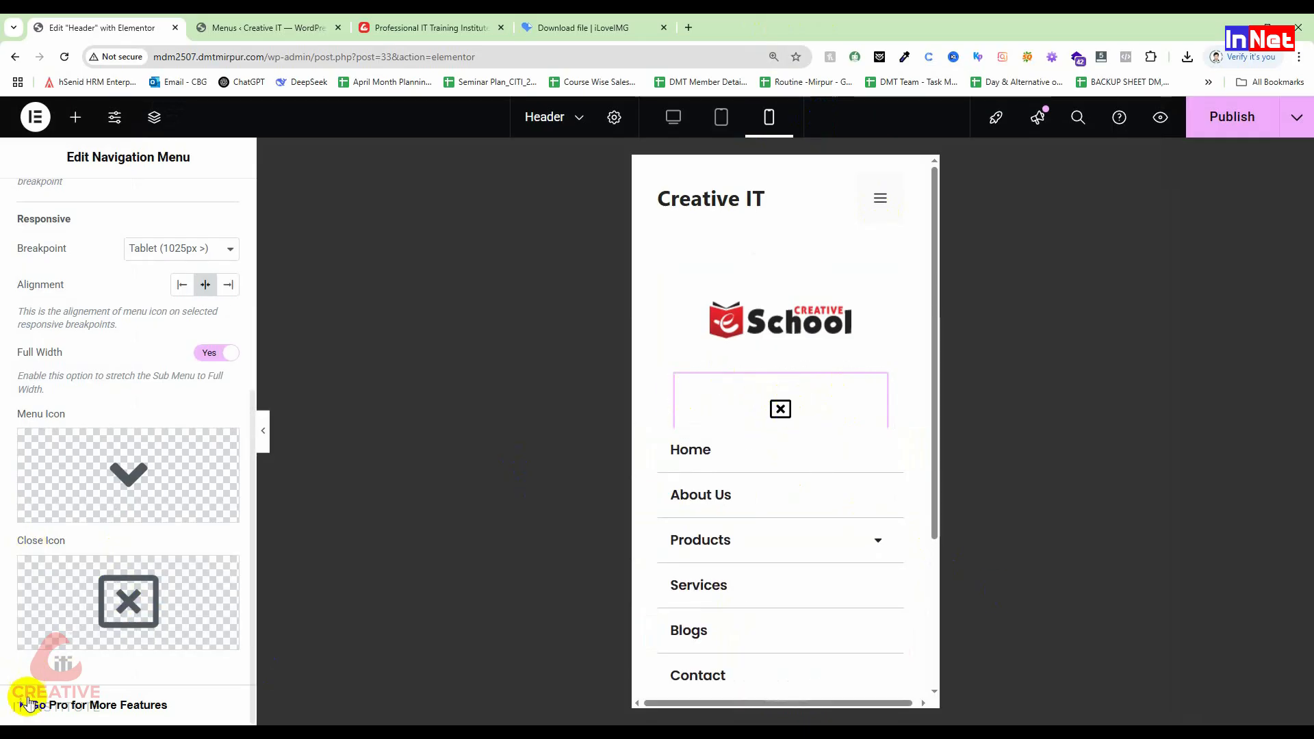
{"action": "left_click", "coordinate": [75, 638]}
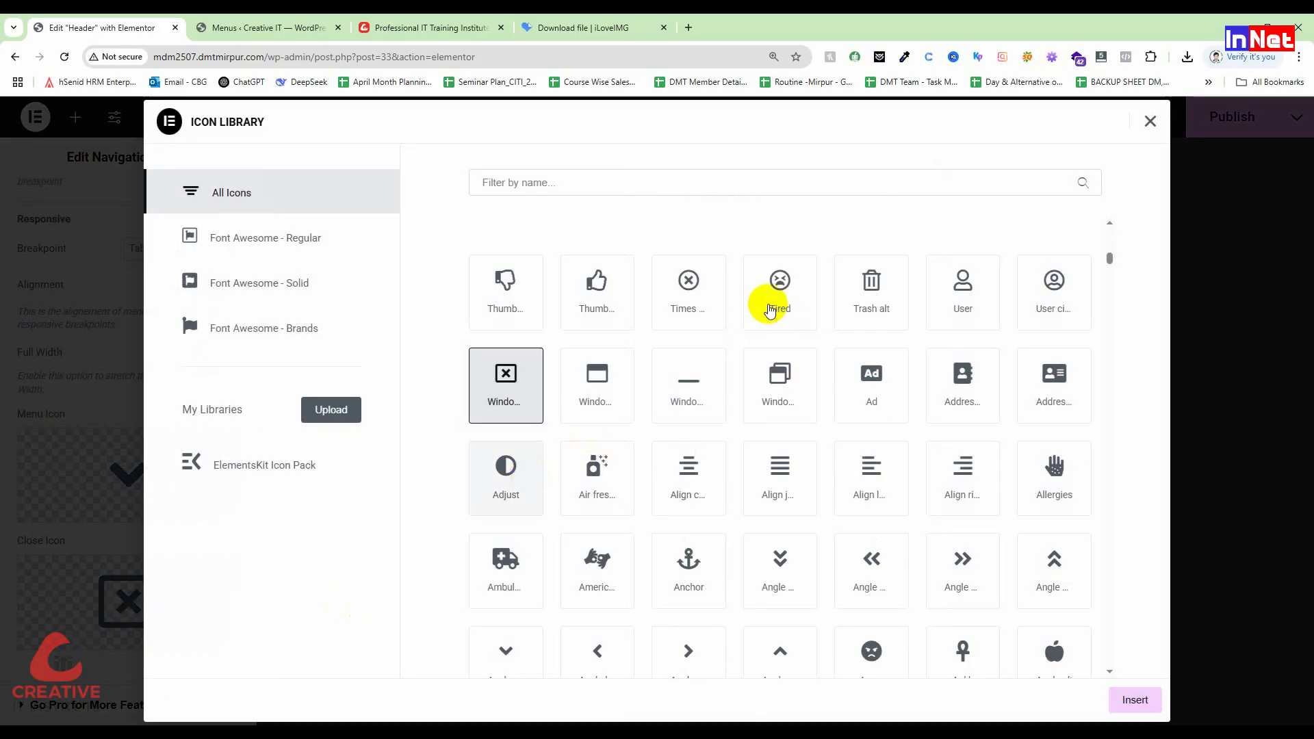
{"action": "left_click", "coordinate": [683, 280]}
{"action": "left_click", "coordinate": [1134, 701]}
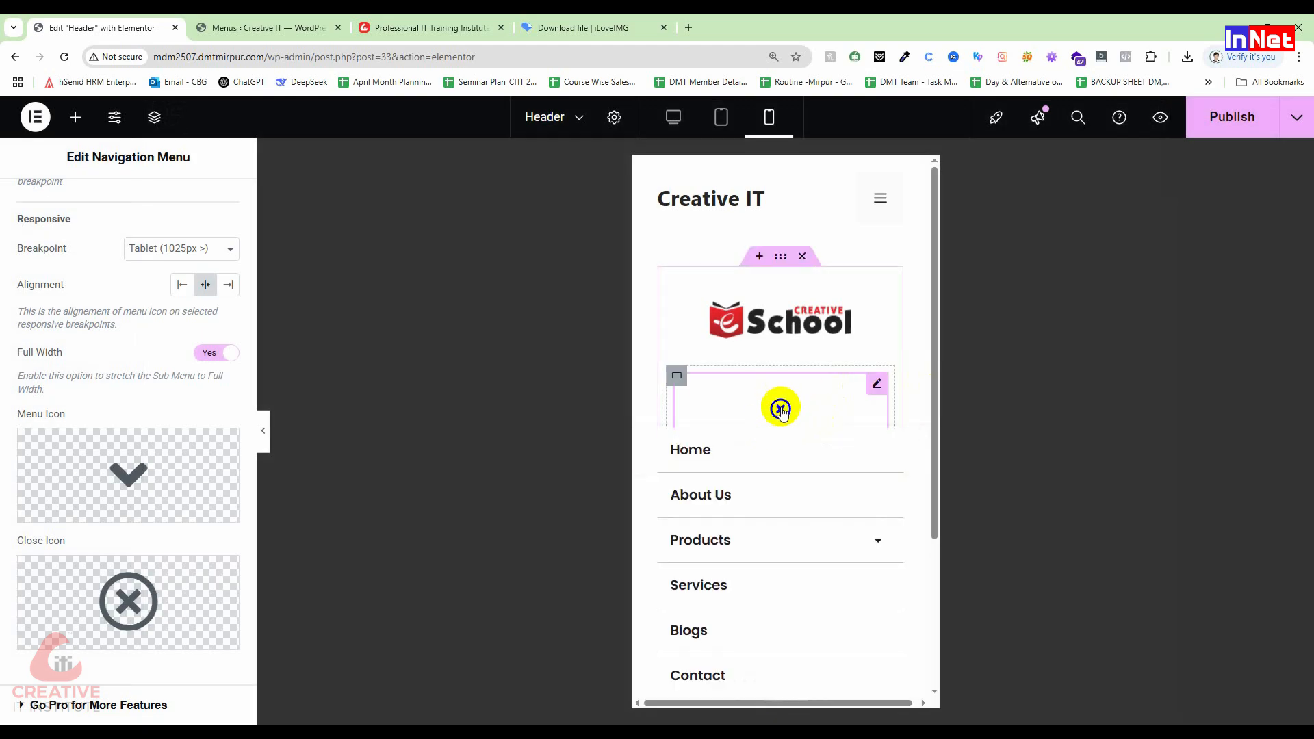
{"action": "left_click", "coordinate": [781, 409]}
{"action": "left_click", "coordinate": [672, 120]}
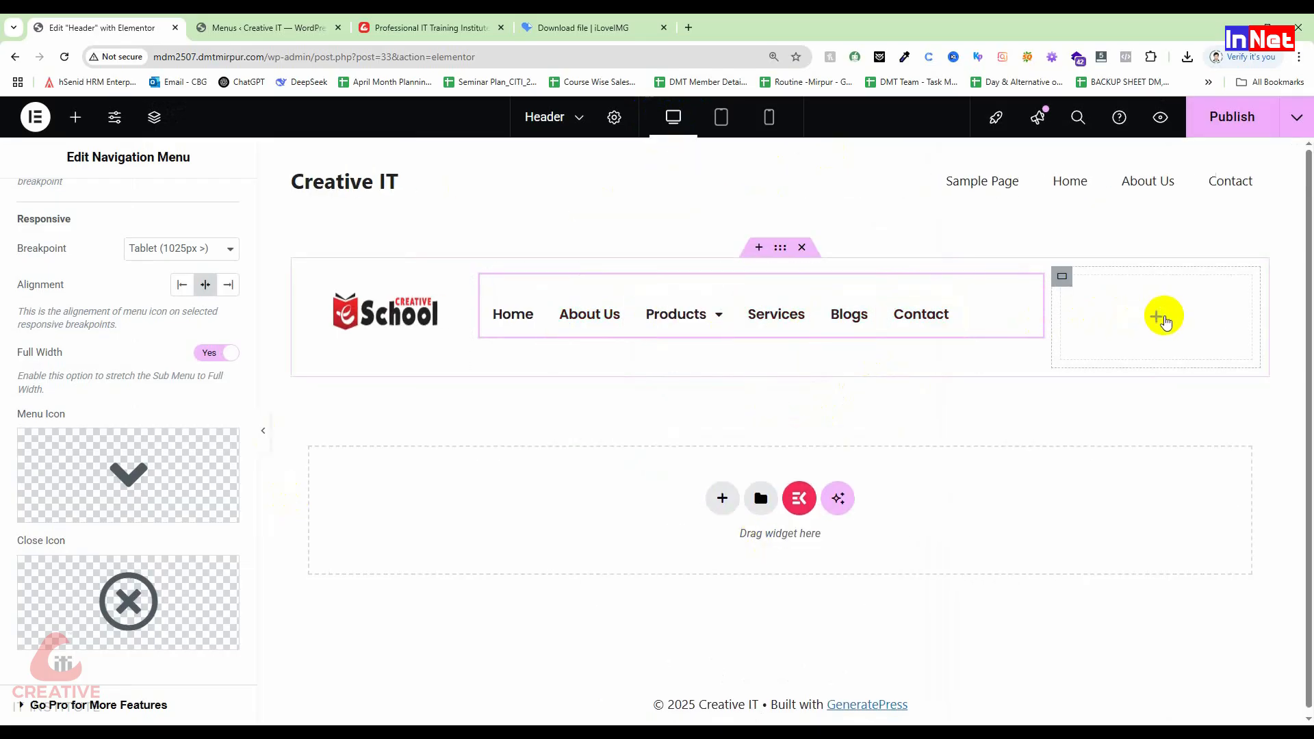
Step: Switch the Nav Menu panel to the Style tab and expand the Dropdown section
{"action": "scroll", "coordinate": [9, 411], "scroll_direction": "up", "scroll_amount": 5}
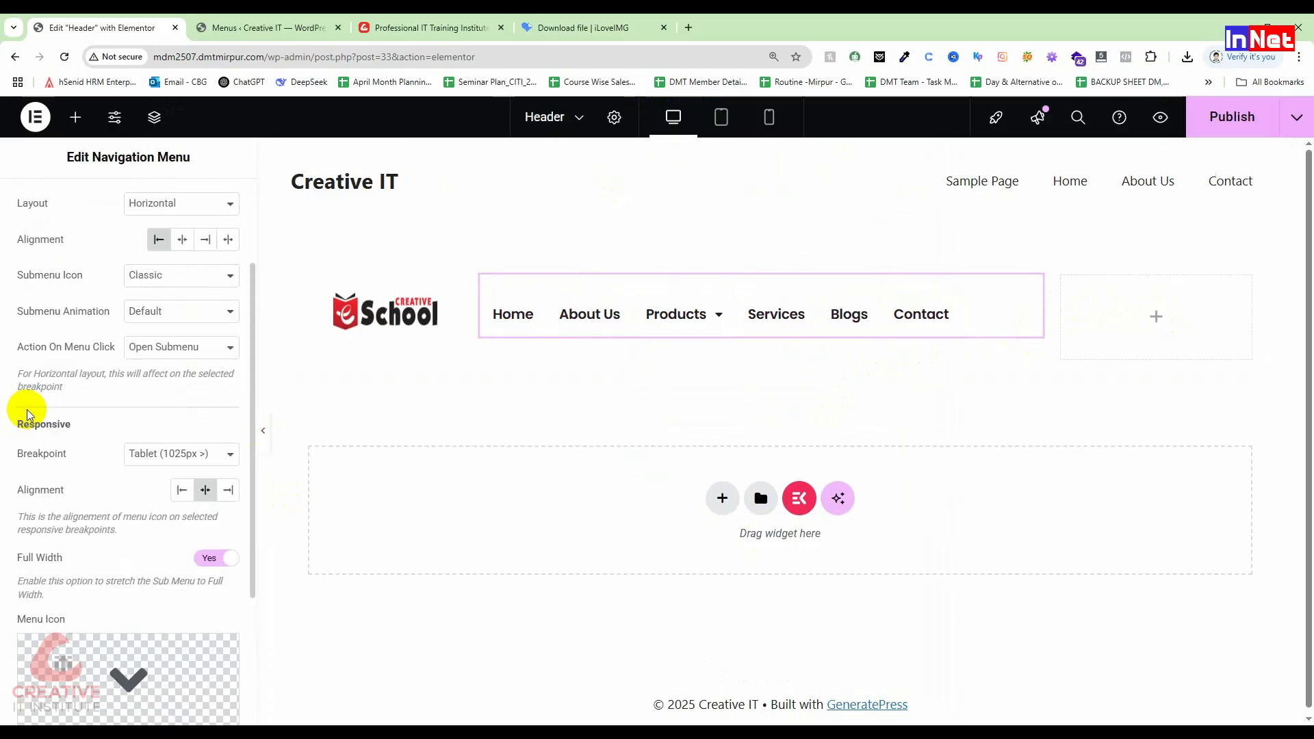
{"action": "mouse_move", "coordinate": [678, 314]}
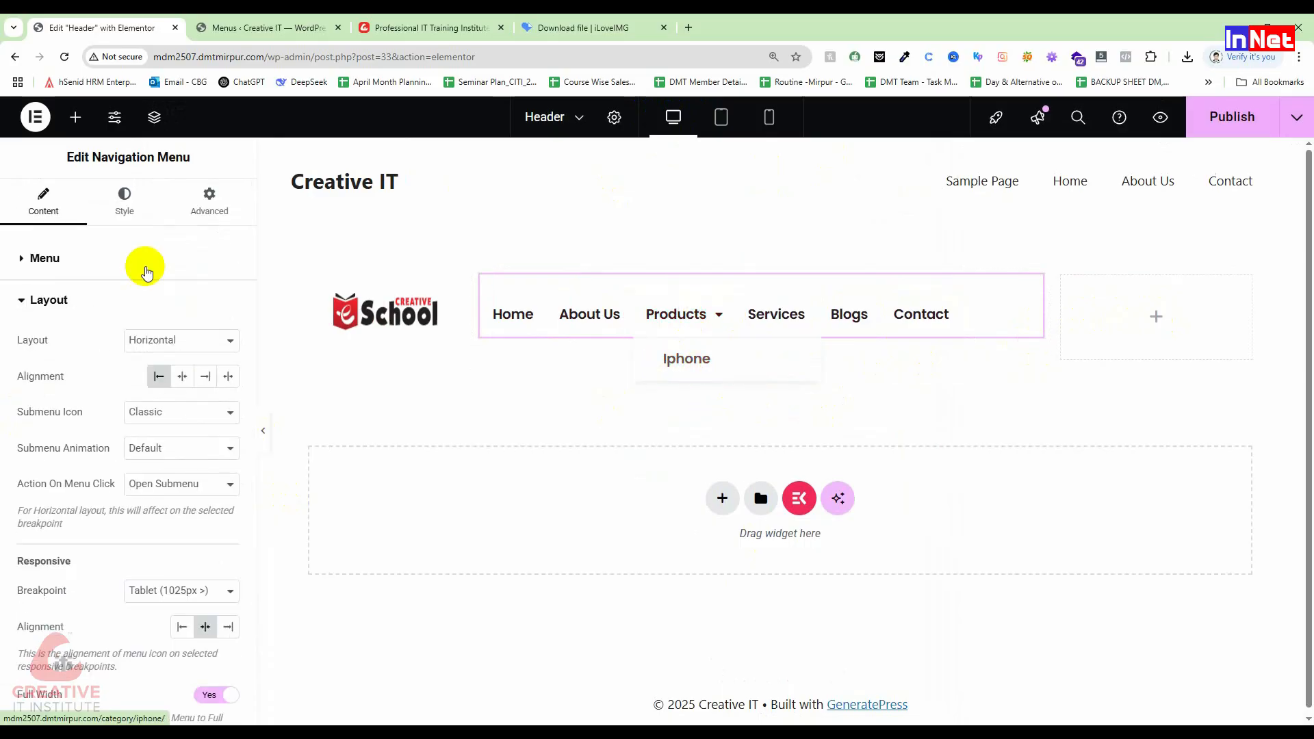
{"action": "left_click", "coordinate": [142, 207]}
{"action": "mouse_move", "coordinate": [684, 330]}
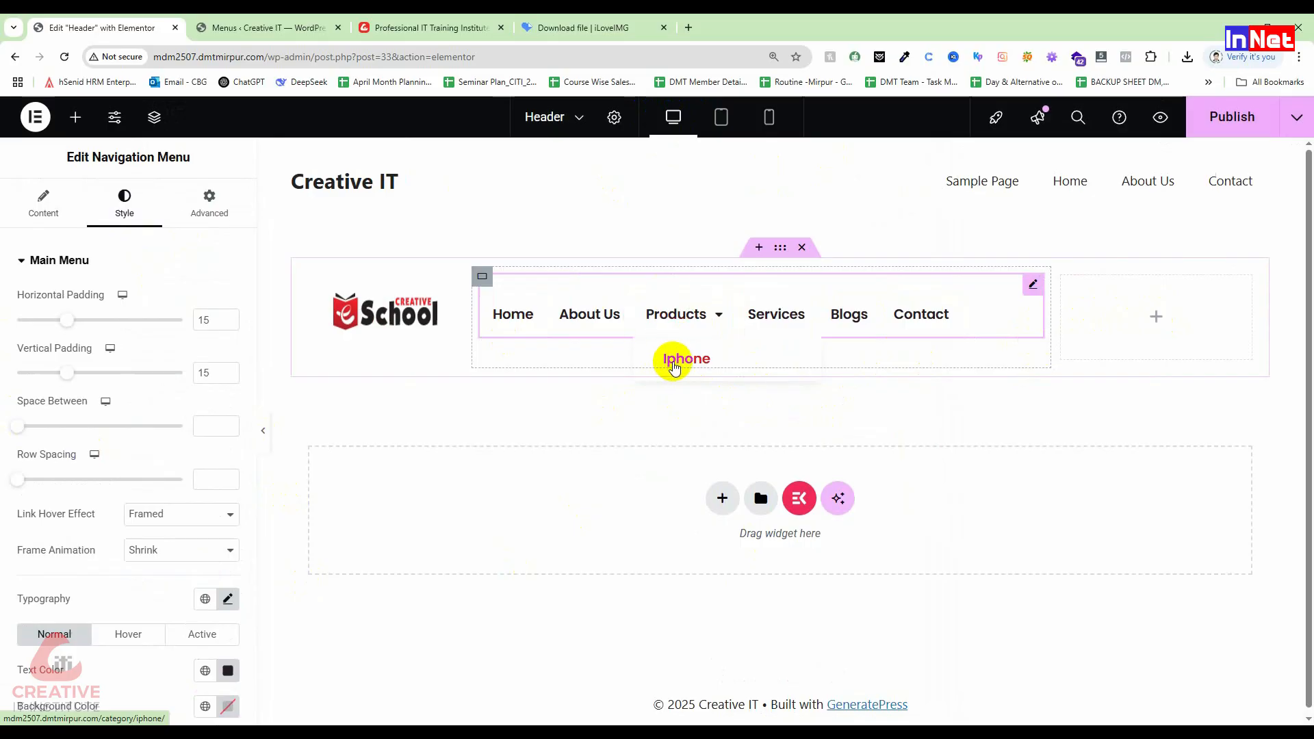
{"action": "scroll", "coordinate": [150, 607], "scroll_direction": "down", "scroll_amount": 2}
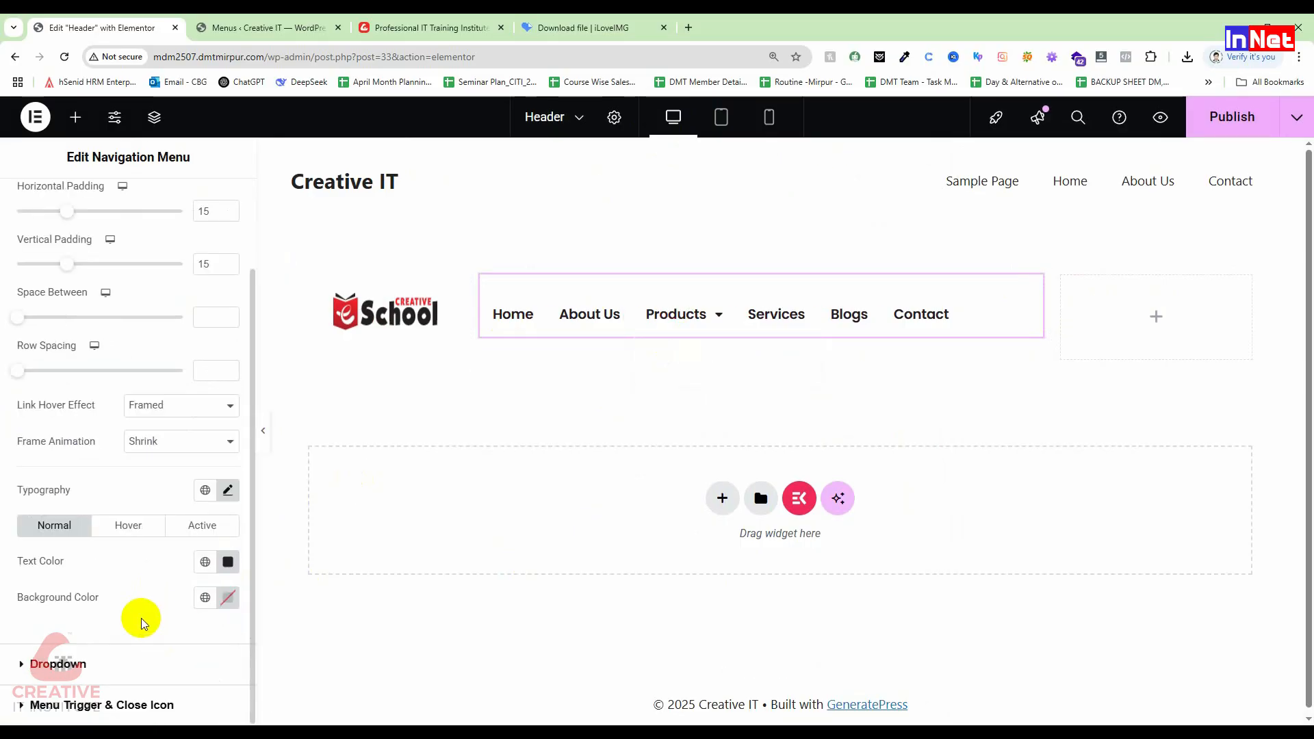
{"action": "left_click", "coordinate": [59, 664]}
{"action": "scroll", "coordinate": [86, 647], "scroll_direction": "down", "scroll_amount": 4}
{"action": "scroll", "coordinate": [88, 643], "scroll_direction": "up", "scroll_amount": 2}
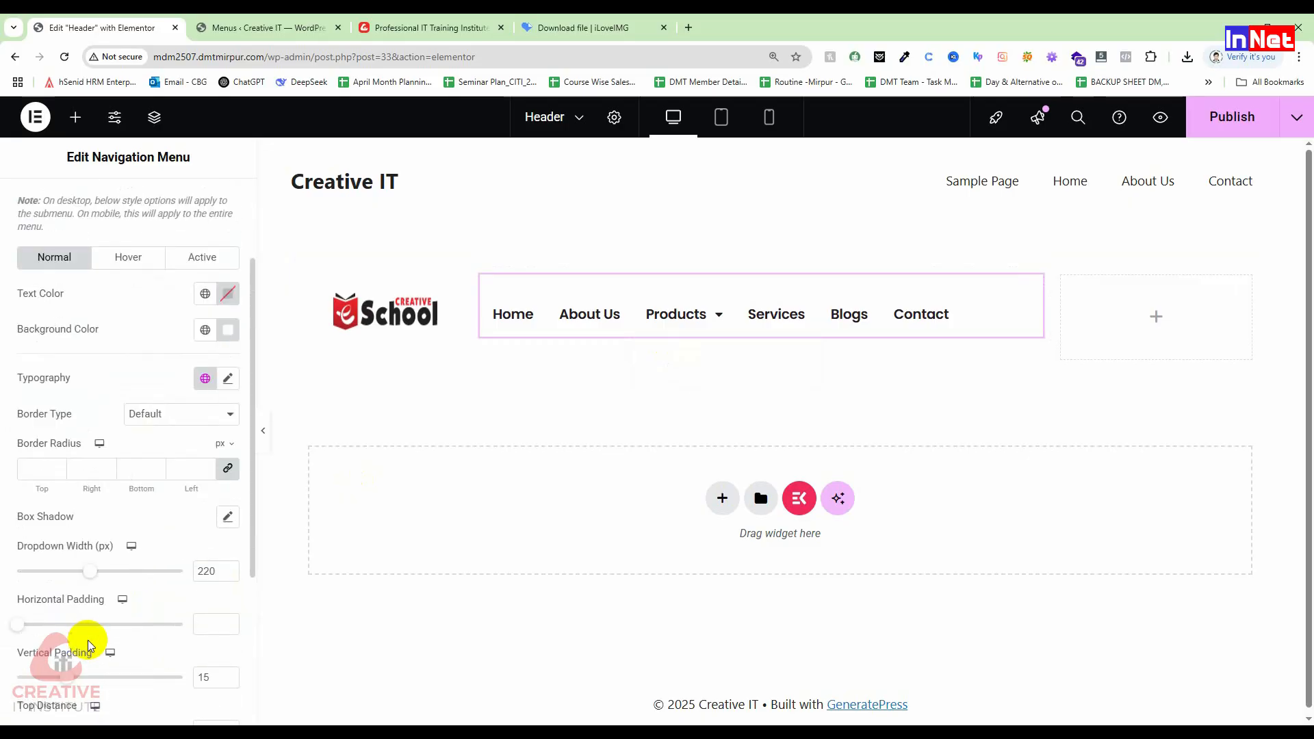
{"action": "scroll", "coordinate": [88, 639], "scroll_direction": "up", "scroll_amount": 2}
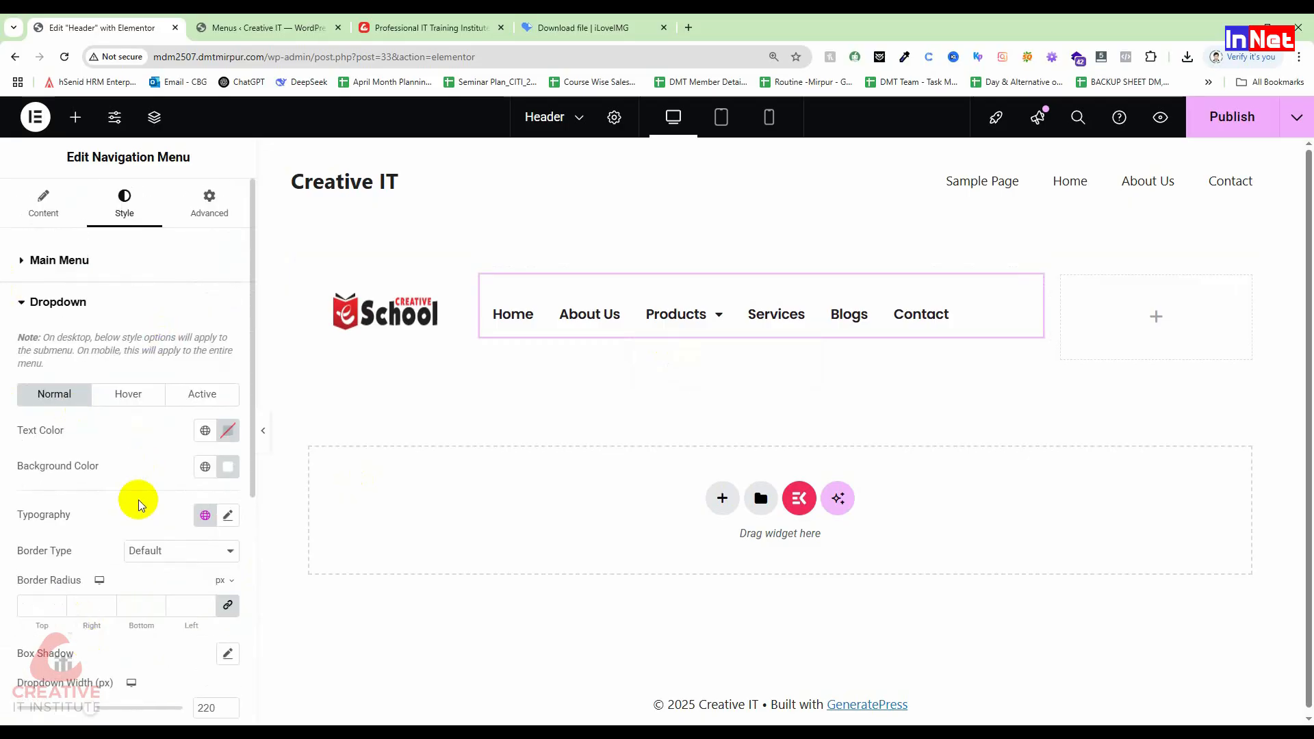
Step: Try a green Dropdown Background Color, revert it to white #FFFFFF, then bring up the widget library
{"action": "left_click", "coordinate": [228, 468]}
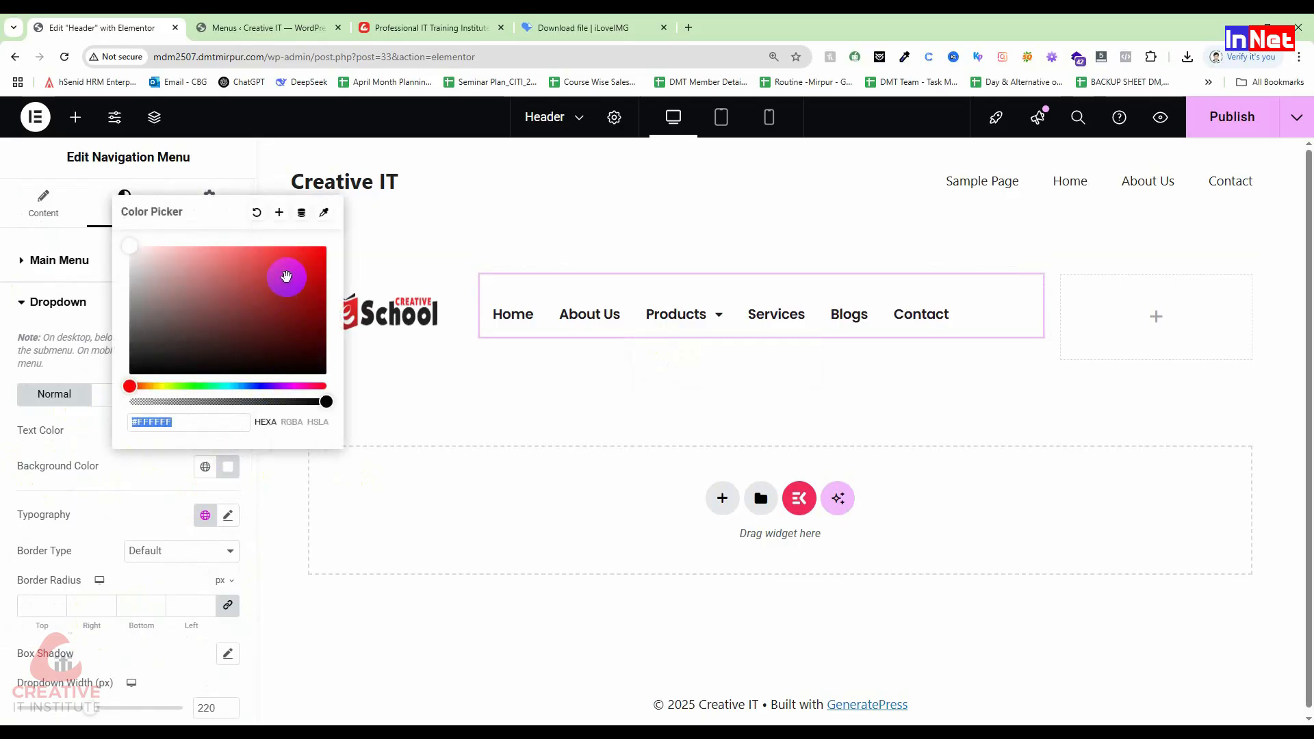
{"action": "left_click", "coordinate": [217, 386]}
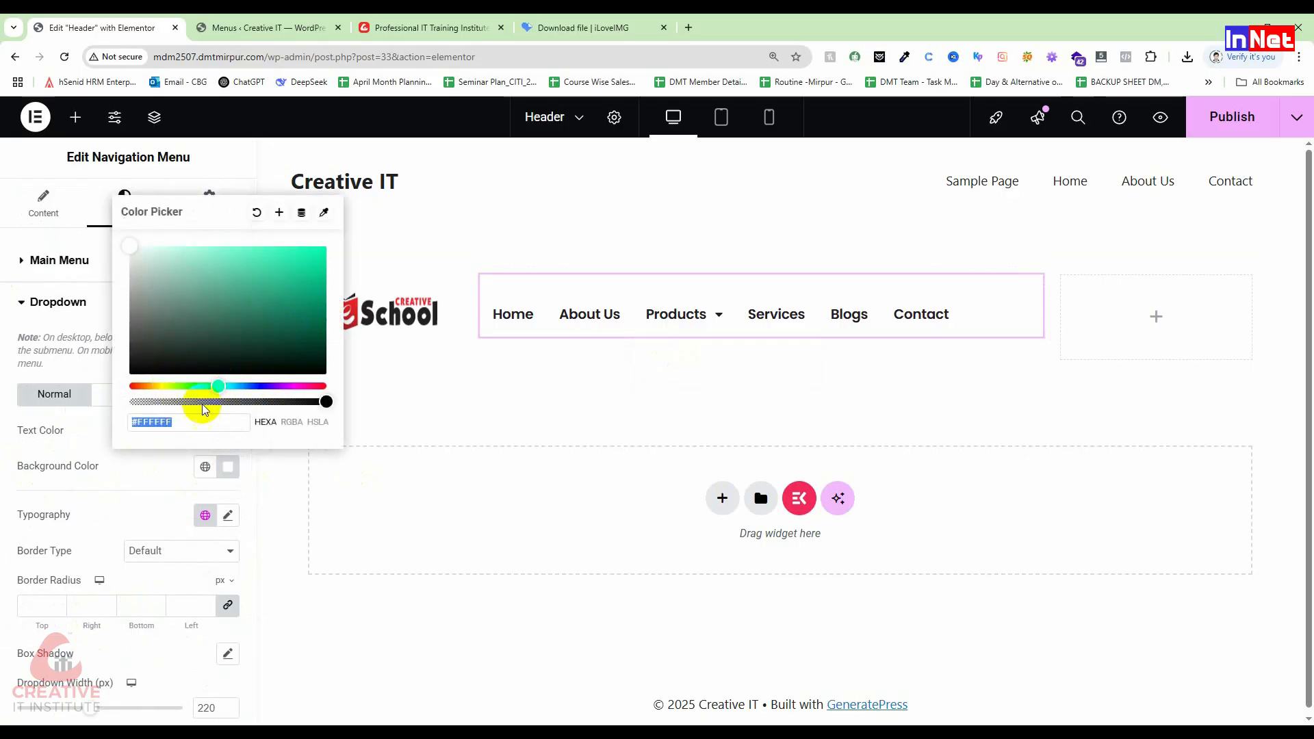
{"action": "left_click_drag", "start_coordinate": [213, 389], "coordinate": [201, 391]}
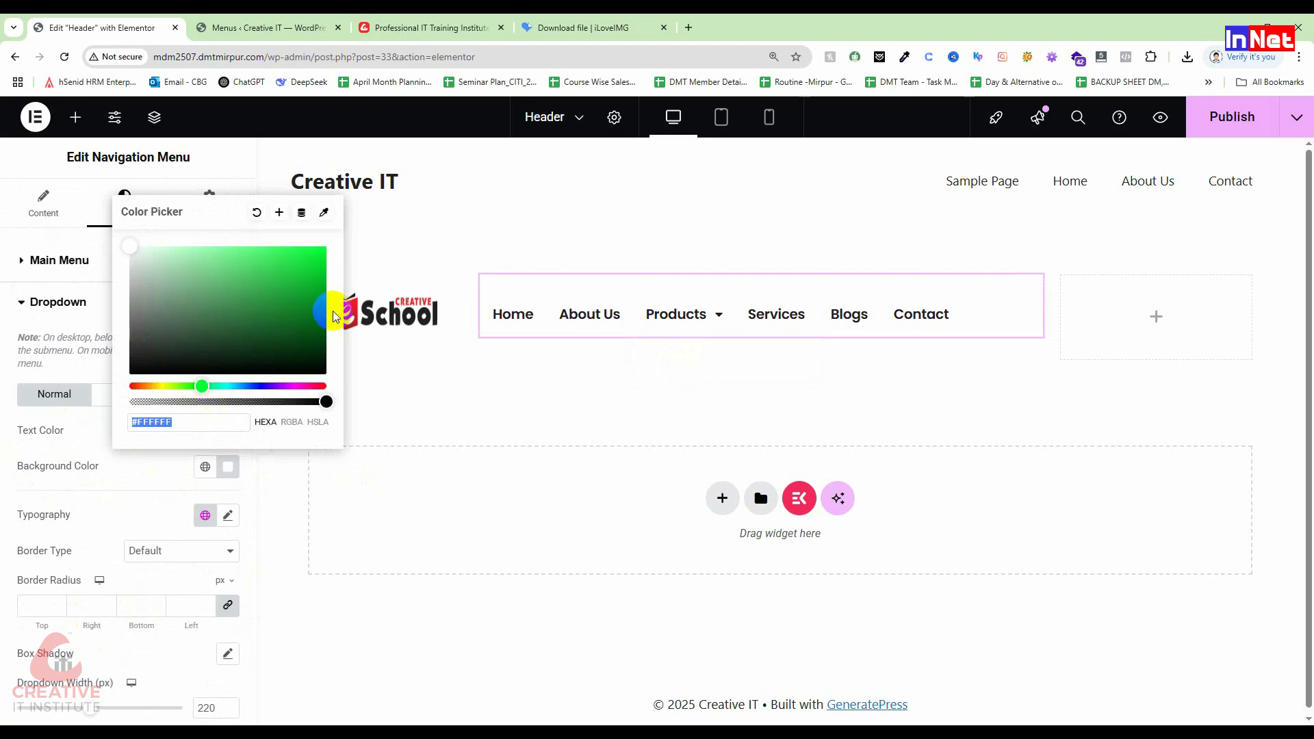
{"action": "left_click_drag", "start_coordinate": [335, 292], "coordinate": [336, 289]}
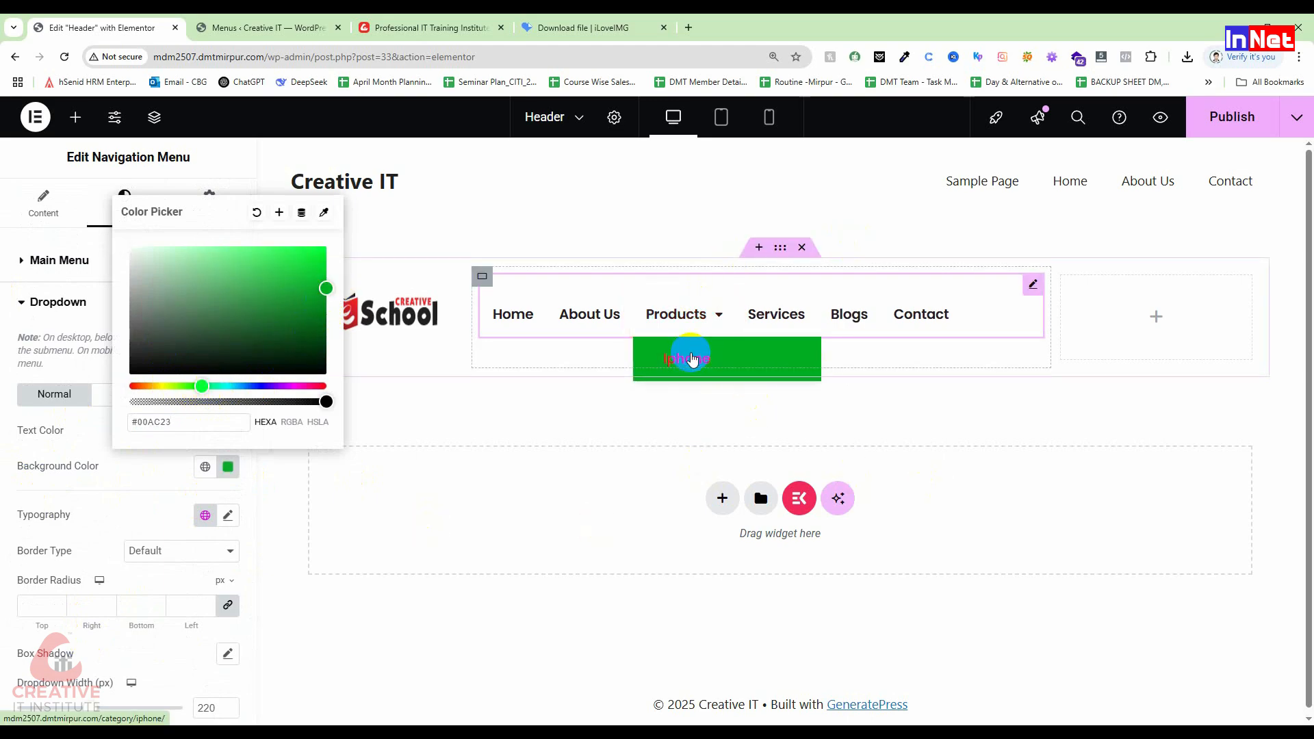
{"action": "left_click_drag", "start_coordinate": [226, 328], "coordinate": [153, 182]}
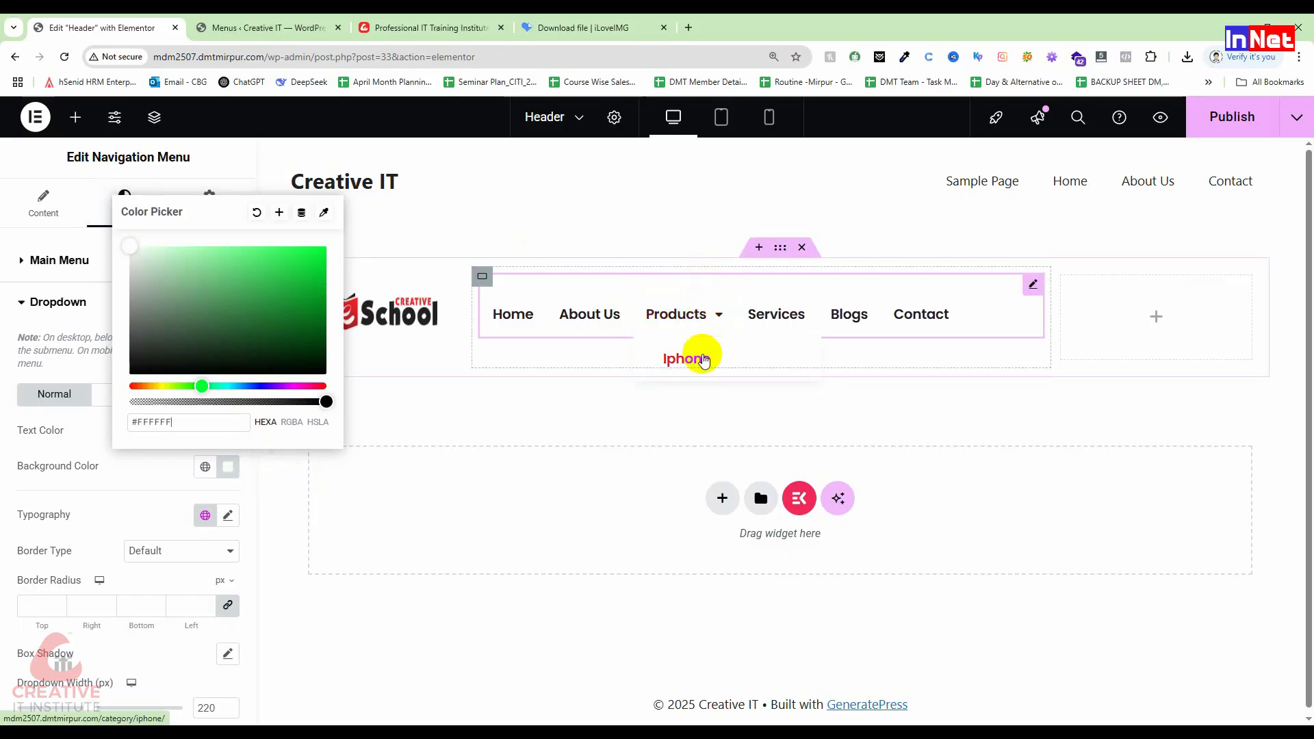
{"action": "left_click", "coordinate": [300, 553]}
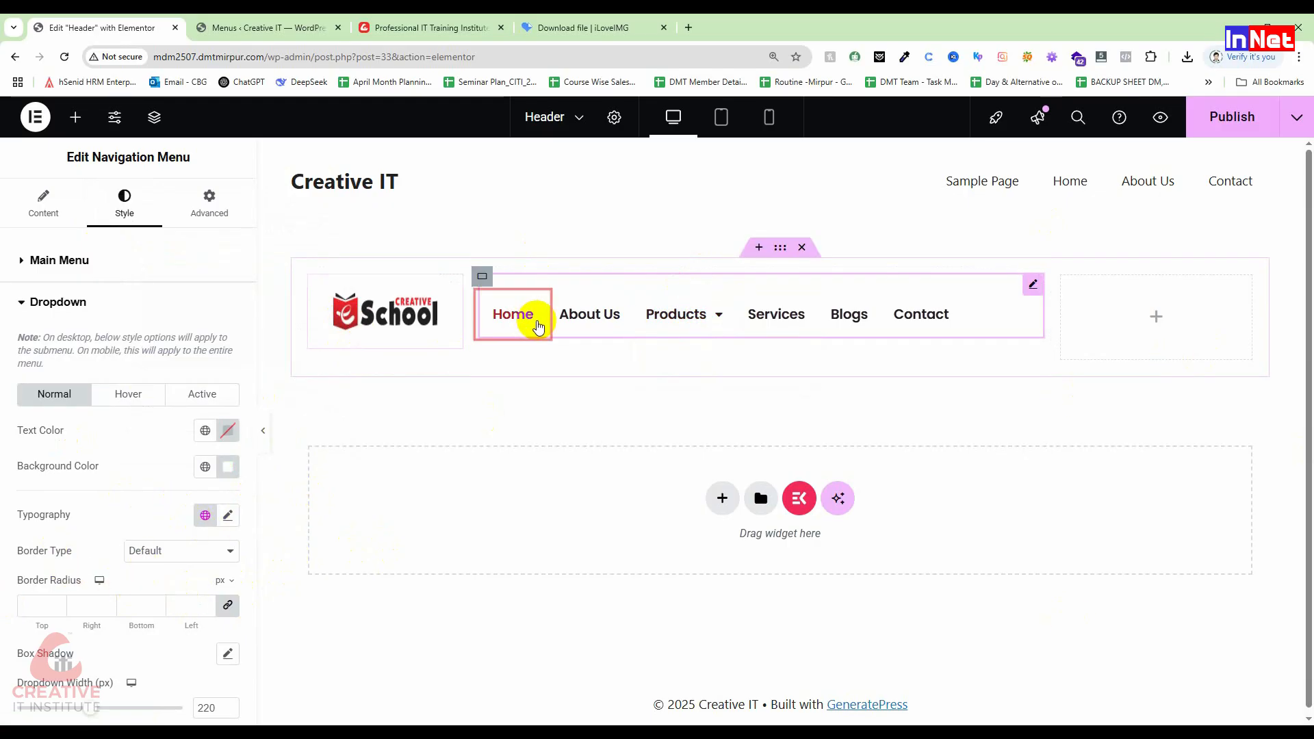
{"action": "left_click", "coordinate": [1158, 318]}
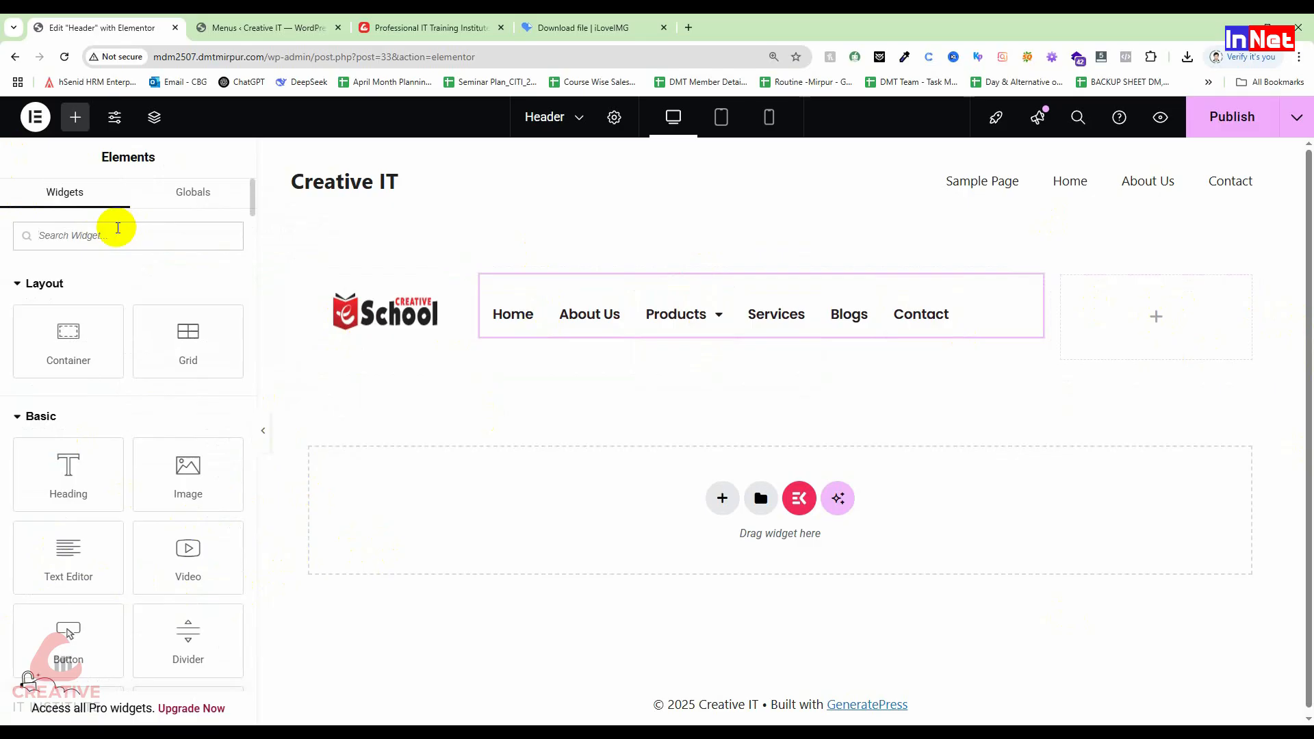
Step: Delete a misplaced Header Search, then drag Header Search into the header's empty right column
{"action": "type", "text": "search"}
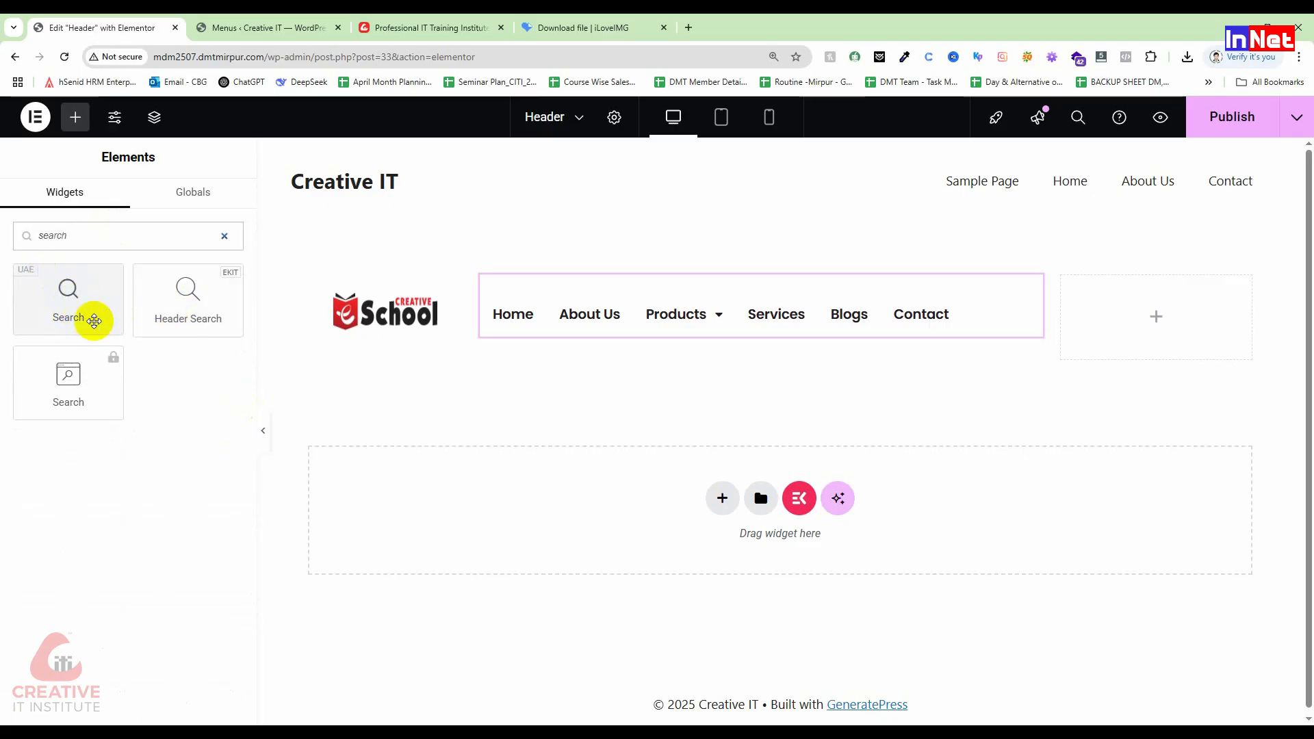
{"action": "left_click", "coordinate": [181, 293]}
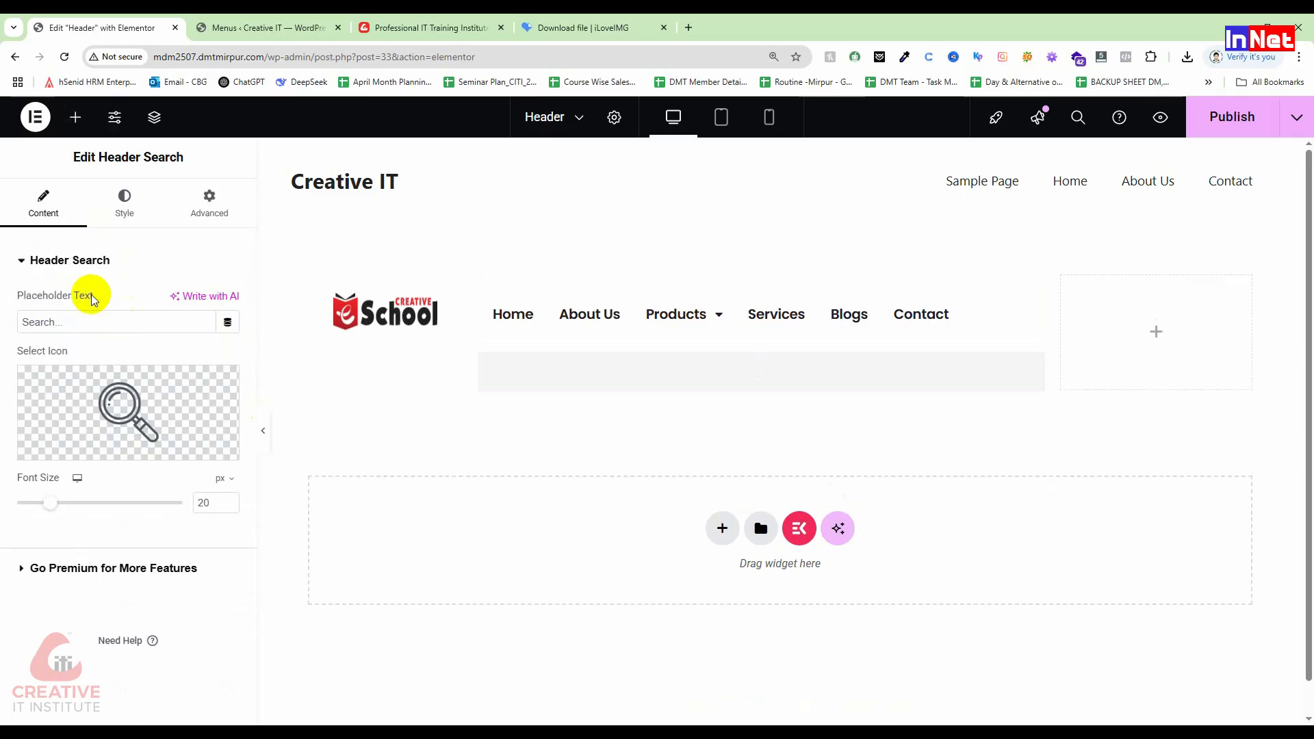
{"action": "key", "text": "Delete"}
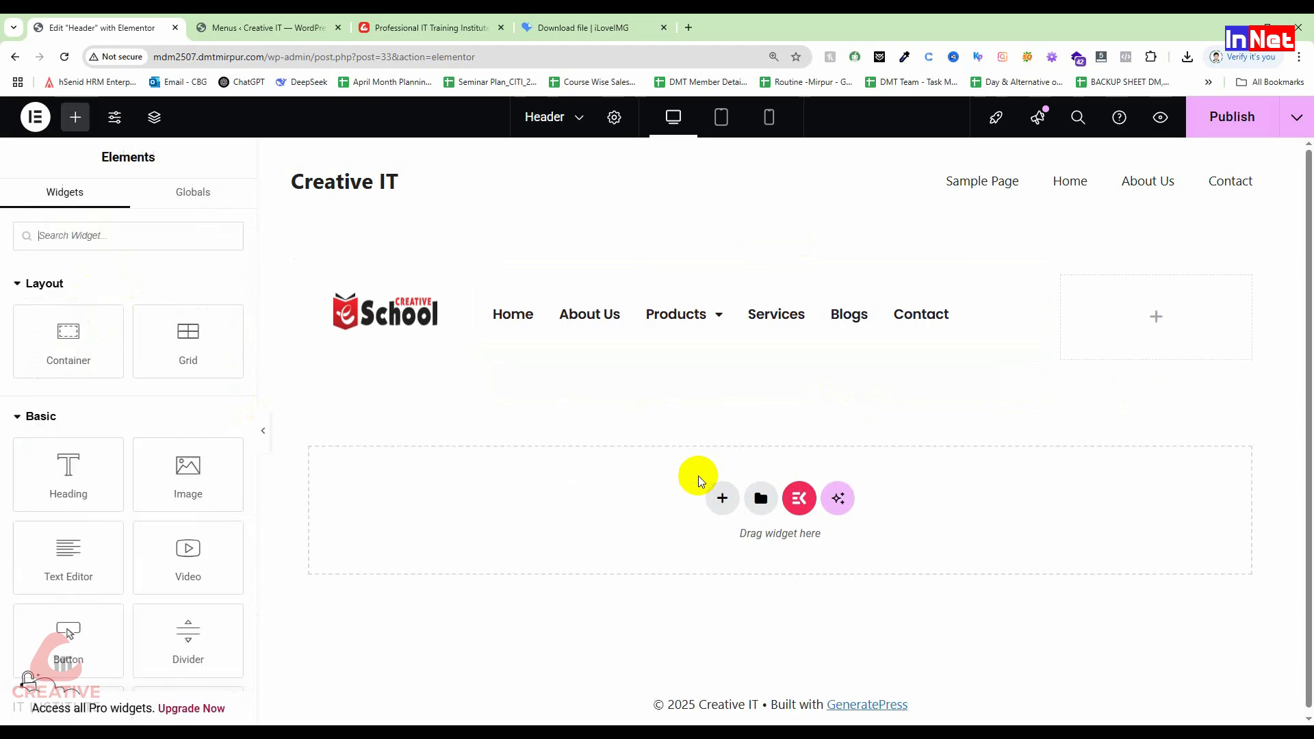
{"action": "left_click", "coordinate": [128, 233]}
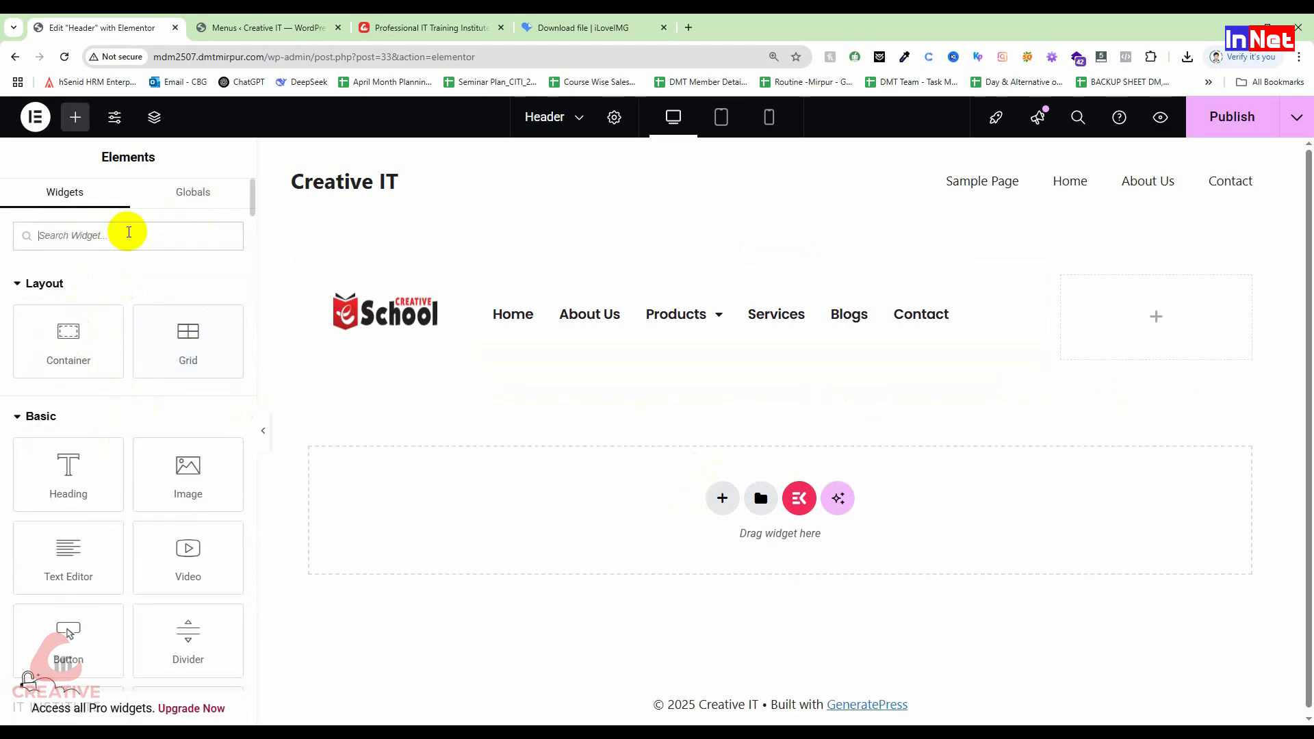
{"action": "type", "text": "search"}
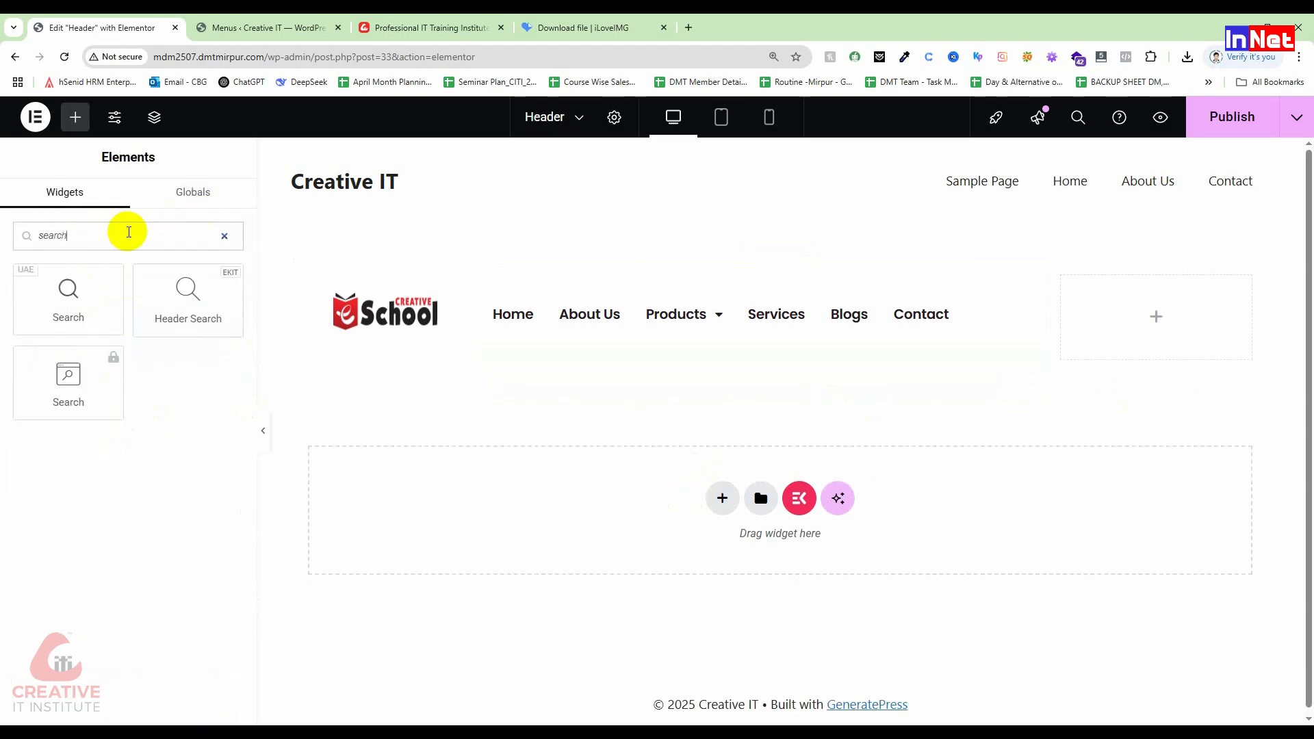
{"action": "left_click_drag", "start_coordinate": [192, 299], "coordinate": [1134, 301]}
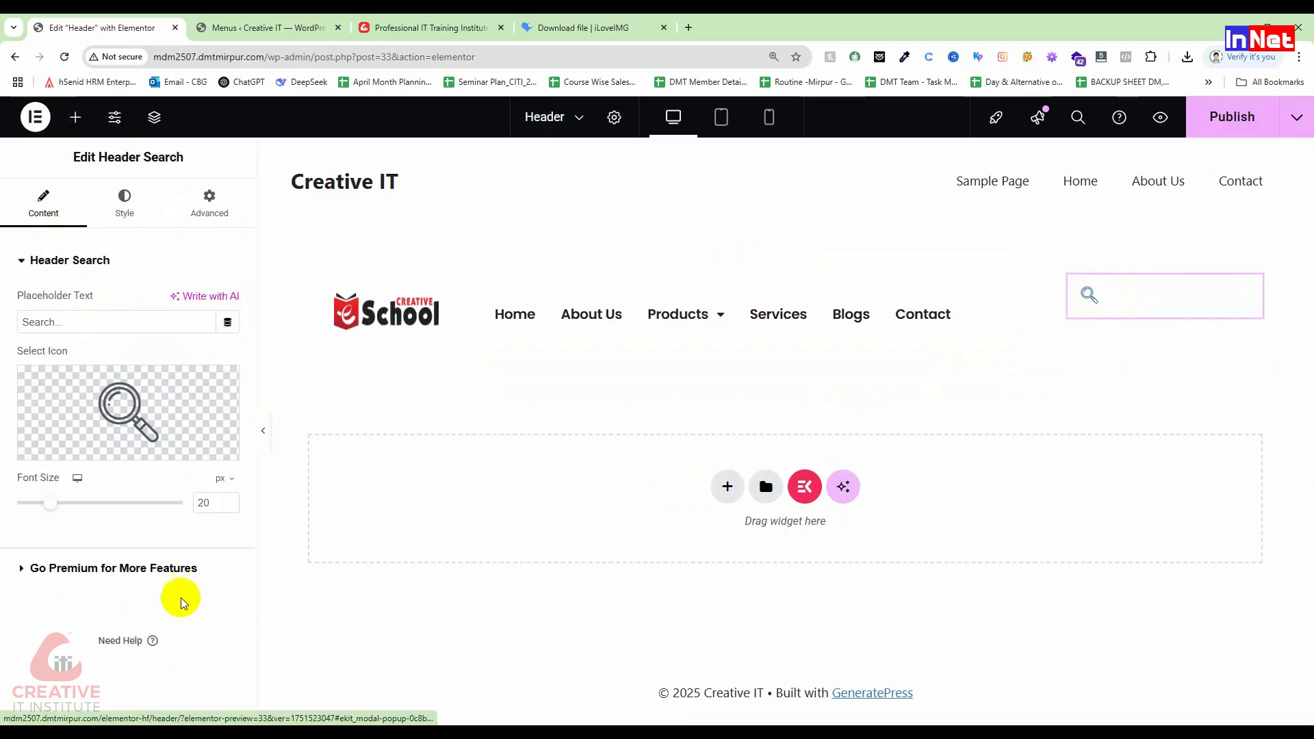
Step: Enlarge the Header Search icon's font size, briefly checking the style options
{"action": "left_click_drag", "start_coordinate": [58, 505], "coordinate": [75, 506]}
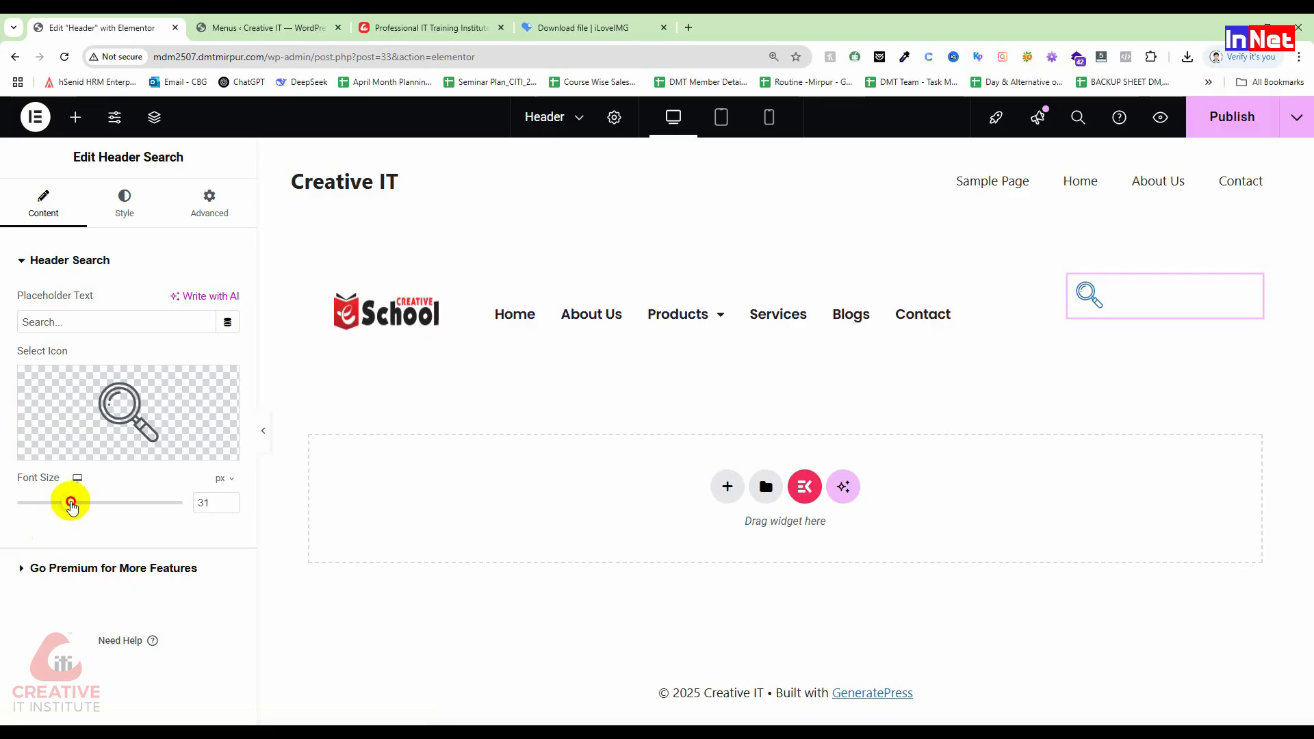
{"action": "left_click", "coordinate": [107, 317]}
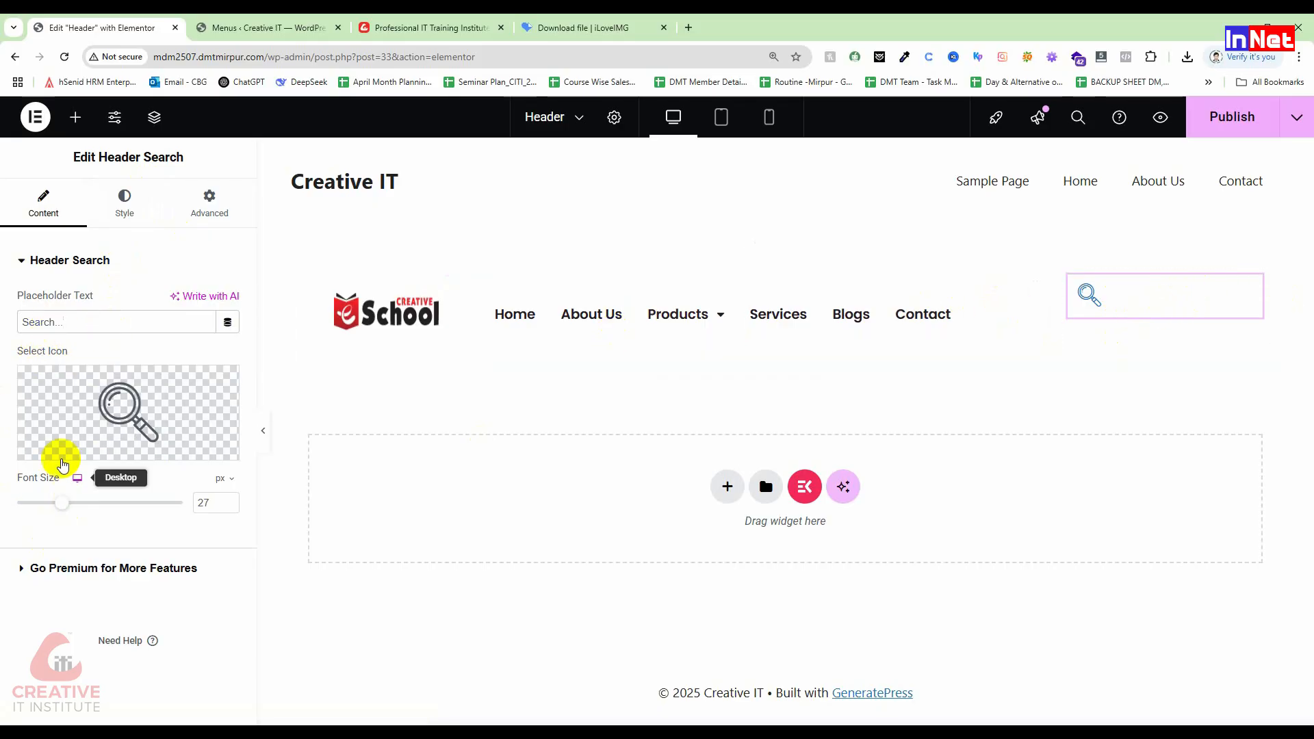
{"action": "left_click", "coordinate": [127, 202]}
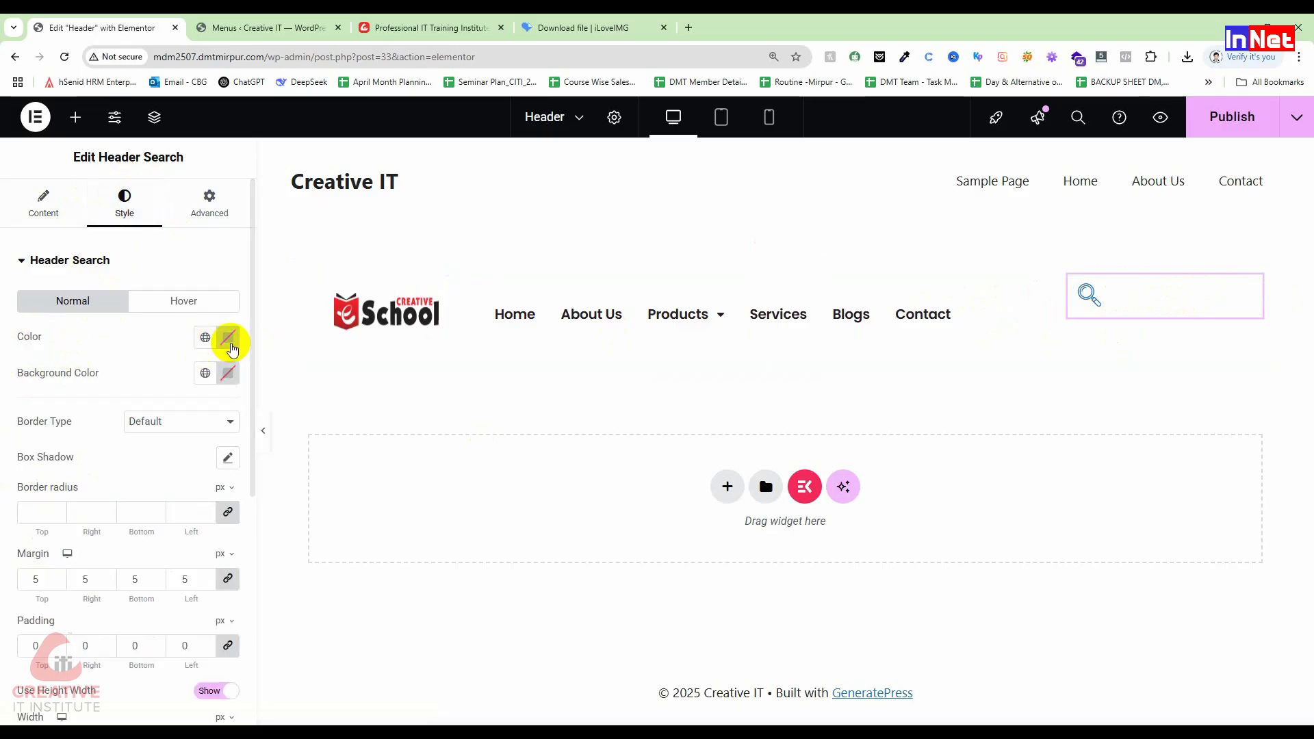
{"action": "scroll", "coordinate": [176, 479], "scroll_direction": "down", "scroll_amount": 4}
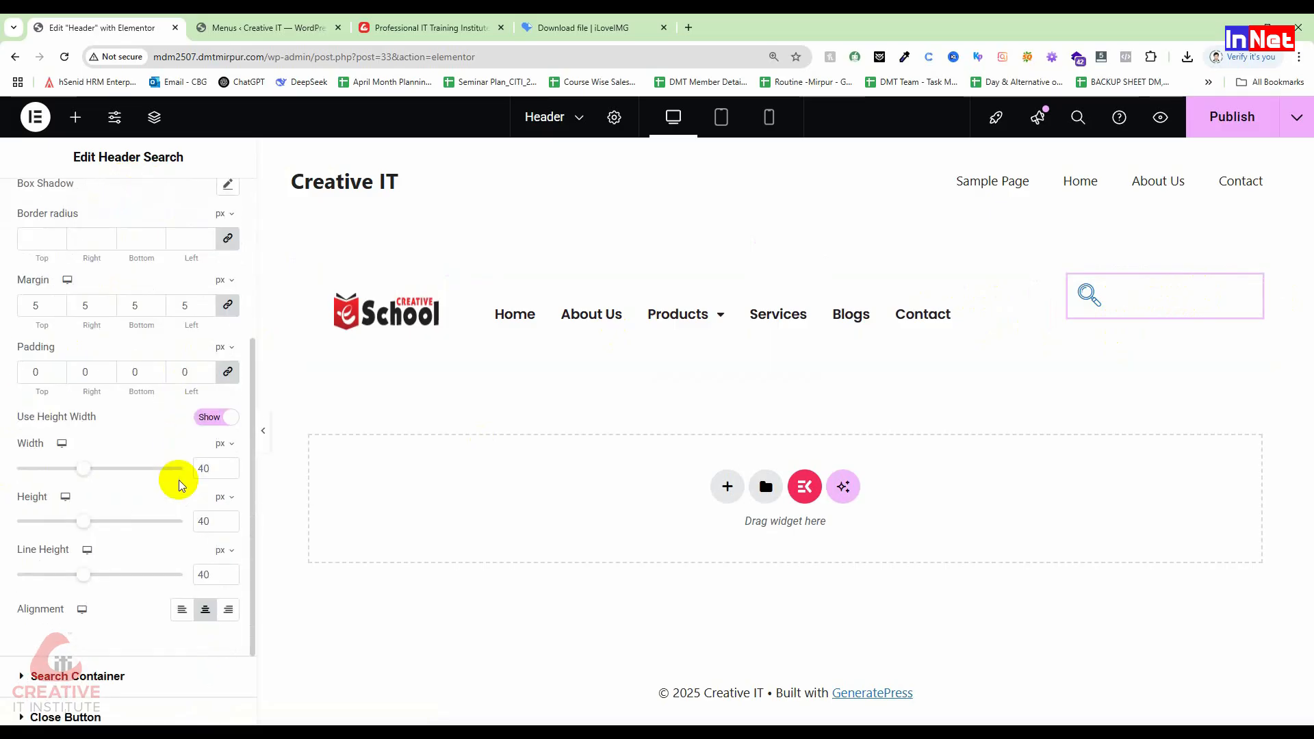
{"action": "scroll", "coordinate": [178, 482], "scroll_direction": "up", "scroll_amount": 3}
{"action": "scroll", "coordinate": [176, 484], "scroll_direction": "down", "scroll_amount": 5}
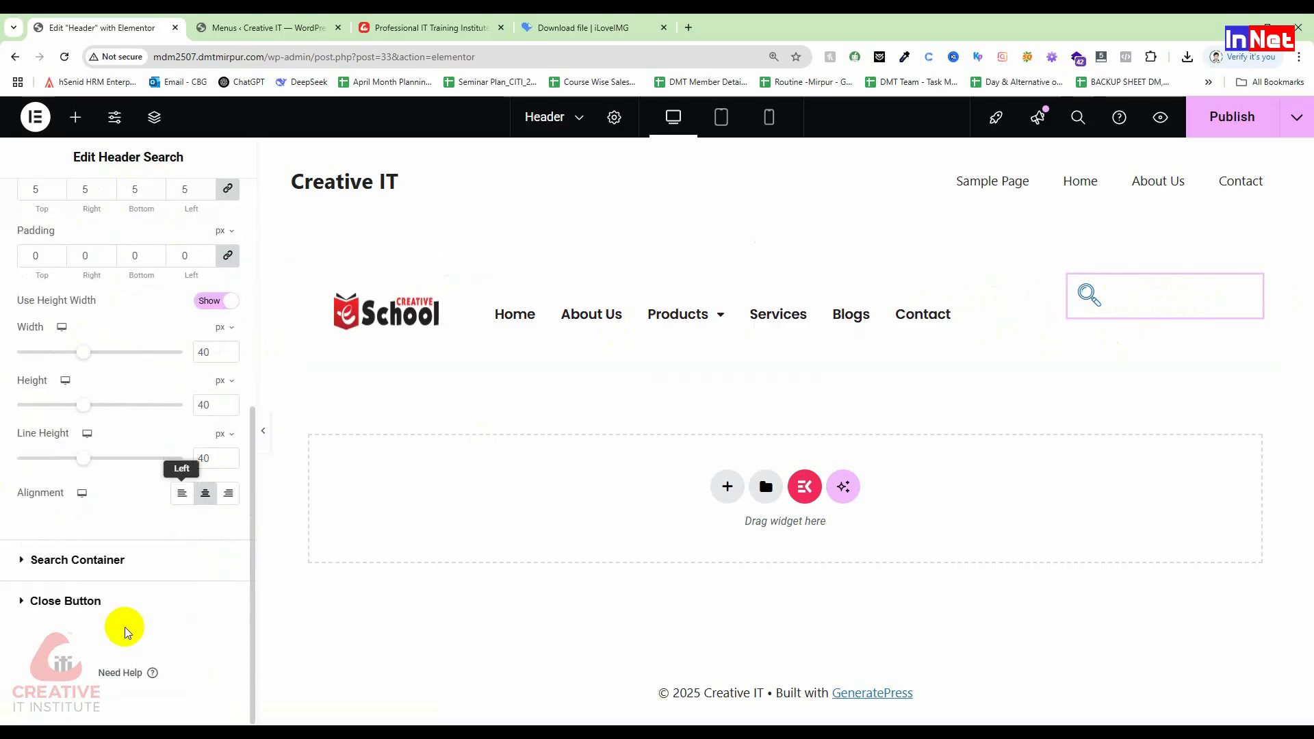
{"action": "left_click", "coordinate": [17, 560]}
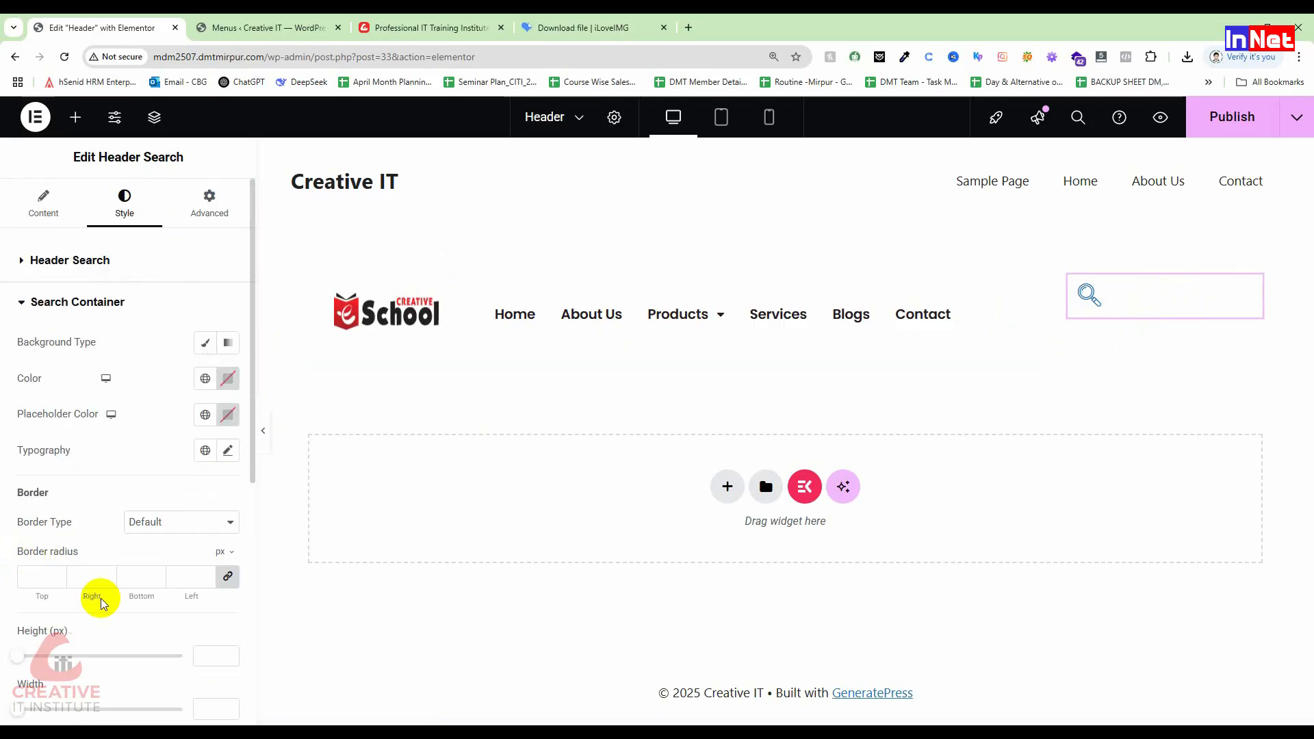
{"action": "scroll", "coordinate": [130, 599], "scroll_direction": "down", "scroll_amount": 1}
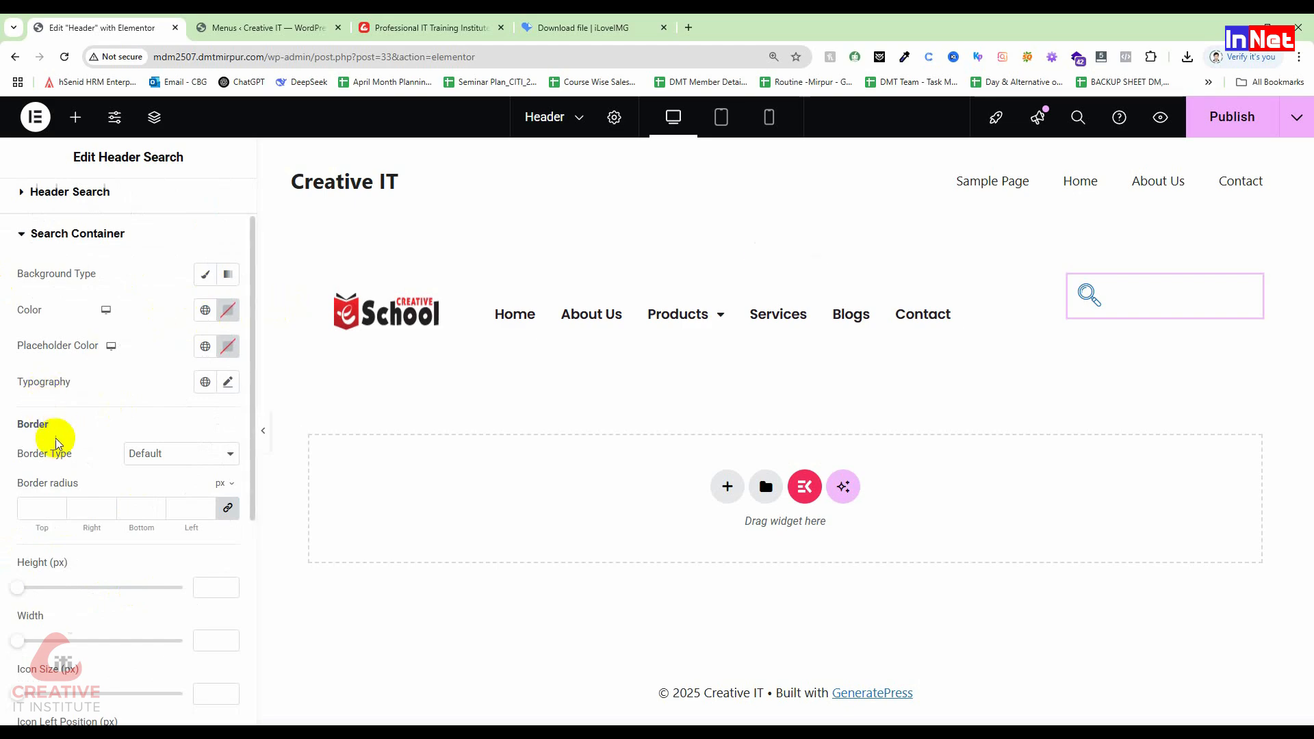
{"action": "scroll", "coordinate": [150, 549], "scroll_direction": "down", "scroll_amount": 3}
{"action": "scroll", "coordinate": [150, 549], "scroll_direction": "up", "scroll_amount": 5}
{"action": "scroll", "coordinate": [150, 549], "scroll_direction": "down", "scroll_amount": 1}
{"action": "scroll", "coordinate": [150, 549], "scroll_direction": "up", "scroll_amount": 3}
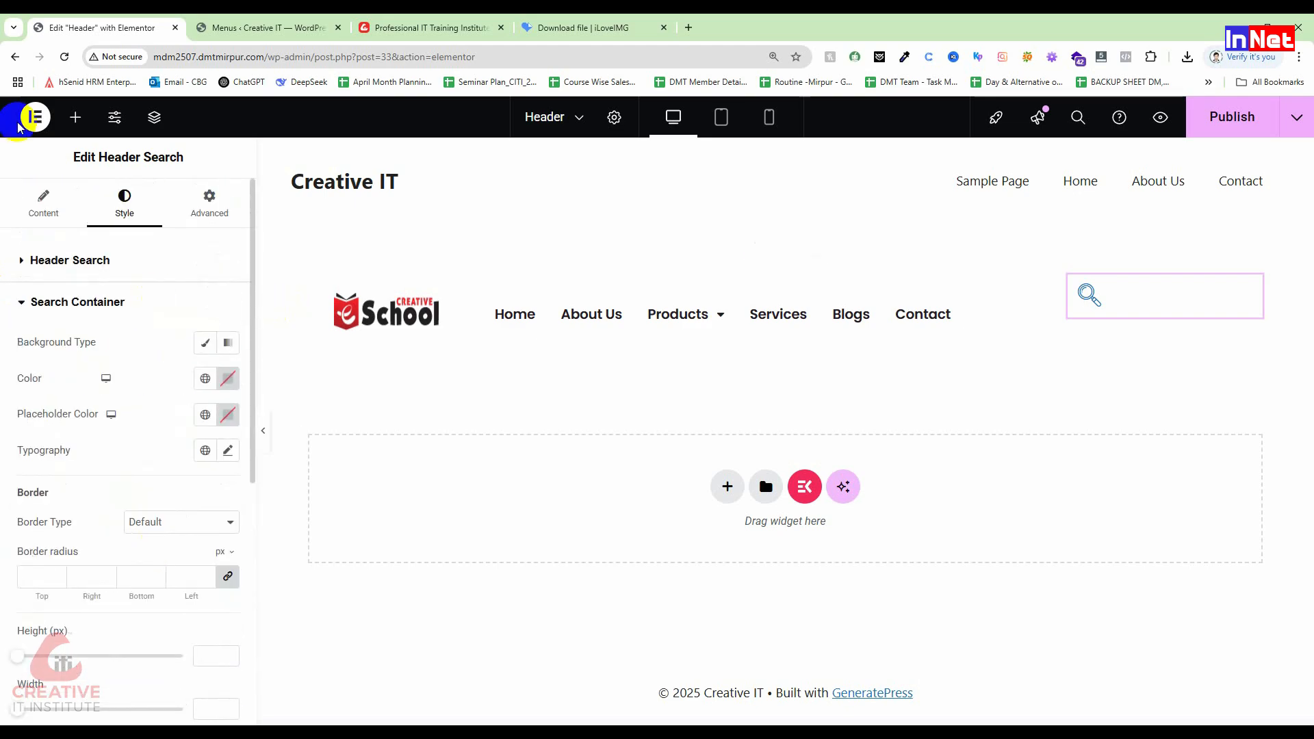
{"action": "left_click", "coordinate": [43, 202]}
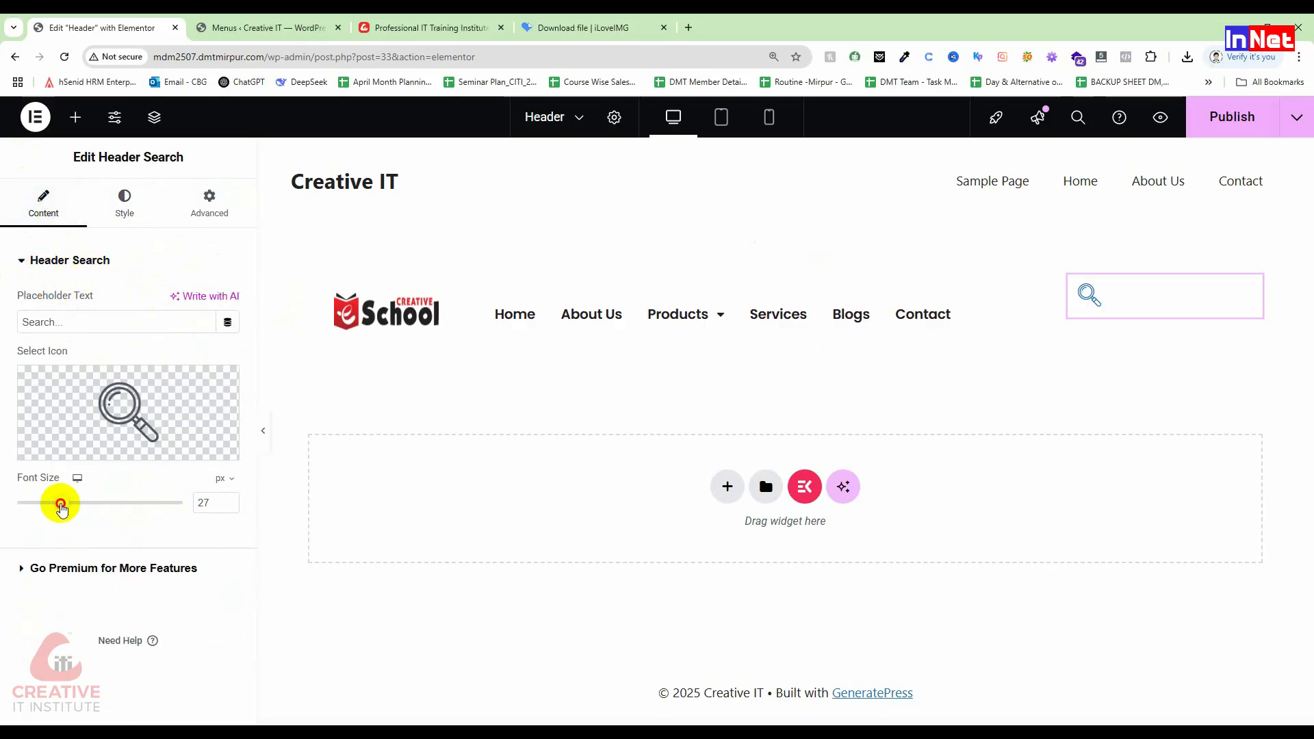
{"action": "left_click_drag", "start_coordinate": [64, 507], "coordinate": [61, 505]}
Step: In Advanced > Layout, unlink Margin and set the top margin to 21 px
{"action": "left_click", "coordinate": [210, 204]}
{"action": "left_click", "coordinate": [230, 320]}
{"action": "left_click", "coordinate": [59, 317]}
{"action": "left_click", "coordinate": [58, 317]}
{"action": "left_click", "coordinate": [59, 317]}
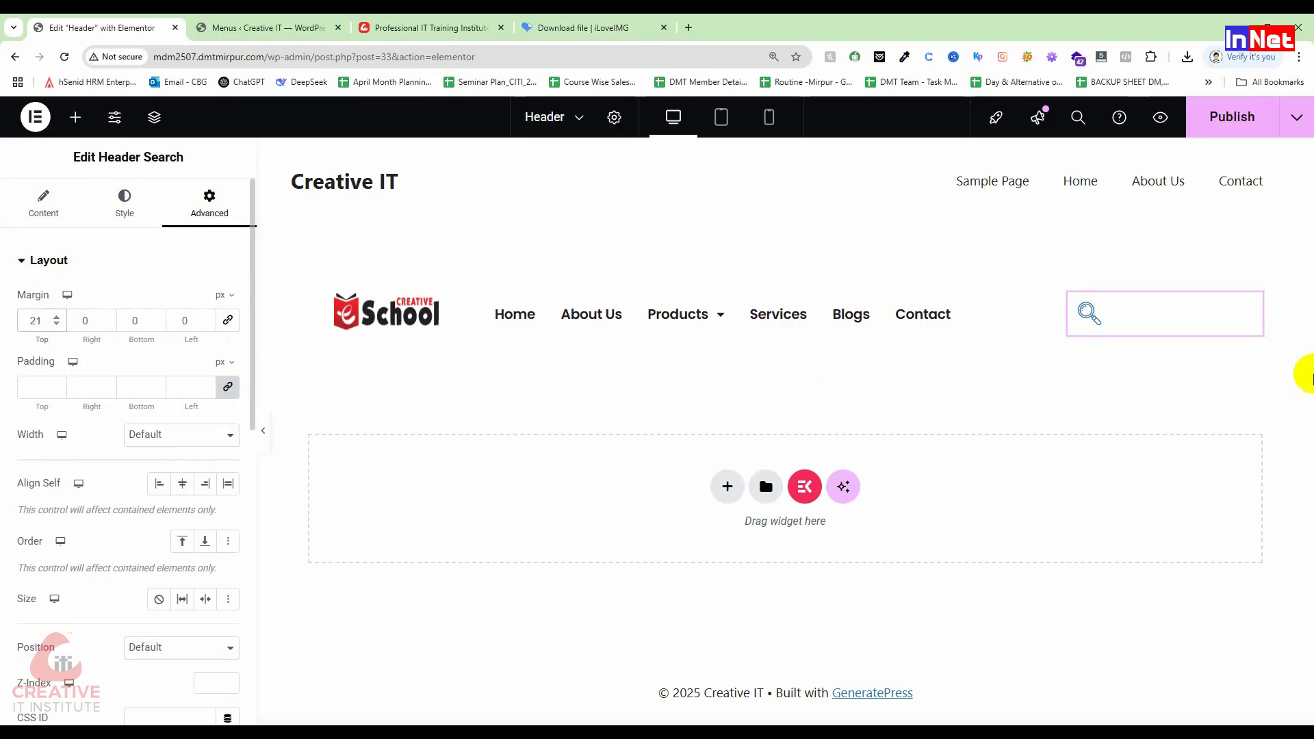
{"action": "left_click", "coordinate": [149, 217]}
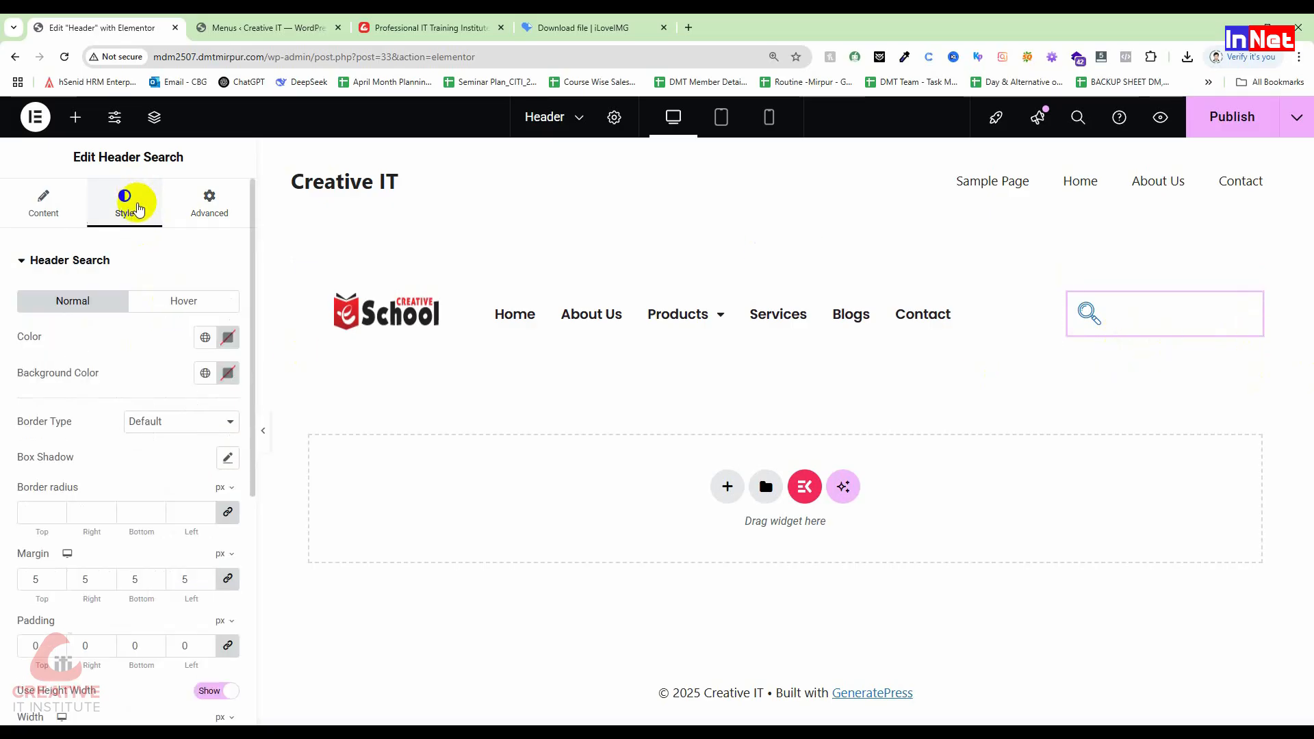
Step: Make the search icon red on a white background colour
{"action": "left_click", "coordinate": [227, 337]}
{"action": "left_click_drag", "start_coordinate": [297, 425], "coordinate": [329, 411]}
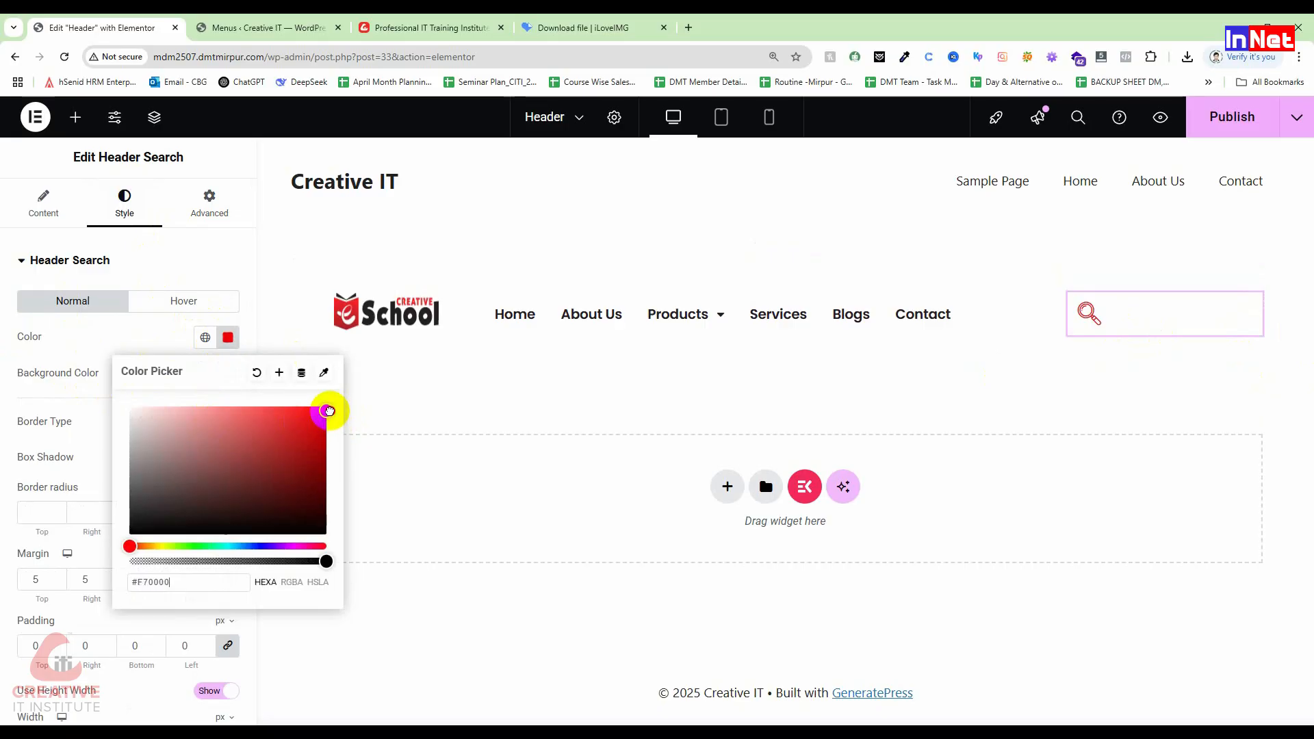
{"action": "left_click", "coordinate": [48, 338]}
{"action": "left_click", "coordinate": [228, 373]}
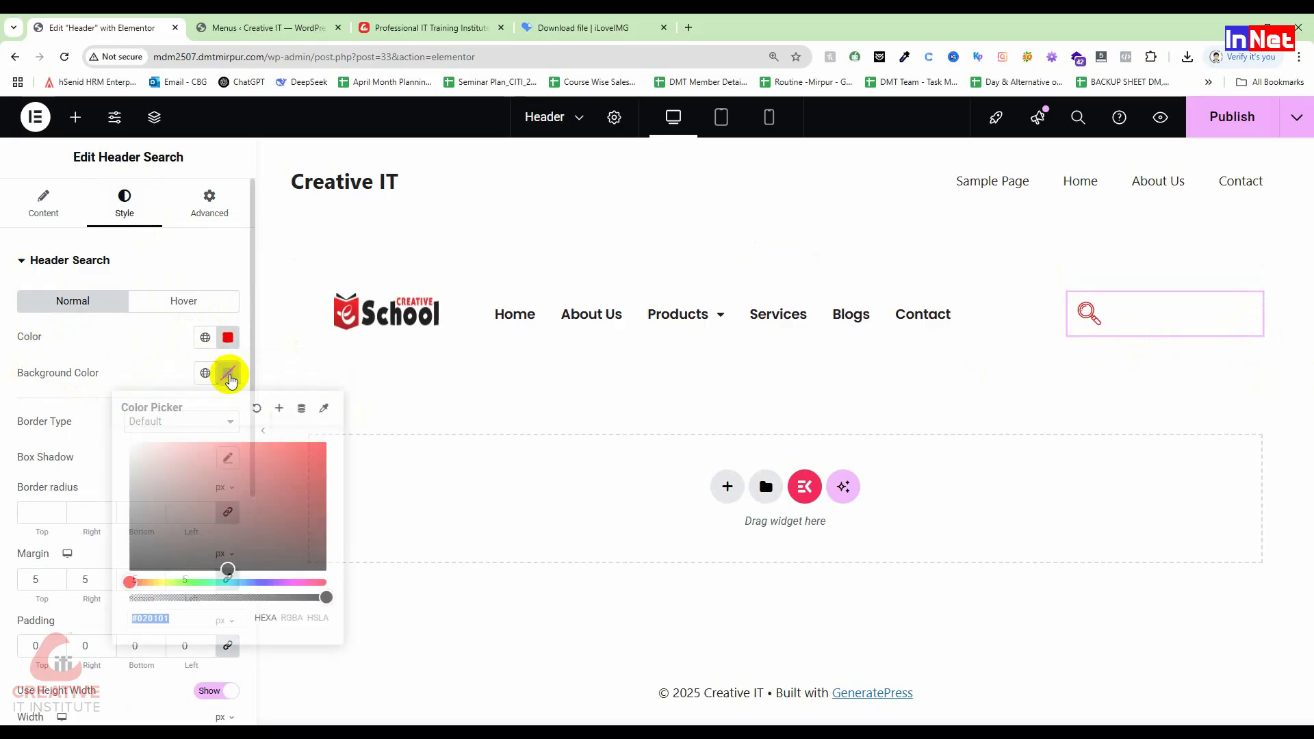
{"action": "left_click", "coordinate": [158, 537]}
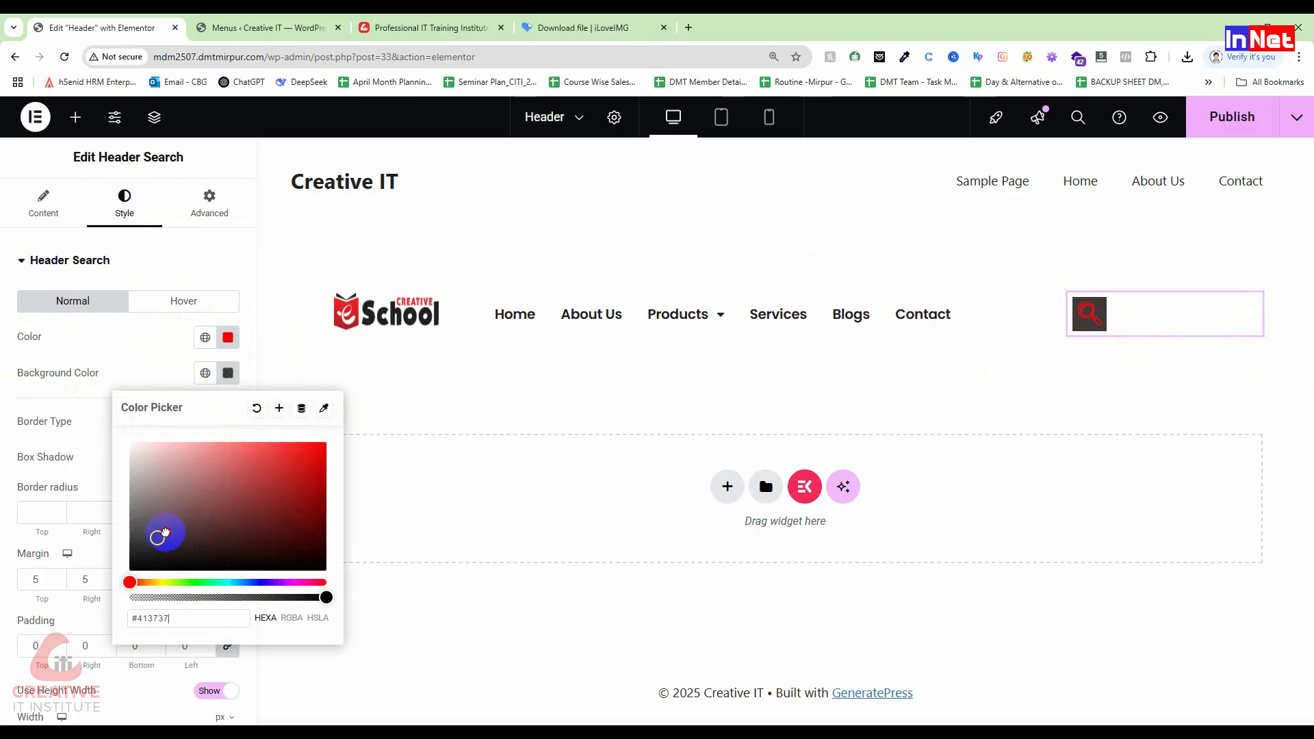
{"action": "left_click_drag", "start_coordinate": [167, 531], "coordinate": [130, 430]}
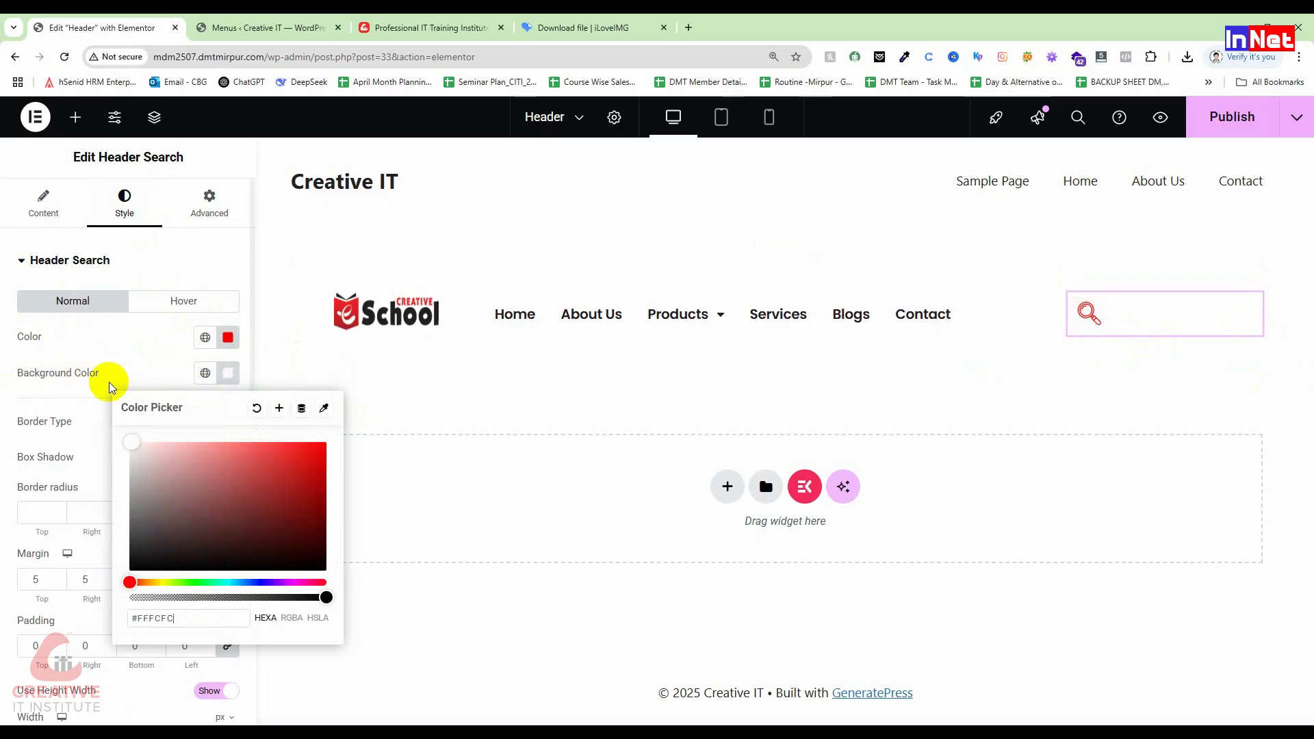
{"action": "left_click", "coordinate": [110, 413]}
Step: Try Solid, Double, Dotted and Dashed border types on the search icon, then restore Default
{"action": "left_click", "coordinate": [210, 422]}
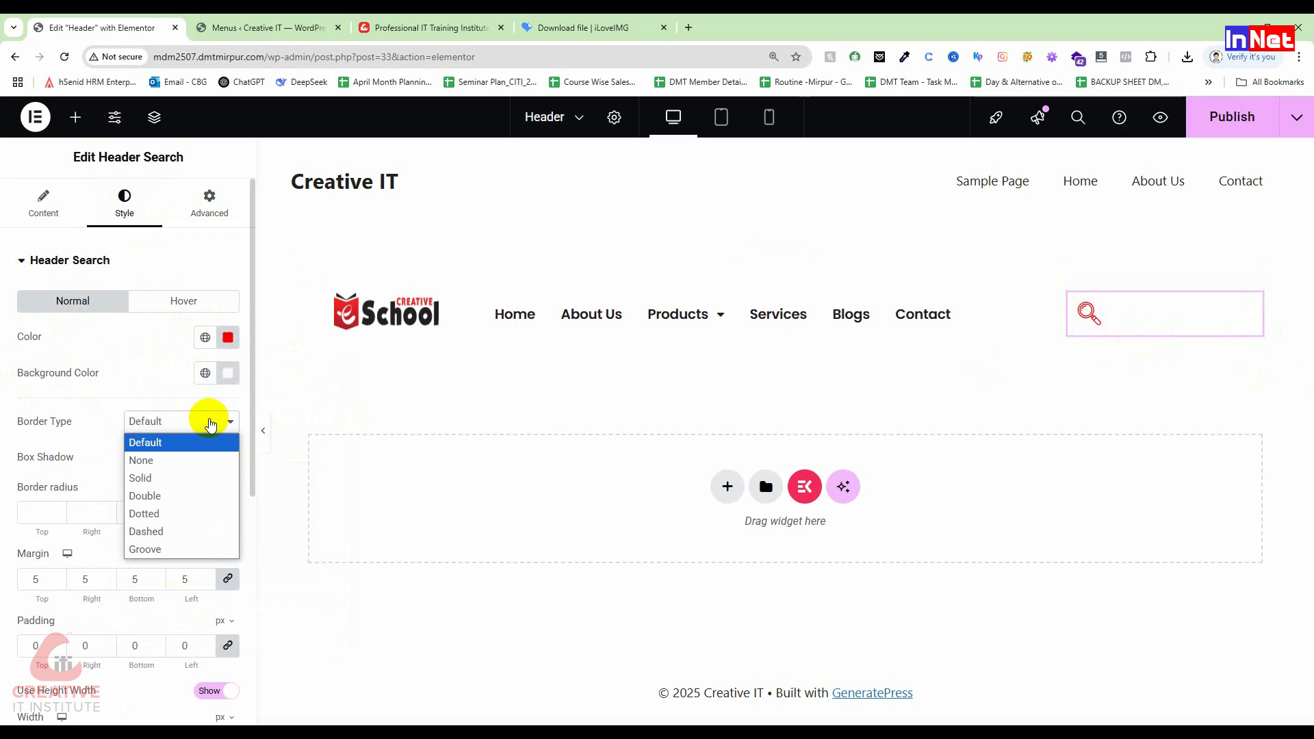
{"action": "left_click", "coordinate": [166, 477]}
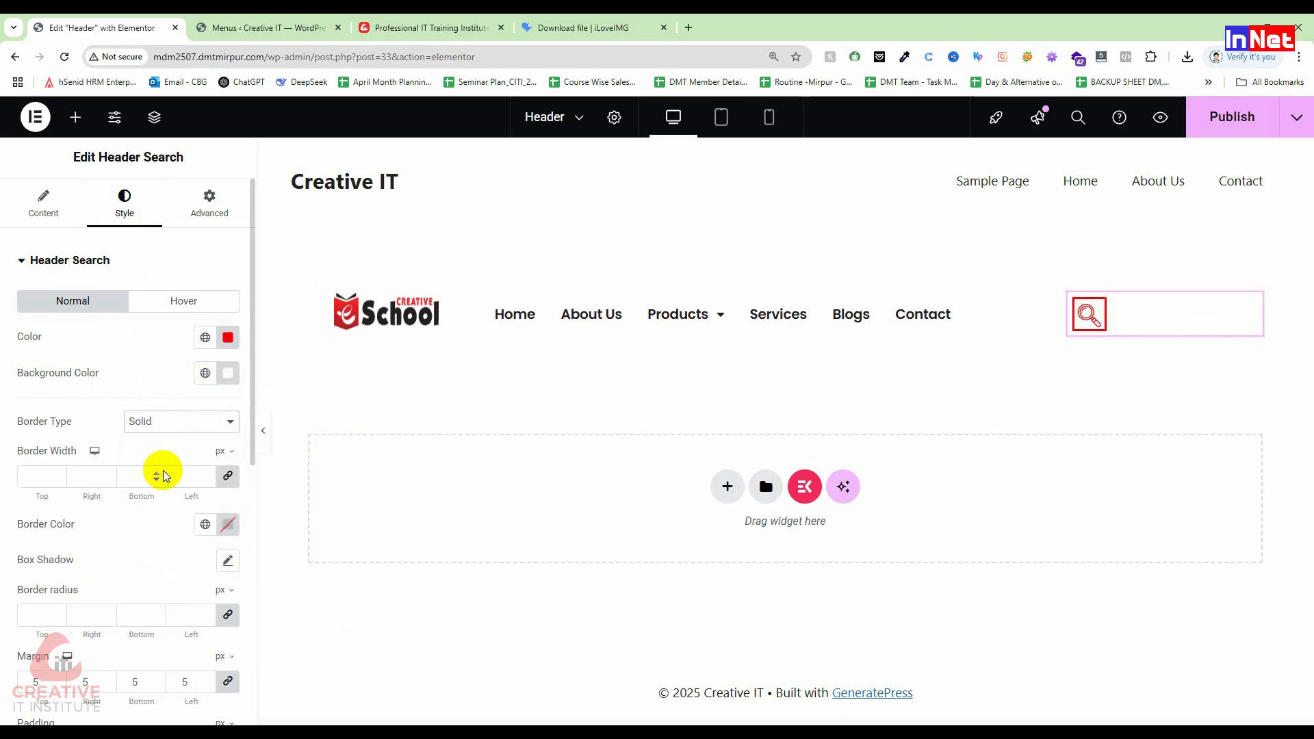
{"action": "left_click", "coordinate": [174, 419]}
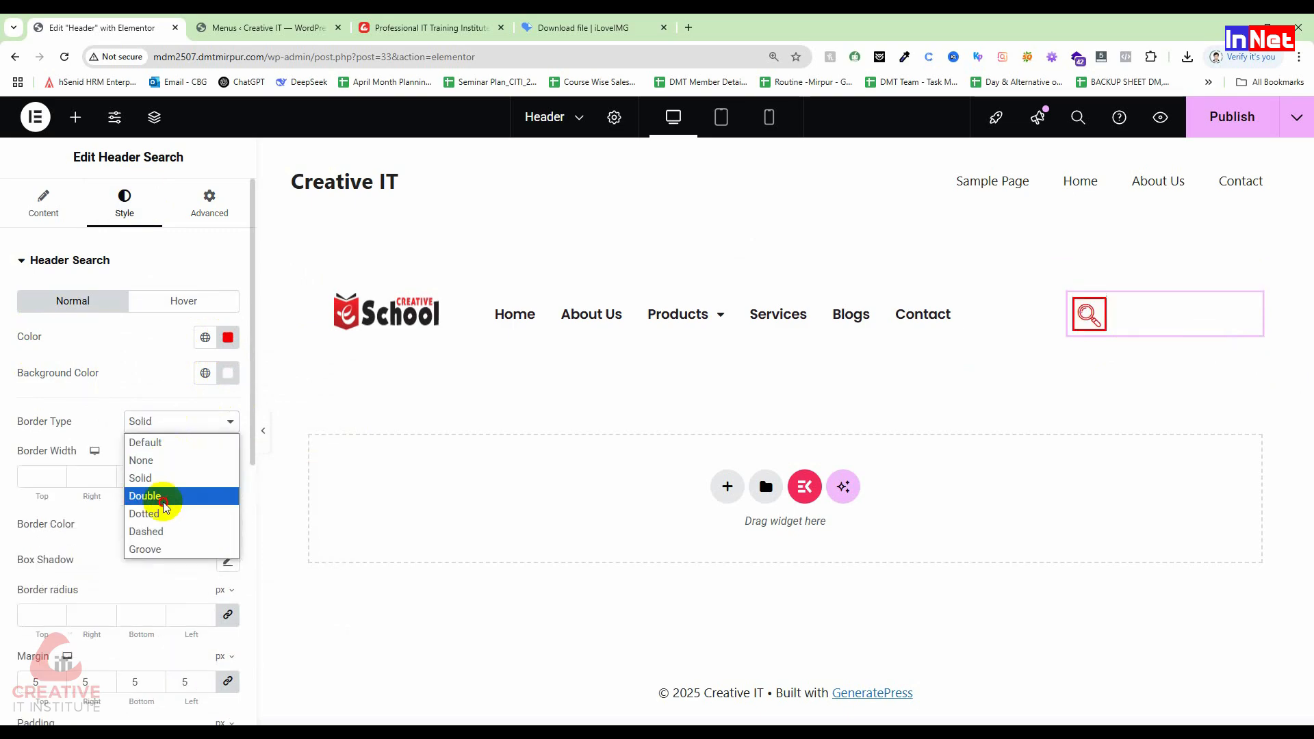
{"action": "left_click", "coordinate": [166, 497]}
{"action": "left_click", "coordinate": [168, 420]}
{"action": "left_click", "coordinate": [171, 515]}
{"action": "left_click", "coordinate": [168, 420]}
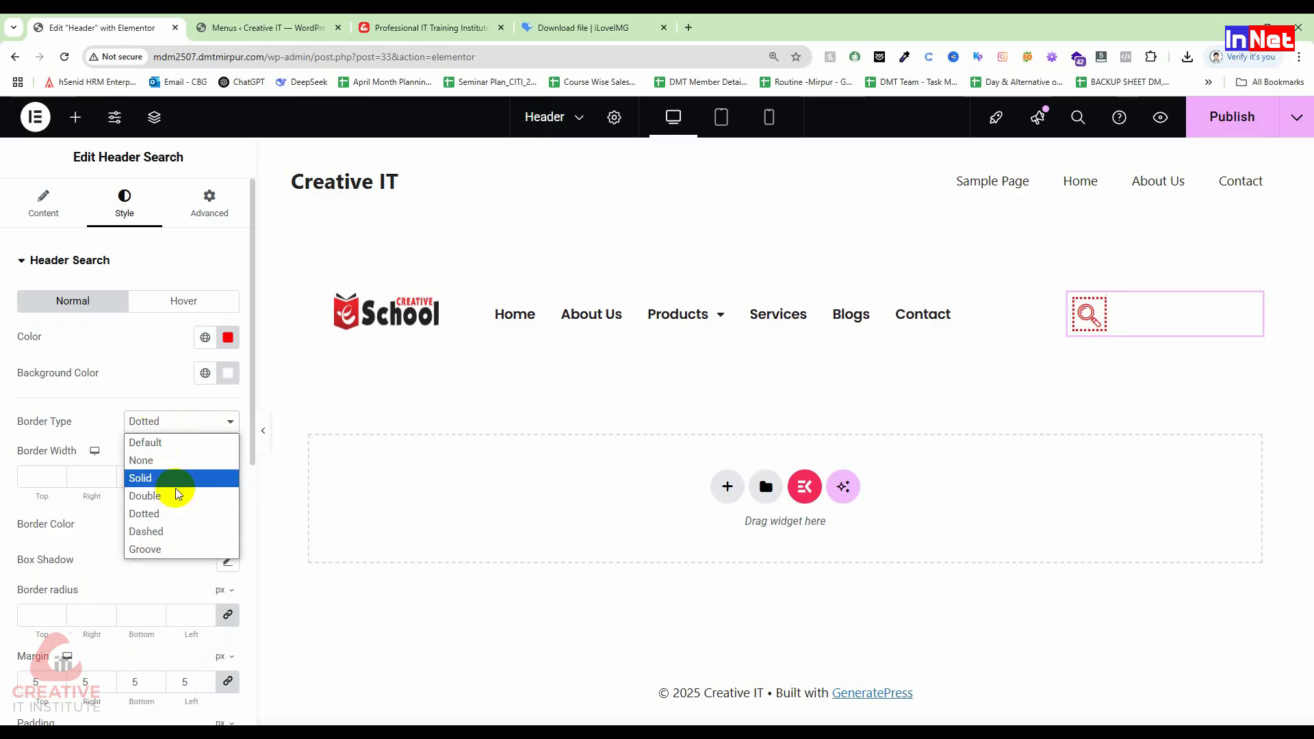
{"action": "left_click", "coordinate": [176, 533]}
{"action": "left_click", "coordinate": [170, 419]}
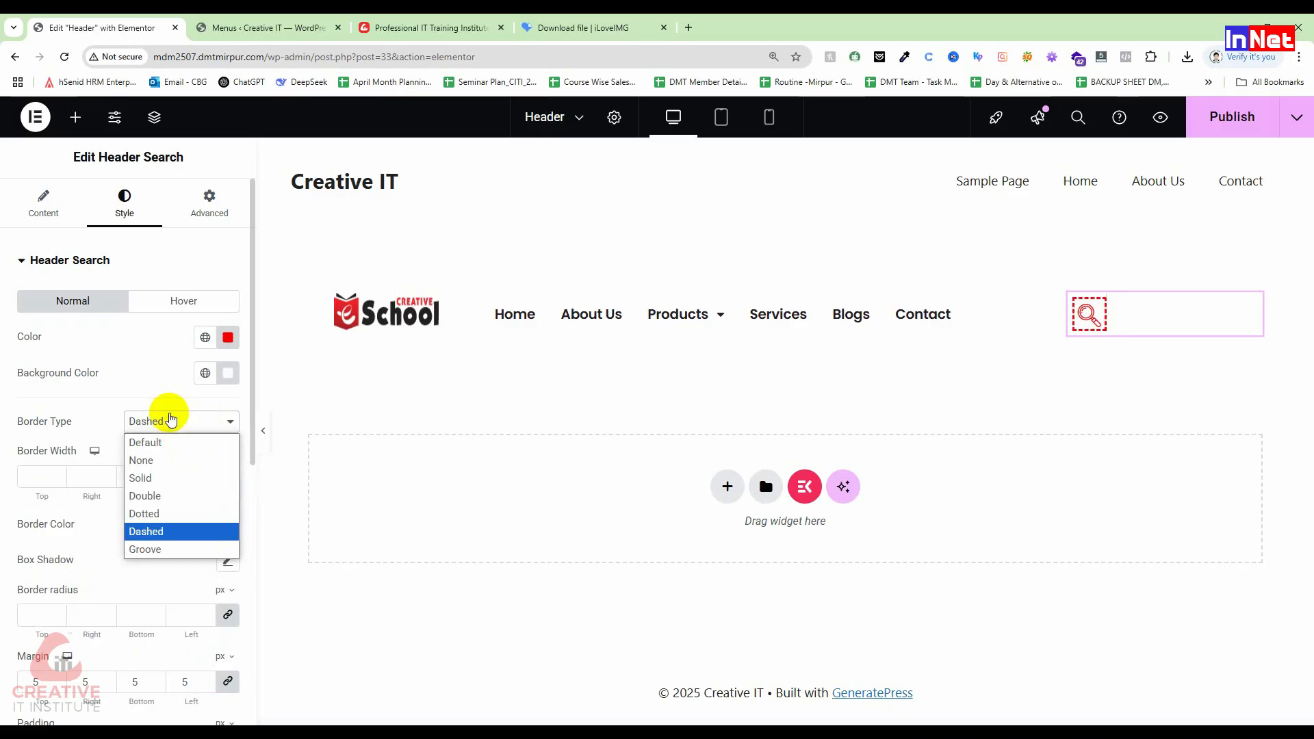
{"action": "left_click", "coordinate": [163, 443]}
{"action": "scroll", "coordinate": [165, 473], "scroll_direction": "down", "scroll_amount": 1}
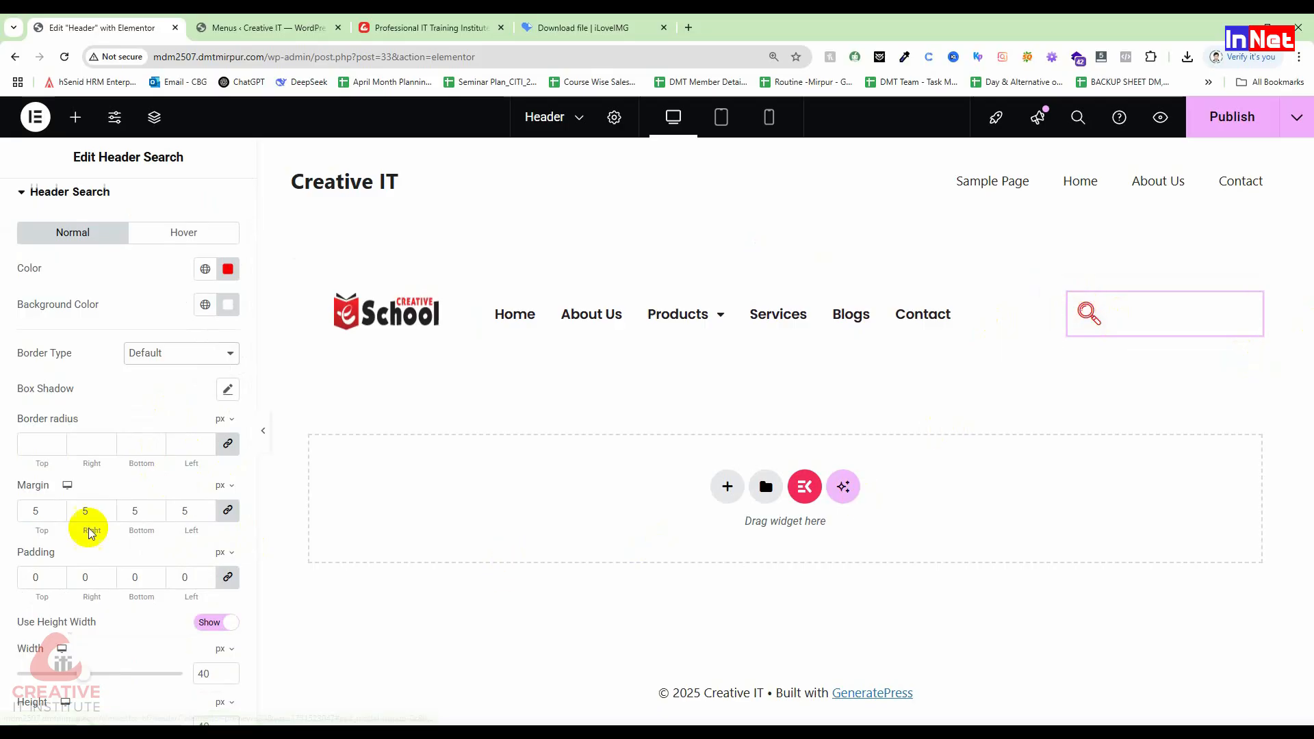
Step: Give the search container a classic red background
{"action": "scroll", "coordinate": [44, 537], "scroll_direction": "down", "scroll_amount": 4}
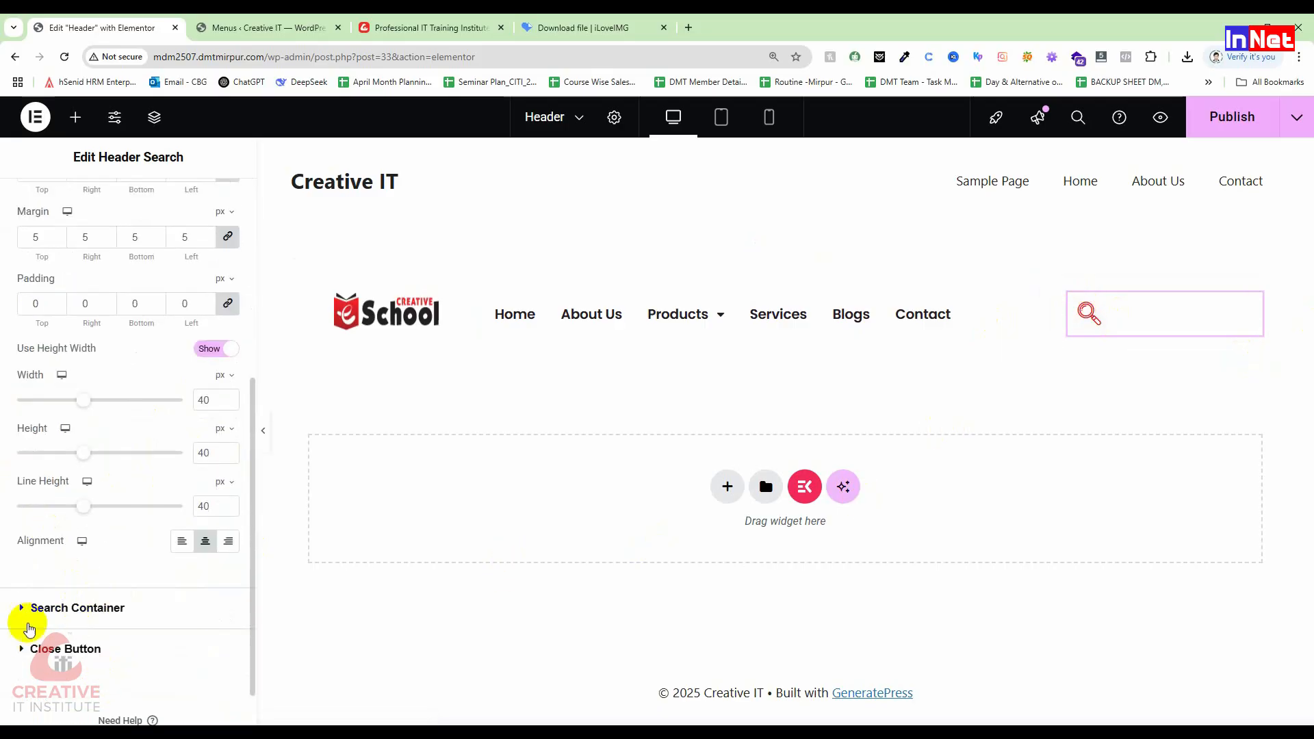
{"action": "left_click", "coordinate": [18, 609]}
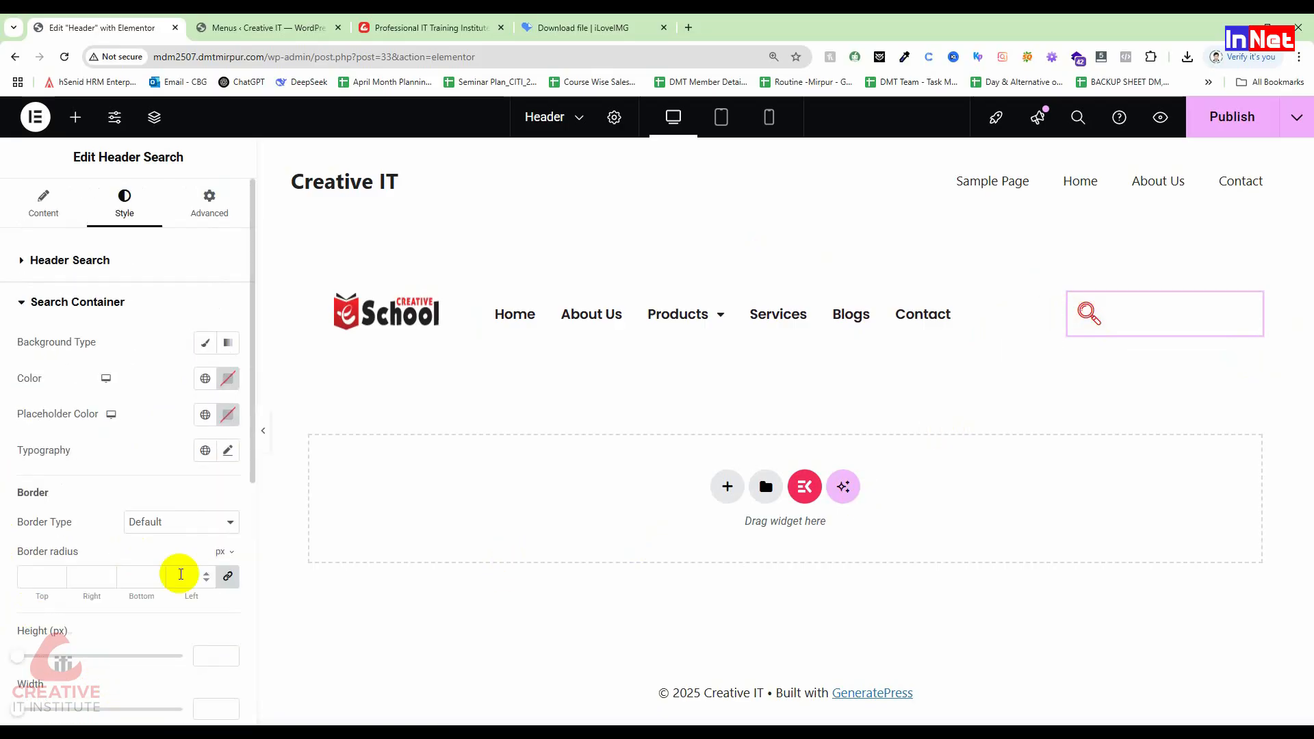
{"action": "left_click", "coordinate": [204, 342]}
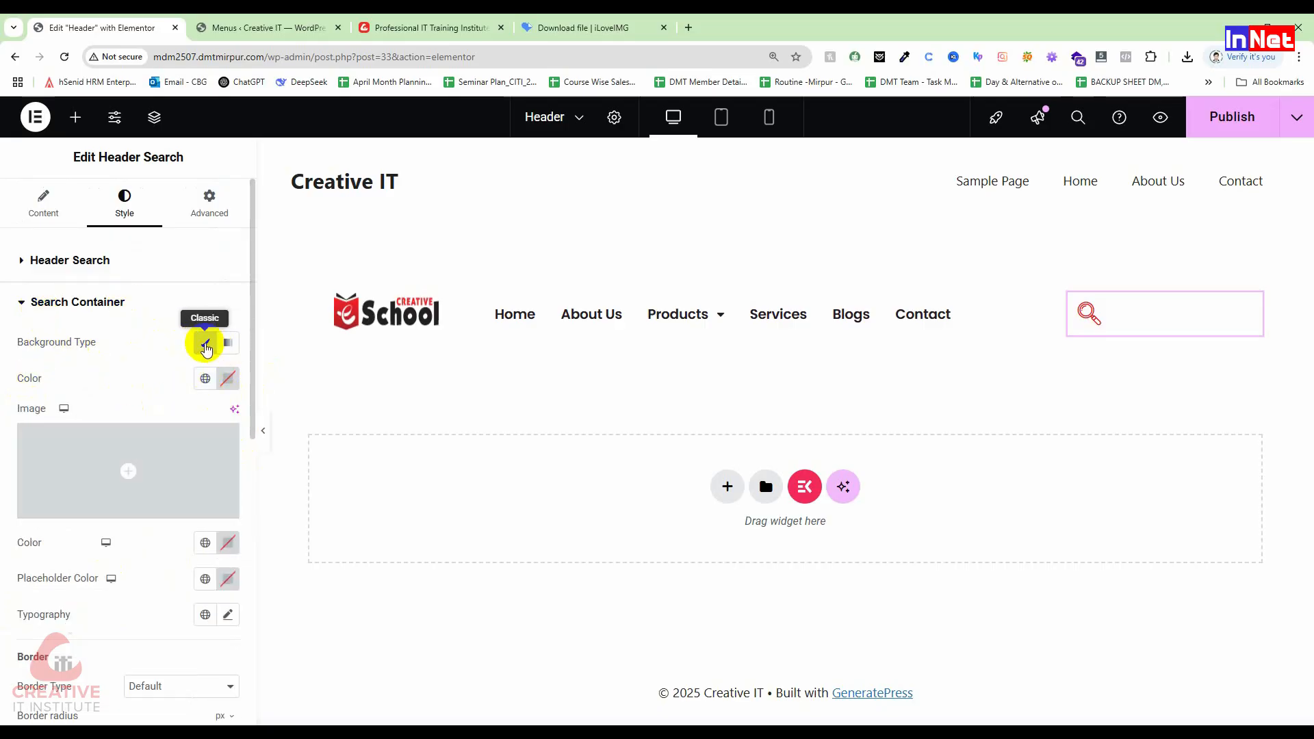
{"action": "left_click", "coordinate": [227, 378]}
{"action": "left_click", "coordinate": [319, 466]}
{"action": "left_click_drag", "start_coordinate": [318, 466], "coordinate": [327, 459]}
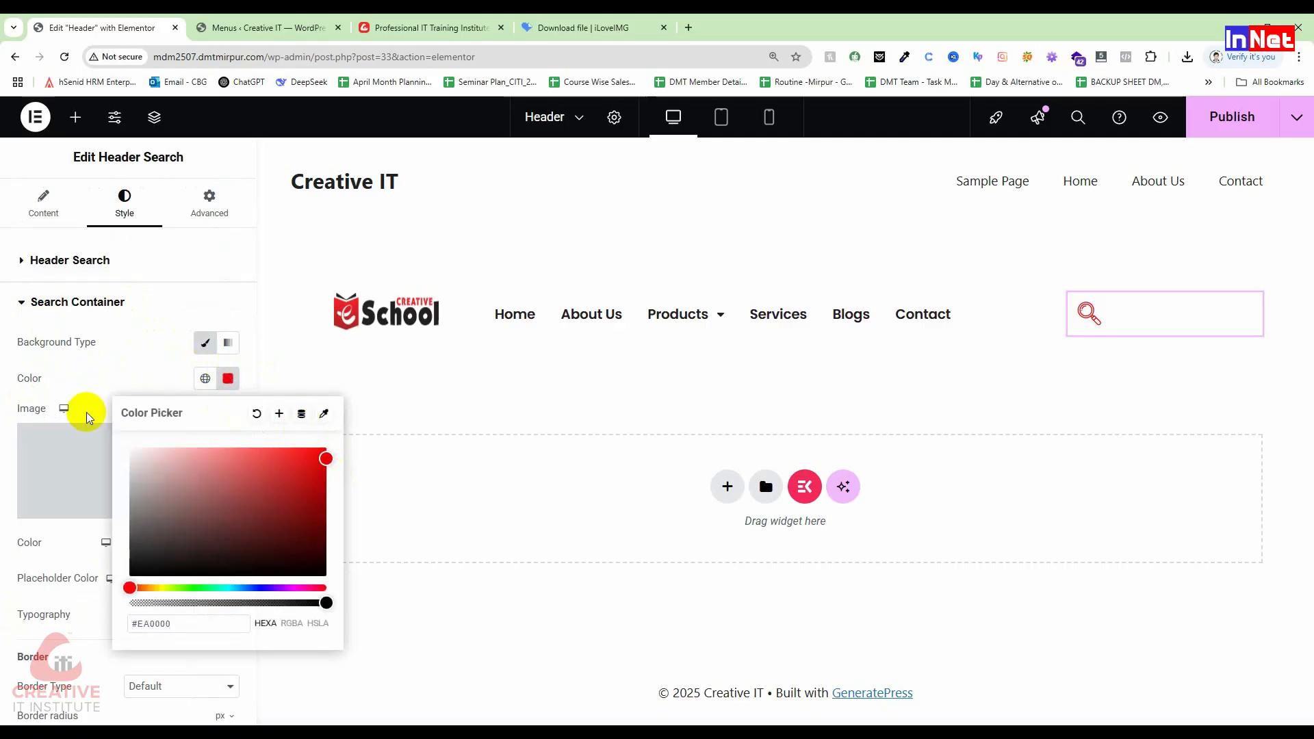
{"action": "left_click", "coordinate": [94, 357]}
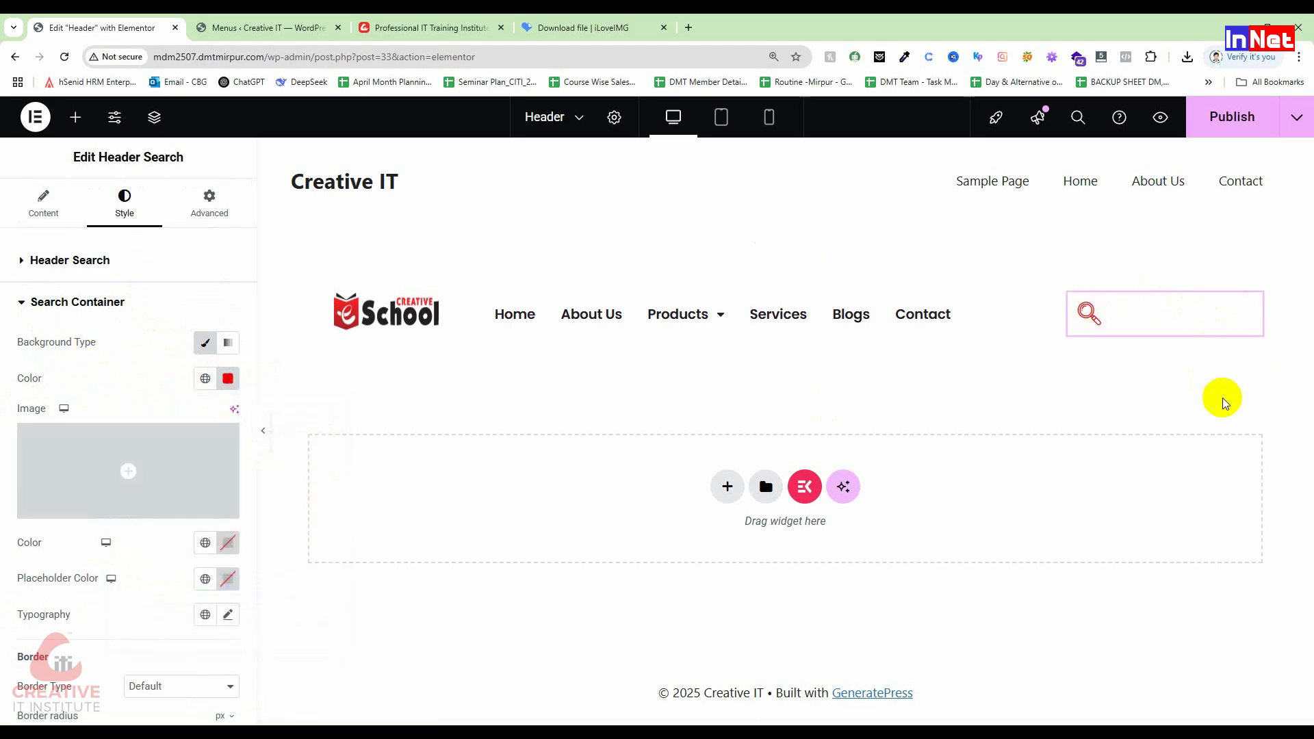
Step: Set the search text colour and placeholder text colour to red
{"action": "left_click", "coordinate": [228, 543]}
{"action": "left_click_drag", "start_coordinate": [305, 341], "coordinate": [265, 336]}
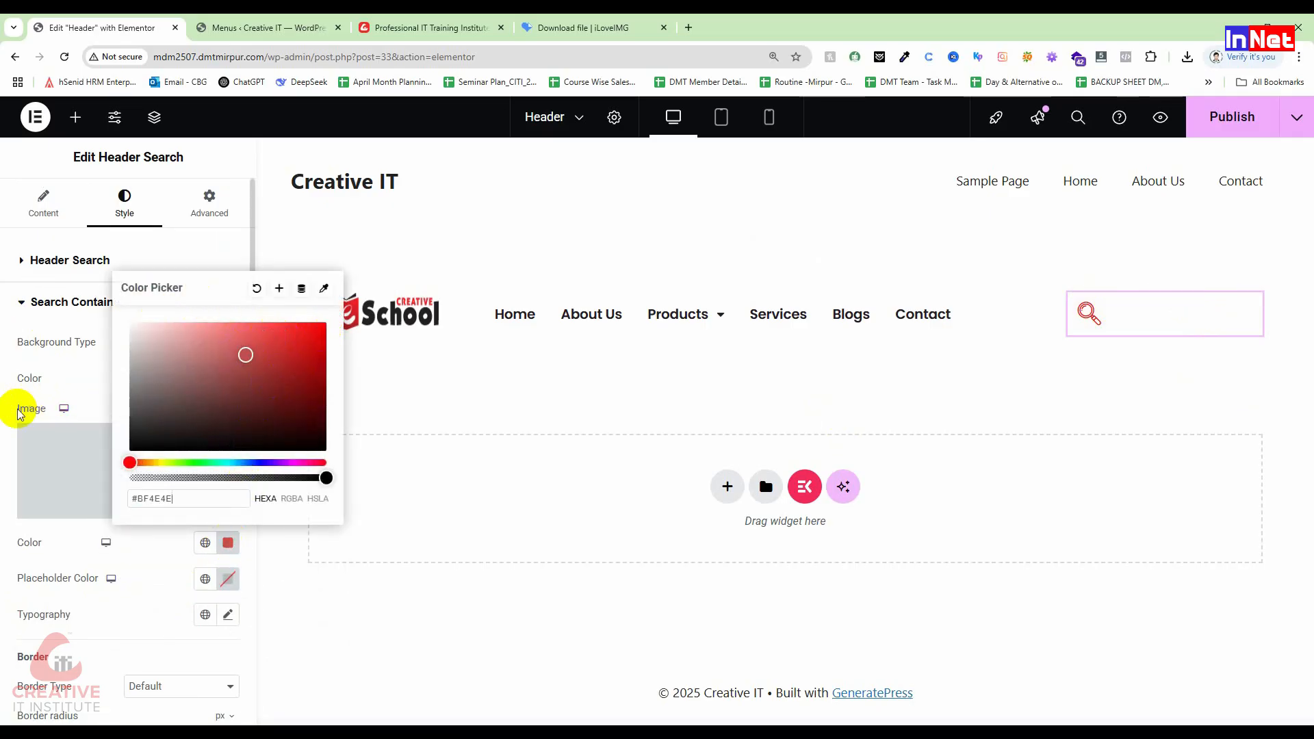
{"action": "left_click", "coordinate": [3, 507]}
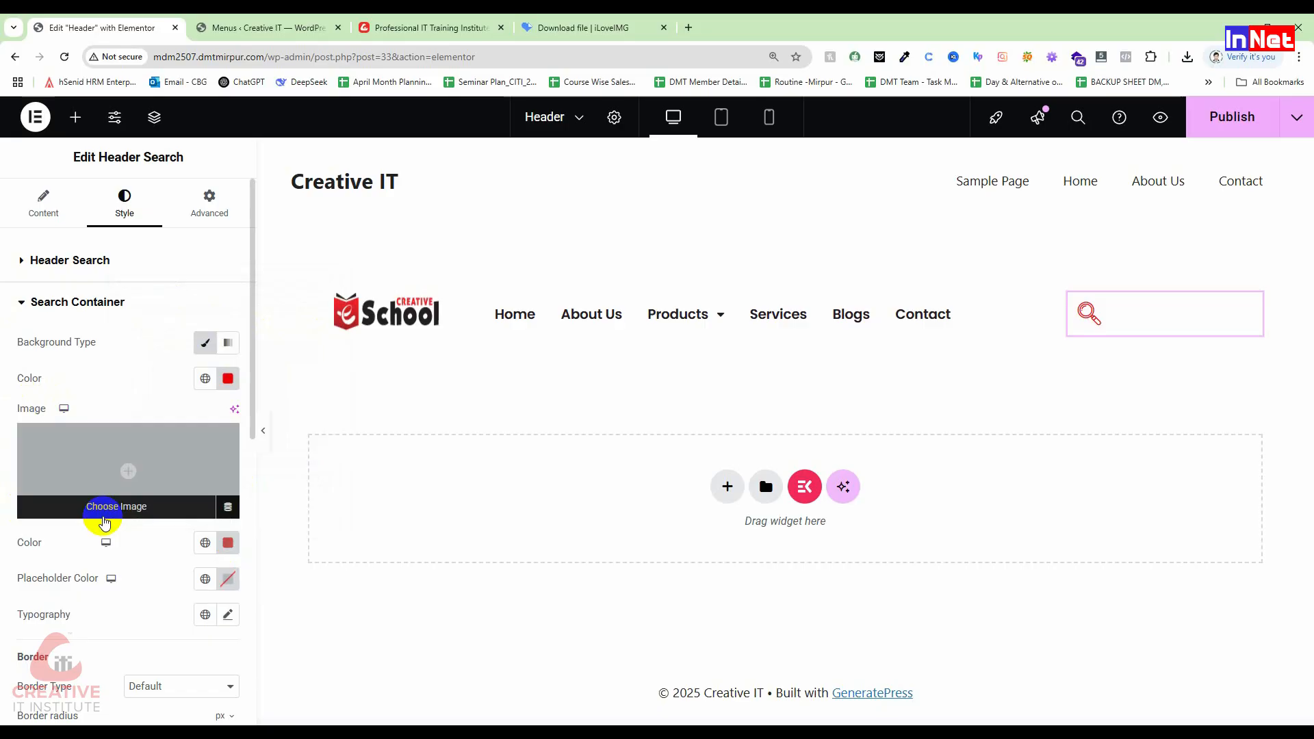
{"action": "scroll", "coordinate": [102, 560], "scroll_direction": "down", "scroll_amount": 1}
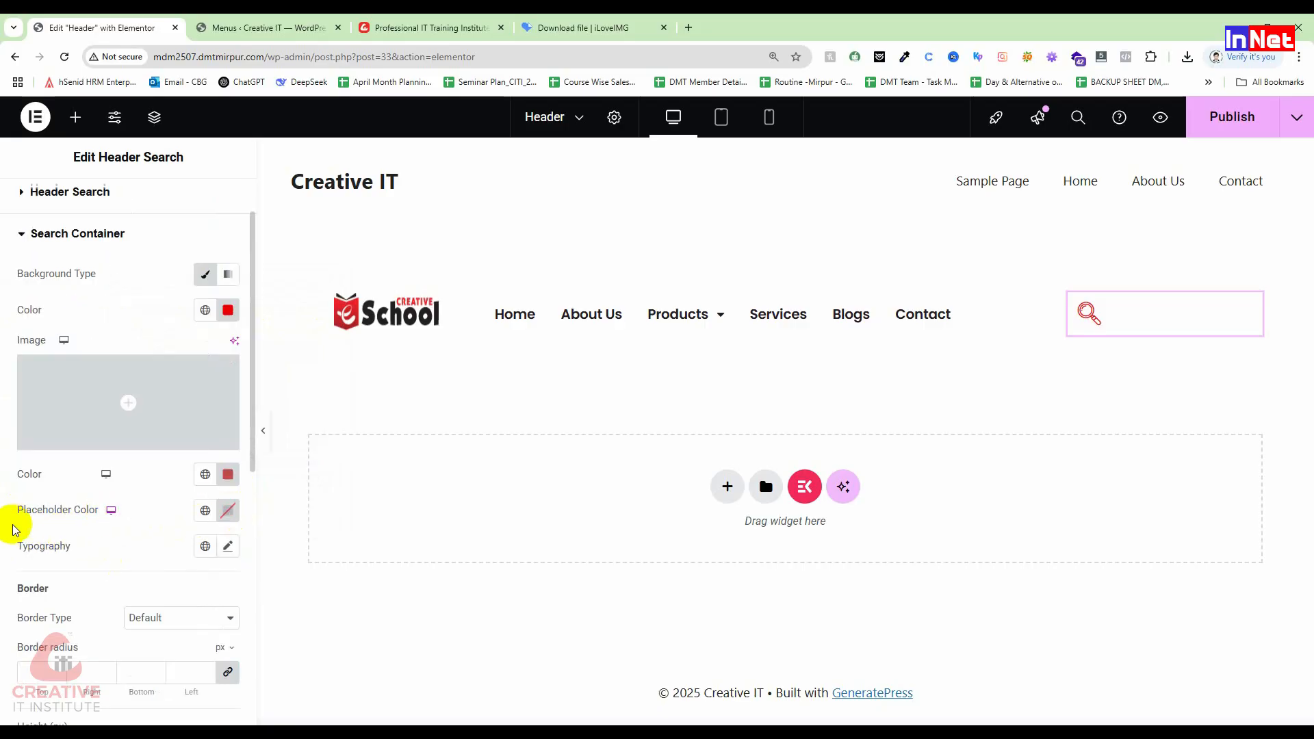
{"action": "left_click_drag", "start_coordinate": [32, 510], "coordinate": [105, 518]}
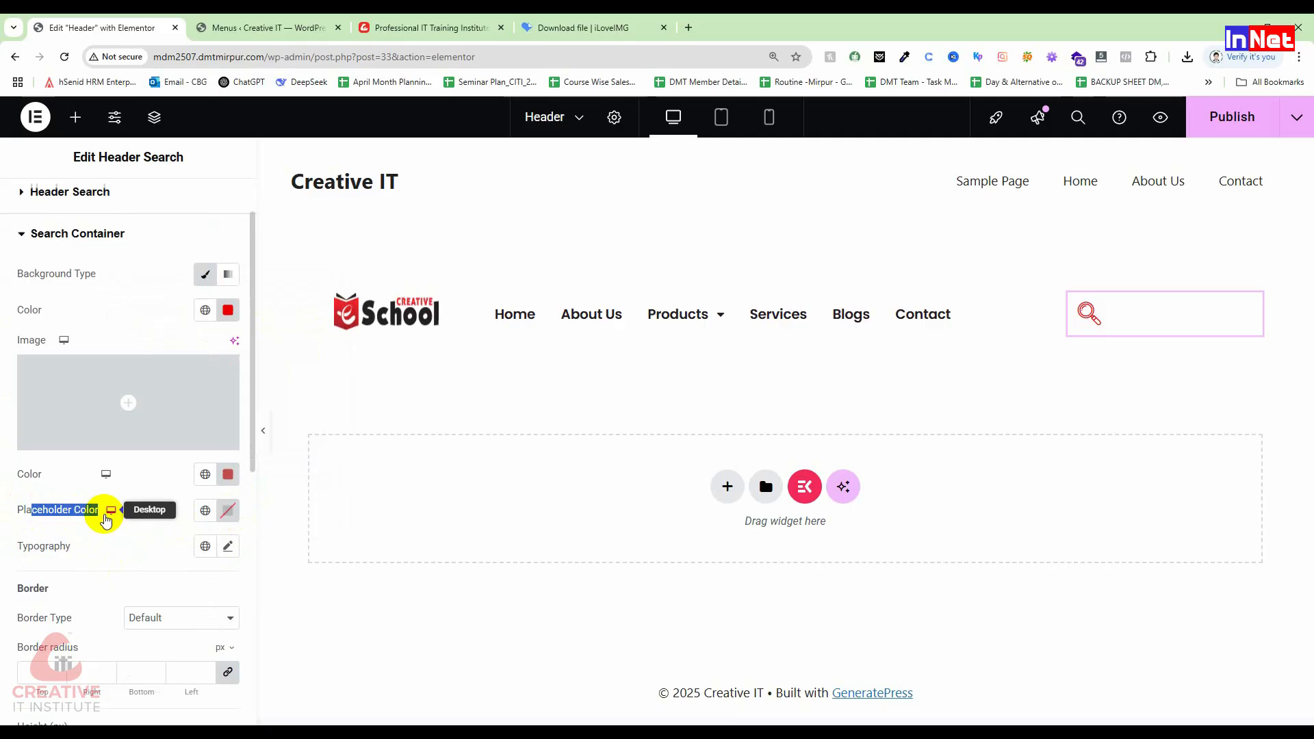
{"action": "left_click", "coordinate": [65, 506]}
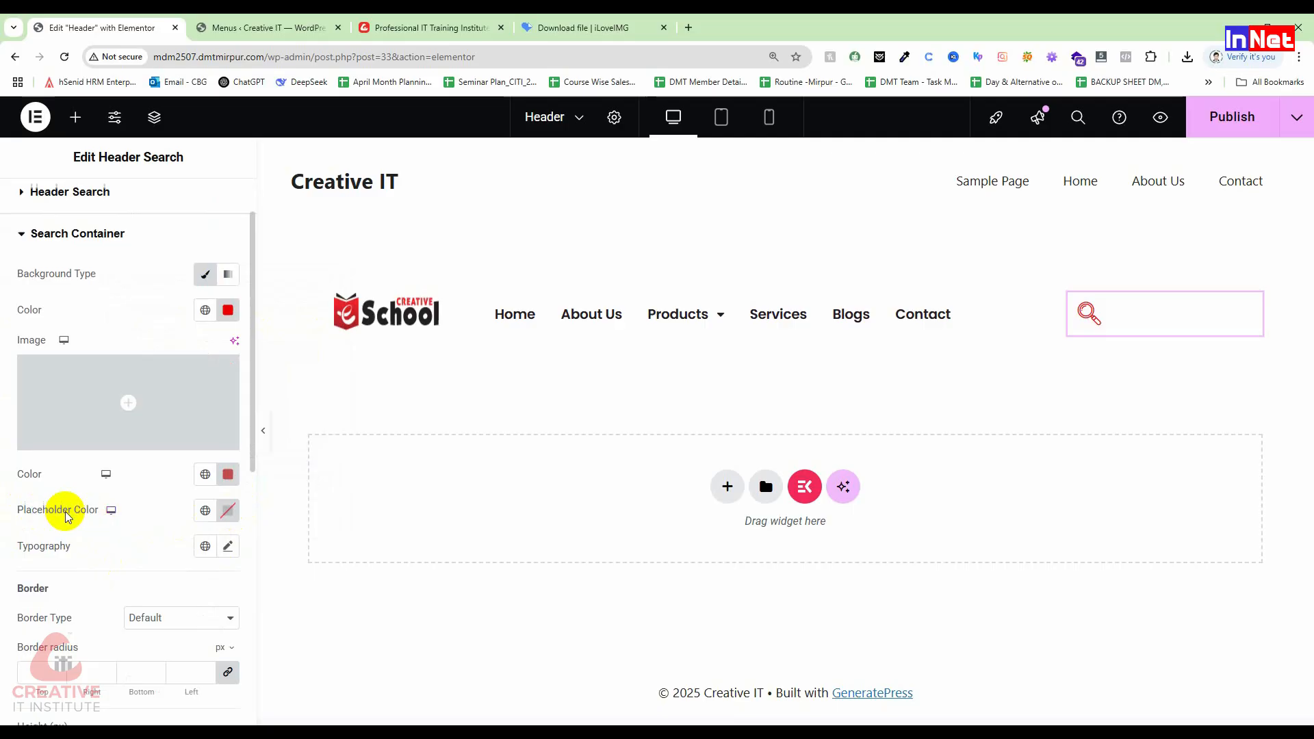
{"action": "left_click", "coordinate": [228, 513]}
{"action": "left_click", "coordinate": [320, 292]}
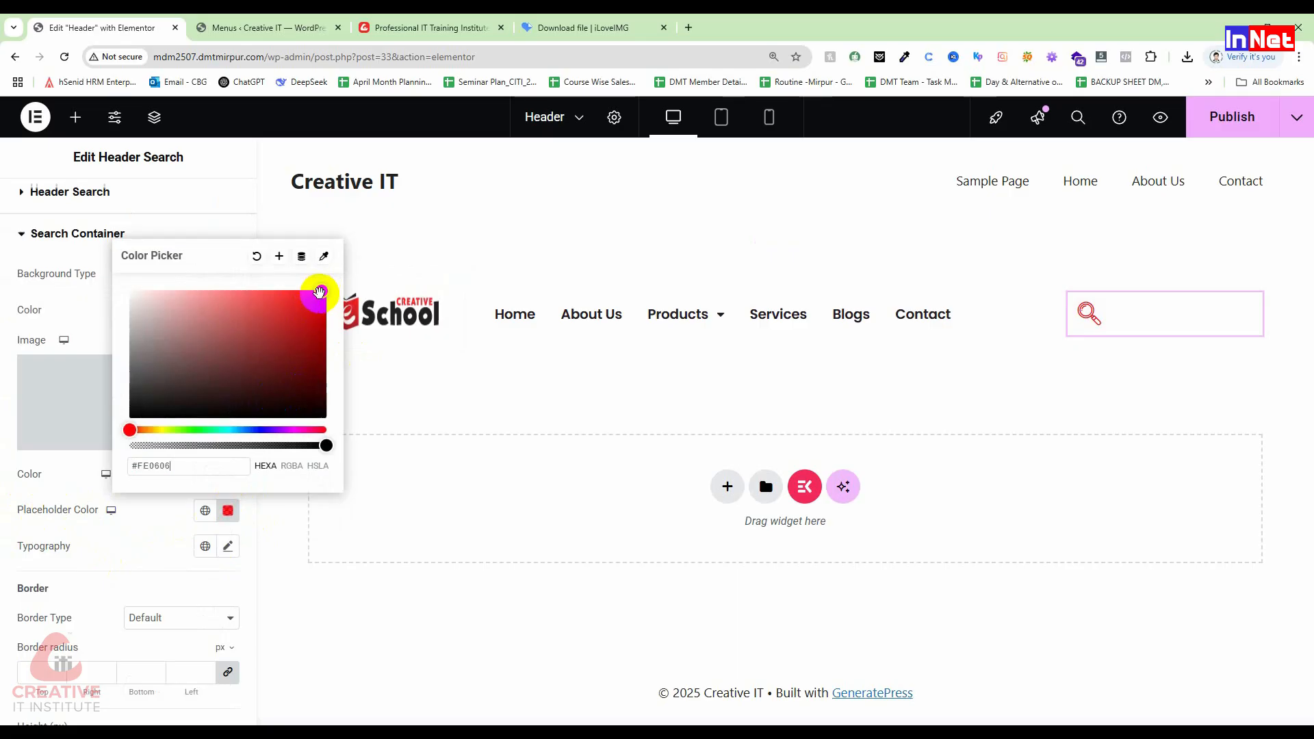
{"action": "left_click", "coordinate": [257, 308]}
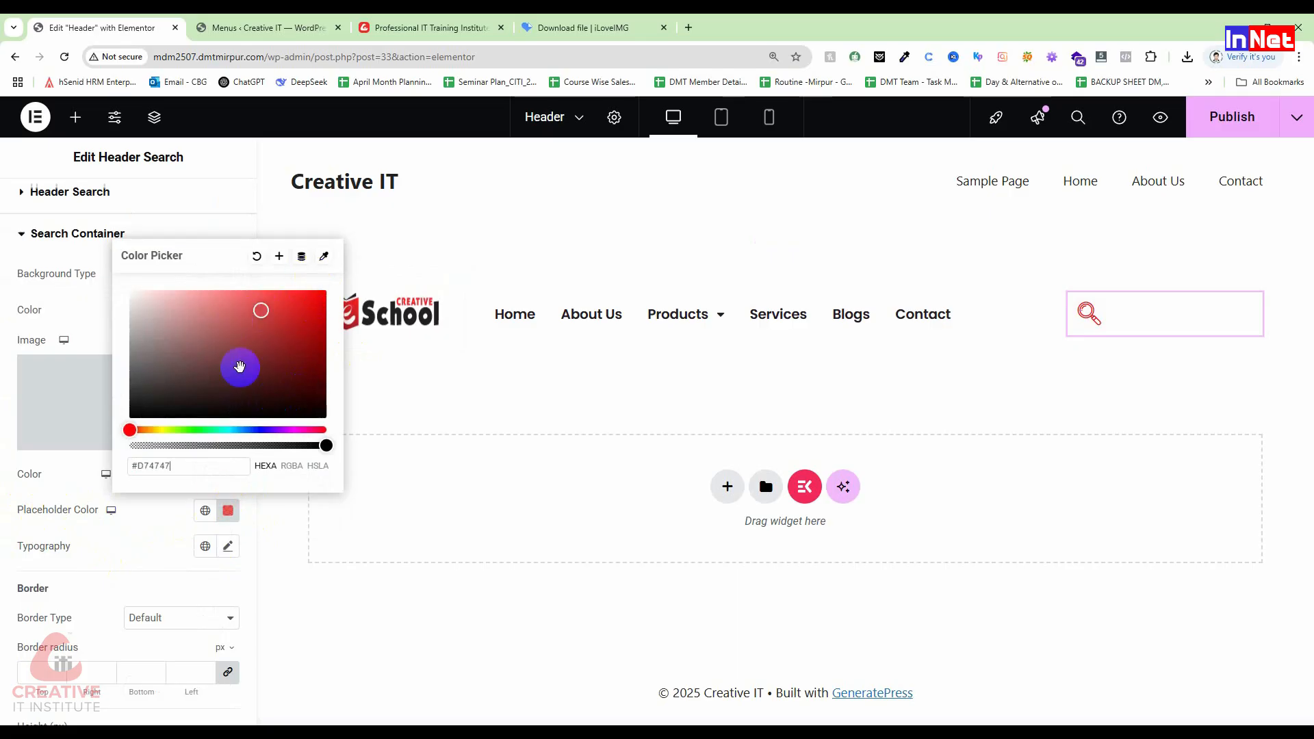
{"action": "left_click", "coordinate": [56, 521]}
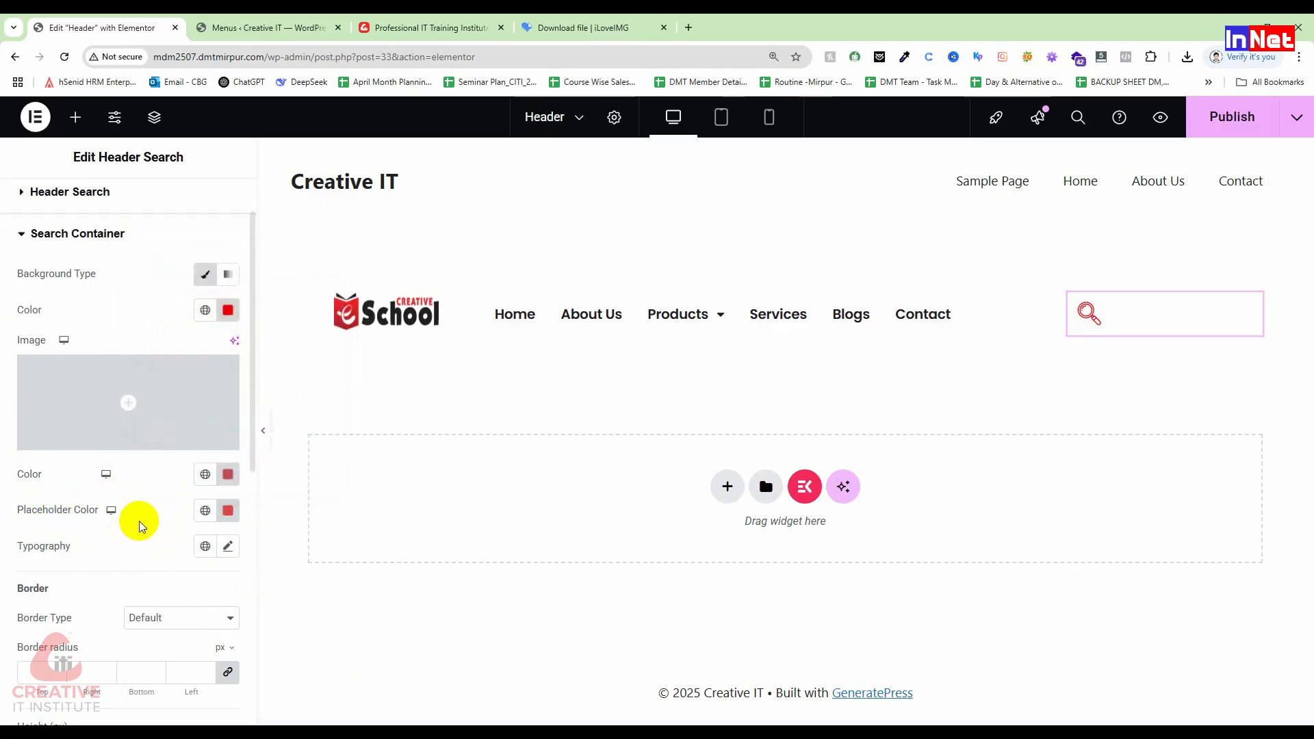
Step: Give the search container a Solid border type
{"action": "scroll", "coordinate": [137, 520], "scroll_direction": "down", "scroll_amount": 2}
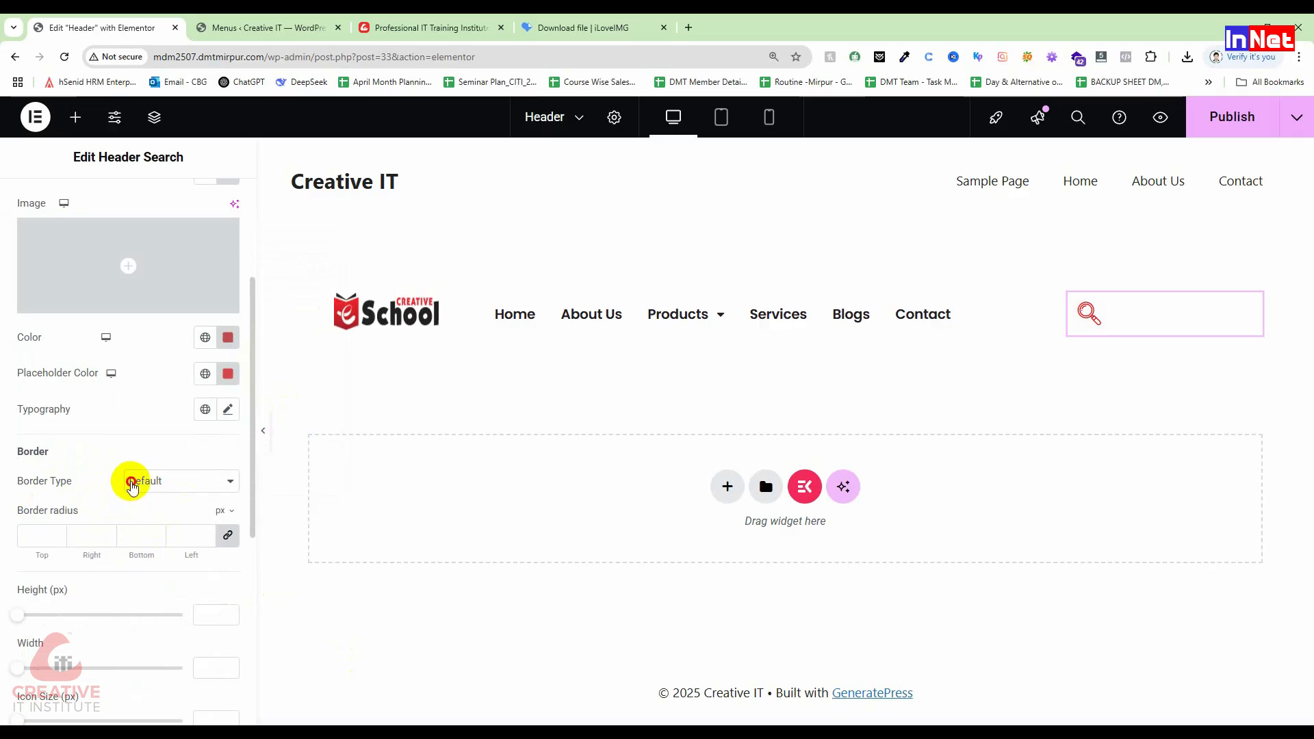
{"action": "left_click", "coordinate": [132, 484]}
{"action": "left_click", "coordinate": [88, 487]}
{"action": "left_click", "coordinate": [168, 481]}
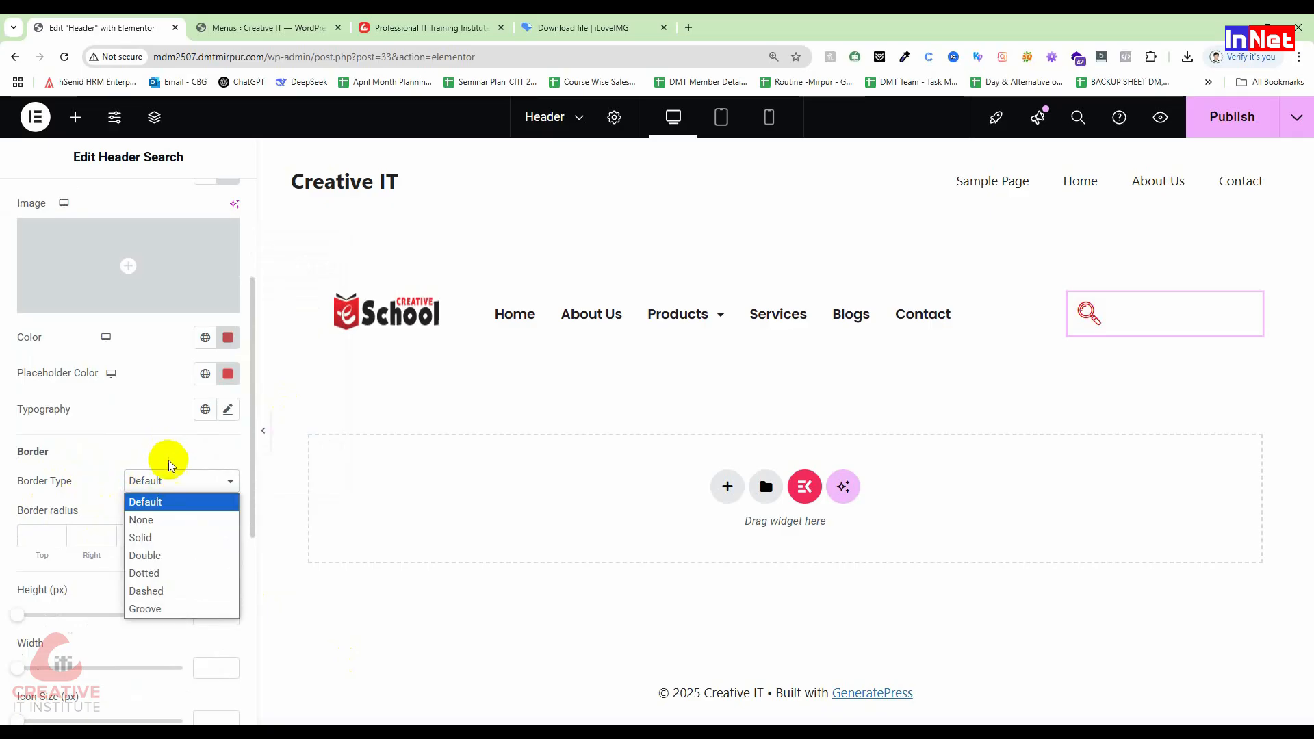
{"action": "left_click", "coordinate": [160, 537]}
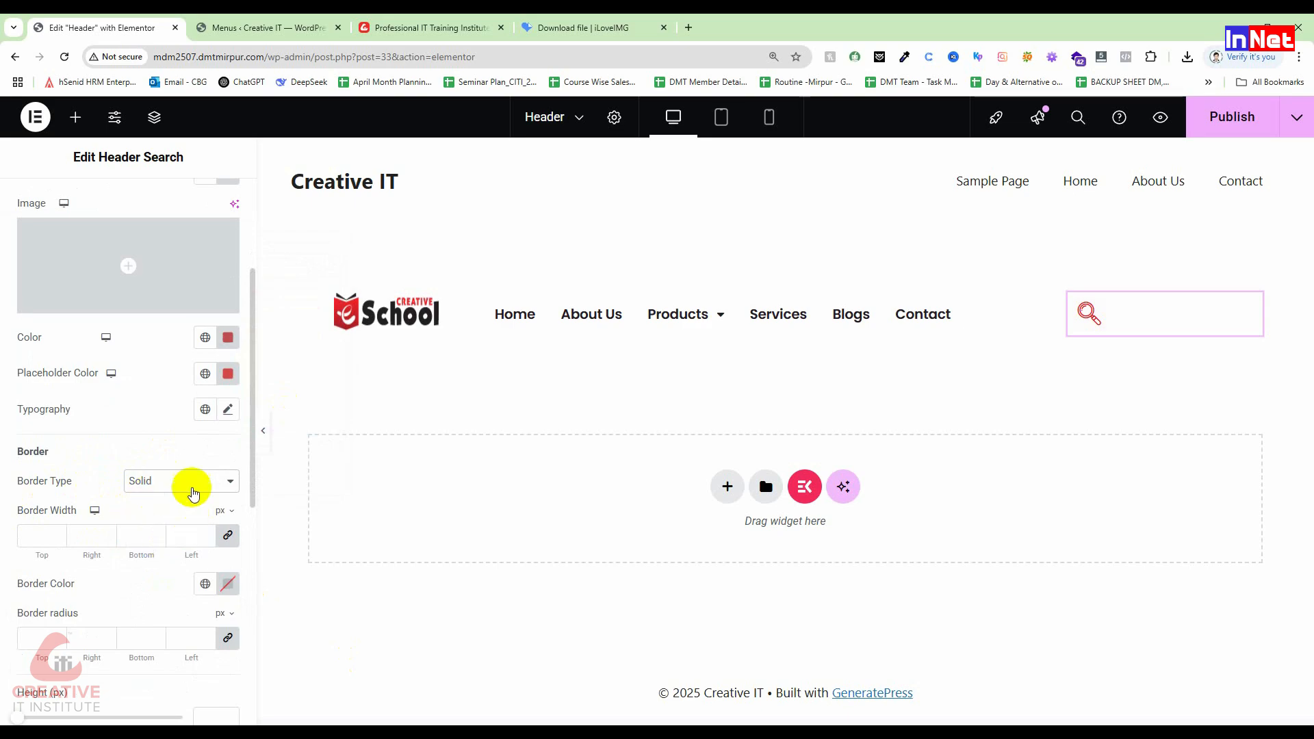
{"action": "scroll", "coordinate": [167, 492], "scroll_direction": "down", "scroll_amount": 2}
{"action": "scroll", "coordinate": [167, 491], "scroll_direction": "down", "scroll_amount": 5}
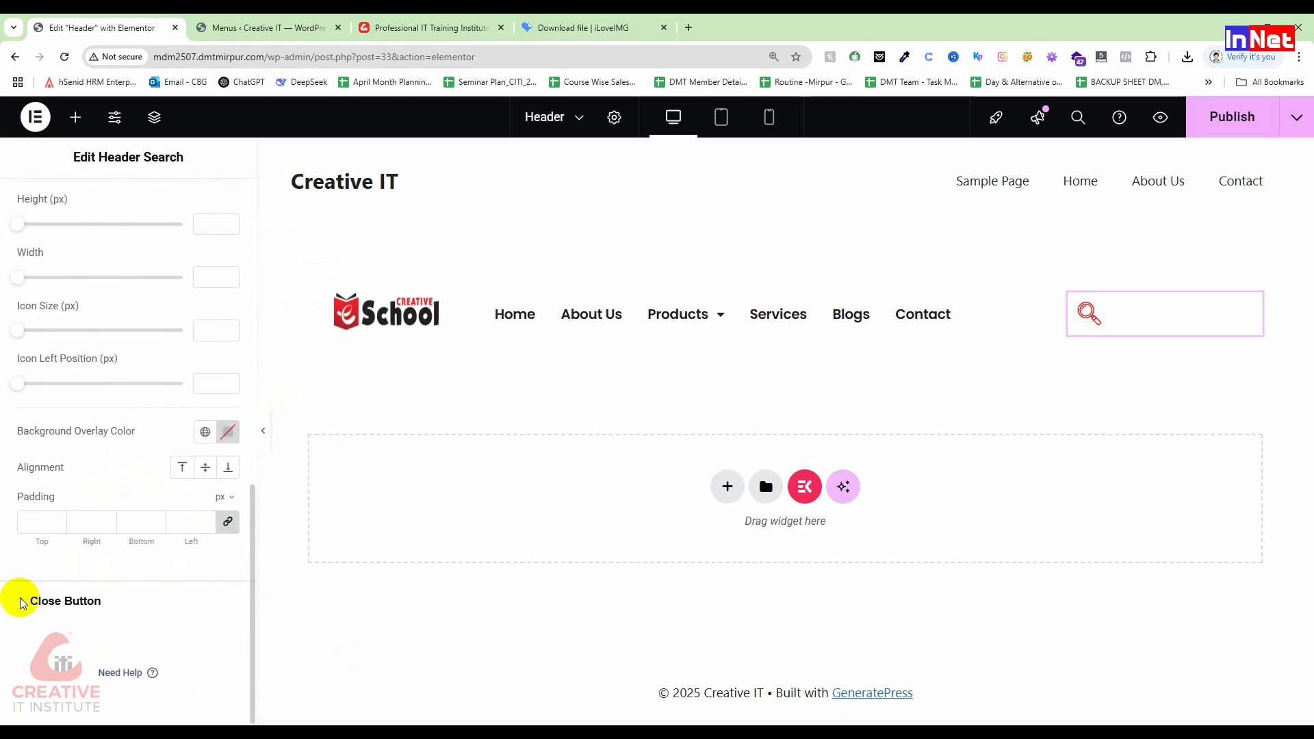
Step: Make the close button red, with dark red hover colour and red (#DF0404) hover background
{"action": "left_click", "coordinate": [21, 601]}
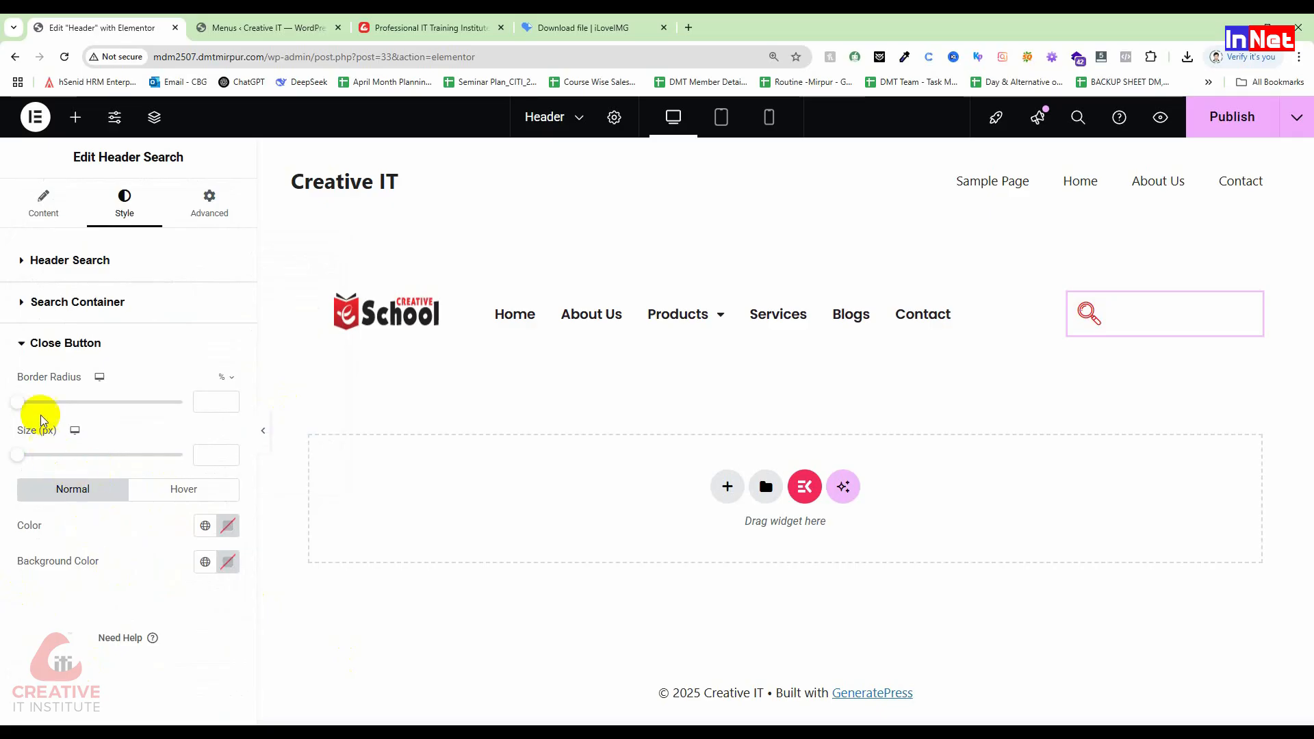
{"action": "left_click", "coordinate": [228, 526]}
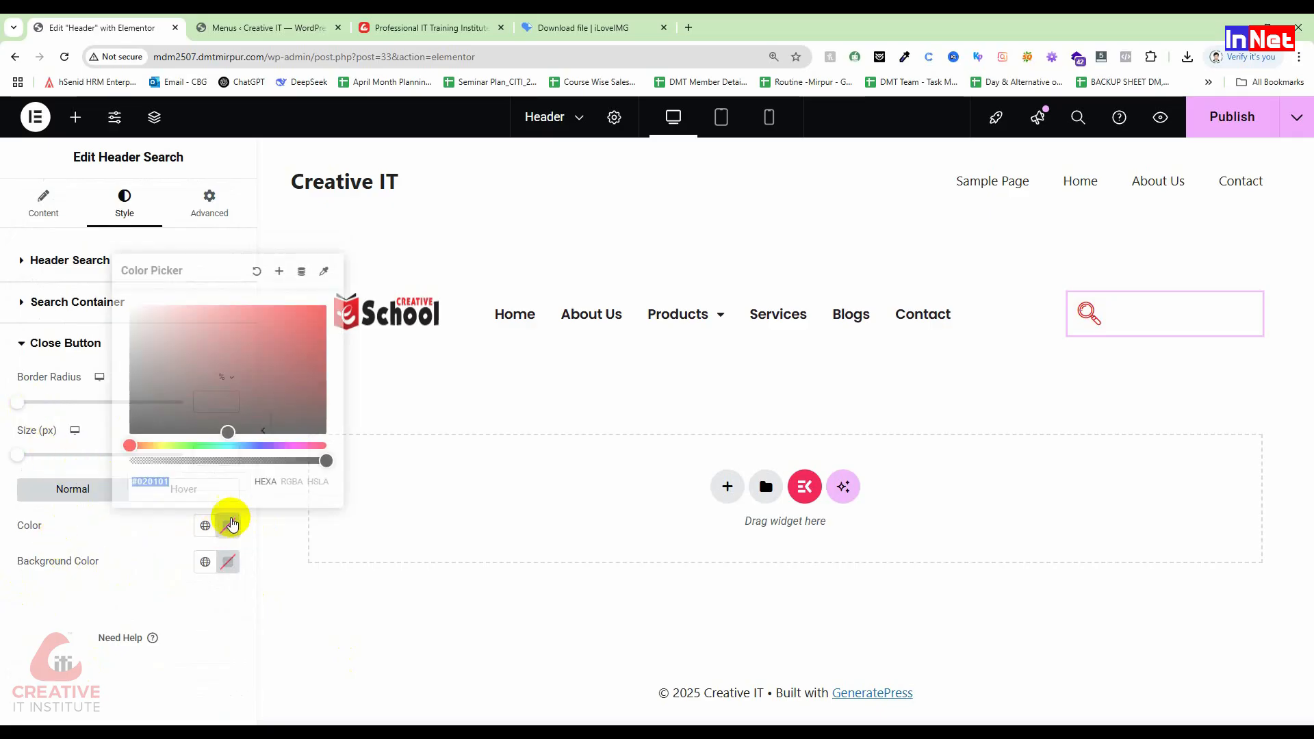
{"action": "left_click", "coordinate": [325, 314]}
{"action": "left_click", "coordinate": [115, 525]}
{"action": "left_click", "coordinate": [209, 489]}
{"action": "left_click", "coordinate": [228, 525]}
{"action": "left_click", "coordinate": [320, 335]}
{"action": "left_click", "coordinate": [75, 524]}
{"action": "left_click", "coordinate": [228, 561]}
{"action": "left_click", "coordinate": [324, 358]}
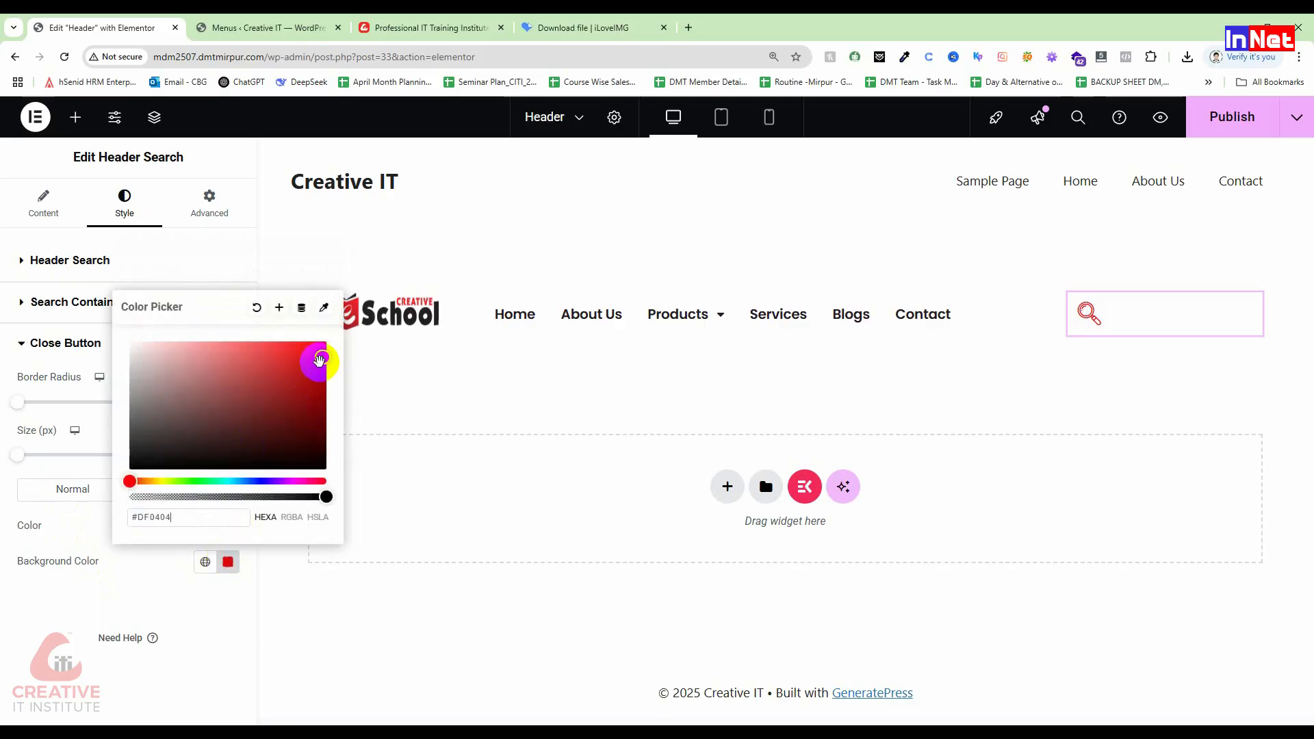
{"action": "left_click", "coordinate": [81, 556]}
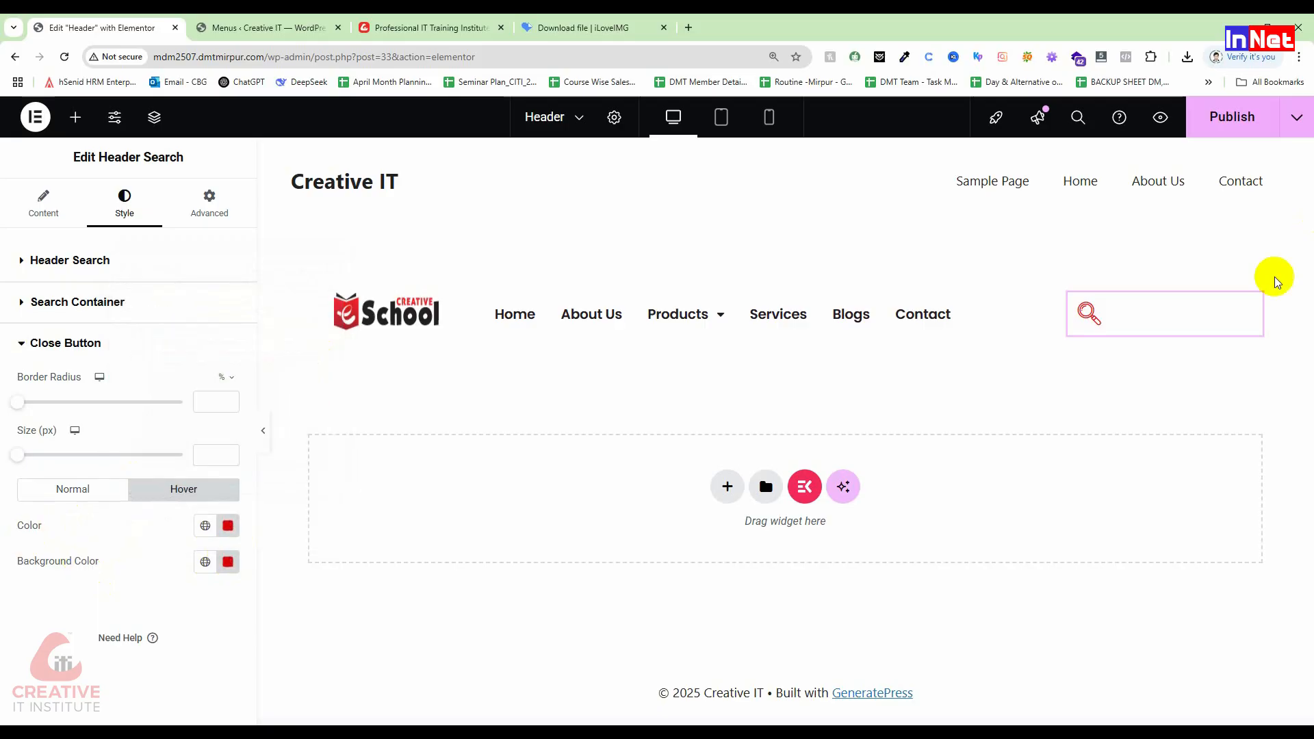
Step: Delete the Header Search widget and drag a Search widget into the empty header column
{"action": "right_click", "coordinate": [1249, 302]}
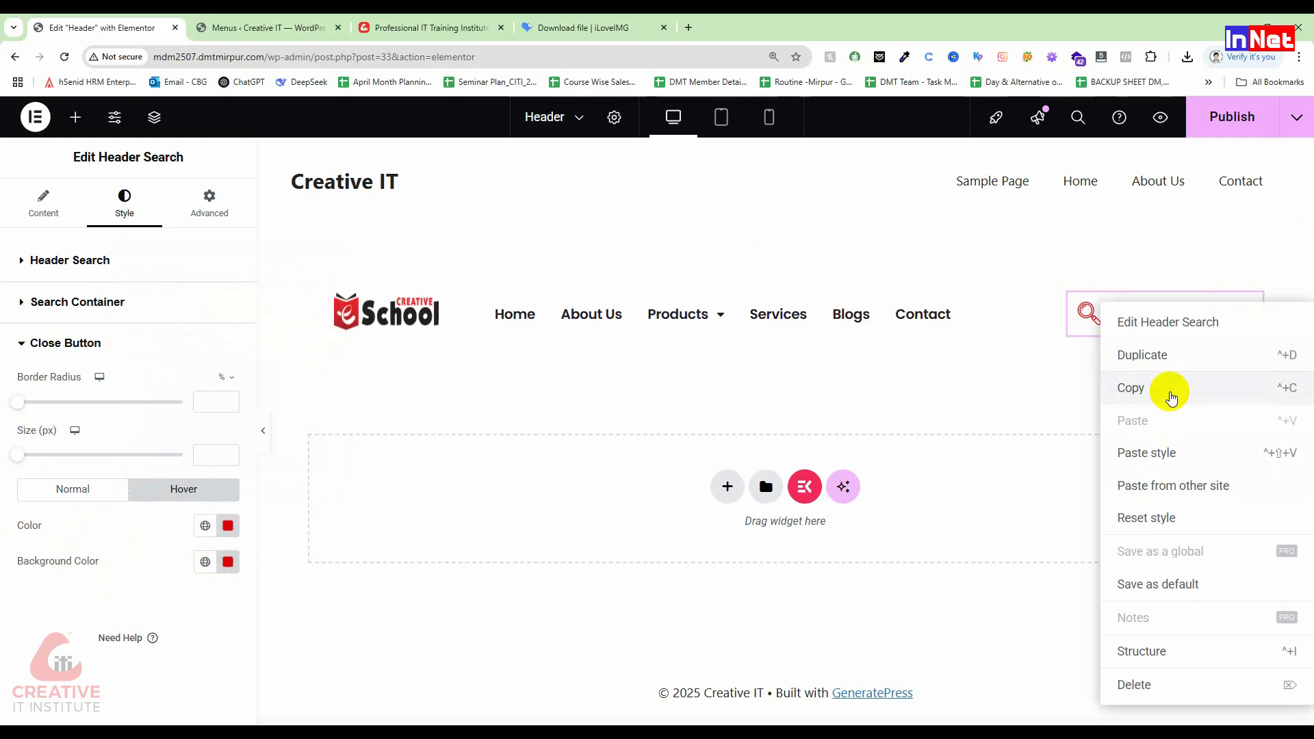
{"action": "left_click", "coordinate": [1136, 685]}
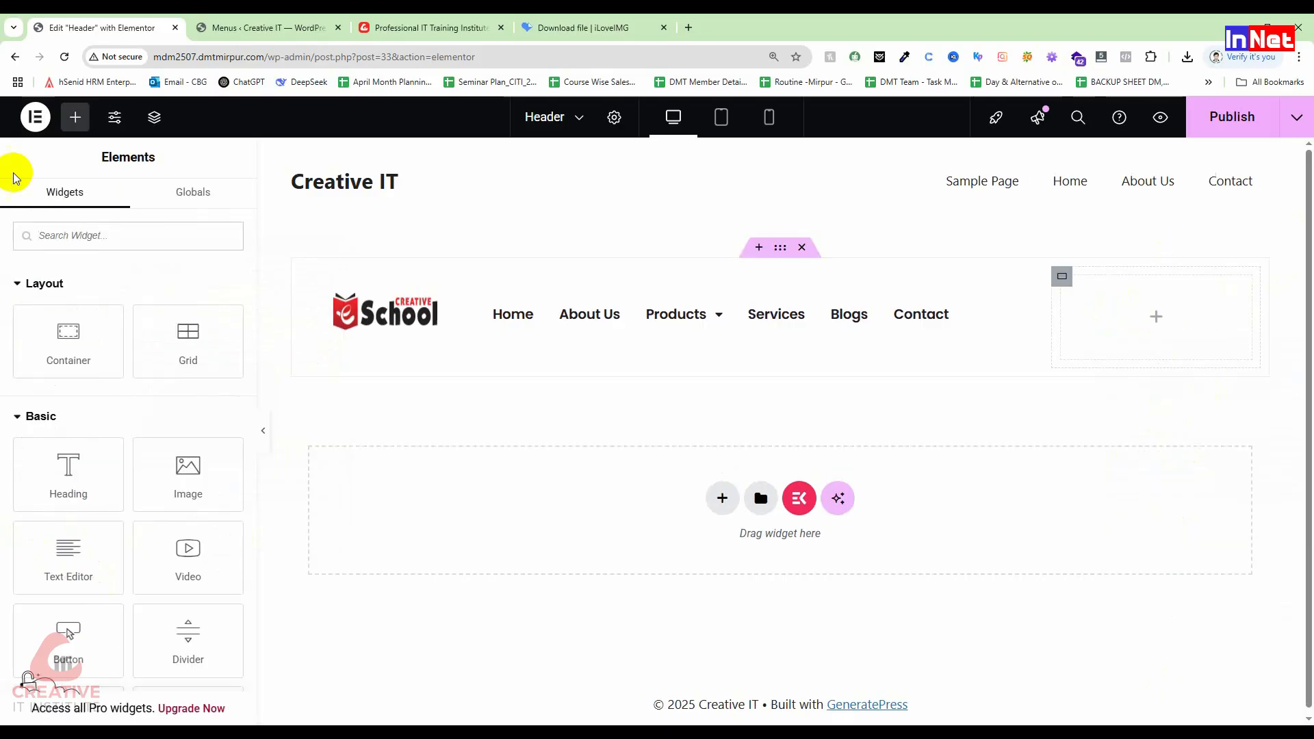
{"action": "type", "text": "serd"}
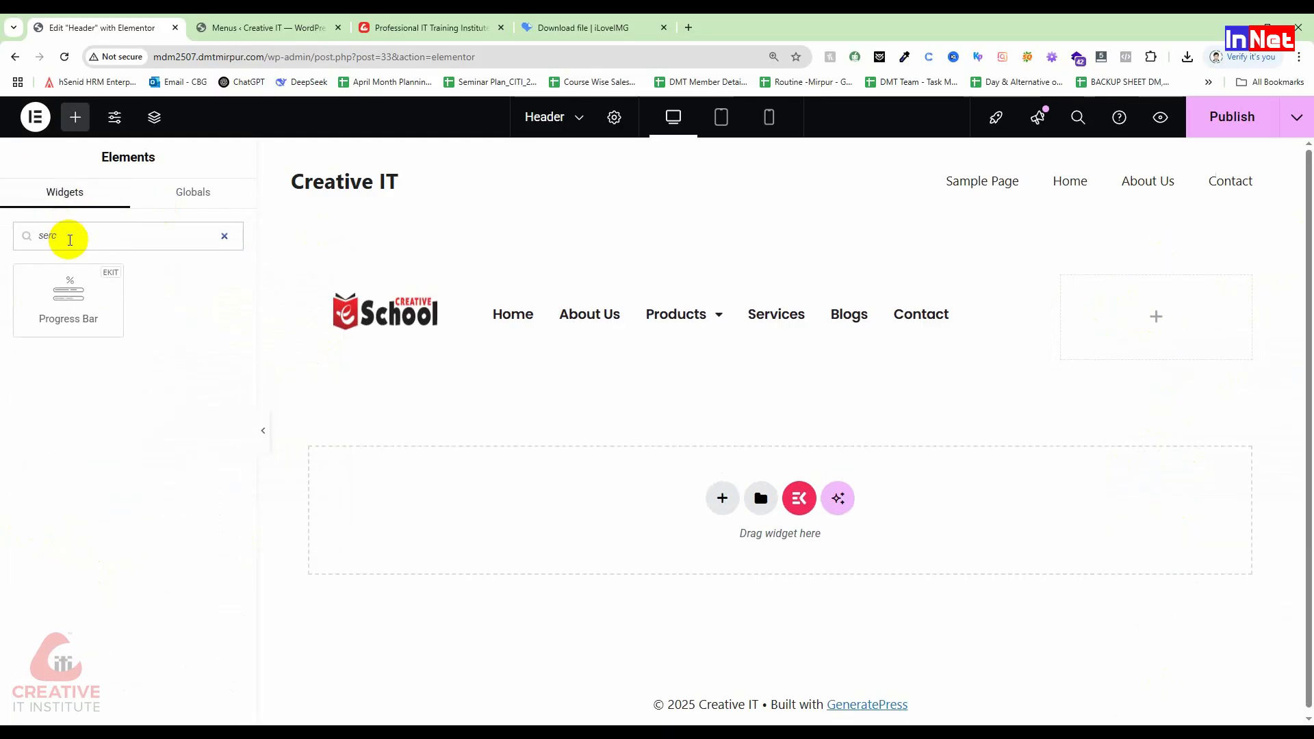
{"action": "key", "text": "BackSpace"}
{"action": "key", "text": "BackSpace"}
{"action": "key", "text": "BackSpace"}
{"action": "key", "text": "BackSpace"}
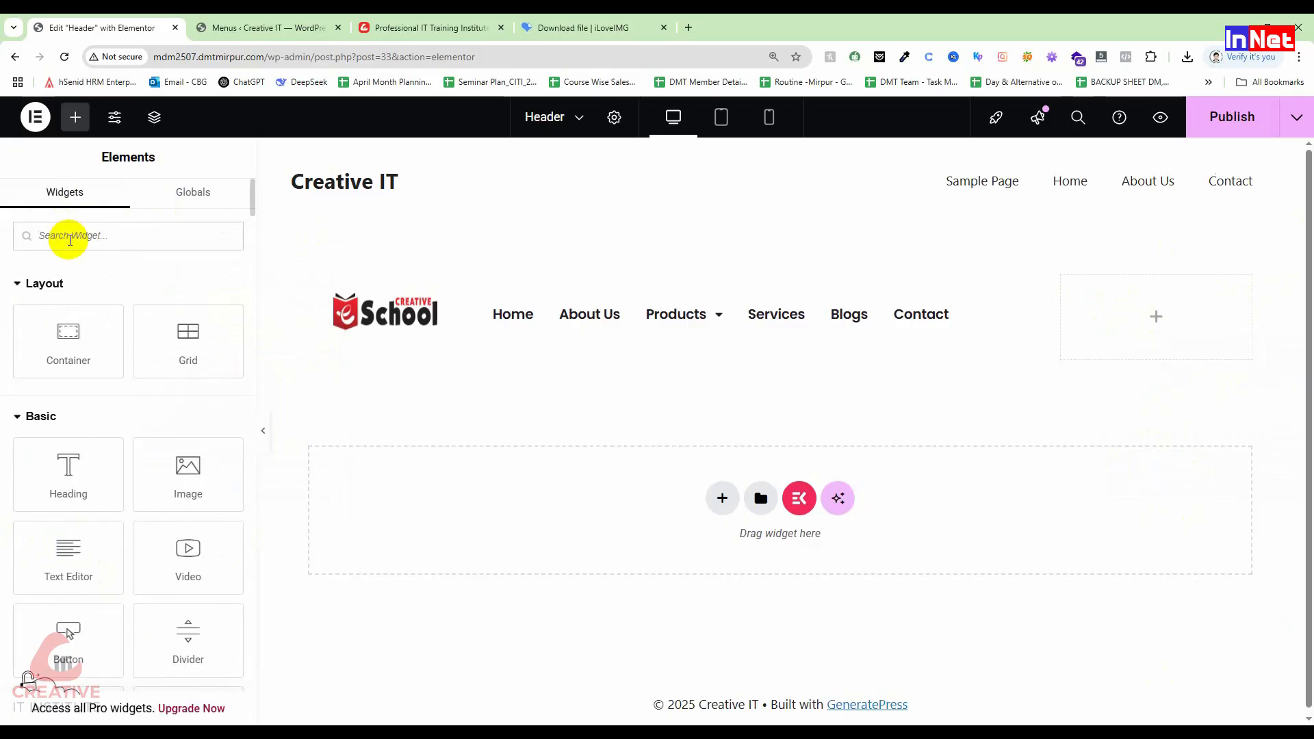
{"action": "type", "text": "search"}
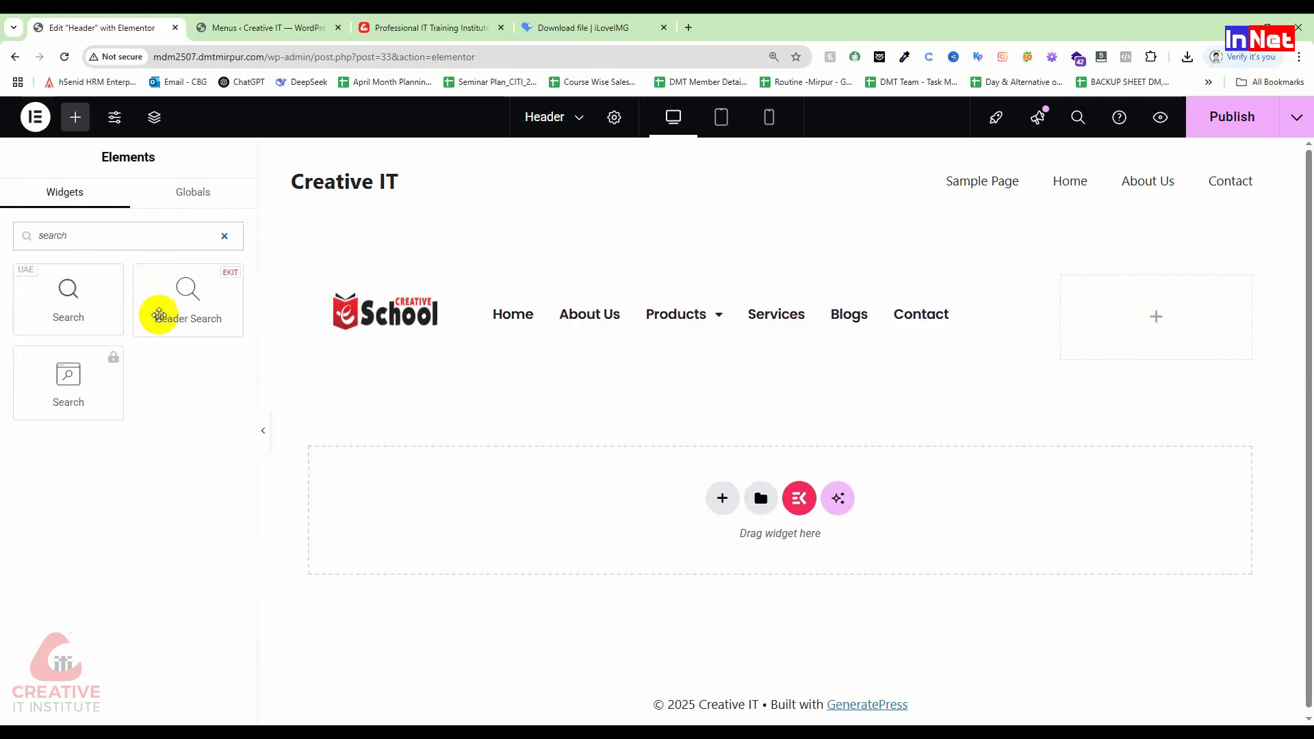
{"action": "left_click_drag", "start_coordinate": [79, 293], "coordinate": [1201, 318]}
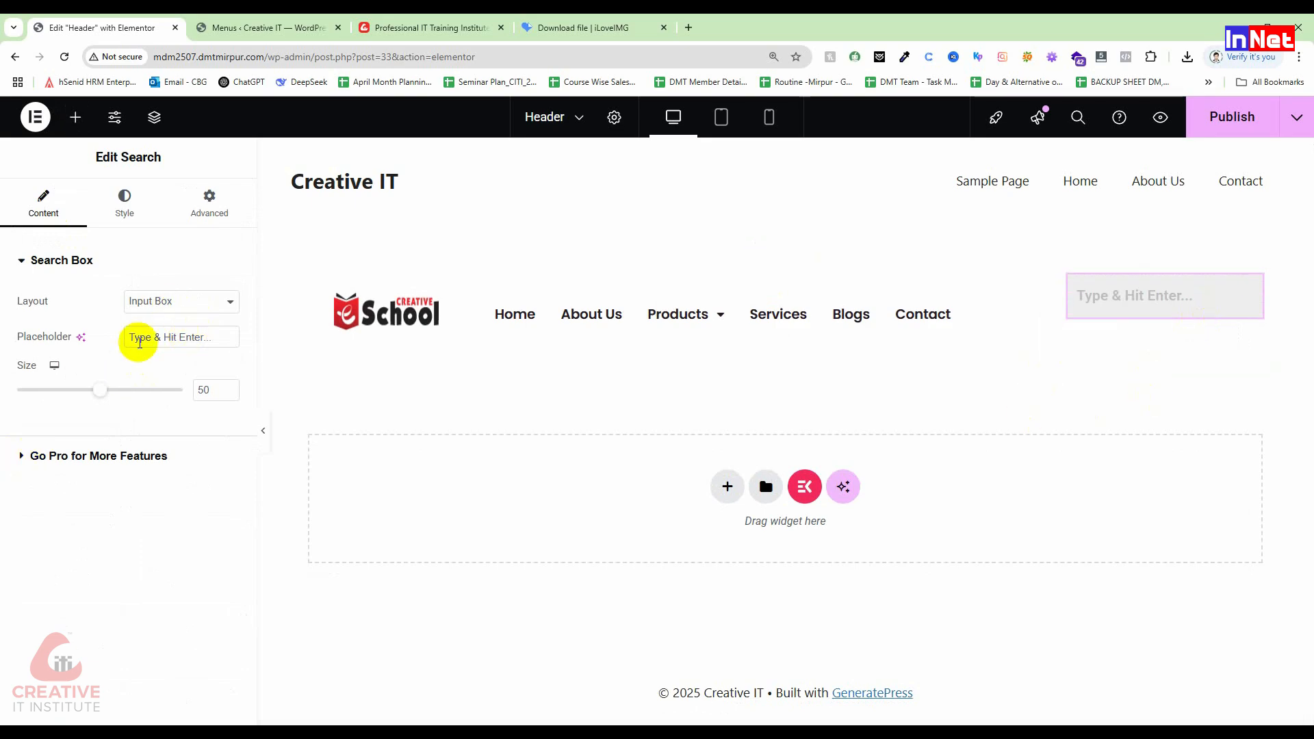
Step: Enlarge the search box to size 55 and select its placeholder text
{"action": "left_click_drag", "start_coordinate": [97, 394], "coordinate": [113, 392]}
{"action": "left_click", "coordinate": [192, 339]}
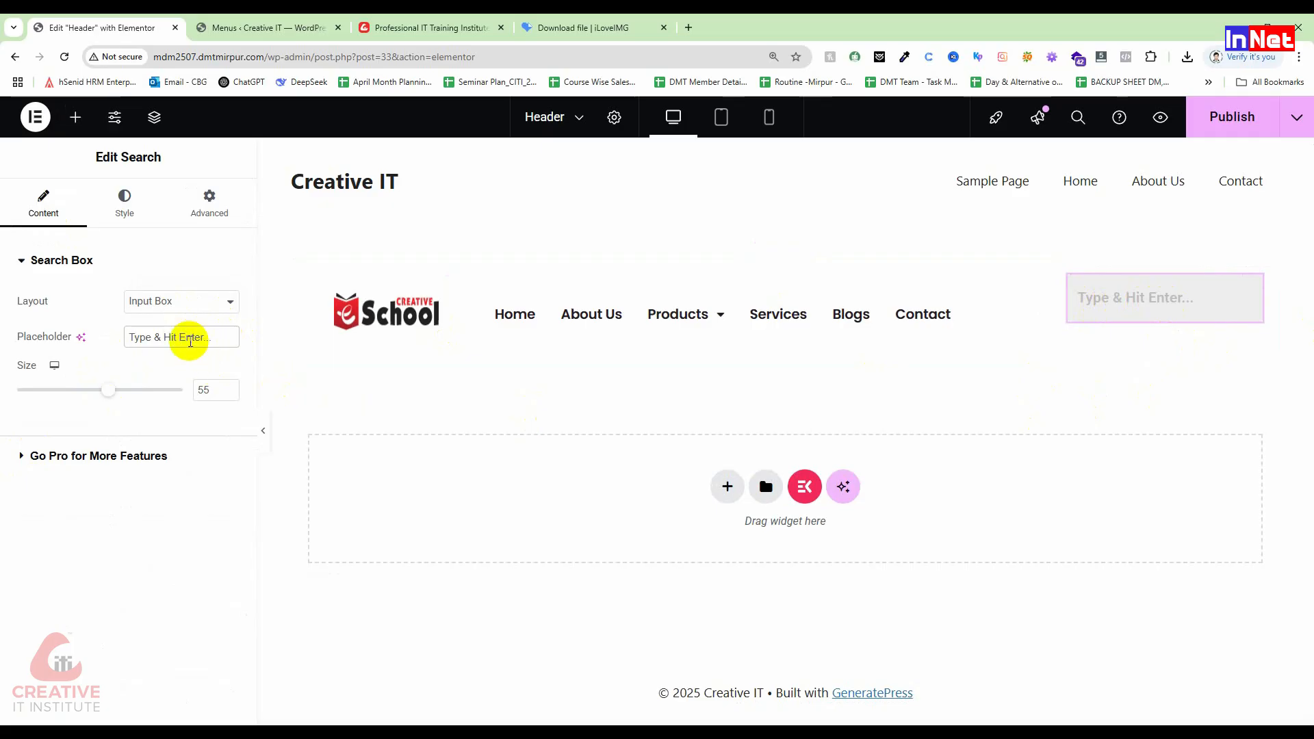
{"action": "left_click_drag", "start_coordinate": [205, 335], "coordinate": [19, 323]}
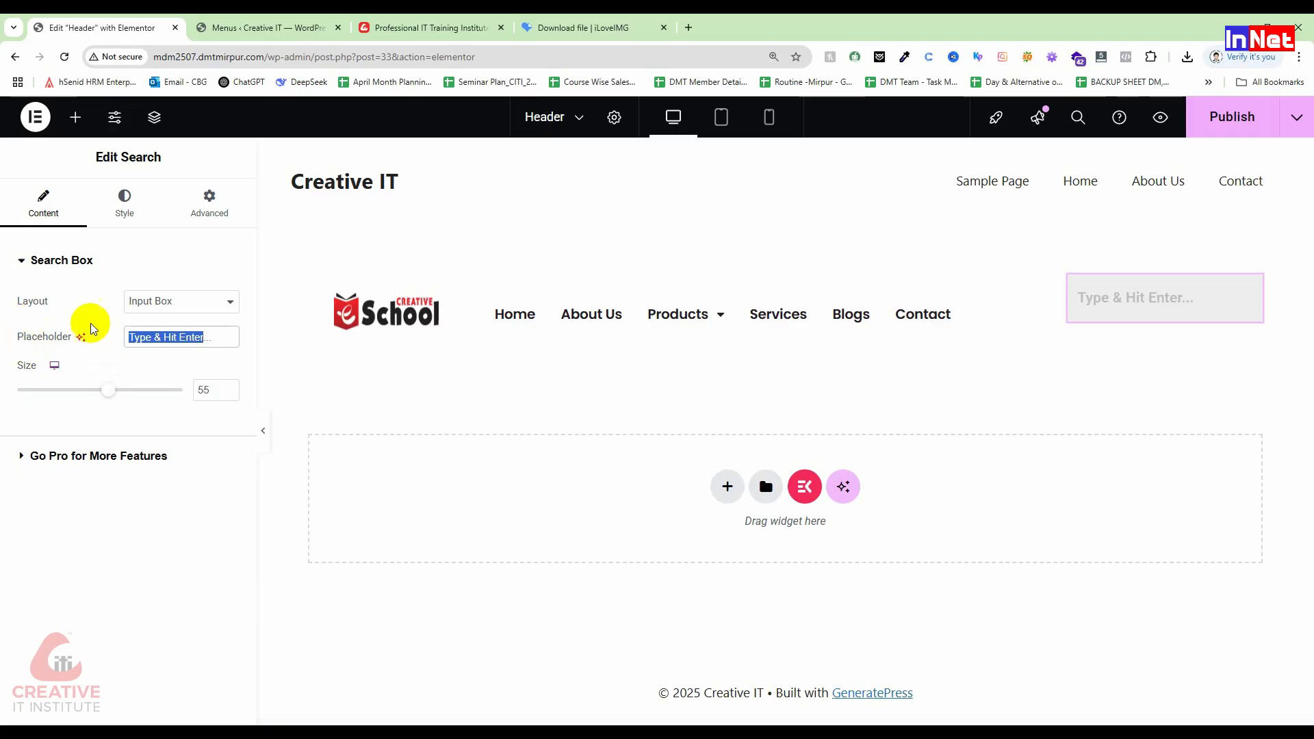
Step: Switch the search layout to Input Box With Button after briefly trying the icon-only layout
{"action": "left_click", "coordinate": [148, 301]}
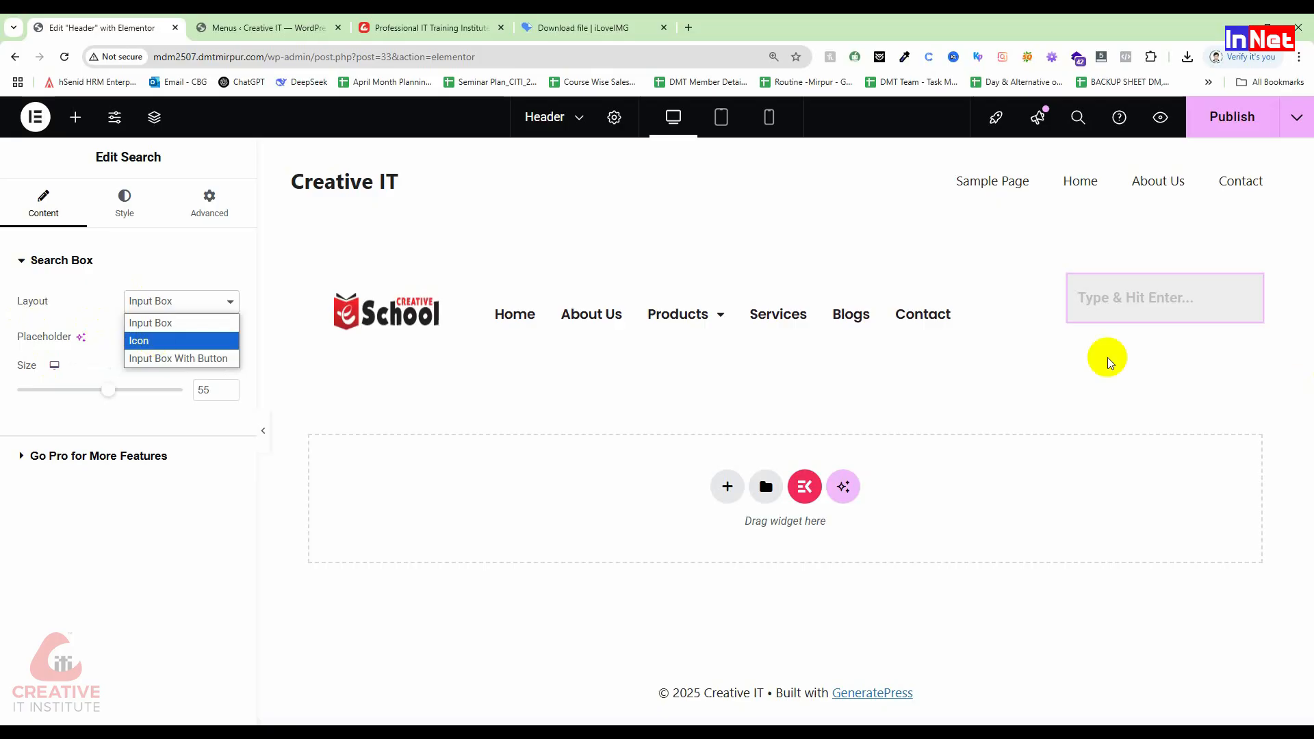
{"action": "left_click", "coordinate": [157, 341]}
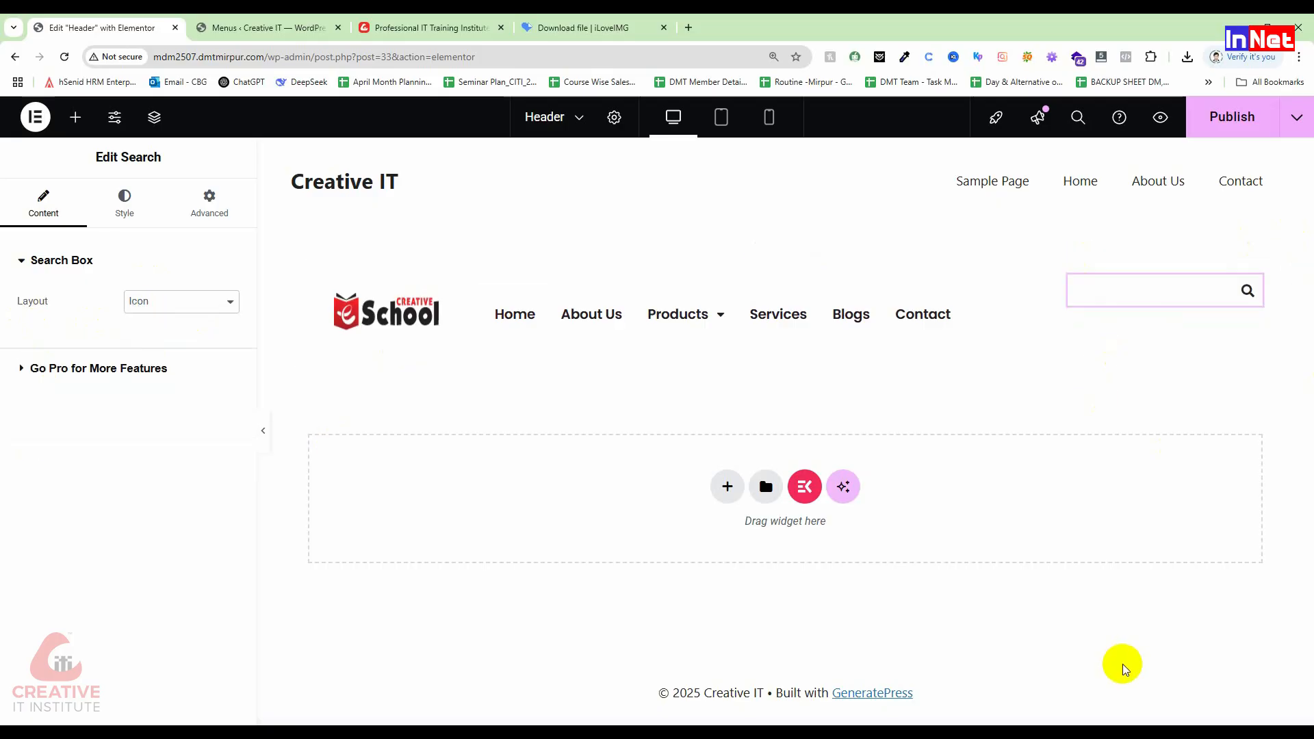
{"action": "left_click", "coordinate": [142, 301]}
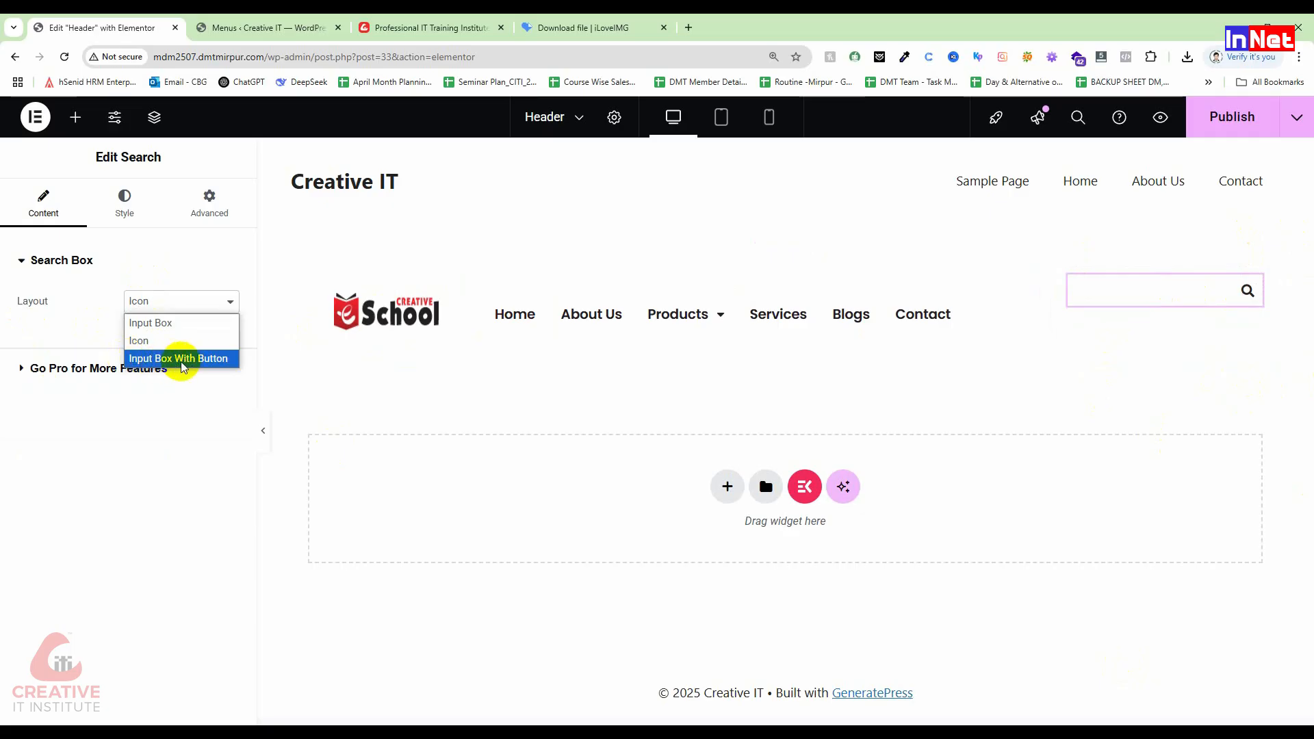
{"action": "left_click", "coordinate": [182, 361]}
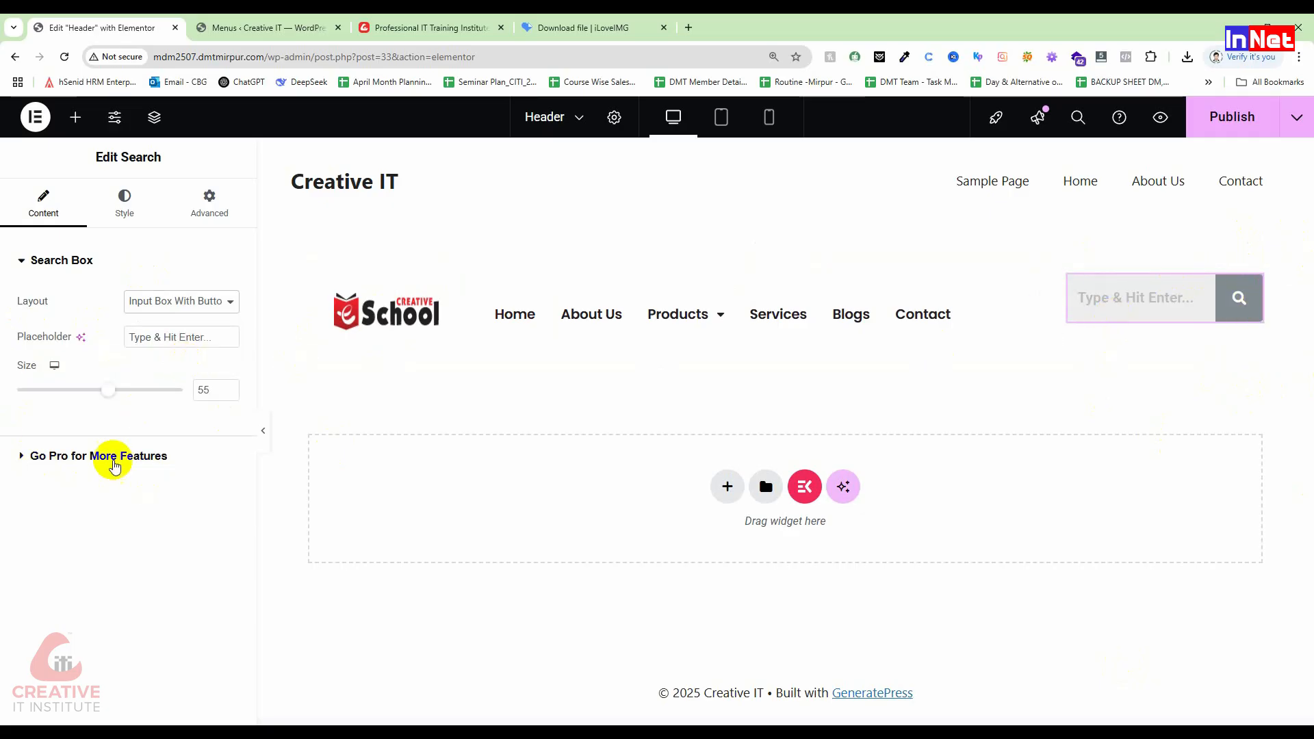
{"action": "left_click", "coordinate": [122, 200]}
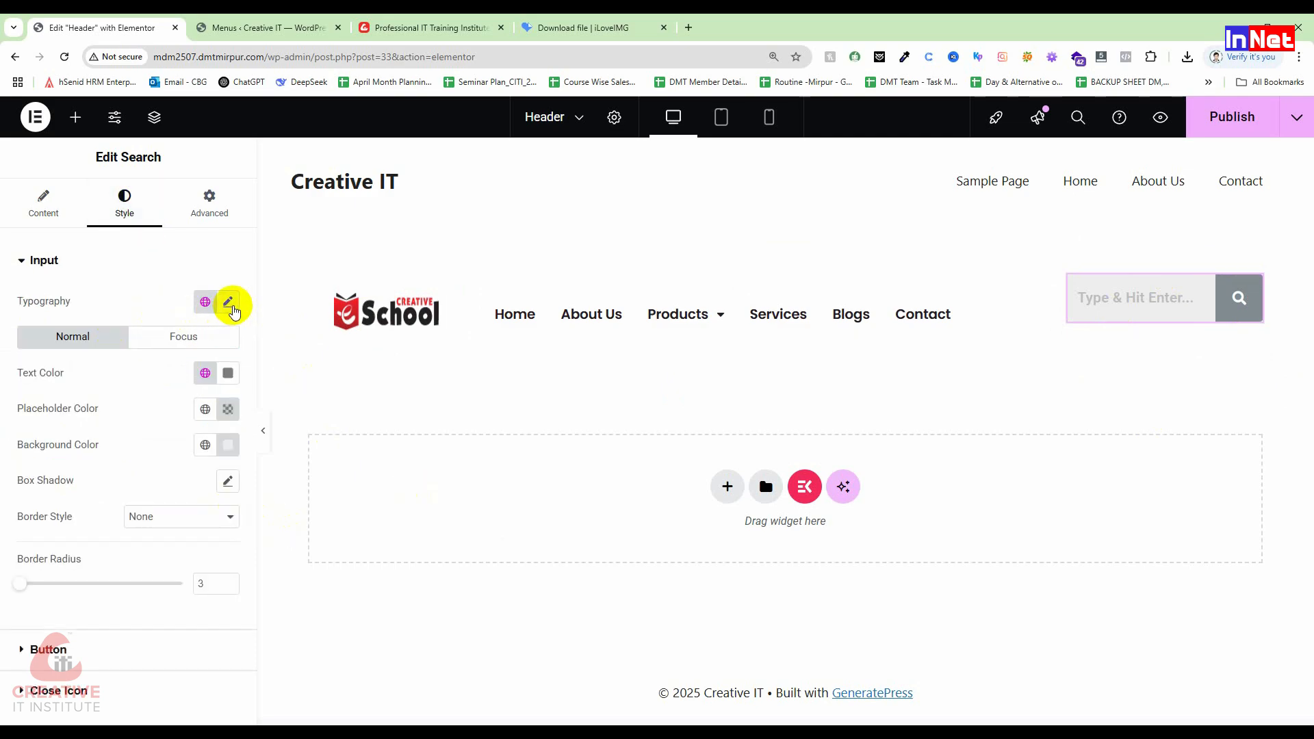
Step: Set the search input's text colour to near-black
{"action": "left_click", "coordinate": [237, 376]}
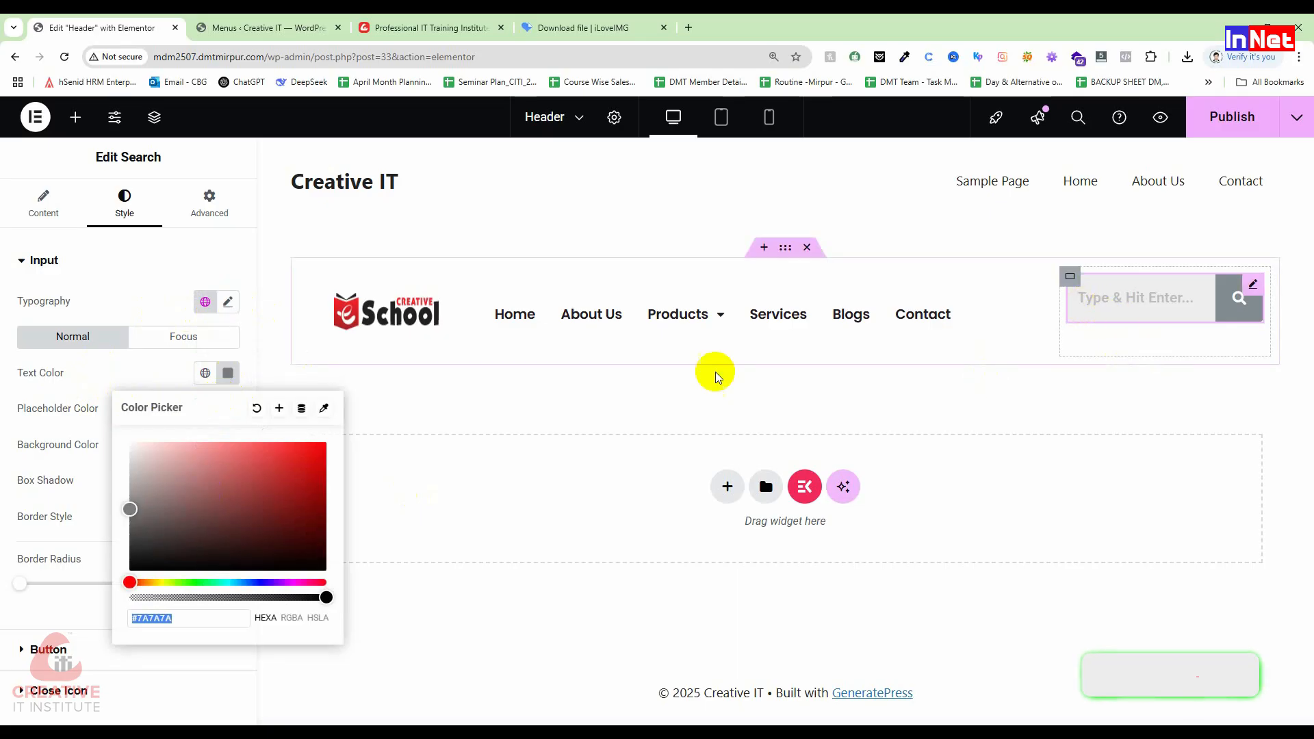
{"action": "left_click_drag", "start_coordinate": [137, 521], "coordinate": [153, 579]}
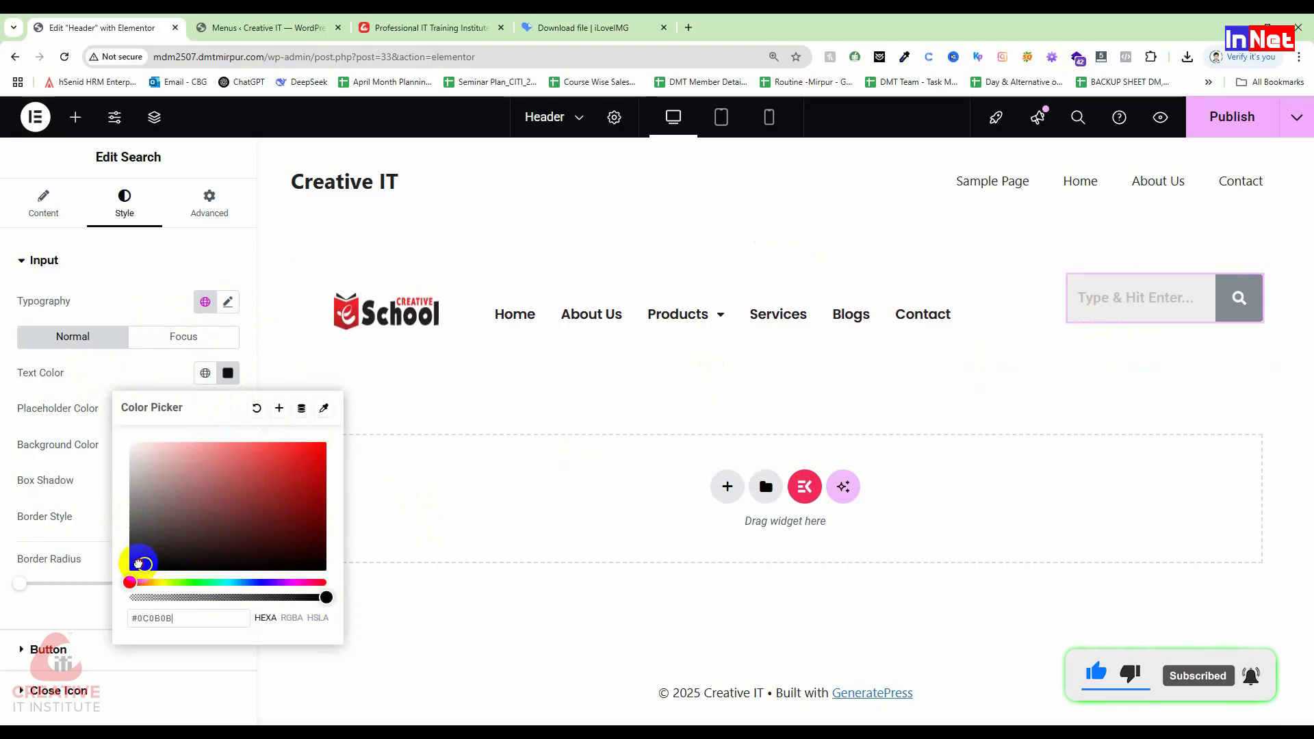
{"action": "left_click", "coordinate": [100, 362]}
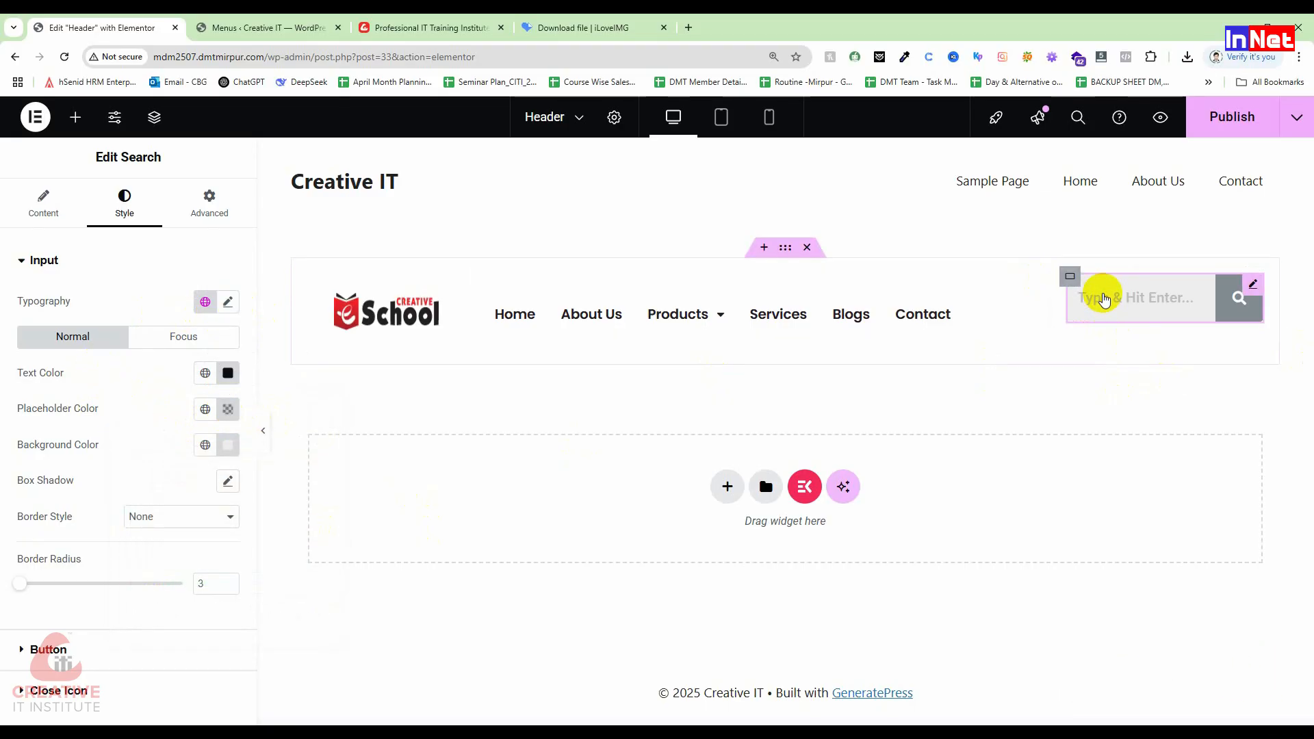
Step: Make the placeholder text reddish and the input background white (#FFFFFF)
{"action": "left_click", "coordinate": [230, 409]}
{"action": "left_click_drag", "start_coordinate": [268, 538], "coordinate": [306, 512]}
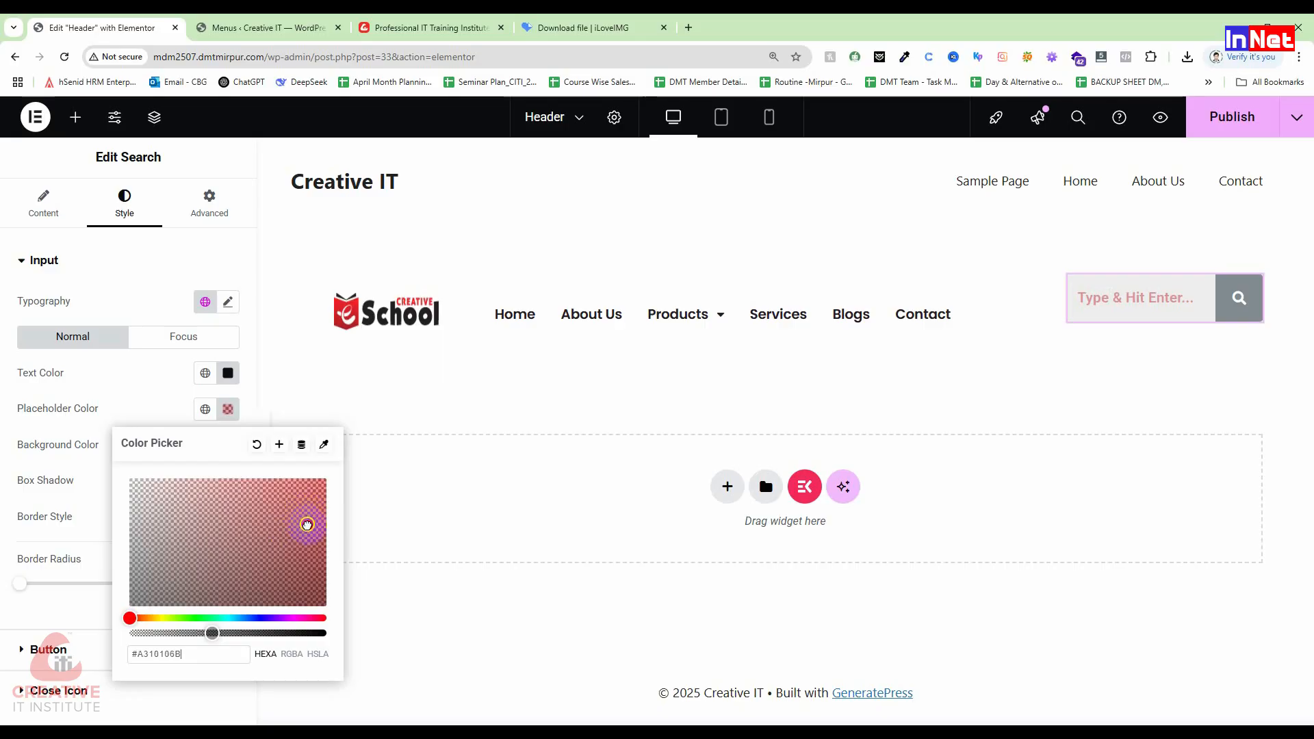
{"action": "left_click", "coordinate": [55, 450]}
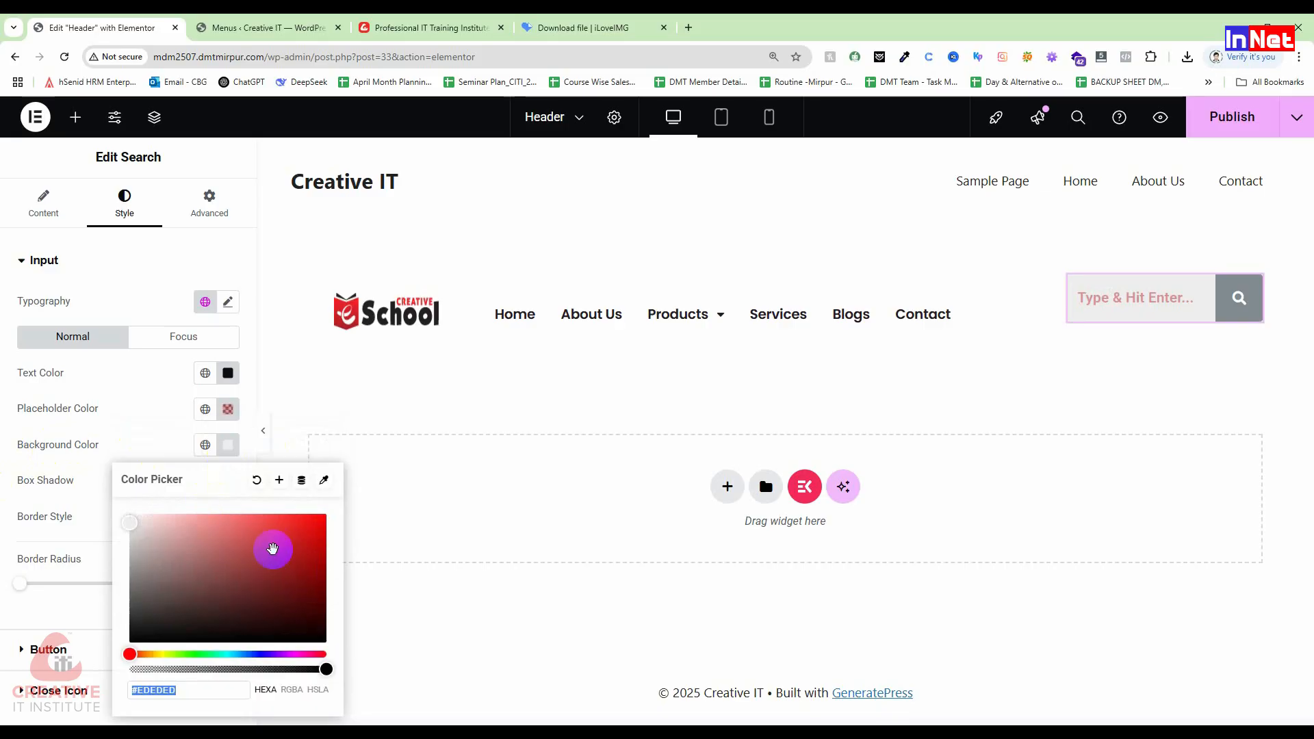
{"action": "mouse_move", "coordinate": [307, 529]}
{"action": "left_mouse_down"}
{"action": "mouse_move", "coordinate": [322, 532]}
{"action": "mouse_move", "coordinate": [212, 548]}
{"action": "mouse_move", "coordinate": [123, 534]}
{"action": "mouse_move", "coordinate": [137, 531]}
{"action": "mouse_move", "coordinate": [124, 513]}
{"action": "left_mouse_up"}
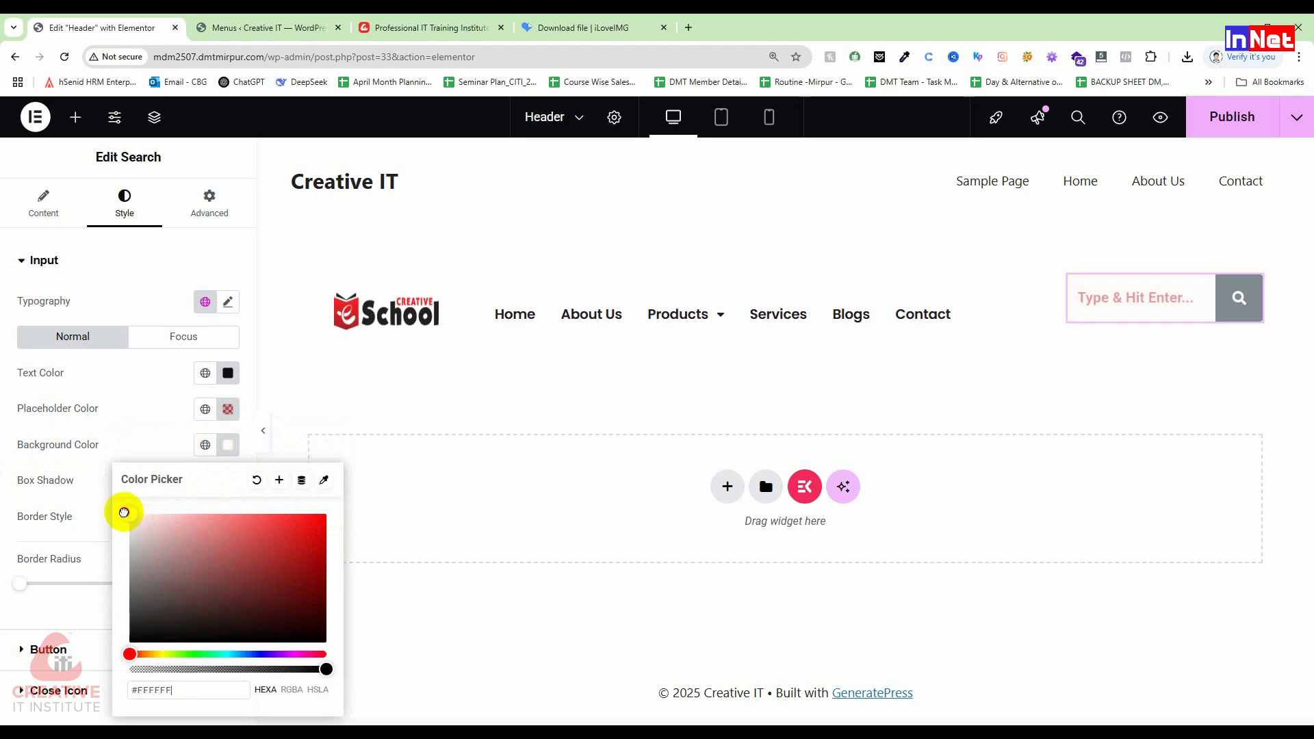
{"action": "left_click", "coordinate": [27, 483]}
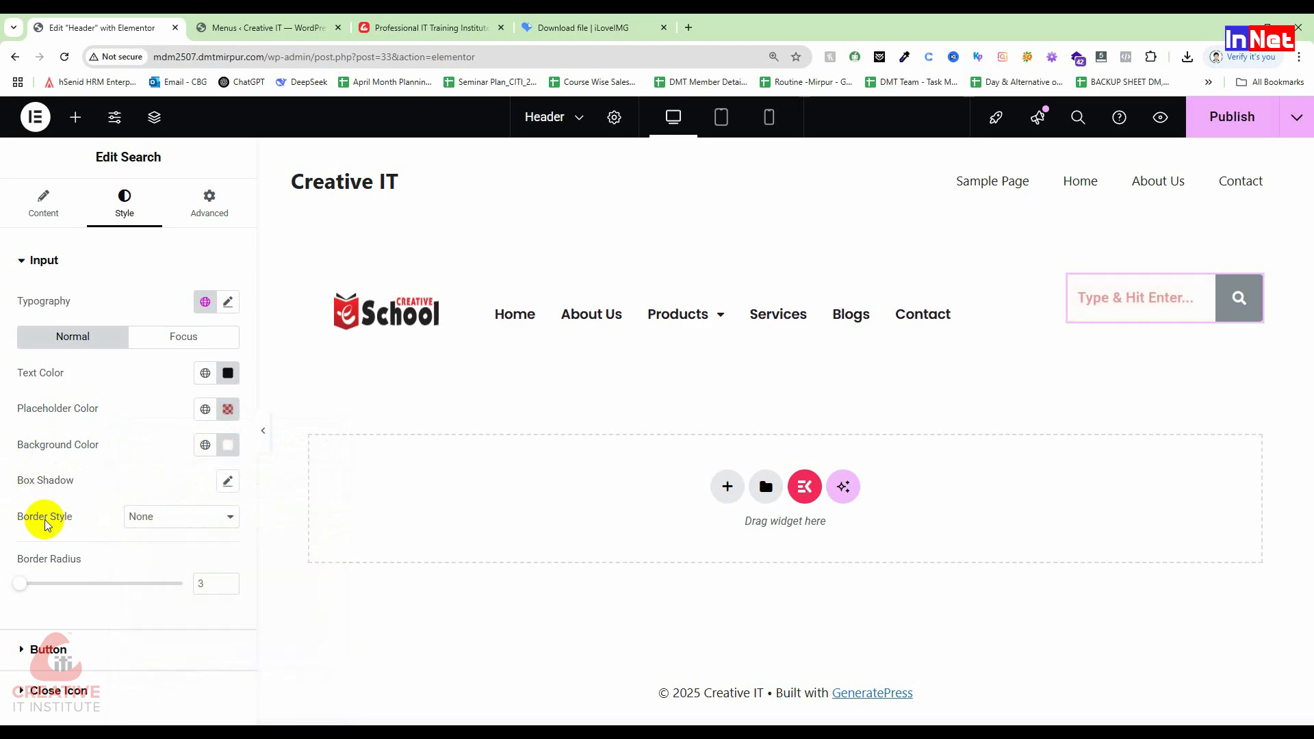
Step: Try solid, double, dotted and dashed border types on the search input
{"action": "left_click", "coordinate": [195, 523]}
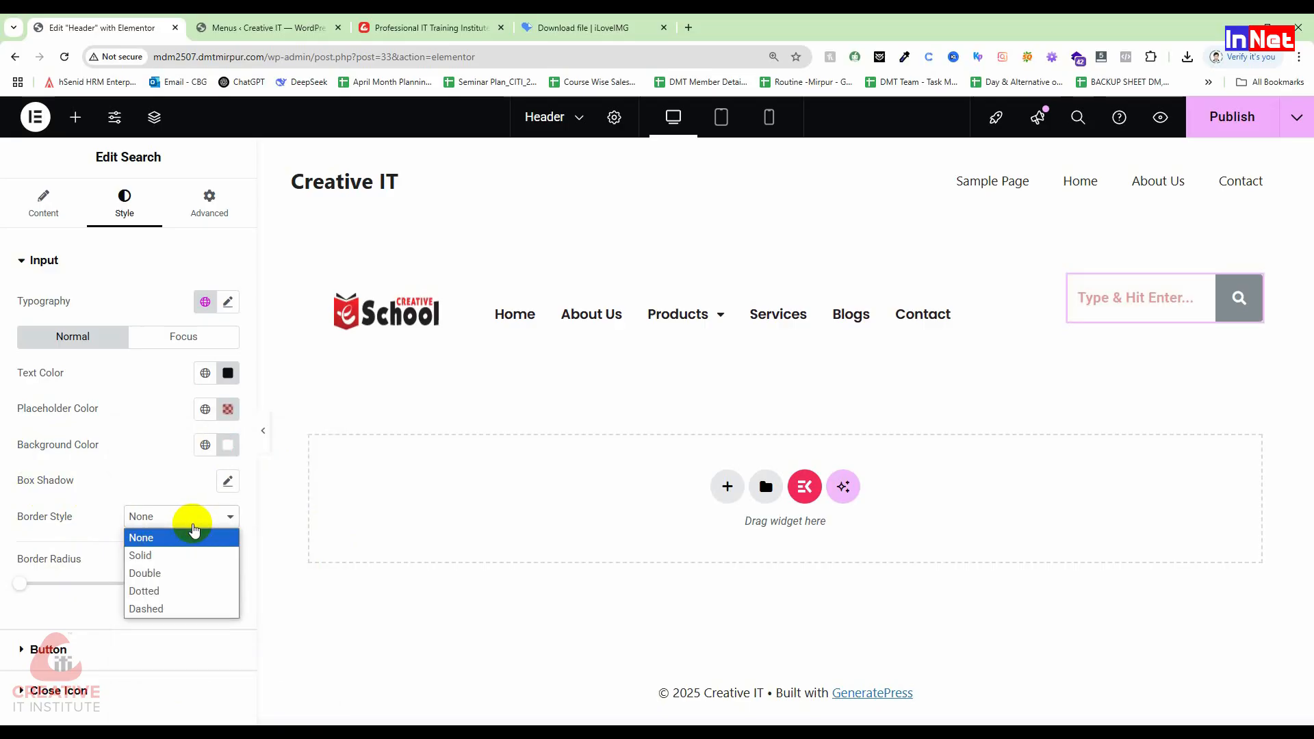
{"action": "left_click", "coordinate": [163, 557]}
{"action": "left_click", "coordinate": [159, 525]}
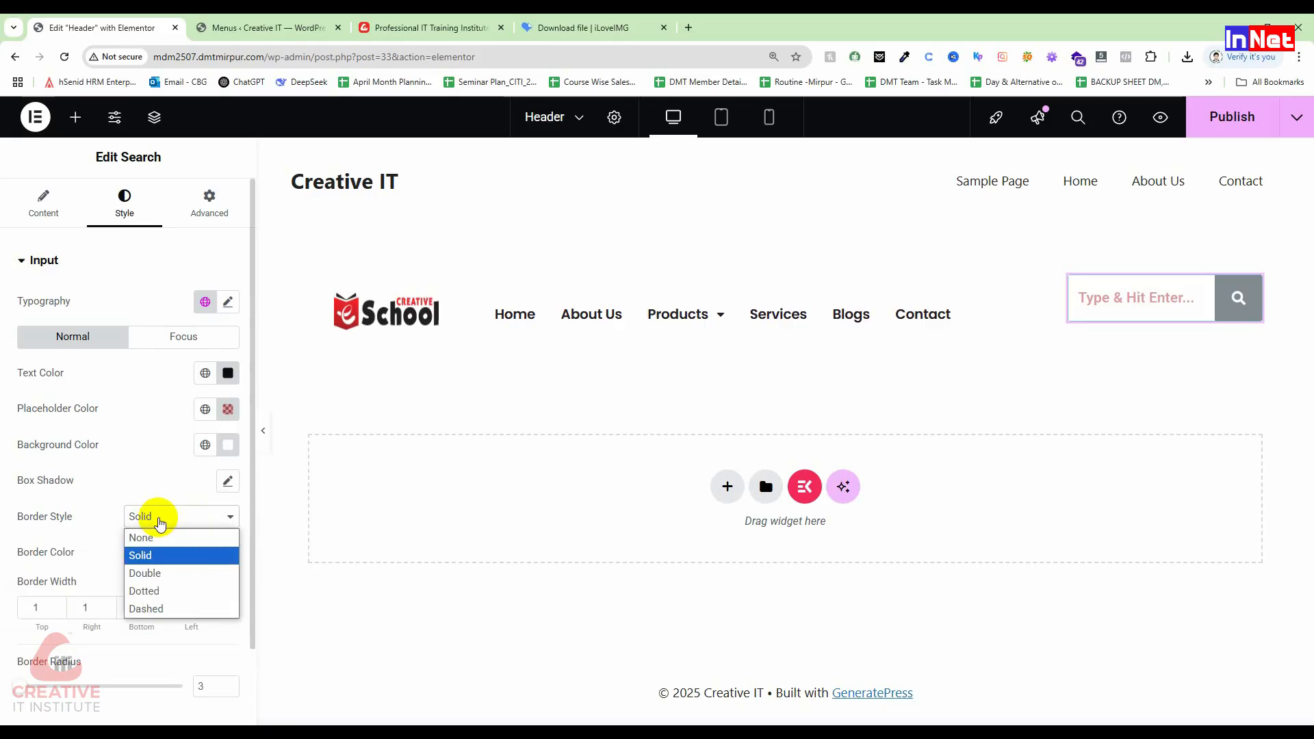
{"action": "left_click", "coordinate": [147, 573]}
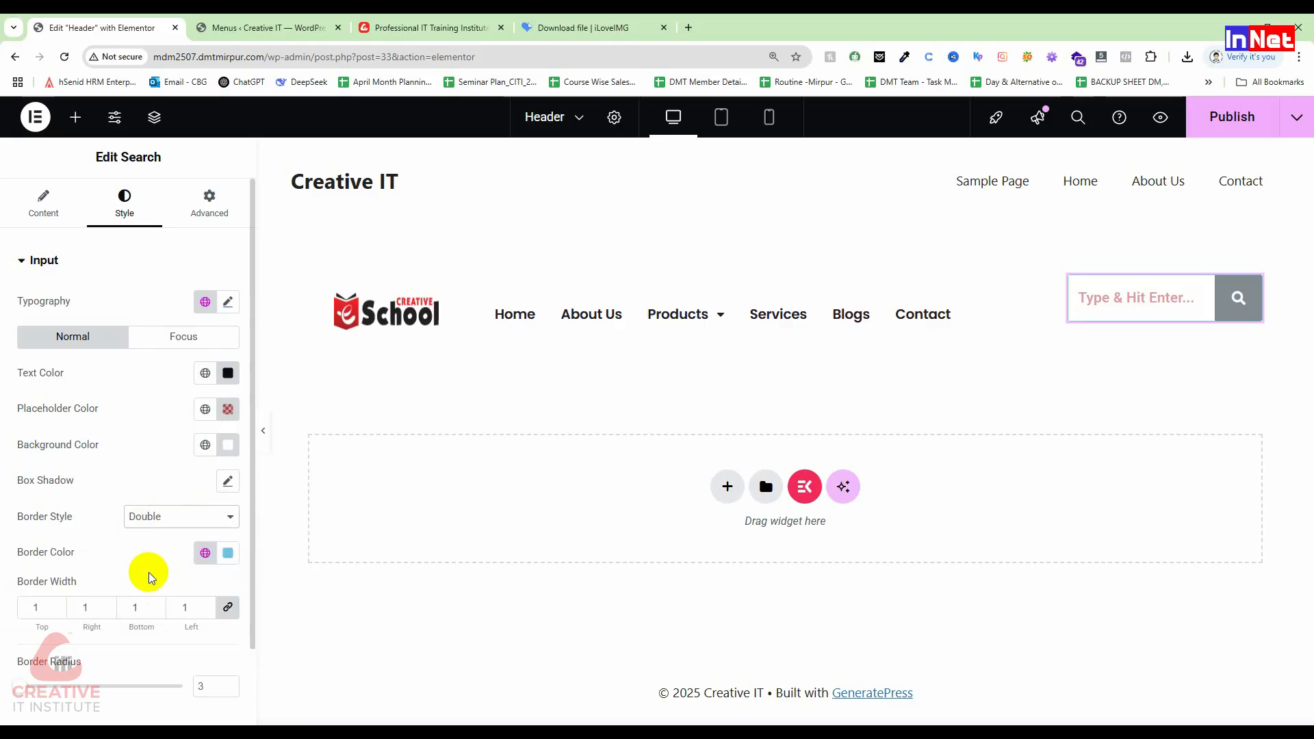
{"action": "left_click", "coordinate": [167, 516]}
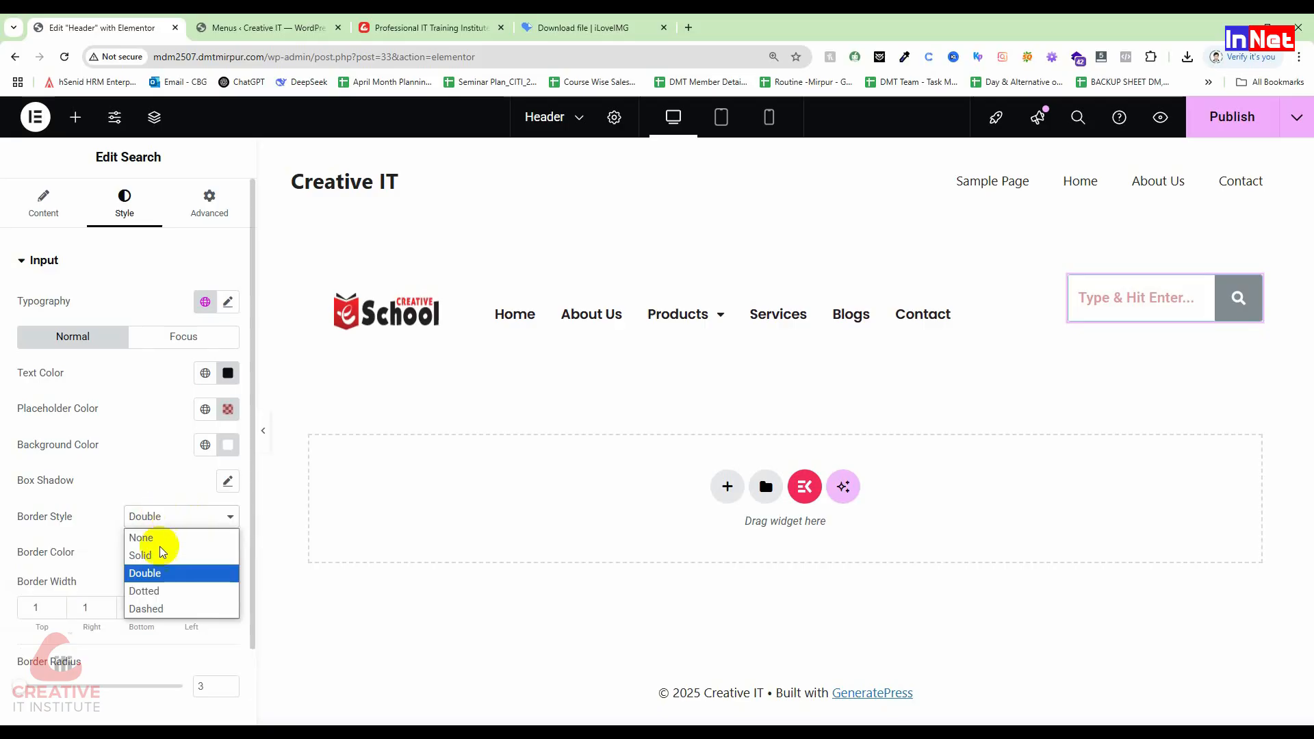
{"action": "left_click", "coordinate": [160, 591]}
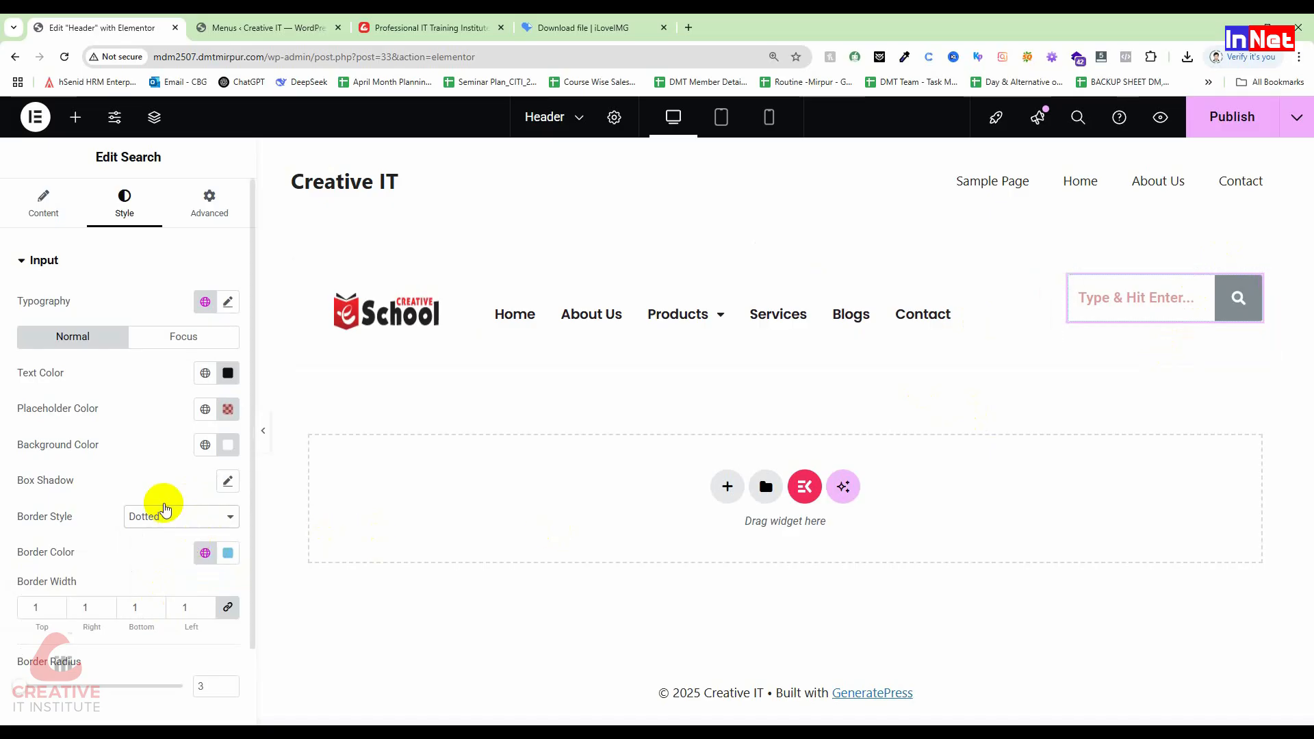
{"action": "left_click", "coordinate": [138, 515]}
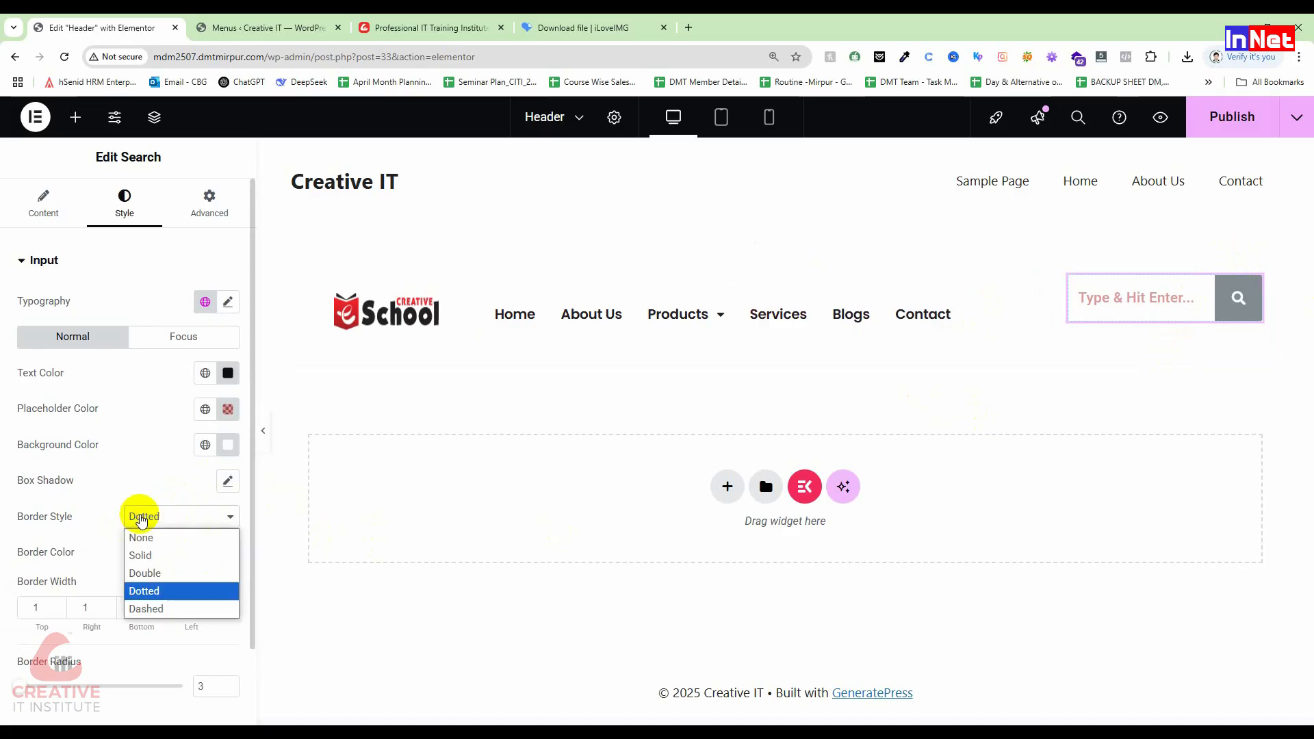
{"action": "left_click", "coordinate": [158, 610]}
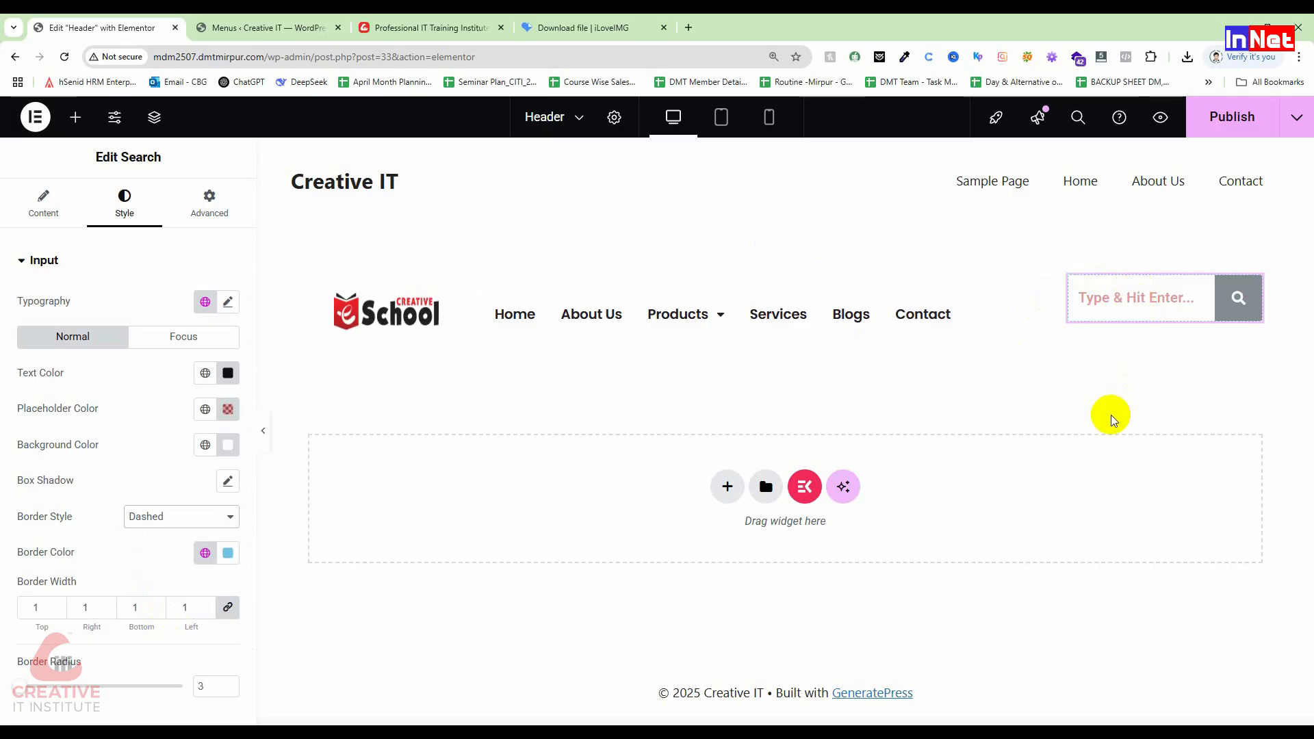
Step: Remove the input border and round its corners with a 43 border radius
{"action": "left_click", "coordinate": [168, 519]}
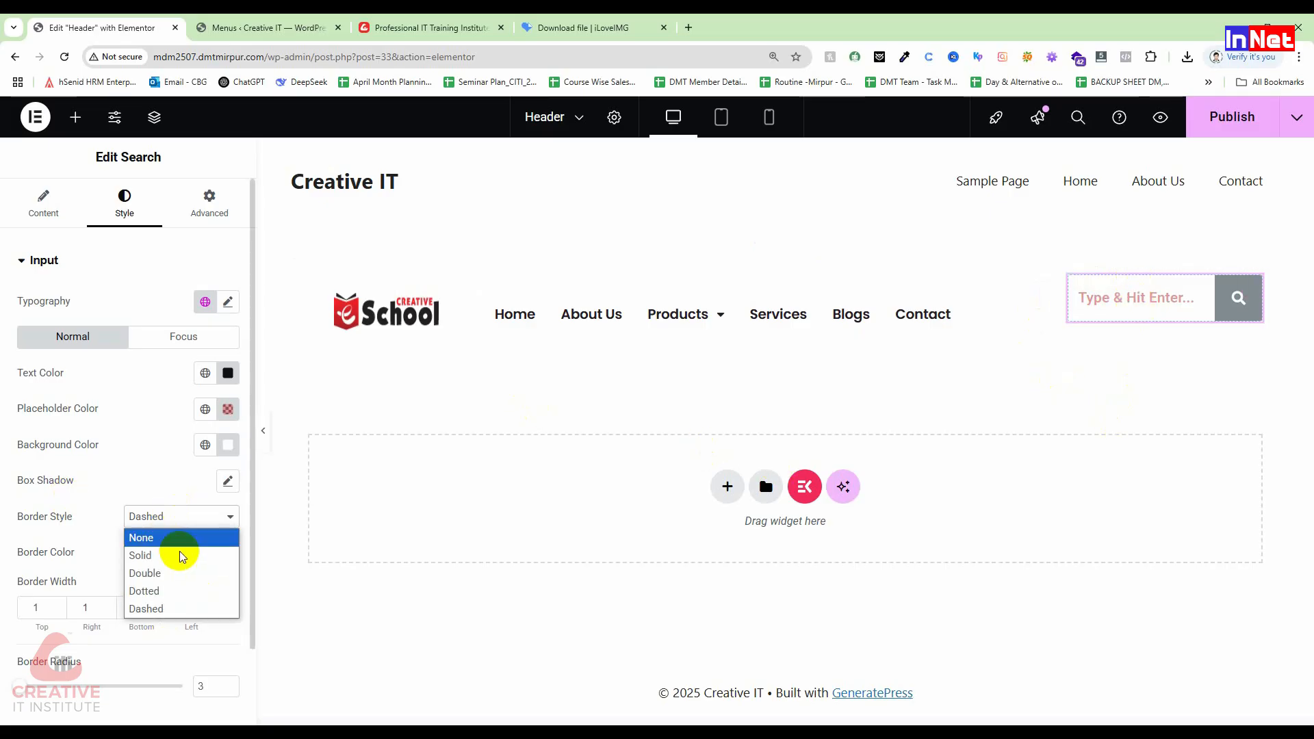
{"action": "left_click", "coordinate": [175, 539]}
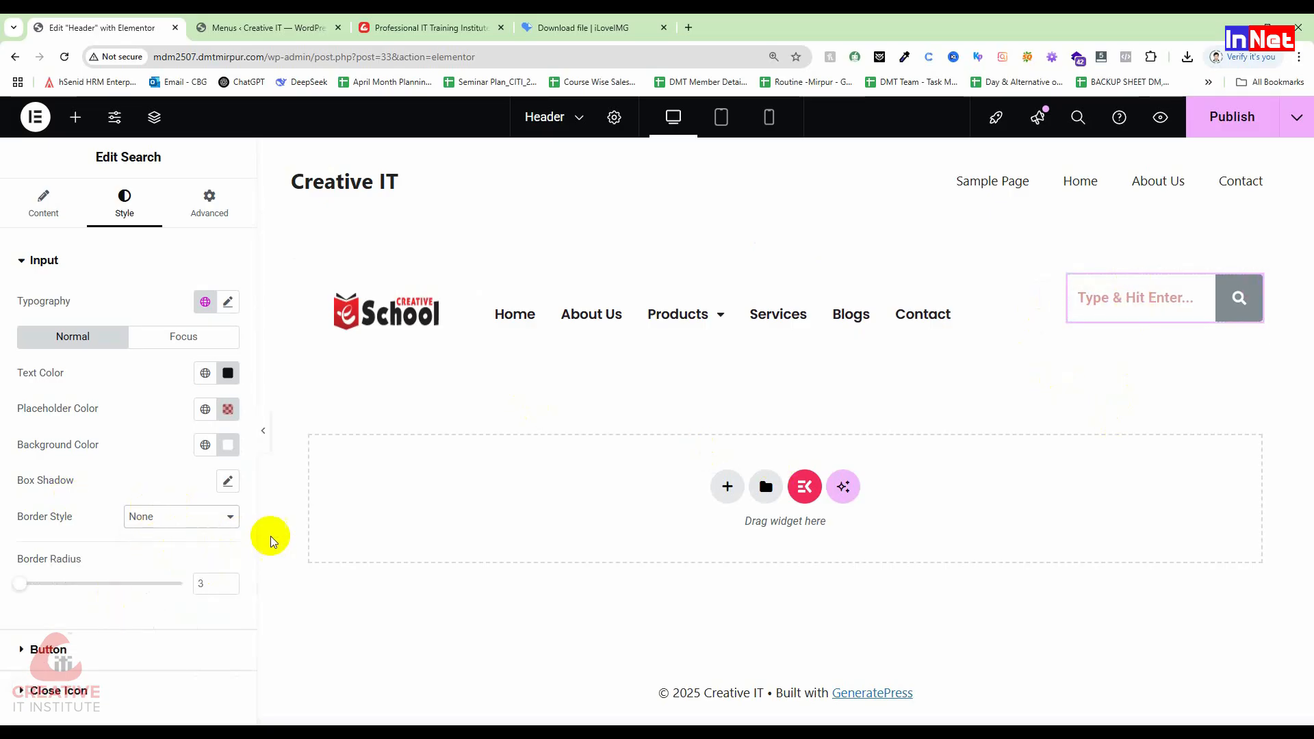
{"action": "mouse_move", "coordinate": [27, 587]}
{"action": "left_mouse_down"}
{"action": "mouse_move", "coordinate": [83, 588]}
{"action": "mouse_move", "coordinate": [20, 587]}
{"action": "mouse_move", "coordinate": [53, 588]}
{"action": "left_mouse_up"}
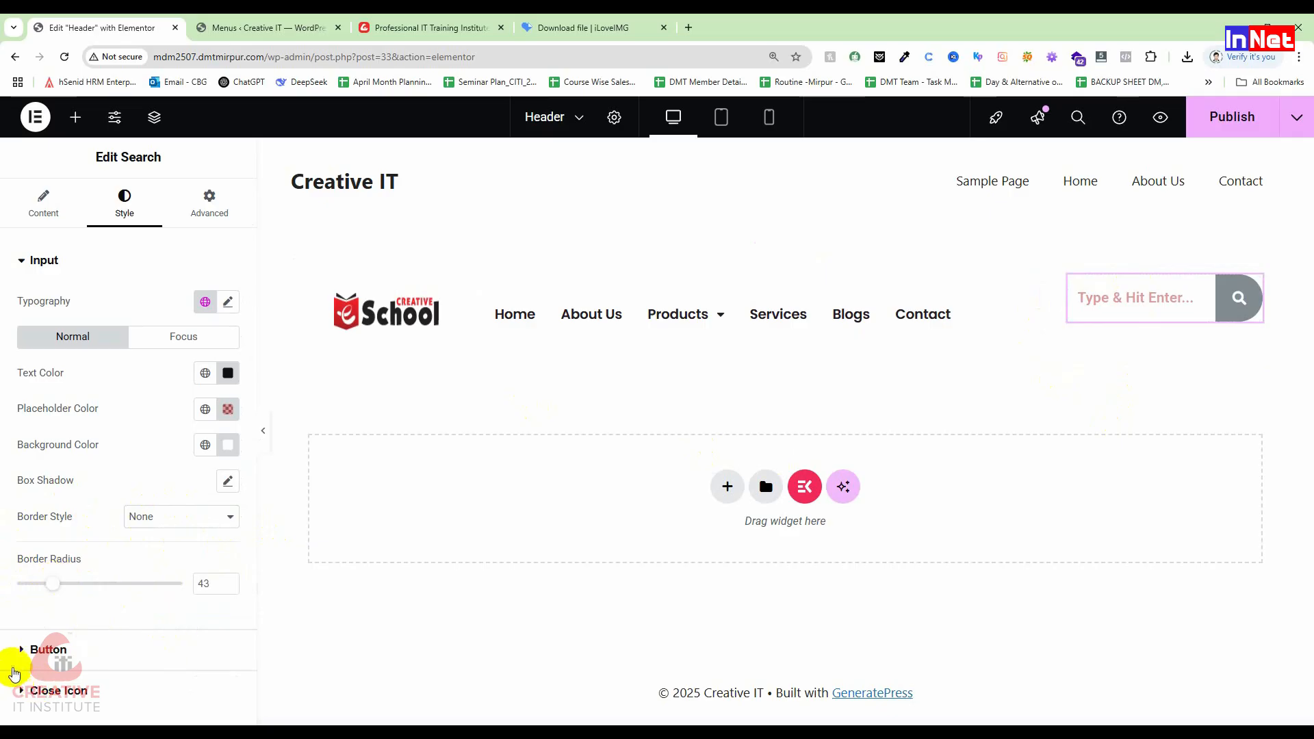
{"action": "left_click", "coordinate": [30, 651]}
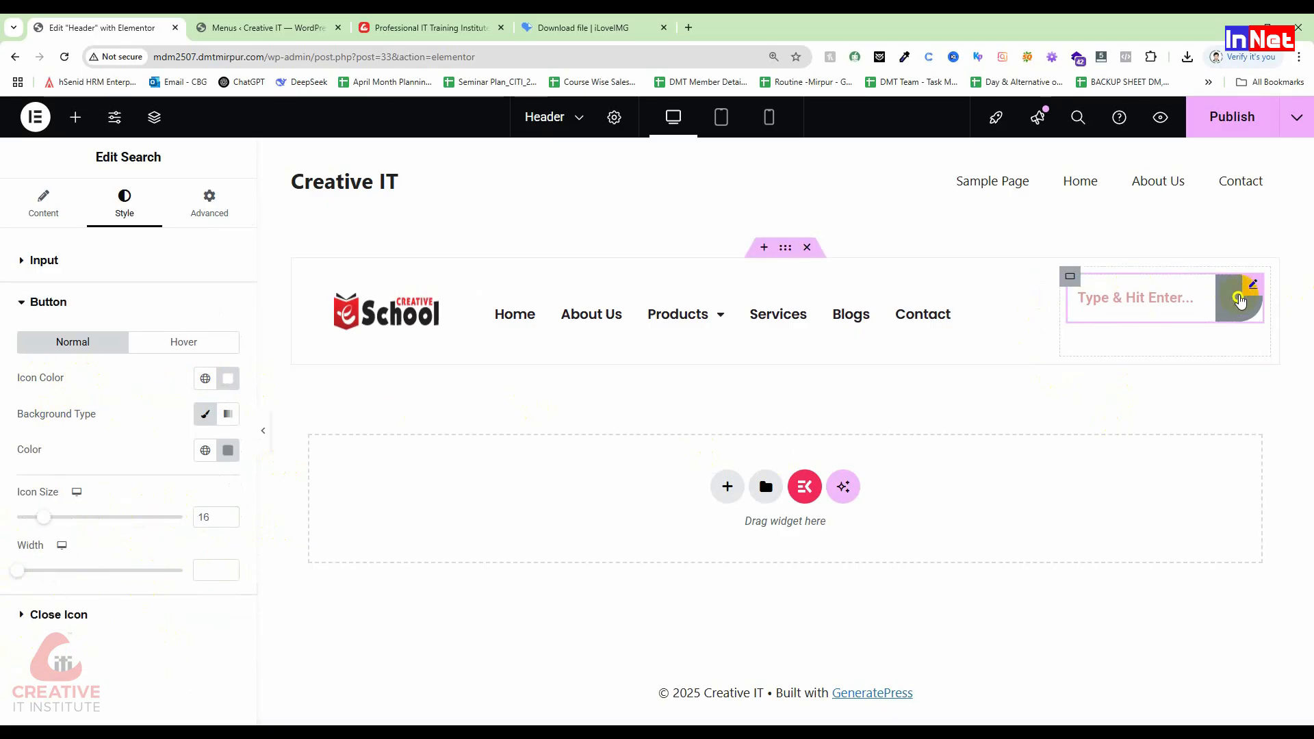
Step: Try a red search icon and keep the button's Classic background type
{"action": "left_click", "coordinate": [228, 378]}
{"action": "left_click_drag", "start_coordinate": [317, 481], "coordinate": [325, 450]}
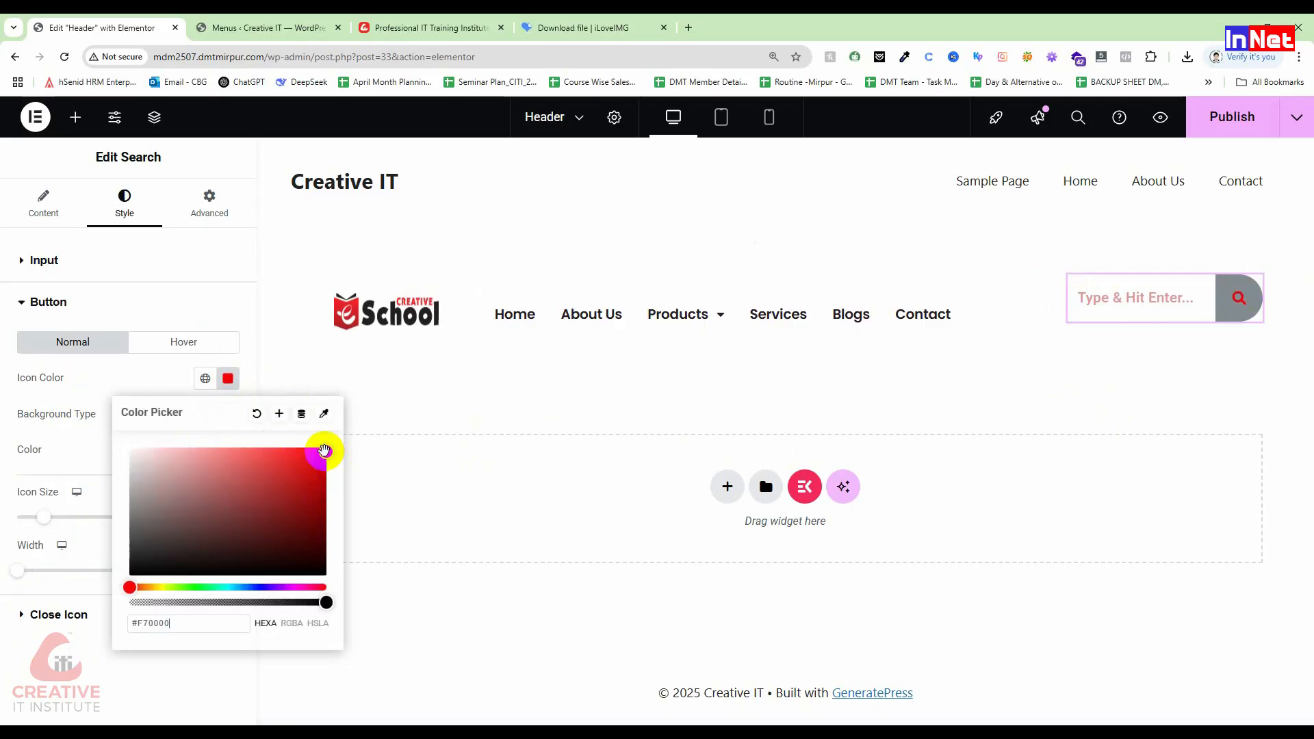
{"action": "left_click", "coordinate": [75, 437]}
{"action": "left_click", "coordinate": [208, 416]}
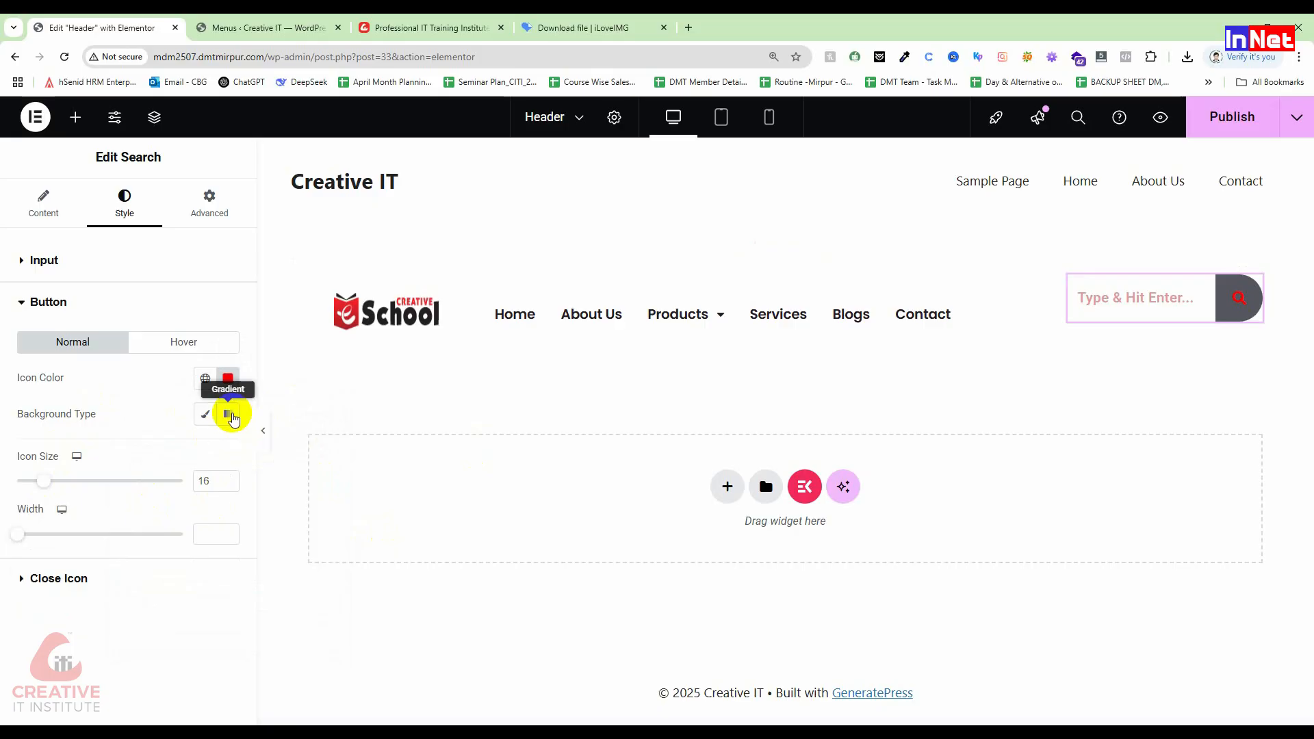
{"action": "left_click", "coordinate": [205, 414]}
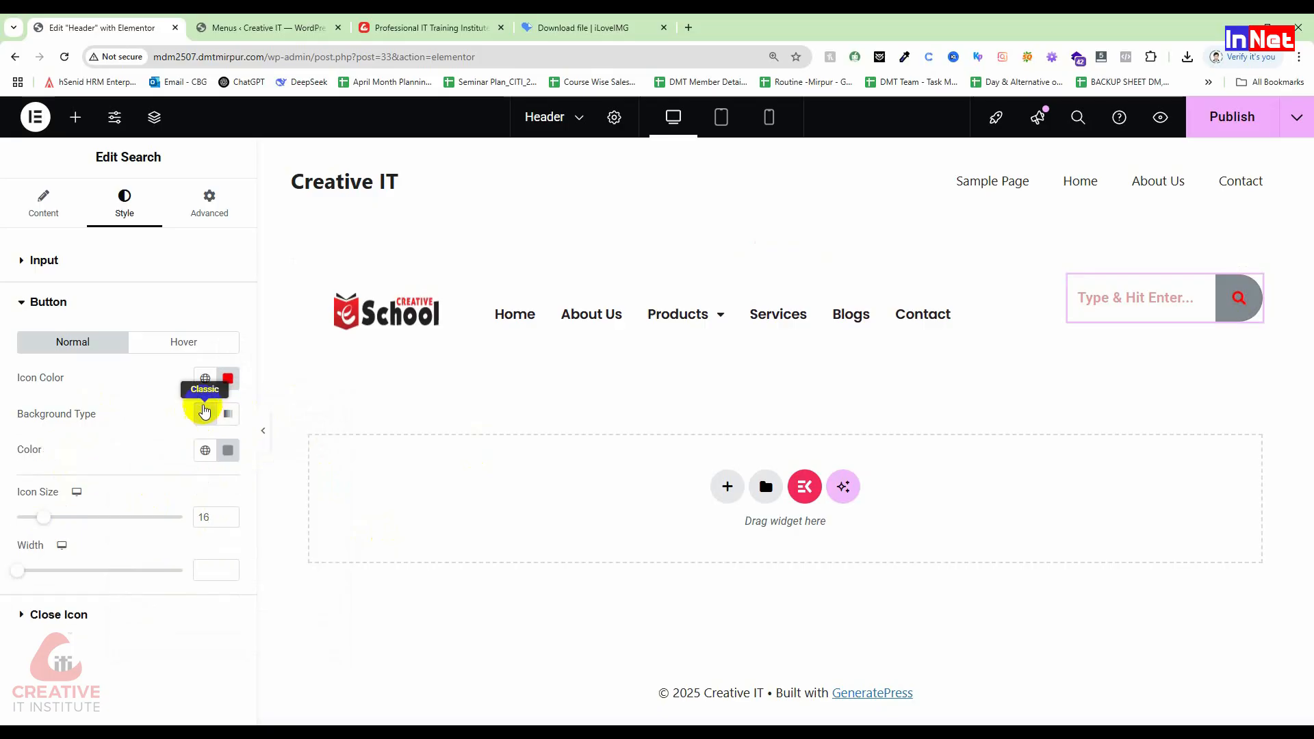
Step: Set the search button background to a near-black such as #1D1E1F
{"action": "left_click", "coordinate": [226, 450]}
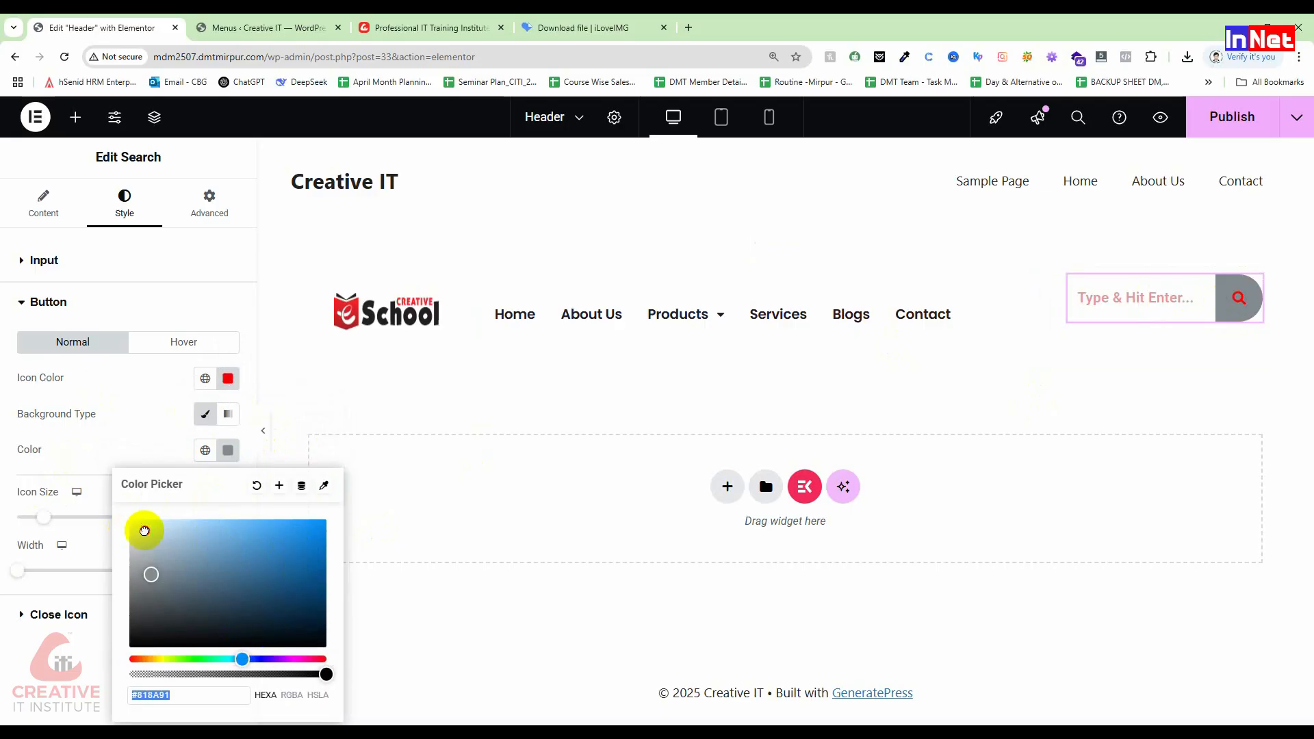
{"action": "left_click_drag", "start_coordinate": [144, 531], "coordinate": [84, 505]}
{"action": "left_click", "coordinate": [196, 634]}
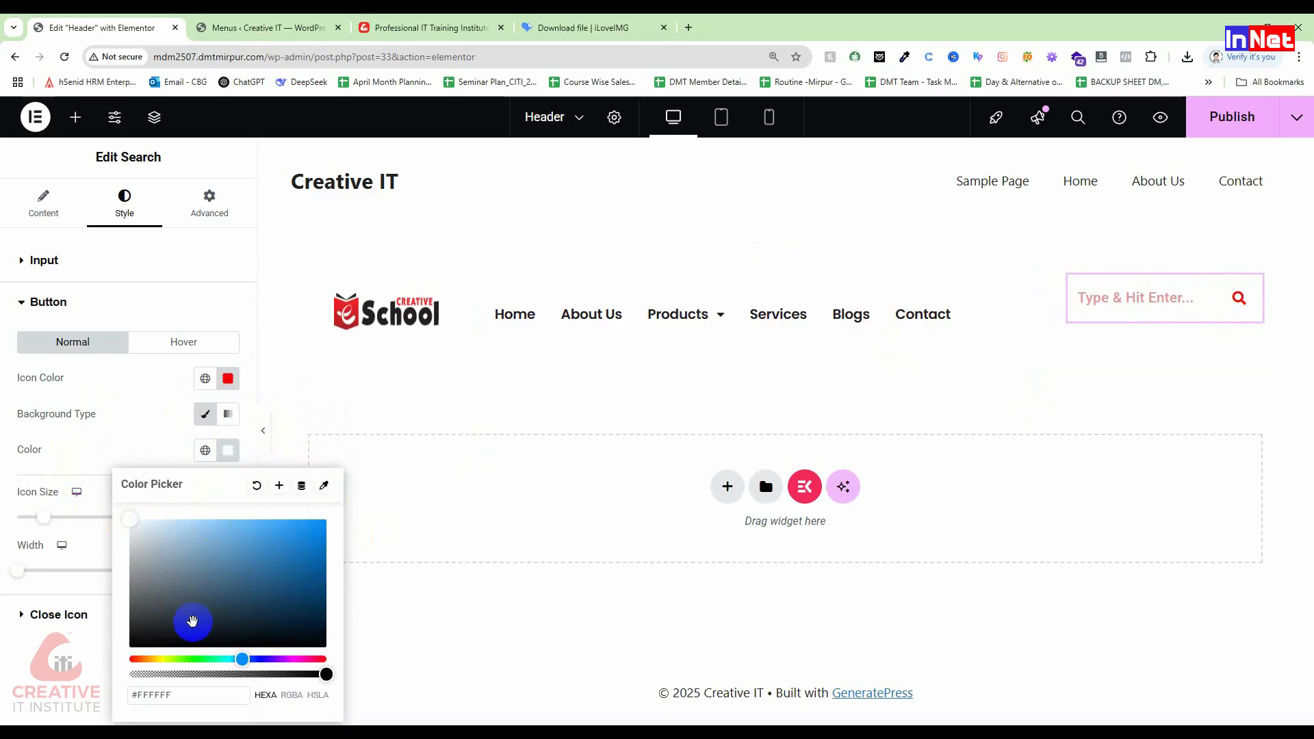
{"action": "mouse_move", "coordinate": [152, 632]}
{"action": "left_mouse_down"}
{"action": "mouse_move", "coordinate": [140, 626]}
{"action": "mouse_move", "coordinate": [252, 601]}
{"action": "mouse_move", "coordinate": [273, 576]}
{"action": "mouse_move", "coordinate": [140, 632]}
{"action": "left_mouse_up"}
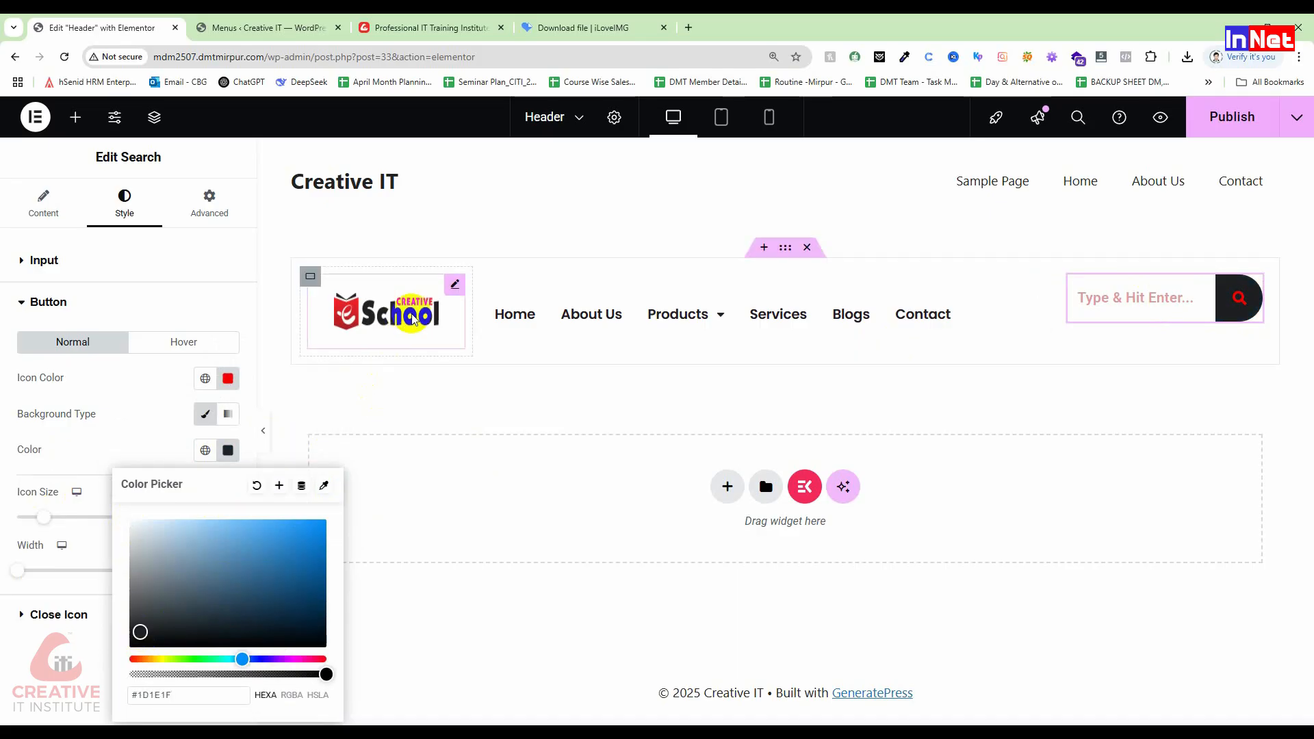
Step: Change the search icon colour to white (#FFFFFF)
{"action": "left_click", "coordinate": [228, 379]}
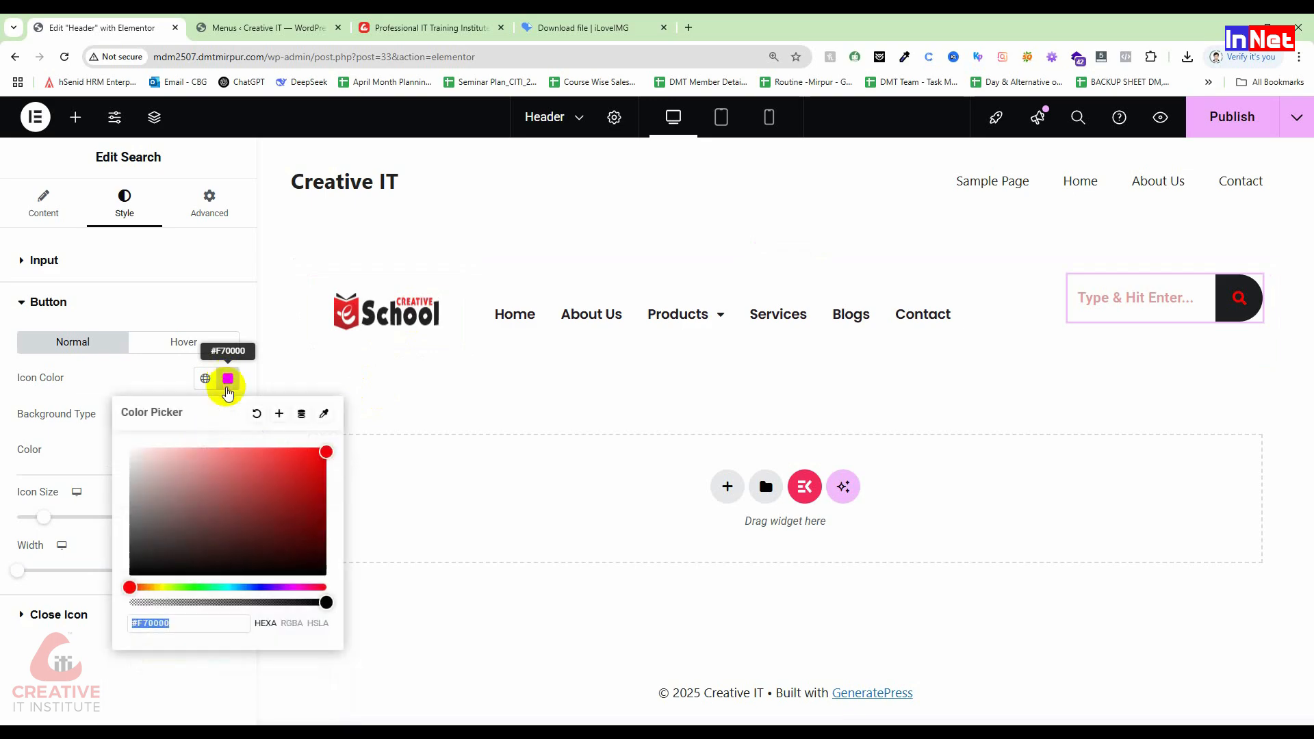
{"action": "left_click", "coordinate": [145, 457]}
{"action": "left_click_drag", "start_coordinate": [88, 452], "coordinate": [109, 441]}
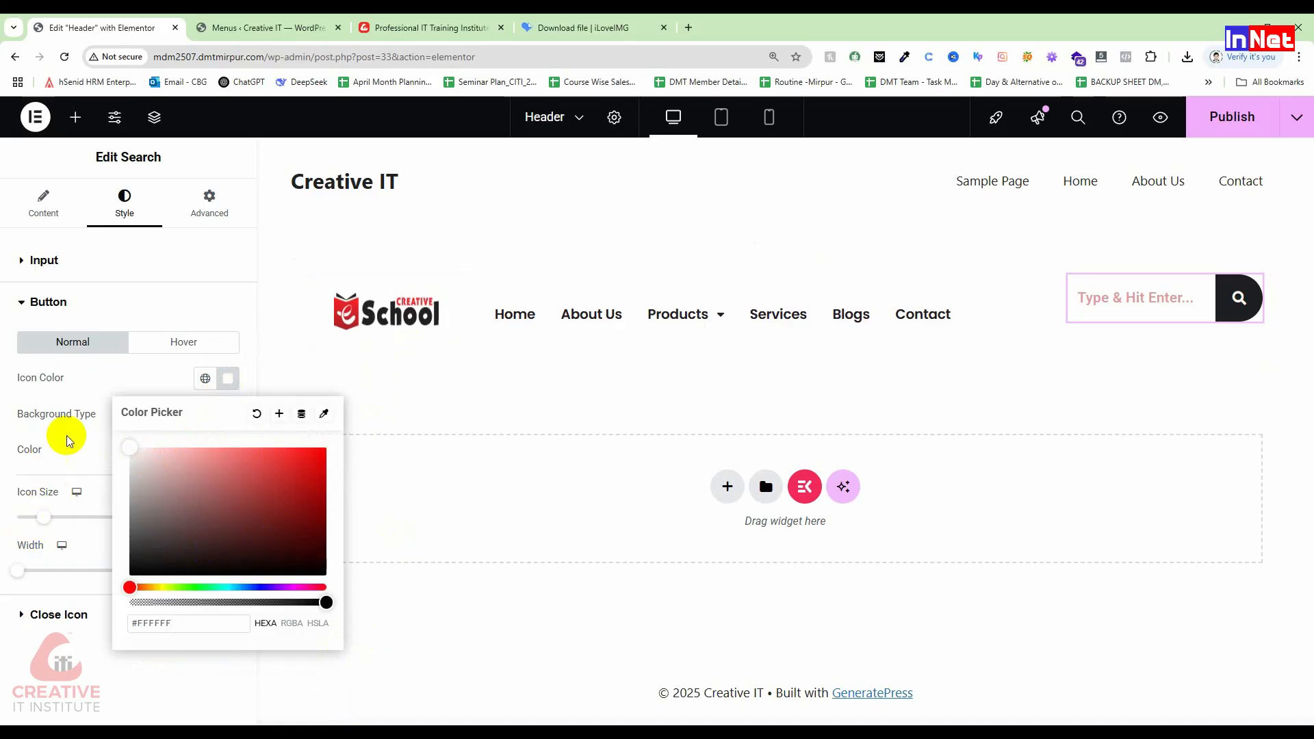
{"action": "left_click", "coordinate": [86, 489]}
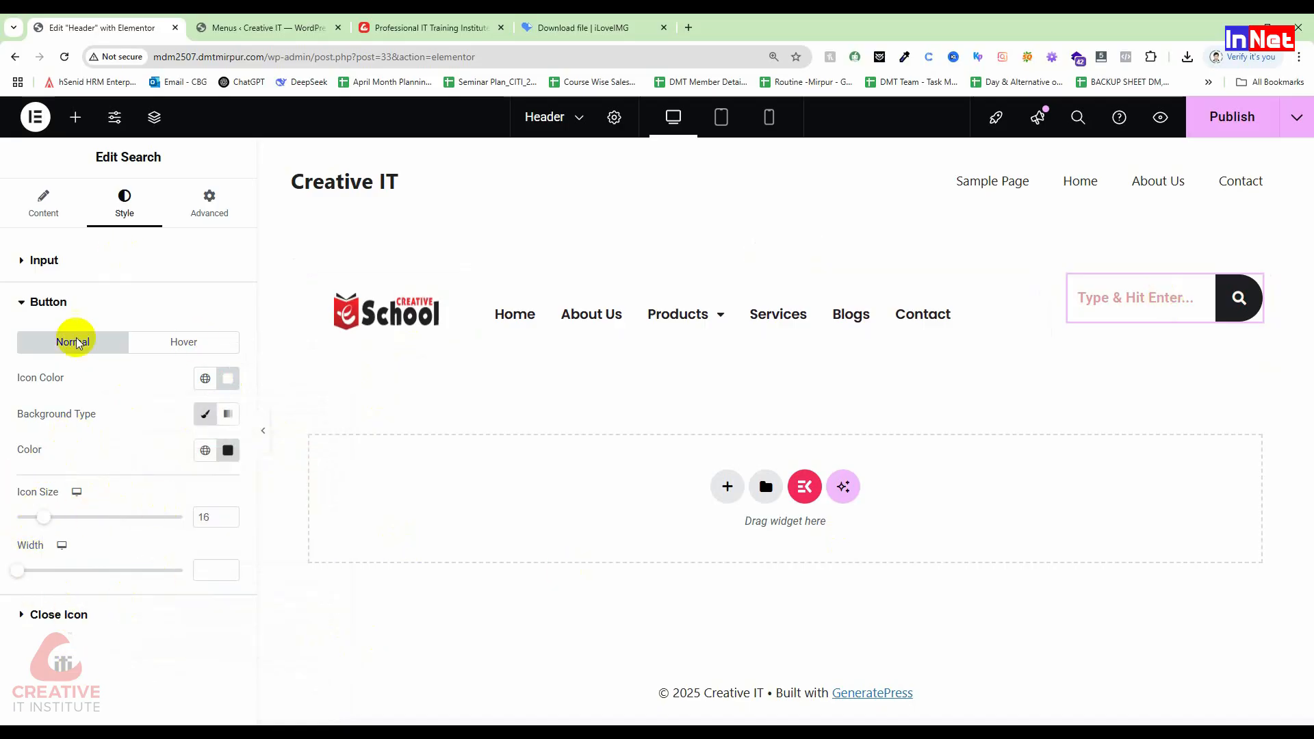
{"action": "left_click", "coordinate": [1109, 296]}
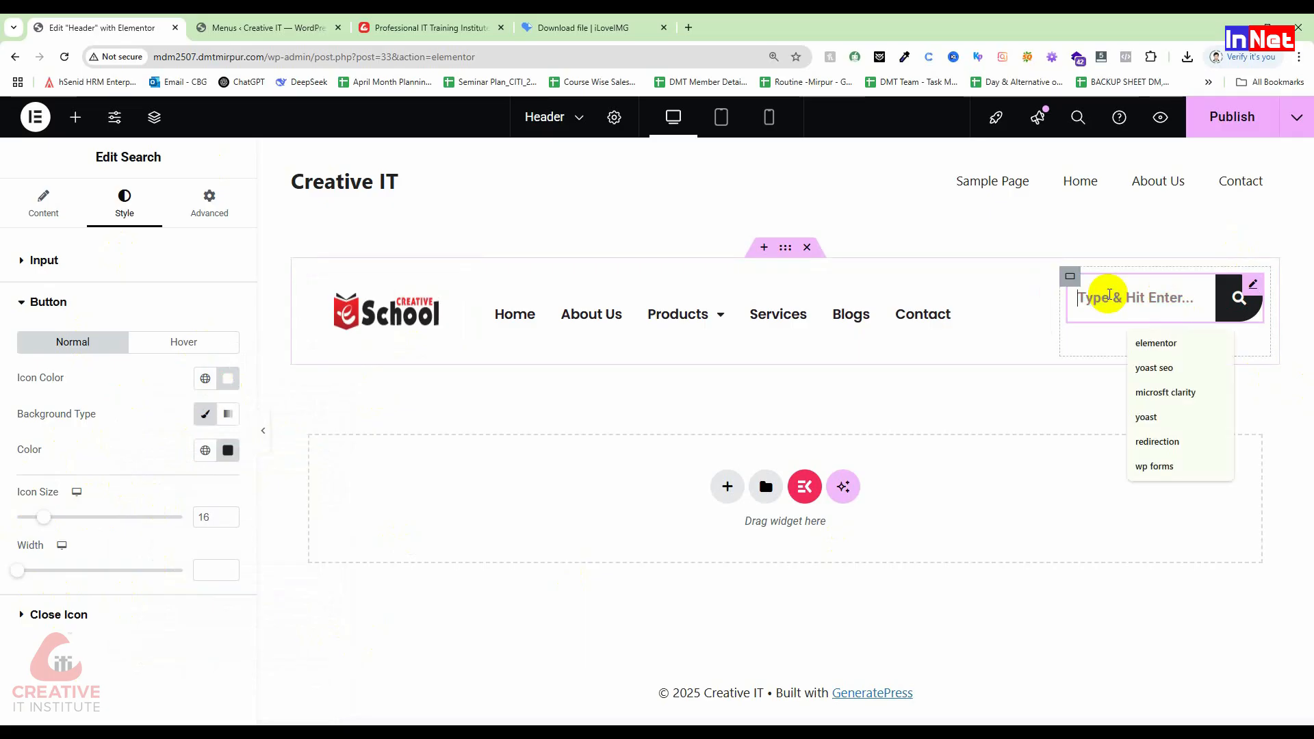
Step: Delete the header Search widget and drop in a Button widget reading 'Click here'
{"action": "right_click", "coordinate": [1255, 283]}
{"action": "left_click", "coordinate": [1165, 667]}
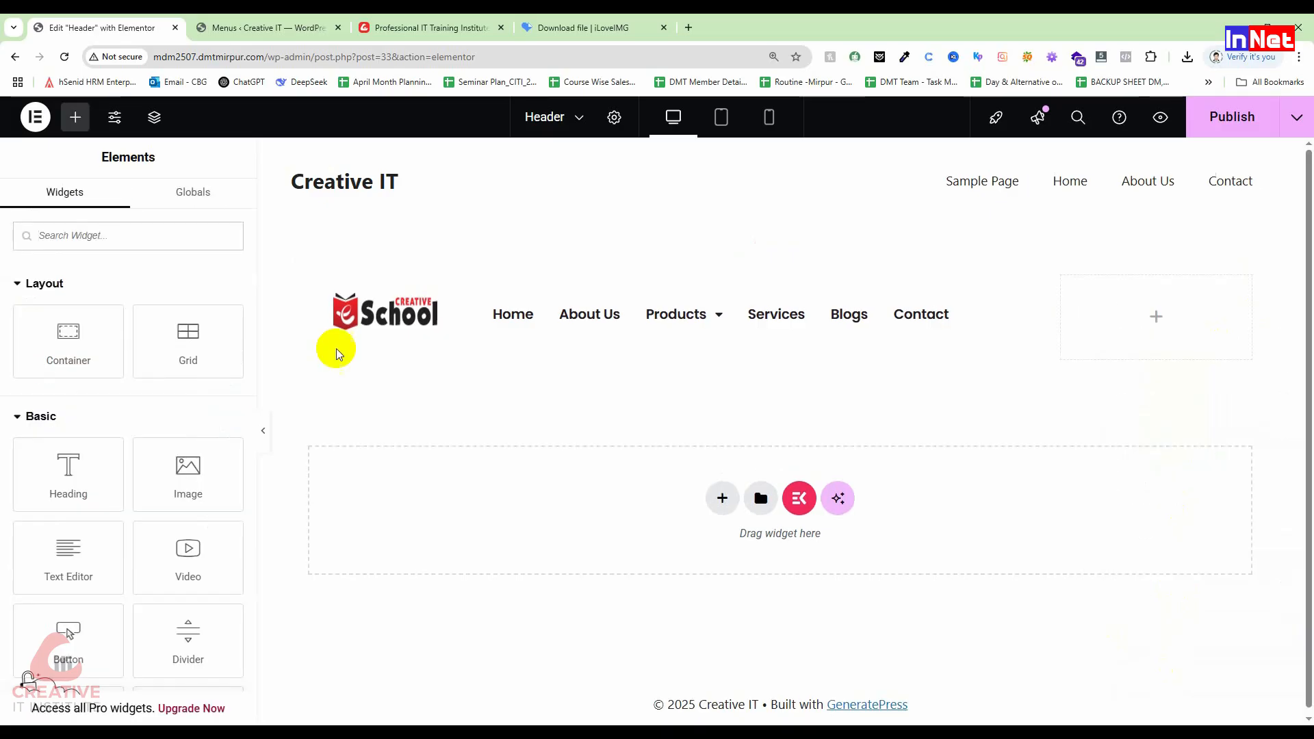
{"action": "type", "text": "butt"}
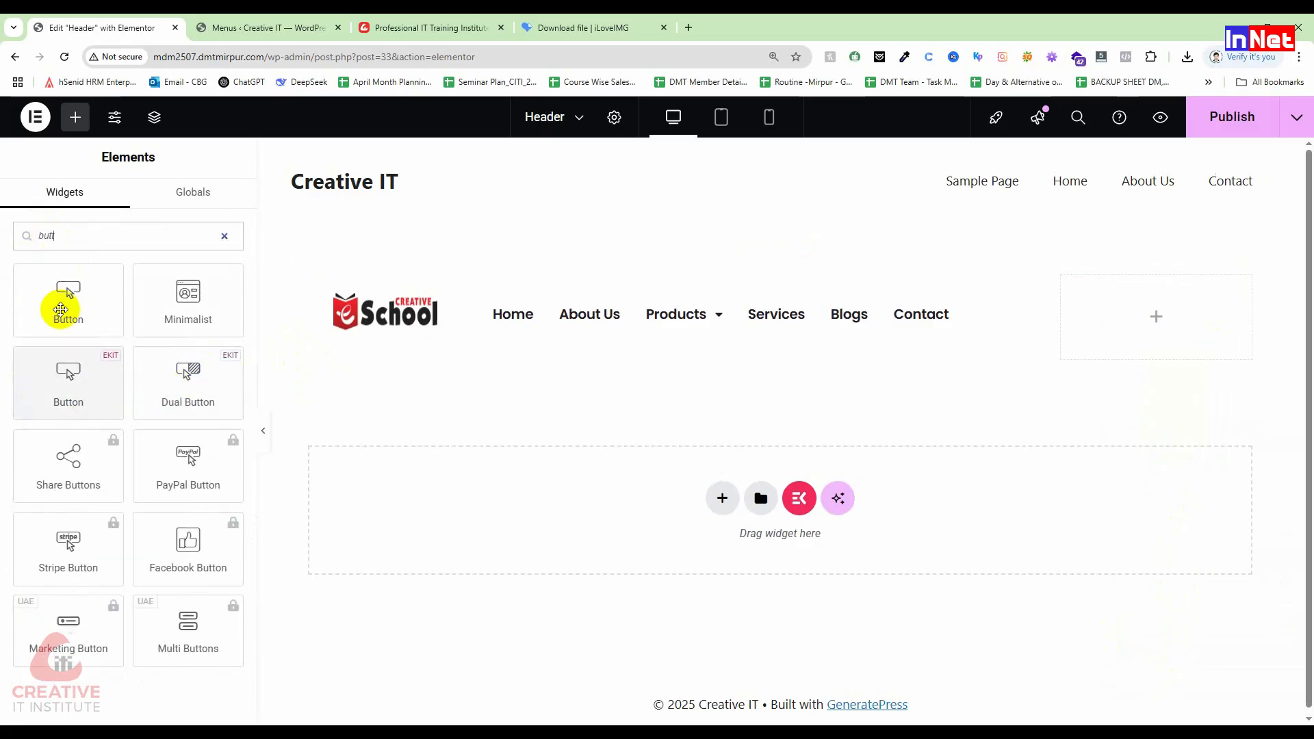
{"action": "left_click_drag", "start_coordinate": [88, 276], "coordinate": [1154, 303]}
{"action": "left_click_drag", "start_coordinate": [188, 344], "coordinate": [26, 335]}
Step: Check the reference Creative IT homepage and WordPress menus page, then return to the header editor
{"action": "left_click", "coordinate": [466, 26]}
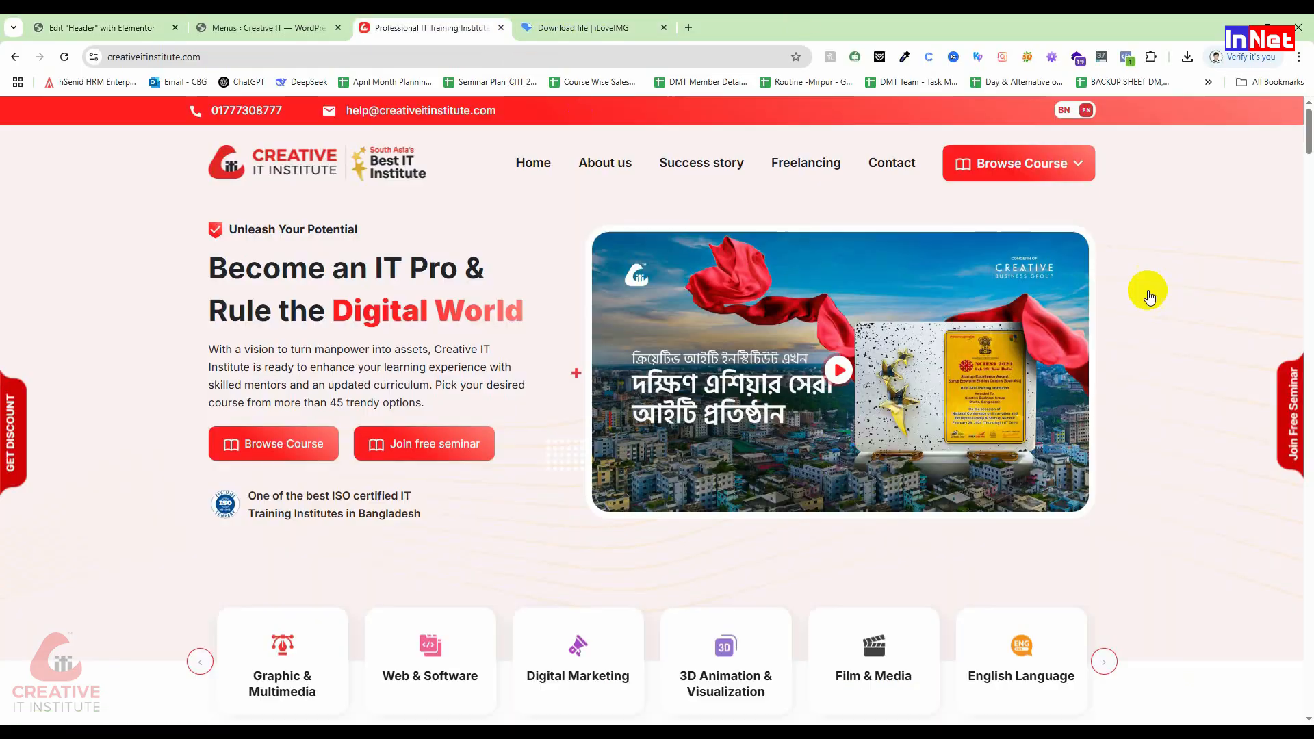
{"action": "left_click", "coordinate": [276, 21]}
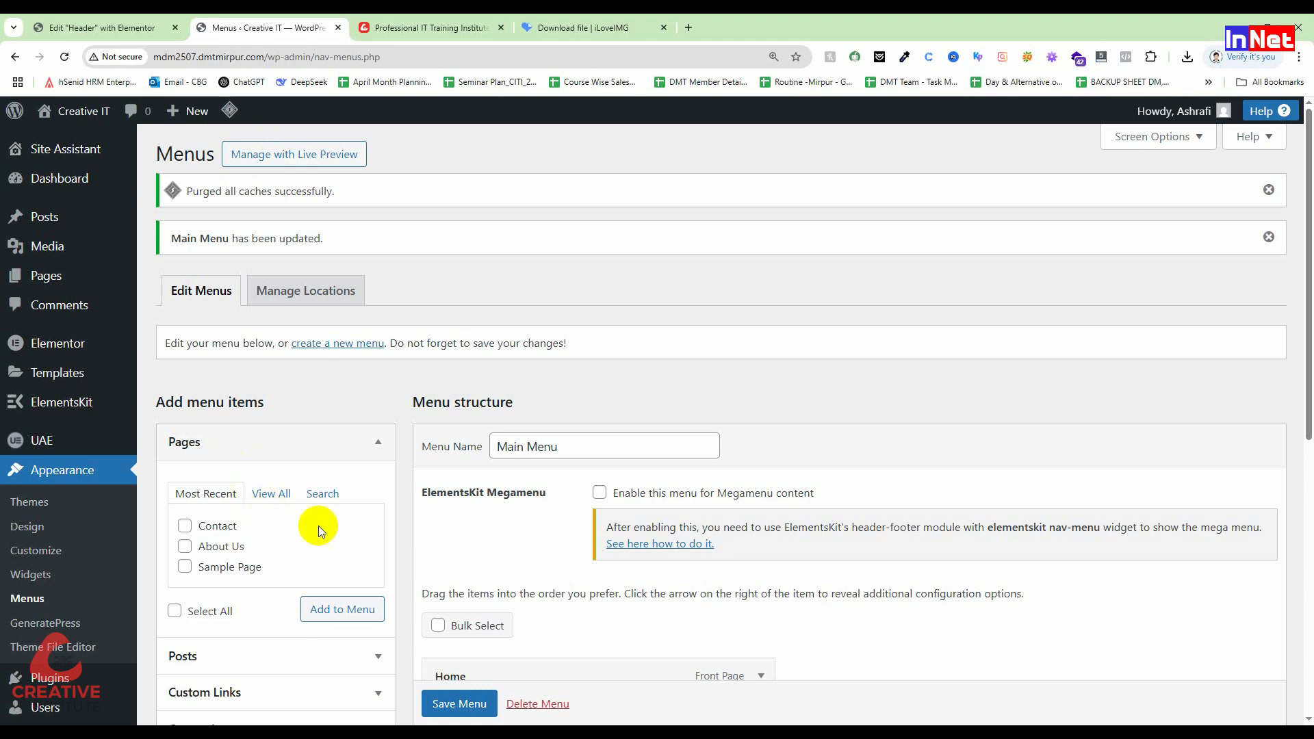
{"action": "left_click", "coordinate": [13, 21]}
{"action": "left_click", "coordinate": [82, 152]}
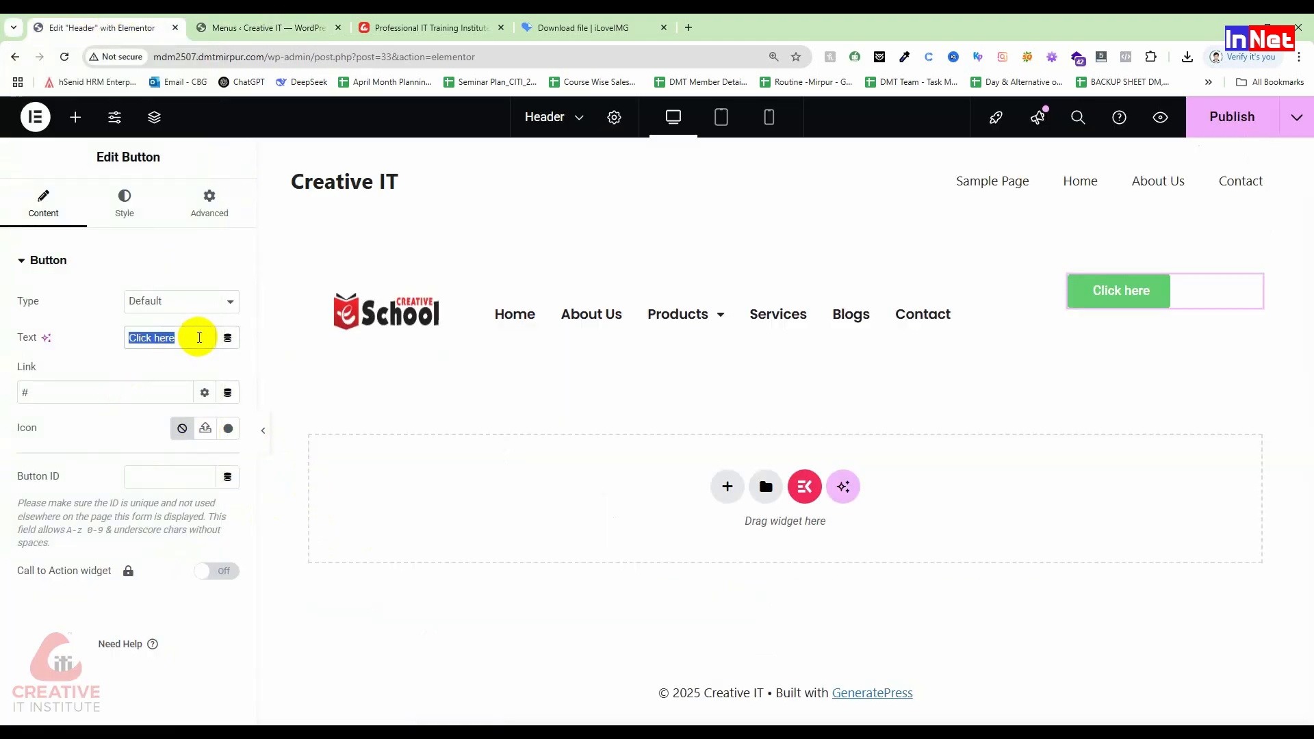
Step: Relabel the header button 'Browse Course', comparing it with the reference site's button
{"action": "type", "text": "Browse Course"}
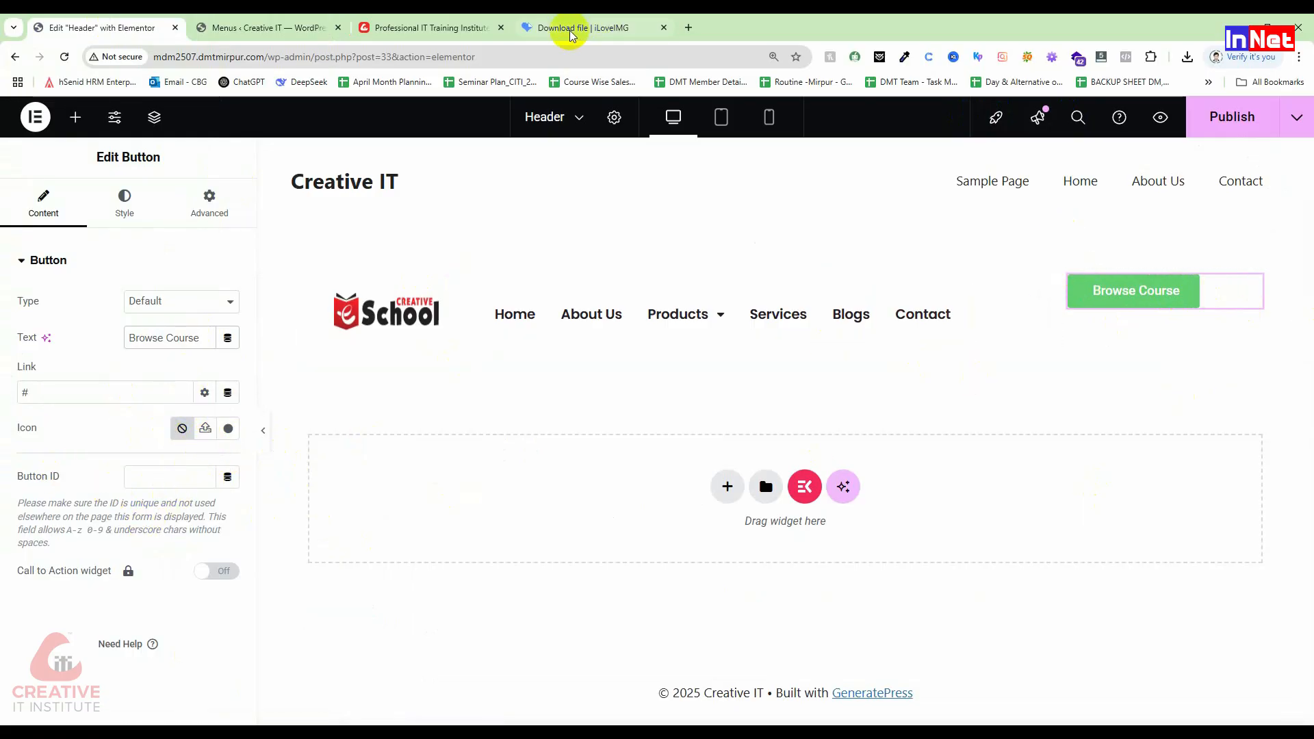
{"action": "left_click", "coordinate": [431, 28]}
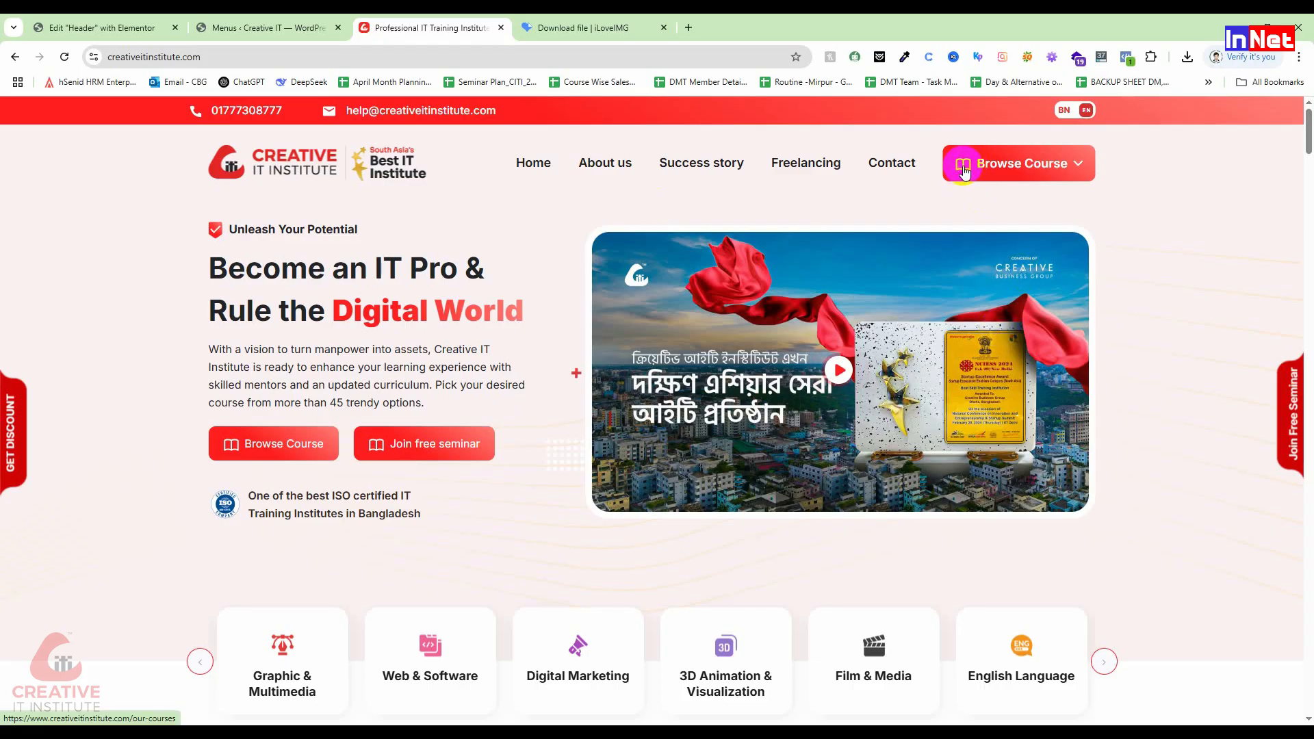
{"action": "left_click", "coordinate": [267, 27]}
{"action": "left_click", "coordinate": [101, 27]}
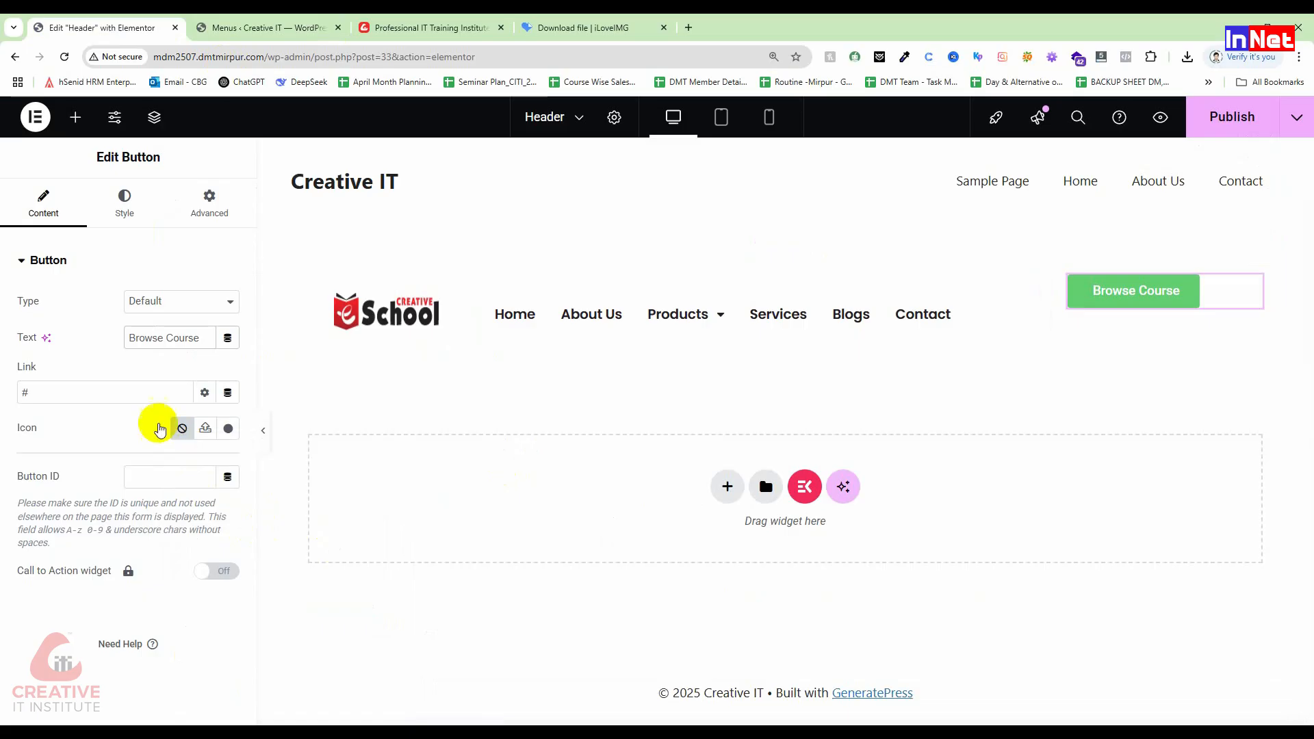
Step: Insert the 'Book open' icon from the icon library before the button label
{"action": "left_click", "coordinate": [230, 430]}
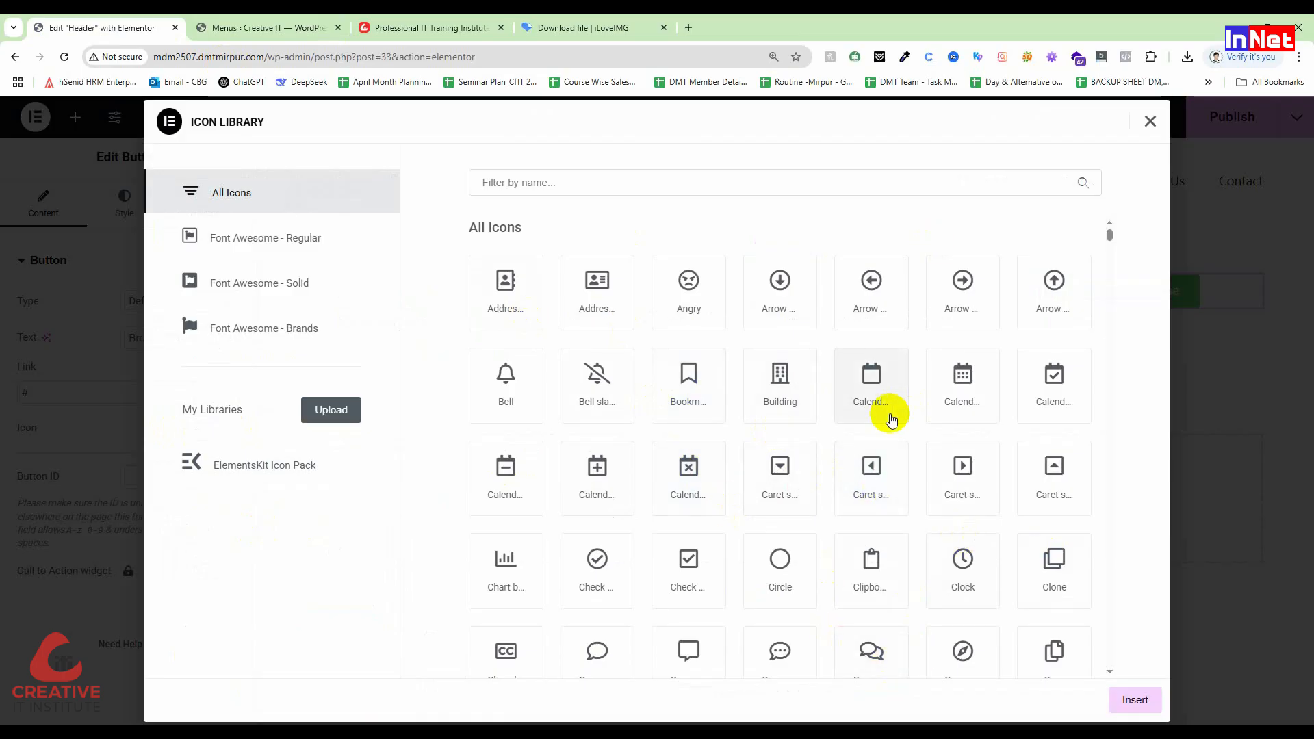
{"action": "scroll", "coordinate": [846, 414], "scroll_direction": "down", "scroll_amount": 2}
{"action": "scroll", "coordinate": [849, 417], "scroll_direction": "down", "scroll_amount": 3}
{"action": "scroll", "coordinate": [849, 417], "scroll_direction": "down", "scroll_amount": 6}
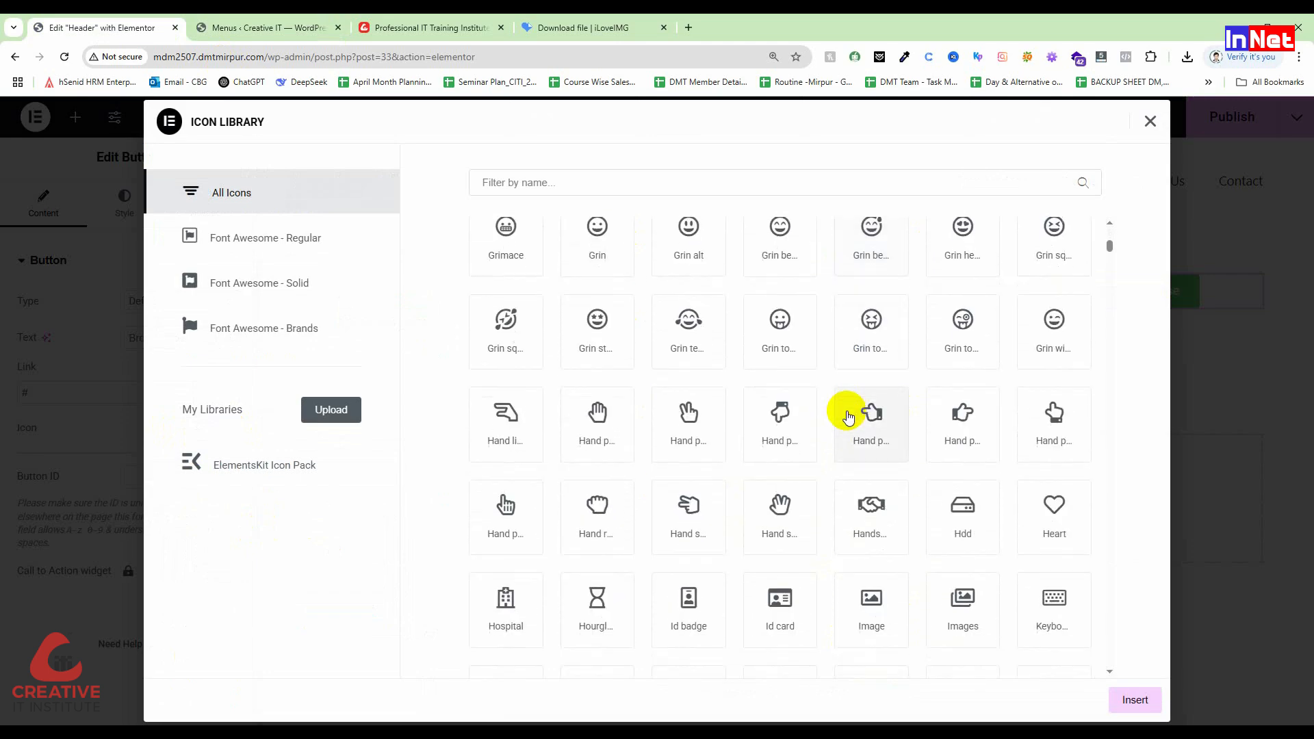
{"action": "scroll", "coordinate": [849, 417], "scroll_direction": "down", "scroll_amount": 3}
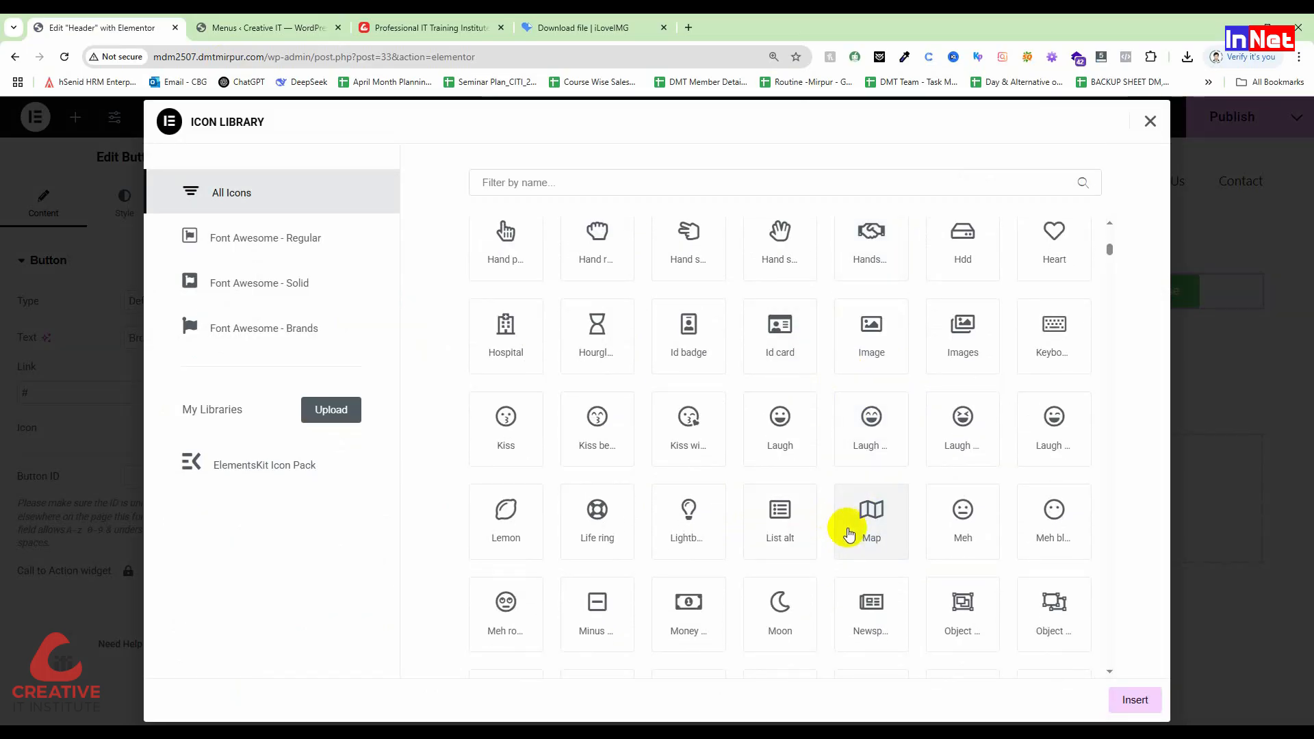
{"action": "scroll", "coordinate": [894, 492], "scroll_direction": "down", "scroll_amount": 1}
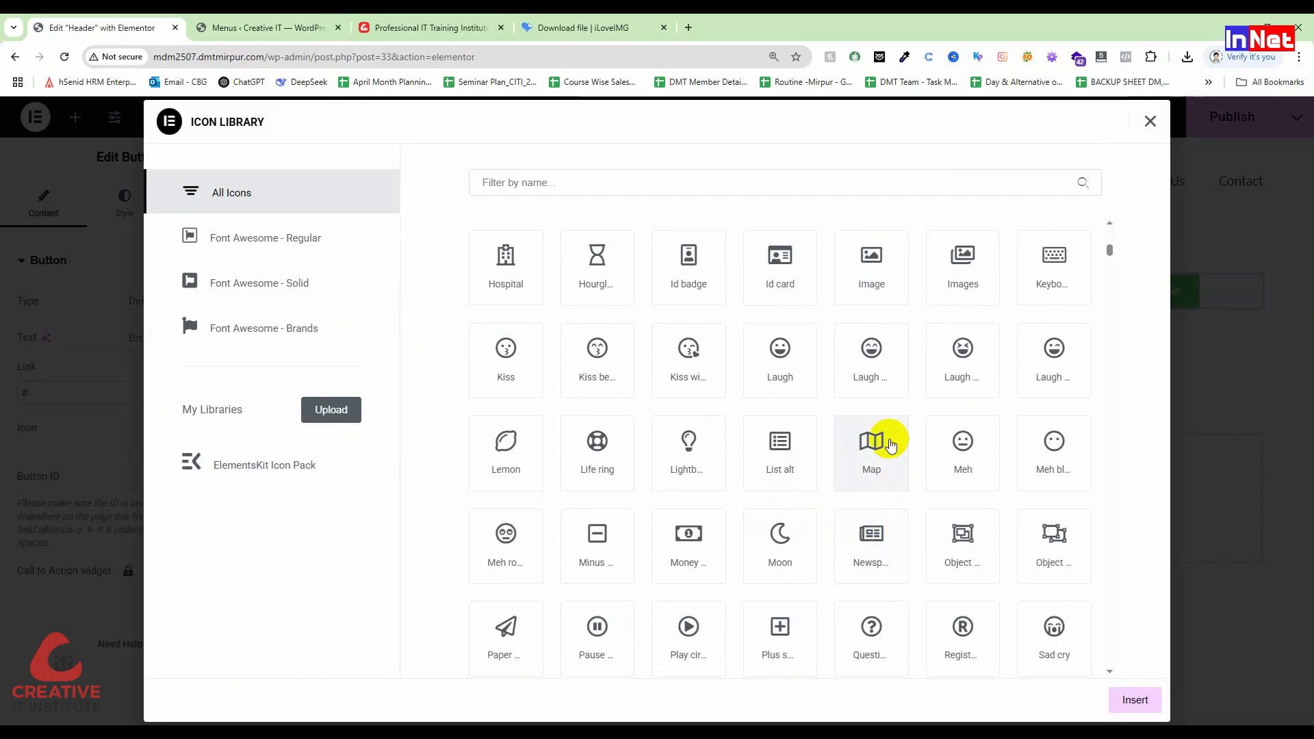
{"action": "scroll", "coordinate": [890, 446], "scroll_direction": "down", "scroll_amount": 3}
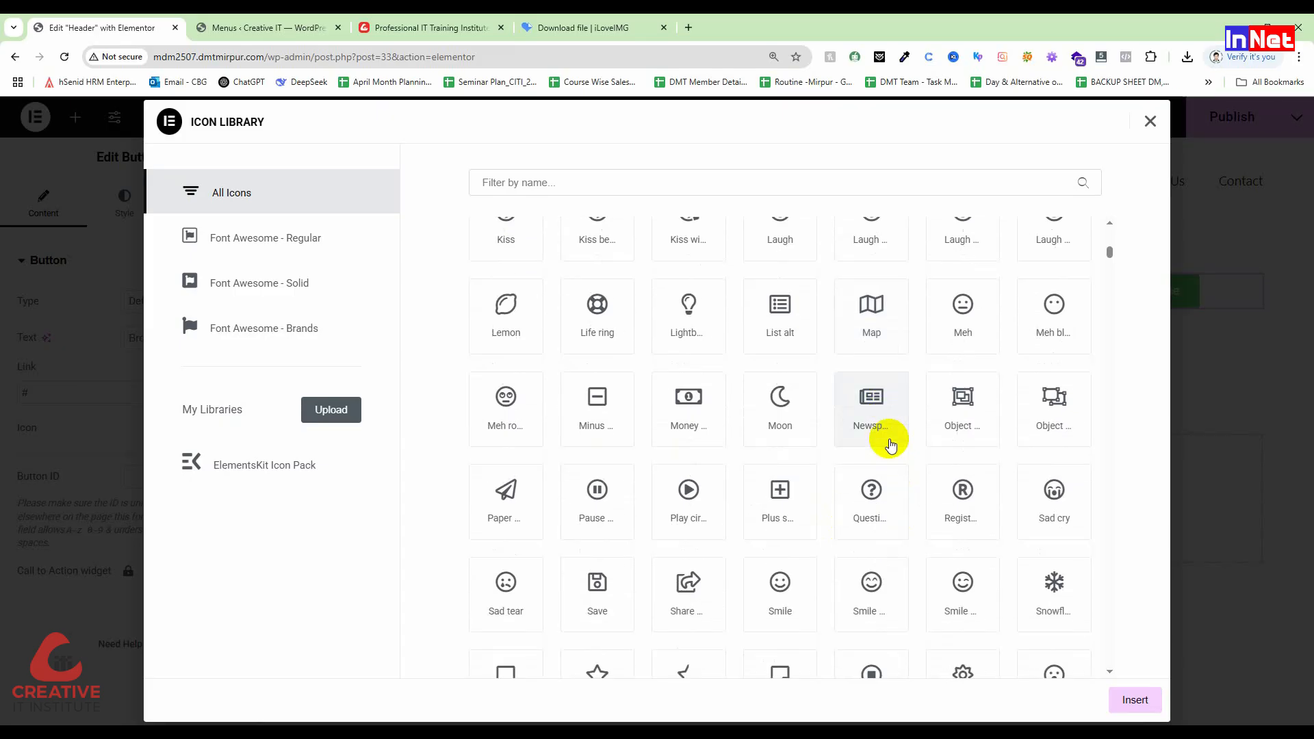
{"action": "scroll", "coordinate": [891, 445], "scroll_direction": "down", "scroll_amount": 2}
{"action": "scroll", "coordinate": [891, 444], "scroll_direction": "down", "scroll_amount": 5}
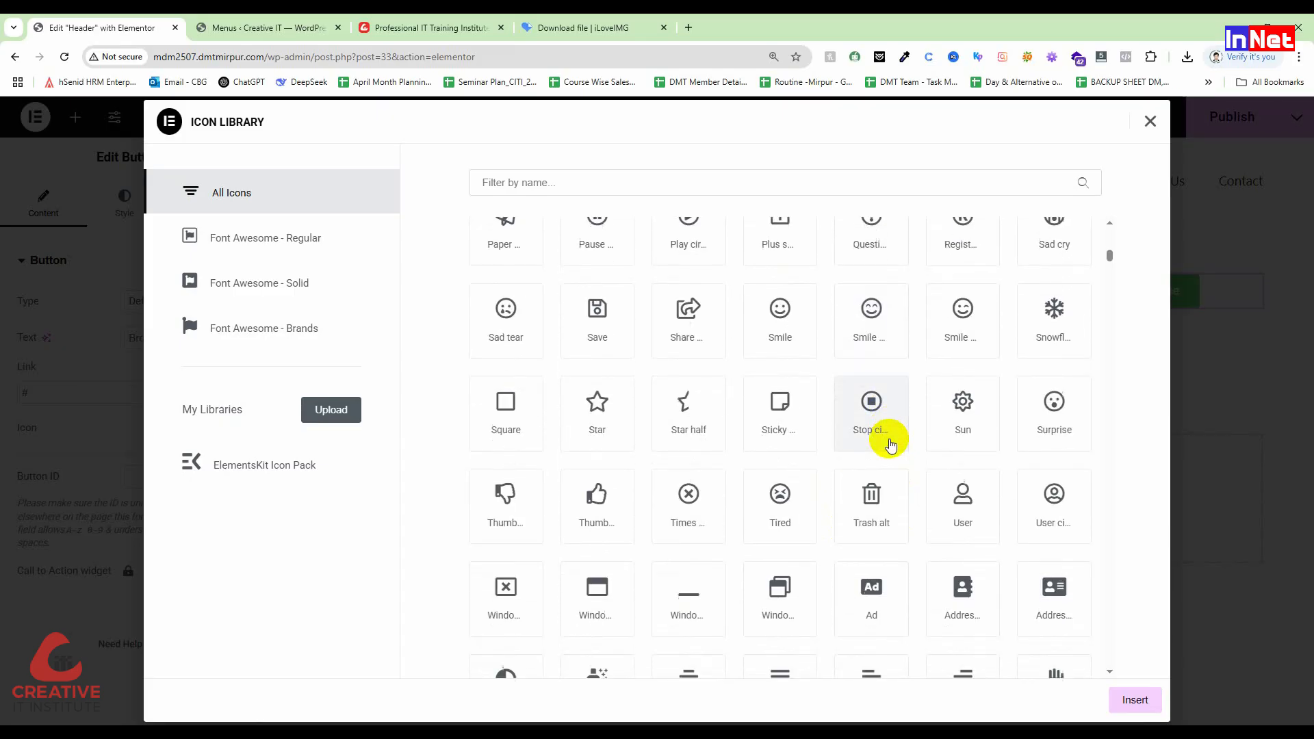
{"action": "scroll", "coordinate": [891, 446], "scroll_direction": "down", "scroll_amount": 5}
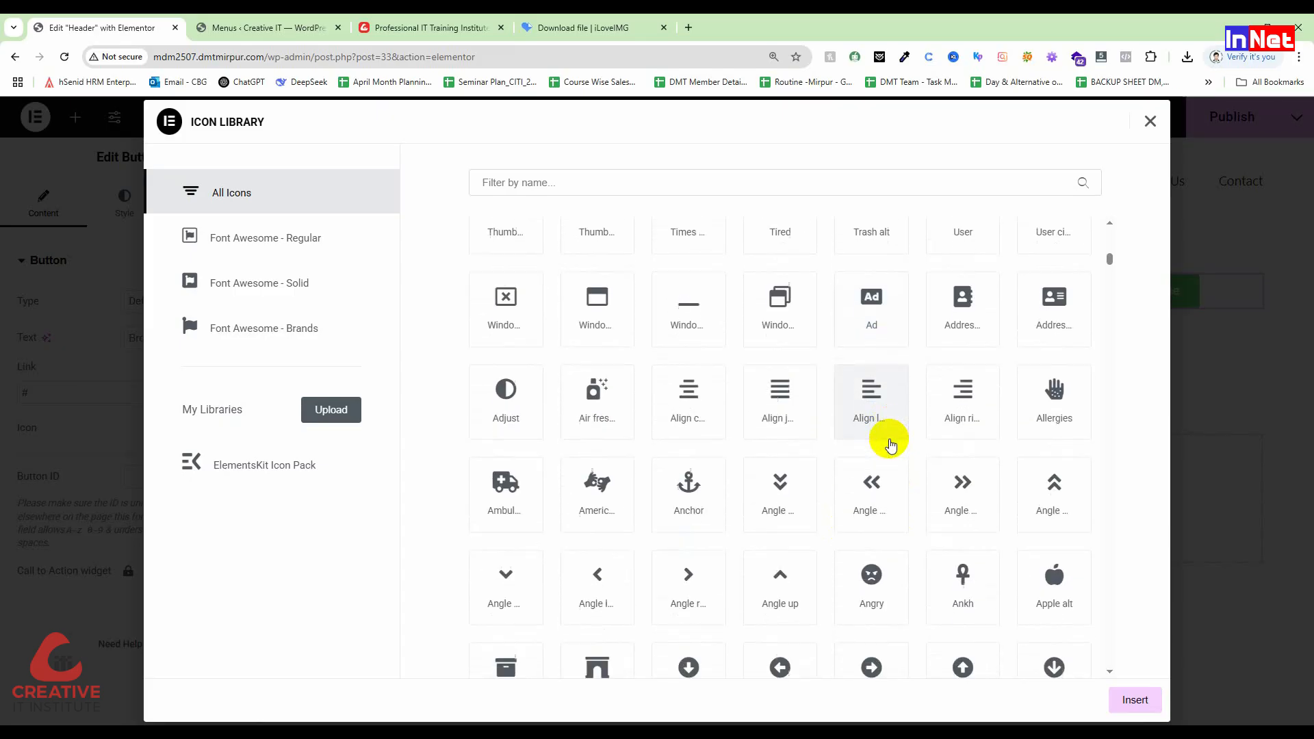
{"action": "scroll", "coordinate": [891, 446], "scroll_direction": "down", "scroll_amount": 5}
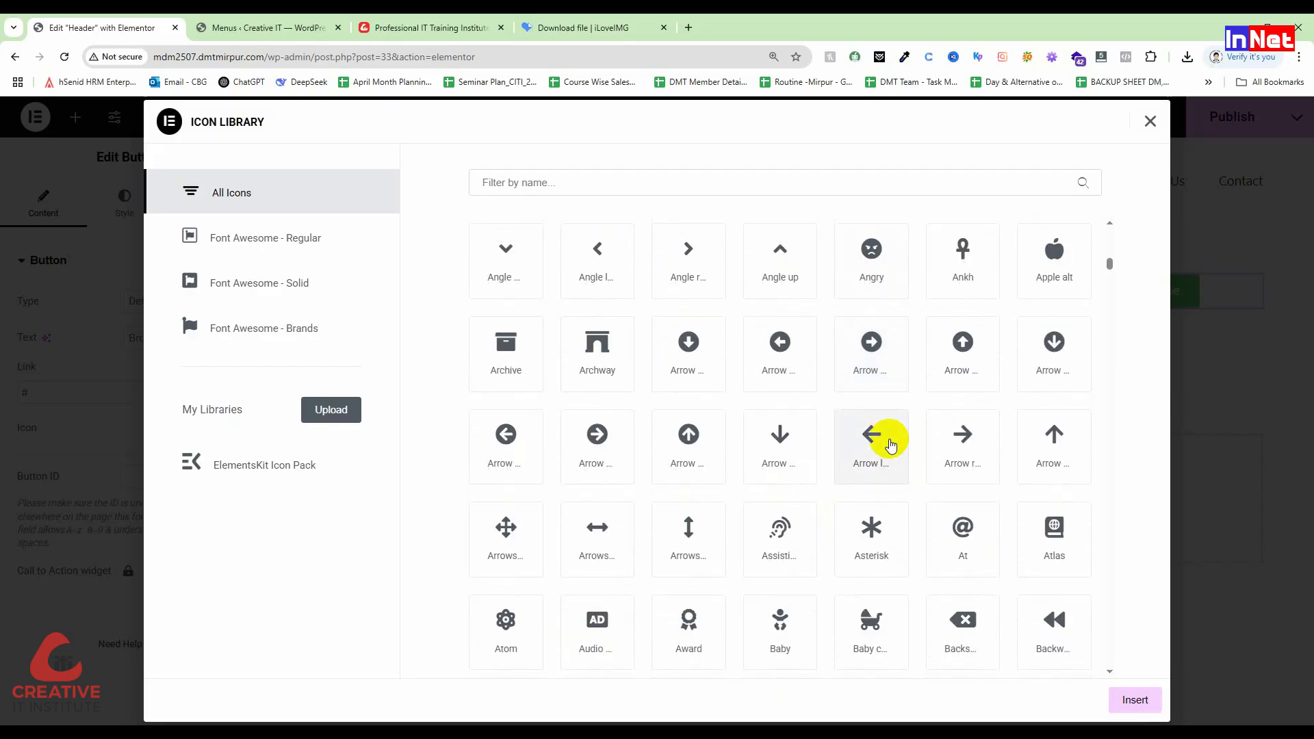
{"action": "scroll", "coordinate": [892, 446], "scroll_direction": "down", "scroll_amount": 1}
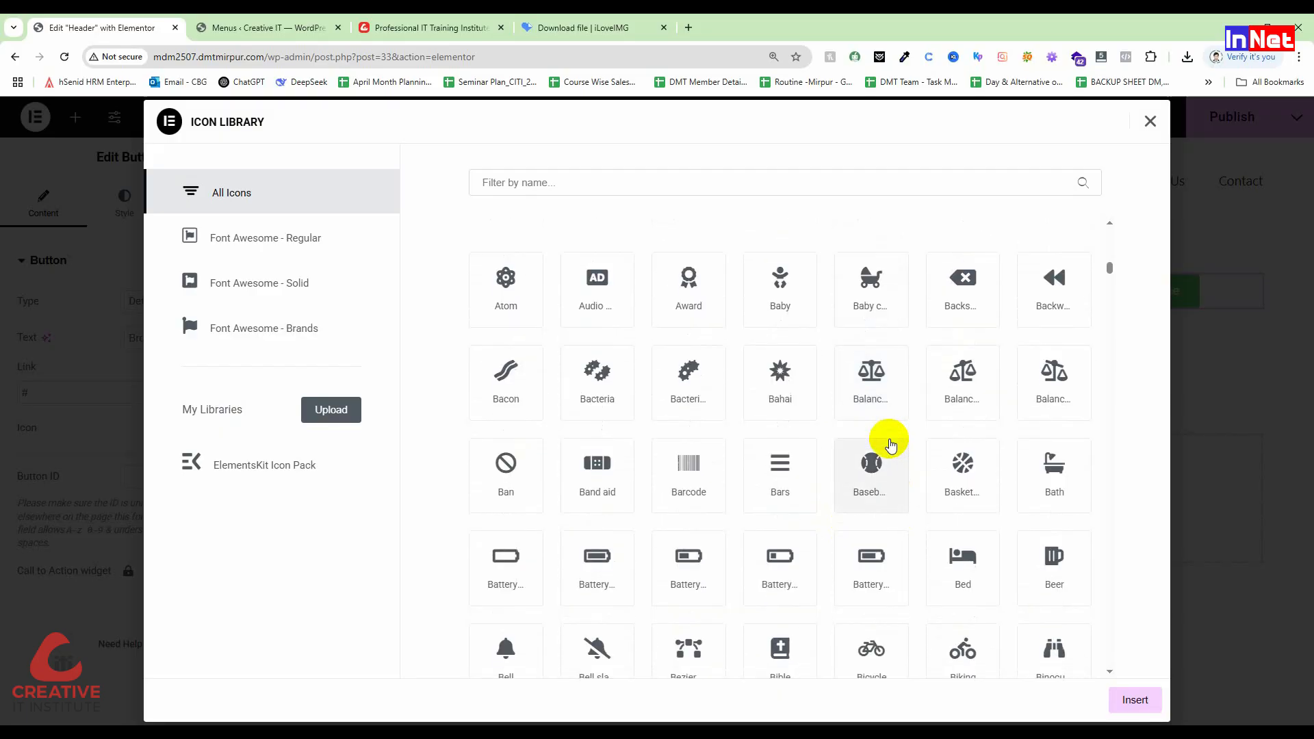
{"action": "scroll", "coordinate": [891, 446], "scroll_direction": "down", "scroll_amount": 4}
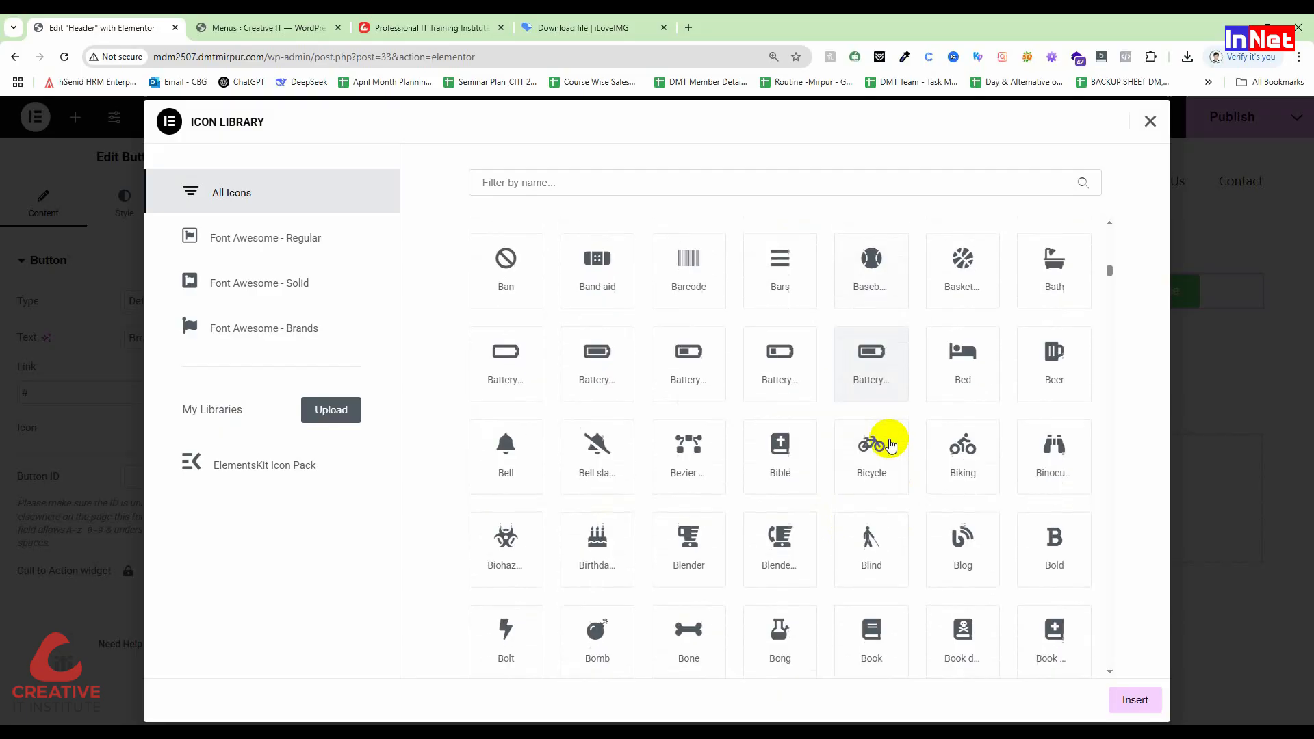
{"action": "scroll", "coordinate": [891, 446], "scroll_direction": "down", "scroll_amount": 2}
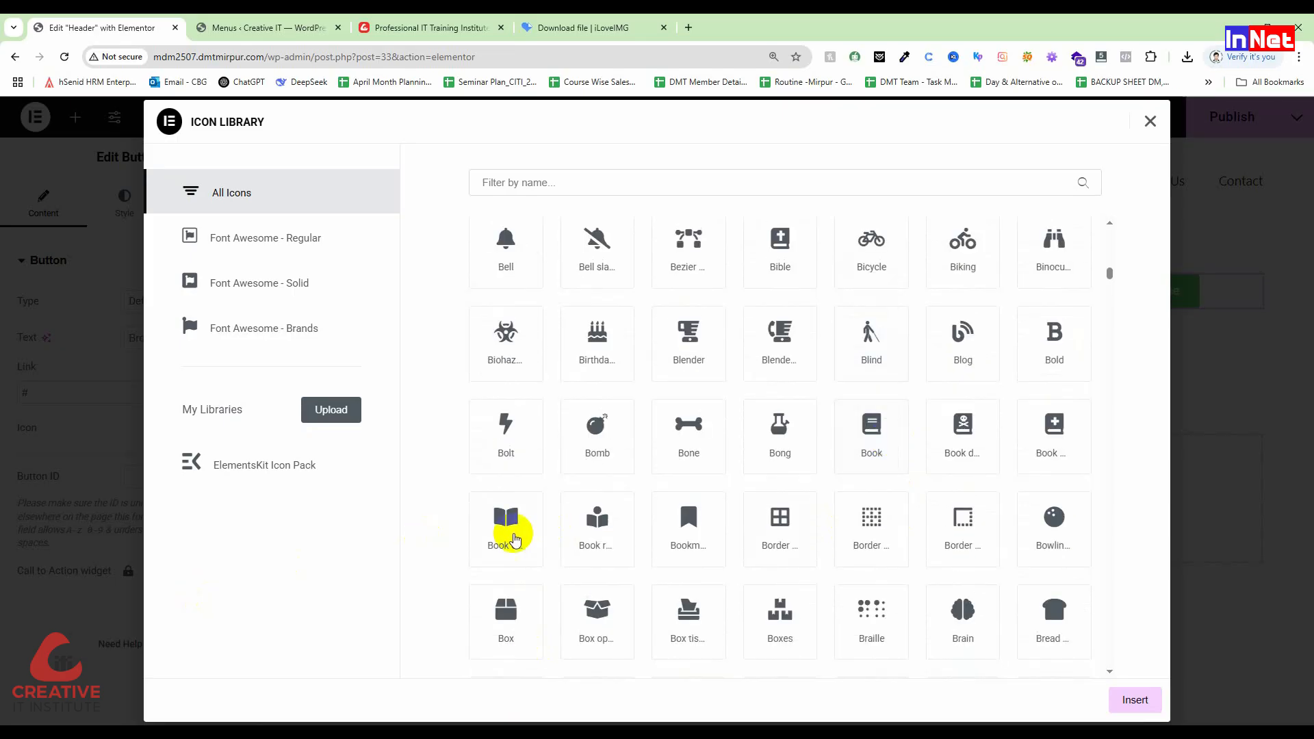
{"action": "left_click", "coordinate": [509, 527]}
{"action": "left_click", "coordinate": [1135, 700]}
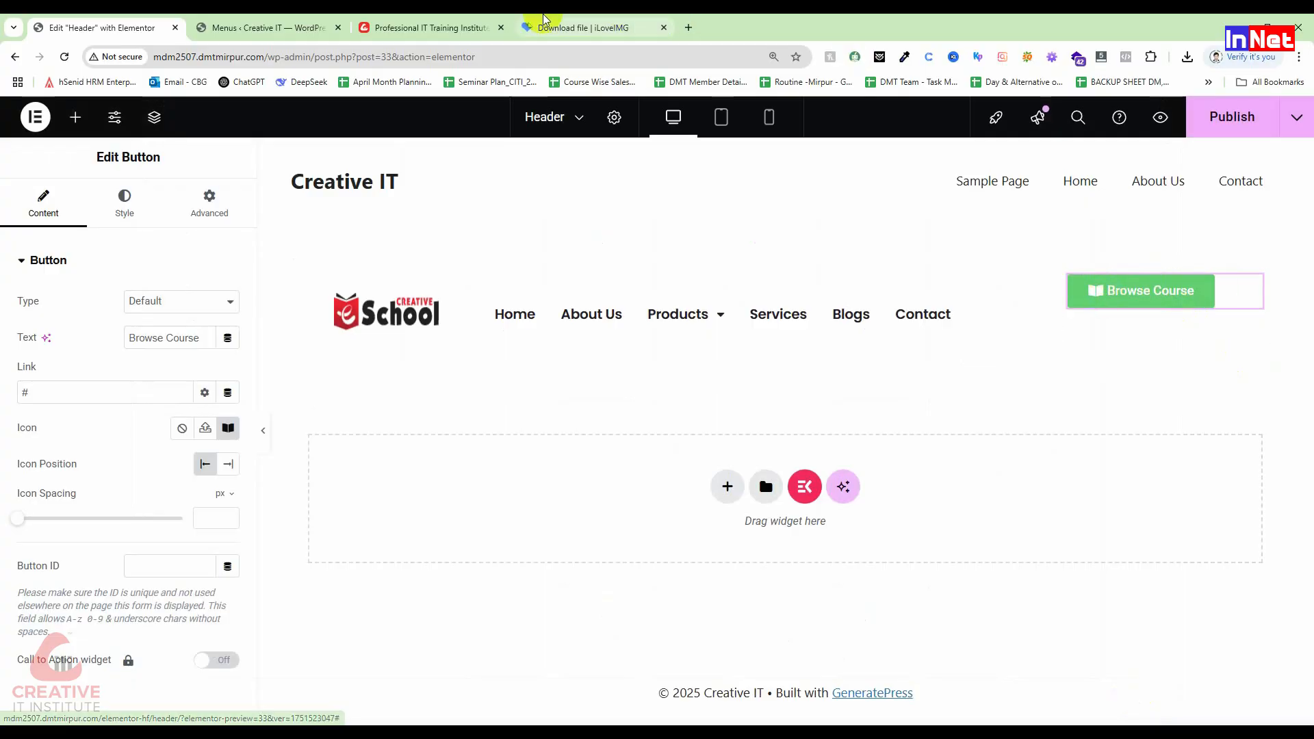
Step: After comparing with the reference site, set the button's icon spacing to 6 px
{"action": "left_click", "coordinate": [425, 27]}
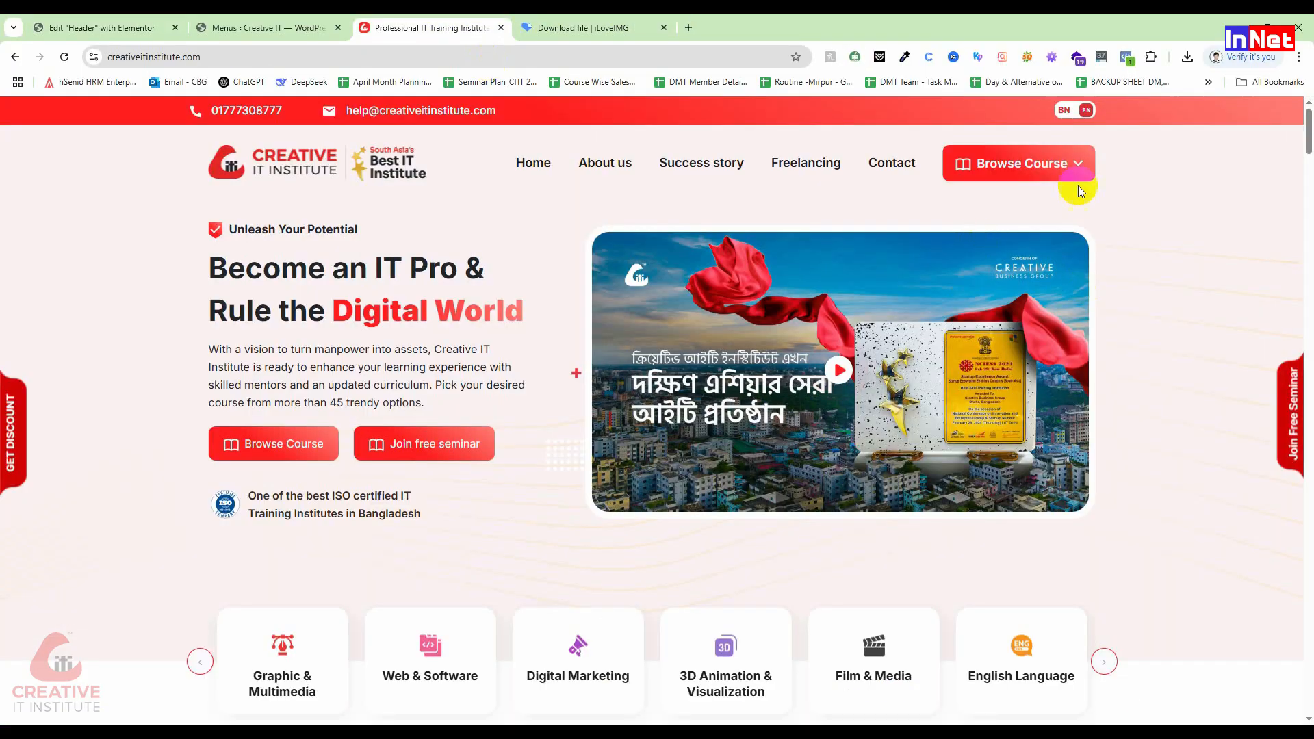
{"action": "left_click", "coordinate": [266, 24]}
{"action": "left_click", "coordinate": [96, 26]}
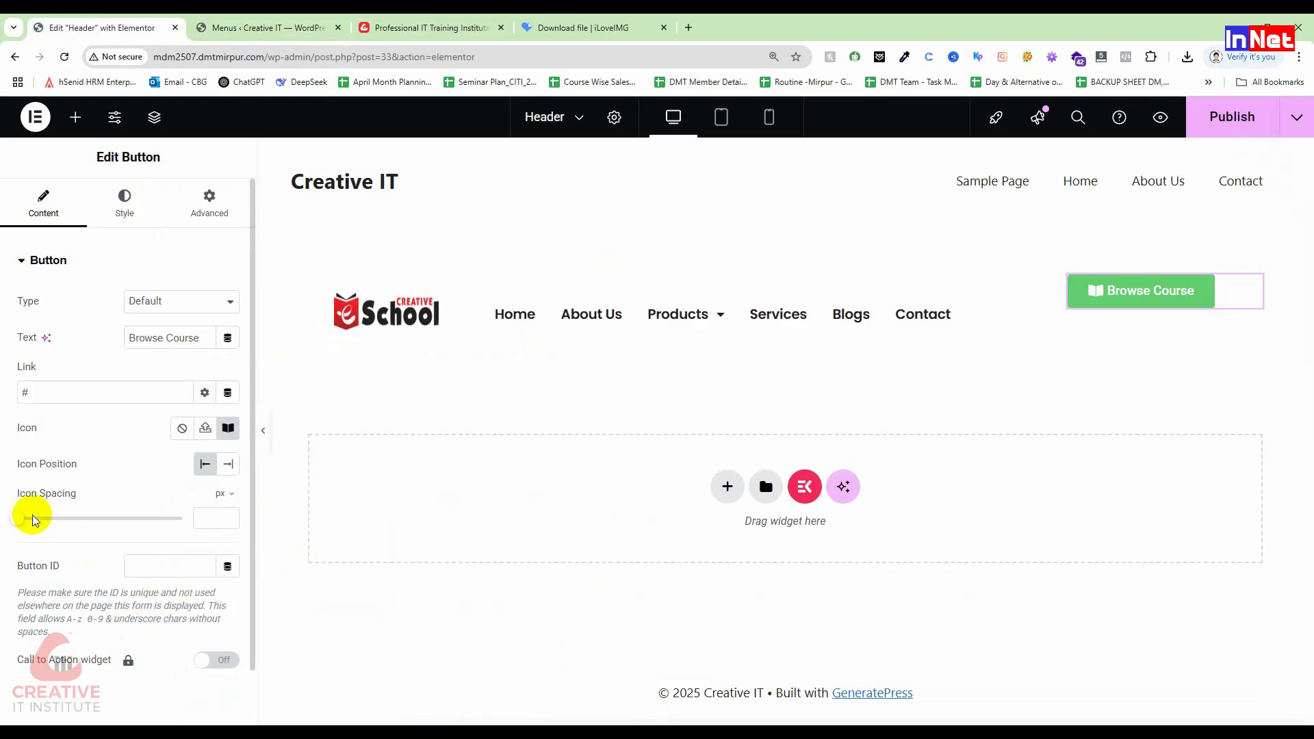
{"action": "left_click_drag", "start_coordinate": [21, 520], "coordinate": [42, 515]}
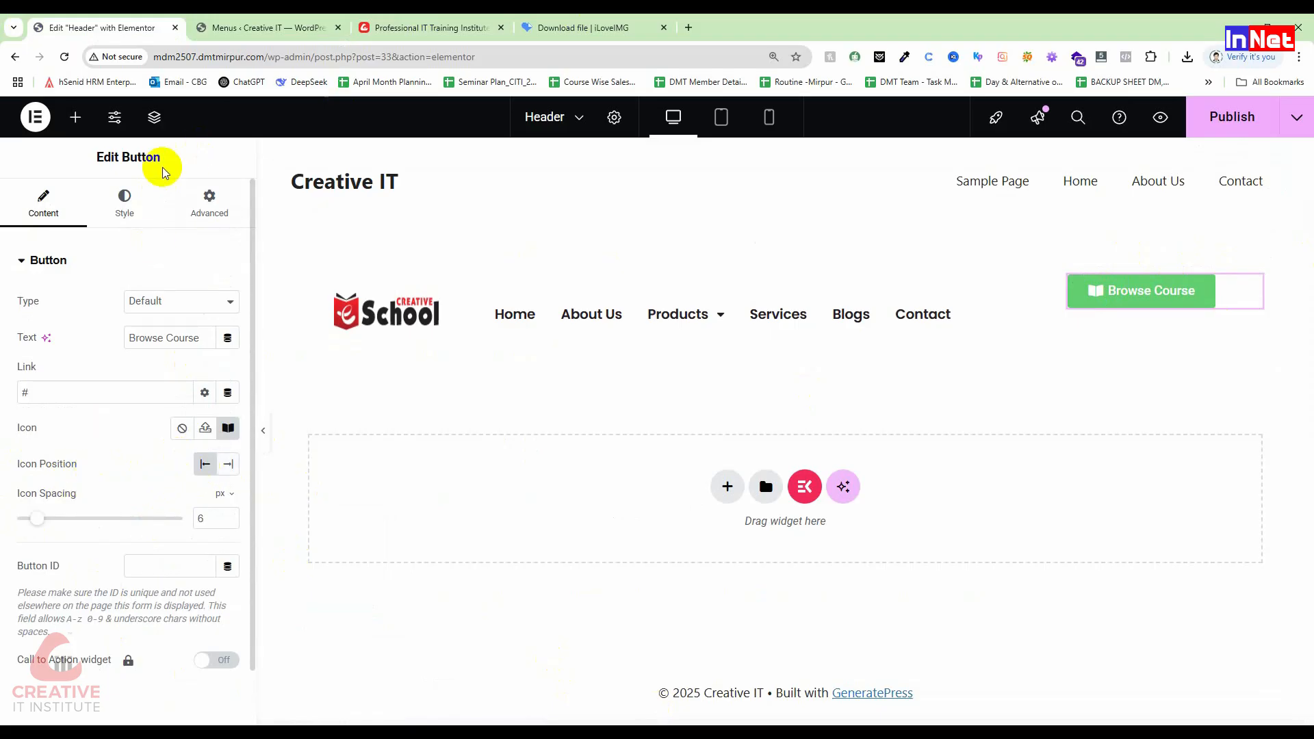
{"action": "left_click", "coordinate": [126, 206]}
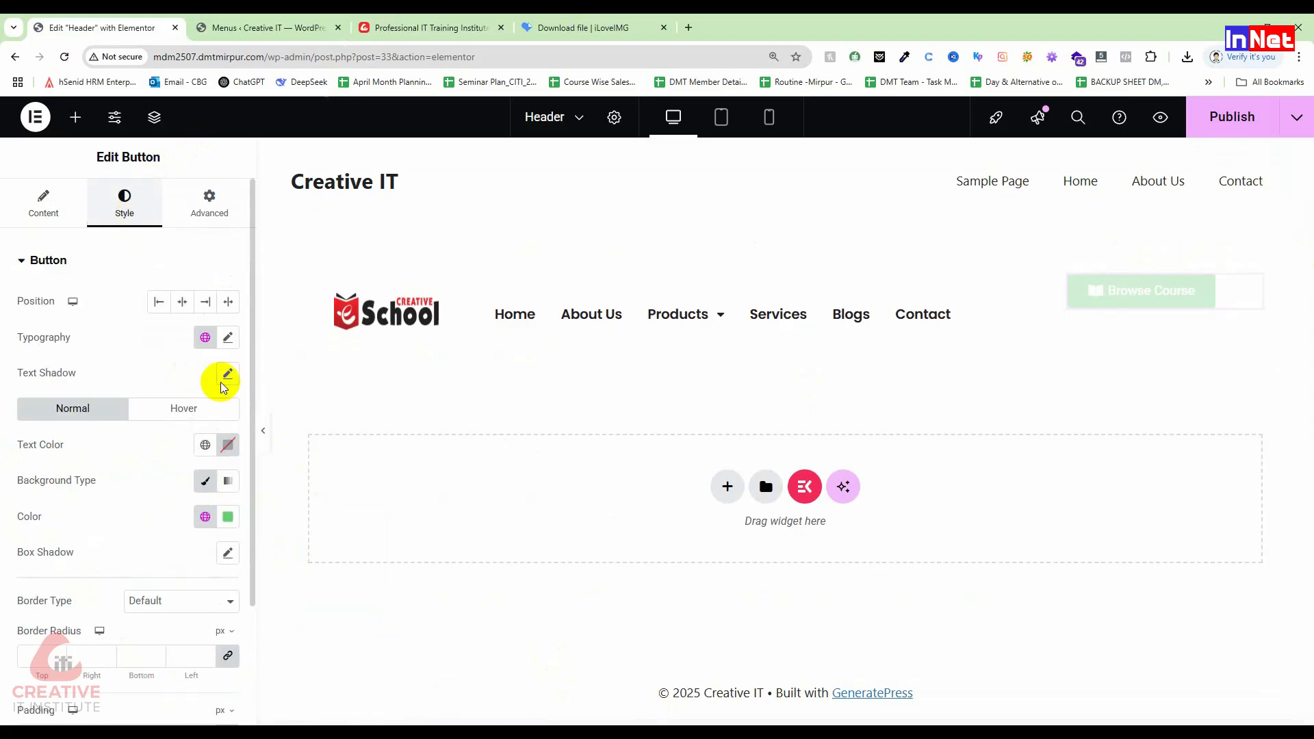
Step: Make the Browse Course button background a strong red
{"action": "left_click", "coordinate": [228, 517]}
{"action": "left_click_drag", "start_coordinate": [141, 436], "coordinate": [129, 436]}
{"action": "left_click_drag", "start_coordinate": [233, 321], "coordinate": [339, 306]}
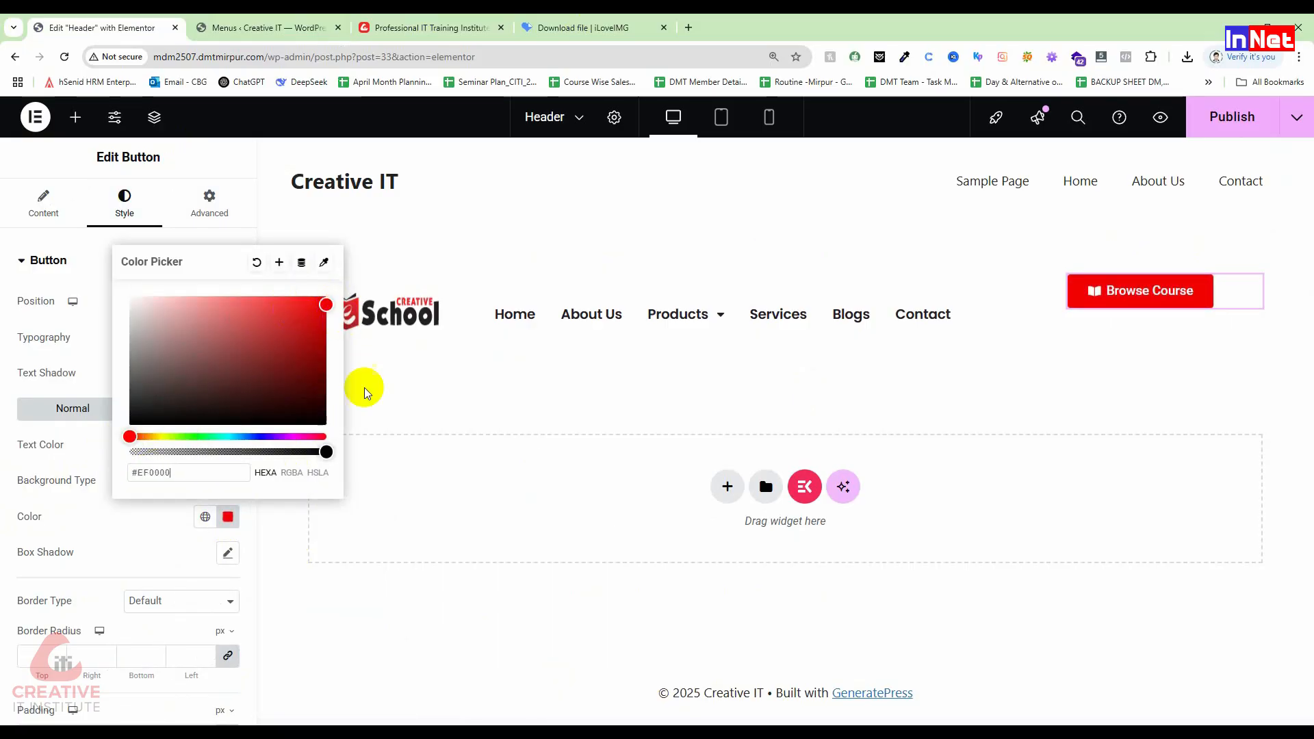
{"action": "left_click", "coordinate": [84, 441]}
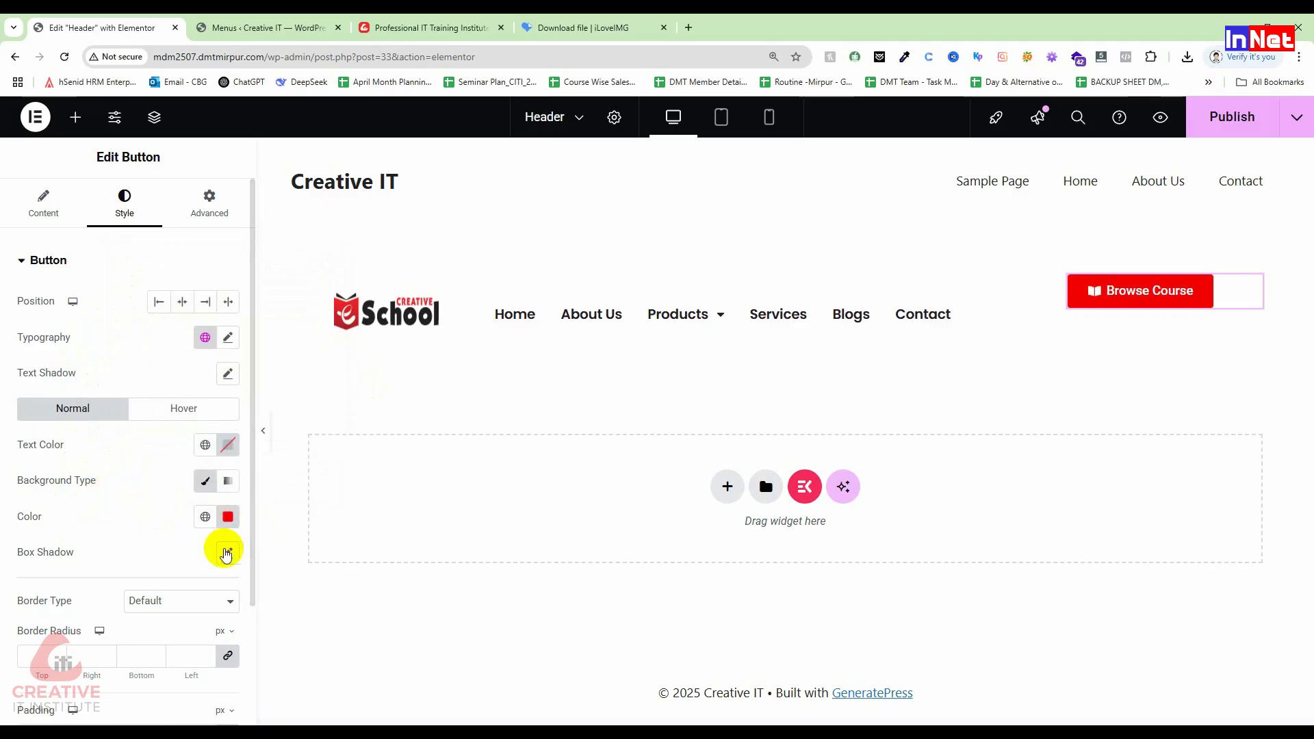
Step: Give the button a 12 px border radius and 12 px padding on all sides
{"action": "scroll", "coordinate": [179, 577], "scroll_direction": "down", "scroll_amount": 1}
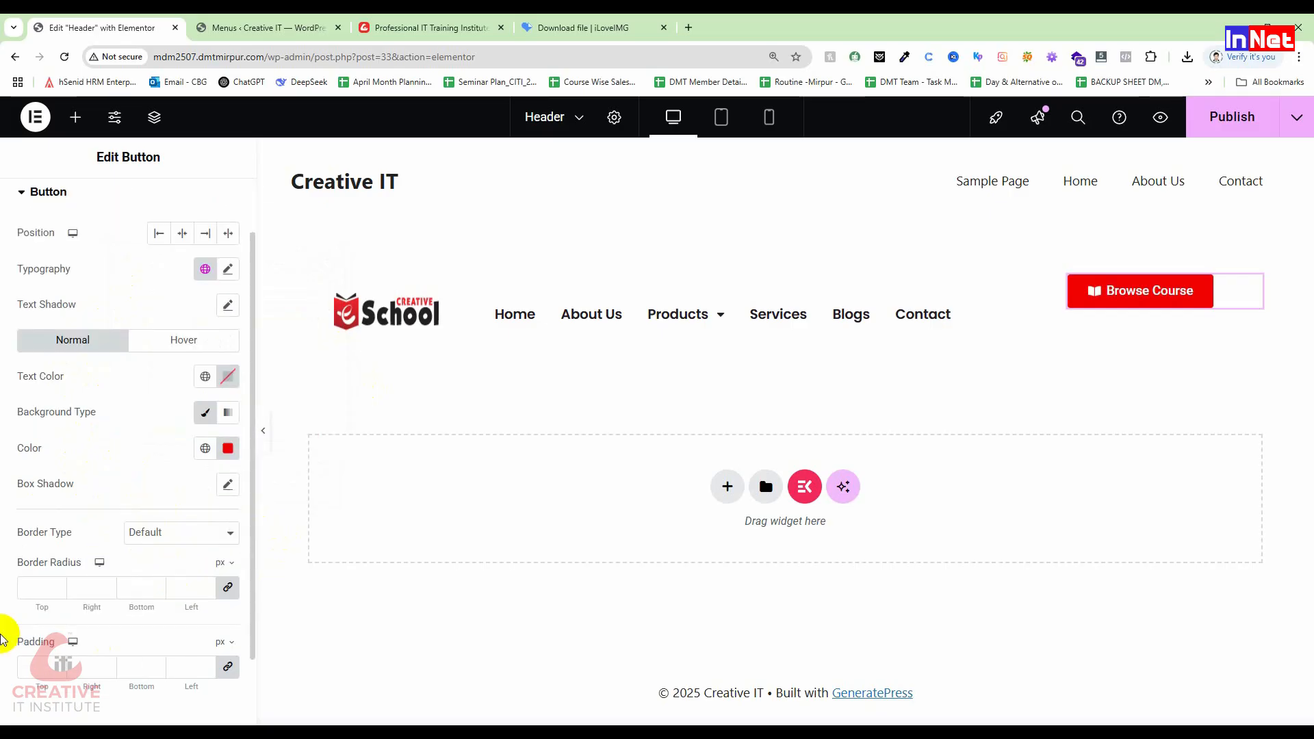
{"action": "left_click", "coordinate": [31, 596]}
{"action": "type", "text": "12"}
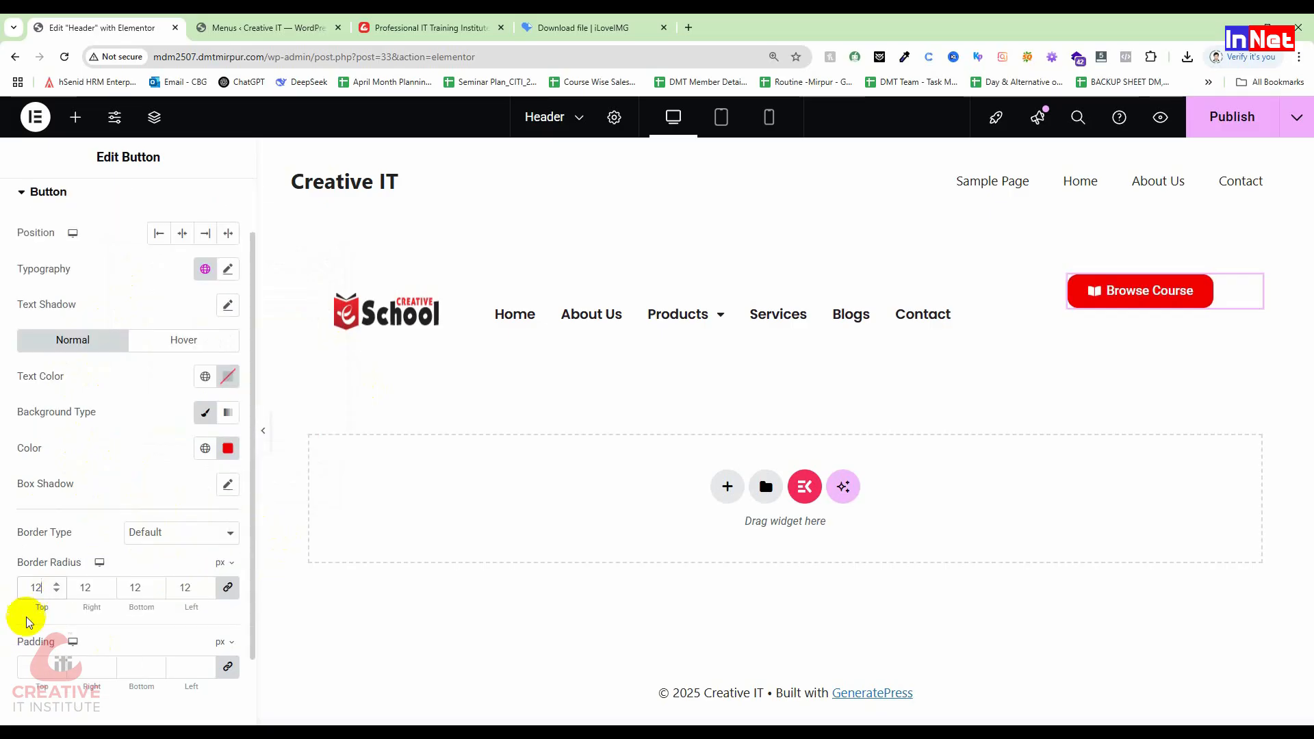
{"action": "left_click", "coordinate": [31, 660]}
{"action": "type", "text": "12"}
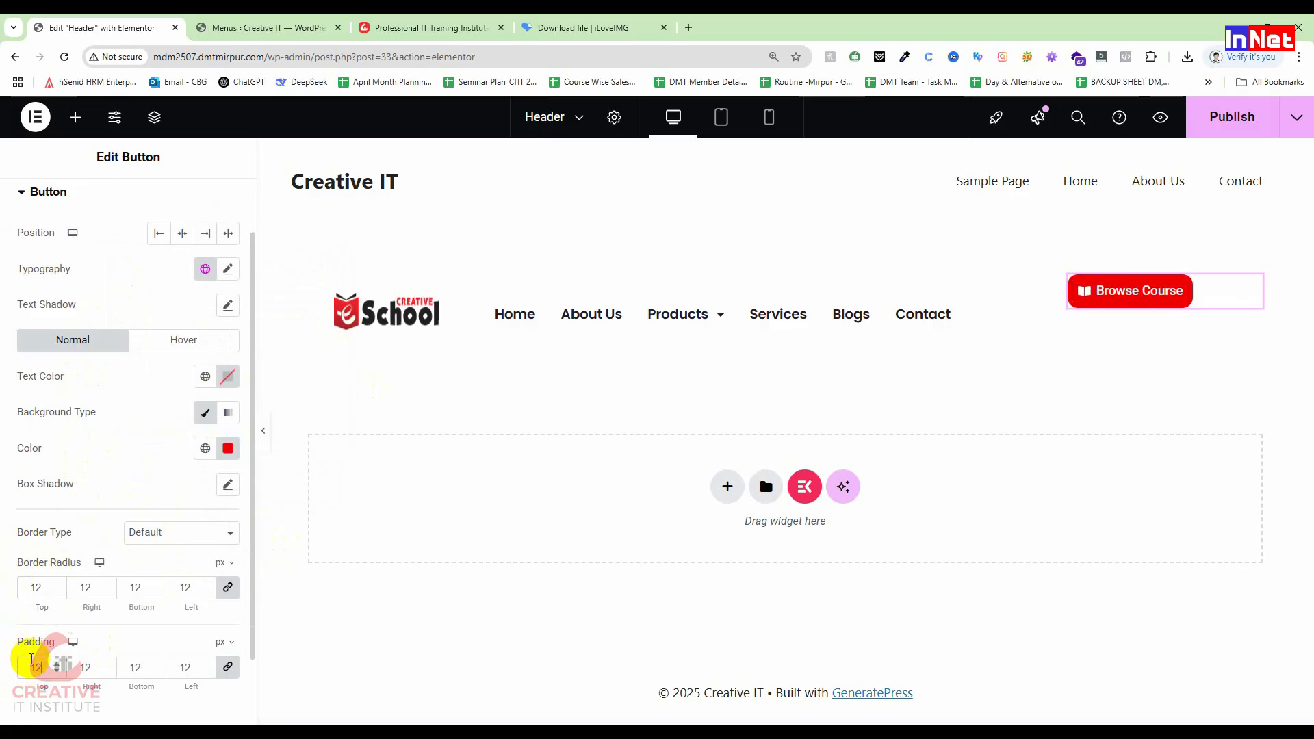
{"action": "scroll", "coordinate": [31, 659], "scroll_direction": "down", "scroll_amount": 1}
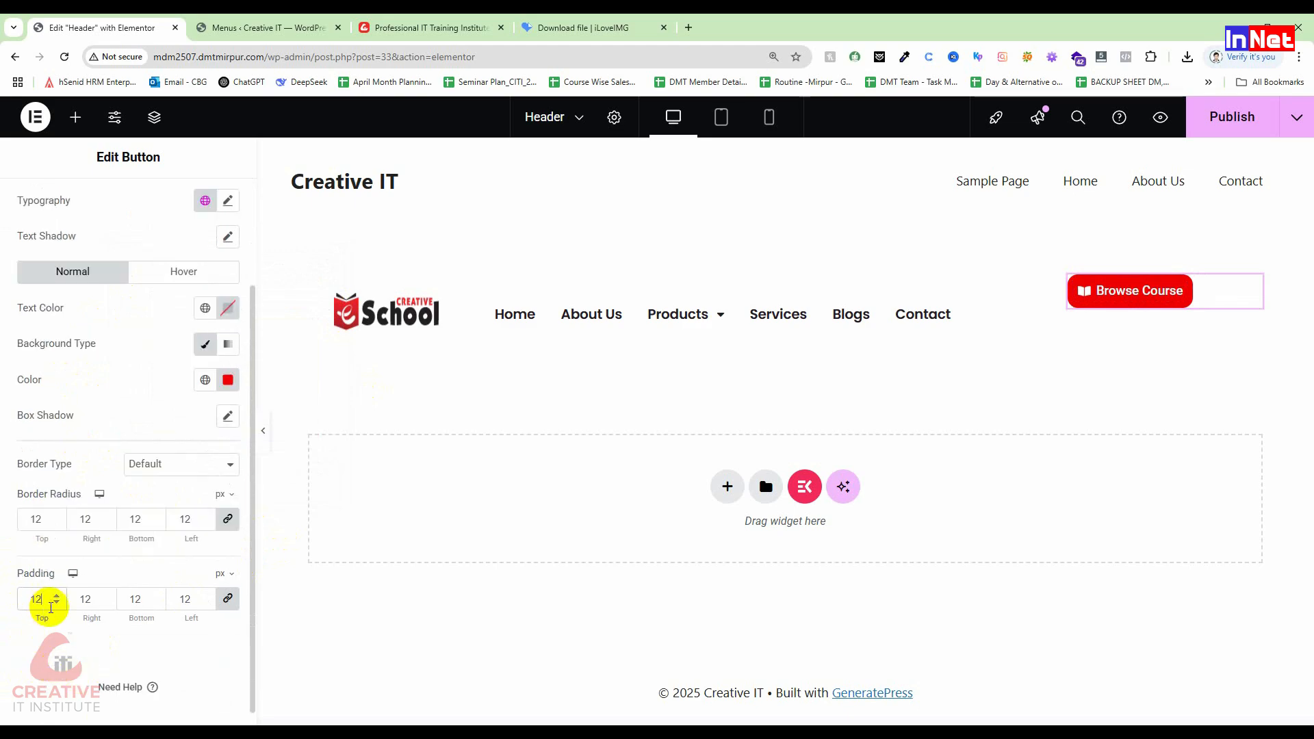
Step: Set the button's box shadow to vertical 5, blur 4 and spread 1
{"action": "left_click", "coordinate": [227, 415]}
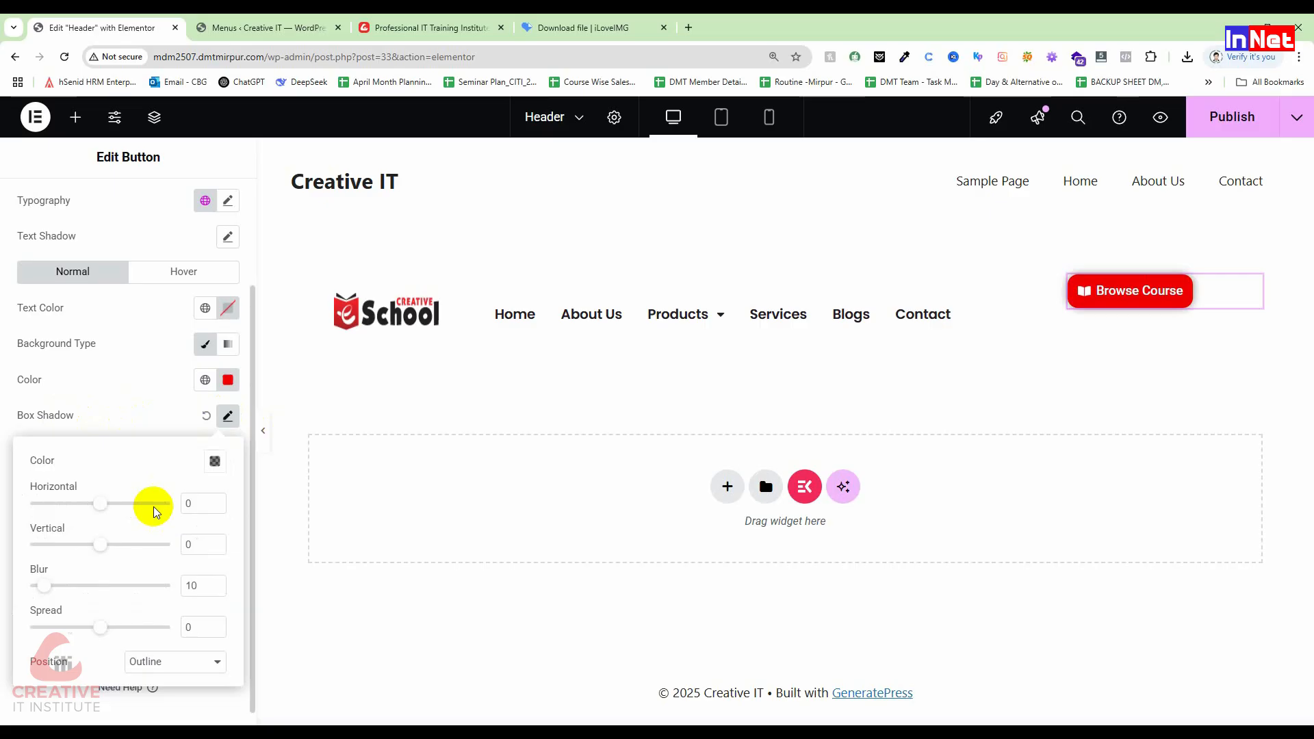
{"action": "left_click", "coordinate": [126, 414]}
{"action": "left_click", "coordinate": [228, 416]}
{"action": "double_click", "coordinate": [188, 545]}
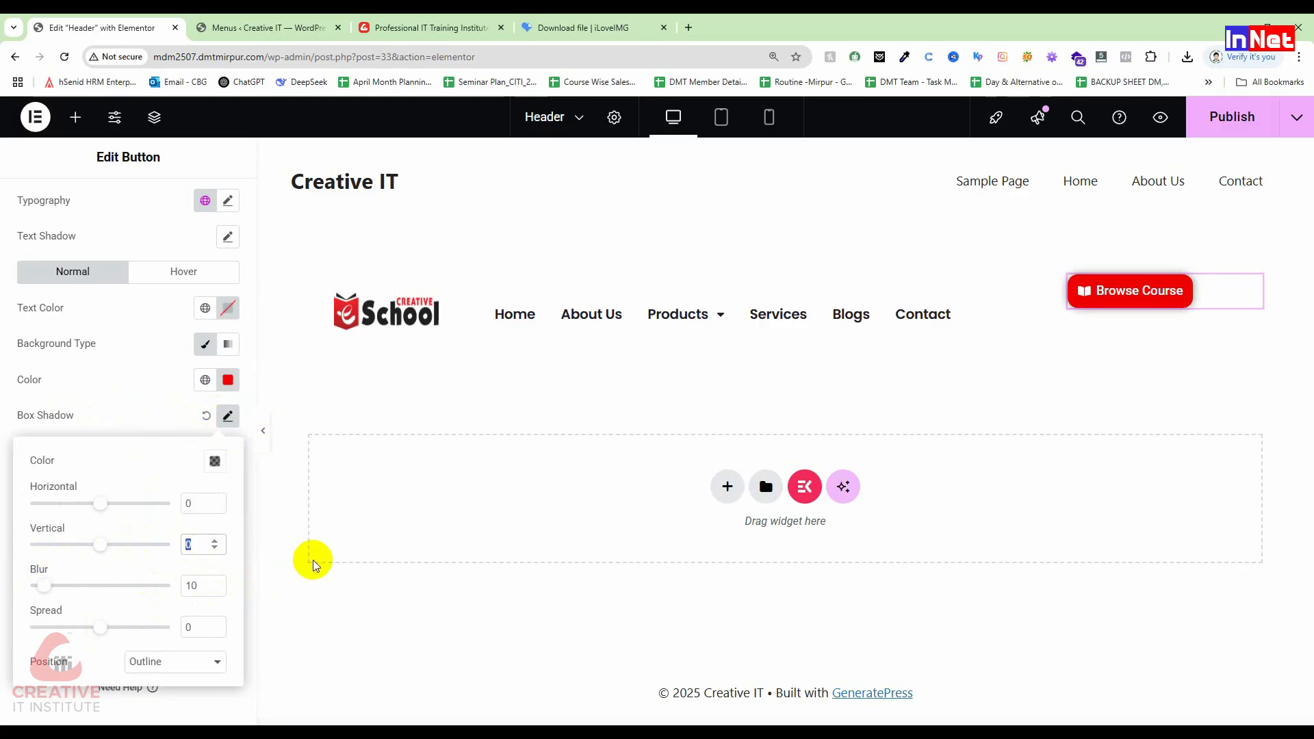
{"action": "type", "text": "5"}
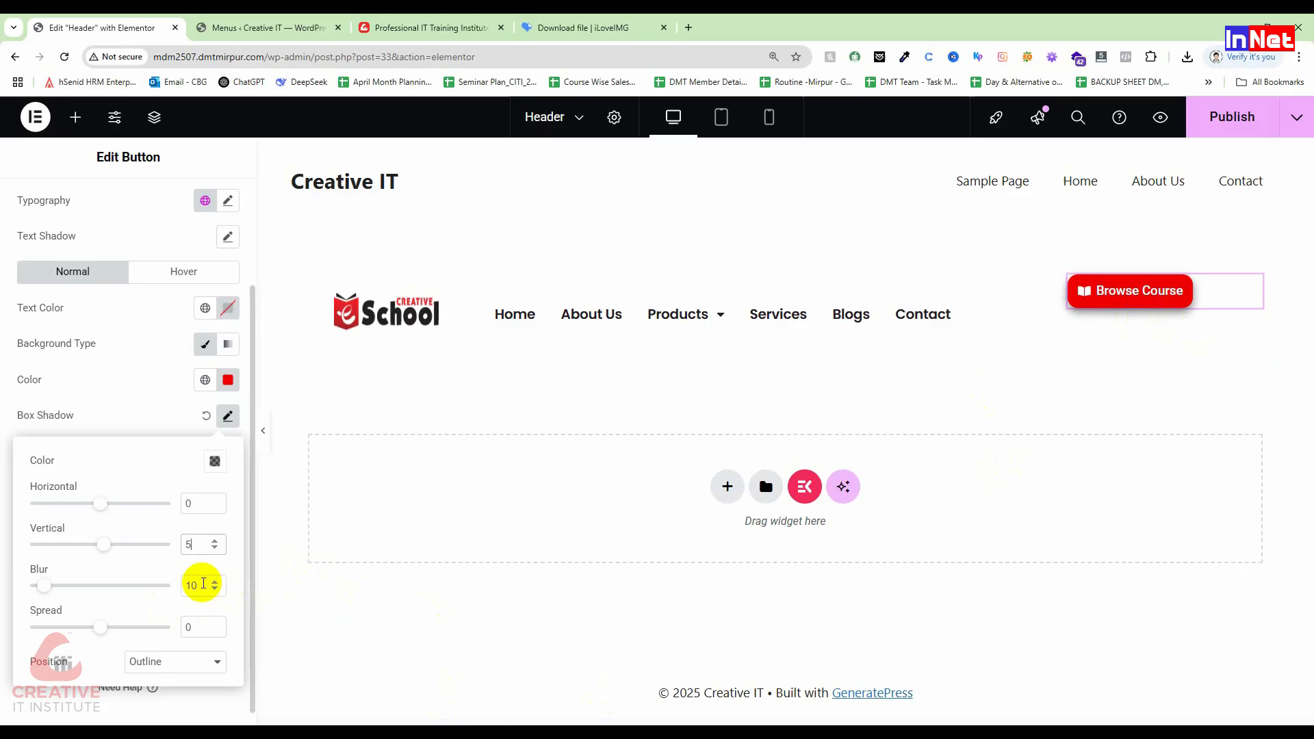
{"action": "left_click_drag", "start_coordinate": [202, 585], "coordinate": [161, 587]}
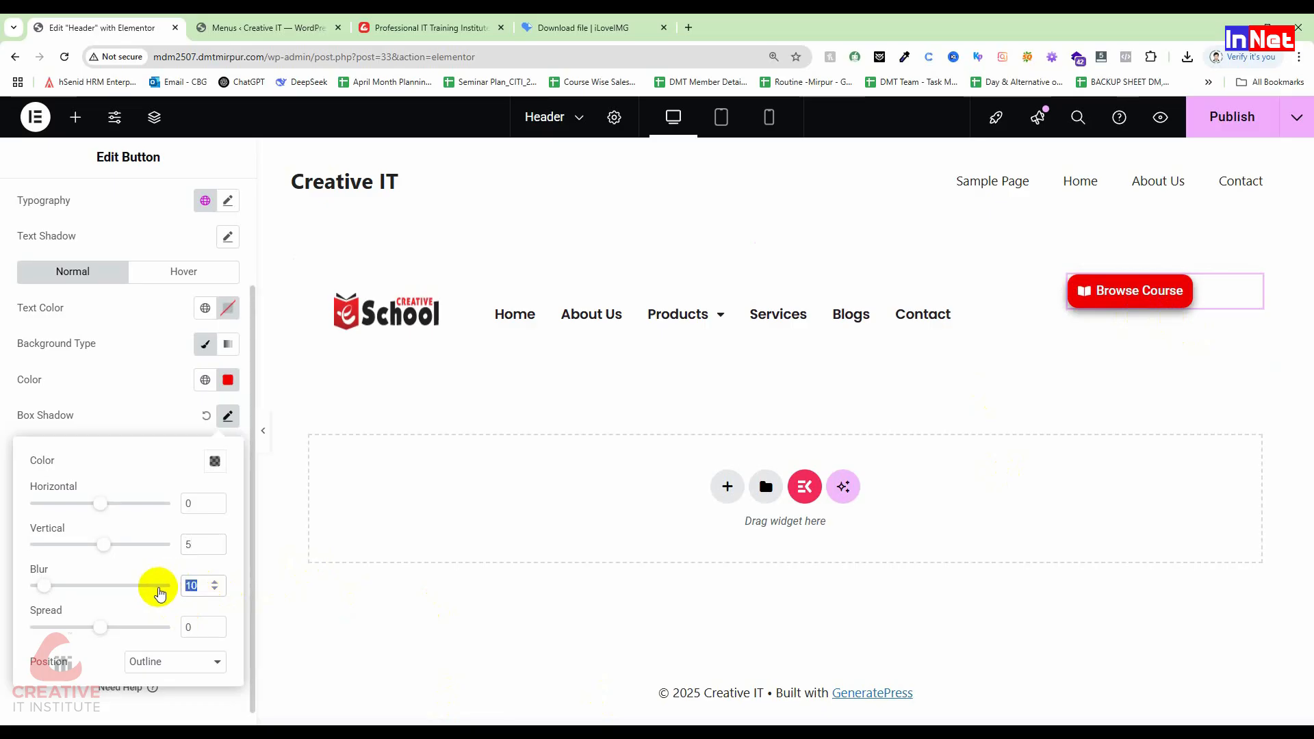
{"action": "left_click_drag", "start_coordinate": [203, 627], "coordinate": [126, 626]}
{"action": "type", "text": "1"}
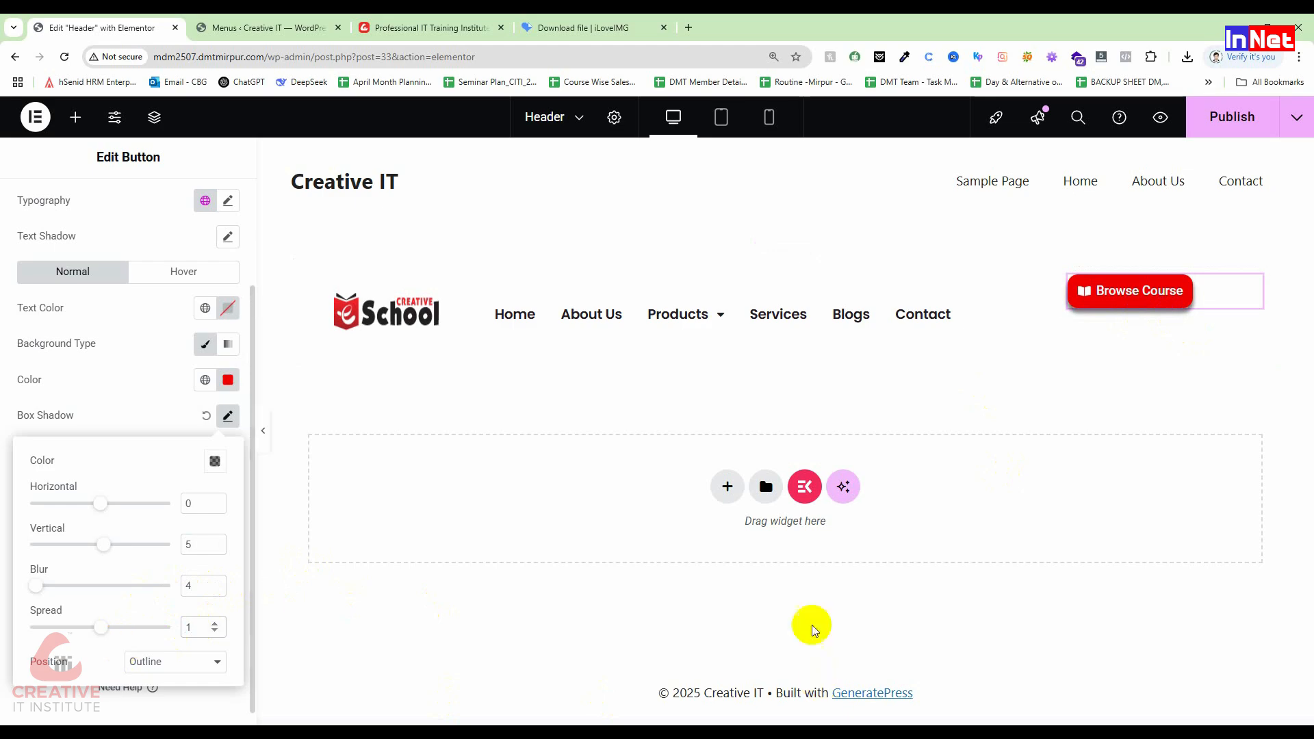
{"action": "left_click", "coordinate": [267, 434]}
{"action": "scroll", "coordinate": [1181, 455], "scroll_direction": "up", "scroll_amount": 6}
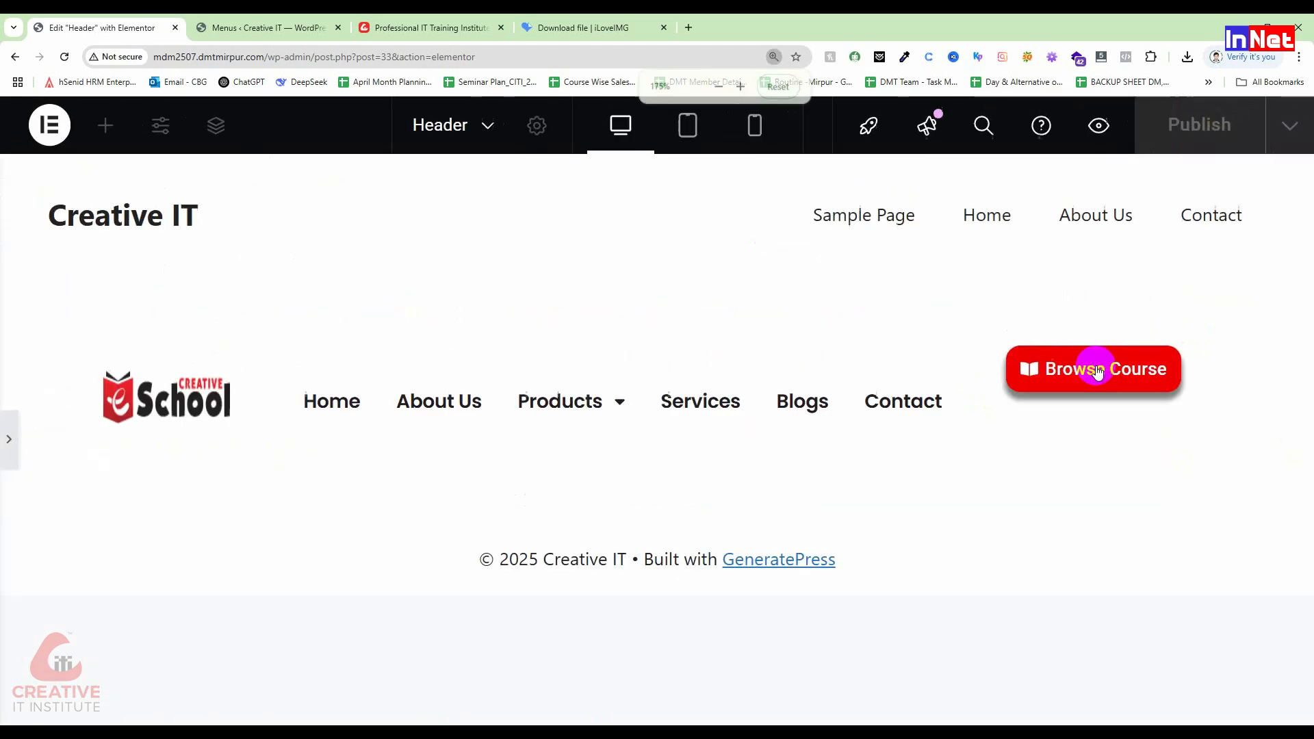
{"action": "scroll", "coordinate": [1190, 603], "scroll_direction": "down", "scroll_amount": 1}
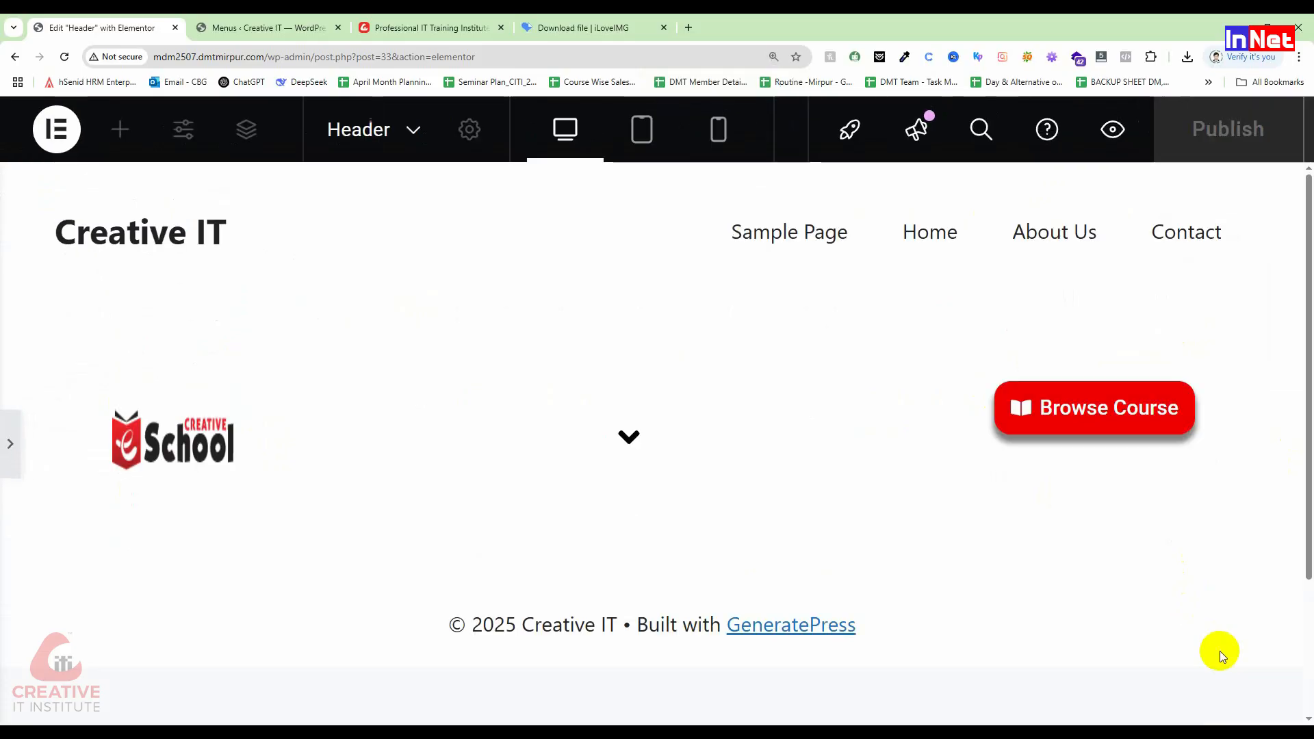
{"action": "scroll", "coordinate": [1187, 553], "scroll_direction": "down", "scroll_amount": 1}
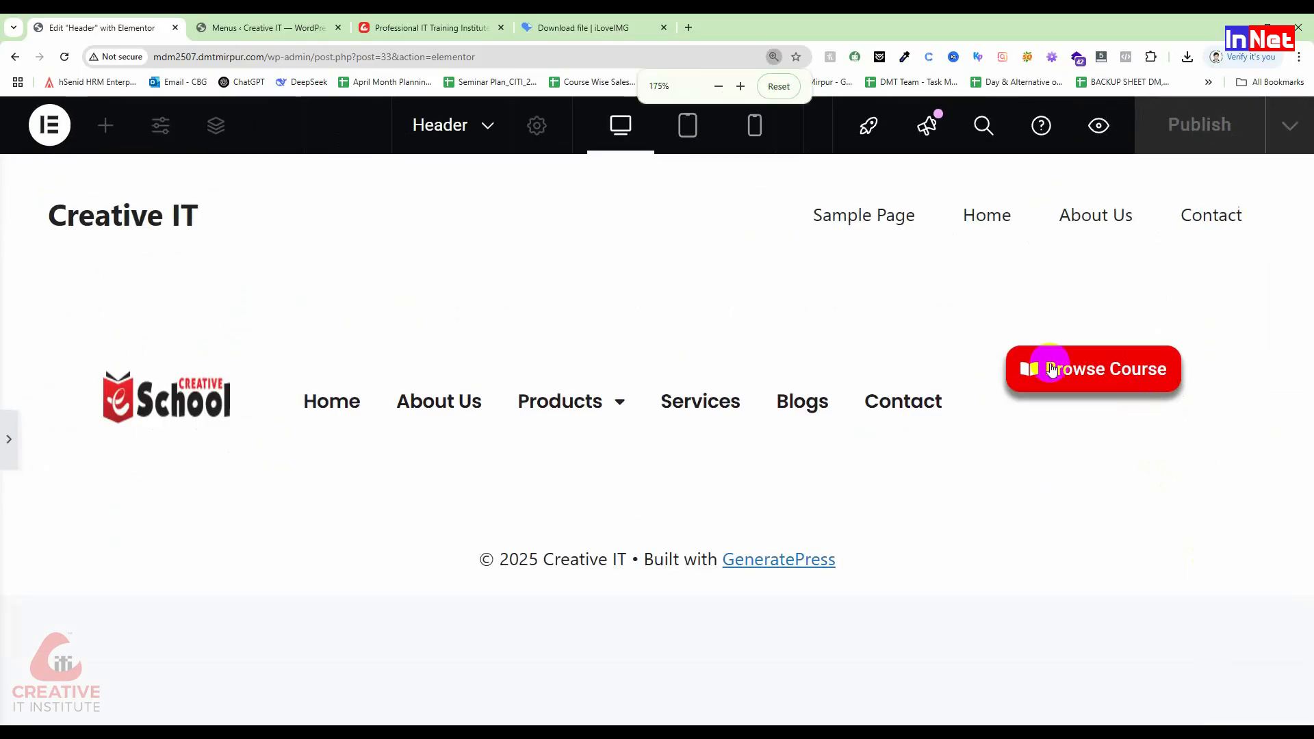
{"action": "left_click", "coordinate": [428, 26]}
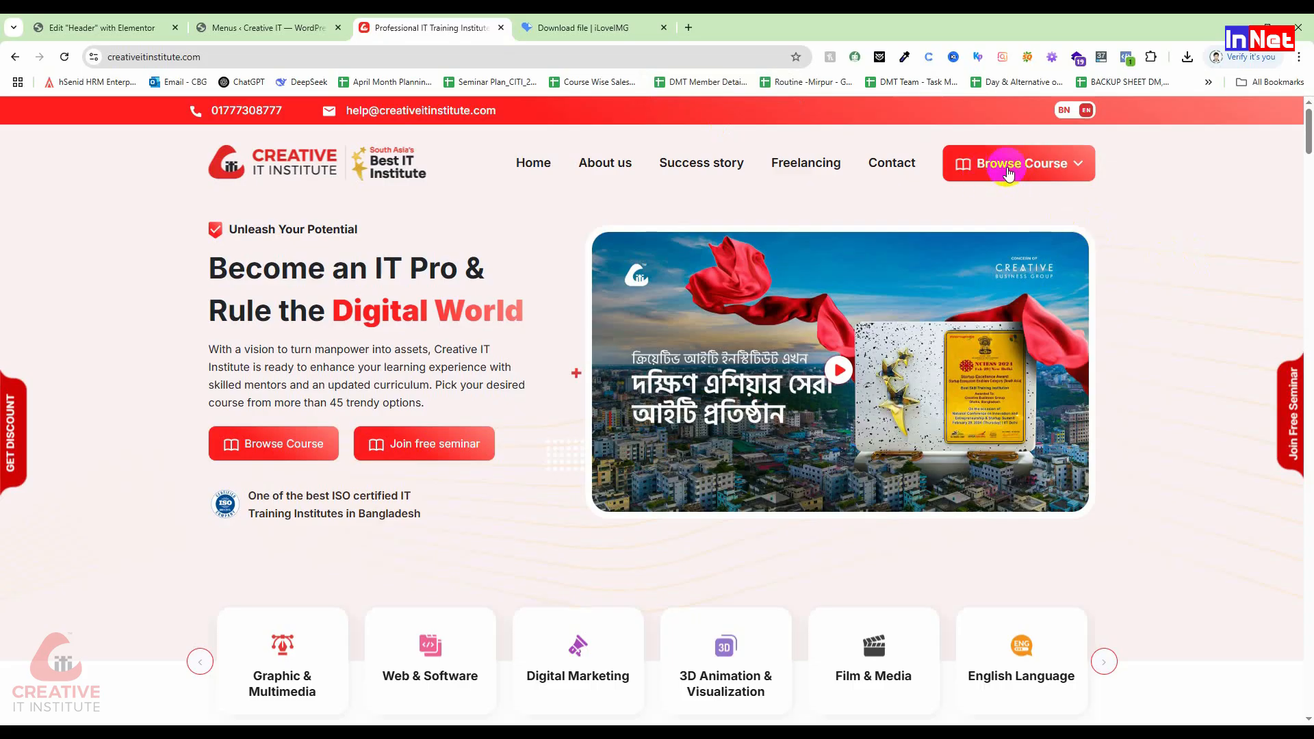
{"action": "left_click", "coordinate": [266, 24]}
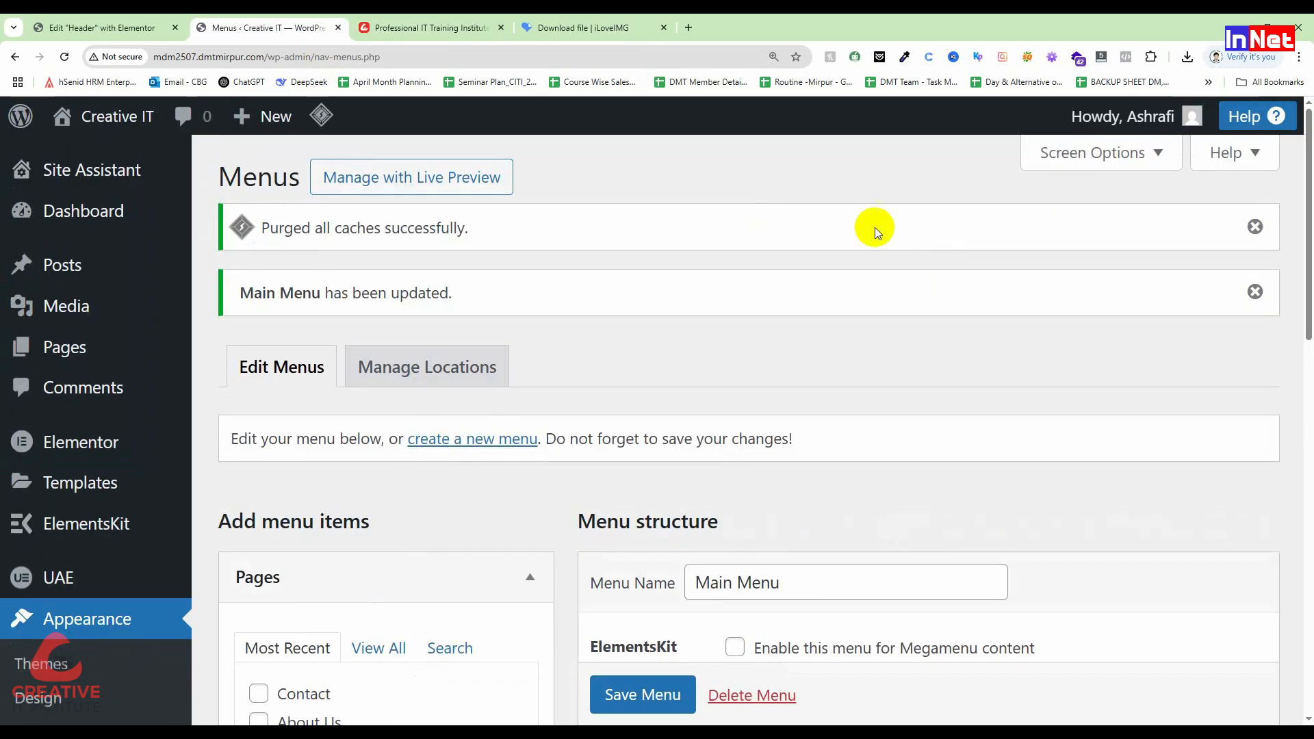
{"action": "left_click", "coordinate": [137, 26]}
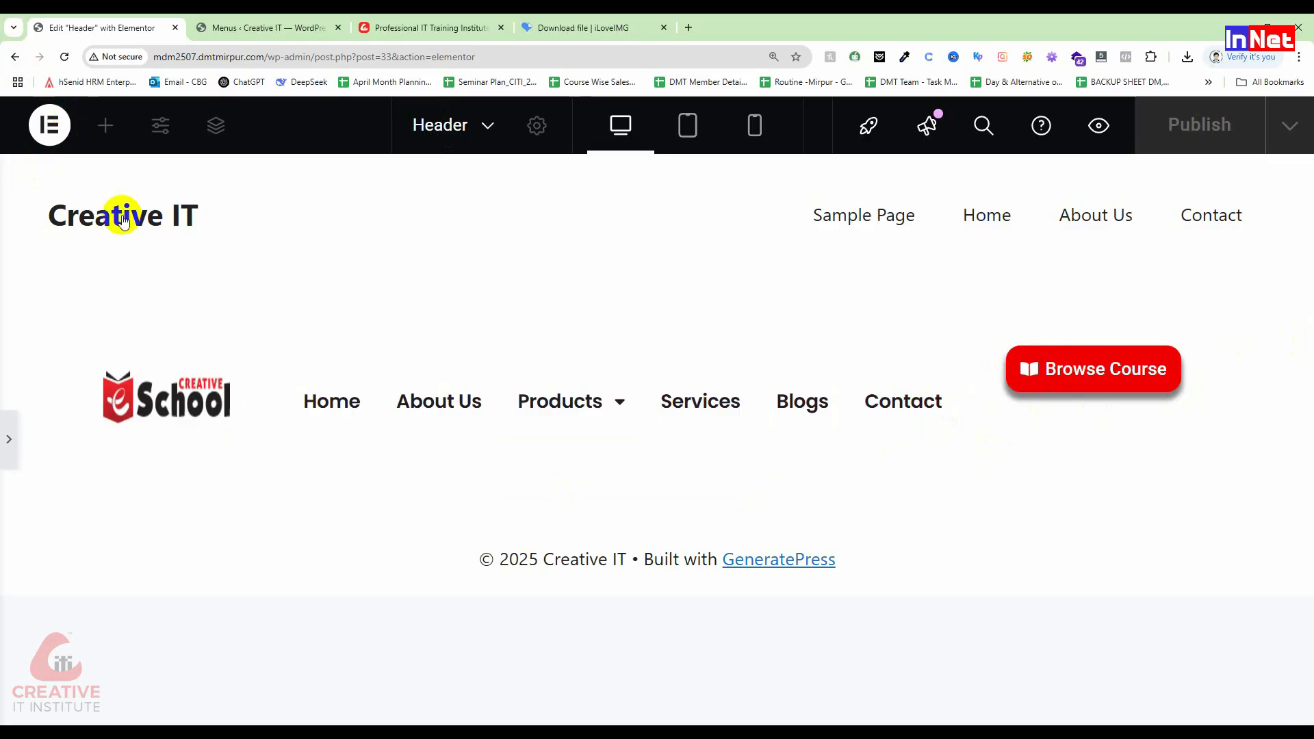
{"action": "left_click", "coordinate": [8, 440]}
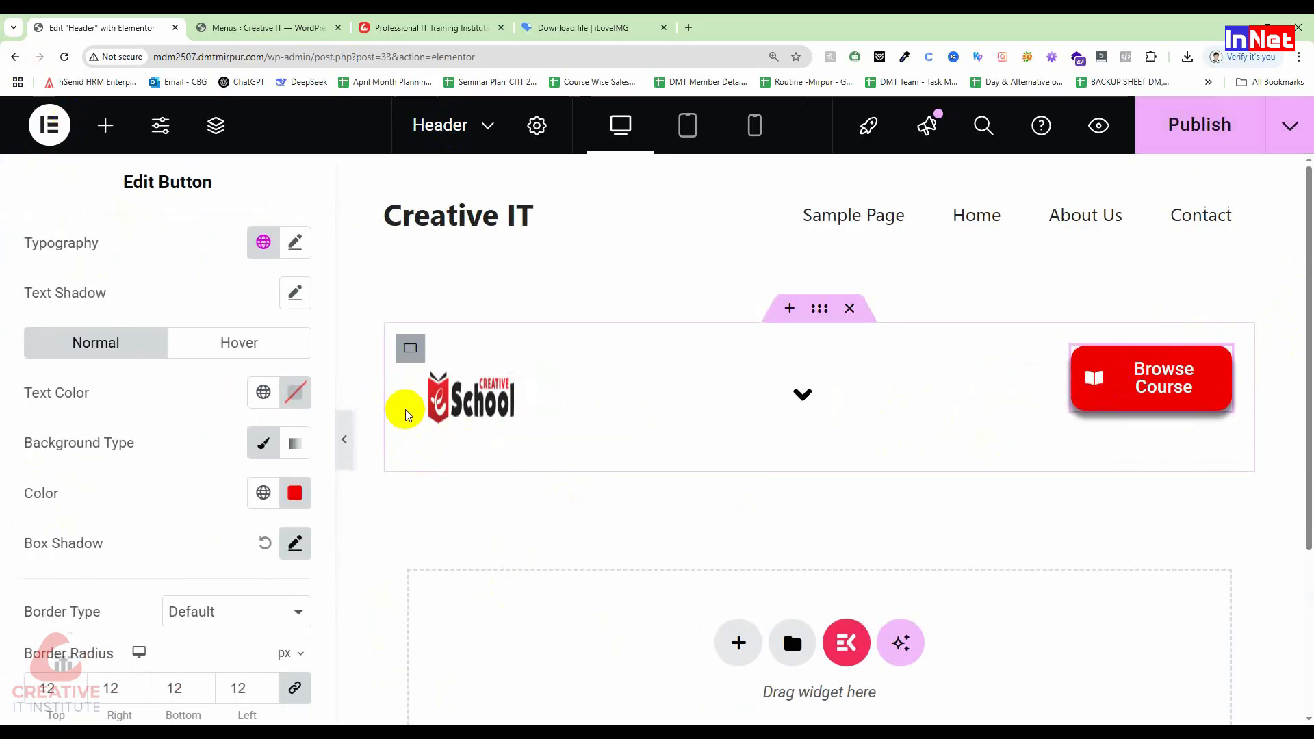
{"action": "key", "text": "ctrl+minus"}
{"action": "key", "text": "ctrl+minus"}
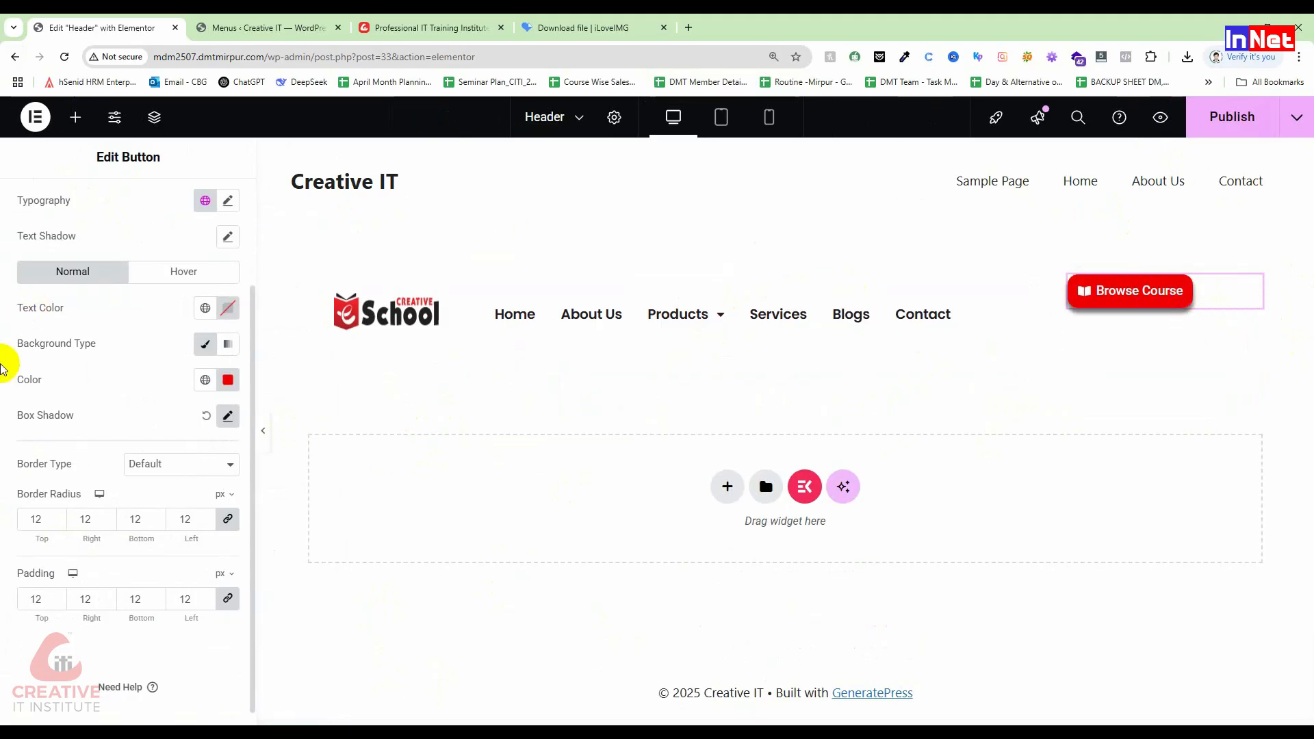
{"action": "scroll", "coordinate": [14, 359], "scroll_direction": "up", "scroll_amount": 2}
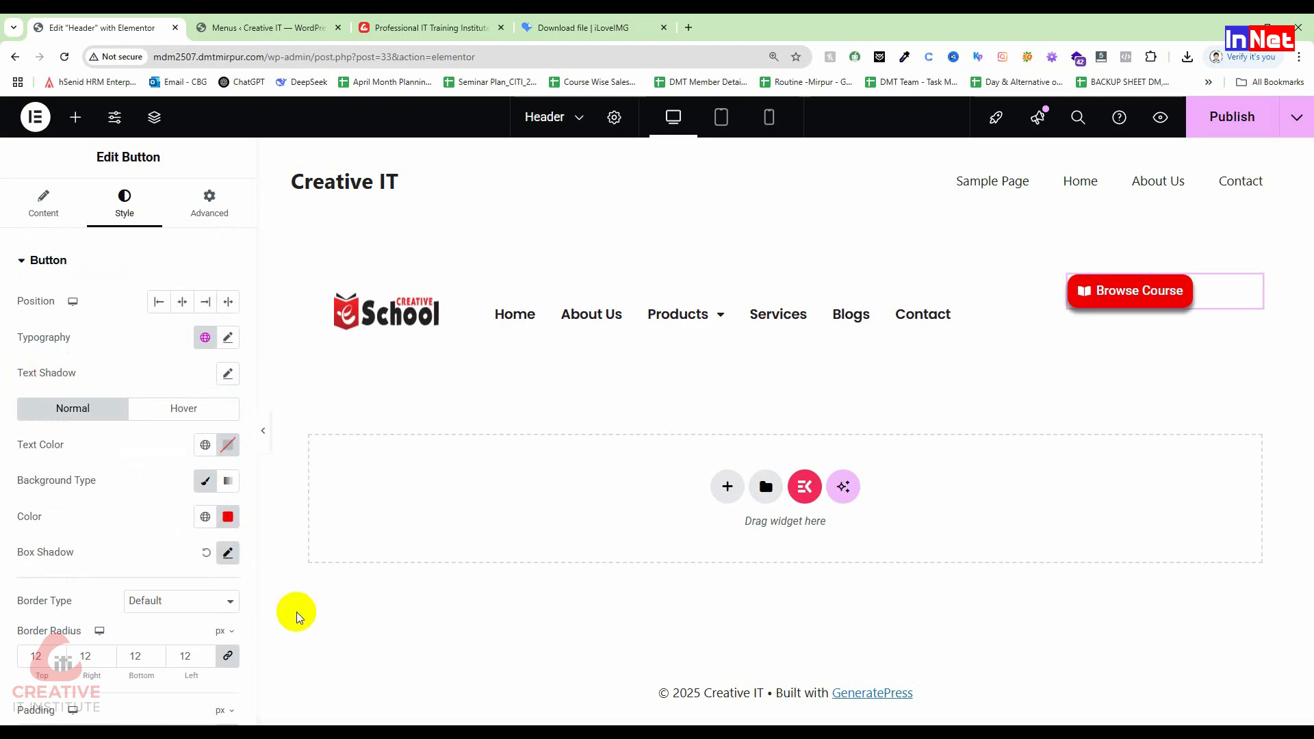
{"action": "left_click", "coordinate": [182, 302]}
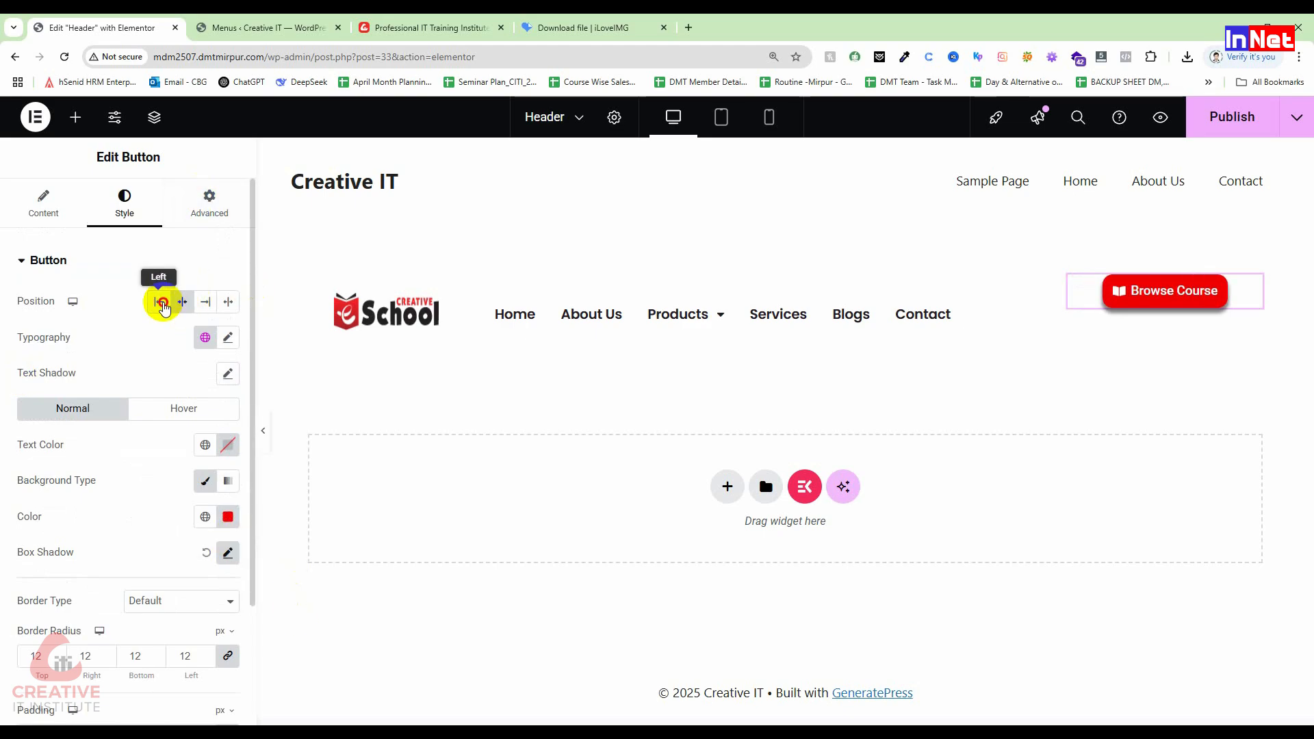
{"action": "left_click", "coordinate": [160, 302]}
{"action": "left_click", "coordinate": [185, 306]}
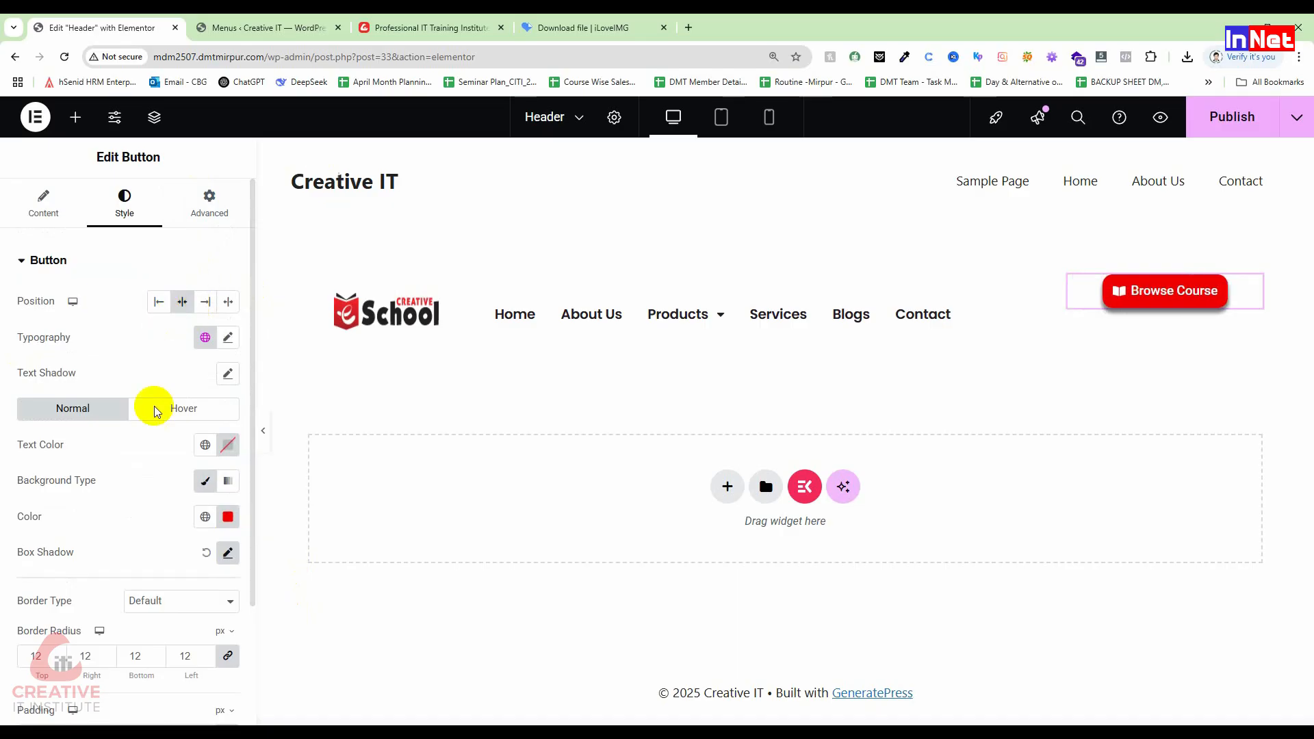
{"action": "left_click", "coordinate": [210, 204]}
{"action": "left_click", "coordinate": [229, 326]}
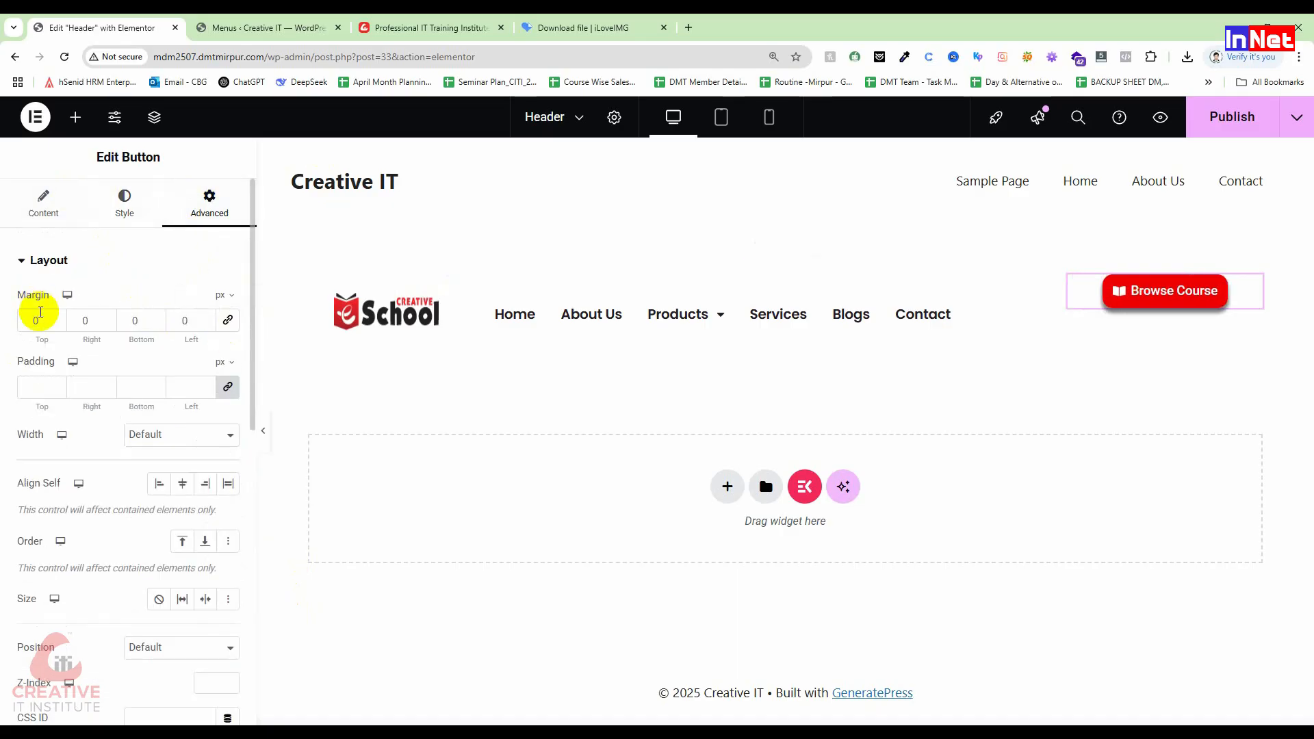
{"action": "left_click", "coordinate": [58, 317]}
{"action": "left_click_drag", "start_coordinate": [58, 318], "coordinate": [59, 318]}
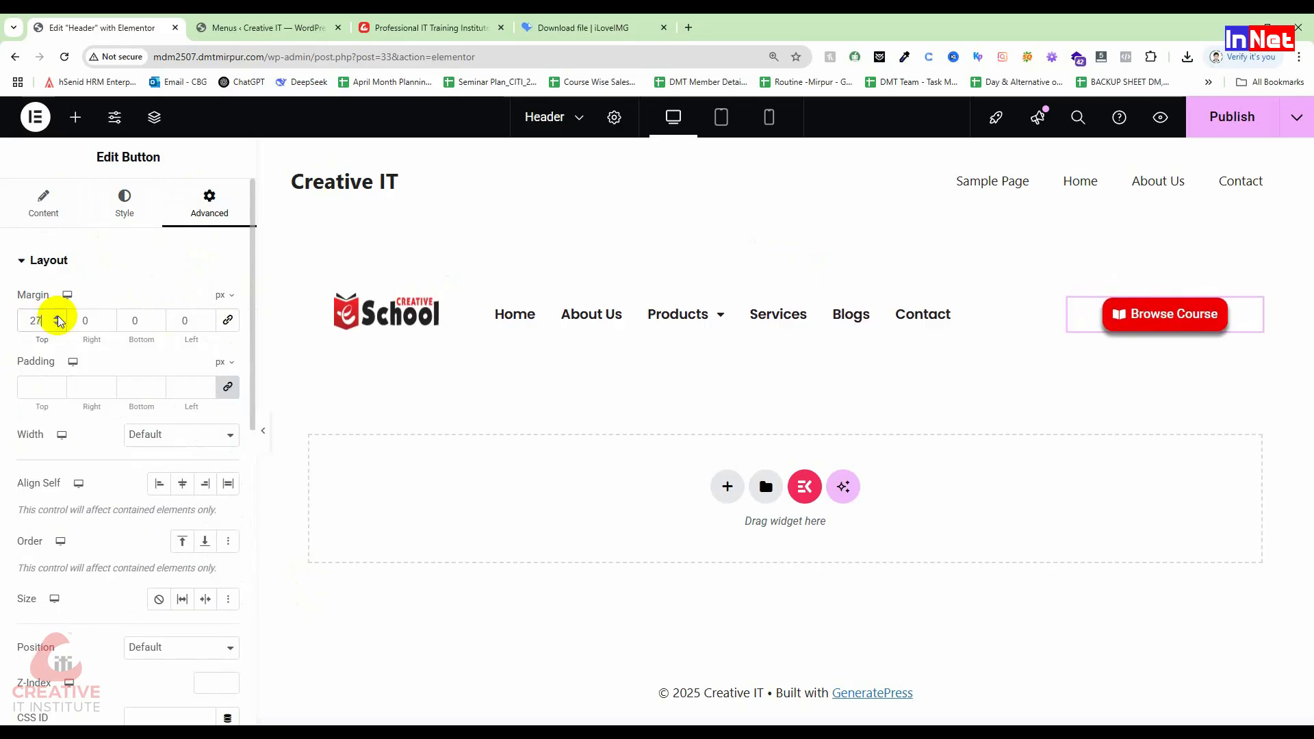
{"action": "left_click", "coordinate": [264, 432]}
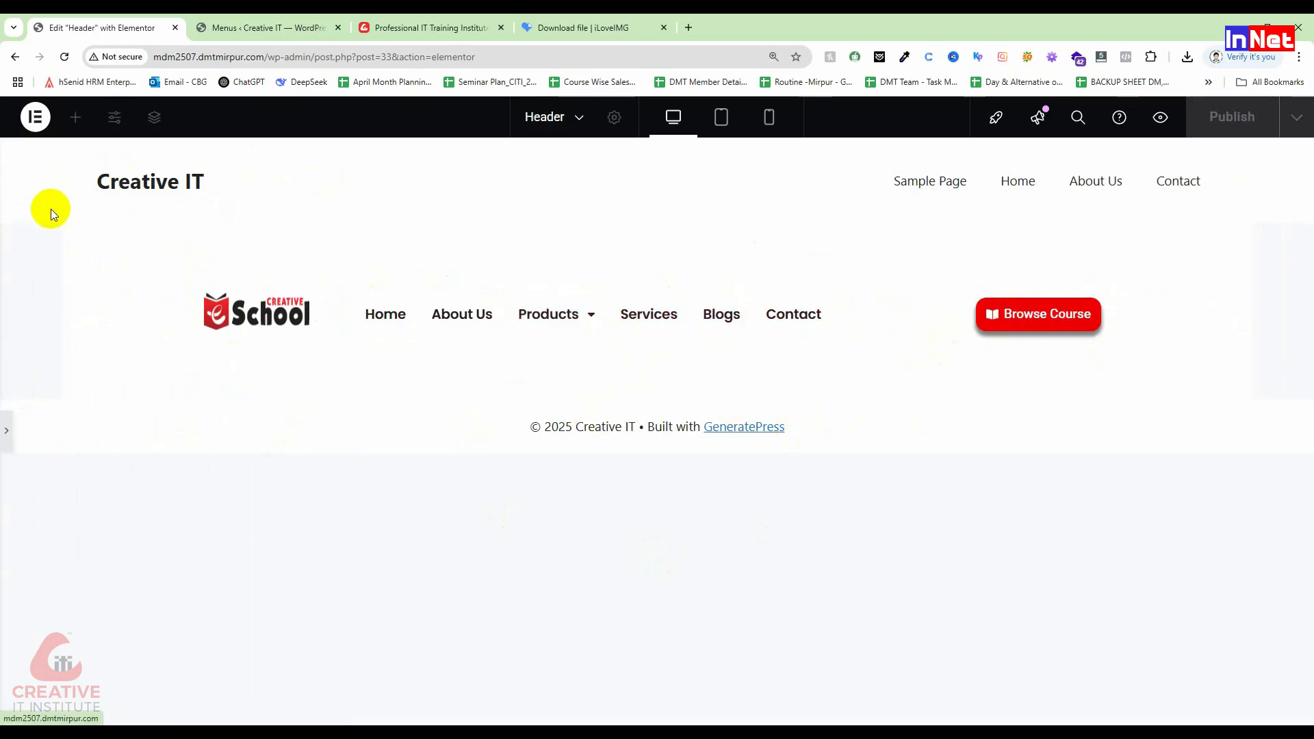
{"action": "left_click", "coordinate": [5, 430]}
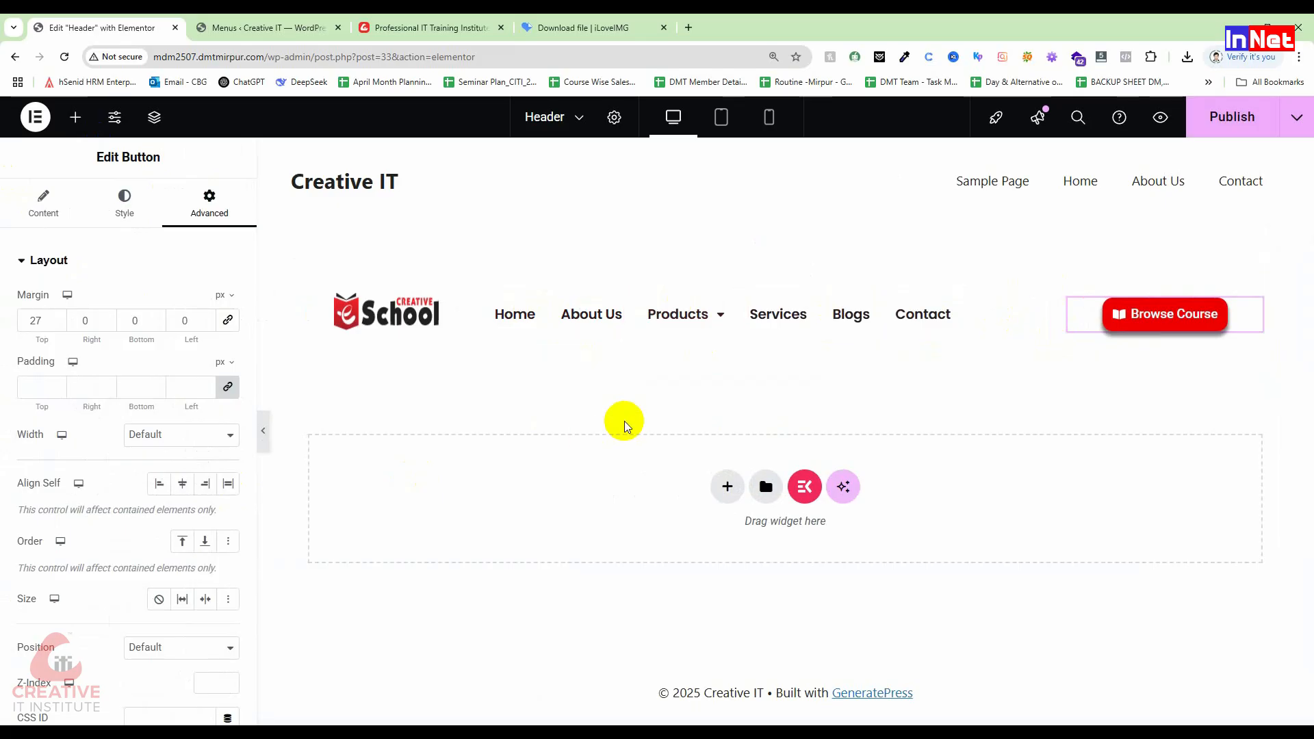
Step: Widen the logo column and set the Browse Course column to 61.4% width
{"action": "left_click_drag", "start_coordinate": [464, 310], "coordinate": [524, 312]}
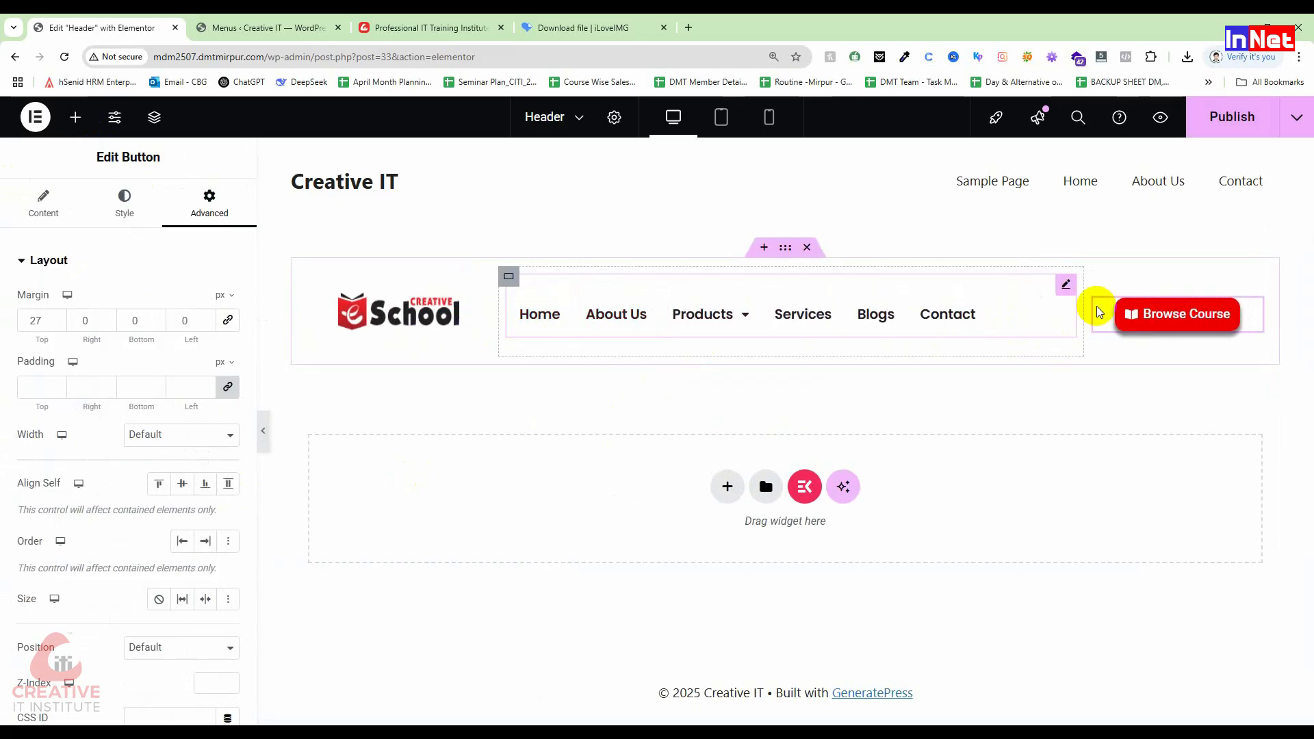
{"action": "left_click_drag", "start_coordinate": [497, 316], "coordinate": [523, 314]}
{"action": "mouse_move", "coordinate": [744, 316]}
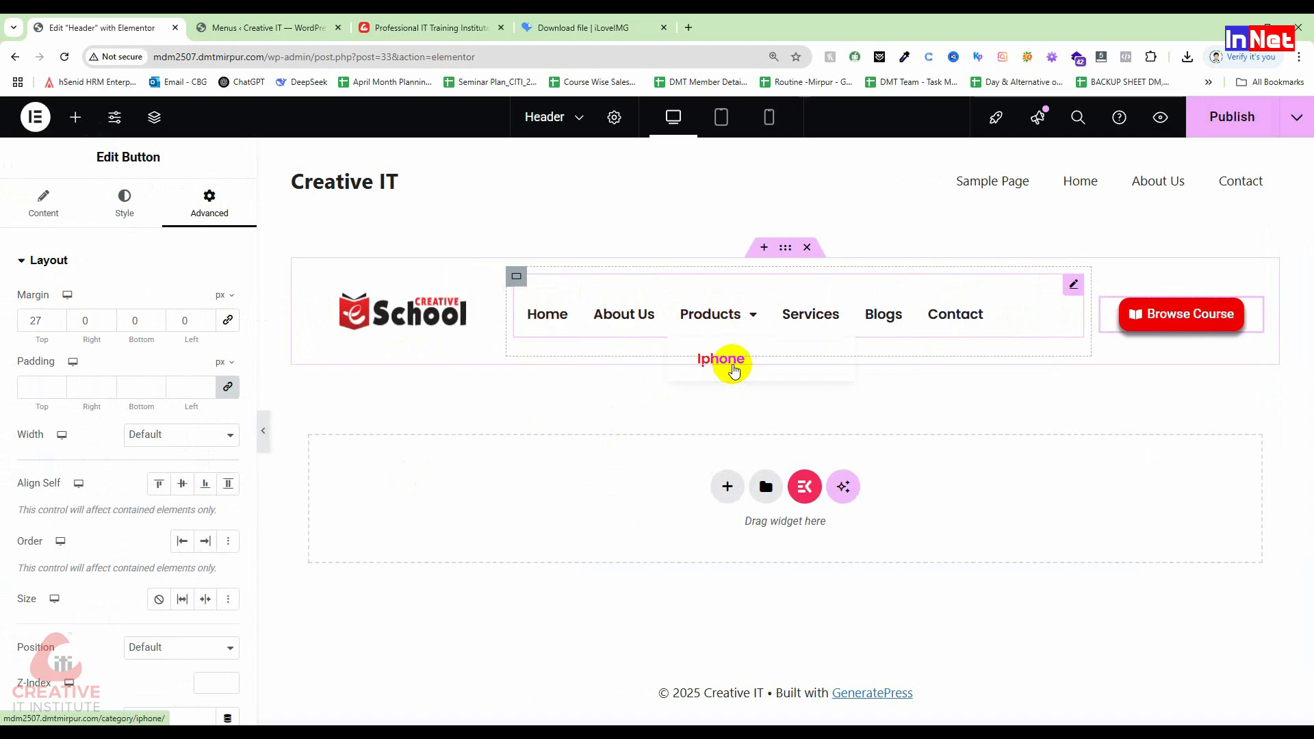
{"action": "left_click_drag", "start_coordinate": [1092, 310], "coordinate": [1068, 315]}
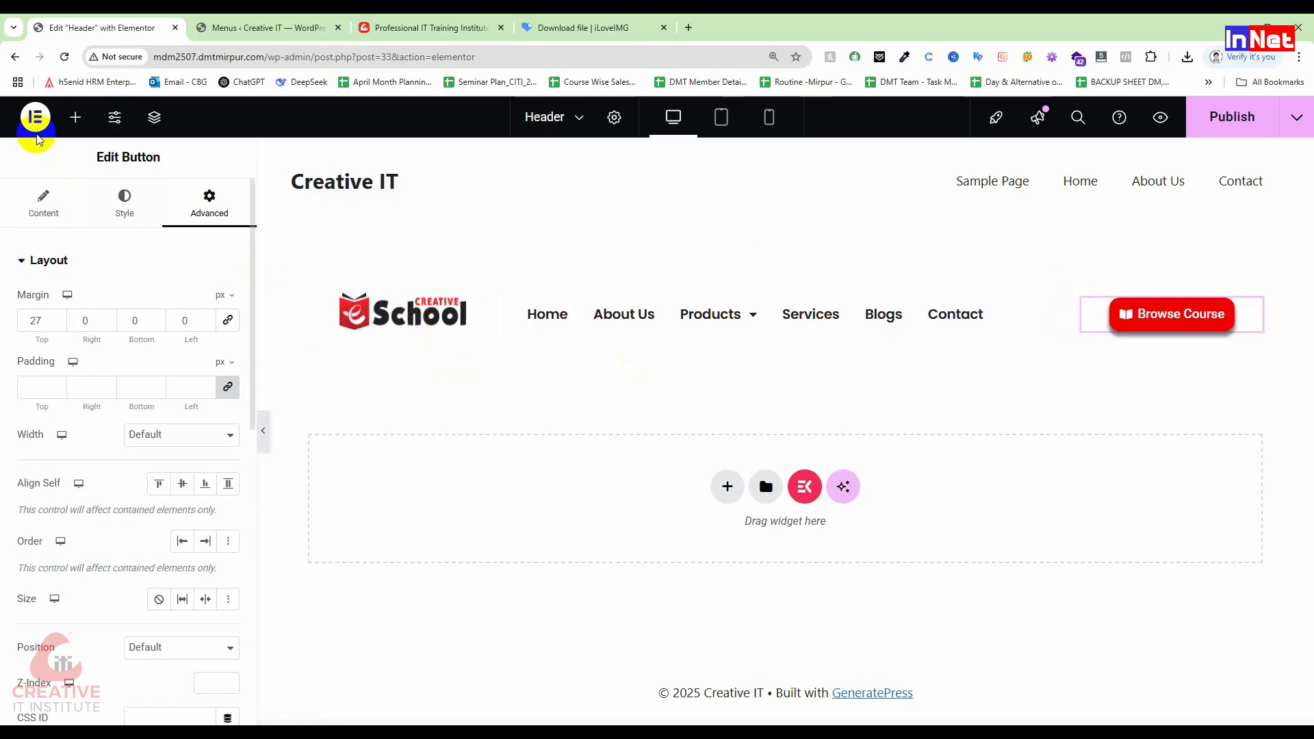
Step: Add a 'Creative IT' heading under the header logo, then delete it again
{"action": "left_click", "coordinate": [76, 117]}
{"action": "left_click_drag", "start_coordinate": [82, 485], "coordinate": [409, 338]}
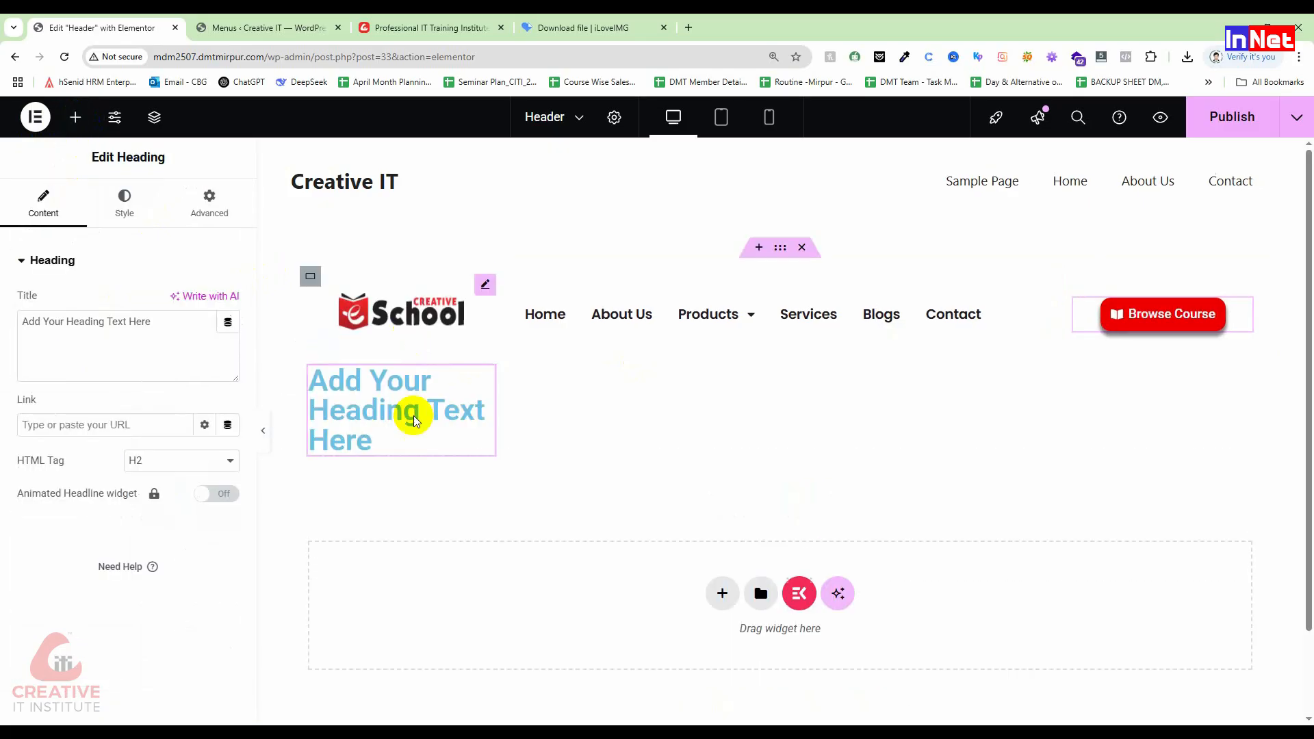
{"action": "left_click_drag", "start_coordinate": [182, 328], "coordinate": [2, 324]}
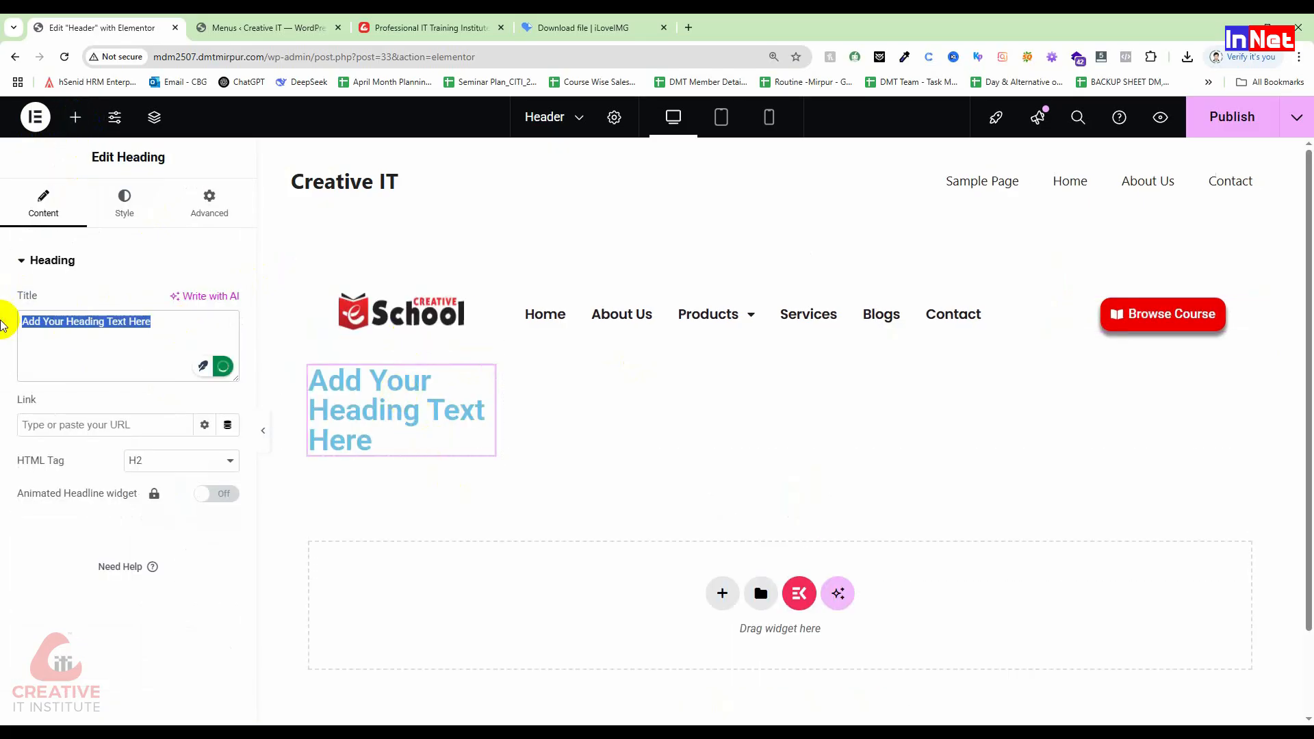
{"action": "type", "text": "Creative IT"}
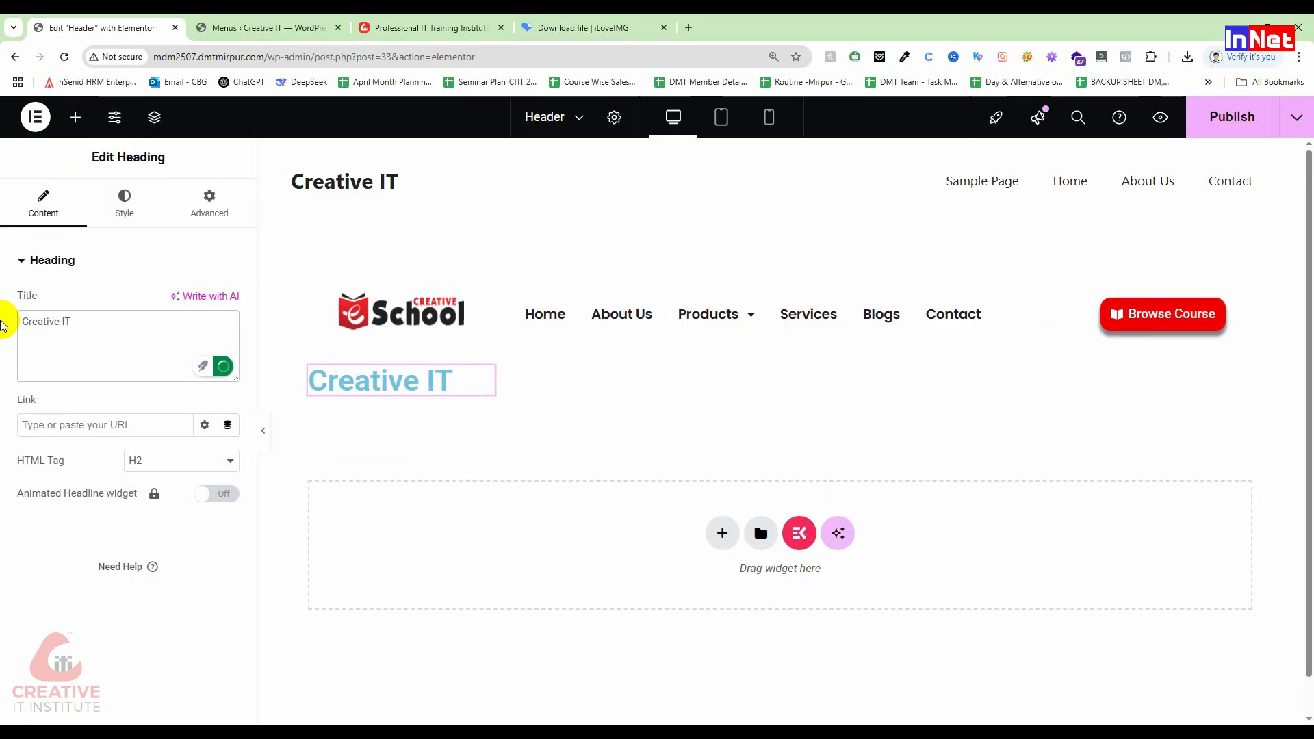
{"action": "left_click", "coordinate": [113, 198]}
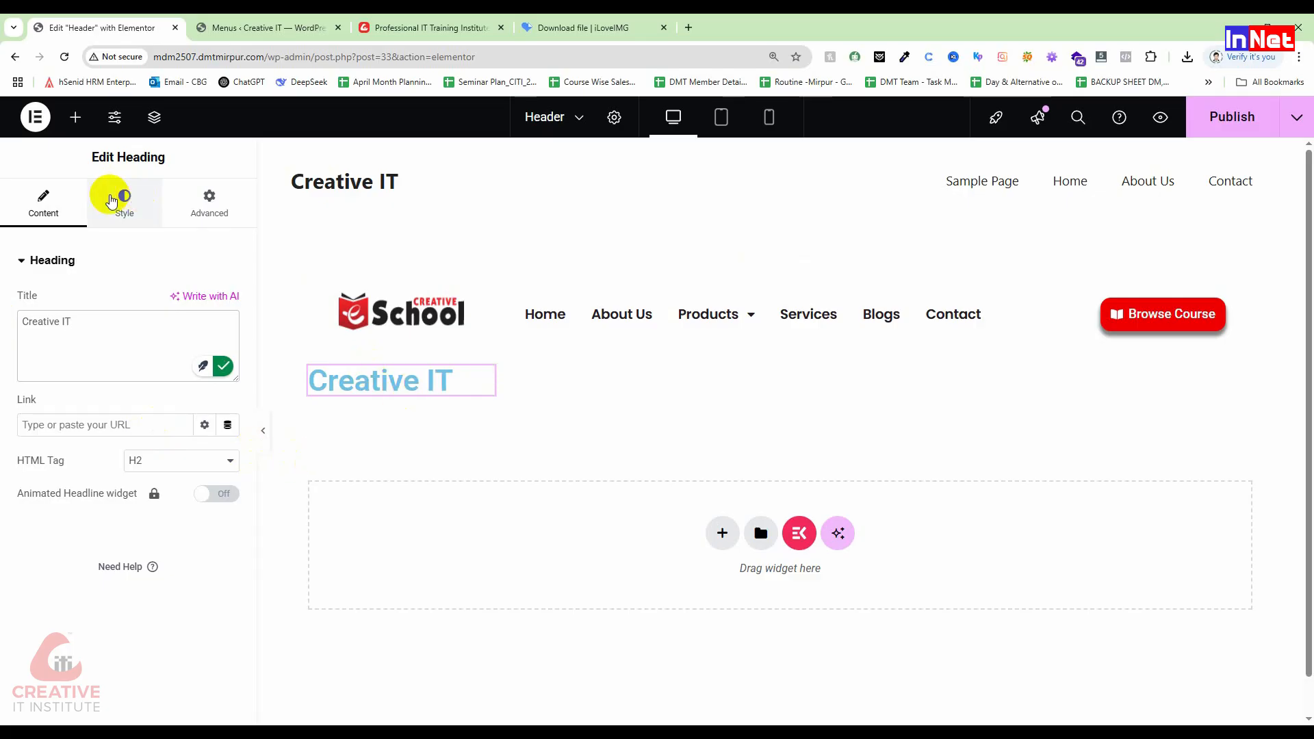
{"action": "right_click", "coordinate": [488, 385]}
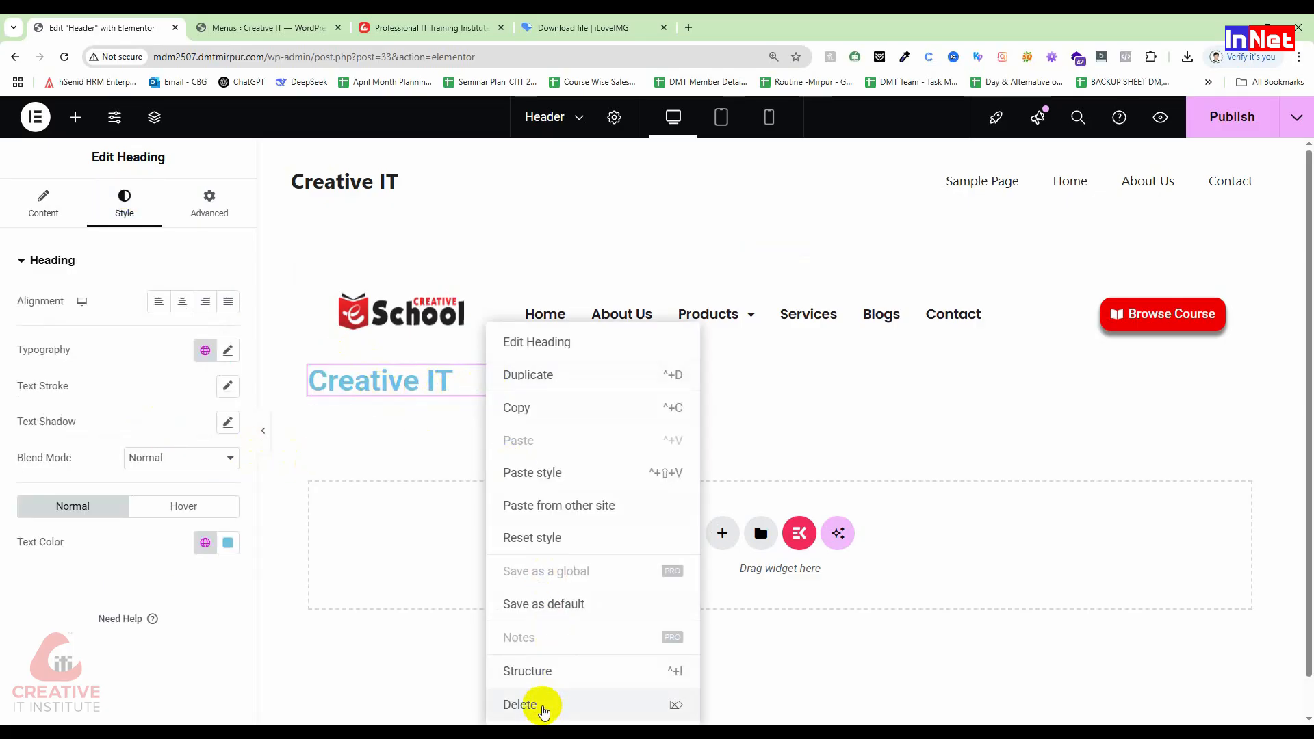
{"action": "left_click", "coordinate": [541, 705]}
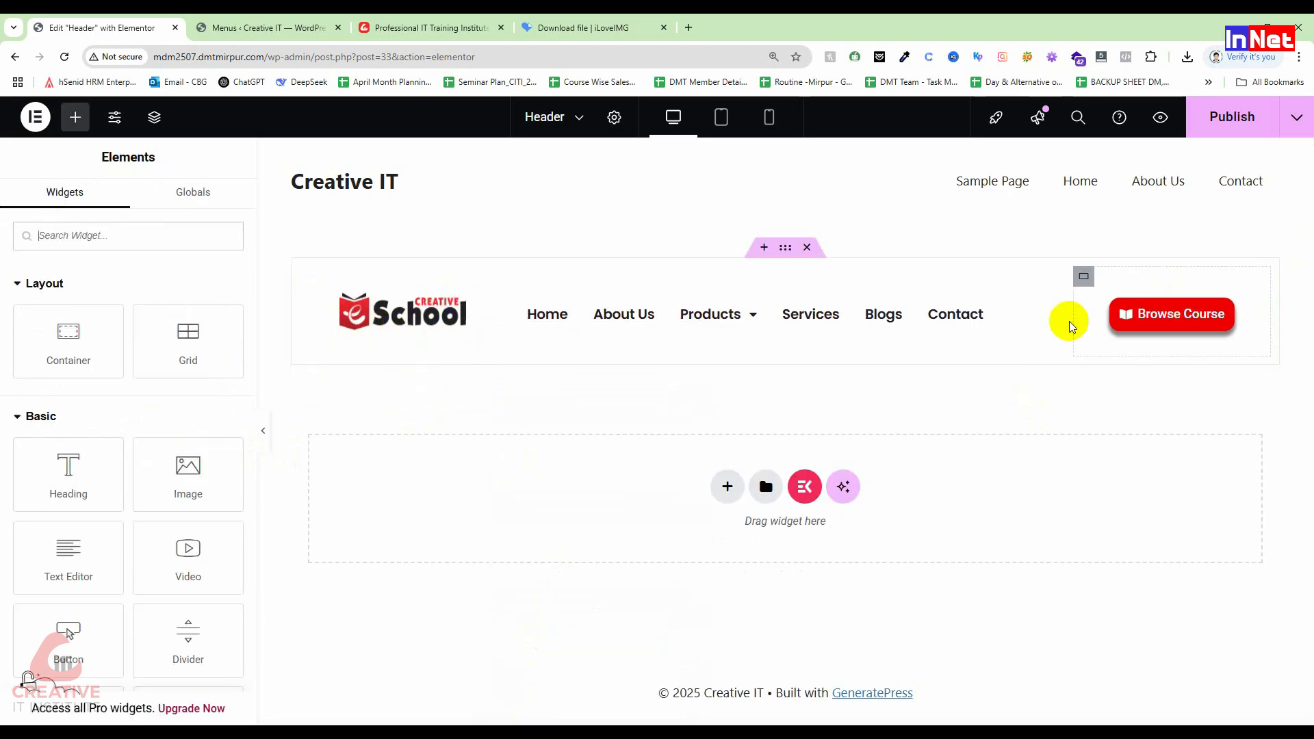
Step: Narrow the navigation menu to 47.1% width, publish the header, and view the live site
{"action": "left_click_drag", "start_coordinate": [1065, 314], "coordinate": [960, 320]}
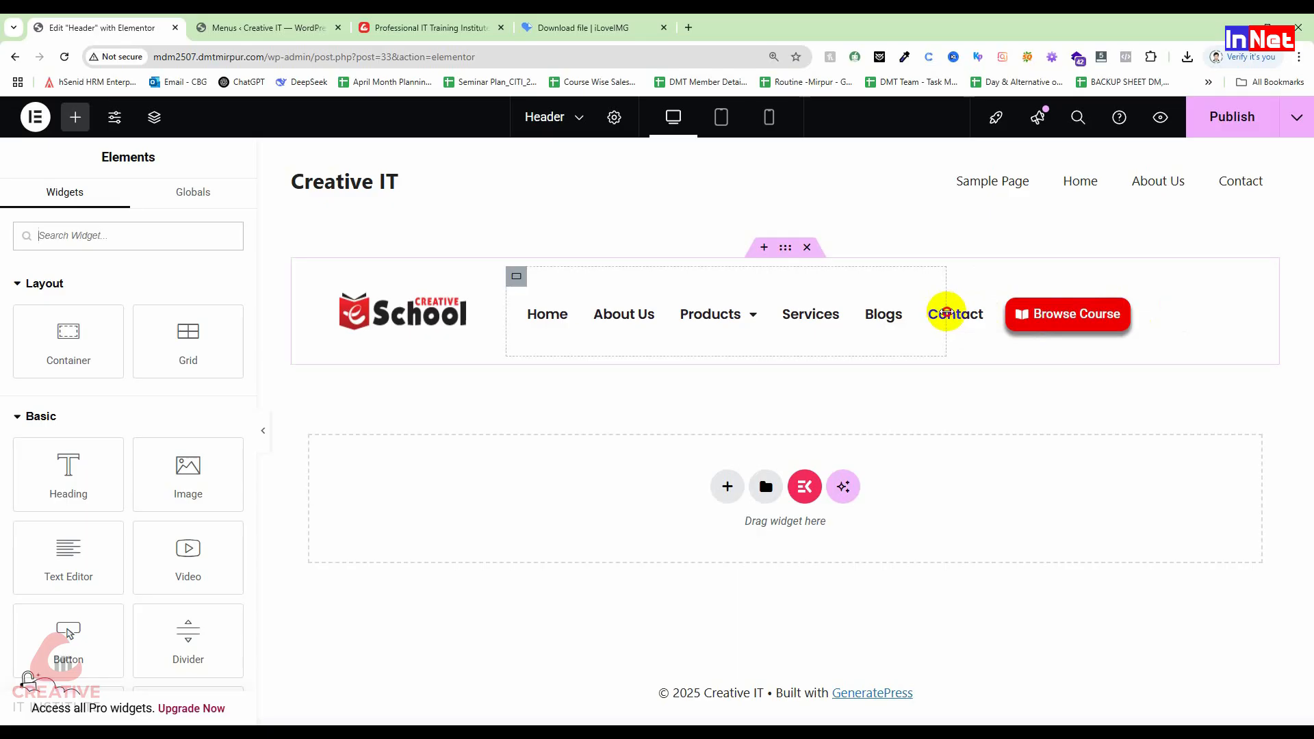
{"action": "left_click", "coordinate": [1210, 120]}
{"action": "left_click", "coordinate": [229, 27]}
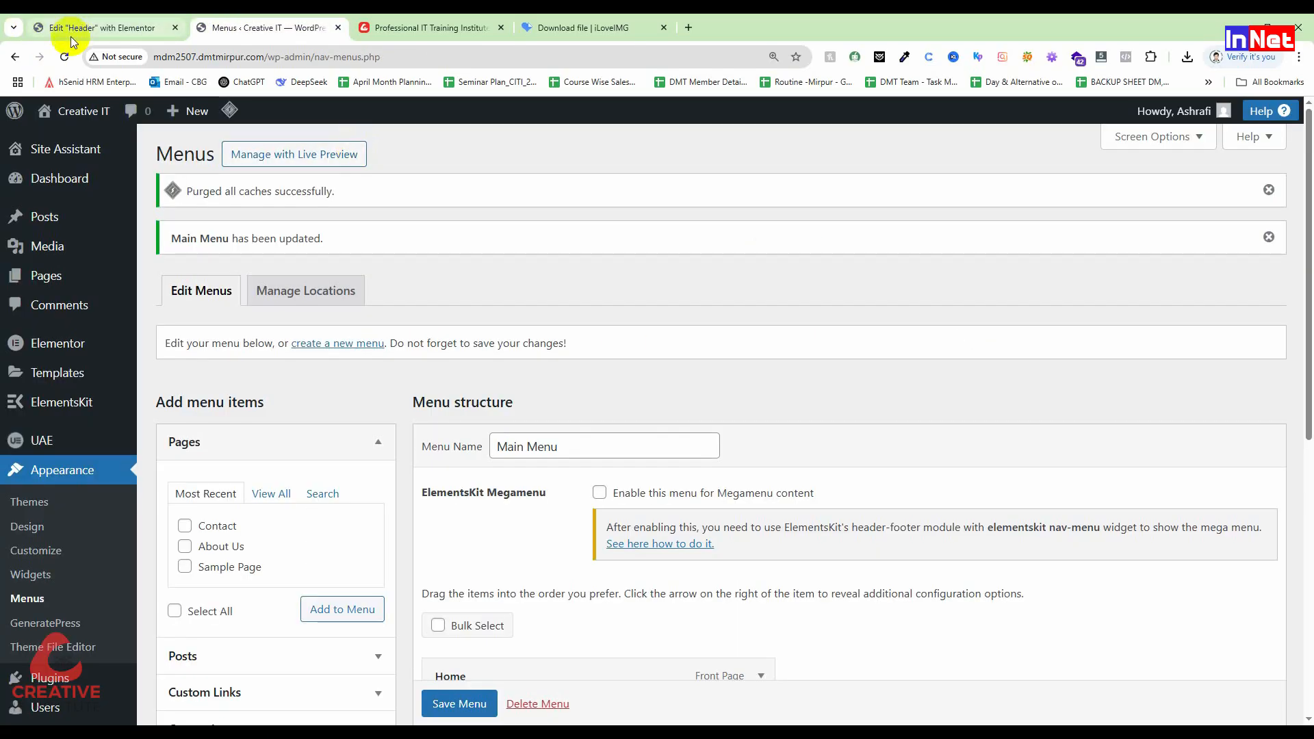
{"action": "left_click", "coordinate": [48, 122]}
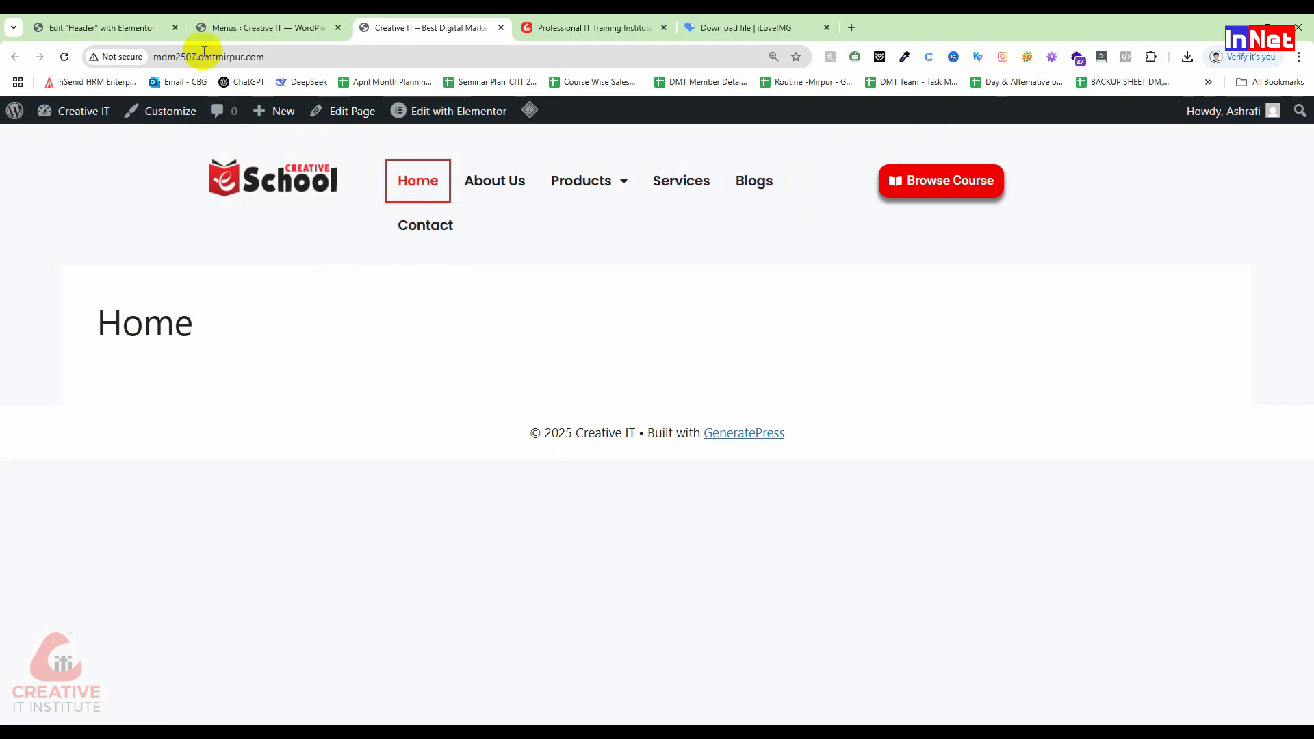
Step: Back in the header editor, set the Browse Course column to 55.1% width
{"action": "left_click", "coordinate": [264, 26]}
{"action": "left_click", "coordinate": [151, 28]}
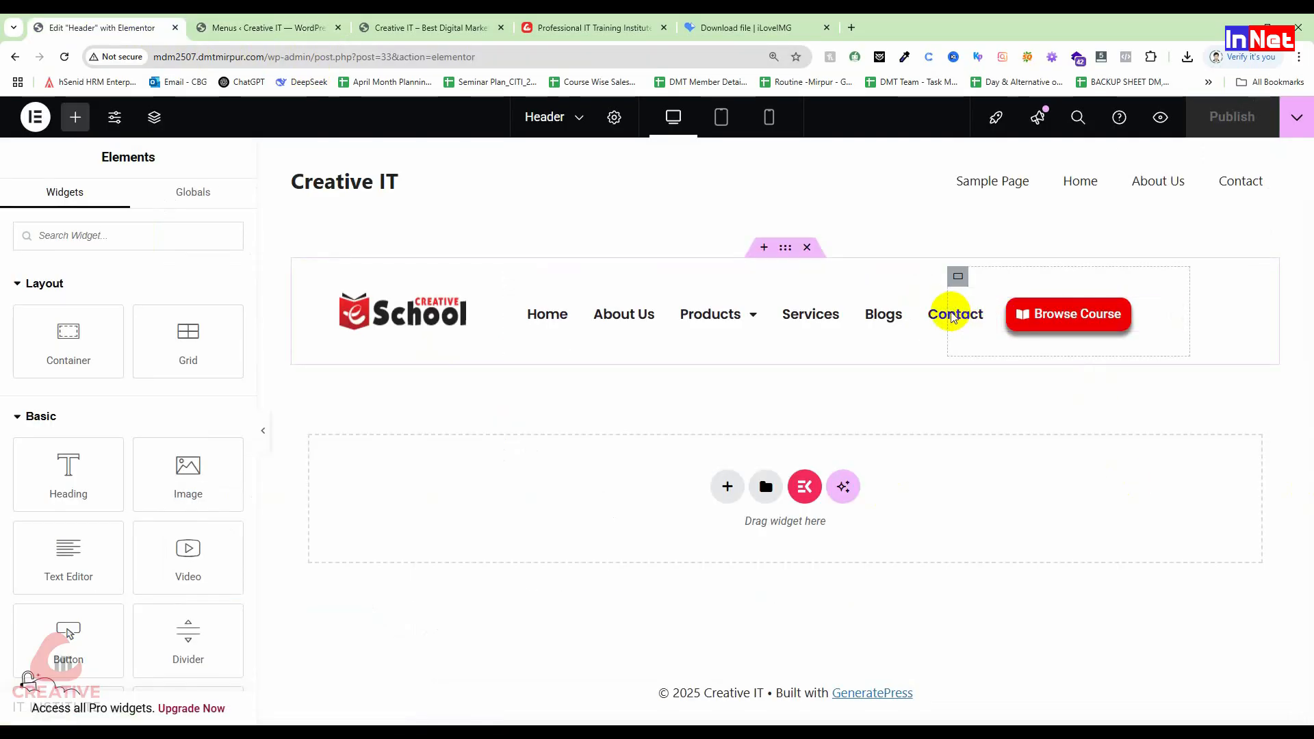
{"action": "left_click_drag", "start_coordinate": [947, 313], "coordinate": [996, 315]}
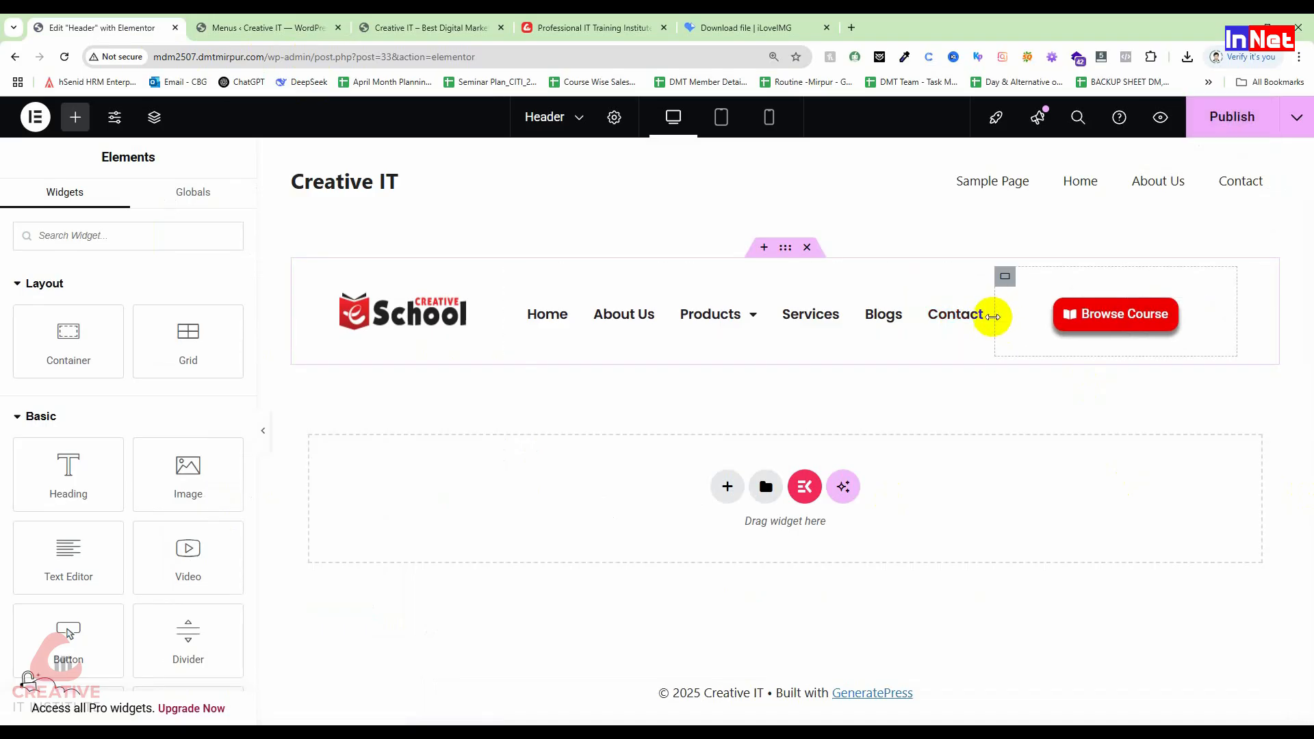
{"action": "mouse_move", "coordinate": [997, 316]}
{"action": "left_mouse_down"}
{"action": "mouse_move", "coordinate": [1047, 312]}
{"action": "mouse_move", "coordinate": [1019, 317]}
{"action": "left_mouse_up"}
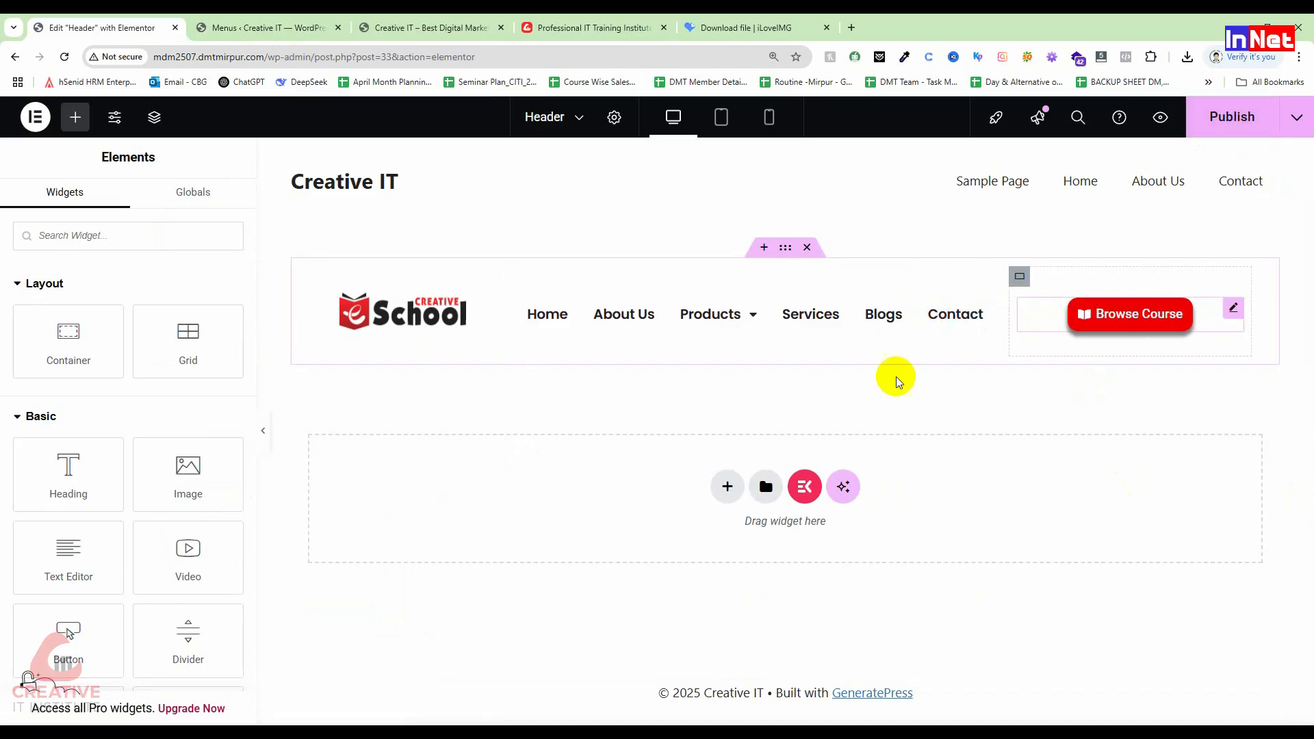
Step: Preview the header on mobile with the hamburger menu expanded, then return to desktop view
{"action": "left_click", "coordinate": [769, 117]}
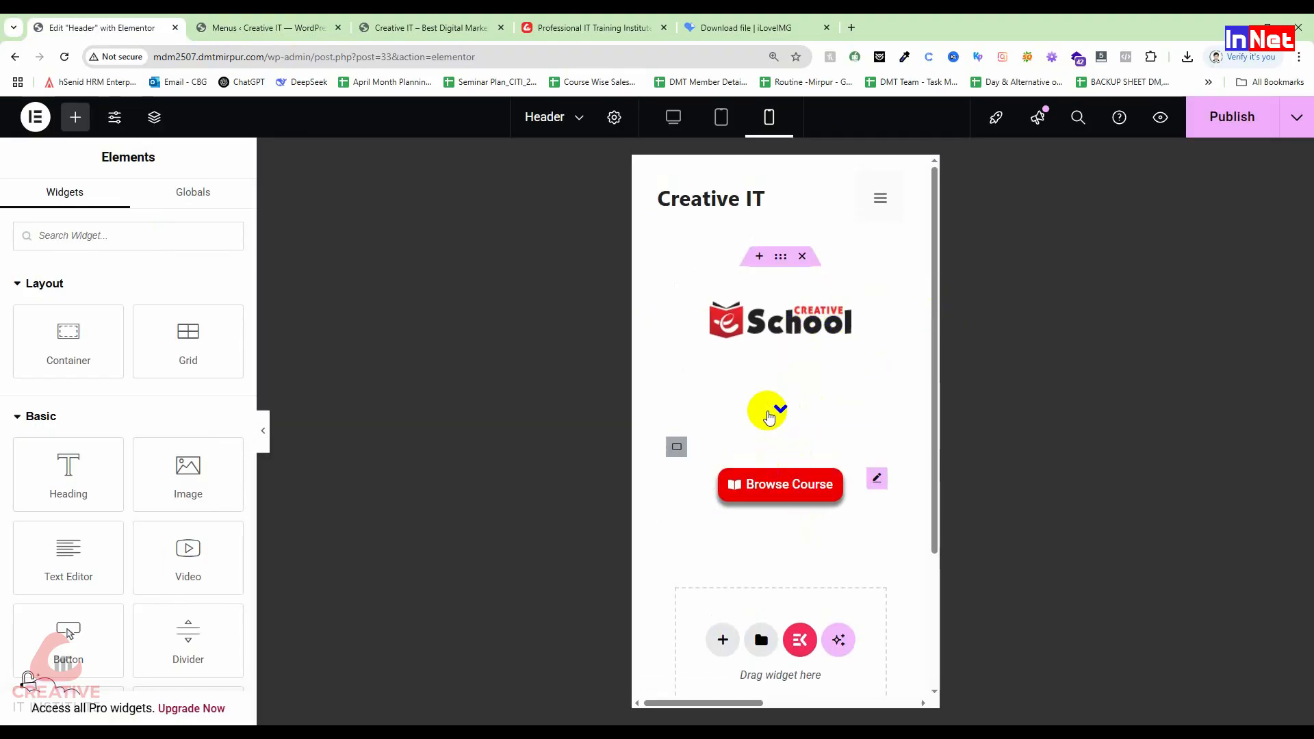
{"action": "left_click", "coordinate": [779, 408]}
{"action": "scroll", "coordinate": [696, 548], "scroll_direction": "down", "scroll_amount": 3}
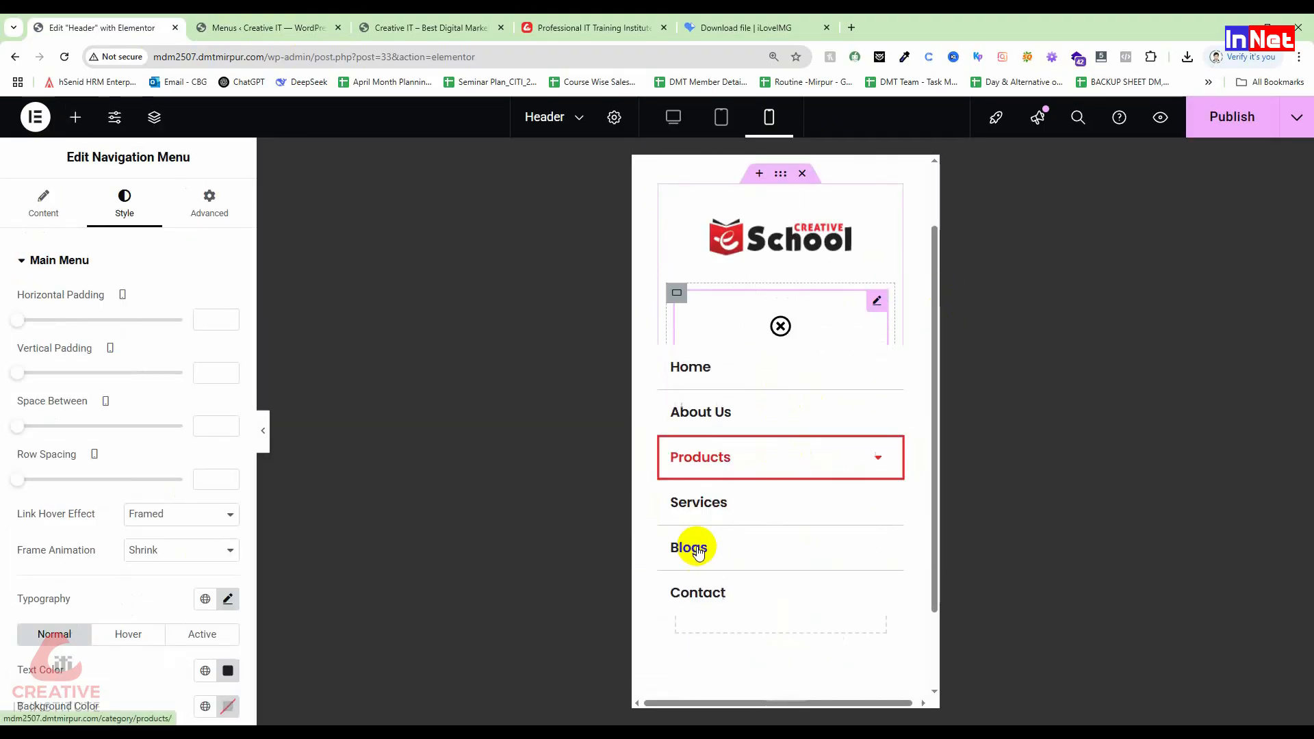
{"action": "scroll", "coordinate": [696, 542], "scroll_direction": "up", "scroll_amount": 3}
{"action": "scroll", "coordinate": [784, 506], "scroll_direction": "down", "scroll_amount": 1}
{"action": "scroll", "coordinate": [784, 507], "scroll_direction": "down", "scroll_amount": 2}
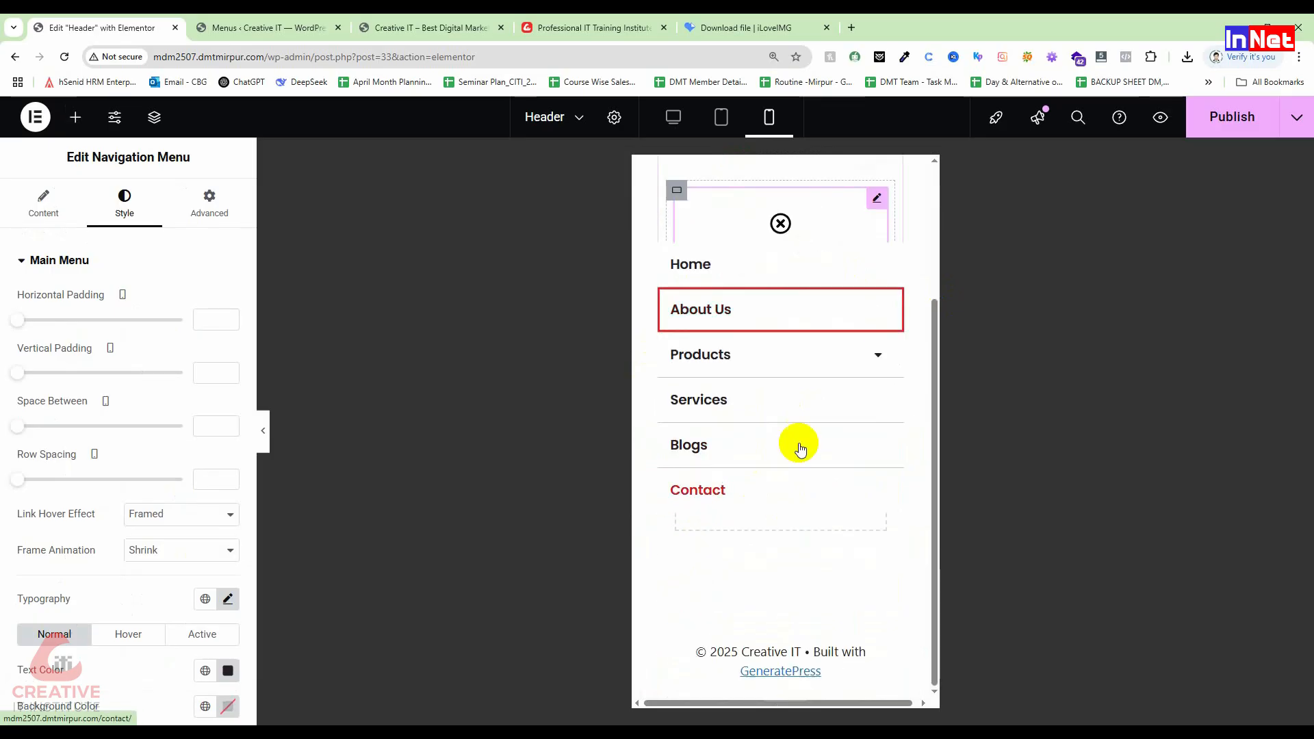
{"action": "scroll", "coordinate": [798, 358], "scroll_direction": "up", "scroll_amount": 3}
{"action": "left_click", "coordinate": [674, 117]}
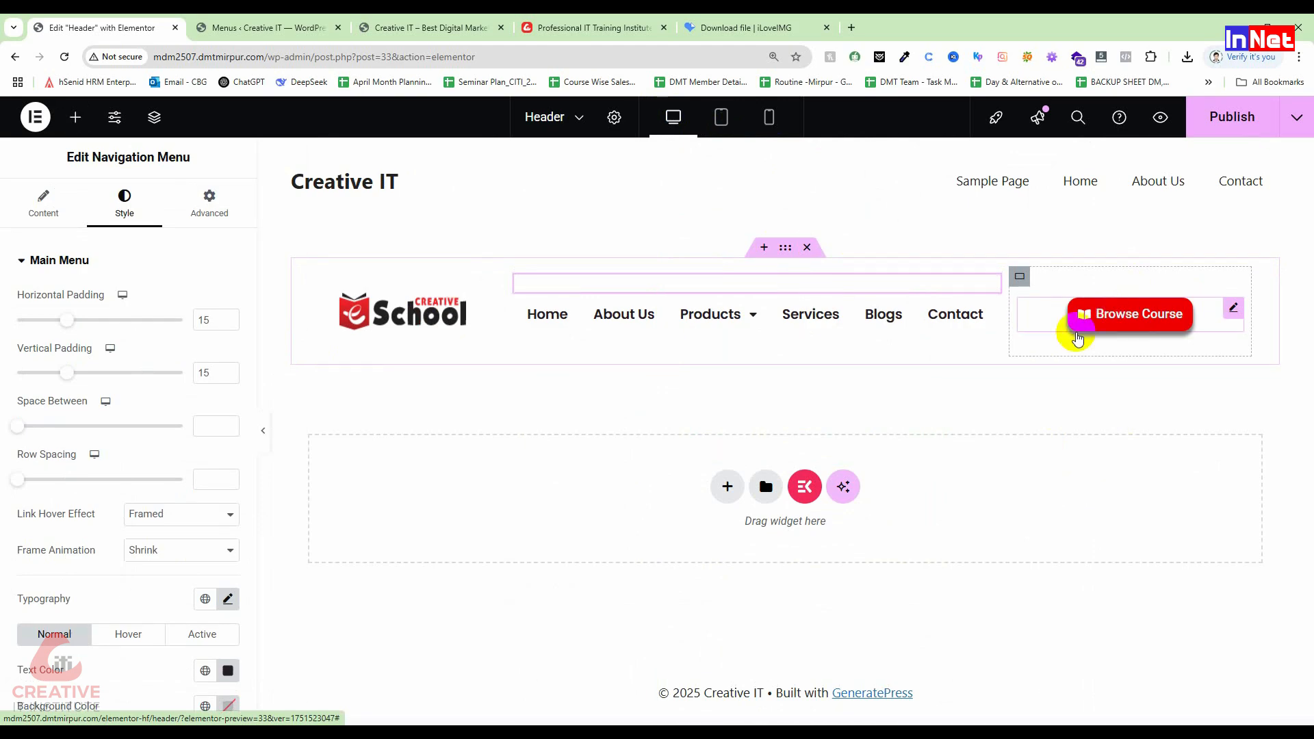
{"action": "scroll", "coordinate": [122, 608], "scroll_direction": "down", "scroll_amount": 2}
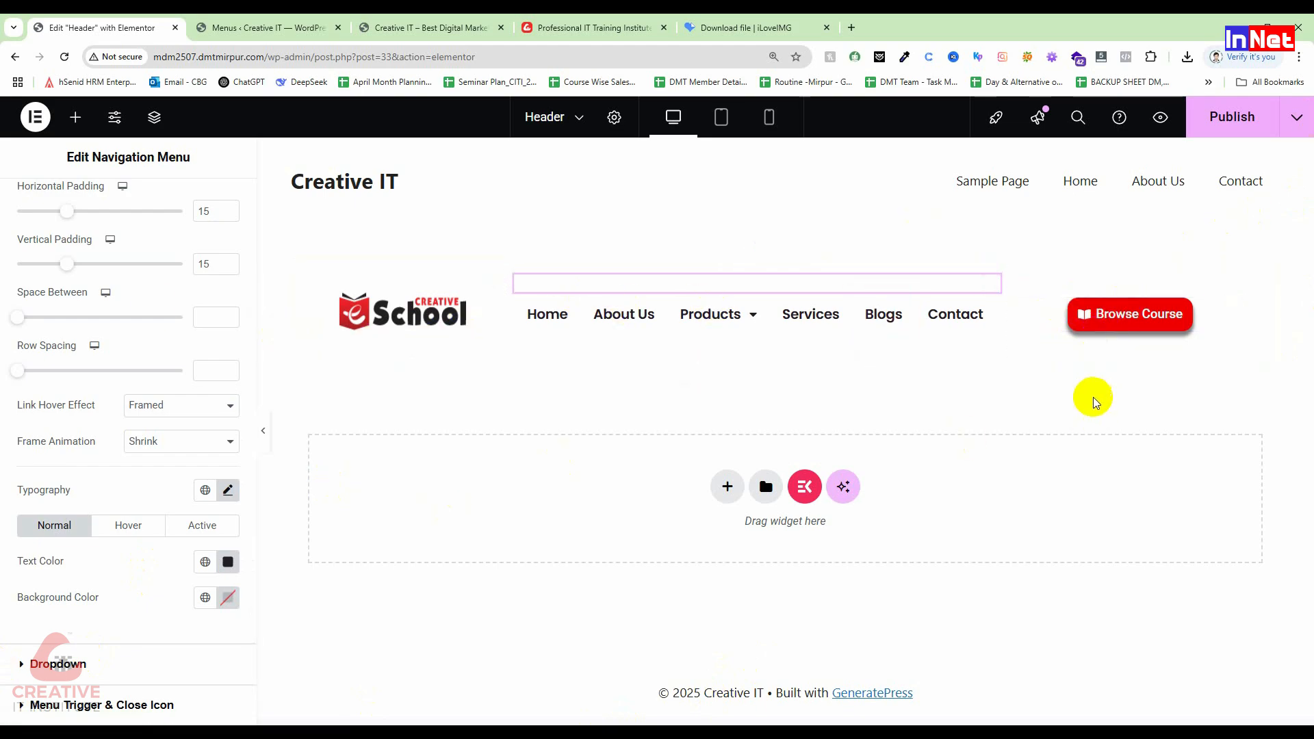
{"action": "scroll", "coordinate": [20, 424], "scroll_direction": "up", "scroll_amount": 2}
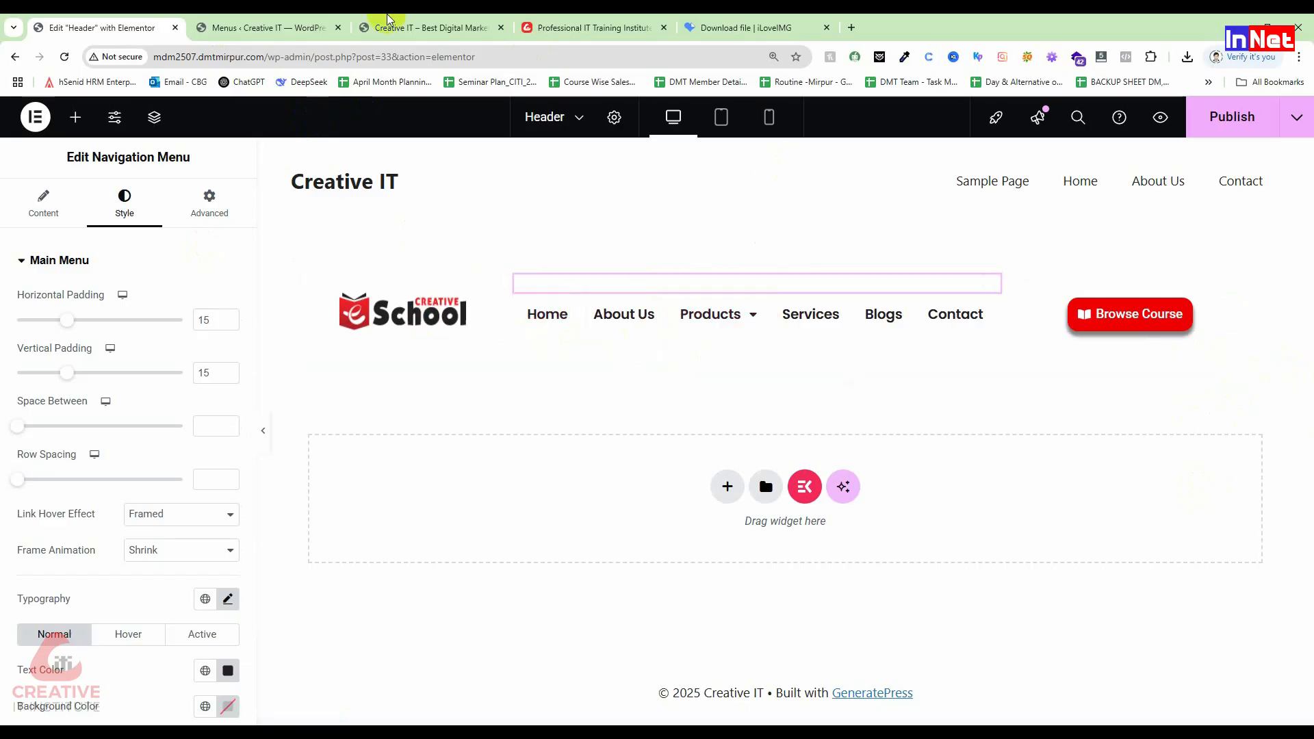
{"action": "left_click", "coordinate": [449, 28]}
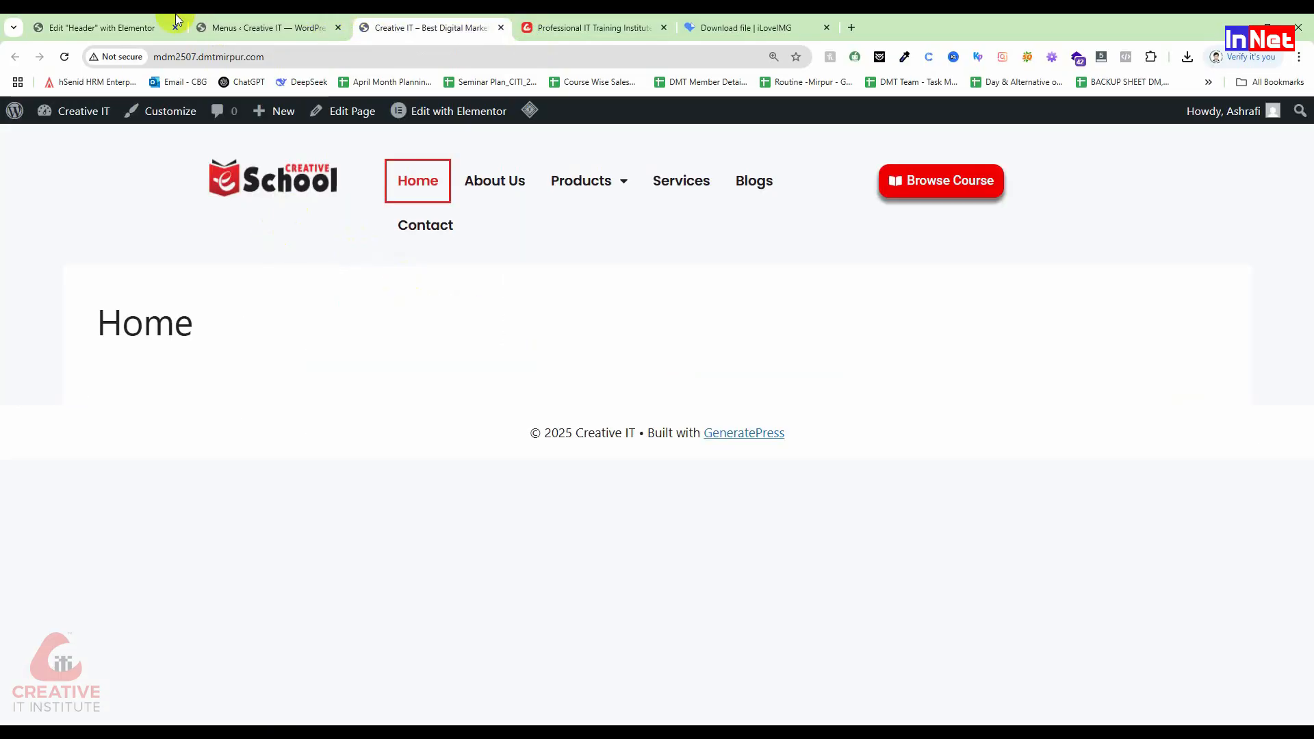
{"action": "left_click", "coordinate": [65, 56]}
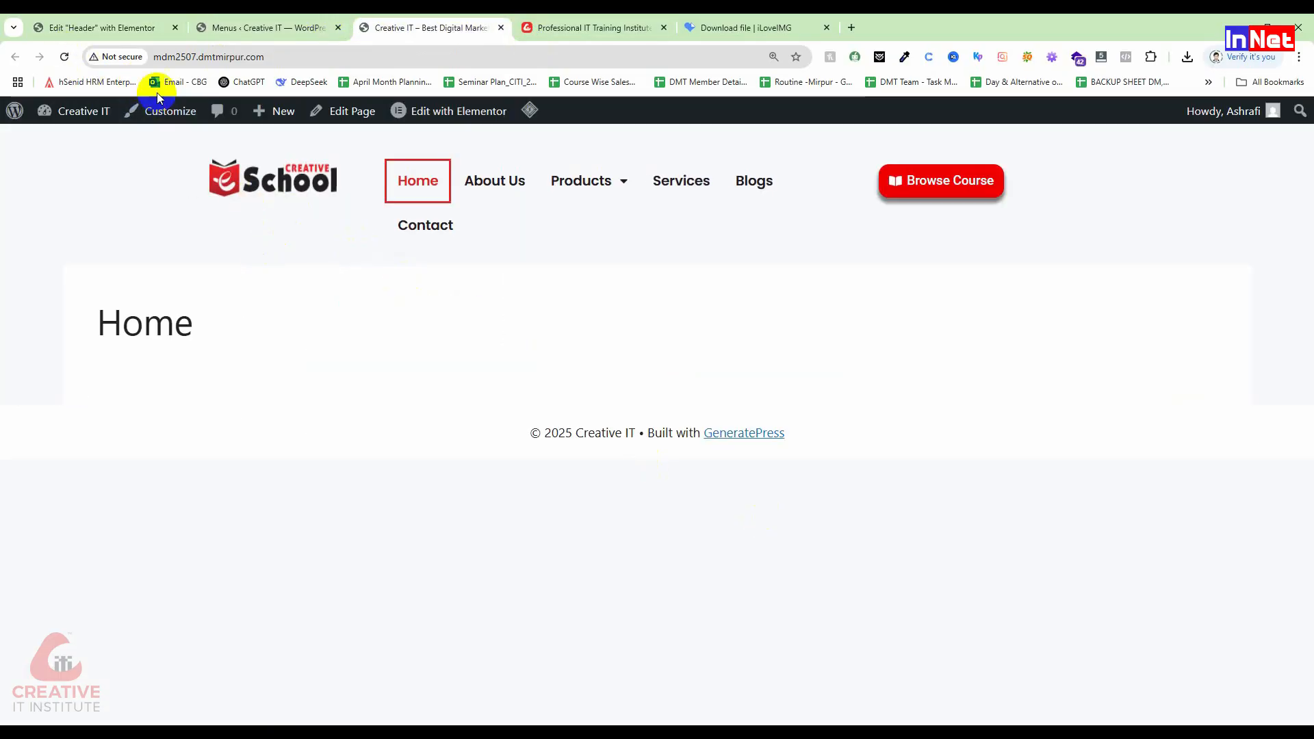
{"action": "left_click", "coordinate": [65, 56]}
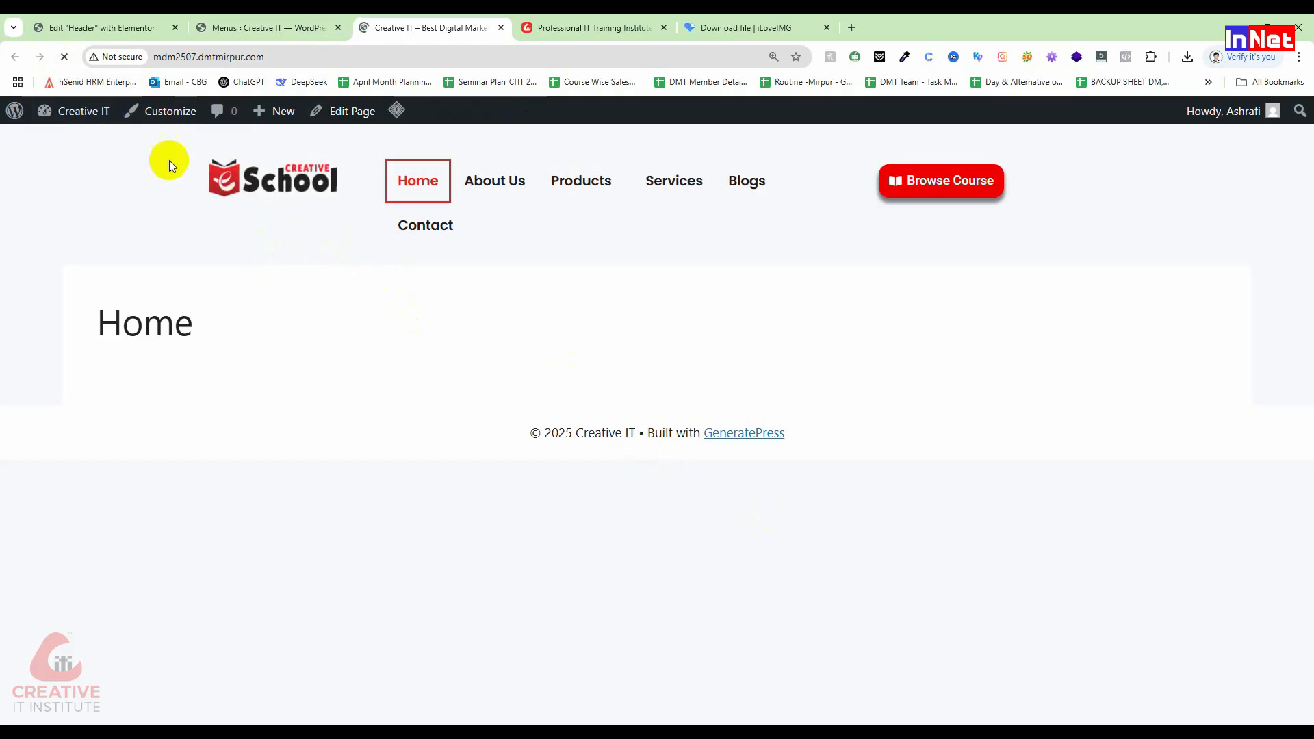
{"action": "left_click", "coordinate": [594, 30]}
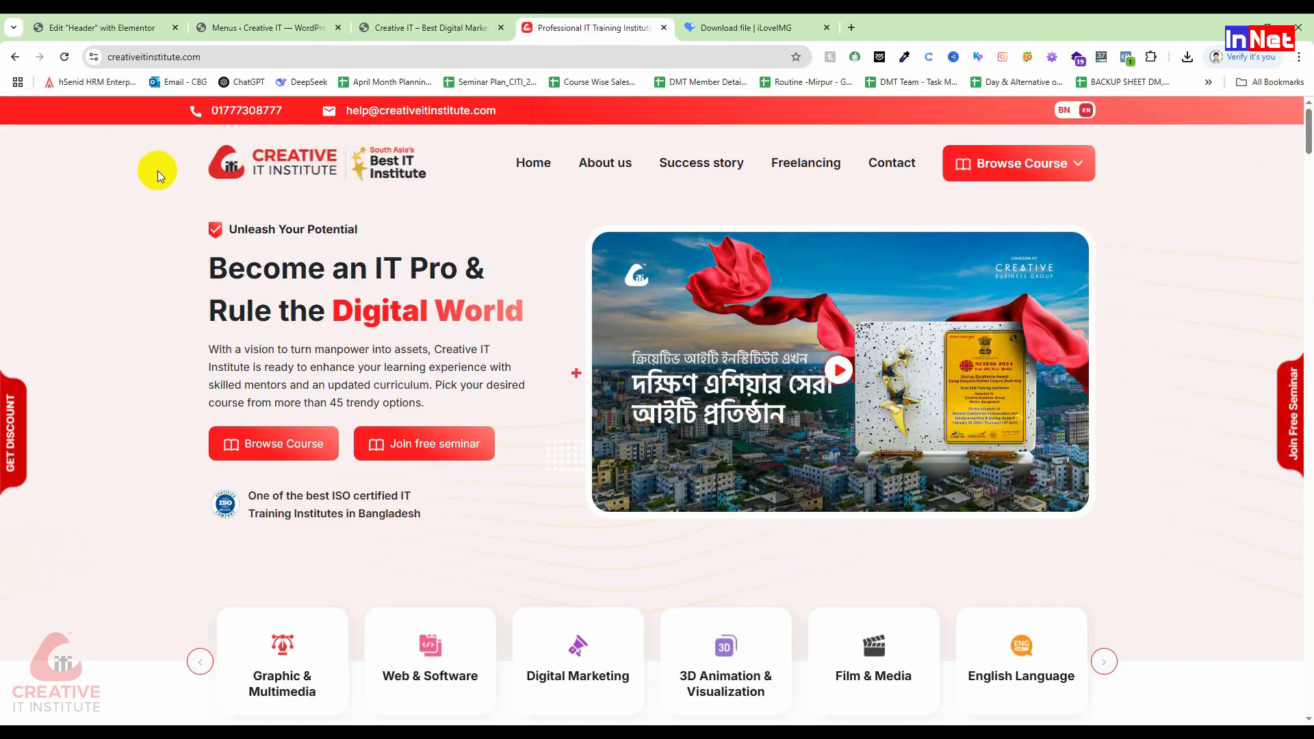
{"action": "left_click", "coordinate": [221, 28]}
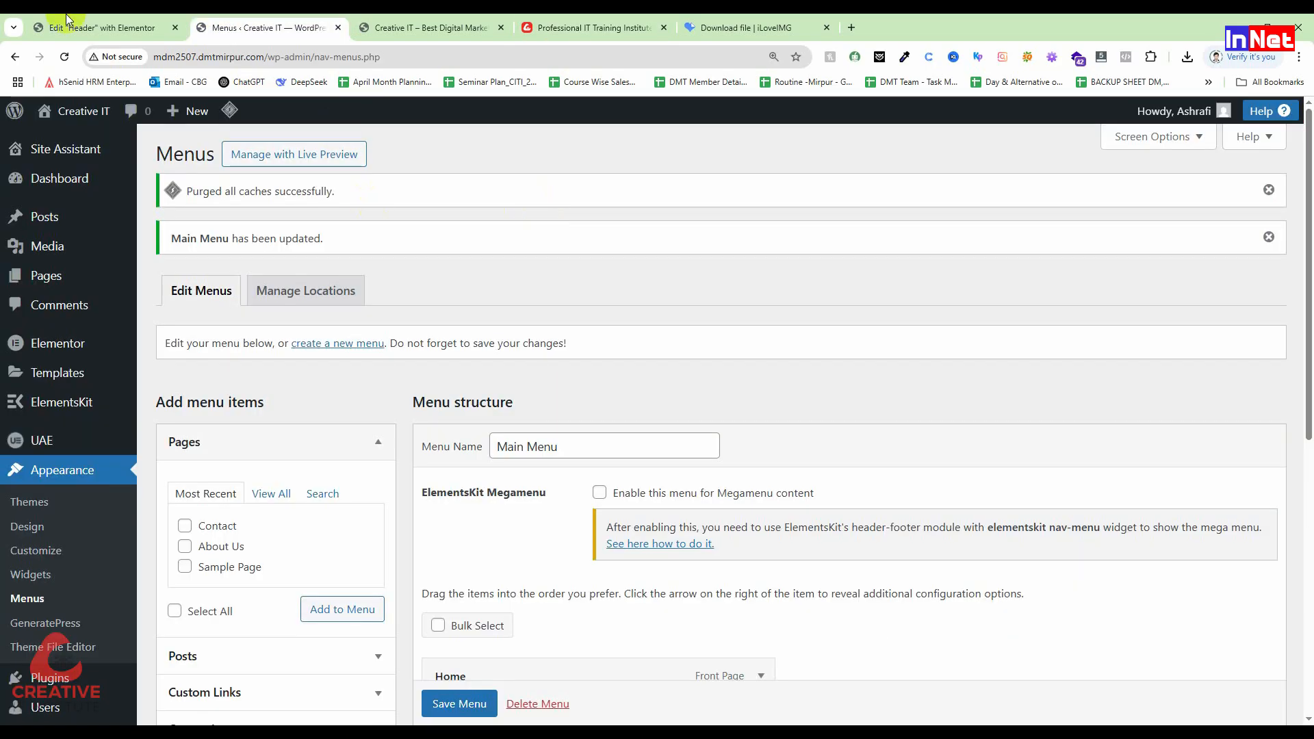
{"action": "left_click", "coordinate": [419, 27]}
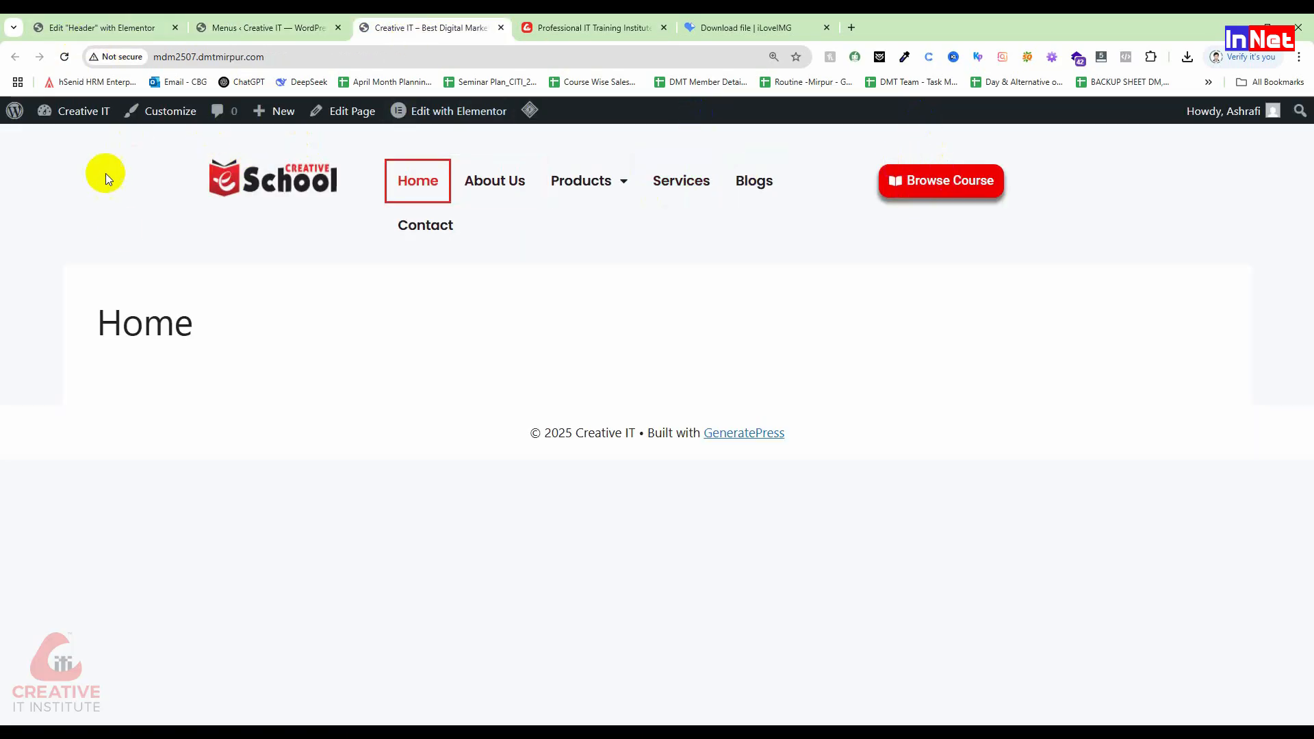
{"action": "left_click", "coordinate": [110, 27]}
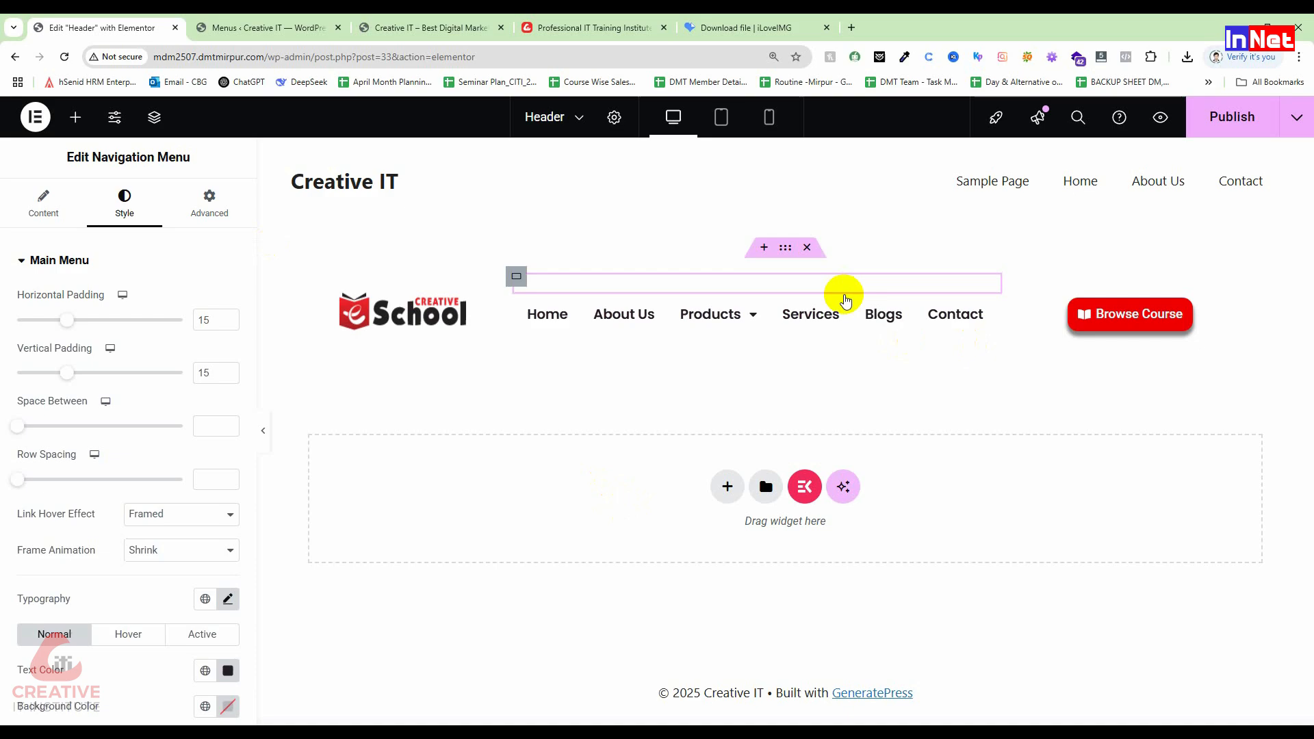
Step: Widen the Browse Course column to about 56% and set the header container background to Classic
{"action": "left_click", "coordinate": [787, 252]}
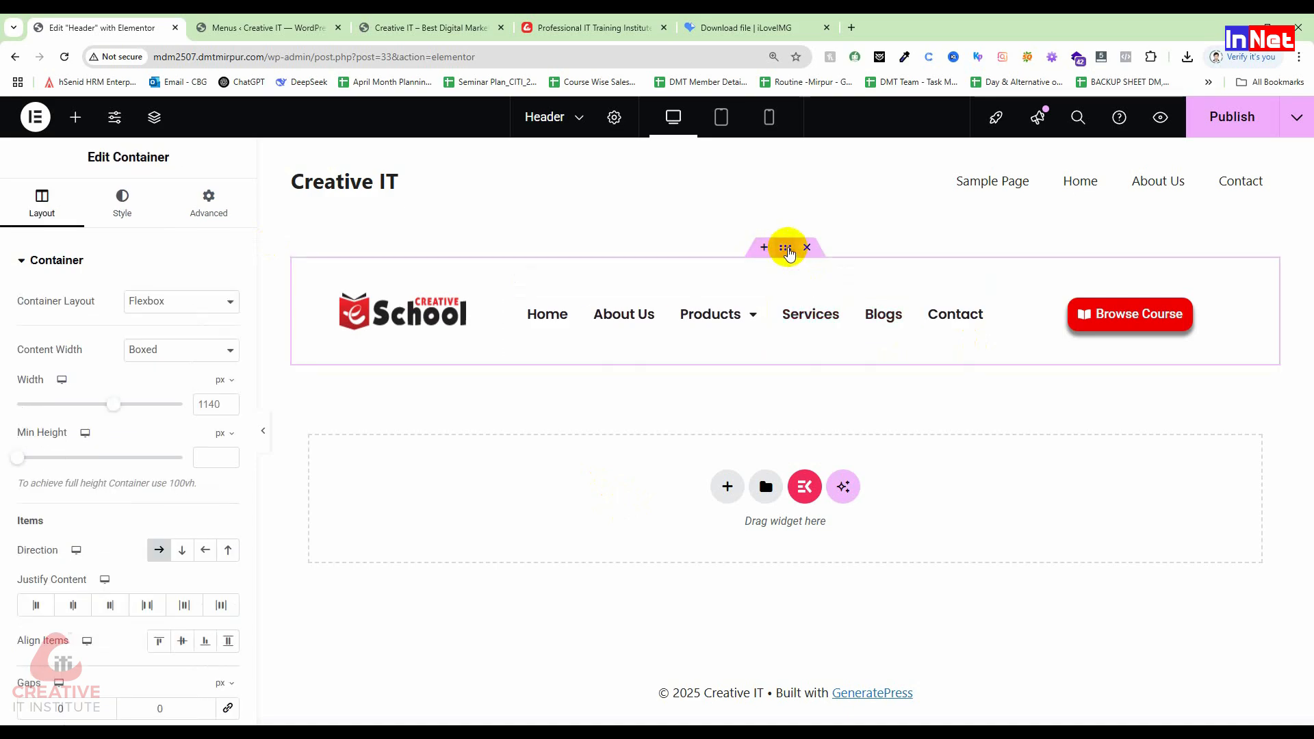
{"action": "left_click_drag", "start_coordinate": [1004, 315], "coordinate": [1059, 318]}
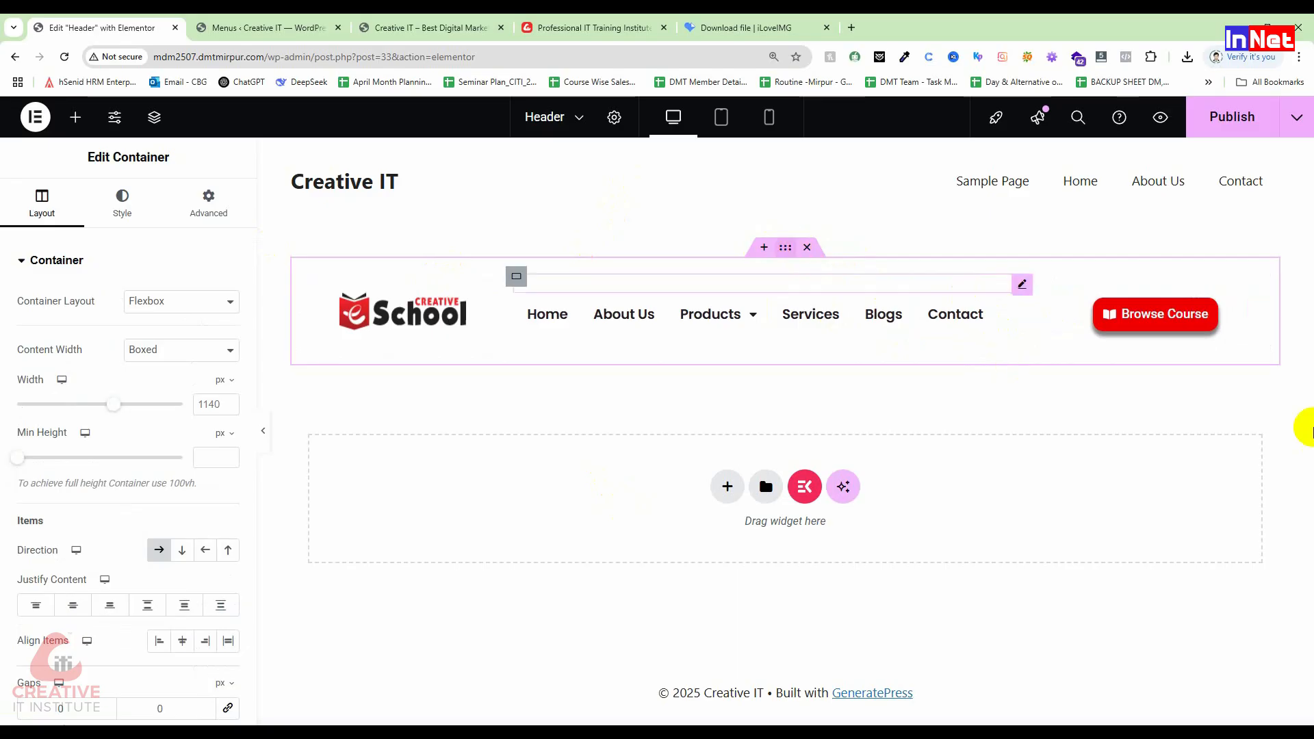
{"action": "left_click", "coordinate": [120, 218]}
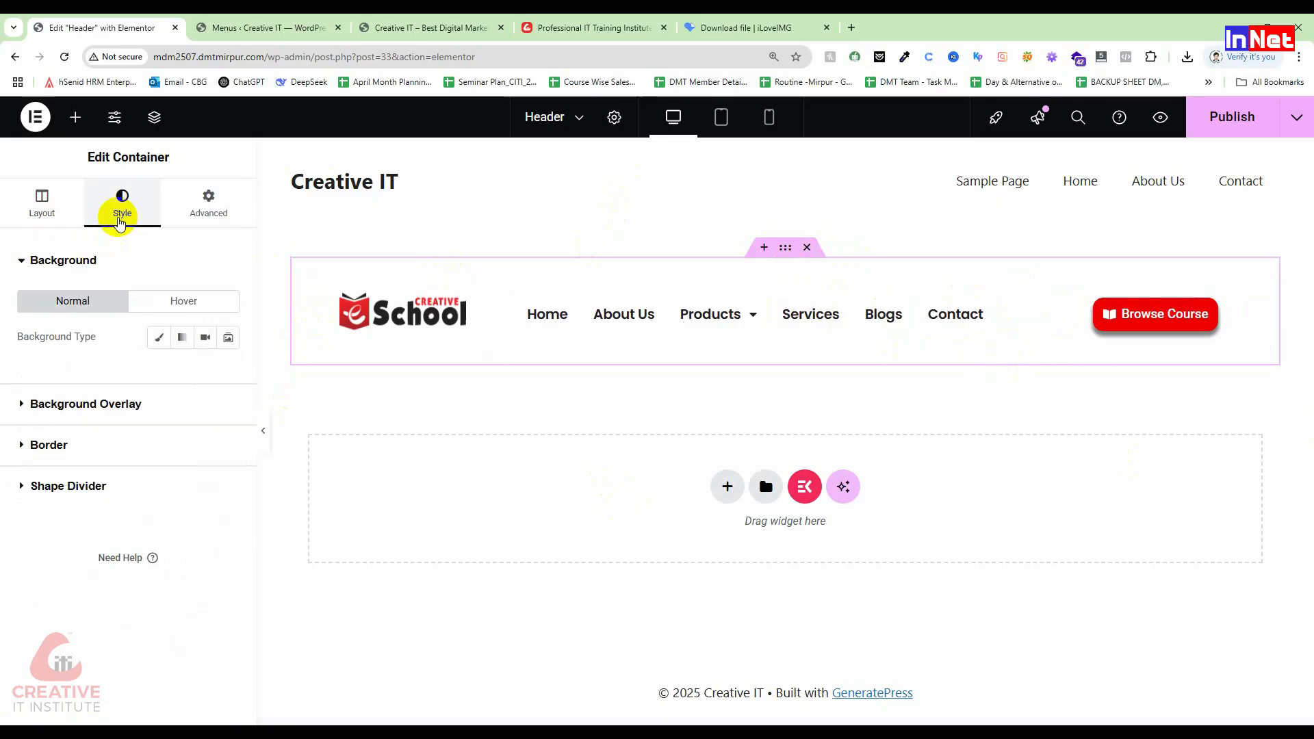
{"action": "left_click", "coordinate": [158, 337]}
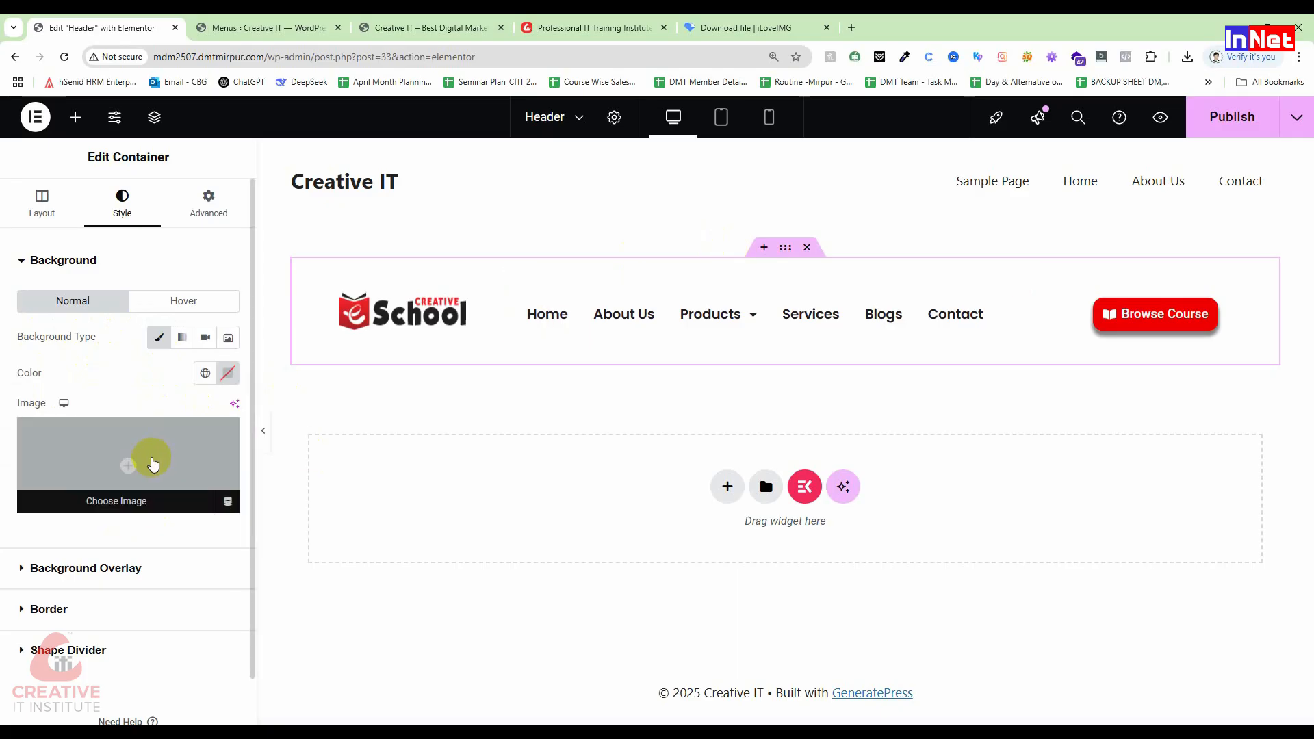
Step: Give the header a very light pink background colour and publish it
{"action": "left_click", "coordinate": [230, 375]}
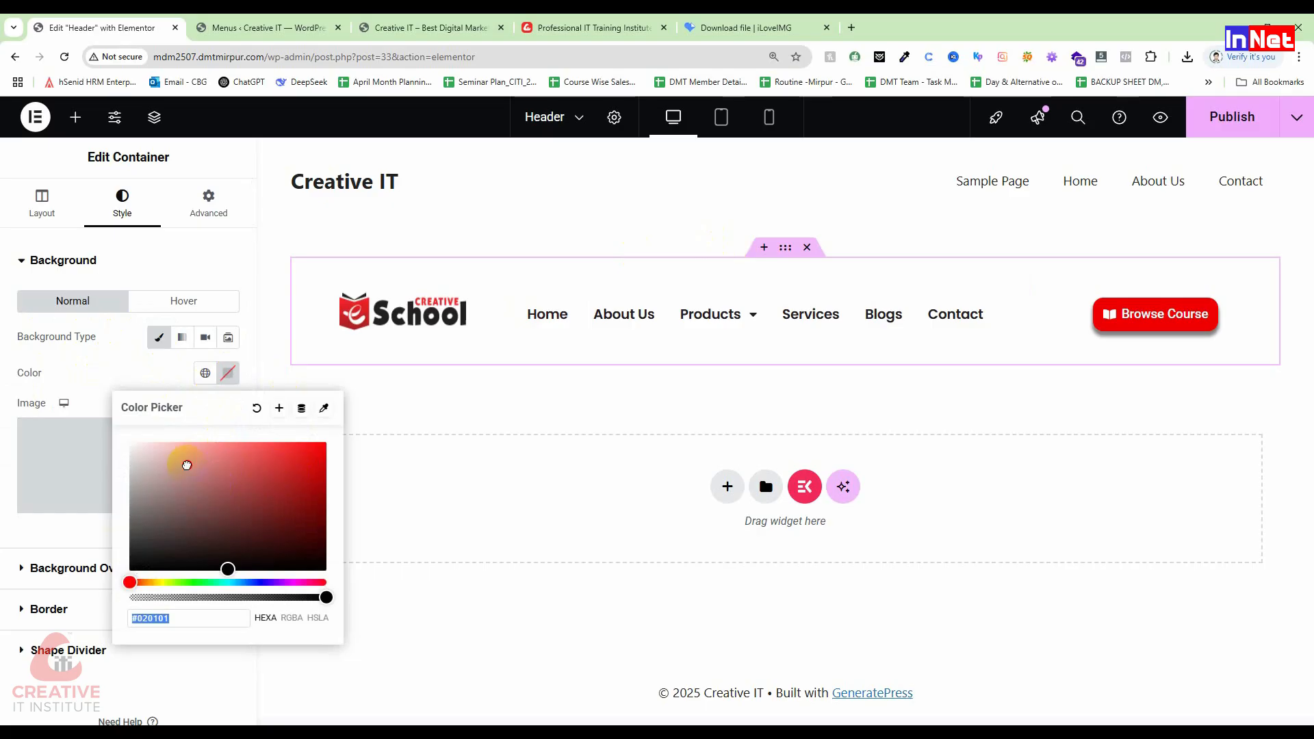
{"action": "left_click", "coordinate": [165, 463]}
{"action": "left_click_drag", "start_coordinate": [164, 463], "coordinate": [144, 452]}
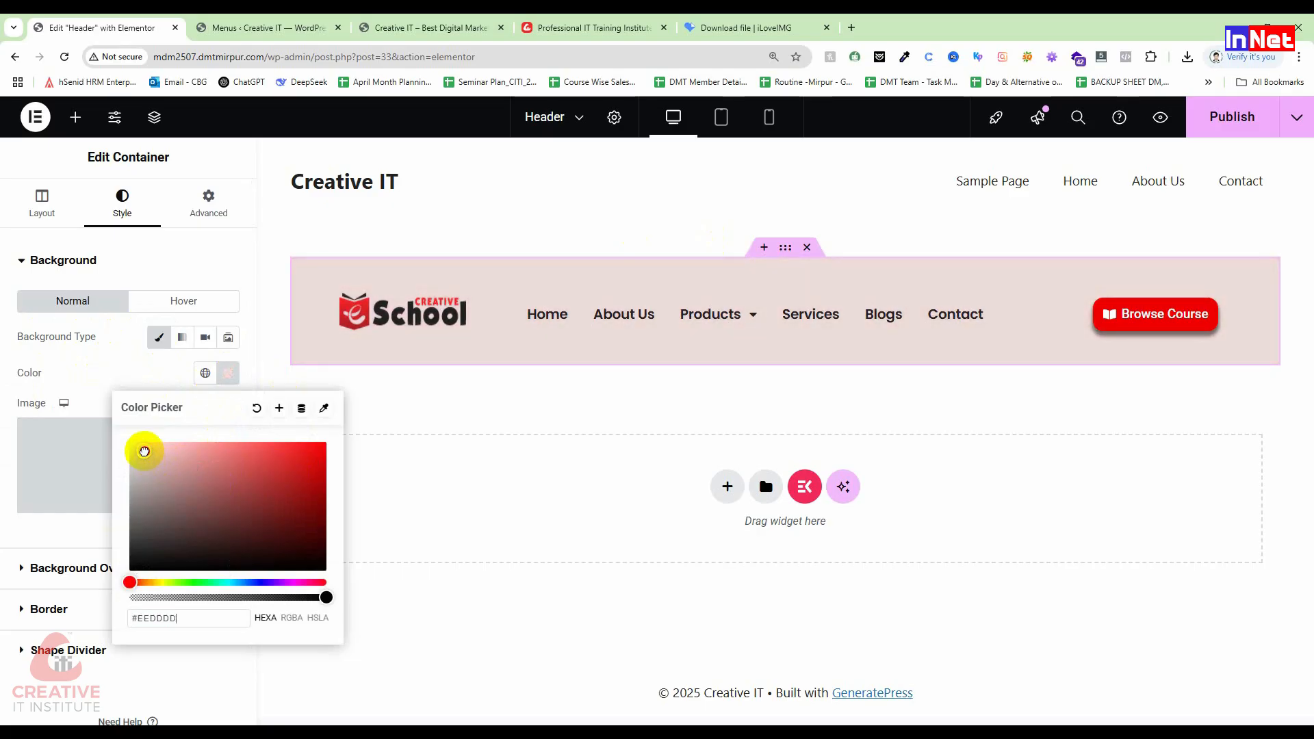
{"action": "left_click_drag", "start_coordinate": [144, 452], "coordinate": [136, 449]}
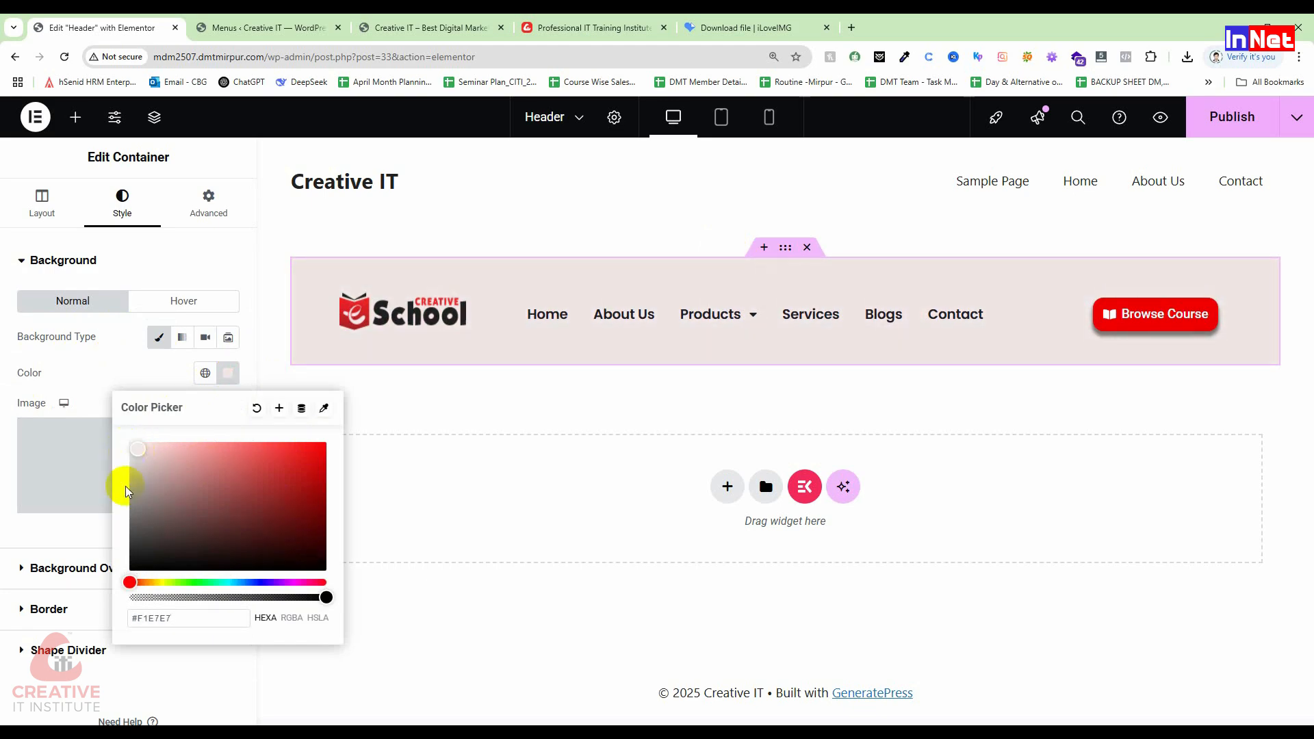
{"action": "left_click", "coordinate": [1225, 117]}
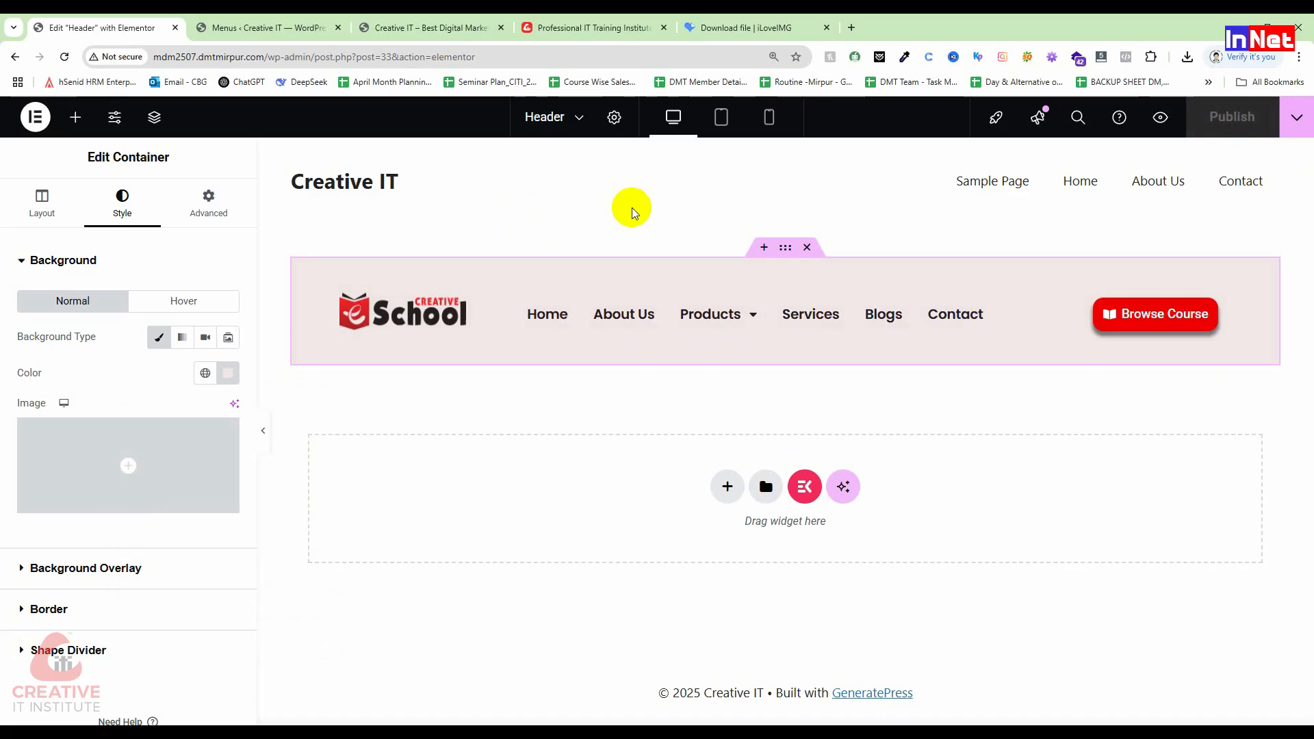
Step: Switch browser tabs over to the live site's home page
{"action": "left_click", "coordinate": [445, 27]}
{"action": "left_click", "coordinate": [318, 27]}
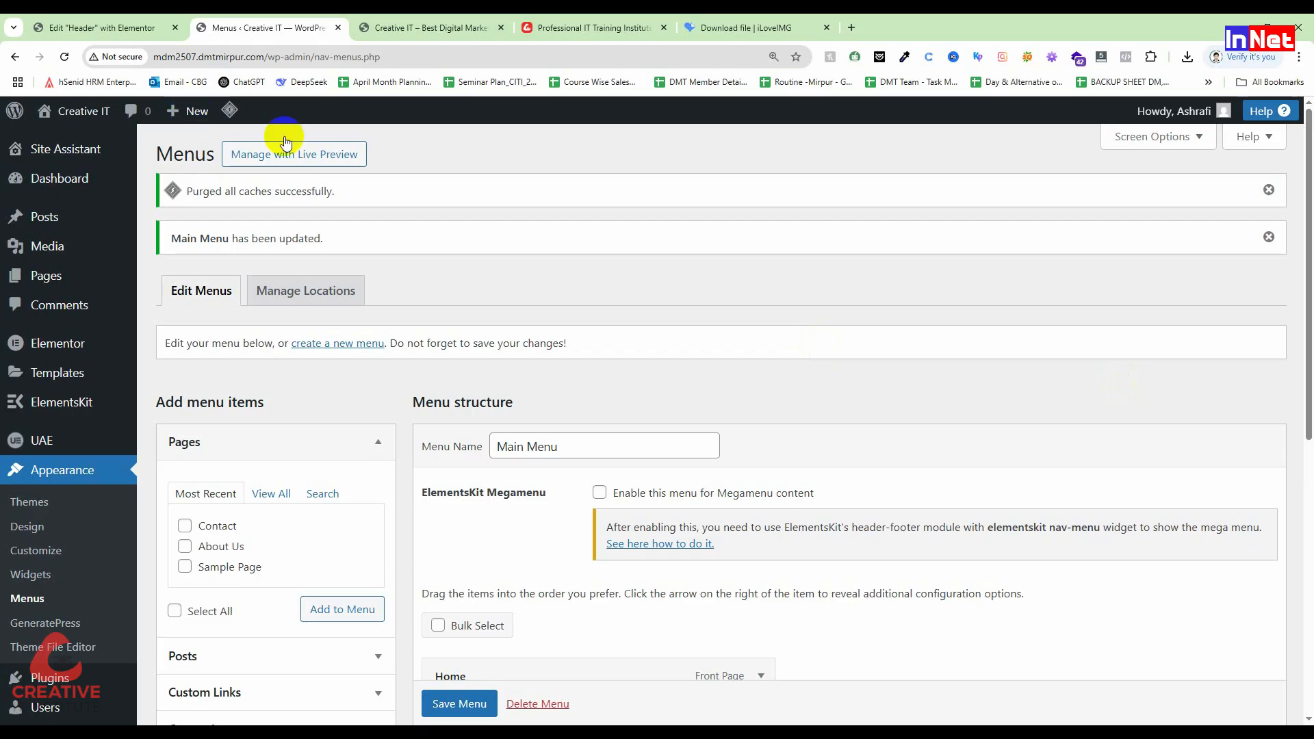
{"action": "left_click", "coordinate": [380, 27]}
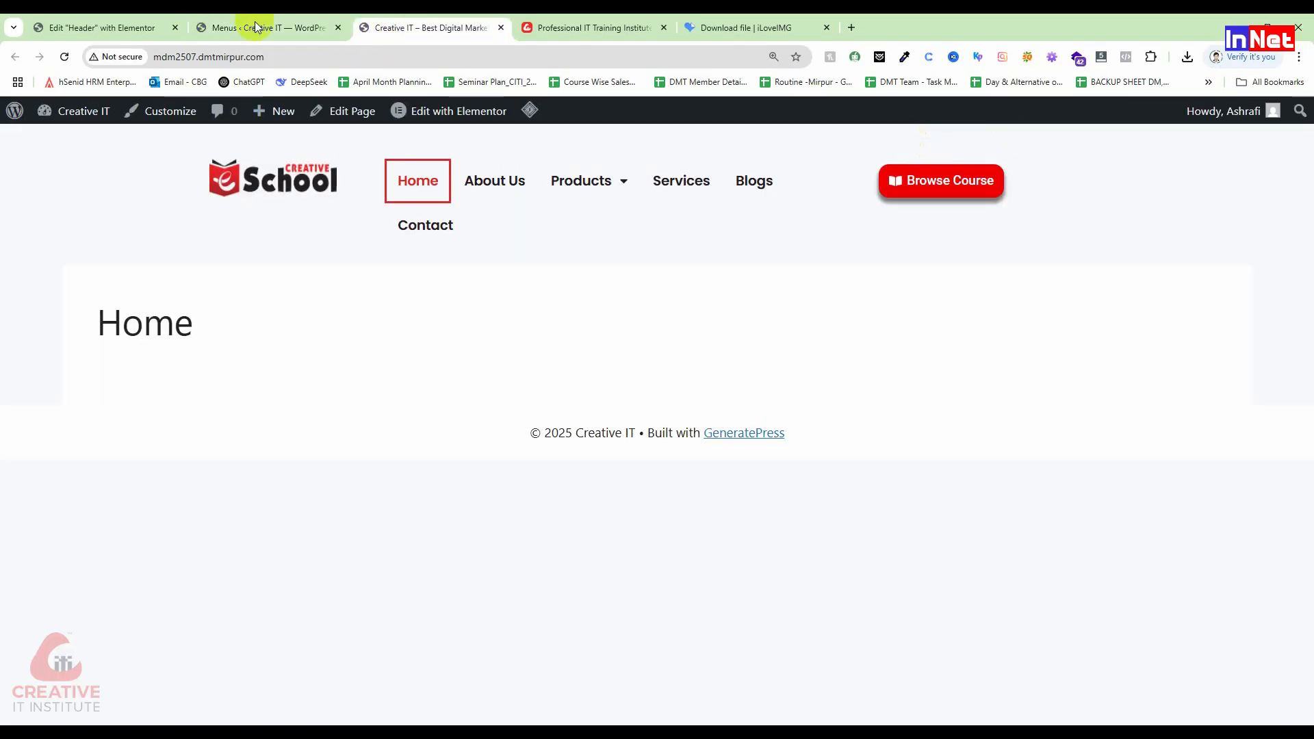
Step: Reload the live home page to check the pink header, then return to the header editor
{"action": "left_click", "coordinate": [35, 63]}
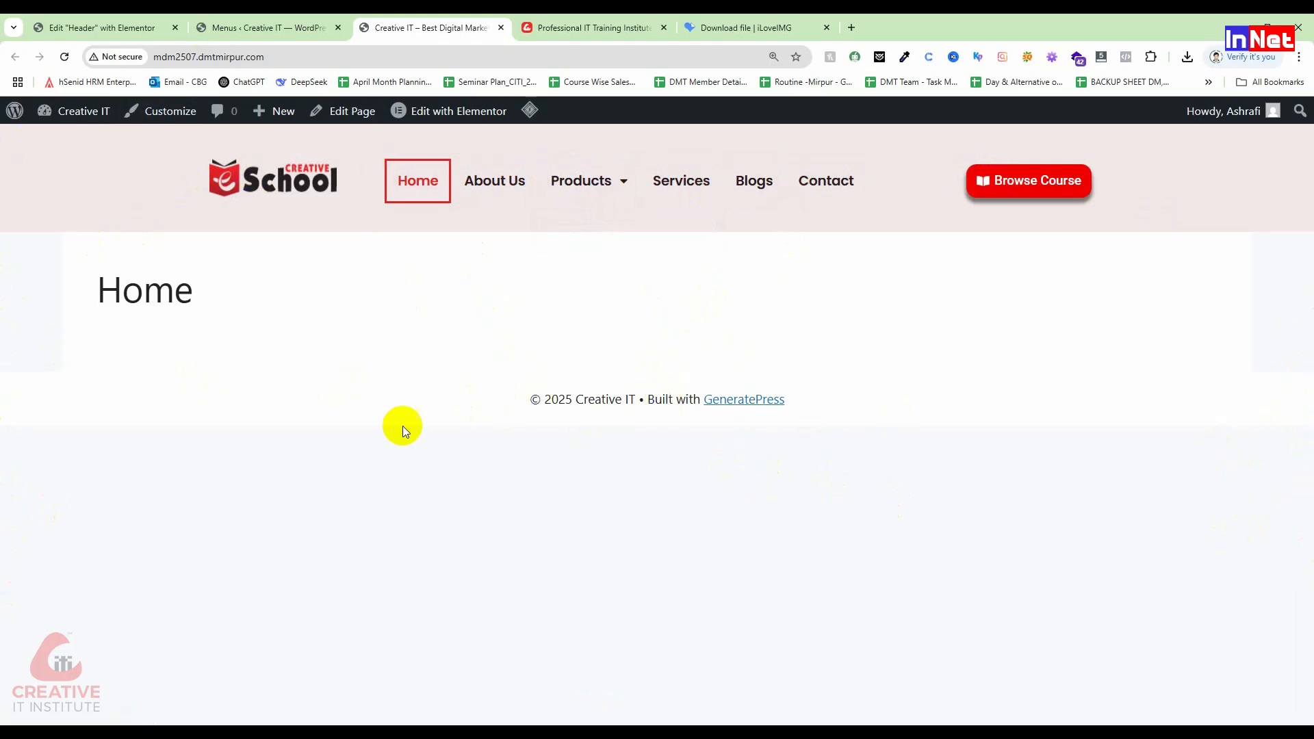
{"action": "key", "text": "ctrl+shift+Tab"}
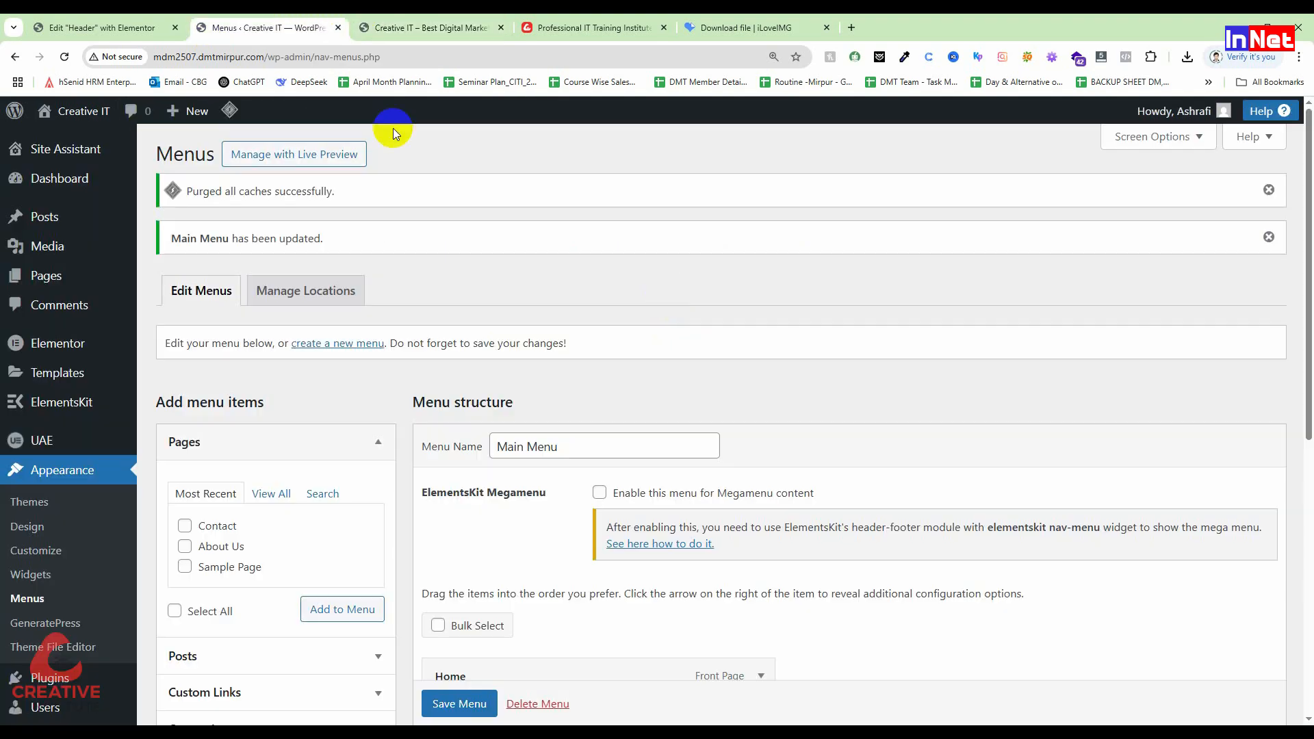
{"action": "left_click", "coordinate": [116, 28]}
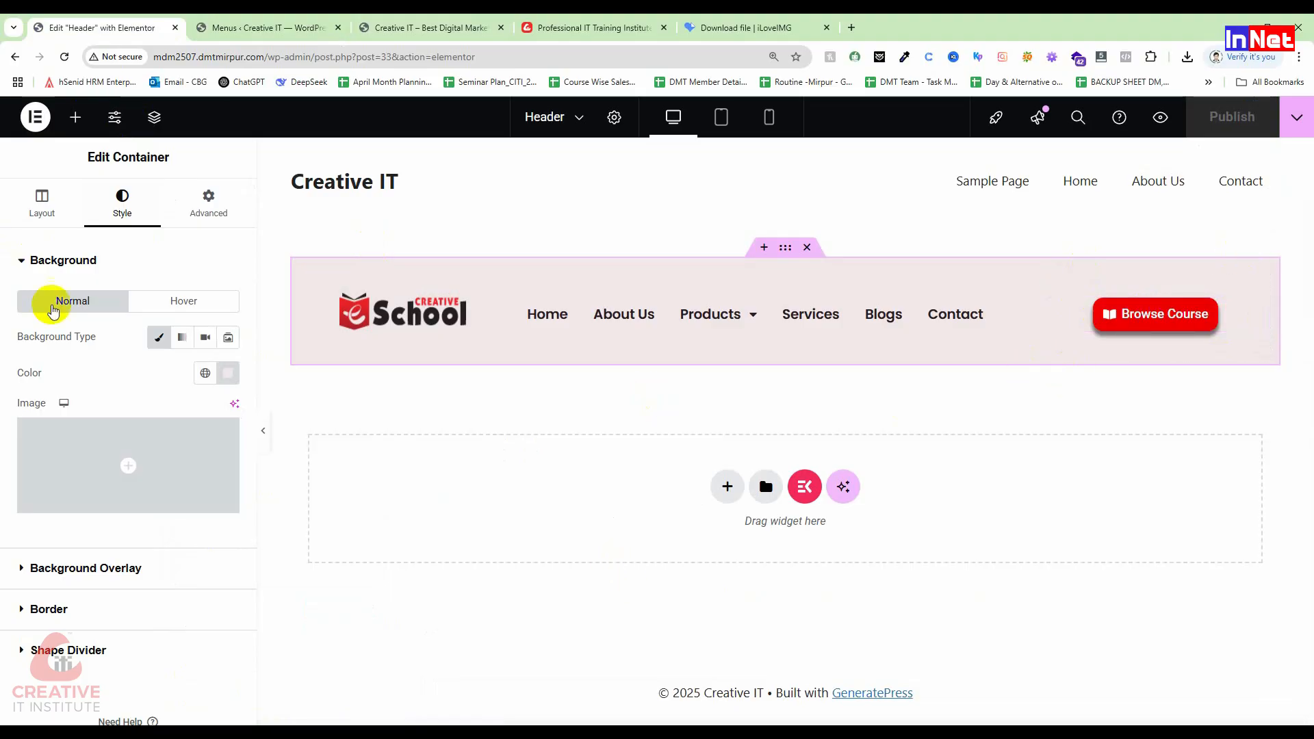
Step: Select the Browse Course button and expand its Motion Effects settings
{"action": "left_click", "coordinate": [208, 204]}
{"action": "scroll", "coordinate": [95, 612], "scroll_direction": "down", "scroll_amount": 3}
{"action": "scroll", "coordinate": [96, 612], "scroll_direction": "down", "scroll_amount": 3}
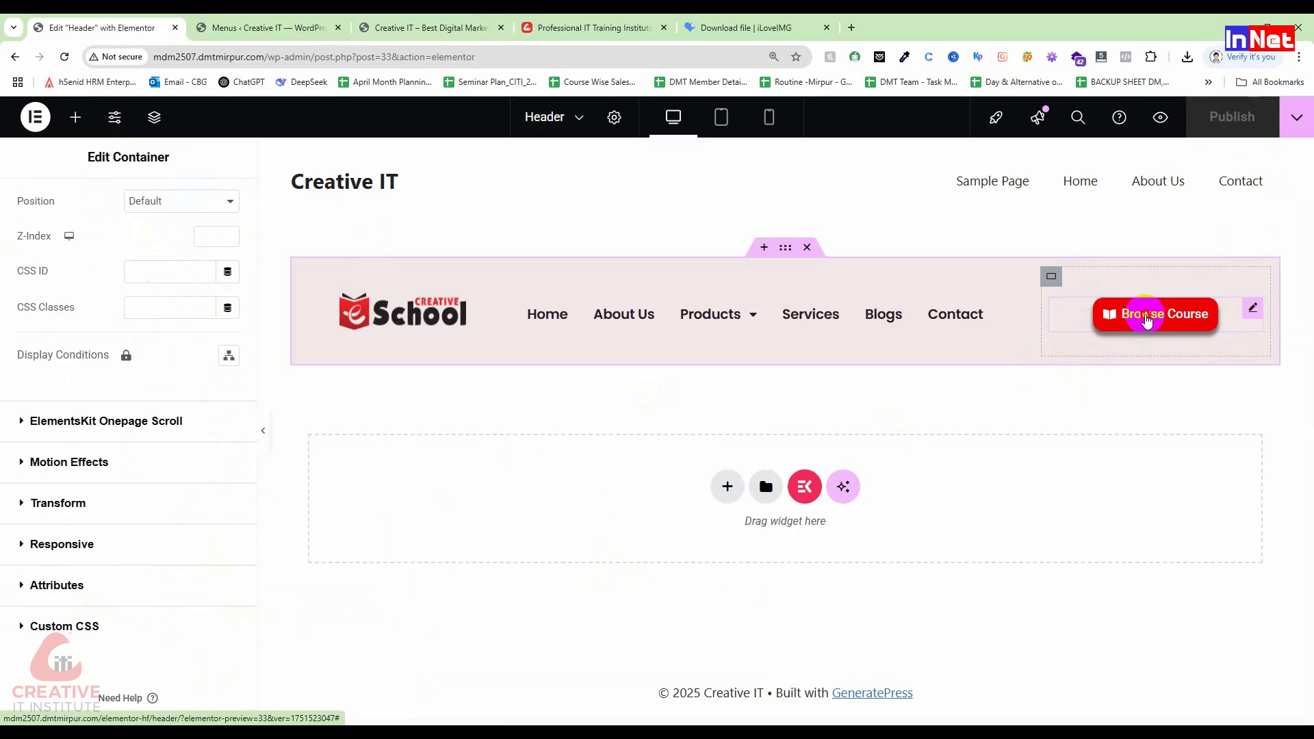
{"action": "left_click", "coordinate": [1149, 319]}
{"action": "scroll", "coordinate": [3, 644], "scroll_direction": "down", "scroll_amount": 1}
{"action": "scroll", "coordinate": [3, 644], "scroll_direction": "down", "scroll_amount": 5}
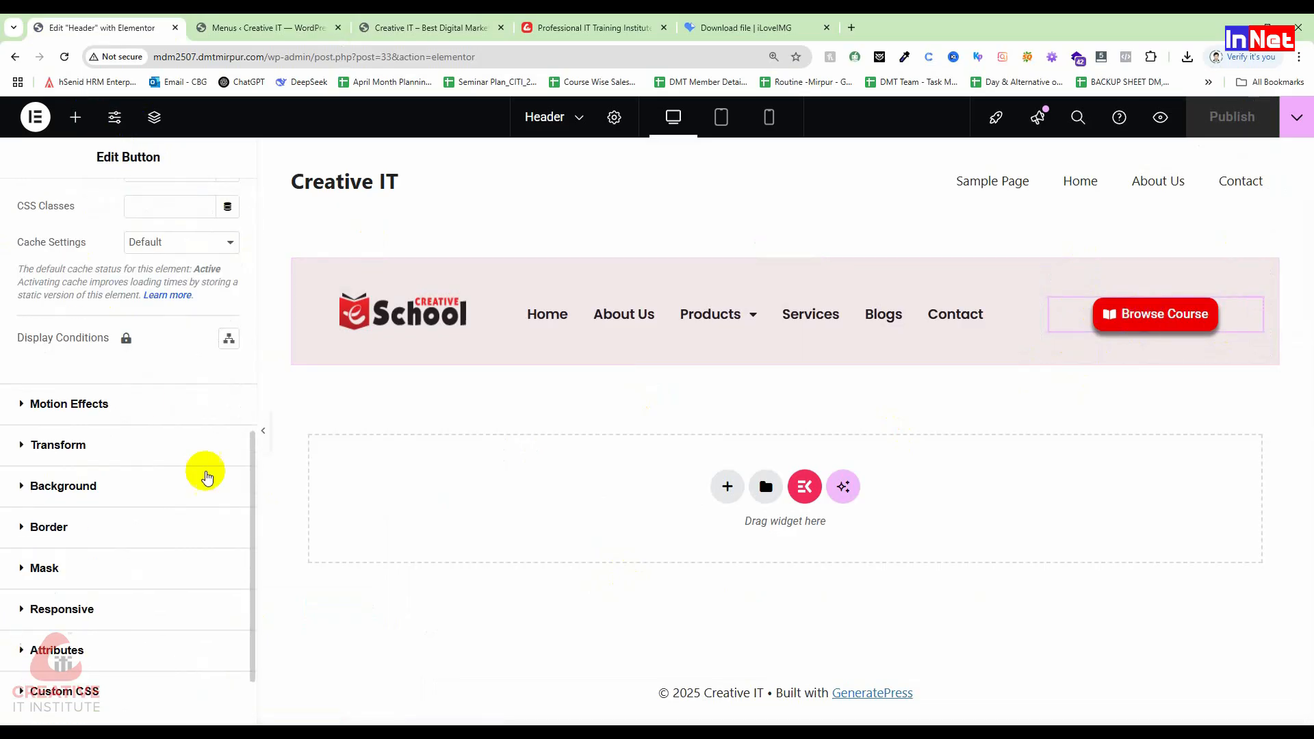
{"action": "left_click", "coordinate": [19, 325]}
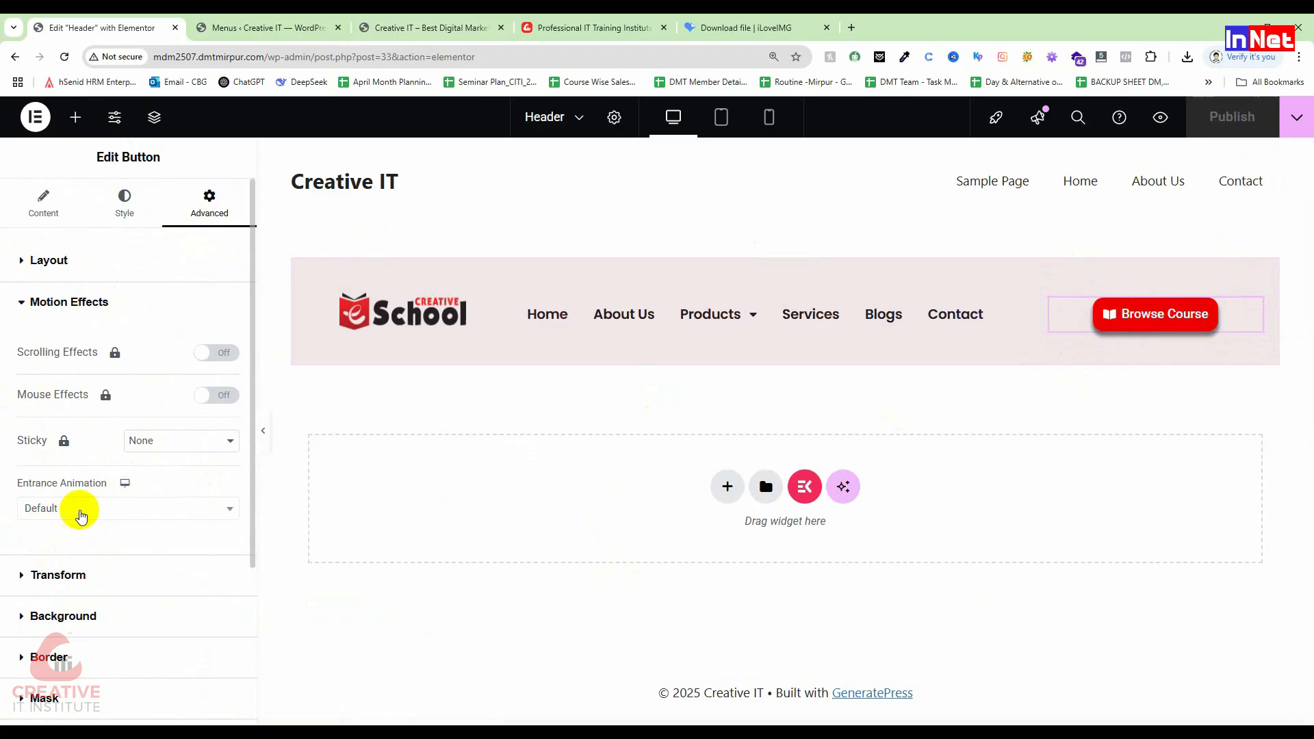
Step: Try Fade In, Fade In Up and Zoom In entrance animations at Normal duration
{"action": "left_click", "coordinate": [101, 509]}
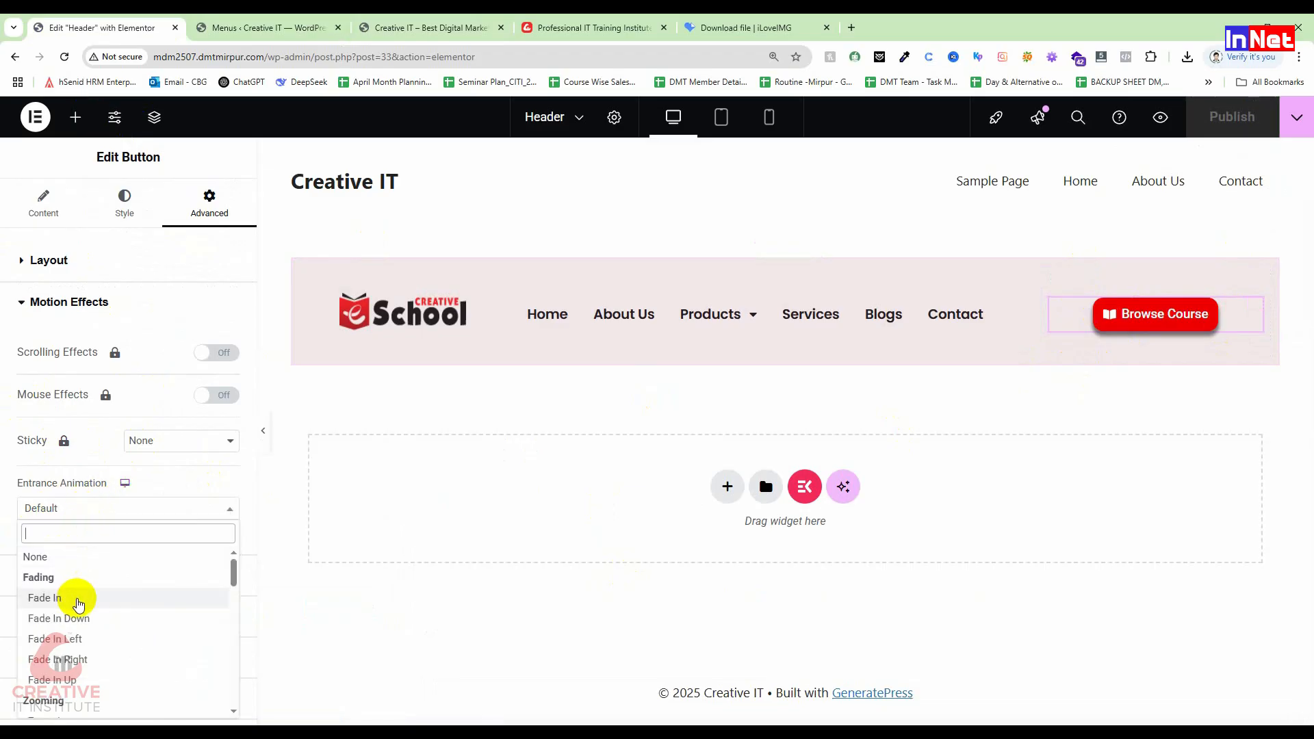
{"action": "left_click", "coordinate": [68, 597]}
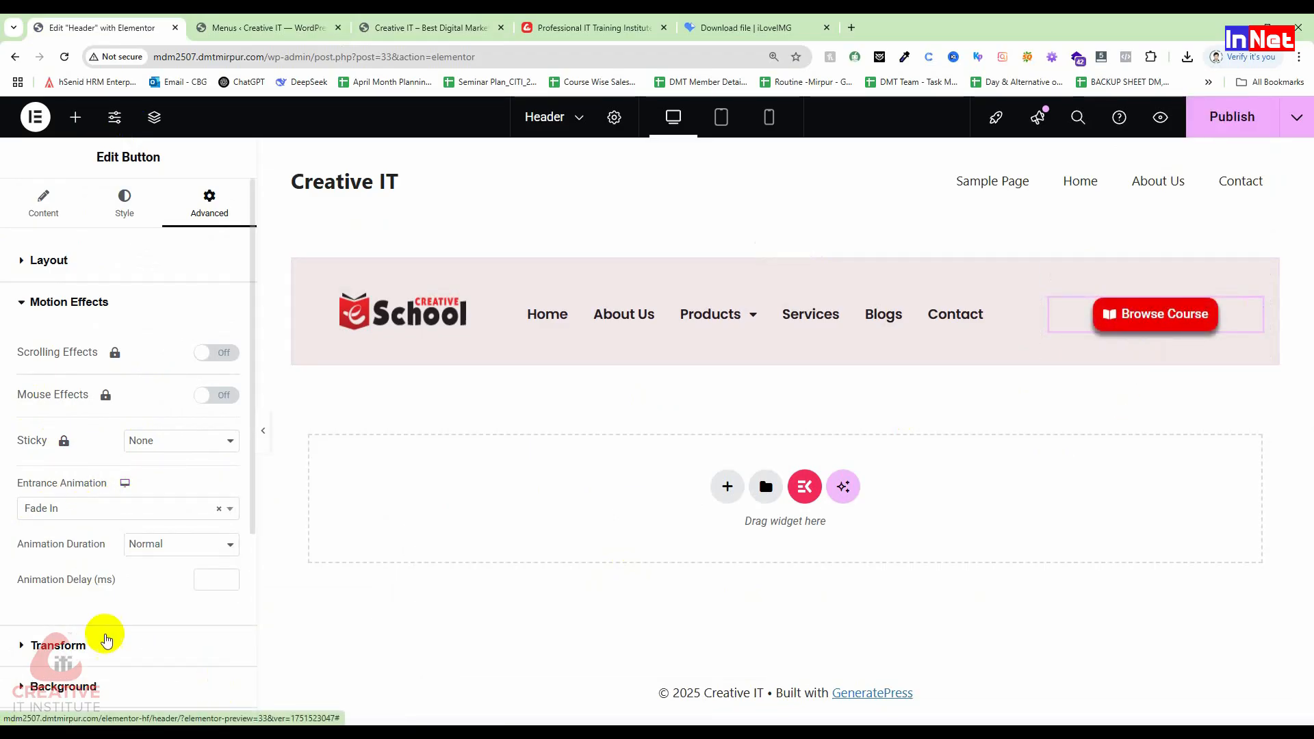
{"action": "scroll", "coordinate": [175, 631], "scroll_direction": "down", "scroll_amount": 3}
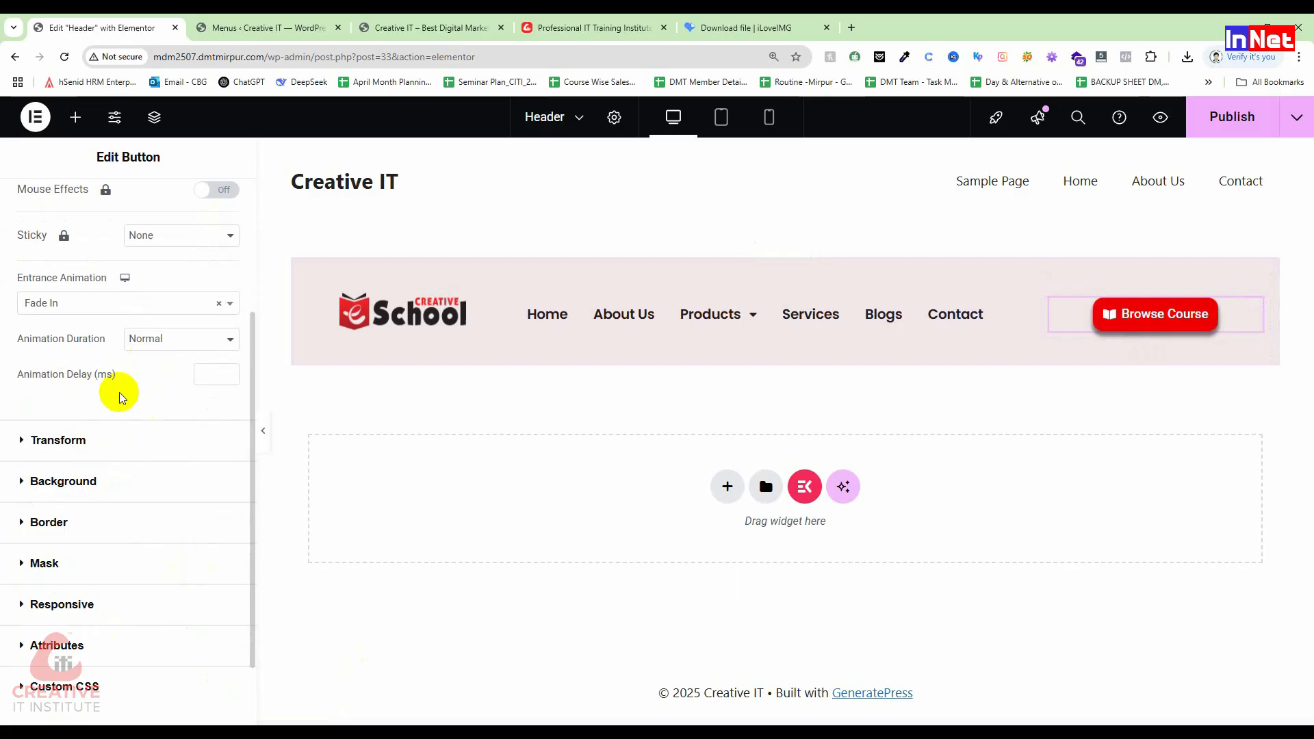
{"action": "left_click", "coordinate": [95, 301]}
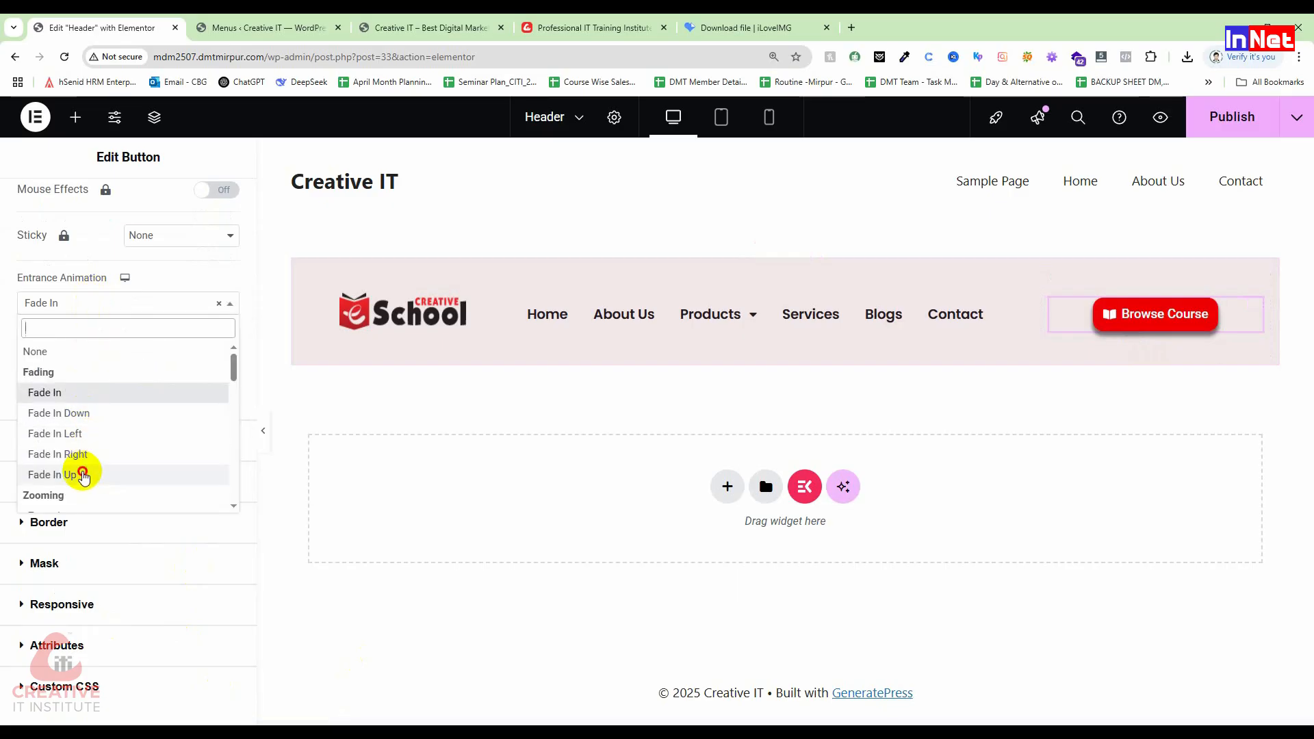
{"action": "left_click", "coordinate": [83, 477]}
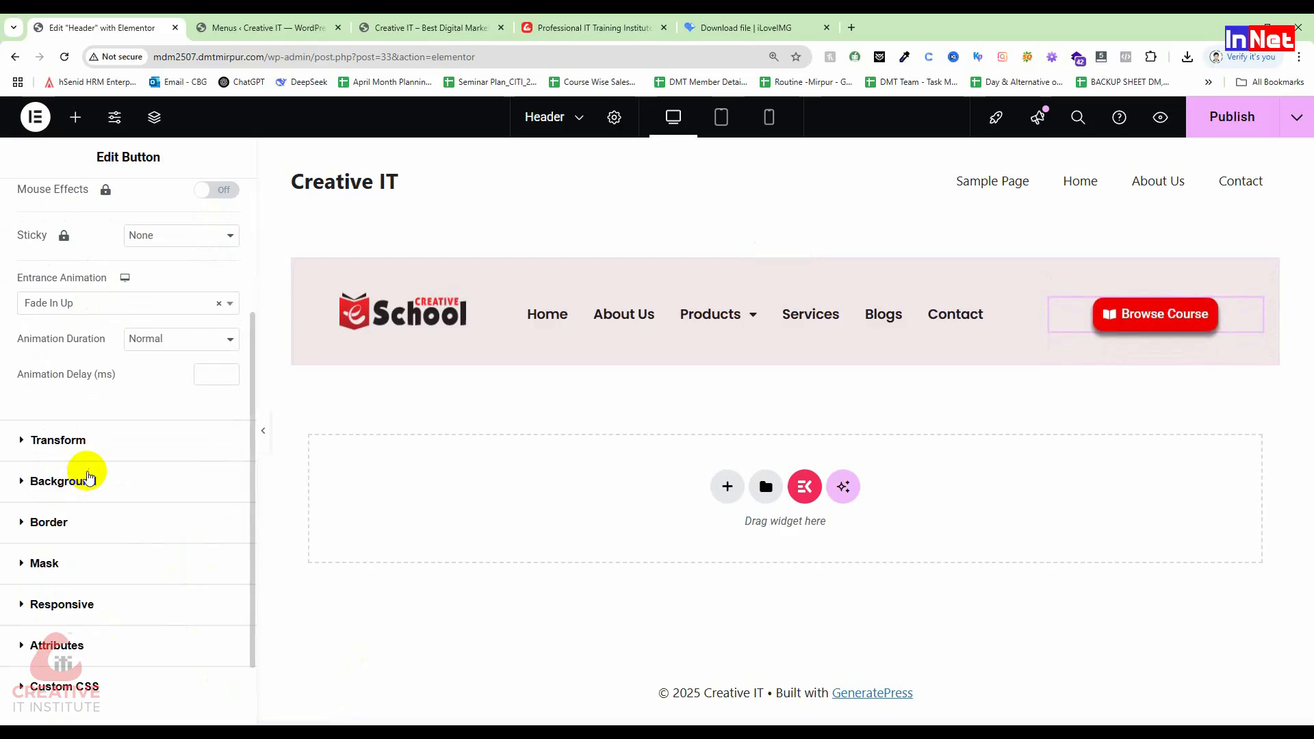
{"action": "left_click", "coordinate": [167, 341]}
{"action": "left_click", "coordinate": [113, 363]}
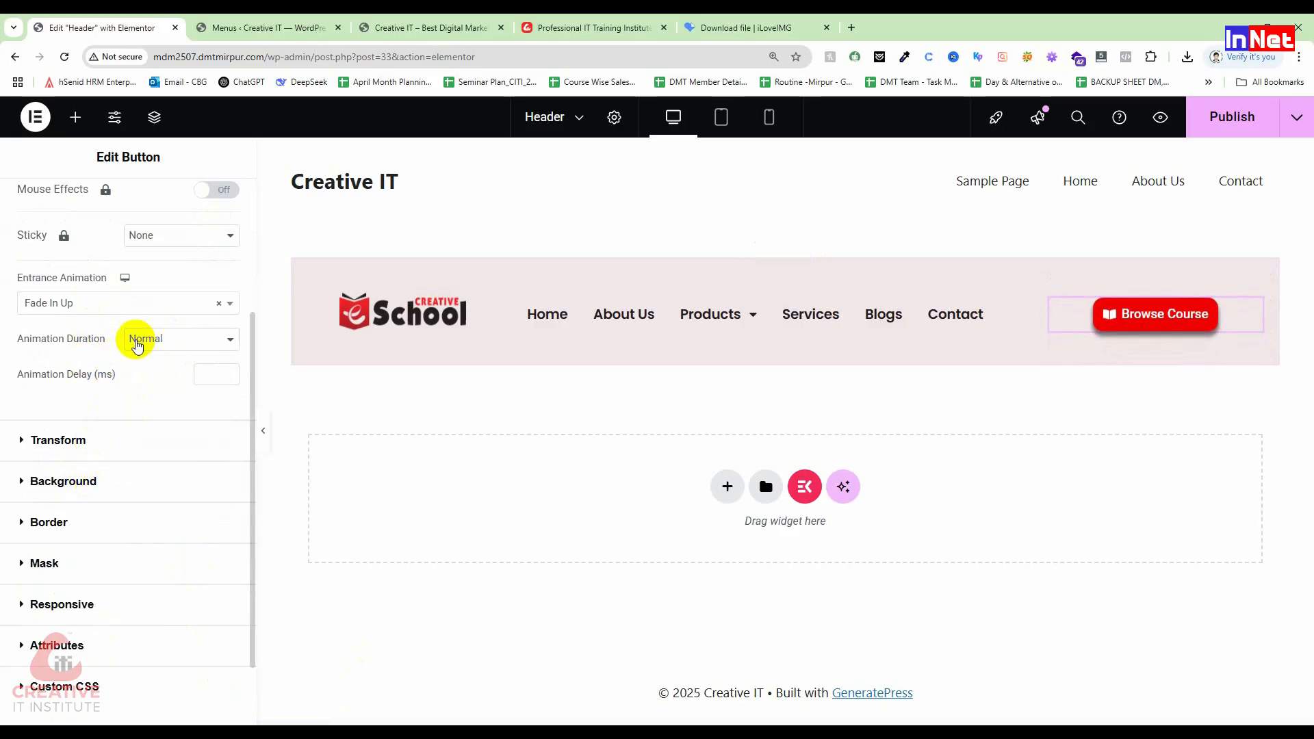
{"action": "left_click", "coordinate": [138, 301]}
{"action": "scroll", "coordinate": [103, 452], "scroll_direction": "down", "scroll_amount": 4}
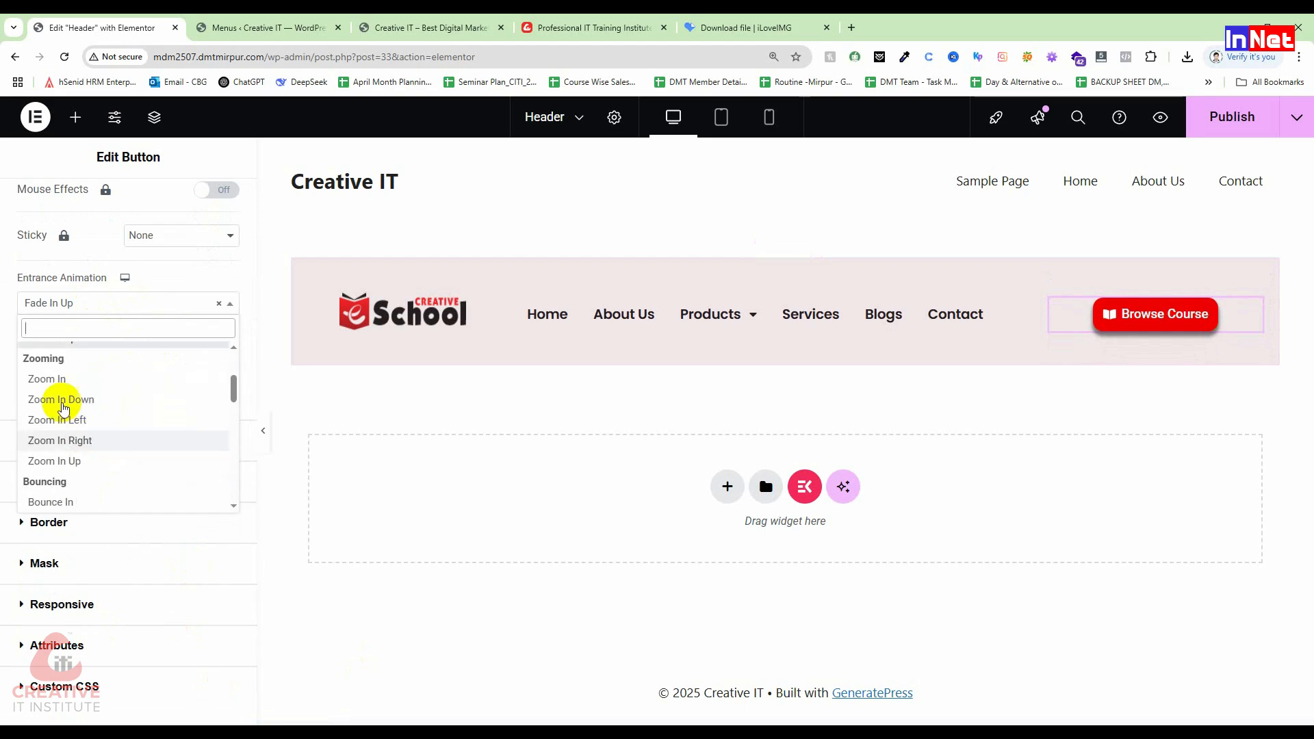
{"action": "left_click", "coordinate": [56, 378]}
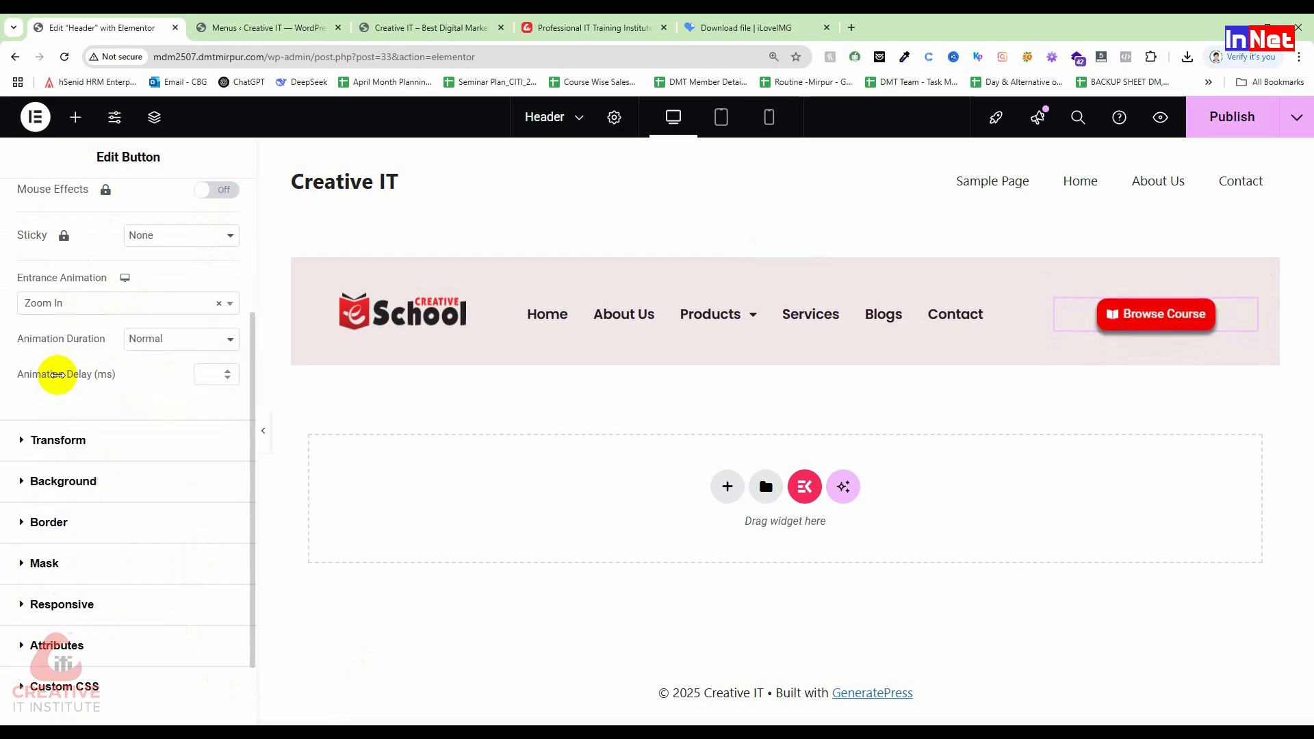
{"action": "left_click", "coordinate": [173, 339]}
{"action": "left_click", "coordinate": [76, 367]}
Step: Set the button's entrance animation to Bounce and publish the header
{"action": "left_click", "coordinate": [103, 306]}
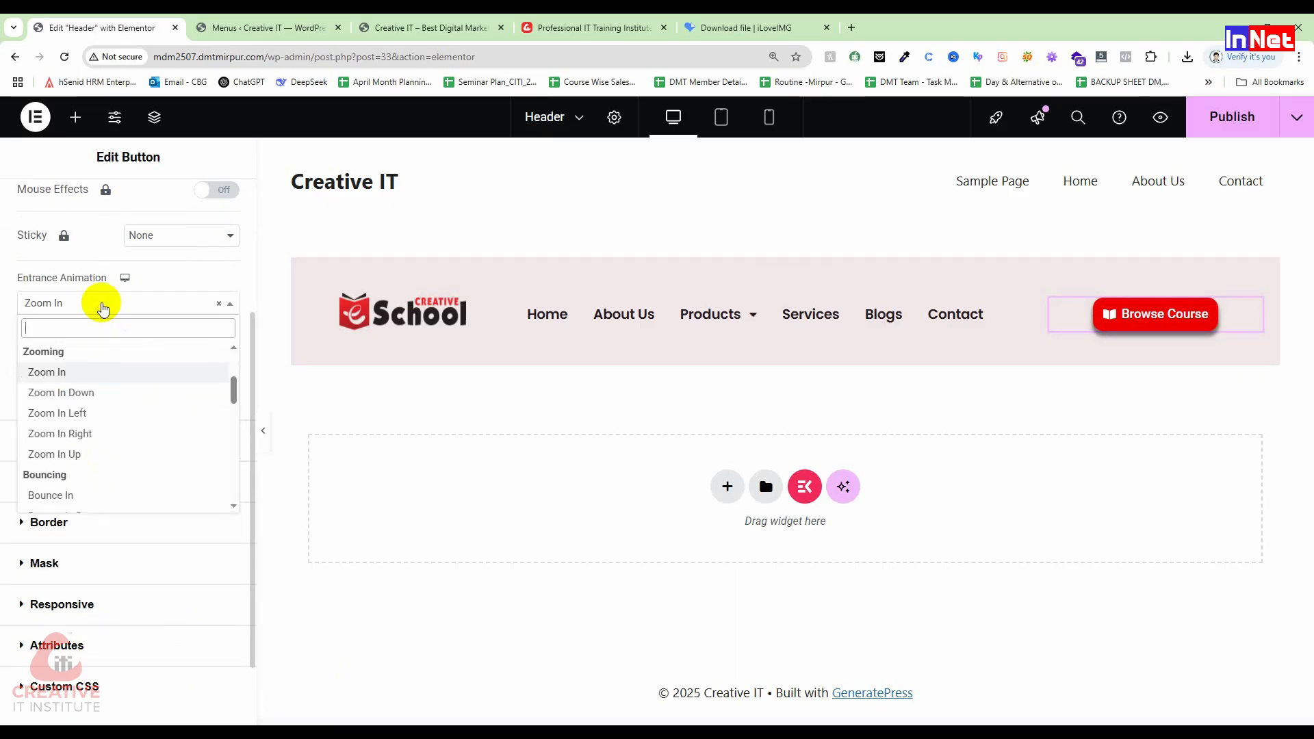
{"action": "scroll", "coordinate": [75, 452], "scroll_direction": "down", "scroll_amount": 1}
{"action": "left_click", "coordinate": [60, 427]}
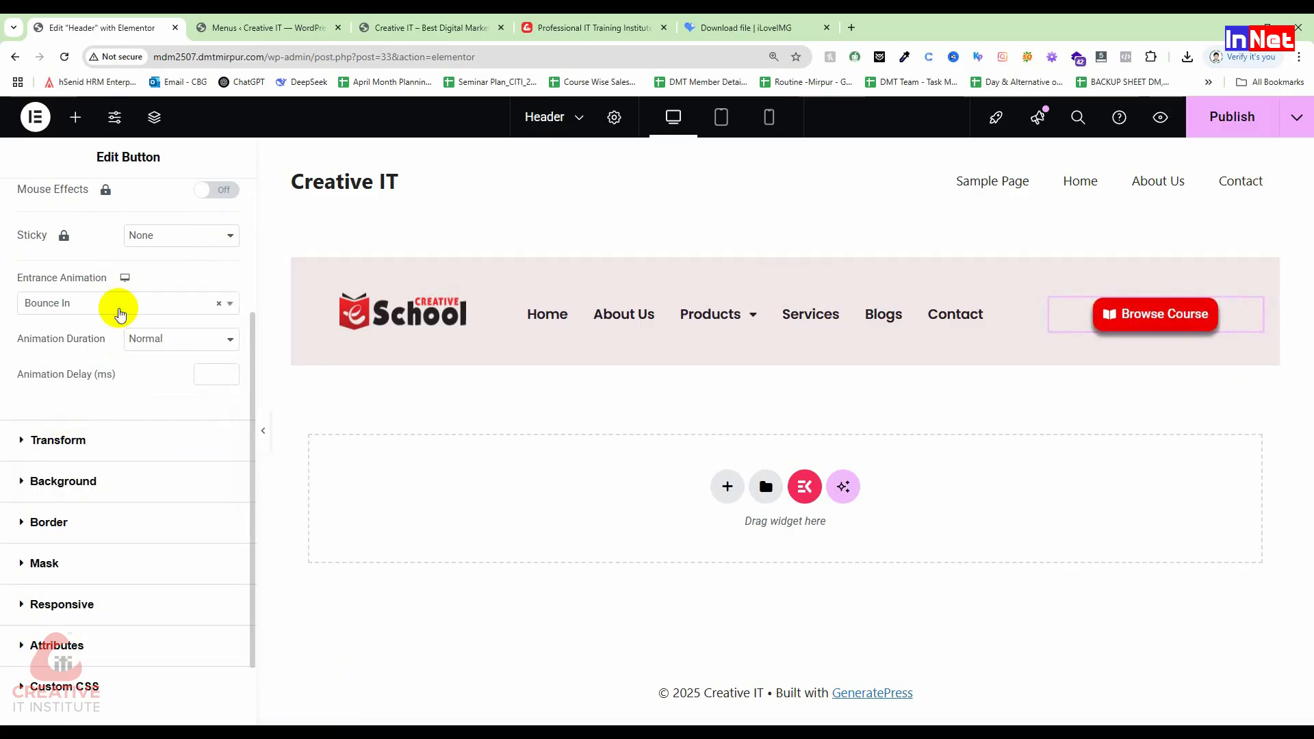
{"action": "left_click", "coordinate": [120, 308]}
{"action": "scroll", "coordinate": [103, 456], "scroll_direction": "down", "scroll_amount": 1}
{"action": "scroll", "coordinate": [103, 479], "scroll_direction": "down", "scroll_amount": 3}
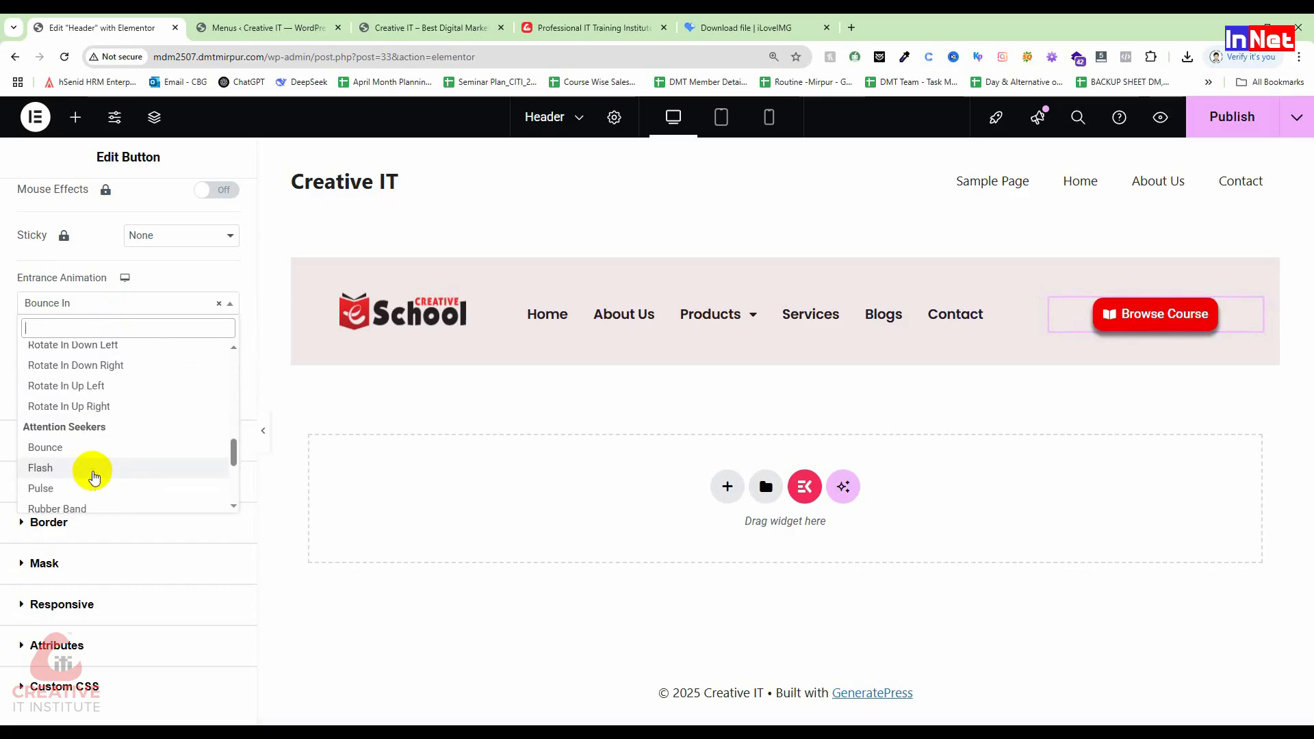
{"action": "left_click", "coordinate": [52, 446]}
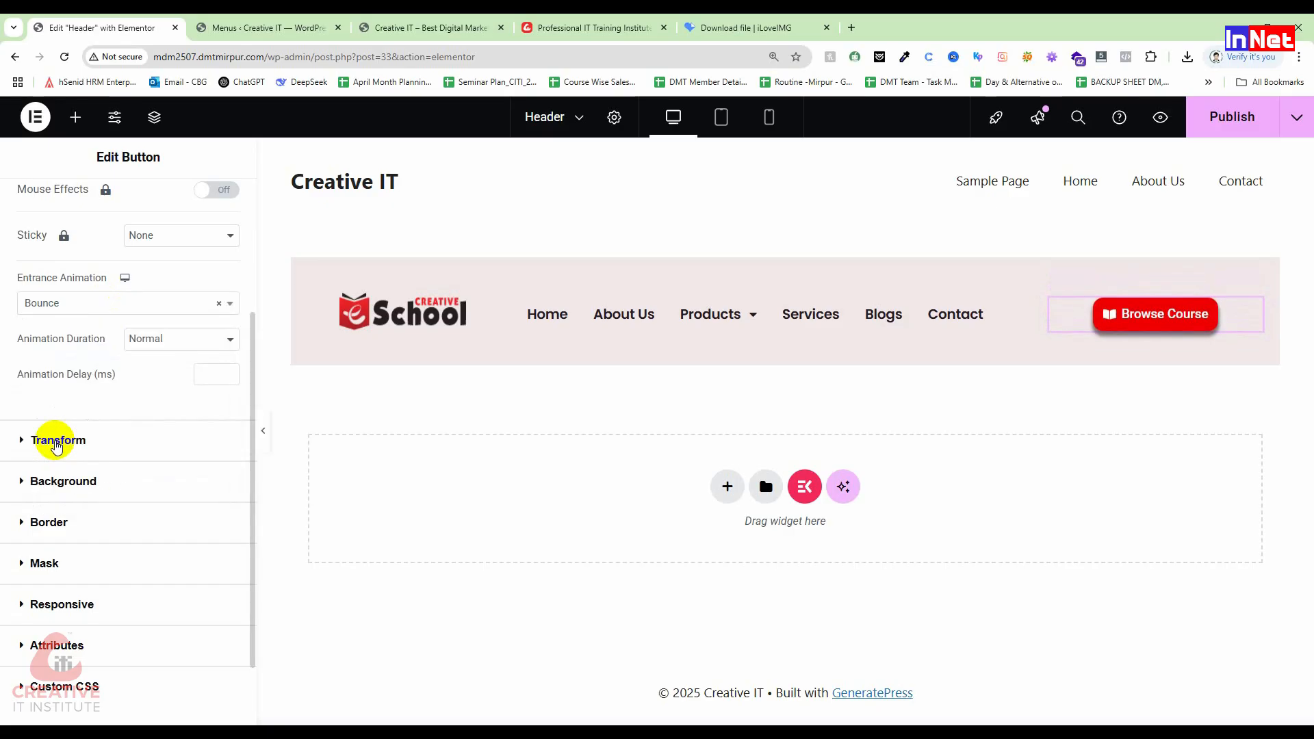
{"action": "left_click", "coordinate": [1232, 117]}
{"action": "left_click", "coordinate": [236, 28]}
Step: Reload the live home page to confirm the published header, then reopen the Header template editor
{"action": "left_click", "coordinate": [428, 27]}
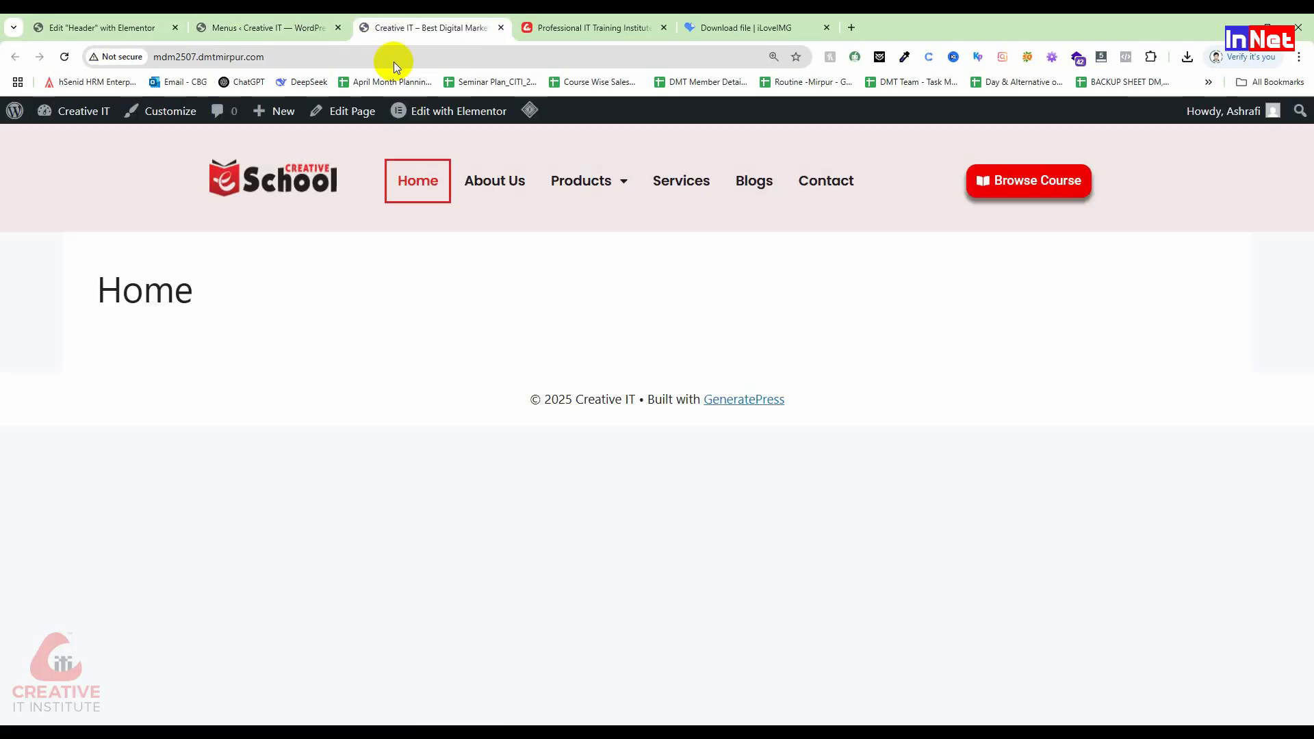
{"action": "left_click", "coordinate": [65, 57]}
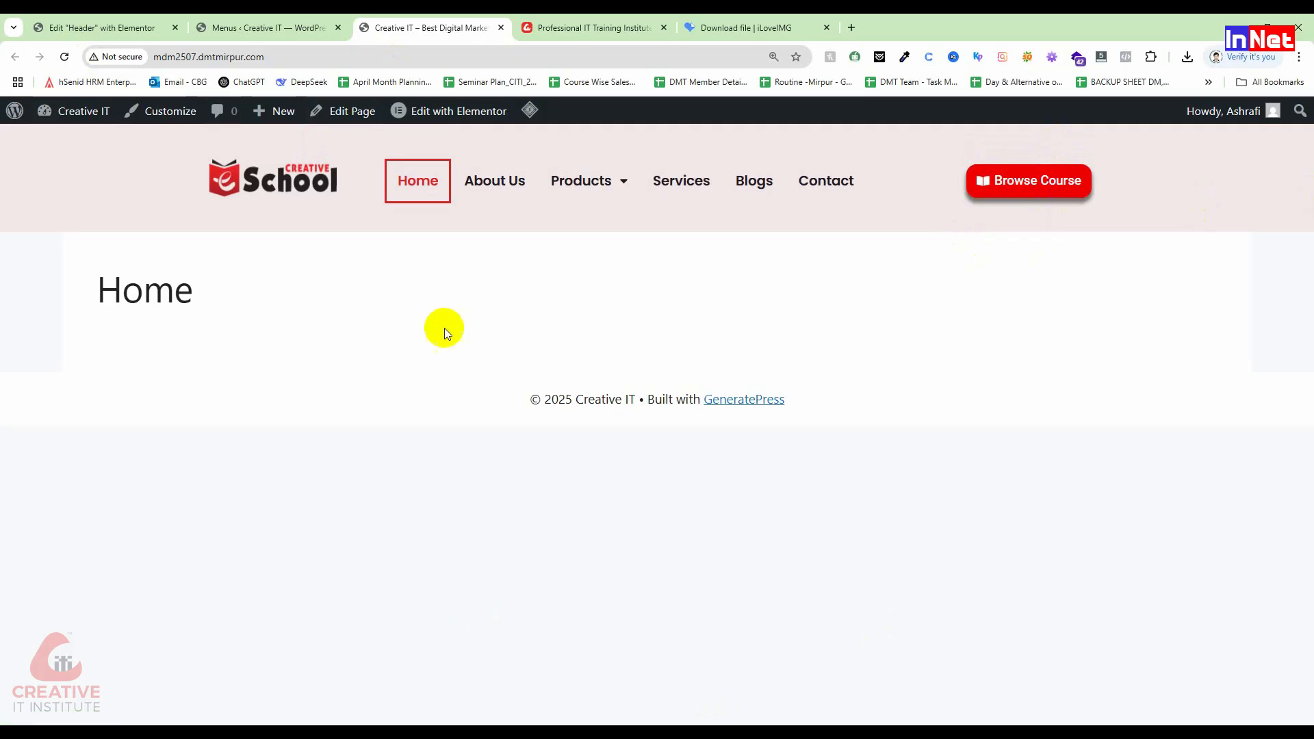
{"action": "left_click", "coordinate": [267, 28]}
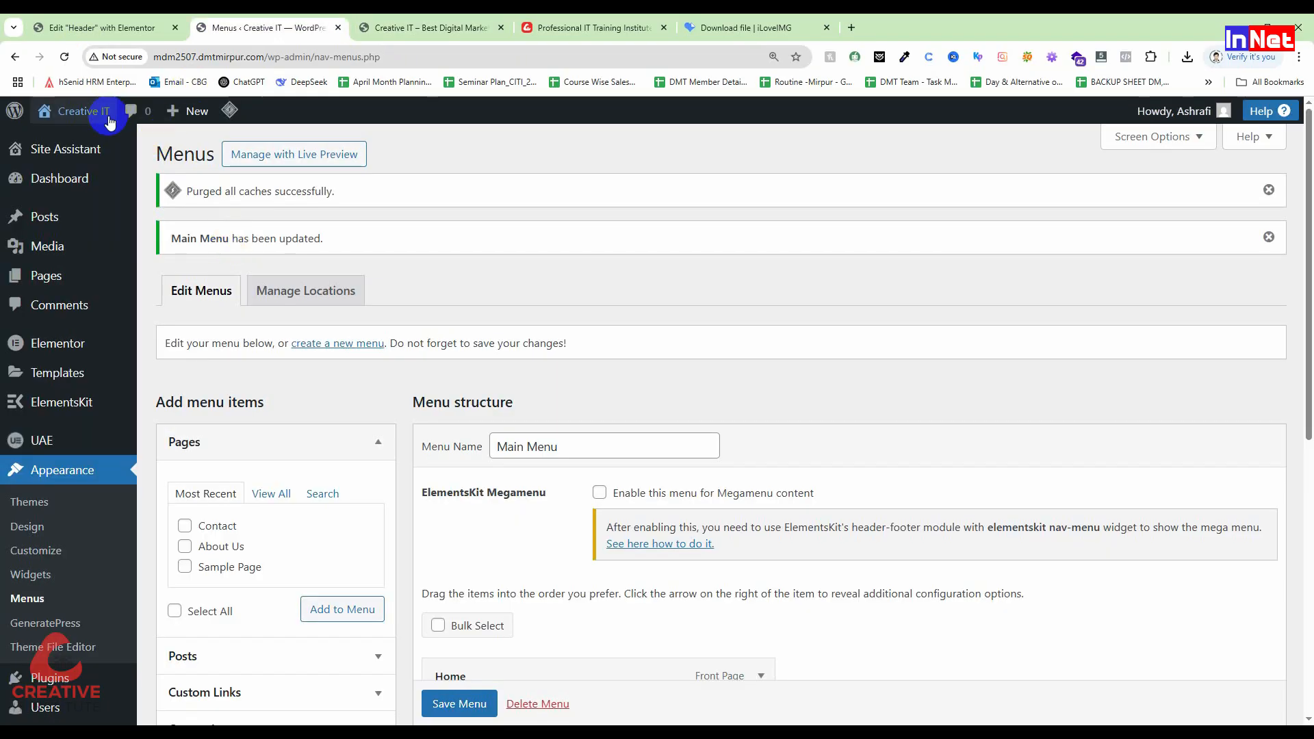
{"action": "mouse_move", "coordinate": [109, 121]}
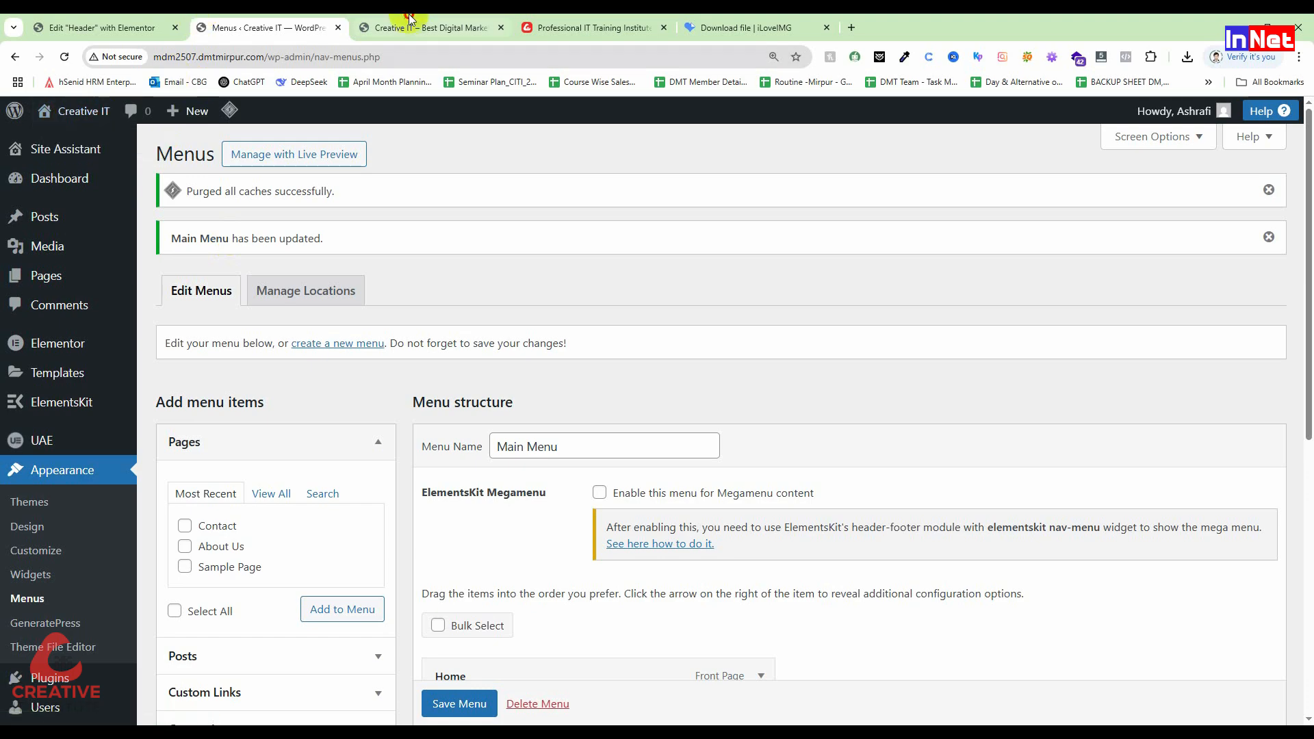
{"action": "left_click", "coordinate": [424, 28]}
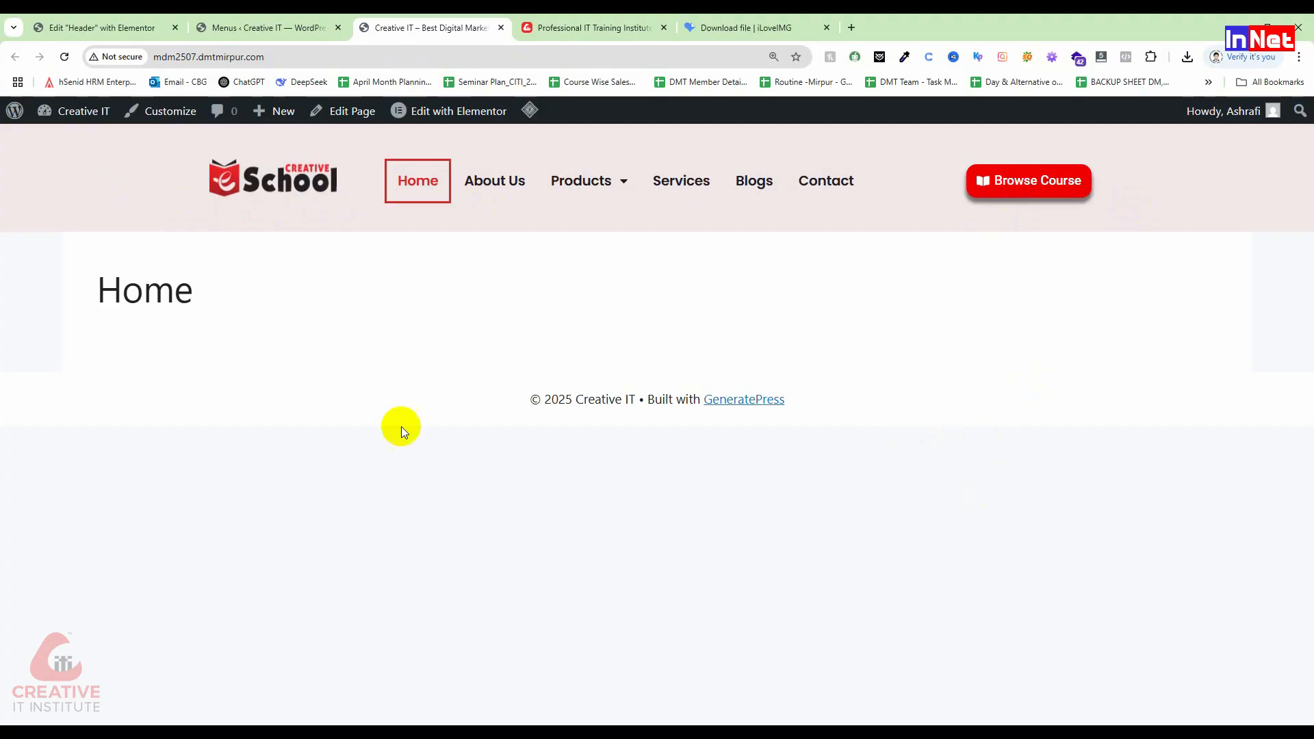
{"action": "left_click", "coordinate": [267, 27]}
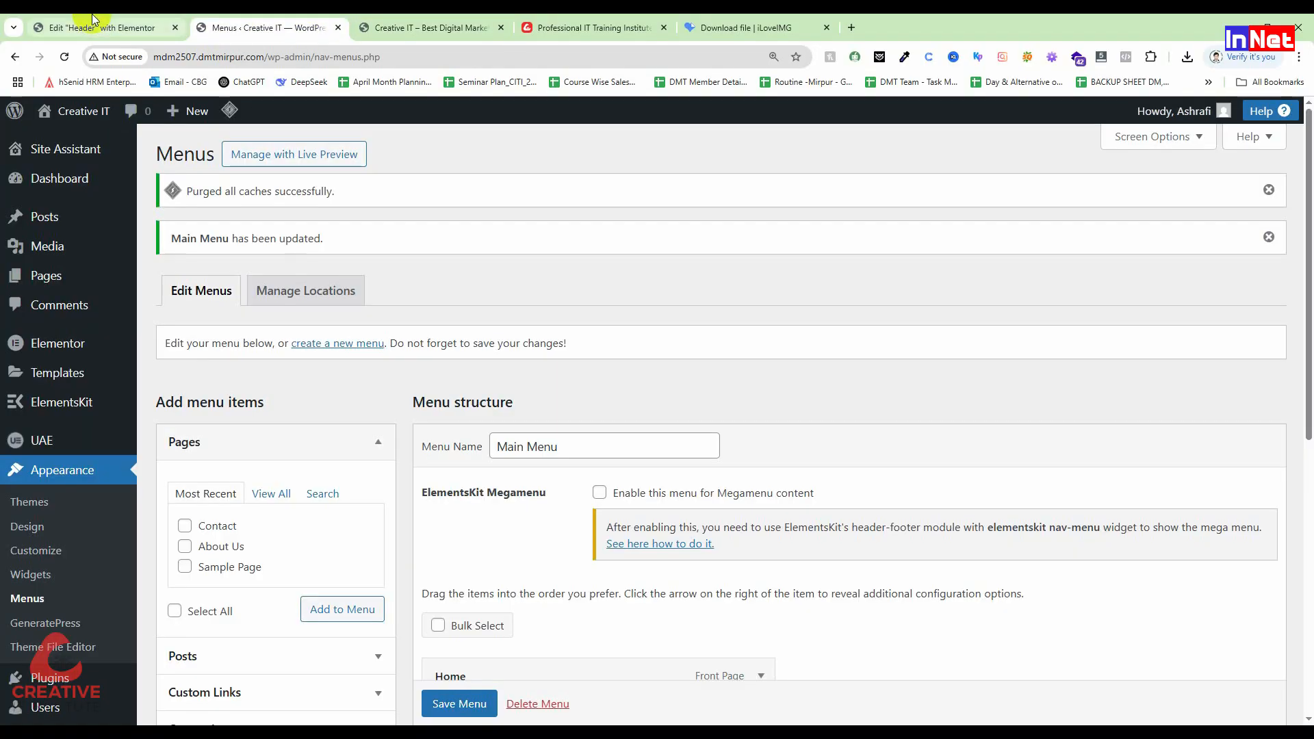
{"action": "left_click", "coordinate": [94, 20]}
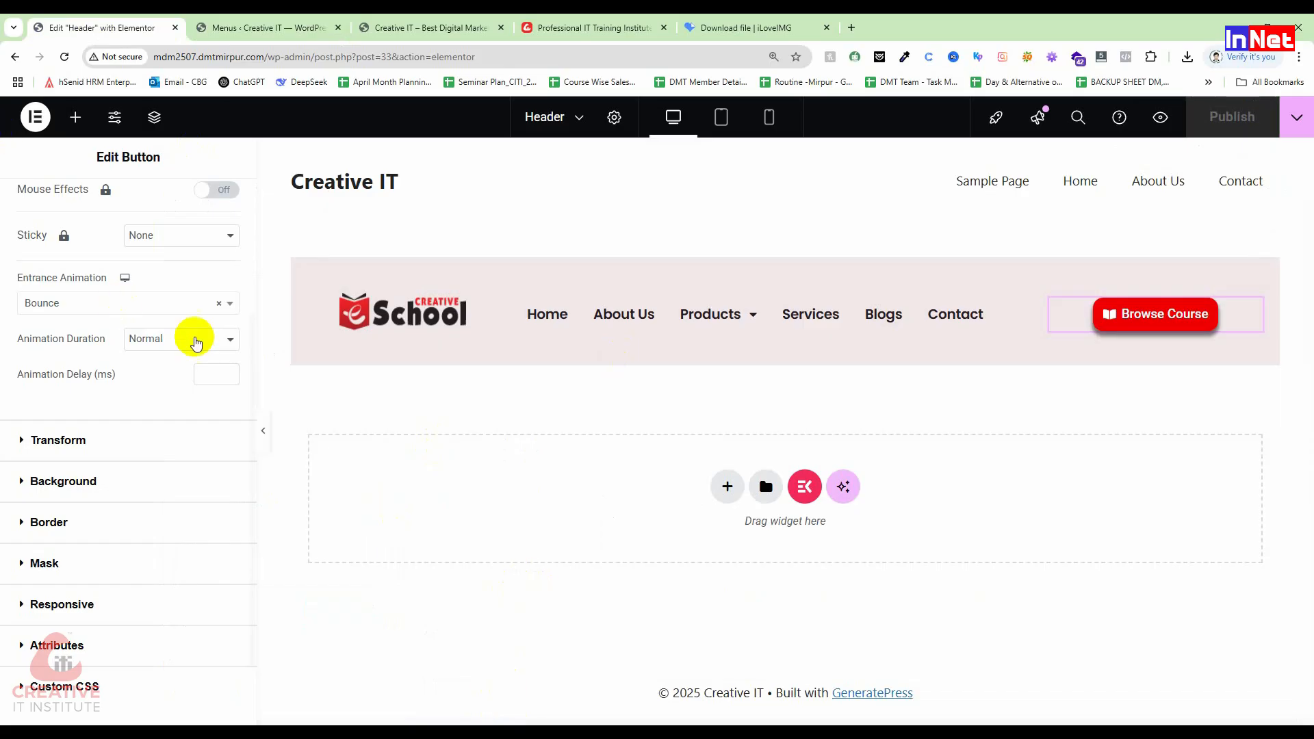
Step: Start a new UAE Header & Footer template titled 'Footer'
{"action": "left_click", "coordinate": [16, 61]}
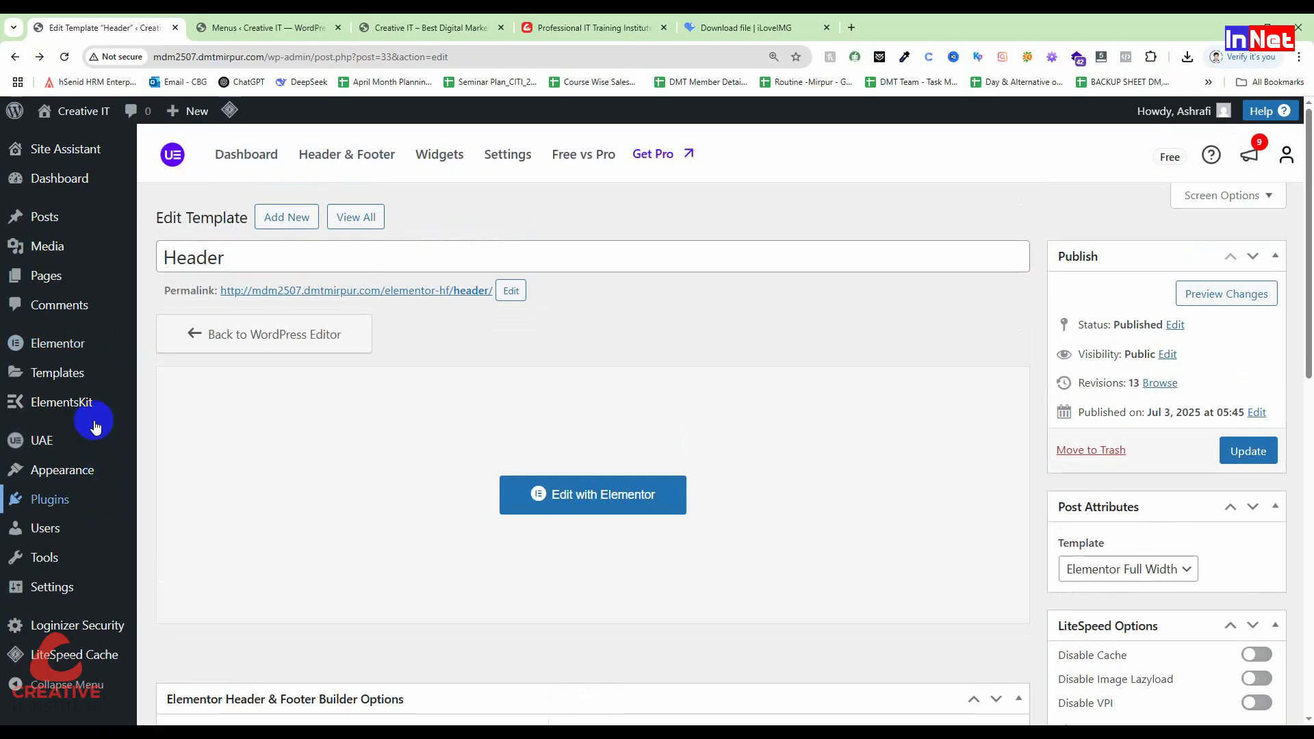
{"action": "mouse_move", "coordinate": [41, 445]}
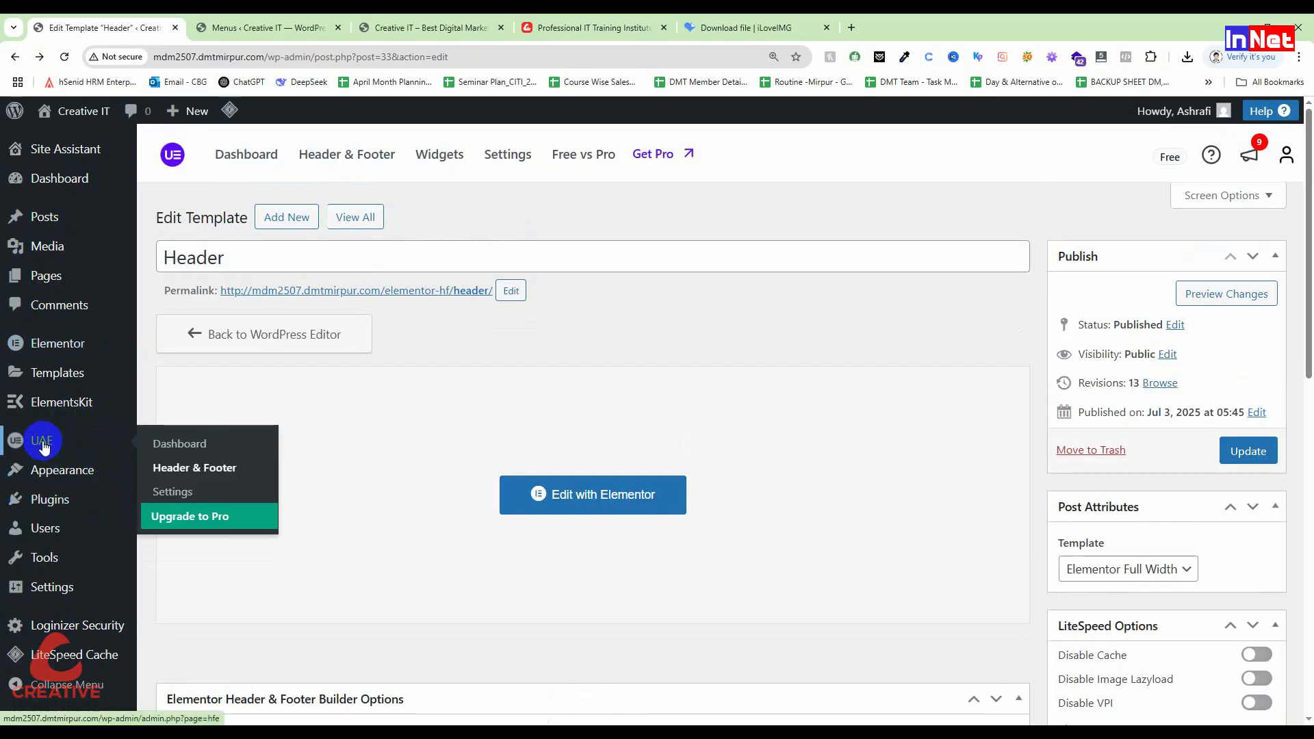
{"action": "left_click", "coordinate": [215, 471]}
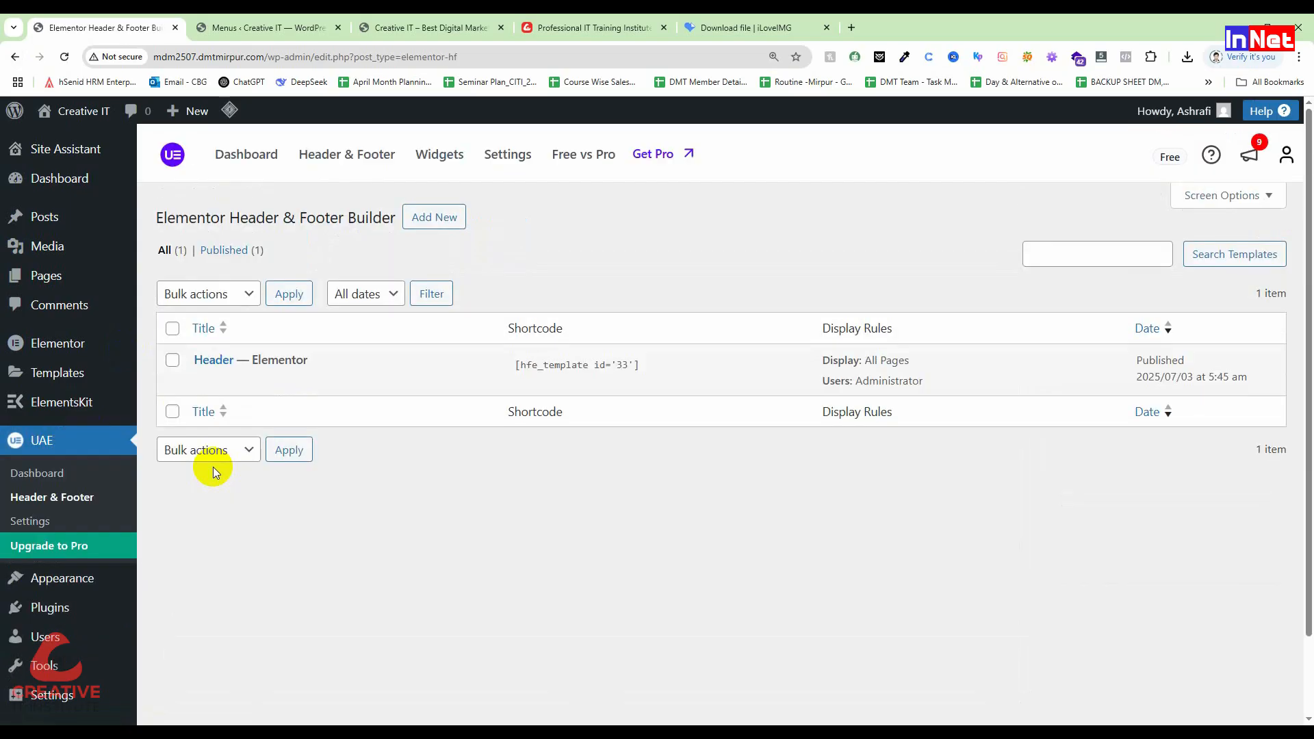
{"action": "left_click", "coordinate": [454, 219]}
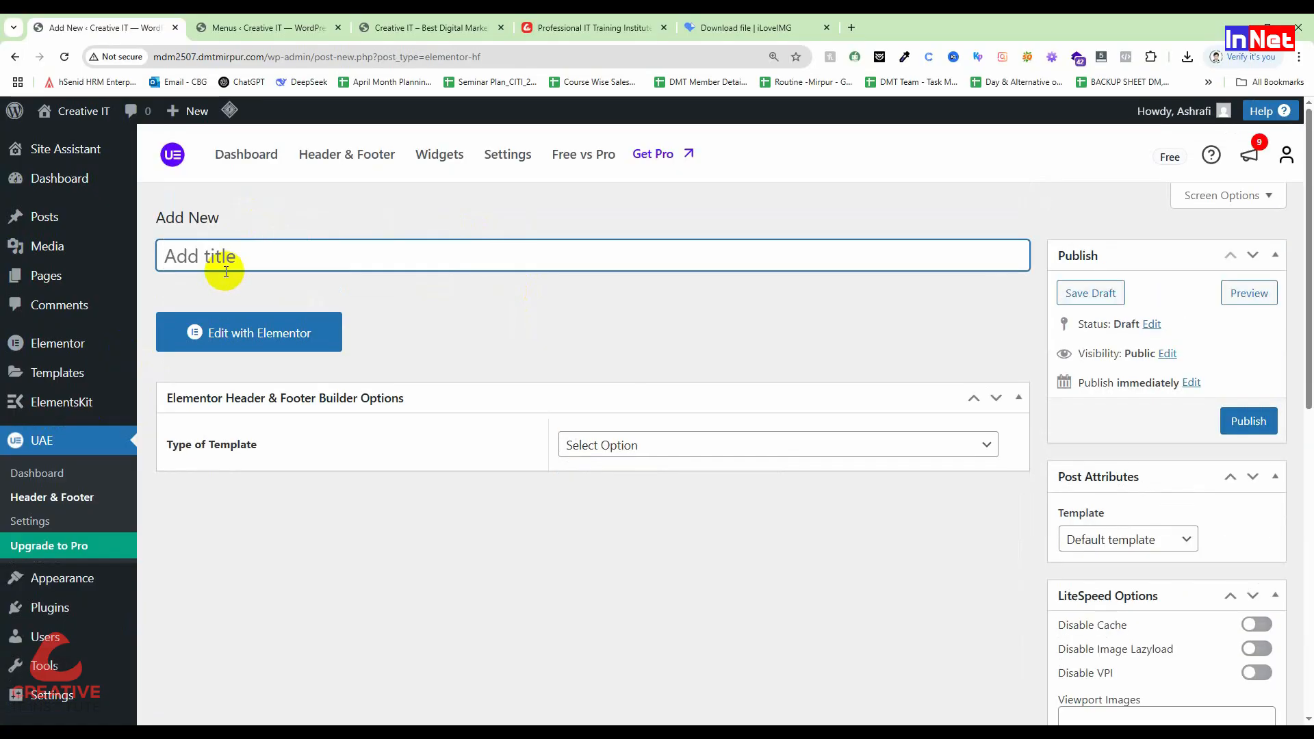
{"action": "type", "text": "Footer"}
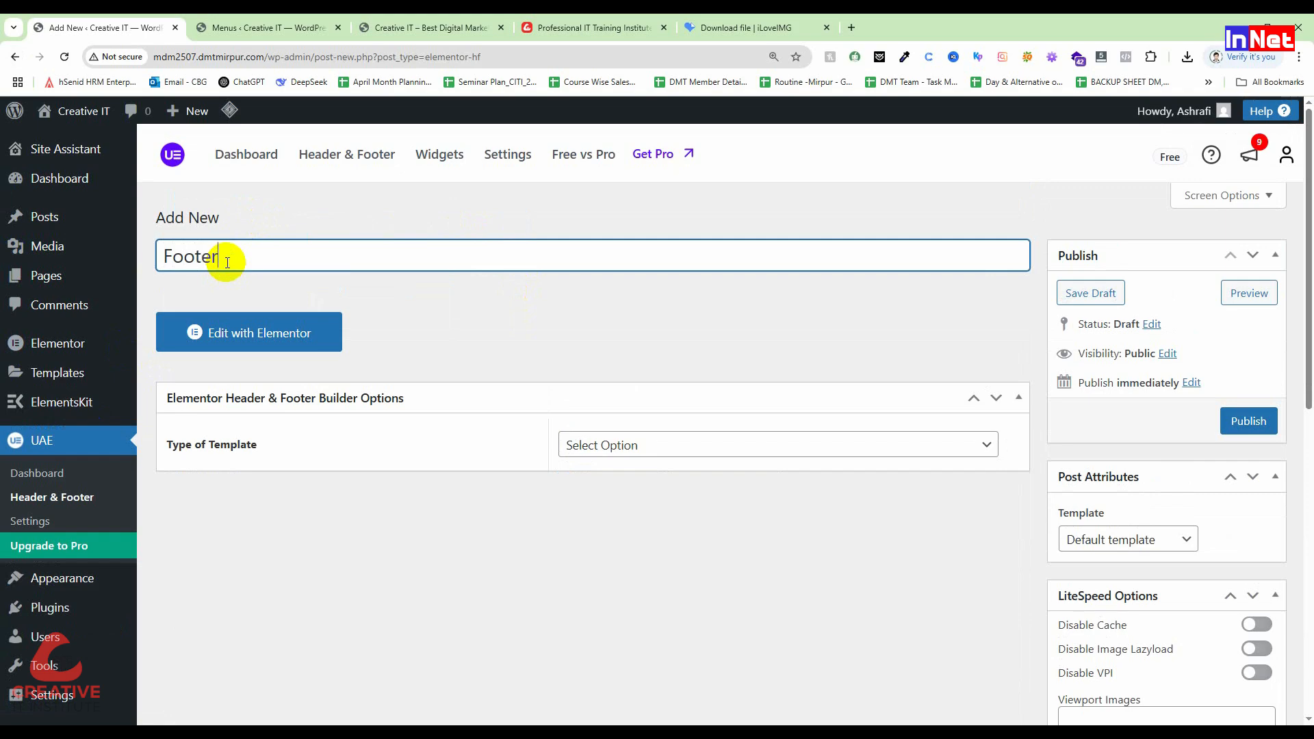
Step: Make it a Footer type shown on All Pages for Administrators, enabled for Elementor Canvas
{"action": "left_click", "coordinate": [664, 443]}
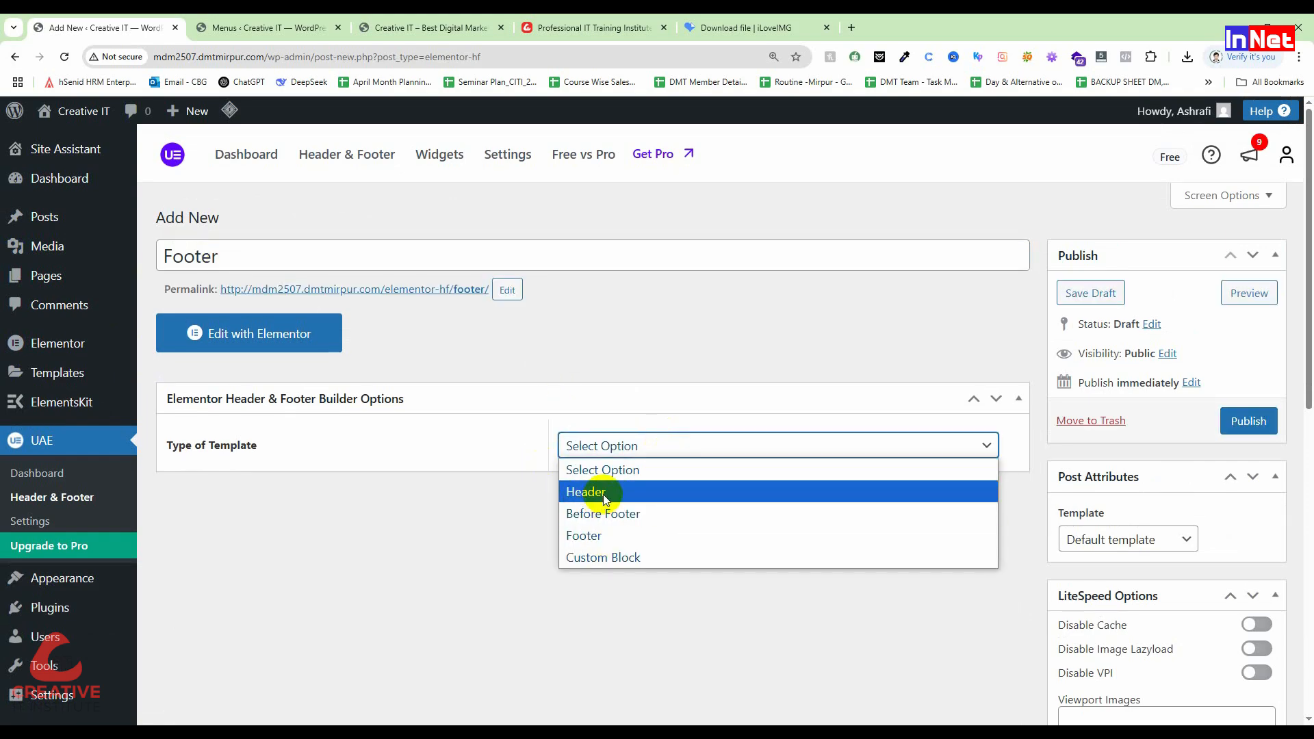
{"action": "left_click", "coordinate": [582, 535]}
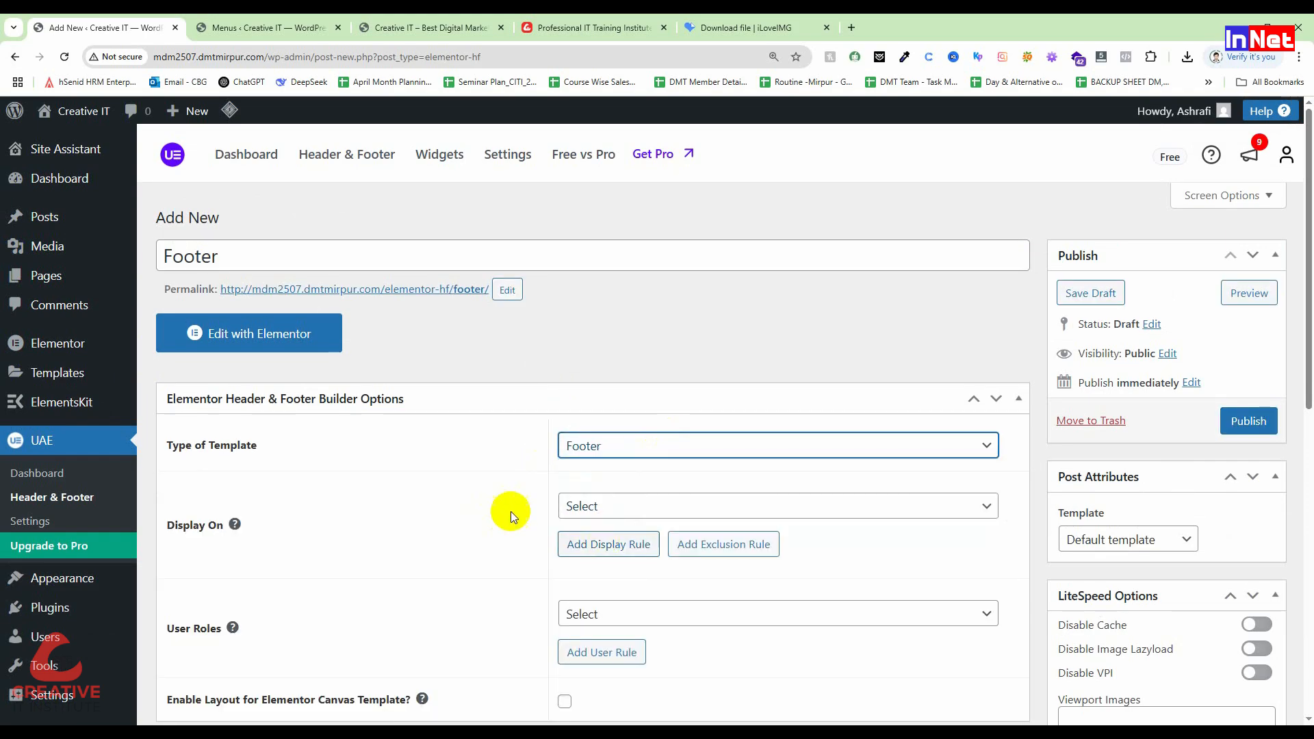
{"action": "left_click", "coordinate": [629, 514]}
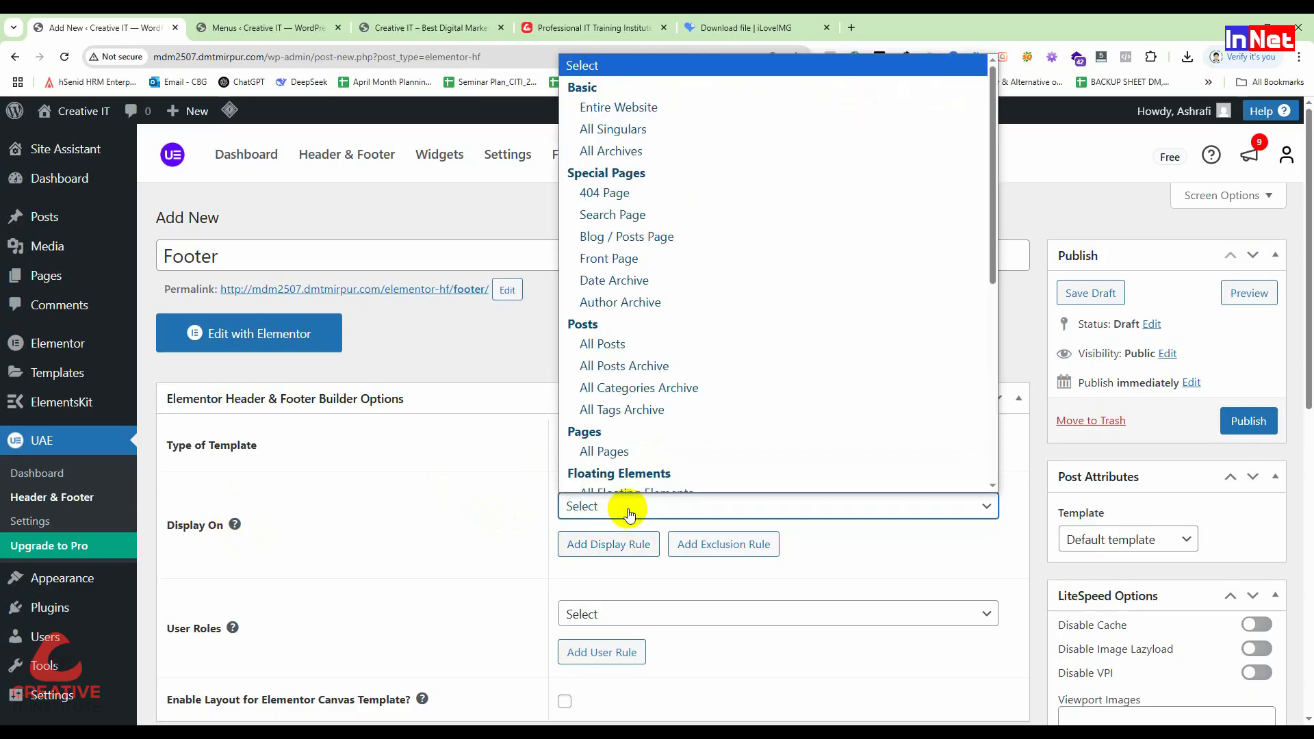
{"action": "left_click", "coordinate": [615, 440]}
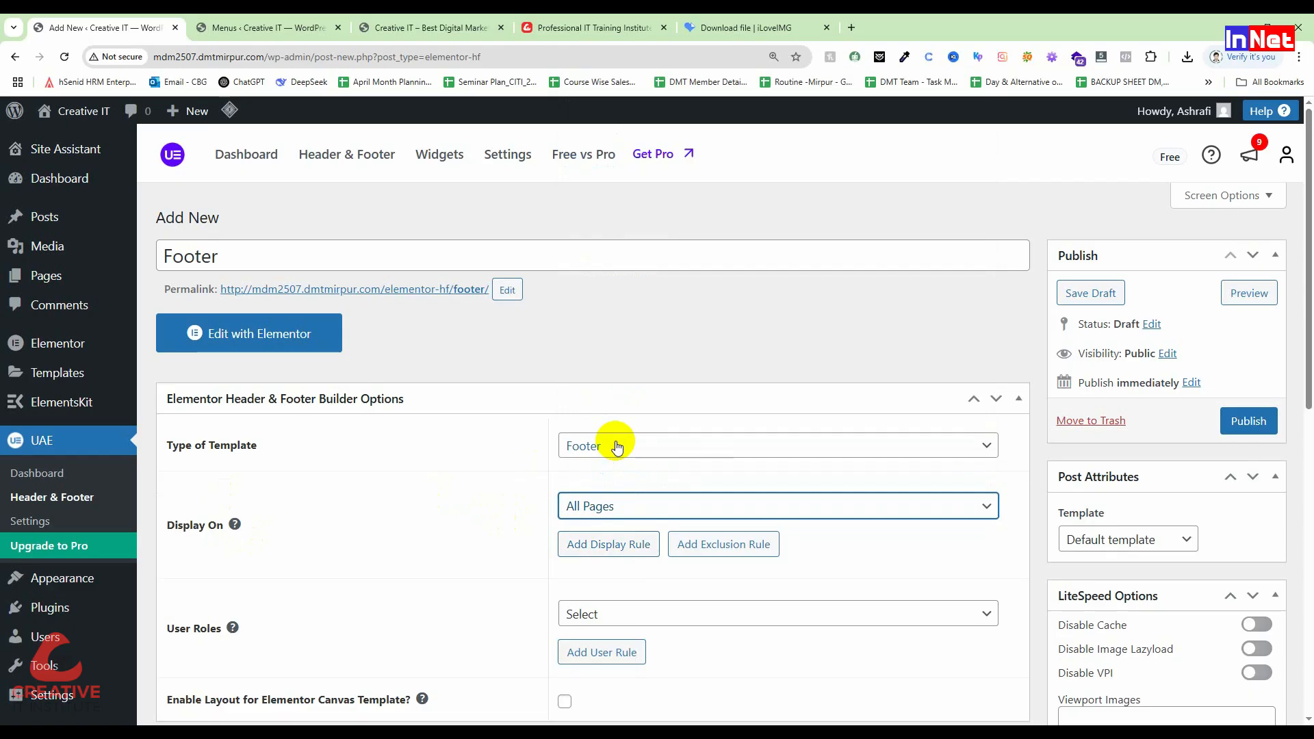
{"action": "scroll", "coordinate": [660, 504], "scroll_direction": "down", "scroll_amount": 1}
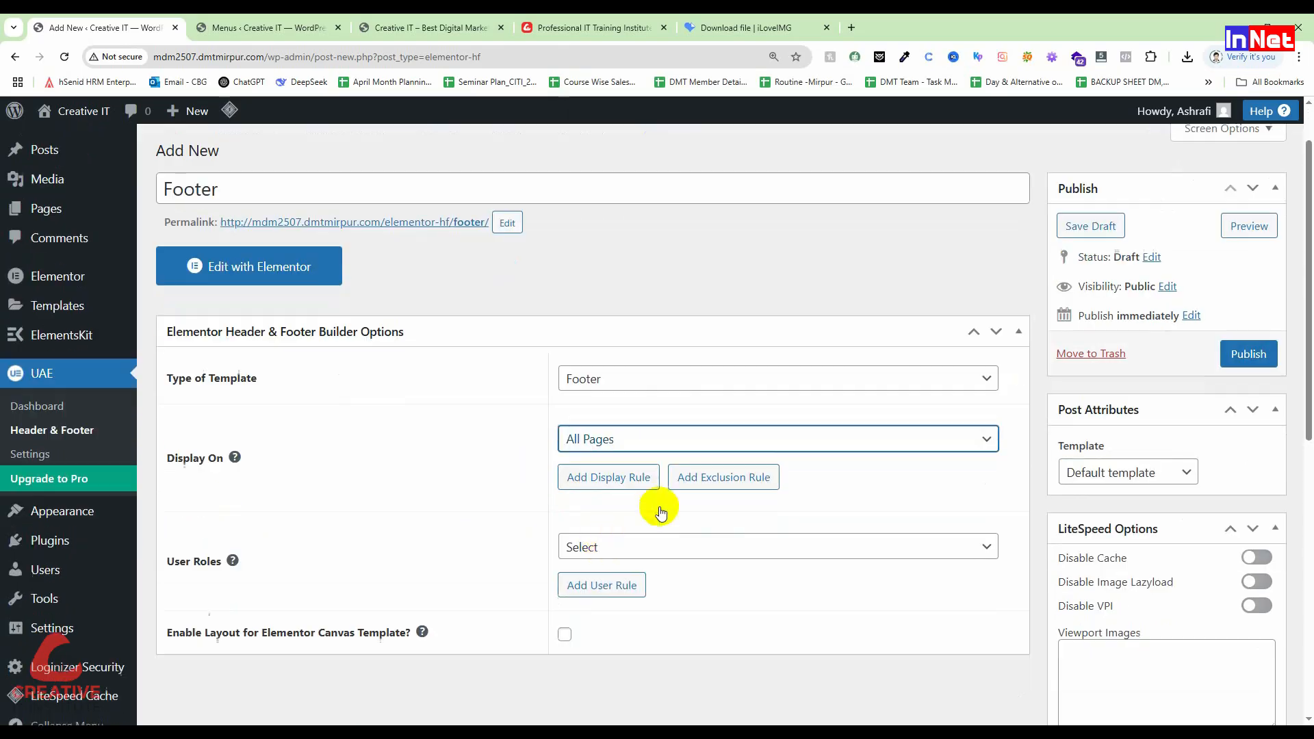
{"action": "left_click", "coordinate": [611, 560]}
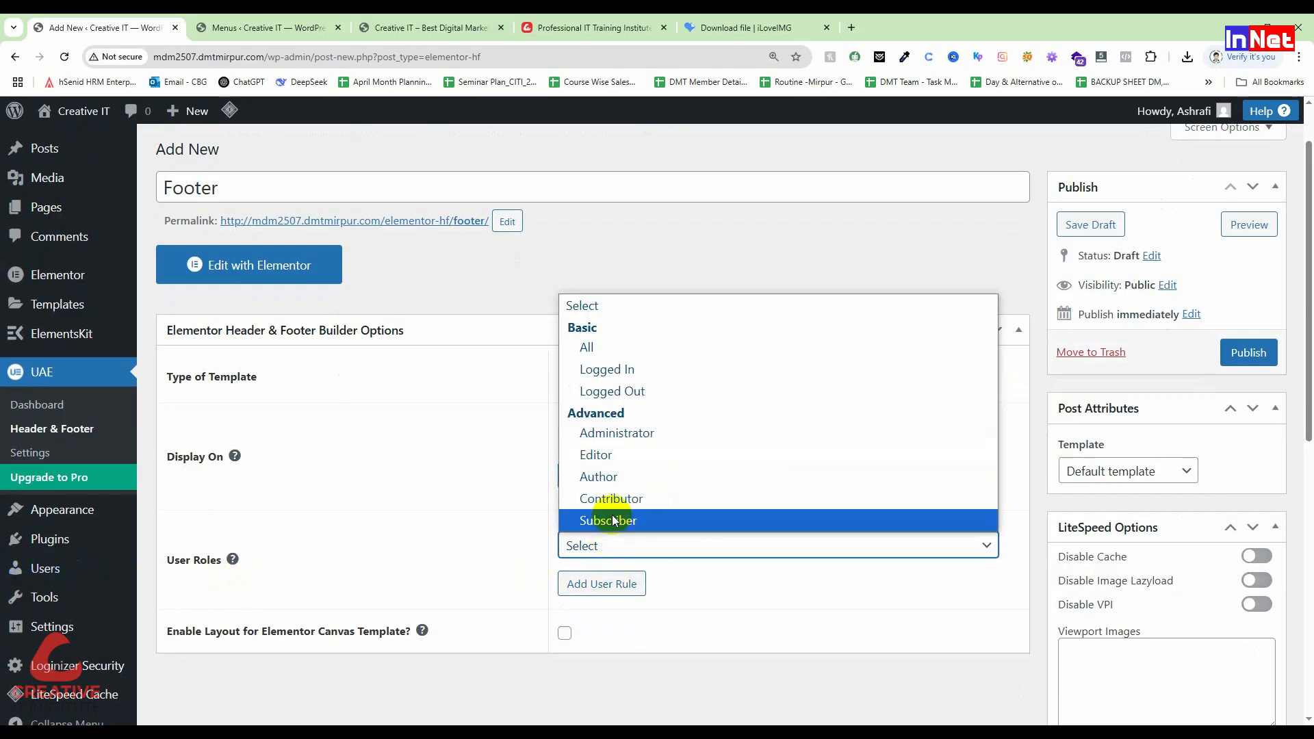
{"action": "left_click", "coordinate": [618, 435]}
{"action": "scroll", "coordinate": [563, 516], "scroll_direction": "down", "scroll_amount": 1}
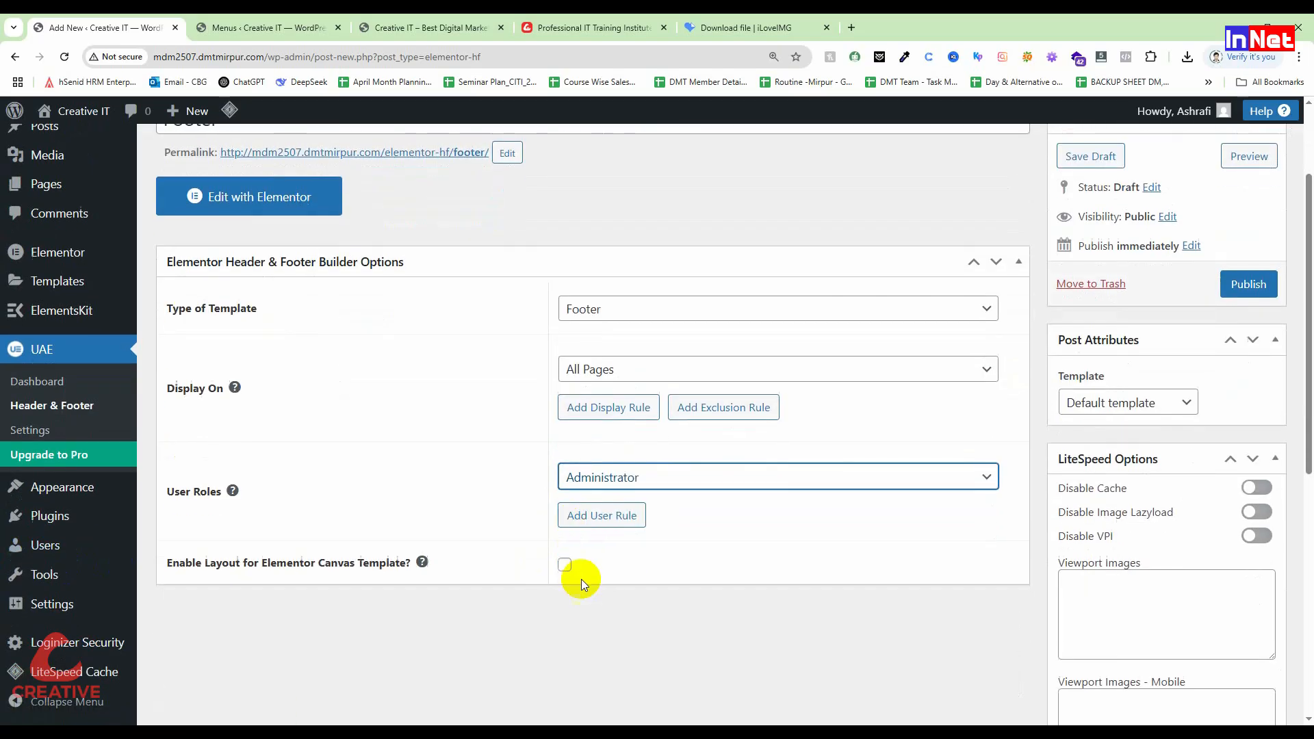
{"action": "left_click", "coordinate": [565, 565]}
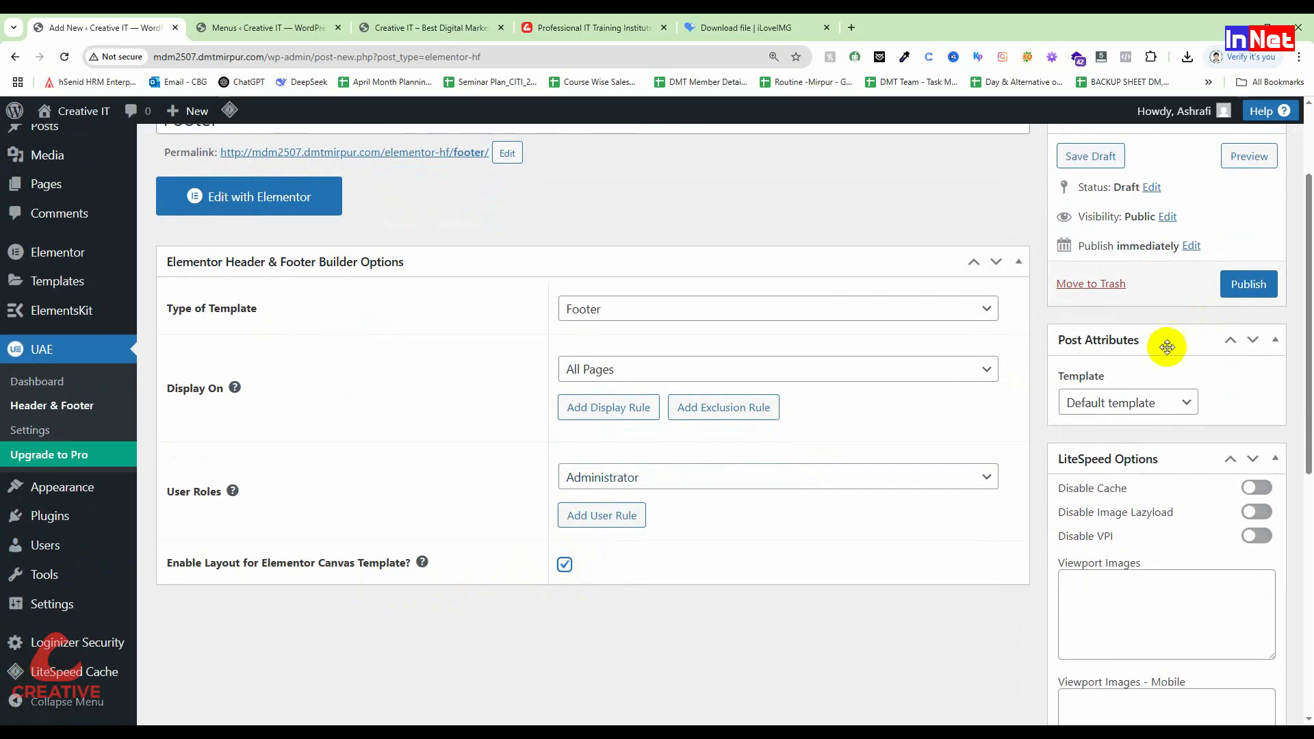
Step: Use the Elementor Full Width page template, publish the Footer, and open it in Elementor
{"action": "left_click", "coordinate": [1114, 404]}
{"action": "left_click", "coordinate": [1136, 469]}
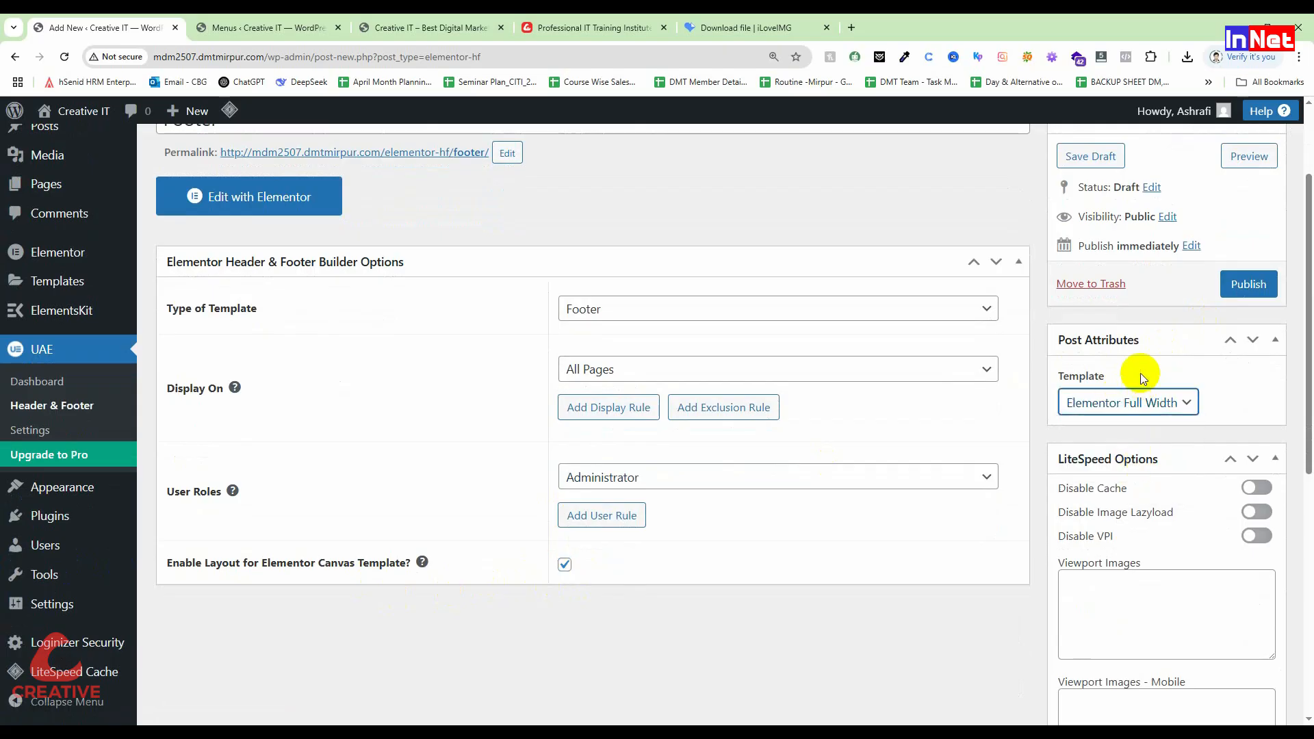
{"action": "left_click", "coordinate": [1243, 288]}
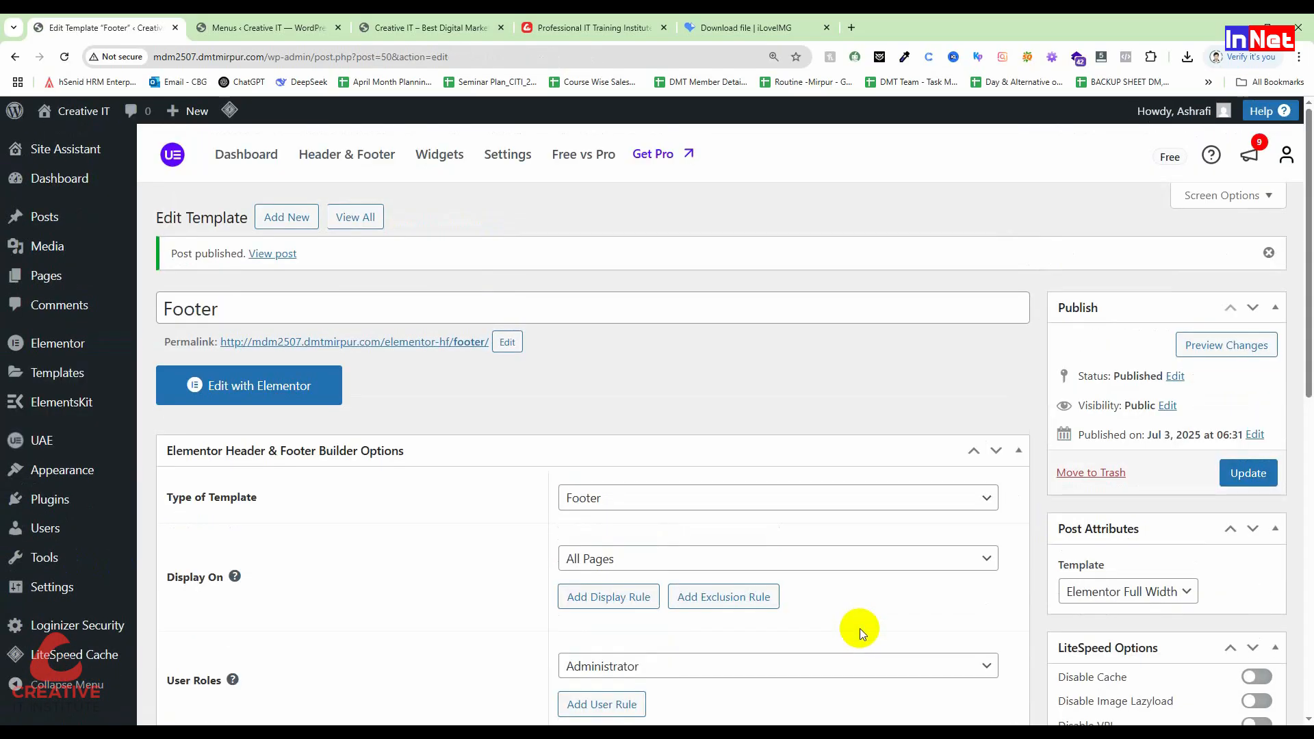
{"action": "scroll", "coordinate": [631, 565], "scroll_direction": "down", "scroll_amount": 2}
{"action": "scroll", "coordinate": [630, 558], "scroll_direction": "down", "scroll_amount": 2}
{"action": "scroll", "coordinate": [628, 563], "scroll_direction": "up", "scroll_amount": 2}
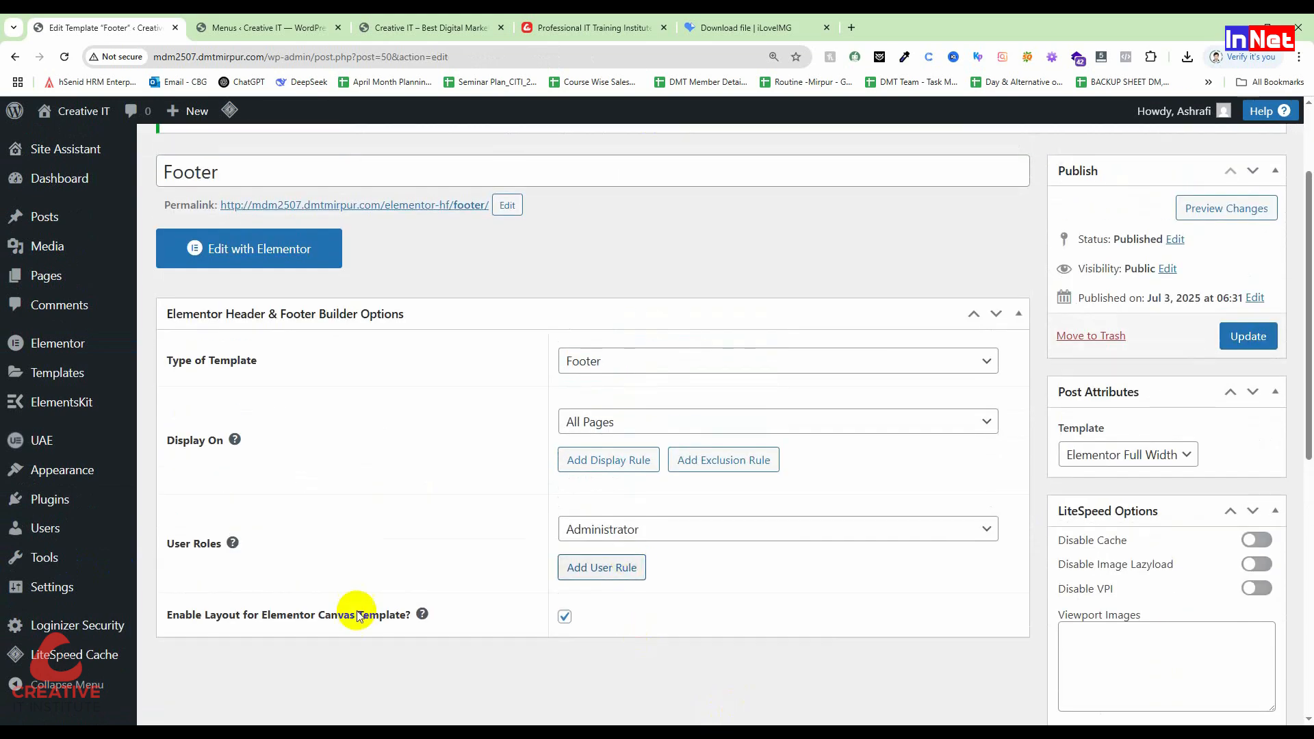
{"action": "left_click", "coordinate": [272, 257]}
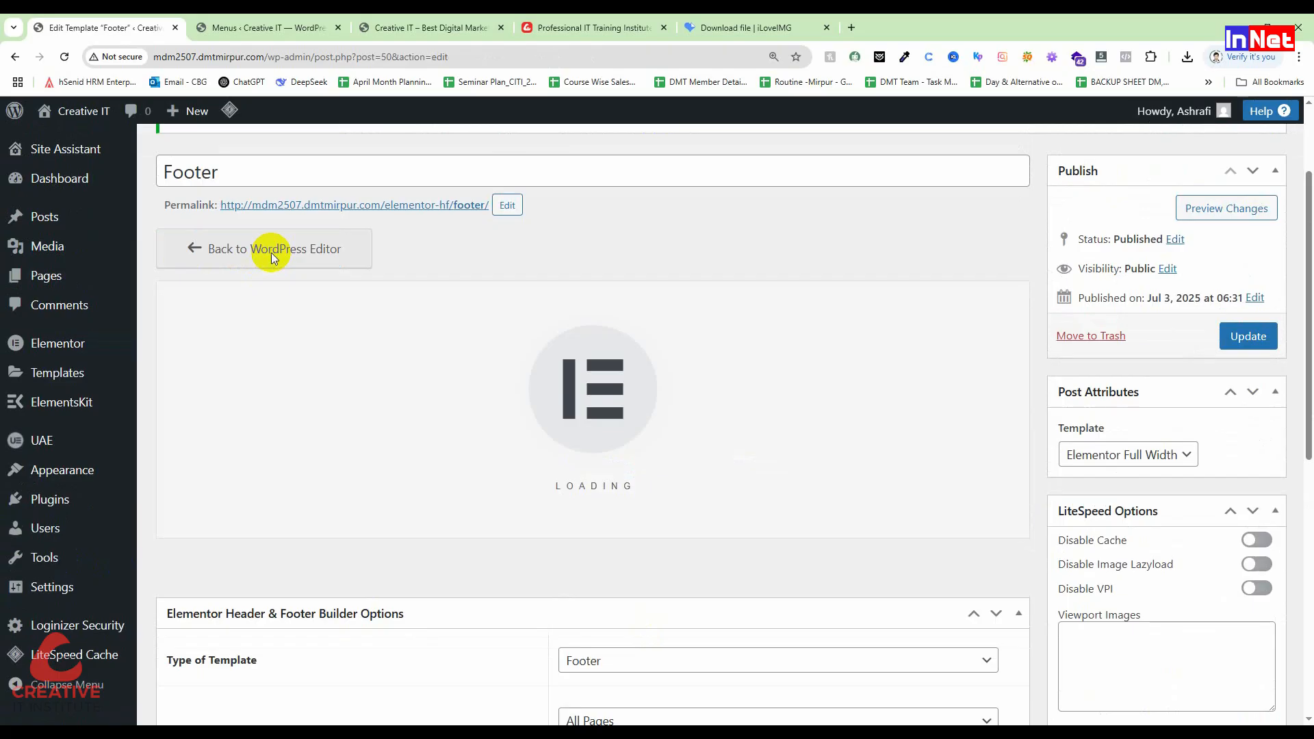
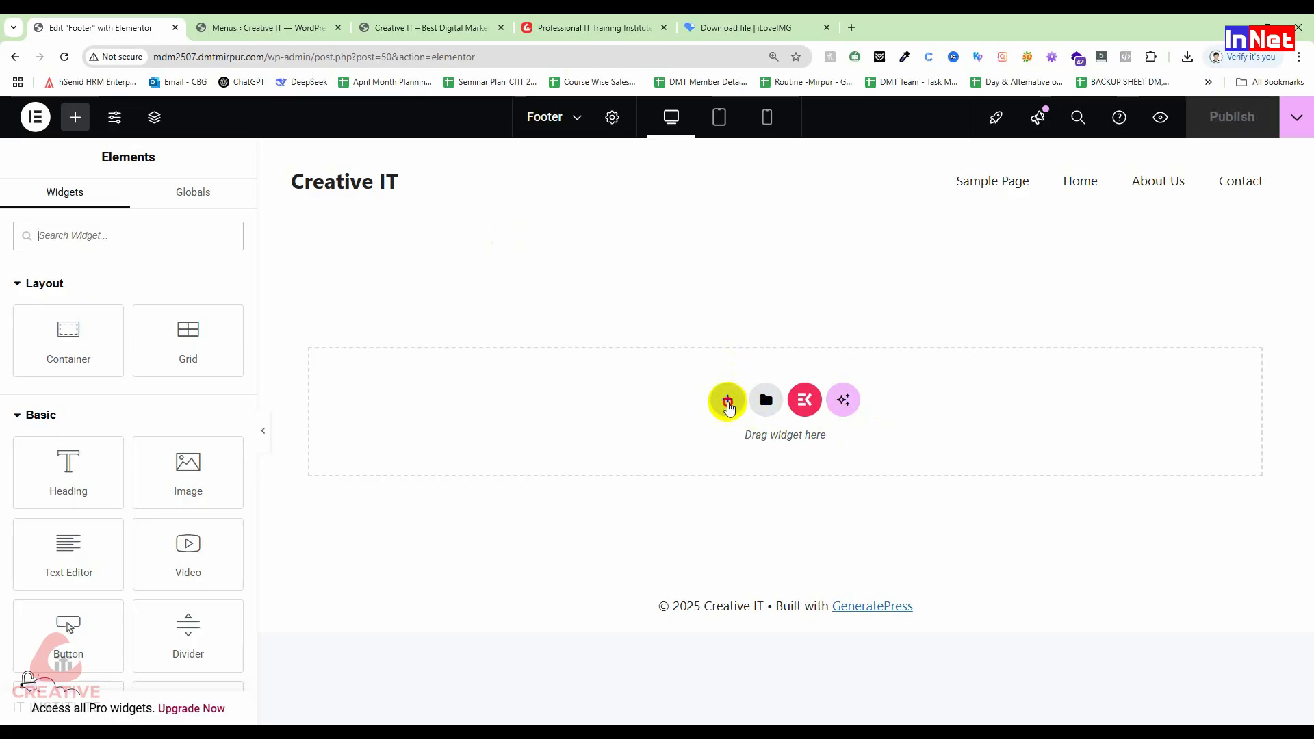
Step: Add a four-column flexbox row to the footer
{"action": "left_click", "coordinate": [727, 399]}
{"action": "left_click", "coordinate": [728, 451]}
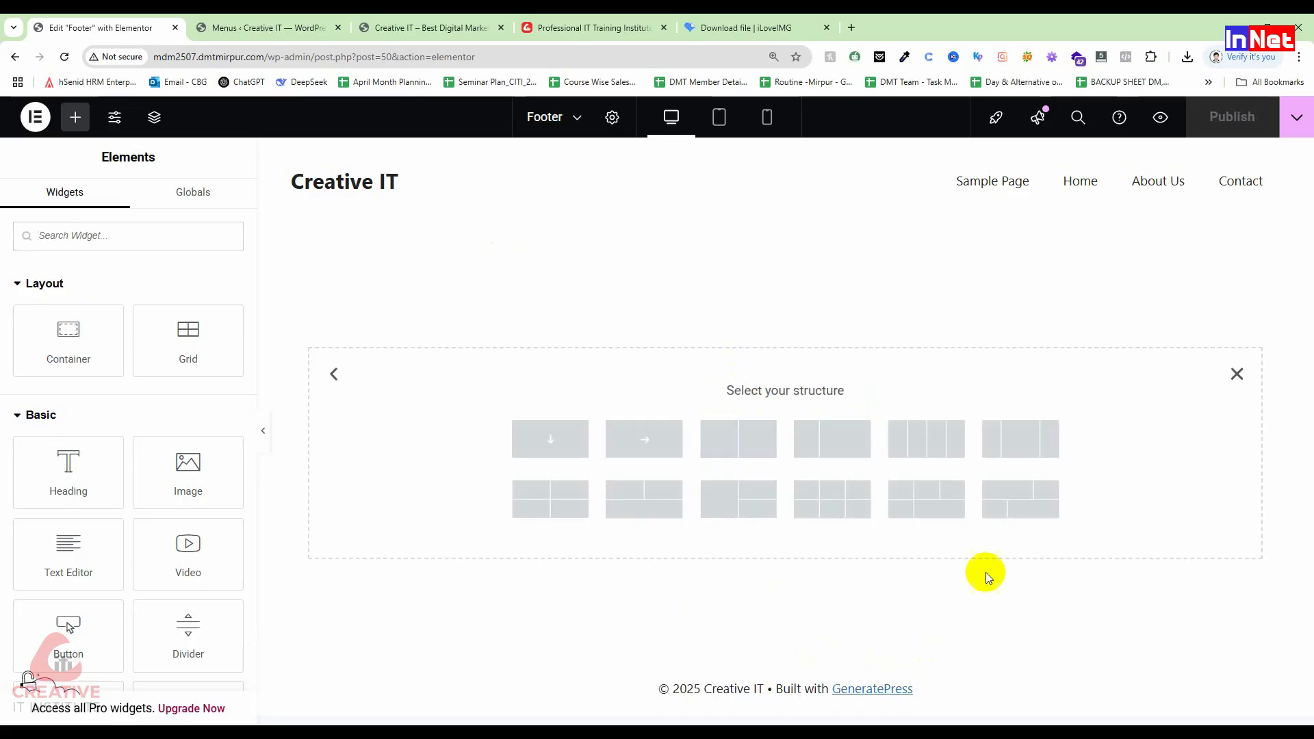
{"action": "left_click", "coordinate": [938, 438]}
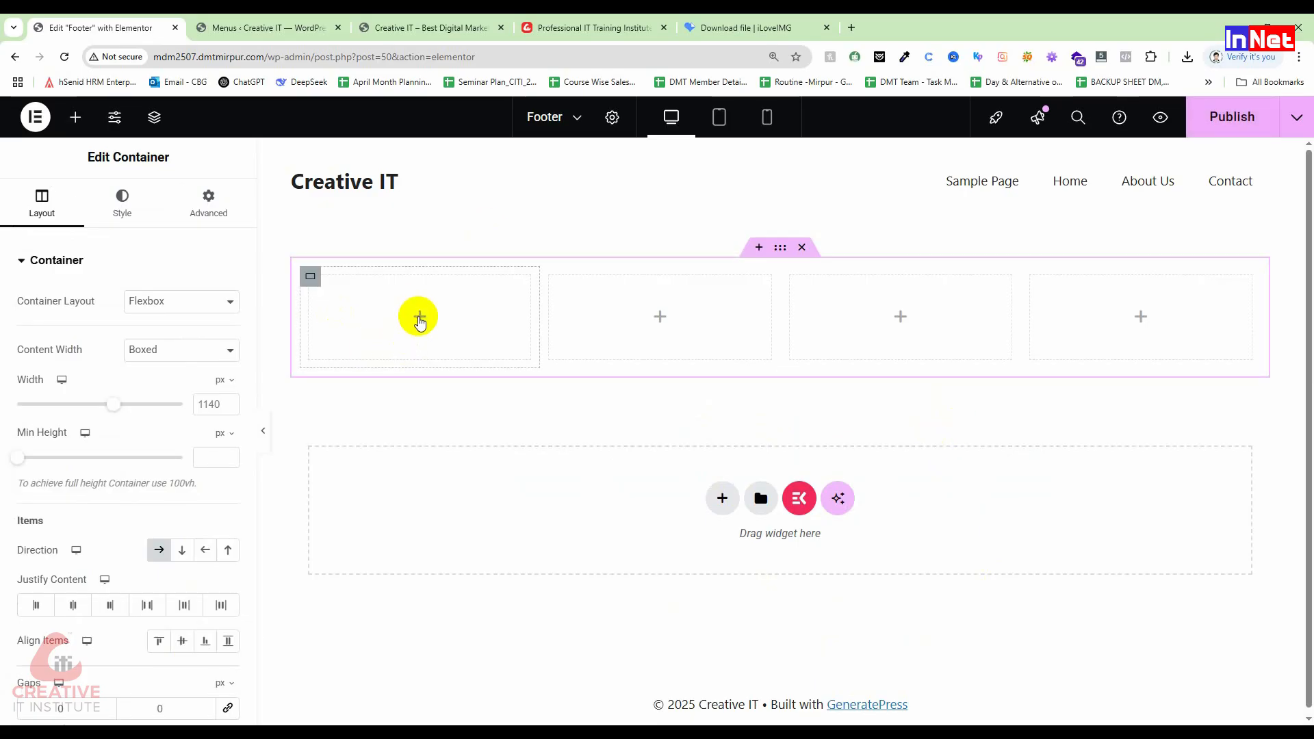
Step: Place the School logo in an Image widget in the first column, then delete it
{"action": "left_click", "coordinate": [420, 319]}
{"action": "left_click_drag", "start_coordinate": [188, 475], "coordinate": [377, 327]}
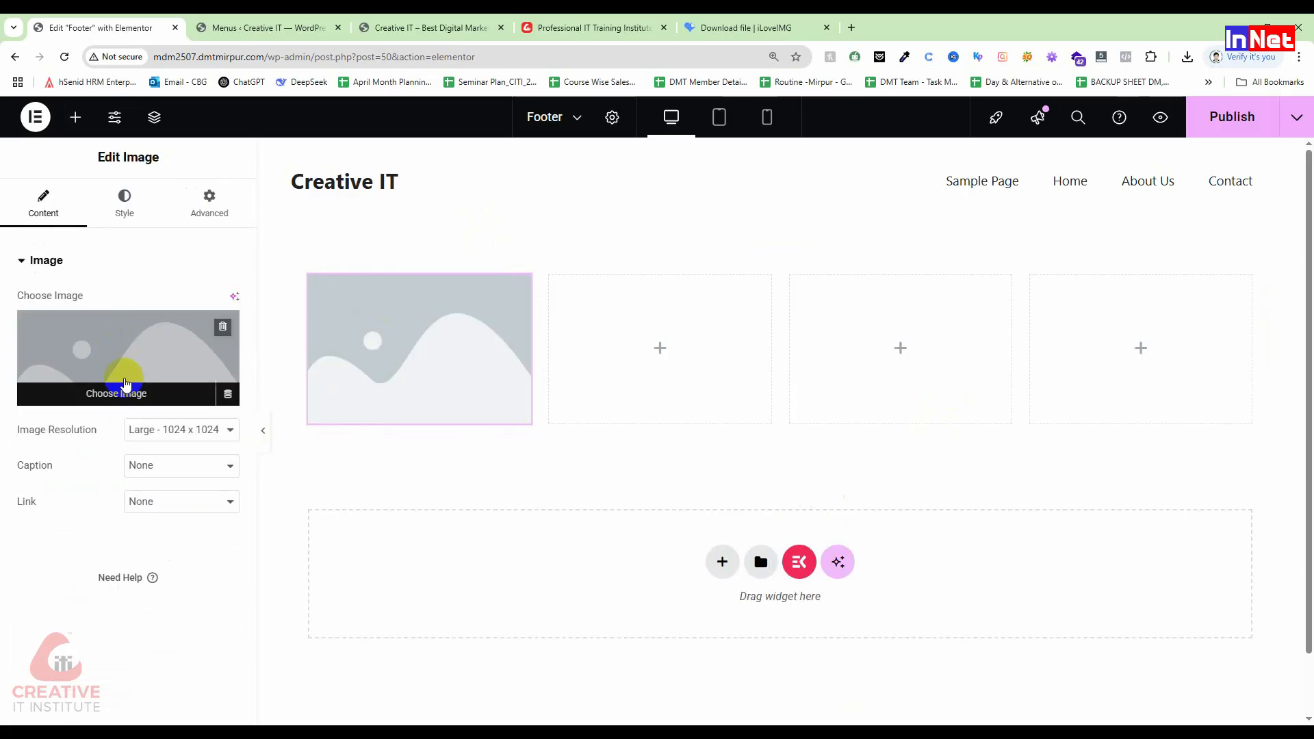
{"action": "left_click", "coordinate": [130, 390]}
{"action": "left_click", "coordinate": [312, 310]}
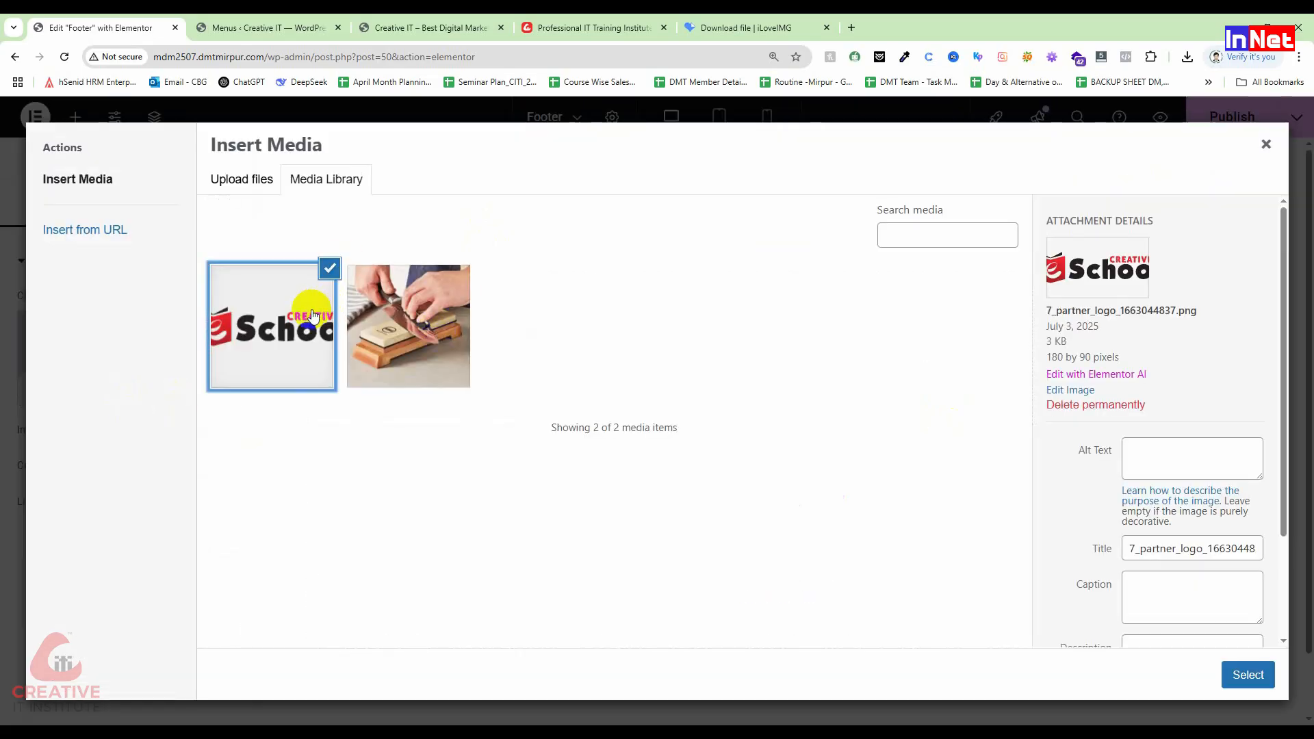
{"action": "left_click", "coordinate": [1167, 462]}
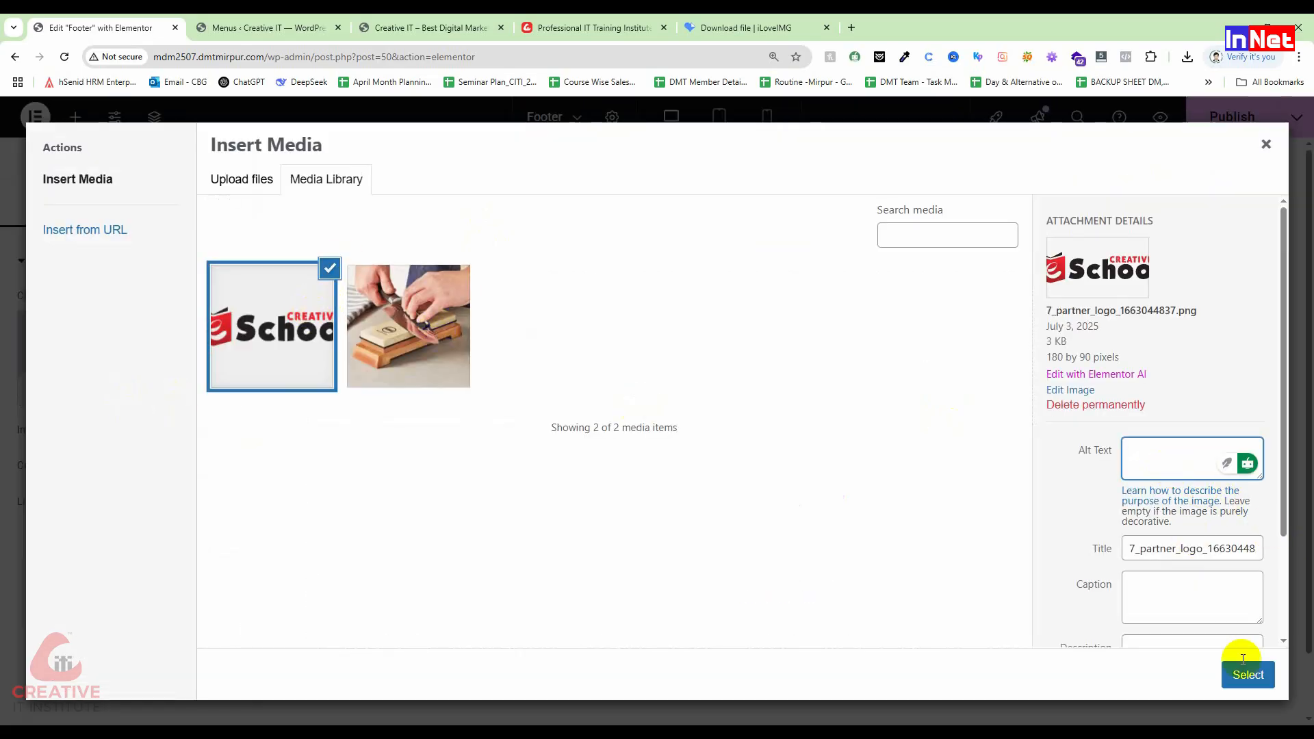
{"action": "left_click", "coordinate": [1247, 676]}
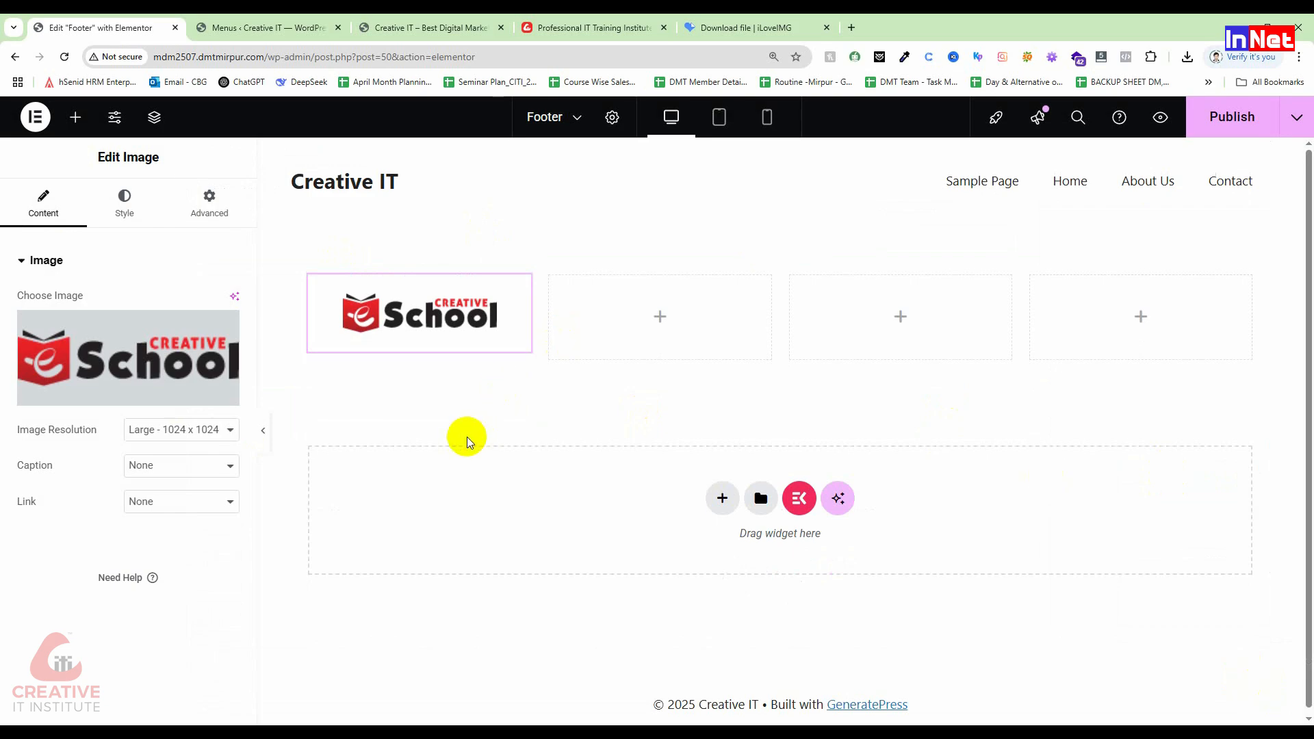
{"action": "right_click", "coordinate": [529, 288]}
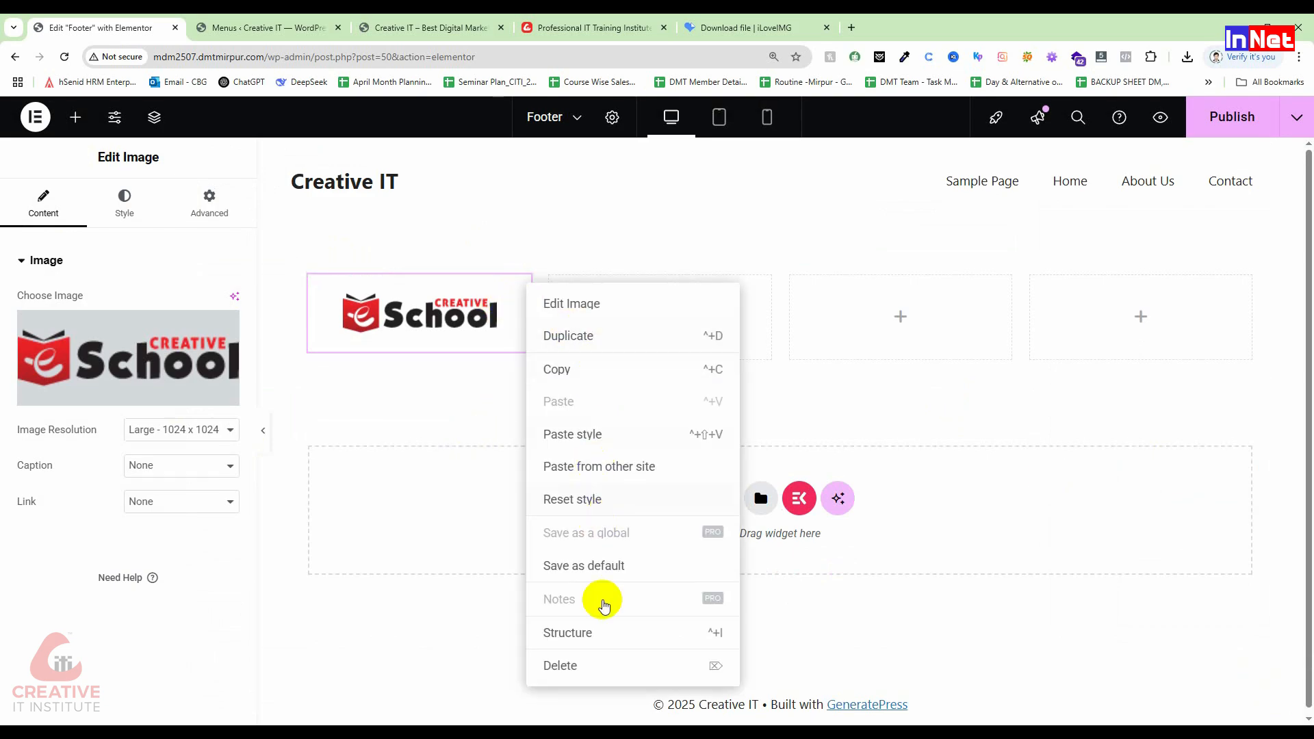
{"action": "left_click", "coordinate": [586, 663]}
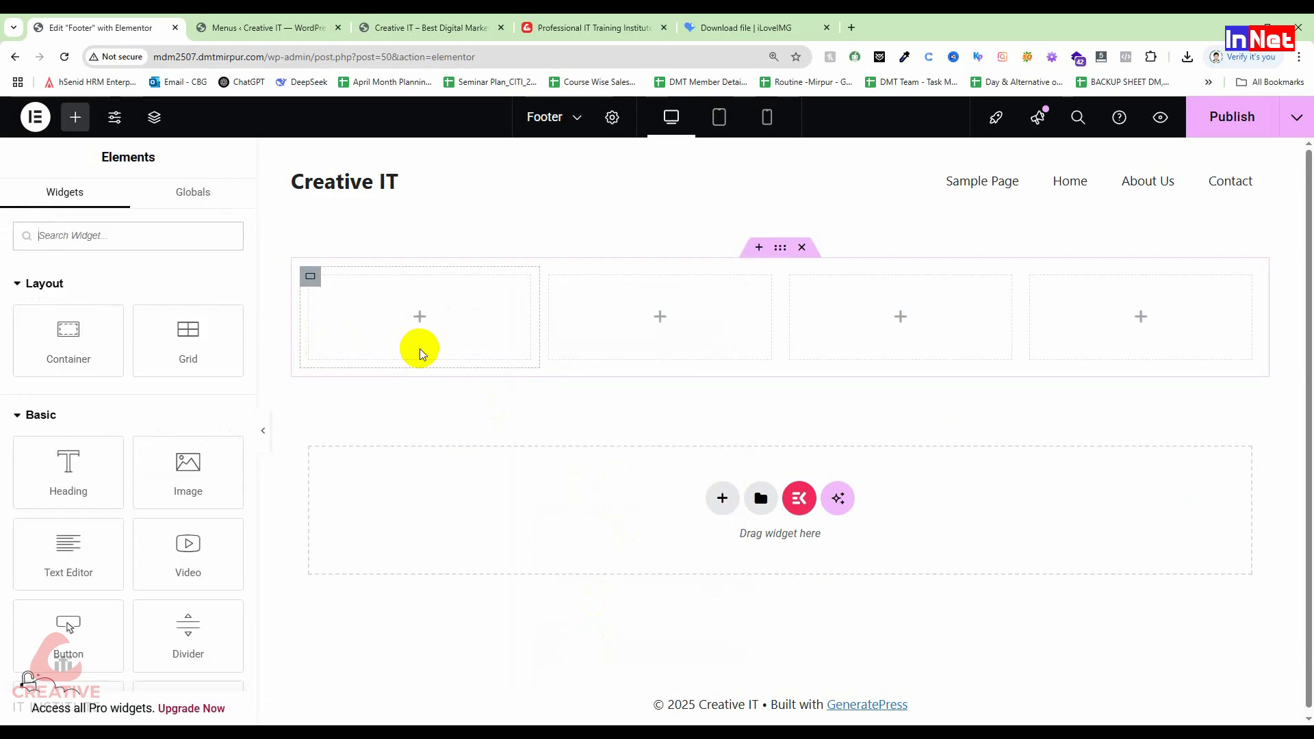
Step: Add an Image widget to the first column and upload 7_partner_logo_1663044837.png
{"action": "left_click_drag", "start_coordinate": [204, 472], "coordinate": [423, 327]}
{"action": "left_click", "coordinate": [130, 402]}
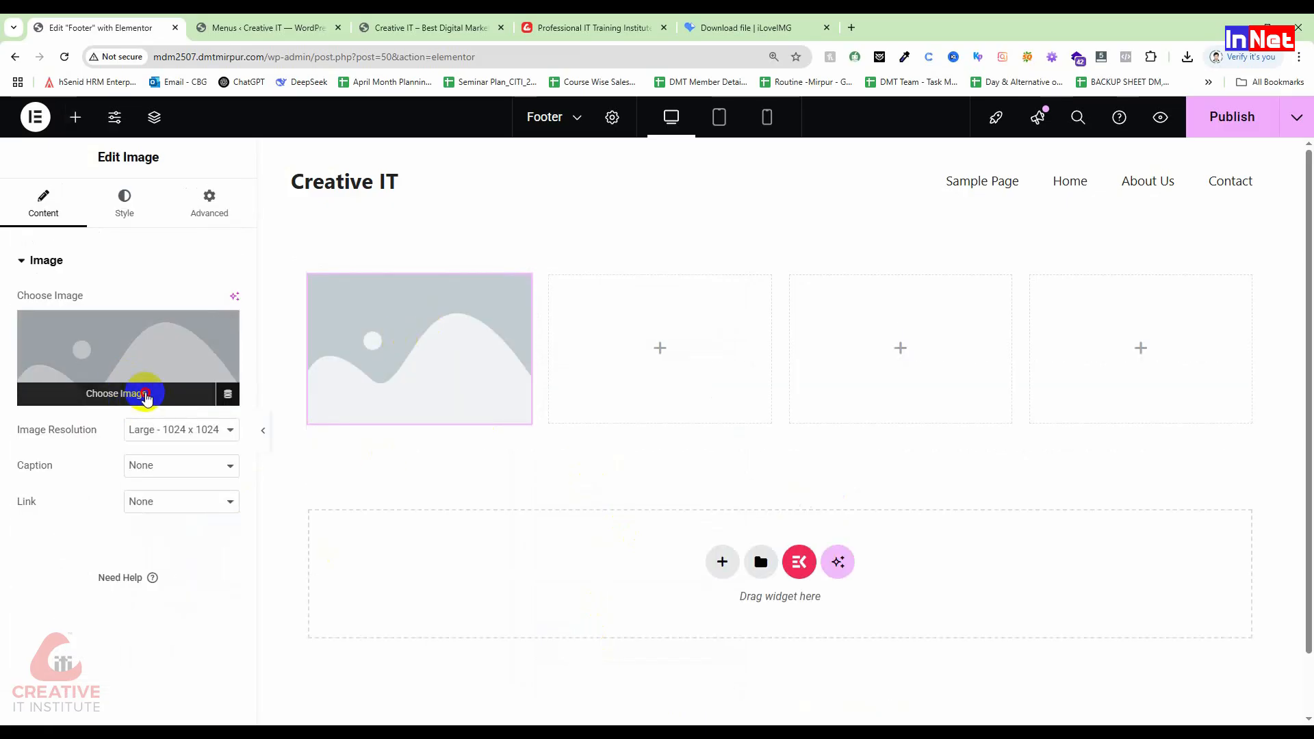
{"action": "left_click", "coordinate": [223, 184]}
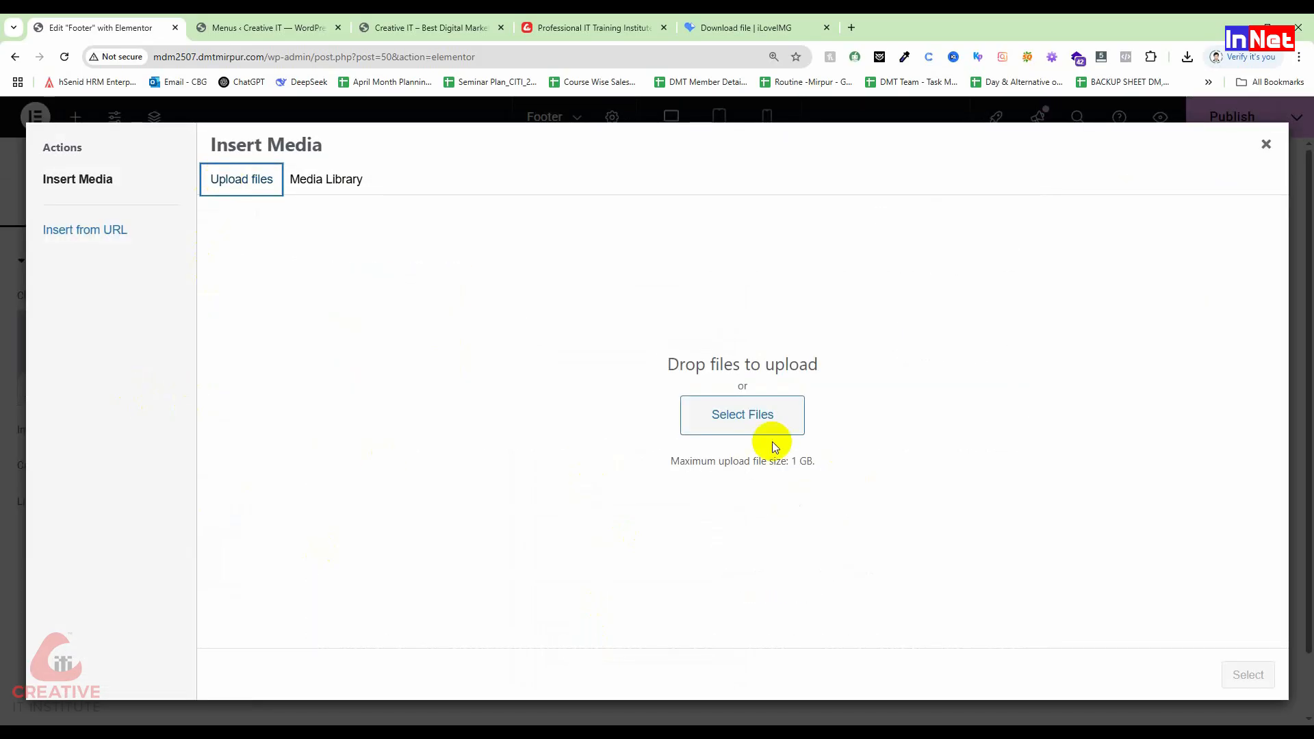
{"action": "left_click", "coordinate": [757, 418]}
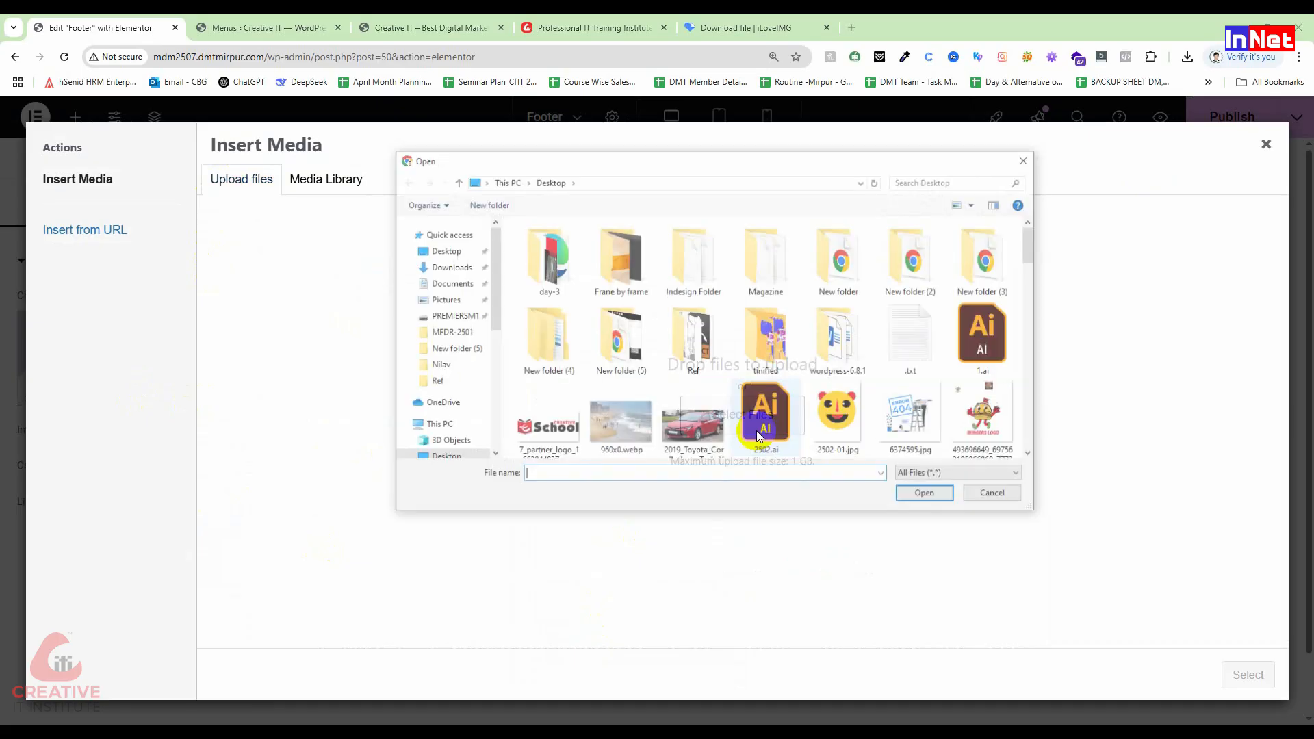
{"action": "left_click", "coordinate": [569, 432]}
{"action": "left_click", "coordinate": [927, 495]}
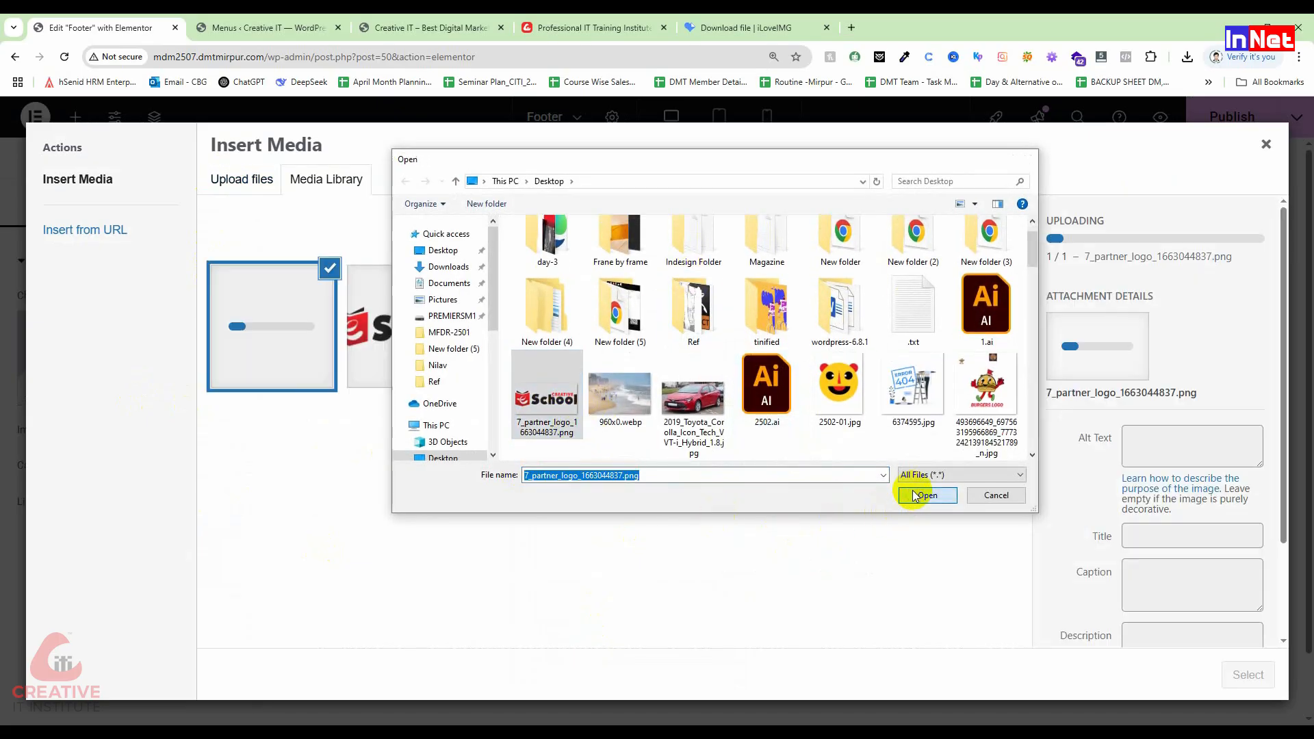
Step: Give the uploaded logo the alt text 'Creative ESchool' and insert it into the widget
{"action": "left_click", "coordinate": [1161, 445]}
{"action": "left_click", "coordinate": [1161, 443]}
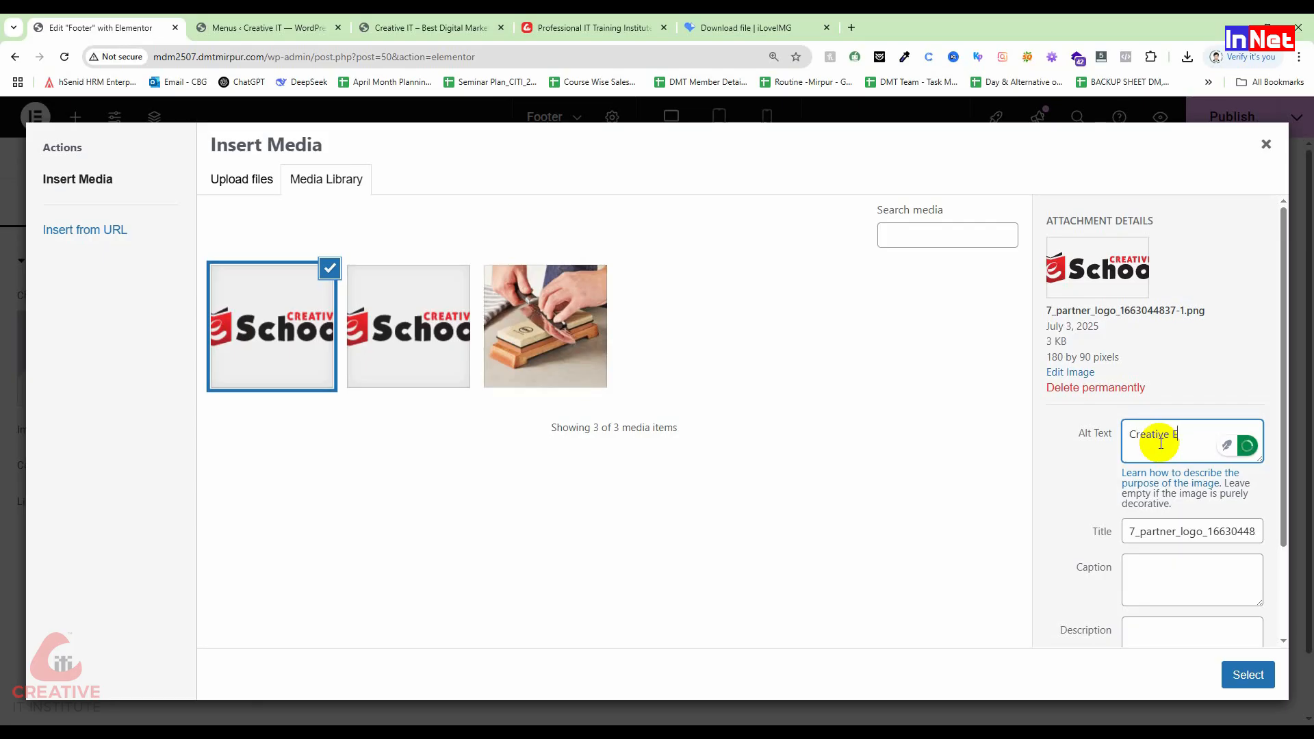
{"action": "type", "text": "hool"}
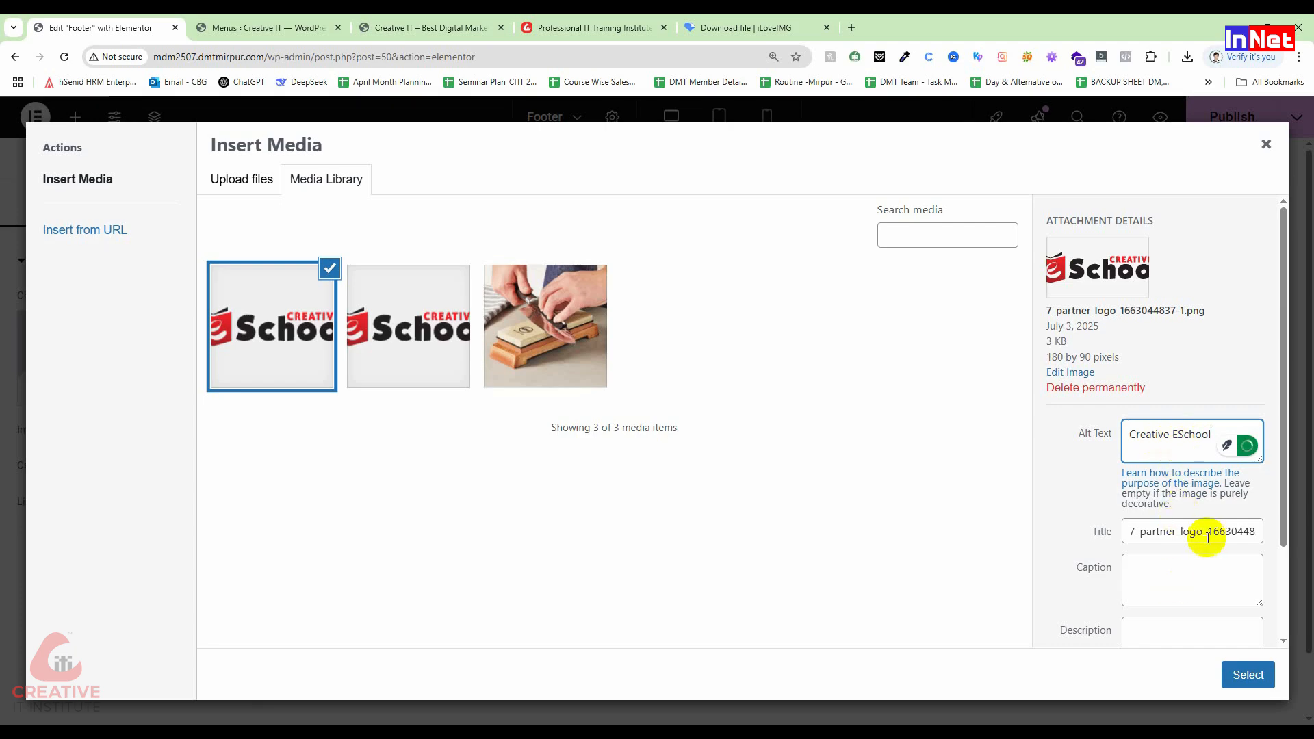
{"action": "left_click", "coordinate": [1168, 528]}
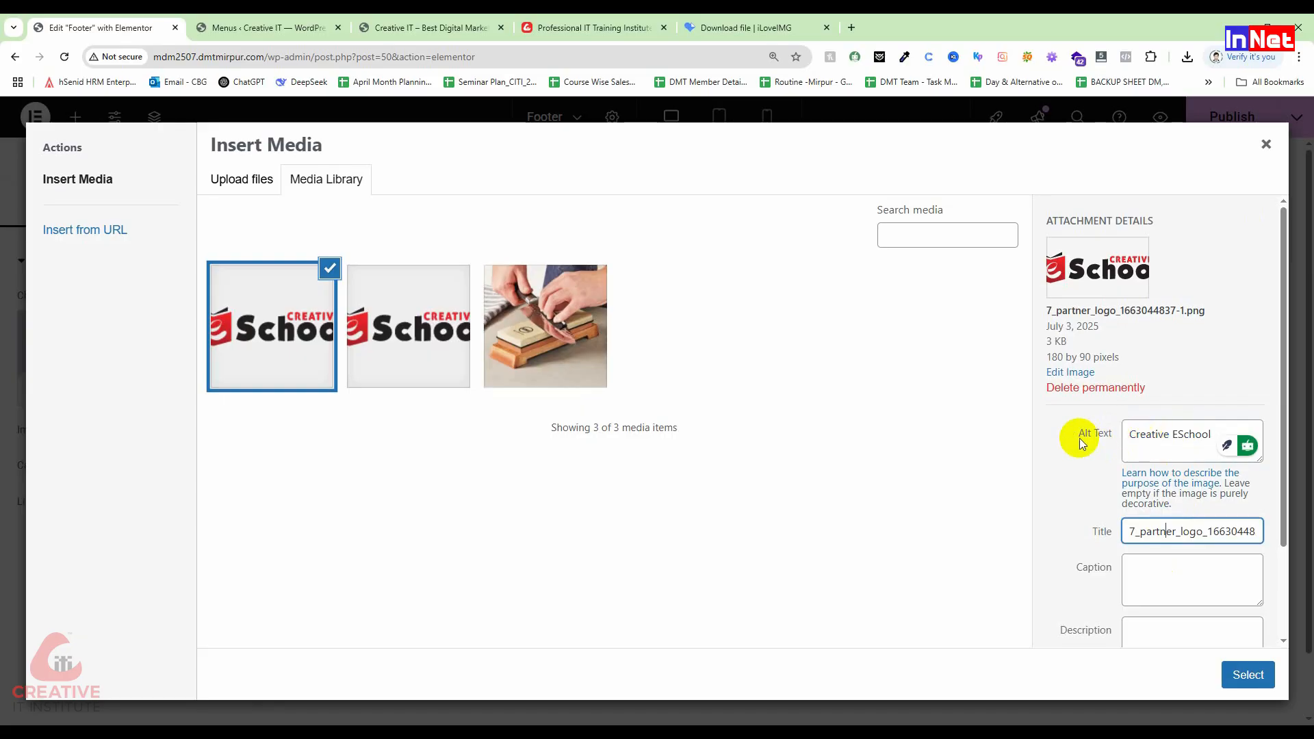
{"action": "double_click", "coordinate": [1188, 435]}
{"action": "left_click", "coordinate": [1183, 529]}
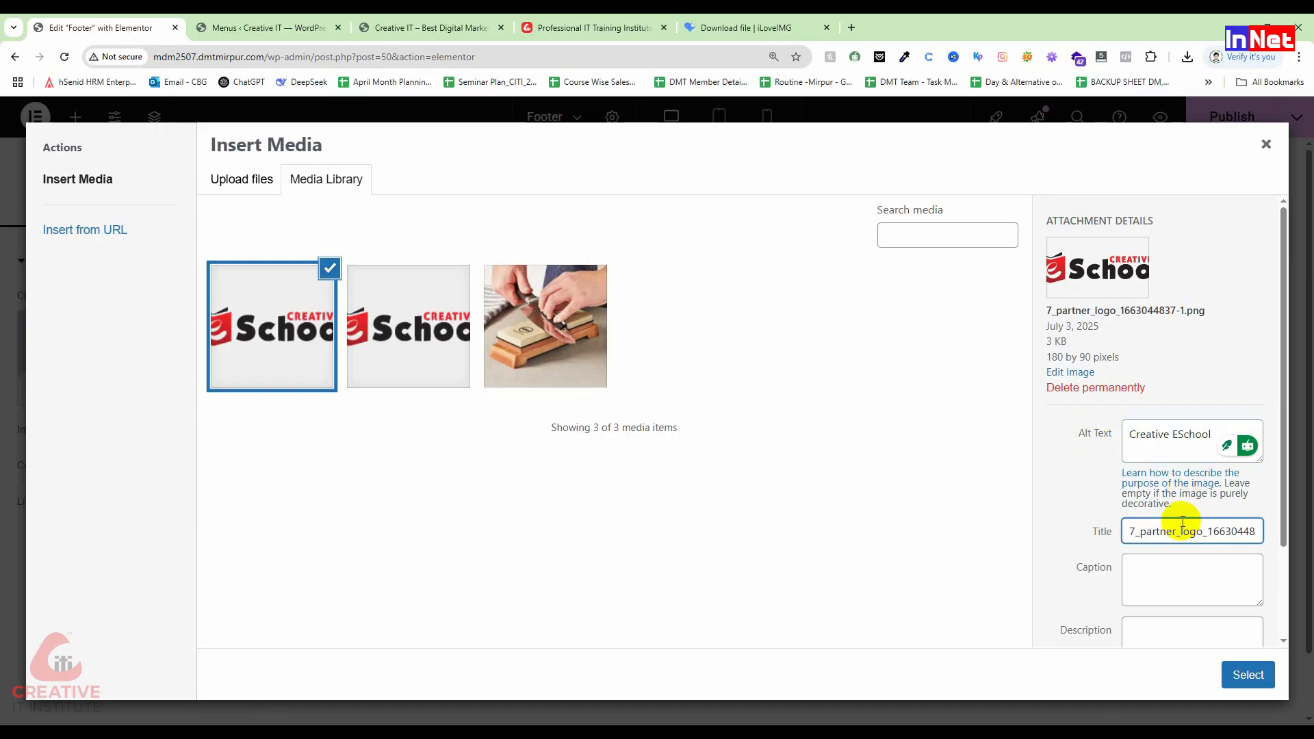
{"action": "scroll", "coordinate": [1183, 529], "scroll_direction": "down", "scroll_amount": 2}
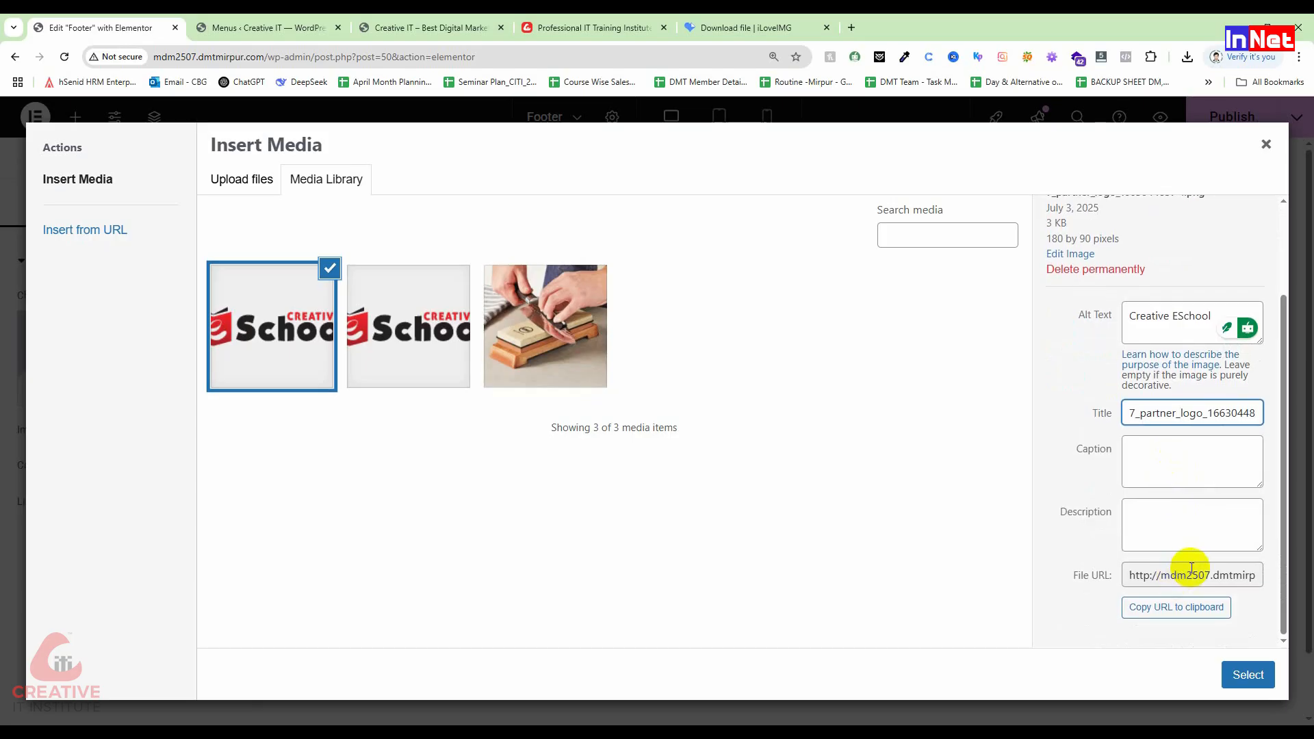
{"action": "scroll", "coordinate": [1190, 569], "scroll_direction": "up", "scroll_amount": 2}
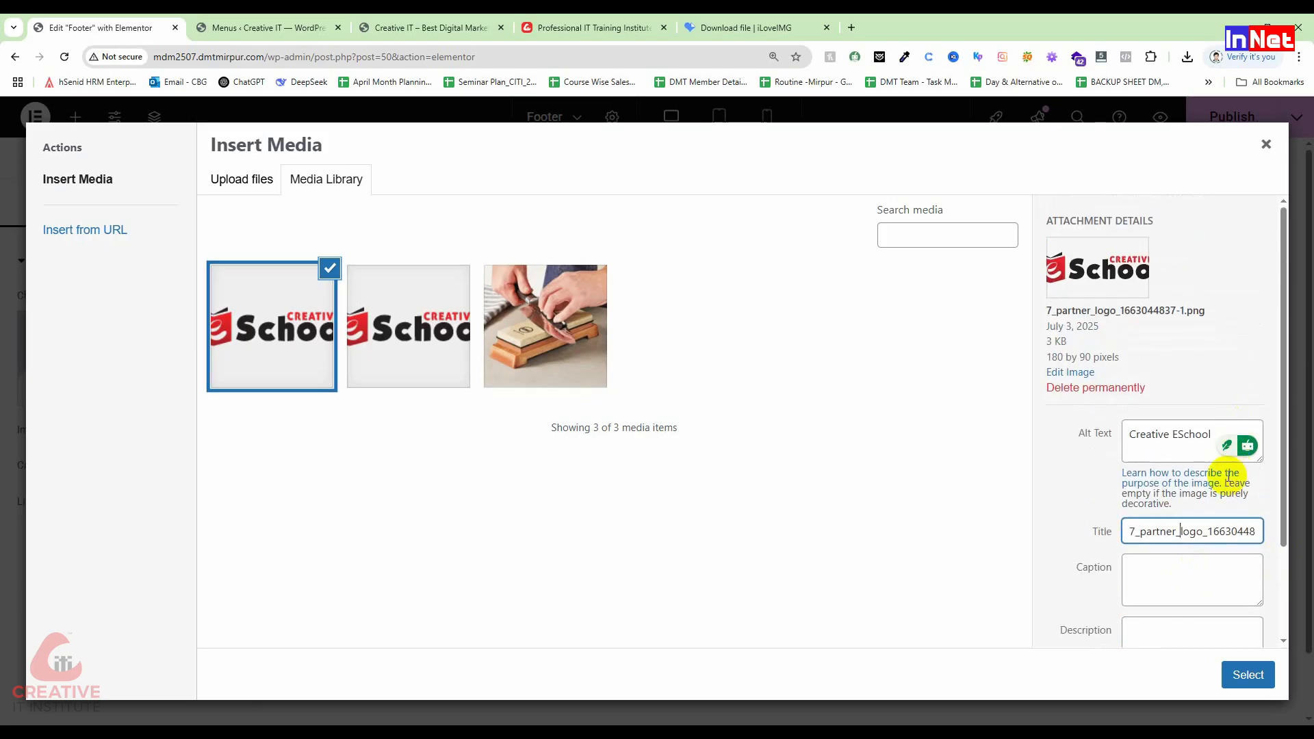
{"action": "left_click", "coordinate": [1248, 675]}
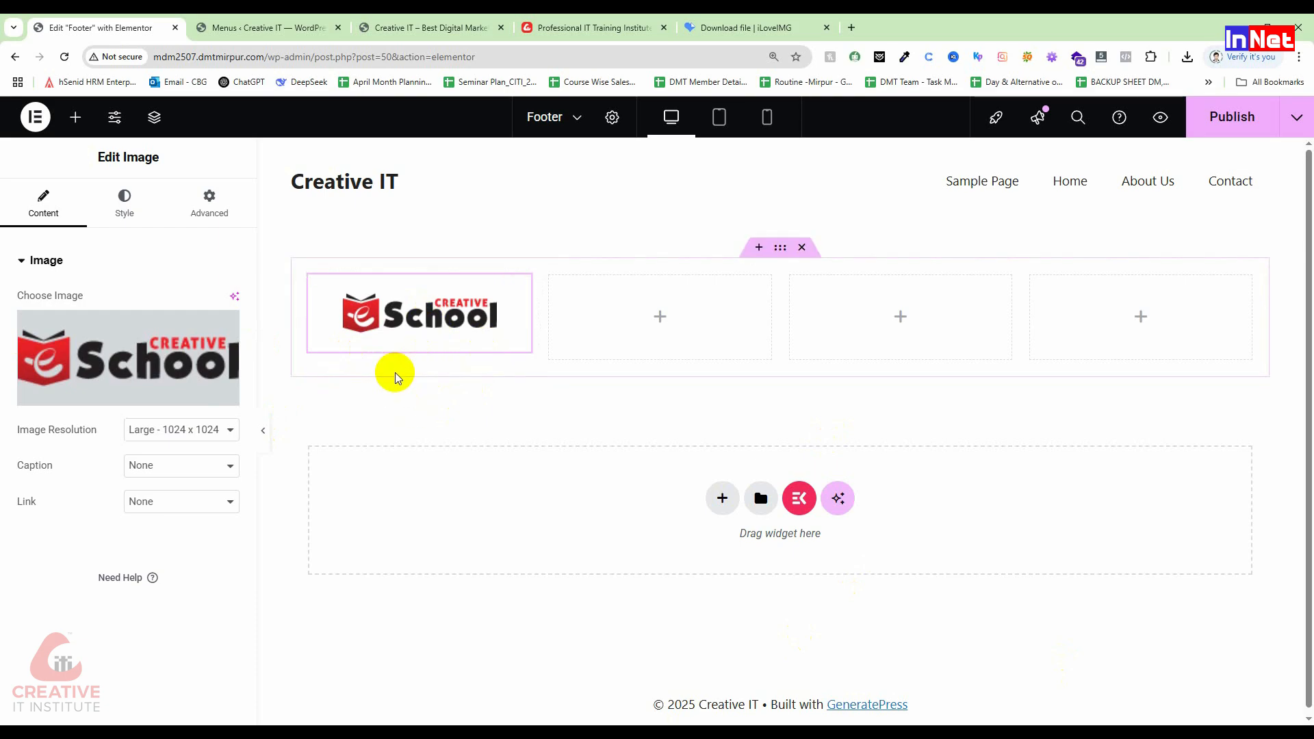
{"action": "left_click", "coordinate": [71, 118]}
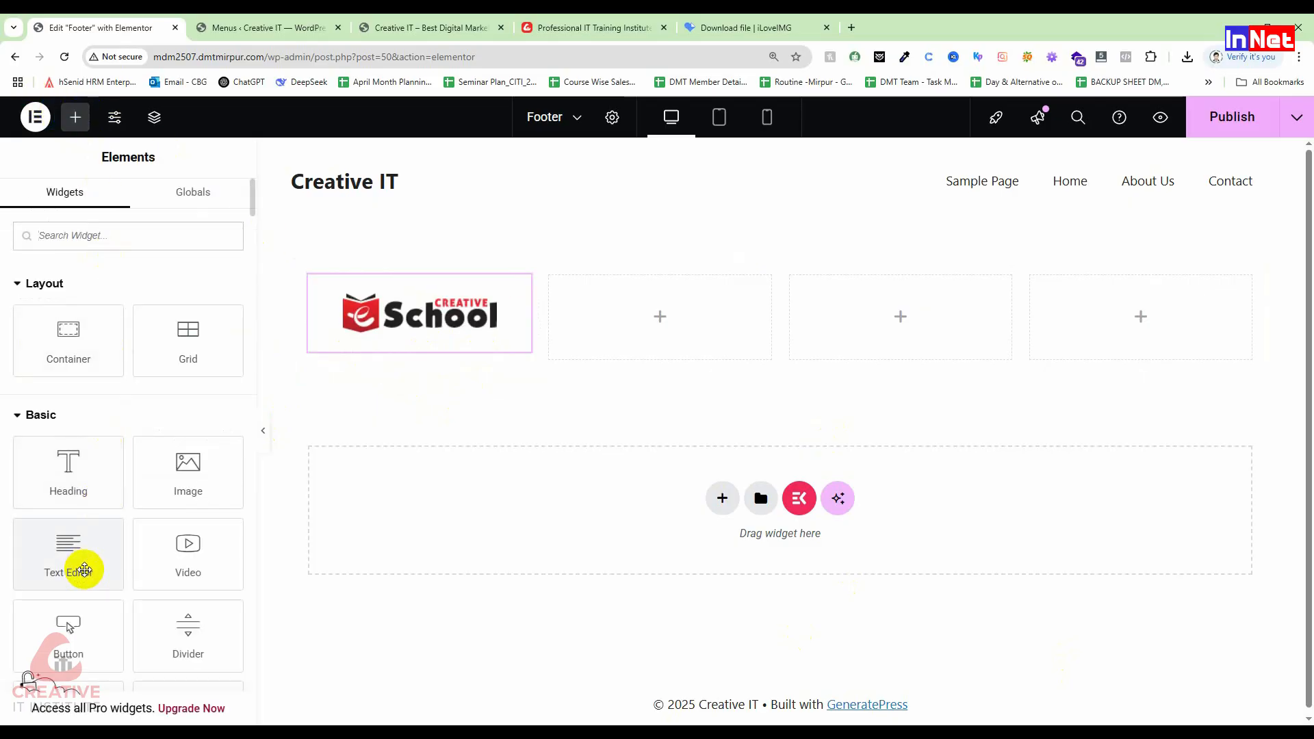
Step: Add a Text Editor below the logo with the intro paragraph copied from the Creative IT Institute site
{"action": "left_click_drag", "start_coordinate": [53, 555], "coordinate": [392, 347]}
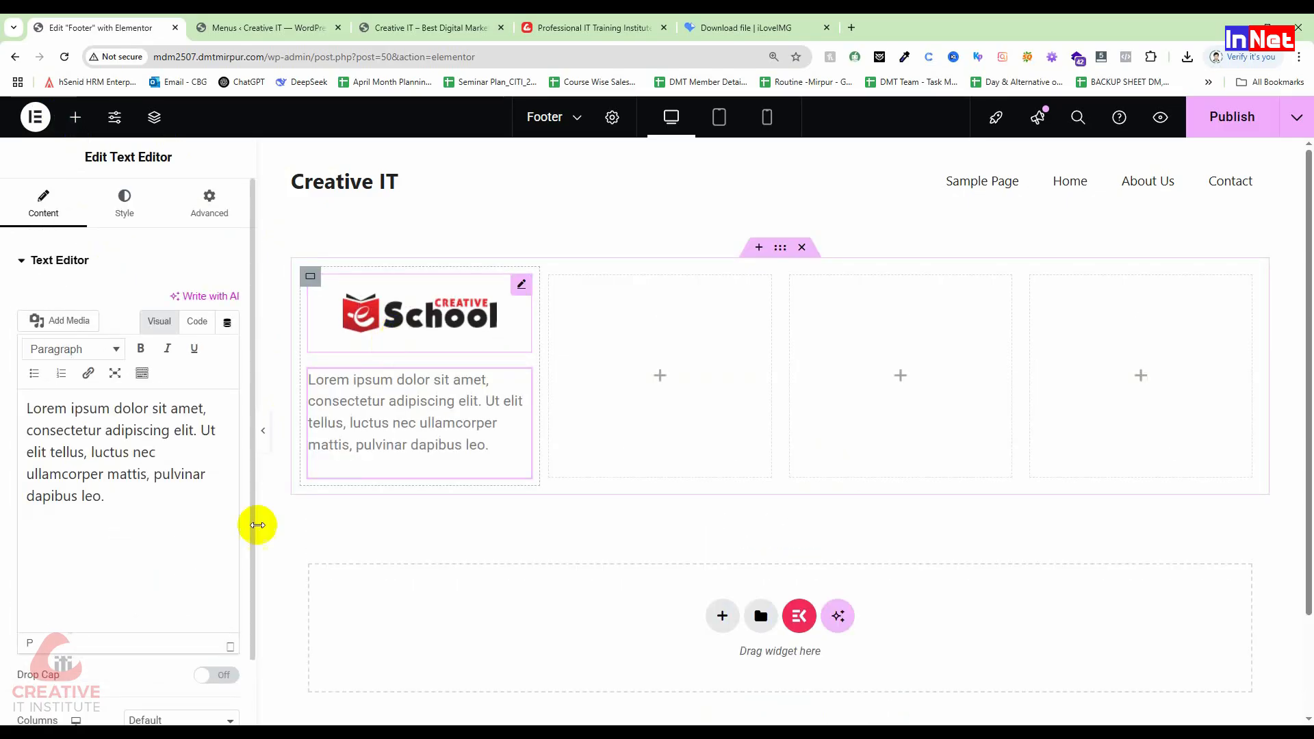
{"action": "left_click_drag", "start_coordinate": [132, 492], "coordinate": [6, 384]}
{"action": "key", "text": "BackSpace"}
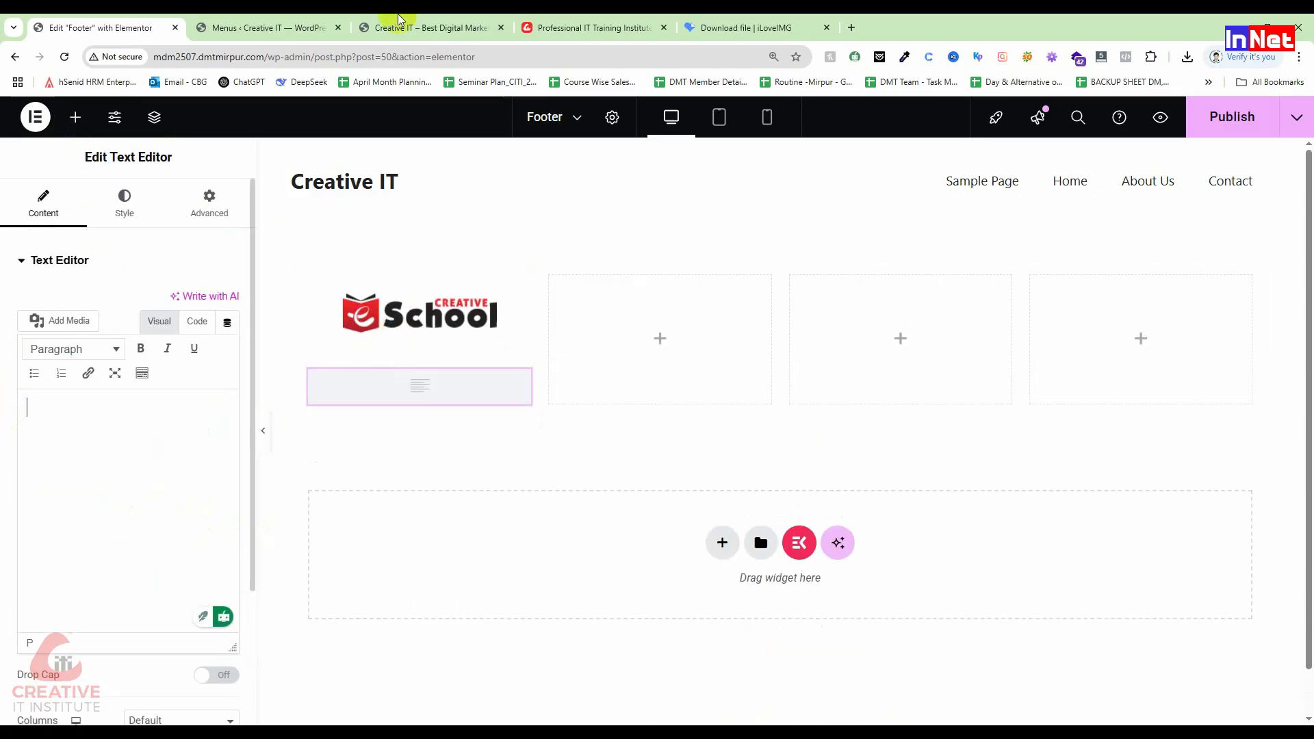
{"action": "left_click", "coordinate": [328, 26]}
{"action": "left_click", "coordinate": [586, 26]}
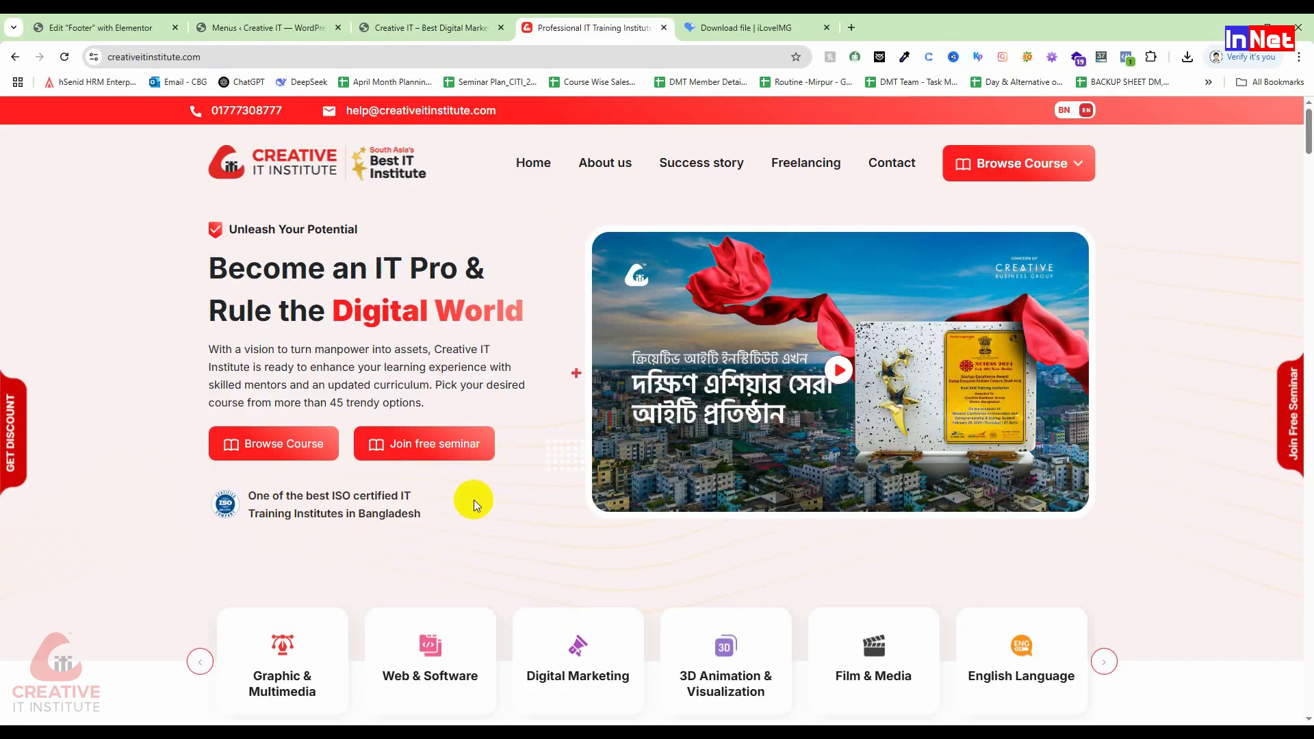
{"action": "left_click_drag", "start_coordinate": [379, 403], "coordinate": [171, 355]}
{"action": "right_click", "coordinate": [264, 363]}
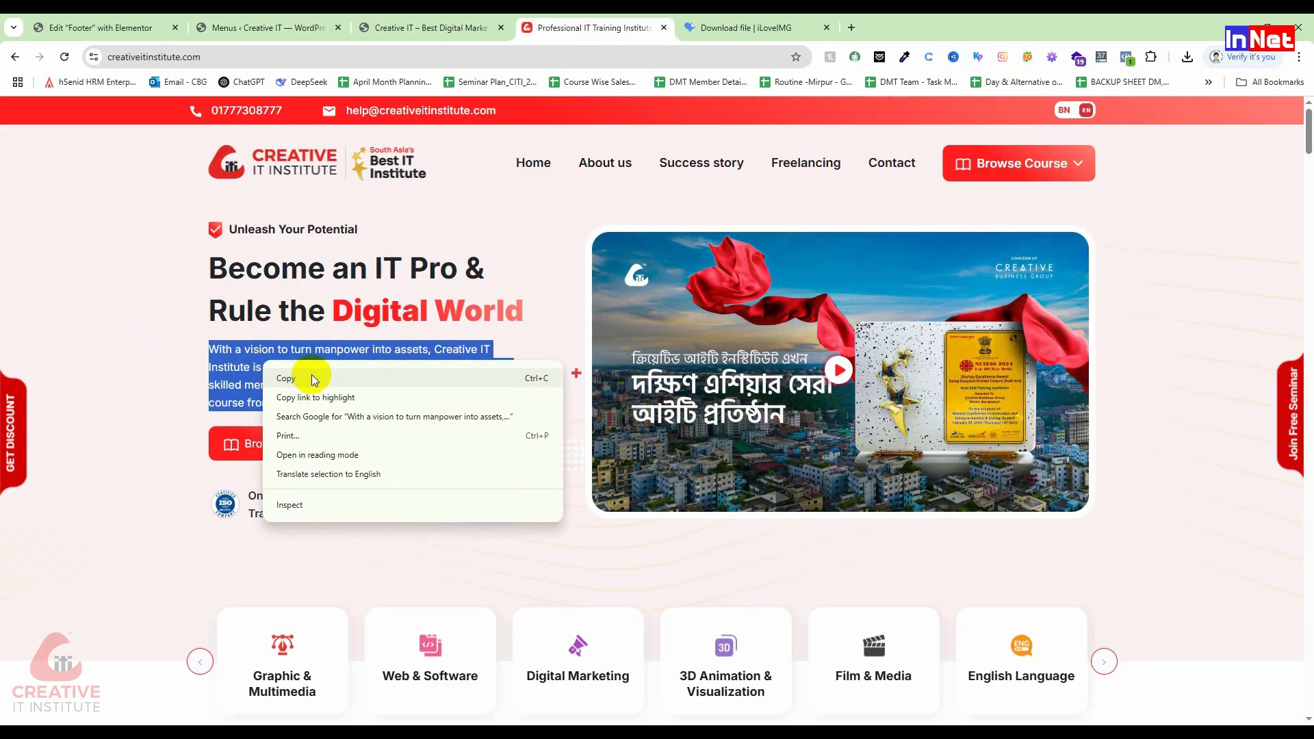
{"action": "left_click", "coordinate": [287, 379]}
{"action": "left_click", "coordinate": [273, 26]}
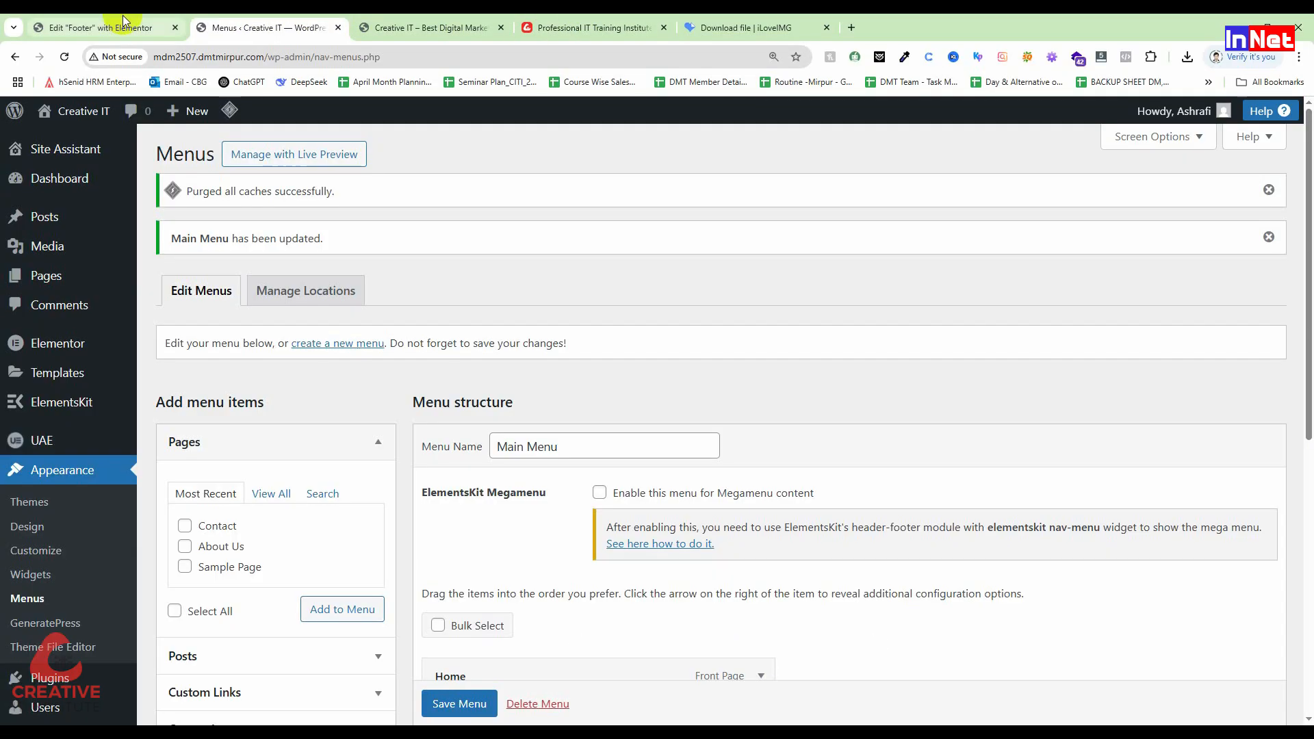
{"action": "left_click", "coordinate": [123, 26]}
{"action": "key", "text": "ctrl+v"}
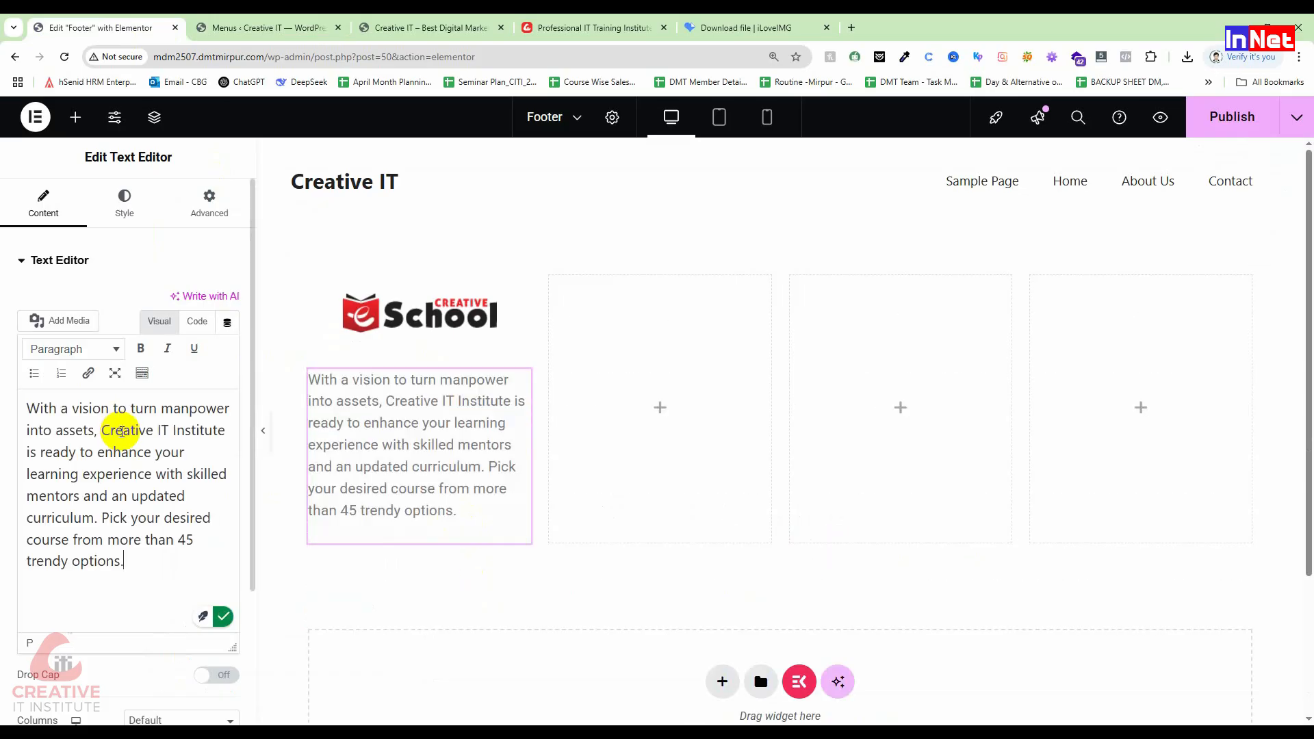
Step: Make only the words 'Creative IT Institute' bold in the paragraph
{"action": "left_click_drag", "start_coordinate": [130, 563], "coordinate": [4, 409]}
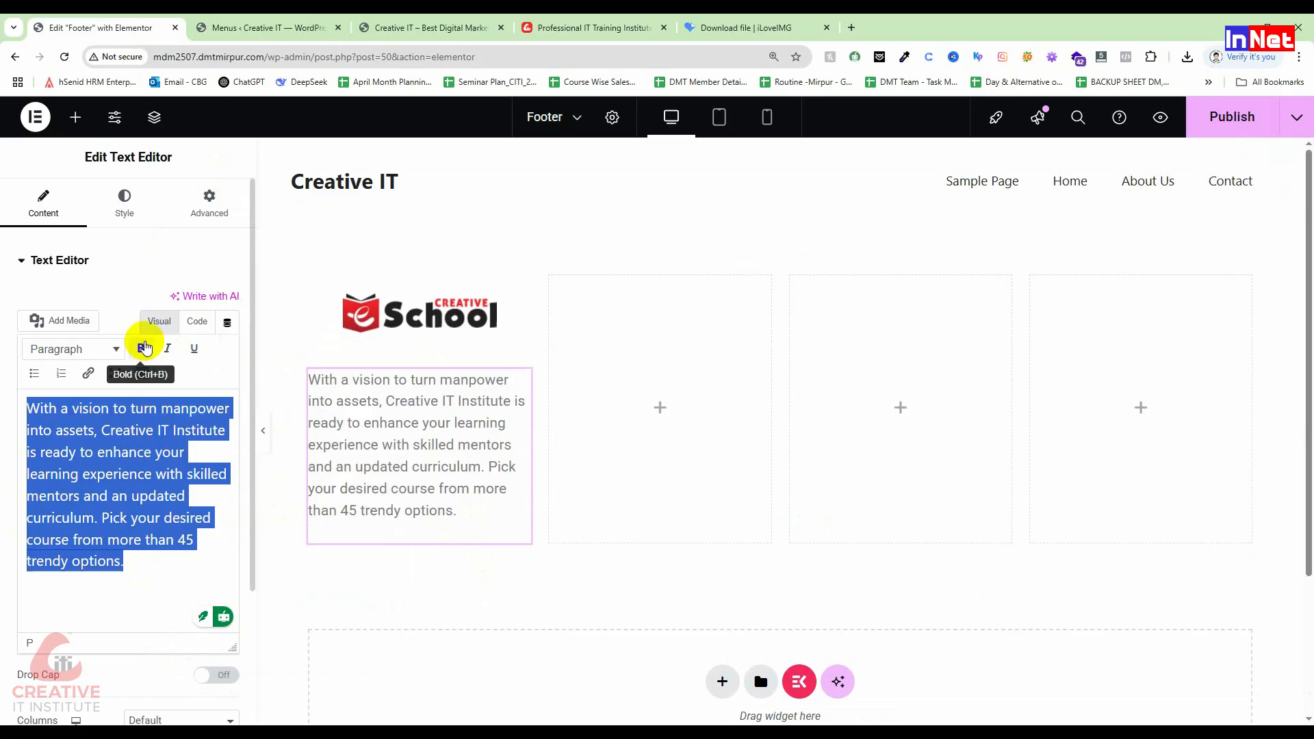
{"action": "left_click", "coordinate": [144, 348]}
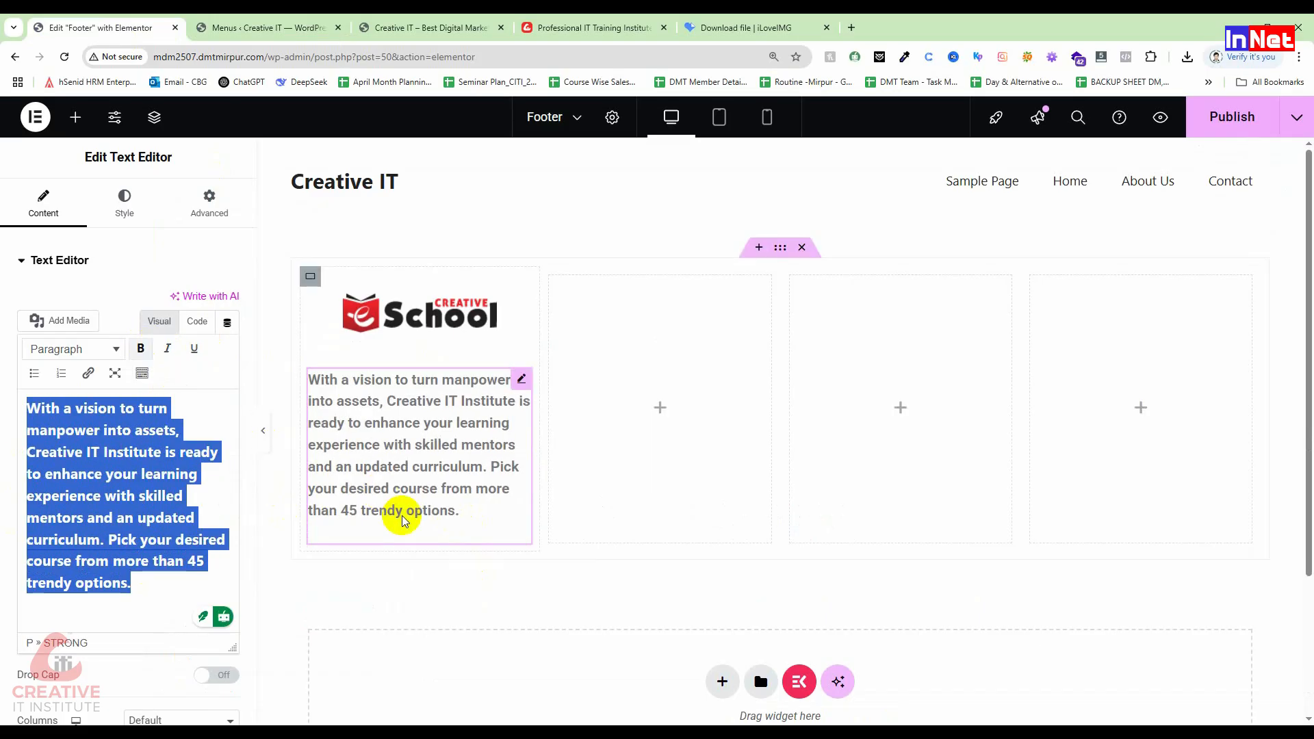
{"action": "left_click", "coordinate": [141, 349]}
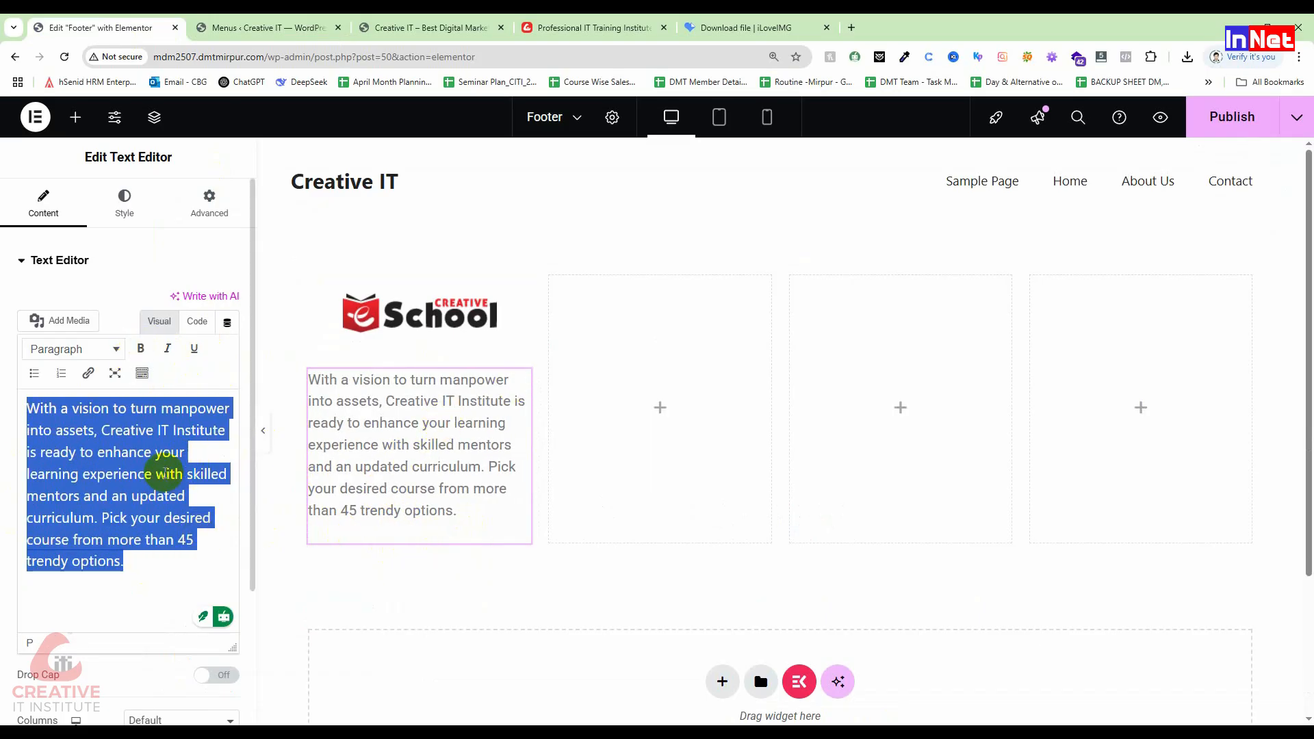
{"action": "left_click", "coordinate": [166, 473]}
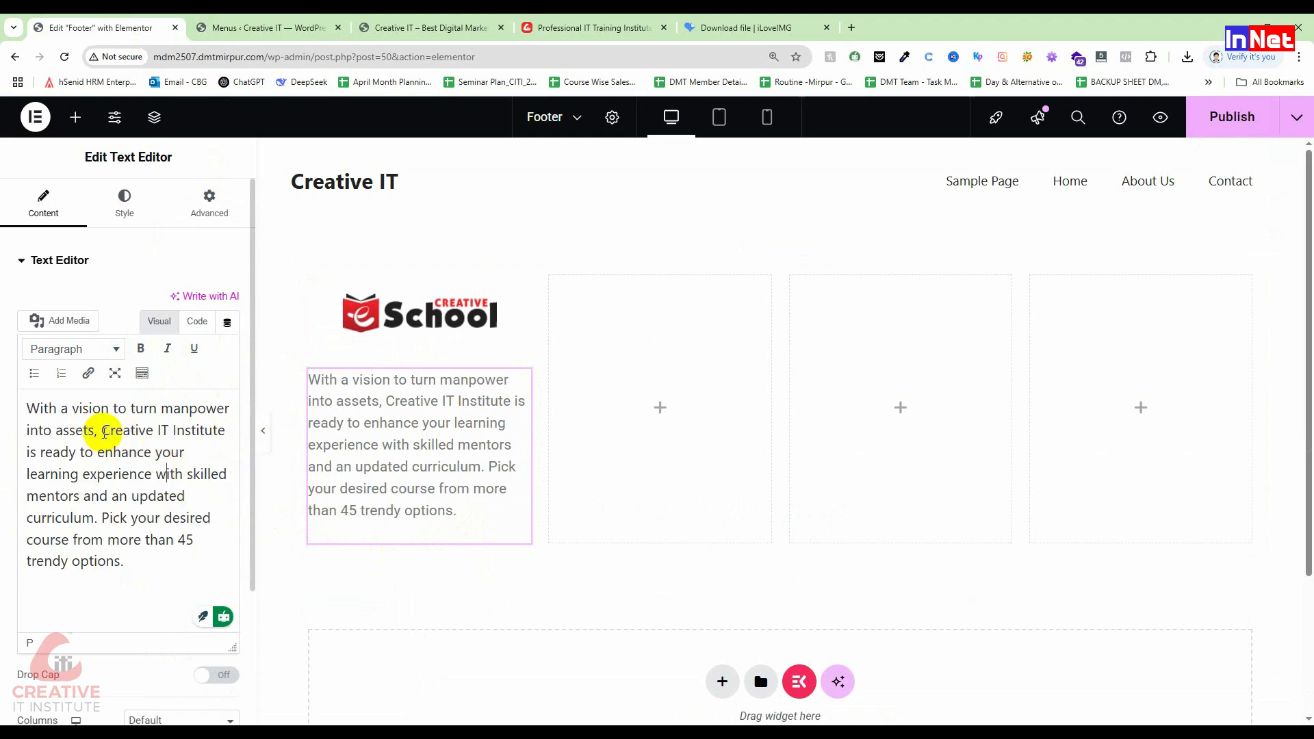
{"action": "left_click_drag", "start_coordinate": [102, 429], "coordinate": [225, 429]}
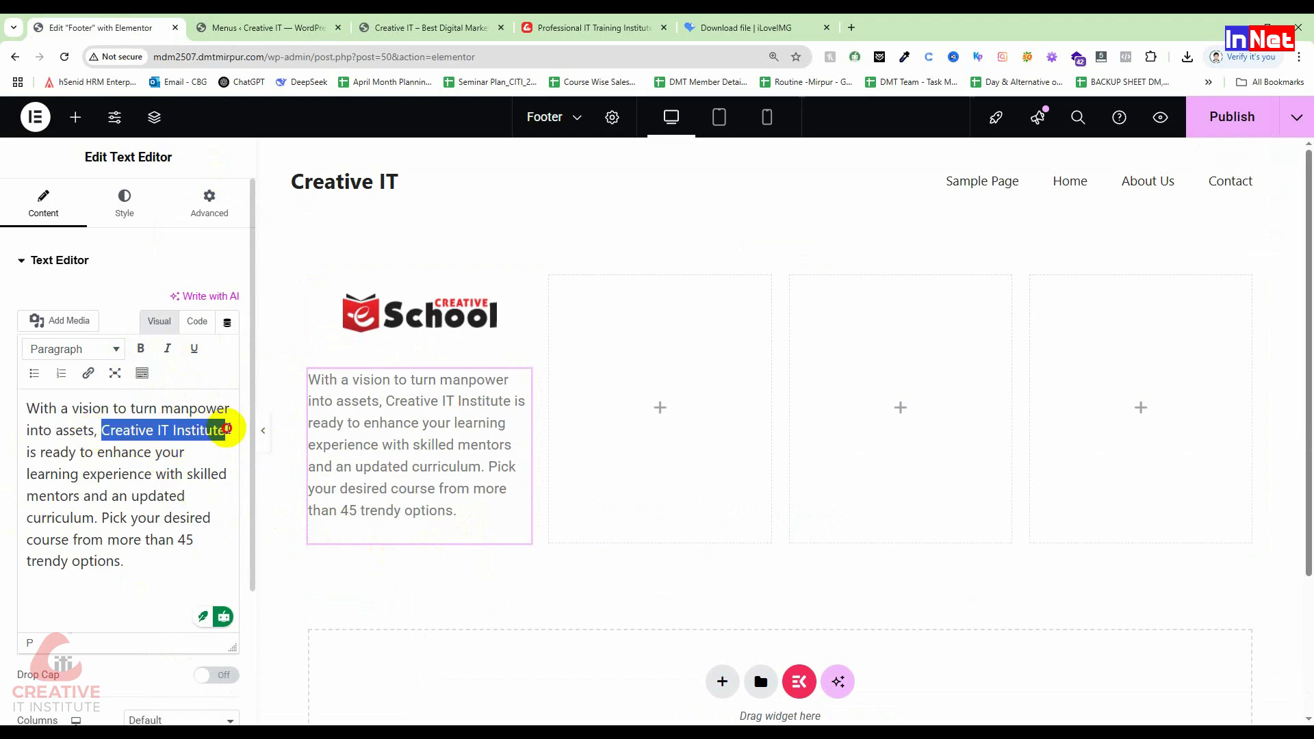
{"action": "left_click", "coordinate": [140, 349]}
{"action": "left_click", "coordinate": [175, 496]}
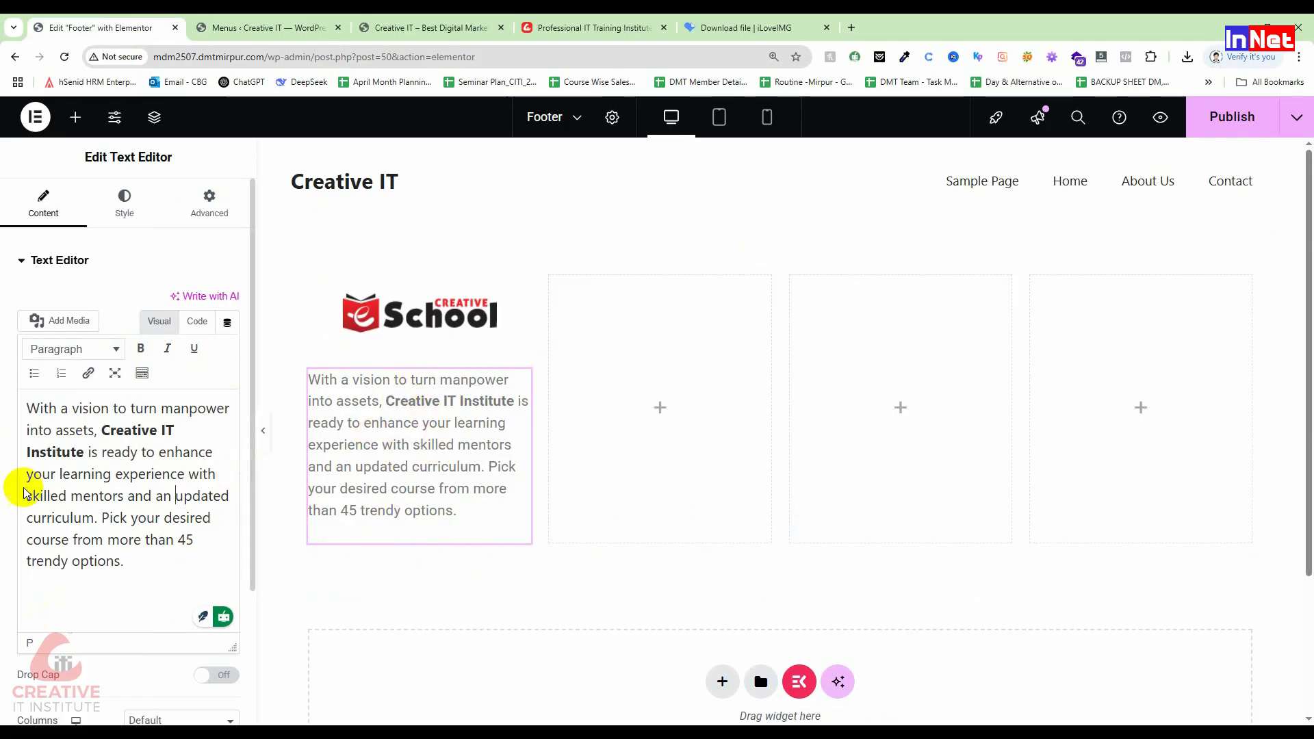
{"action": "left_click", "coordinate": [125, 200]}
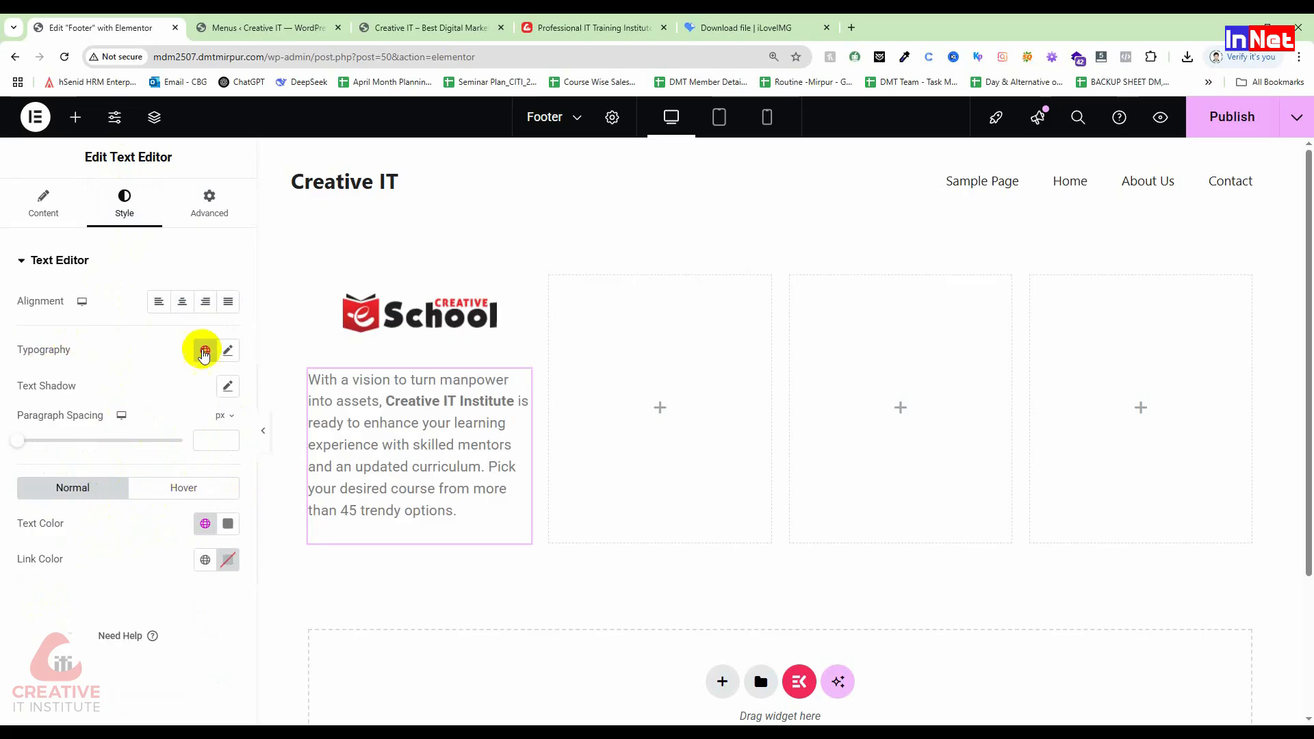
Step: Set the intro paragraph's font to Poppins, keeping left alignment and 400 Normal weight
{"action": "left_click", "coordinate": [184, 303]}
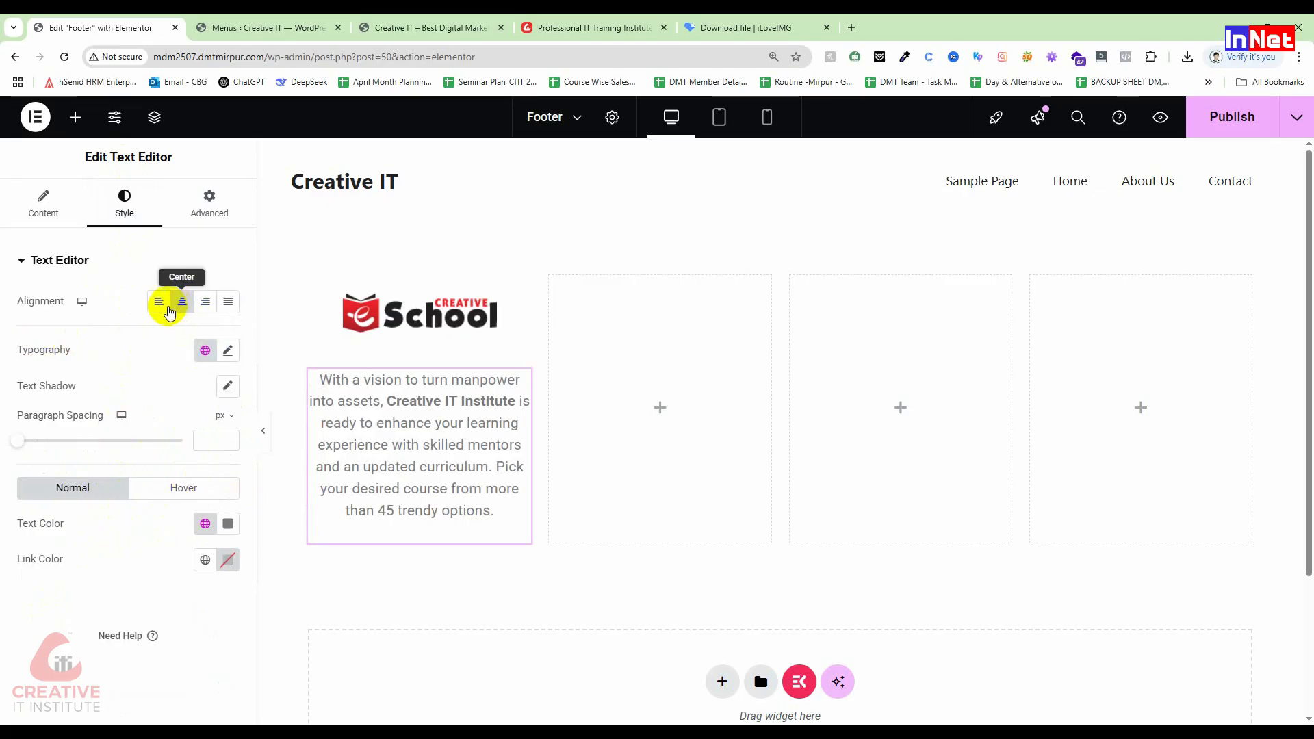
{"action": "left_click", "coordinate": [158, 302]}
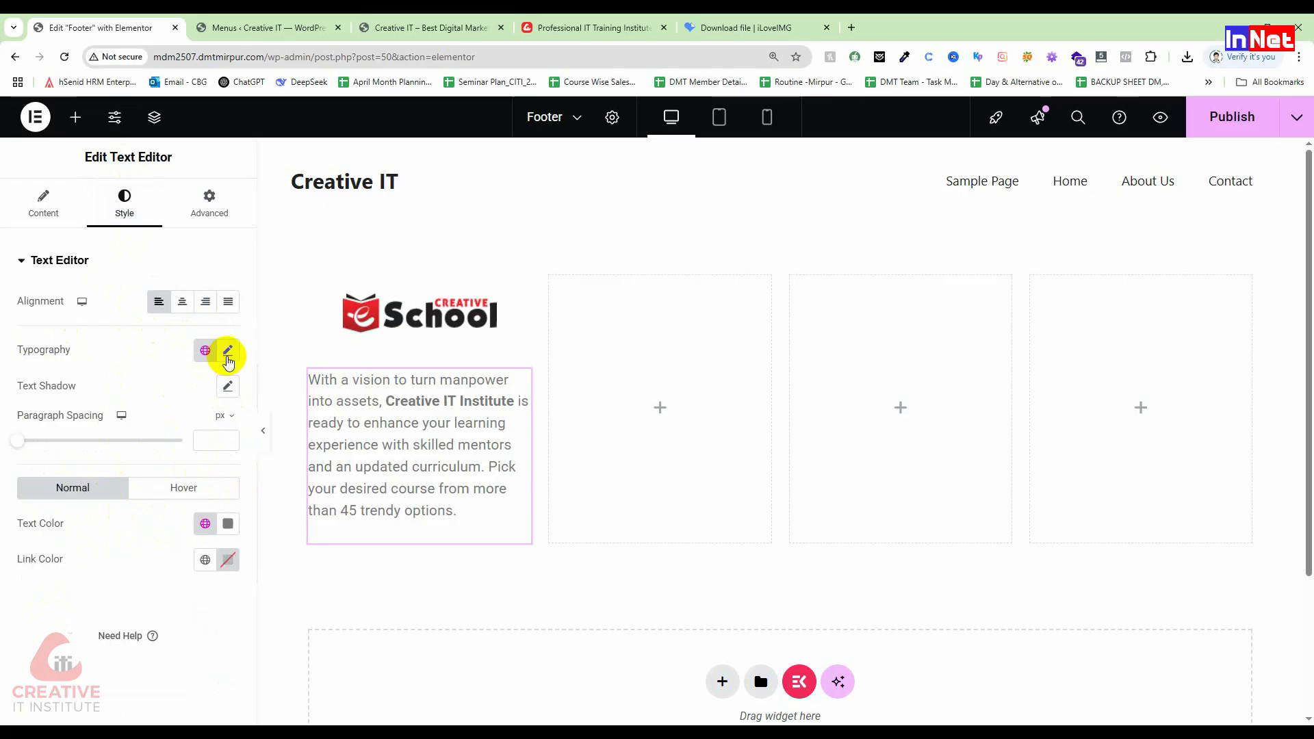
{"action": "left_click", "coordinate": [227, 351]}
{"action": "left_click", "coordinate": [191, 437]}
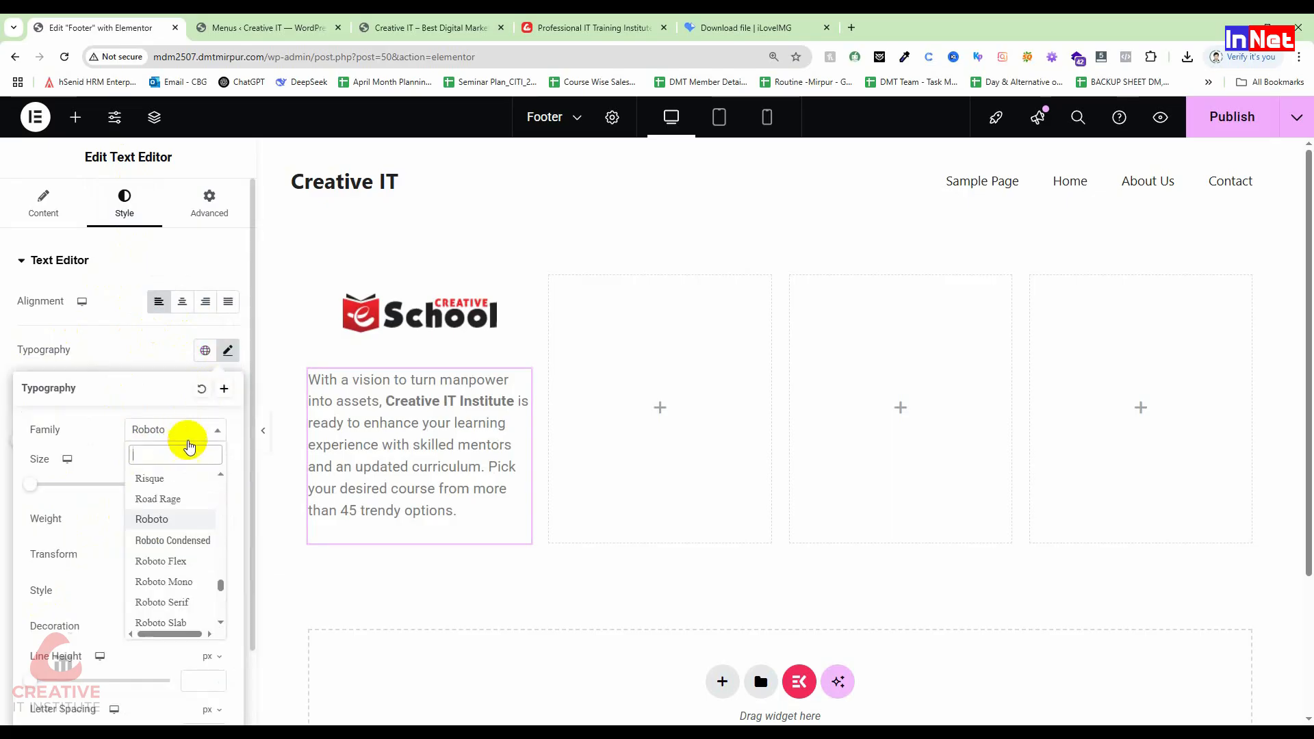
{"action": "type", "text": "popp"}
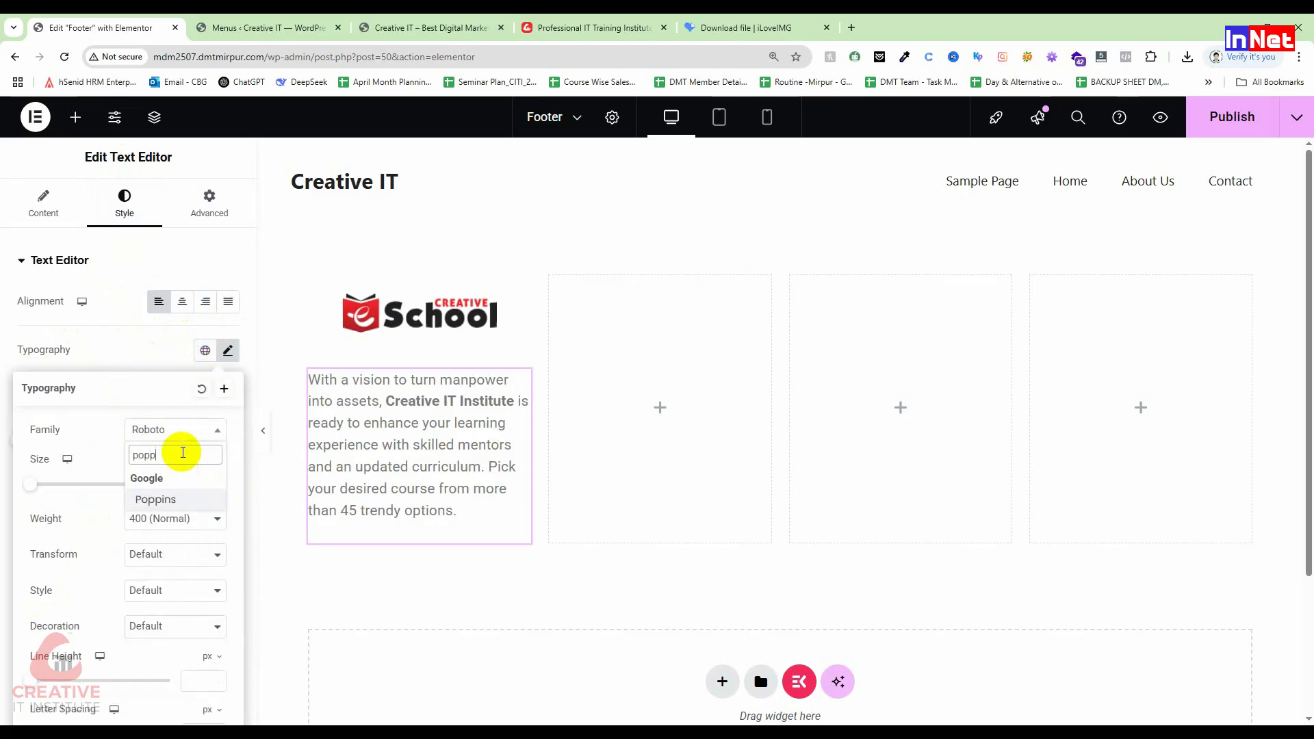
{"action": "left_click", "coordinate": [176, 500]}
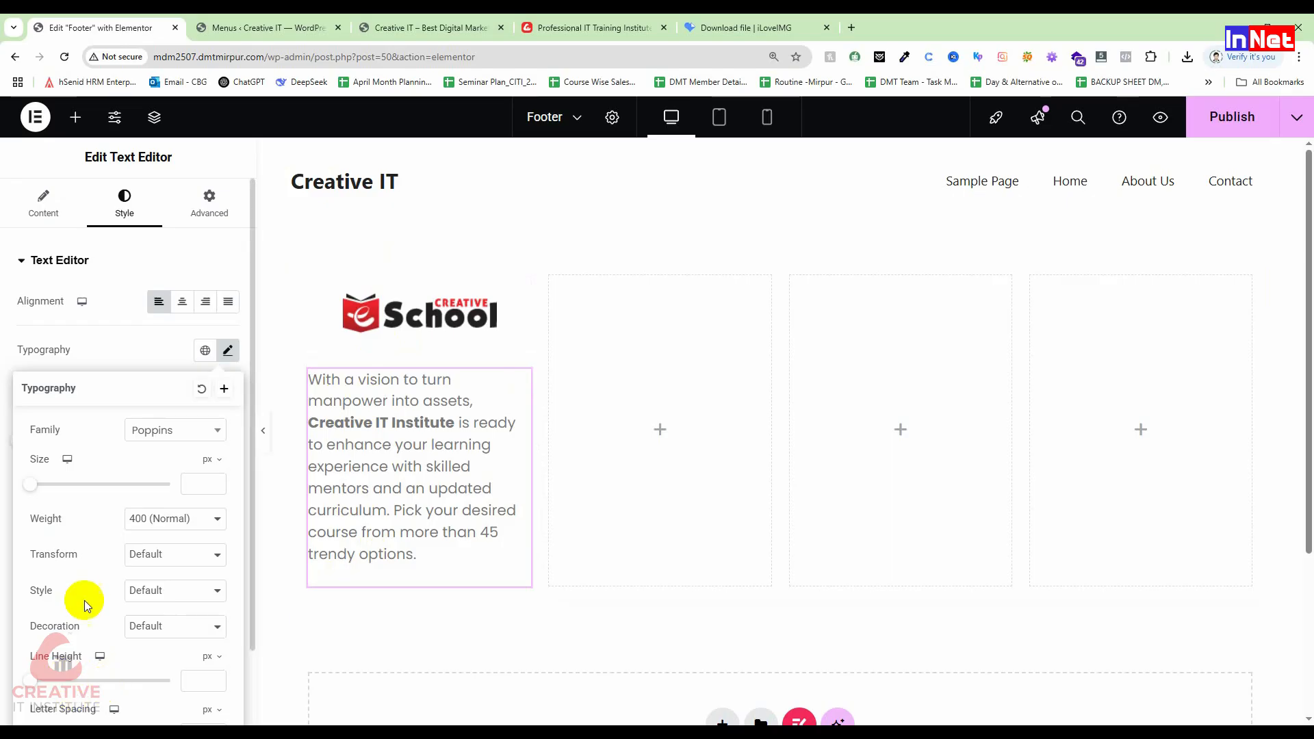
{"action": "left_click", "coordinate": [187, 521]}
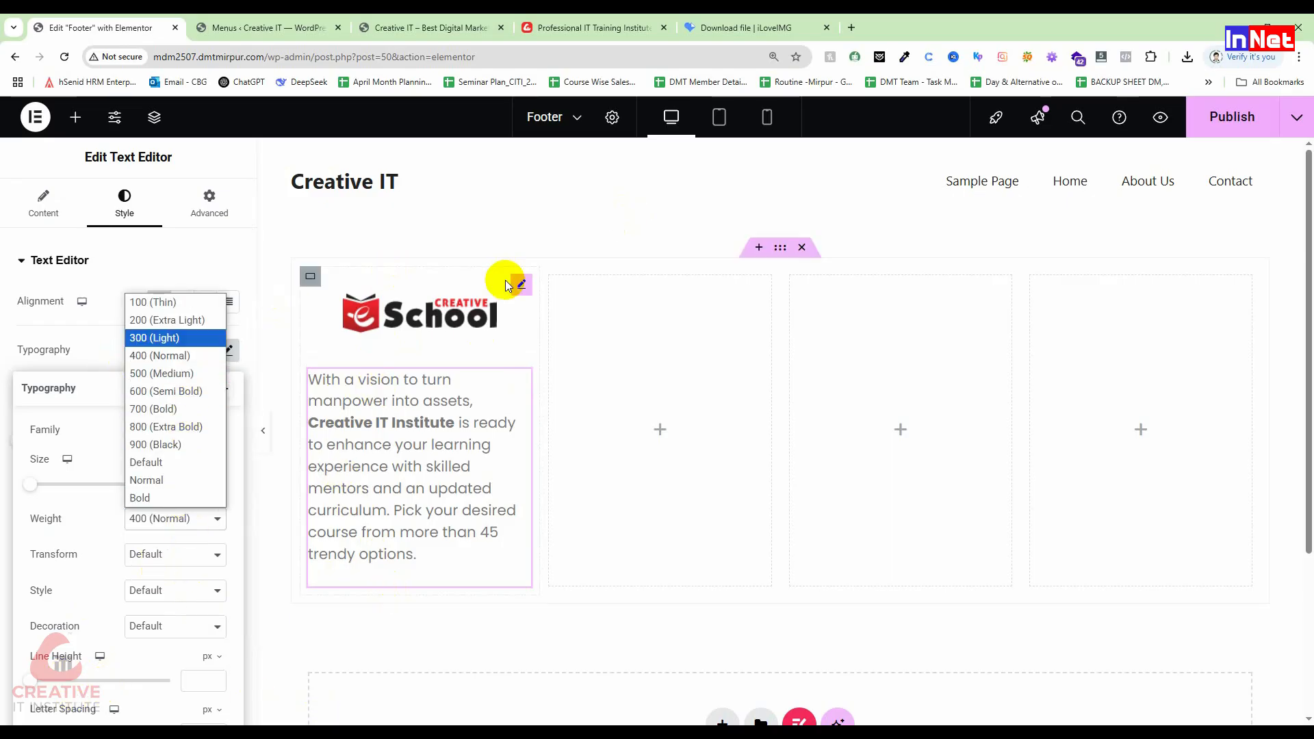
{"action": "left_click", "coordinate": [701, 364]}
{"action": "left_click", "coordinate": [701, 363]}
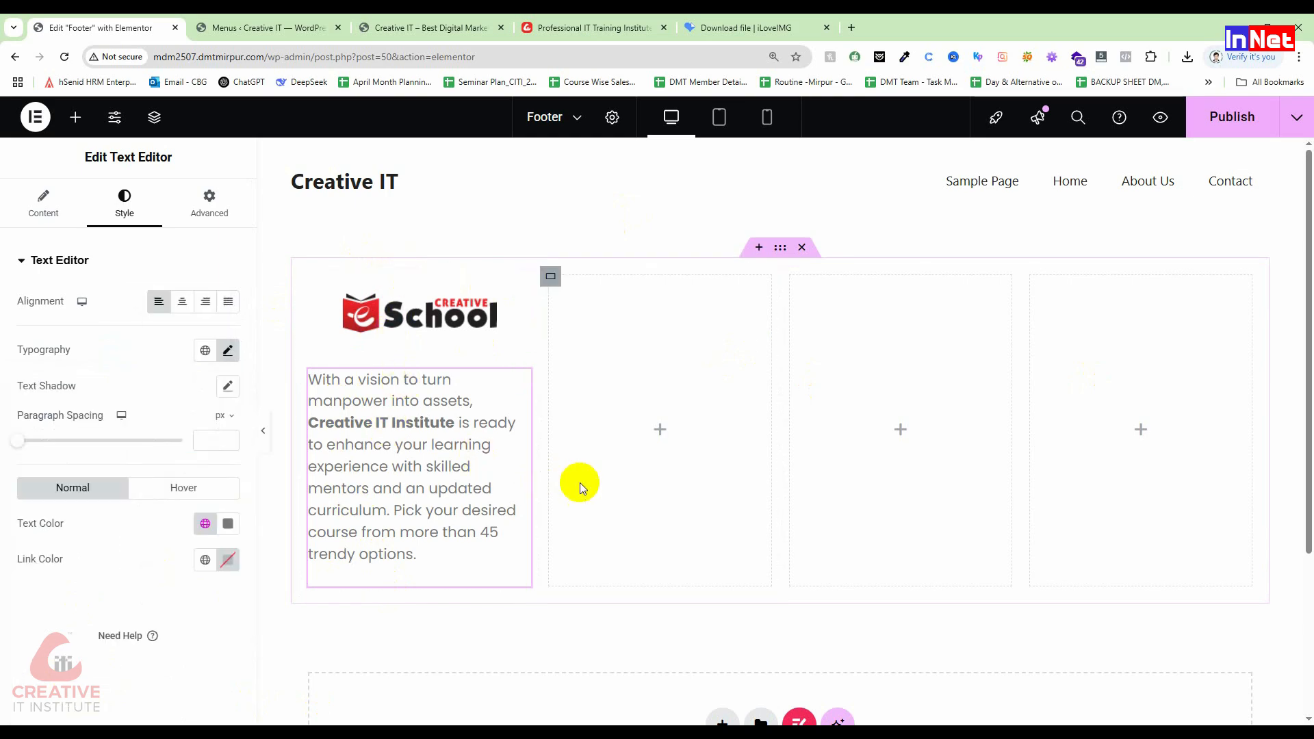
{"action": "left_click", "coordinate": [659, 431]}
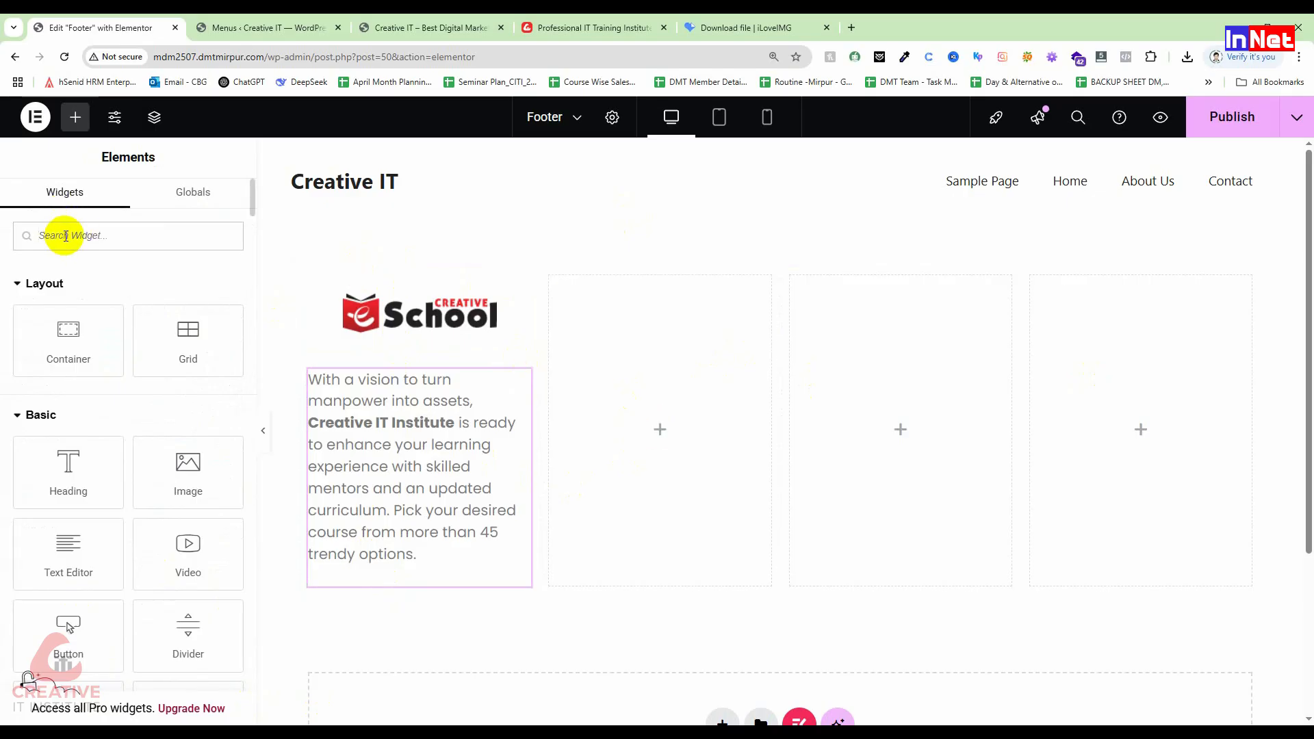
Step: Put a Heading widget reading 'Quick Links' in the second column, discarding a trial Navigation Menu
{"action": "type", "text": "nav"}
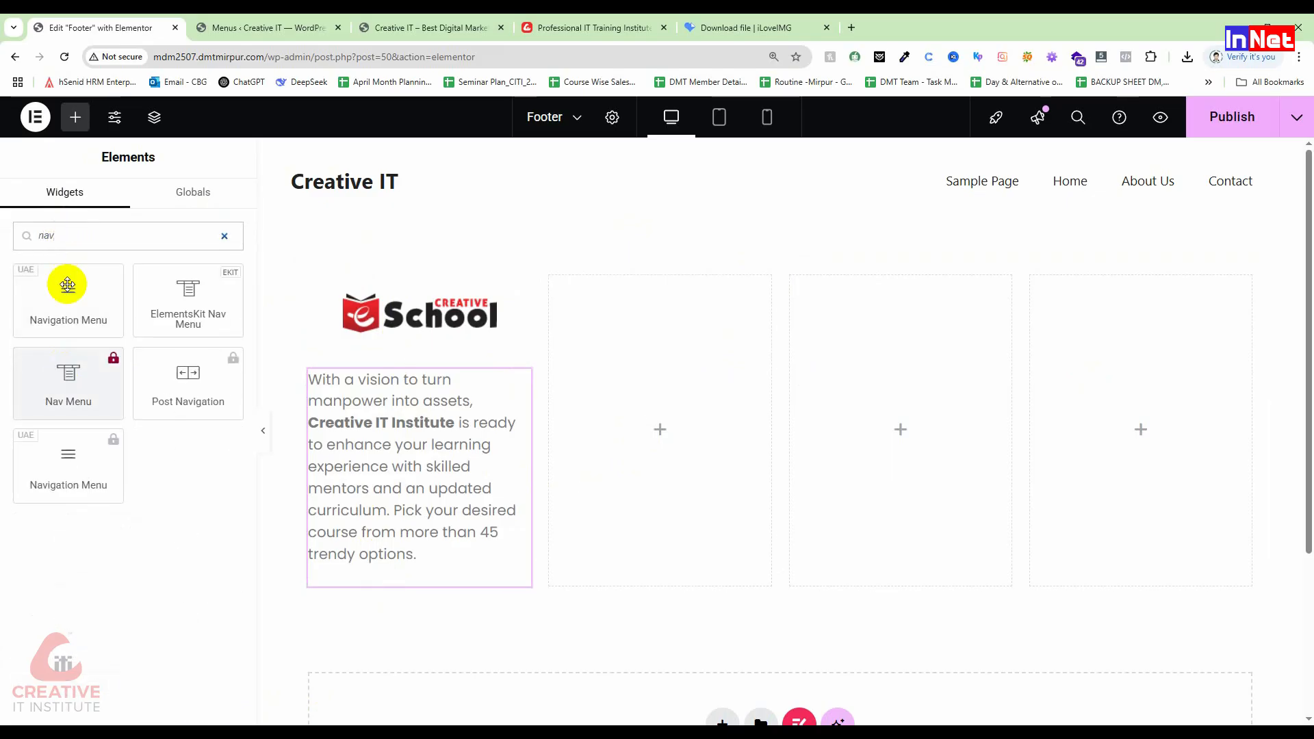
{"action": "left_click_drag", "start_coordinate": [94, 301], "coordinate": [653, 411]}
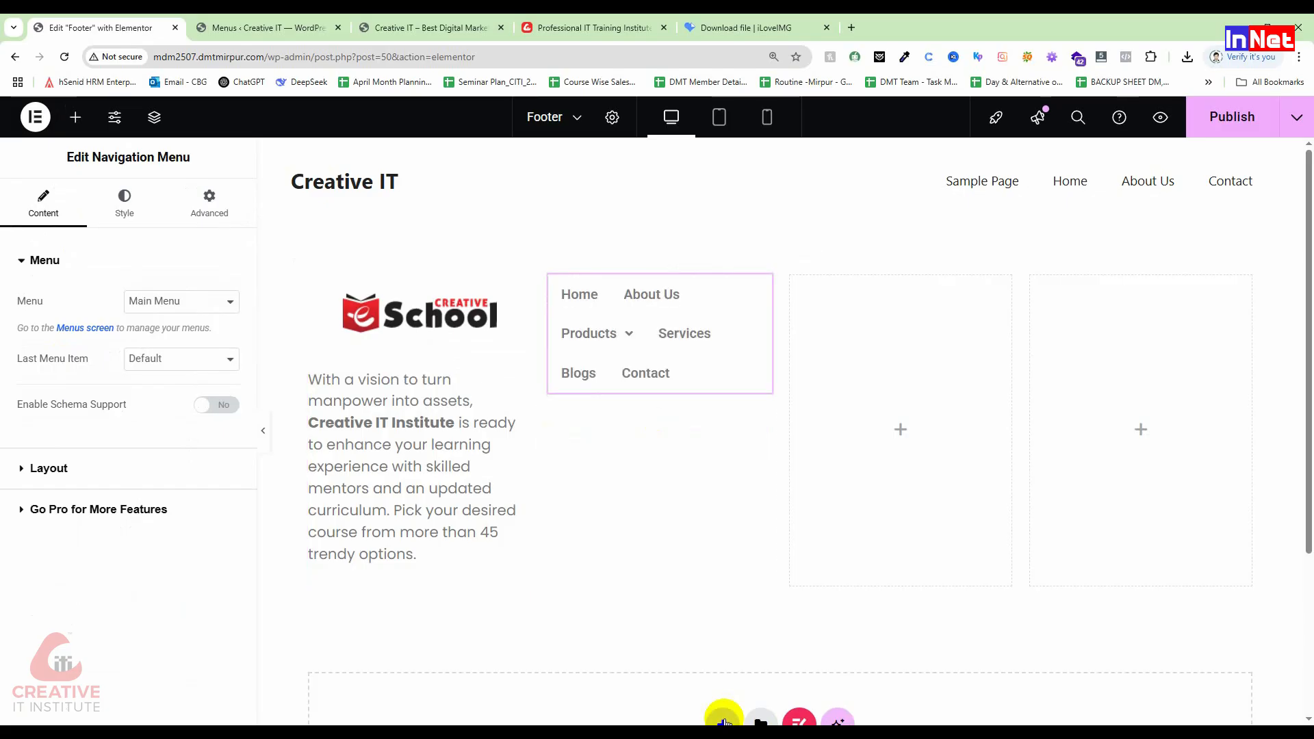
{"action": "key", "text": "Delete"}
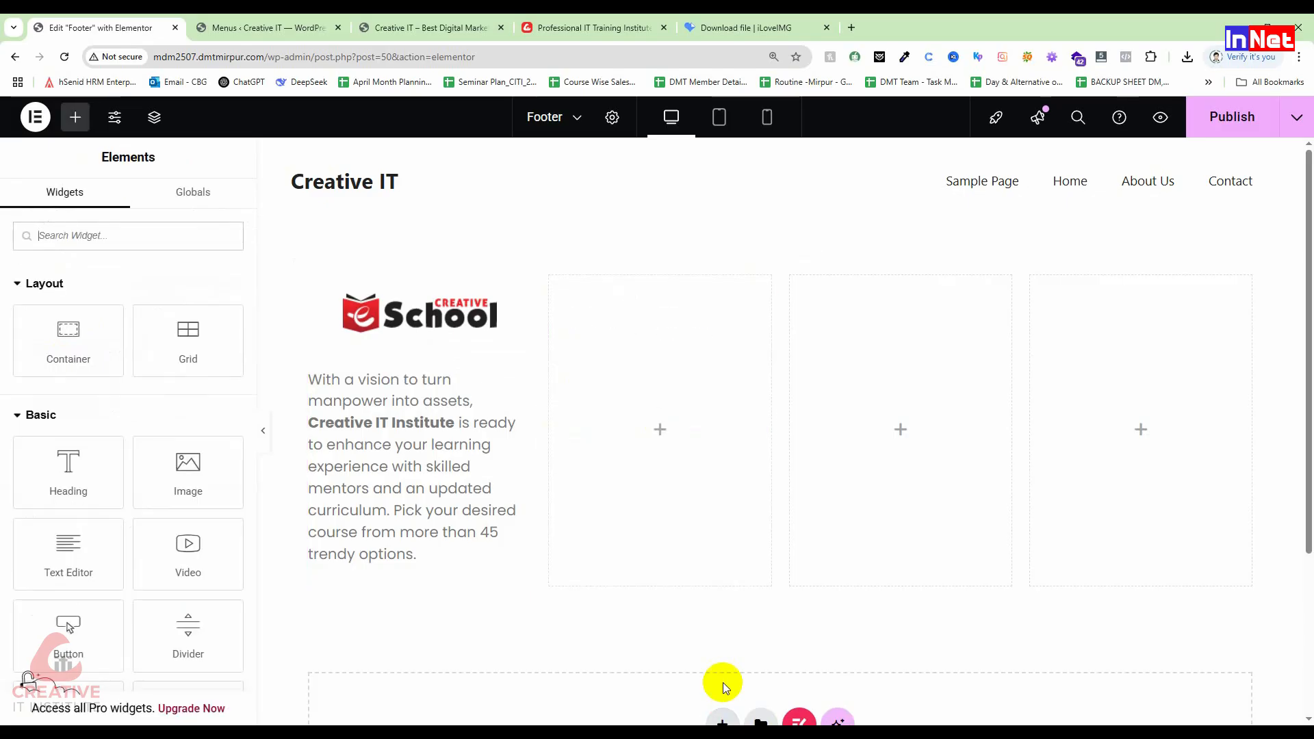
{"action": "left_click_drag", "start_coordinate": [61, 472], "coordinate": [599, 315]}
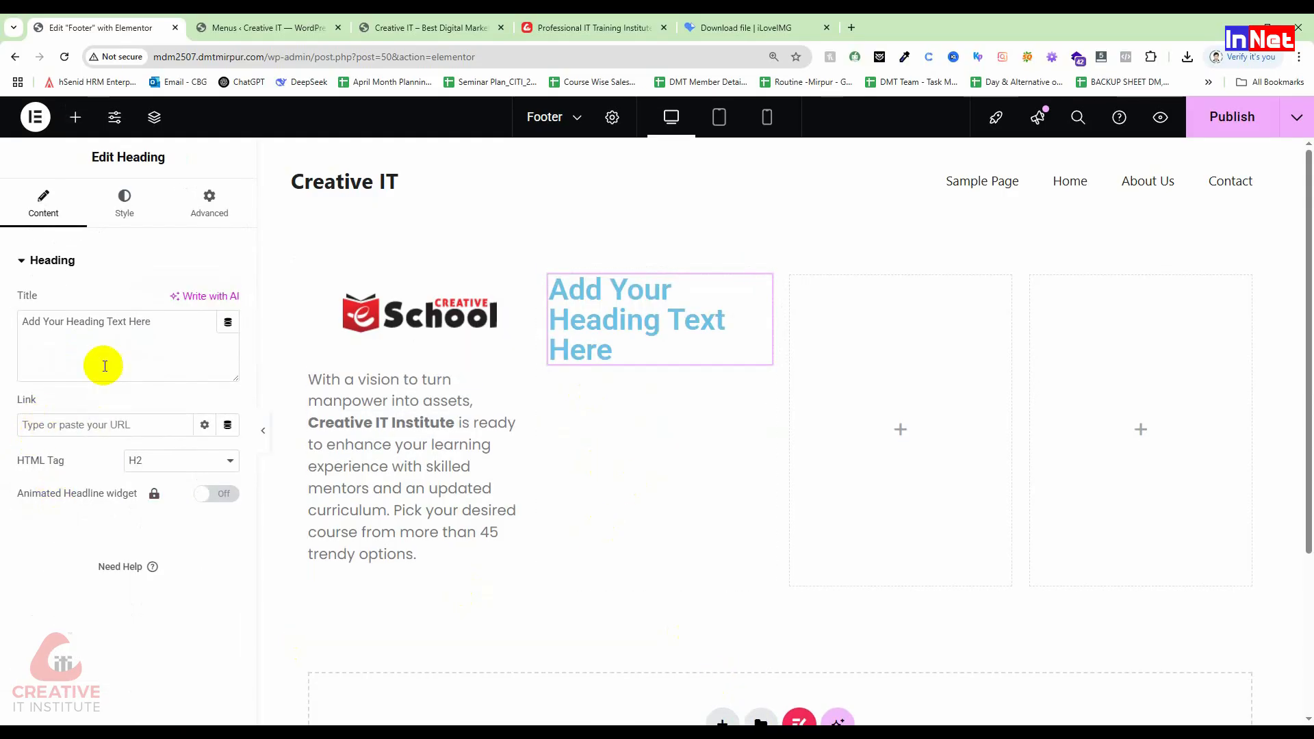
{"action": "left_click_drag", "start_coordinate": [170, 327], "coordinate": [2, 235]}
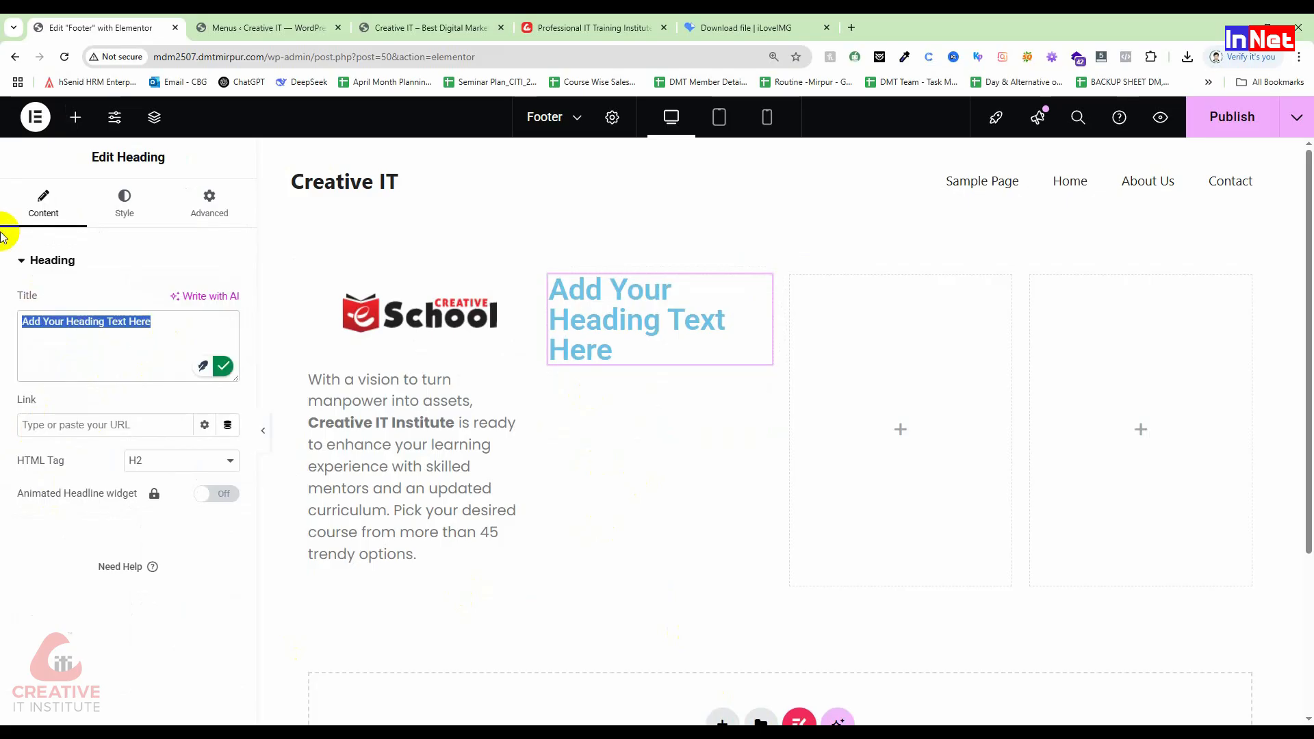
{"action": "type", "text": "Quick Links"}
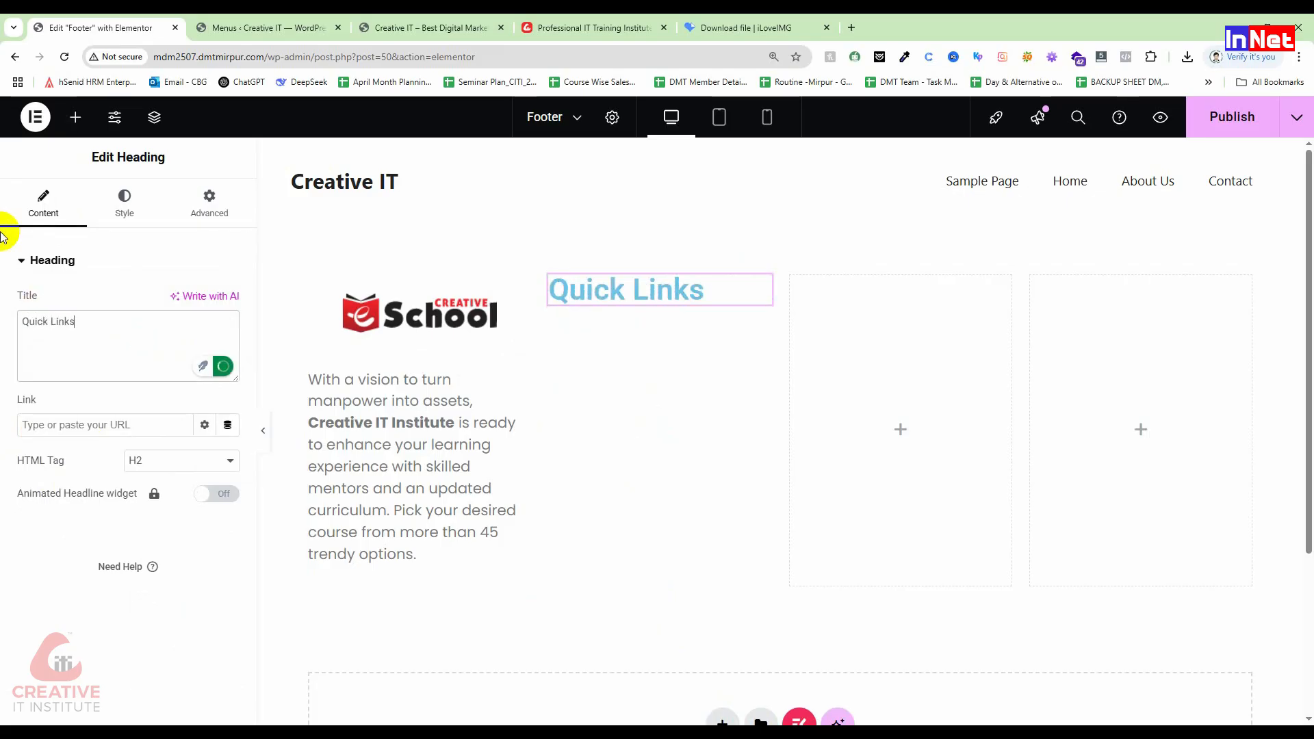
Step: Make the Quick Links heading text black (#000000)
{"action": "left_click", "coordinate": [136, 217]}
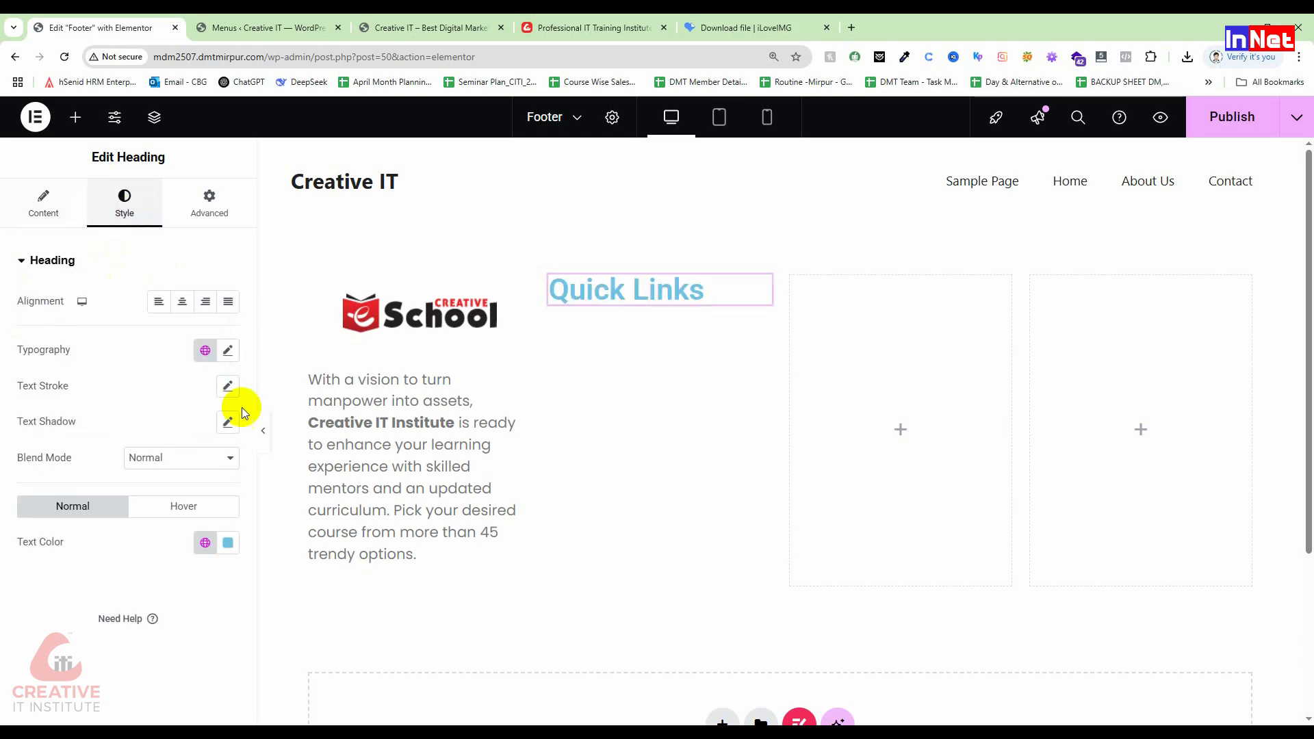
{"action": "left_click", "coordinate": [228, 543]}
{"action": "left_click_drag", "start_coordinate": [141, 482], "coordinate": [58, 479]}
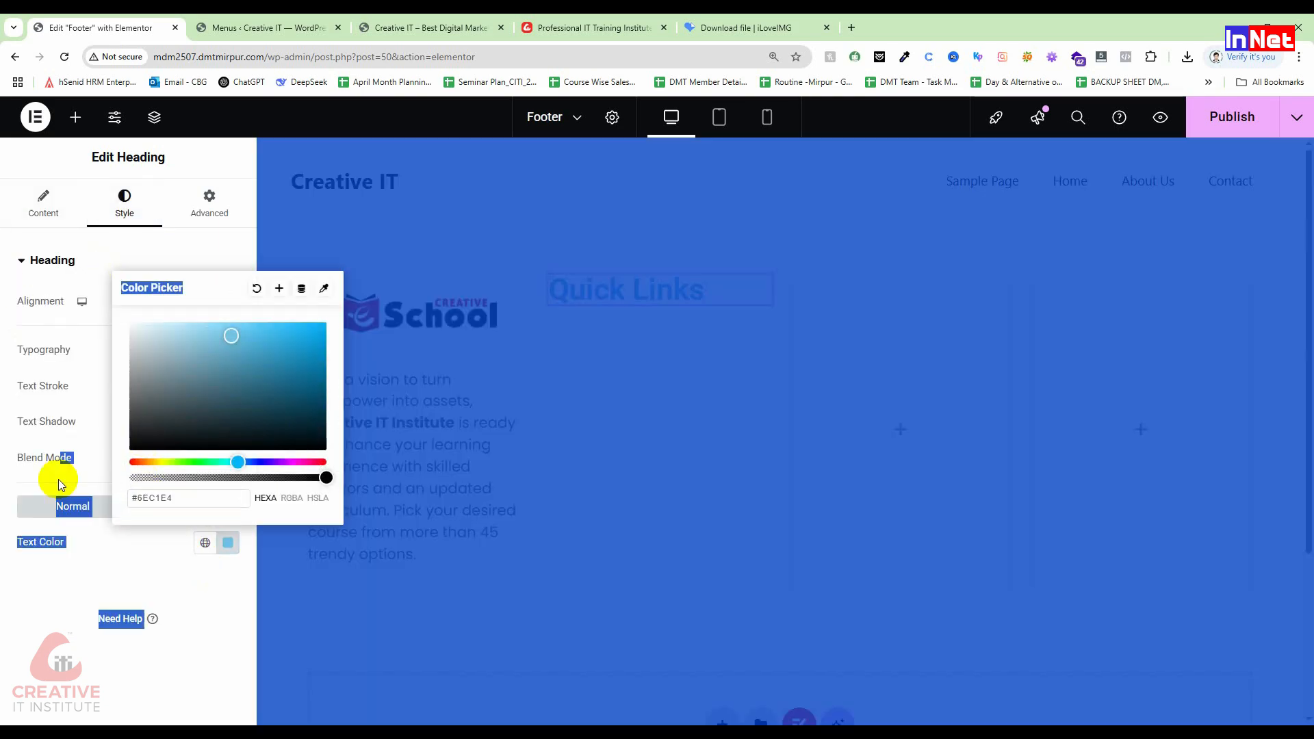
{"action": "mouse_move", "coordinate": [138, 432]}
{"action": "left_mouse_down"}
{"action": "mouse_move", "coordinate": [129, 462]}
{"action": "mouse_move", "coordinate": [78, 501]}
{"action": "left_mouse_up"}
{"action": "left_click", "coordinate": [66, 472]}
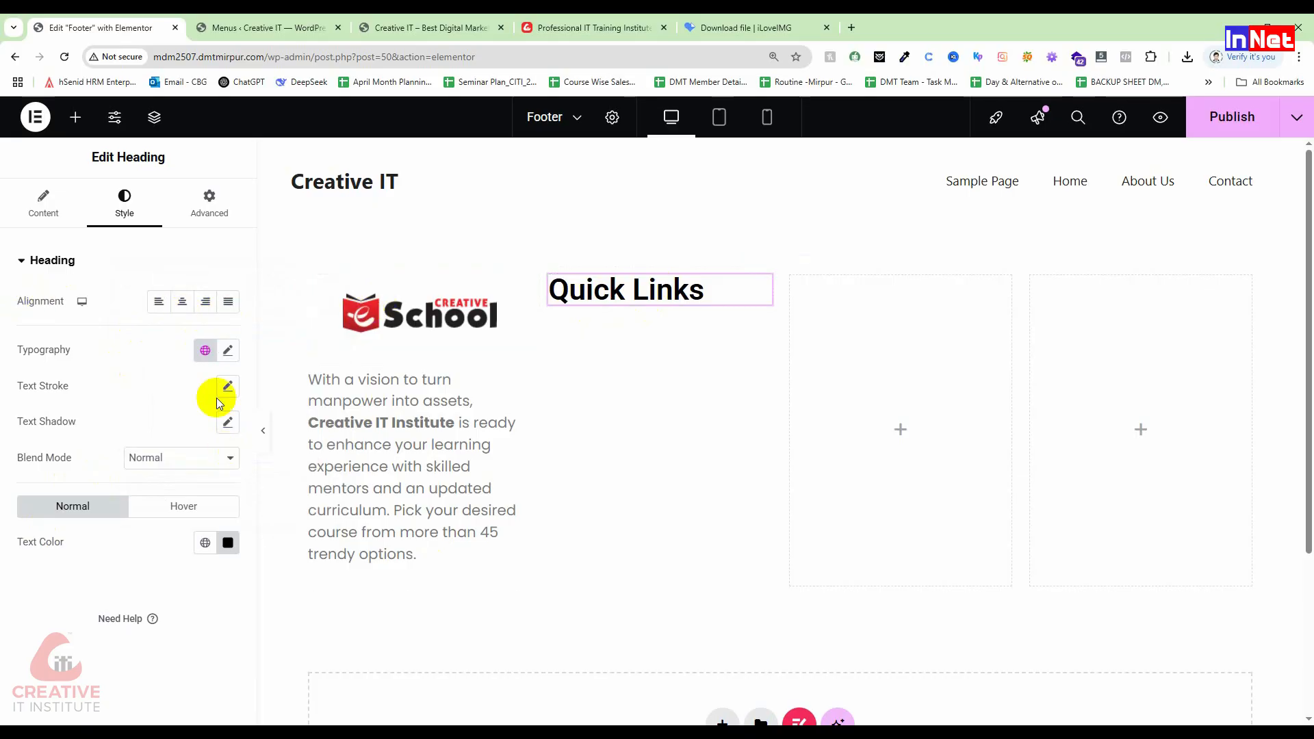
Step: Set the heading typography to Poppins, size 30, weight 600 Semi Bold
{"action": "left_click", "coordinate": [231, 359]}
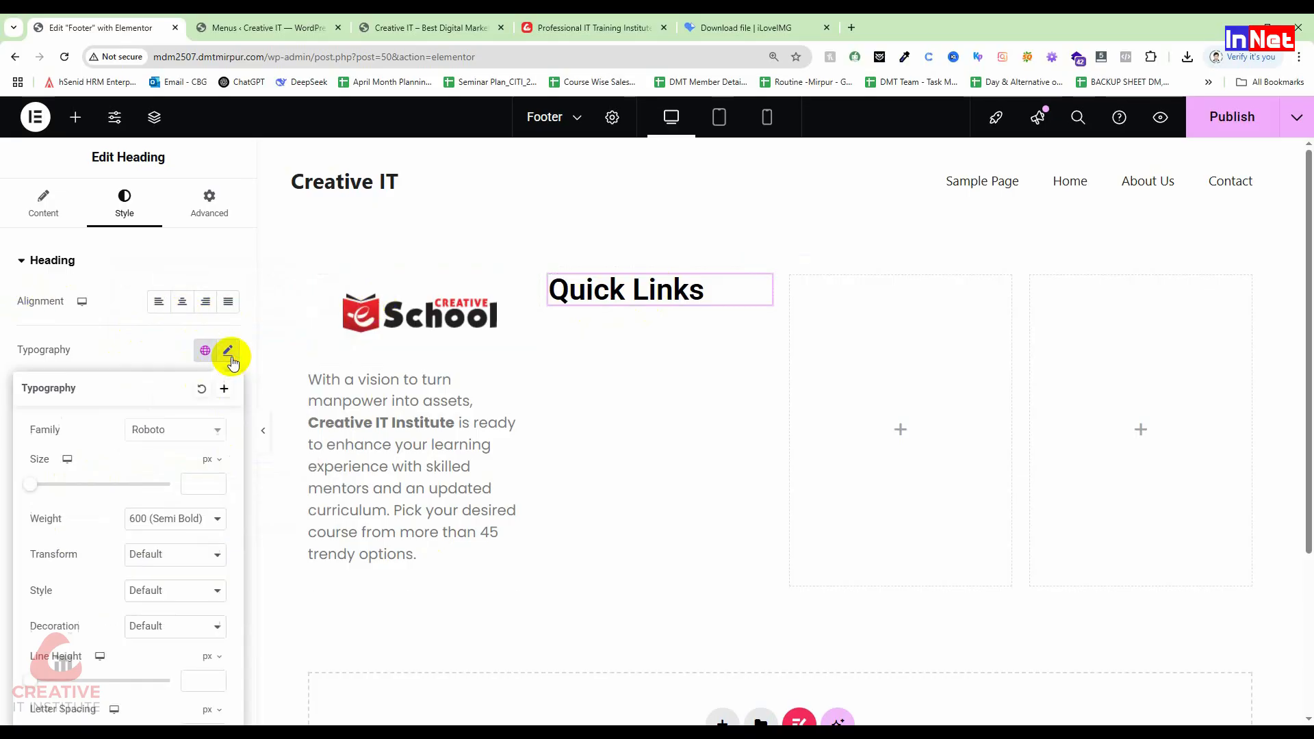
{"action": "left_click", "coordinate": [146, 429]}
{"action": "type", "text": "popp"}
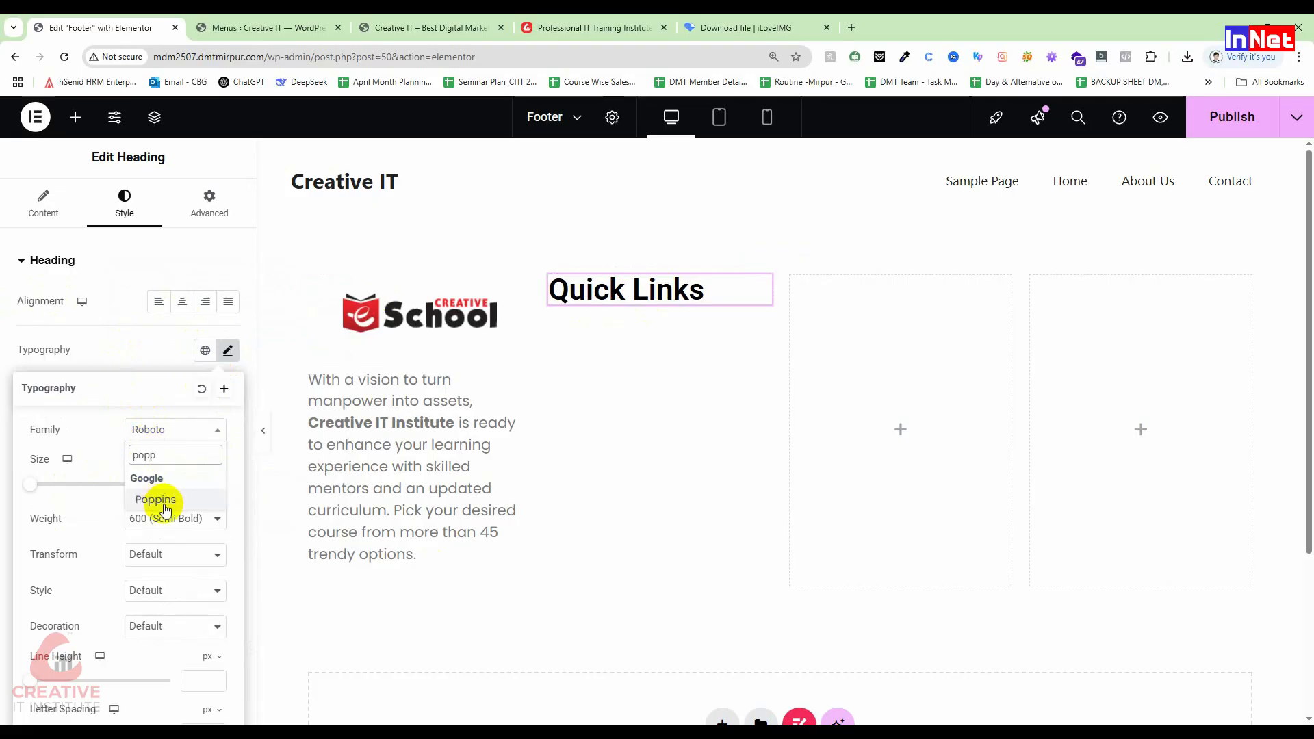
{"action": "left_click", "coordinate": [165, 505]}
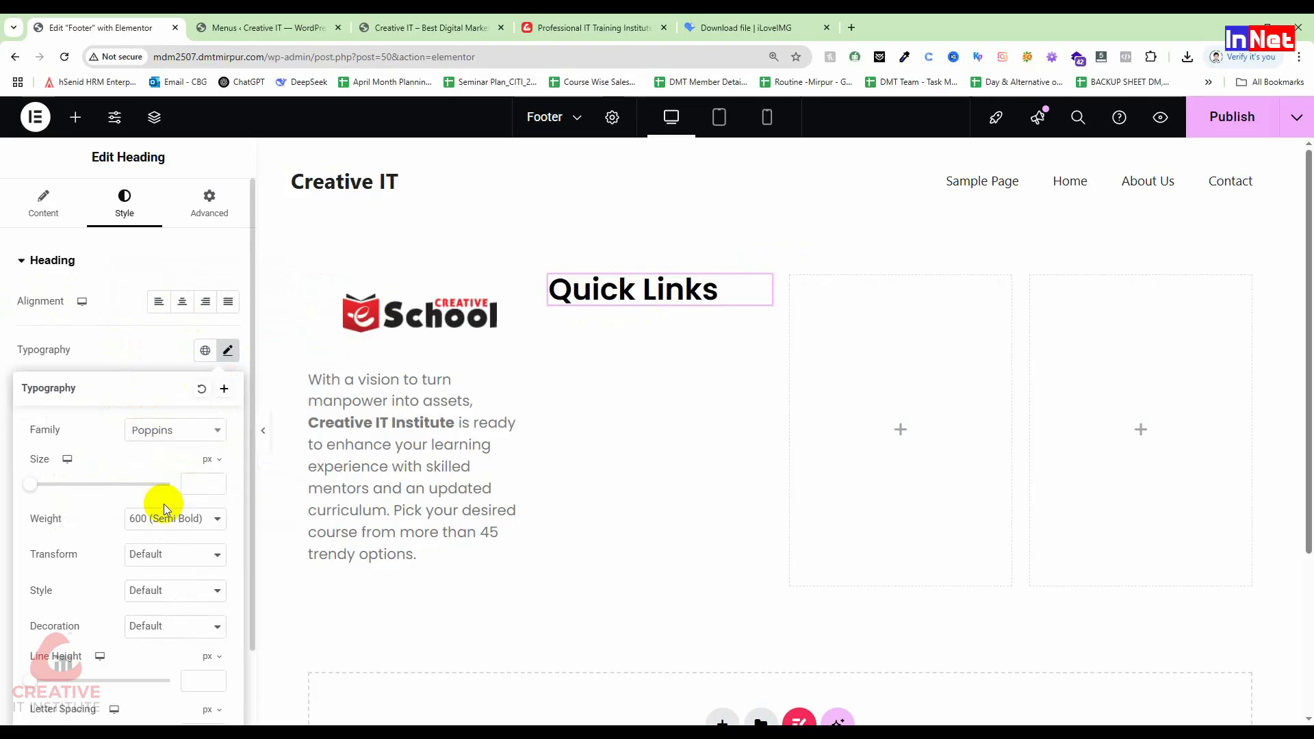
{"action": "left_click_drag", "start_coordinate": [36, 488], "coordinate": [53, 487]}
{"action": "left_click", "coordinate": [153, 522]}
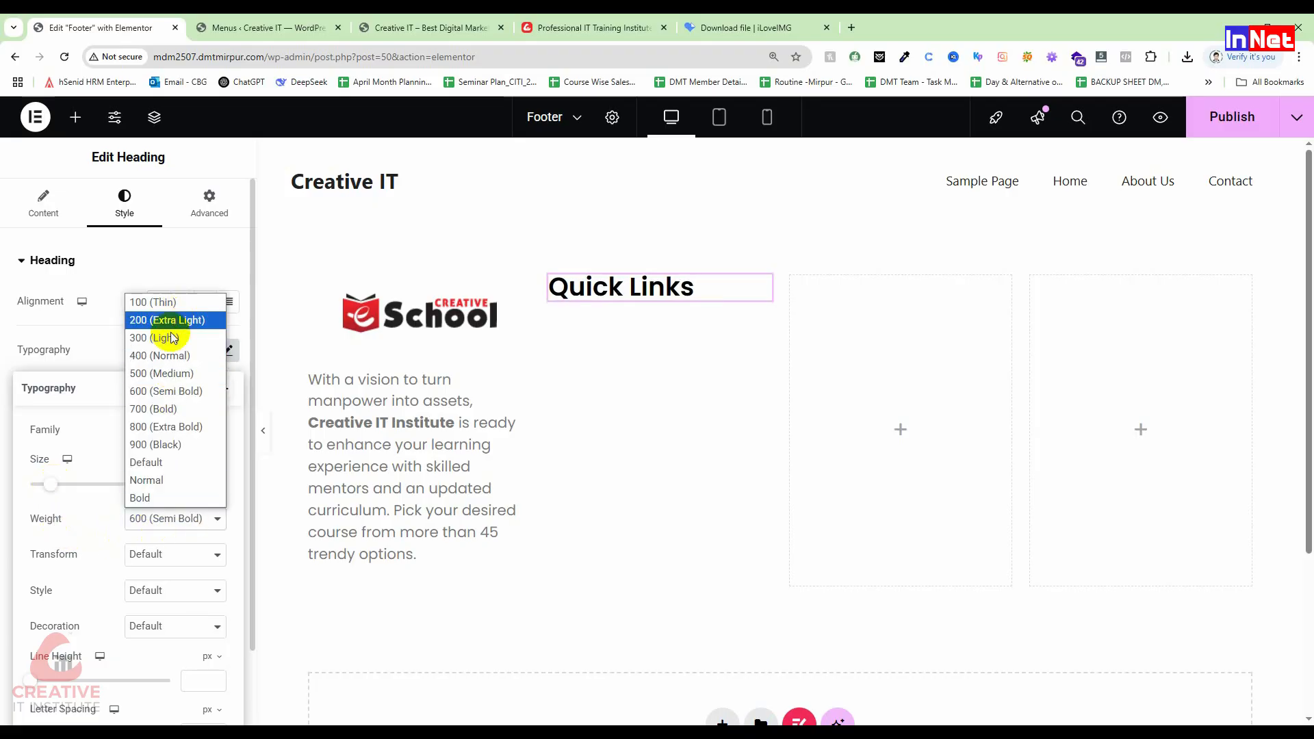
{"action": "left_click", "coordinate": [164, 303]}
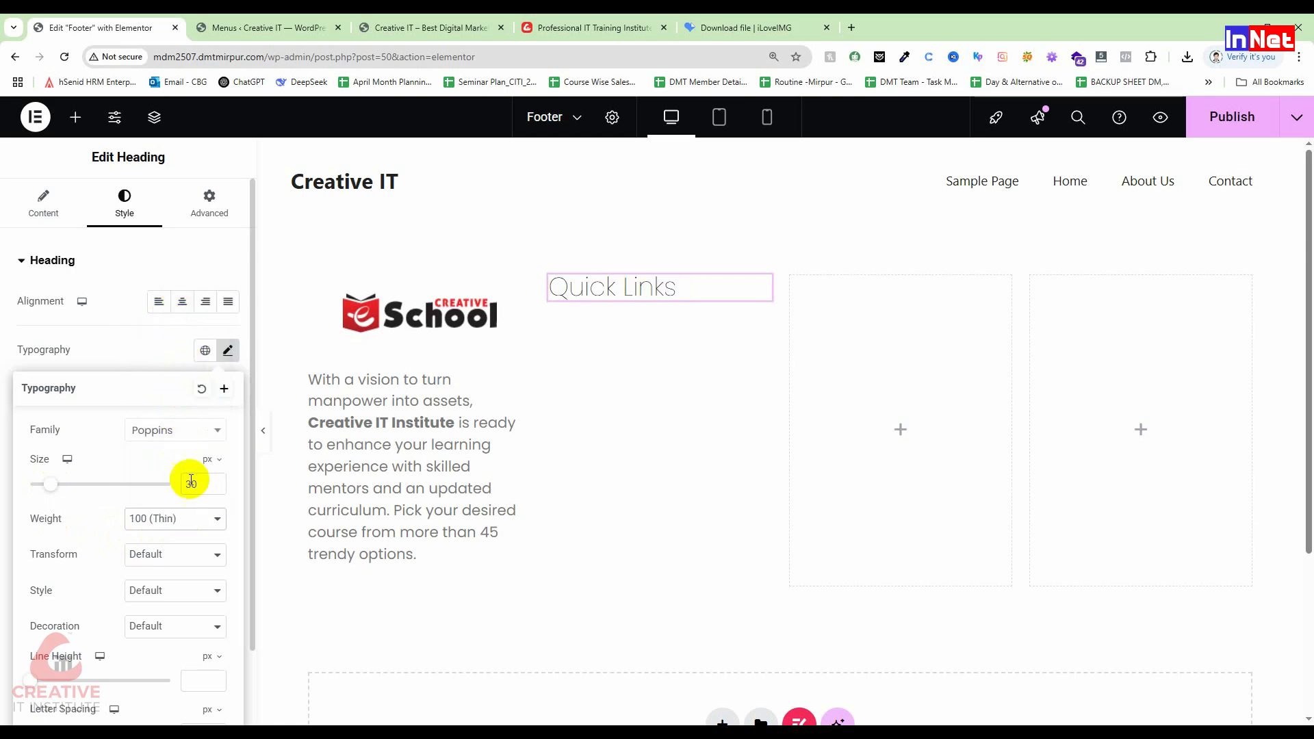
{"action": "left_click", "coordinate": [187, 520]}
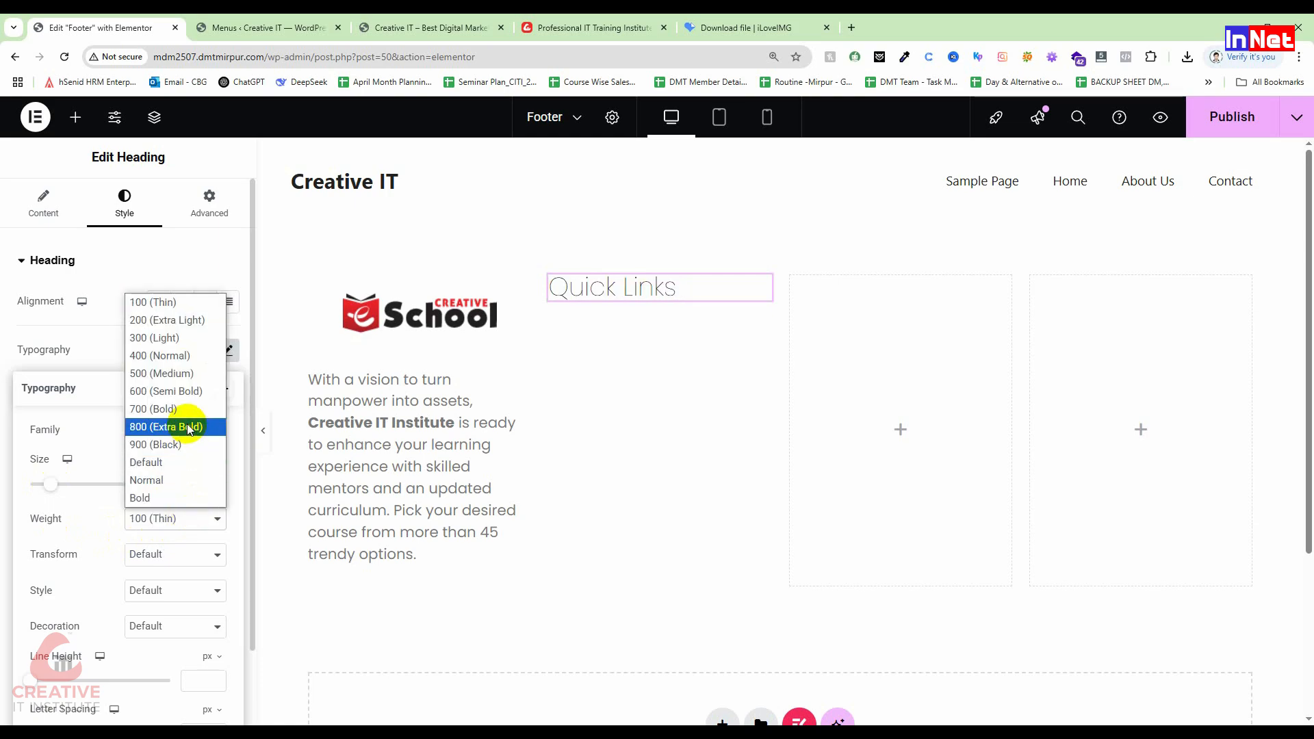
{"action": "left_click", "coordinate": [182, 376]}
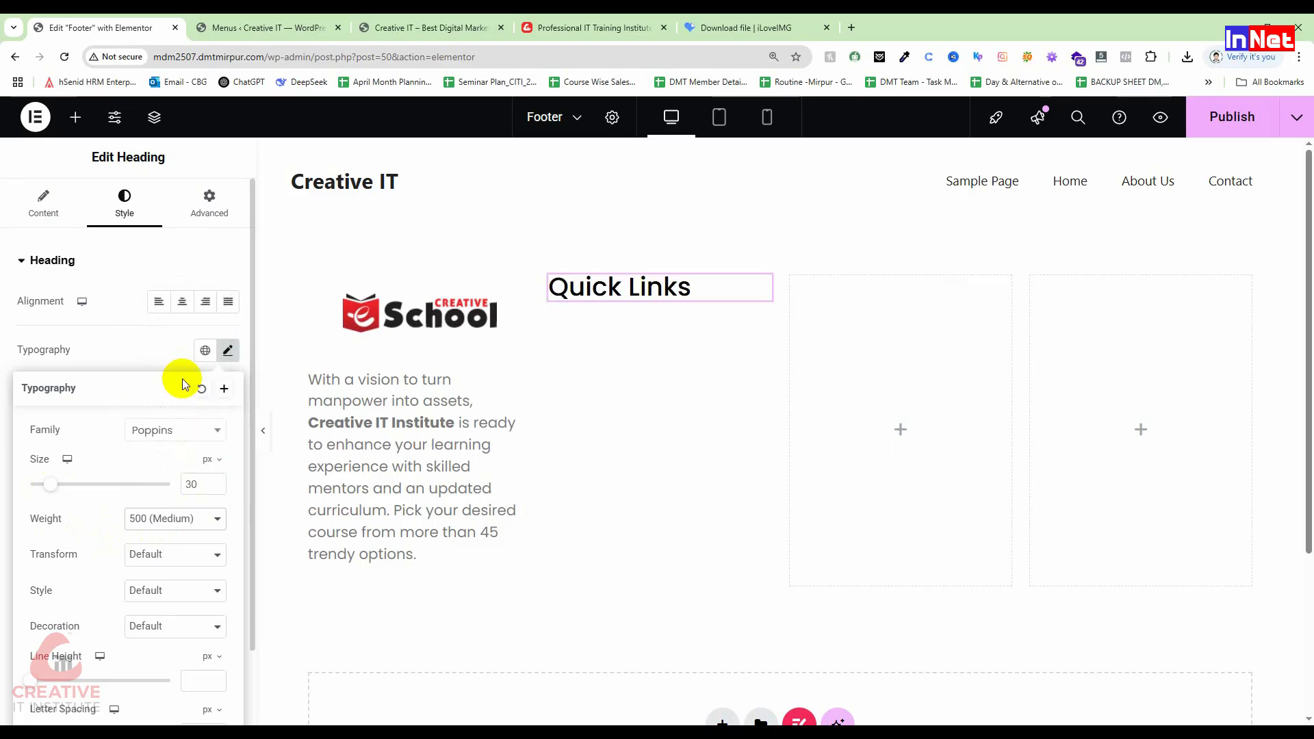
{"action": "left_click", "coordinate": [189, 519]}
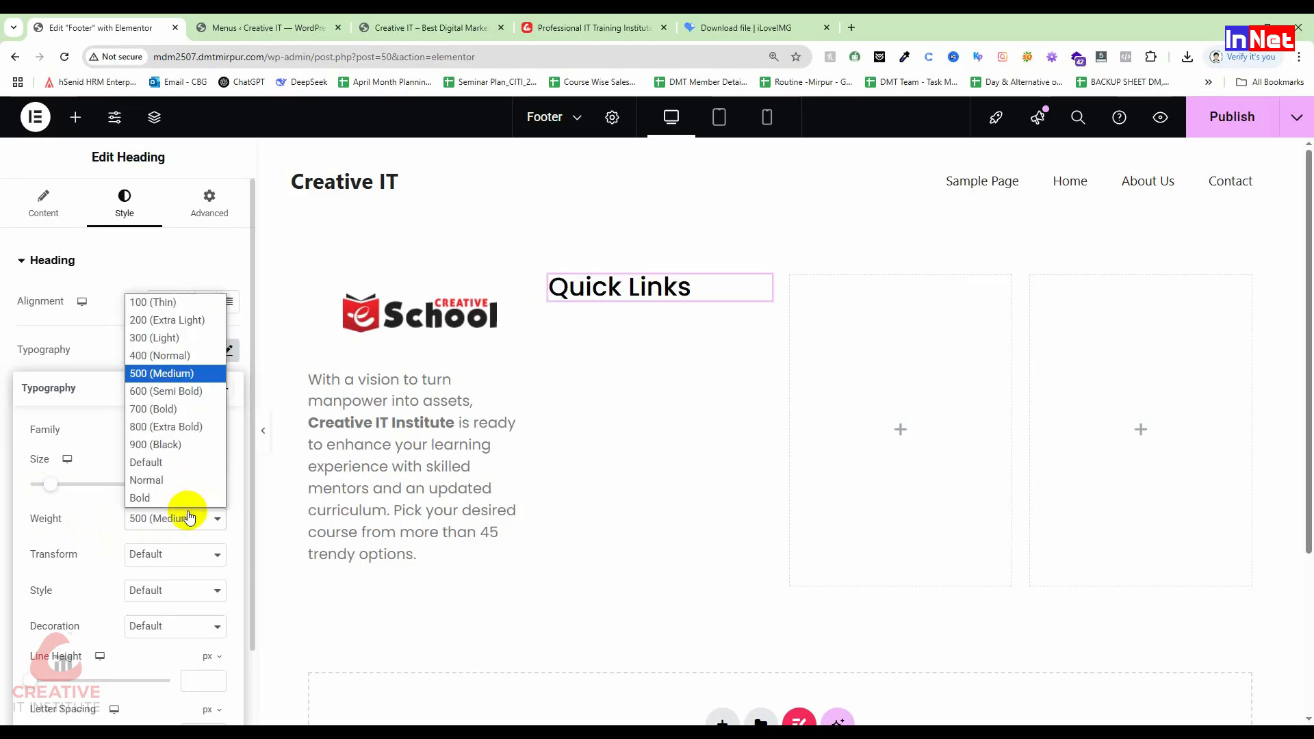
{"action": "left_click", "coordinate": [177, 390]}
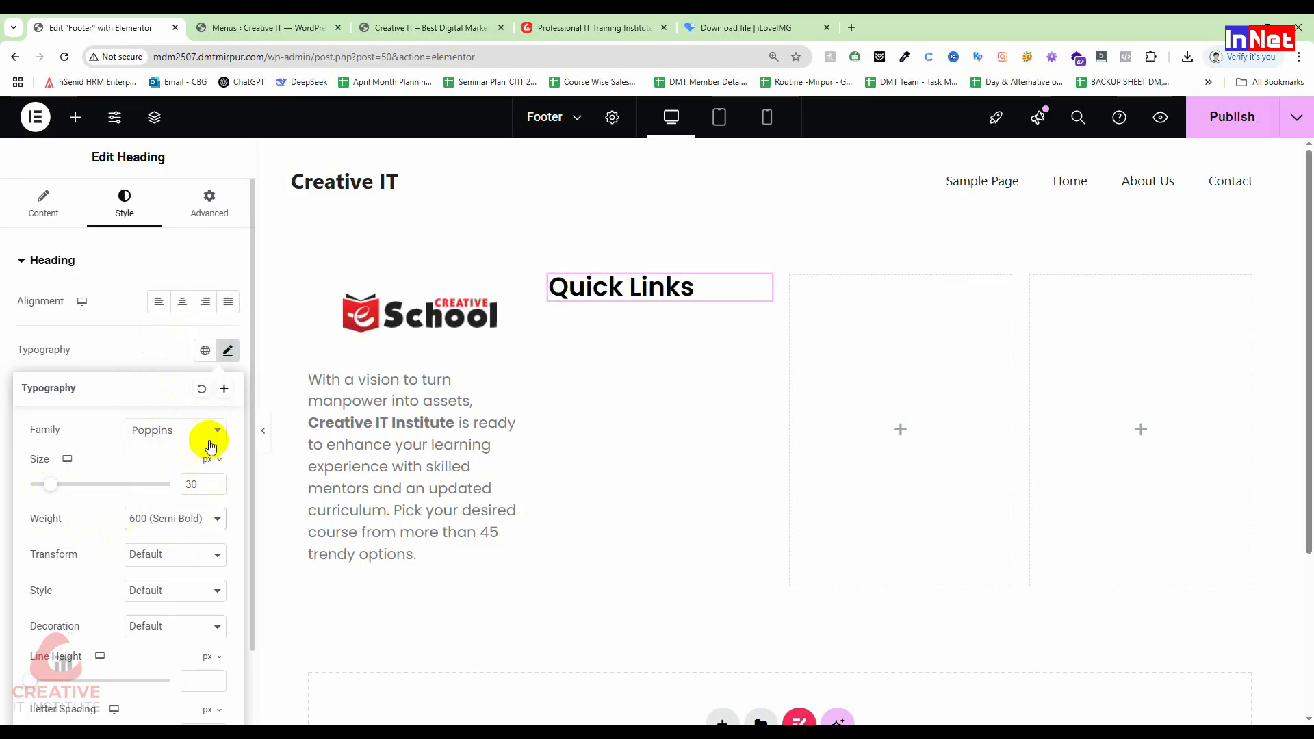
{"action": "left_click", "coordinate": [99, 341]}
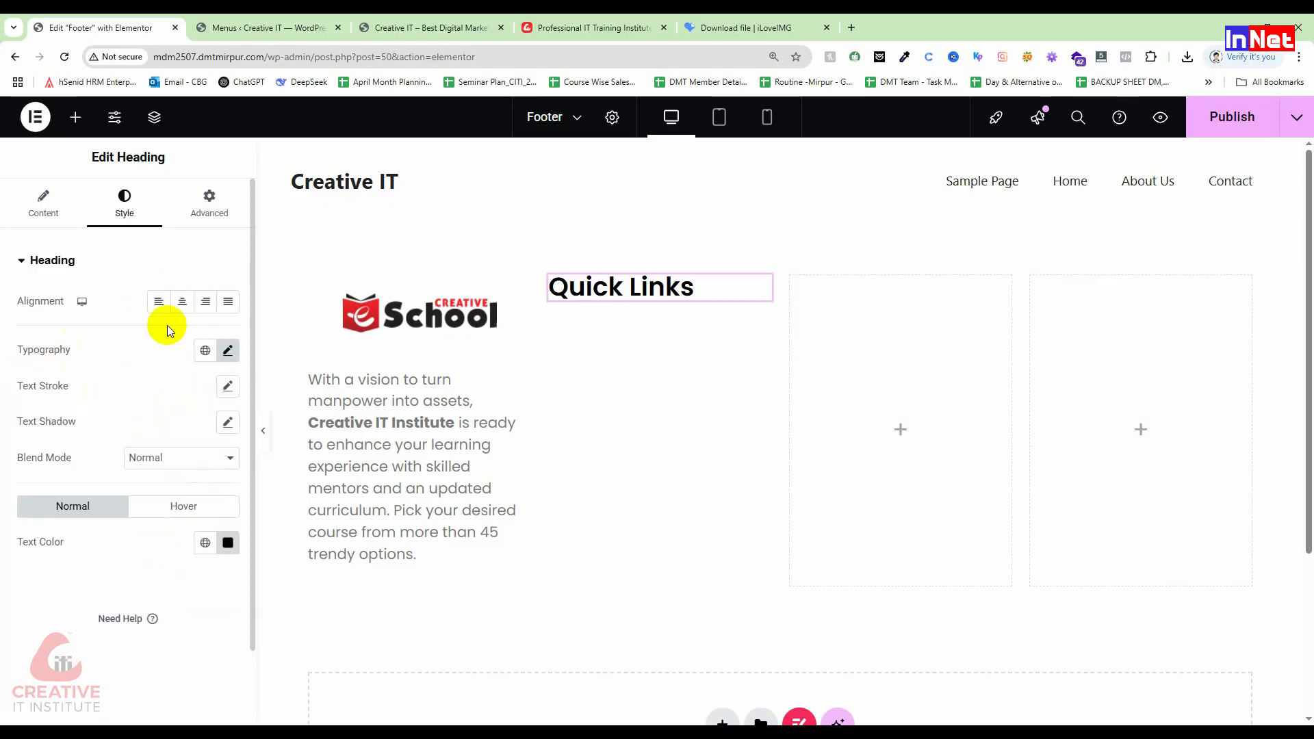
Step: Give the heading text a slight outline stroke
{"action": "left_click", "coordinate": [226, 386]}
{"action": "left_click_drag", "start_coordinate": [34, 452], "coordinate": [37, 454]}
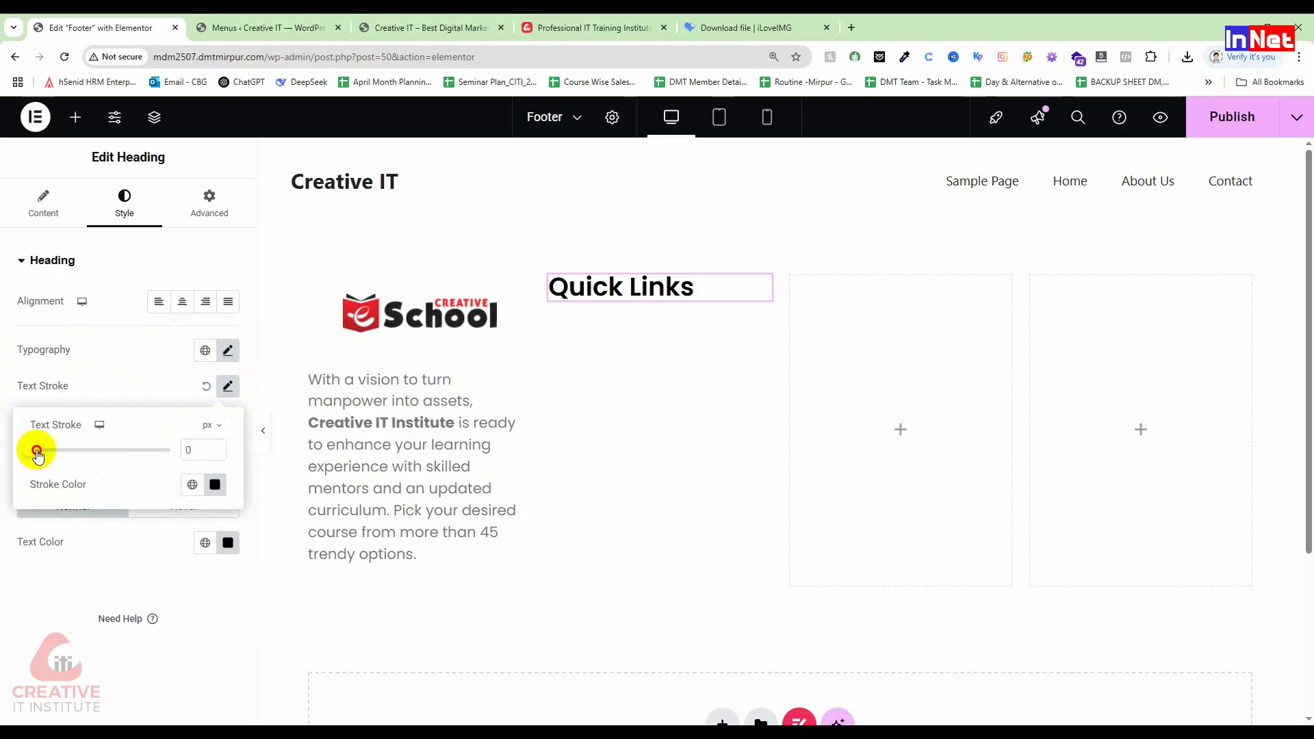
{"action": "left_click", "coordinate": [53, 382]}
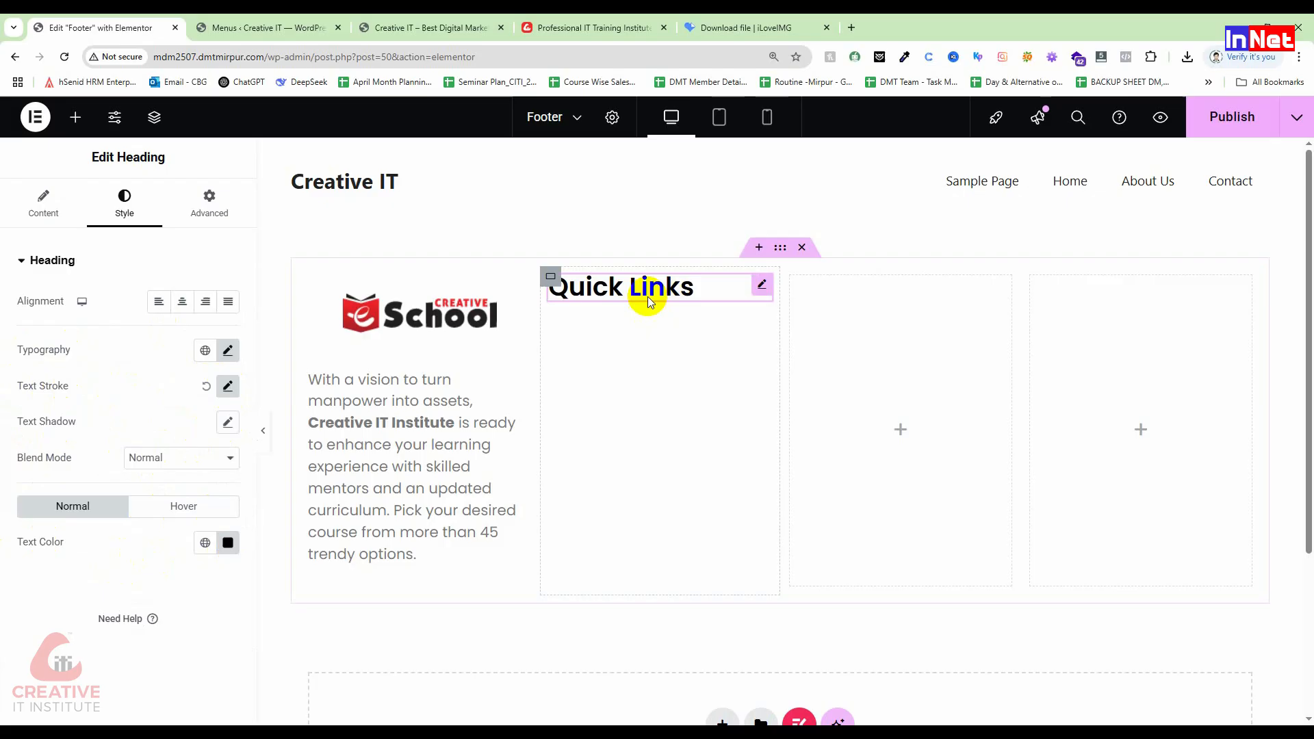
{"action": "left_click", "coordinate": [642, 357]}
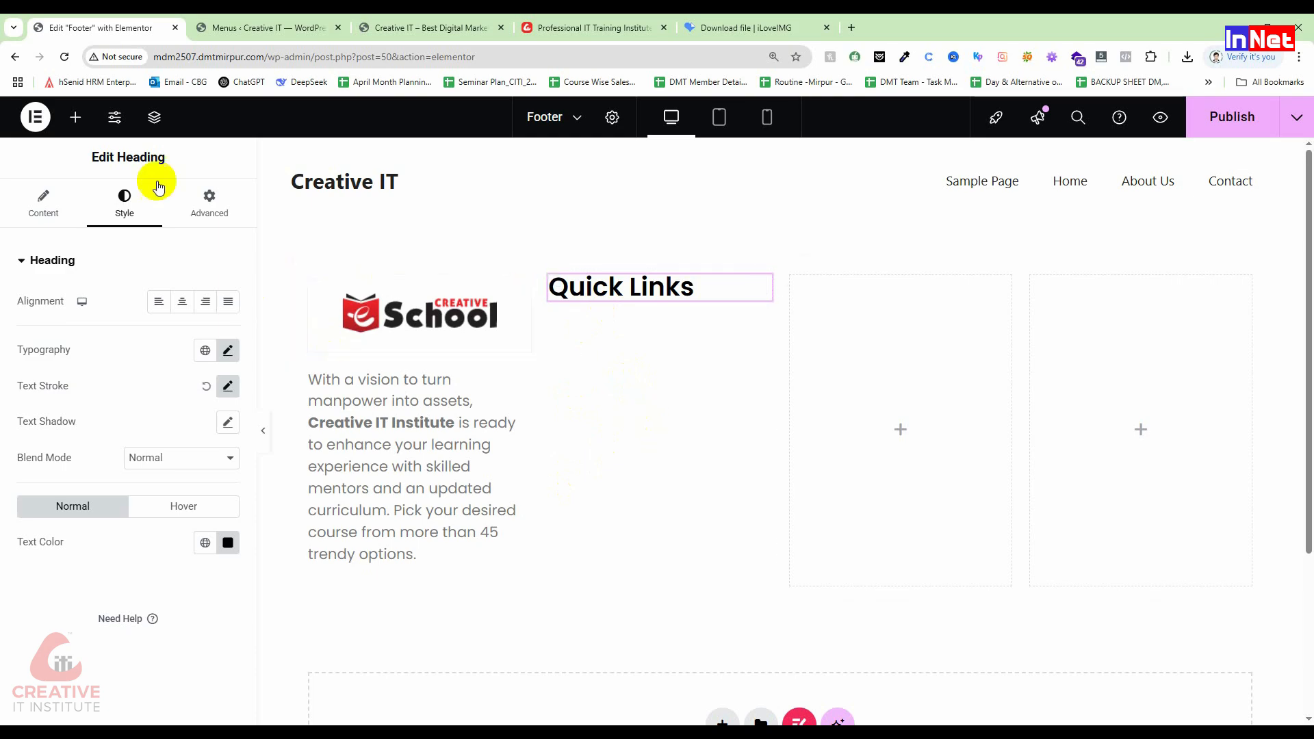
{"action": "left_click", "coordinate": [77, 119]}
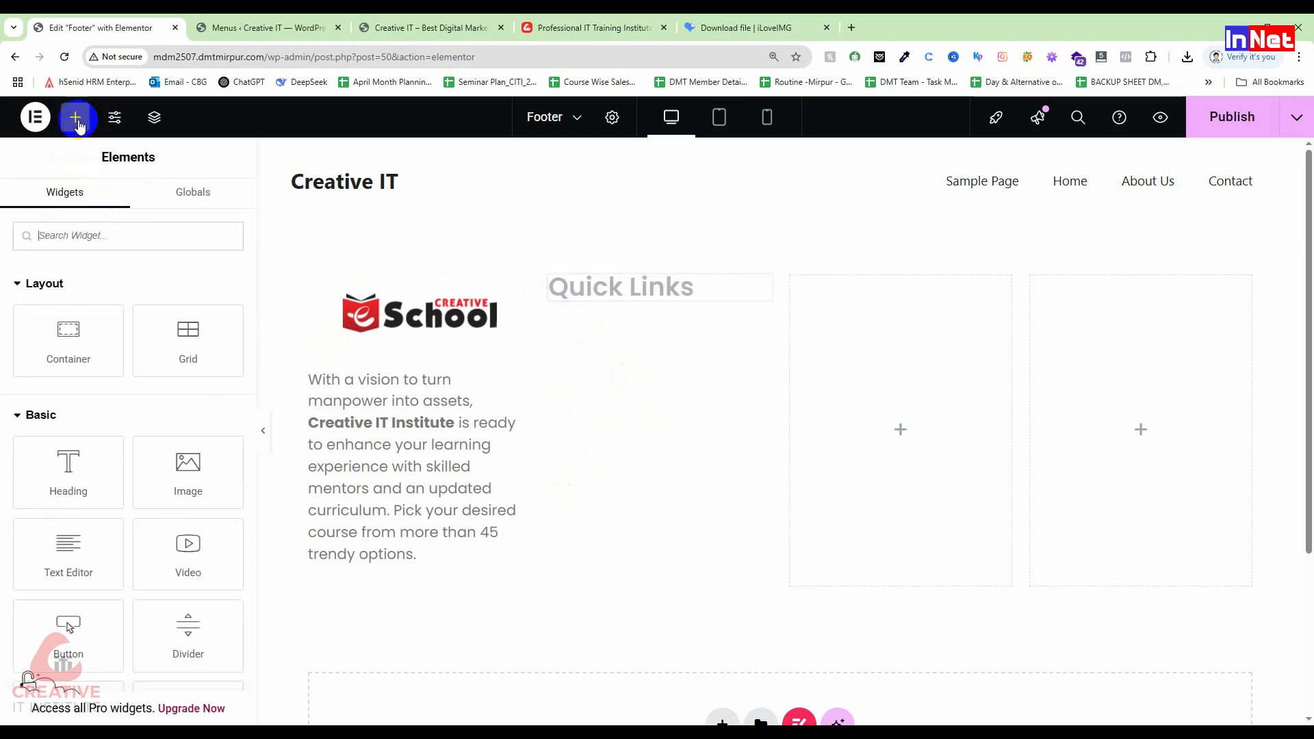
Step: Add a Navigation Menu showing Main Menu under Quick Links, with a vertical layout
{"action": "left_click", "coordinate": [73, 235]}
{"action": "type", "text": "nav"}
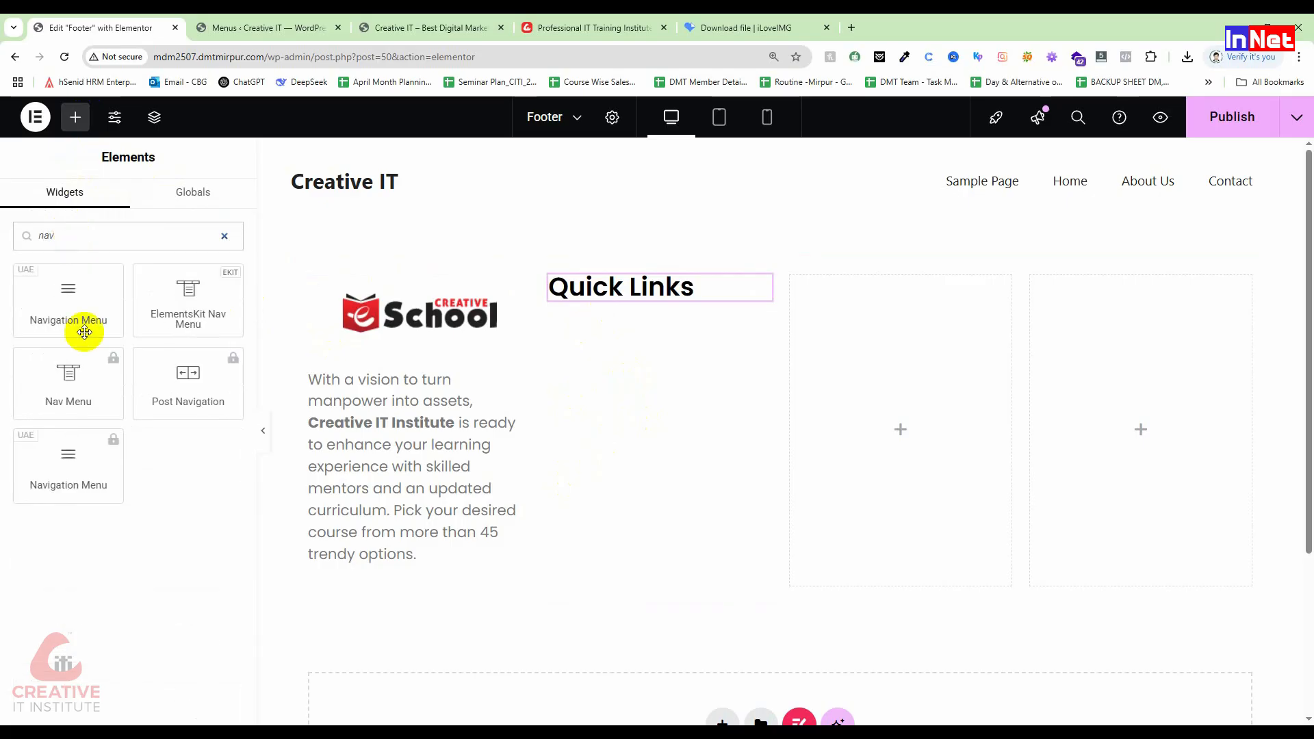
{"action": "left_click_drag", "start_coordinate": [84, 332], "coordinate": [673, 332]}
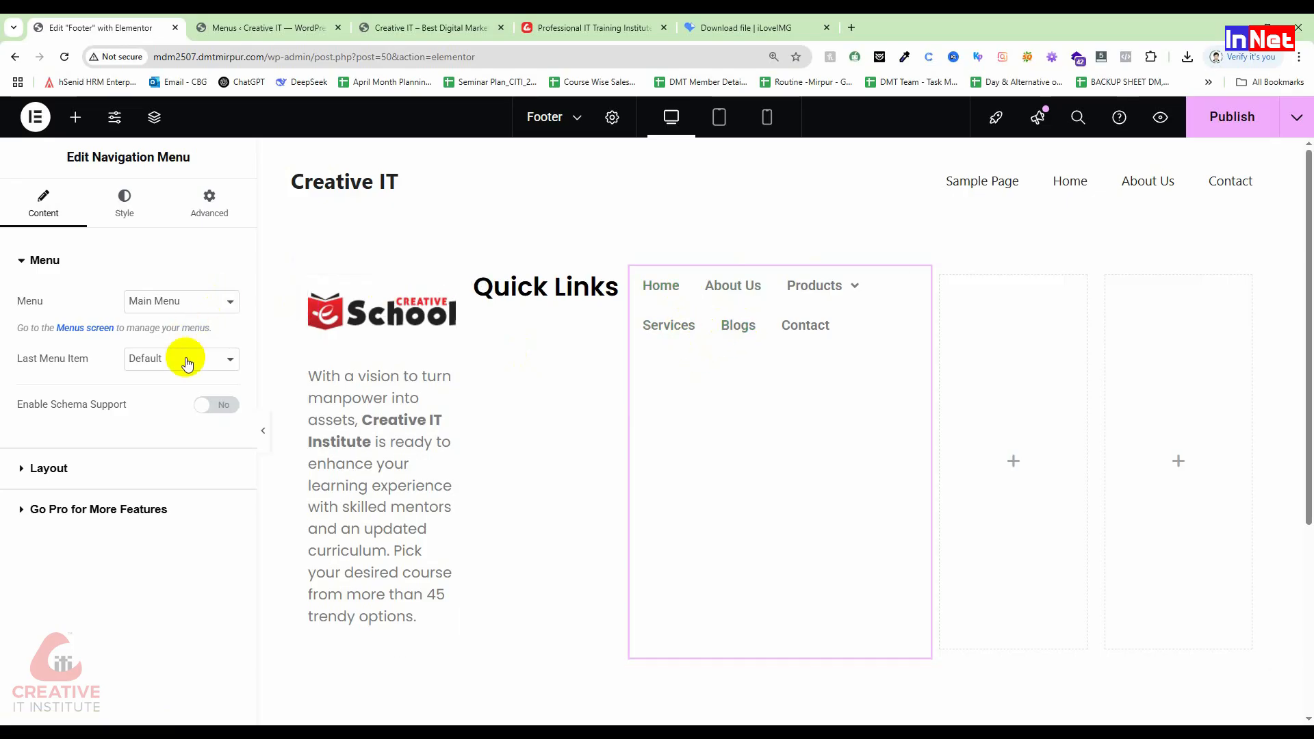
{"action": "left_click", "coordinate": [197, 299]}
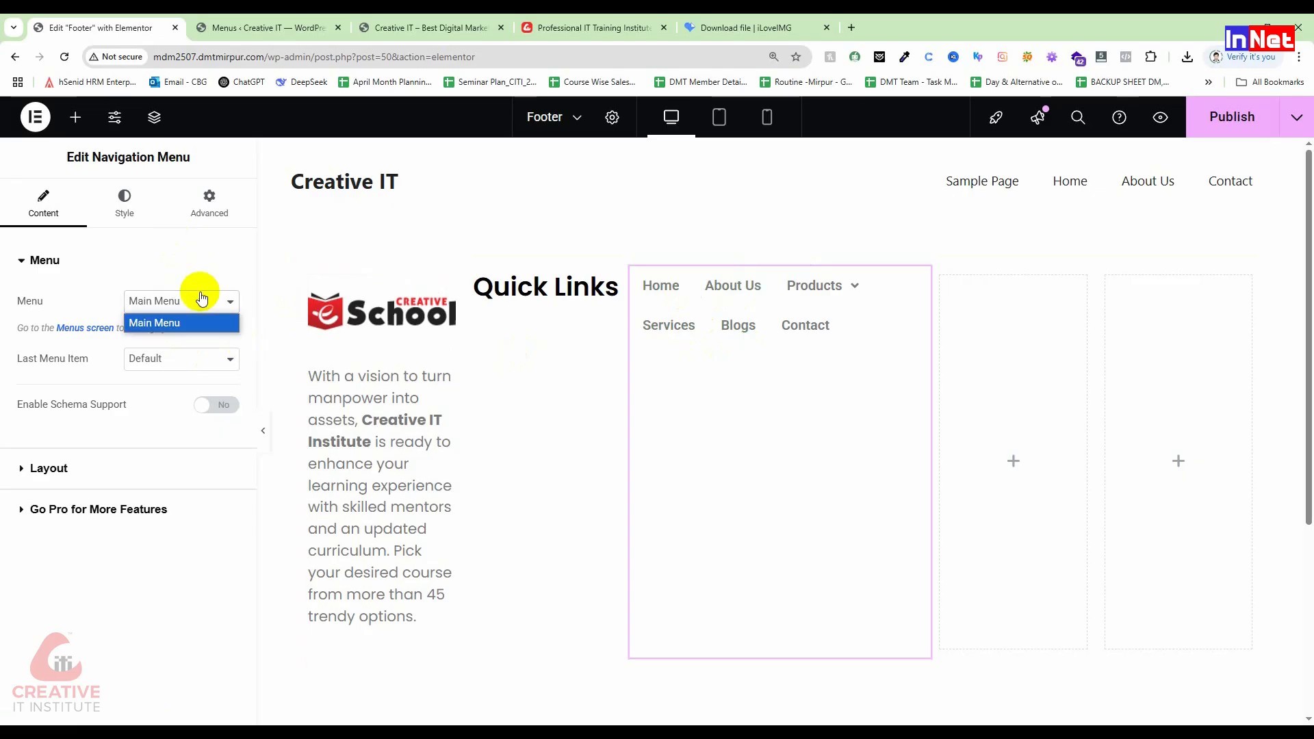
{"action": "left_click", "coordinate": [174, 362]}
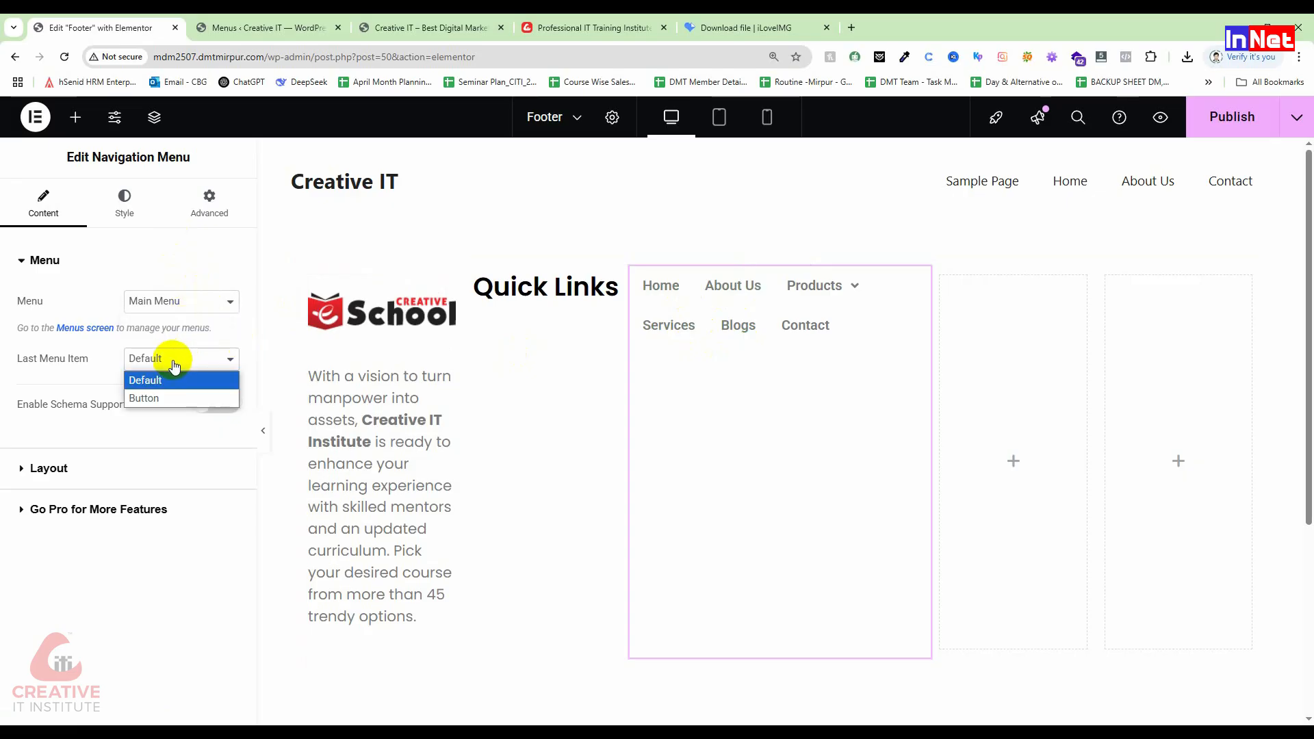
{"action": "left_click", "coordinate": [100, 378]}
{"action": "left_click", "coordinate": [120, 200]}
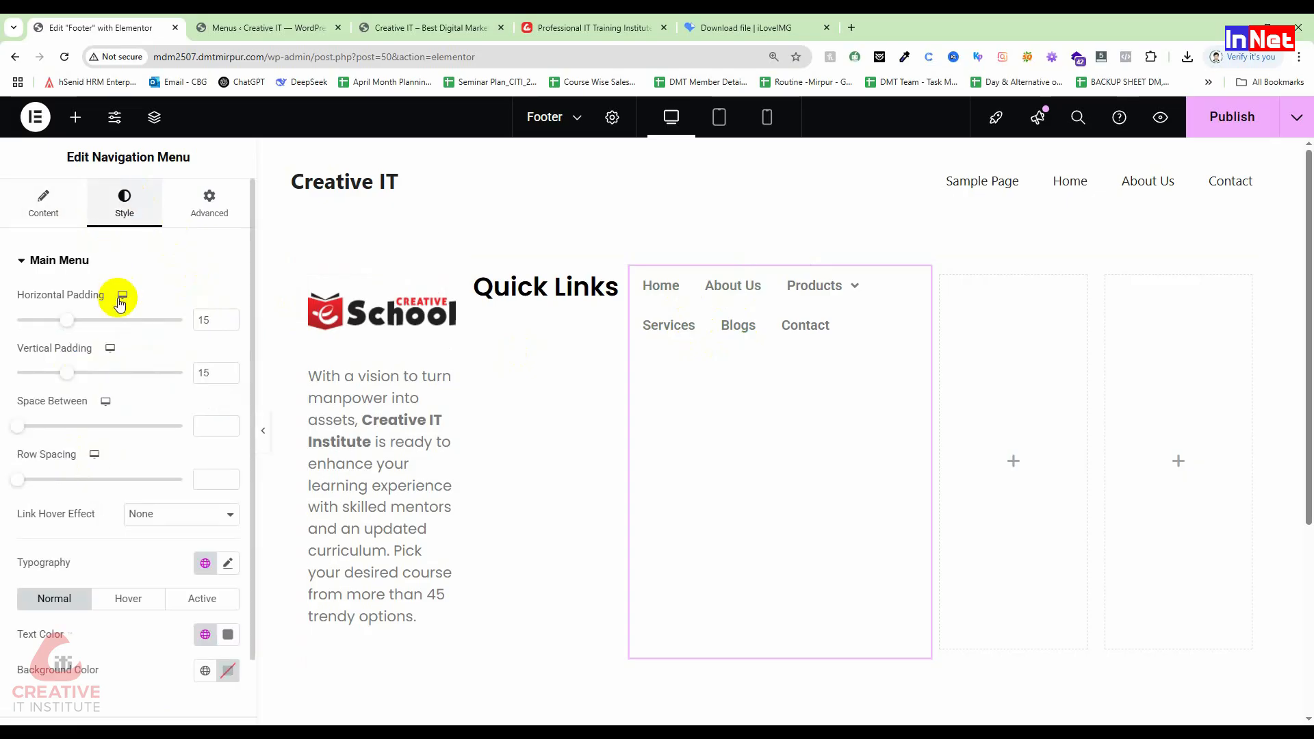
{"action": "left_click", "coordinate": [49, 200]}
{"action": "left_click", "coordinate": [27, 468]}
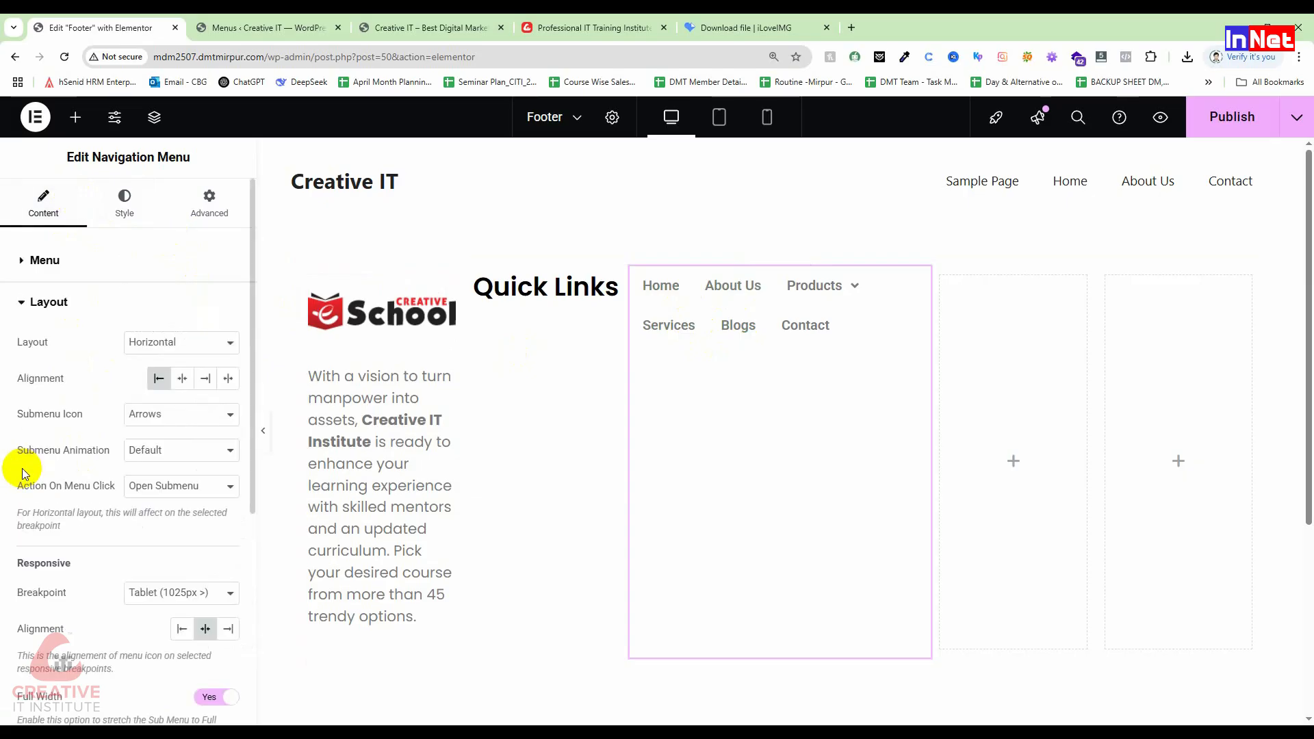
{"action": "left_click", "coordinate": [175, 341]}
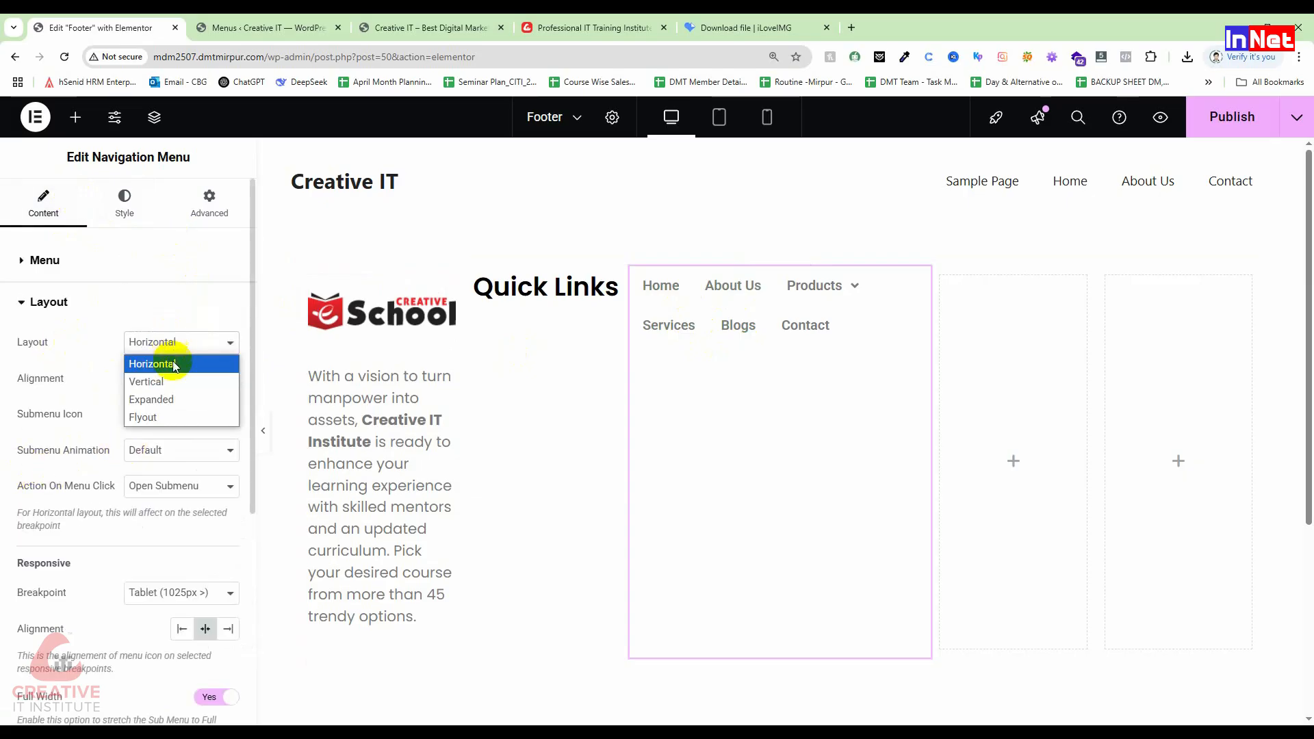
{"action": "left_click", "coordinate": [169, 387]}
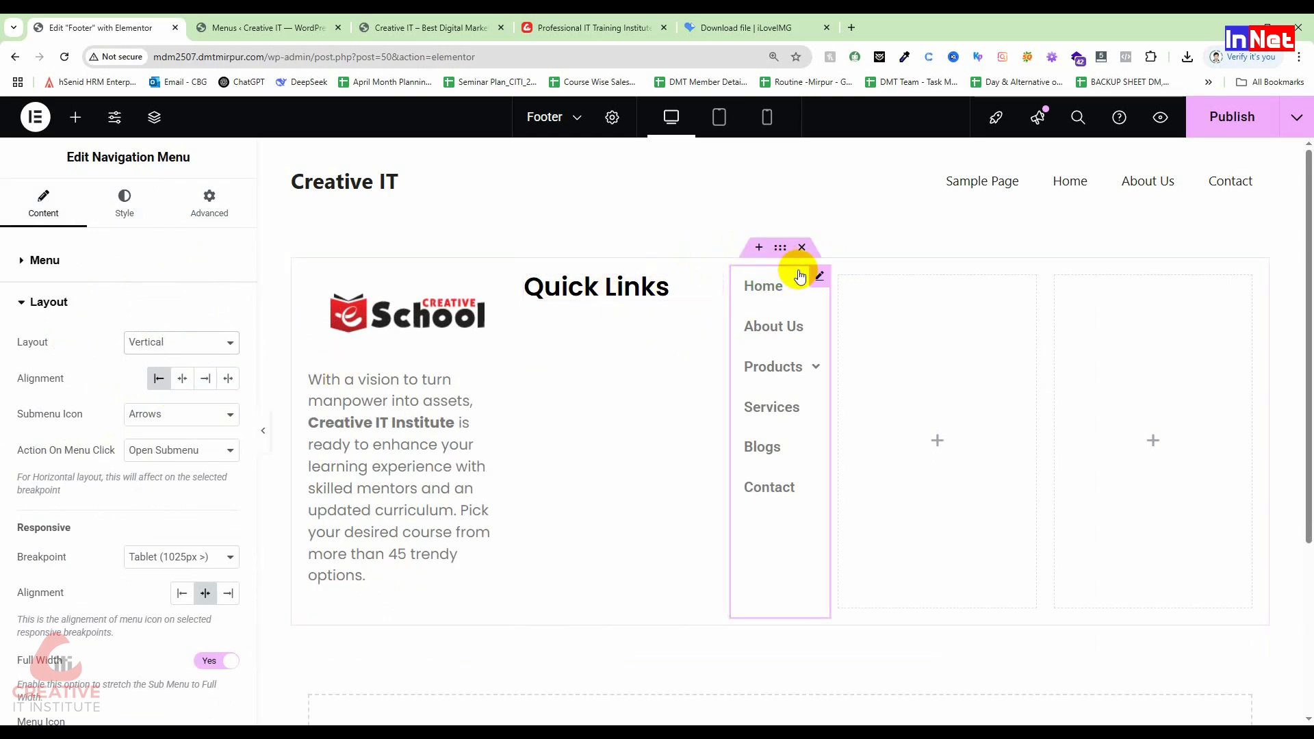
Step: Copy the menu widget, paste a duplicate into the footer, then delete the duplicate
{"action": "right_click", "coordinate": [815, 274]}
{"action": "left_click", "coordinate": [814, 361]}
{"action": "right_click", "coordinate": [555, 314]}
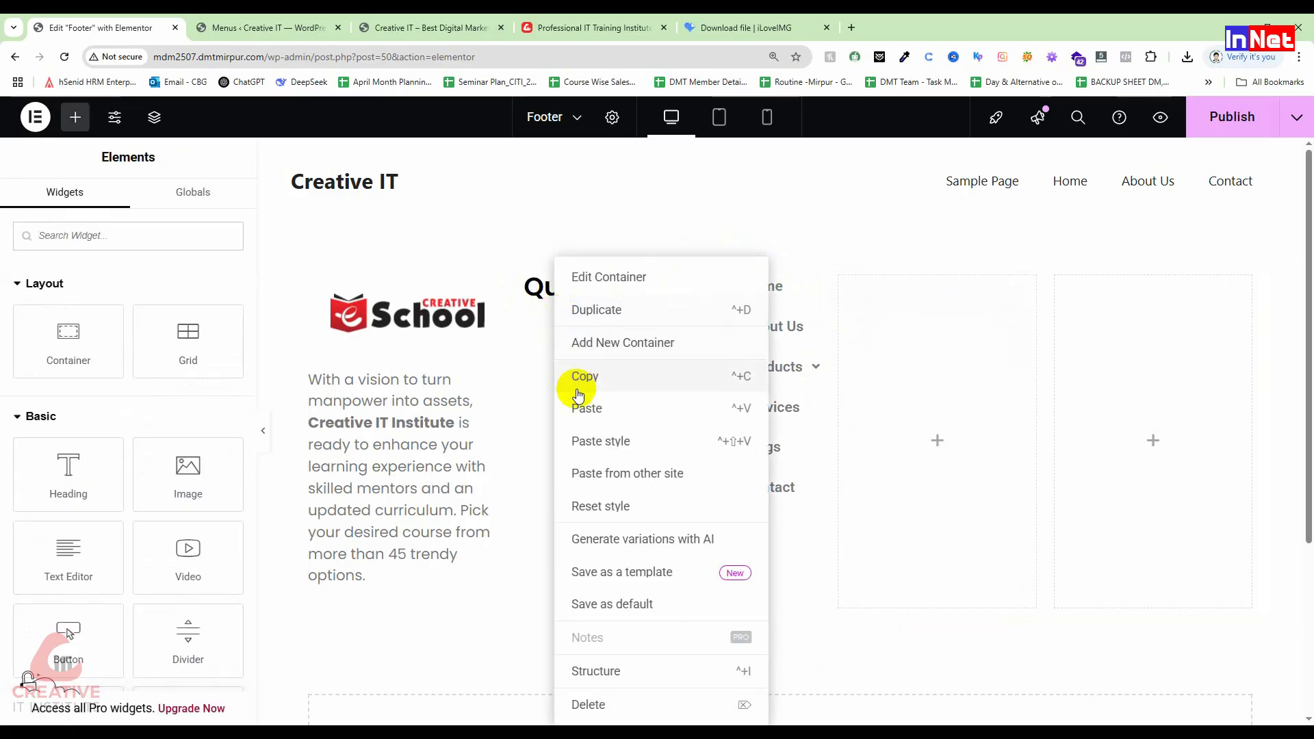
{"action": "left_click", "coordinate": [587, 414]}
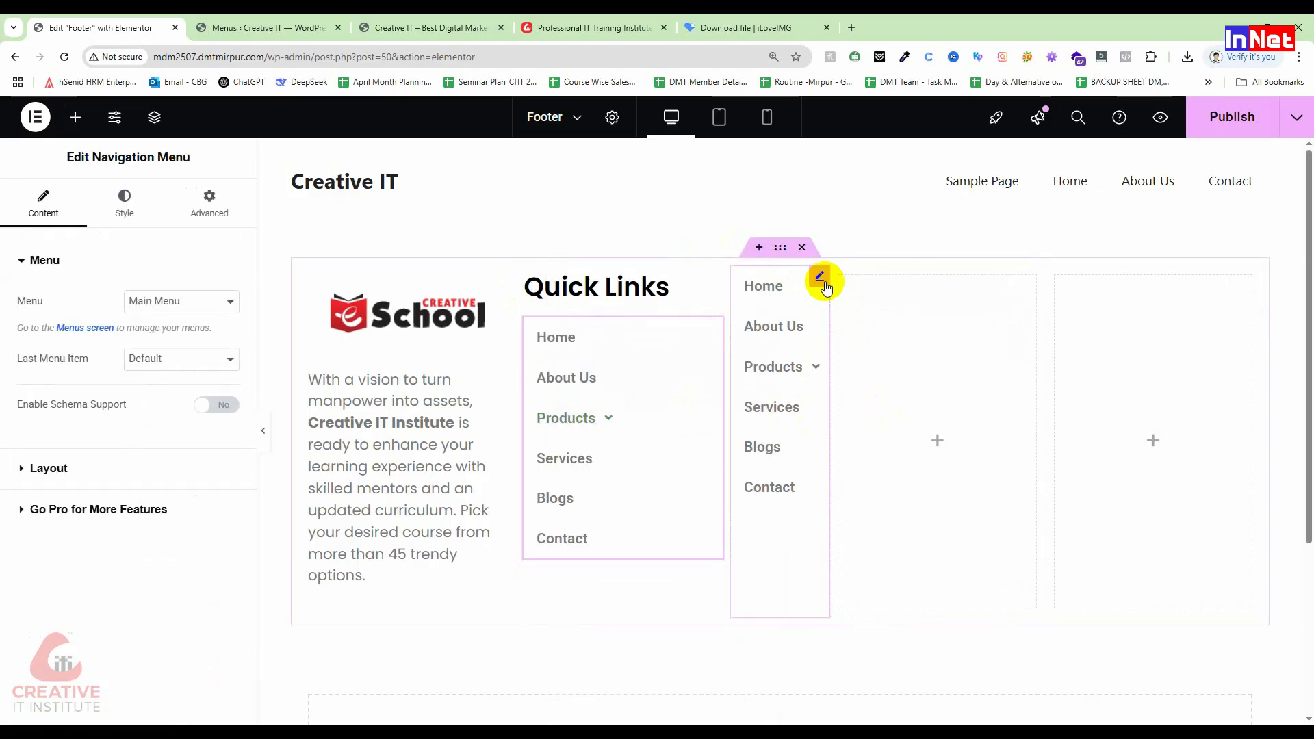
{"action": "right_click", "coordinate": [821, 276]}
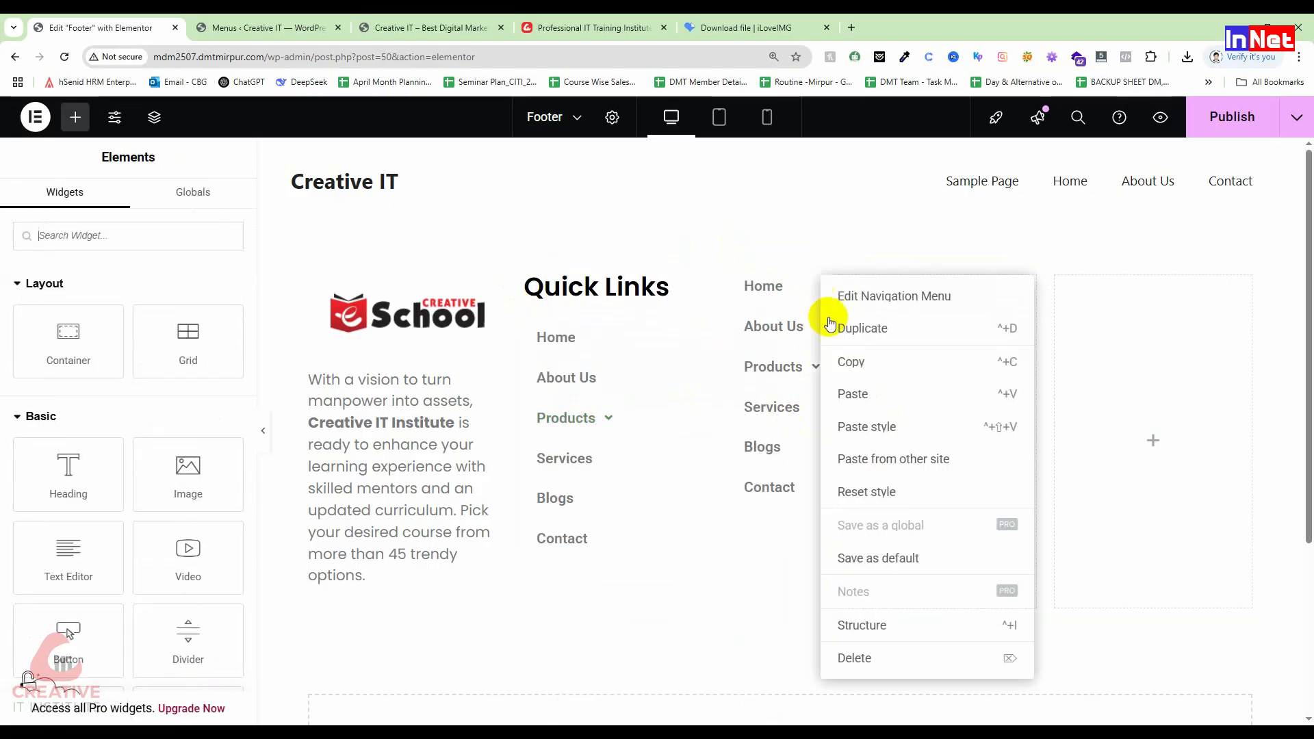
{"action": "left_click", "coordinate": [852, 658]}
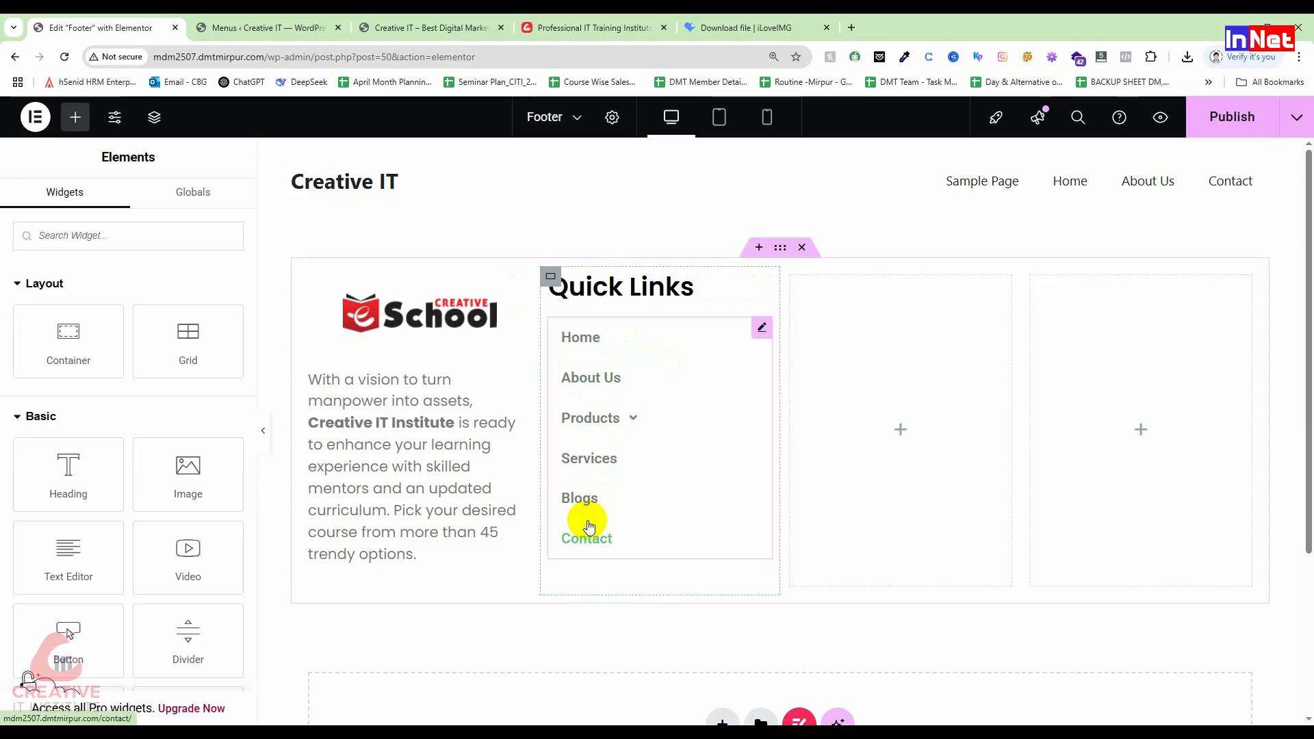
Step: Set the menu's normal text colour to black (#000000) and its hover text colour to bright red
{"action": "left_click", "coordinate": [644, 353]}
{"action": "left_click", "coordinate": [126, 203]}
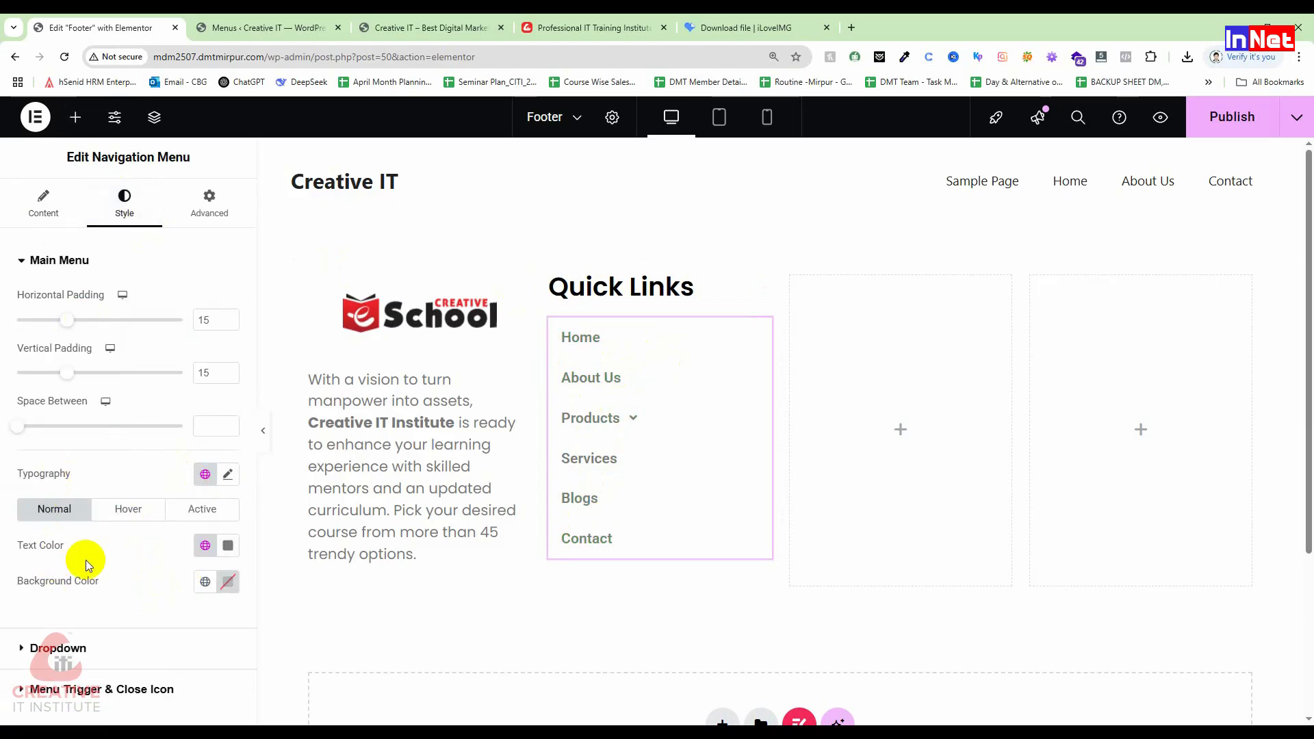
{"action": "left_click", "coordinate": [229, 546]}
{"action": "left_click_drag", "start_coordinate": [161, 440], "coordinate": [100, 468]}
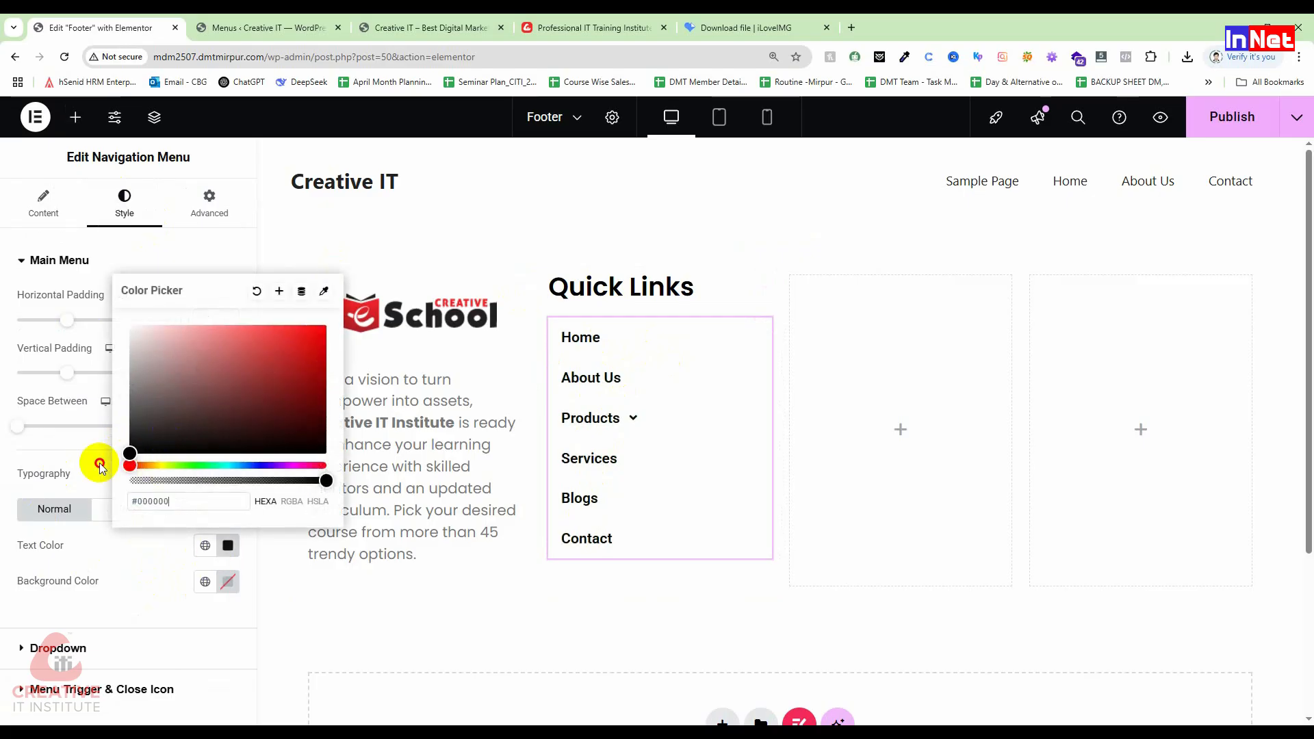
{"action": "left_click", "coordinate": [152, 602]}
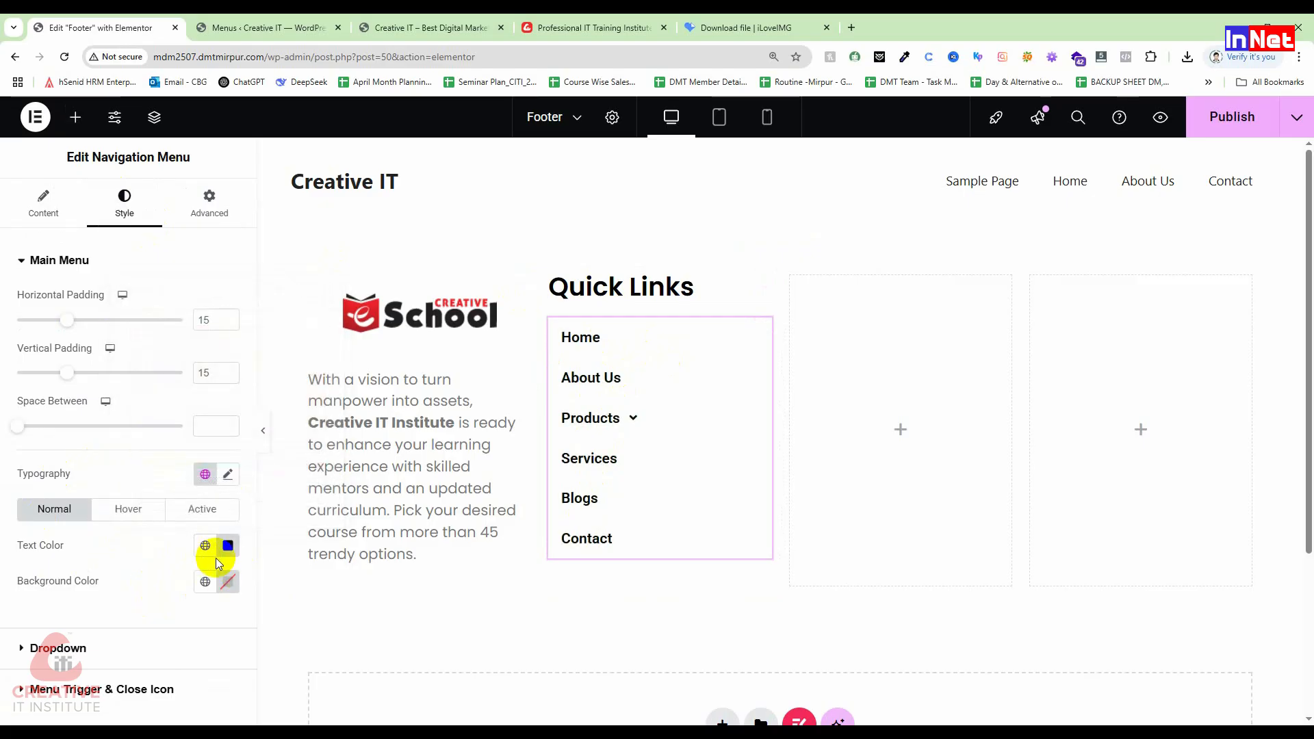
{"action": "left_click", "coordinate": [130, 510]}
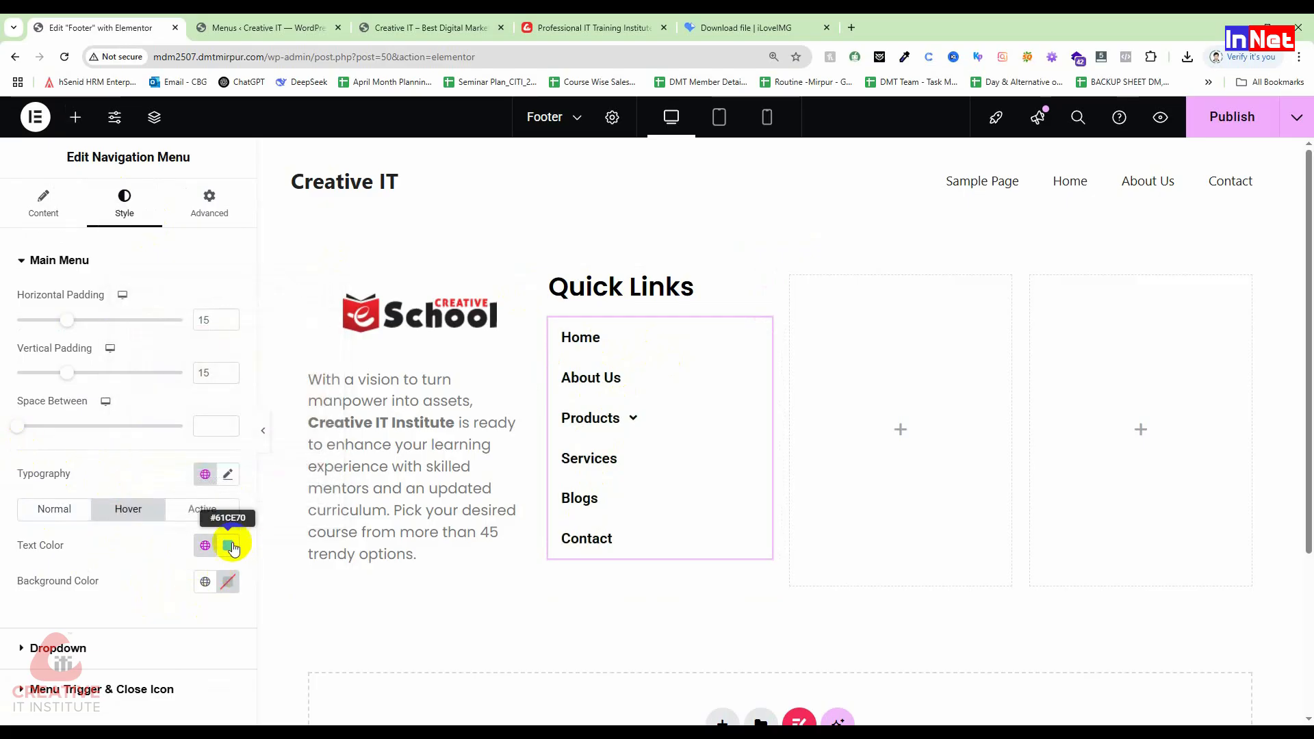
{"action": "left_click", "coordinate": [229, 546]}
{"action": "left_click_drag", "start_coordinate": [182, 465], "coordinate": [126, 469]}
{"action": "left_click_drag", "start_coordinate": [294, 380], "coordinate": [334, 327]}
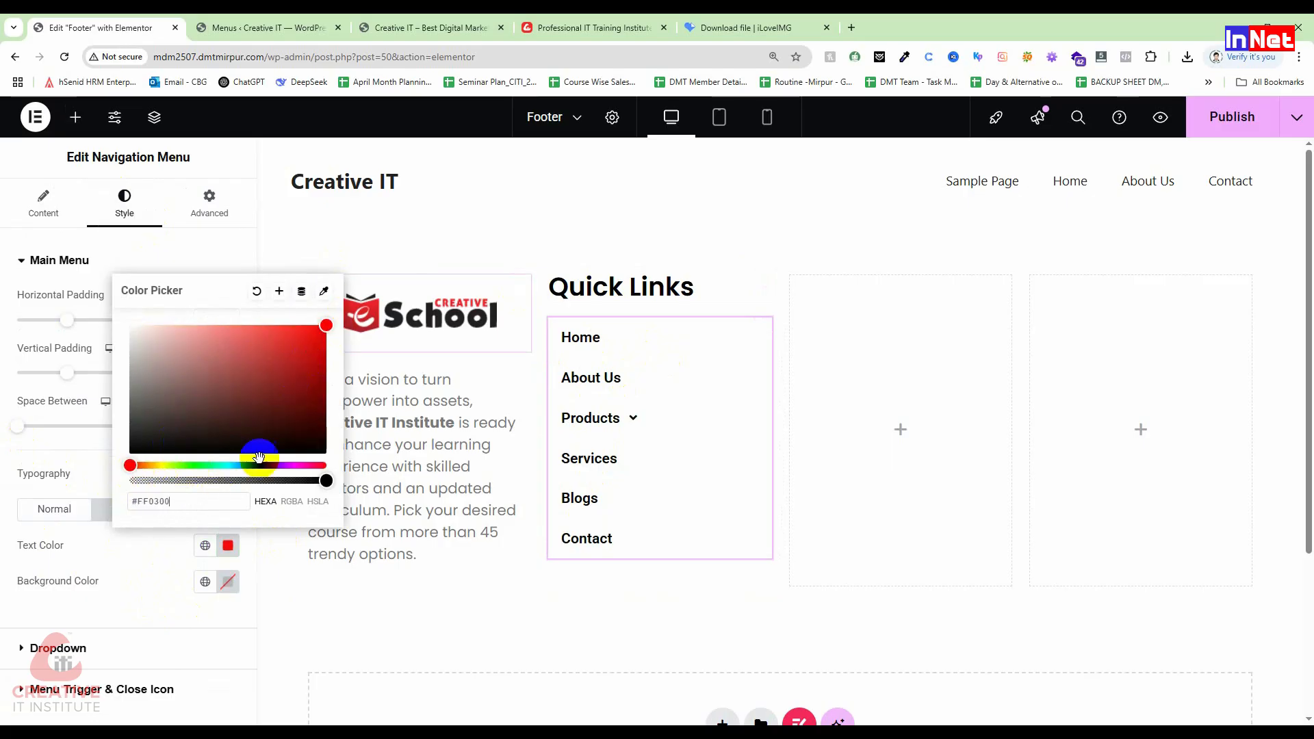
{"action": "left_click", "coordinate": [92, 546]}
{"action": "left_click", "coordinate": [54, 510]}
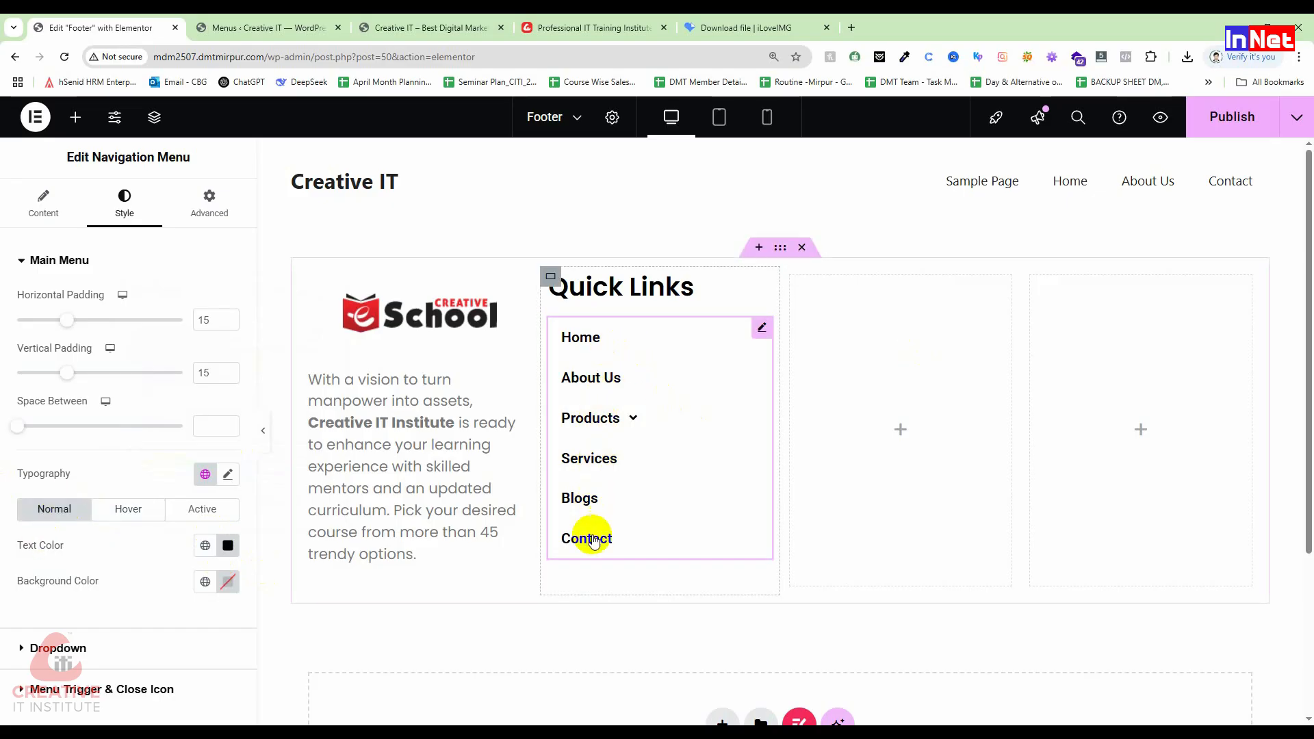
{"action": "left_click", "coordinate": [639, 415]}
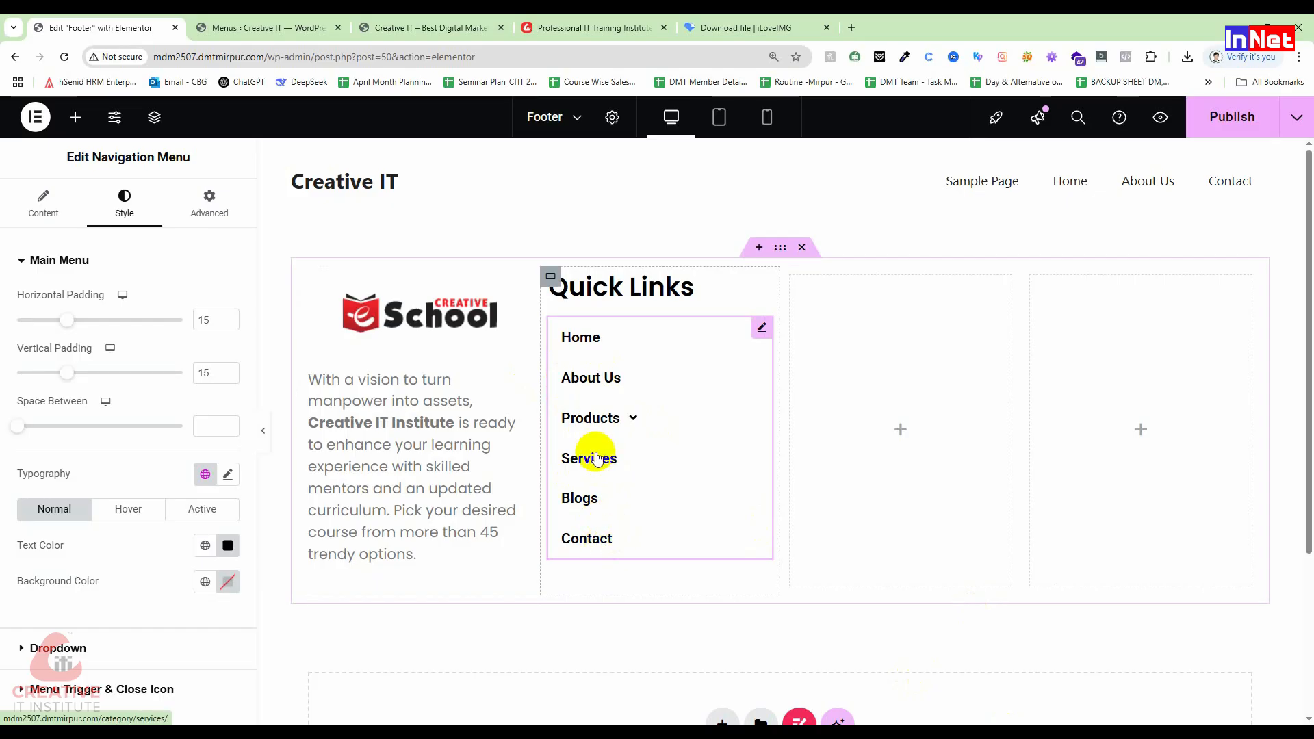
Step: Expand and collapse the Products submenu to check Iphone, then publish the footer
{"action": "left_click", "coordinate": [632, 420]}
{"action": "left_click", "coordinate": [628, 419]}
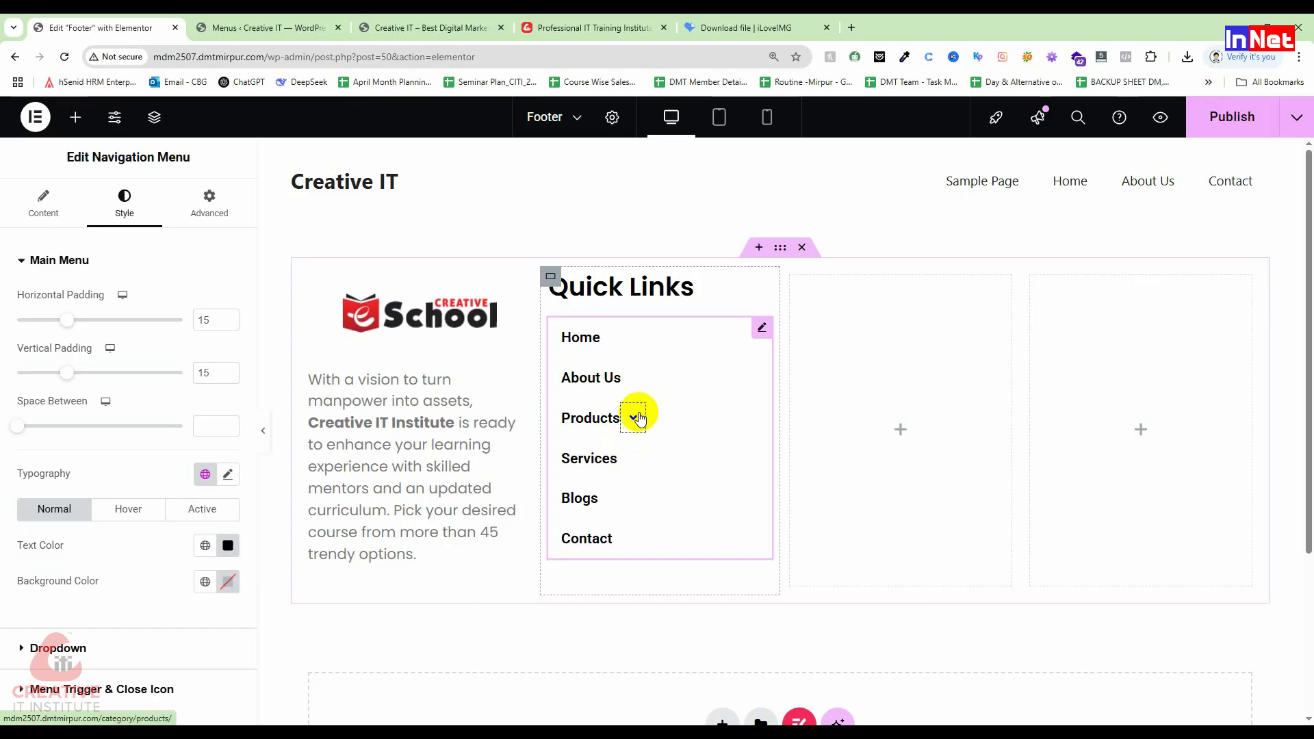
{"action": "left_click", "coordinate": [631, 418]}
{"action": "left_click", "coordinate": [631, 423]}
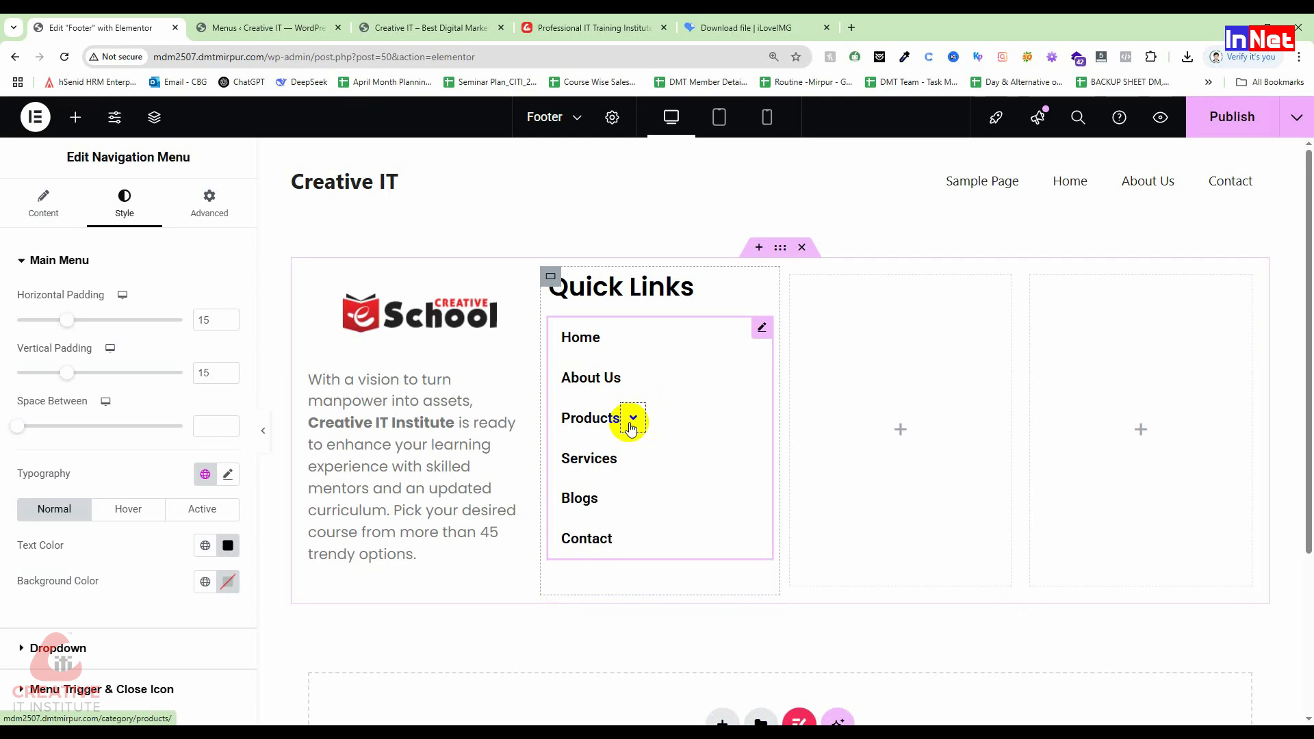
{"action": "left_click", "coordinate": [1228, 127]}
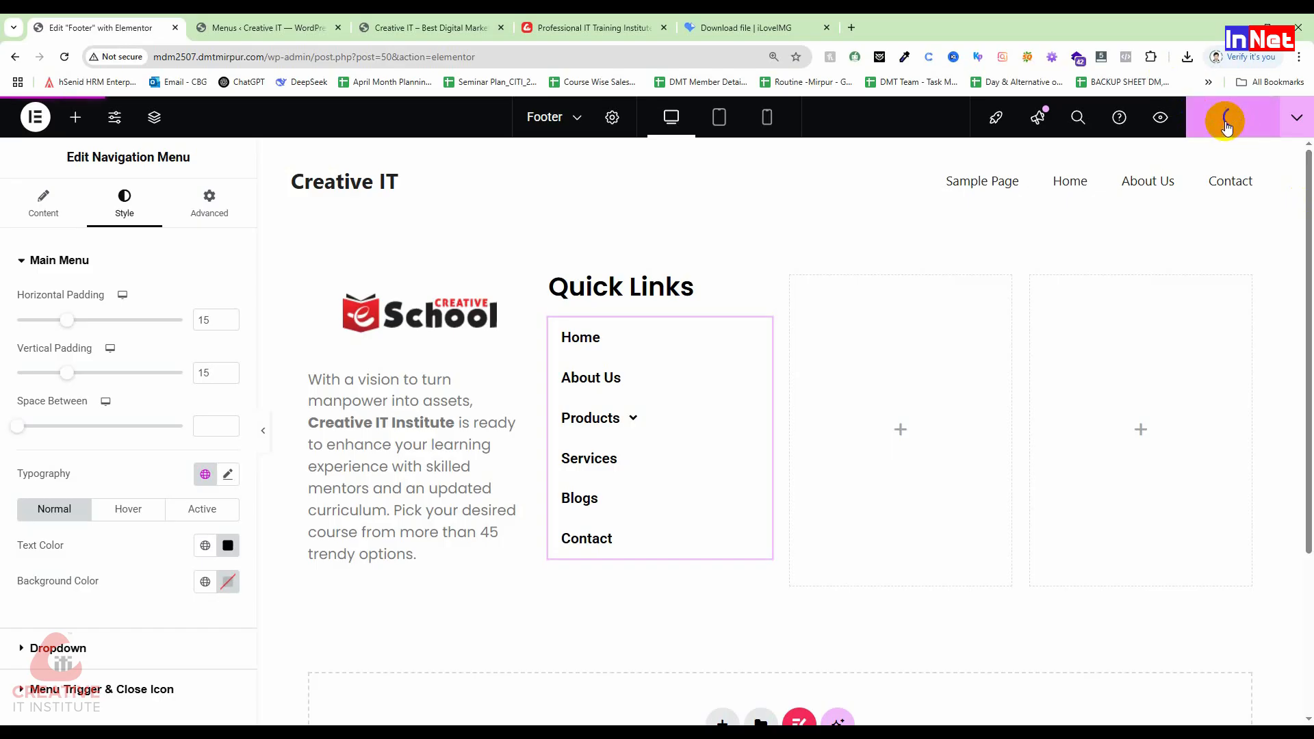
Step: Create a new WordPress menu named 'Quick Links'
{"action": "left_click", "coordinate": [267, 28]}
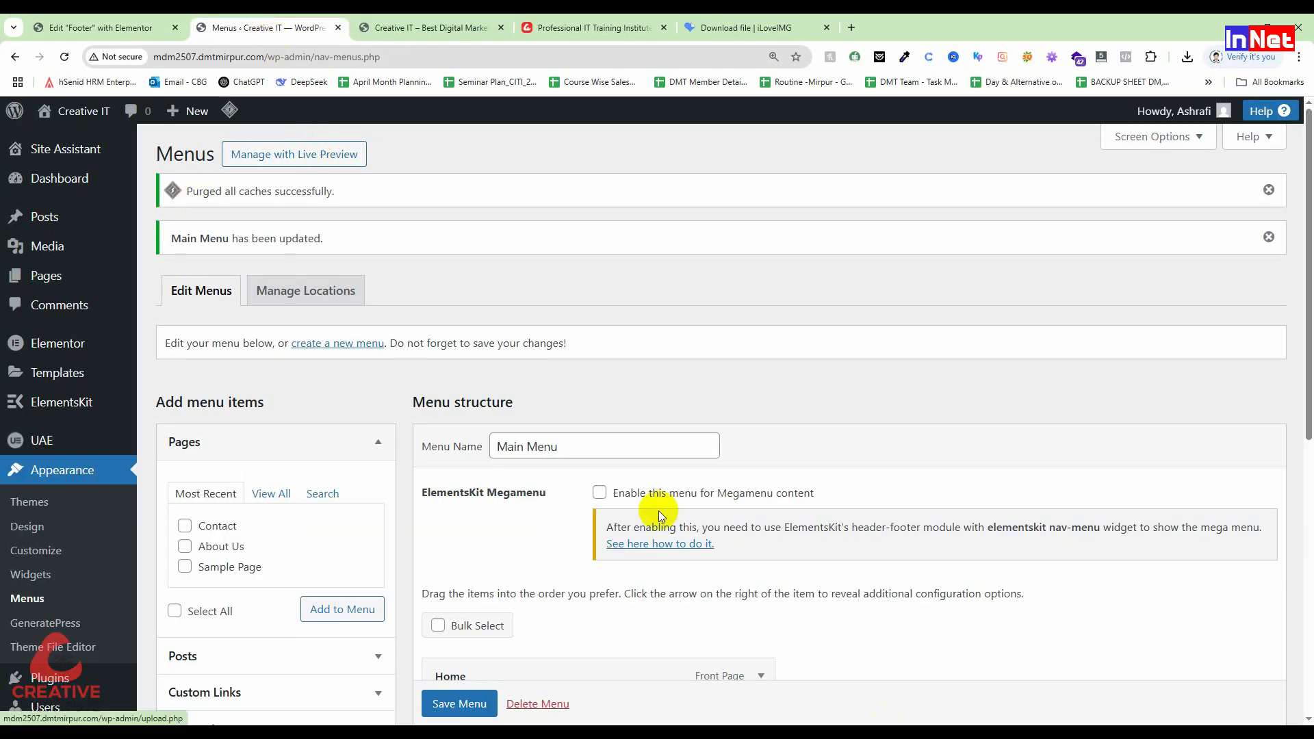
{"action": "scroll", "coordinate": [658, 511], "scroll_direction": "down", "scroll_amount": 3}
{"action": "scroll", "coordinate": [182, 452], "scroll_direction": "up", "scroll_amount": 3}
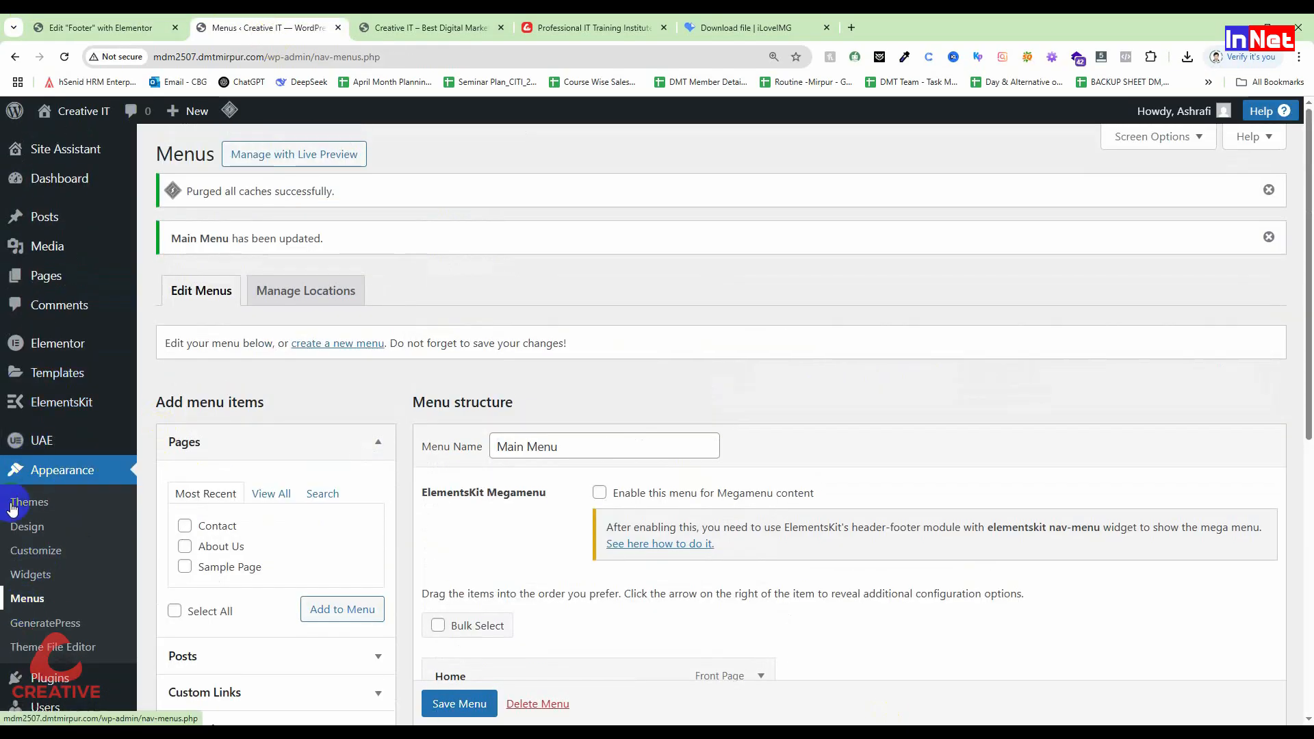
{"action": "left_click", "coordinate": [25, 603]}
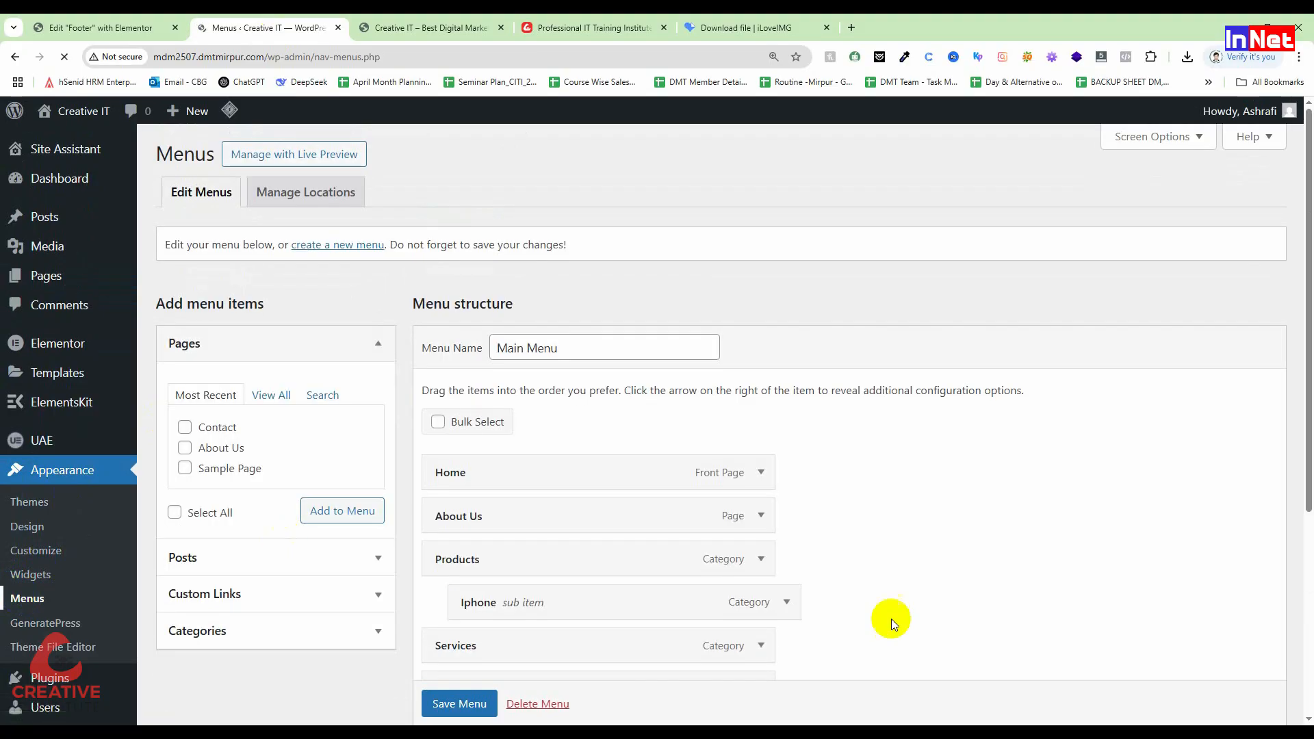
{"action": "scroll", "coordinate": [878, 639], "scroll_direction": "down", "scroll_amount": 2}
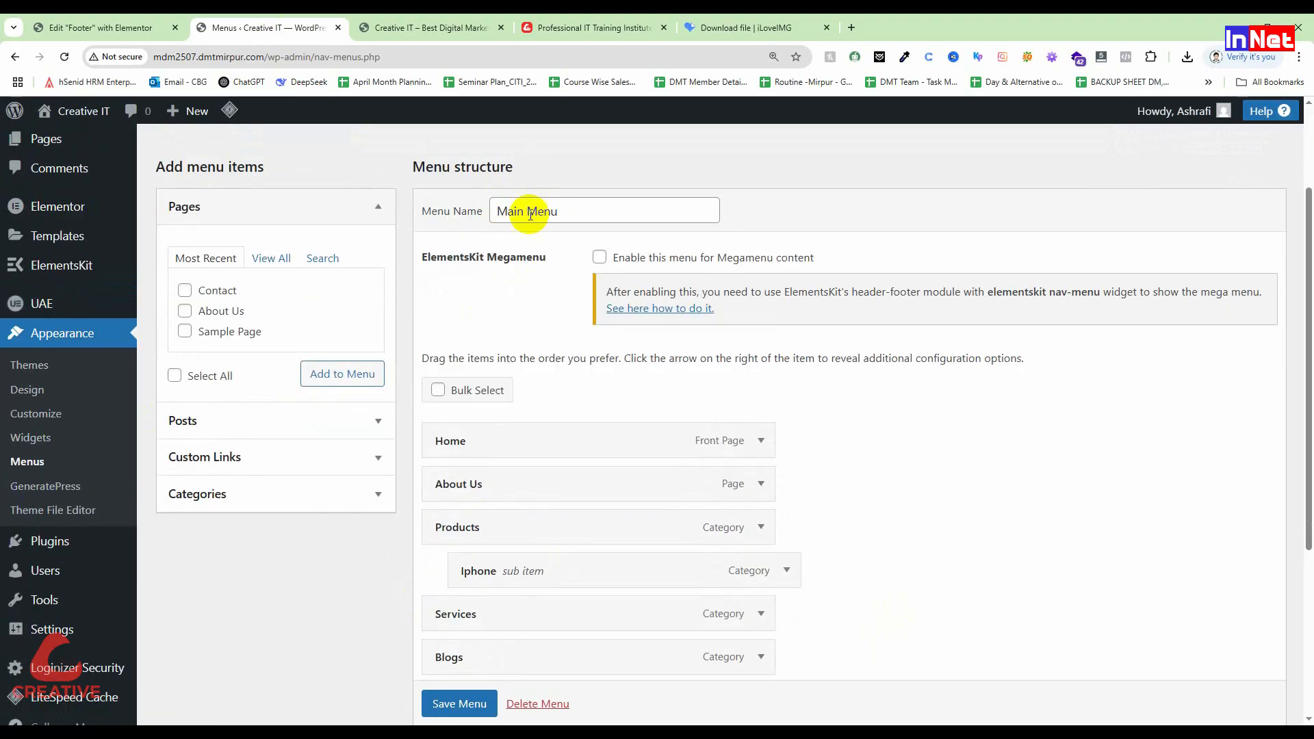
{"action": "scroll", "coordinate": [510, 522], "scroll_direction": "up", "scroll_amount": 2}
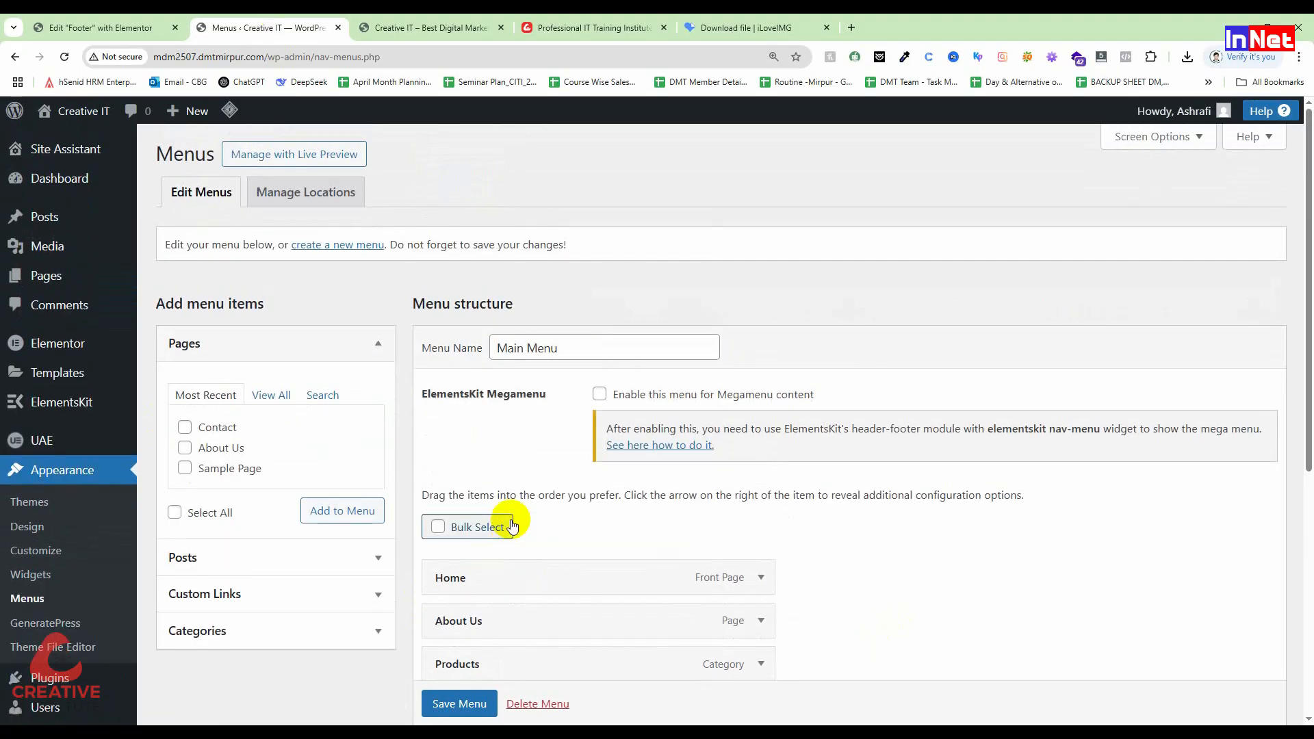
{"action": "left_click", "coordinate": [323, 251]}
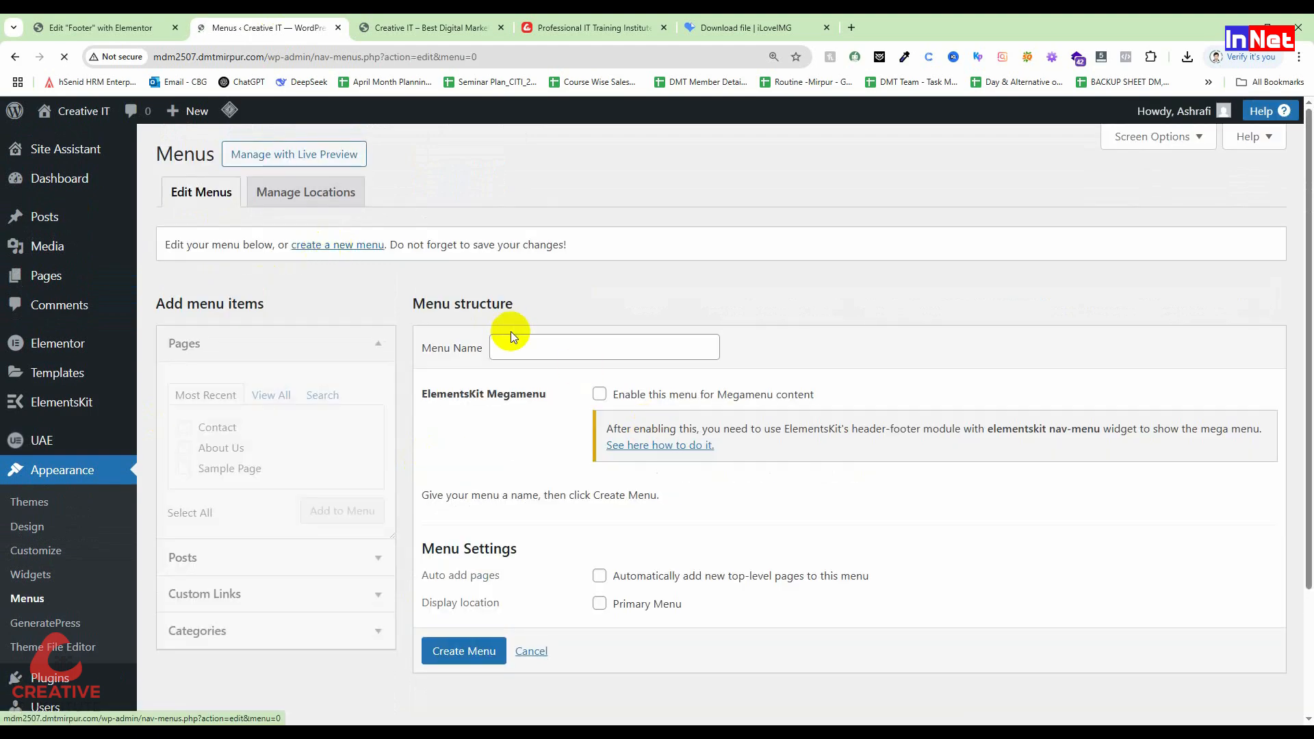
{"action": "left_click", "coordinate": [519, 346]}
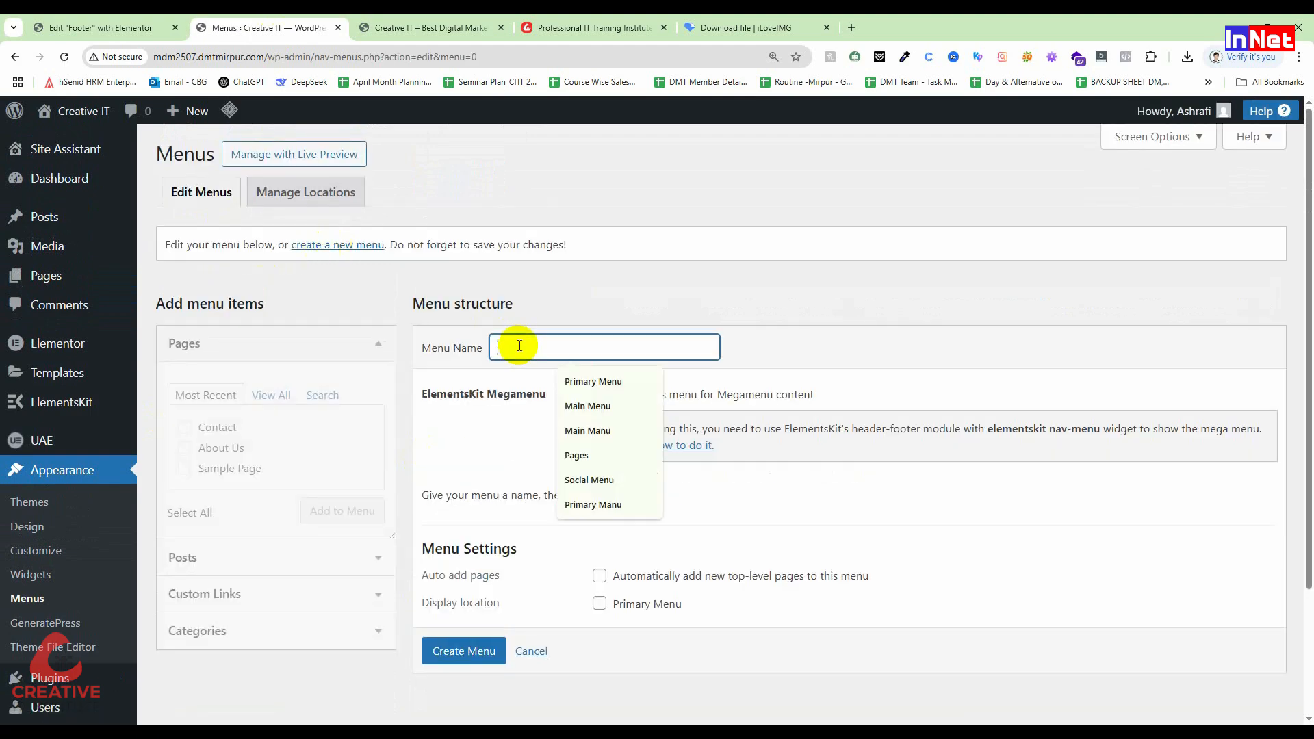
{"action": "type", "text": "Quick Links"}
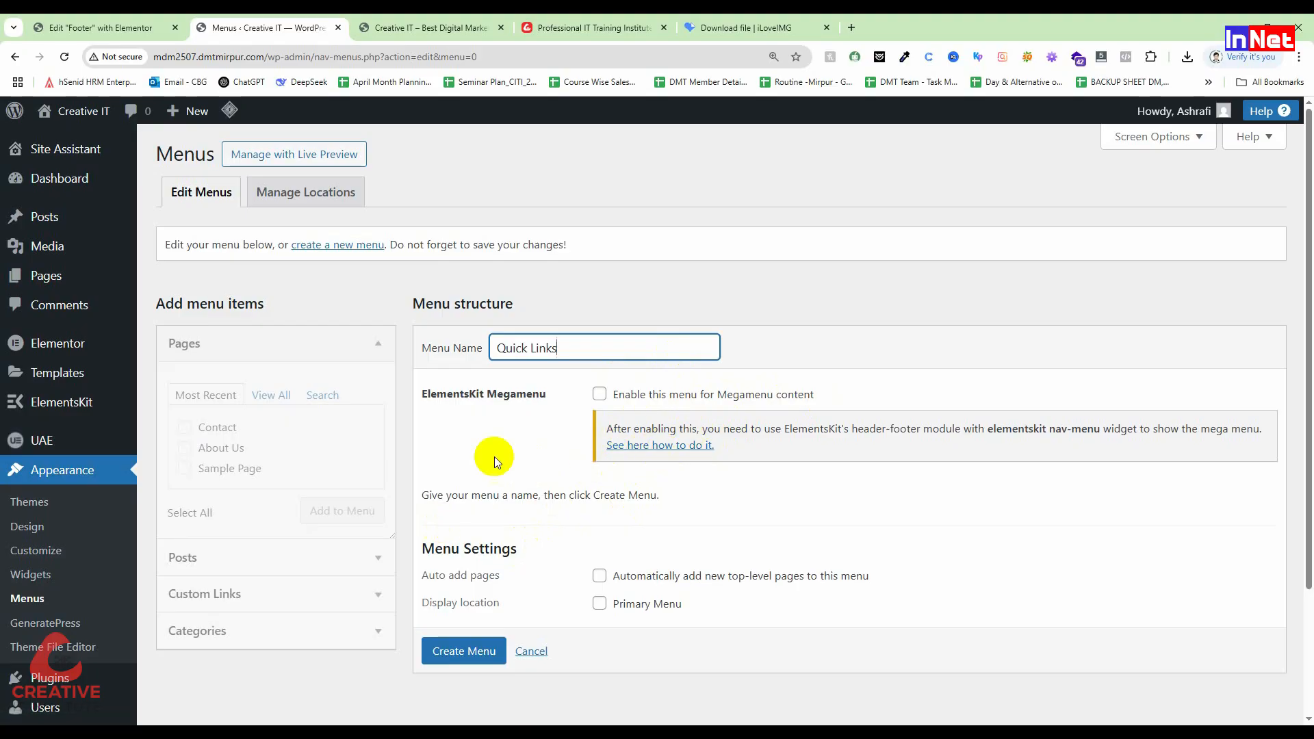
{"action": "left_click", "coordinate": [467, 651]}
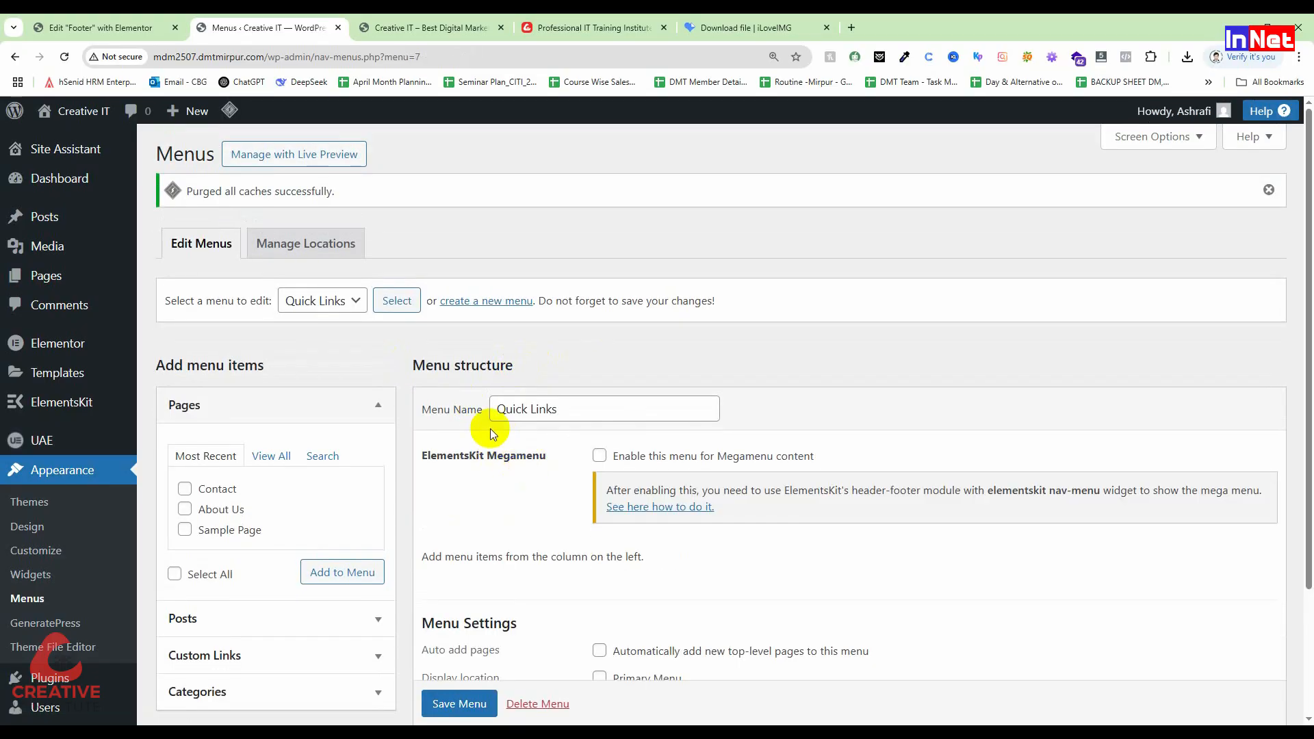
Step: Add the Blogs, Iphone, Products and Services categories to the Quick Links menu
{"action": "scroll", "coordinate": [267, 490], "scroll_direction": "down", "scroll_amount": 1}
{"action": "left_click", "coordinate": [272, 395]}
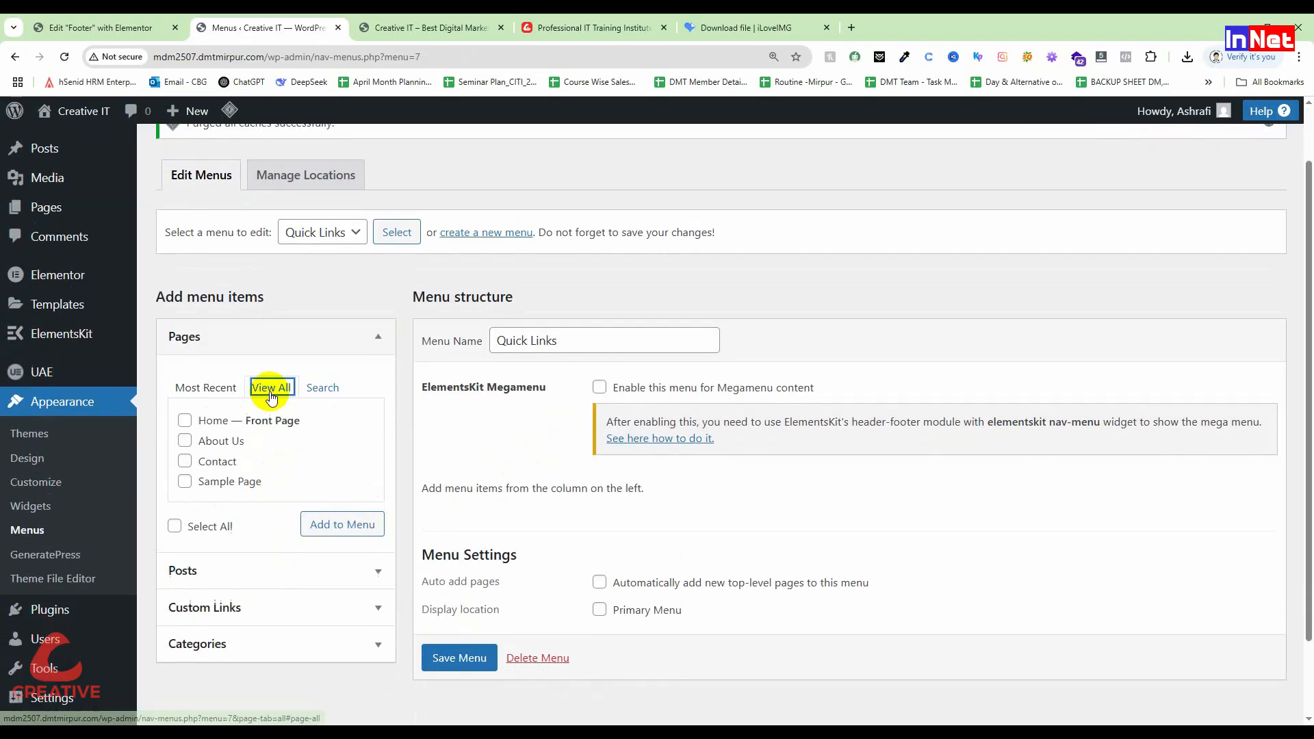
{"action": "left_click", "coordinate": [185, 441]}
{"action": "left_click", "coordinate": [185, 461]}
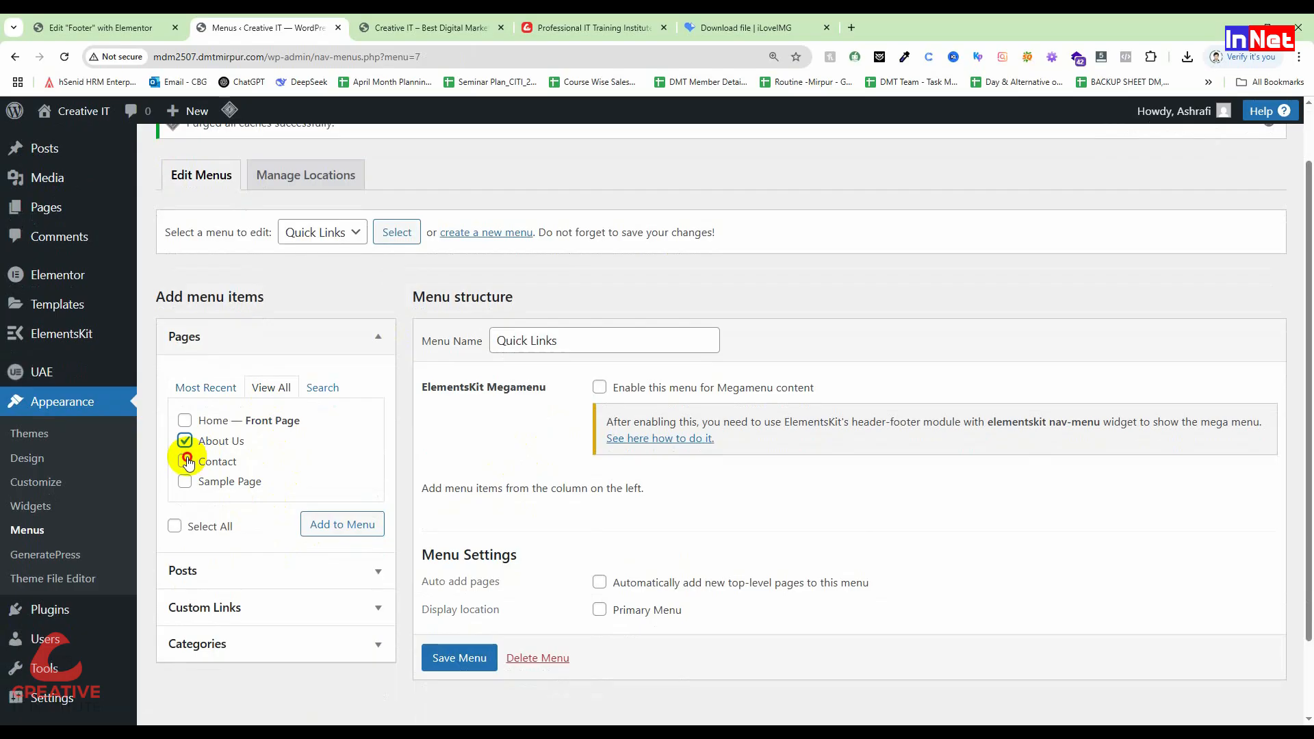
{"action": "left_click", "coordinate": [322, 644]}
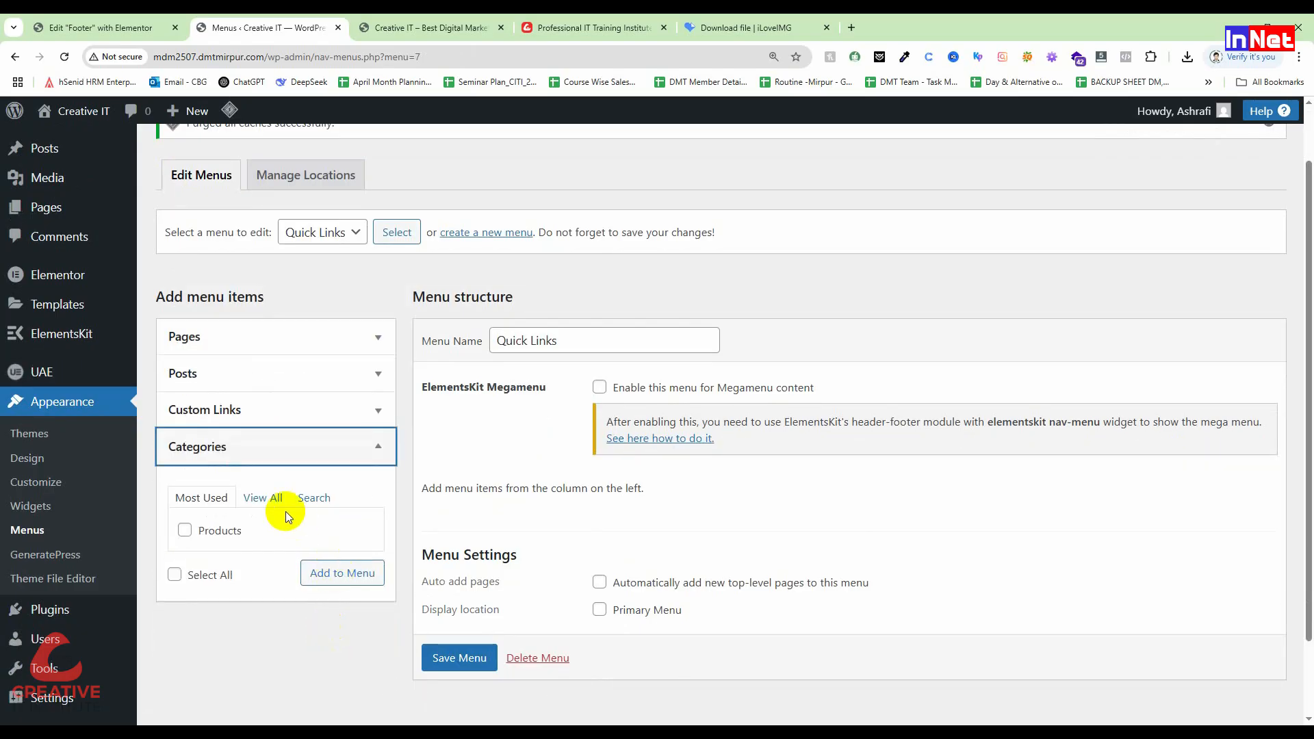
{"action": "left_click", "coordinate": [264, 499]}
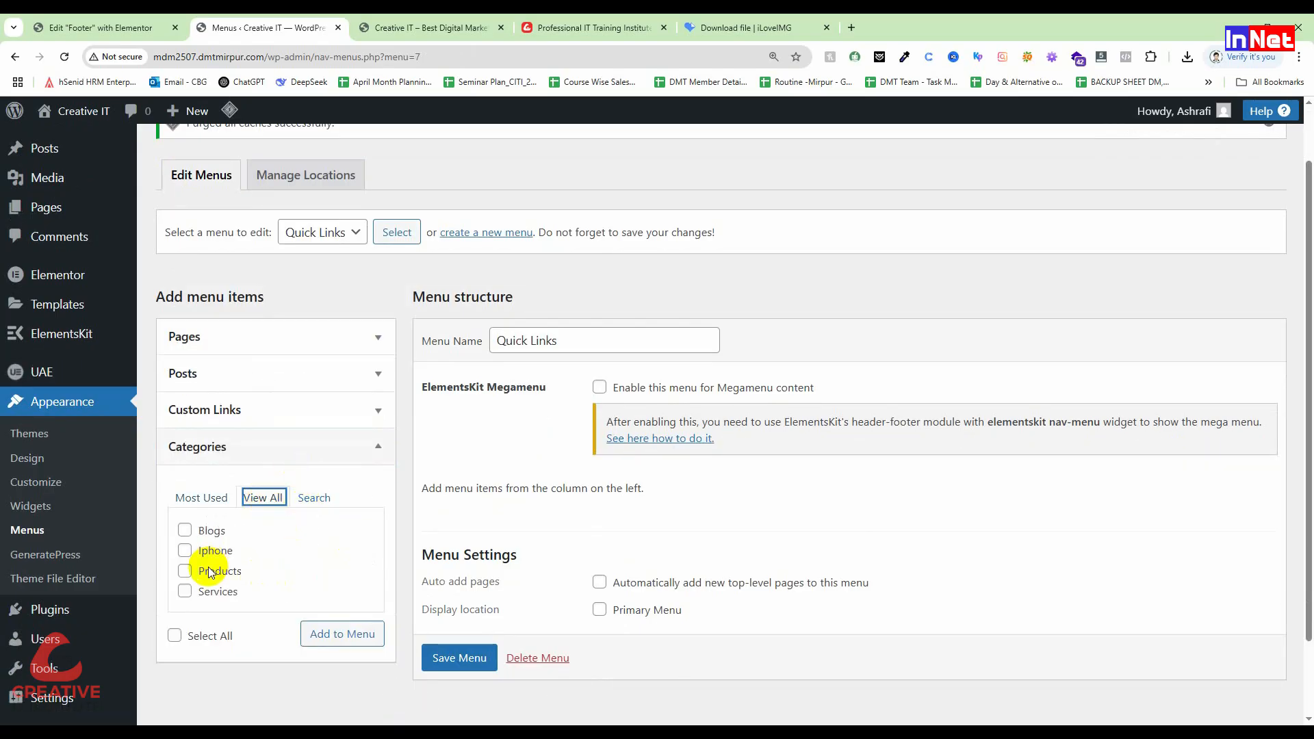
{"action": "left_click", "coordinate": [184, 571]}
{"action": "left_click", "coordinate": [185, 591]}
{"action": "left_click", "coordinate": [186, 552]}
{"action": "left_click", "coordinate": [183, 532]}
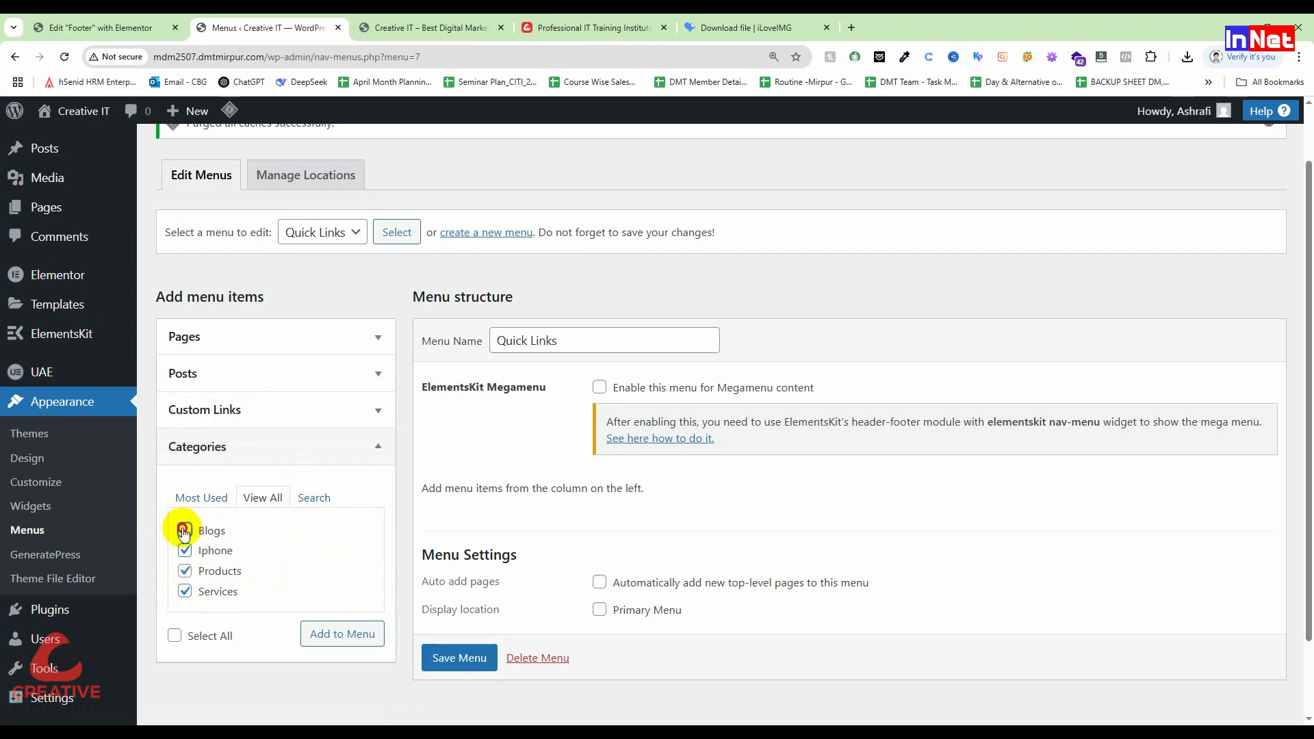
{"action": "left_click", "coordinate": [345, 634]}
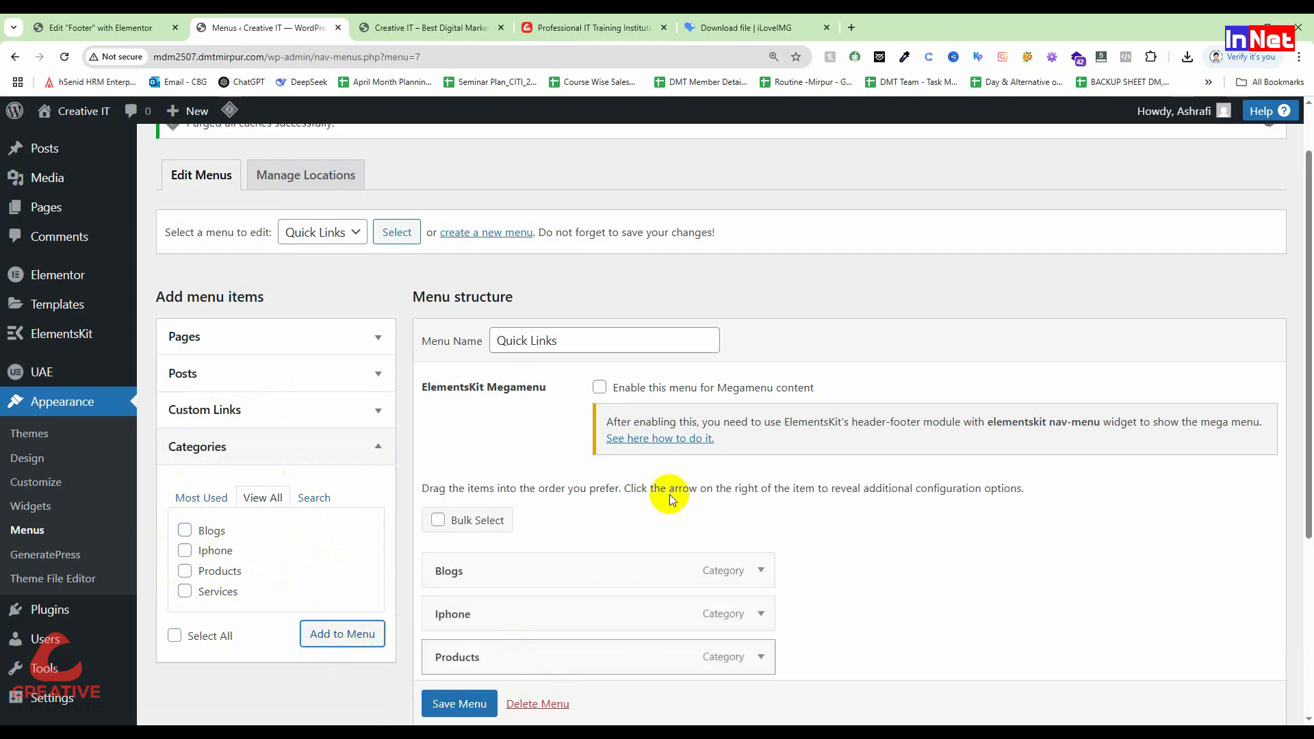
Step: Look through the available posts, then save the Quick Links menu
{"action": "scroll", "coordinate": [698, 595], "scroll_direction": "down", "scroll_amount": 3}
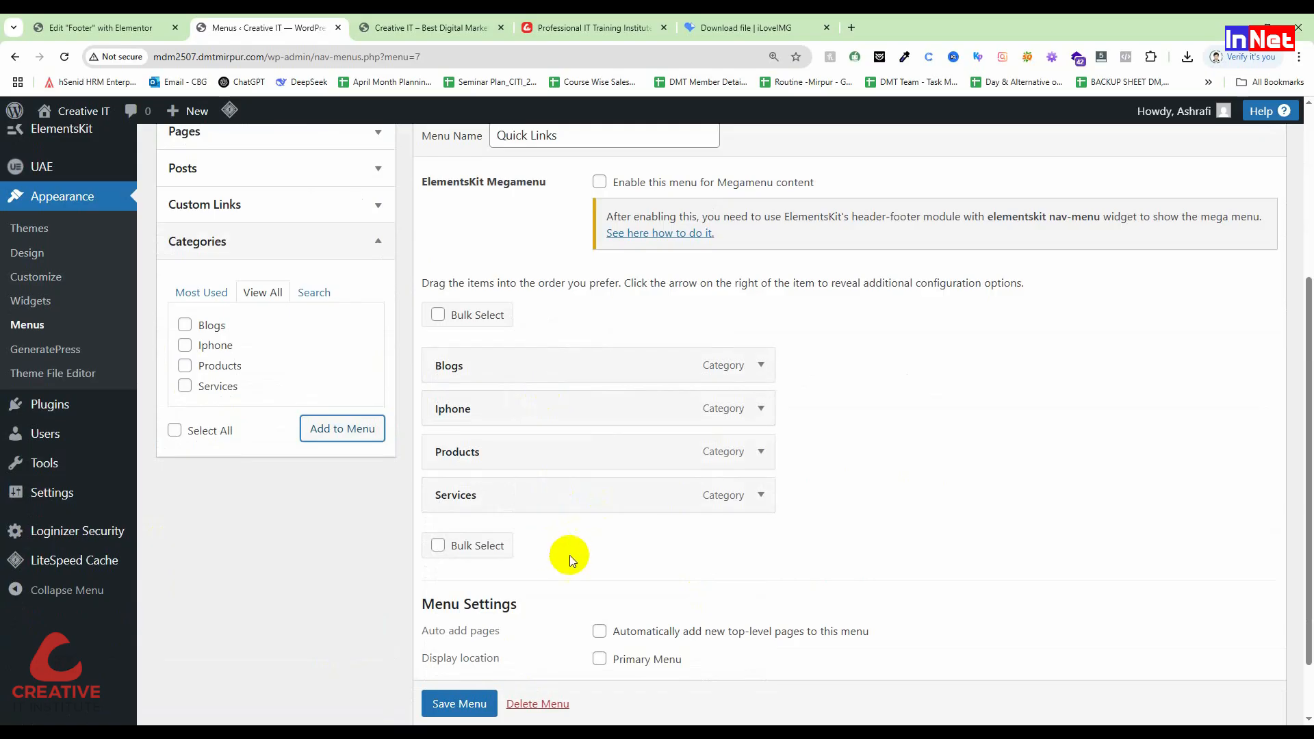
{"action": "scroll", "coordinate": [215, 393], "scroll_direction": "up", "scroll_amount": 3}
{"action": "left_click", "coordinate": [329, 367]}
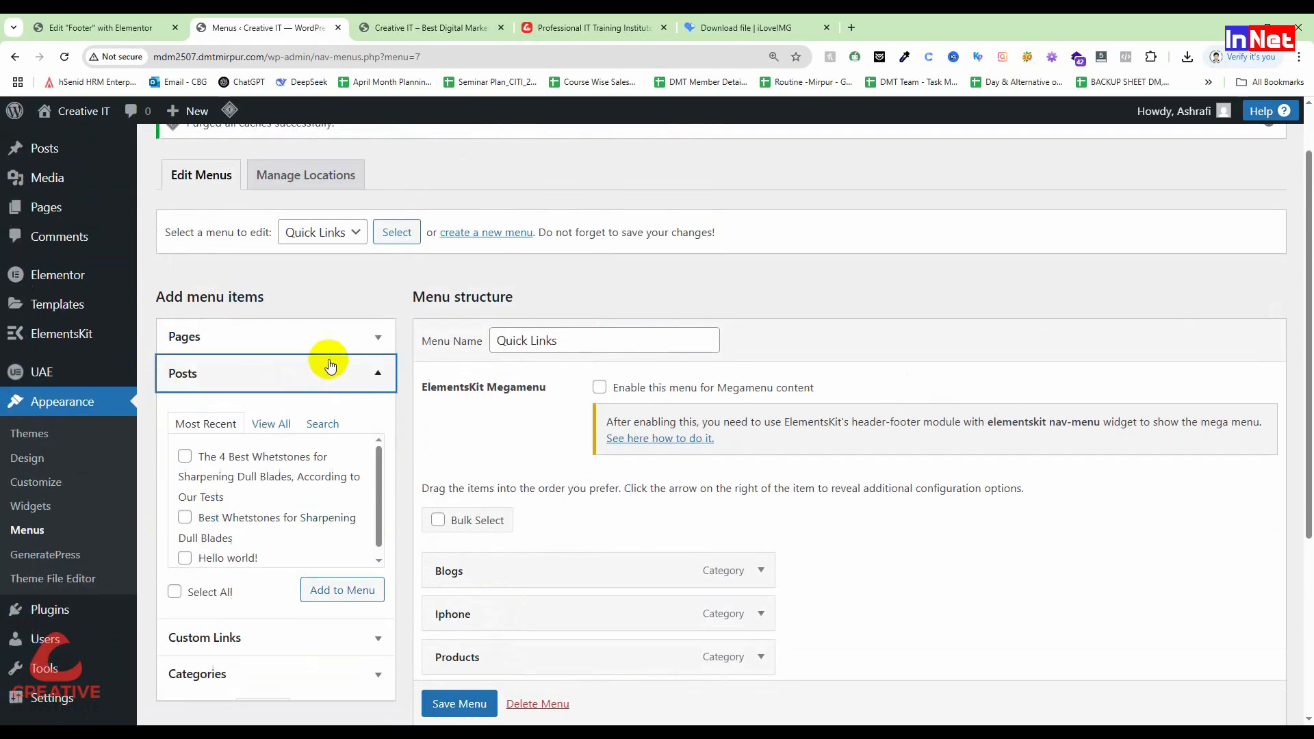
{"action": "left_click", "coordinate": [266, 426]}
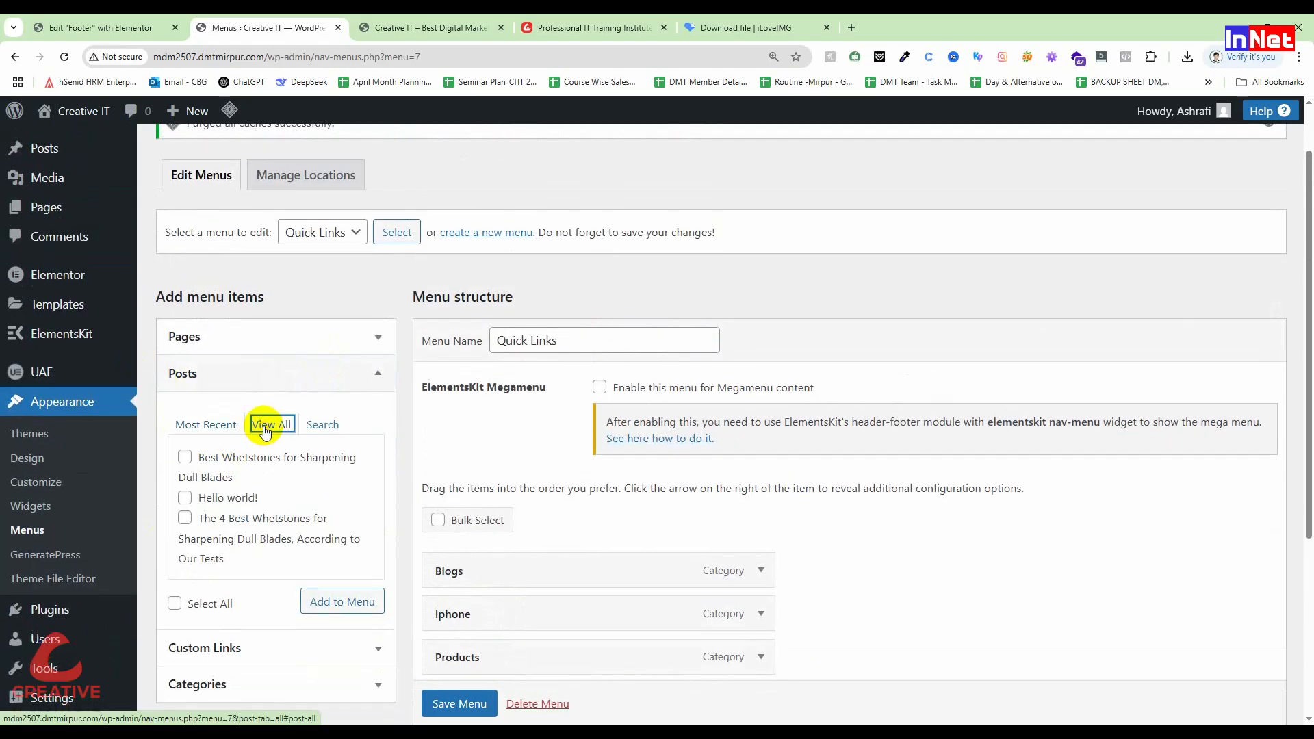
{"action": "scroll", "coordinate": [308, 384], "scroll_direction": "up", "scroll_amount": 1}
{"action": "scroll", "coordinate": [232, 458], "scroll_direction": "down", "scroll_amount": 2}
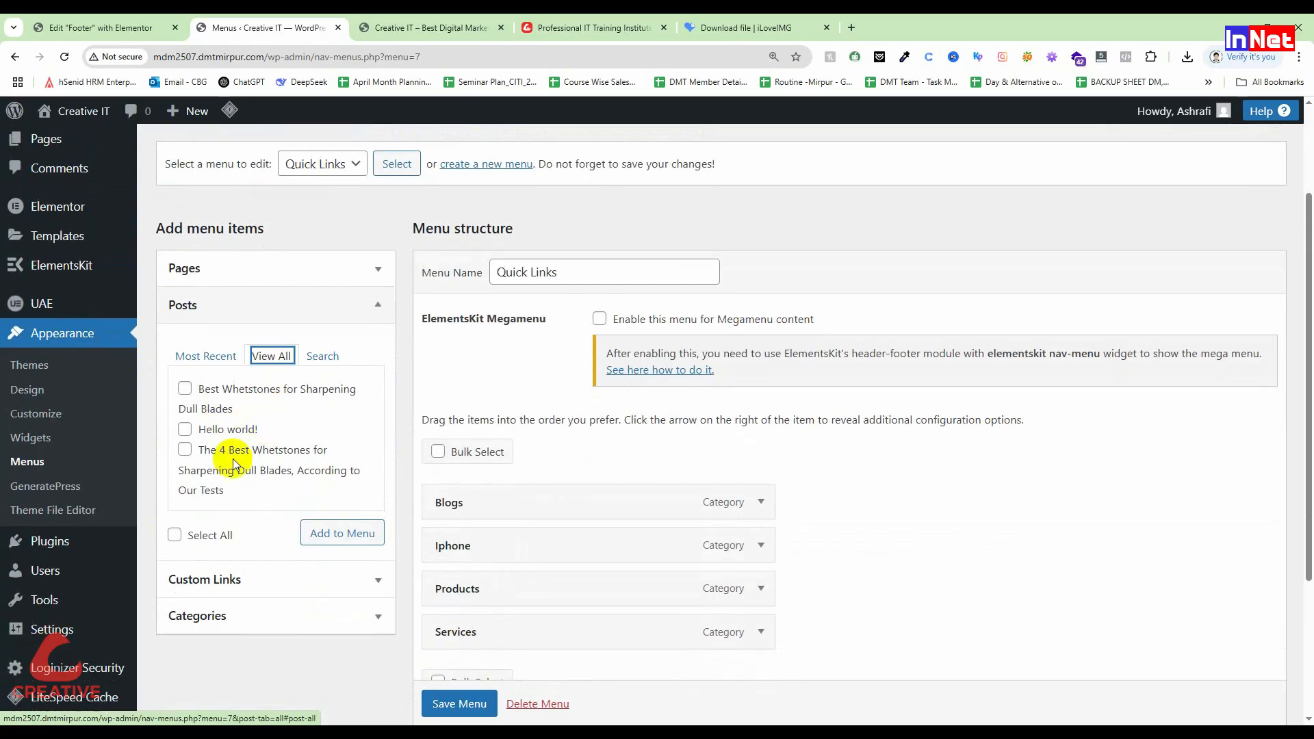
{"action": "scroll", "coordinate": [232, 459], "scroll_direction": "down", "scroll_amount": 1}
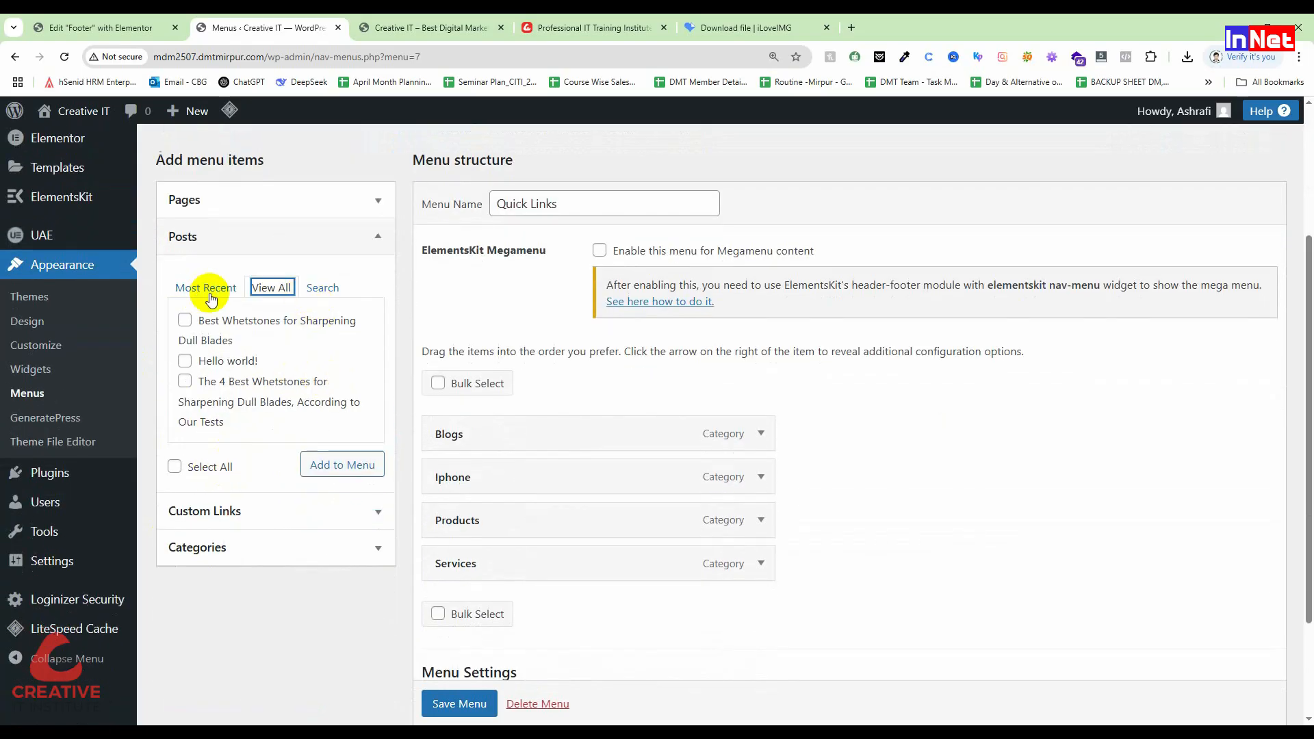
{"action": "left_click", "coordinate": [210, 295]}
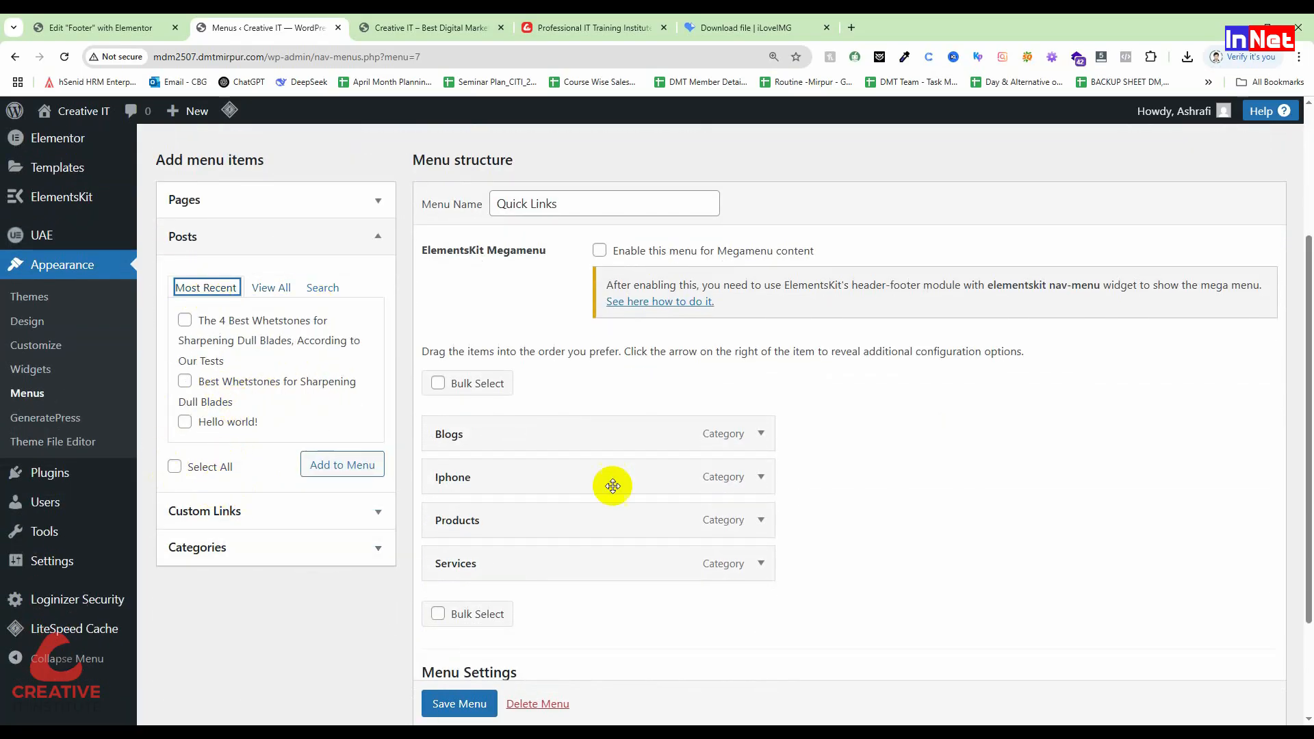
{"action": "scroll", "coordinate": [567, 604], "scroll_direction": "down", "scroll_amount": 2}
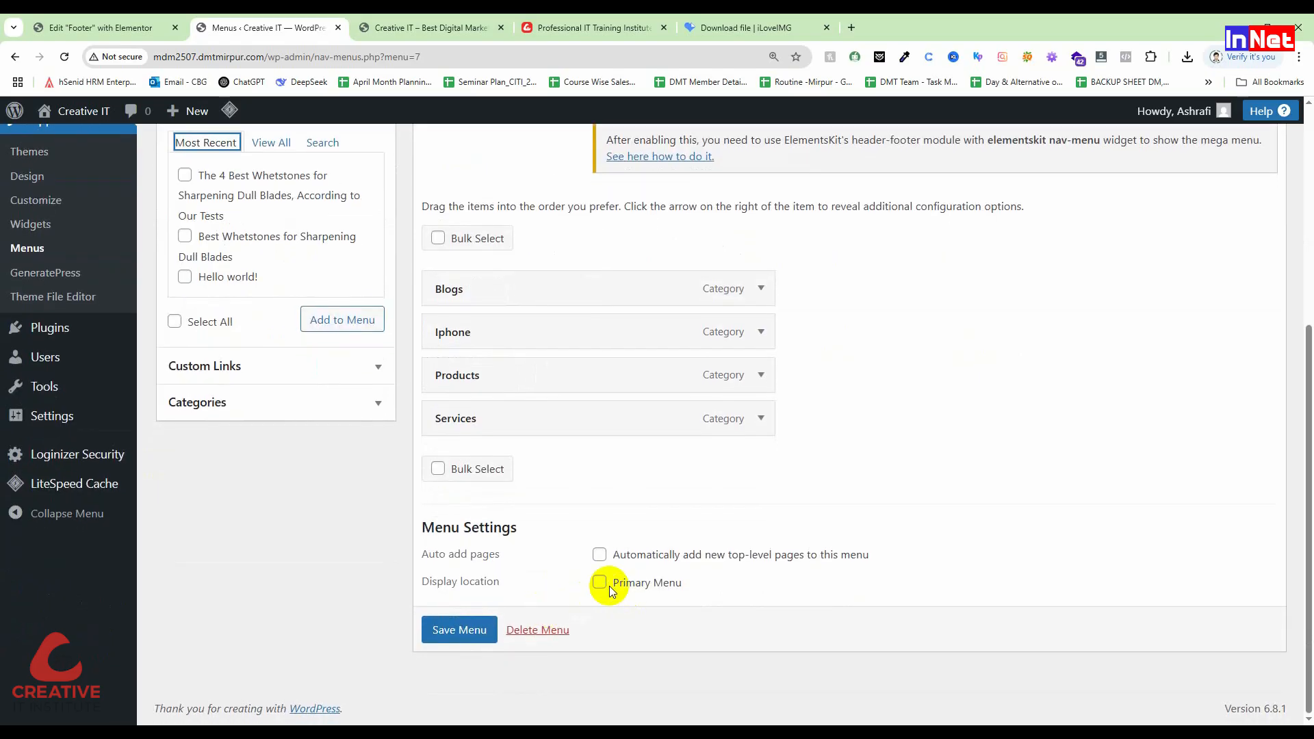
{"action": "left_click", "coordinate": [474, 640]}
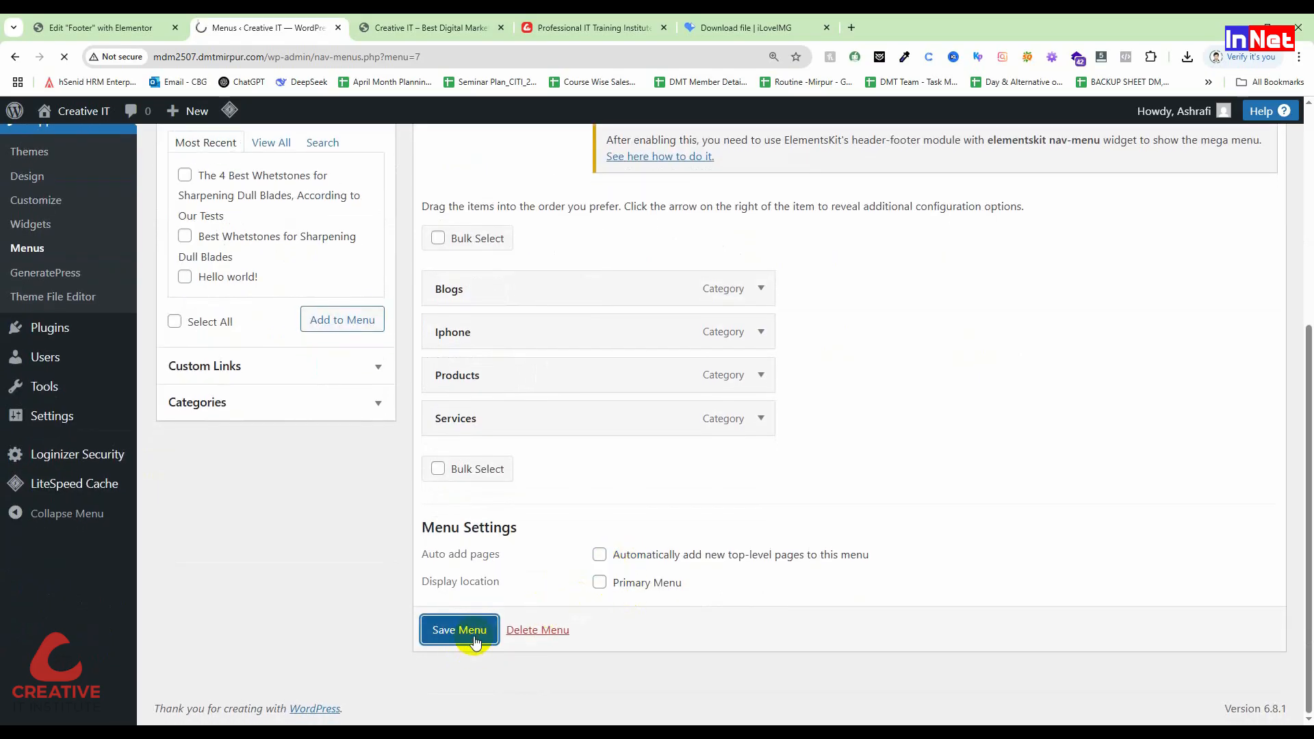
{"action": "scroll", "coordinate": [515, 544], "scroll_direction": "down", "scroll_amount": 5}
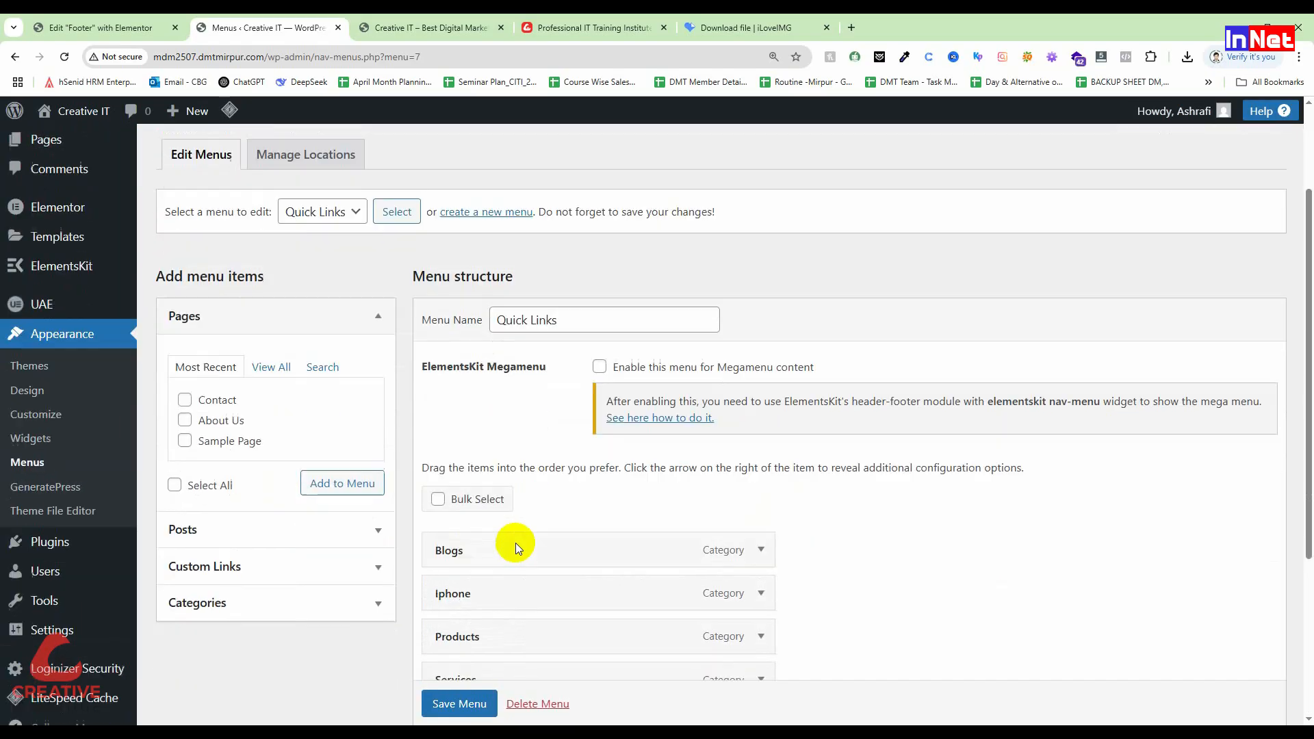
{"action": "scroll", "coordinate": [558, 484], "scroll_direction": "up", "scroll_amount": 5}
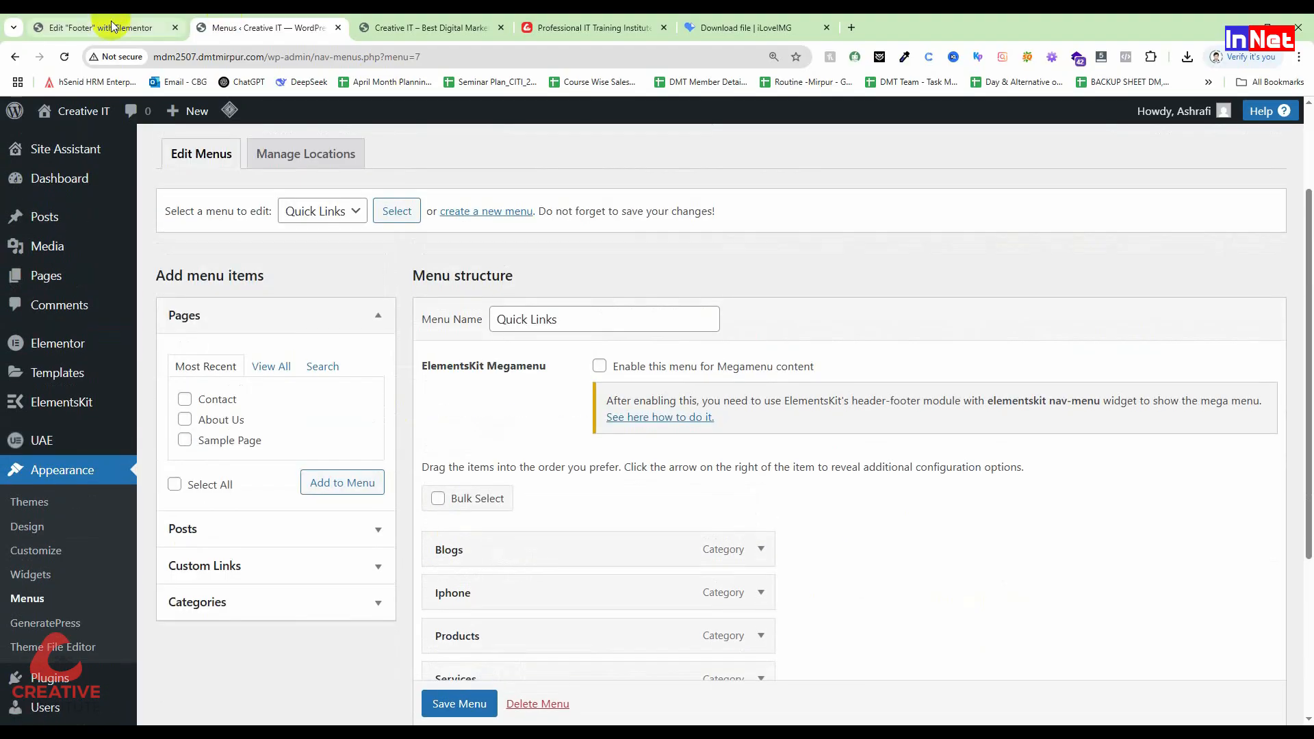
Step: Reload the Elementor footer editor so its Quick Links list shows the saved menu
{"action": "left_click", "coordinate": [102, 28]}
{"action": "left_click", "coordinate": [62, 56]}
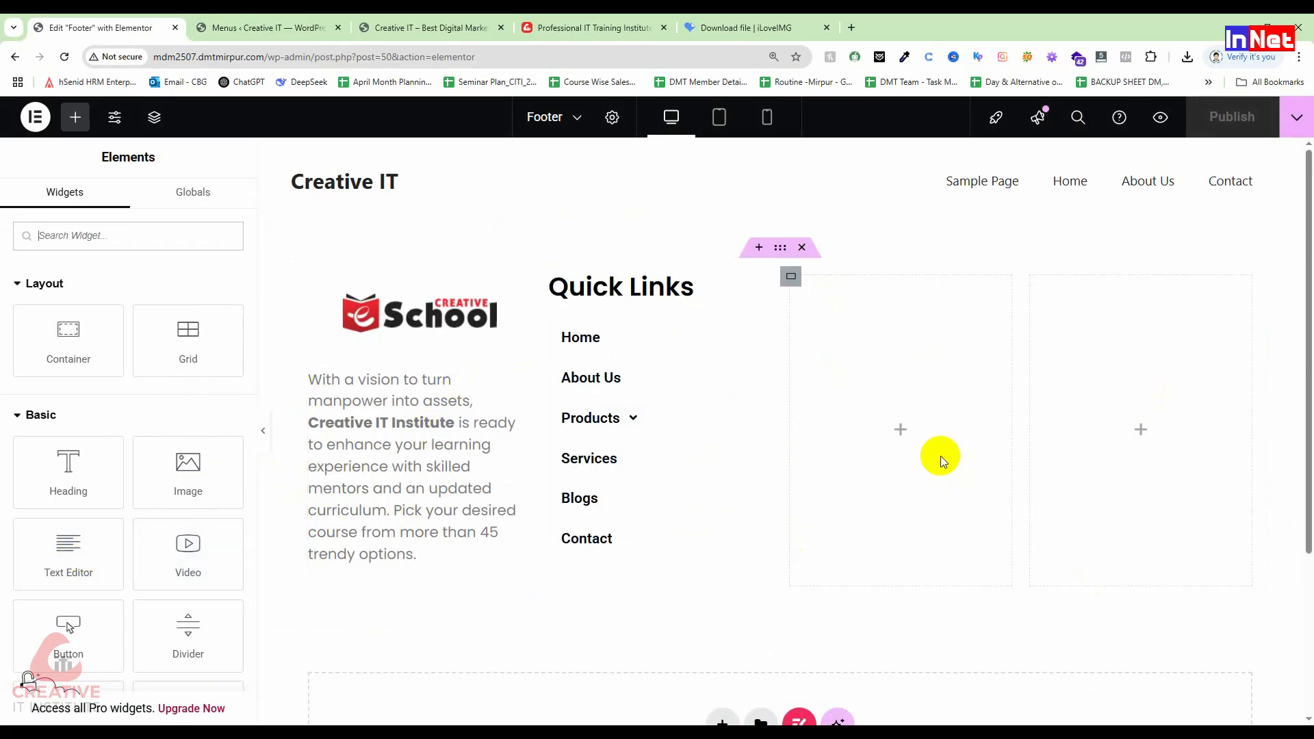
{"action": "left_click", "coordinate": [901, 430]}
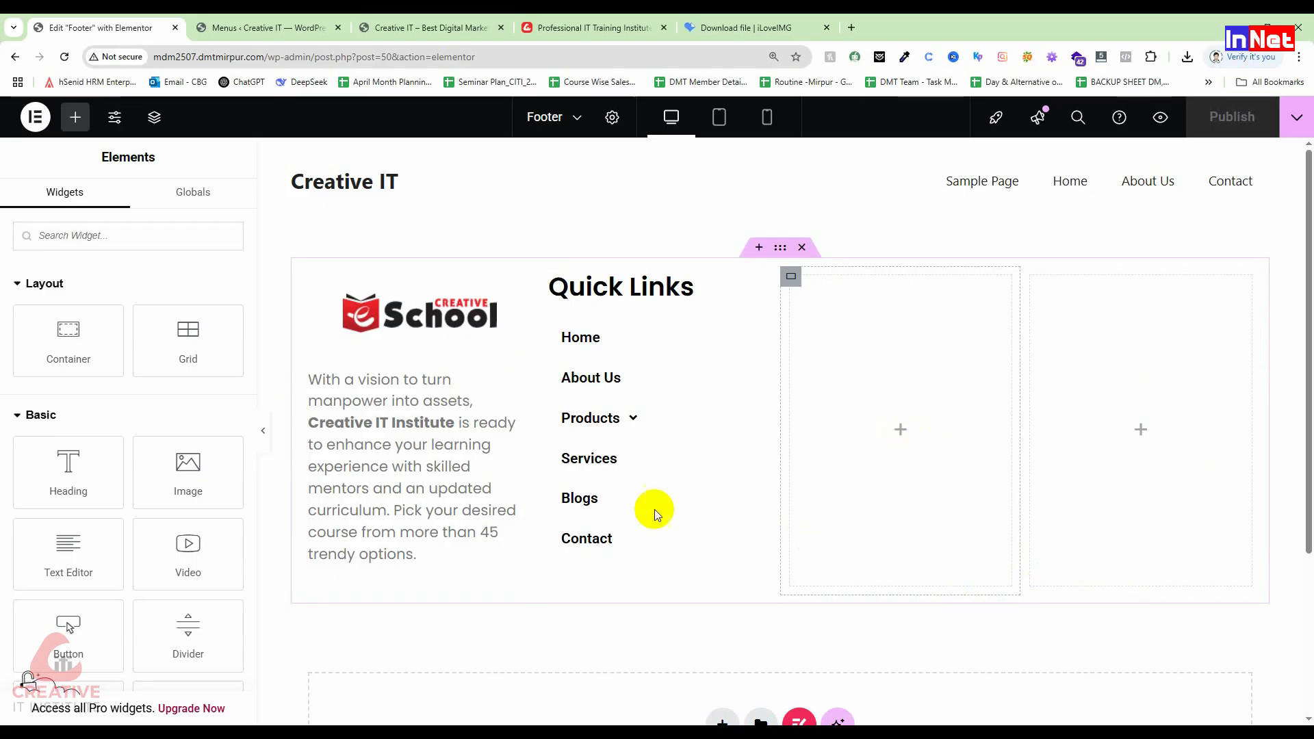
Step: Place an H2 heading titled 'Quick Links' in the third footer column
{"action": "left_click_drag", "start_coordinate": [67, 471], "coordinate": [882, 293]}
{"action": "left_click_drag", "start_coordinate": [177, 320], "coordinate": [11, 319]}
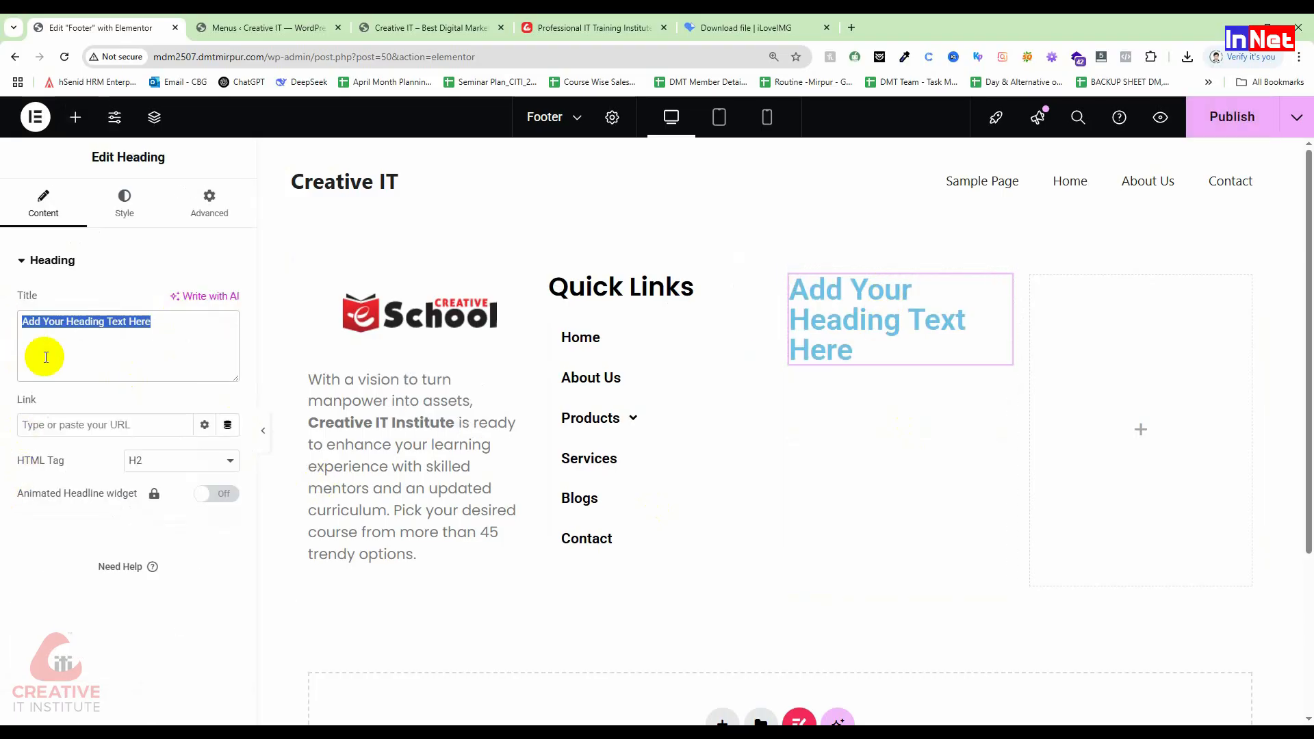
{"action": "key", "text": "BackSpace"}
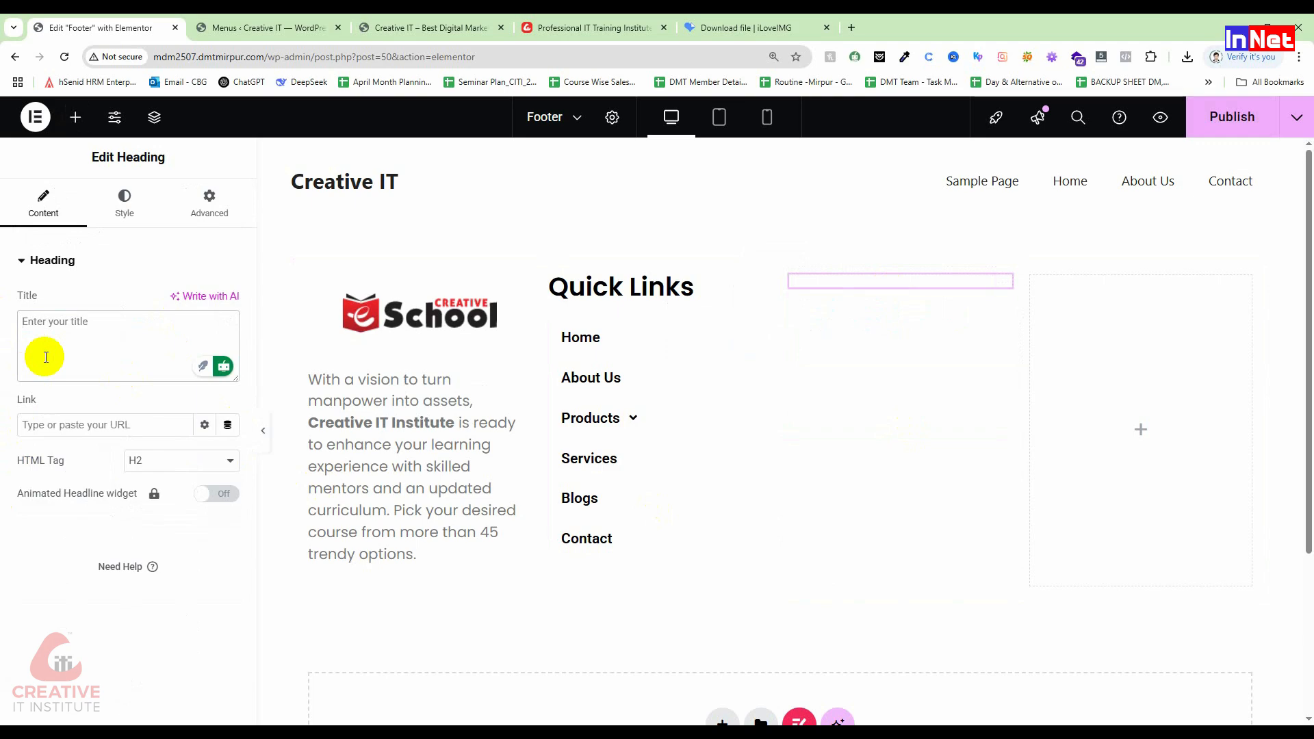
{"action": "type", "text": "Quick Links"}
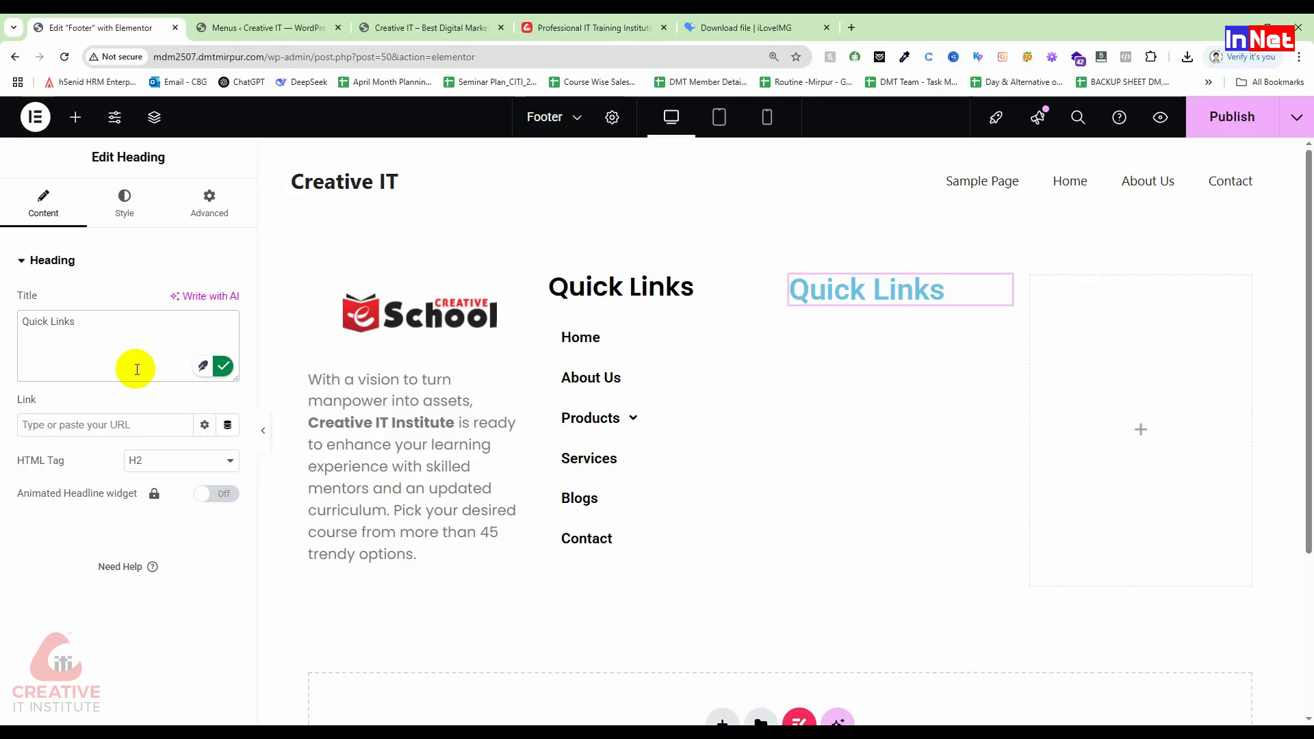
{"action": "left_click", "coordinate": [183, 472]}
{"action": "left_click", "coordinate": [93, 463]}
Step: Set the heading's typography to Poppins, size 30
{"action": "left_click", "coordinate": [127, 213]}
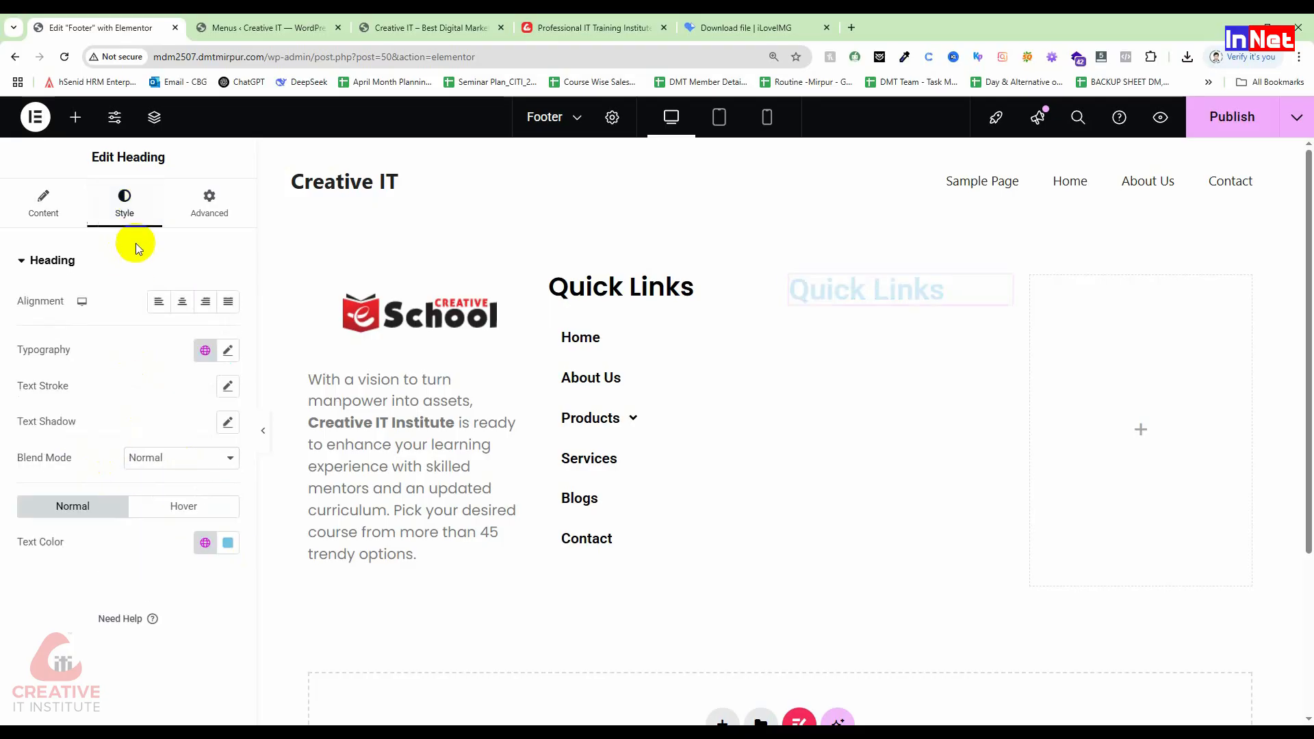
{"action": "left_click", "coordinate": [228, 350]}
{"action": "left_click", "coordinate": [149, 430]}
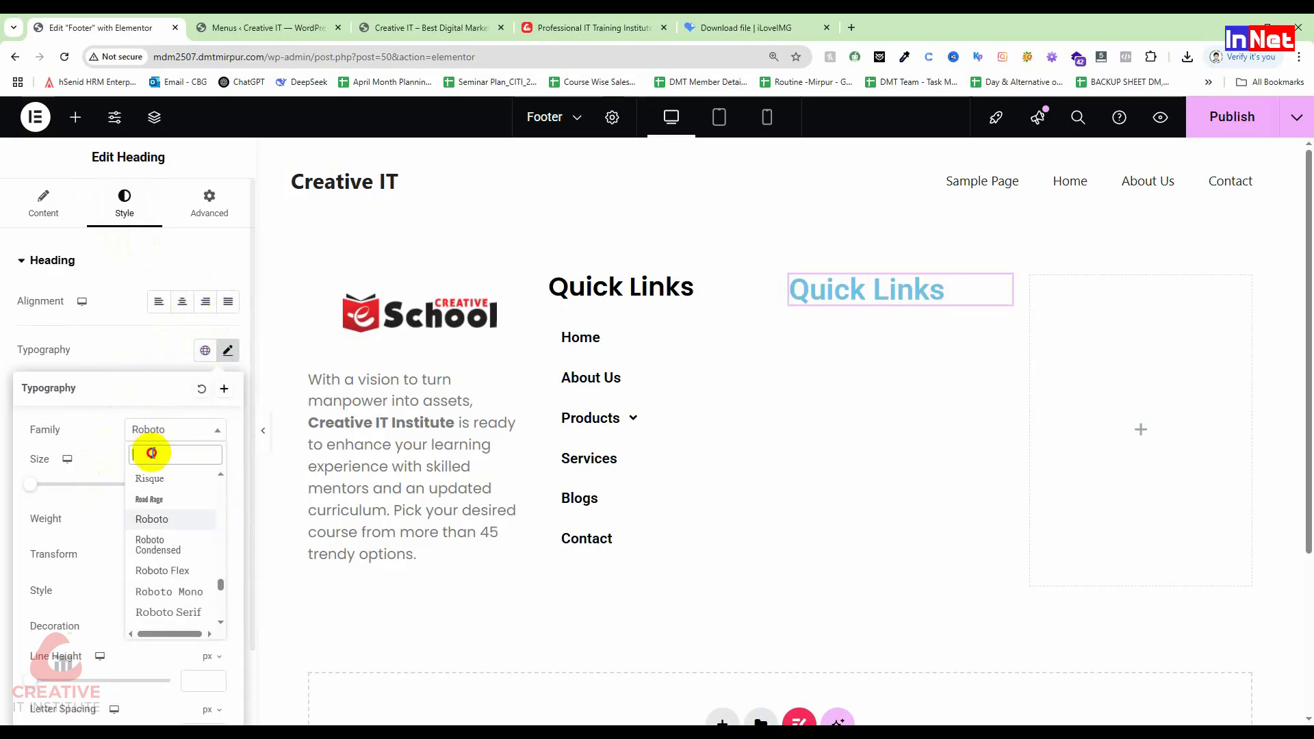
{"action": "type", "text": "poppi"}
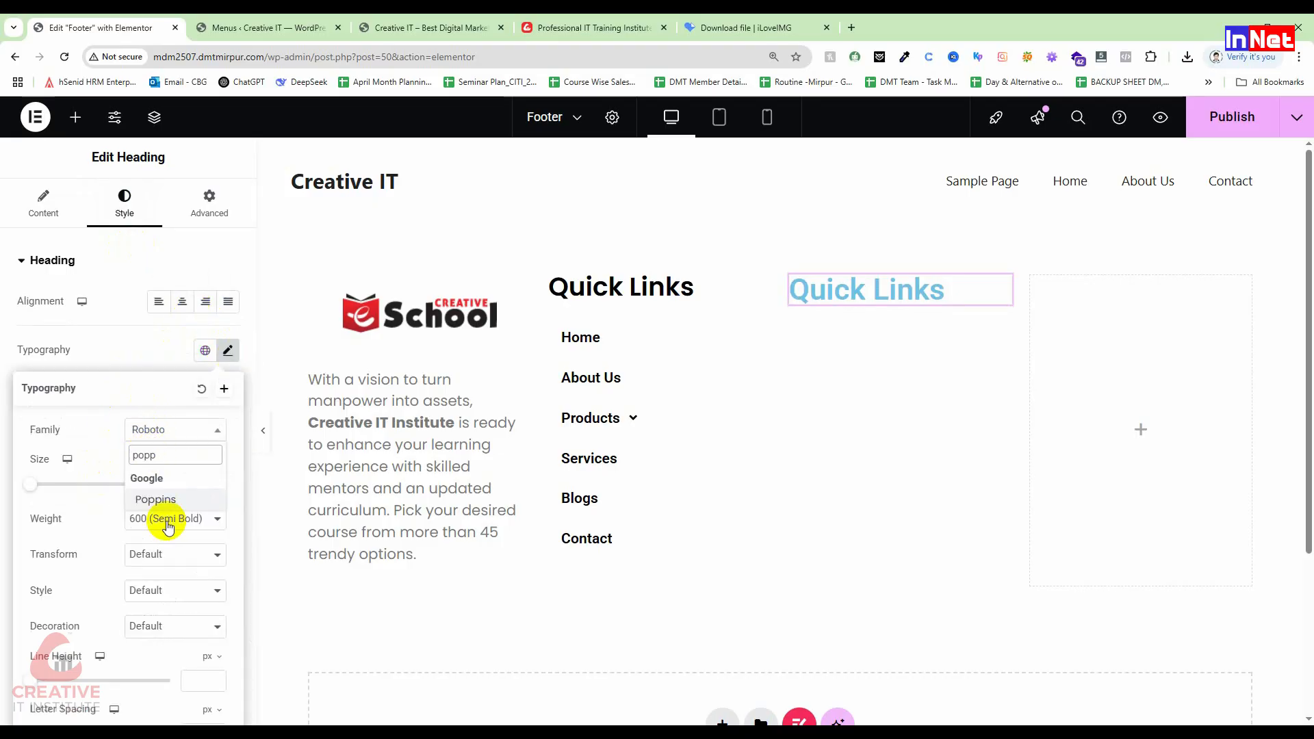
{"action": "left_click", "coordinate": [171, 499]}
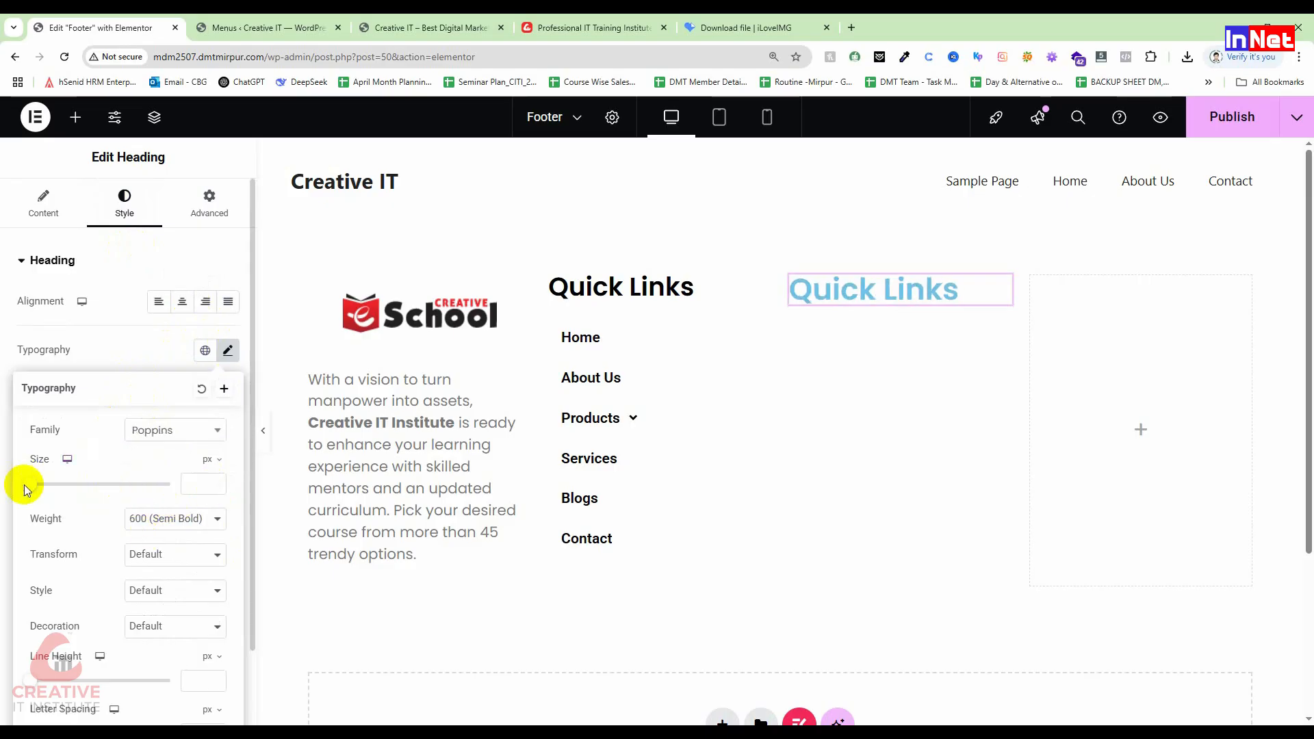
{"action": "left_click", "coordinate": [180, 484]}
{"action": "type", "text": "30"}
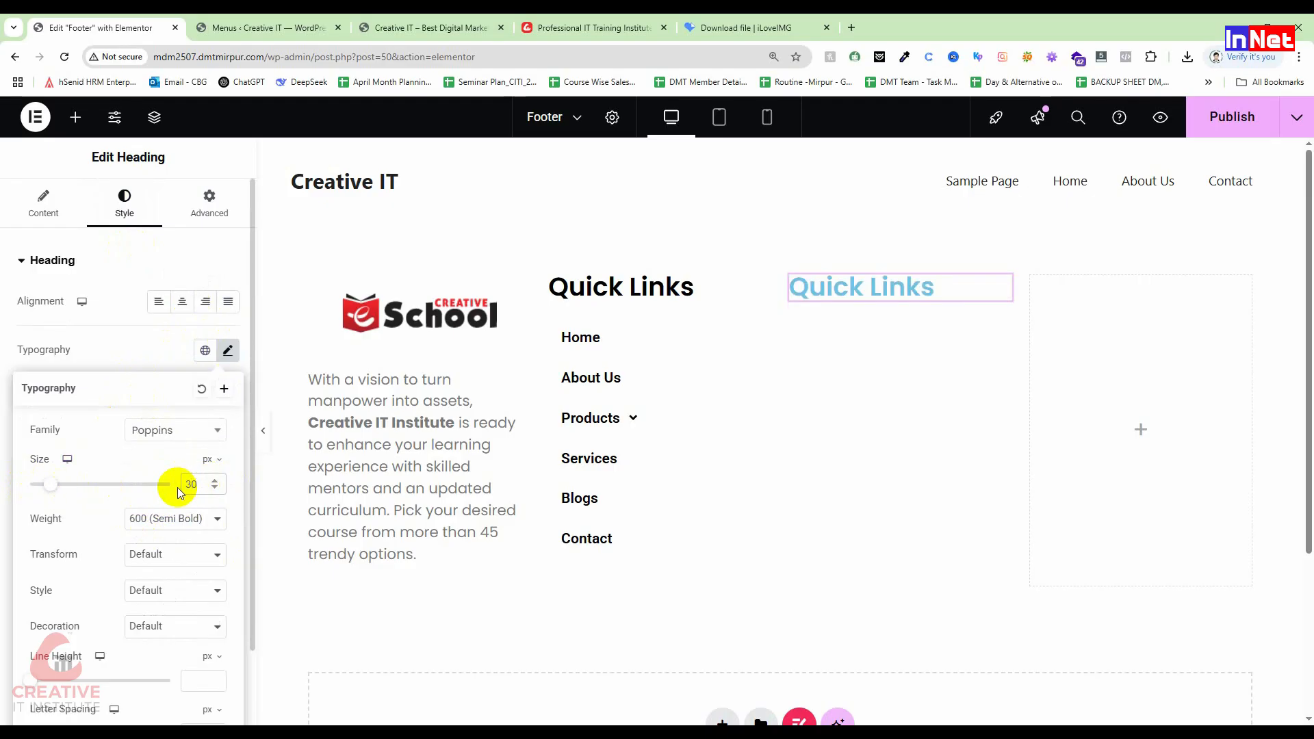
{"action": "left_click", "coordinate": [96, 351]}
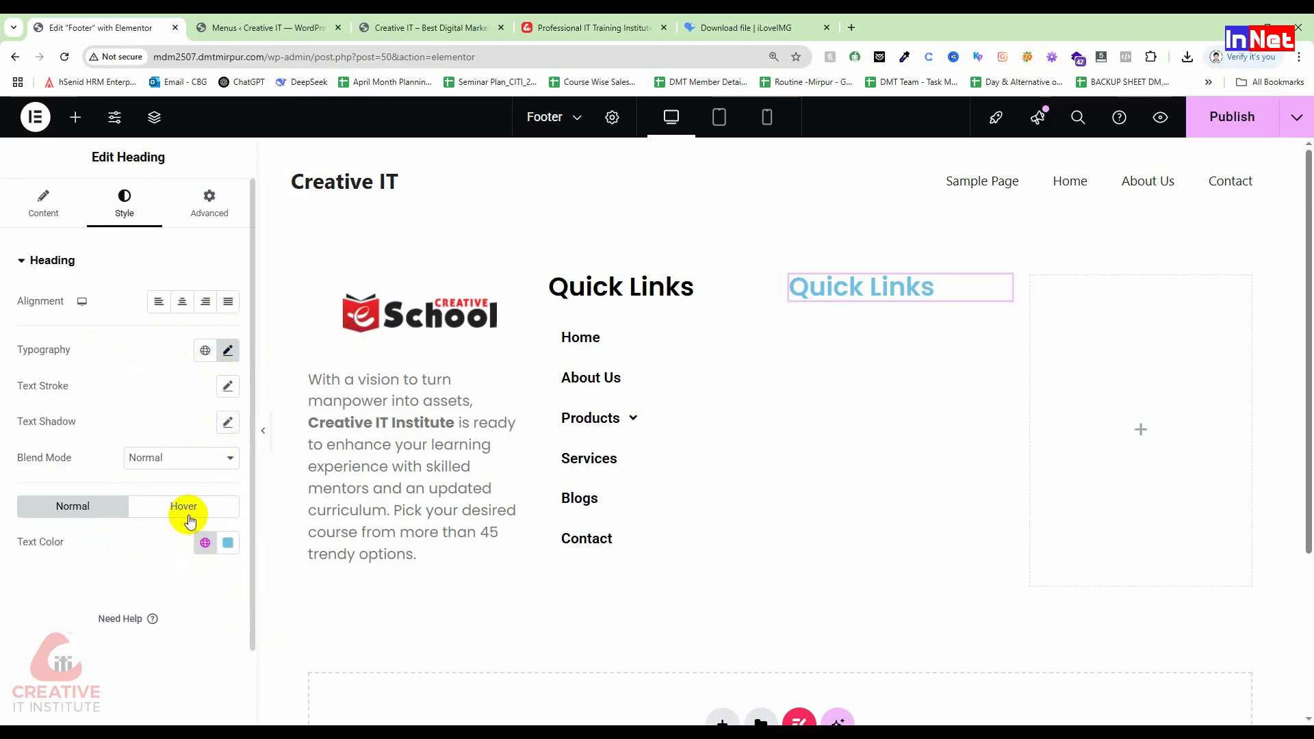
Step: Make the heading text black (#000000), leaving blend mode Normal and stroke at 0
{"action": "left_click", "coordinate": [228, 542]}
{"action": "left_click_drag", "start_coordinate": [147, 428], "coordinate": [92, 469]}
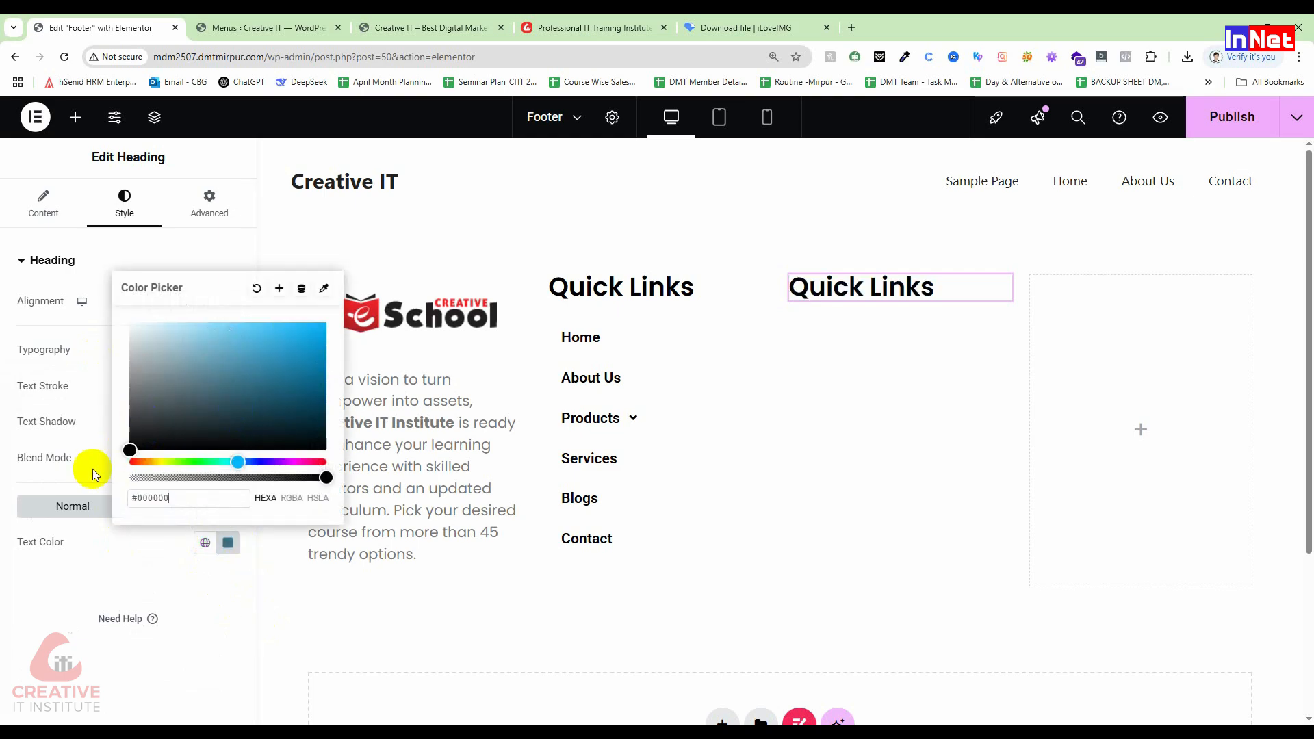
{"action": "left_click", "coordinate": [59, 527]}
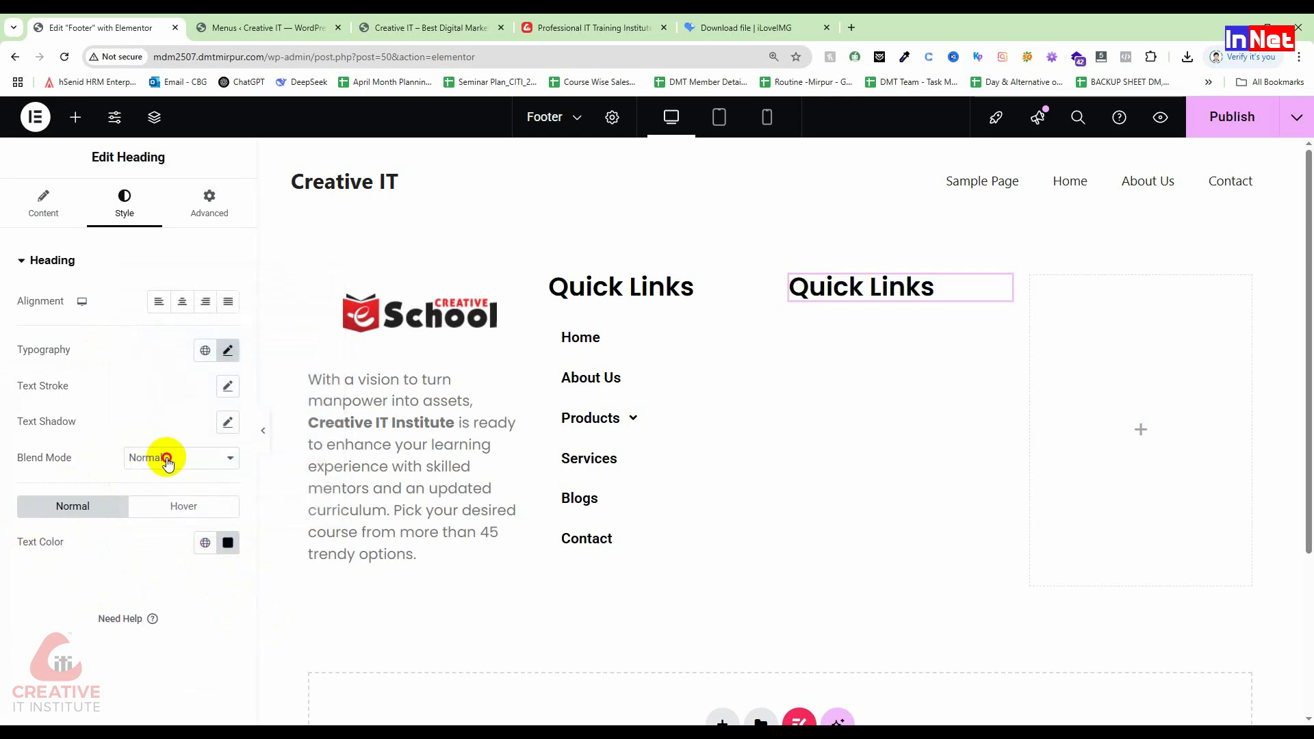
{"action": "left_click", "coordinate": [190, 465]}
{"action": "left_click", "coordinate": [73, 442]}
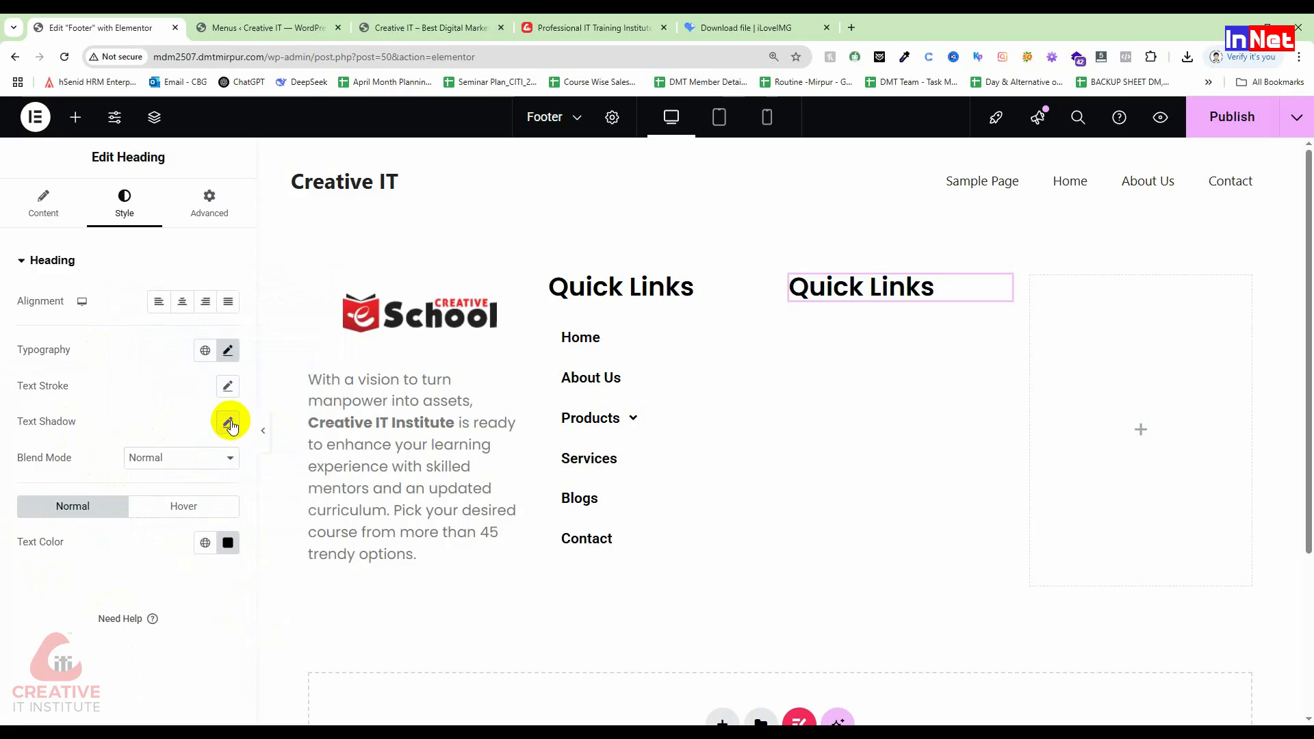
{"action": "left_click", "coordinate": [229, 391]}
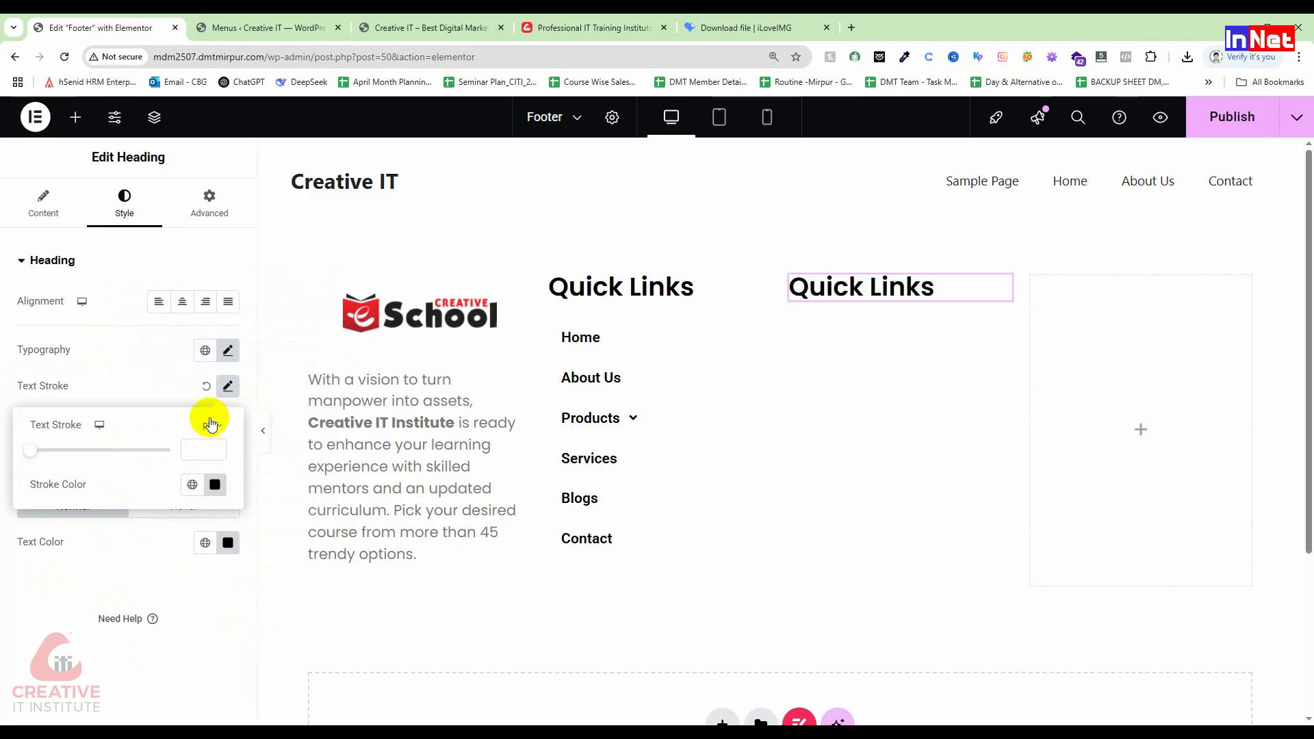
{"action": "left_click_drag", "start_coordinate": [32, 452], "coordinate": [37, 454]}
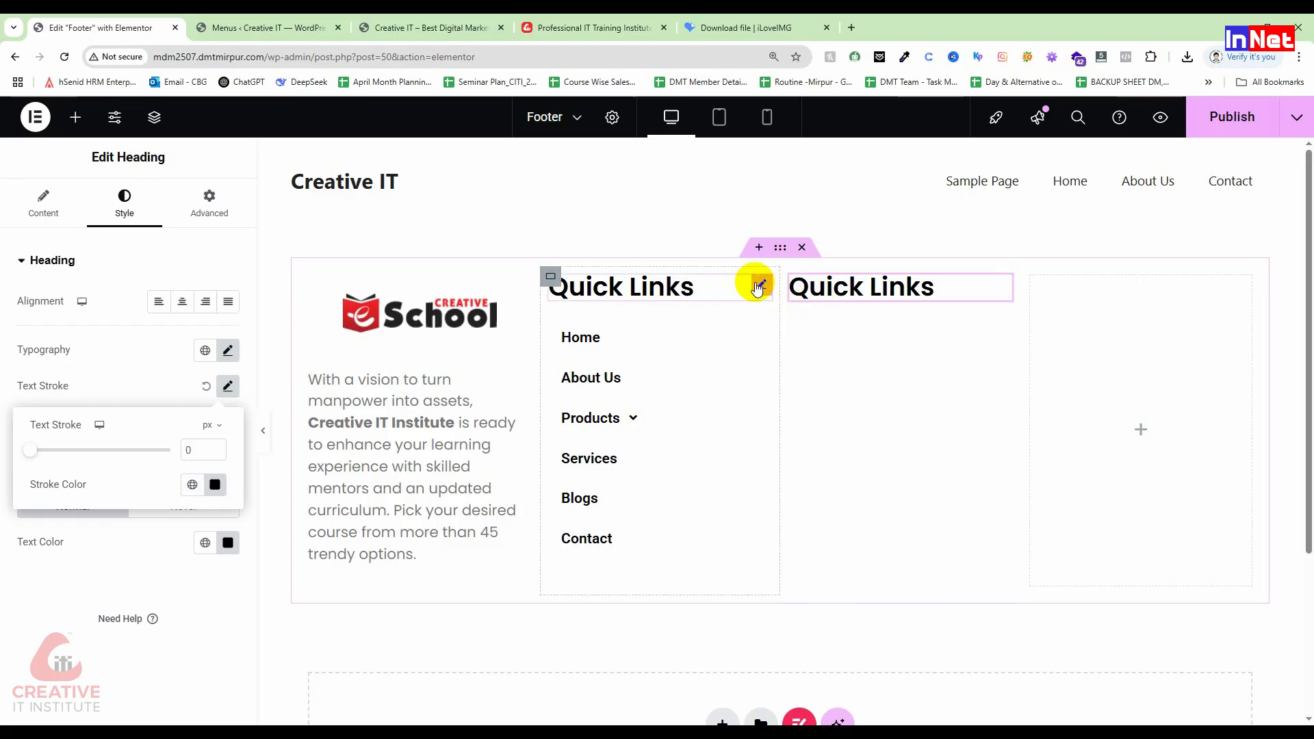
{"action": "right_click", "coordinate": [757, 285]}
{"action": "left_click", "coordinate": [794, 336]}
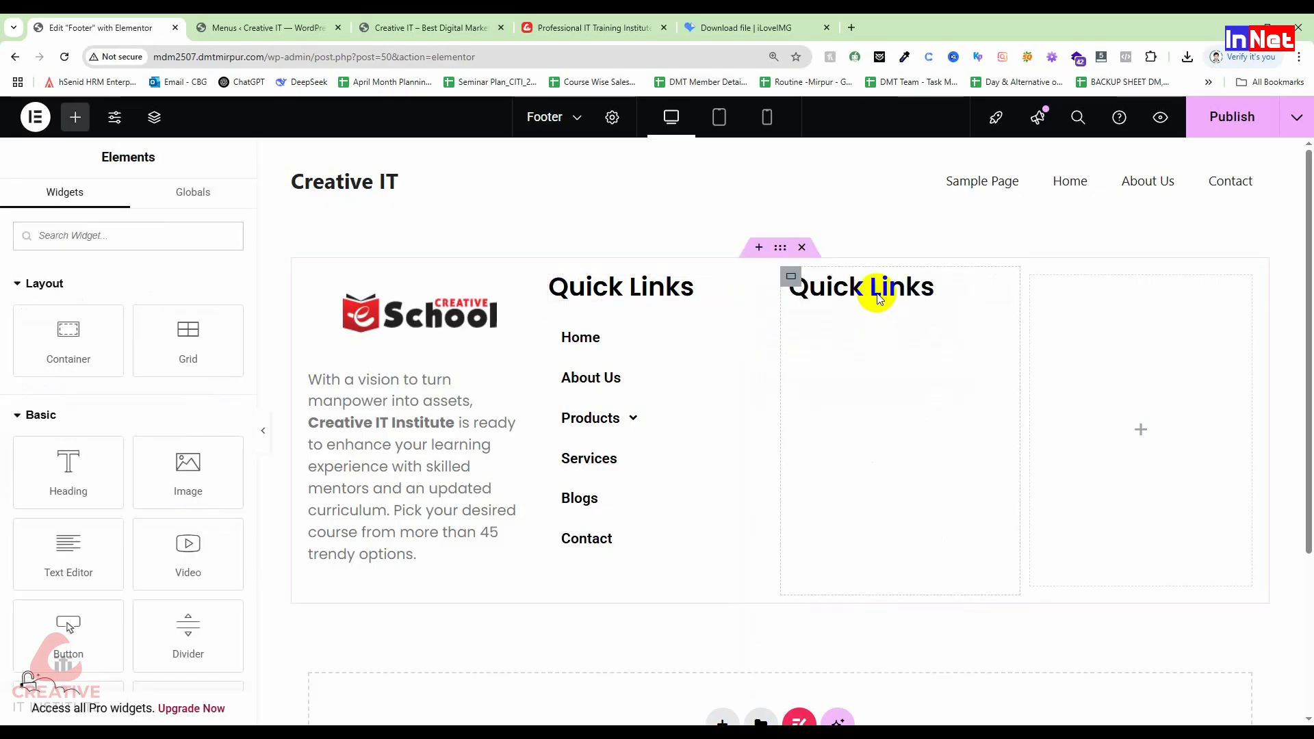
{"action": "right_click", "coordinate": [883, 296]}
{"action": "left_click", "coordinate": [931, 347]}
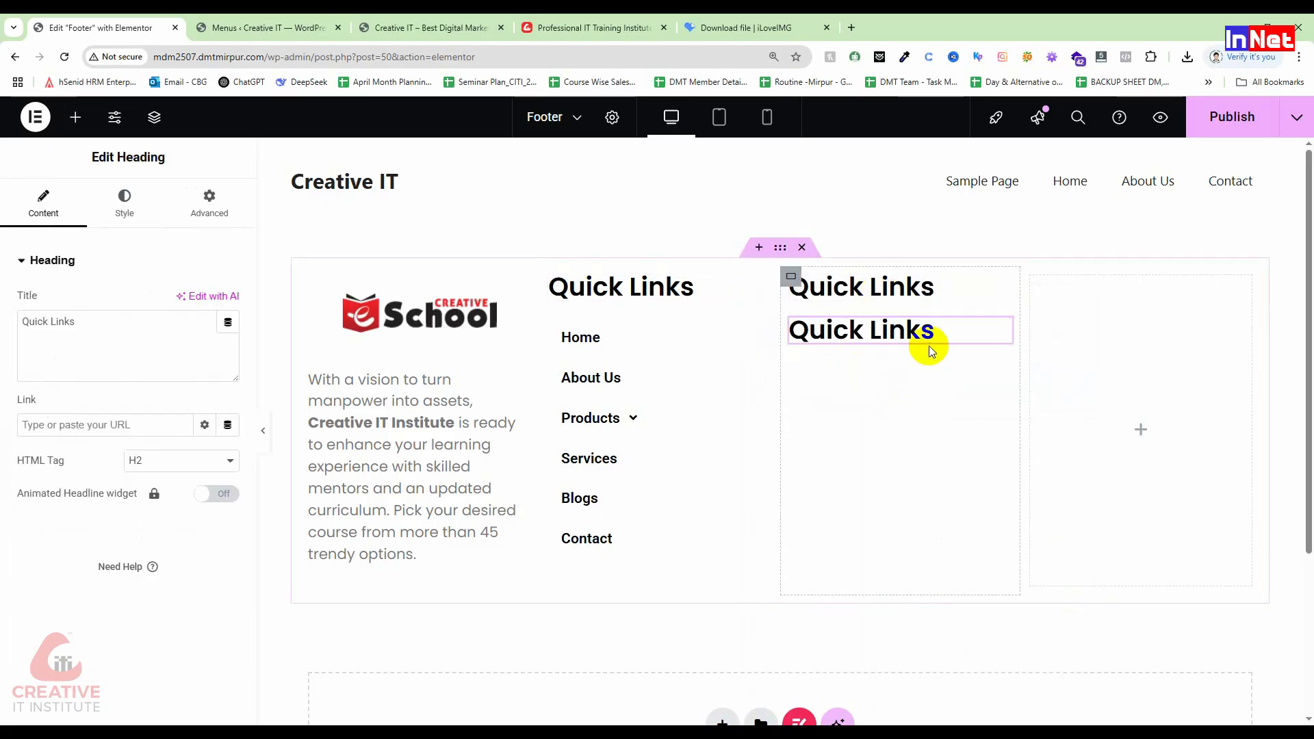
{"action": "right_click", "coordinate": [1007, 285]}
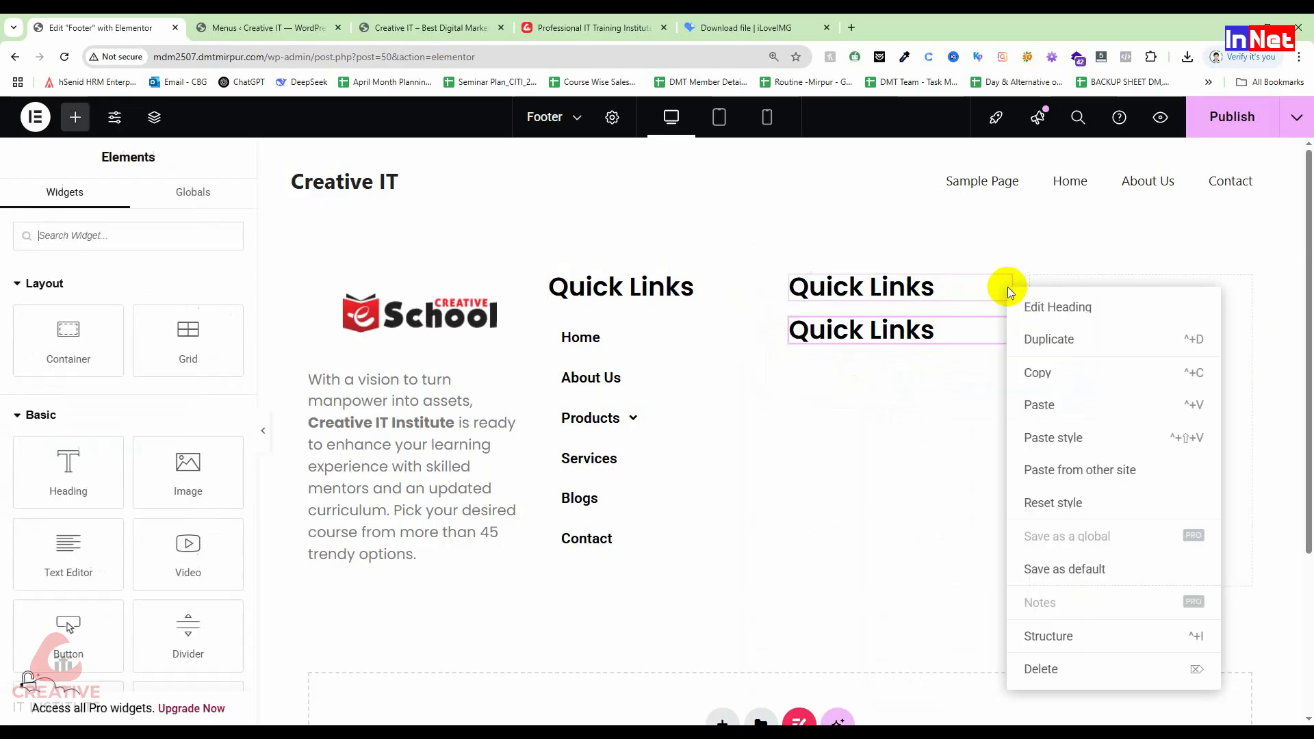
{"action": "left_click", "coordinate": [1064, 668]}
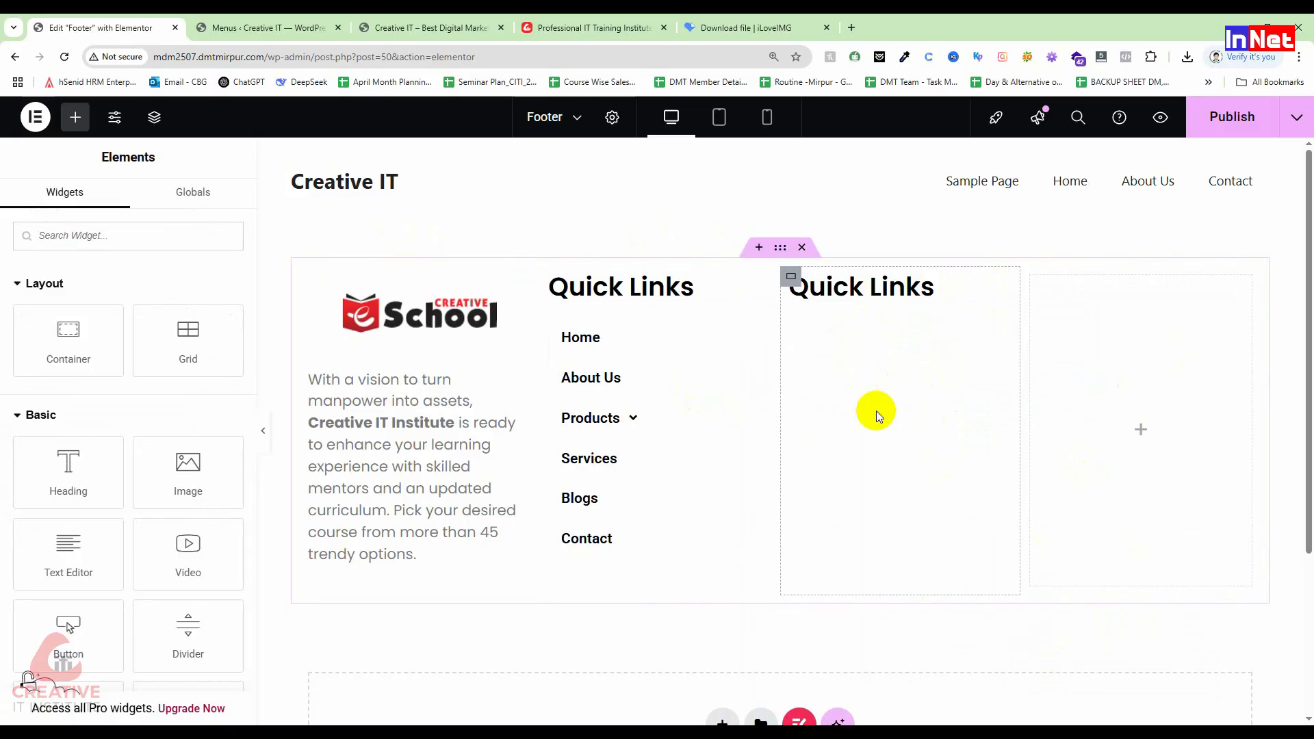
{"action": "left_click", "coordinate": [75, 119]}
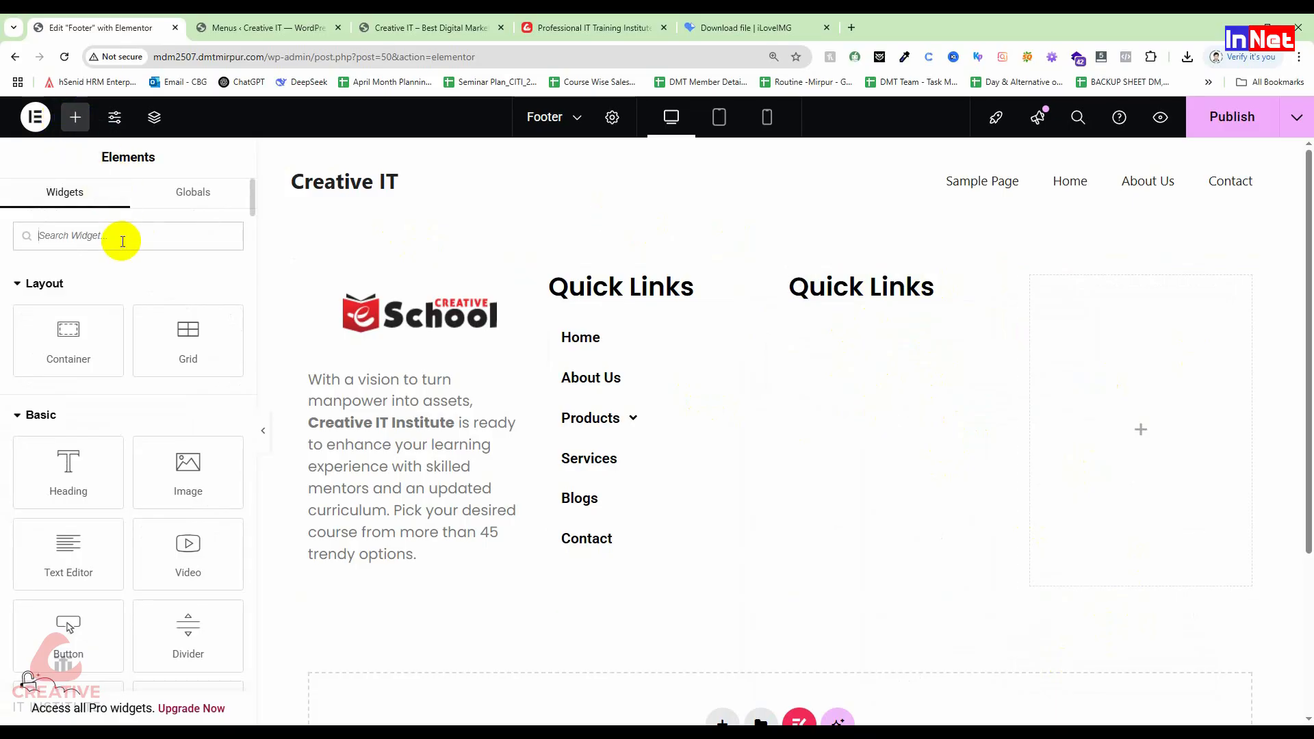
{"action": "type", "text": "nav"}
{"action": "key", "text": "BackSpace"}
{"action": "key", "text": "BackSpace"}
{"action": "key", "text": "BackSpace"}
{"action": "type", "text": "nsv"}
{"action": "key", "text": "BackSpace"}
{"action": "key", "text": "BackSpace"}
{"action": "key", "text": "BackSpace"}
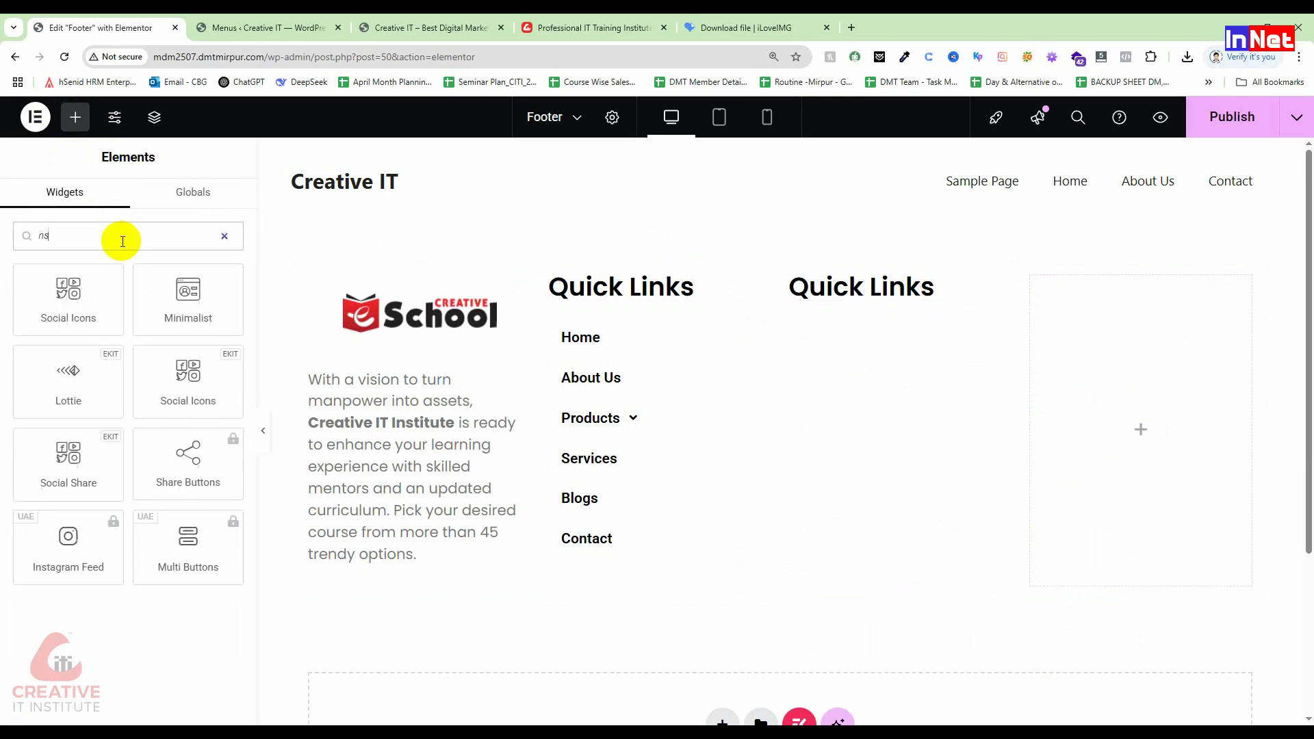
{"action": "type", "text": "nav"}
{"action": "left_click_drag", "start_coordinate": [103, 311], "coordinate": [936, 333]}
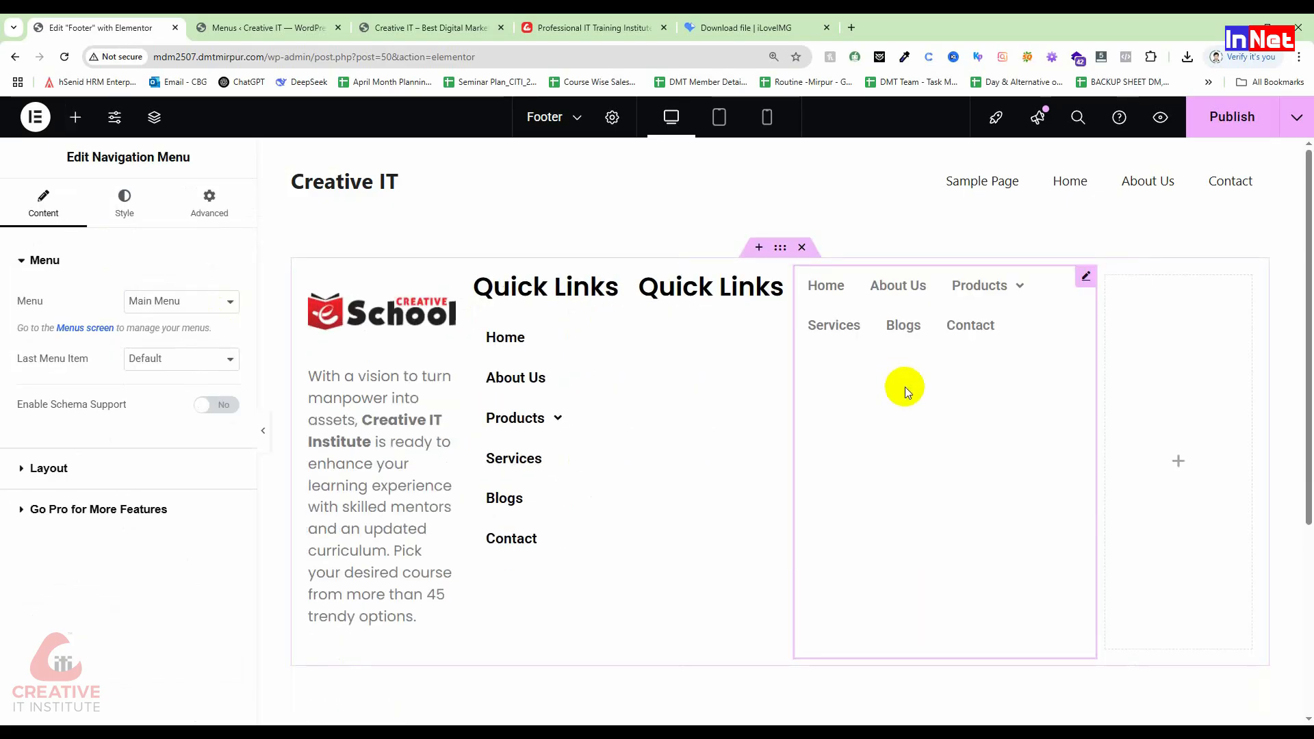
{"action": "key", "text": "Delete"}
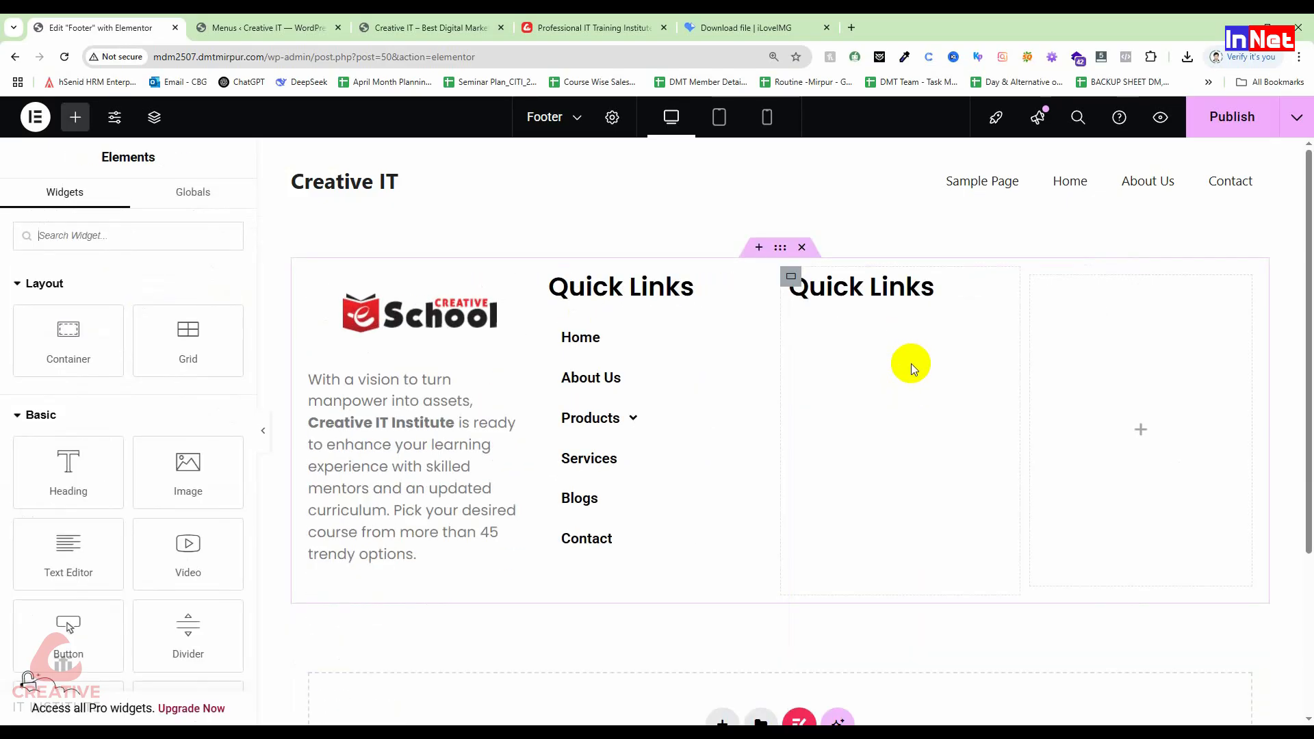
Step: Add a Navigation Menu under the second Quick Links heading showing the Quick Links menu
{"action": "left_click", "coordinate": [790, 277]}
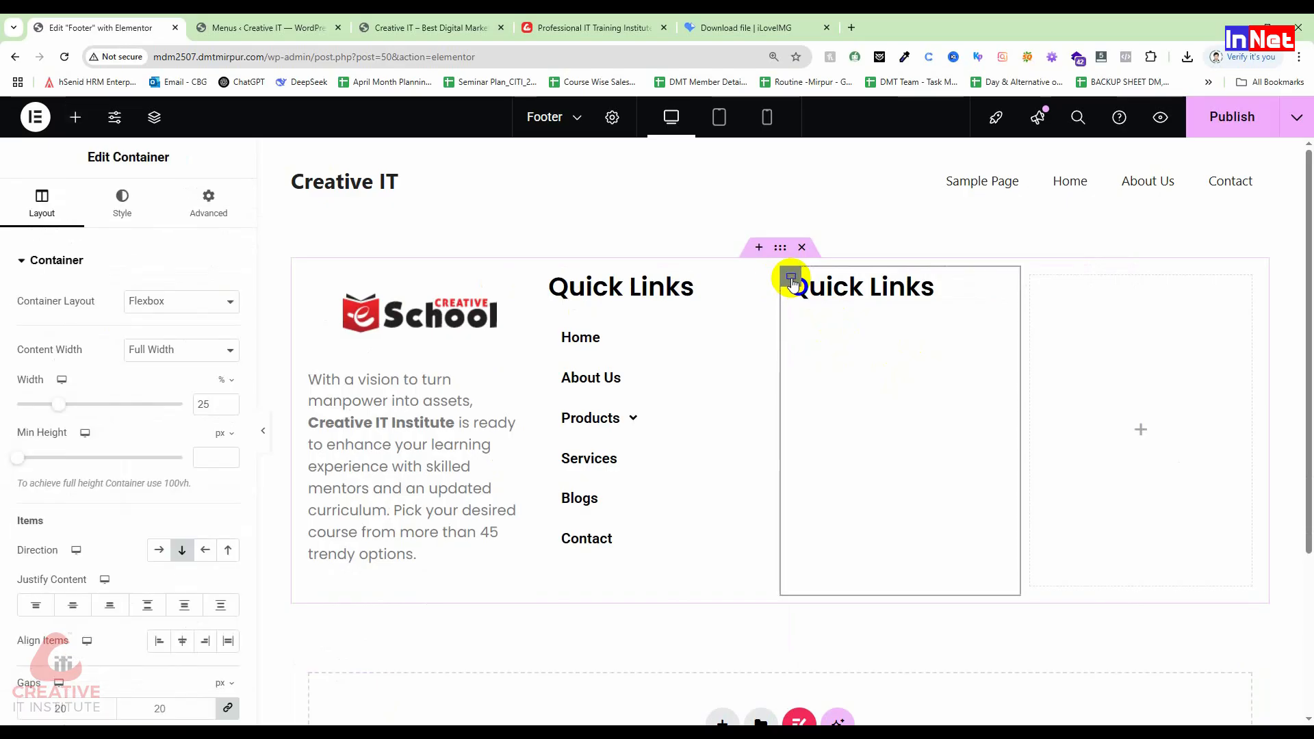
{"action": "left_click", "coordinate": [75, 117]}
{"action": "type", "text": "nav"}
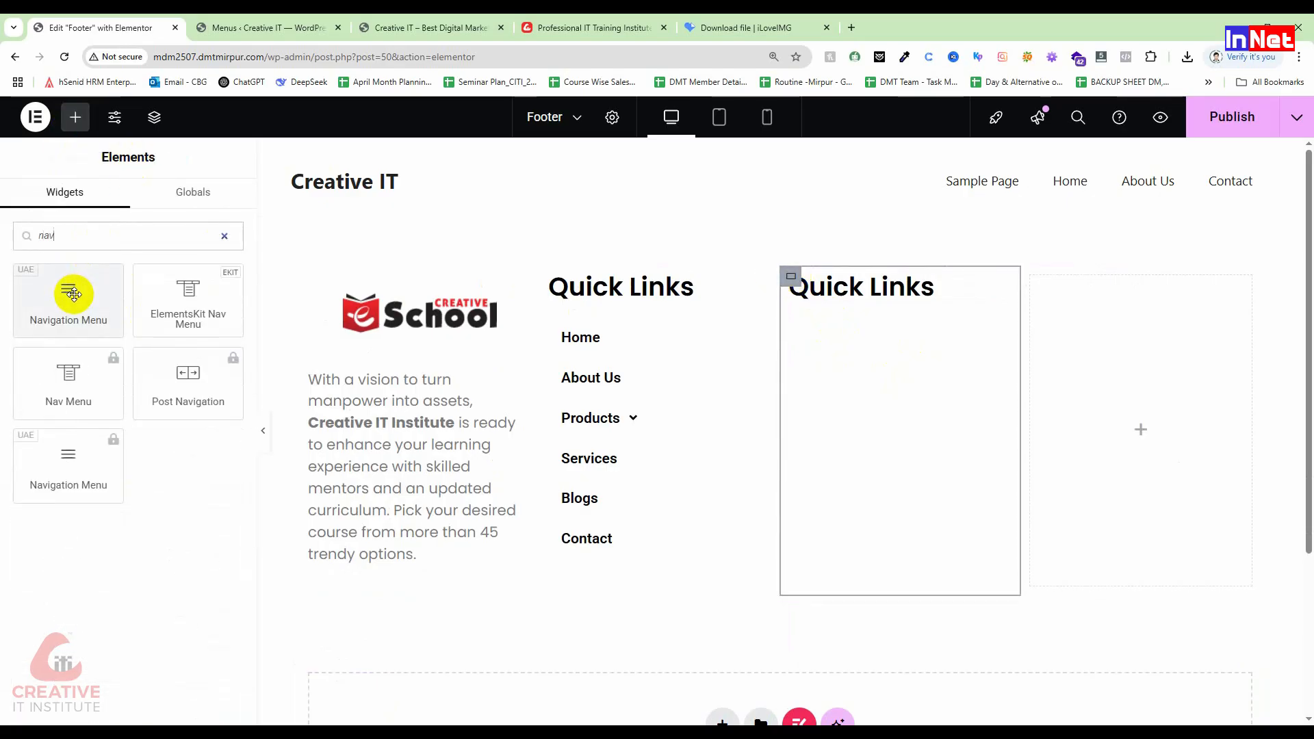
{"action": "left_click_drag", "start_coordinate": [67, 290], "coordinate": [829, 302]}
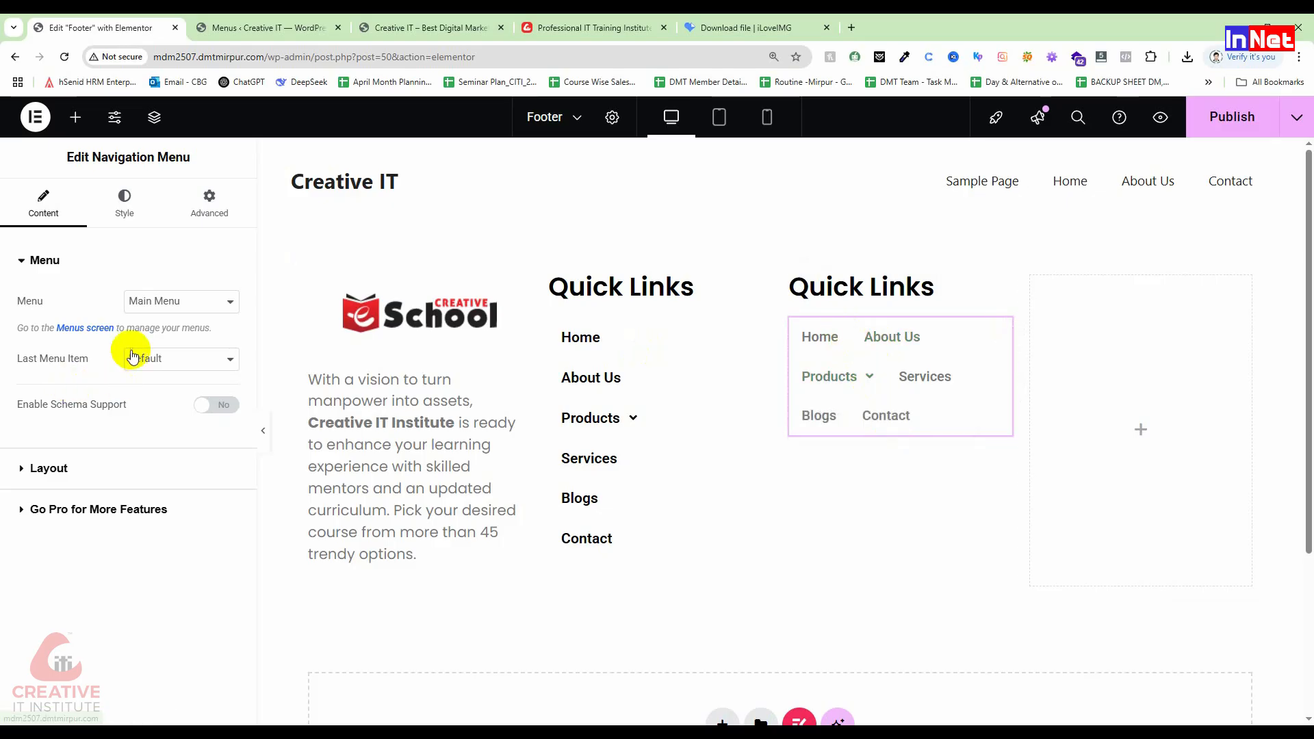
{"action": "left_click", "coordinate": [145, 301]}
{"action": "left_click", "coordinate": [147, 341]}
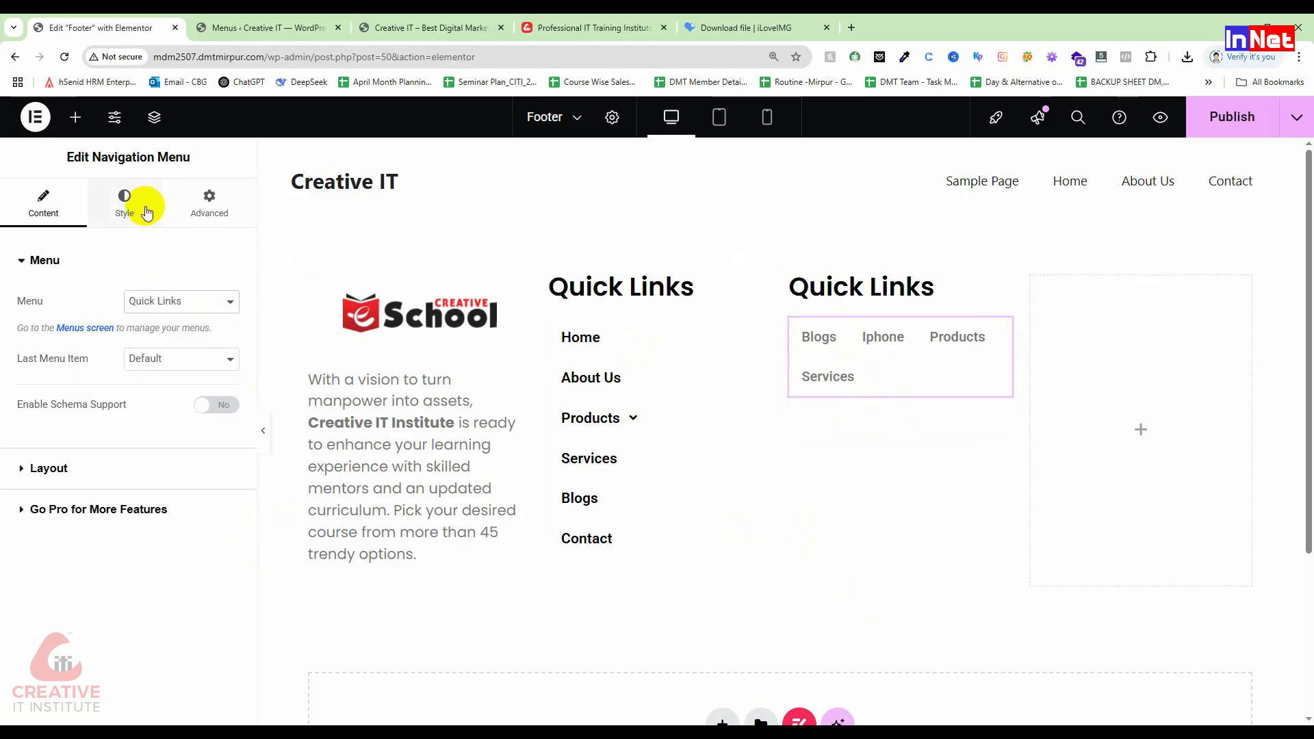
Step: Set the menu's layout to Vertical with centred alignment
{"action": "left_click", "coordinate": [62, 477]}
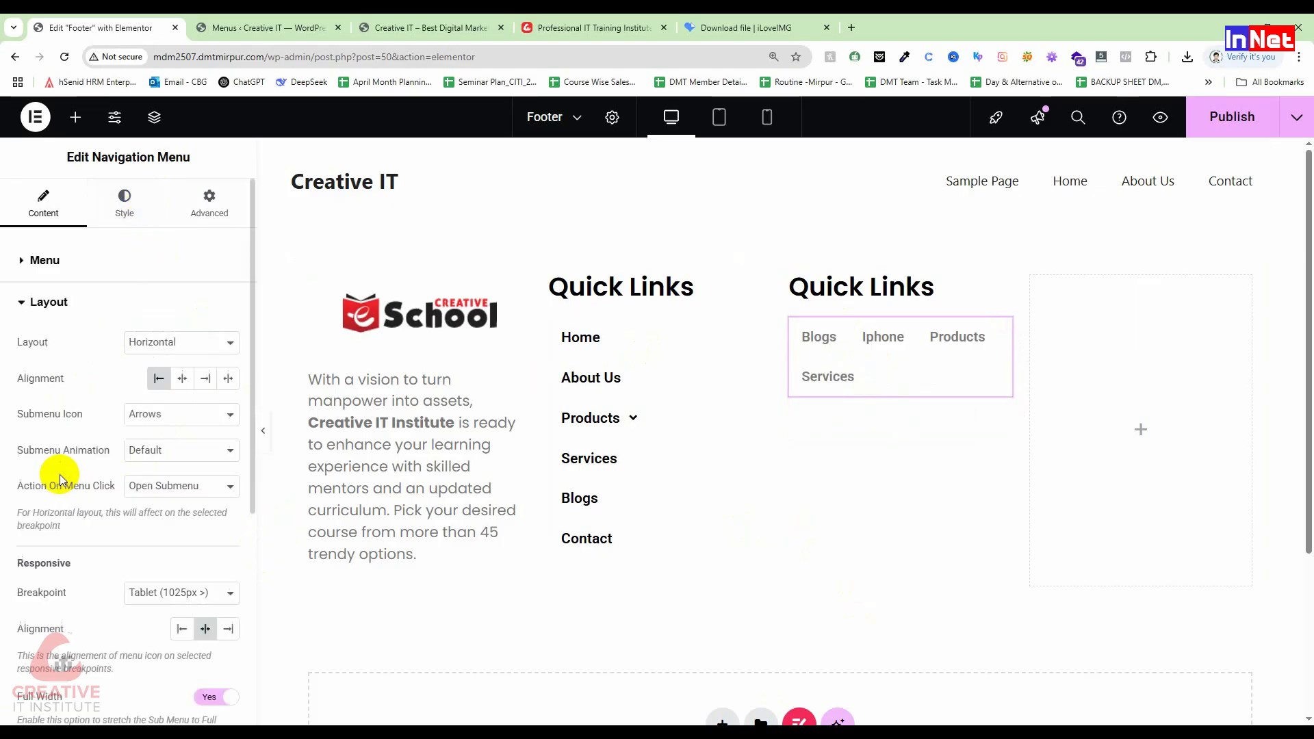
{"action": "left_click", "coordinate": [223, 342]}
{"action": "left_click", "coordinate": [196, 377]}
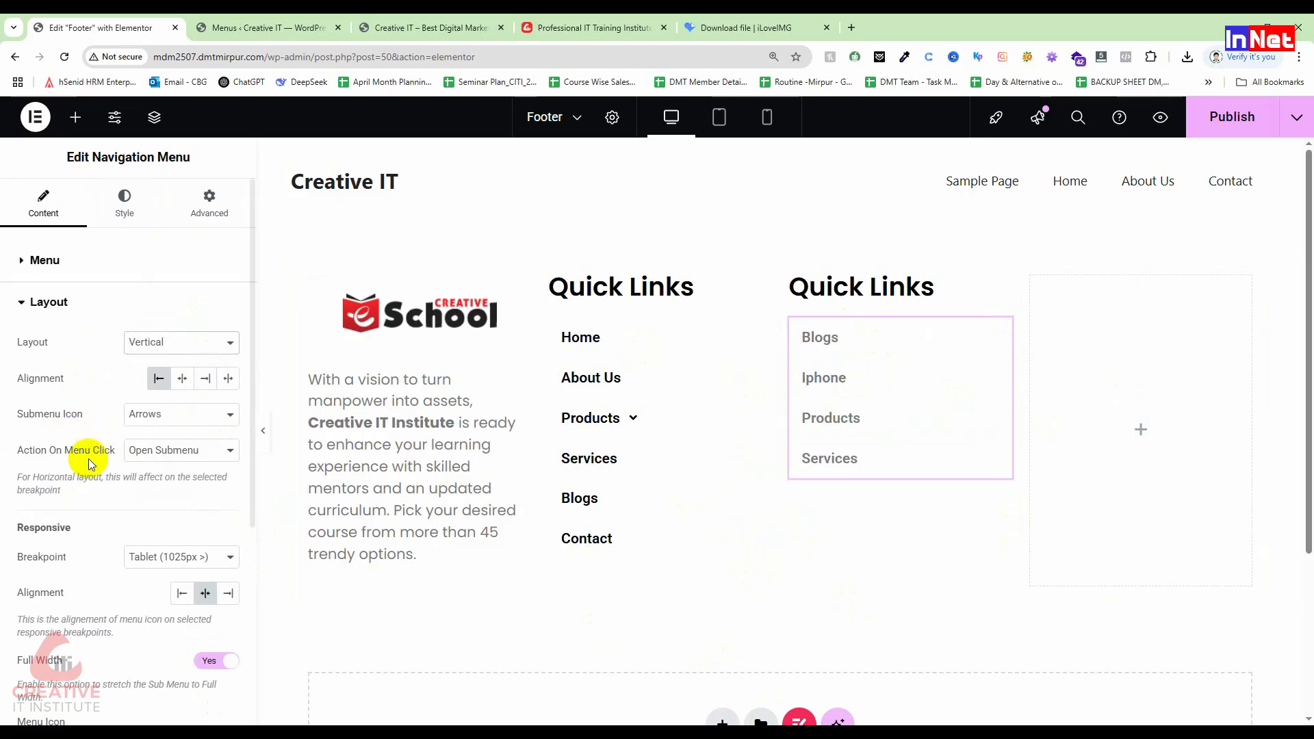
{"action": "scroll", "coordinate": [186, 467], "scroll_direction": "down", "scroll_amount": 1}
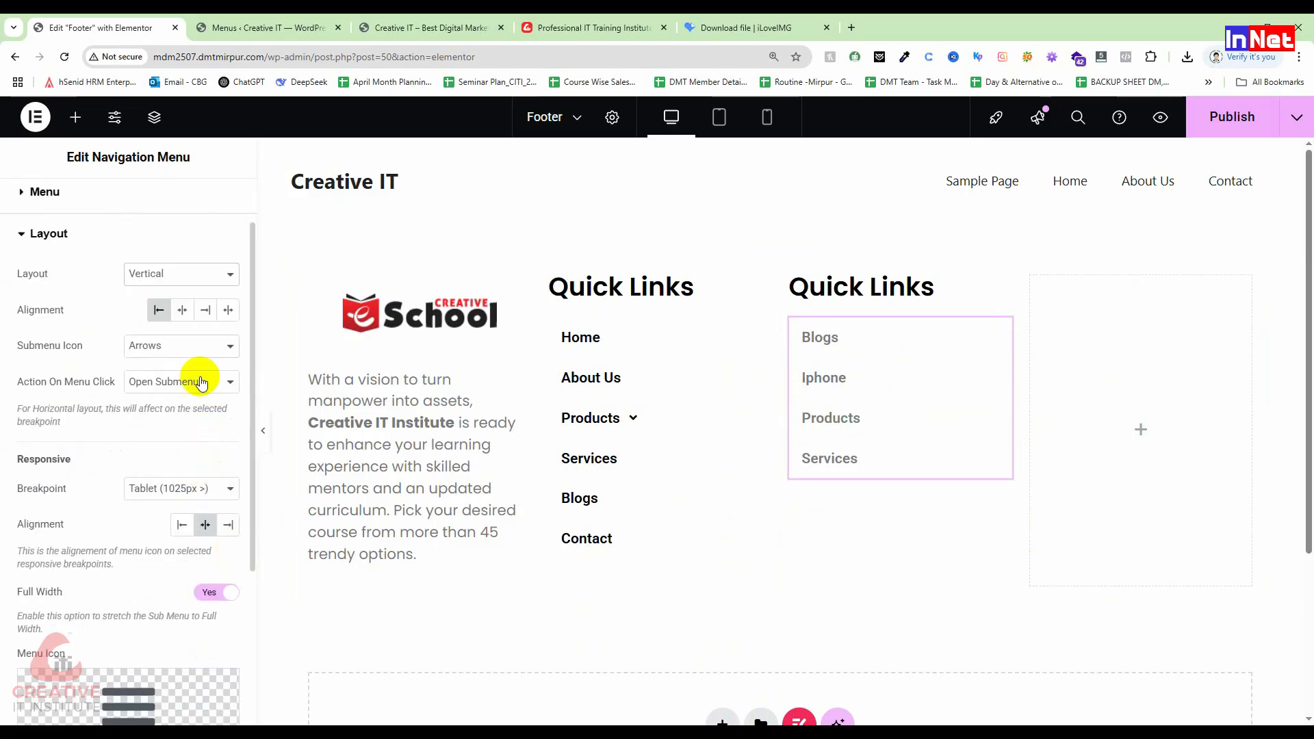
{"action": "left_click", "coordinate": [182, 309]}
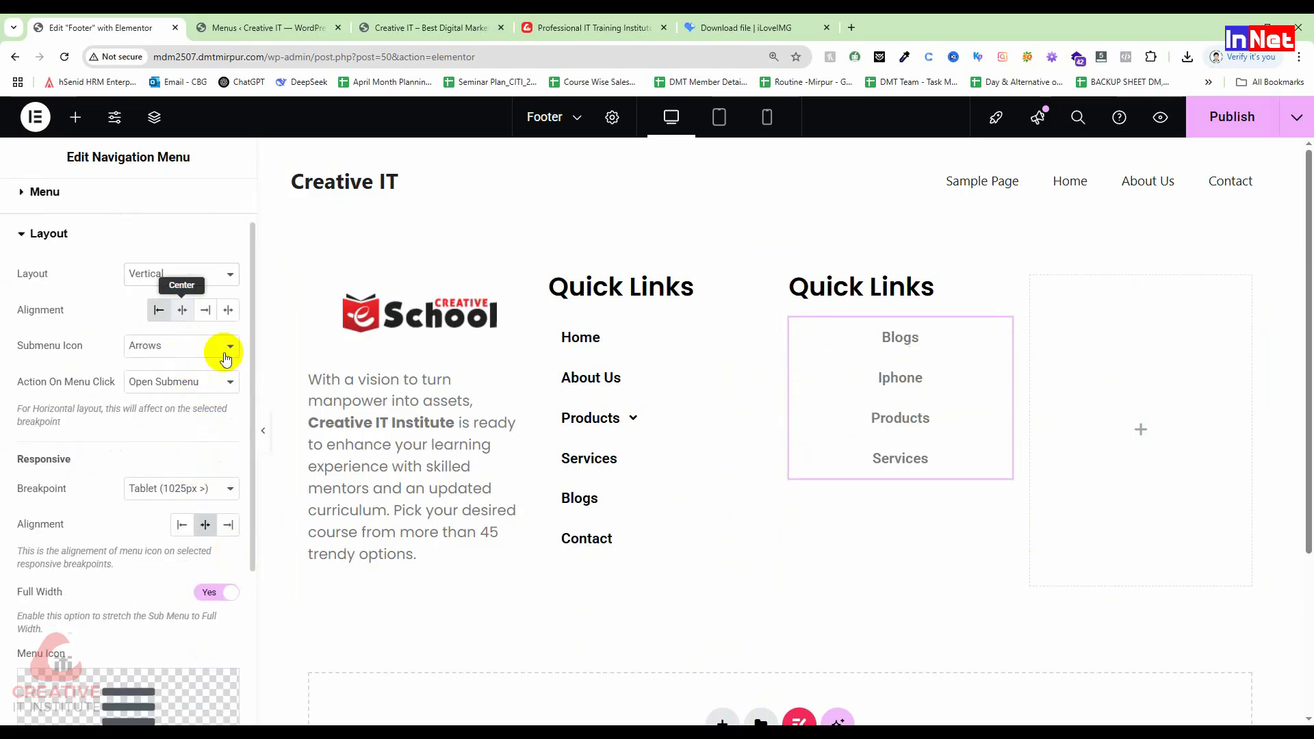
{"action": "left_click", "coordinate": [625, 358]}
{"action": "left_click", "coordinate": [129, 205]}
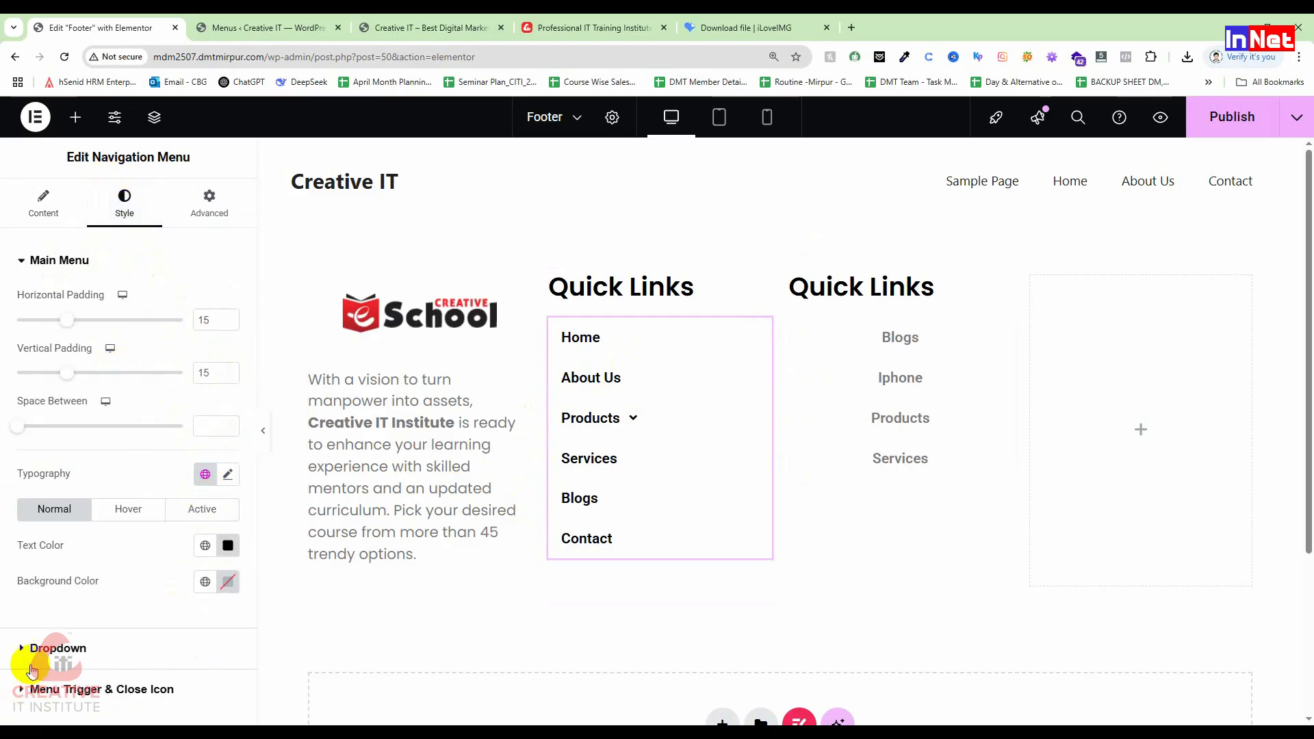
Step: Centre the first footer menu's items, keeping the last menu item at Default
{"action": "left_click", "coordinate": [69, 200]}
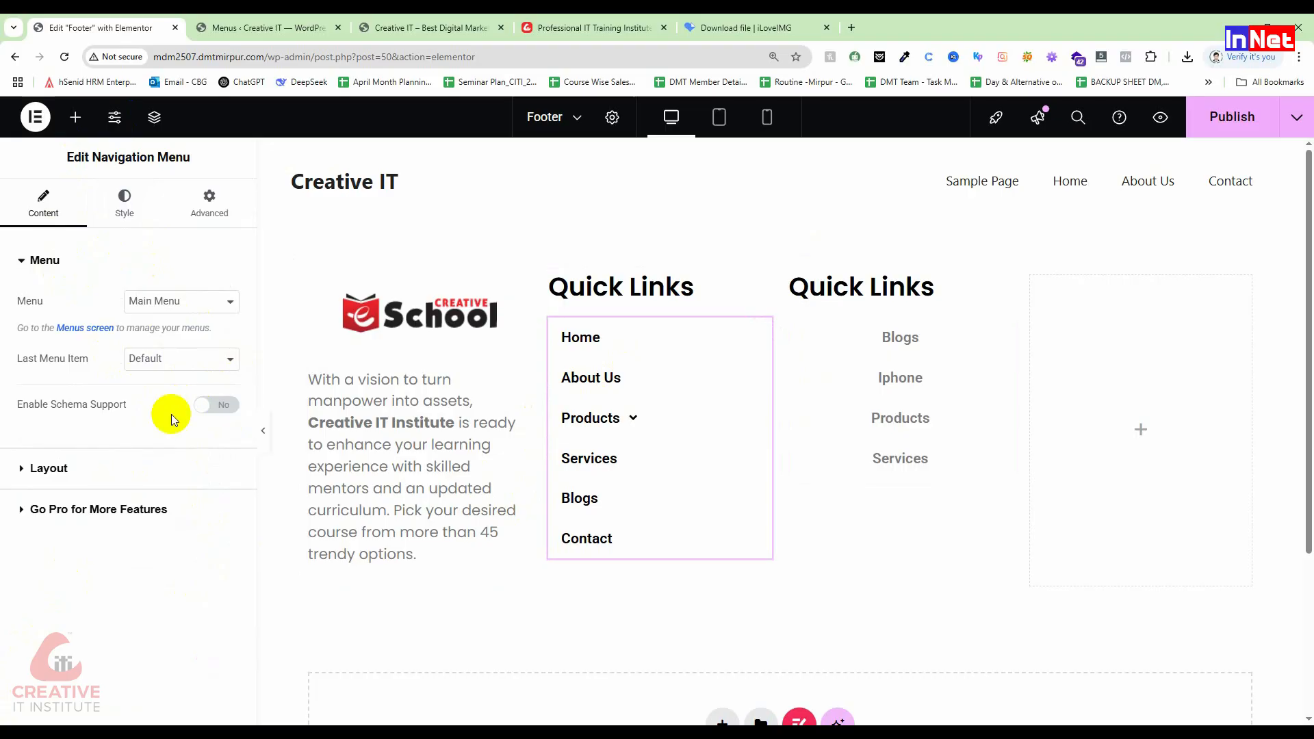
{"action": "left_click", "coordinate": [183, 360]}
{"action": "left_click", "coordinate": [148, 376]}
{"action": "left_click", "coordinate": [28, 468]}
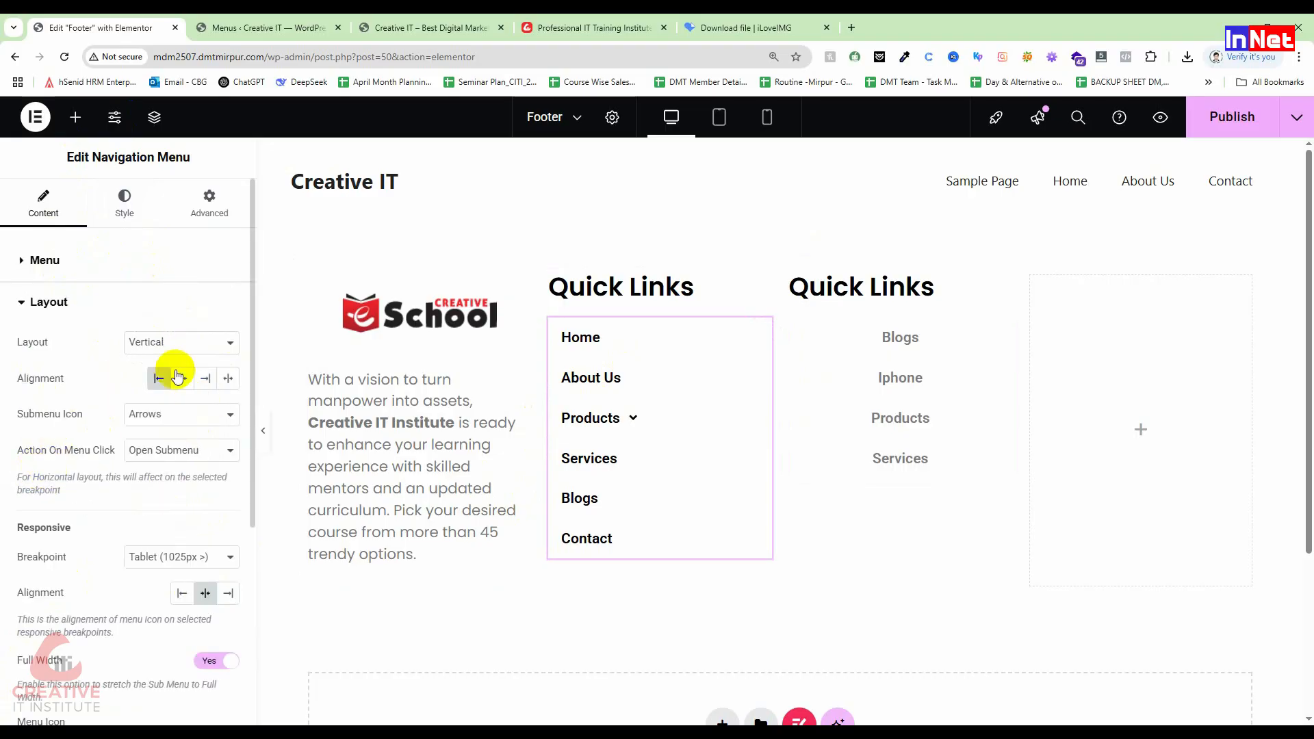
{"action": "left_click", "coordinate": [182, 378]}
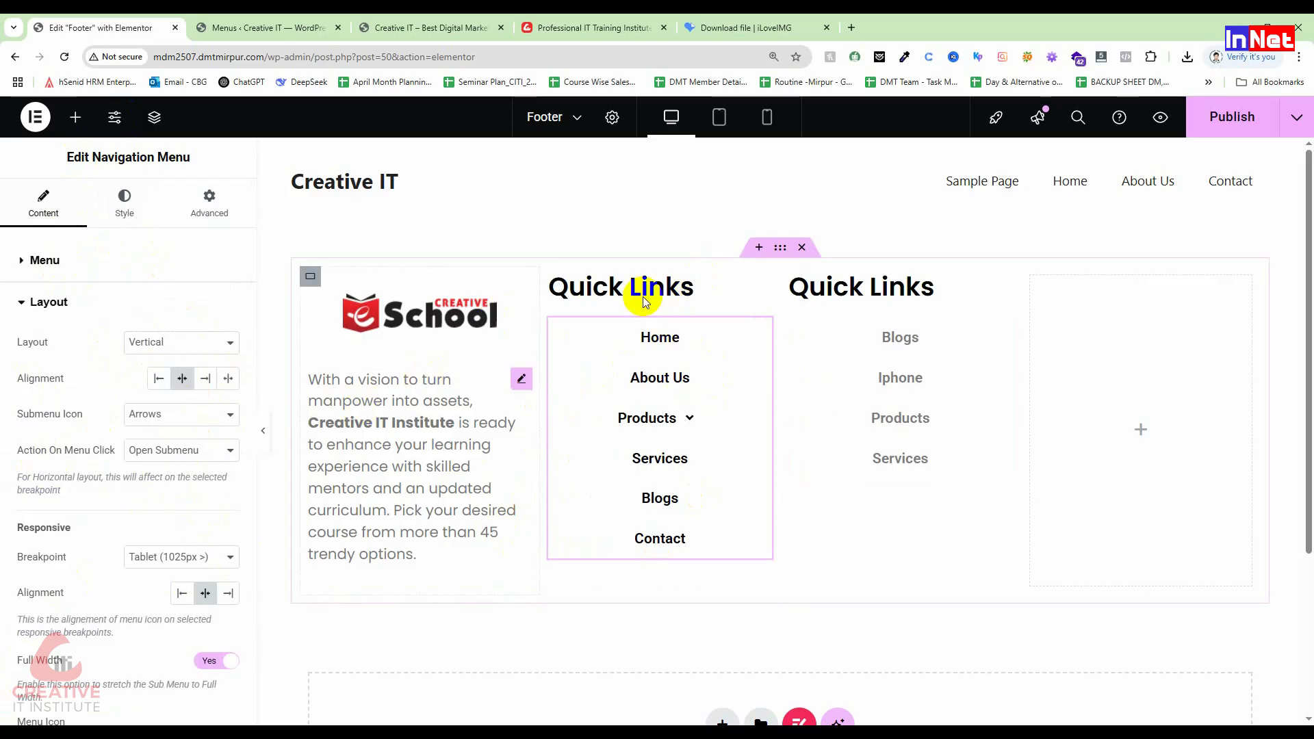
Step: Centre-align both Quick Links headings within their columns
{"action": "left_click", "coordinate": [627, 290]}
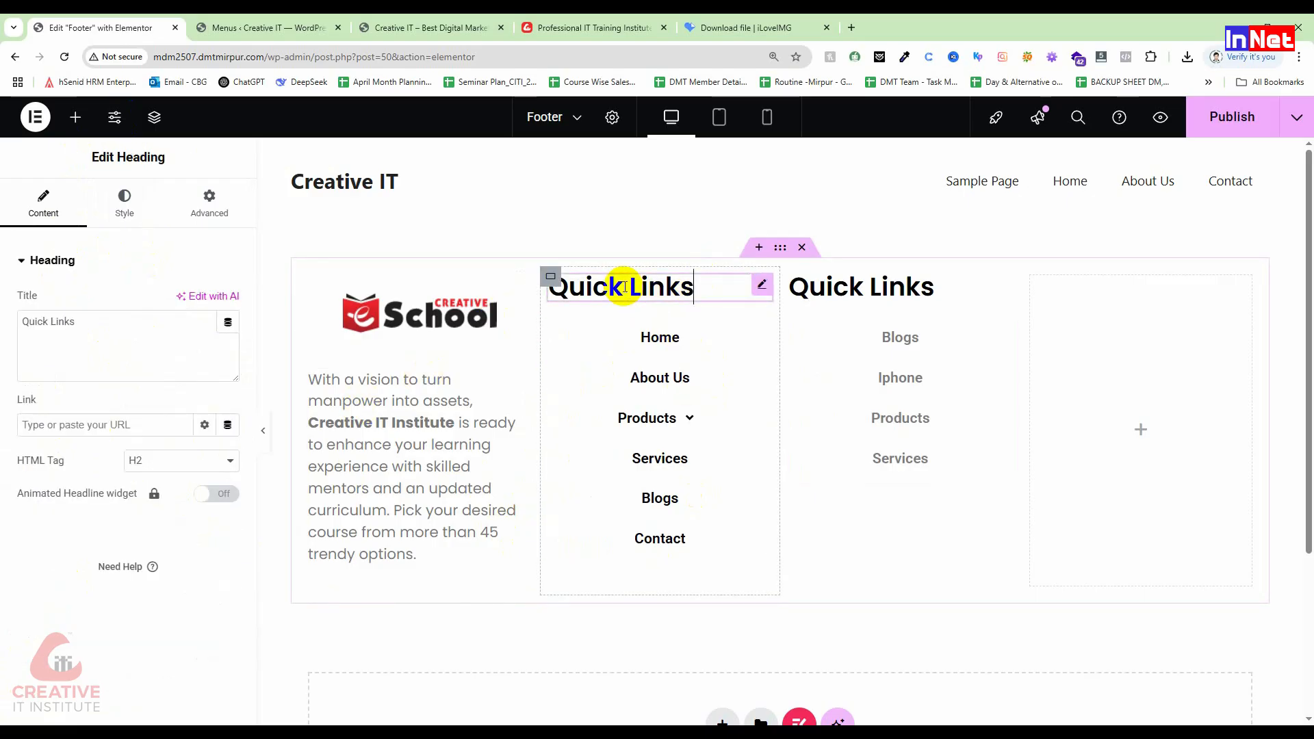
{"action": "left_click", "coordinate": [126, 201]}
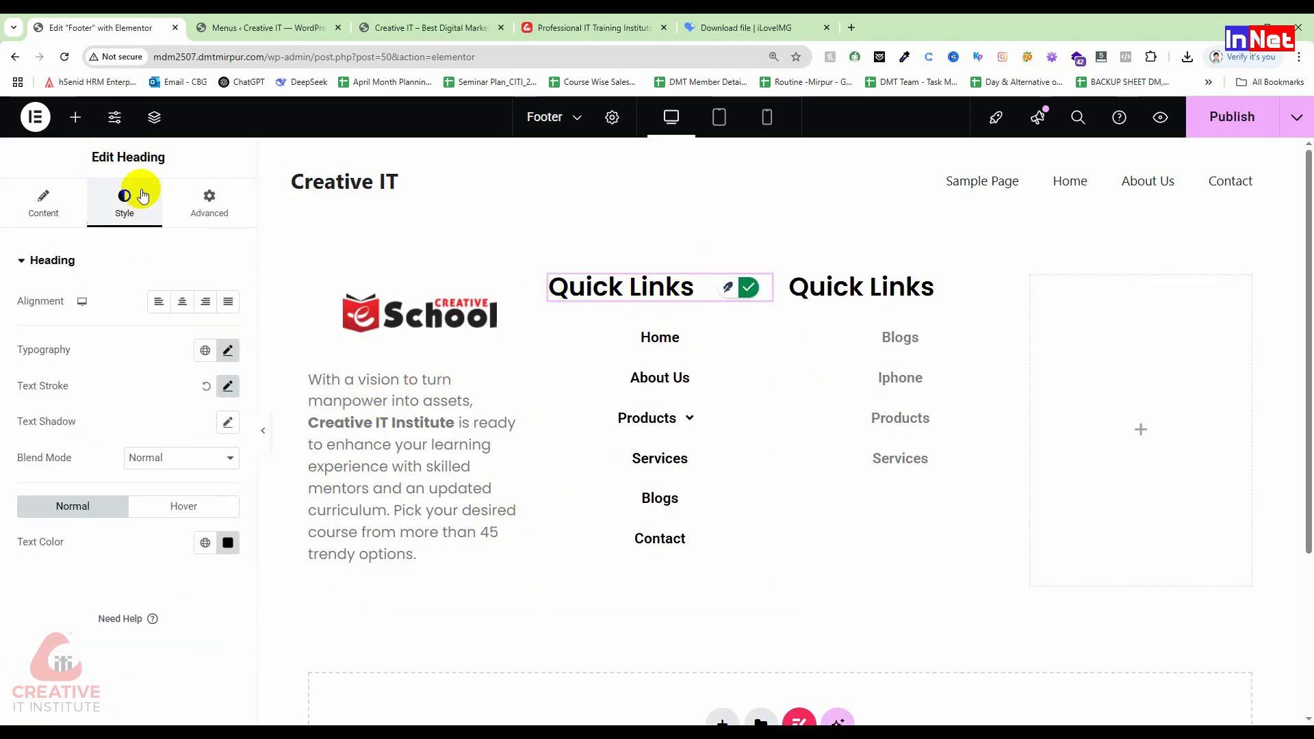
{"action": "left_click", "coordinate": [182, 301]}
{"action": "left_click", "coordinate": [935, 298]}
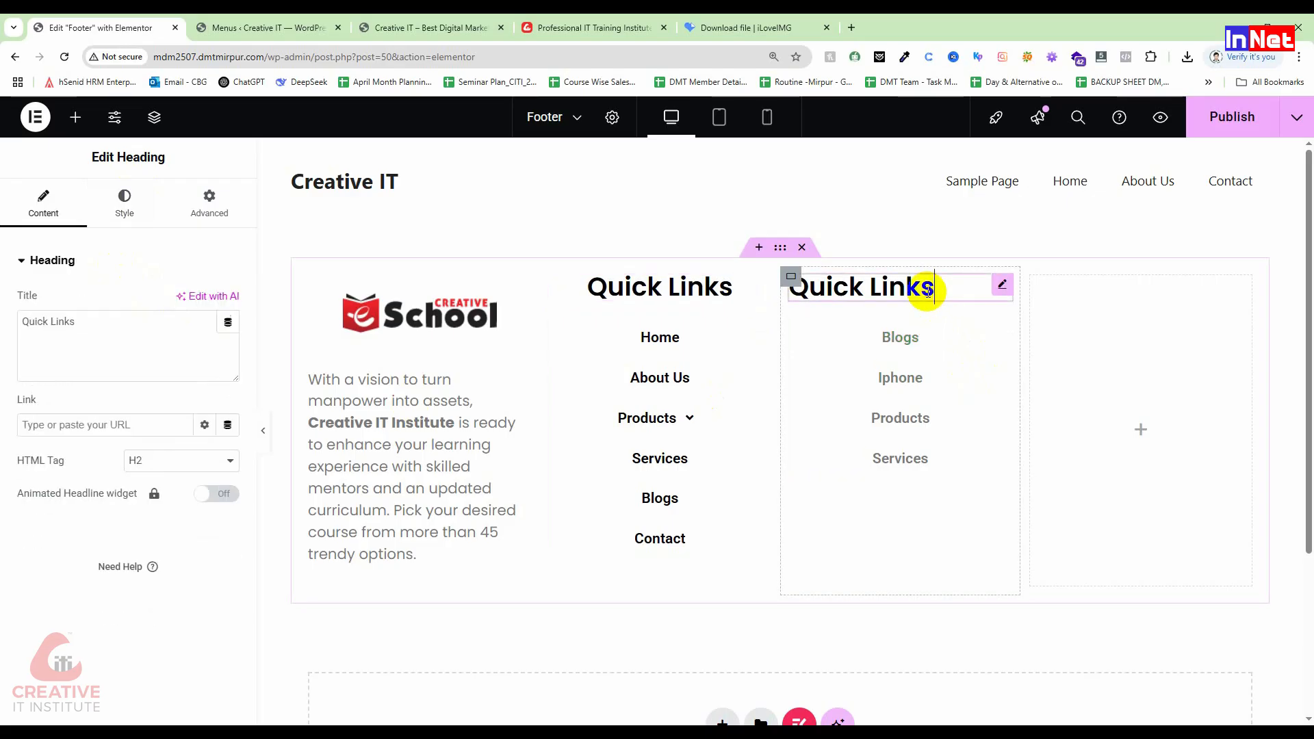
{"action": "left_click", "coordinate": [134, 199]}
{"action": "left_click", "coordinate": [182, 302]}
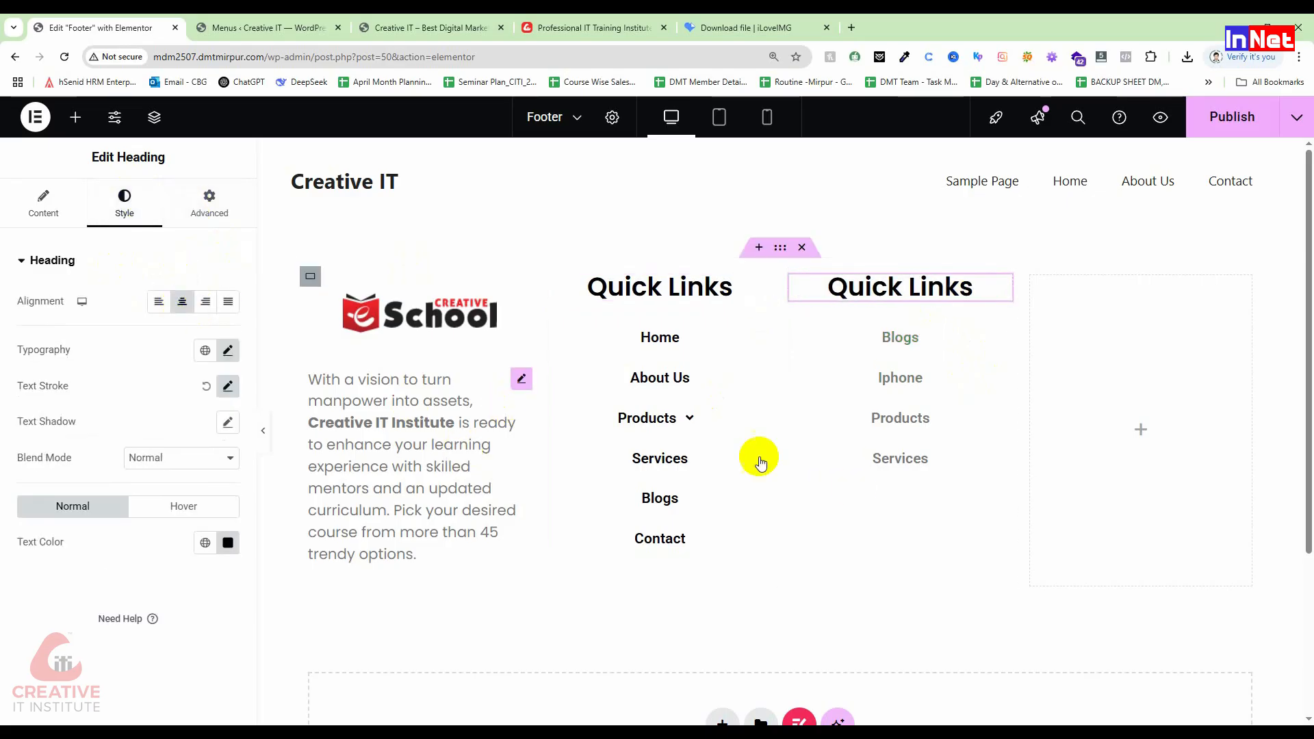
{"action": "left_click", "coordinate": [687, 419]}
{"action": "left_click", "coordinate": [689, 419]}
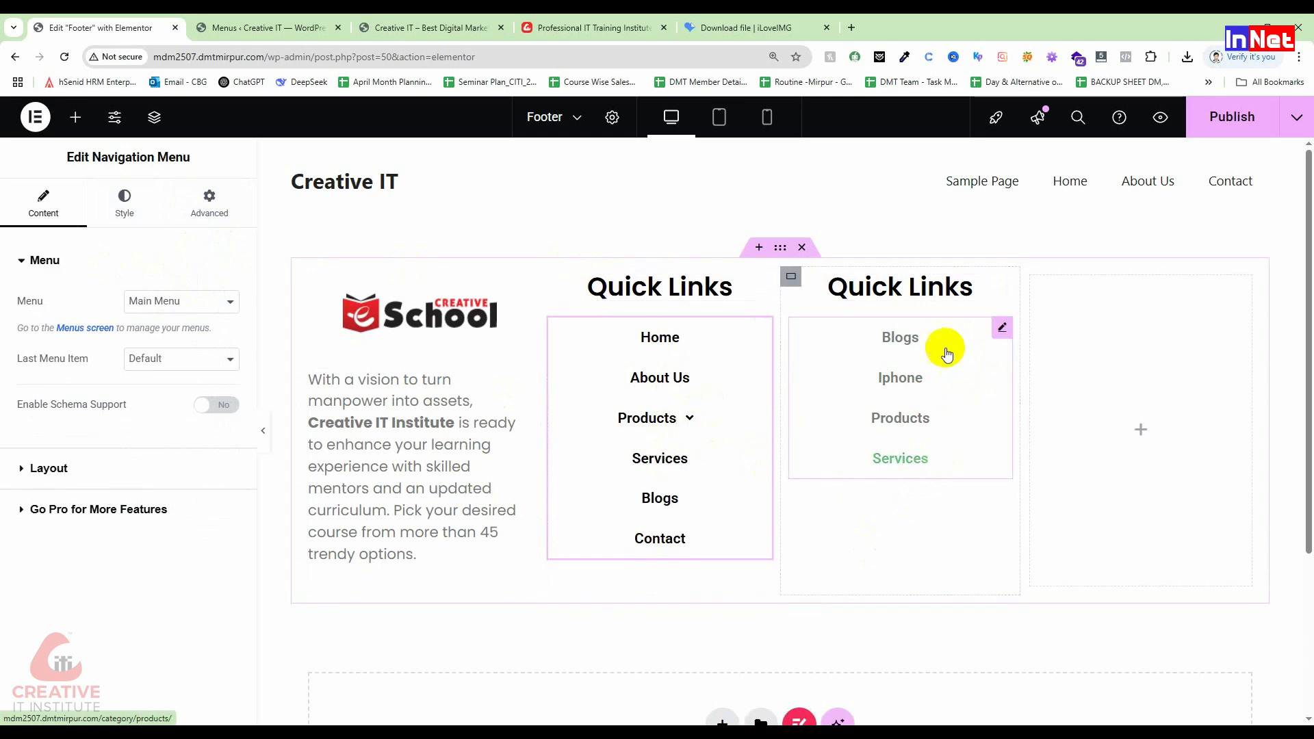
Step: Set the third-column menu's hover text colour to bright red #EA0000
{"action": "left_click", "coordinate": [921, 352]}
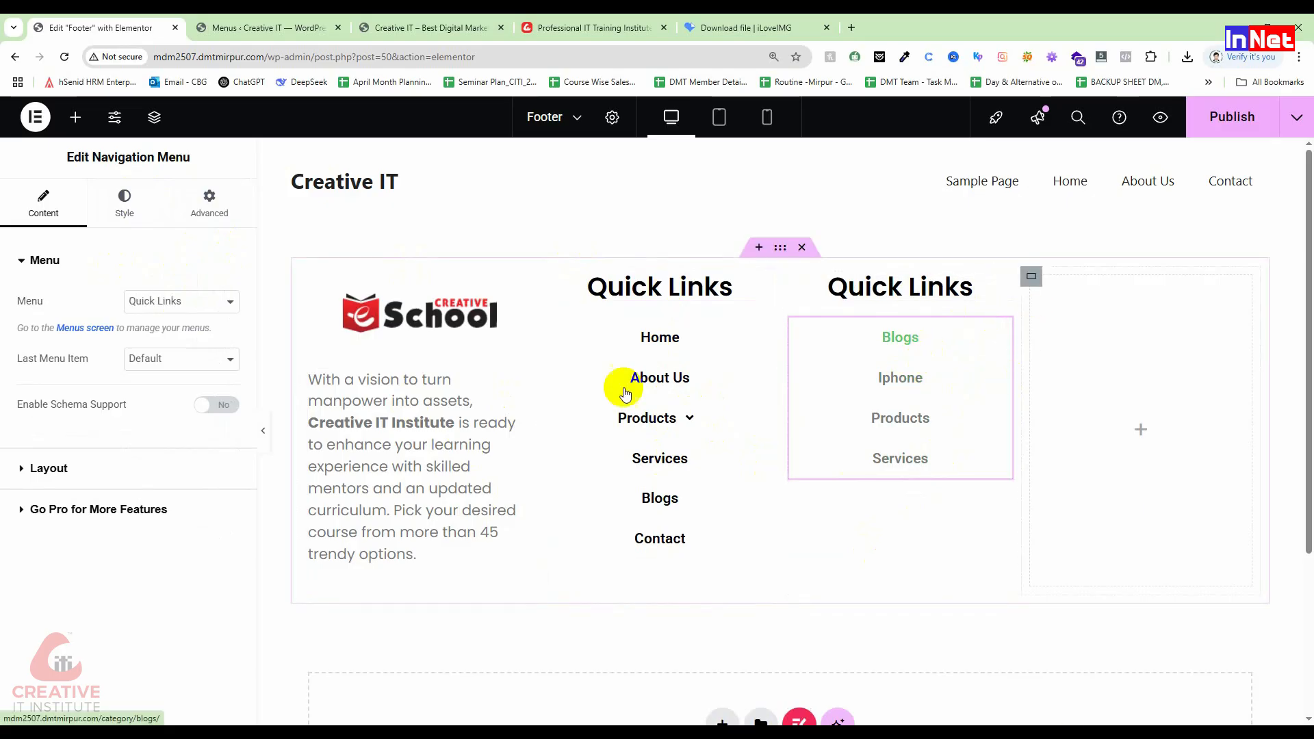
{"action": "left_click", "coordinate": [118, 209]}
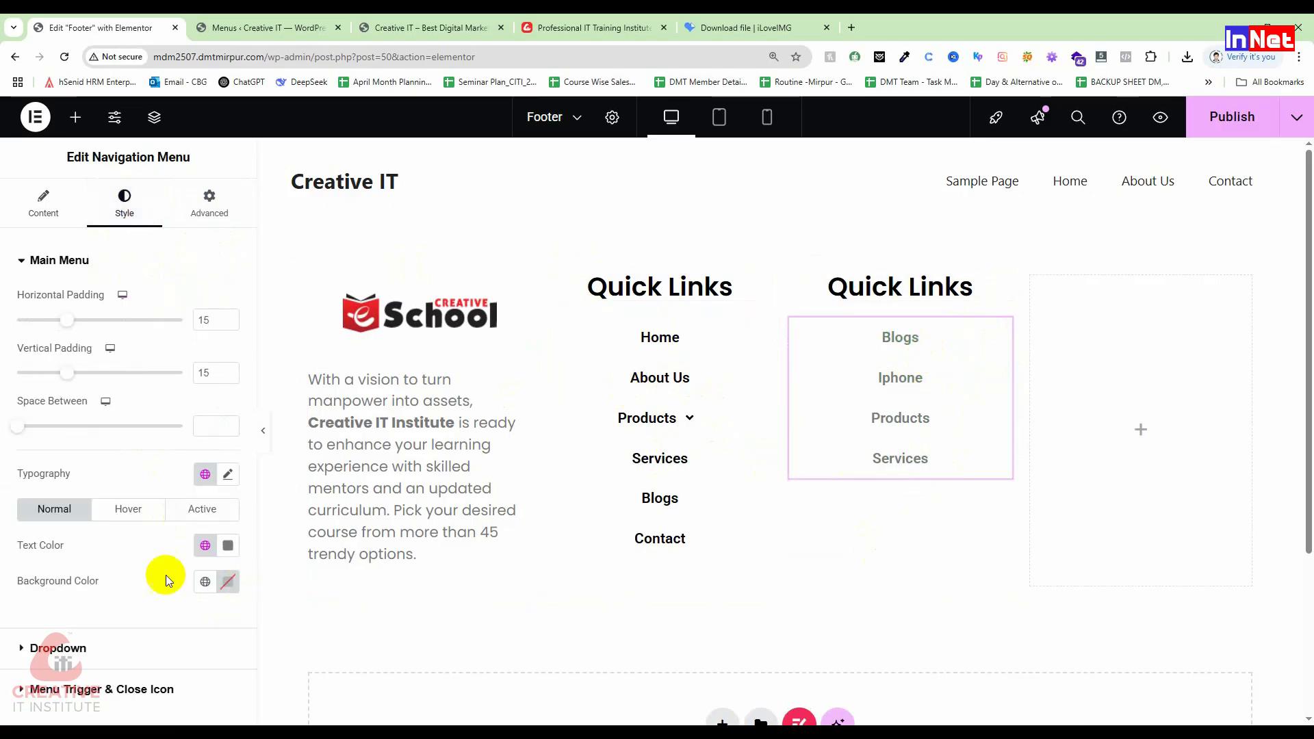
{"action": "left_click", "coordinate": [124, 515]}
{"action": "left_click", "coordinate": [228, 546]}
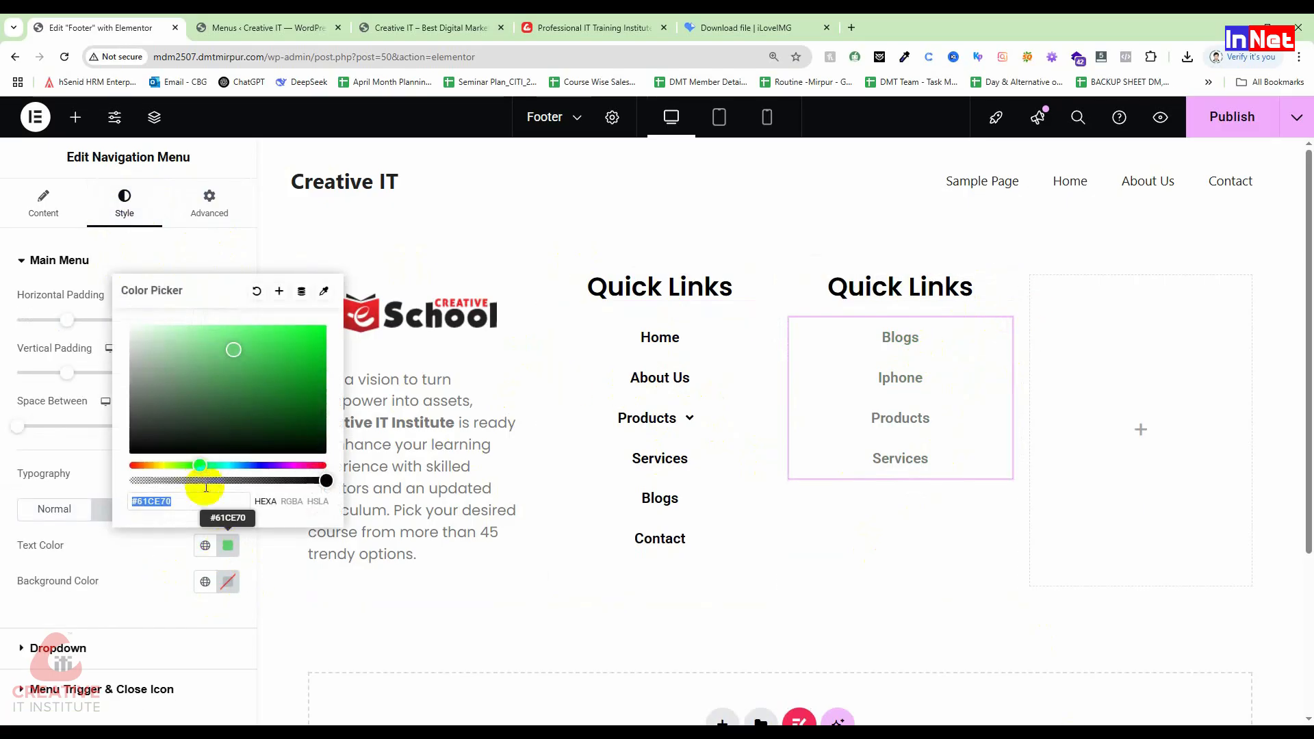
{"action": "left_click_drag", "start_coordinate": [197, 465], "coordinate": [10, 464]}
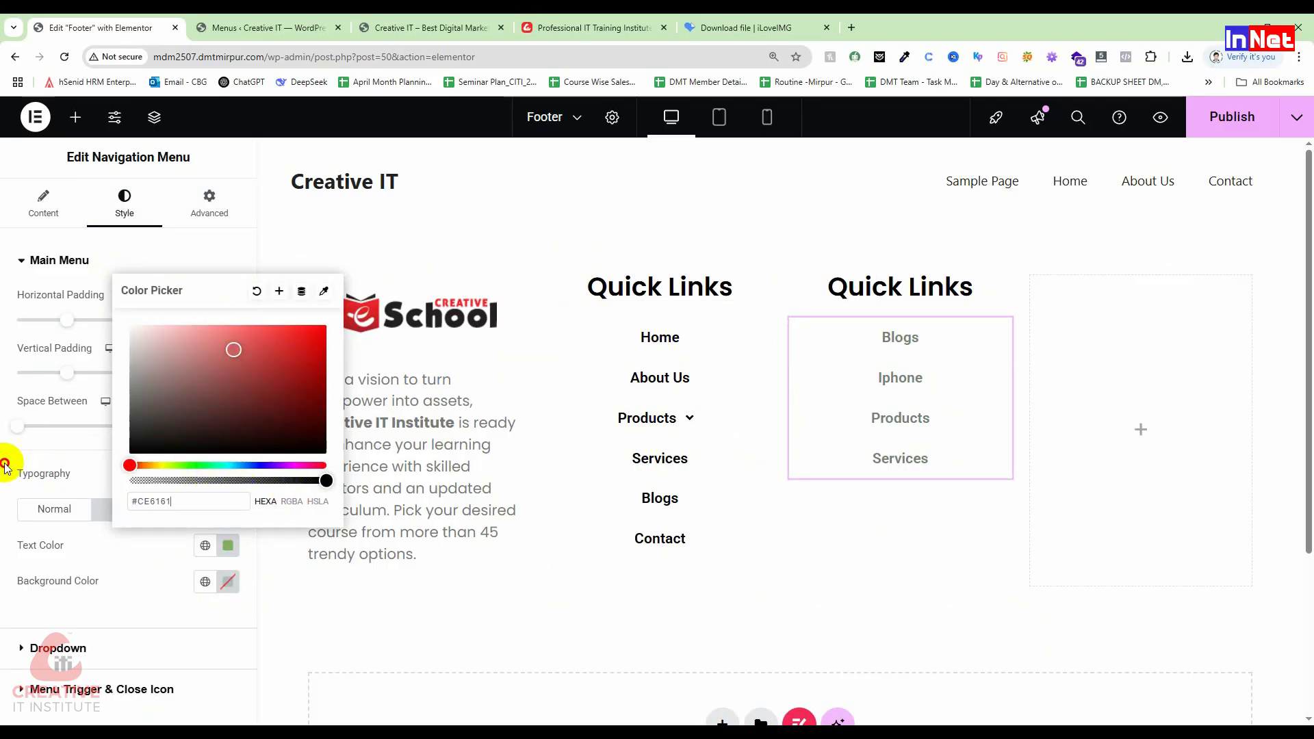
{"action": "left_click_drag", "start_coordinate": [305, 376], "coordinate": [326, 336]}
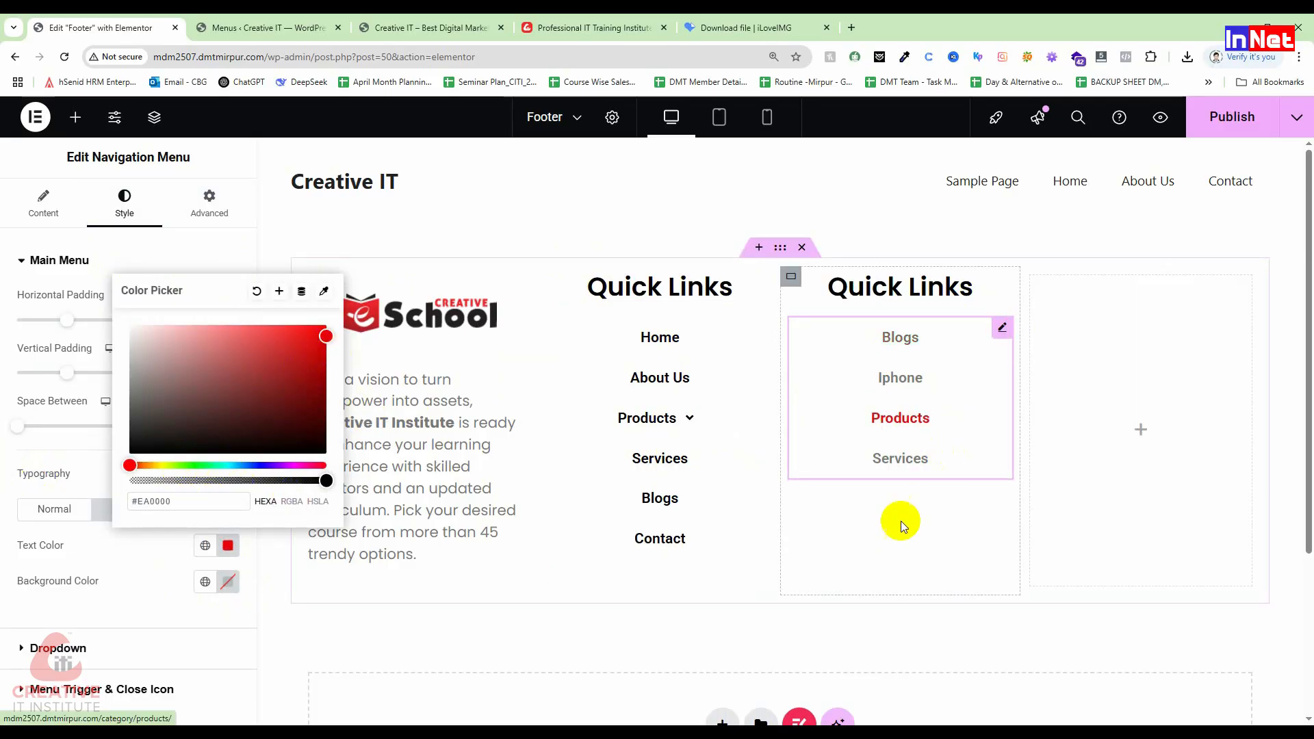
{"action": "left_click", "coordinate": [849, 515]}
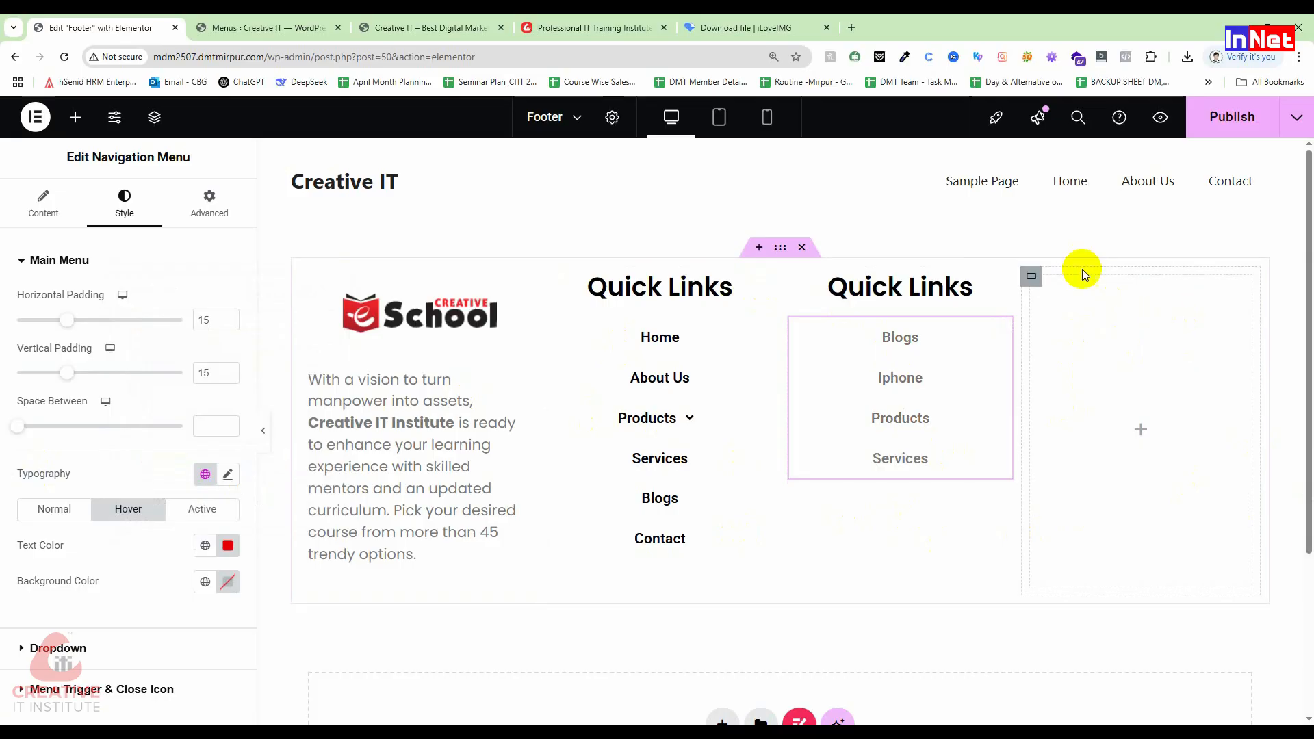
Step: Add a heading reading 'Contact' to the empty fourth footer column
{"action": "left_click", "coordinate": [77, 120]}
{"action": "left_click_drag", "start_coordinate": [103, 484], "coordinate": [1159, 388]}
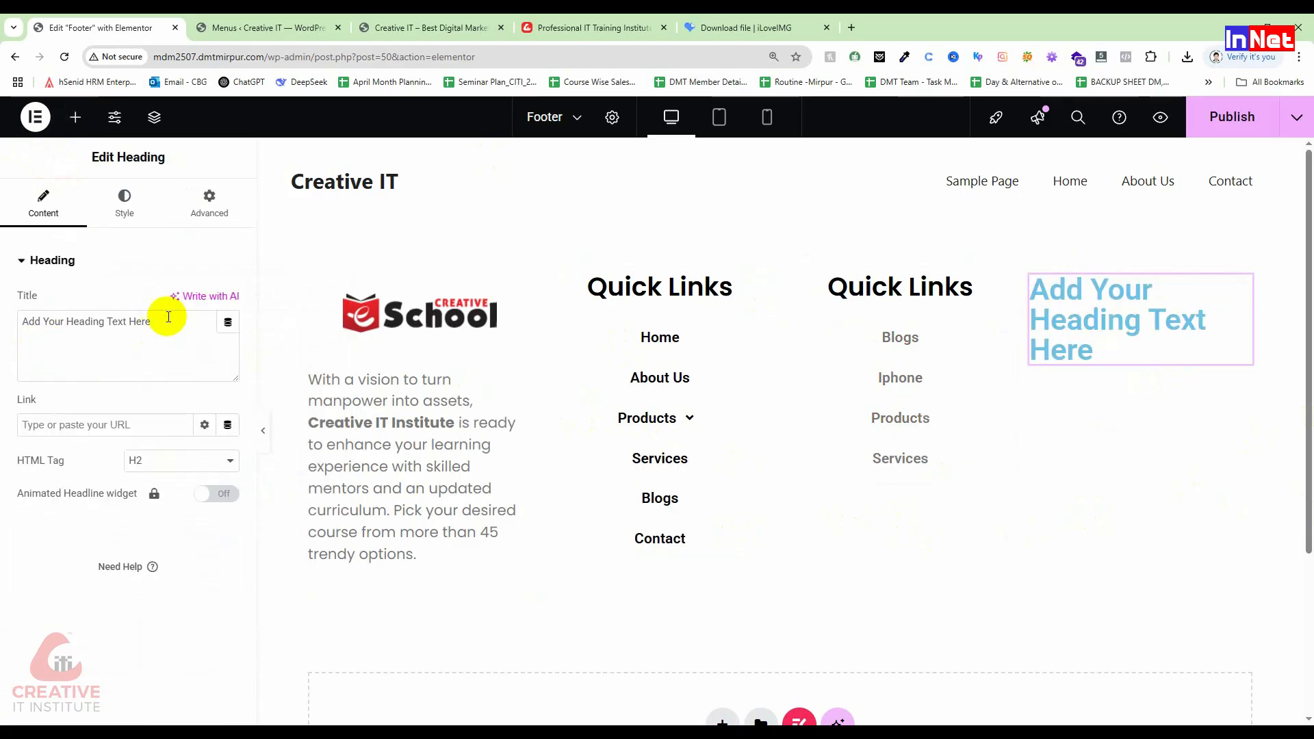
{"action": "left_click_drag", "start_coordinate": [168, 316], "coordinate": [2, 301]}
{"action": "type", "text": "Co"}
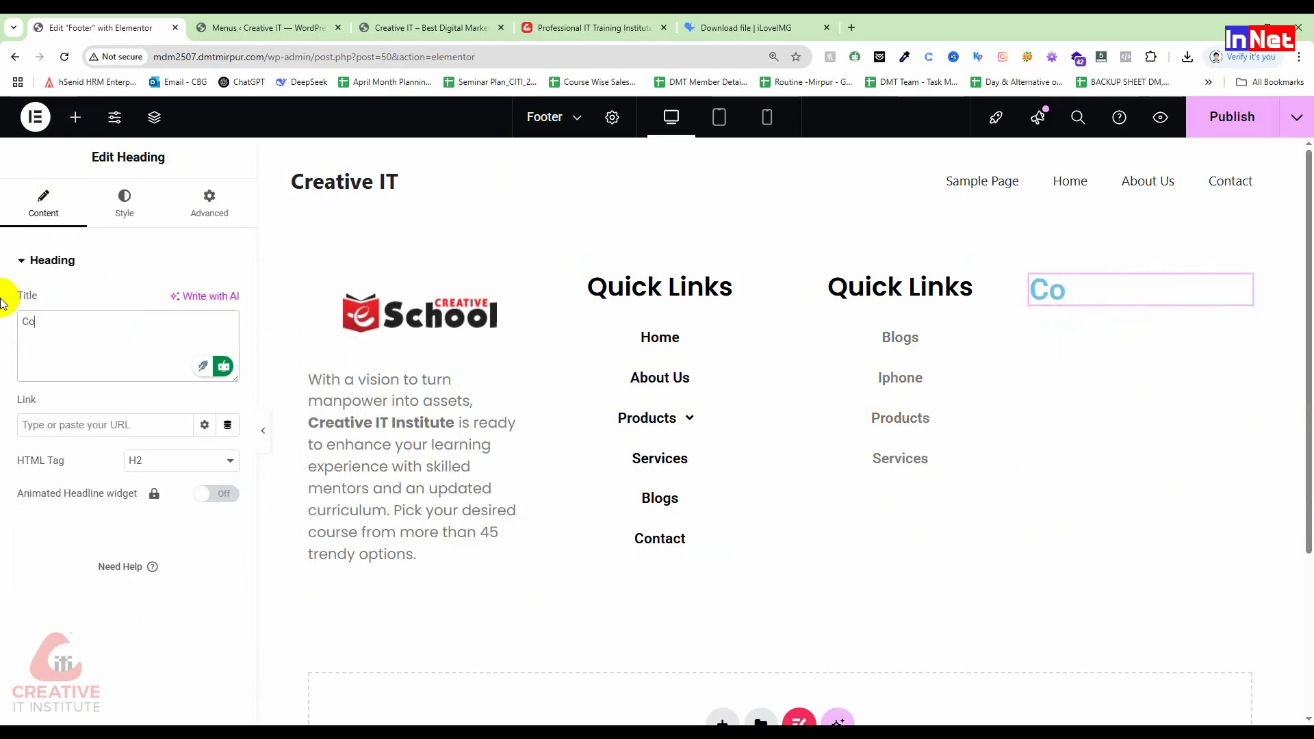
{"action": "type", "text": "ntac"}
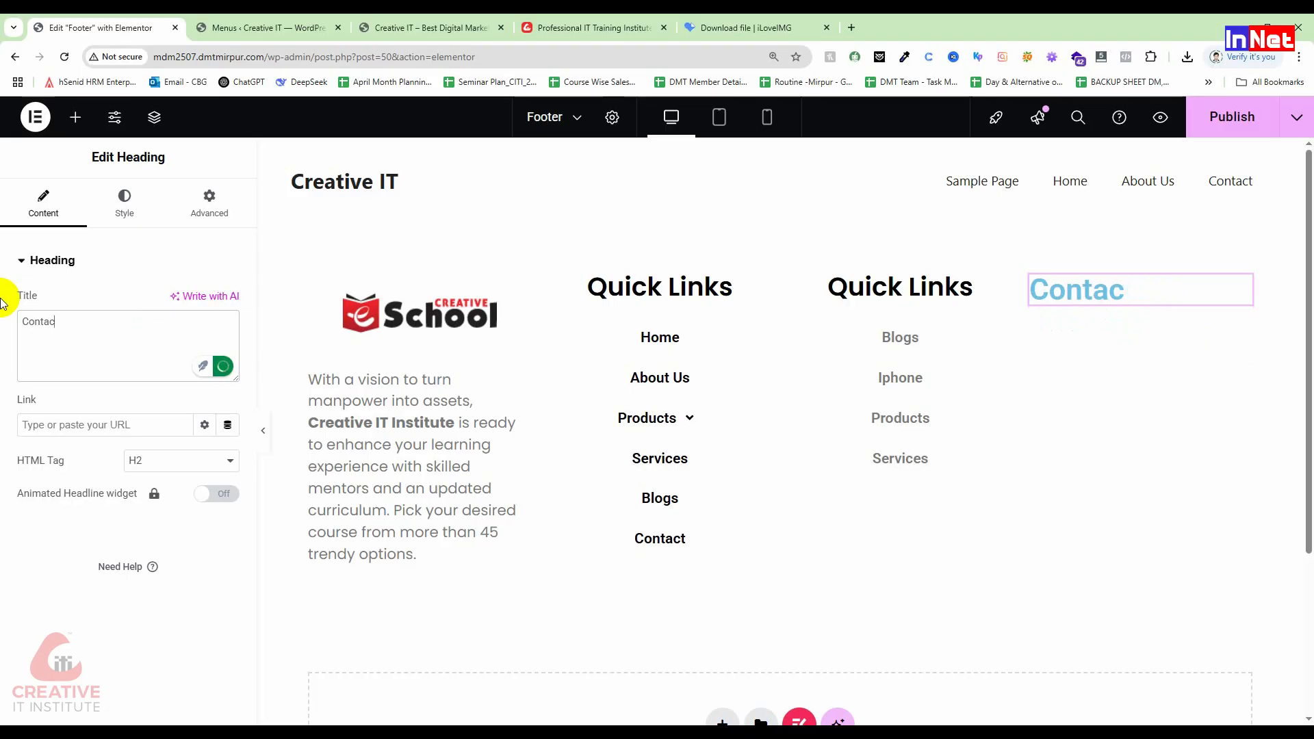
{"action": "type", "text": "t"}
Step: Centre the Contact heading and make its text black (#000000)
{"action": "left_click", "coordinate": [154, 215]}
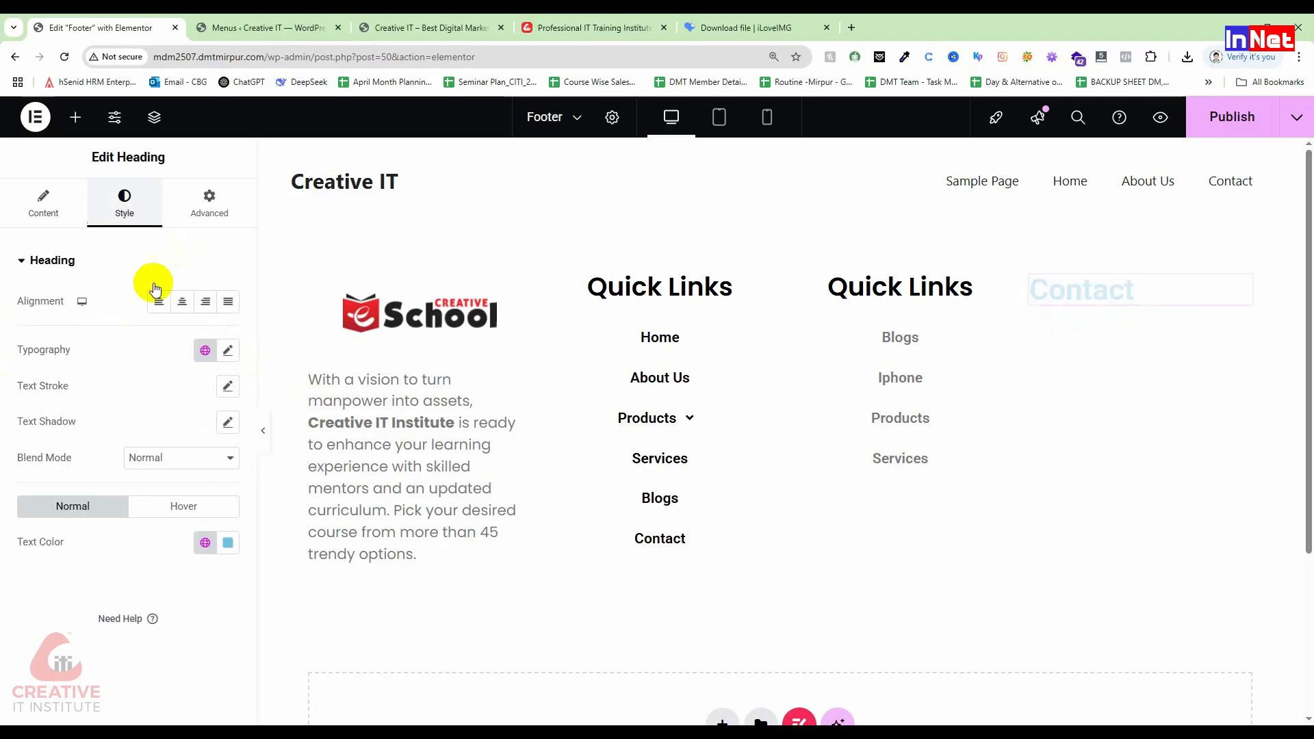
{"action": "left_click", "coordinate": [182, 301]}
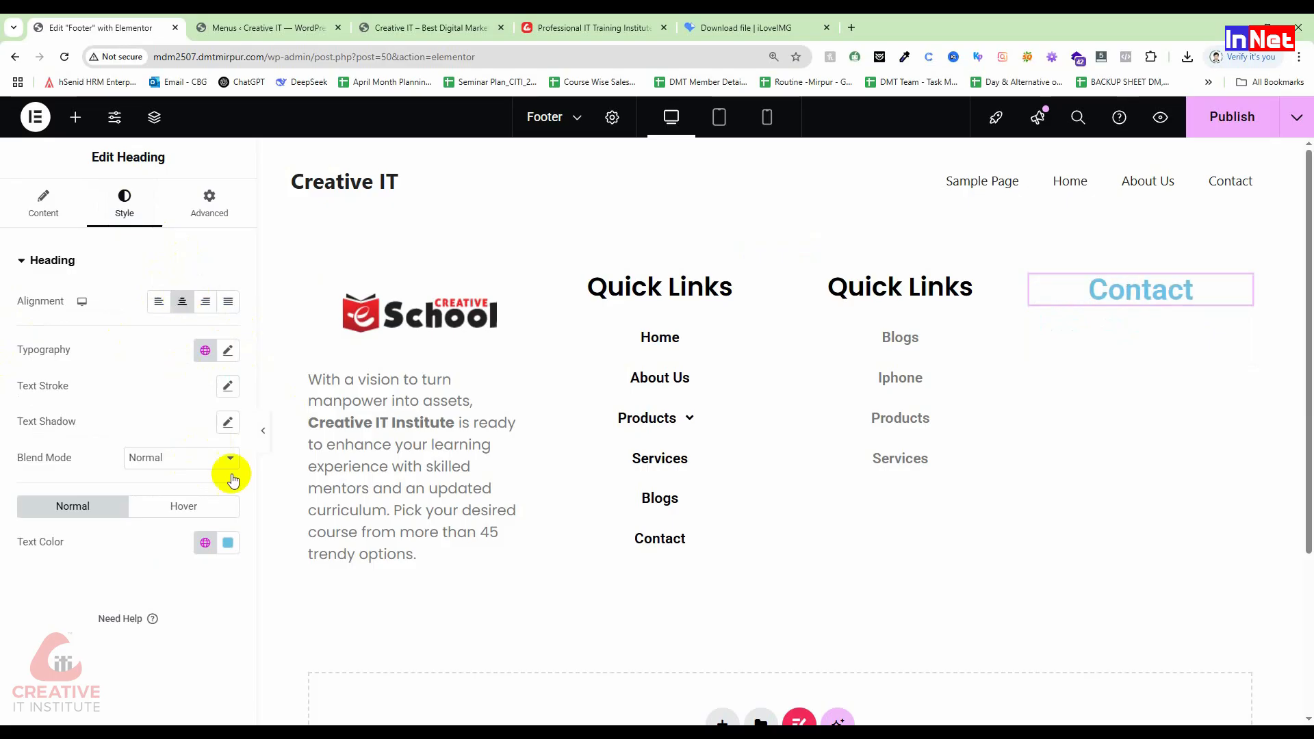
{"action": "left_click", "coordinate": [226, 542]}
{"action": "left_click_drag", "start_coordinate": [188, 417], "coordinate": [127, 475]}
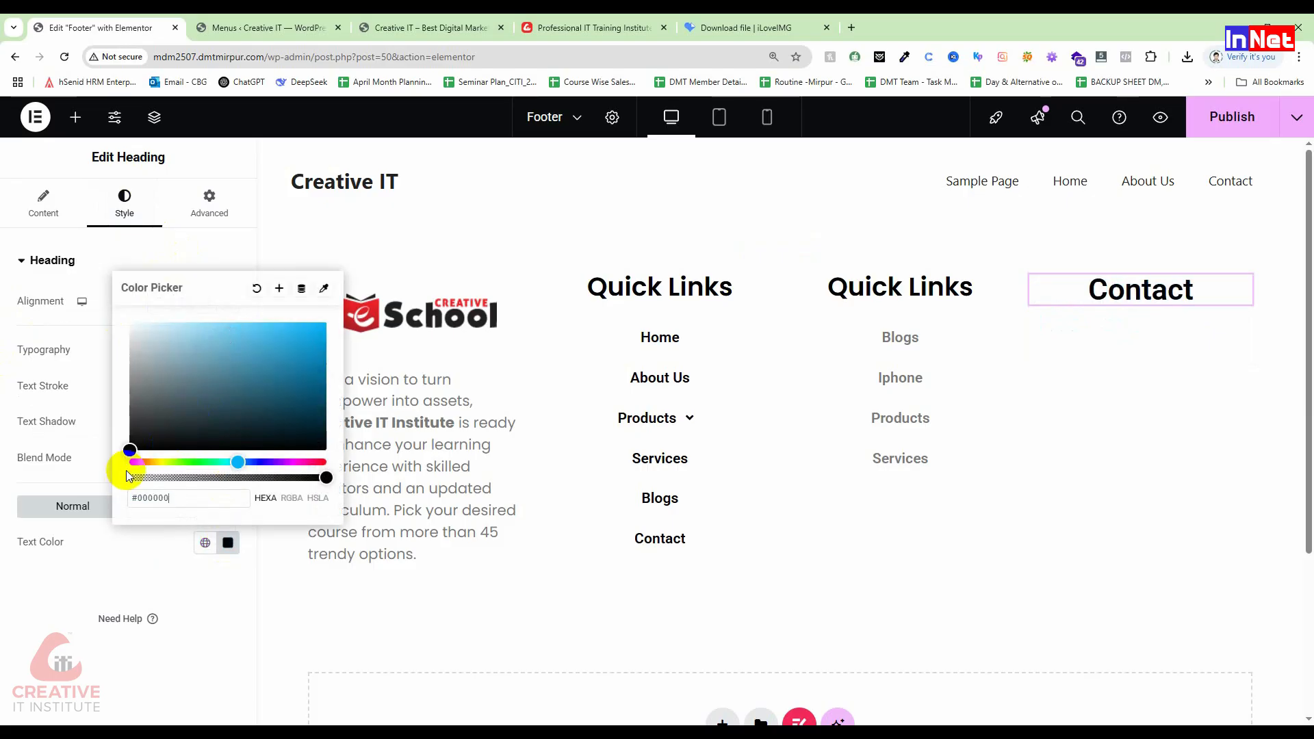
{"action": "left_click", "coordinate": [84, 360]}
Step: Set the Contact heading font to Poppins at 600 (Semi Bold) weight
{"action": "left_click", "coordinate": [228, 351]}
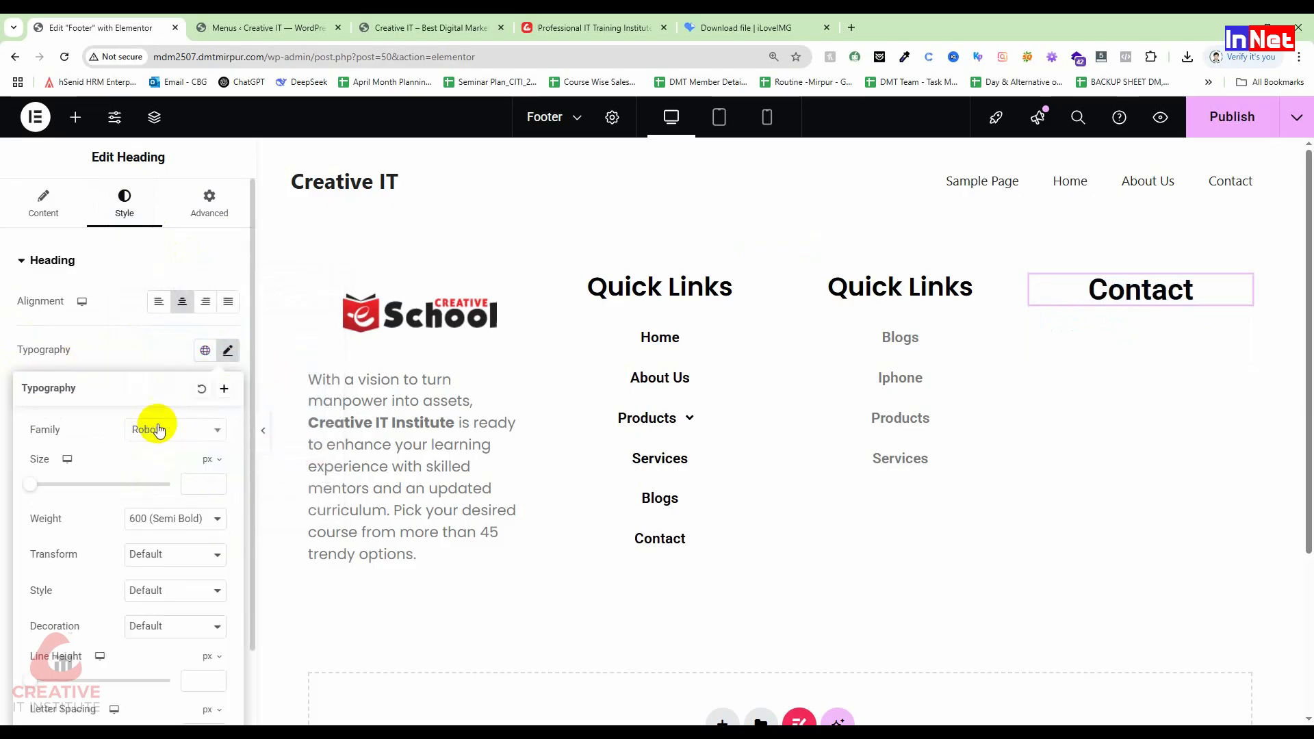
{"action": "left_click", "coordinate": [147, 431]}
{"action": "type", "text": "popp"}
{"action": "left_click", "coordinate": [172, 497]}
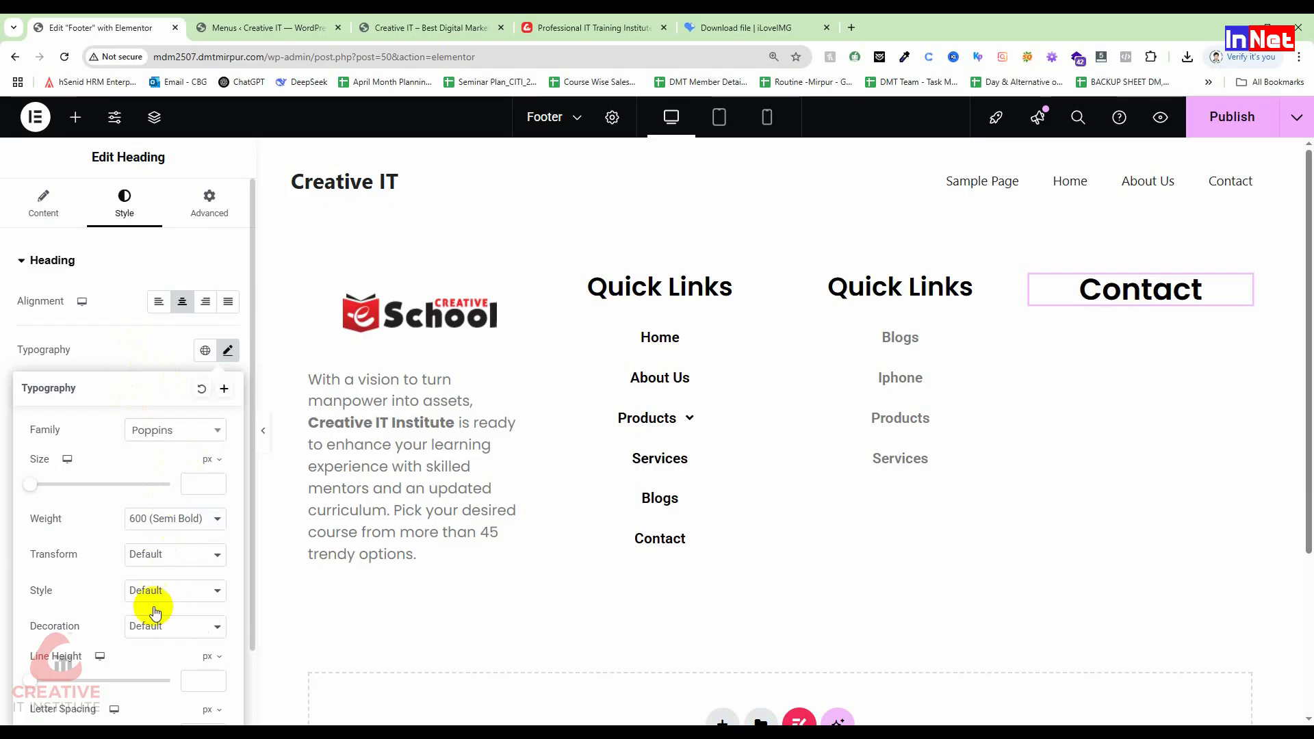
{"action": "scroll", "coordinate": [154, 607], "scroll_direction": "down", "scroll_amount": 2}
{"action": "scroll", "coordinate": [154, 607], "scroll_direction": "up", "scroll_amount": 2}
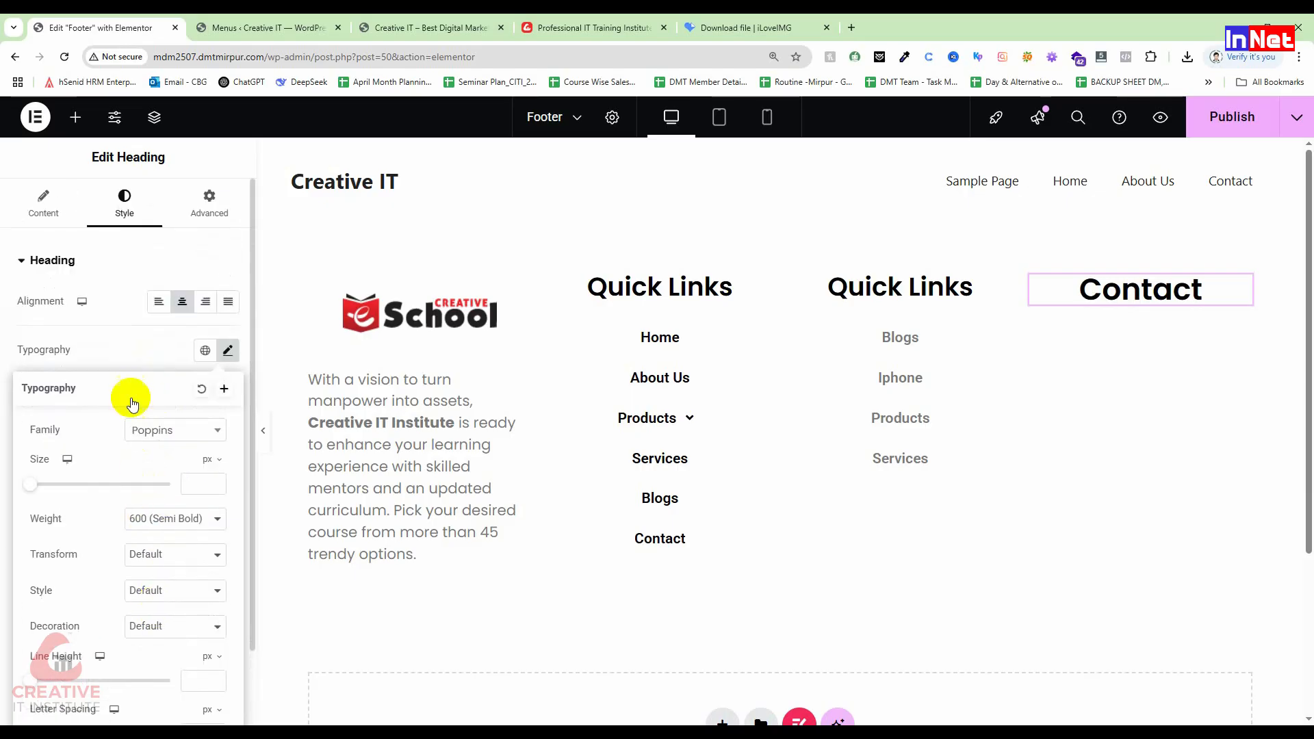
{"action": "left_click", "coordinate": [117, 348]}
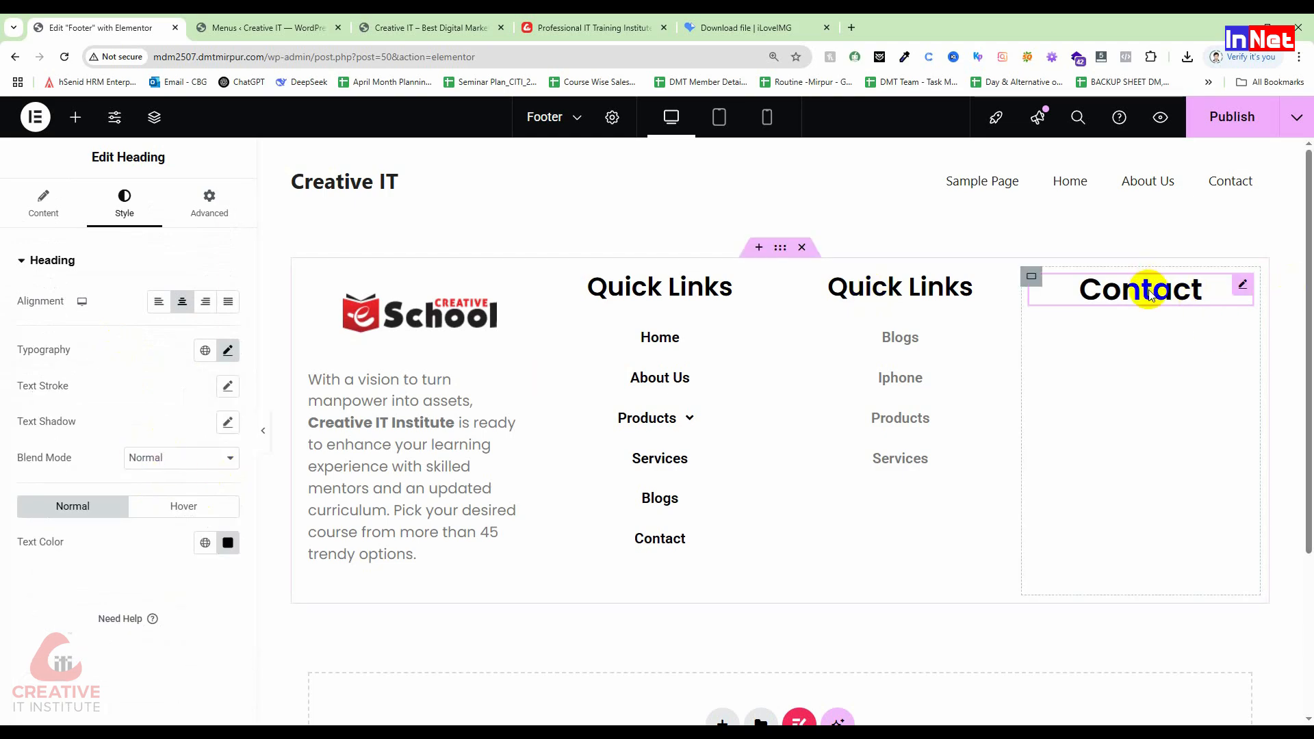
{"action": "left_click", "coordinate": [227, 350]}
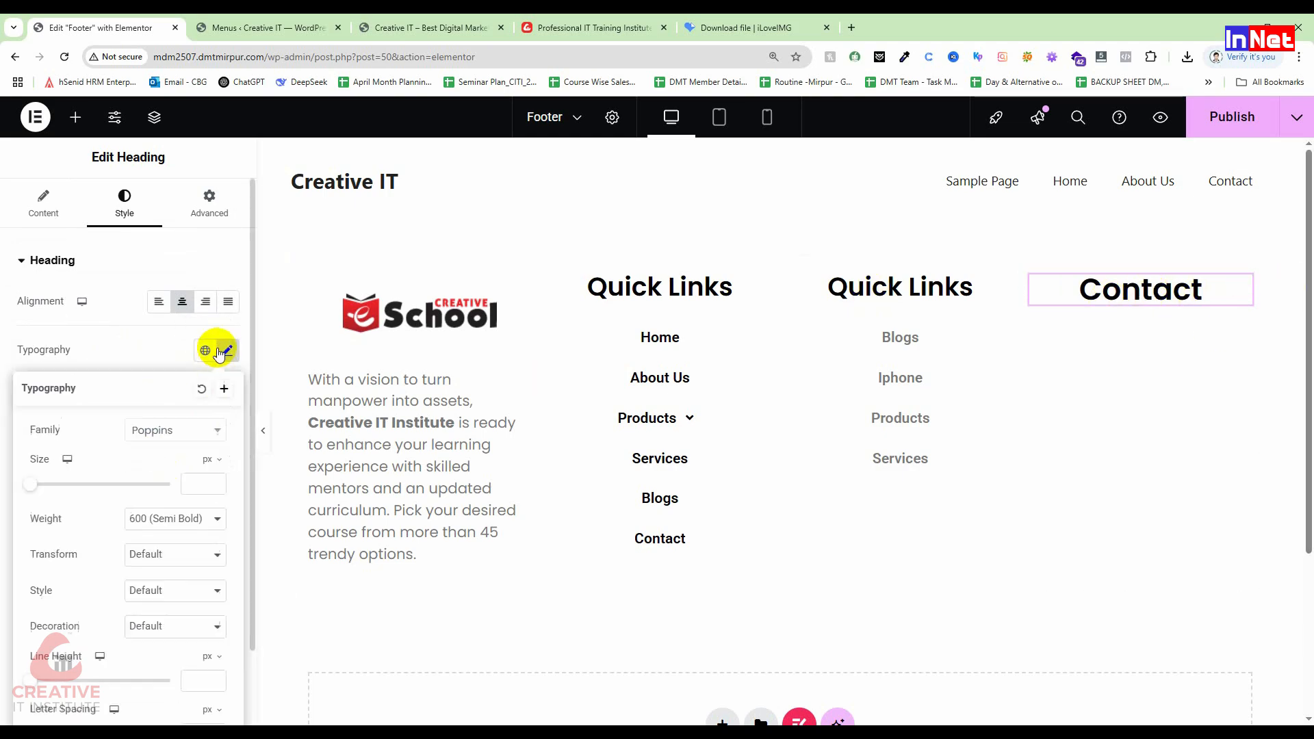
{"action": "left_click", "coordinate": [164, 519]}
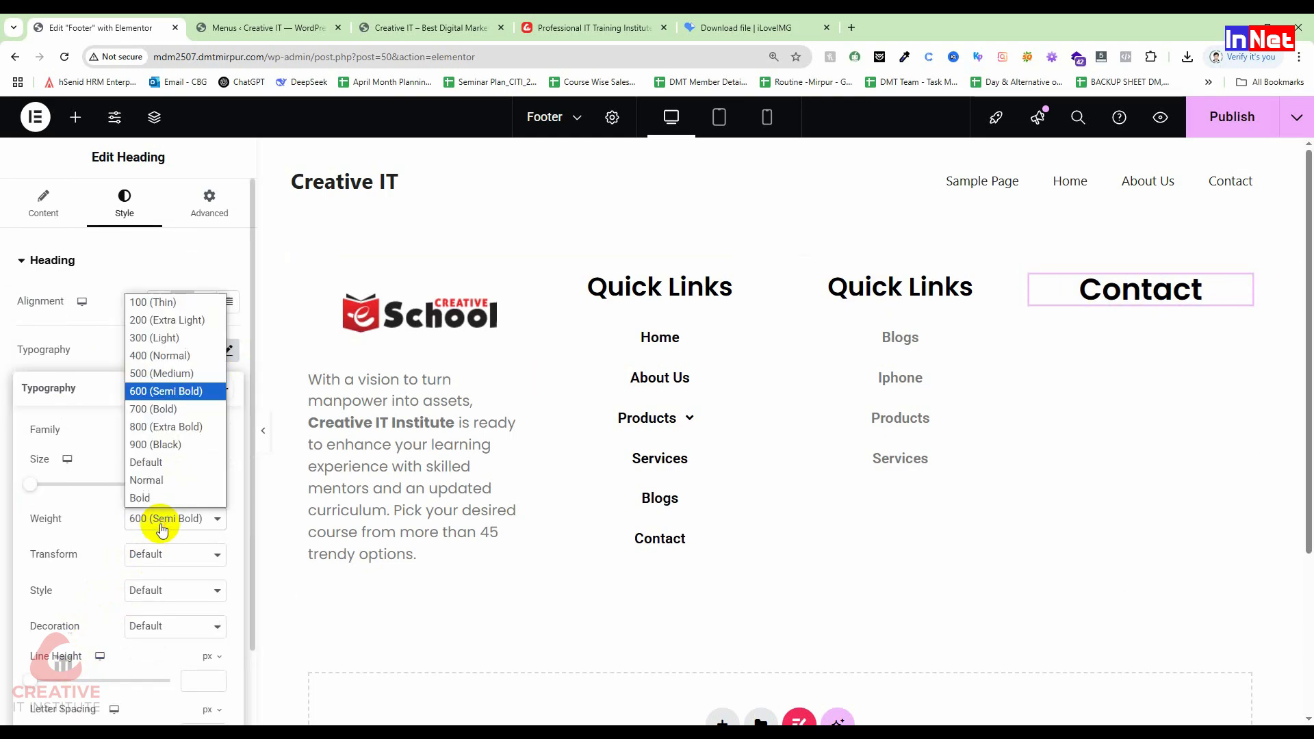
{"action": "left_click", "coordinate": [184, 396]}
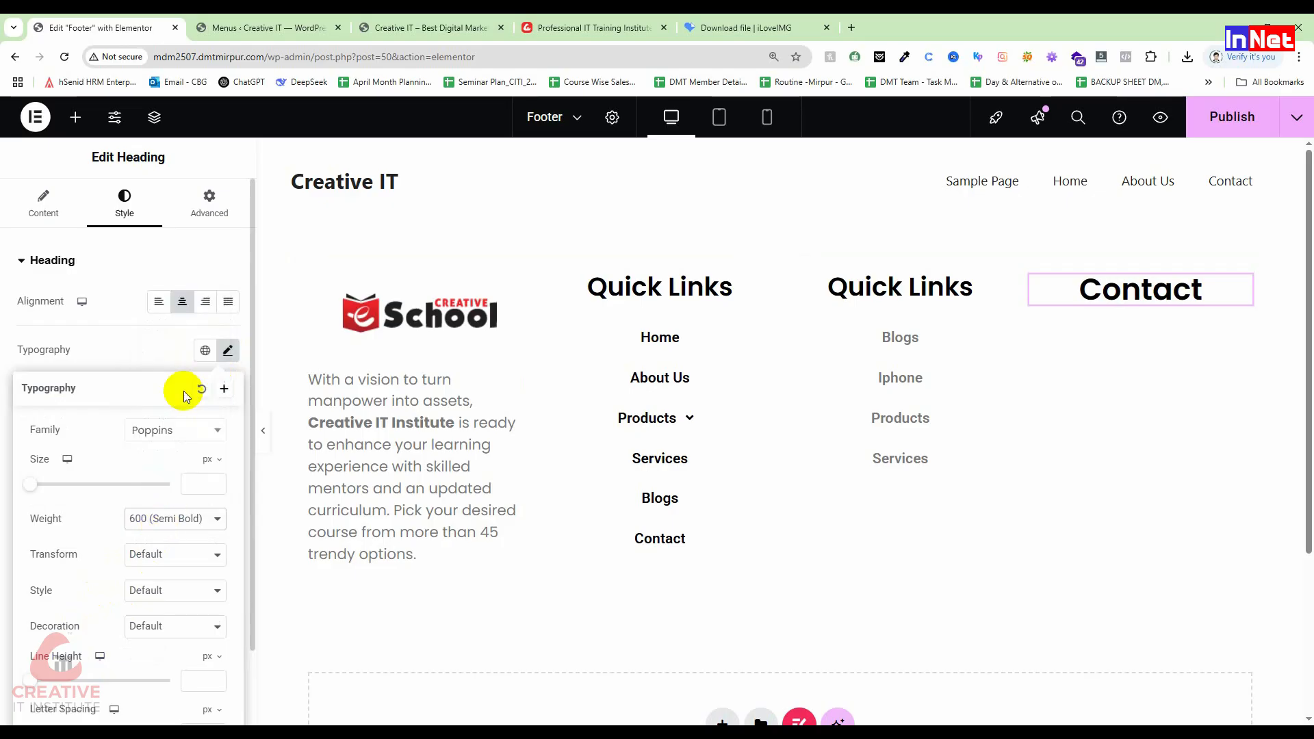
{"action": "left_click", "coordinate": [129, 338]}
{"action": "left_click", "coordinate": [227, 386]}
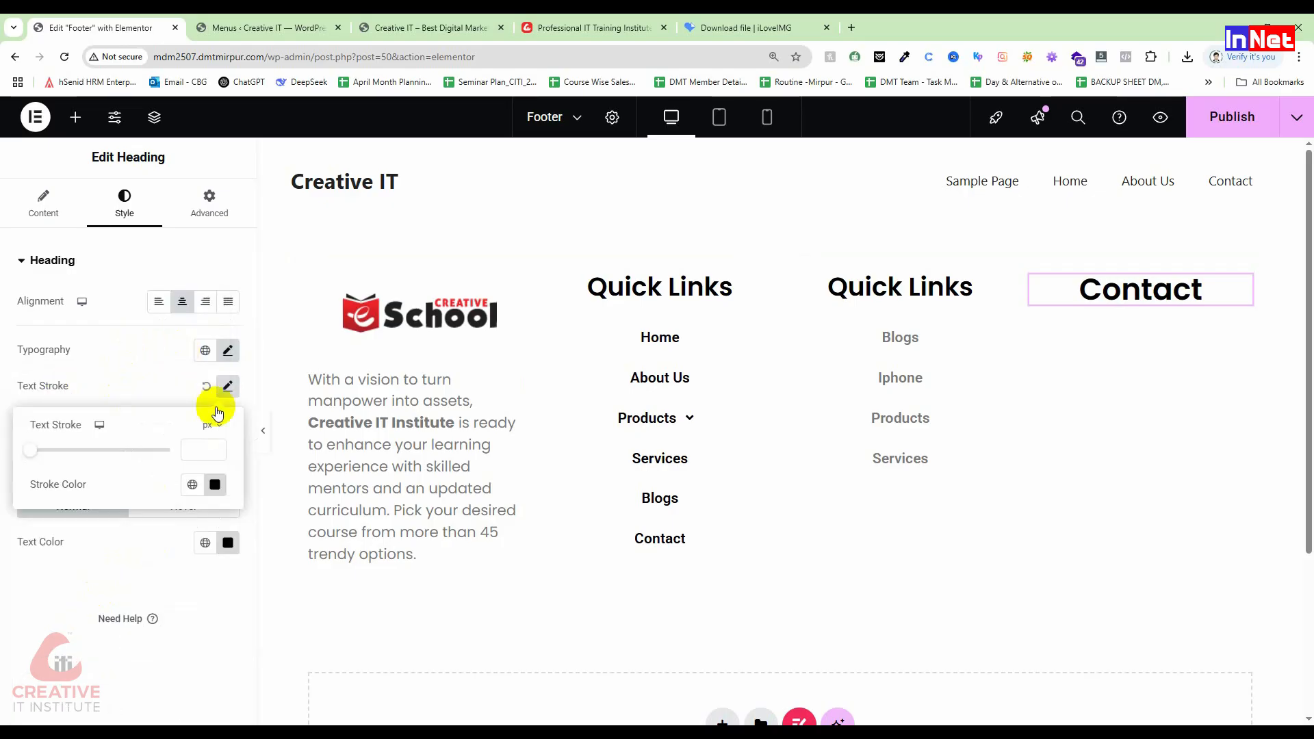
{"action": "left_click", "coordinate": [9, 445]}
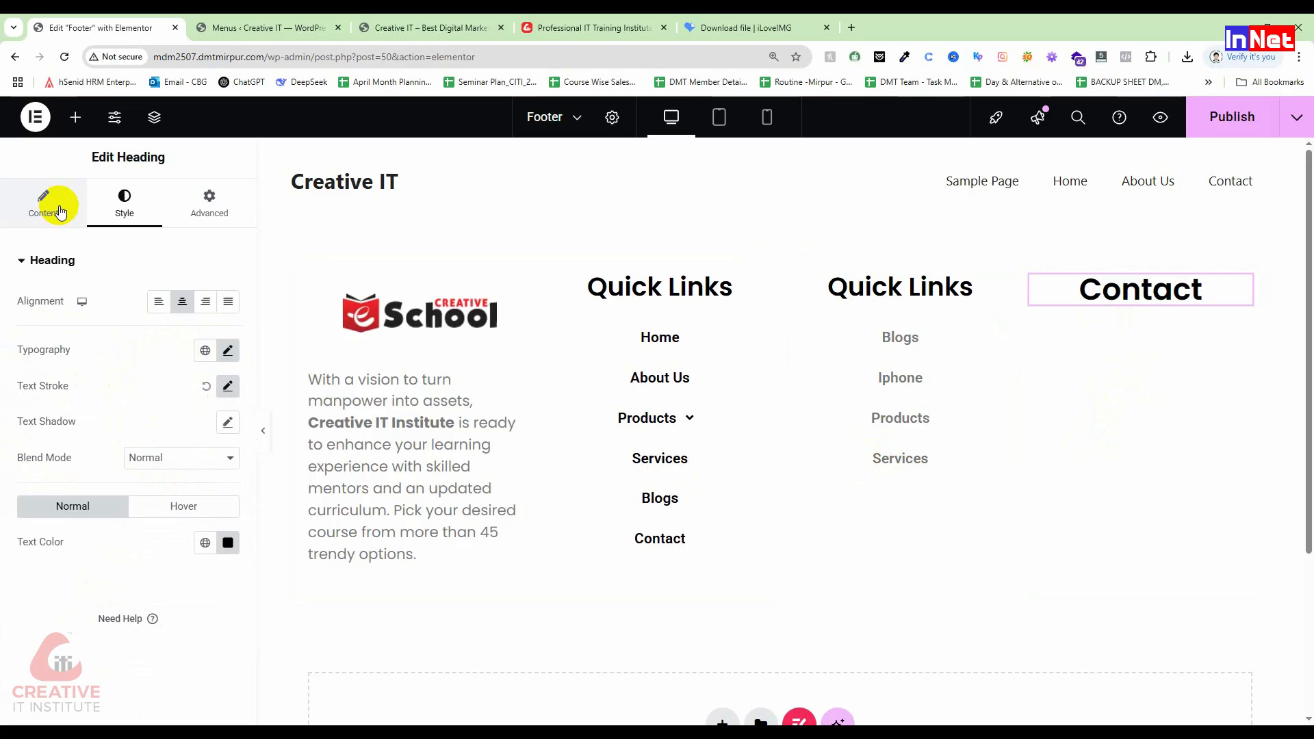
Step: Drop an Icon List widget into the footer, then delete the misplaced copy
{"action": "left_click", "coordinate": [73, 121]}
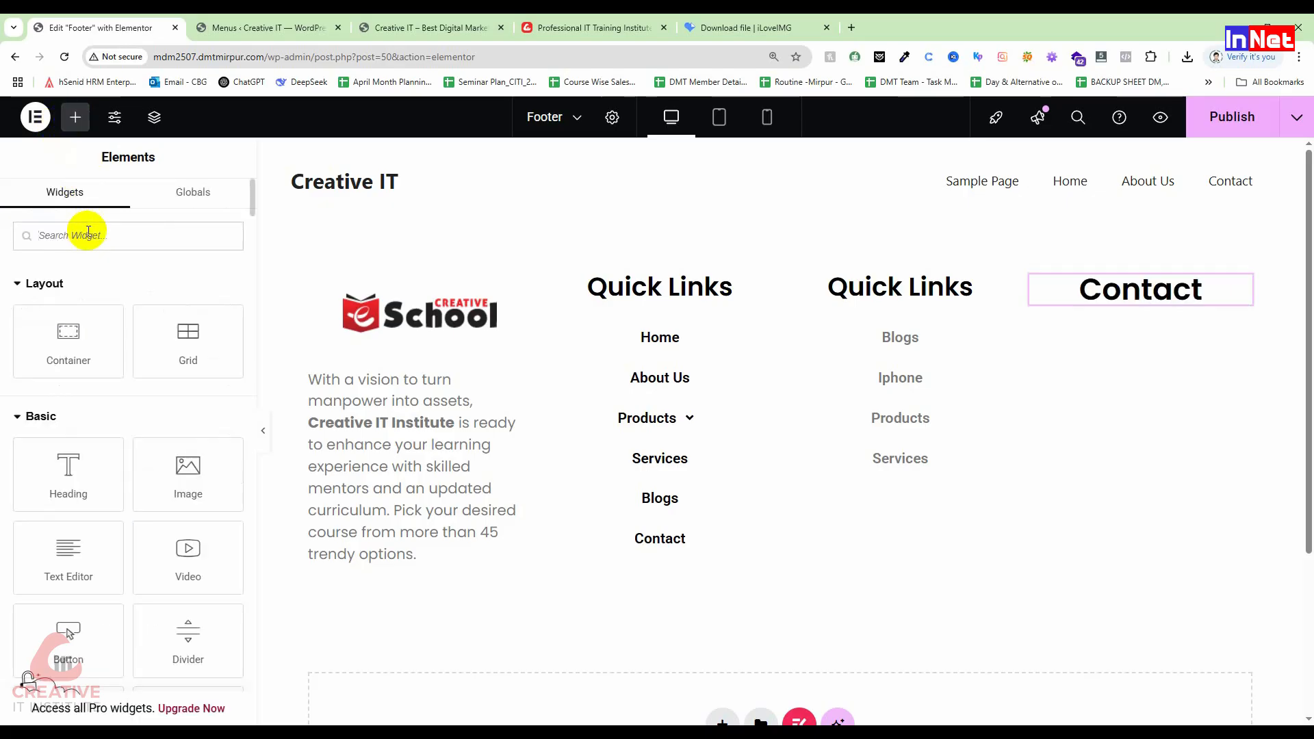
{"action": "type", "text": "l"}
{"action": "key", "text": "BackSpace"}
{"action": "type", "text": "list"}
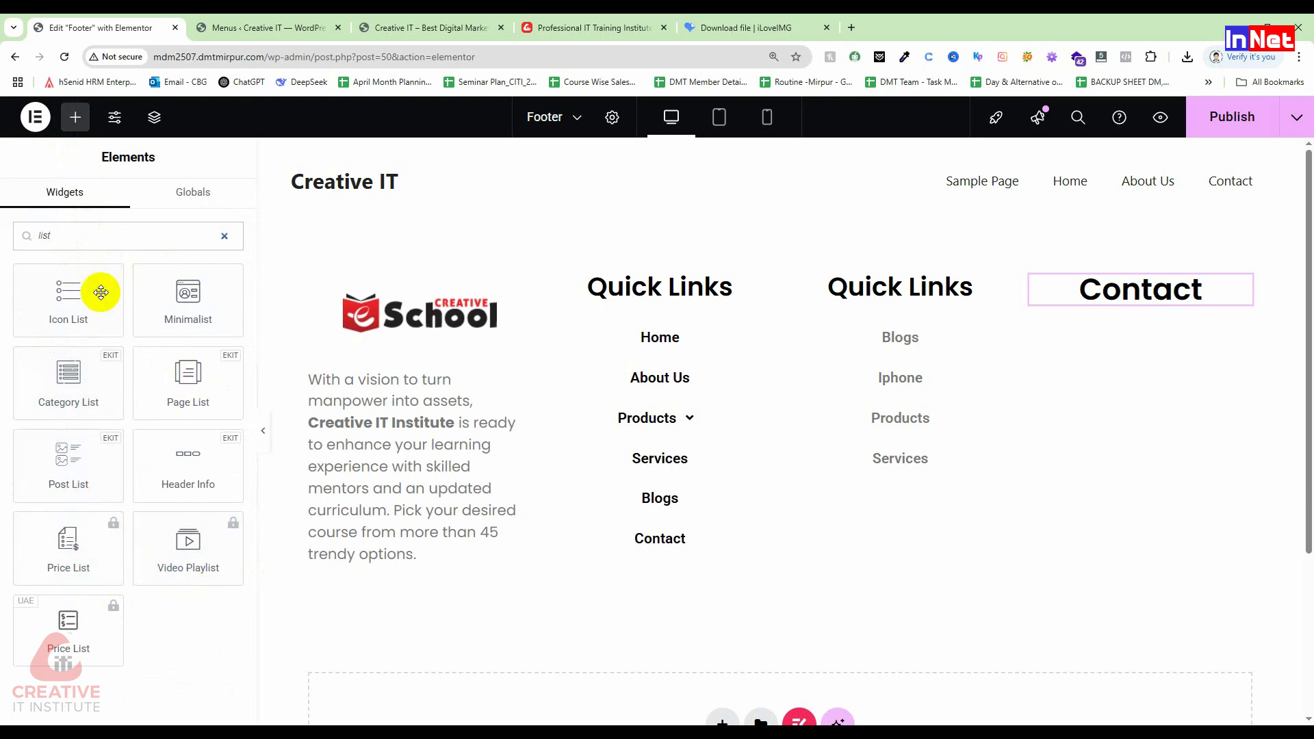
{"action": "left_click_drag", "start_coordinate": [88, 293], "coordinate": [1143, 328]}
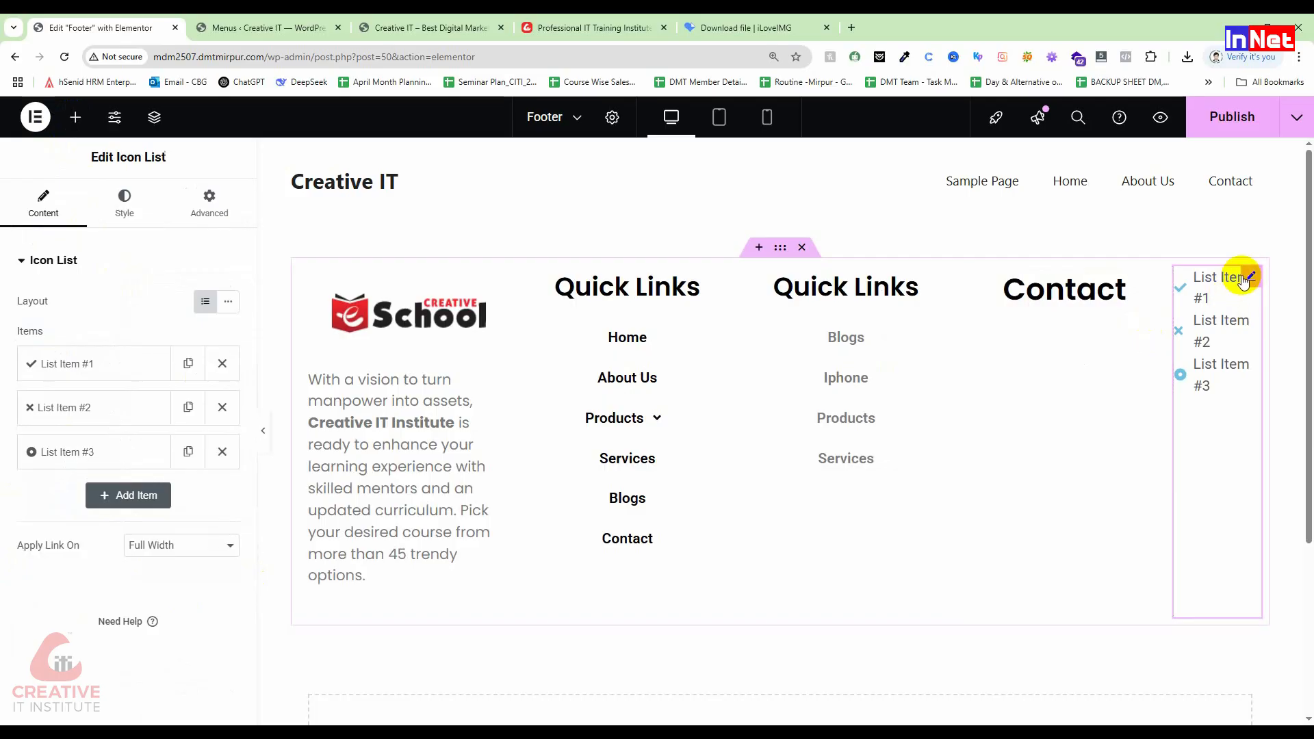
{"action": "right_click", "coordinate": [1247, 274]}
{"action": "left_click", "coordinate": [1138, 658]}
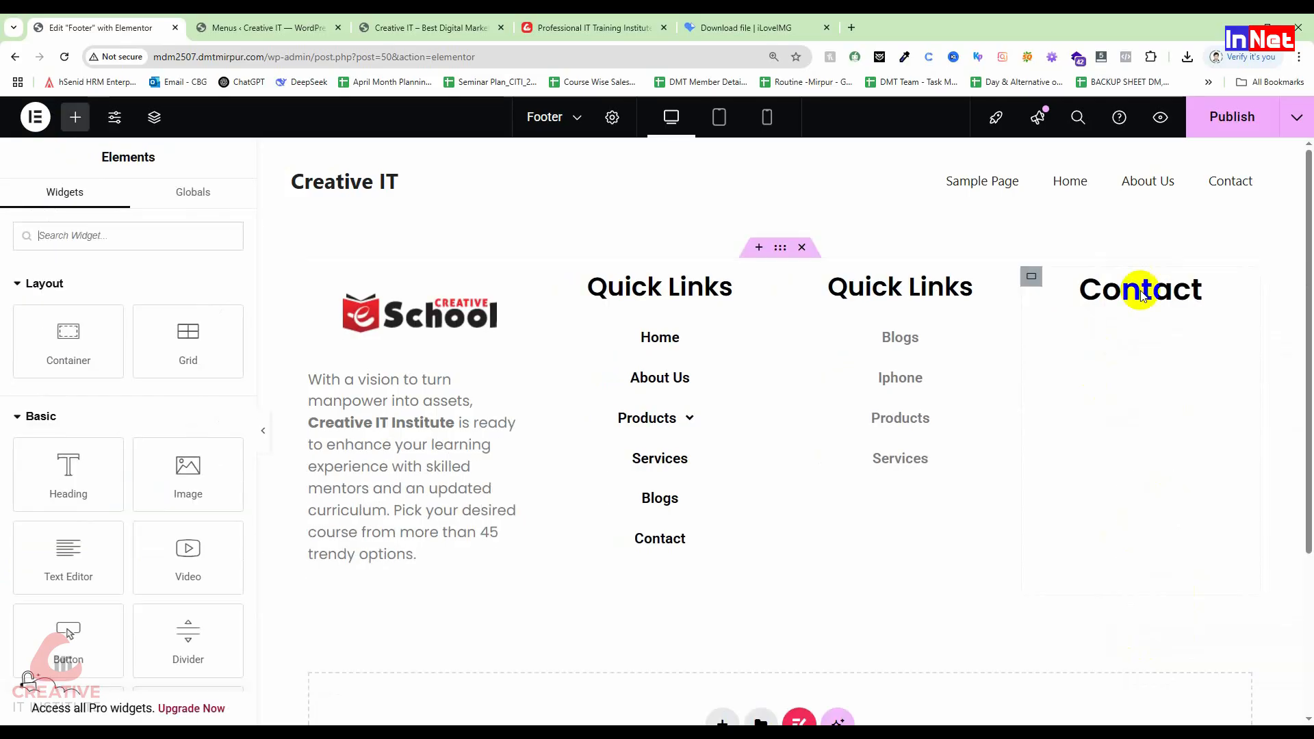
Step: Place a three-item Icon List below the Contact heading and select its first item's text
{"action": "left_click", "coordinate": [1033, 278]}
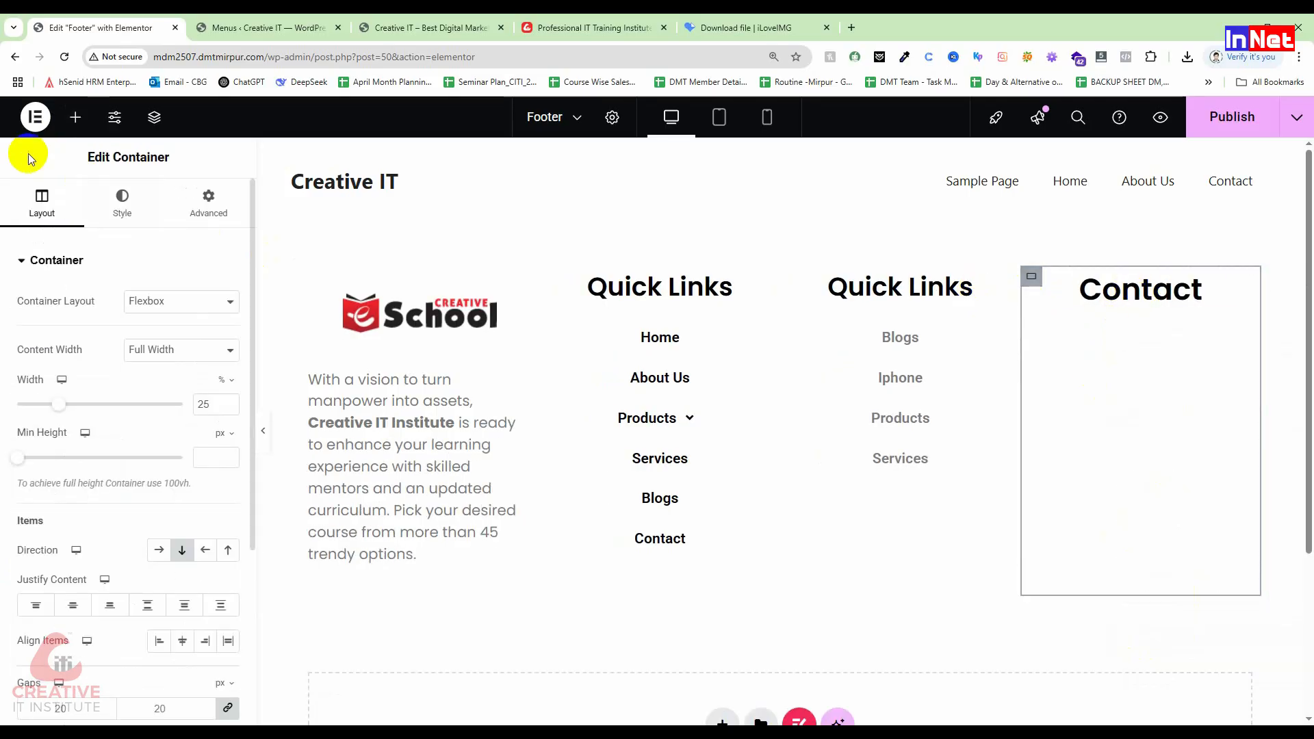
{"action": "left_click", "coordinate": [68, 127]}
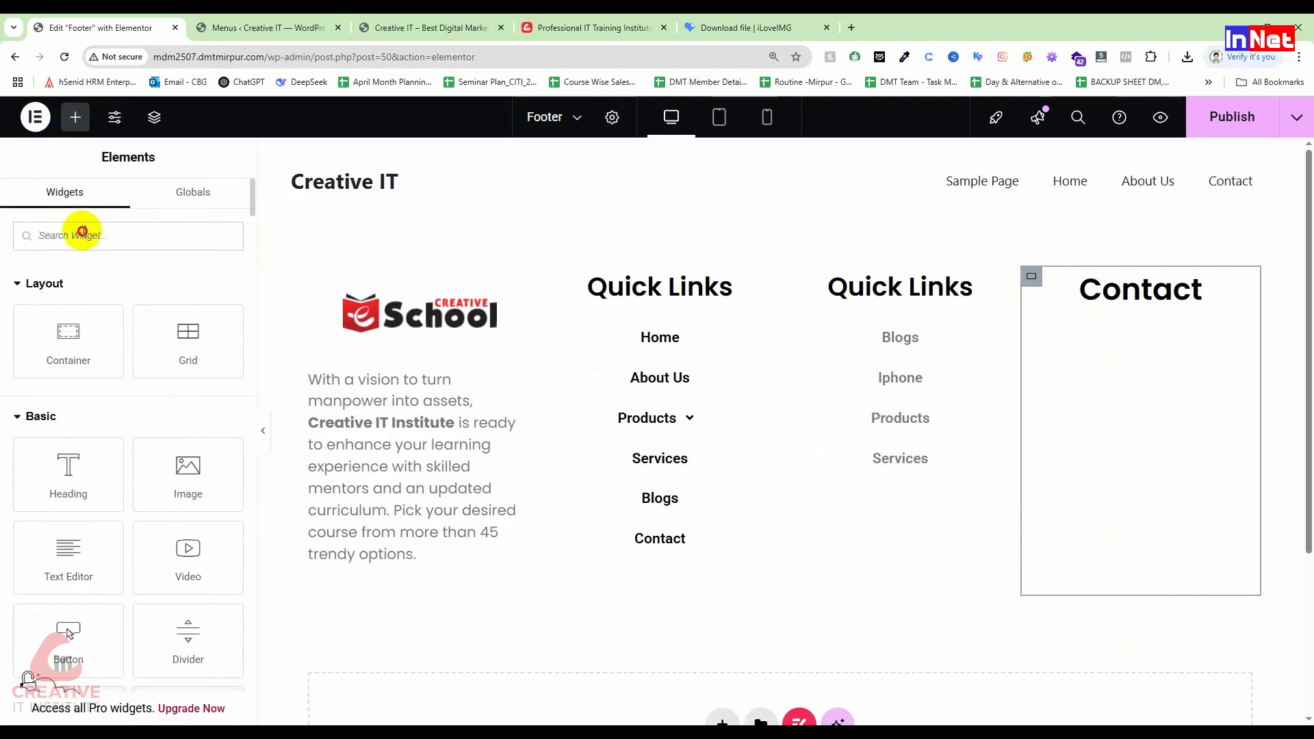
{"action": "type", "text": "list"}
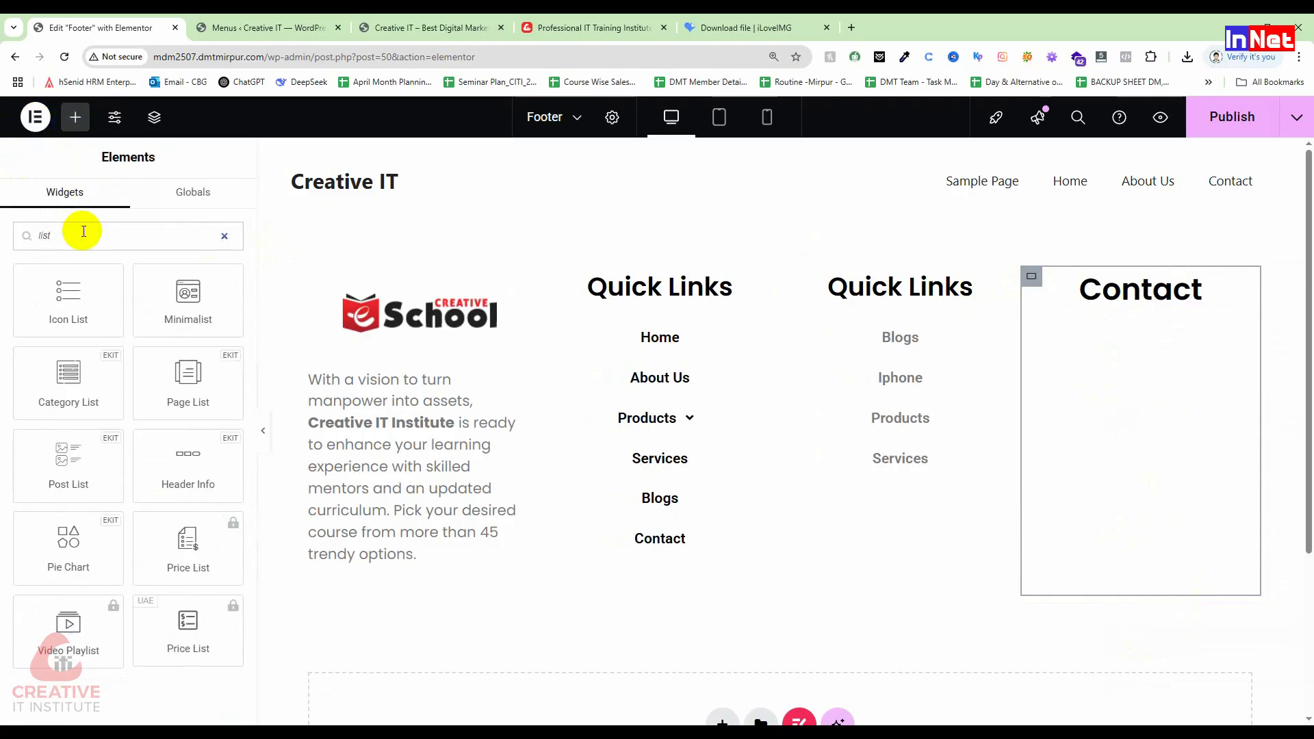
{"action": "left_click_drag", "start_coordinate": [50, 321], "coordinate": [1078, 297]}
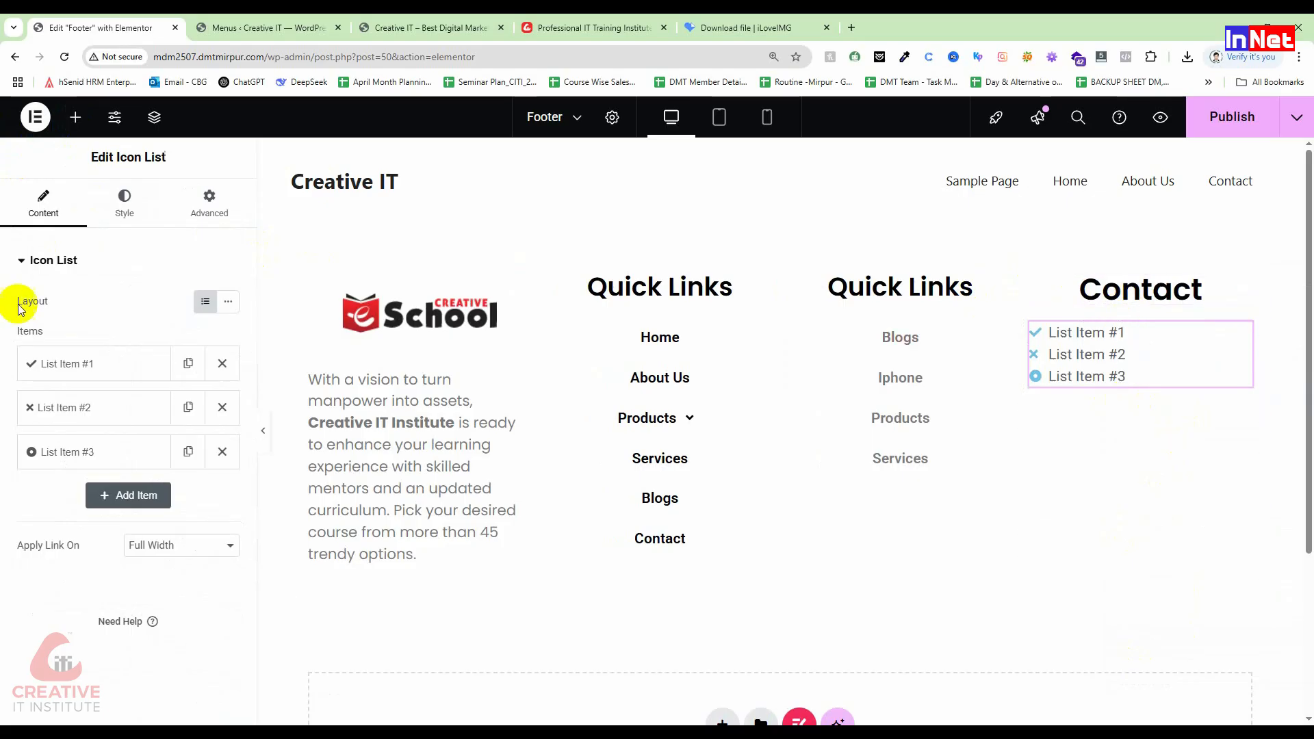
{"action": "left_click", "coordinate": [99, 366]}
{"action": "left_click_drag", "start_coordinate": [103, 426], "coordinate": [14, 425]}
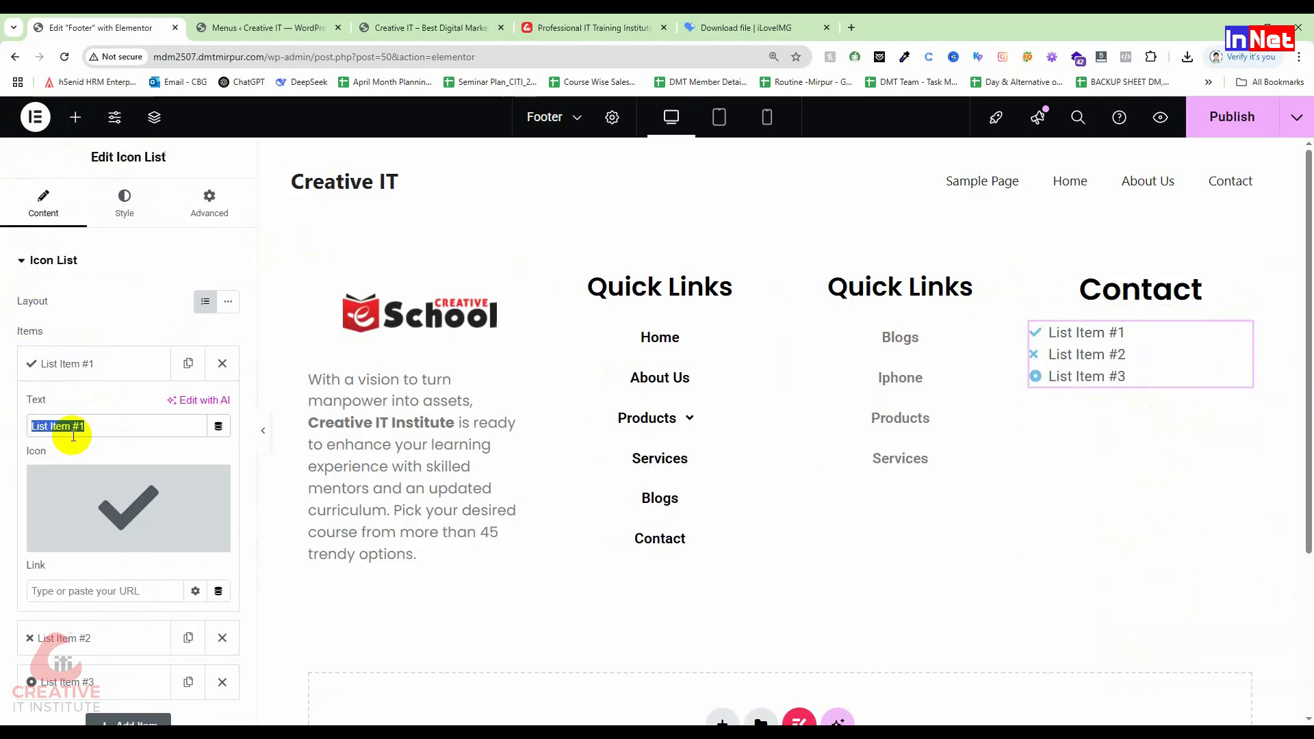
{"action": "left_click", "coordinate": [589, 28]}
Step: Copy the head office address lines from the Creative IT Institute site's footer Contact section
{"action": "scroll", "coordinate": [359, 316], "scroll_direction": "down", "scroll_amount": 10}
{"action": "scroll", "coordinate": [359, 322], "scroll_direction": "down", "scroll_amount": 20}
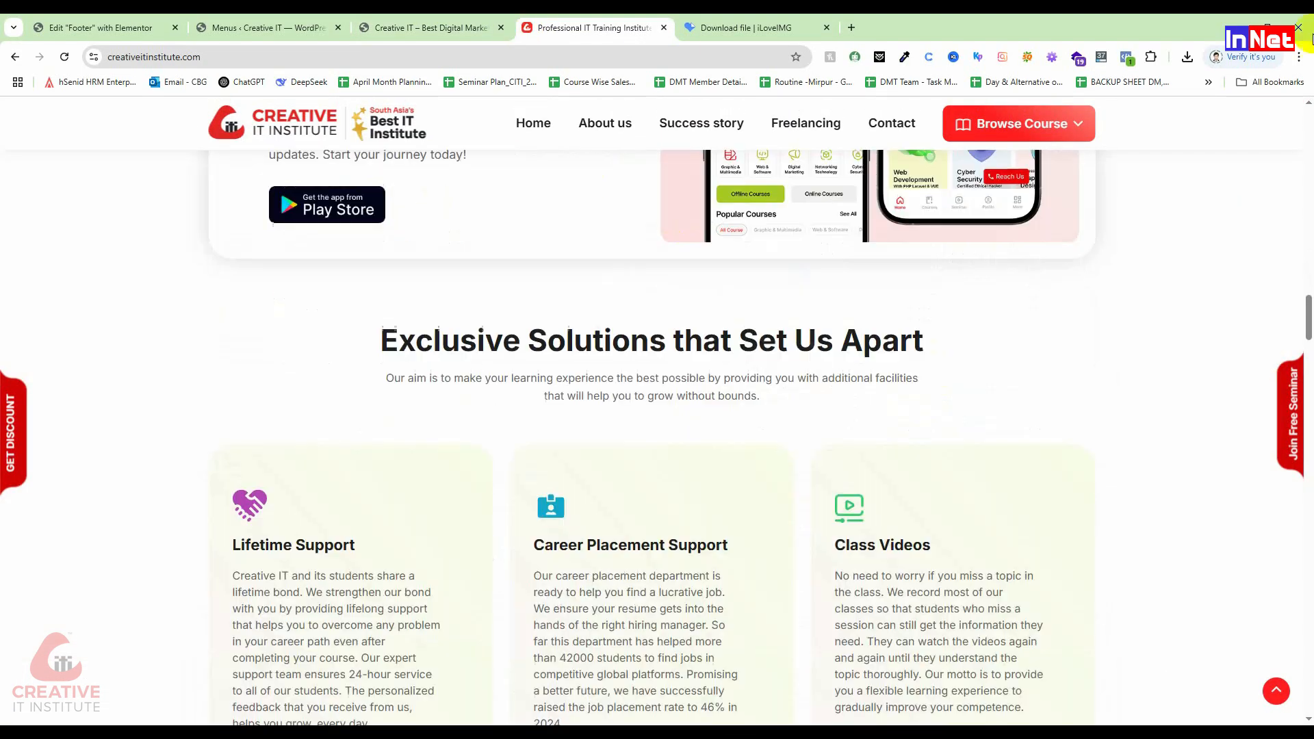
{"action": "left_click_drag", "start_coordinate": [1307, 322], "coordinate": [1308, 691]}
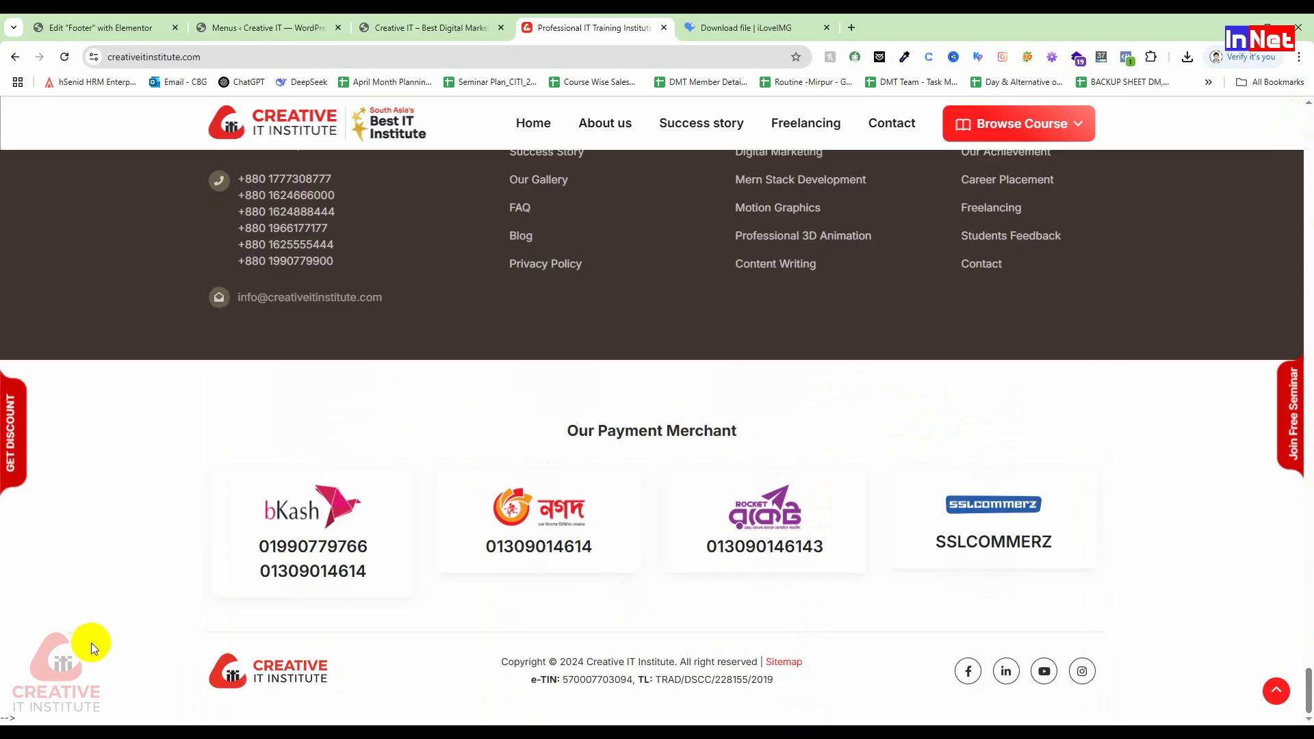
{"action": "scroll", "coordinate": [249, 557], "scroll_direction": "up", "scroll_amount": 3}
{"action": "scroll", "coordinate": [248, 557], "scroll_direction": "up", "scroll_amount": 1}
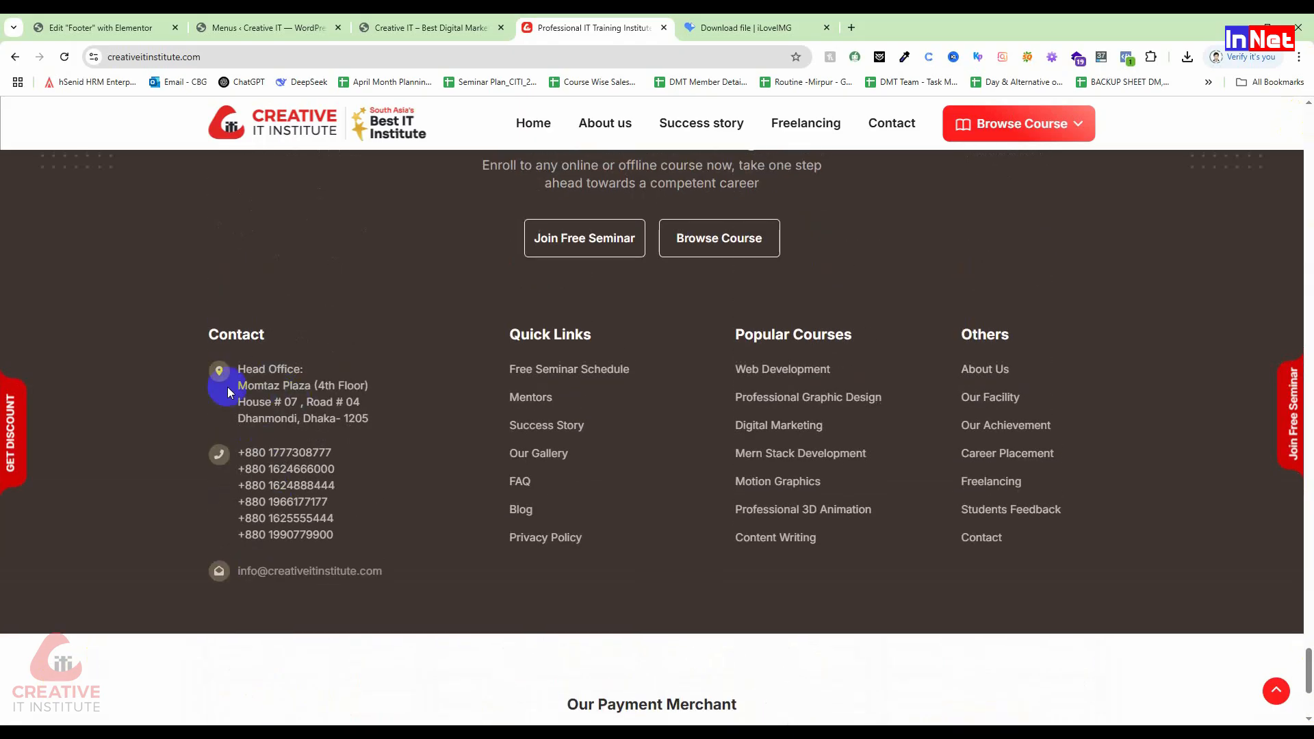
{"action": "left_click_drag", "start_coordinate": [311, 385], "coordinate": [238, 385]}
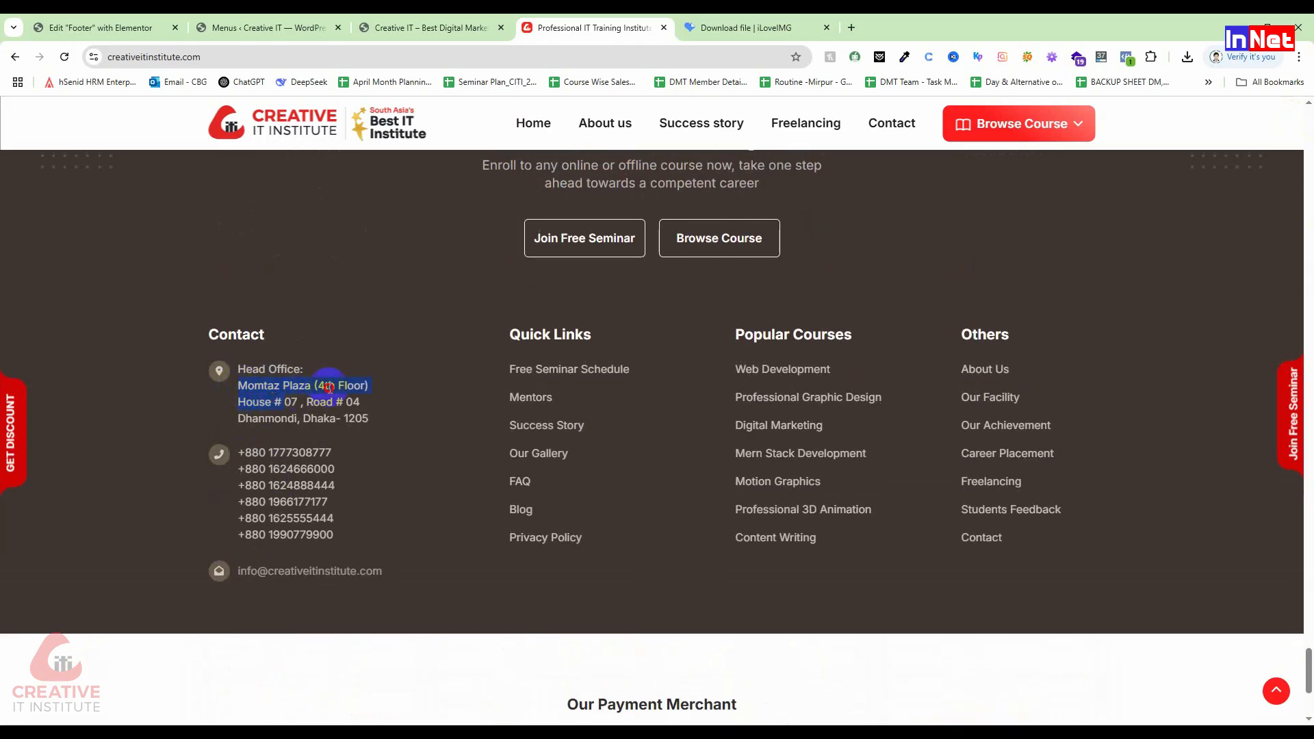
{"action": "right_click", "coordinate": [368, 385]}
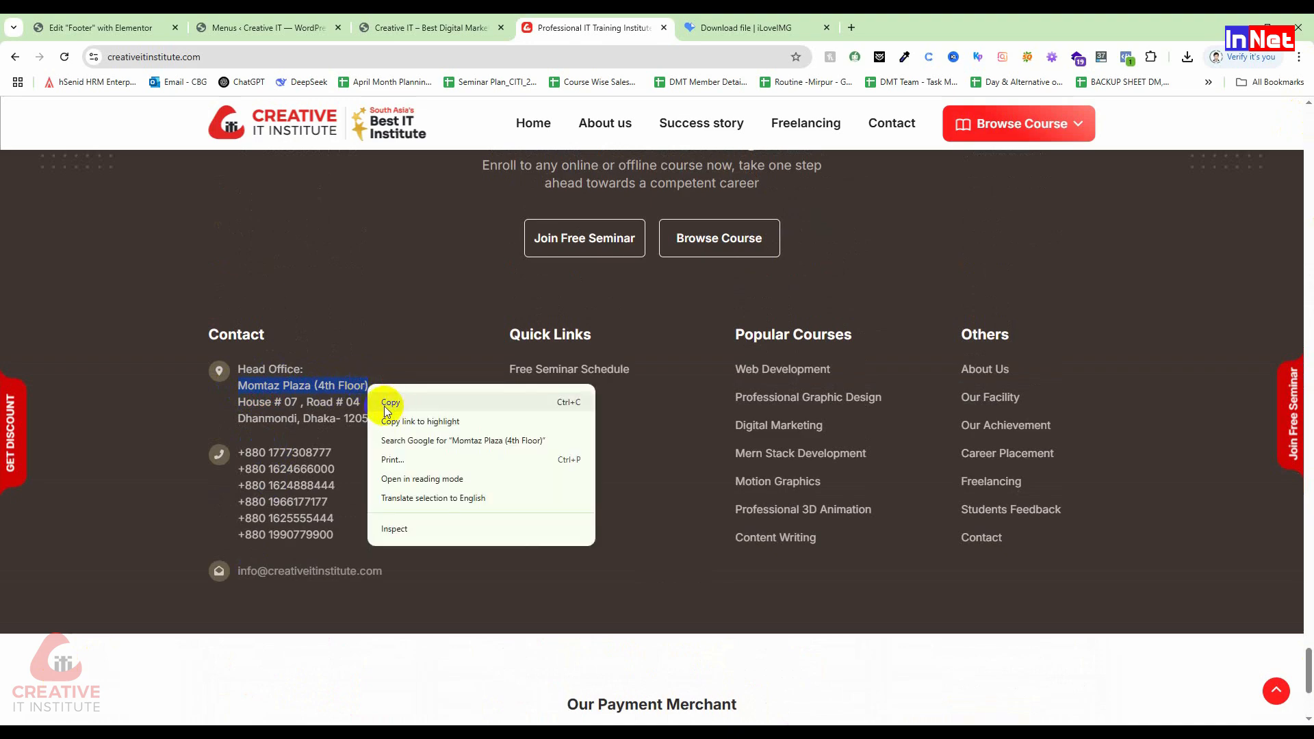
{"action": "left_click_drag", "start_coordinate": [299, 402], "coordinate": [236, 390]}
{"action": "right_click", "coordinate": [238, 387]}
{"action": "left_click", "coordinate": [263, 404]}
{"action": "left_click", "coordinate": [274, 28]}
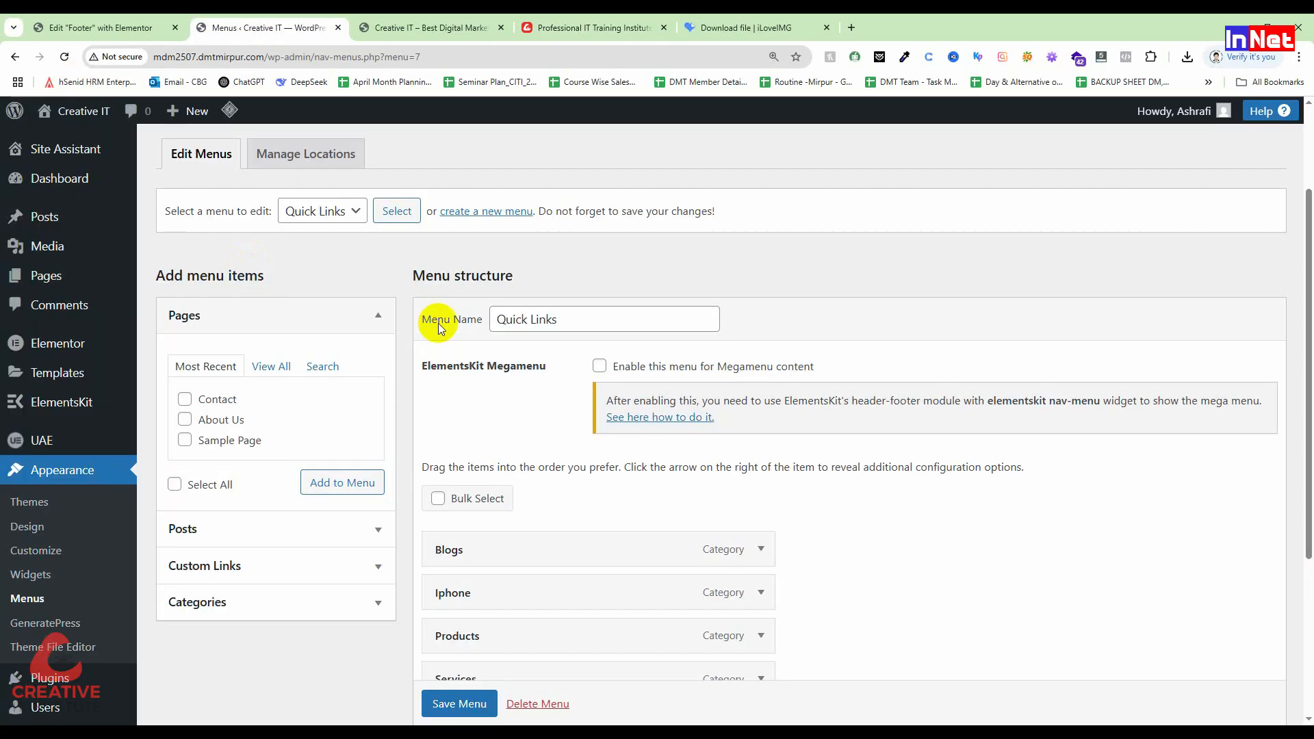
Step: Paste the office address into the first Contact item and widen the Contact column to 26.5%
{"action": "left_click", "coordinate": [55, 26]}
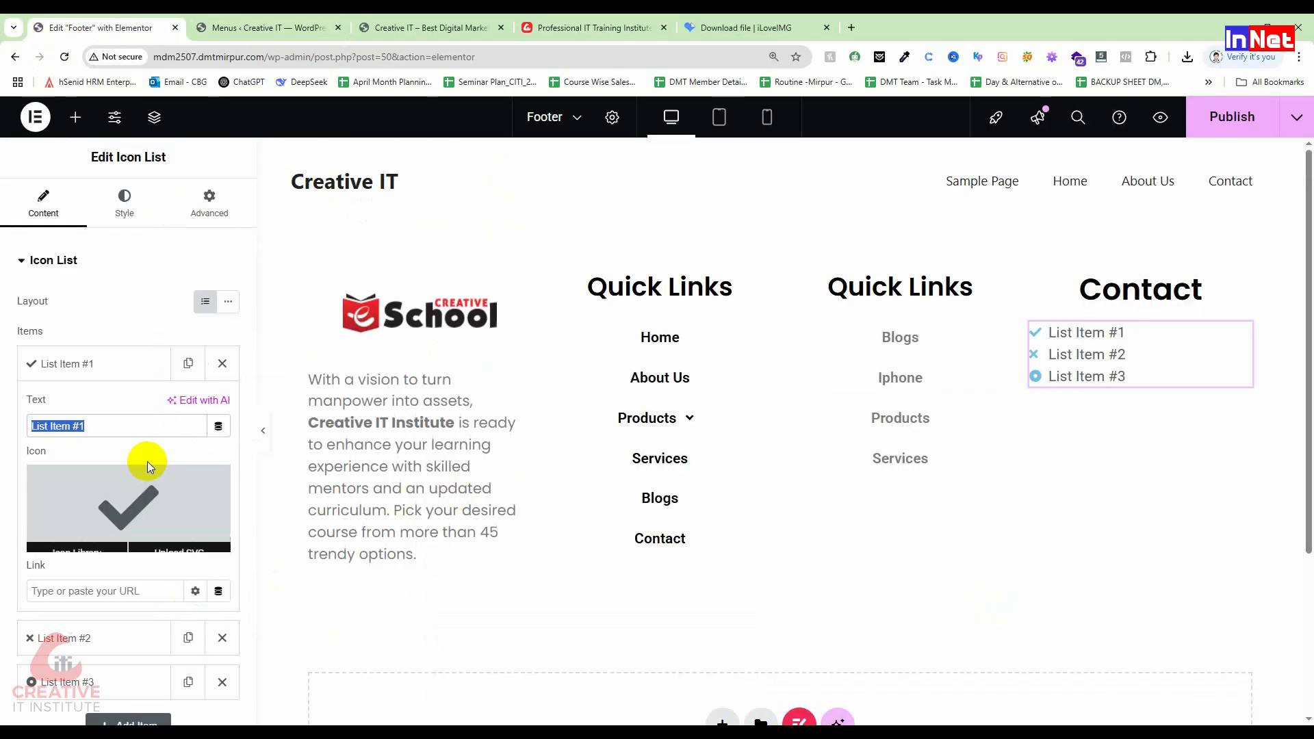
{"action": "key", "text": "ctrl+v"}
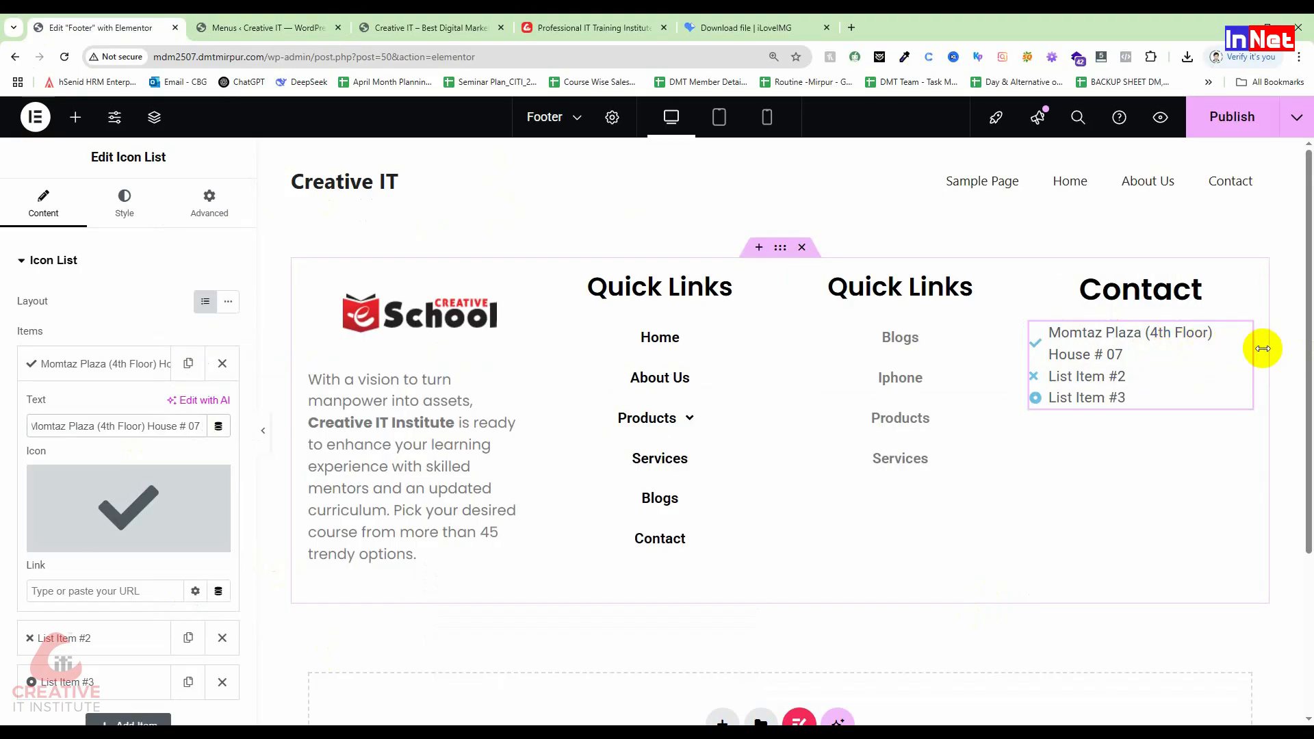
{"action": "left_click", "coordinate": [1294, 356]}
{"action": "left_click_drag", "start_coordinate": [1289, 346], "coordinate": [1272, 356]}
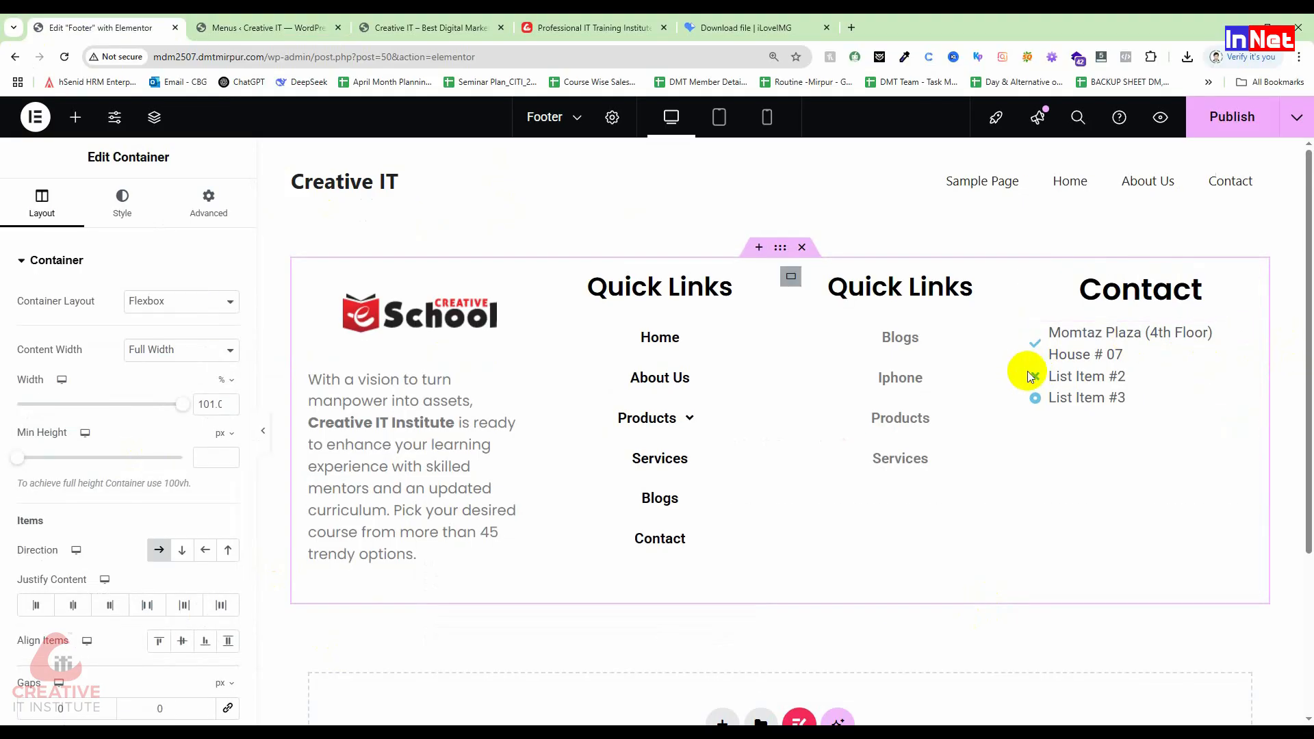
{"action": "left_click_drag", "start_coordinate": [1018, 372], "coordinate": [991, 368]}
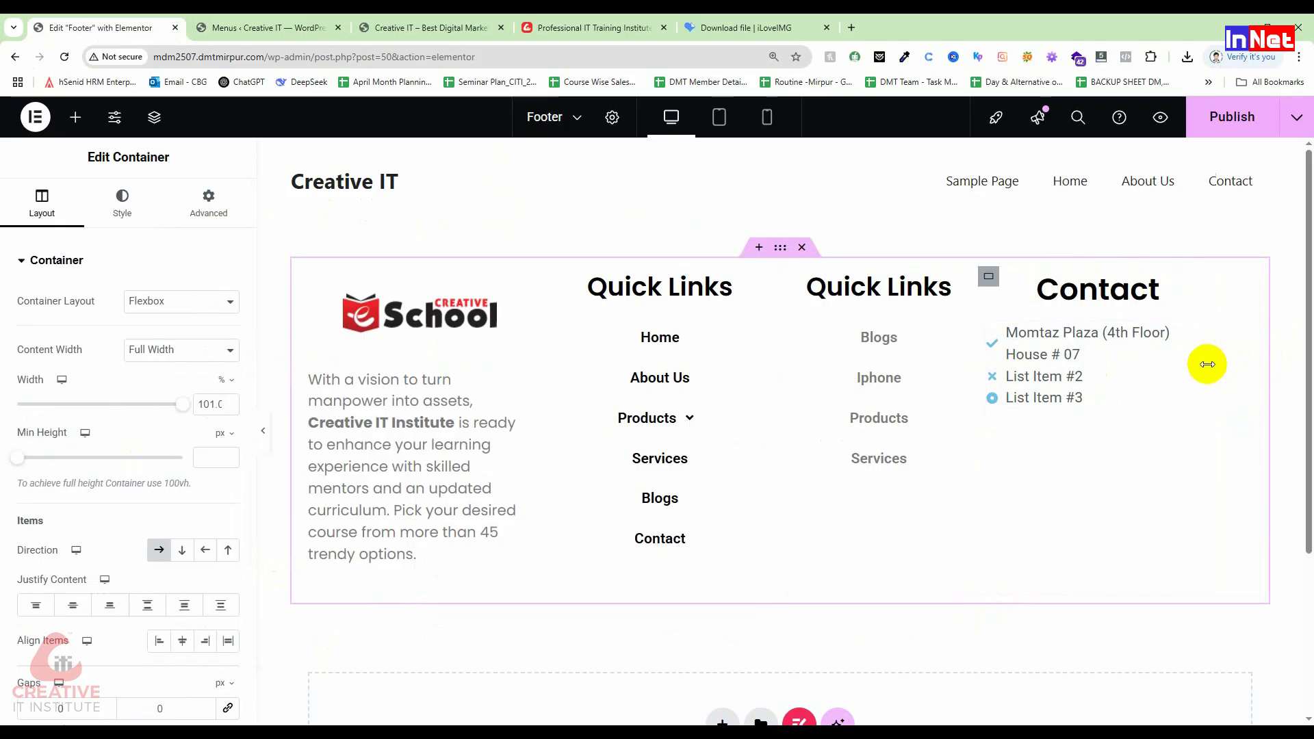
{"action": "left_click", "coordinate": [1206, 363]}
{"action": "left_click_drag", "start_coordinate": [1213, 363], "coordinate": [1258, 356]}
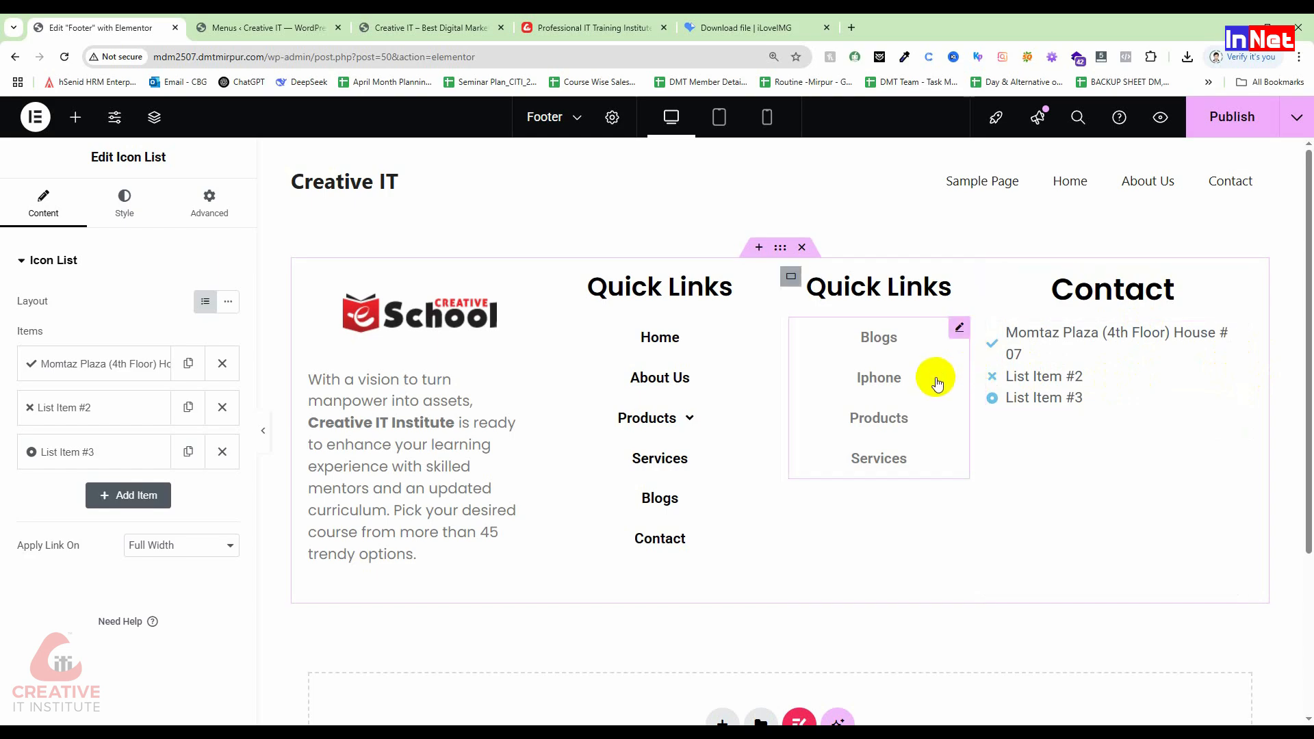
Step: Delete the 'House # 07' part from the address item's text
{"action": "left_click", "coordinate": [126, 375]}
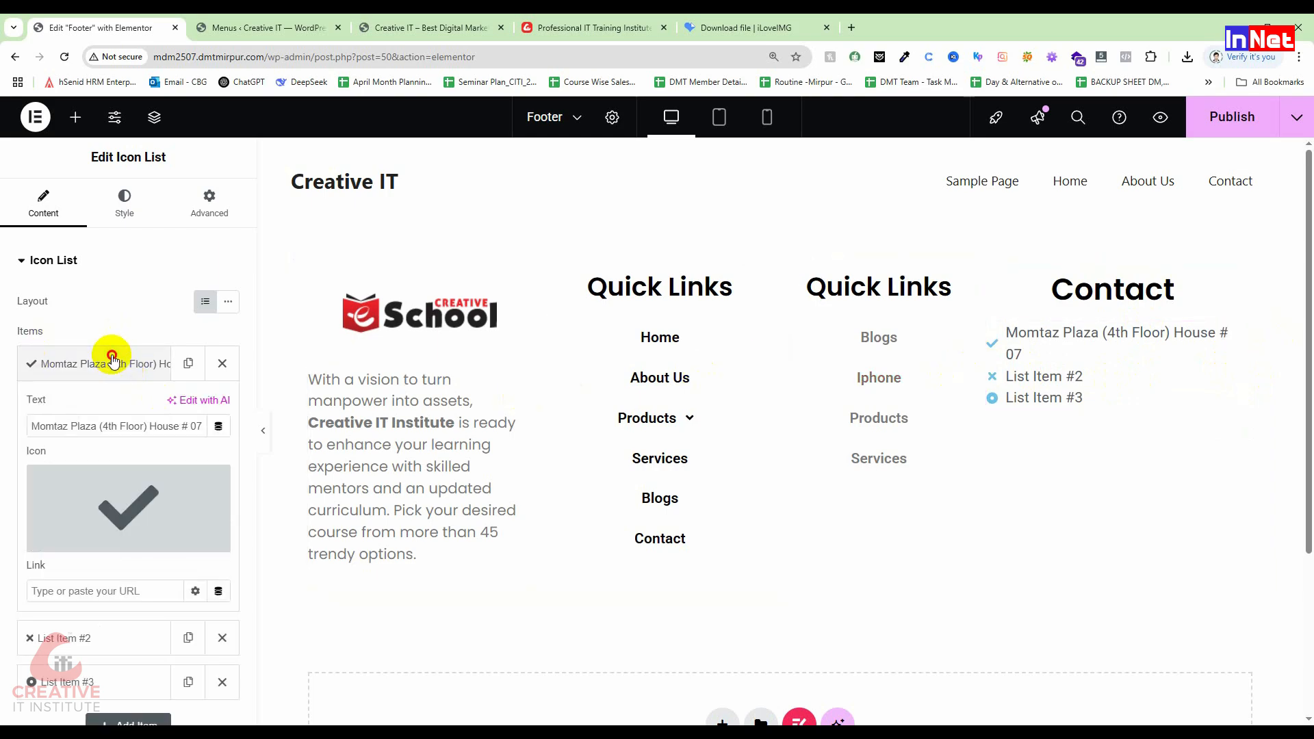
{"action": "left_click", "coordinate": [113, 364]}
{"action": "left_click", "coordinate": [137, 364]}
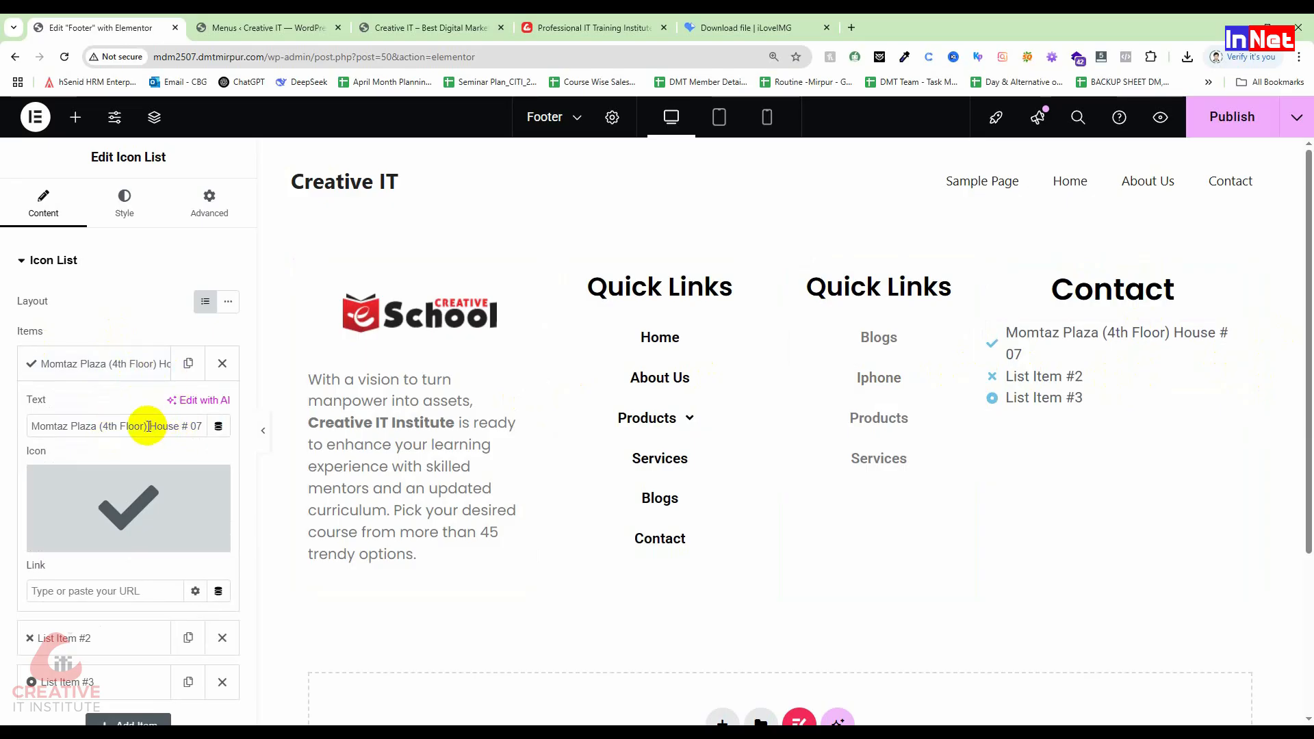
{"action": "left_click_drag", "start_coordinate": [149, 426], "coordinate": [285, 431]}
{"action": "key", "text": "BackSpace"}
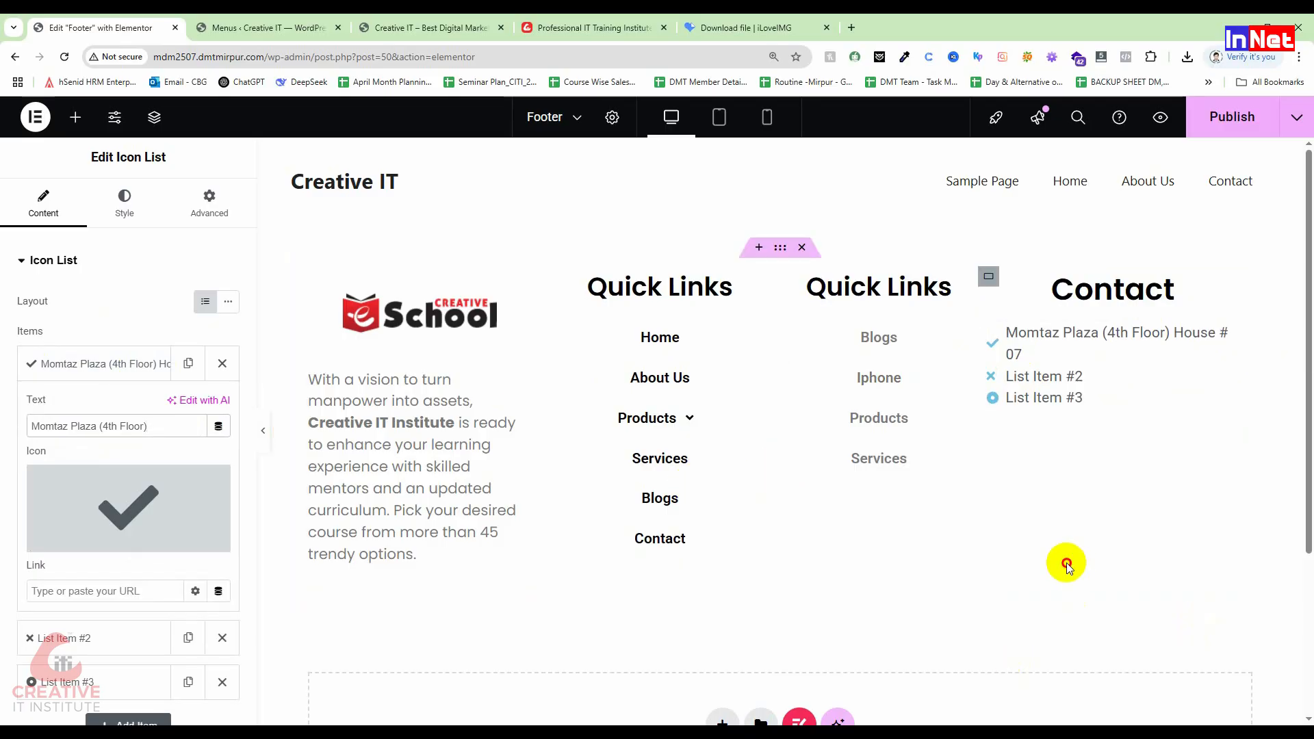
Step: Narrow the Contact column to 22.9% and open List Item #2
{"action": "left_click", "coordinate": [959, 388]}
{"action": "left_click", "coordinate": [1045, 374]}
{"action": "left_click_drag", "start_coordinate": [1241, 363], "coordinate": [1215, 422]}
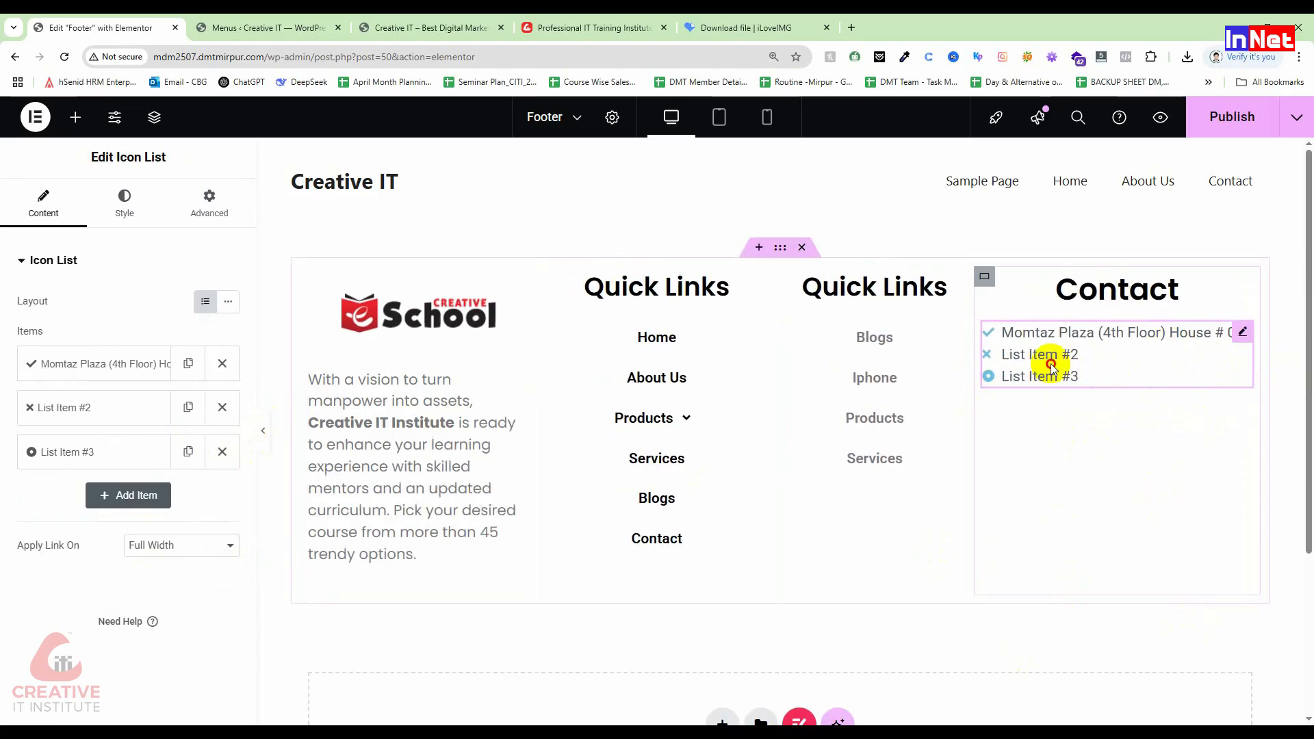
{"action": "left_click", "coordinate": [106, 408]}
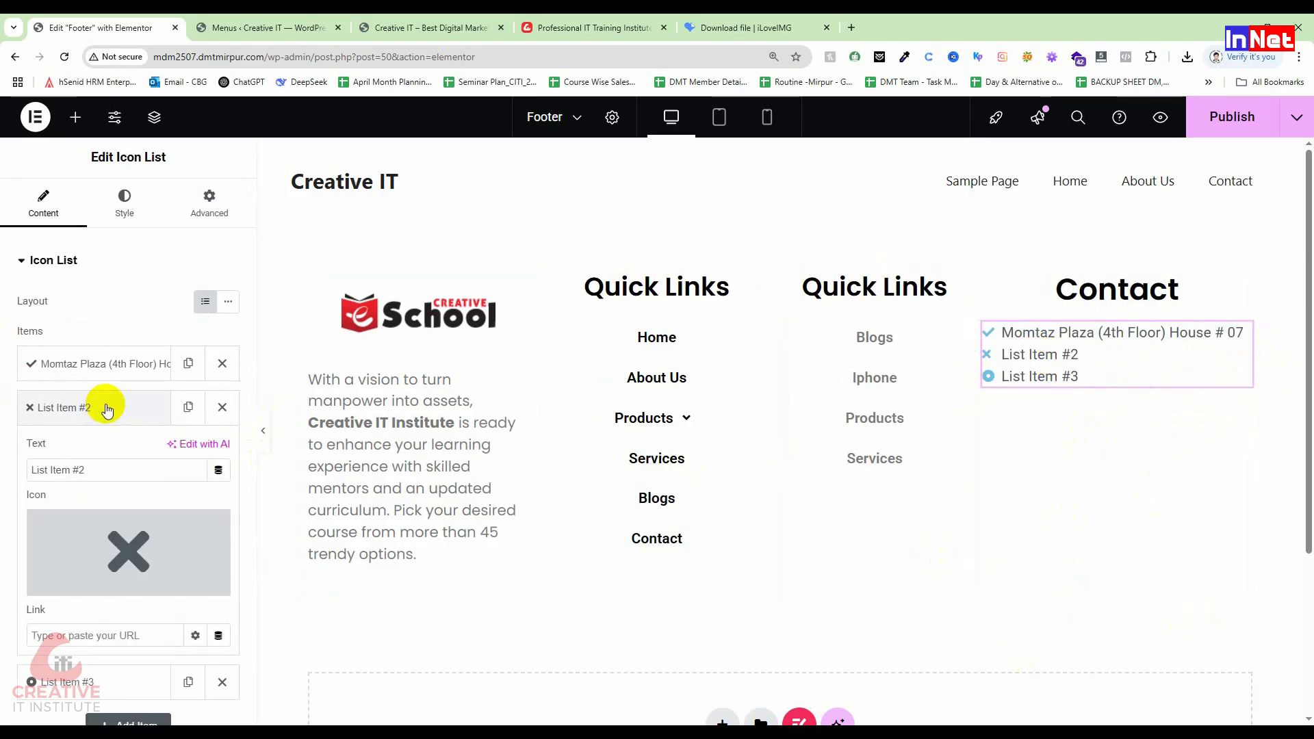
Step: Replace List Item #2's placeholder text with the phone number
{"action": "left_click", "coordinate": [106, 408]}
{"action": "left_click", "coordinate": [106, 408]}
{"action": "left_click_drag", "start_coordinate": [126, 469], "coordinate": [3, 462]}
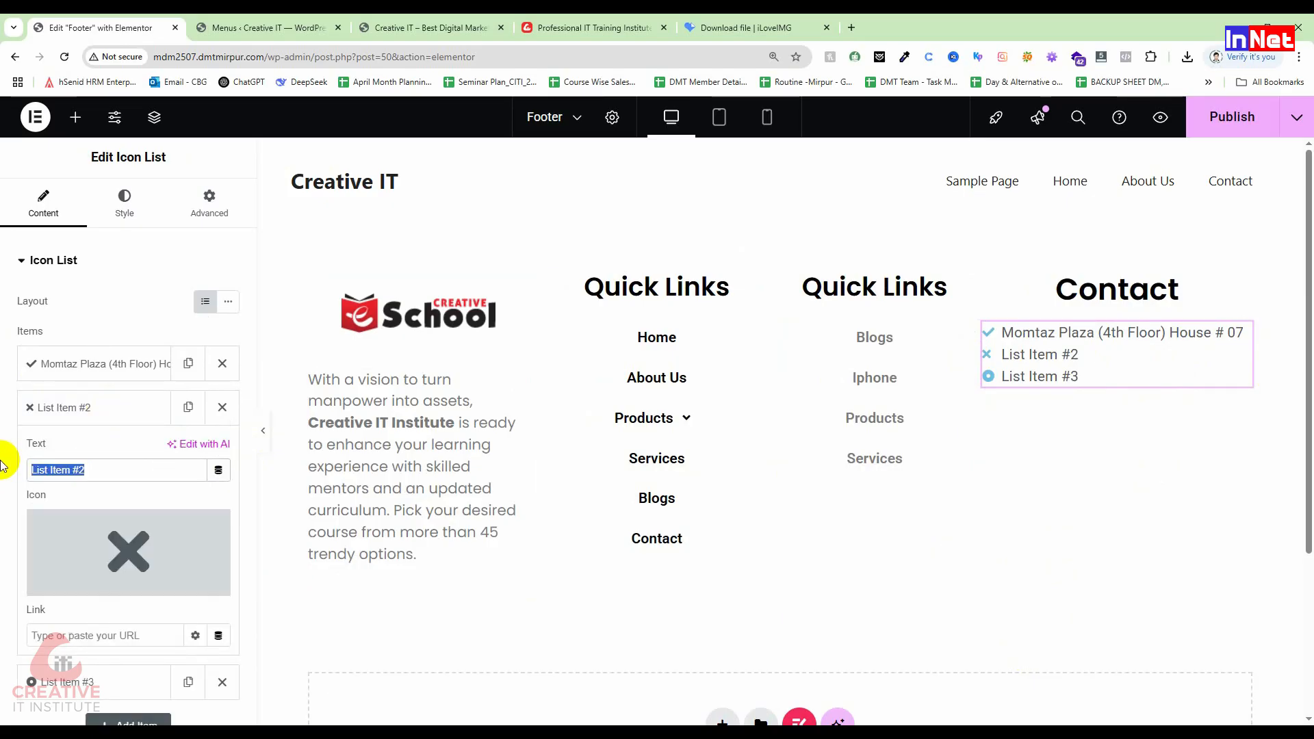
{"action": "type", "text": "*"}
{"action": "key", "text": "BackSpace"}
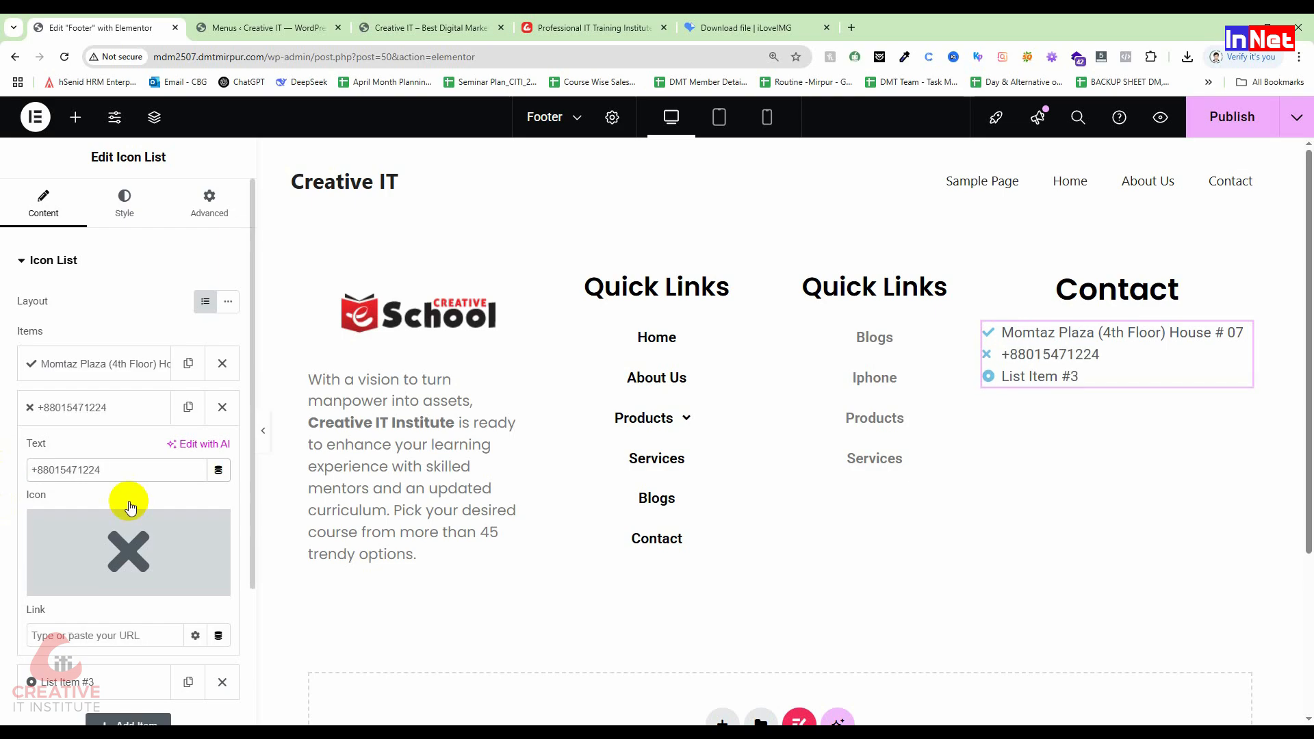
Step: Give the second item the Mobile icon found by searching 'mobil' in the icon library
{"action": "scroll", "coordinate": [129, 543], "scroll_direction": "down", "scroll_amount": 1}
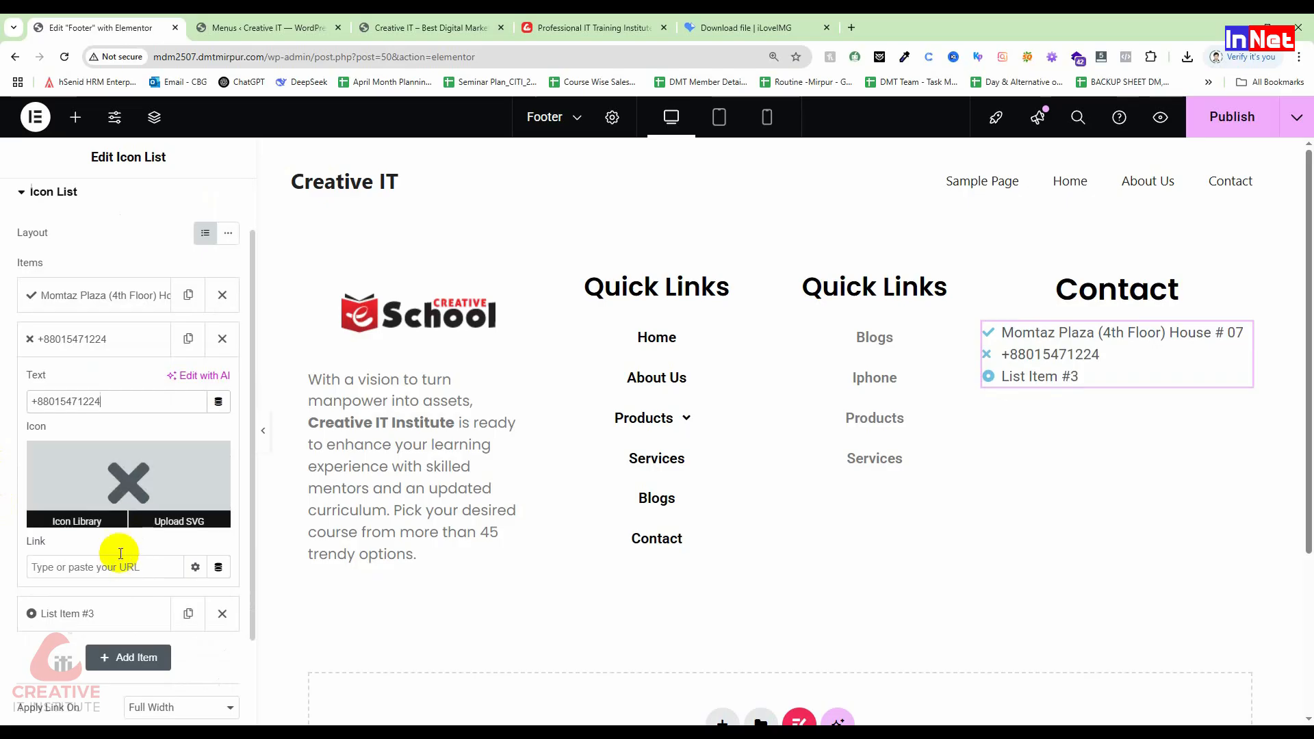
{"action": "left_click", "coordinate": [64, 518]}
{"action": "left_click", "coordinate": [593, 175]}
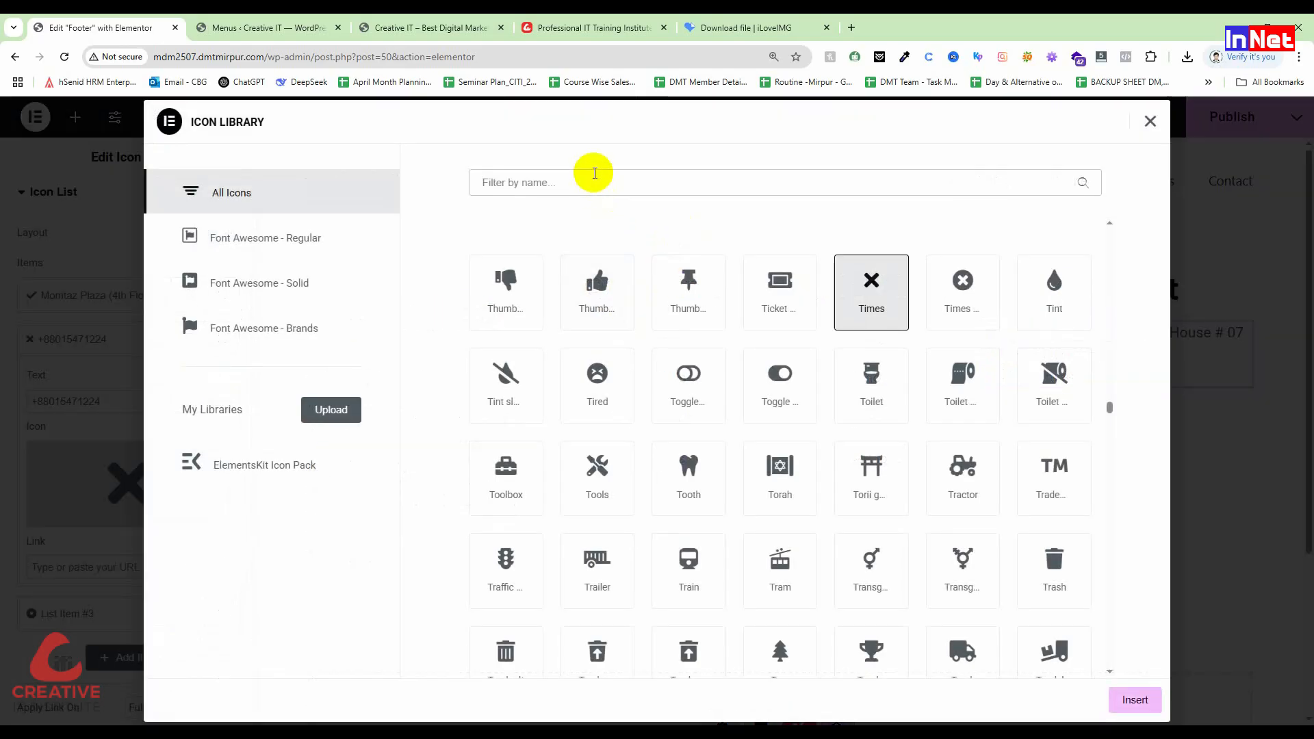
{"action": "type", "text": "mobil"}
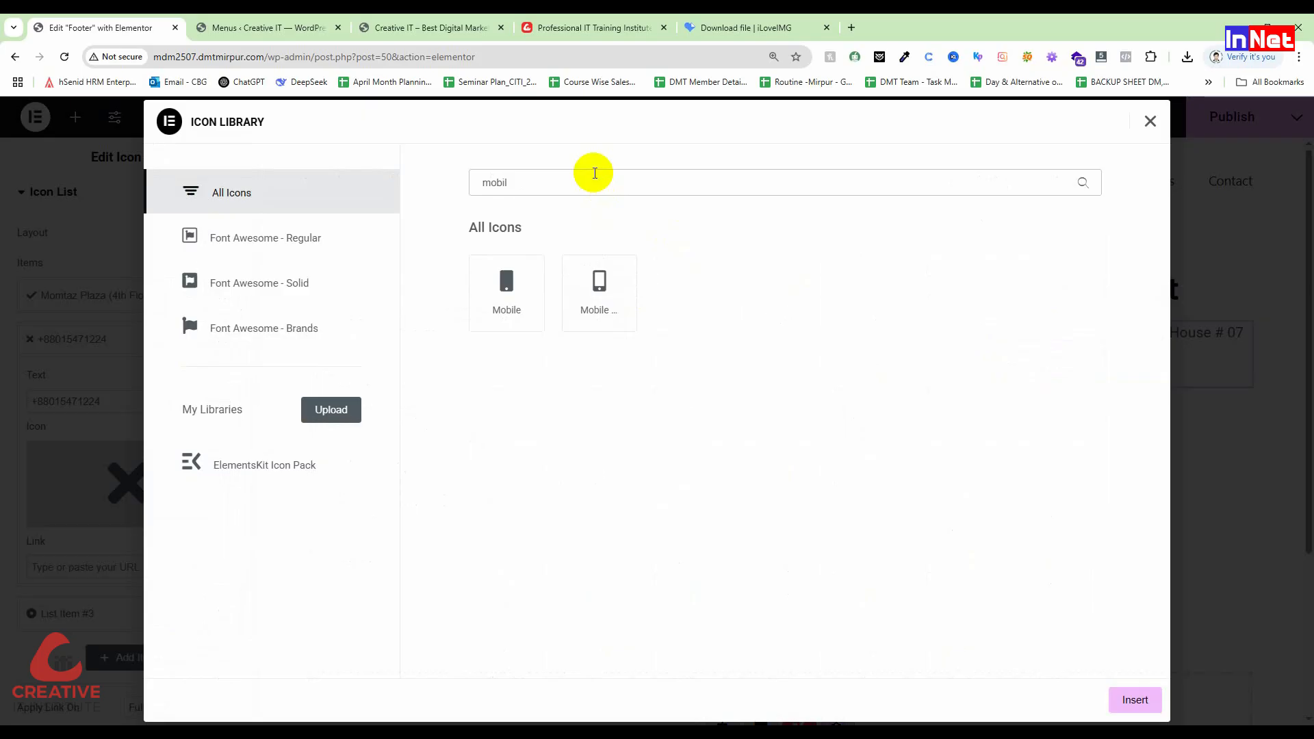
{"action": "left_click", "coordinate": [601, 284]}
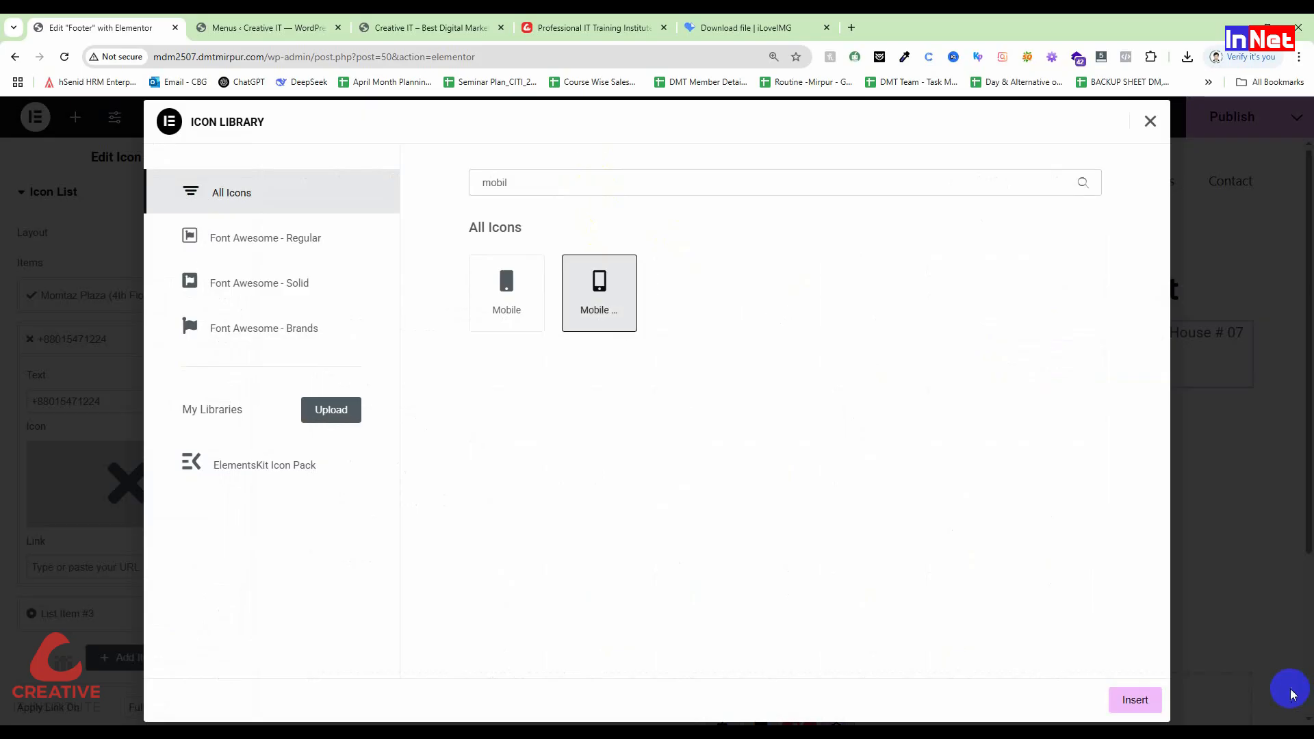
{"action": "left_click", "coordinate": [1153, 705]}
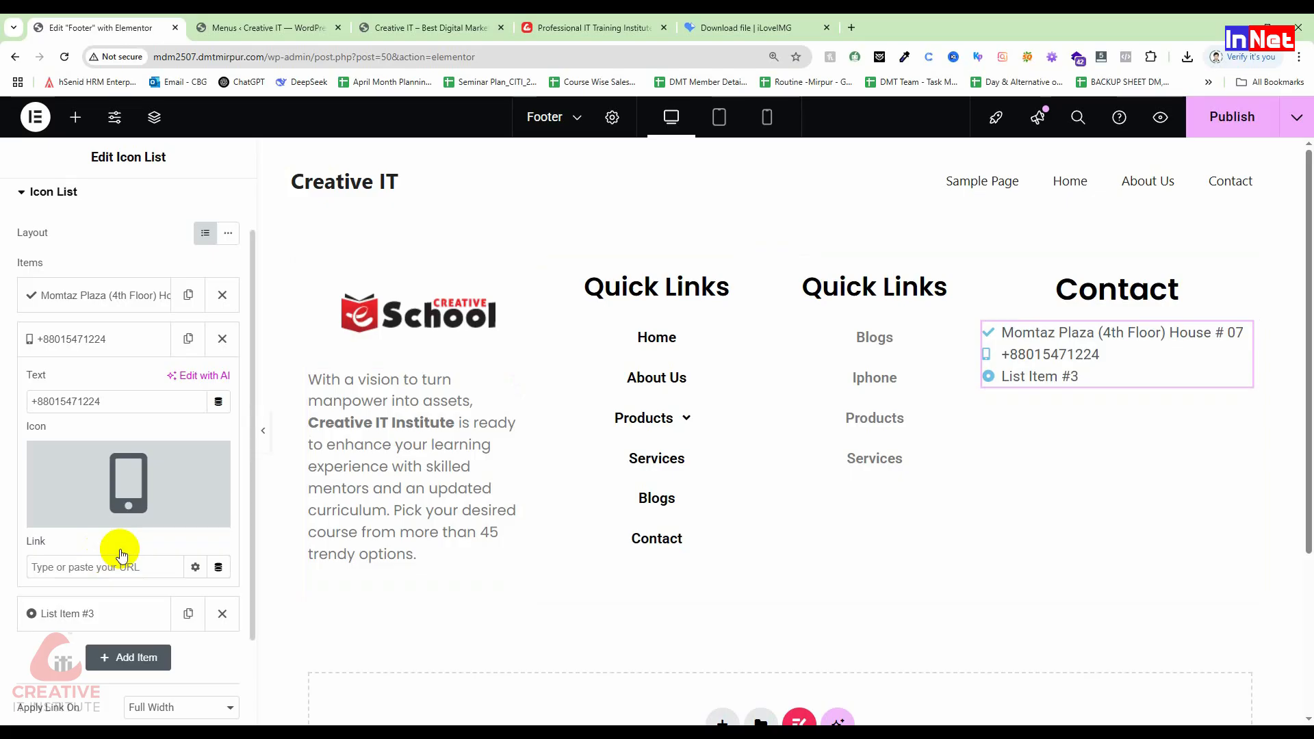
{"action": "scroll", "coordinate": [117, 546], "scroll_direction": "down", "scroll_amount": 1}
{"action": "scroll", "coordinate": [65, 498], "scroll_direction": "down", "scroll_amount": 1}
{"action": "left_click", "coordinate": [109, 502]}
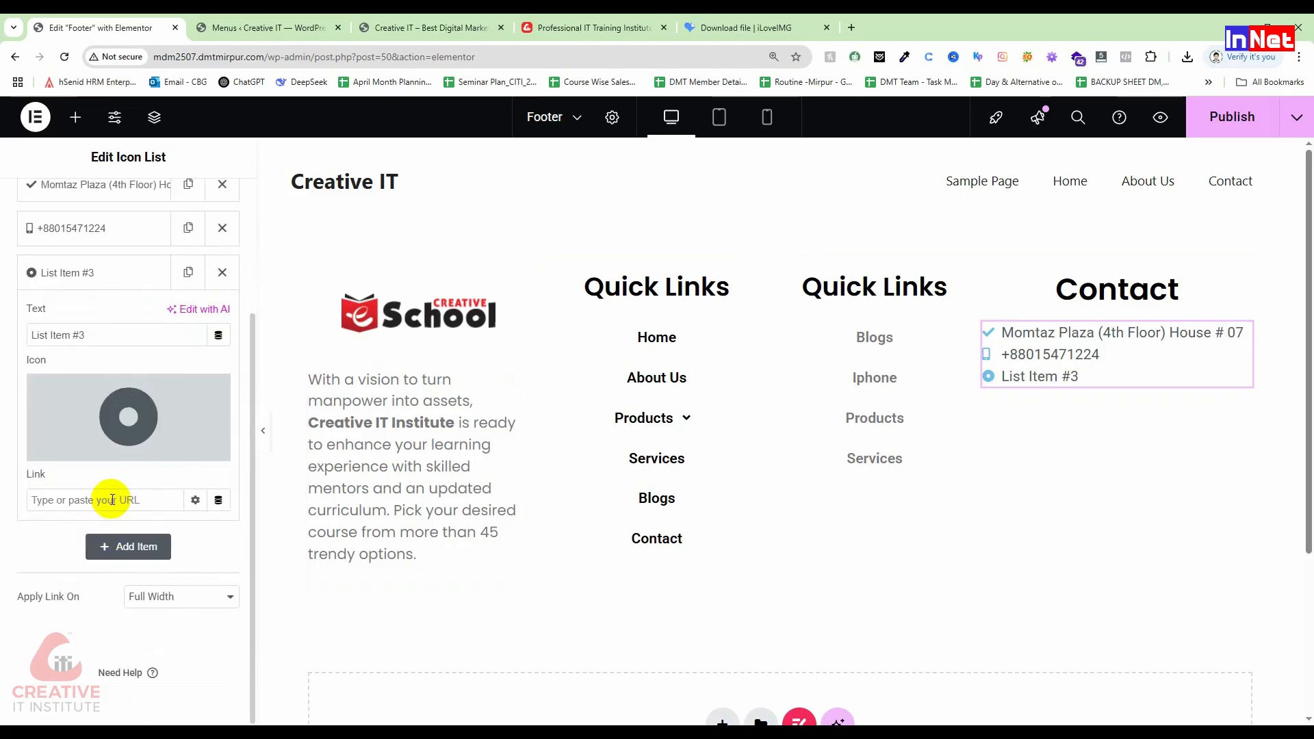
Step: Change the third item's text to the contact e-mail address and give it the first Envelope icon
{"action": "left_click_drag", "start_coordinate": [93, 330], "coordinate": [2, 334]}
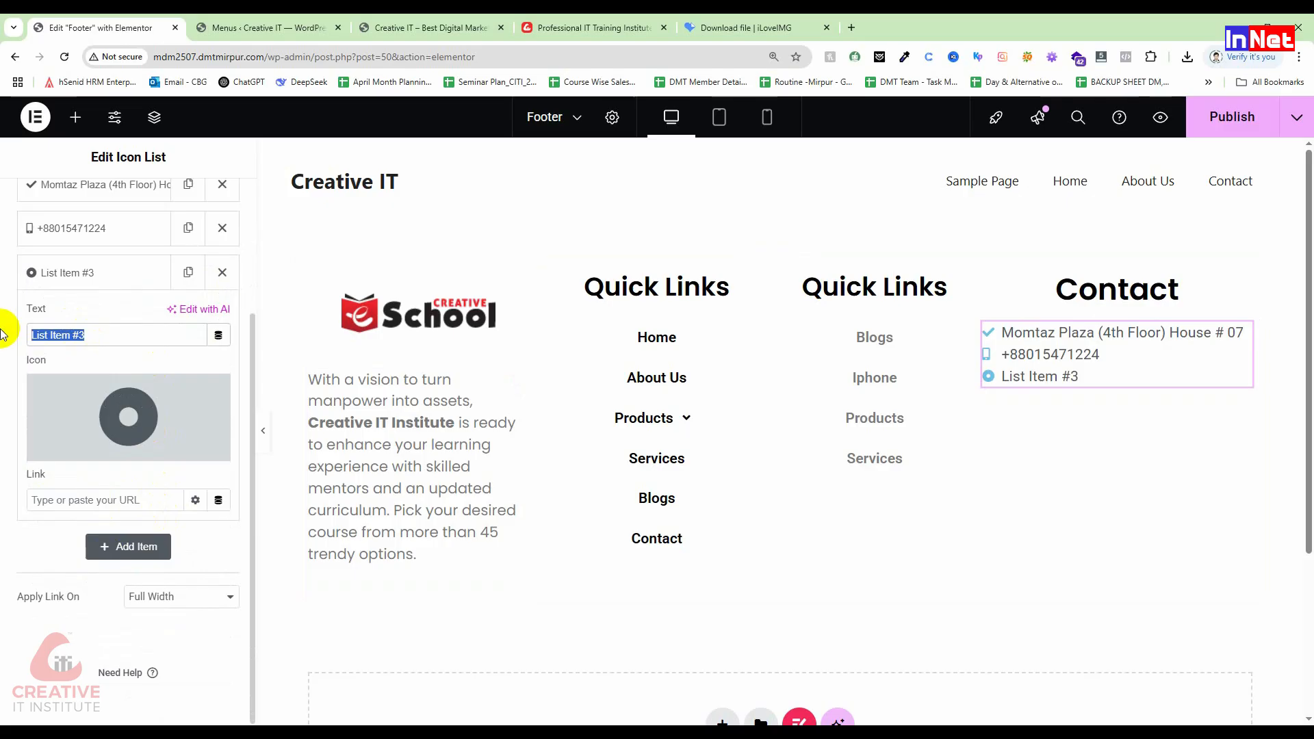
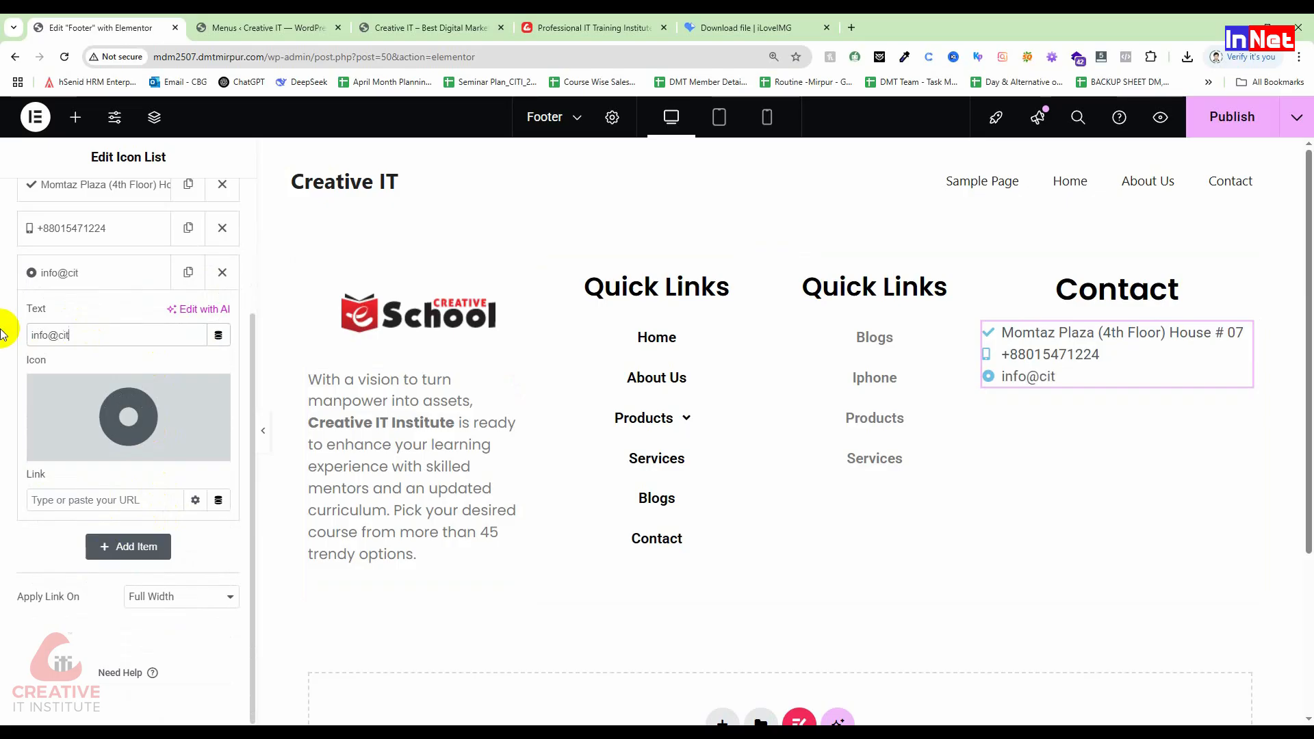
{"action": "left_click", "coordinate": [137, 442]}
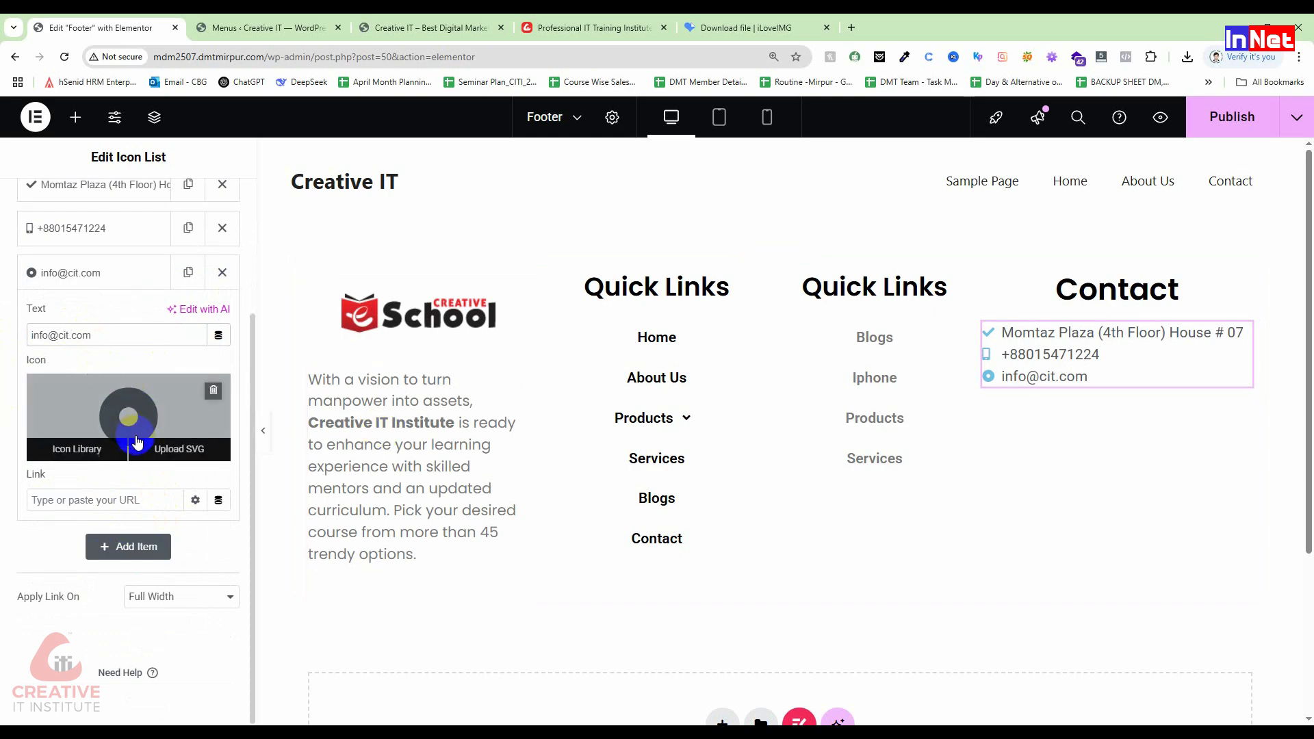
{"action": "left_click", "coordinate": [95, 453]}
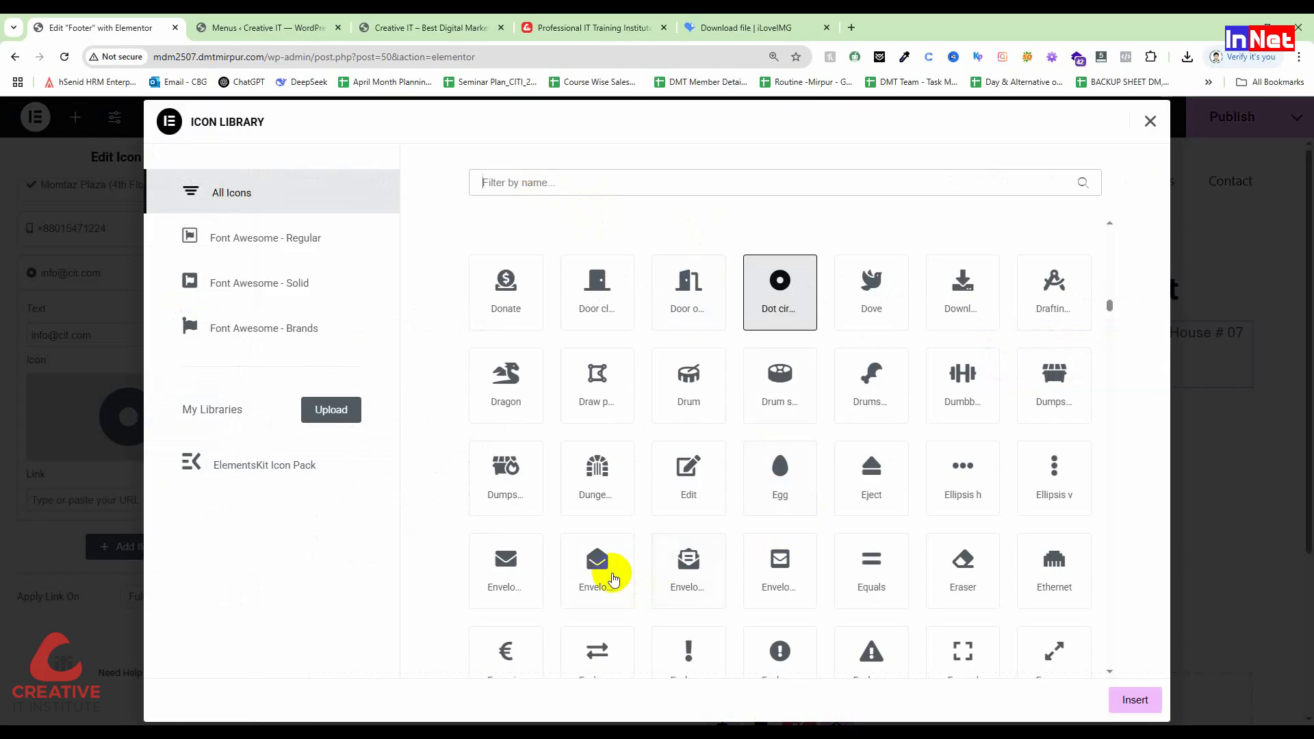
{"action": "scroll", "coordinate": [504, 579], "scroll_direction": "down", "scroll_amount": 1}
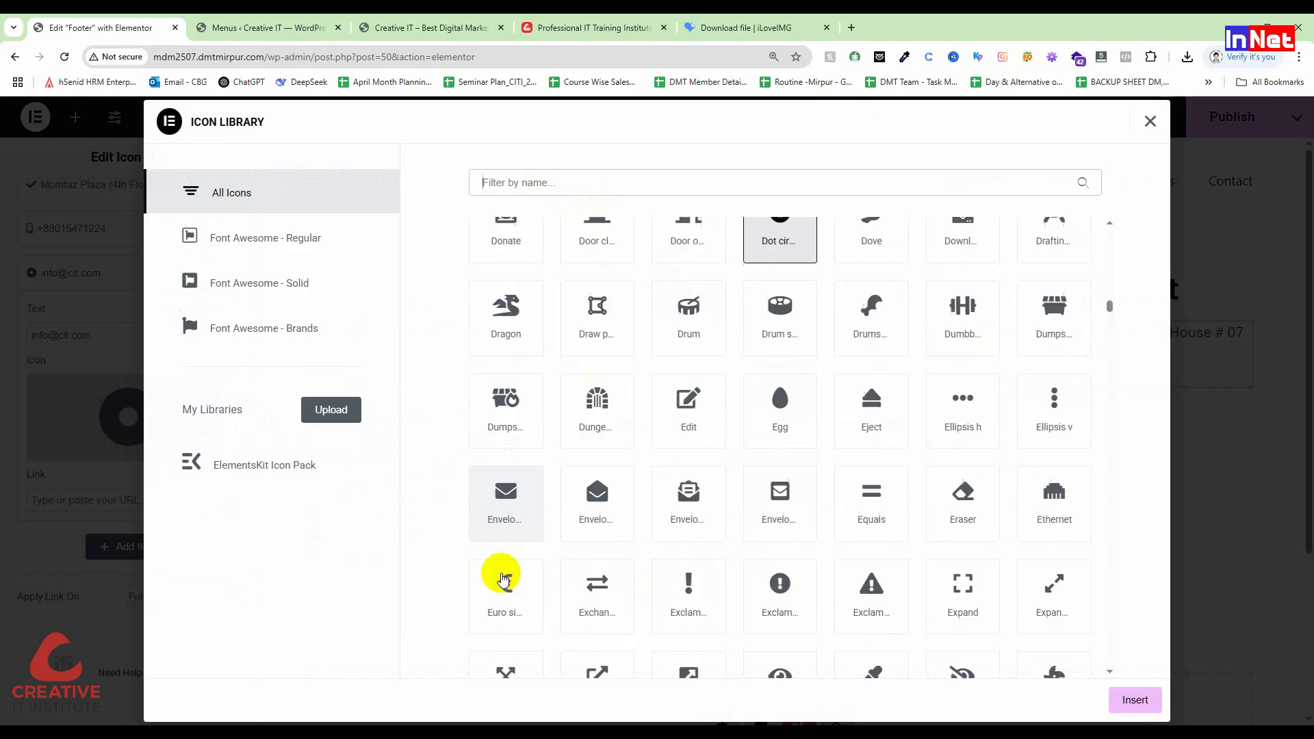
{"action": "left_click", "coordinate": [536, 498]}
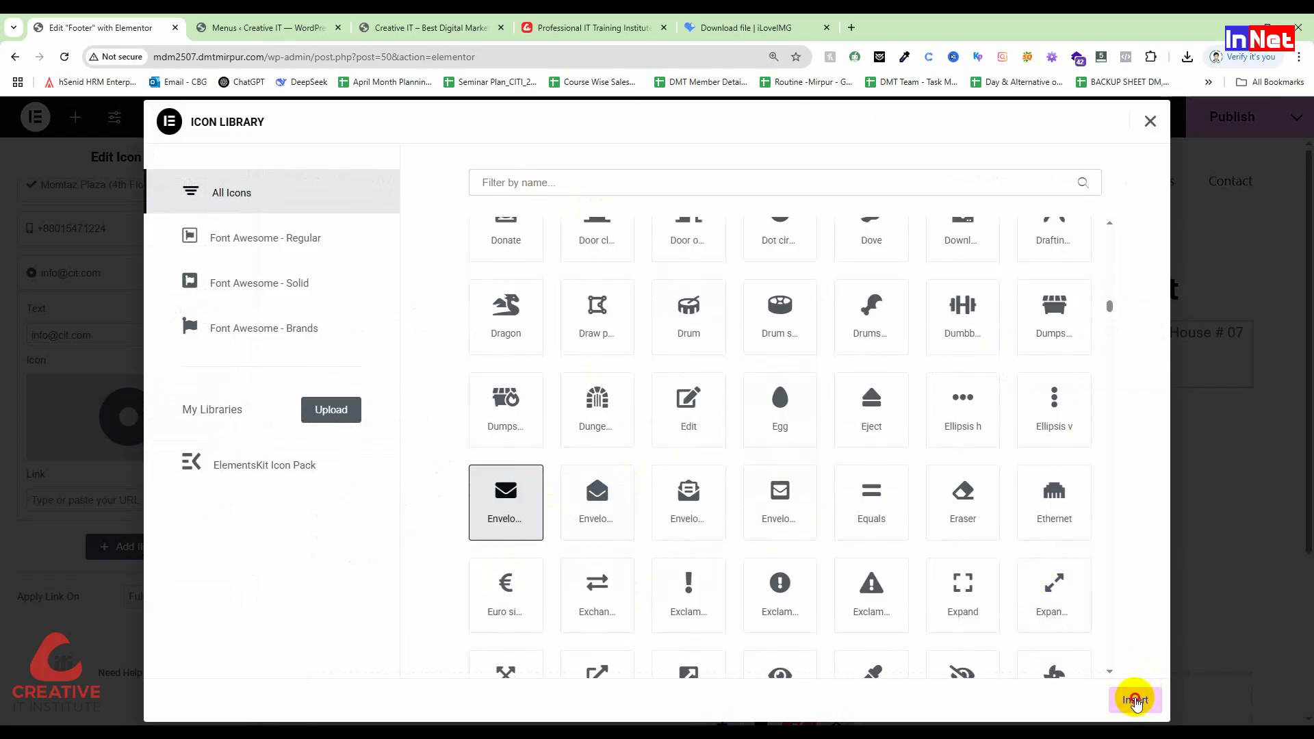
{"action": "left_click", "coordinate": [1134, 698]}
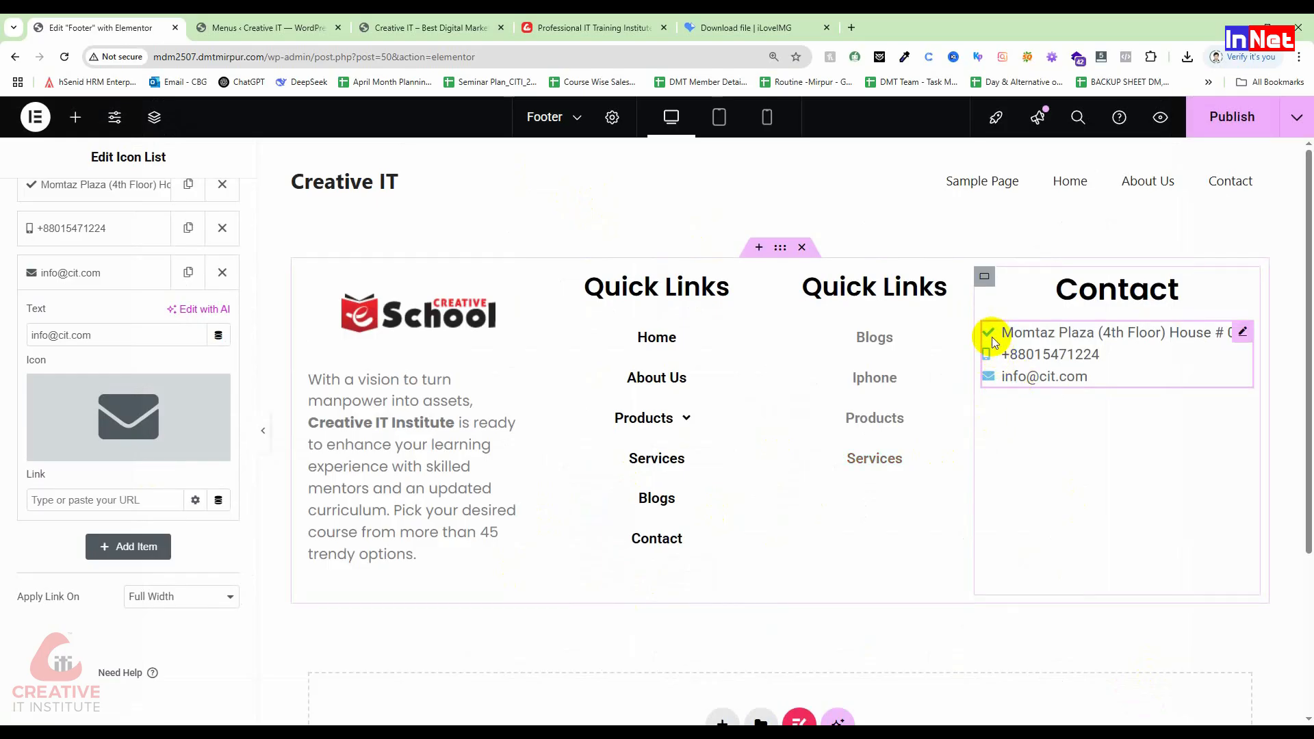
Step: Replace the address item's check mark with the fourth Placeholder map-marker icon, searched as 'plac'
{"action": "scroll", "coordinate": [35, 324], "scroll_direction": "up", "scroll_amount": 1}
{"action": "left_click", "coordinate": [35, 255]}
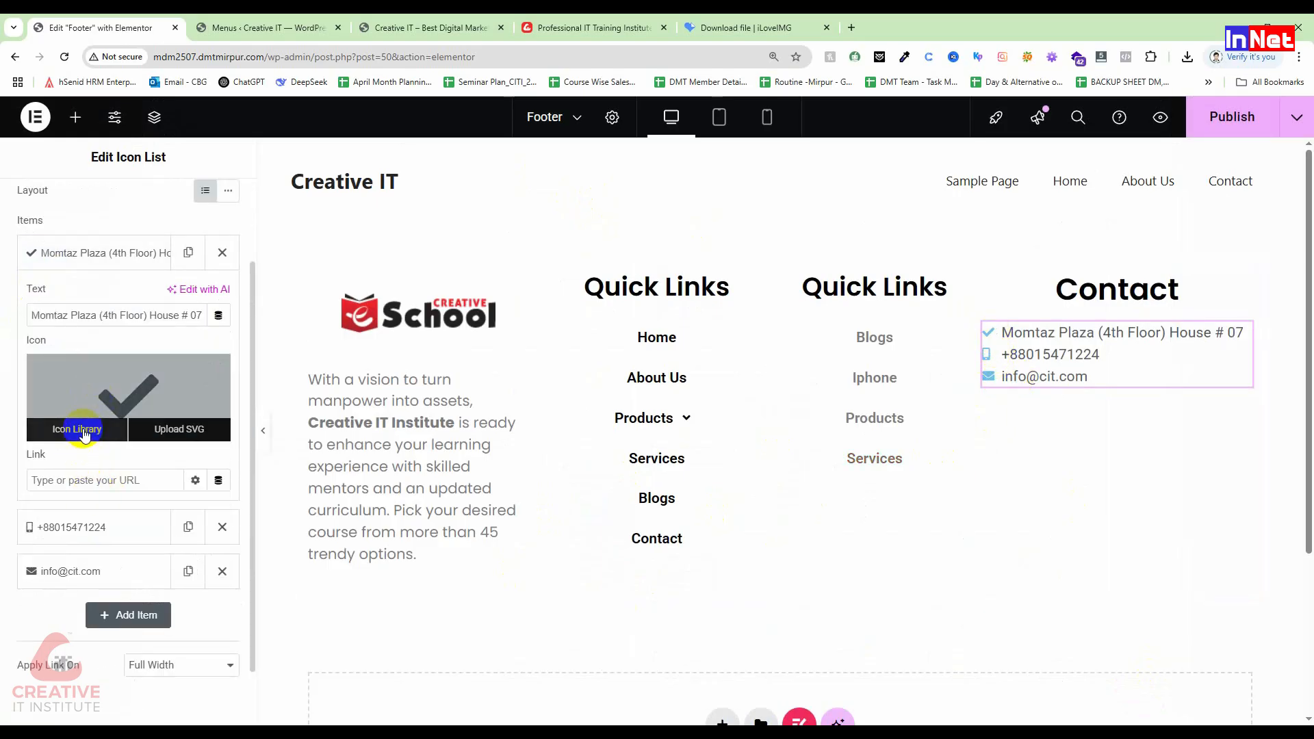
{"action": "left_click", "coordinate": [82, 428]}
{"action": "left_click", "coordinate": [578, 175]}
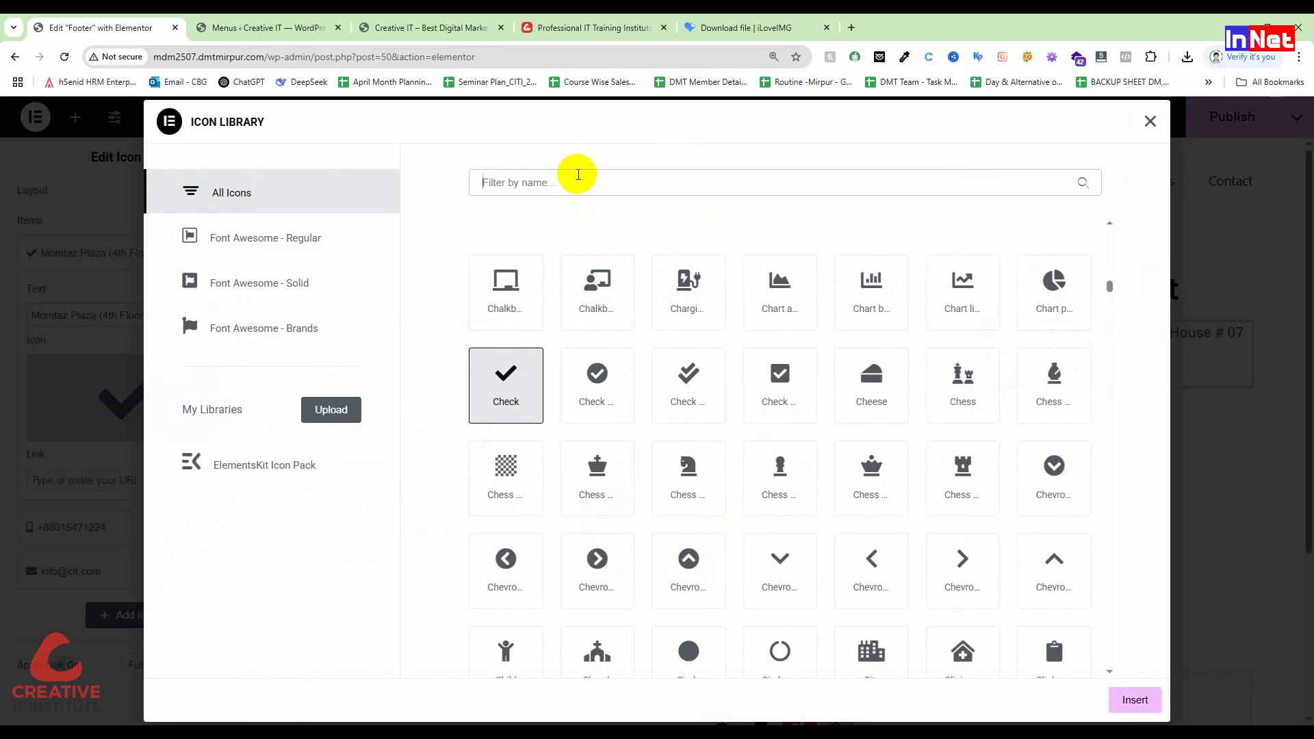
{"action": "type", "text": "loca"}
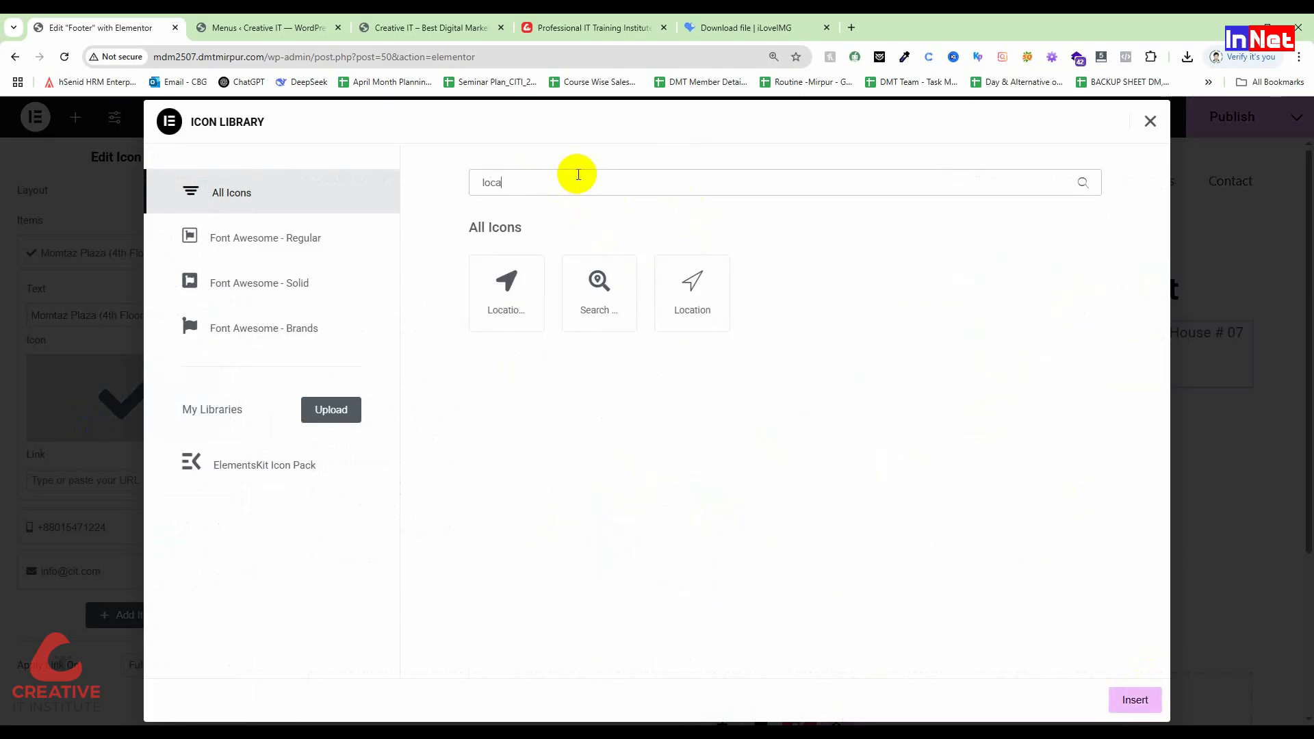
{"action": "key", "text": "BackSpace"}
{"action": "key", "text": "BackSpace"}
{"action": "key", "text": "BackSpace"}
{"action": "key", "text": "BackSpace"}
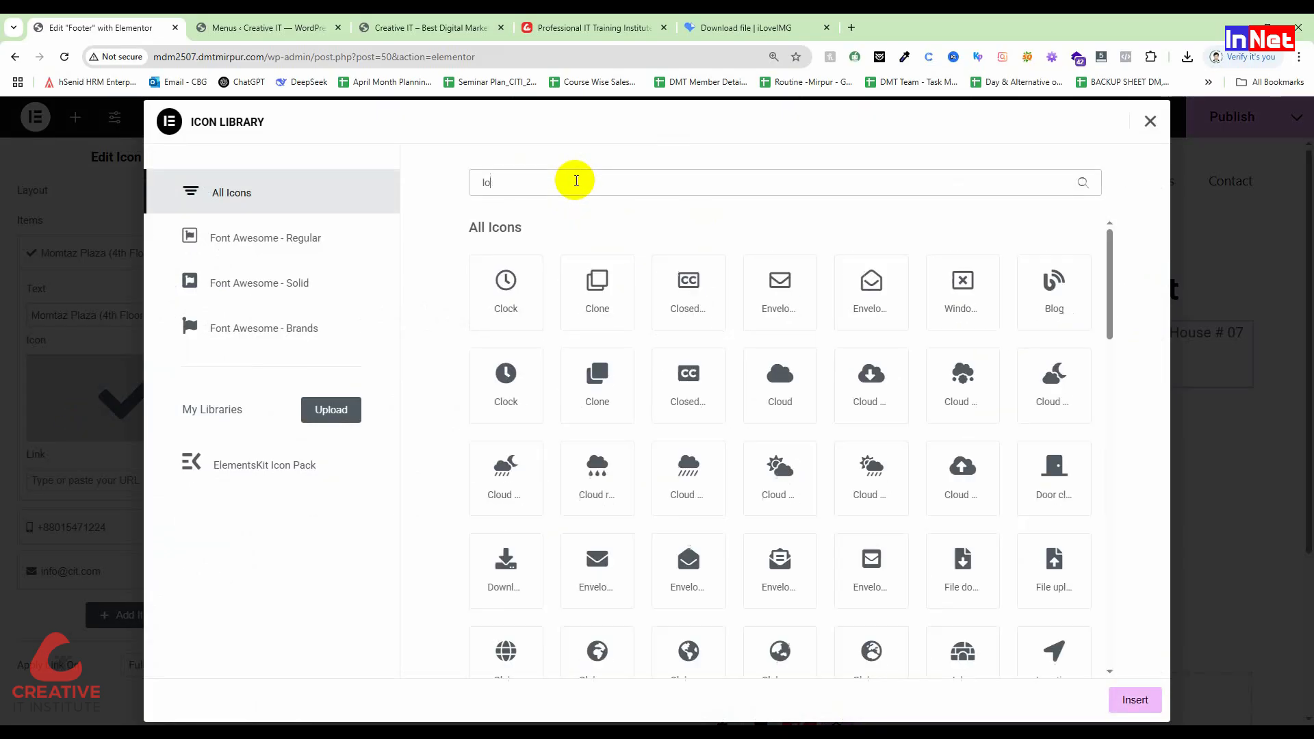
{"action": "type", "text": "plac"}
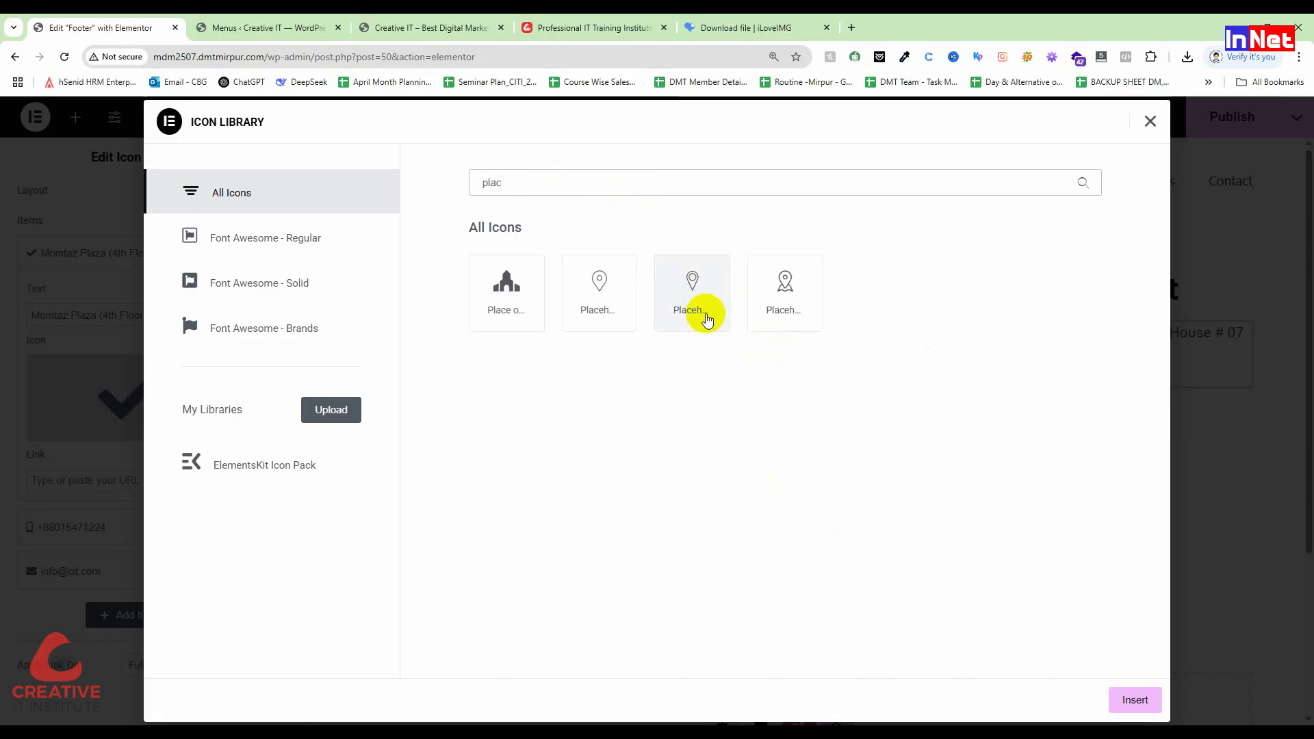
{"action": "left_click", "coordinate": [705, 313]}
{"action": "left_click", "coordinate": [786, 314]}
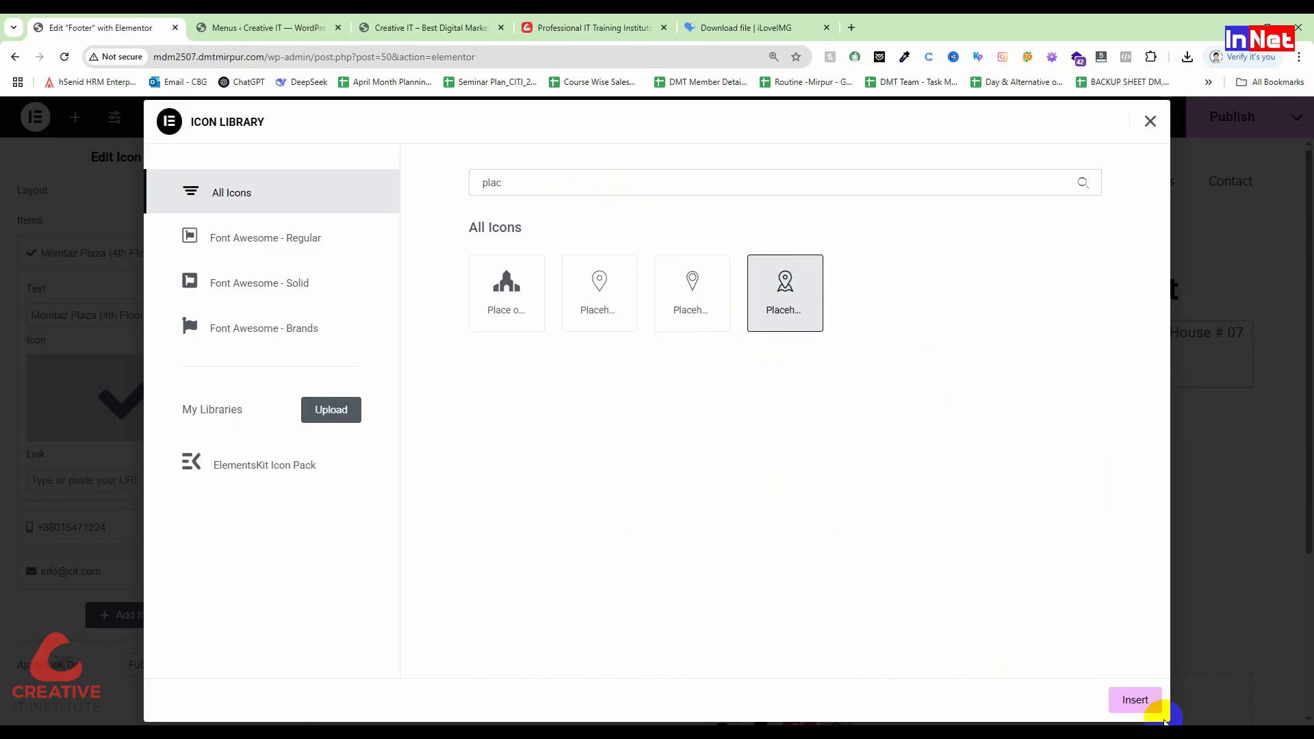
{"action": "left_click", "coordinate": [1135, 700]}
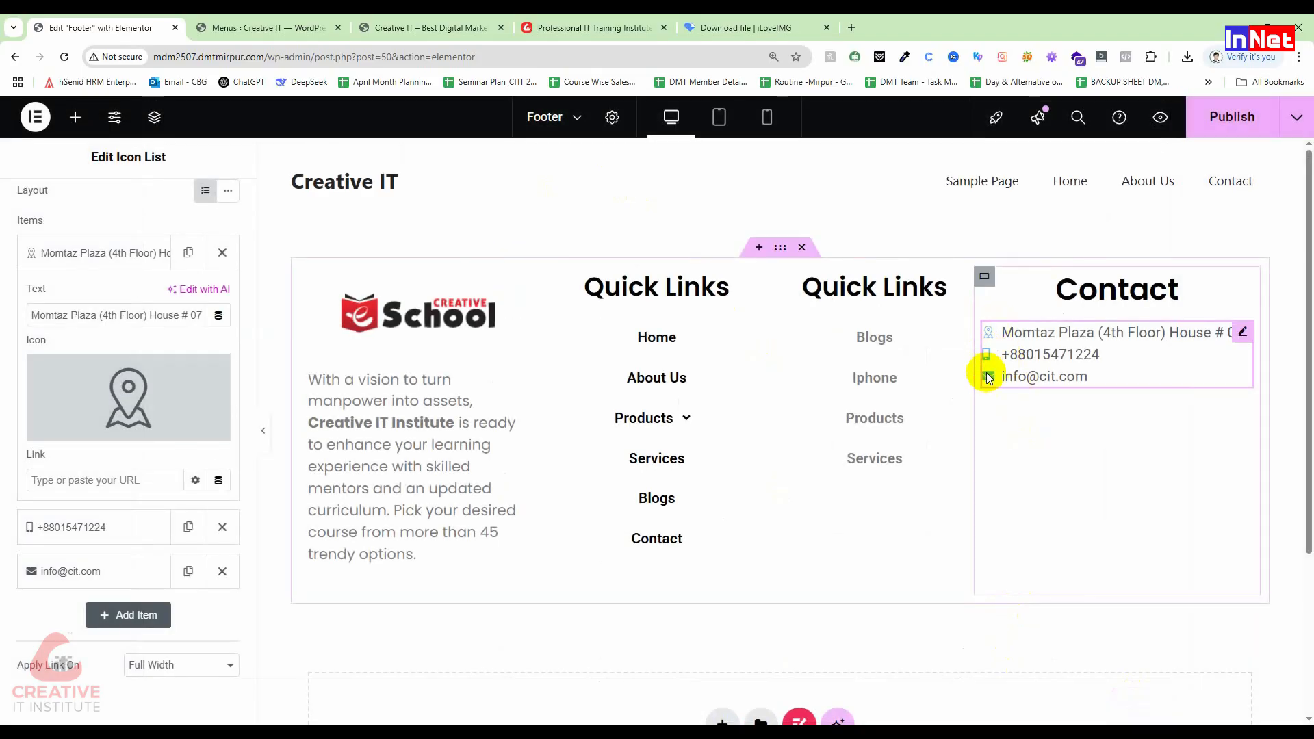
{"action": "scroll", "coordinate": [167, 342], "scroll_direction": "up", "scroll_amount": 3}
{"action": "scroll", "coordinate": [165, 345], "scroll_direction": "down", "scroll_amount": 4}
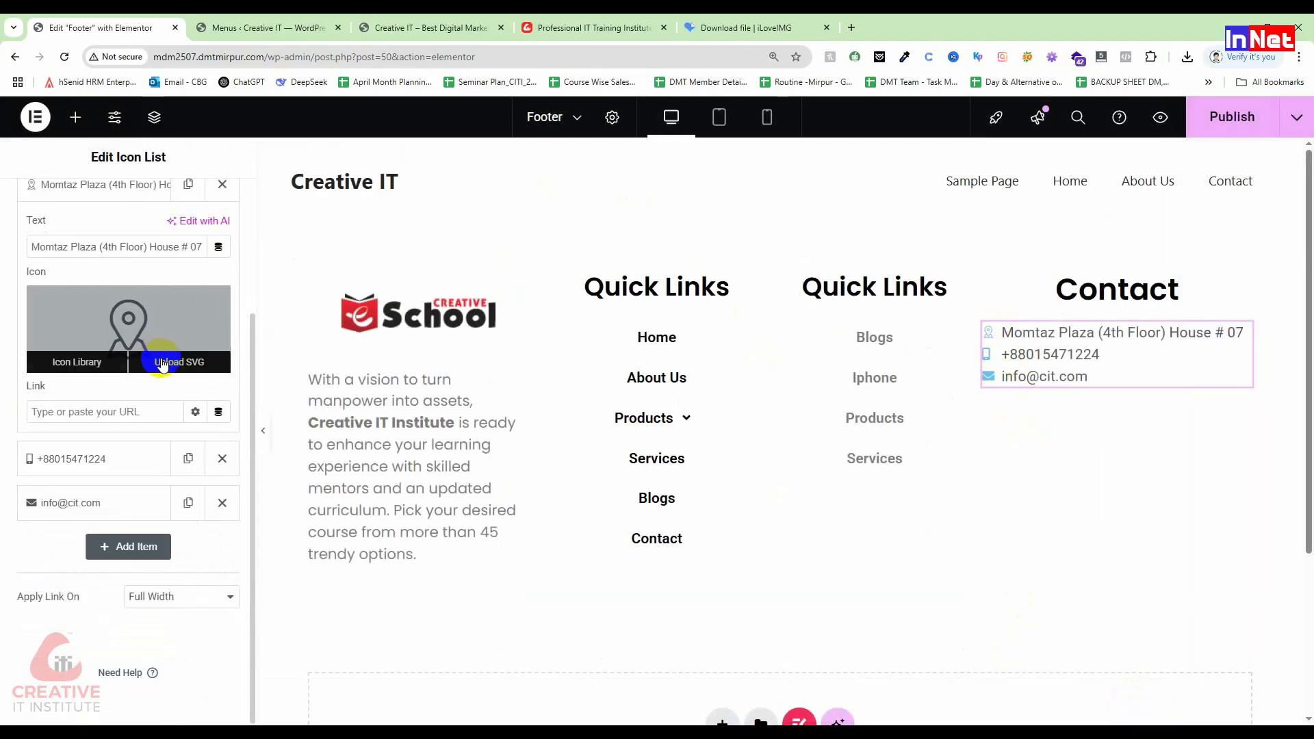
{"action": "scroll", "coordinate": [164, 308], "scroll_direction": "up", "scroll_amount": 3}
Step: Set the Contact list icon colour to red #F00202 in the Style settings
{"action": "left_click", "coordinate": [125, 203]}
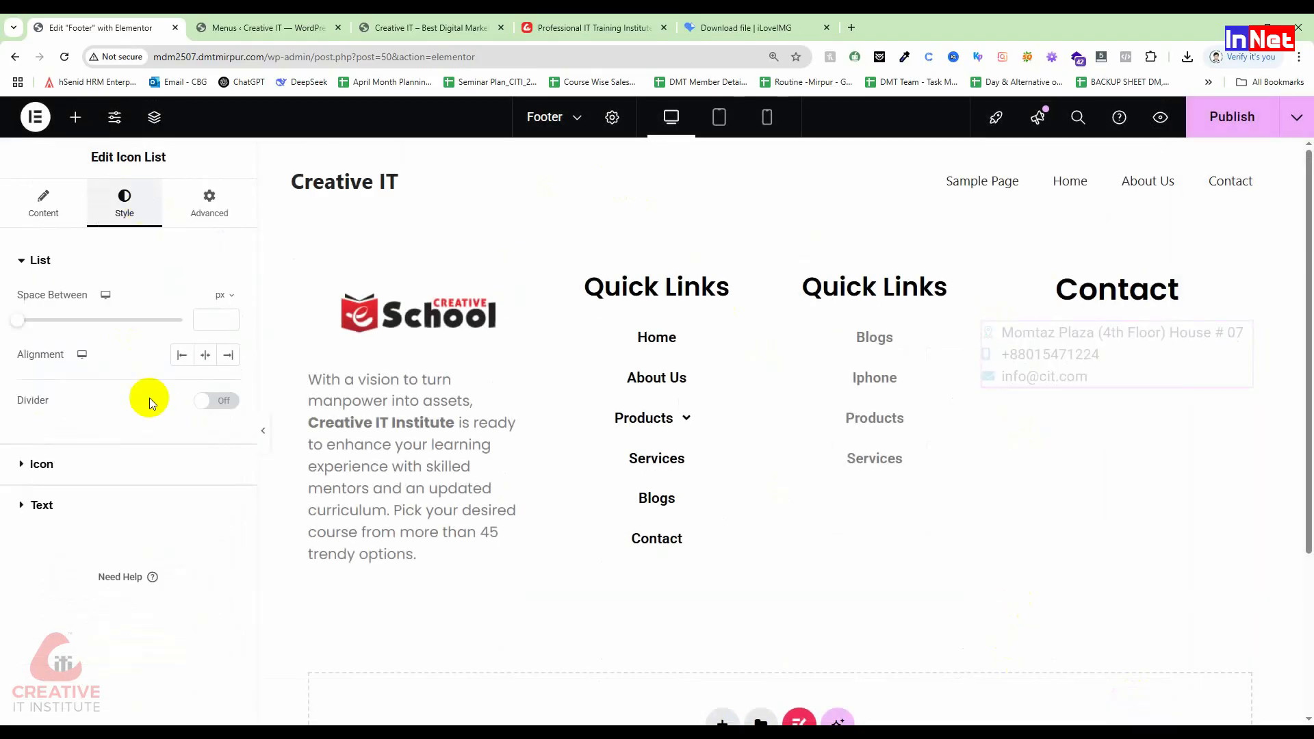
{"action": "left_click", "coordinate": [42, 464]}
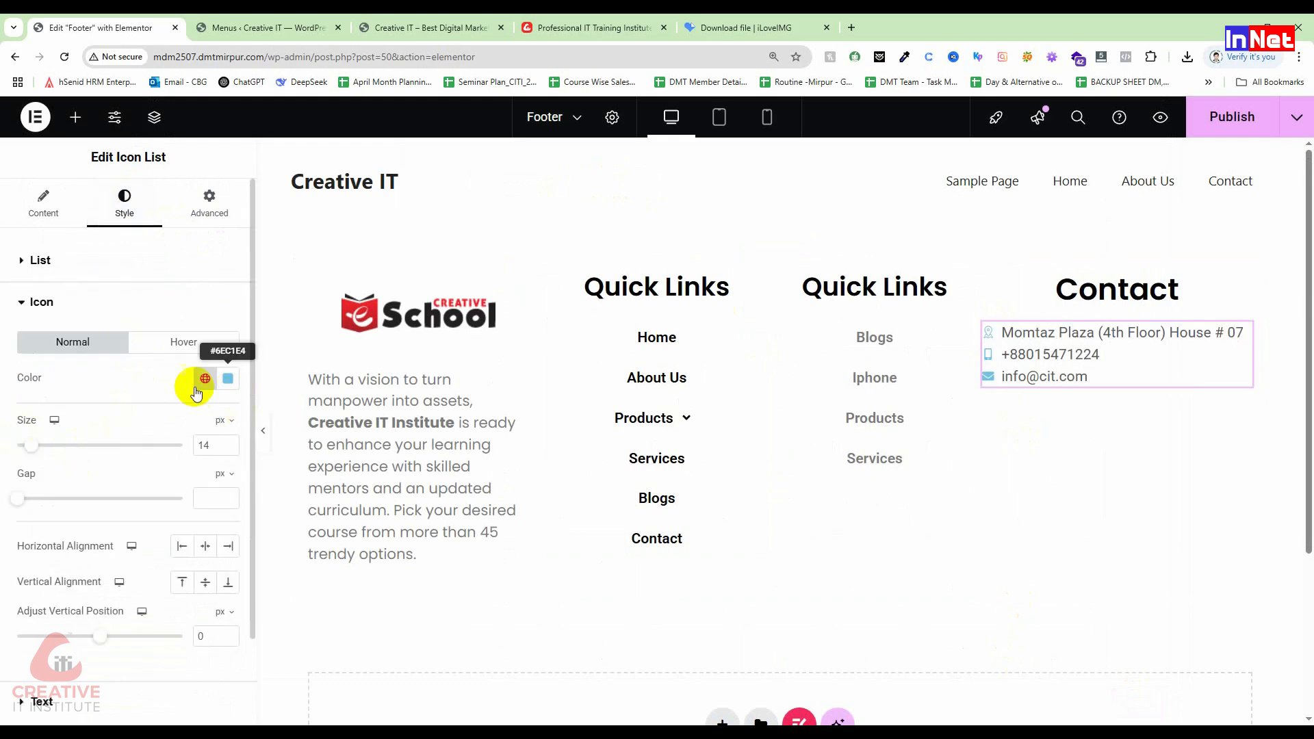
{"action": "left_click", "coordinate": [228, 379]}
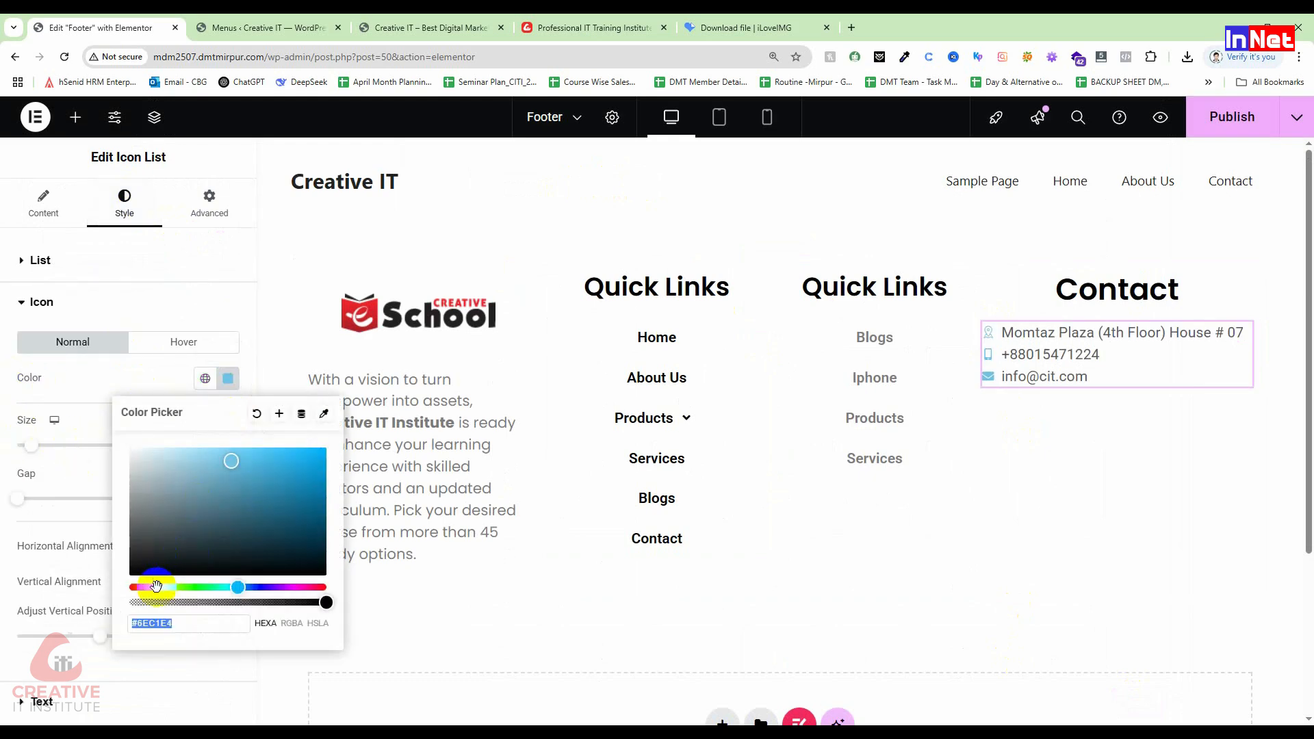
{"action": "left_click_drag", "start_coordinate": [161, 587], "coordinate": [97, 587]}
{"action": "left_click_drag", "start_coordinate": [307, 473], "coordinate": [325, 456]}
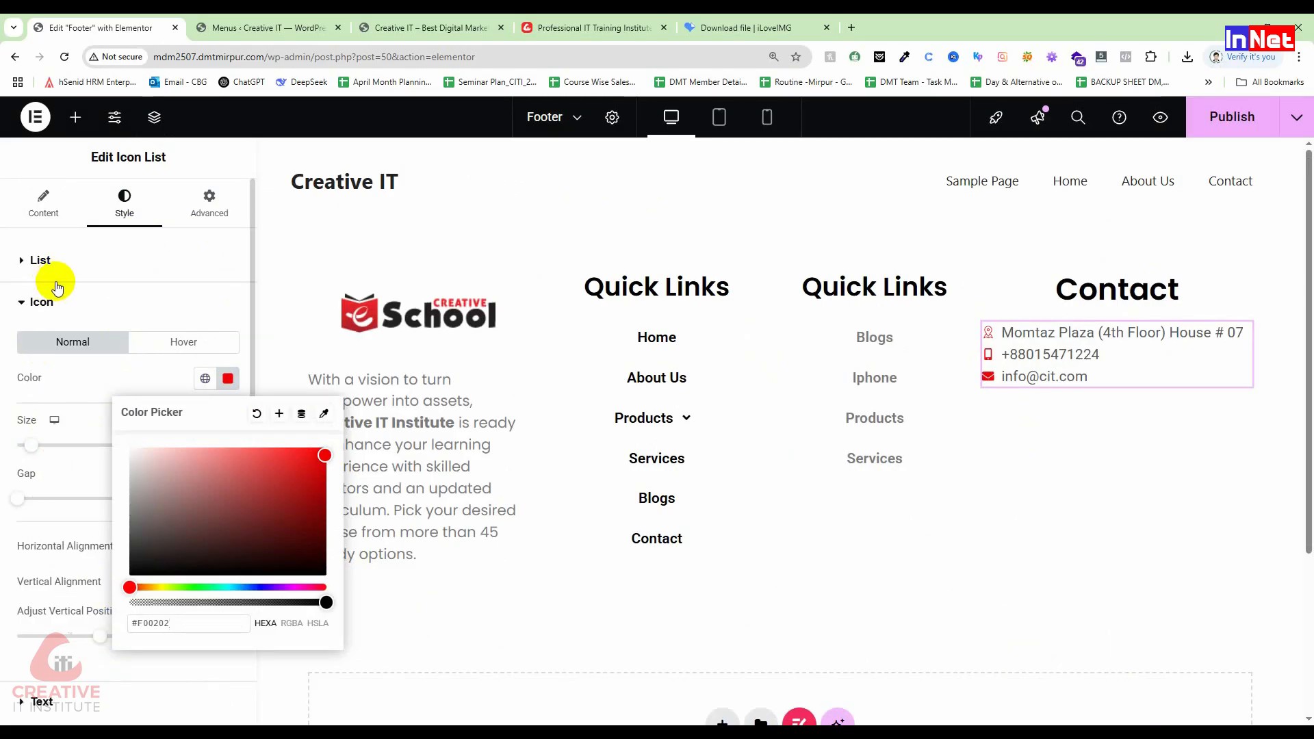
{"action": "left_click", "coordinate": [91, 308]}
{"action": "left_click", "coordinate": [91, 310]}
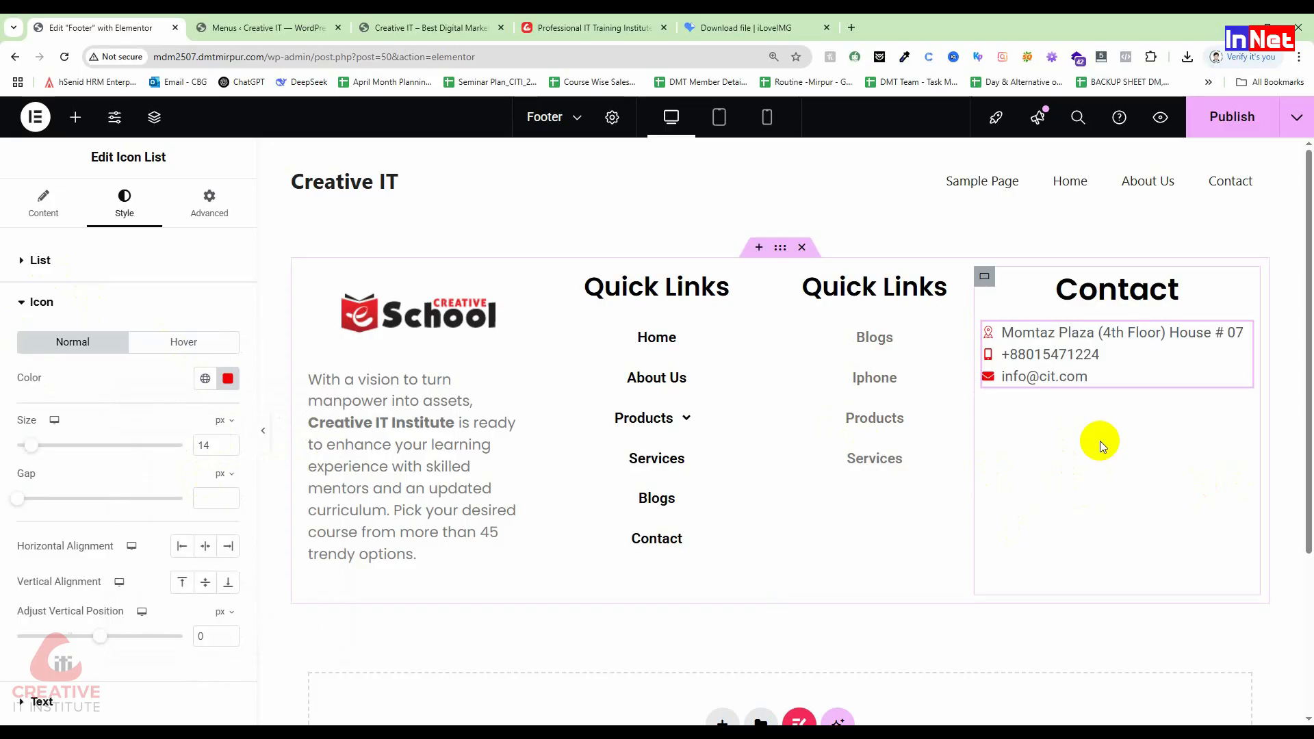
Step: Add a Social Icons widget under the Contact list and set its shape to Circle
{"action": "left_click", "coordinate": [75, 118]}
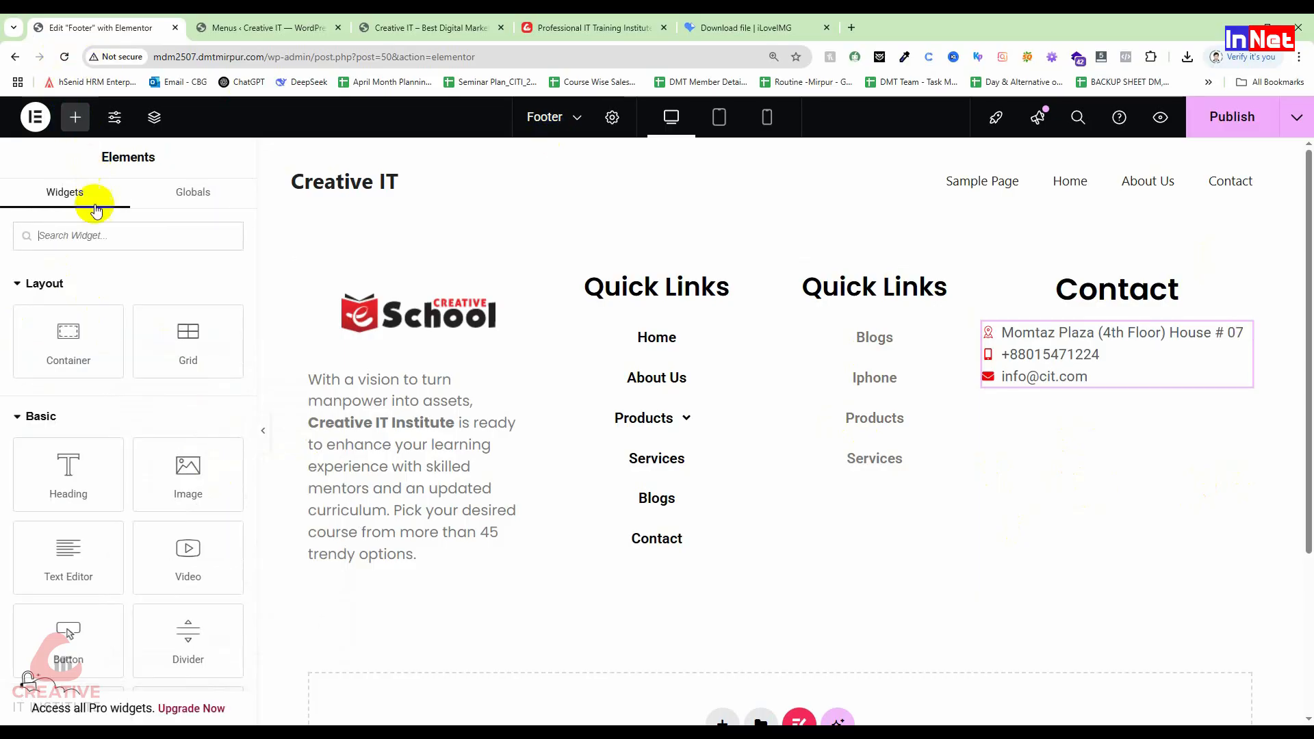
{"action": "type", "text": "social"}
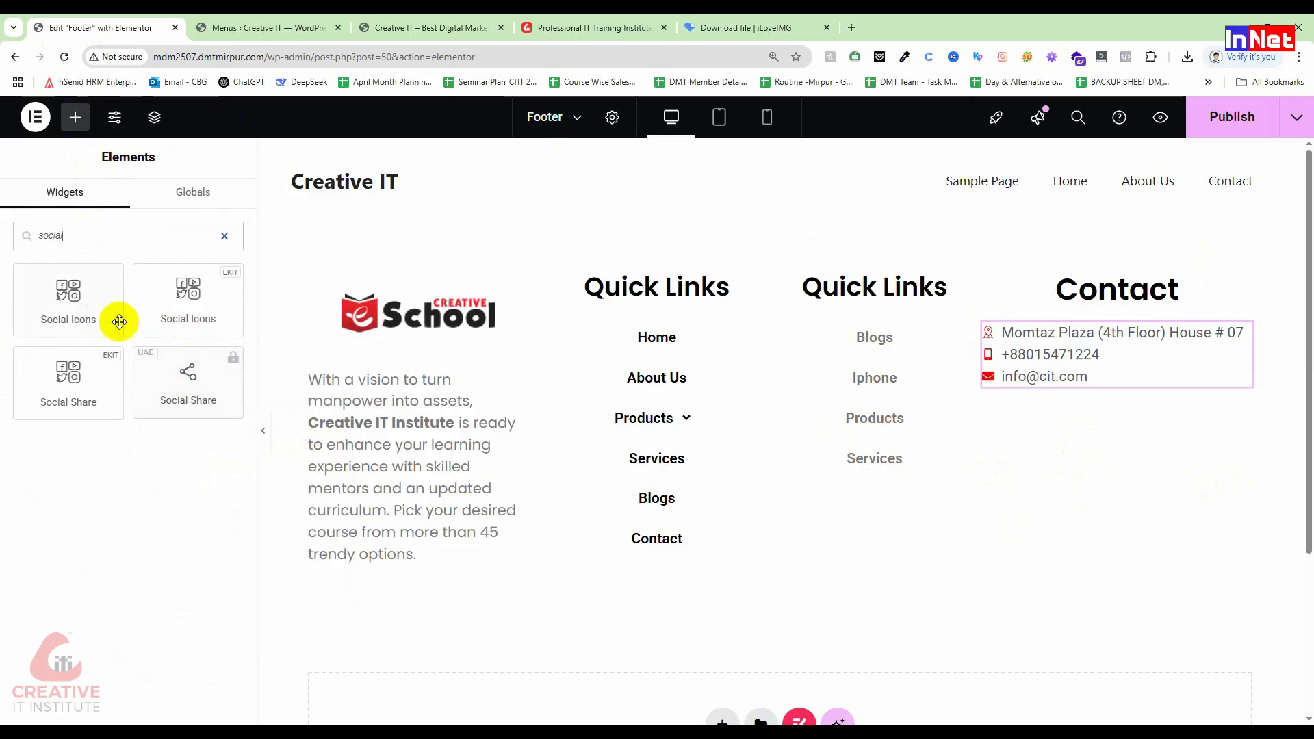
{"action": "left_click_drag", "start_coordinate": [43, 279], "coordinate": [1072, 381]}
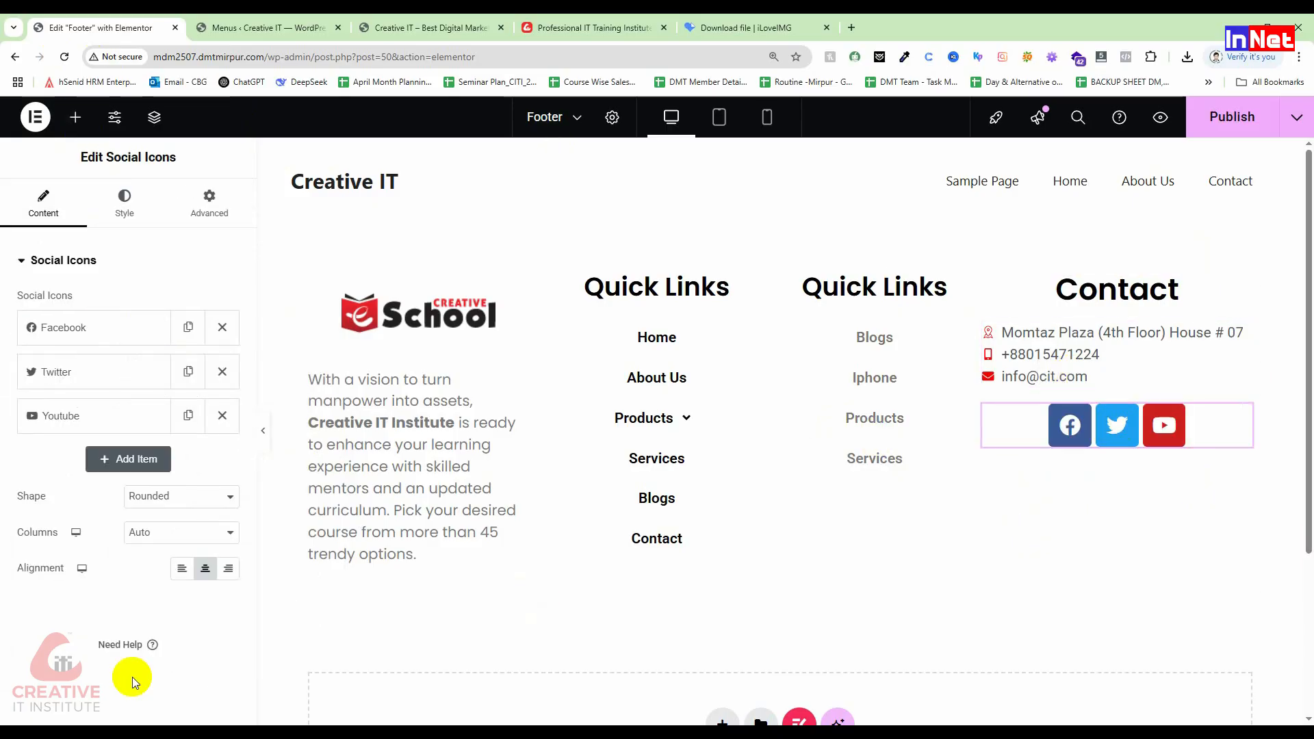
{"action": "left_click", "coordinate": [176, 495]}
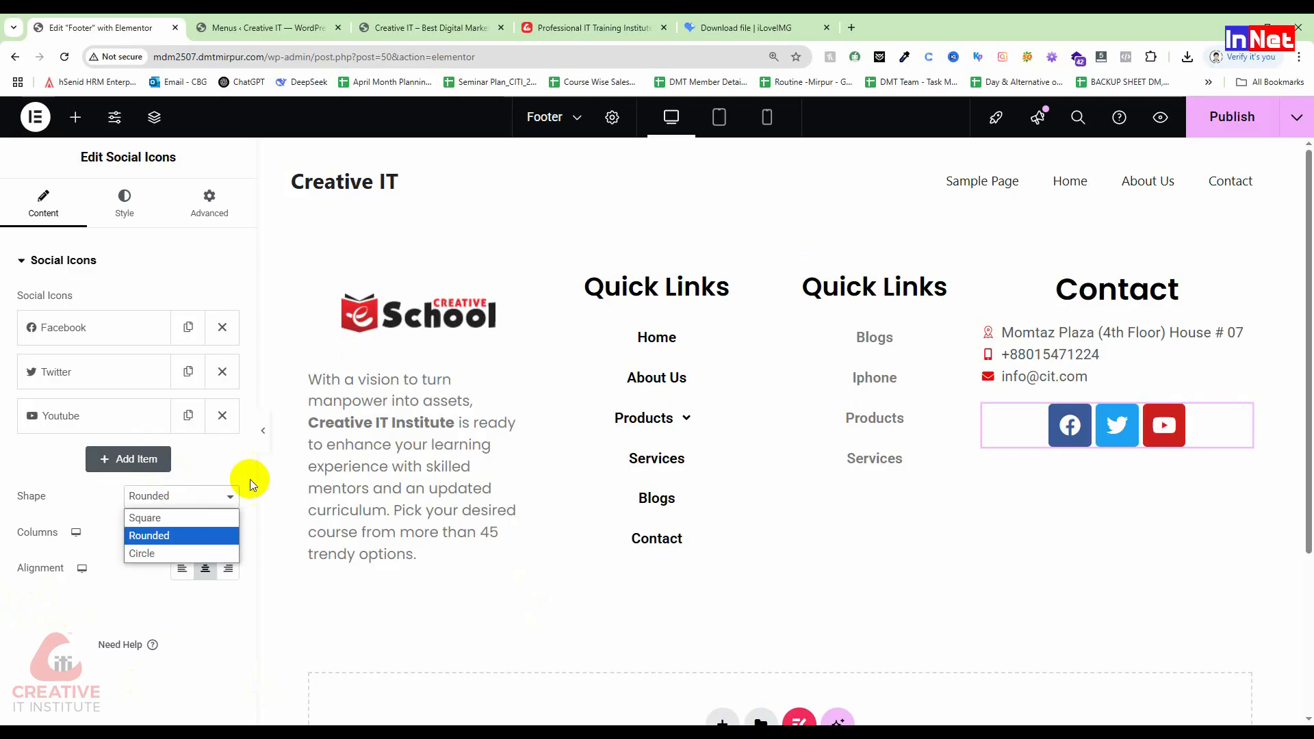
{"action": "left_click", "coordinate": [145, 519]}
{"action": "left_click", "coordinate": [156, 492]}
{"action": "left_click", "coordinate": [157, 536]}
{"action": "left_click", "coordinate": [161, 493]}
{"action": "left_click", "coordinate": [164, 553]}
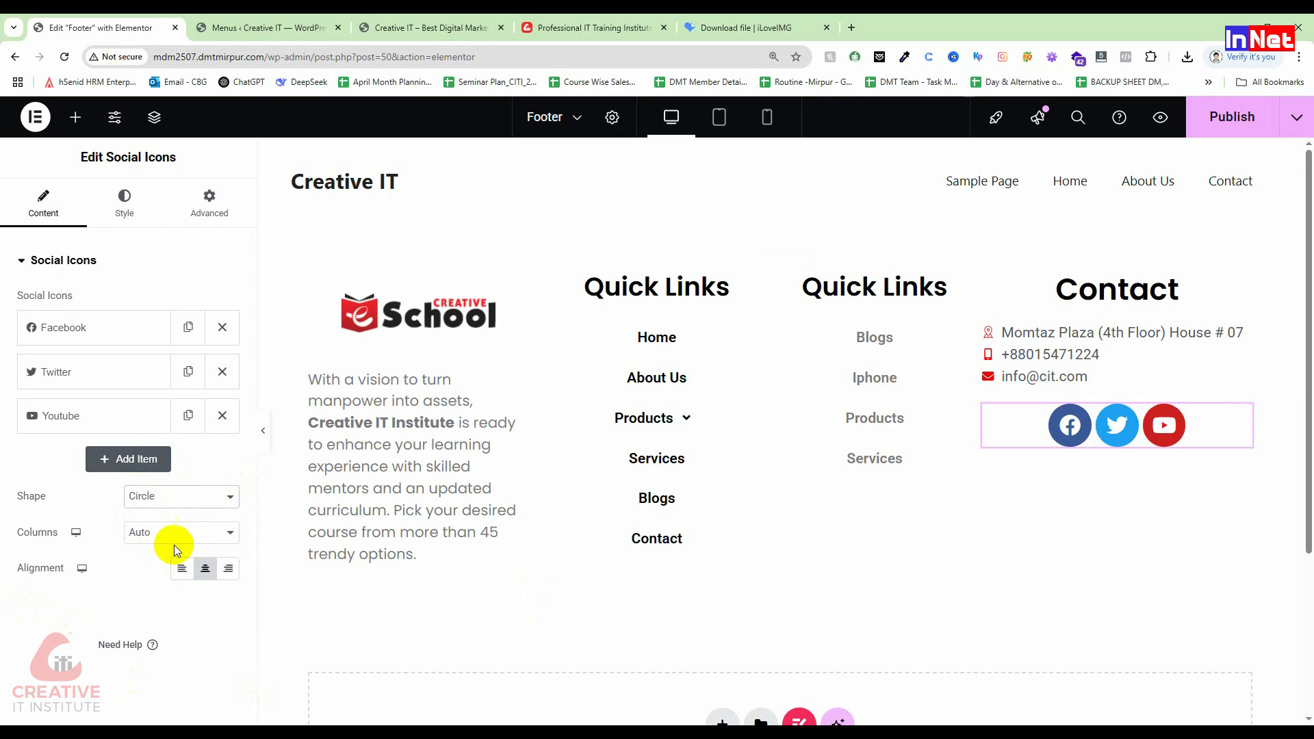
Step: Add a fourth social icon item and bring up its Link field
{"action": "left_click", "coordinate": [117, 458]}
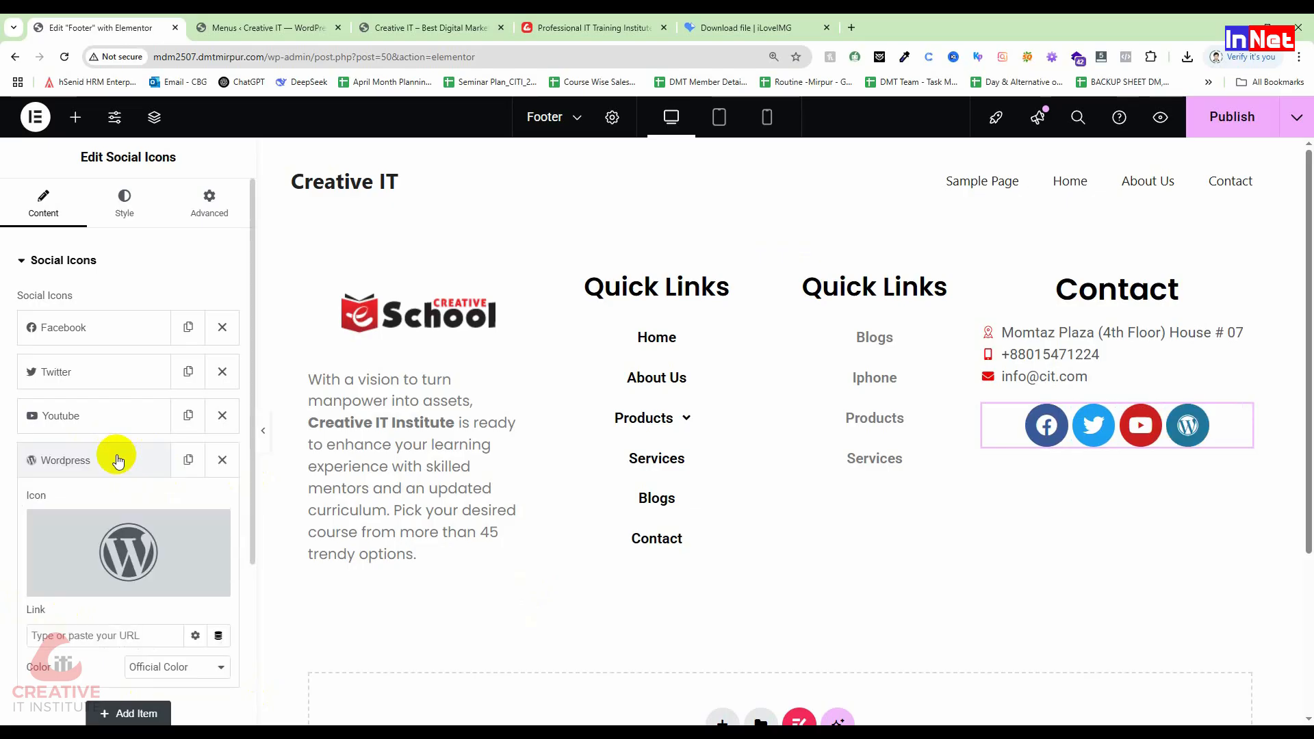
{"action": "scroll", "coordinate": [110, 605], "scroll_direction": "down", "scroll_amount": 1}
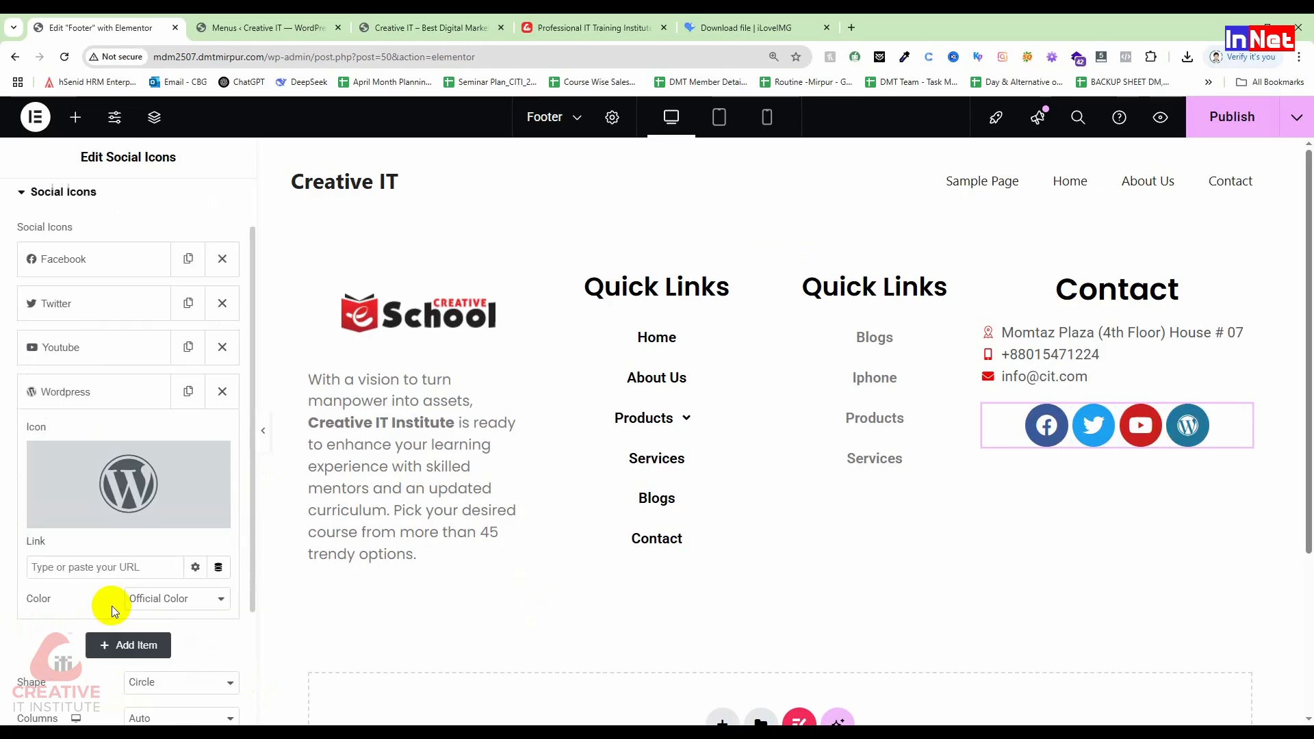
{"action": "left_click", "coordinate": [88, 387]}
{"action": "left_click", "coordinate": [89, 389]}
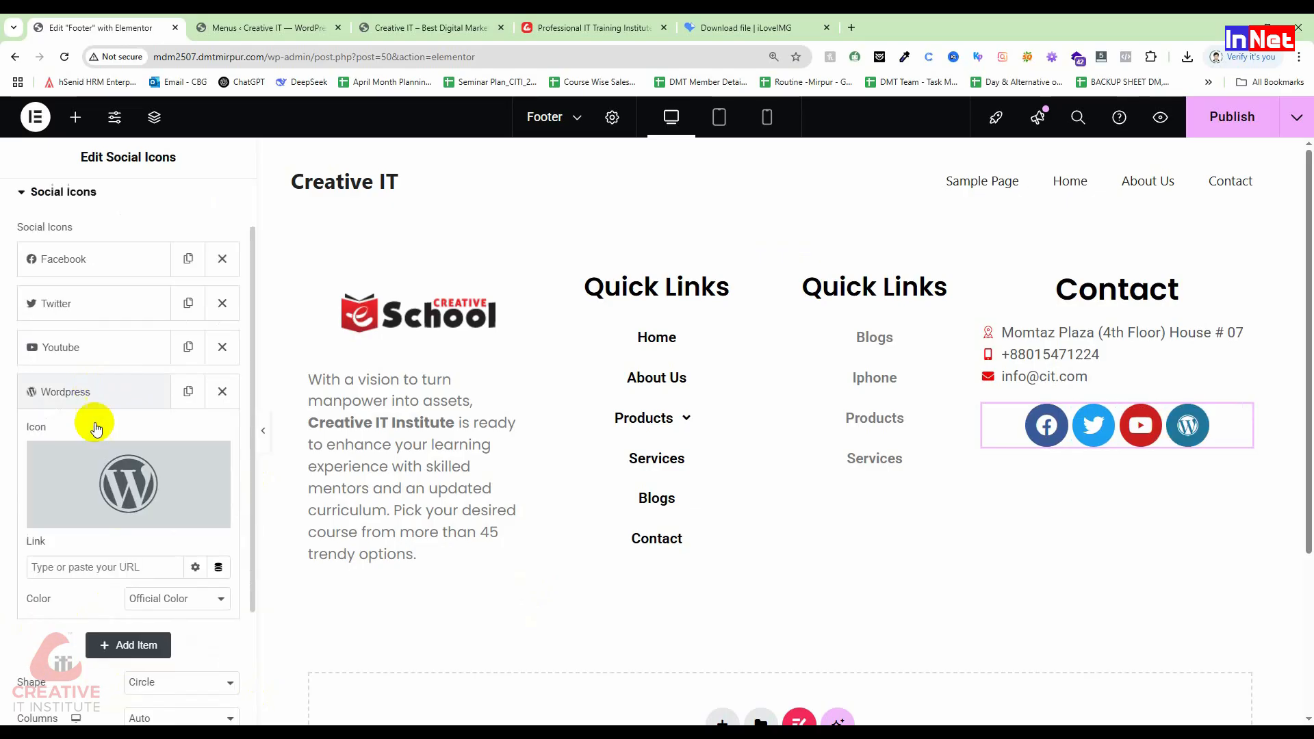
{"action": "scroll", "coordinate": [104, 549], "scroll_direction": "down", "scroll_amount": 1}
{"action": "left_click", "coordinate": [122, 499]}
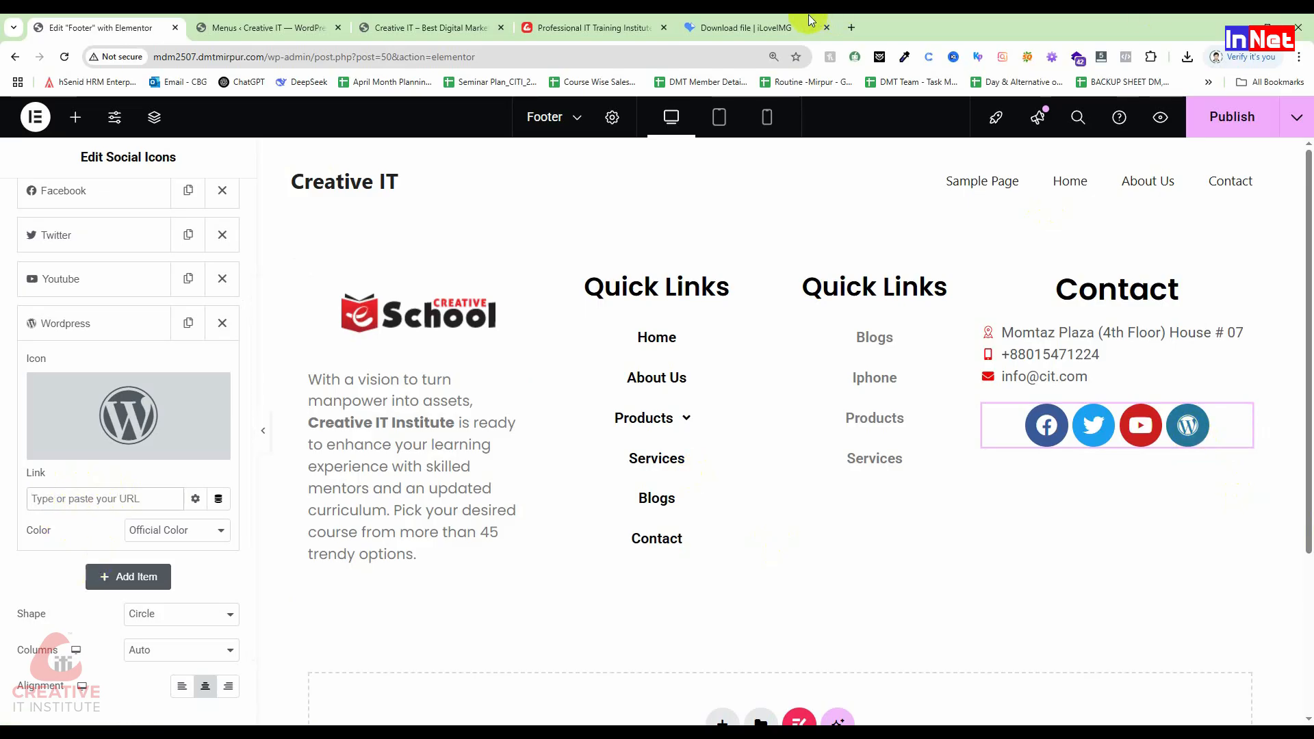
{"action": "left_click", "coordinate": [852, 28]}
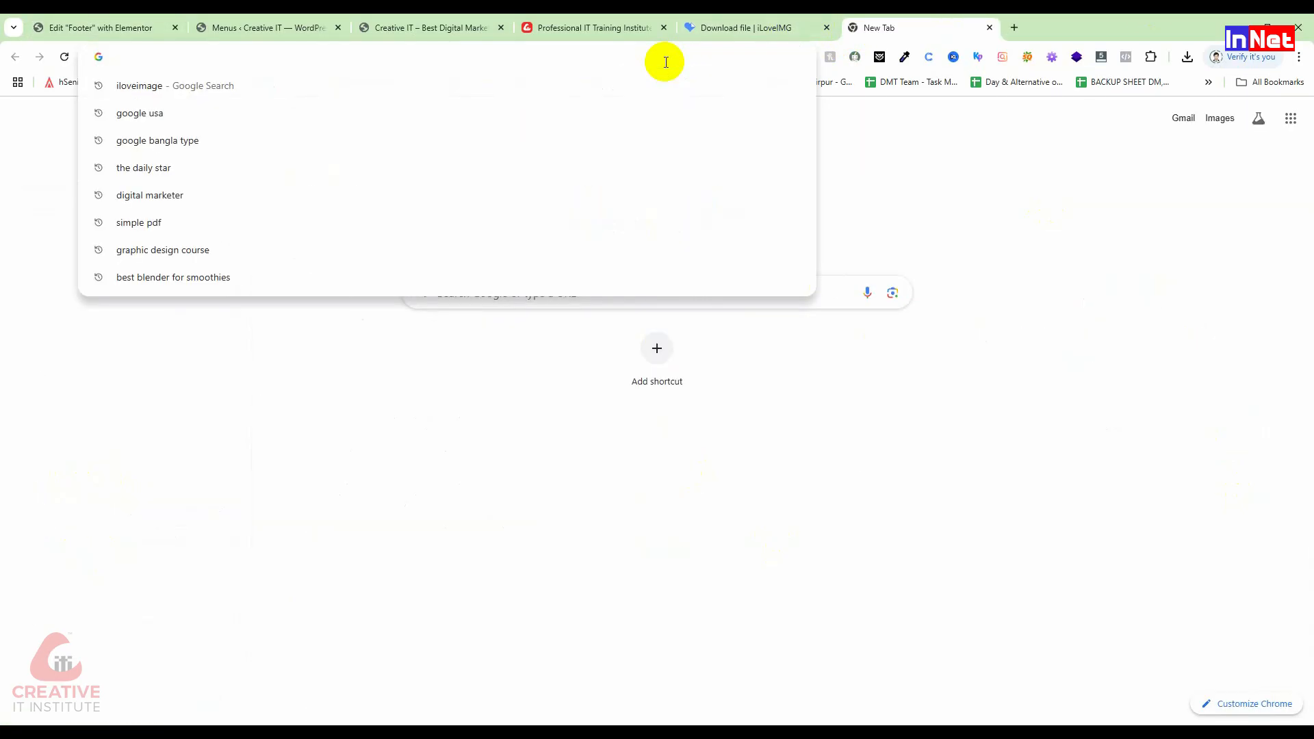
{"action": "type", "text": "inst"}
{"action": "key", "text": "Return"}
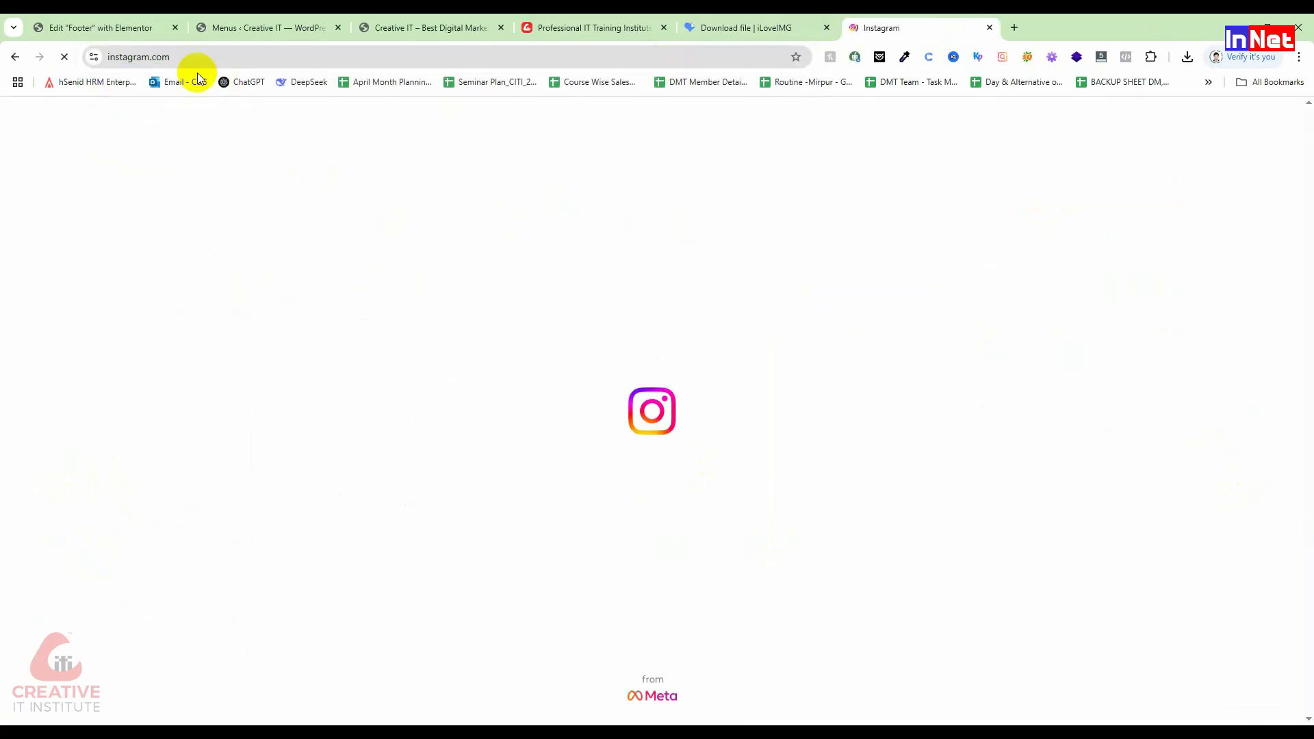
{"action": "left_click", "coordinate": [198, 59]}
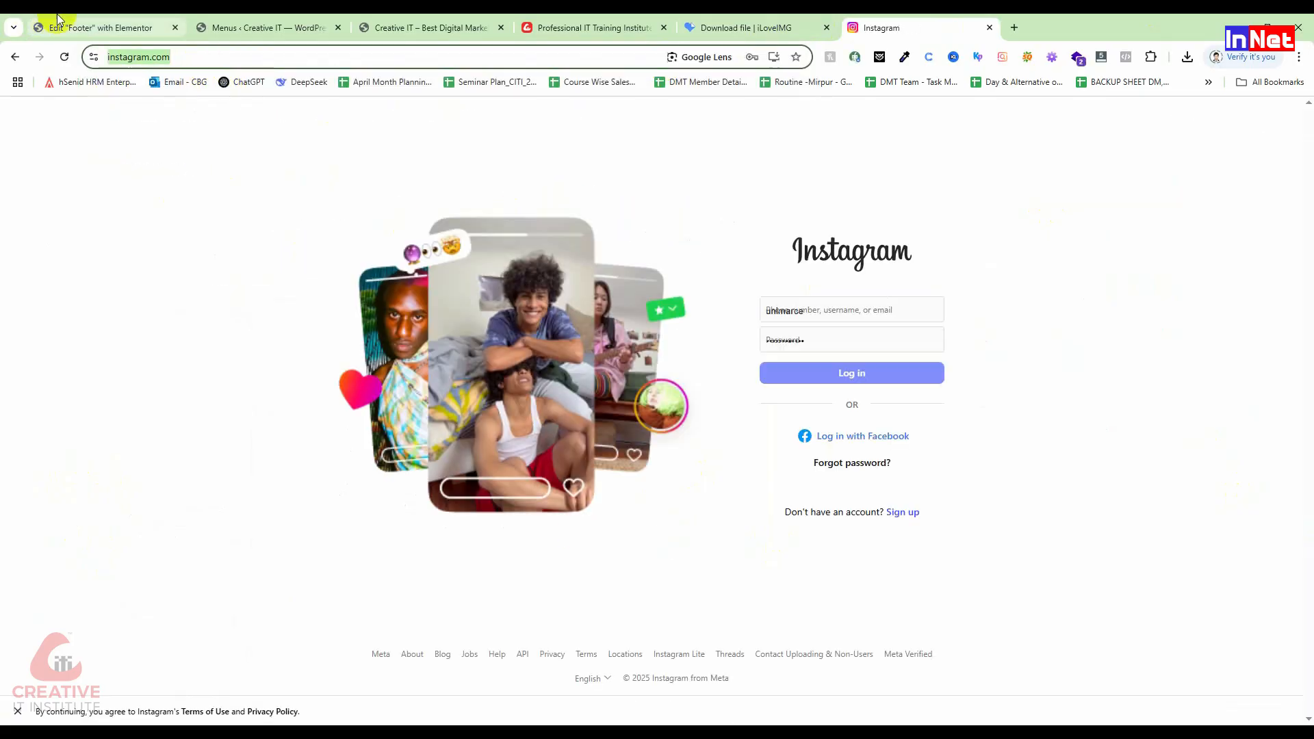
{"action": "left_click", "coordinate": [59, 22]}
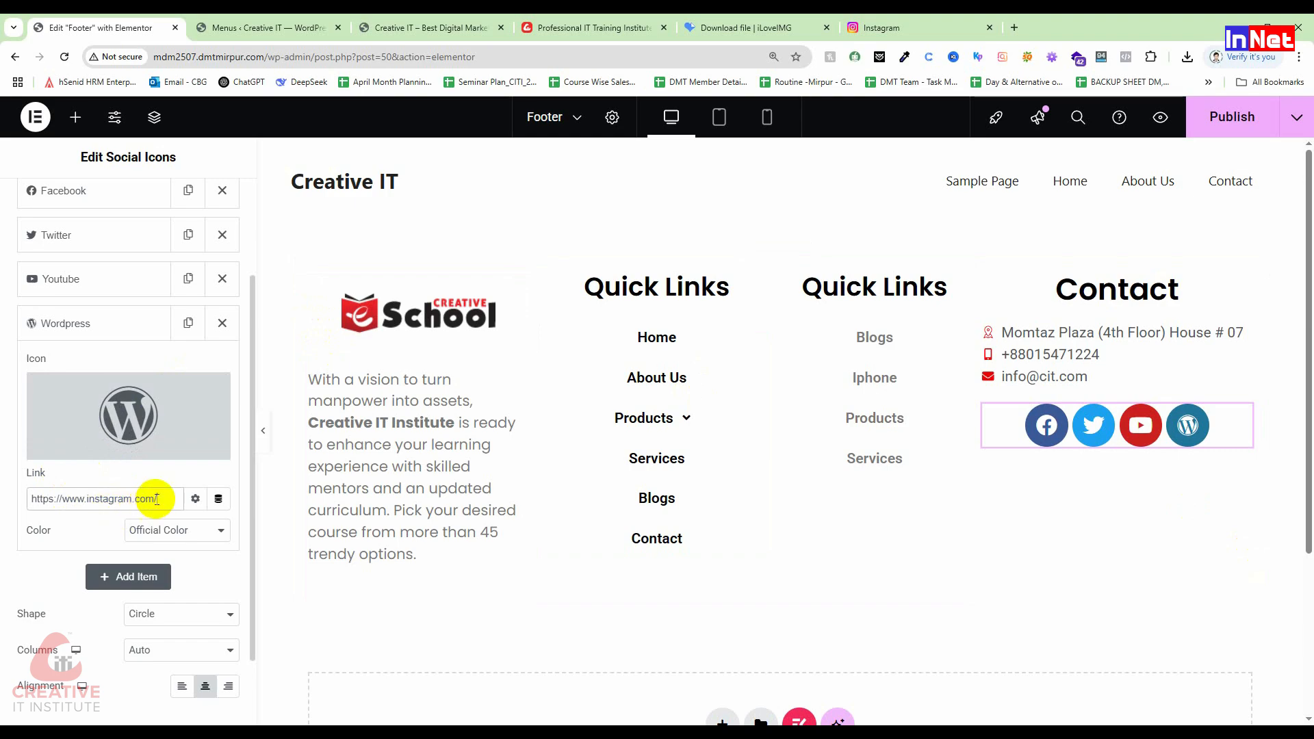
{"action": "left_click_drag", "start_coordinate": [149, 499], "coordinate": [54, 492]}
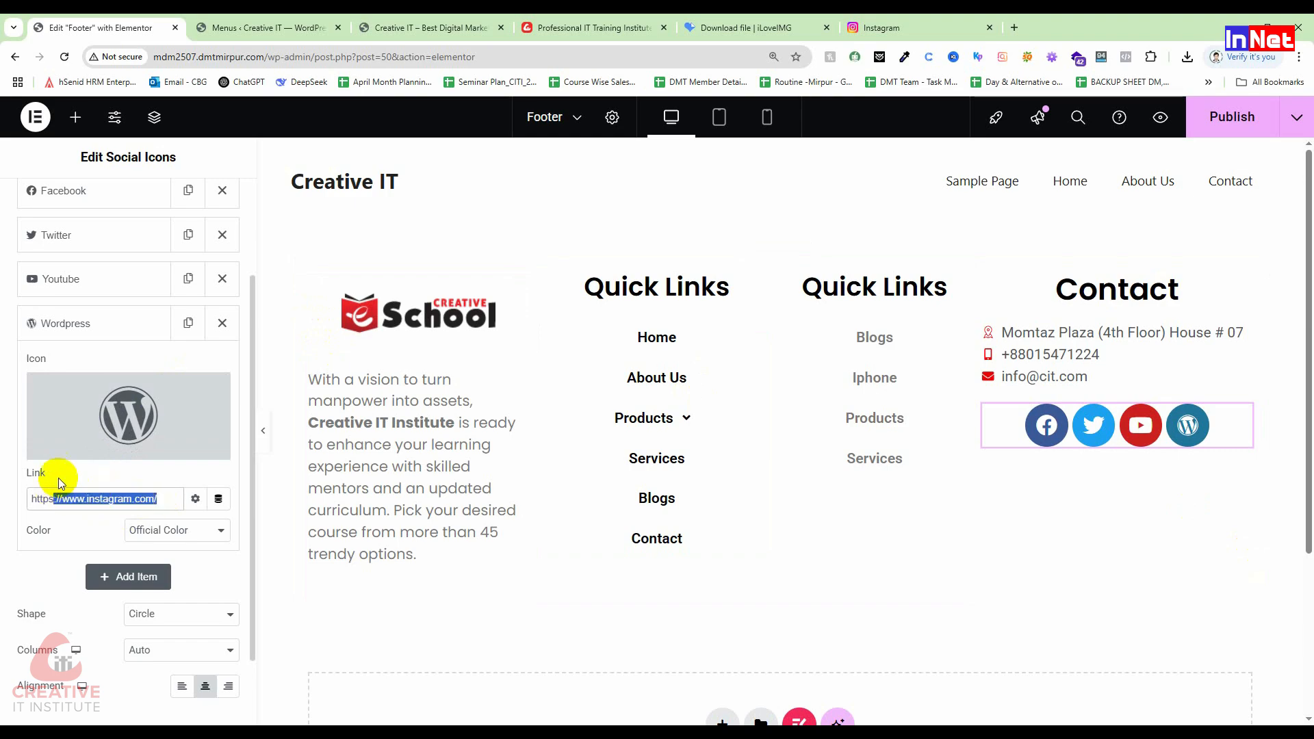
Step: Replace the fourth icon with the Instagram icon, searched as 'ins' in the icon library
{"action": "mouse_move", "coordinate": [119, 419]}
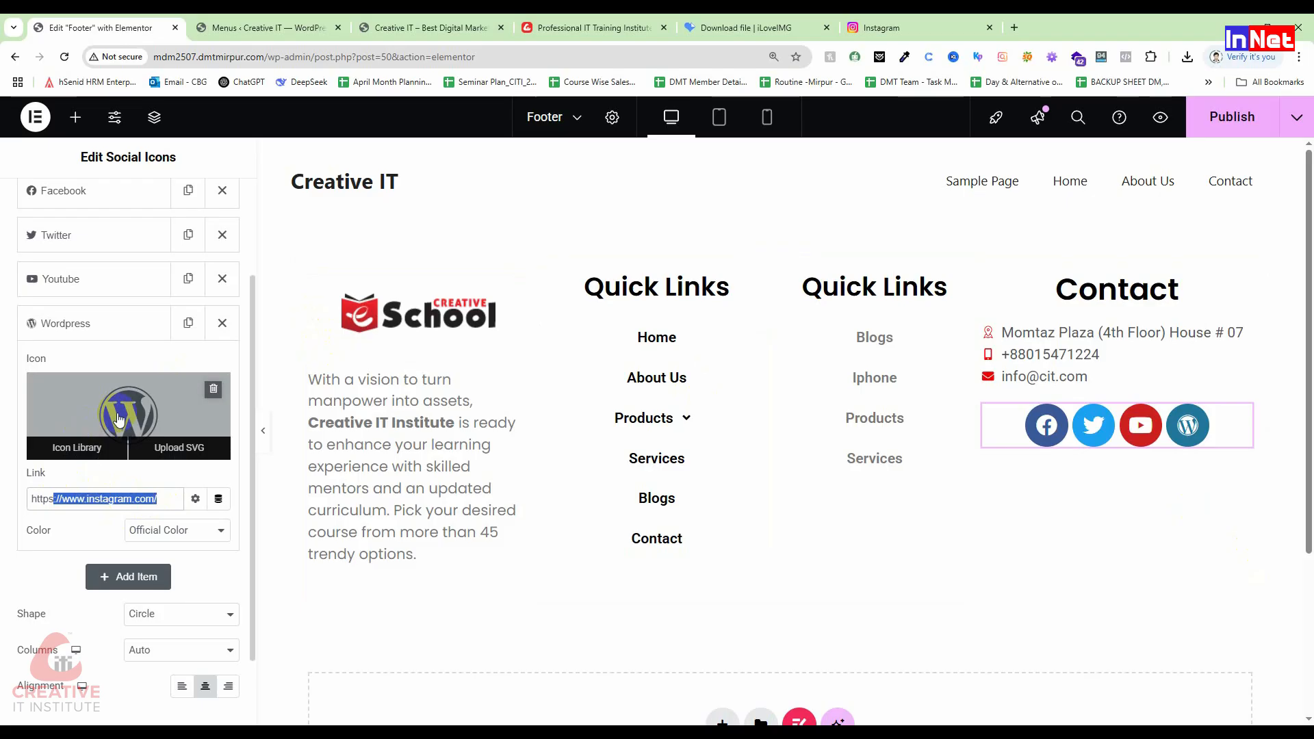
{"action": "left_click", "coordinate": [110, 449]}
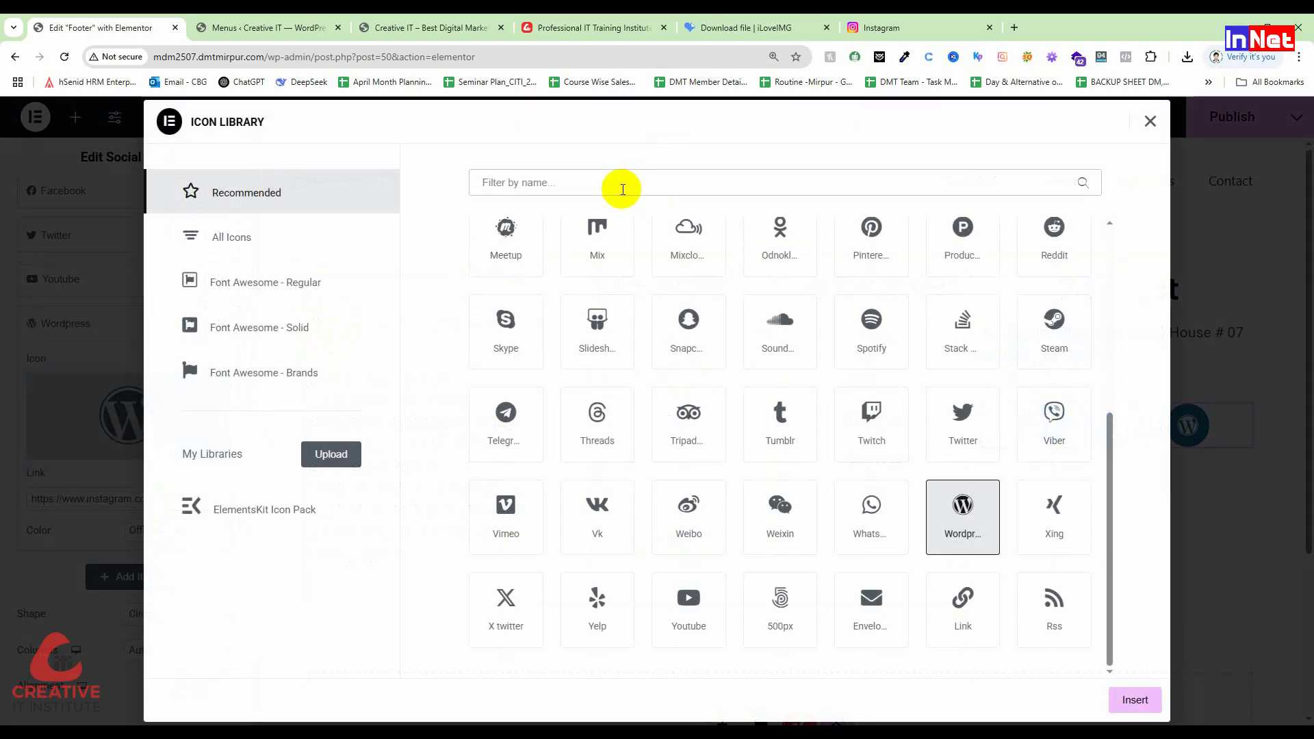
{"action": "left_click", "coordinate": [623, 189]}
{"action": "type", "text": "ins"}
{"action": "left_click", "coordinate": [506, 280]}
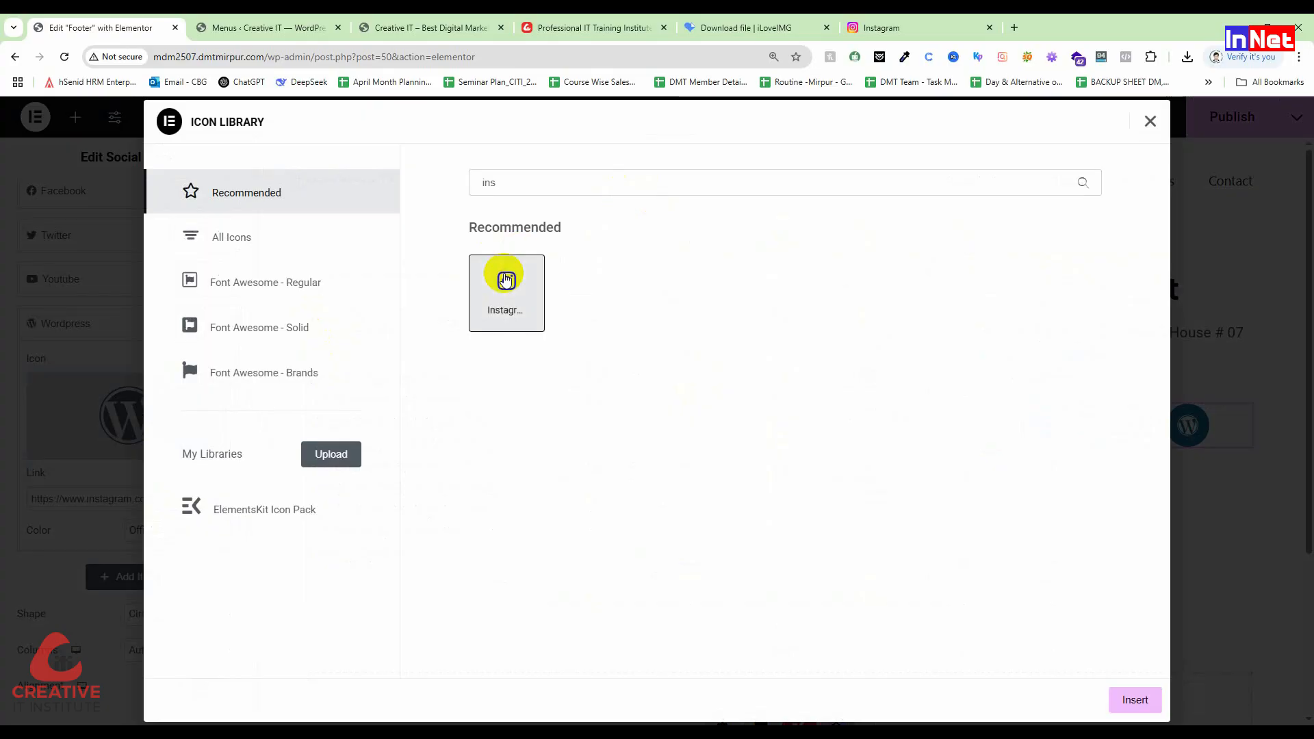
{"action": "left_click", "coordinate": [1131, 700]}
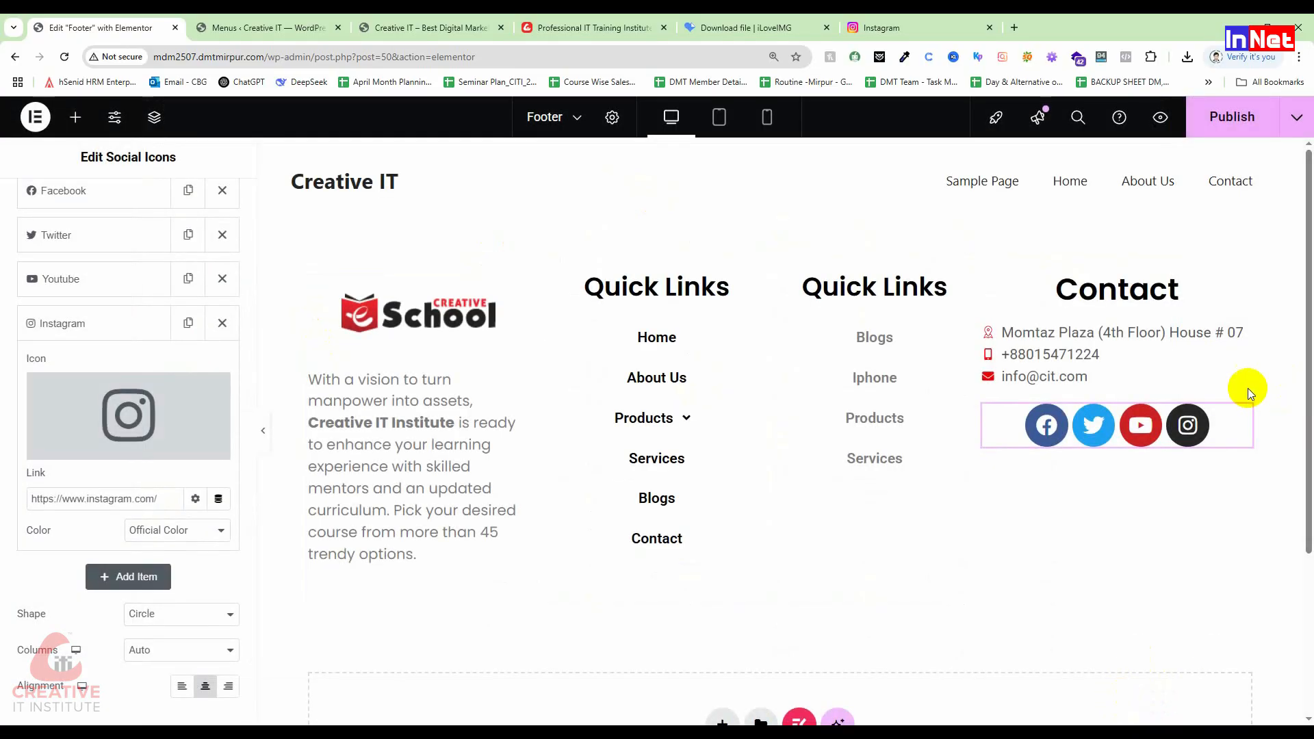
Step: Try custom red and white icon colours, then revert to Official Color
{"action": "left_click", "coordinate": [173, 524]}
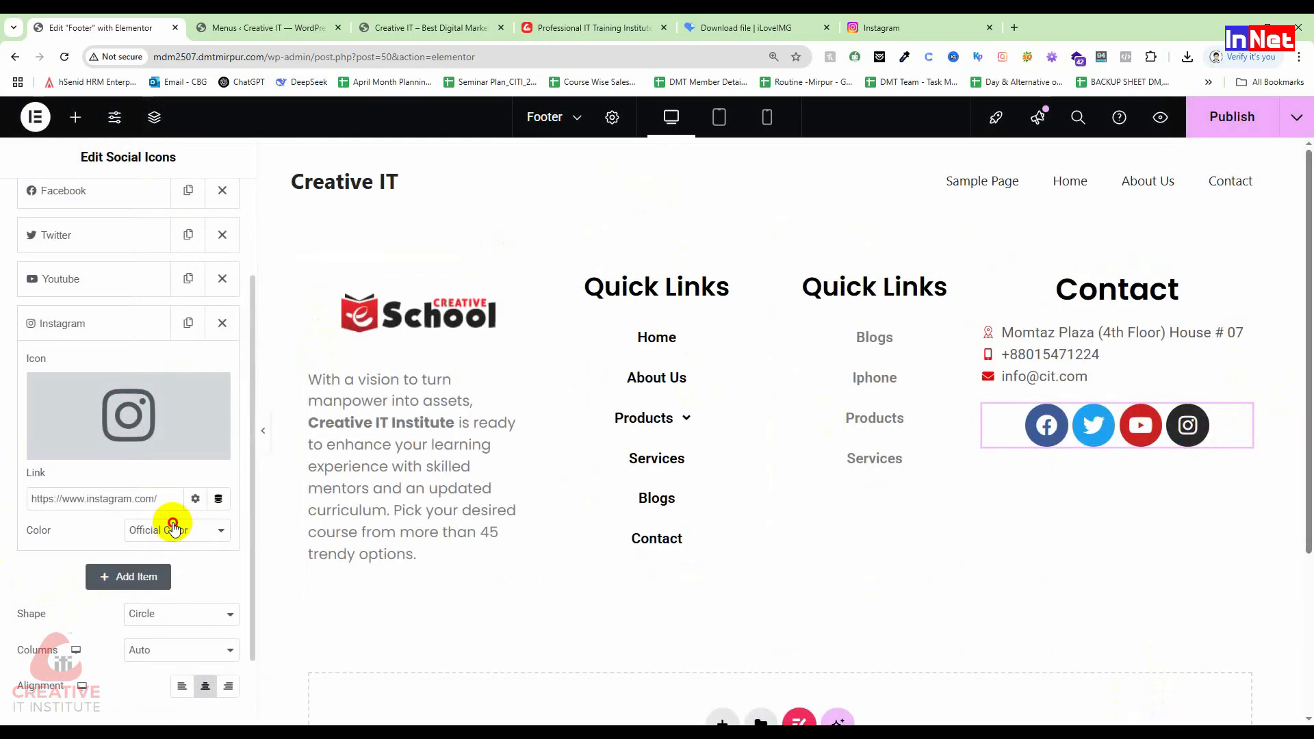
{"action": "left_click", "coordinate": [158, 571]}
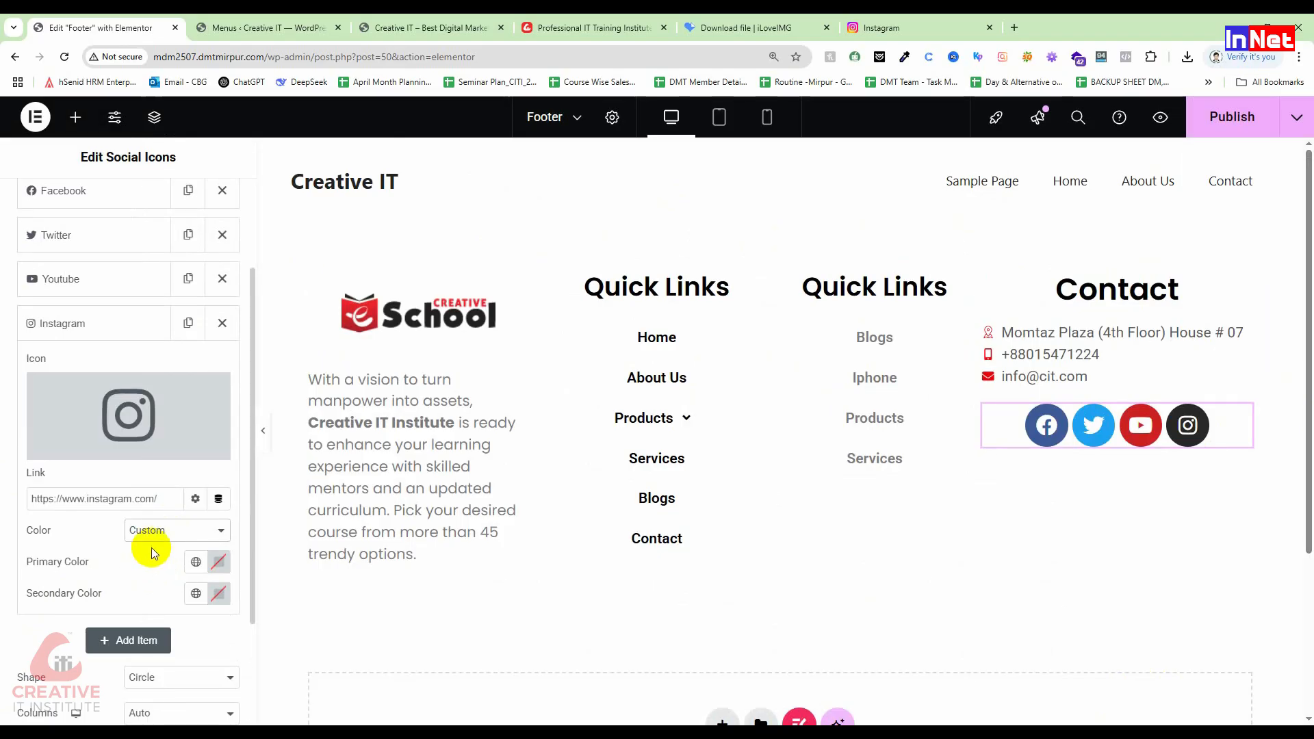
{"action": "left_click", "coordinate": [219, 562]}
{"action": "mouse_move", "coordinate": [293, 409]}
{"action": "left_mouse_down"}
{"action": "mouse_move", "coordinate": [317, 312]}
{"action": "mouse_move", "coordinate": [314, 329]}
{"action": "left_mouse_up"}
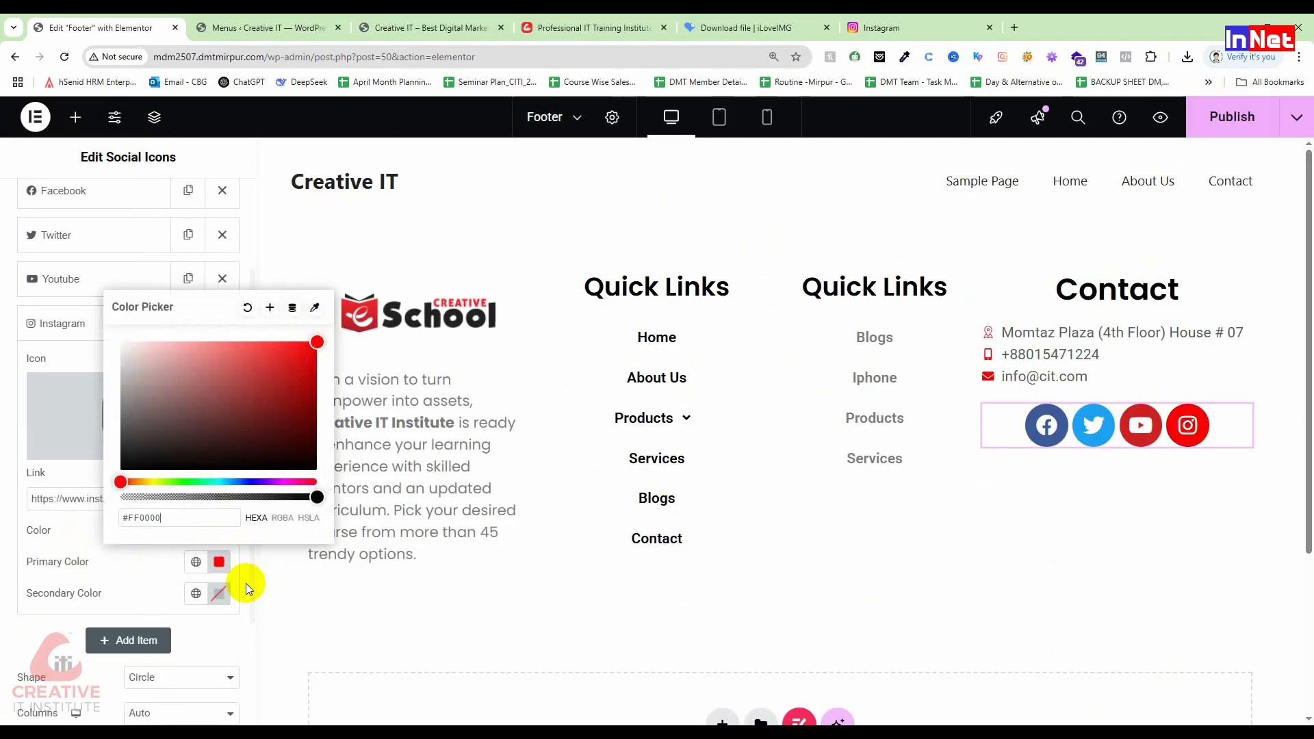
{"action": "left_click", "coordinate": [219, 593]}
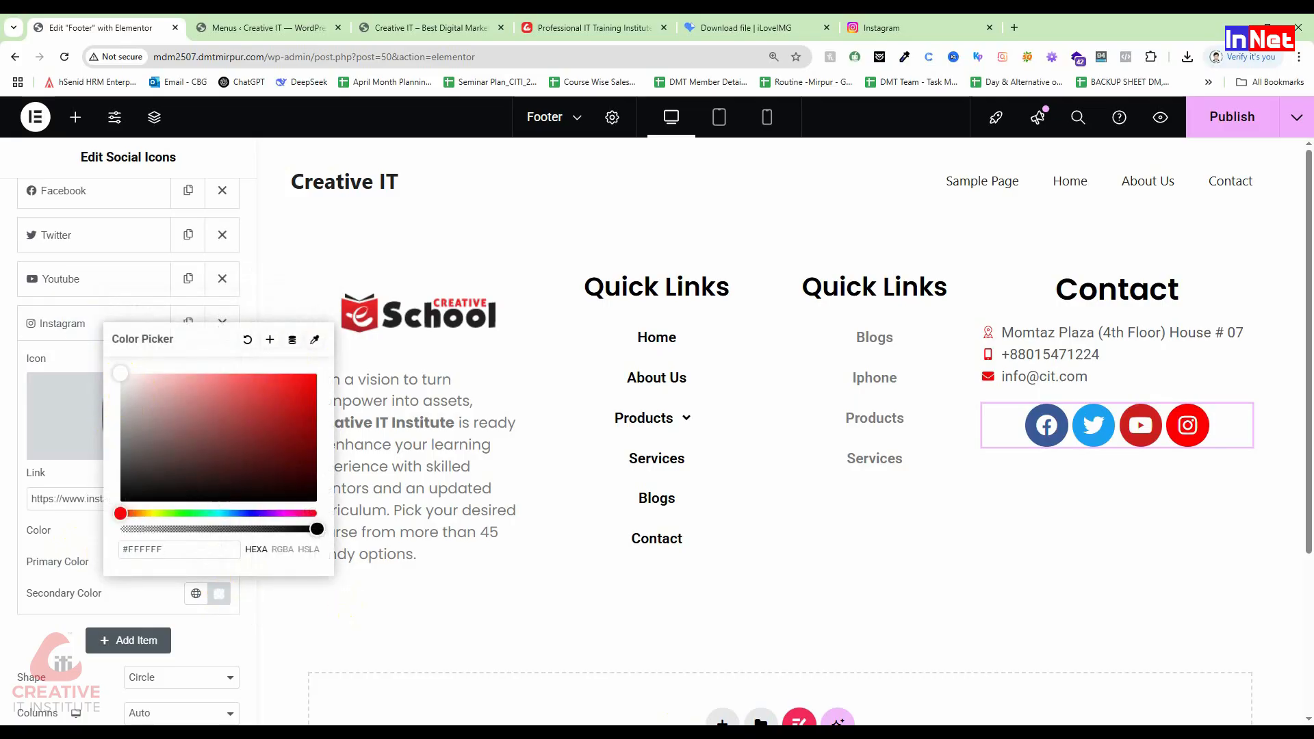
{"action": "left_click", "coordinate": [57, 529]}
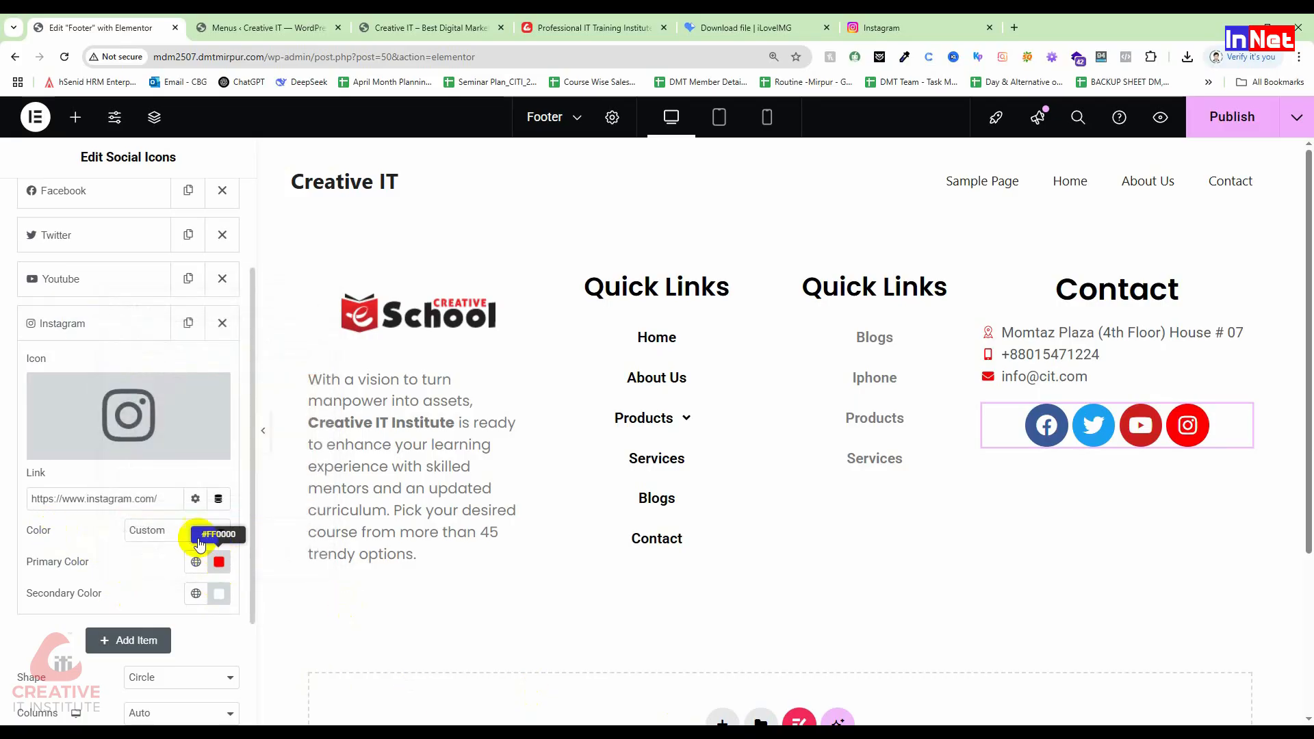
{"action": "left_click", "coordinate": [183, 556]}
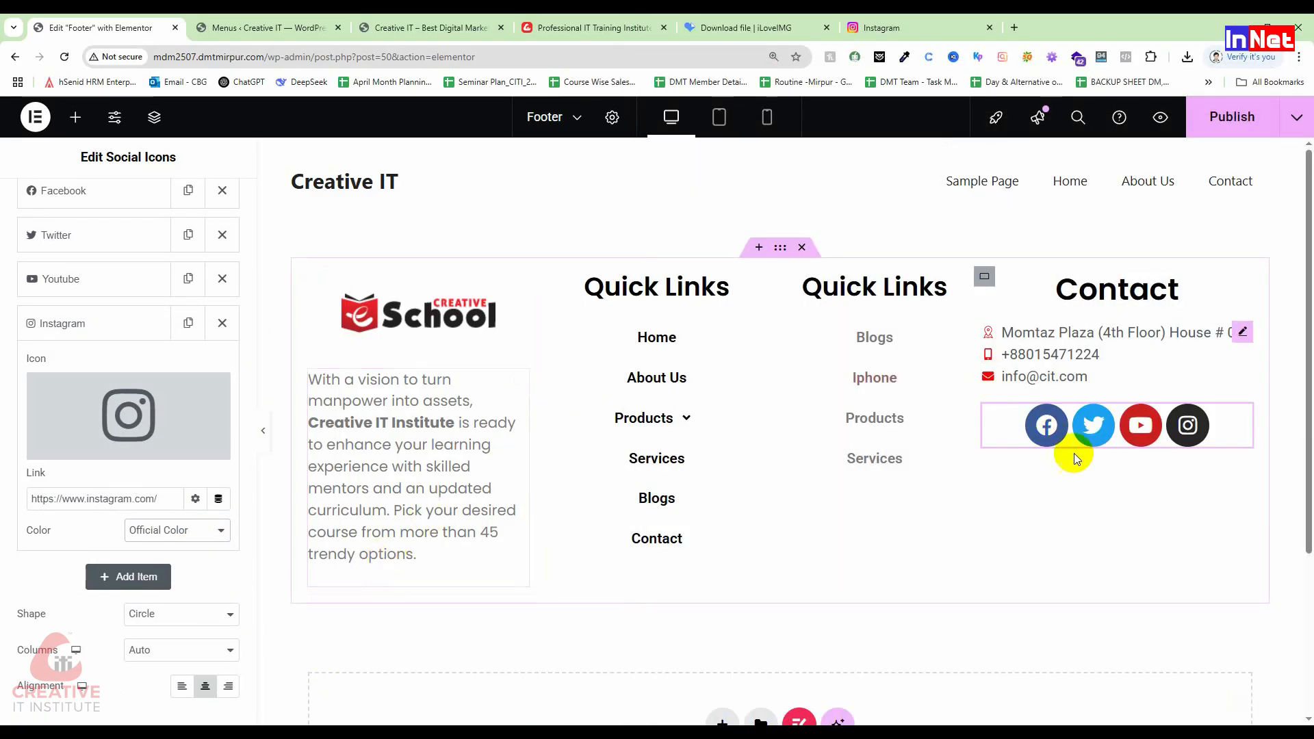
Step: Keep the social icons' shape set to Circle
{"action": "scroll", "coordinate": [172, 540], "scroll_direction": "down", "scroll_amount": 1}
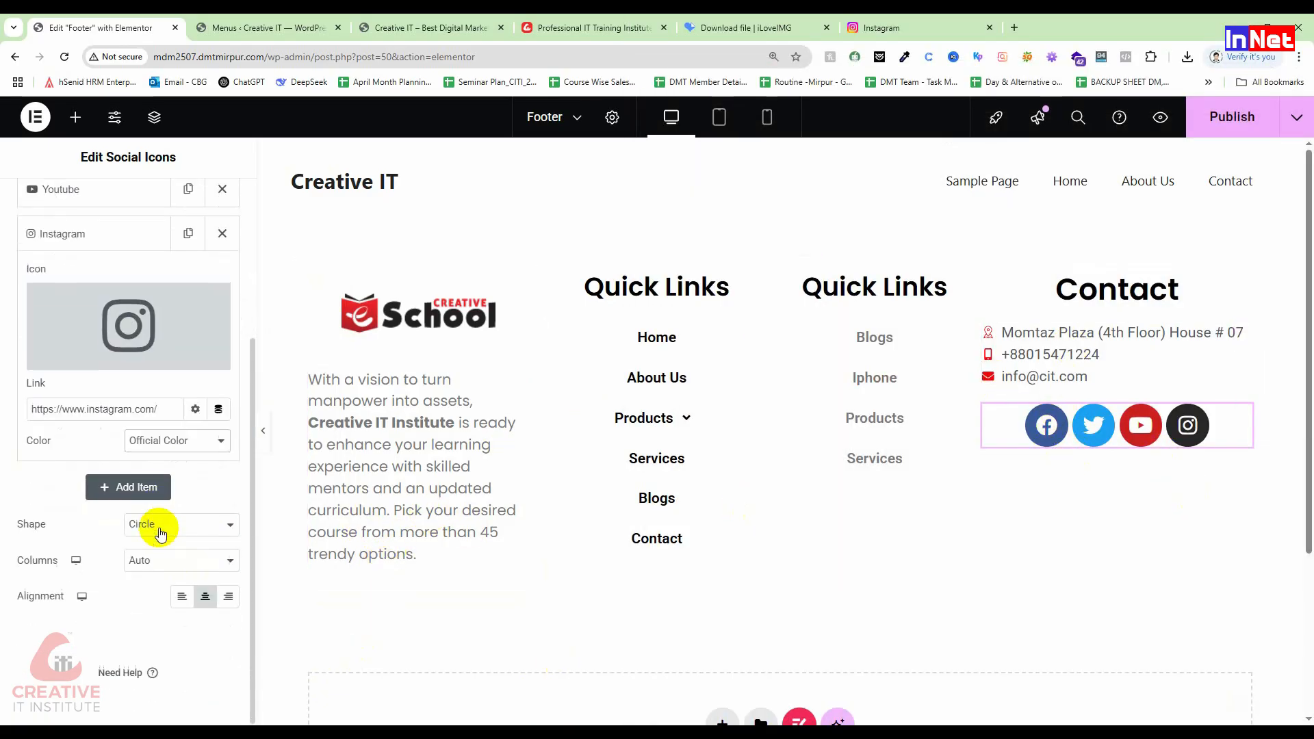
{"action": "left_click", "coordinate": [171, 534]}
{"action": "left_click", "coordinate": [24, 564]}
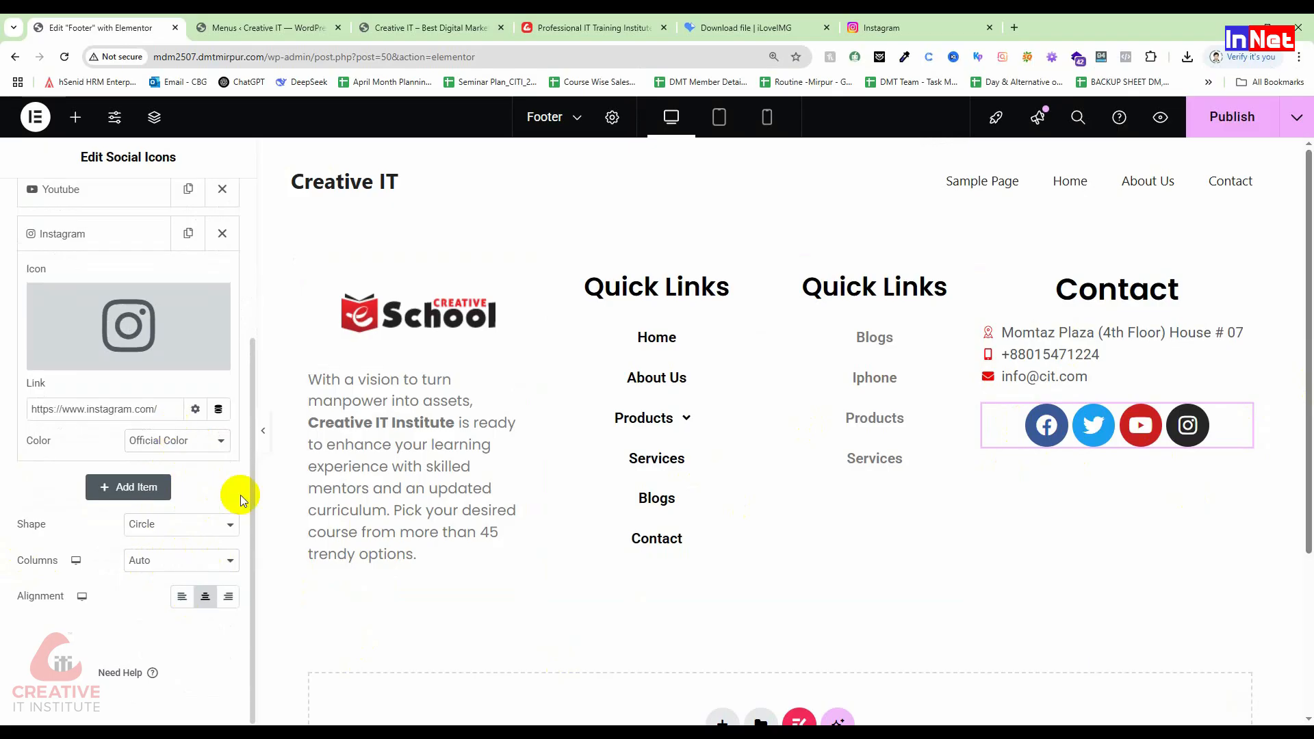
{"action": "scroll", "coordinate": [191, 534], "scroll_direction": "up", "scroll_amount": 3}
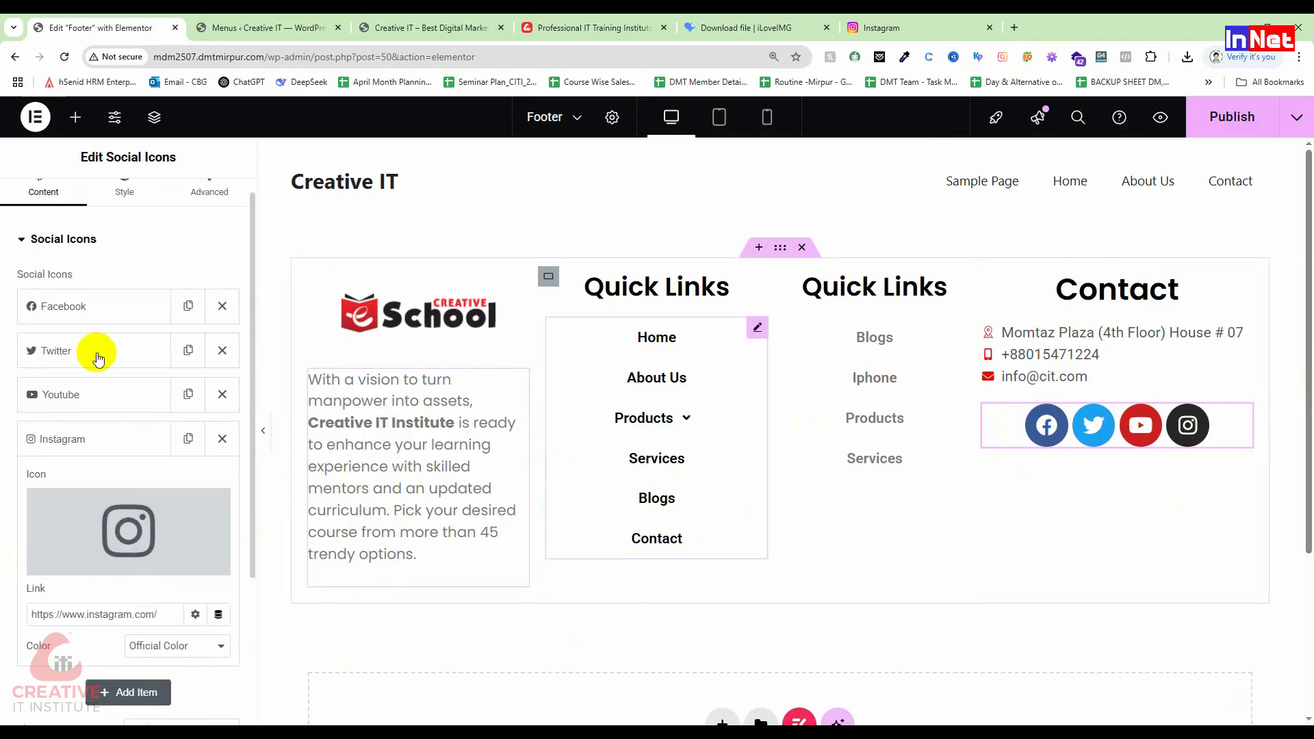
{"action": "scroll", "coordinate": [105, 549], "scroll_direction": "down", "scroll_amount": 3}
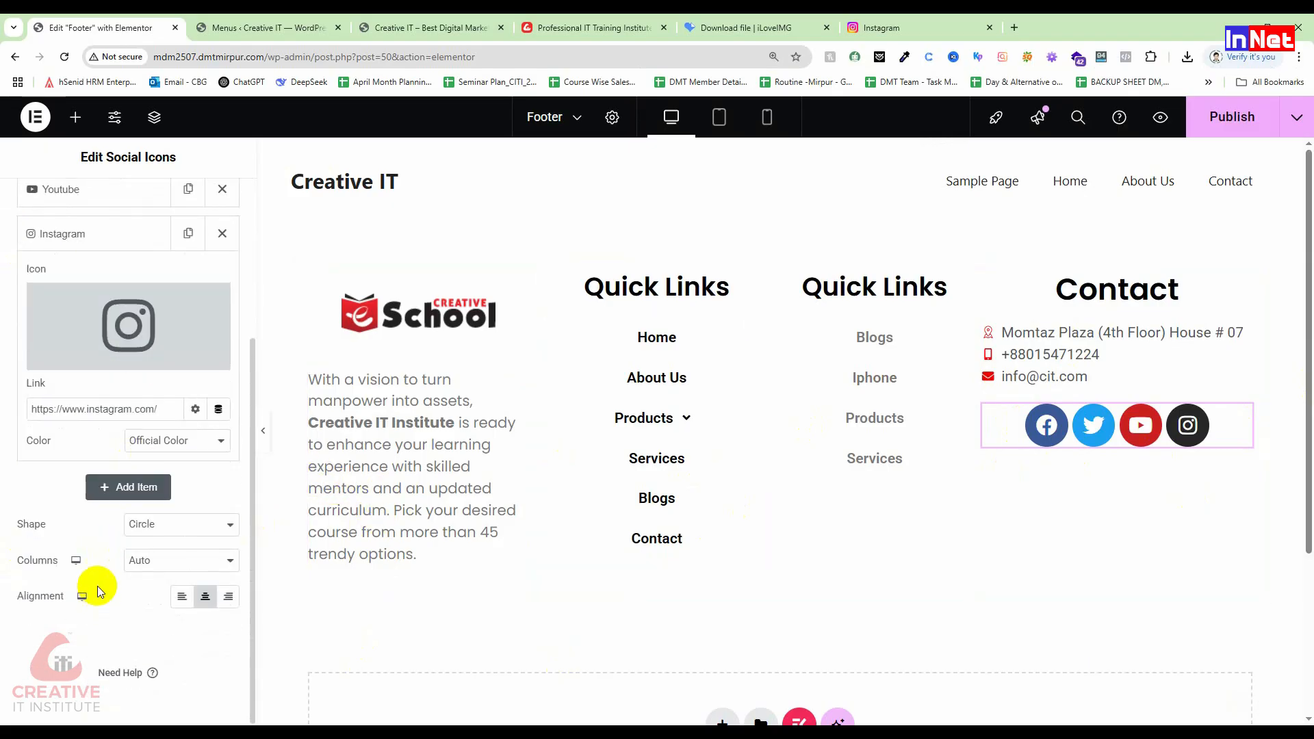
{"action": "scroll", "coordinate": [97, 586], "scroll_direction": "up", "scroll_amount": 3}
Step: Style the social icons at 15 px size, 0.8 em padding, 8 px spacing and 16 px rows gap
{"action": "left_click", "coordinate": [121, 198]}
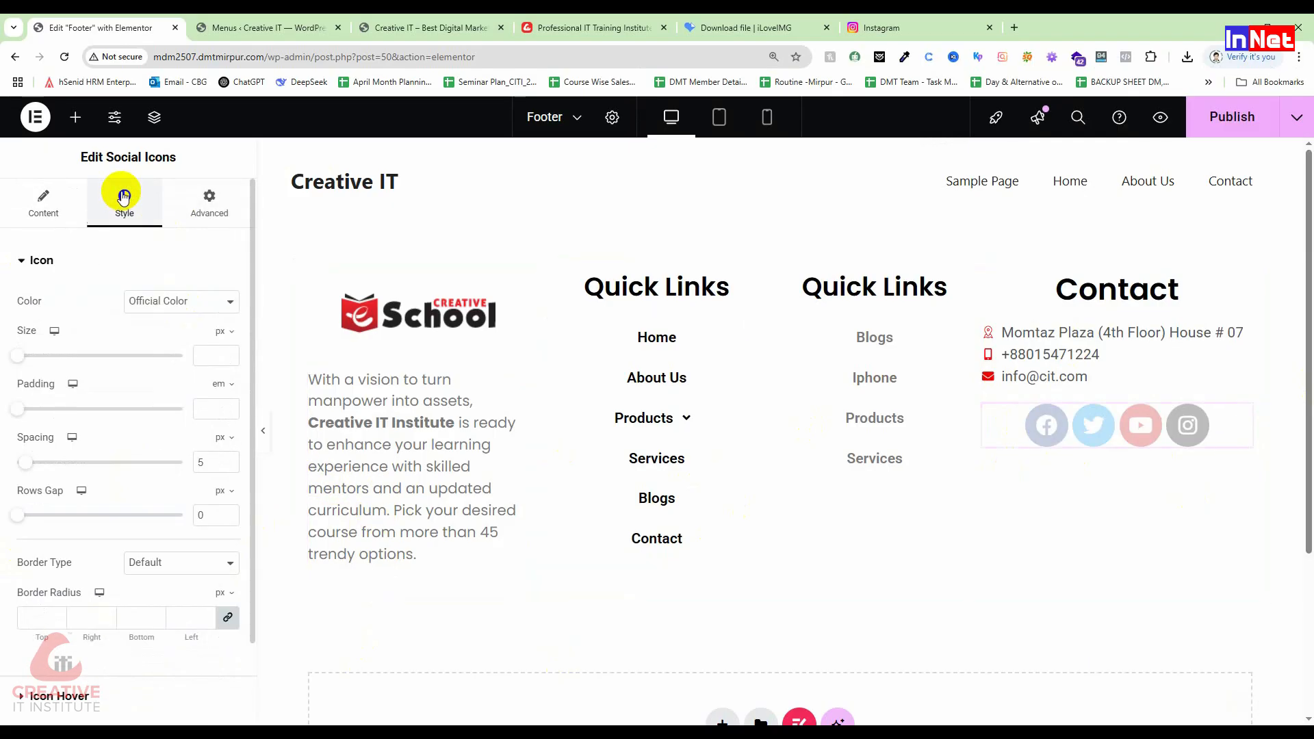
{"action": "left_click", "coordinate": [164, 315]}
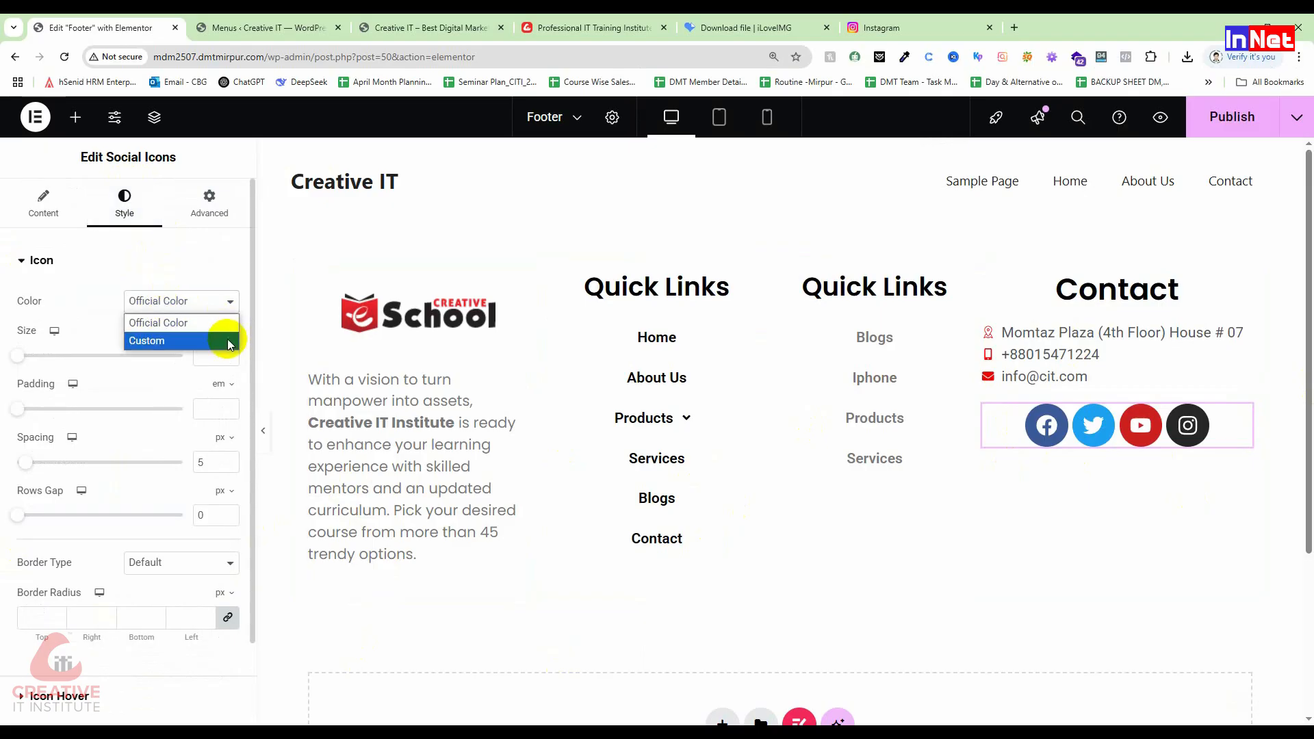
{"action": "left_click", "coordinate": [75, 291]}
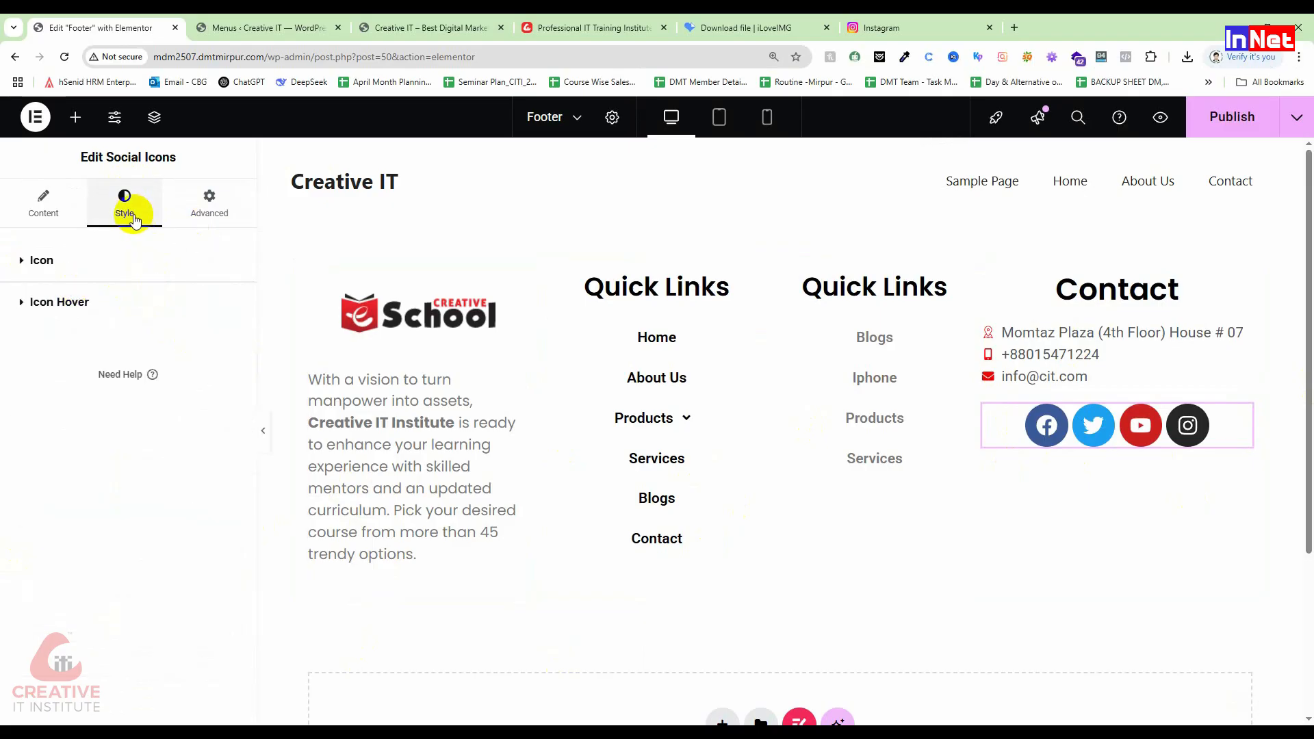
{"action": "left_click", "coordinate": [17, 259]}
{"action": "left_click_drag", "start_coordinate": [21, 356], "coordinate": [25, 357]}
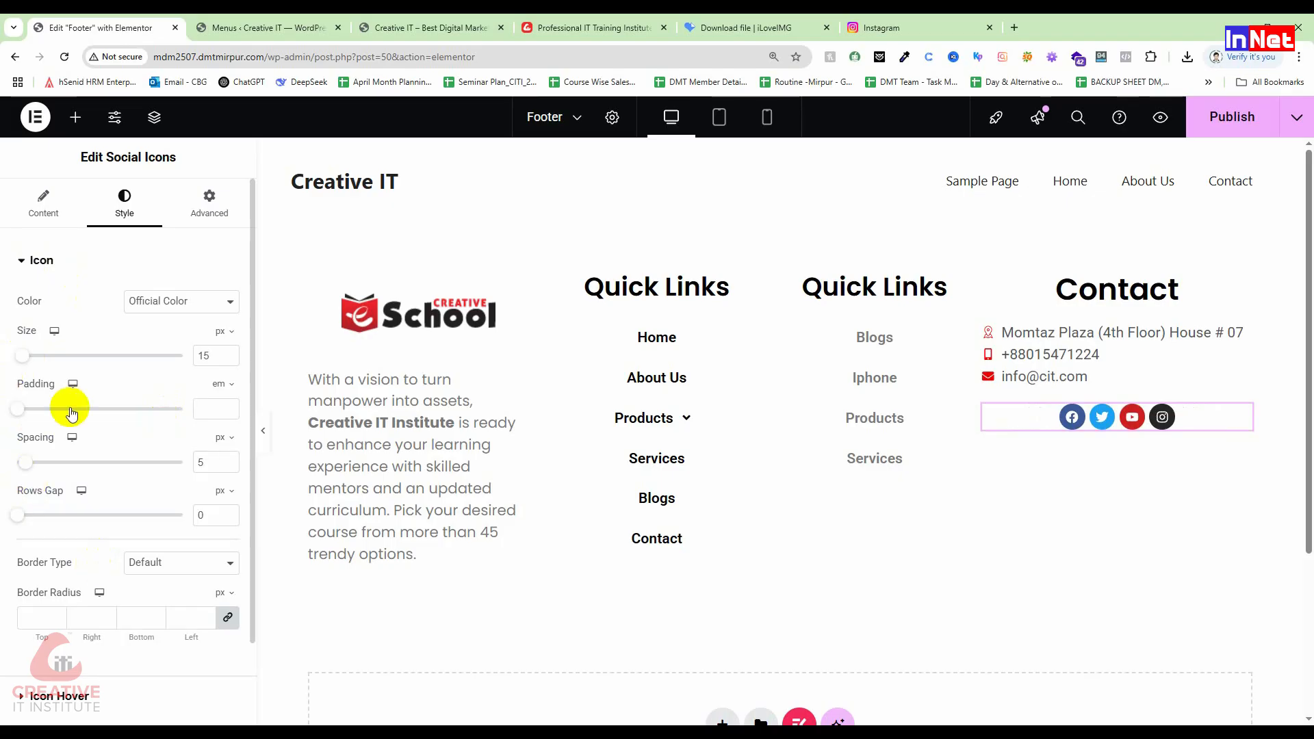
{"action": "mouse_move", "coordinate": [21, 410]}
{"action": "left_mouse_down"}
{"action": "mouse_move", "coordinate": [7, 403]}
{"action": "mouse_move", "coordinate": [44, 402]}
{"action": "left_mouse_up"}
{"action": "left_click_drag", "start_coordinate": [23, 468], "coordinate": [31, 466]}
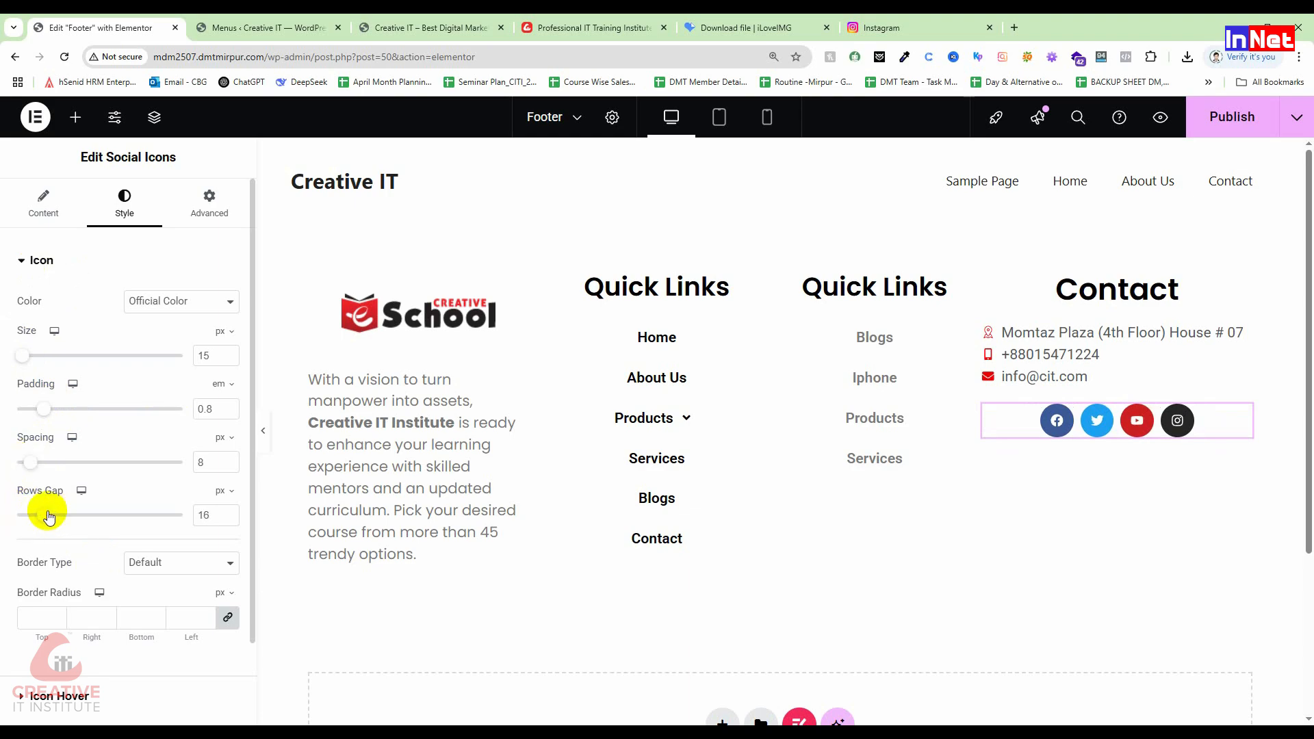
{"action": "scroll", "coordinate": [164, 588], "scroll_direction": "down", "scroll_amount": 1}
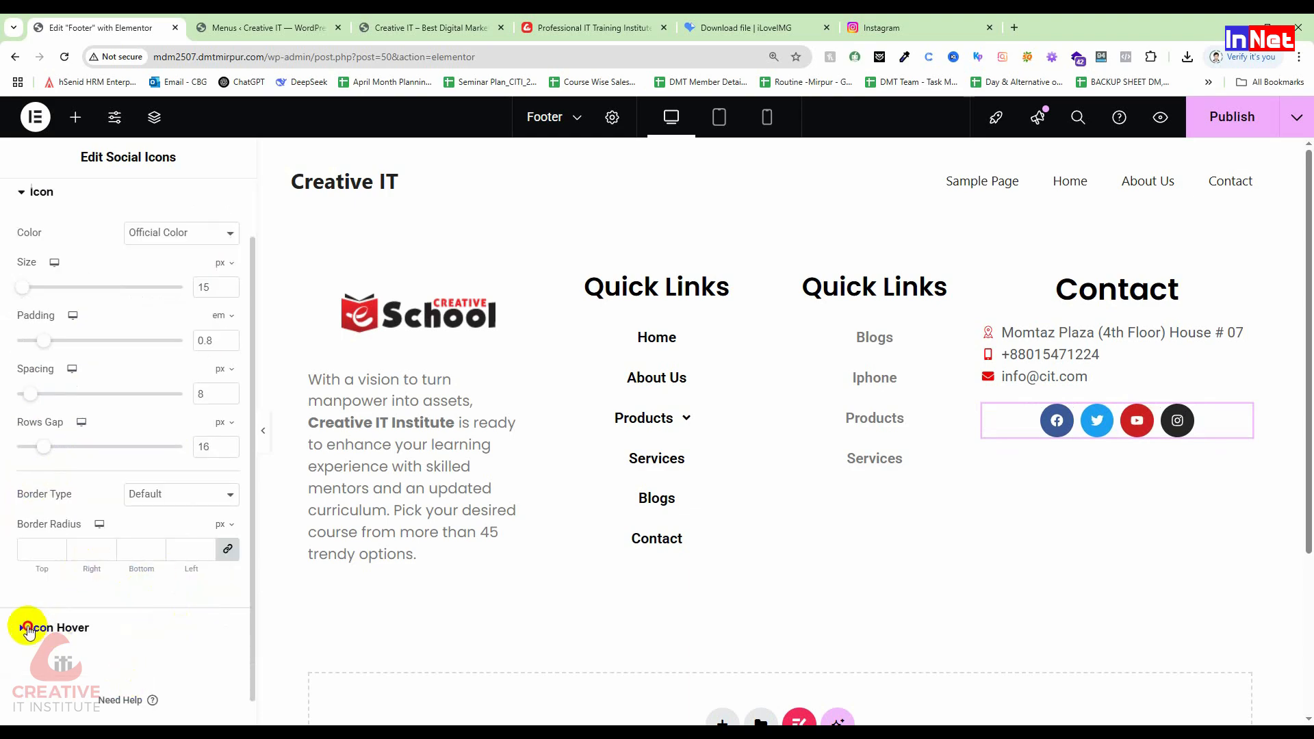
Step: Set the social icons' hover animation to Skew Forward after trying Shrink, Pulse Grow and Bounce Out
{"action": "left_click", "coordinate": [27, 630]}
{"action": "left_click", "coordinate": [94, 362]}
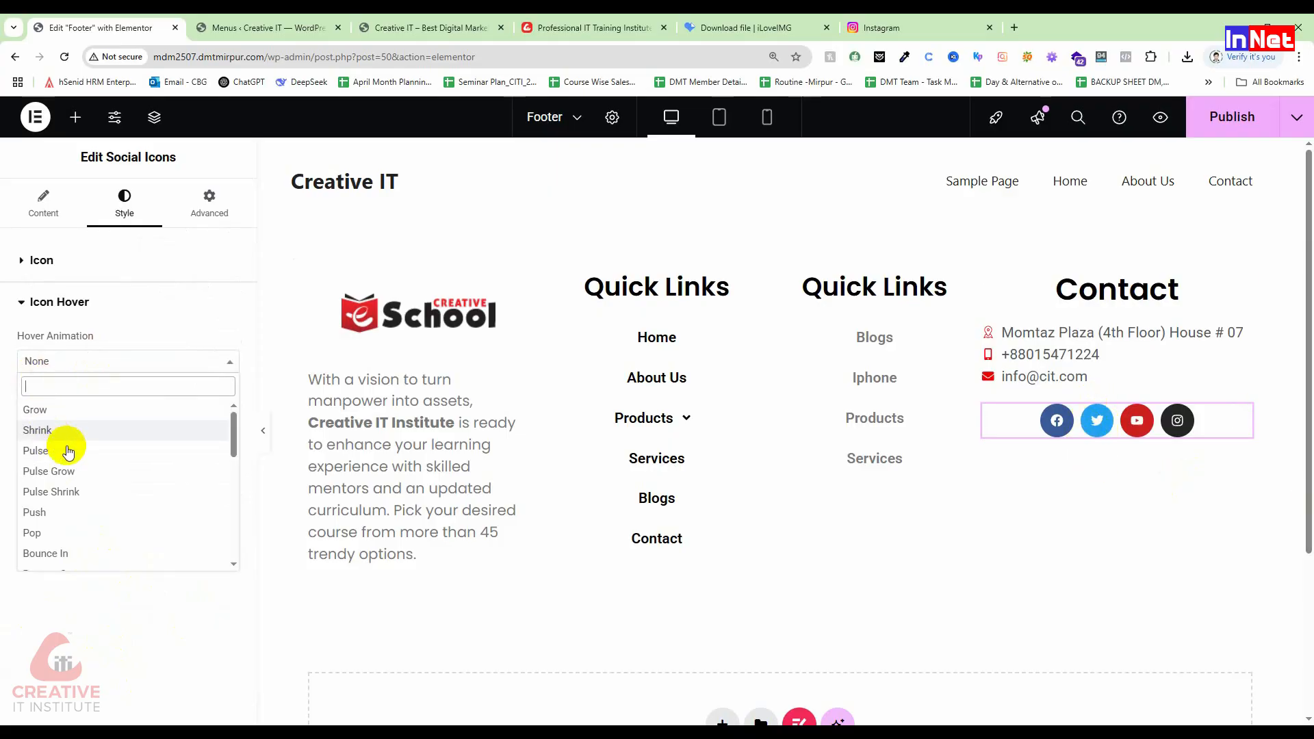
{"action": "left_click", "coordinate": [37, 430]}
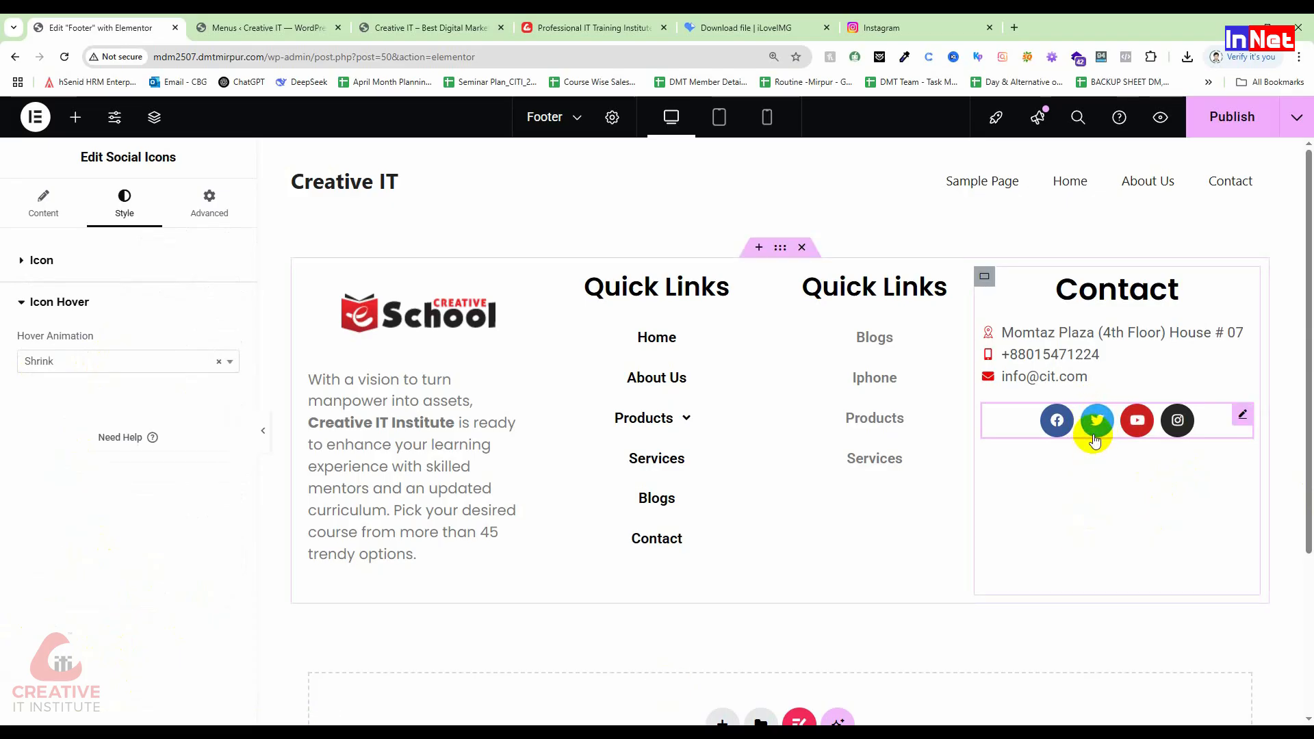
{"action": "left_click", "coordinate": [68, 361]}
{"action": "left_click", "coordinate": [68, 464]}
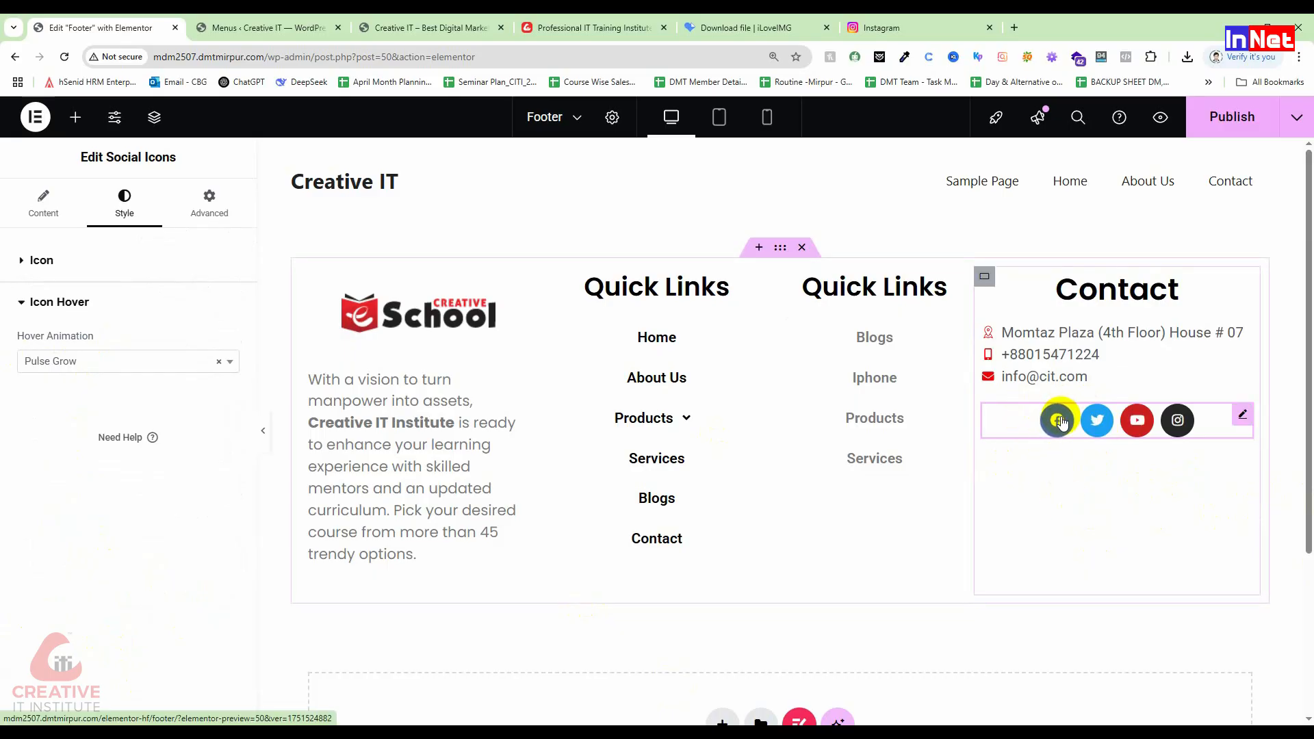
{"action": "left_click", "coordinate": [130, 356]}
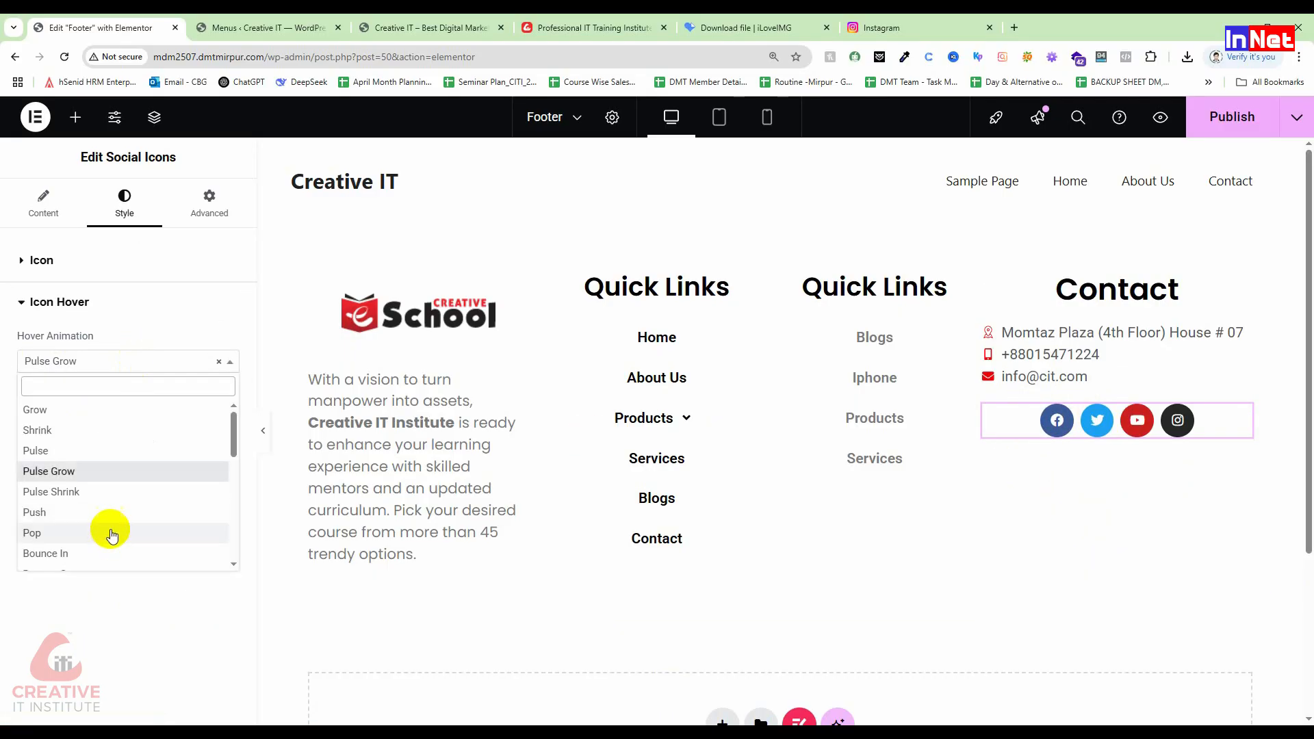
{"action": "scroll", "coordinate": [110, 531], "scroll_direction": "down", "scroll_amount": 1}
{"action": "left_click", "coordinate": [67, 520]}
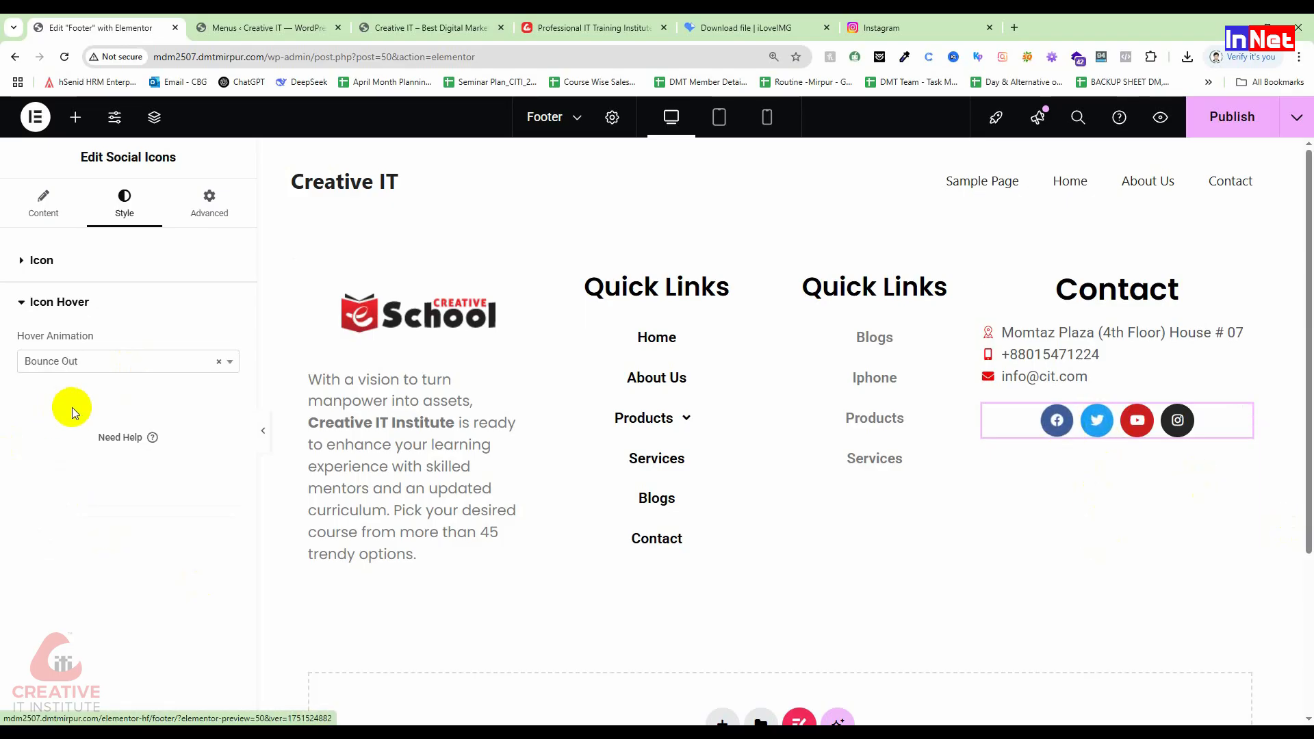
{"action": "left_click", "coordinate": [81, 358]}
{"action": "scroll", "coordinate": [80, 534], "scroll_direction": "down", "scroll_amount": 4}
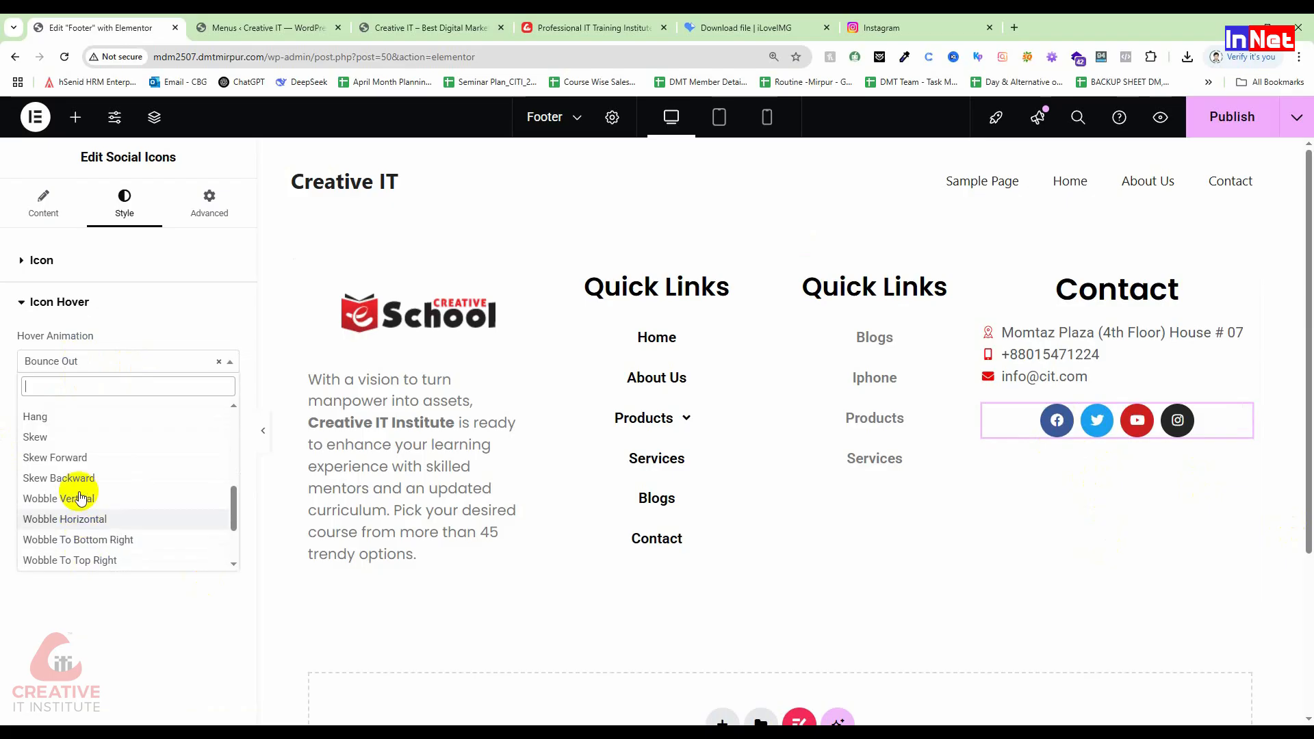
{"action": "left_click", "coordinate": [80, 463]}
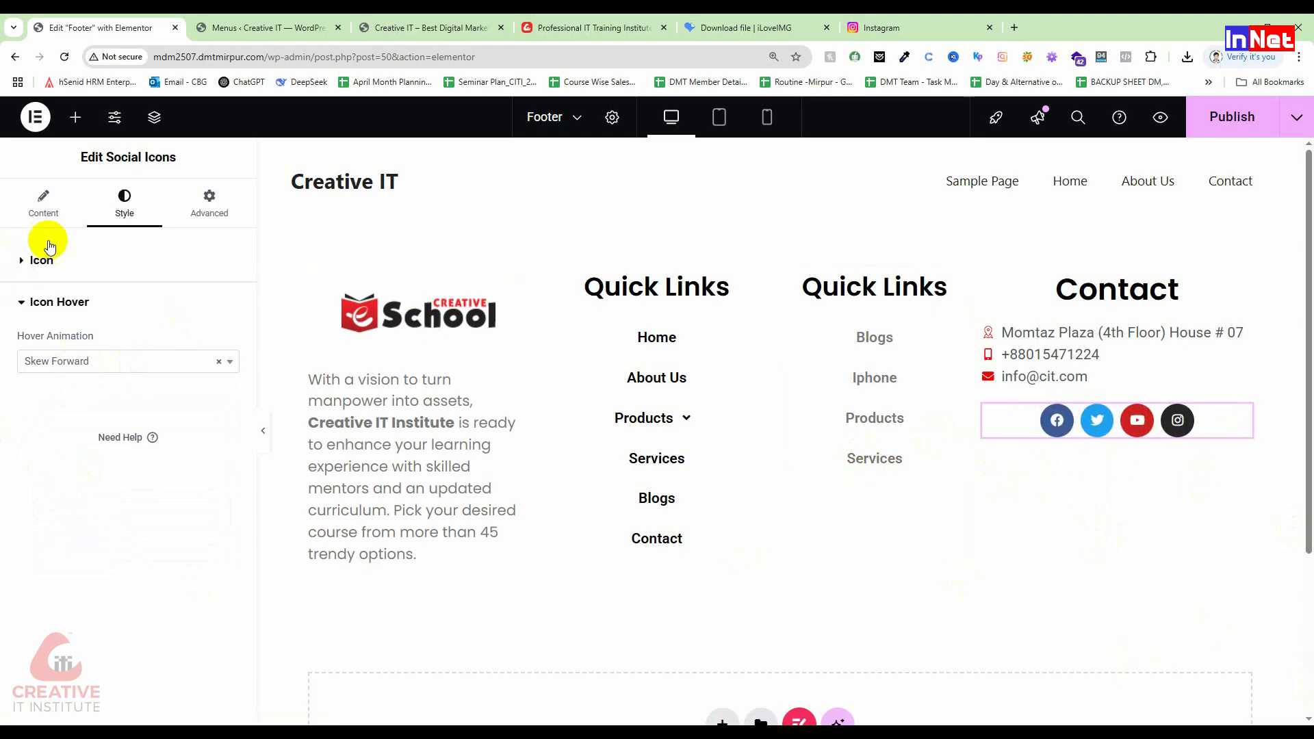
Step: Expand the Facebook item in the Content tab to edit its link
{"action": "left_click", "coordinate": [37, 207]}
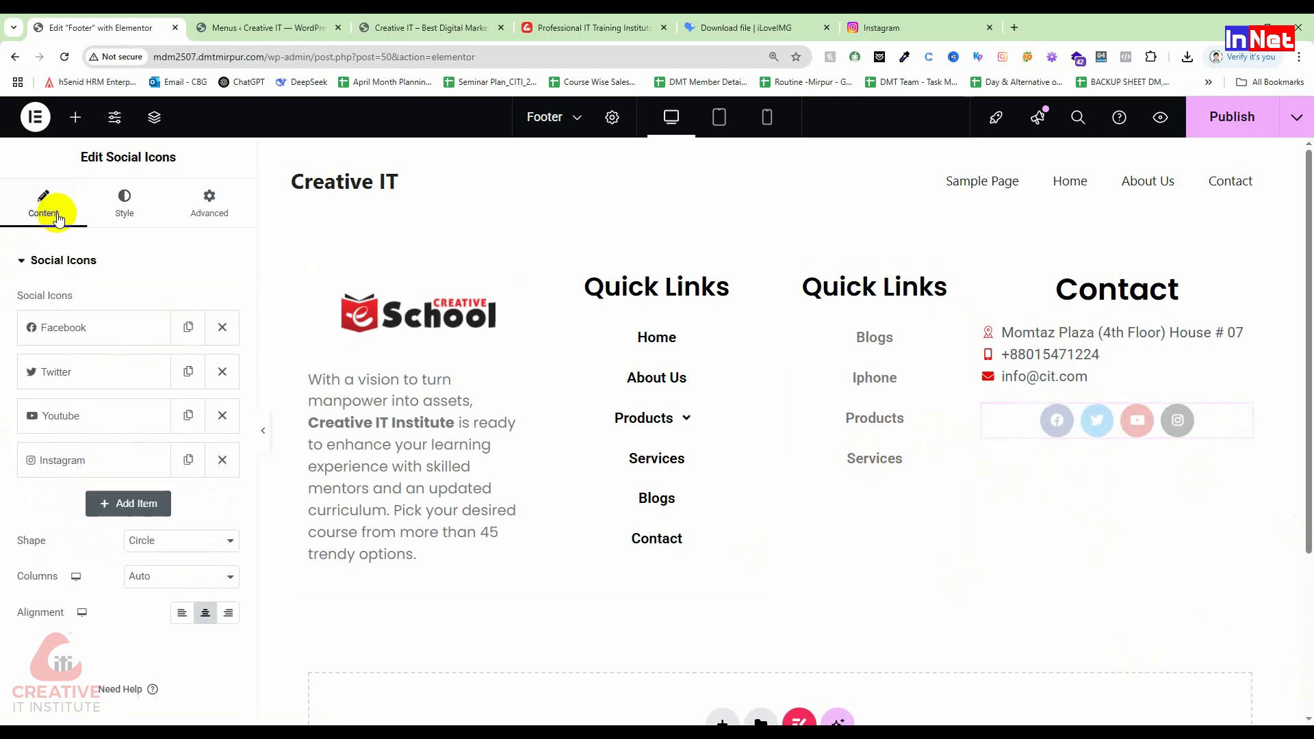
{"action": "left_click", "coordinate": [82, 329]}
{"action": "left_click", "coordinate": [93, 503]}
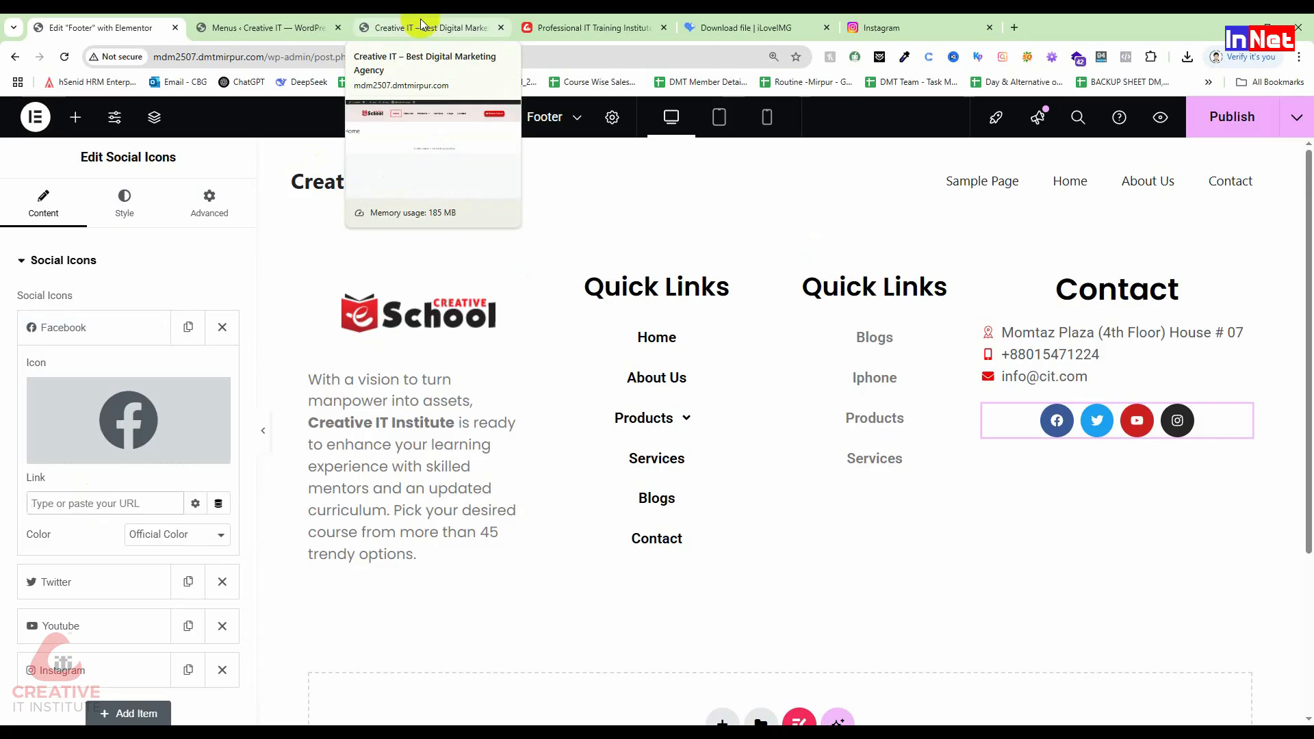
{"action": "left_click", "coordinate": [1015, 28]}
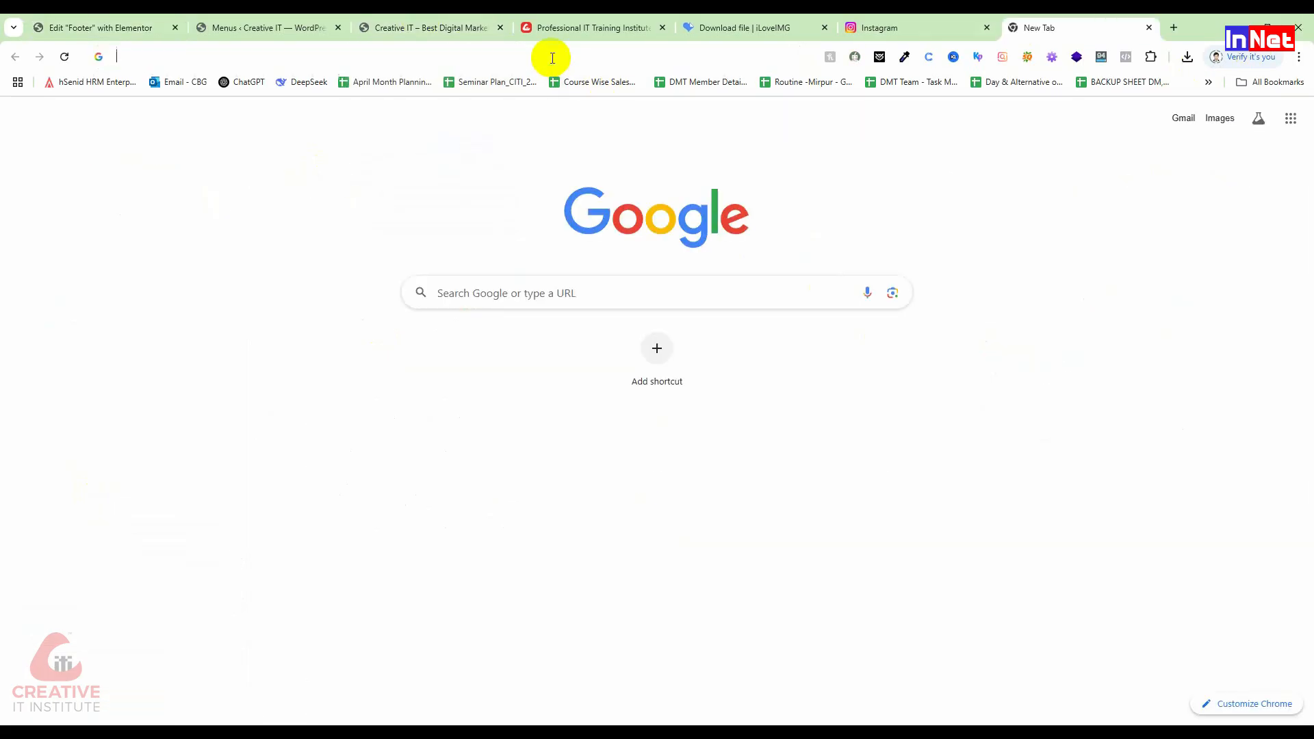
{"action": "type", "text": "fac"}
{"action": "key", "text": "Return"}
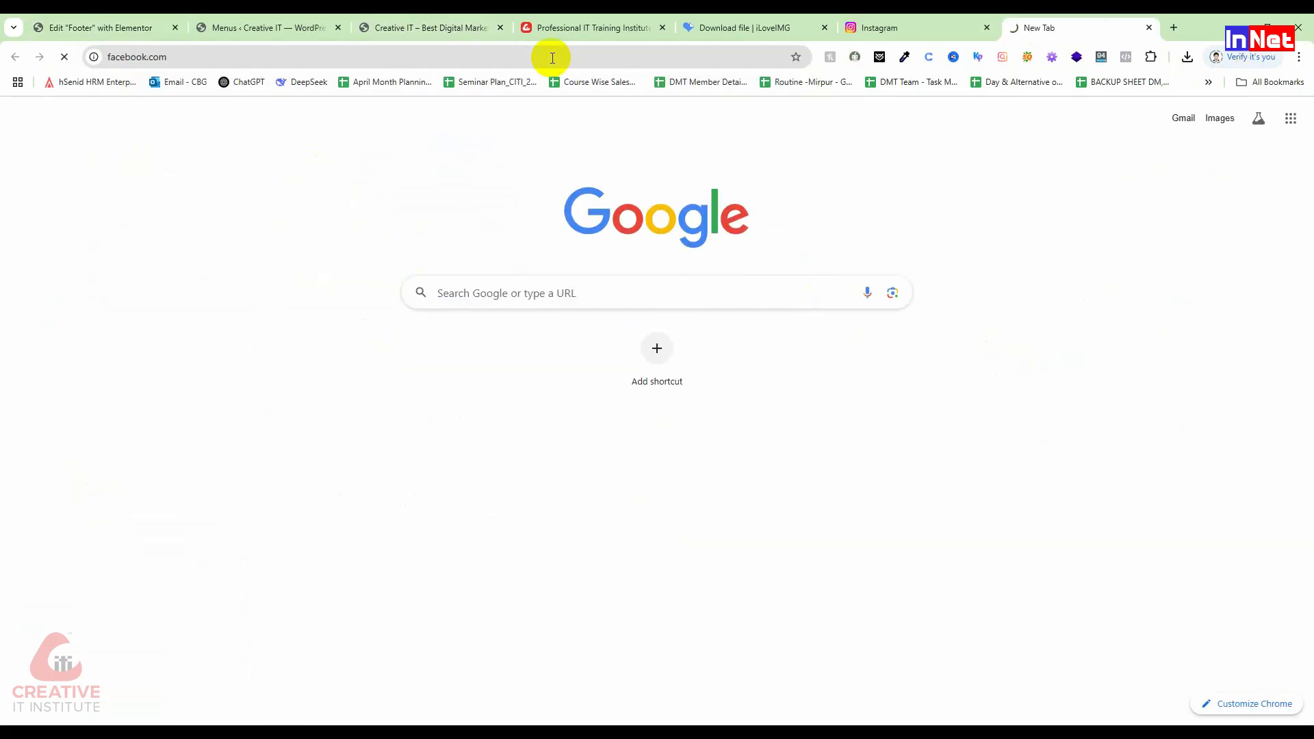
{"action": "left_click", "coordinate": [202, 50]}
{"action": "key", "text": "ctrl+c"}
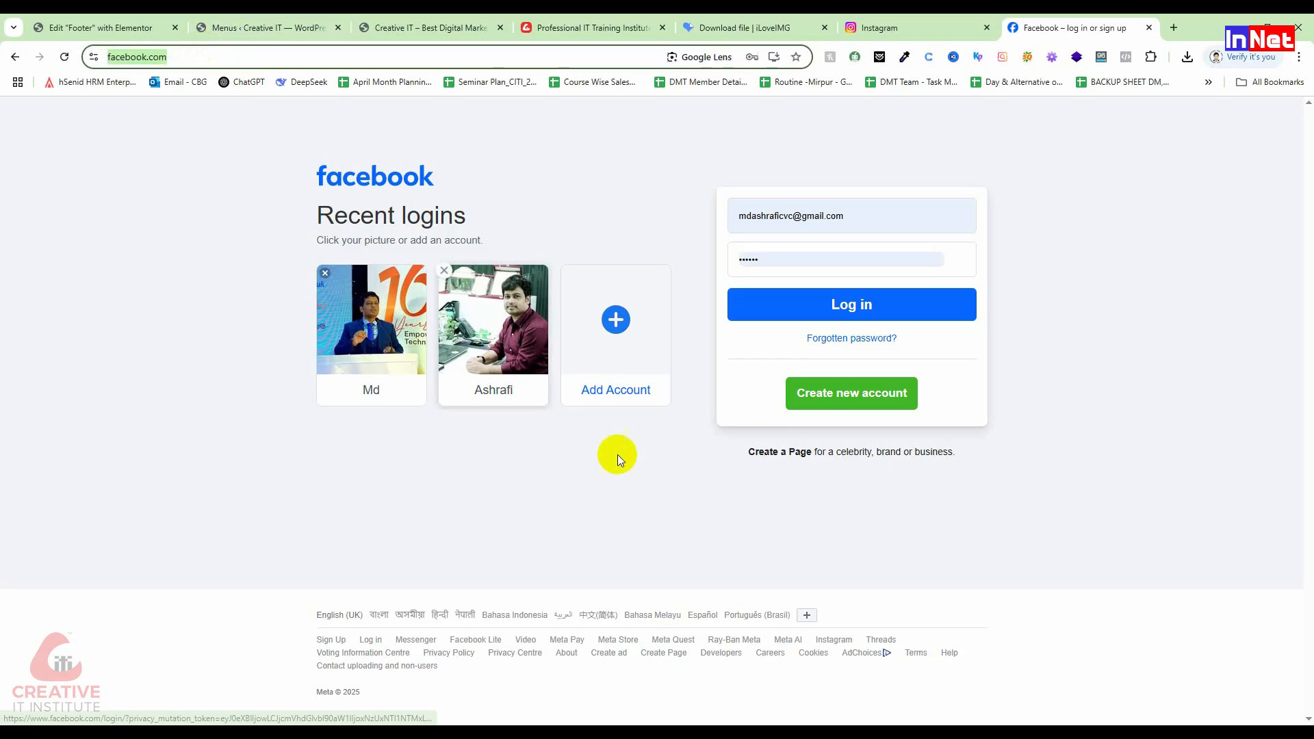
{"action": "left_click", "coordinate": [113, 26]}
{"action": "key", "text": "ctrl+v"}
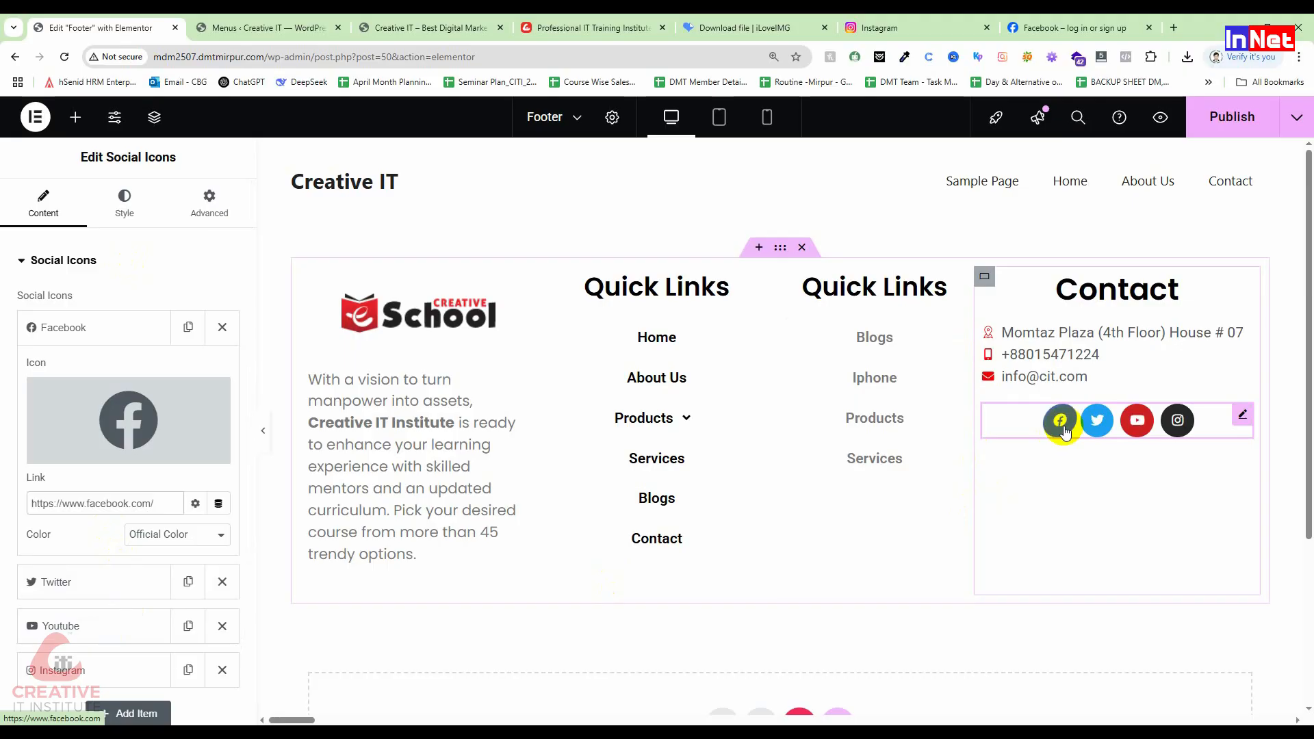
Step: Expand the Twitter social icon item and select its empty Link field
{"action": "scroll", "coordinate": [65, 520], "scroll_direction": "down", "scroll_amount": 2}
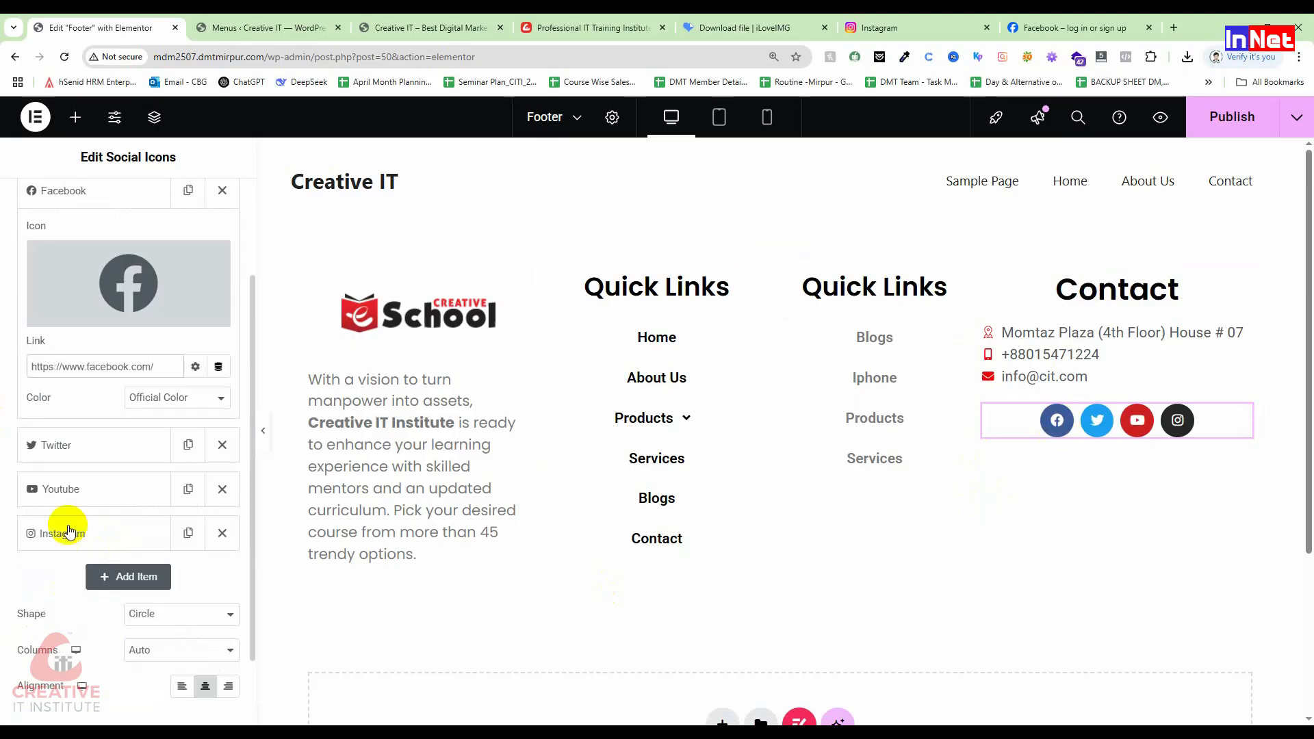
{"action": "left_click", "coordinate": [62, 452]}
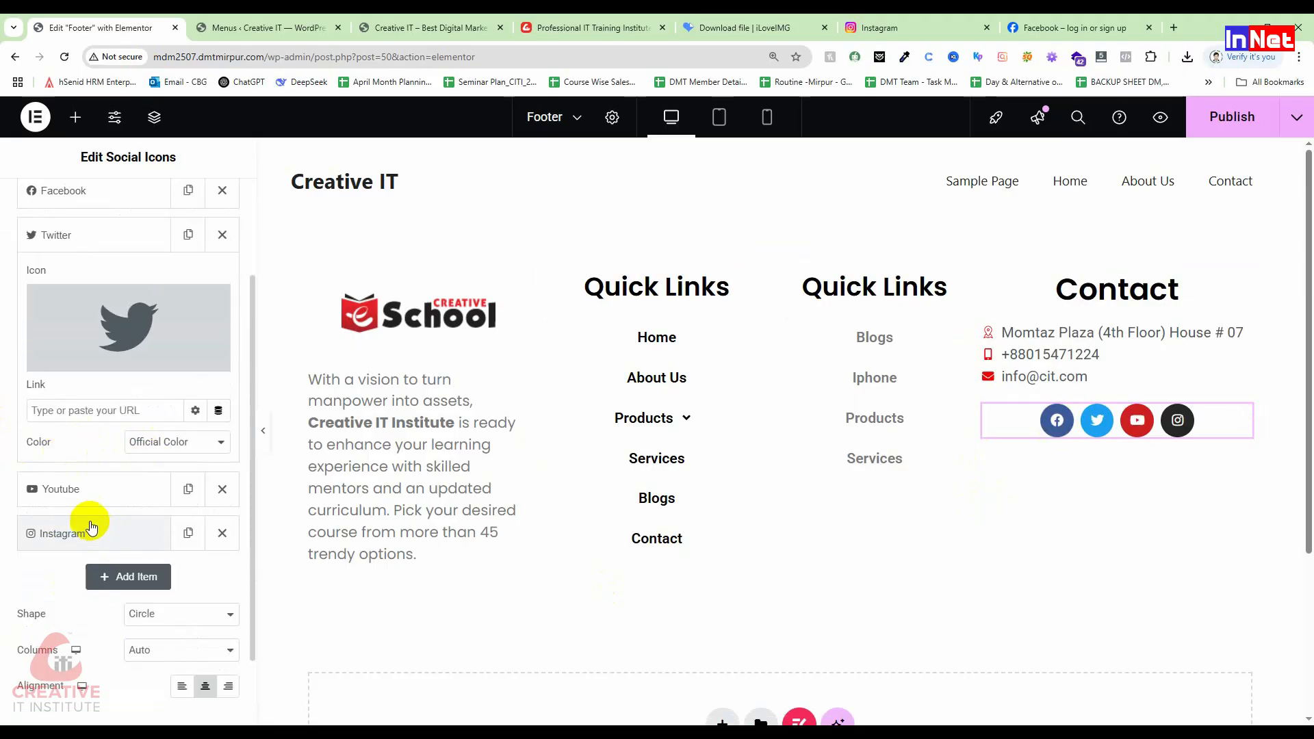
{"action": "left_click", "coordinate": [83, 410]}
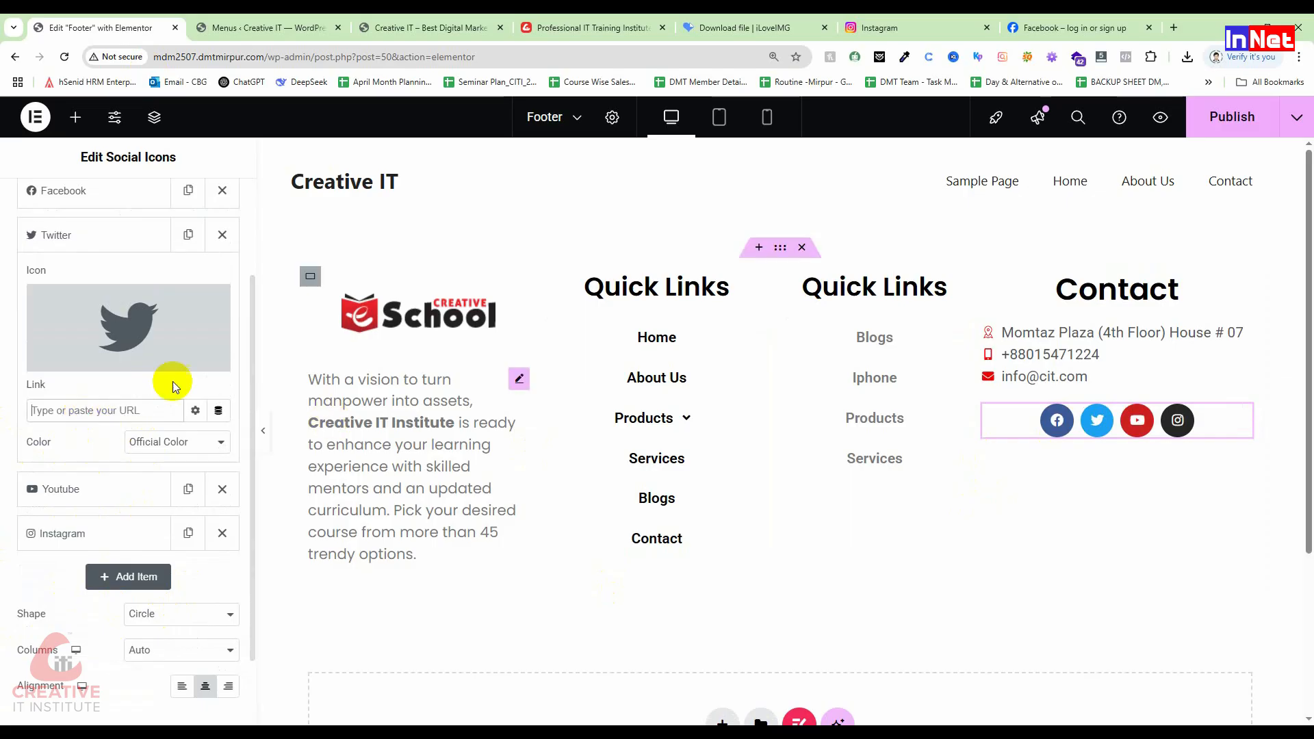
Step: Review the Twitter link options, leaving Add nofollow unticked, then close them
{"action": "left_click", "coordinate": [195, 410]}
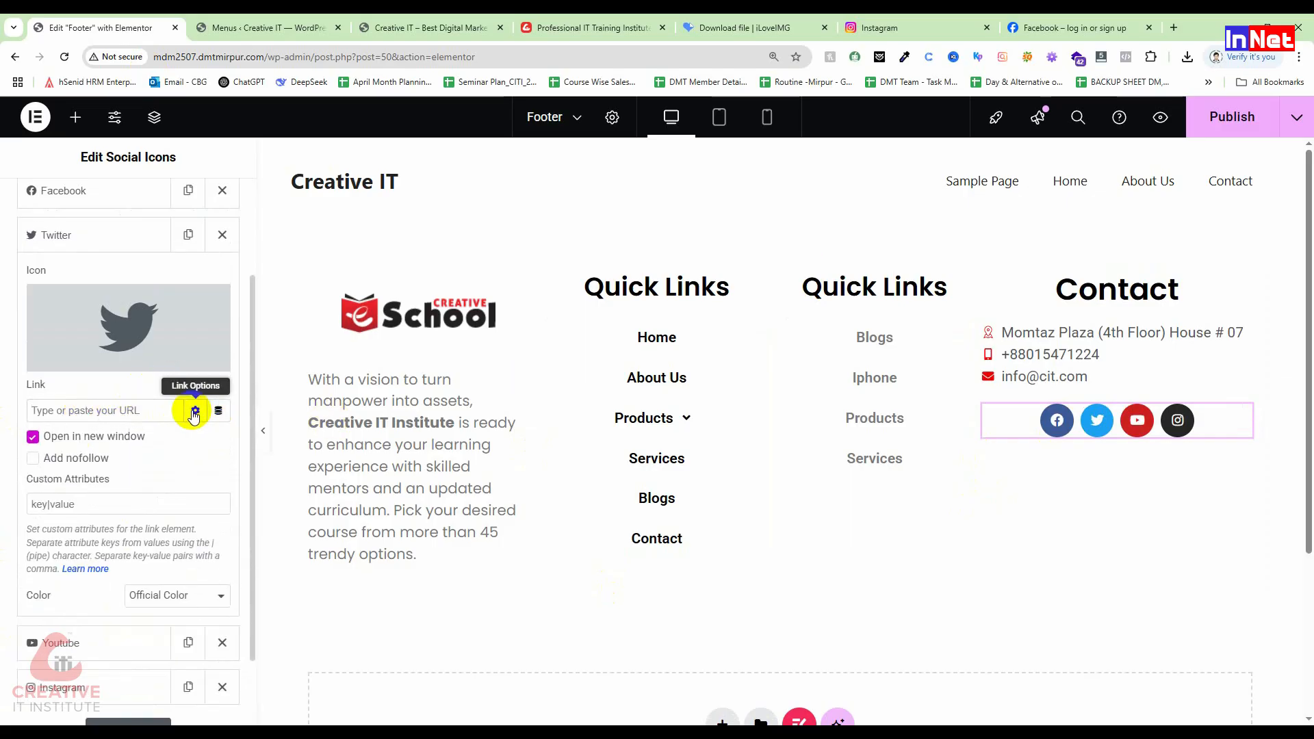
{"action": "left_click", "coordinate": [195, 410]}
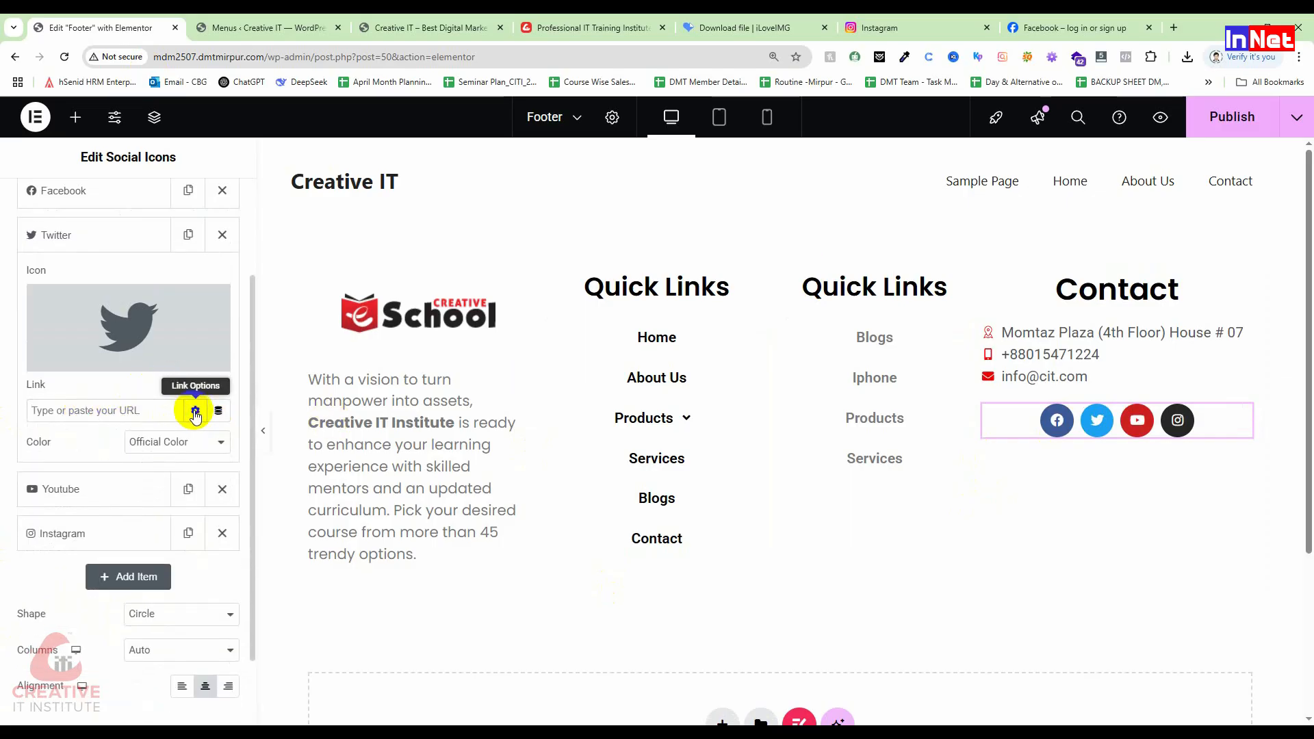
{"action": "left_click", "coordinate": [195, 411]}
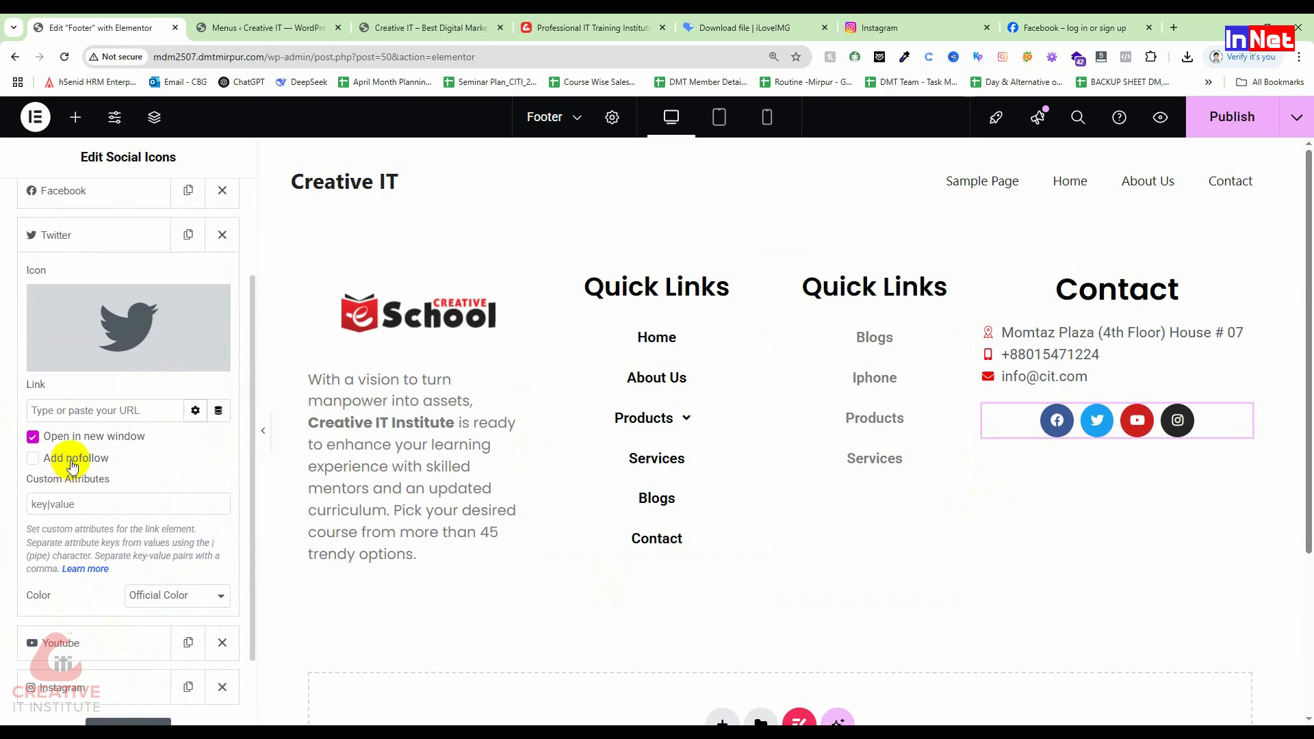
{"action": "left_click", "coordinate": [33, 458]}
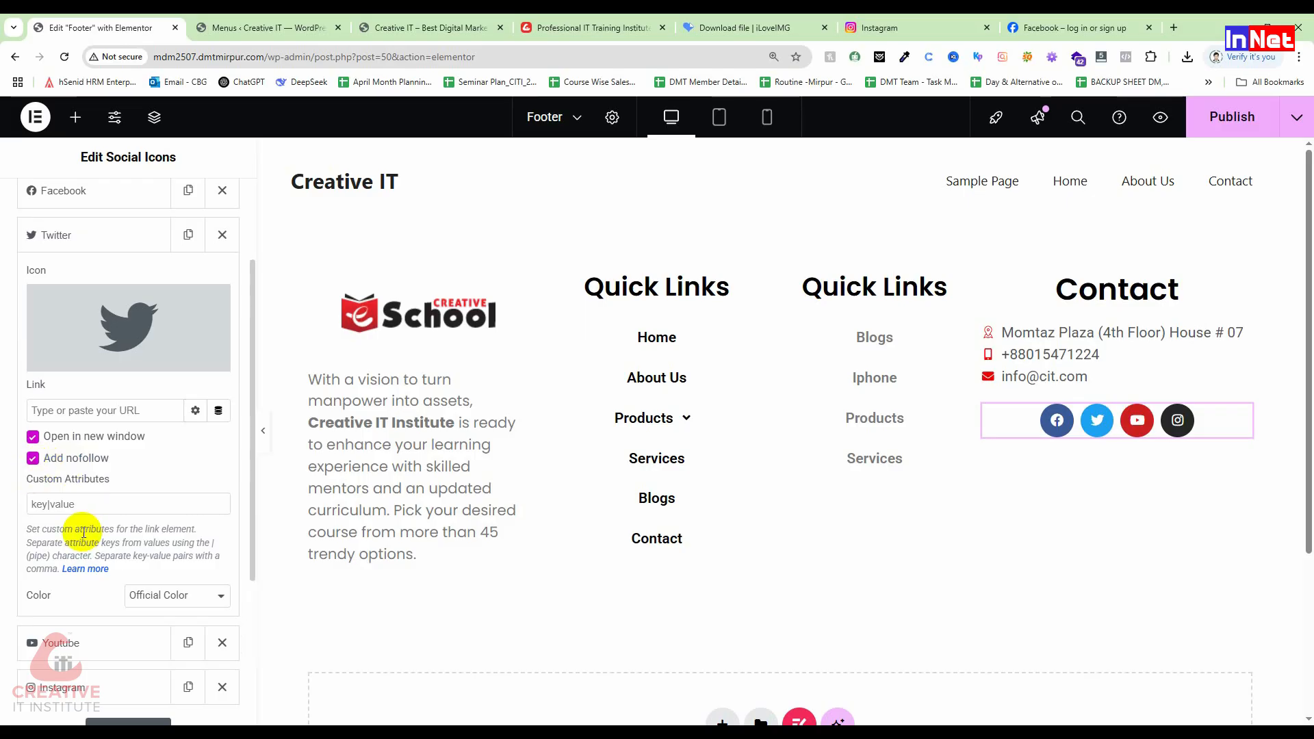
{"action": "left_click", "coordinate": [33, 458]}
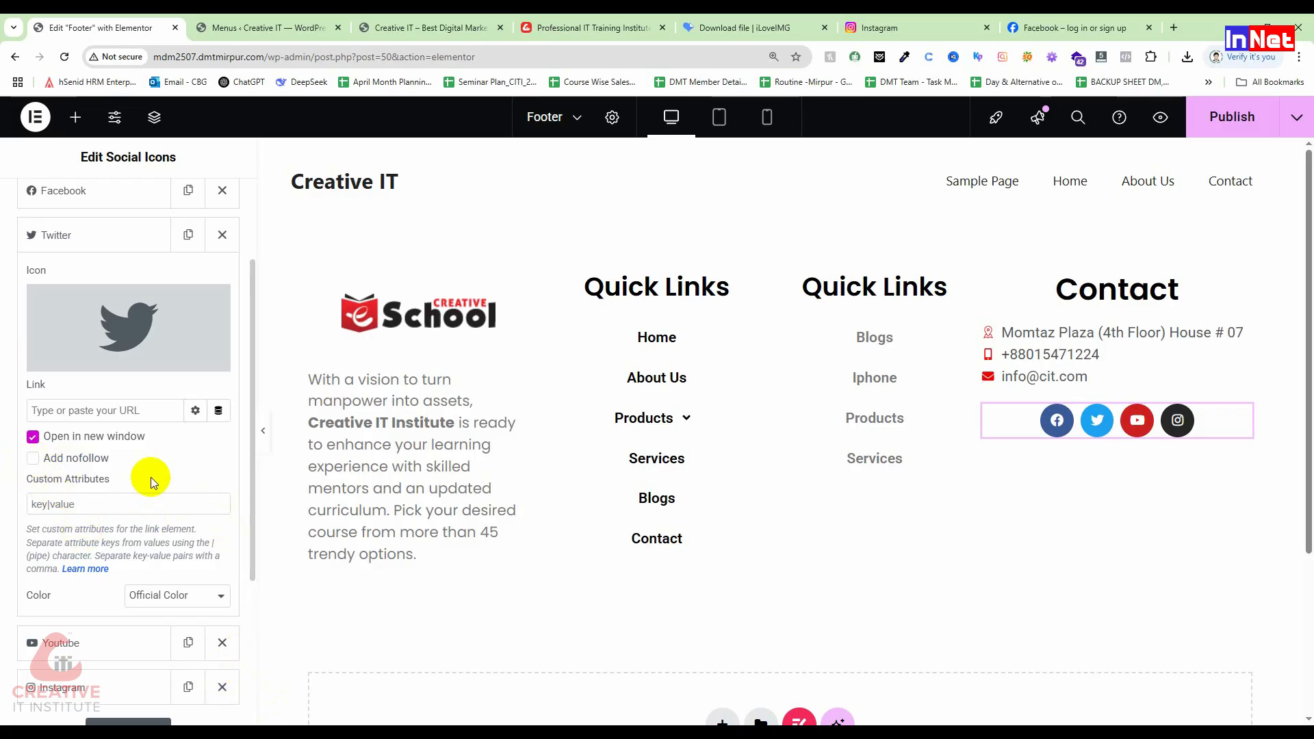
{"action": "left_click", "coordinate": [196, 410]}
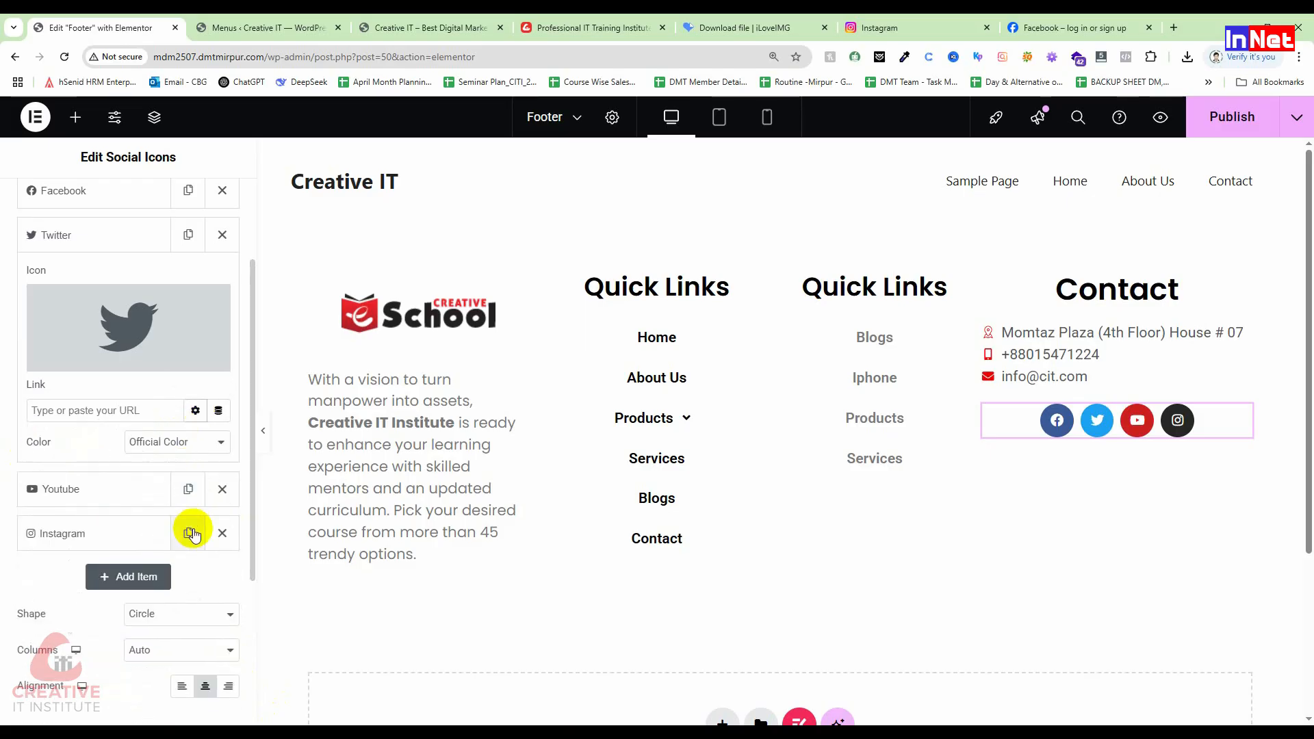
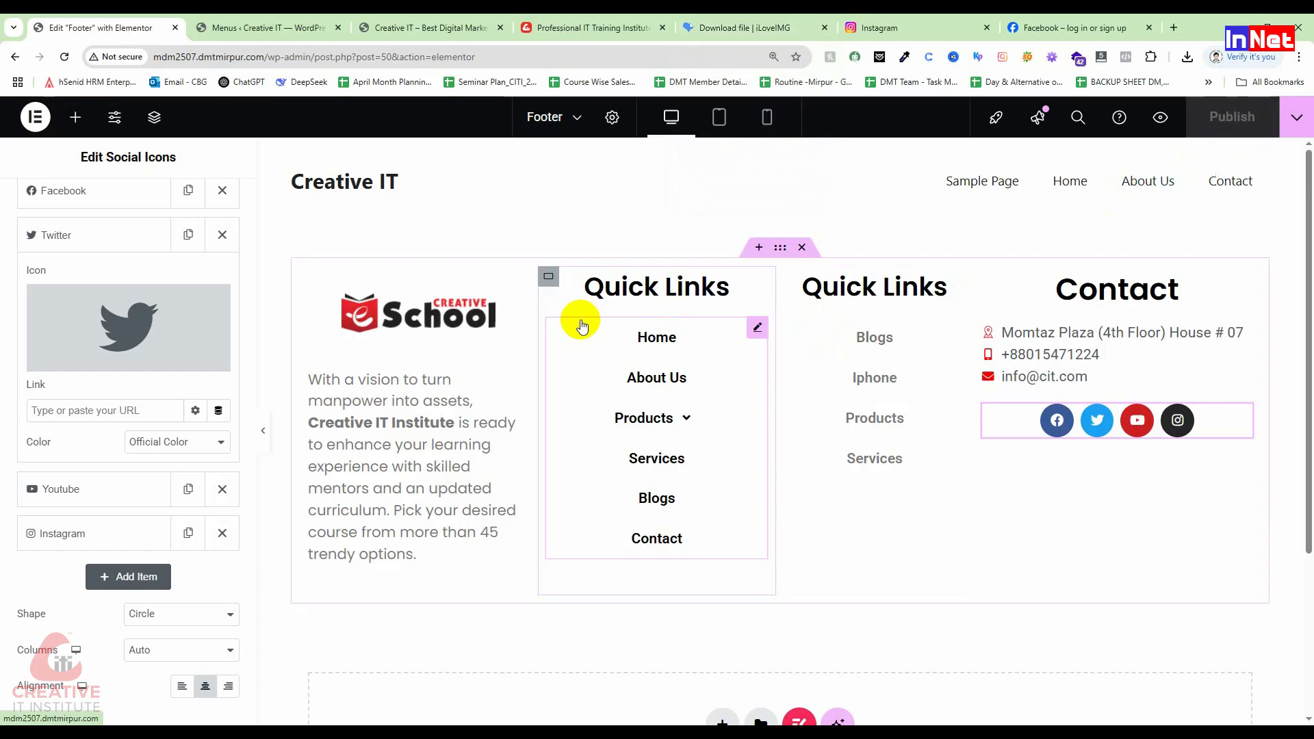
Step: Select the footer container by its handle bar to open its Edit Container settings
{"action": "left_click", "coordinate": [783, 248]}
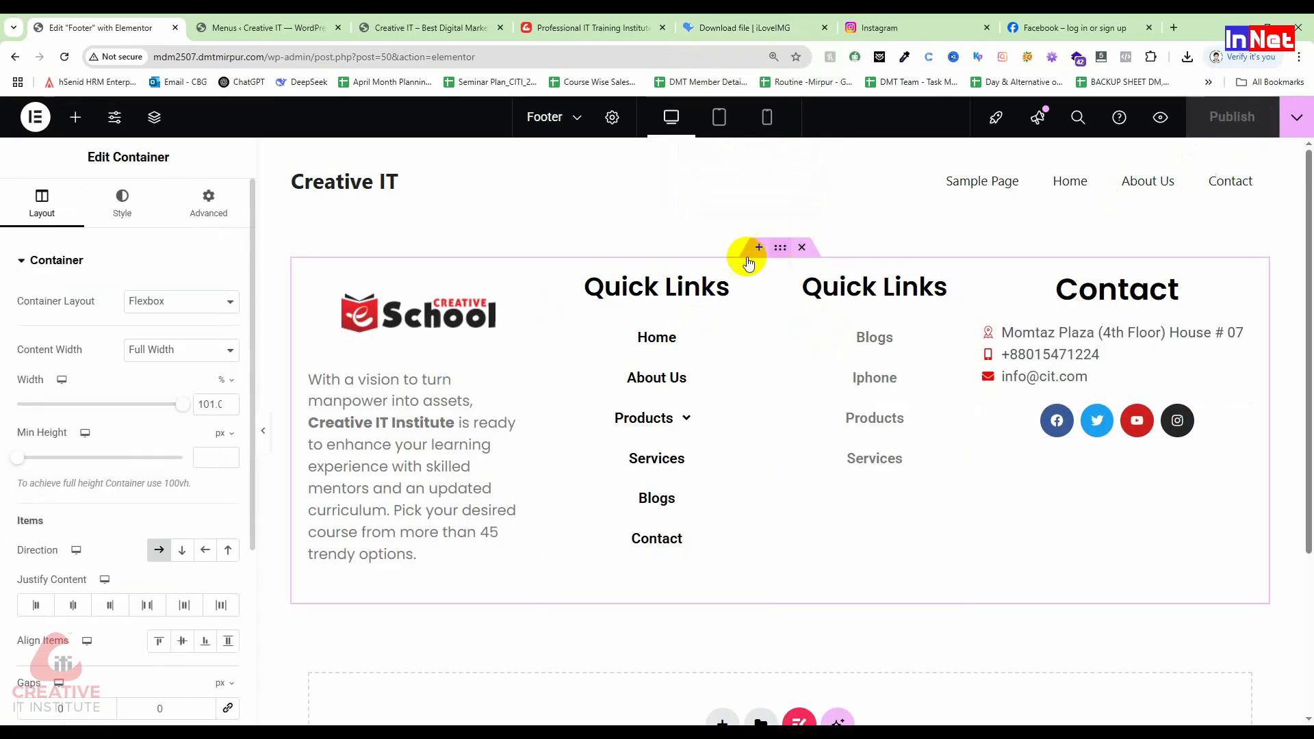
Step: Give the footer container a Classic light pink #EBDEDE background colour
{"action": "left_click", "coordinate": [127, 209]}
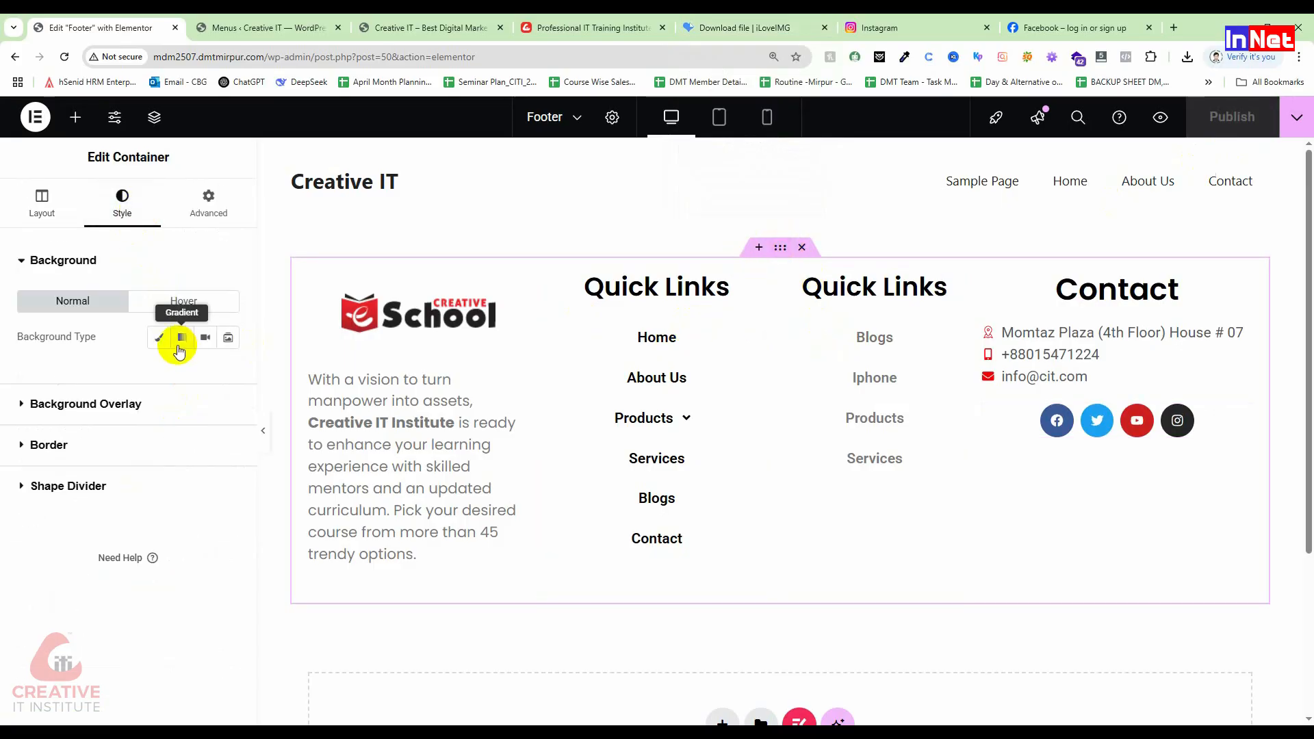
{"action": "left_click", "coordinate": [158, 336]}
{"action": "left_click", "coordinate": [226, 373]}
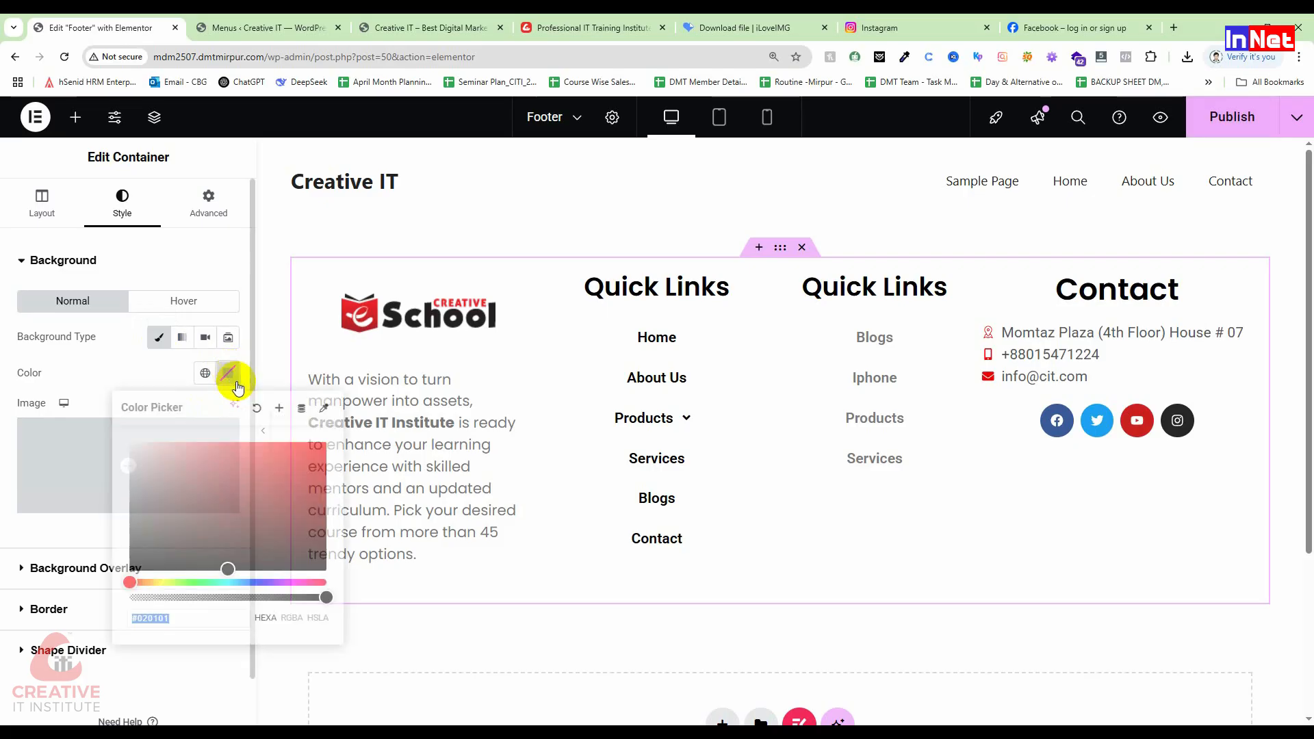
{"action": "mouse_move", "coordinate": [138, 470]}
{"action": "left_mouse_down"}
{"action": "mouse_move", "coordinate": [130, 493]}
{"action": "mouse_move", "coordinate": [121, 452]}
{"action": "mouse_move", "coordinate": [152, 459]}
{"action": "mouse_move", "coordinate": [141, 453]}
{"action": "left_mouse_up"}
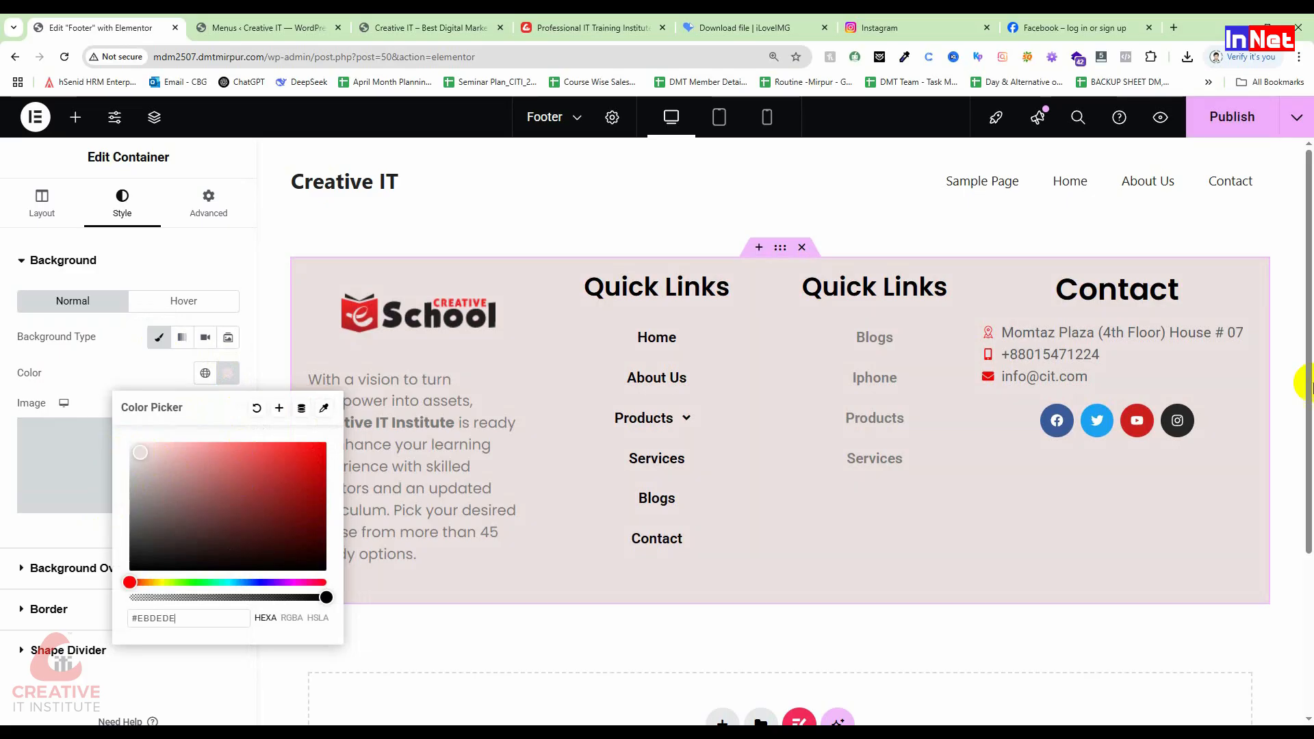
Step: Publish the footer and switch to the live site to view it
{"action": "left_click", "coordinate": [253, 27]}
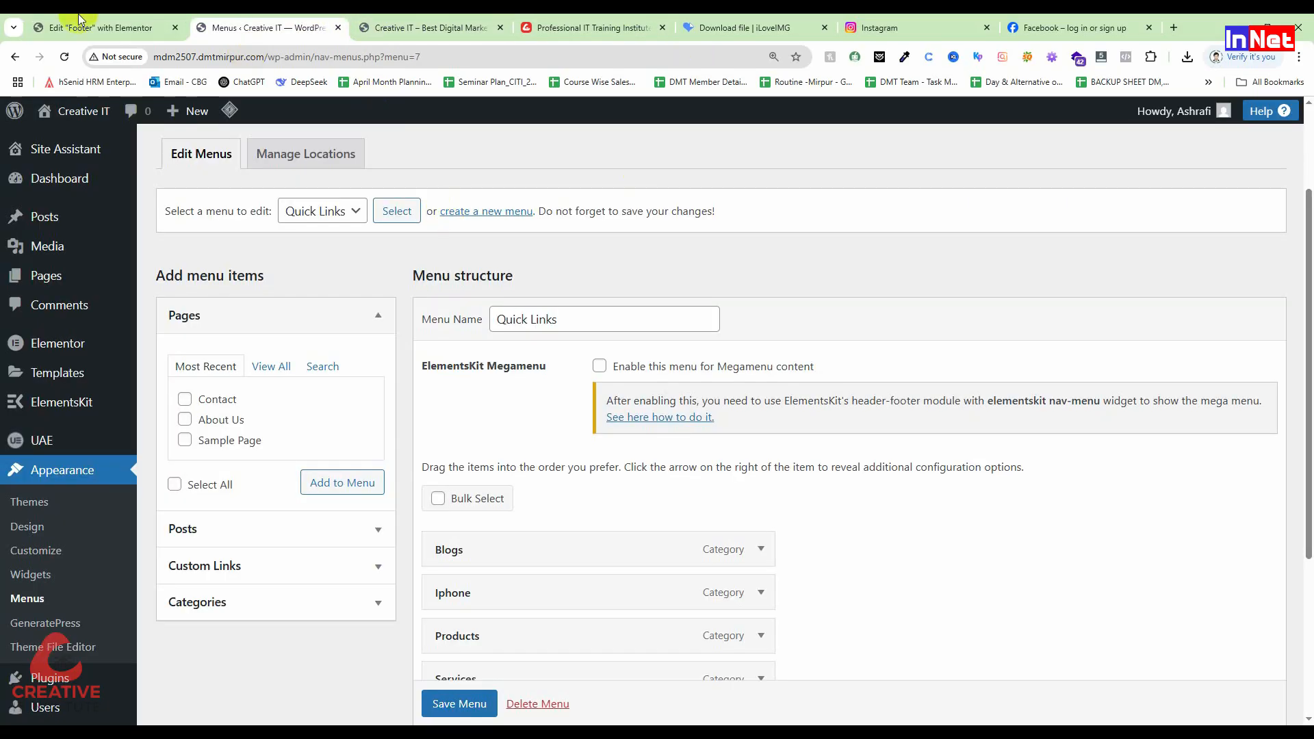
{"action": "left_click", "coordinate": [110, 29]}
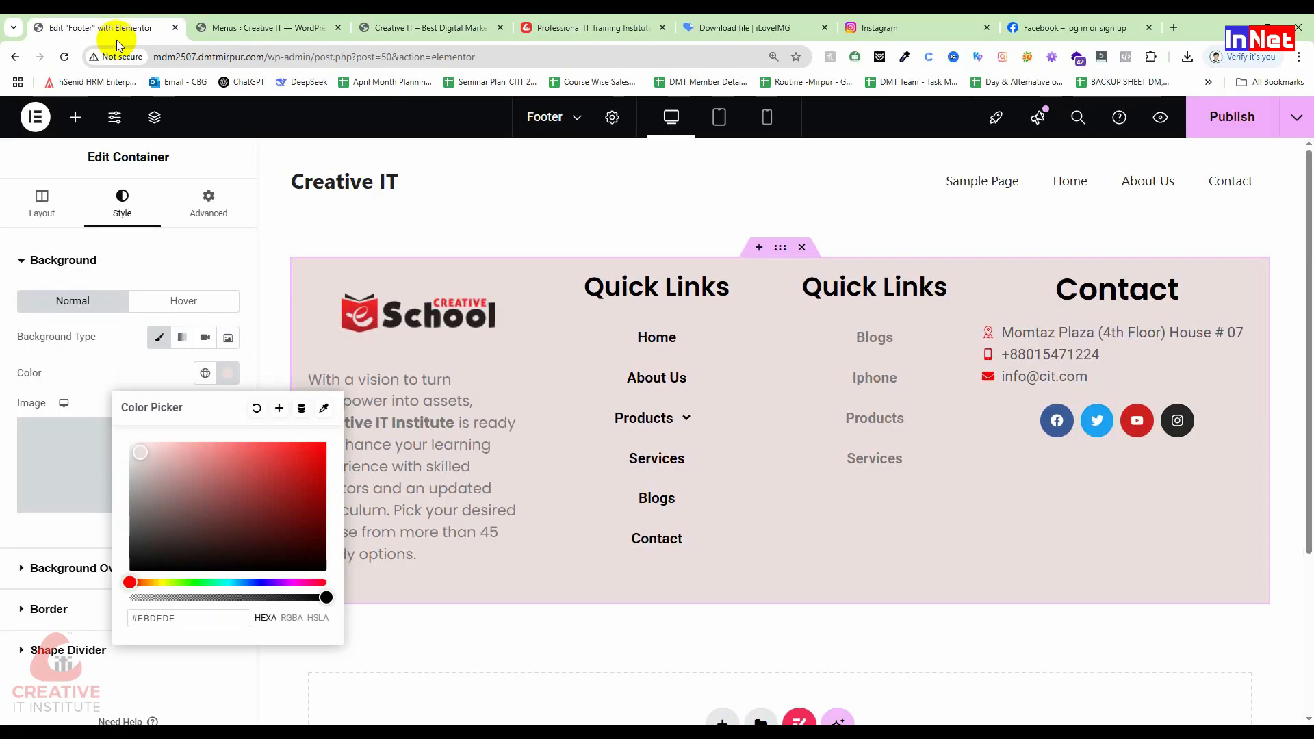
{"action": "left_click", "coordinate": [1241, 118]}
{"action": "left_click", "coordinate": [411, 27]}
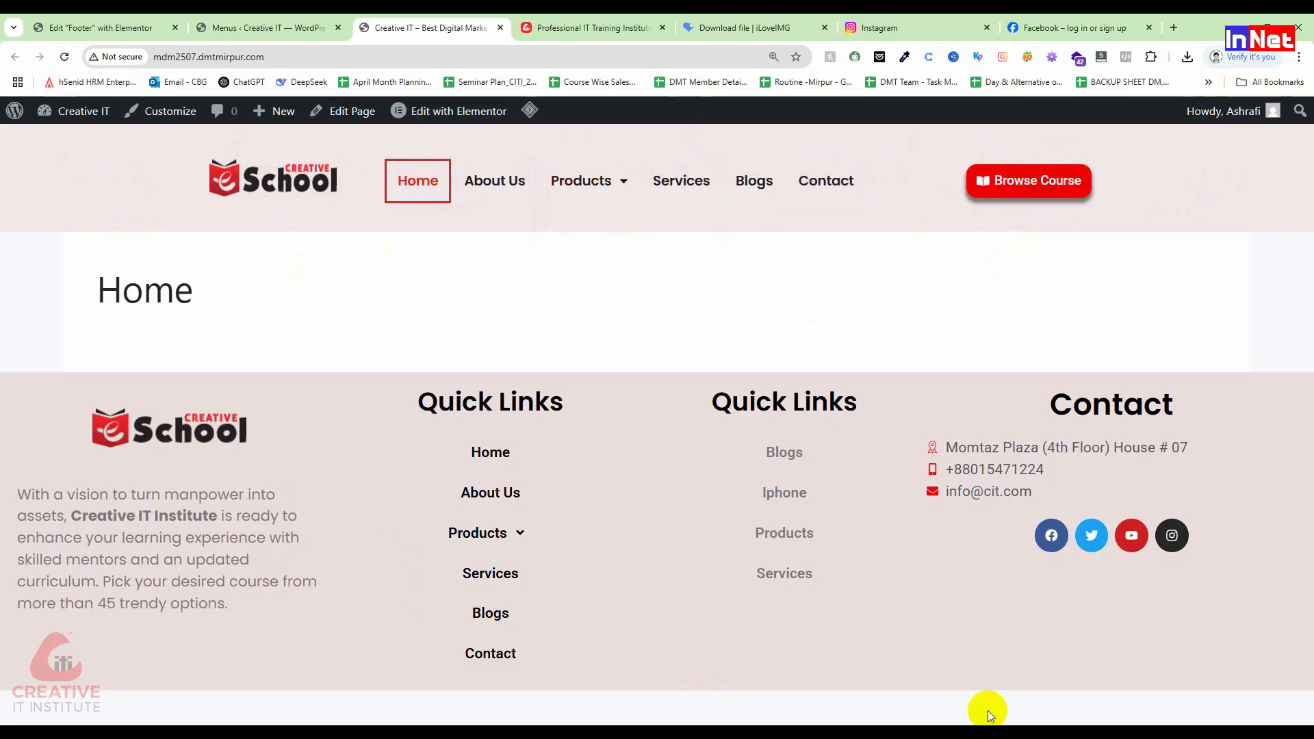
Step: Open Chrome DevTools on the reference training institute site
{"action": "right_click", "coordinate": [112, 179]}
{"action": "left_click", "coordinate": [650, 28]}
{"action": "scroll", "coordinate": [582, 460], "scroll_direction": "down", "scroll_amount": 4}
{"action": "scroll", "coordinate": [547, 460], "scroll_direction": "up", "scroll_amount": 6}
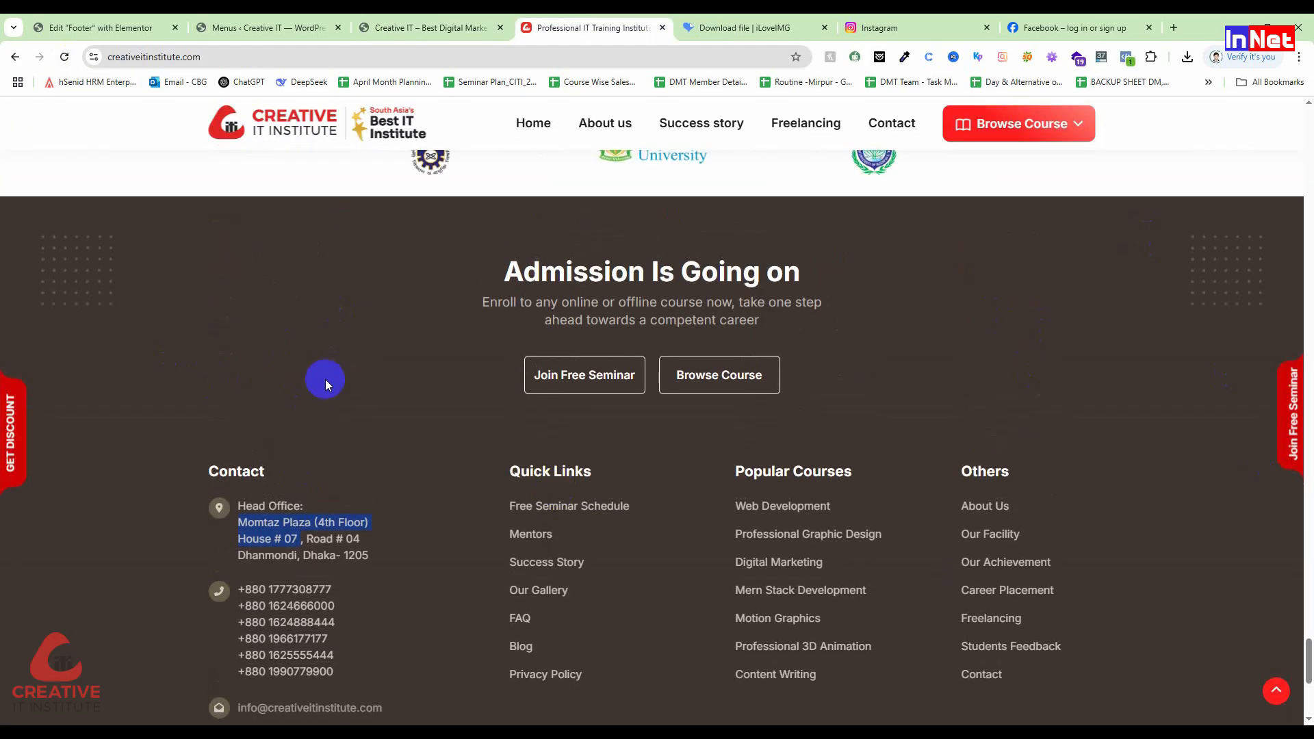
{"action": "right_click", "coordinate": [309, 342]}
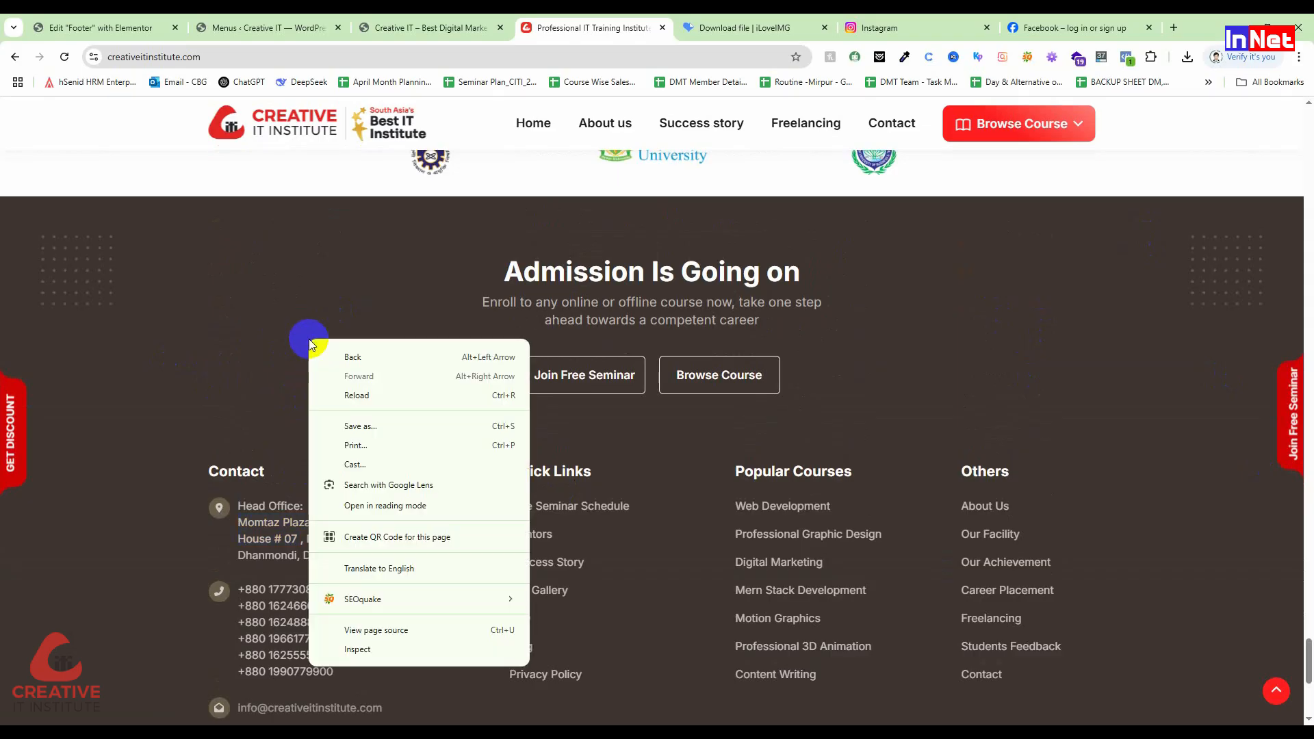
{"action": "right_click", "coordinate": [288, 284]}
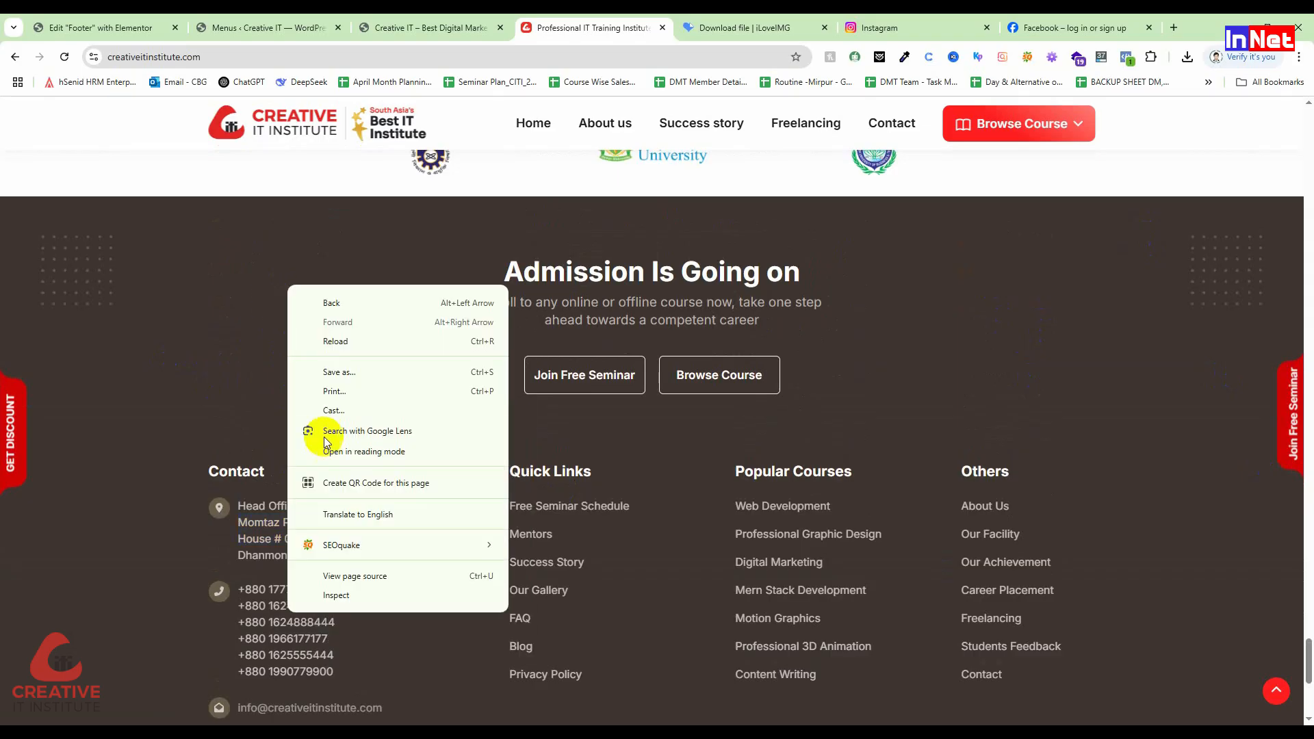
{"action": "left_click", "coordinate": [347, 592]}
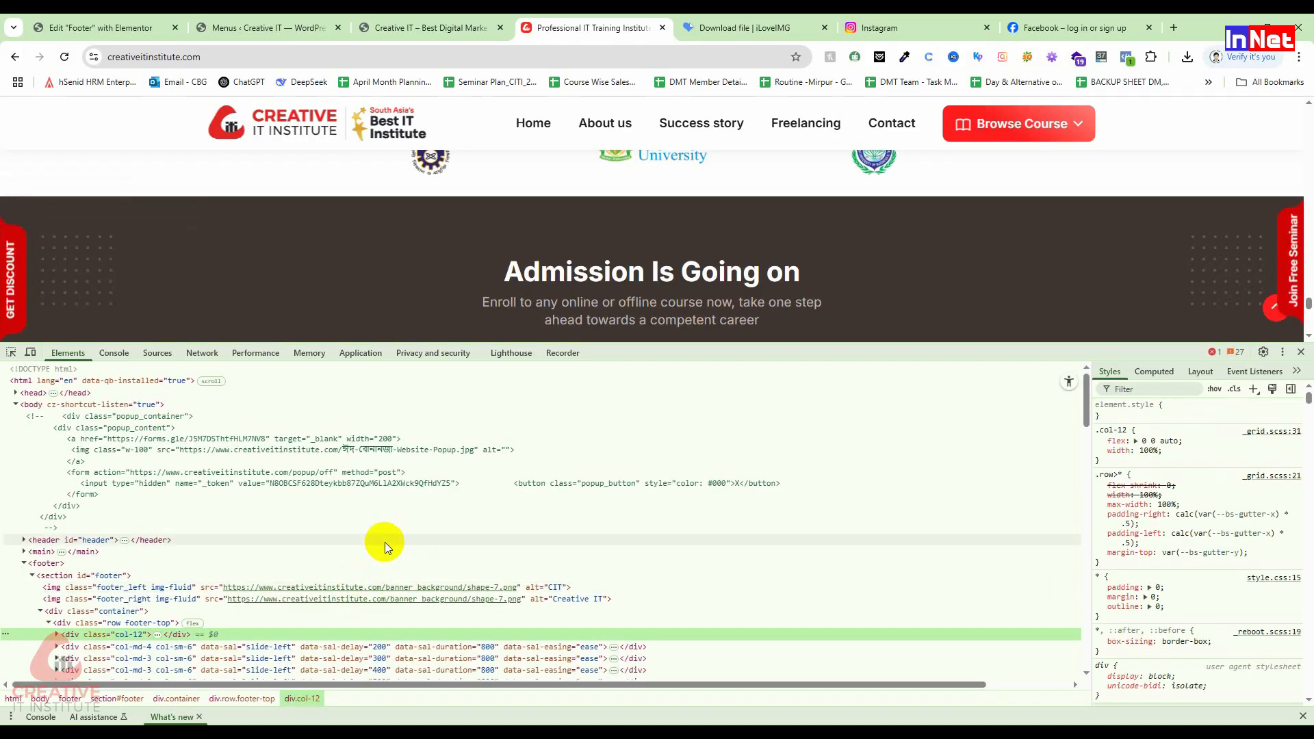
Step: Inspect the Admission banner column and footer section styles, including the --lt-color-gray-600 value
{"action": "left_click", "coordinate": [11, 353]}
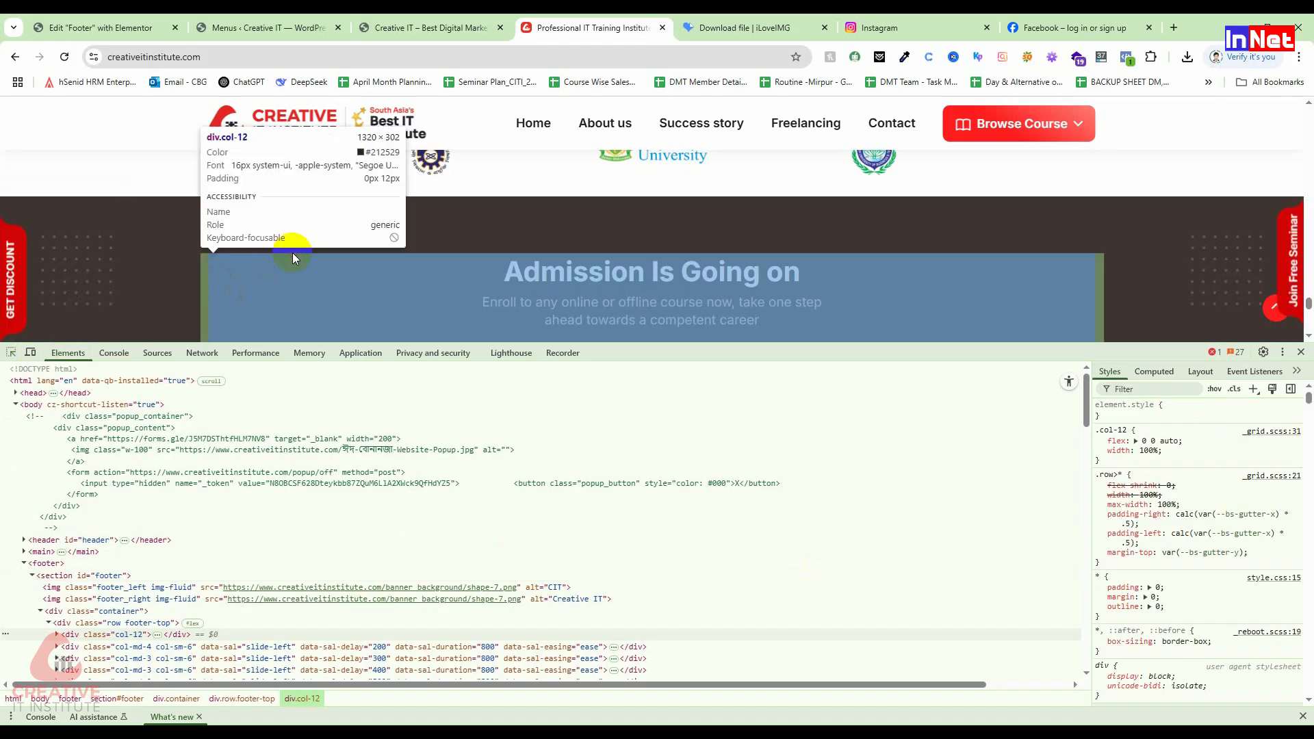
{"action": "left_click", "coordinate": [293, 253]}
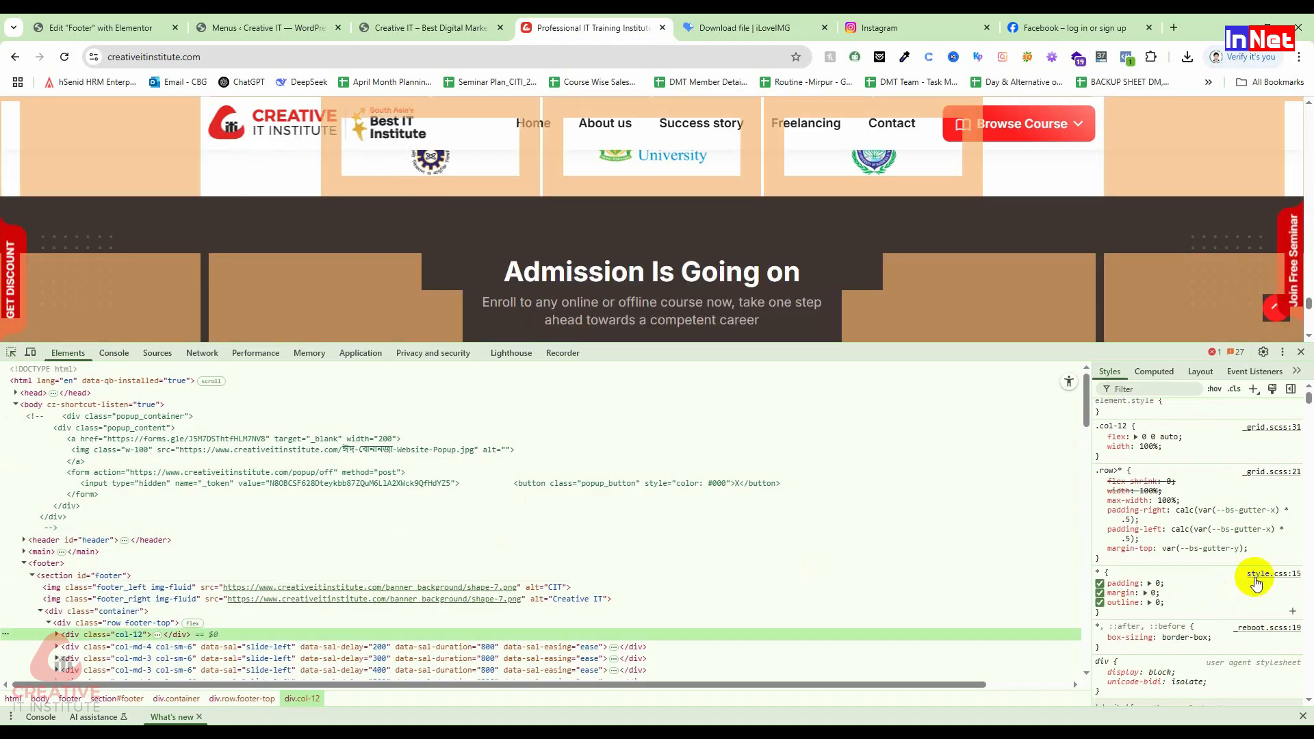
{"action": "scroll", "coordinate": [1252, 582], "scroll_direction": "down", "scroll_amount": 3}
{"action": "scroll", "coordinate": [1198, 589], "scroll_direction": "down", "scroll_amount": 2}
{"action": "scroll", "coordinate": [1170, 685], "scroll_direction": "down", "scroll_amount": 2}
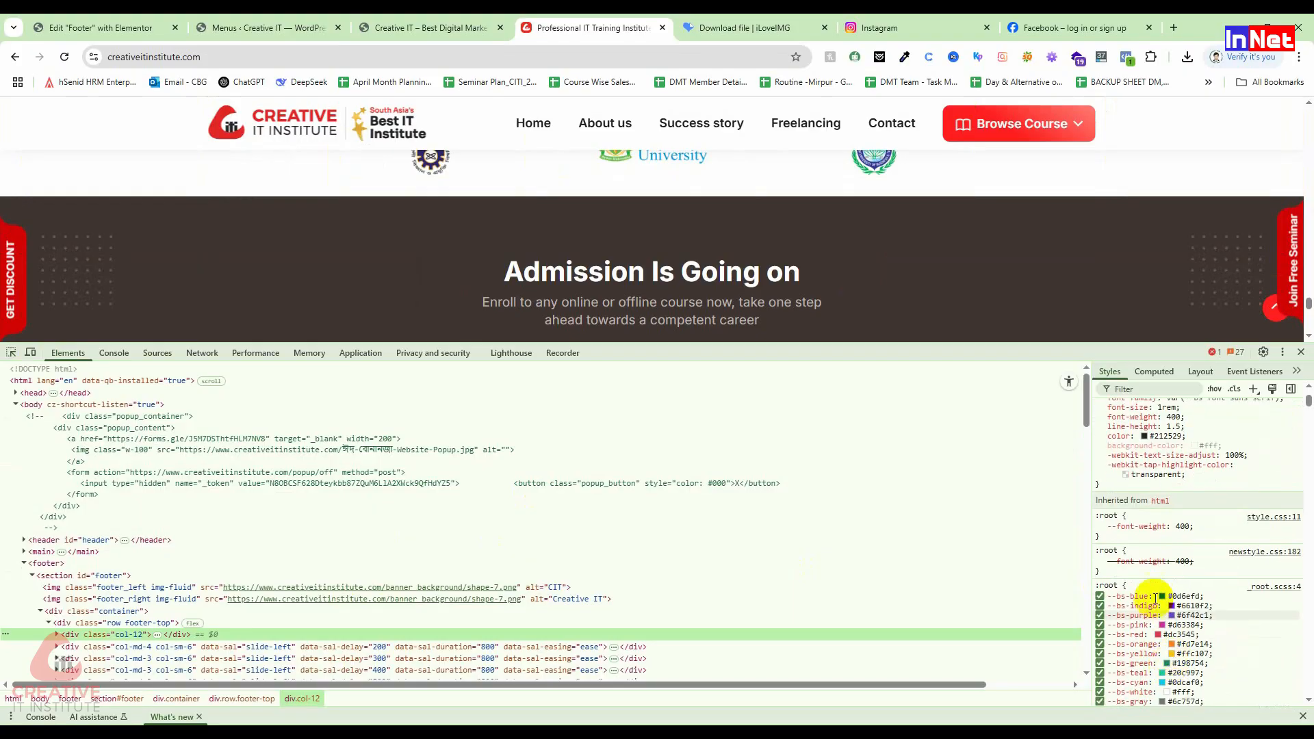
{"action": "scroll", "coordinate": [1167, 659], "scroll_direction": "down", "scroll_amount": 2}
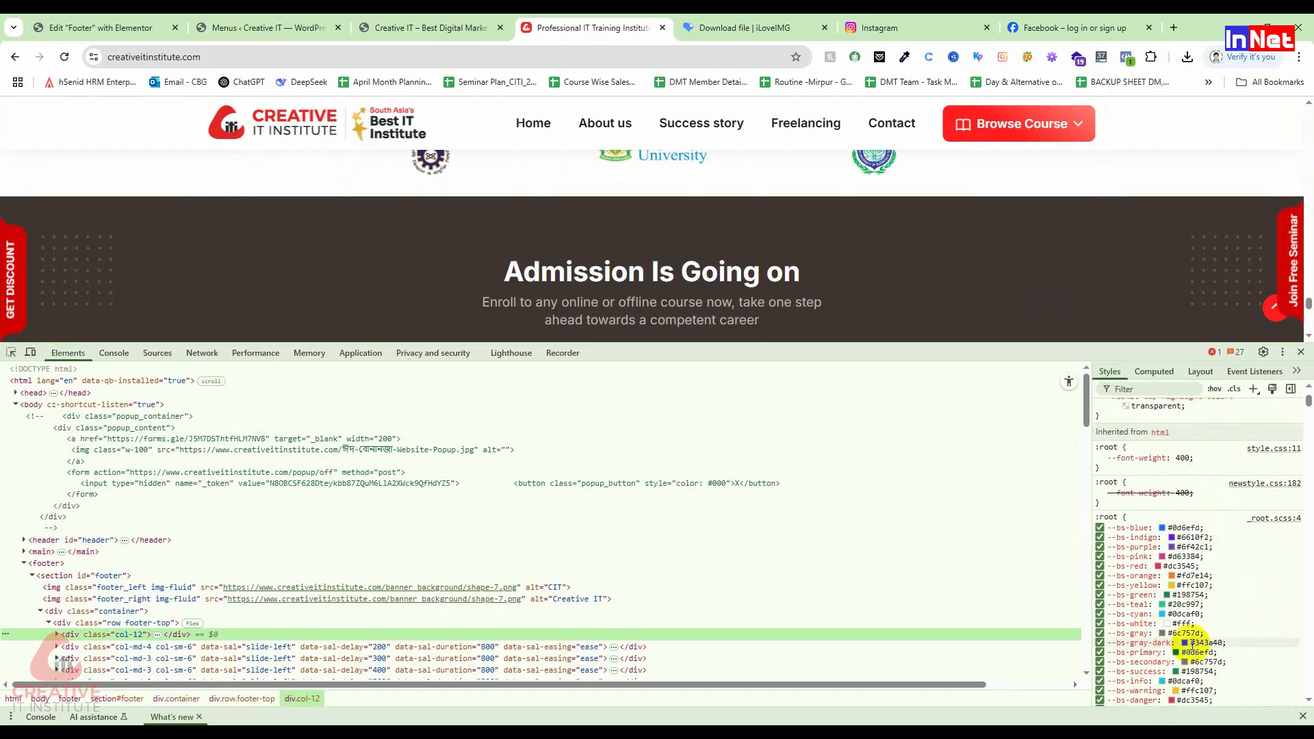
{"action": "scroll", "coordinate": [616, 285], "scroll_direction": "up", "scroll_amount": 1}
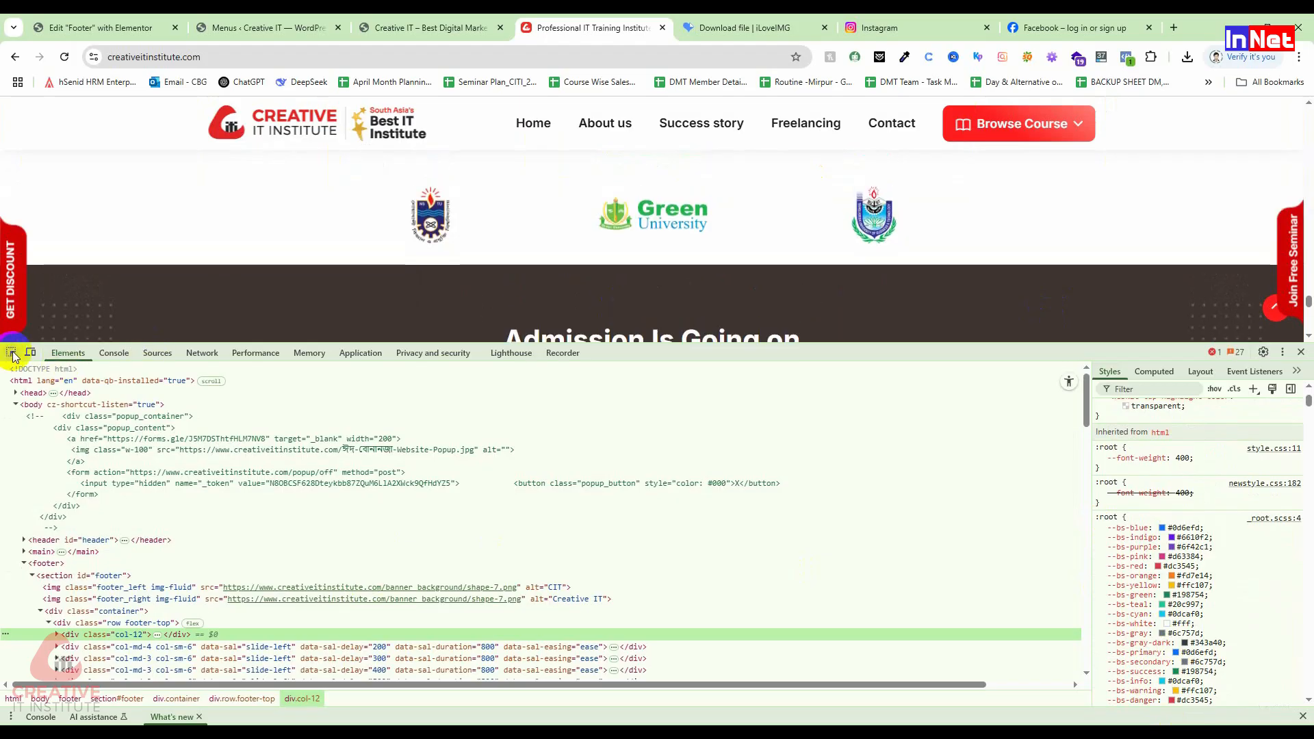
{"action": "left_click", "coordinate": [11, 353]}
{"action": "left_click", "coordinate": [258, 308]}
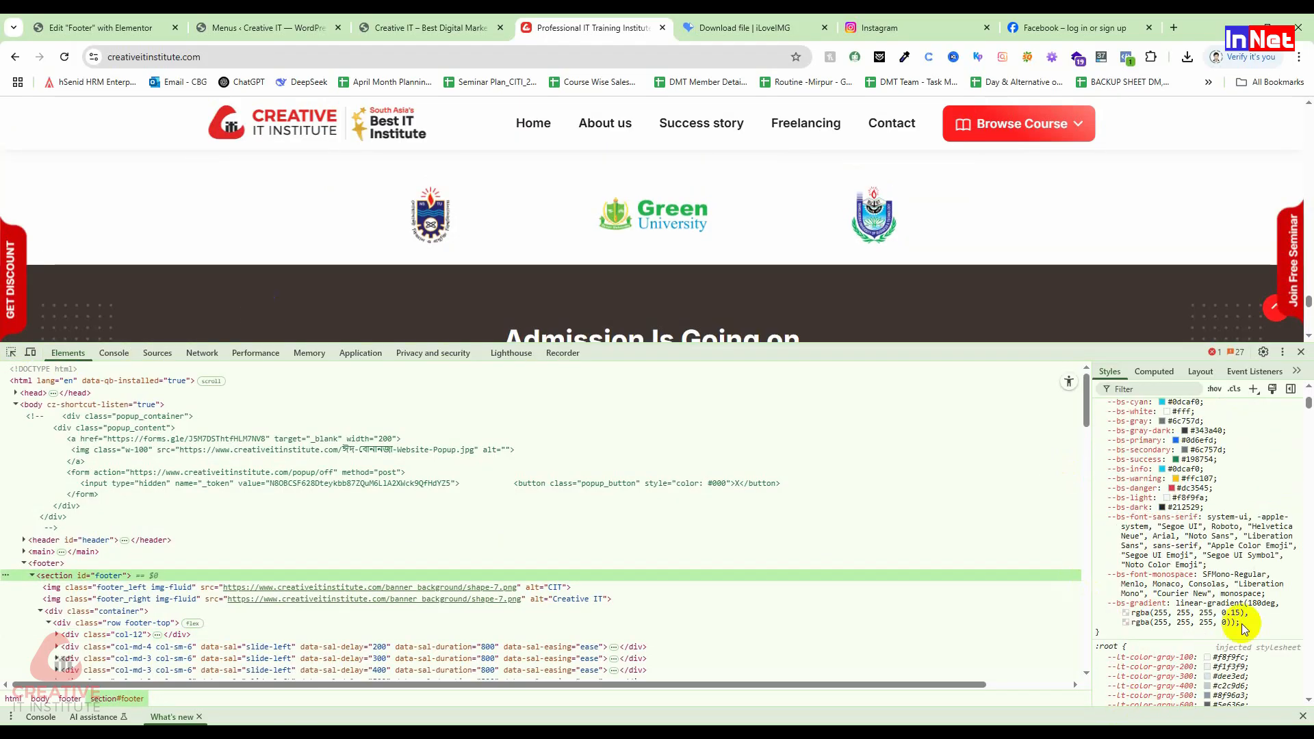
{"action": "scroll", "coordinate": [1241, 674], "scroll_direction": "down", "scroll_amount": 2}
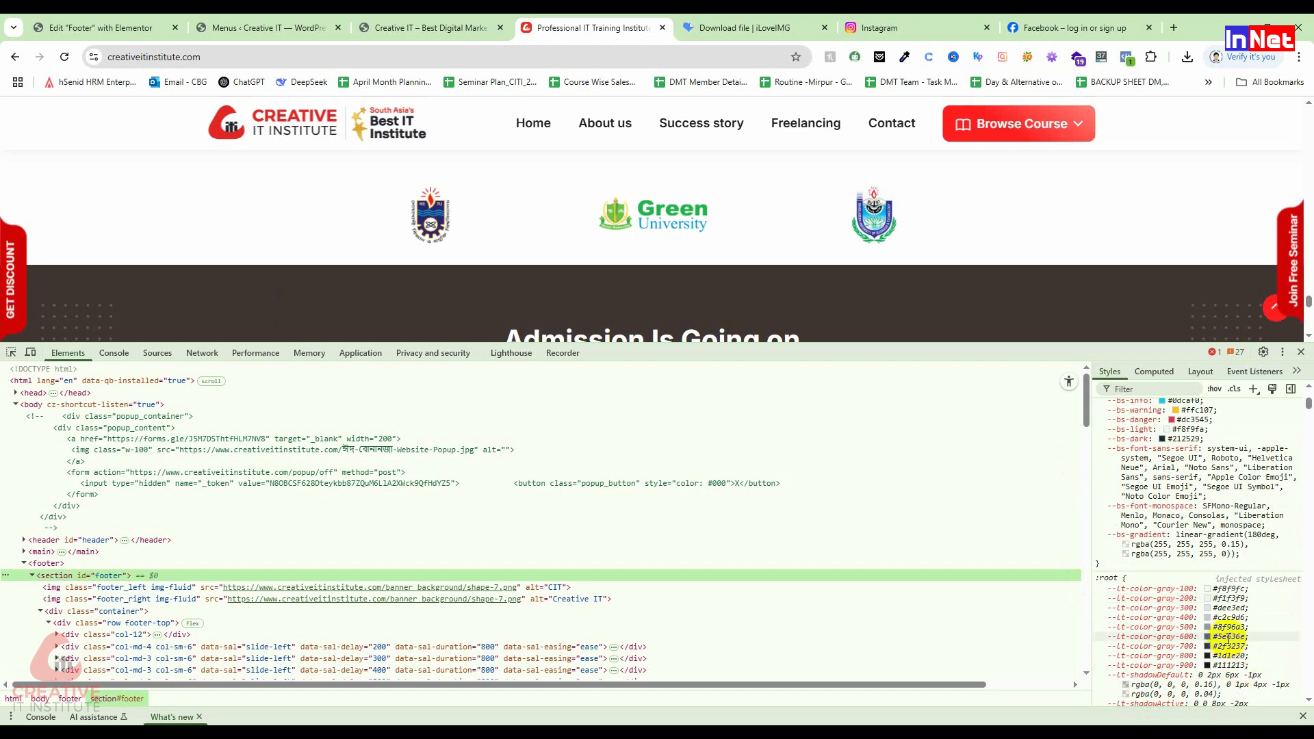
{"action": "left_click", "coordinate": [1231, 636]}
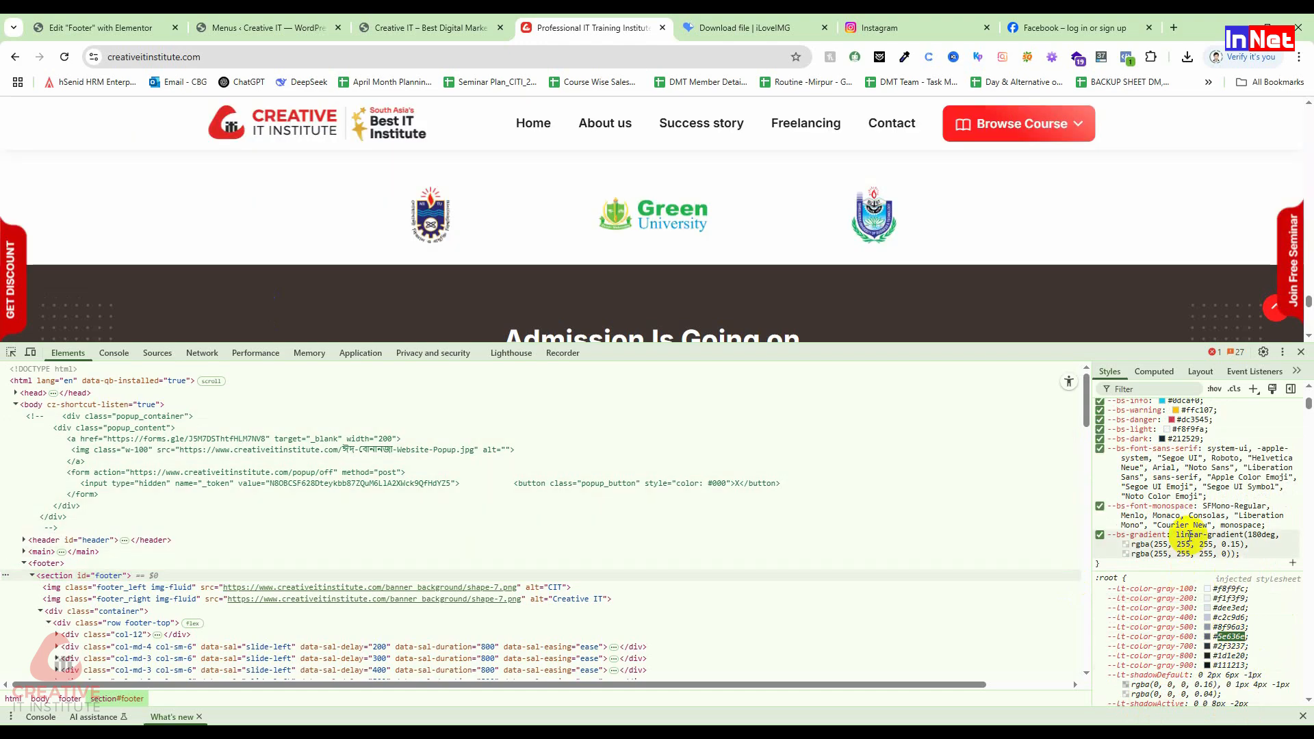
{"action": "scroll", "coordinate": [1189, 537], "scroll_direction": "up", "scroll_amount": 4}
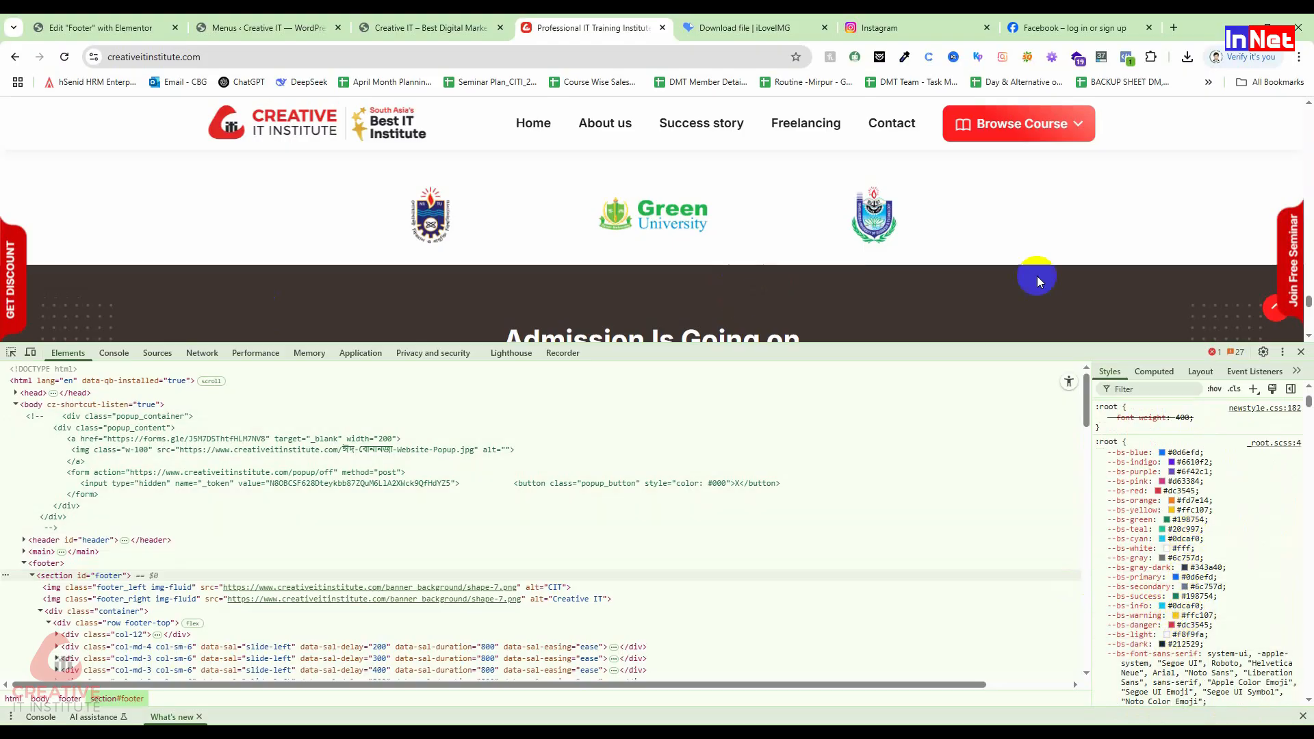
{"action": "scroll", "coordinate": [857, 294], "scroll_direction": "down", "scroll_amount": 10}
{"action": "scroll", "coordinate": [857, 294], "scroll_direction": "up", "scroll_amount": 2}
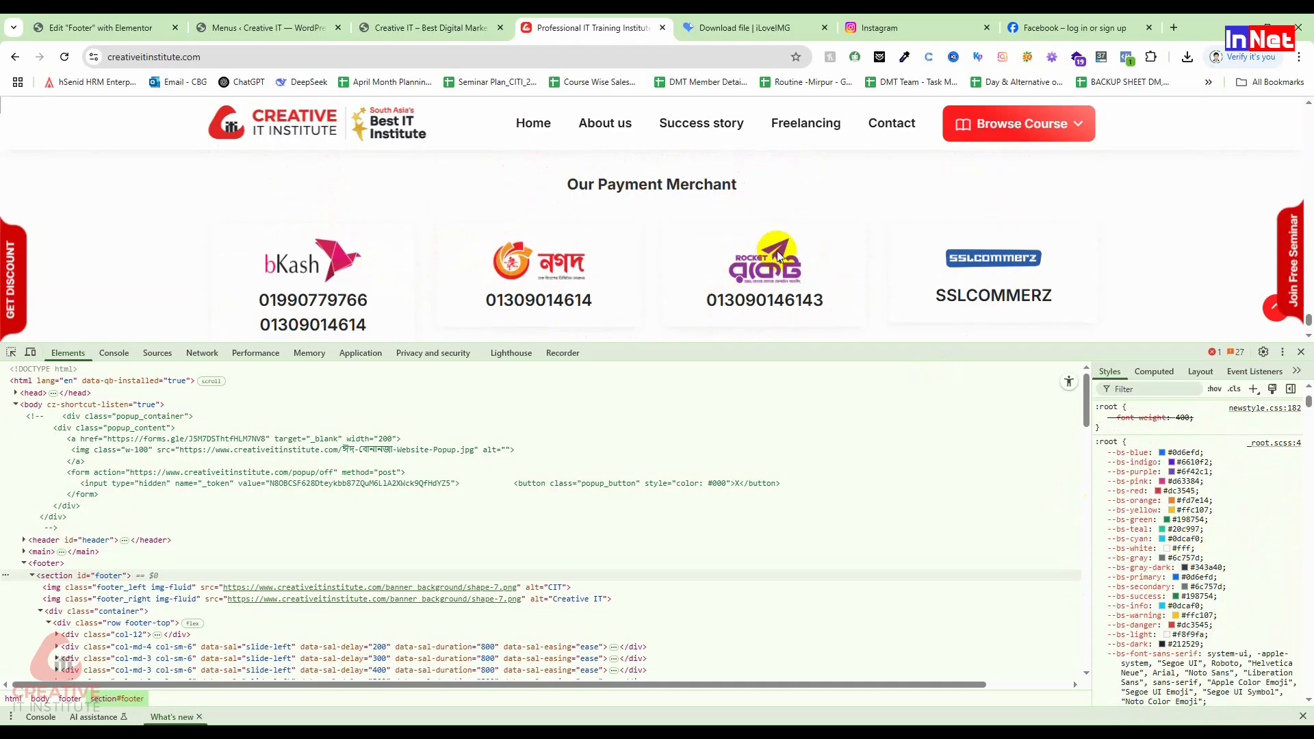
Step: Inspect the Rocket payment logo and copy the --bs-indigo colour value #6610f2
{"action": "left_click", "coordinate": [11, 351]}
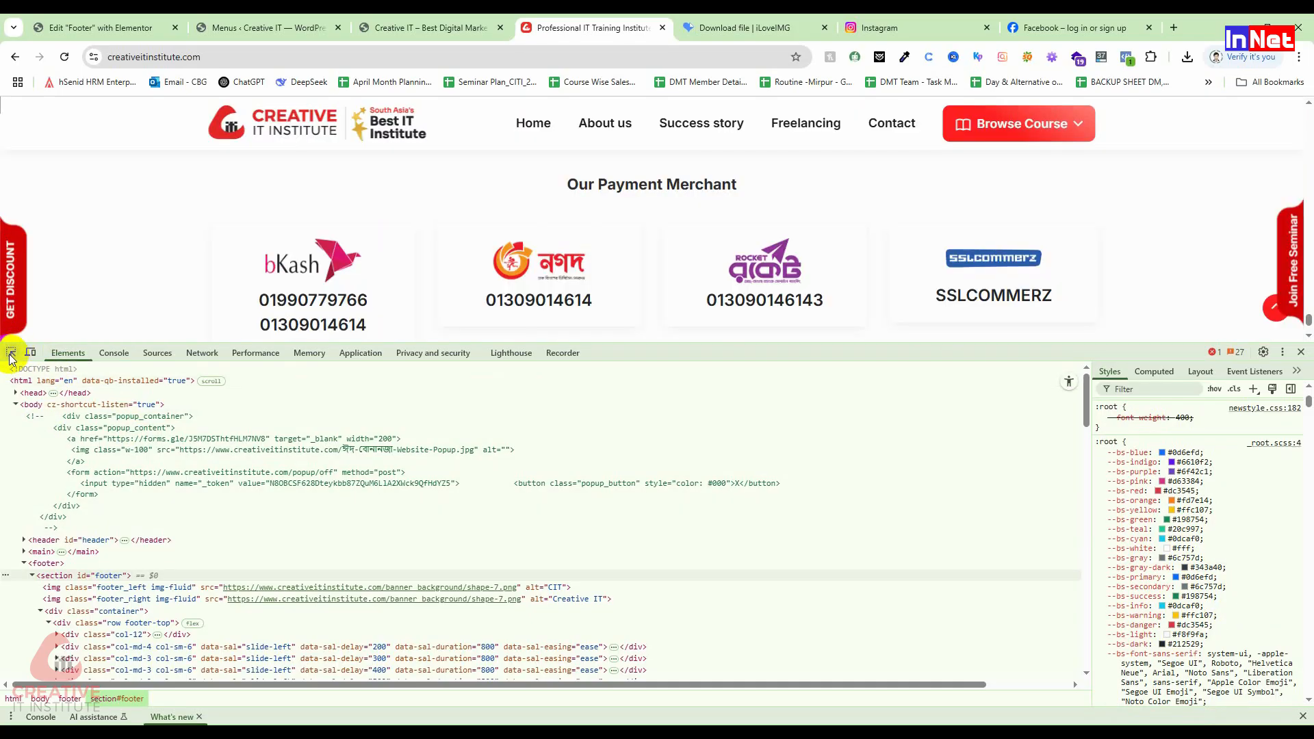
{"action": "left_click", "coordinate": [782, 245]}
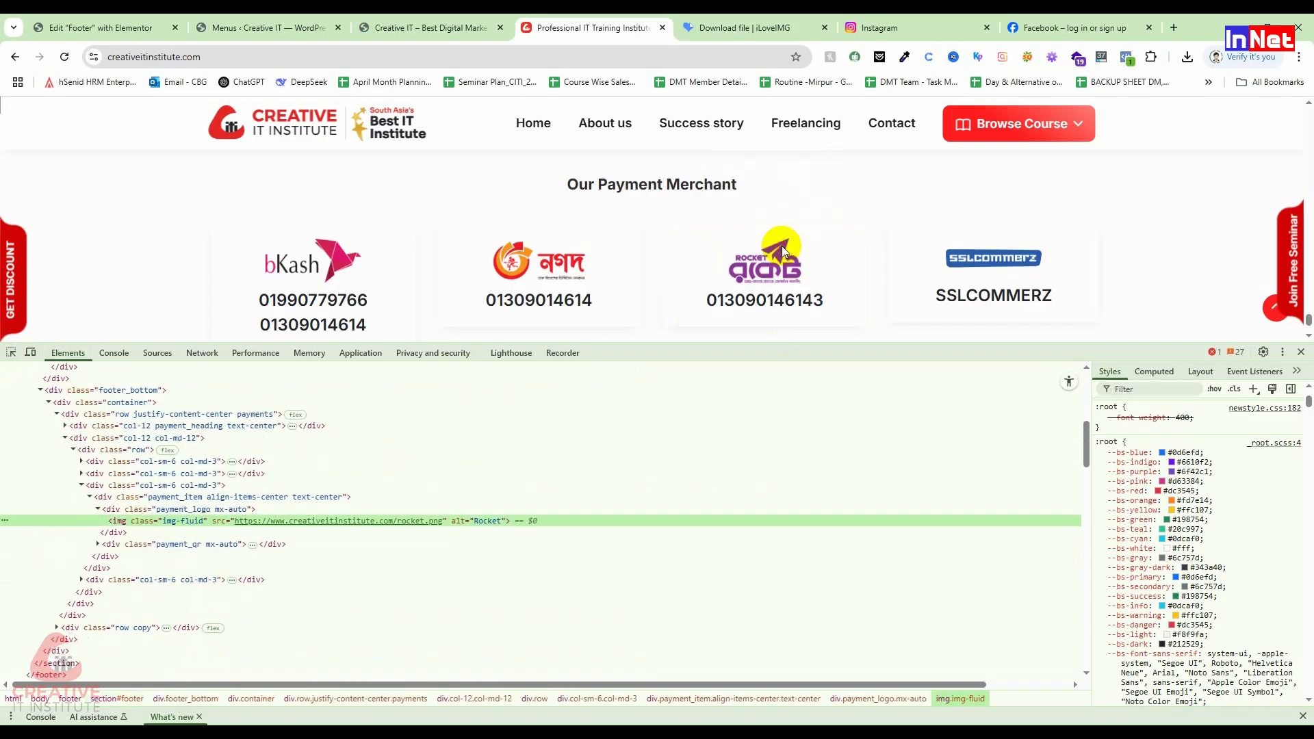
{"action": "scroll", "coordinate": [1278, 496], "scroll_direction": "up", "scroll_amount": 5}
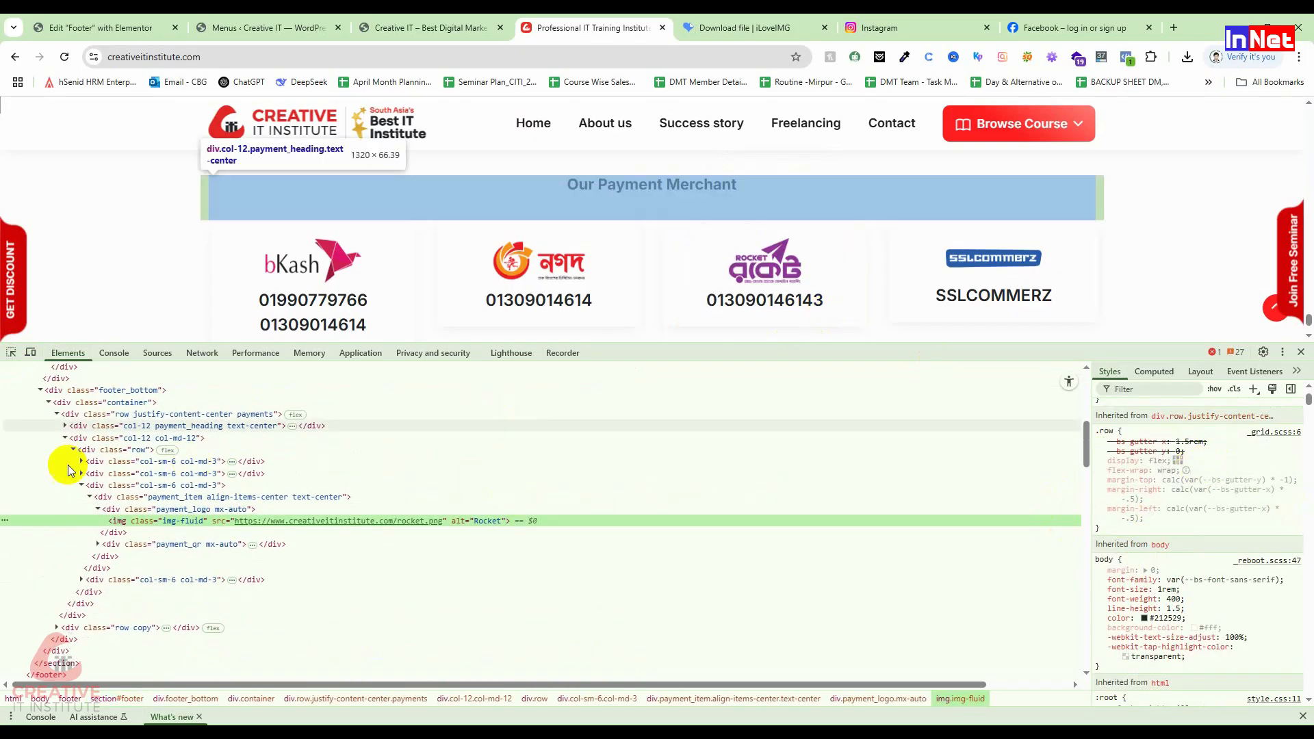
{"action": "left_click", "coordinate": [11, 352]}
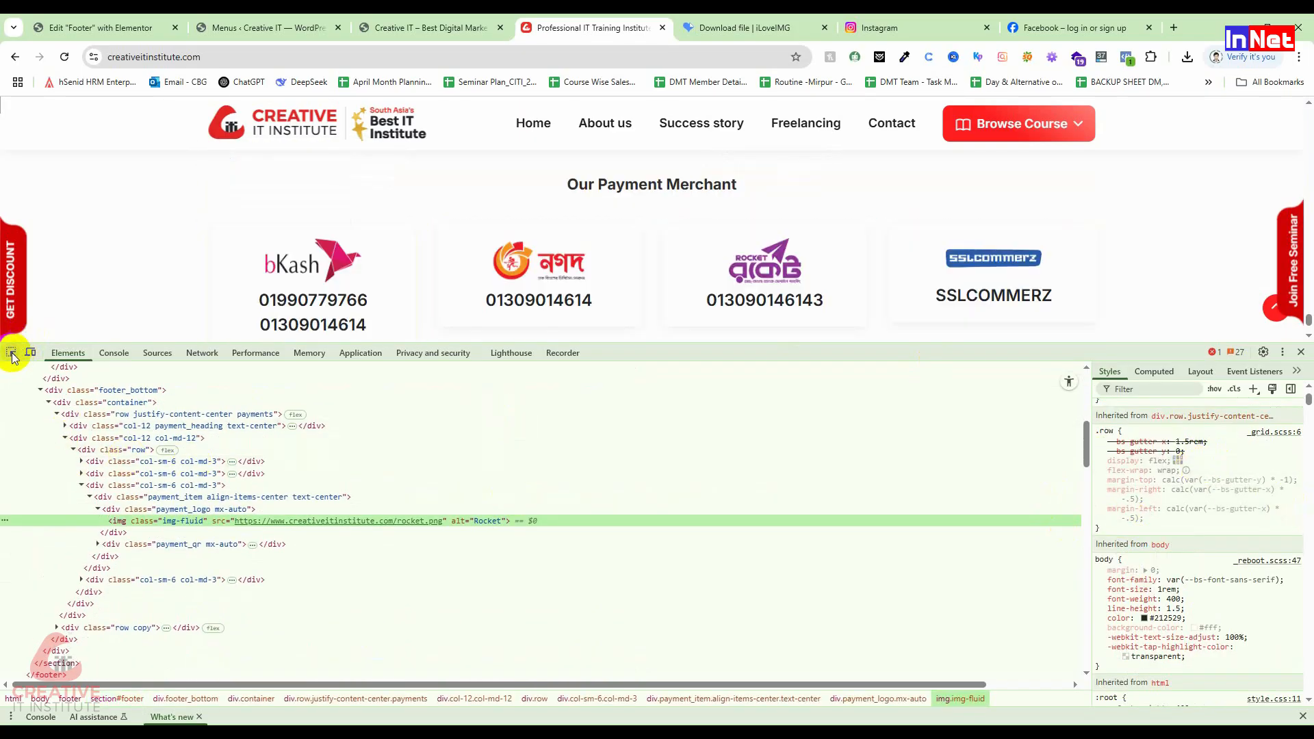
{"action": "left_click", "coordinate": [781, 260]}
{"action": "scroll", "coordinate": [1189, 583], "scroll_direction": "up", "scroll_amount": 3}
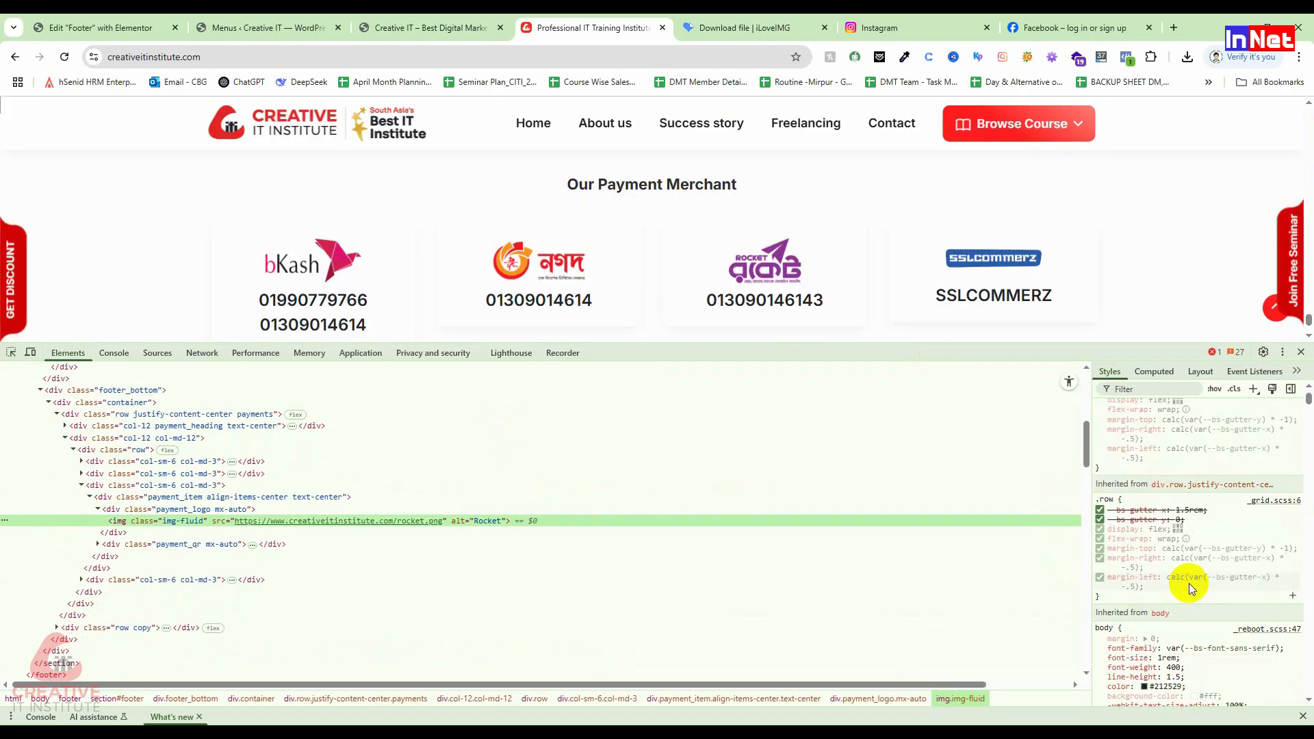
{"action": "scroll", "coordinate": [1191, 588], "scroll_direction": "down", "scroll_amount": 3}
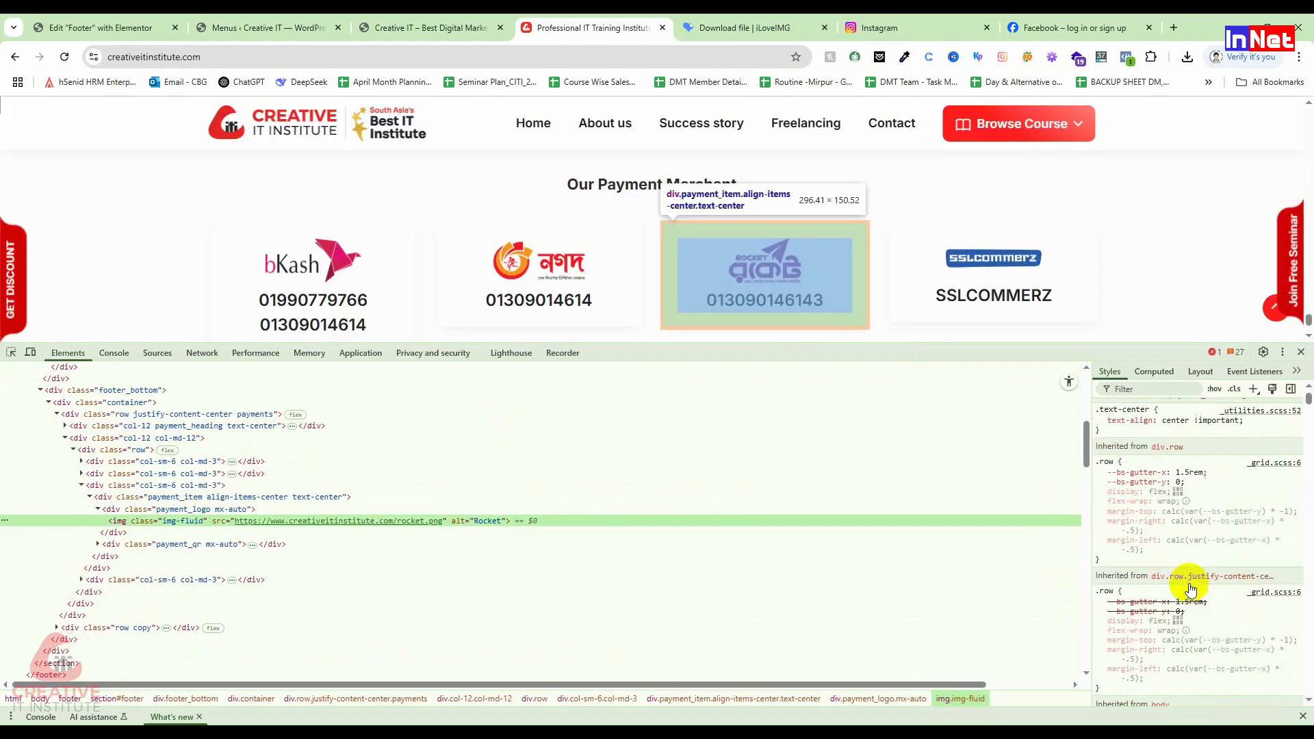
{"action": "scroll", "coordinate": [1191, 587], "scroll_direction": "down", "scroll_amount": 5}
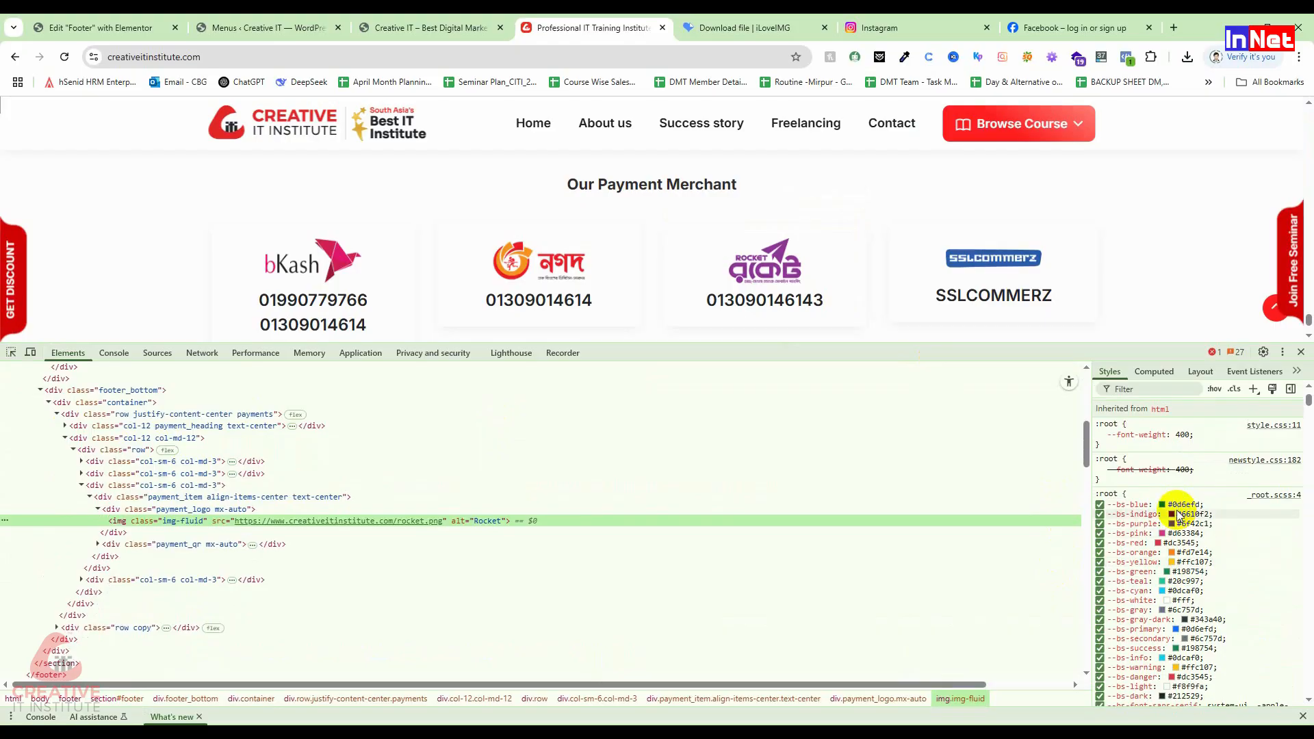
{"action": "left_click", "coordinate": [1183, 515]}
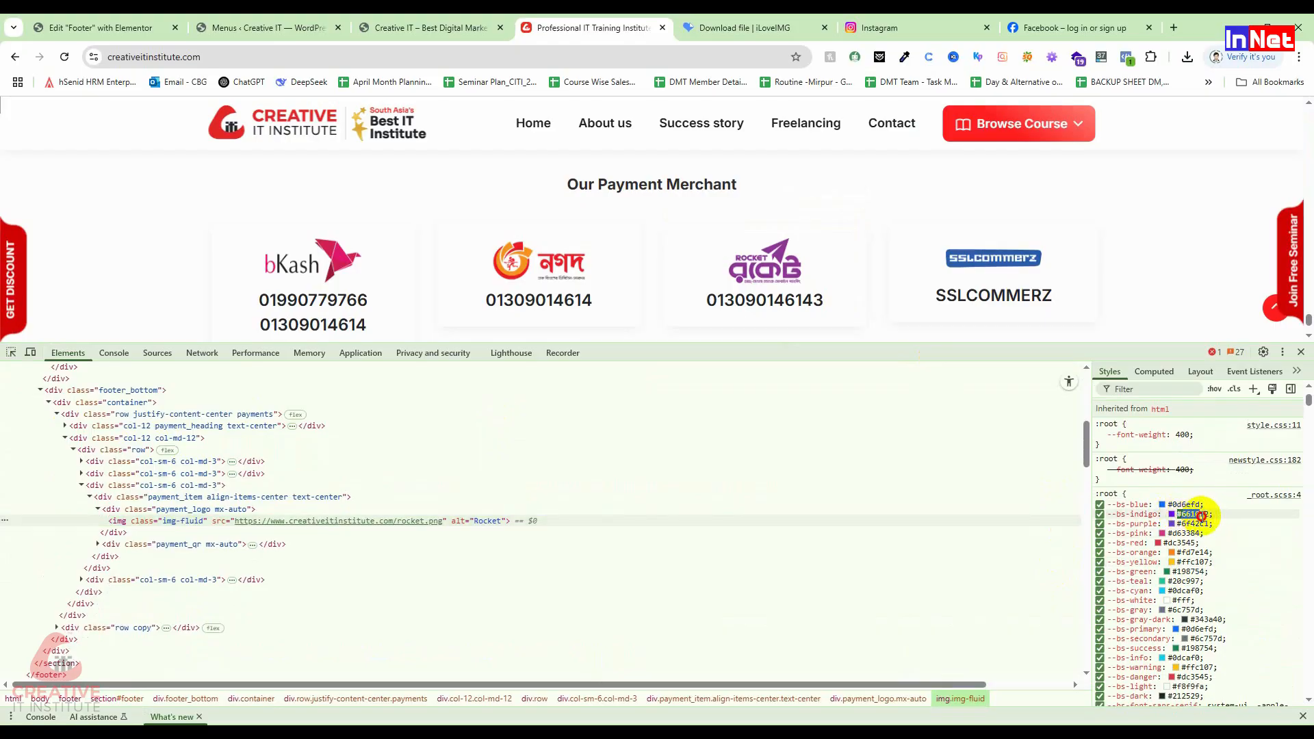
{"action": "right_click", "coordinate": [1208, 520]}
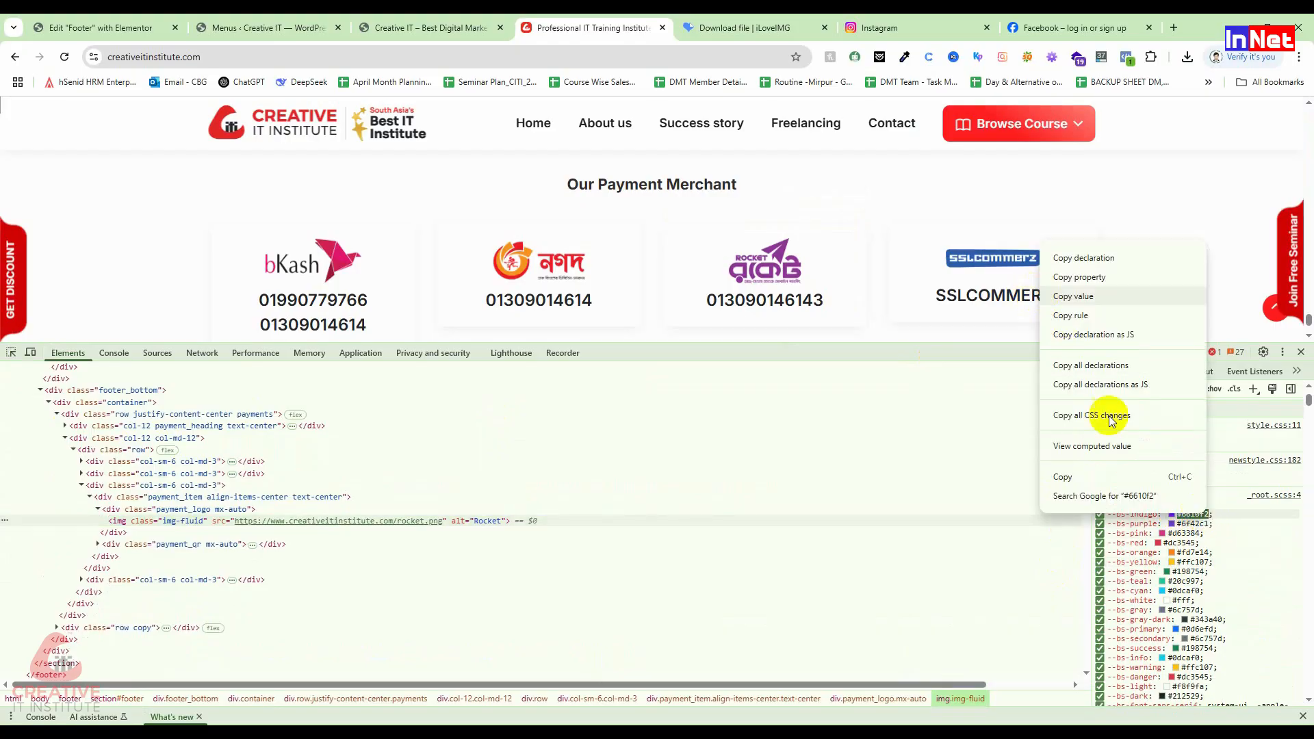
{"action": "left_click", "coordinate": [1093, 557]}
{"action": "left_click", "coordinate": [230, 20]}
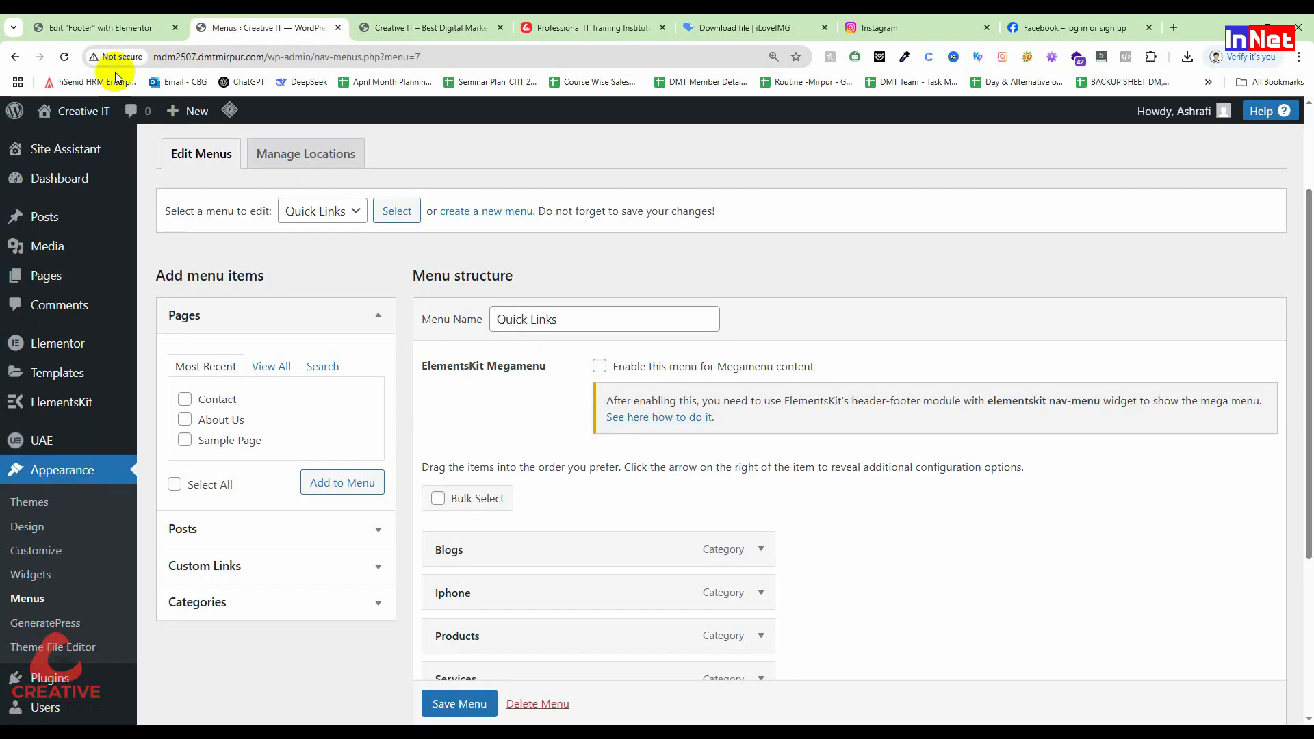
Step: Replace the footer background's #EBDEDE hex value with the pasted #6610f2
{"action": "left_click", "coordinate": [95, 27]}
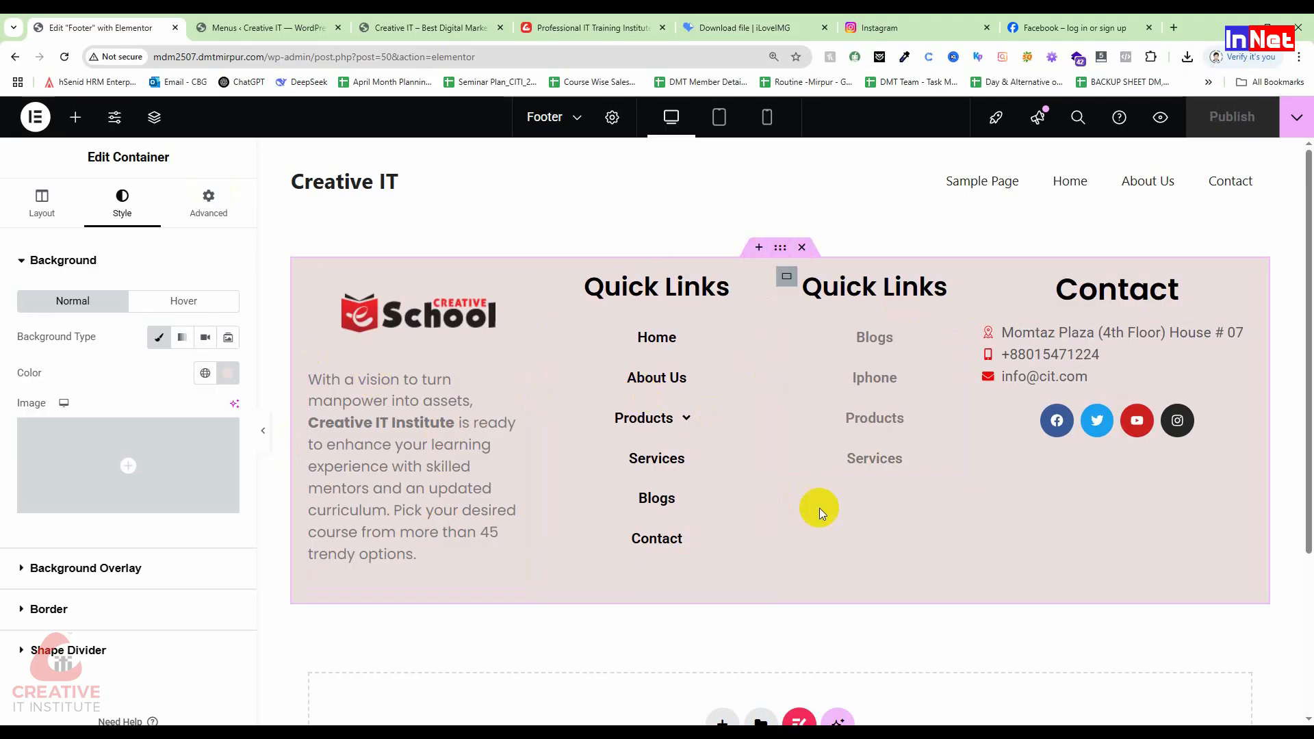
{"action": "left_click", "coordinate": [227, 373]}
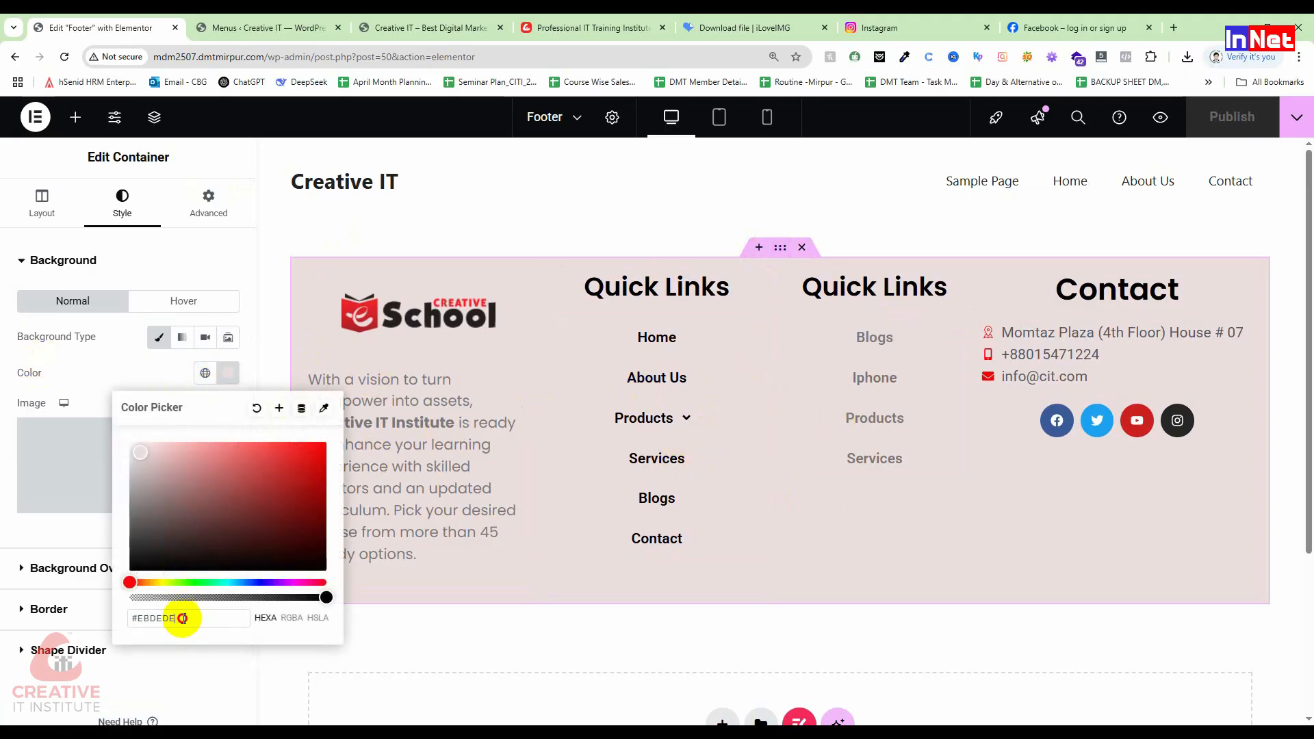
{"action": "left_click_drag", "start_coordinate": [182, 619], "coordinate": [115, 620]}
{"action": "key", "text": "ctrl+v"}
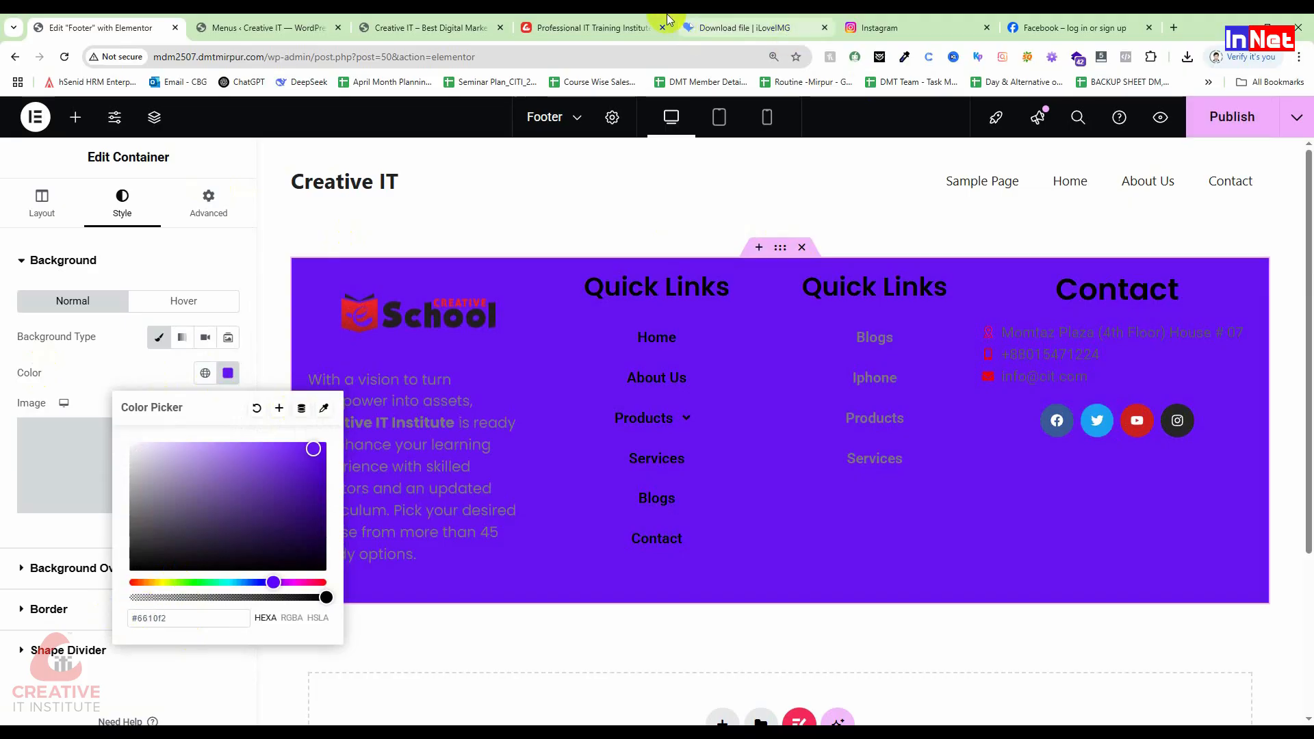
{"action": "left_click", "coordinate": [637, 28]}
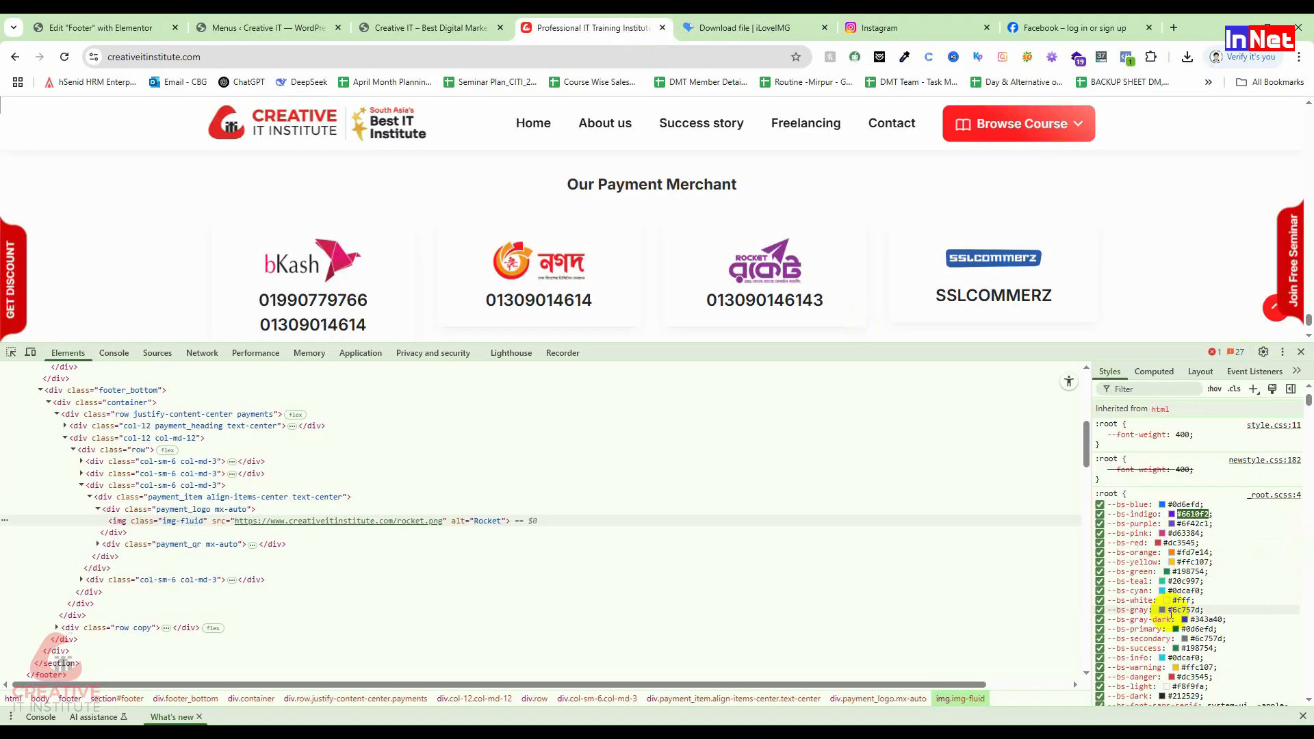
Step: Scroll through the reference site's :root colour variables in DevTools, then return to Elementor
{"action": "scroll", "coordinate": [1191, 637], "scroll_direction": "down", "scroll_amount": 1}
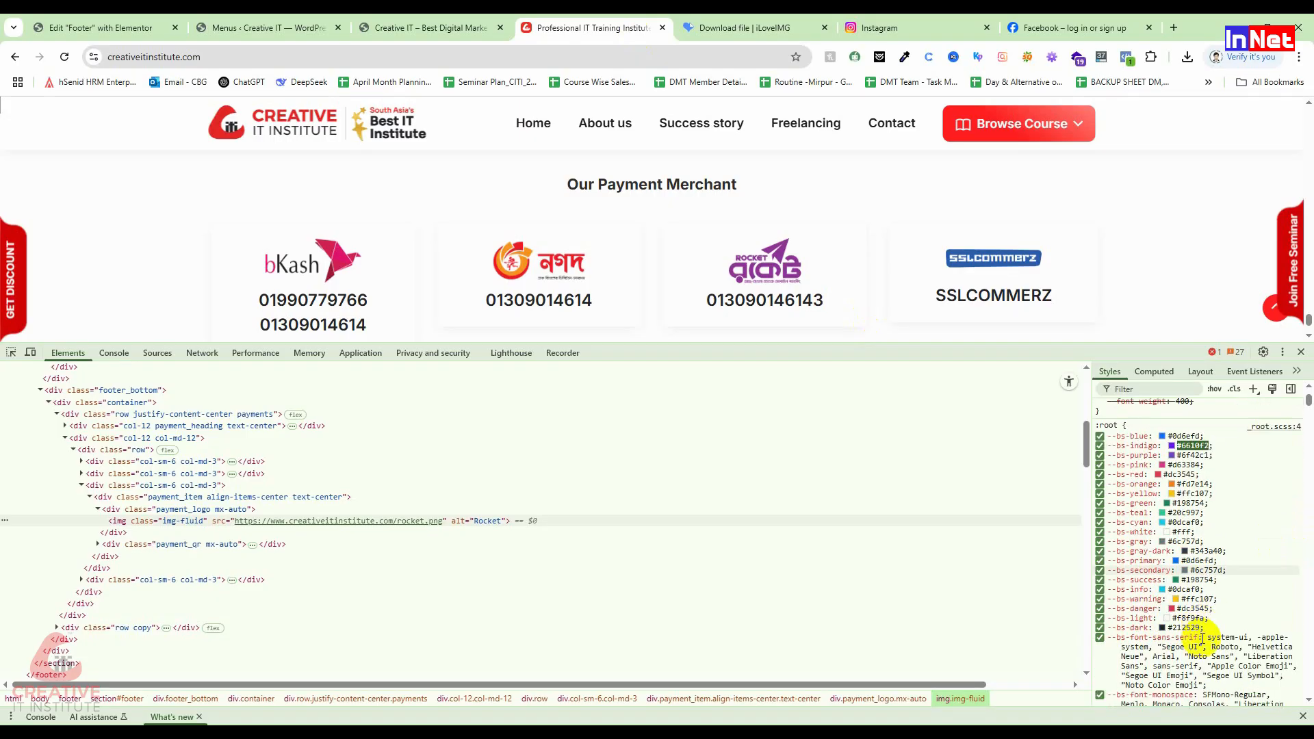
{"action": "scroll", "coordinate": [1178, 624], "scroll_direction": "down", "scroll_amount": 8}
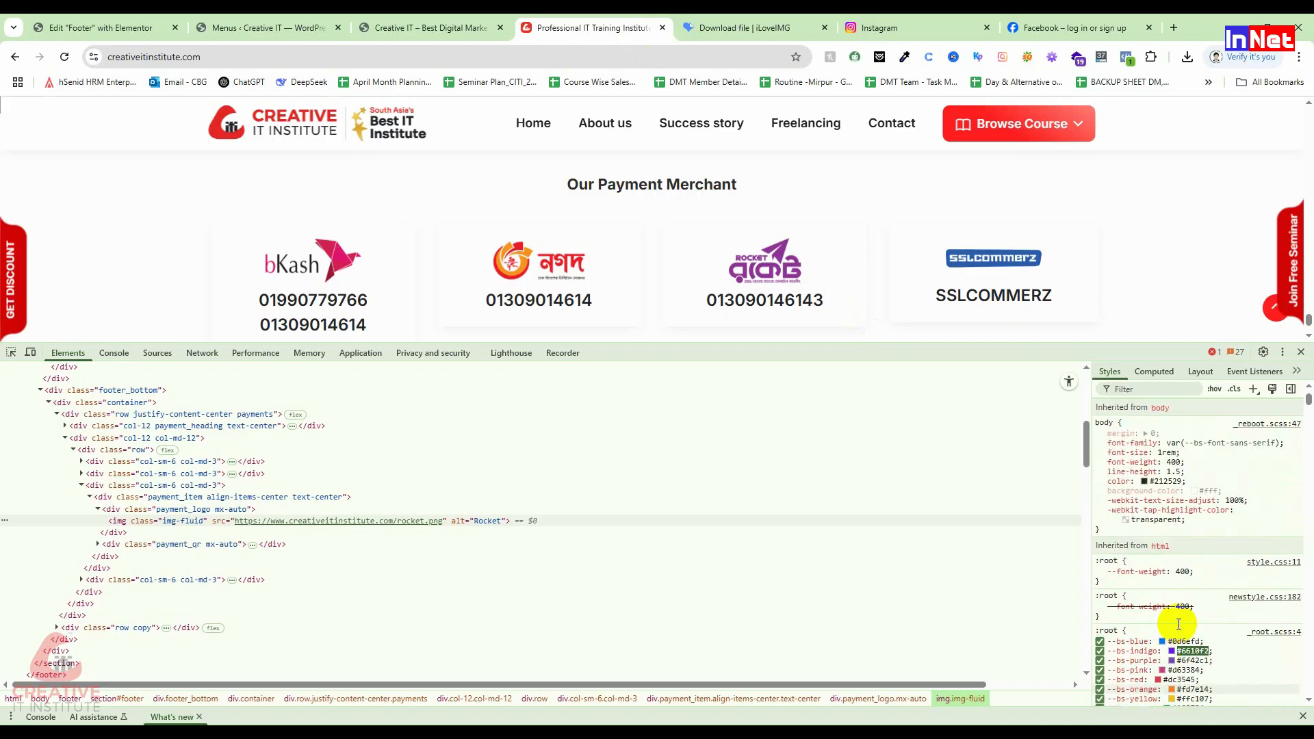
{"action": "scroll", "coordinate": [1178, 624], "scroll_direction": "up", "scroll_amount": 6}
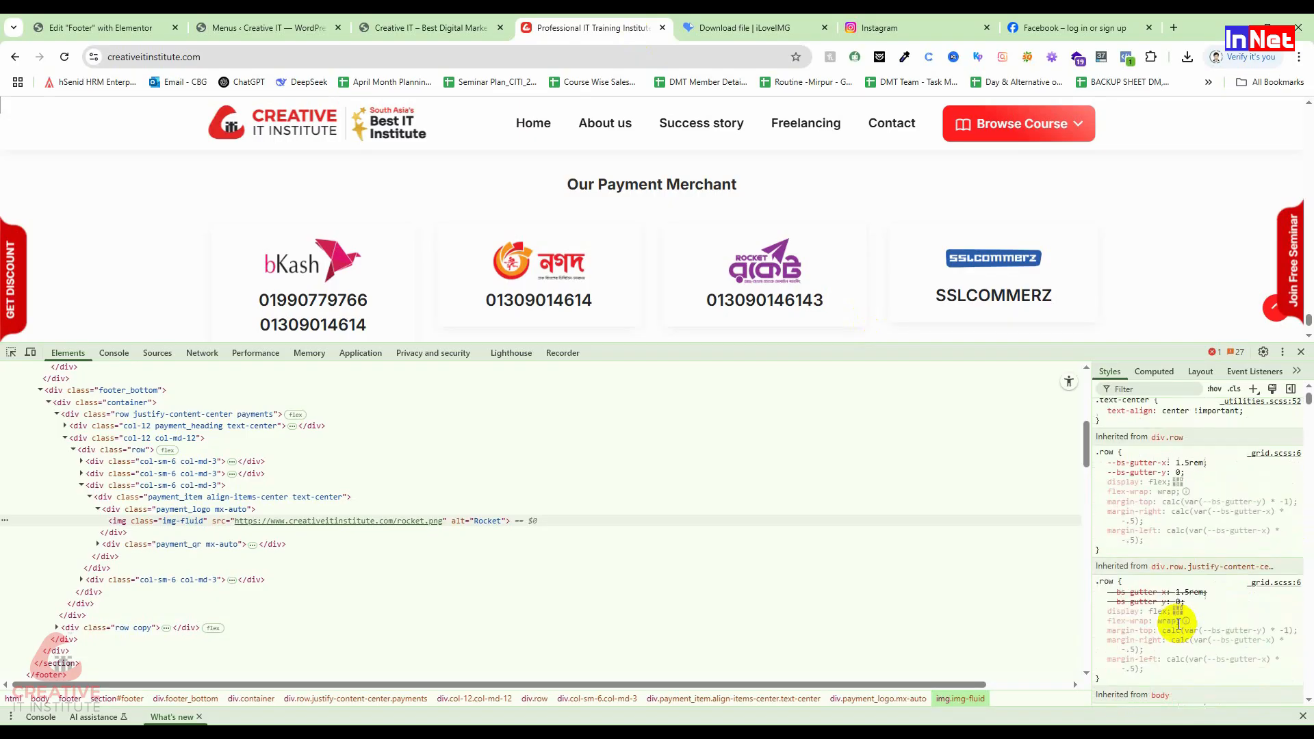
{"action": "scroll", "coordinate": [1179, 624], "scroll_direction": "down", "scroll_amount": 5}
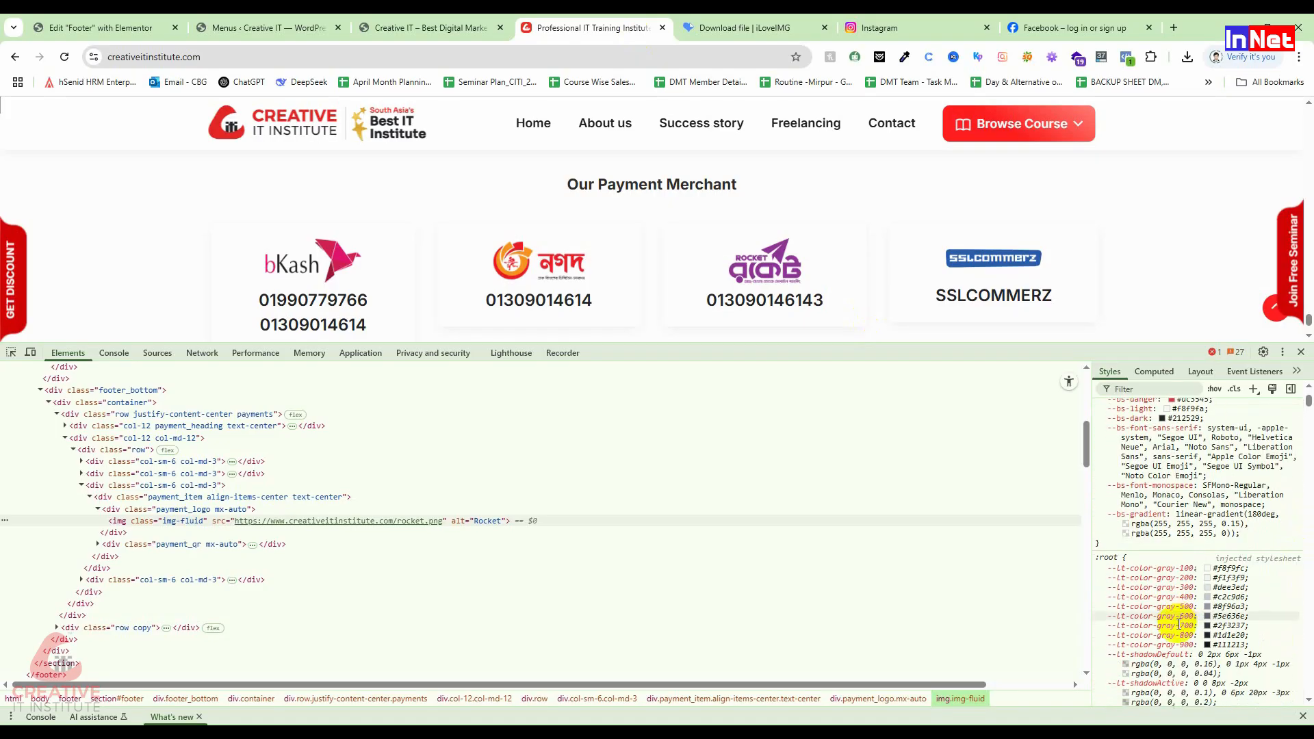
{"action": "left_click", "coordinate": [267, 27]}
{"action": "left_click", "coordinate": [103, 27]}
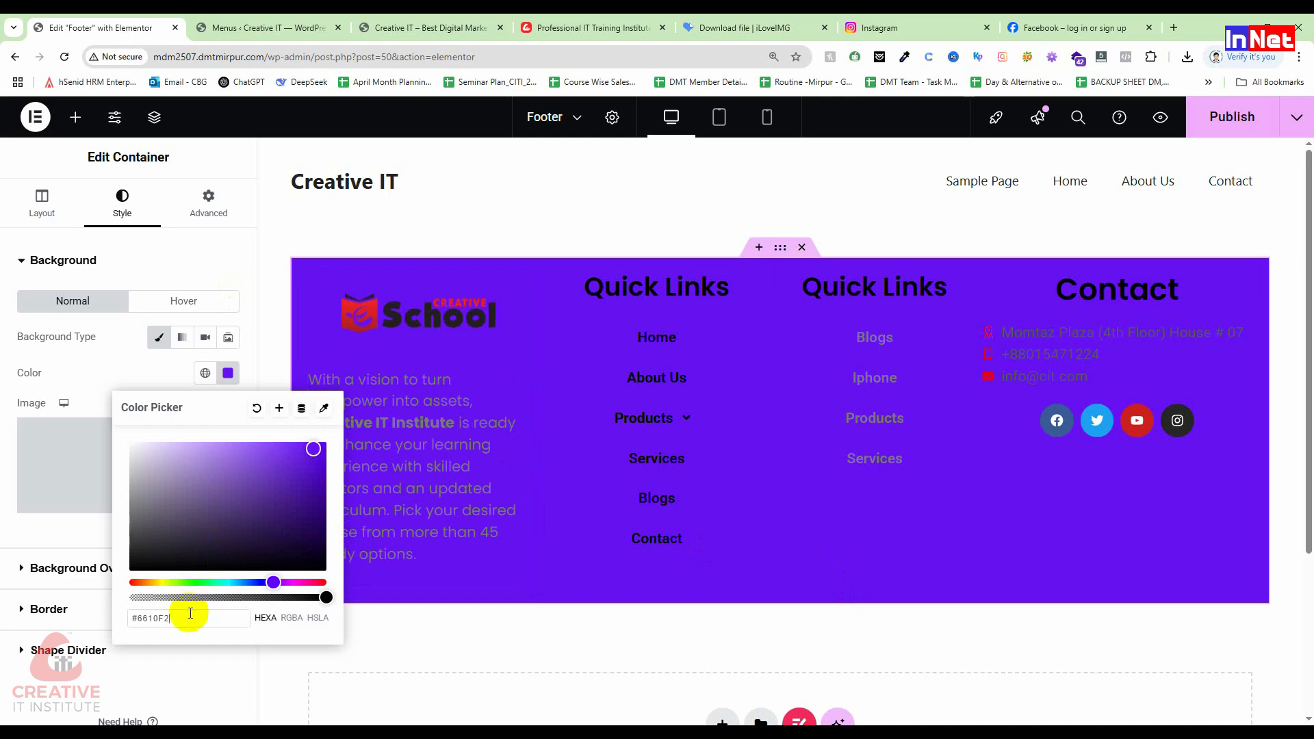
Step: Adjust the footer background hue and shade to pale pink #FFF4F4, then publish
{"action": "left_click_drag", "start_coordinate": [278, 463], "coordinate": [143, 502]}
{"action": "left_click_drag", "start_coordinate": [155, 581], "coordinate": [96, 587]}
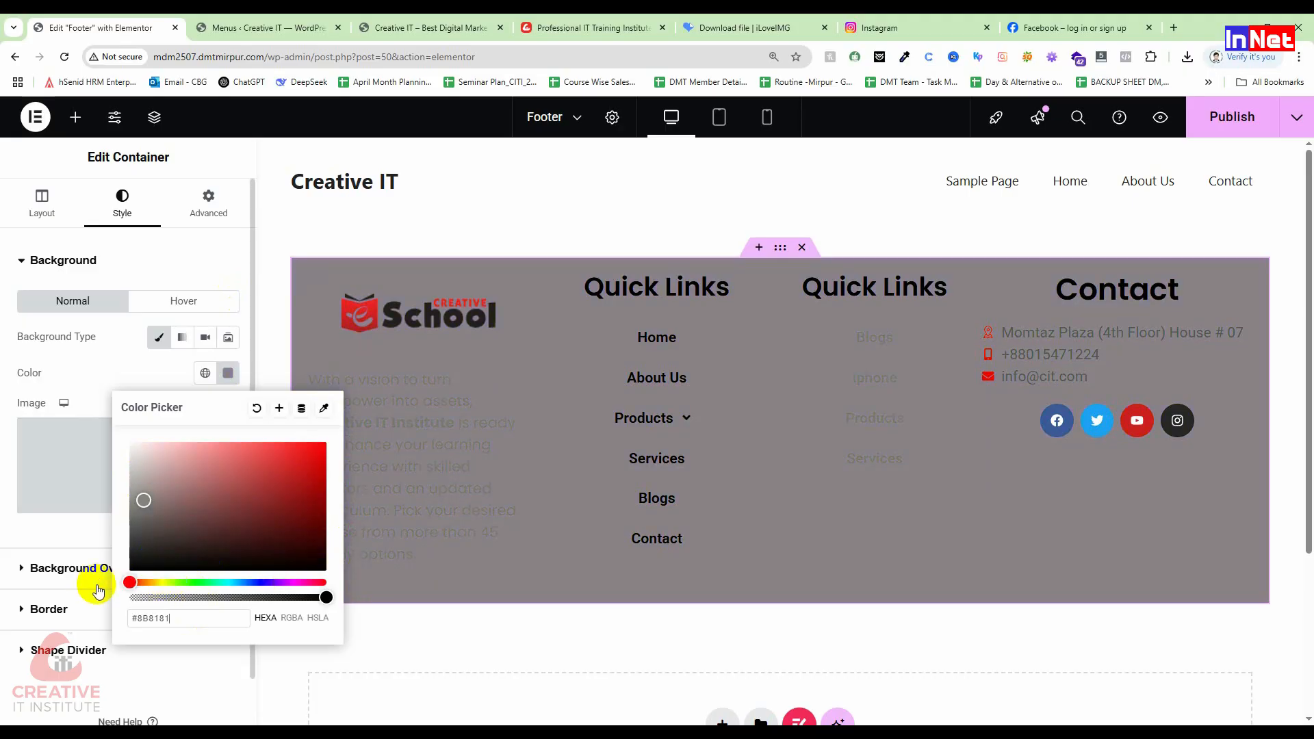
{"action": "mouse_move", "coordinate": [171, 465]}
{"action": "left_mouse_down"}
{"action": "mouse_move", "coordinate": [165, 438]}
{"action": "mouse_move", "coordinate": [180, 471]}
{"action": "left_mouse_up"}
{"action": "left_click_drag", "start_coordinate": [164, 464], "coordinate": [146, 440]}
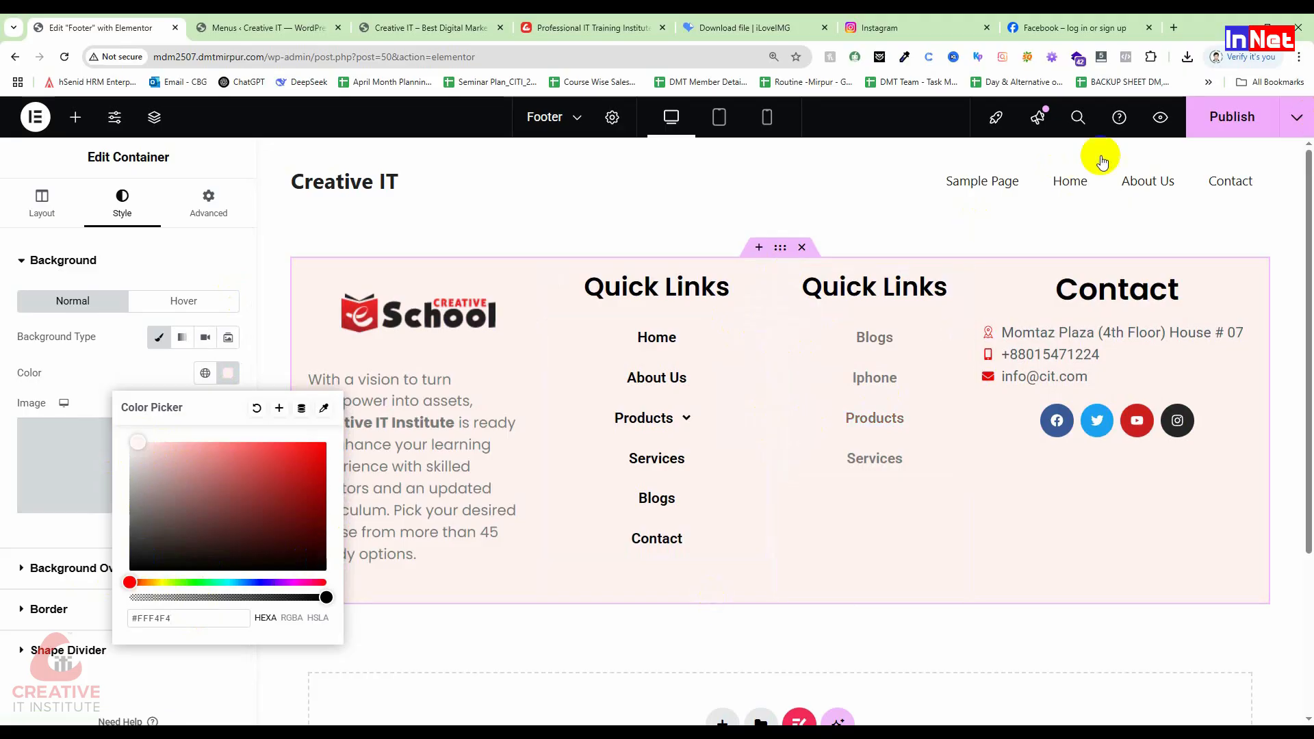
{"action": "left_click", "coordinate": [1235, 132]}
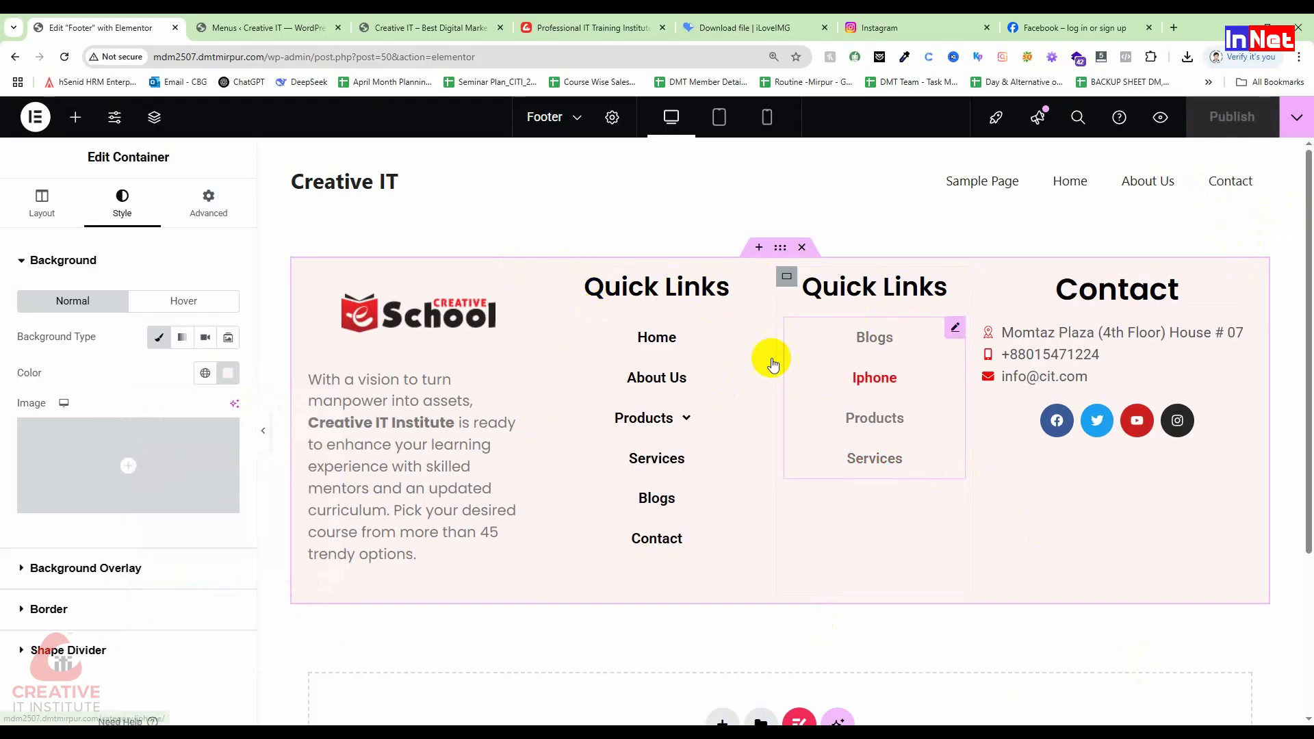
Step: Reload the live home page to check the pale pink footer, then return to the editor
{"action": "left_click", "coordinate": [301, 26]}
{"action": "left_click", "coordinate": [399, 20]}
{"action": "left_click", "coordinate": [65, 57]}
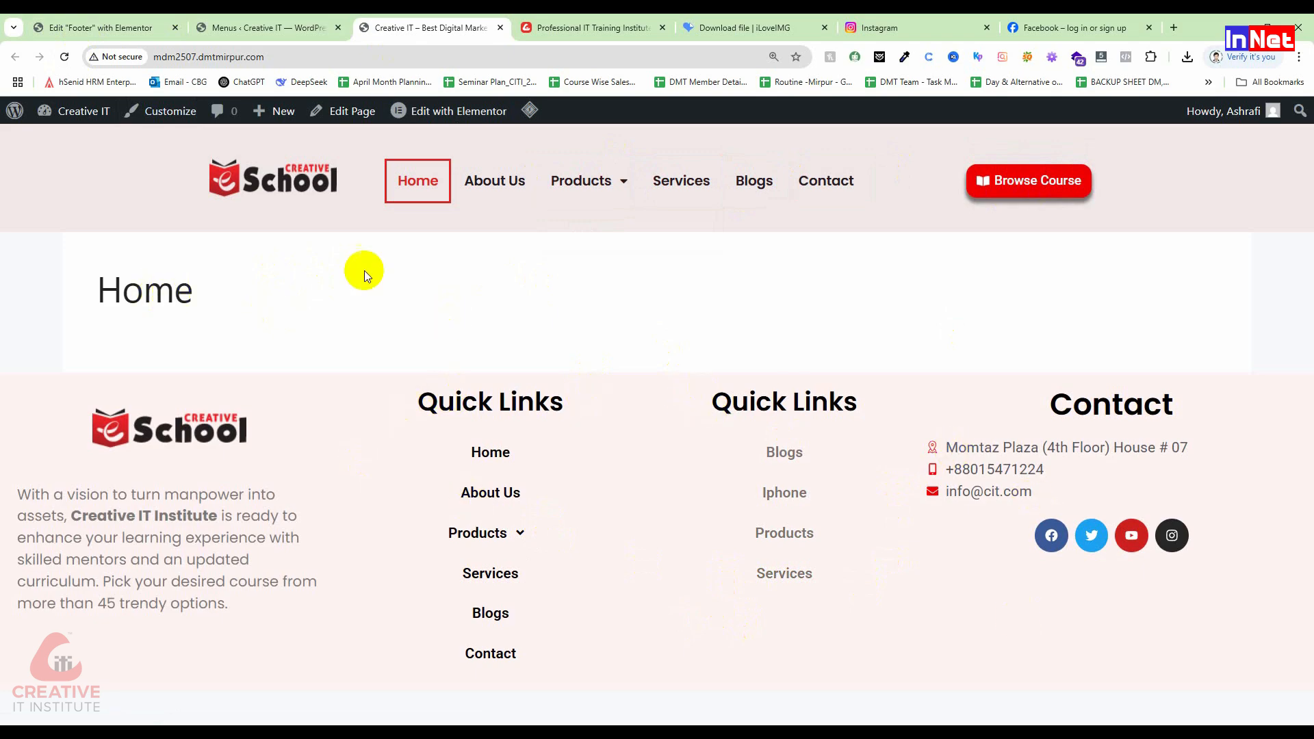
{"action": "left_click", "coordinate": [272, 27]}
{"action": "left_click", "coordinate": [68, 27]}
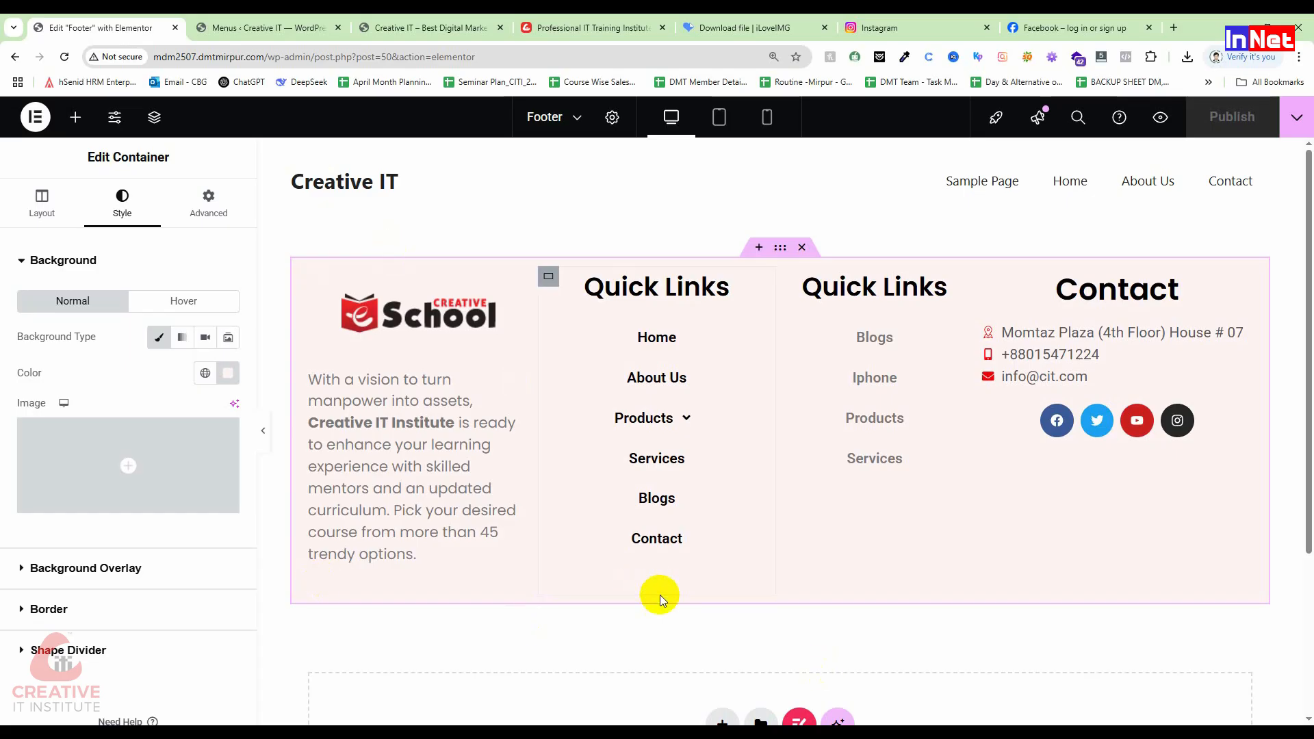
{"action": "scroll", "coordinate": [710, 614], "scroll_direction": "down", "scroll_amount": 3}
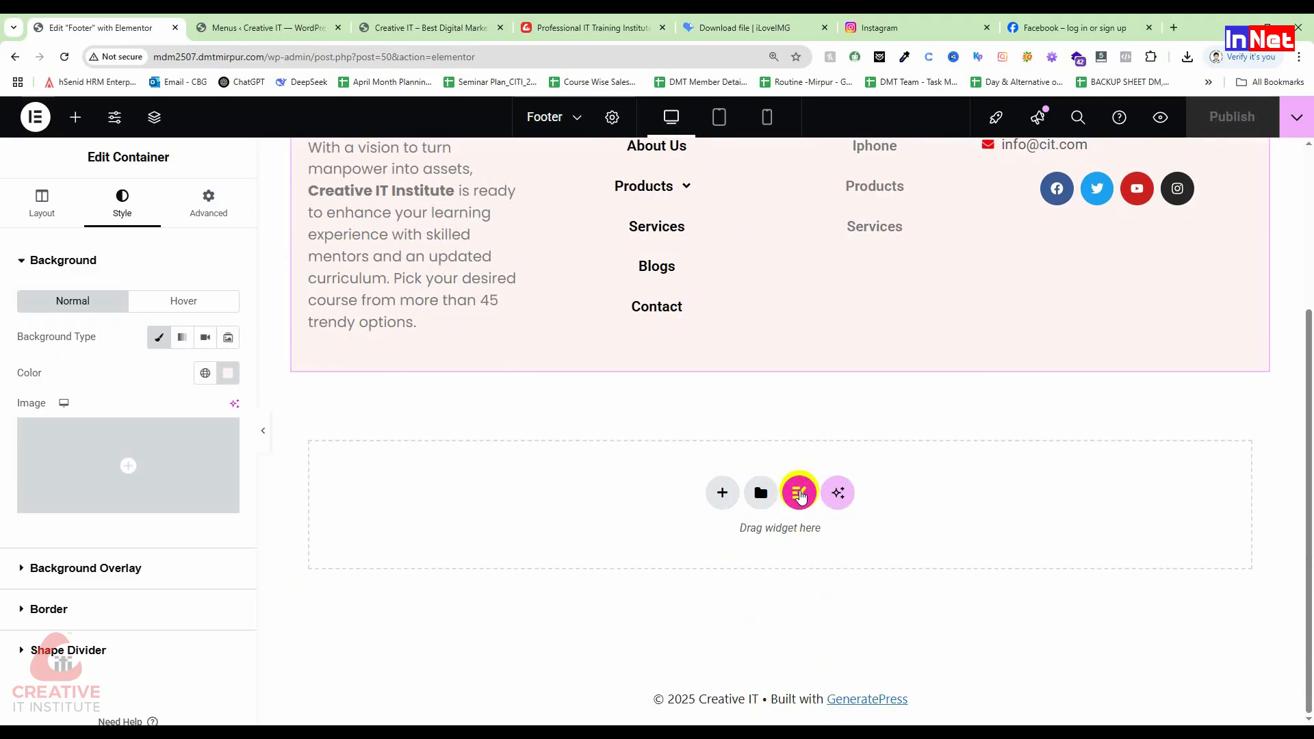
Step: Browse the Elementor template library's Pages and My Templates lists, then close it
{"action": "left_click", "coordinate": [759, 489]}
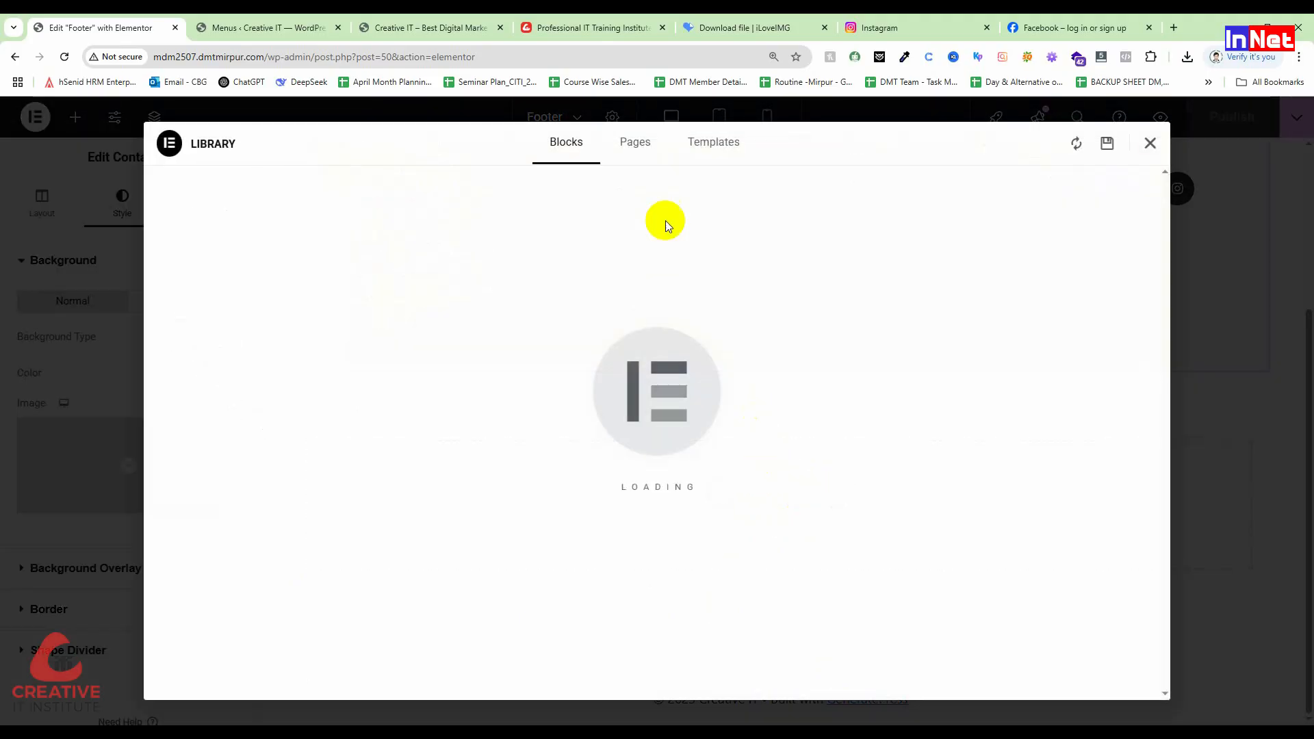
{"action": "left_click", "coordinate": [649, 147]}
{"action": "left_click", "coordinate": [712, 142]}
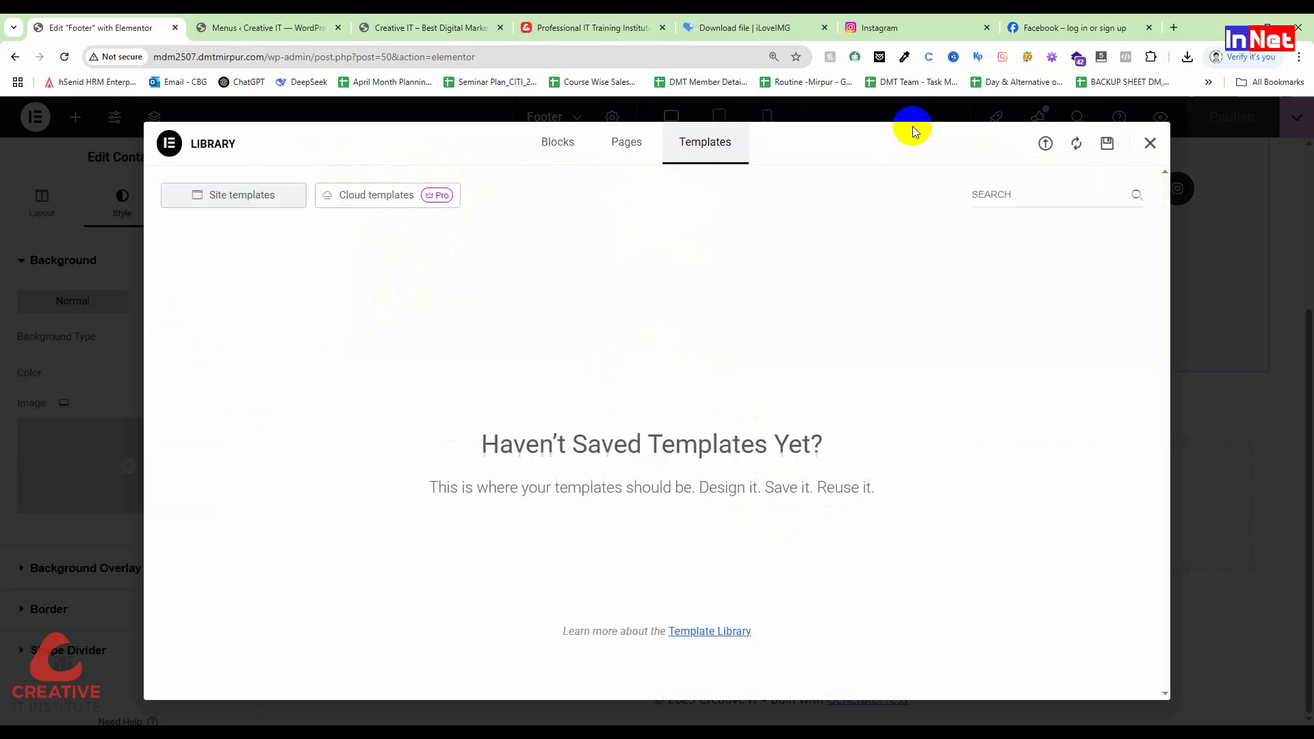
{"action": "left_click", "coordinate": [1153, 146]}
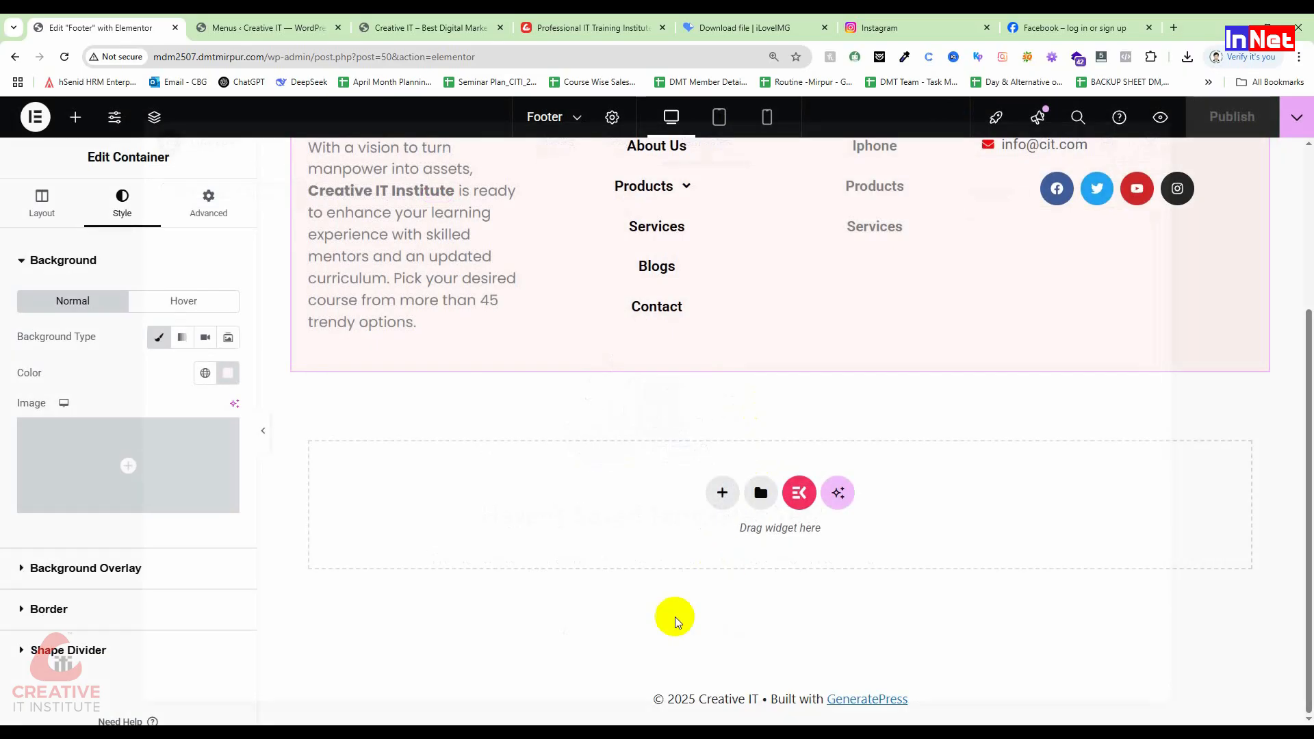
Step: Preview the dark footer section from the ElementsKit Sections library
{"action": "left_click", "coordinate": [797, 490]}
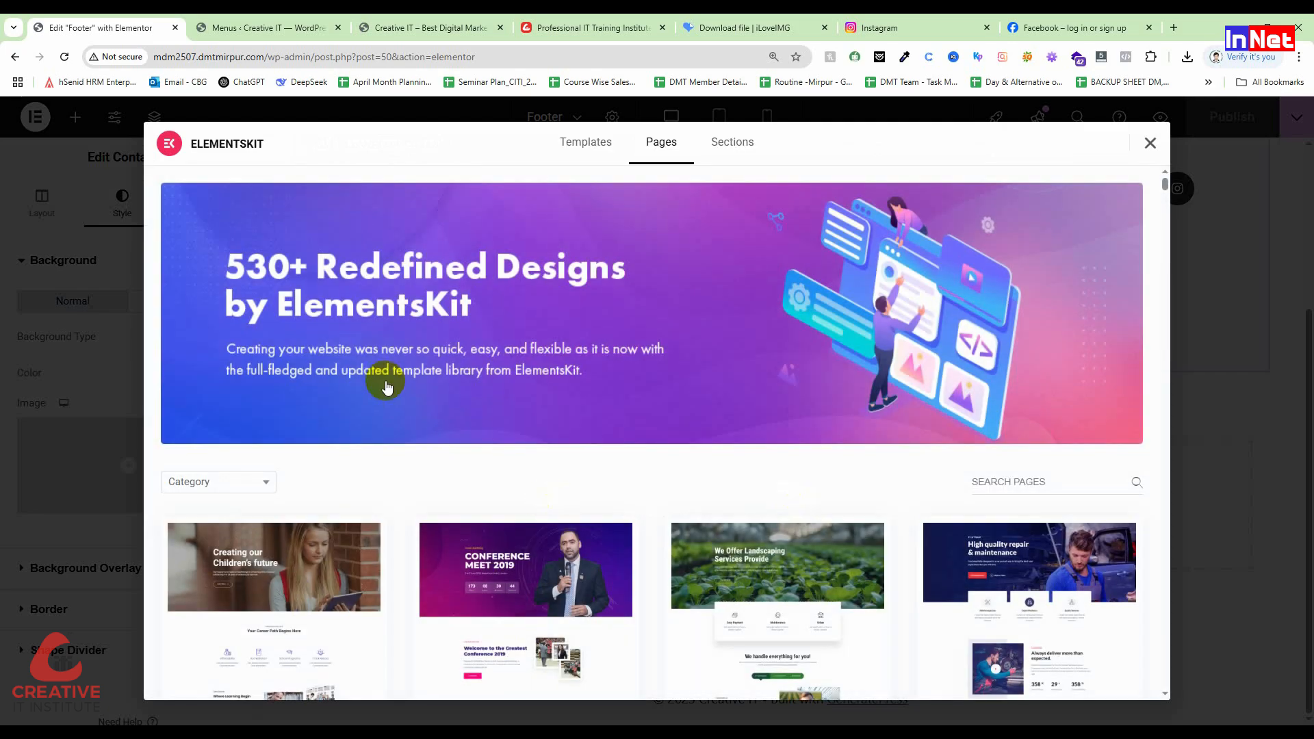
{"action": "left_click", "coordinate": [739, 143]}
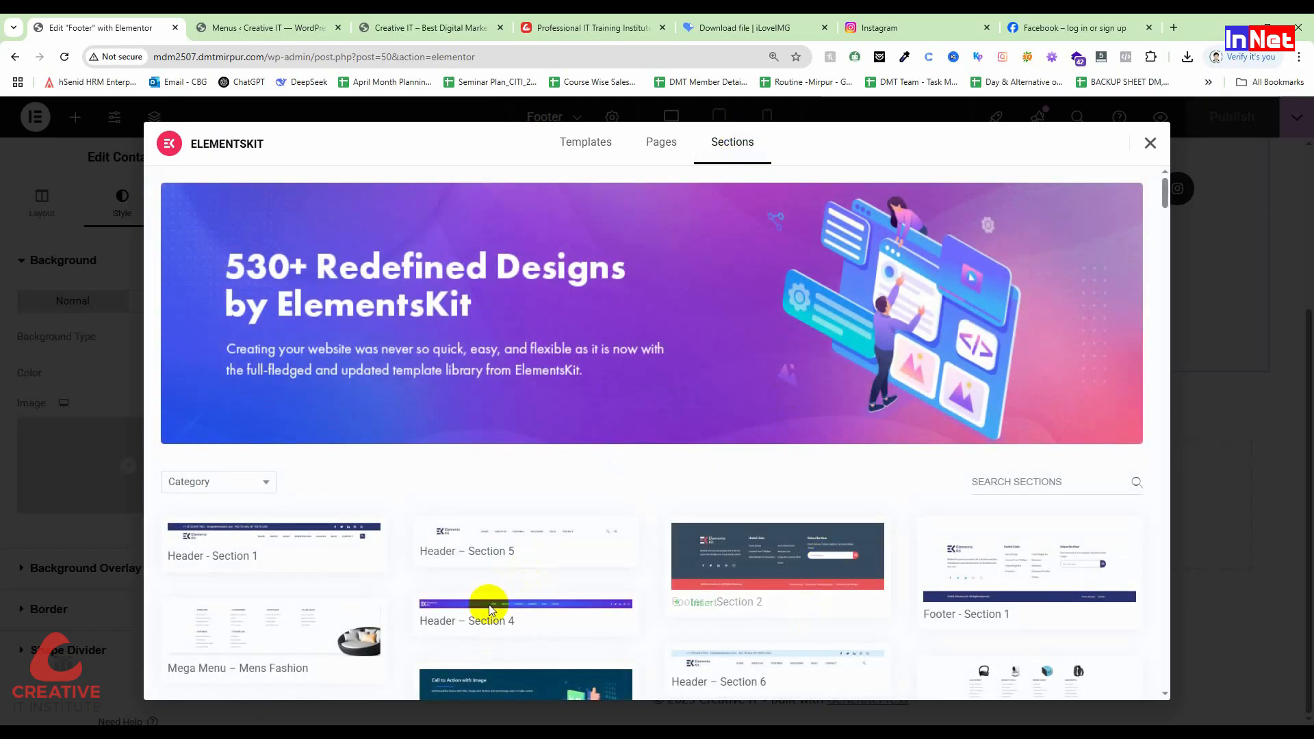
{"action": "scroll", "coordinate": [446, 560], "scroll_direction": "down", "scroll_amount": 1}
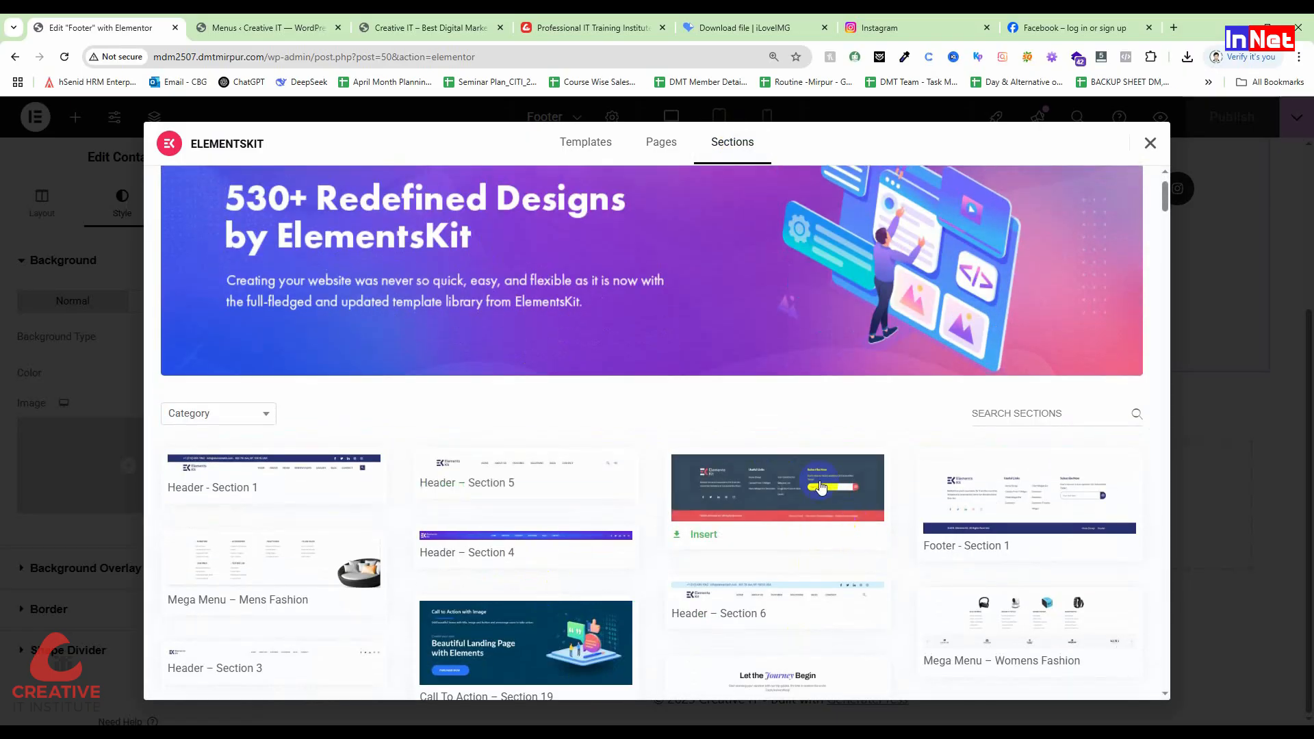
{"action": "left_click", "coordinate": [778, 490]}
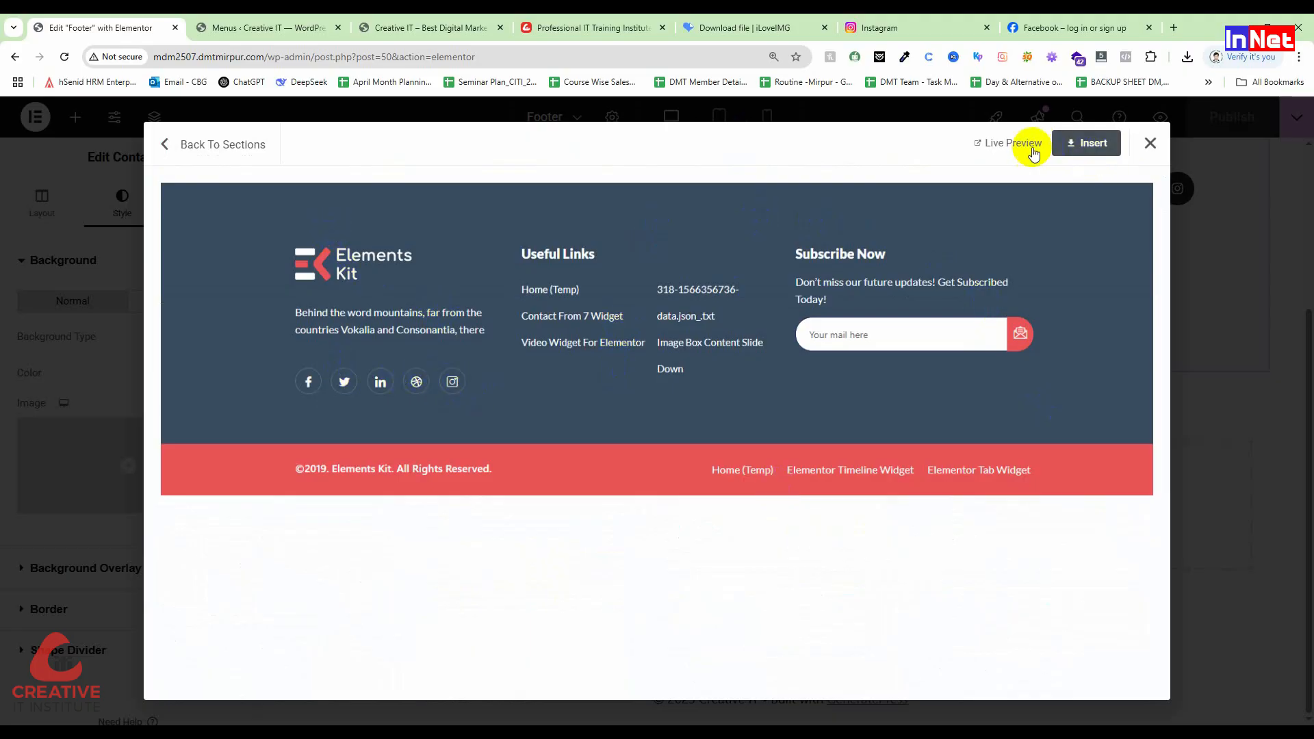
Step: Open the footer's live demo on wpmet.com and scroll through the sample footer designs
{"action": "left_click", "coordinate": [1011, 143]}
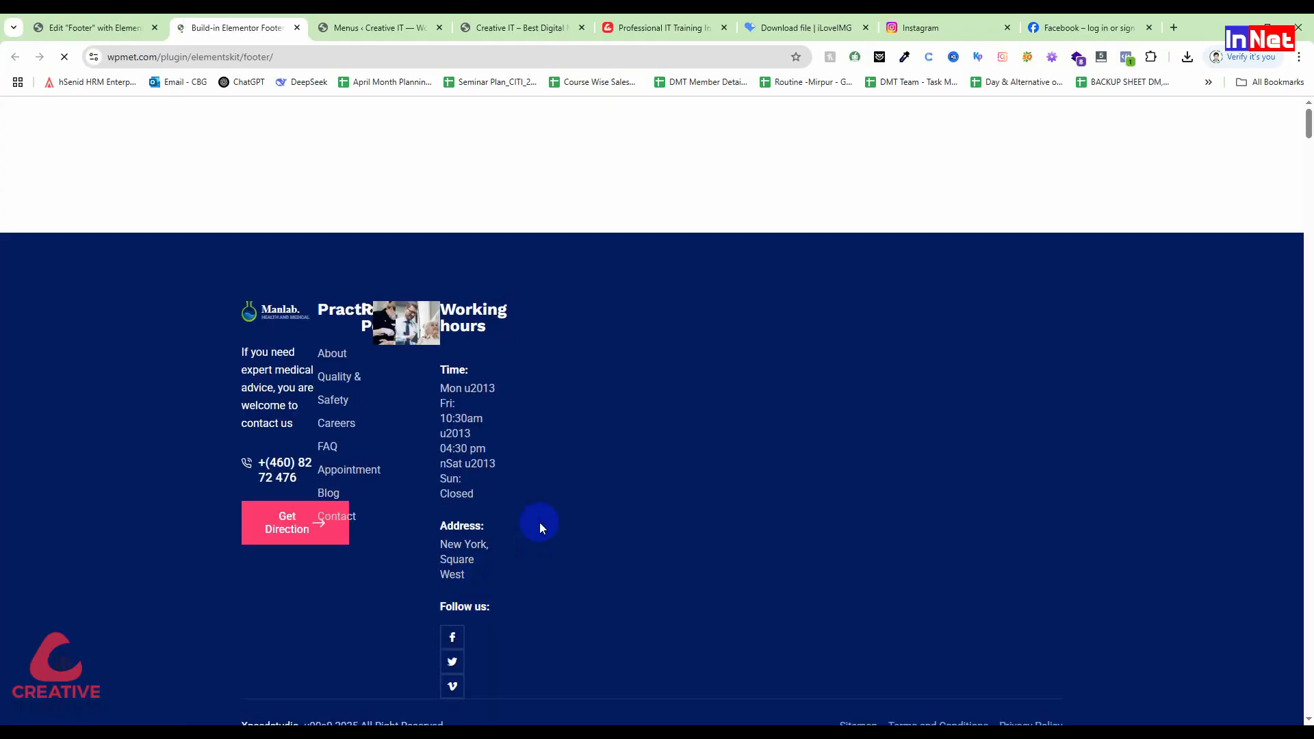
{"action": "scroll", "coordinate": [539, 523], "scroll_direction": "down", "scroll_amount": 15}
{"action": "scroll", "coordinate": [539, 523], "scroll_direction": "down", "scroll_amount": 10}
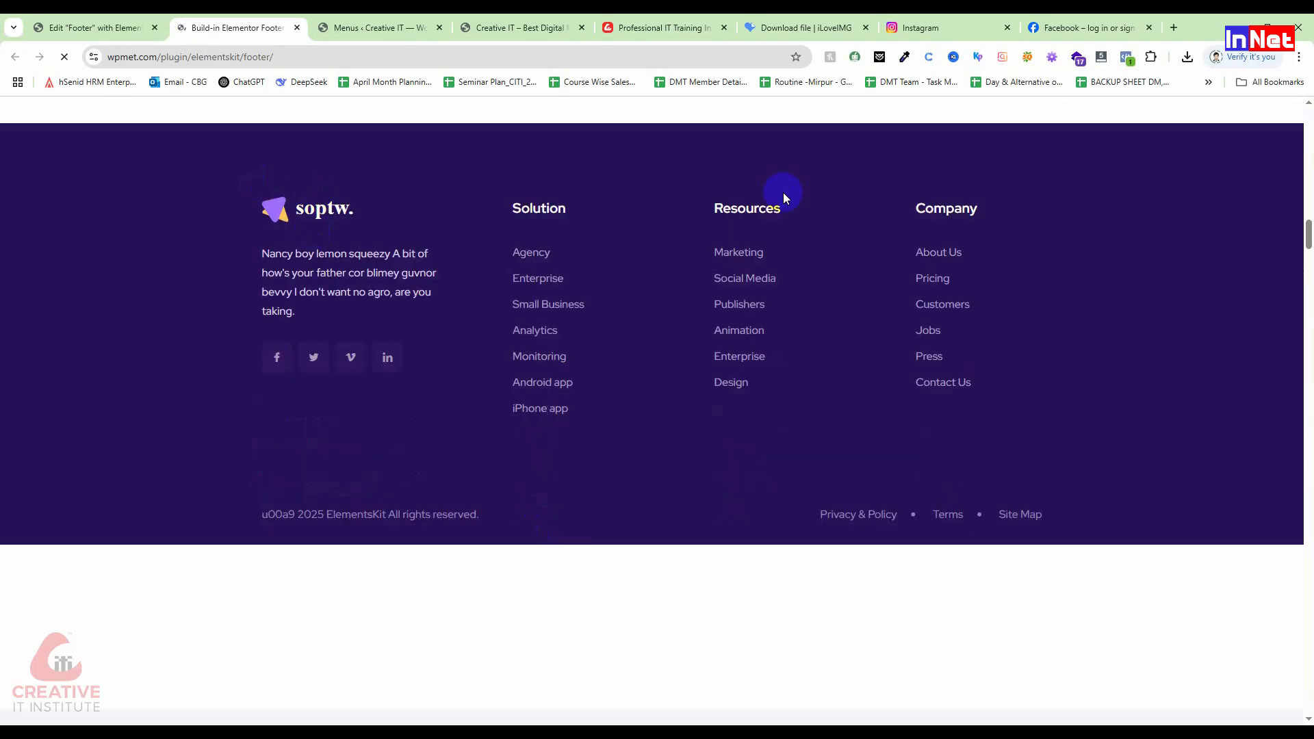
{"action": "scroll", "coordinate": [1167, 557], "scroll_direction": "down", "scroll_amount": 12}
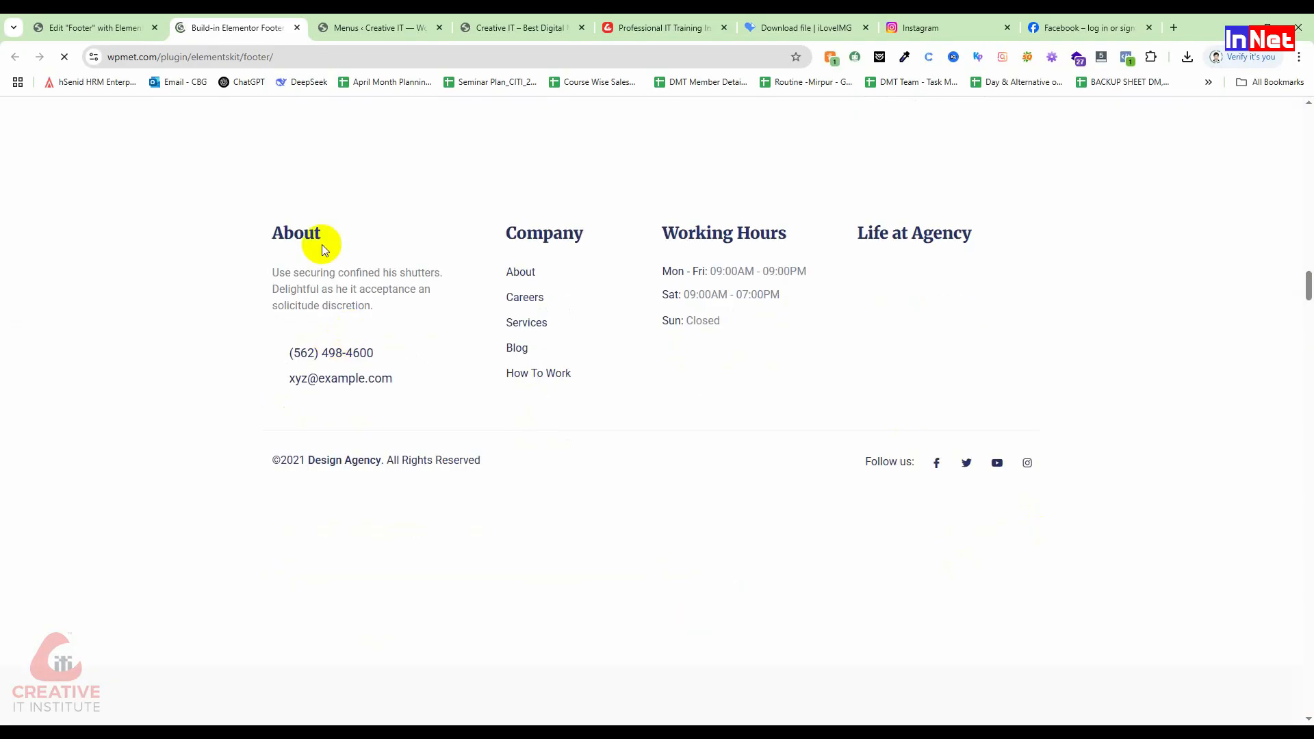
{"action": "scroll", "coordinate": [544, 461], "scroll_direction": "down", "scroll_amount": 10}
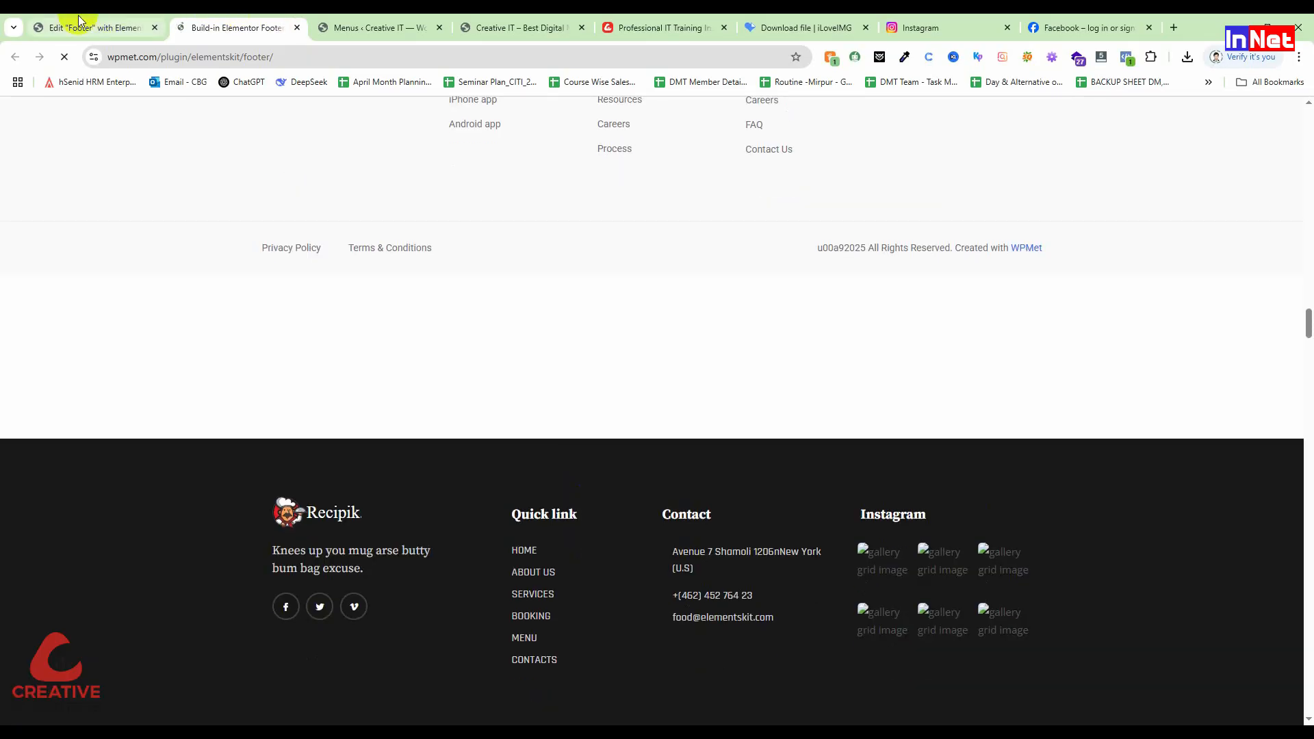
{"action": "left_click", "coordinate": [79, 17]}
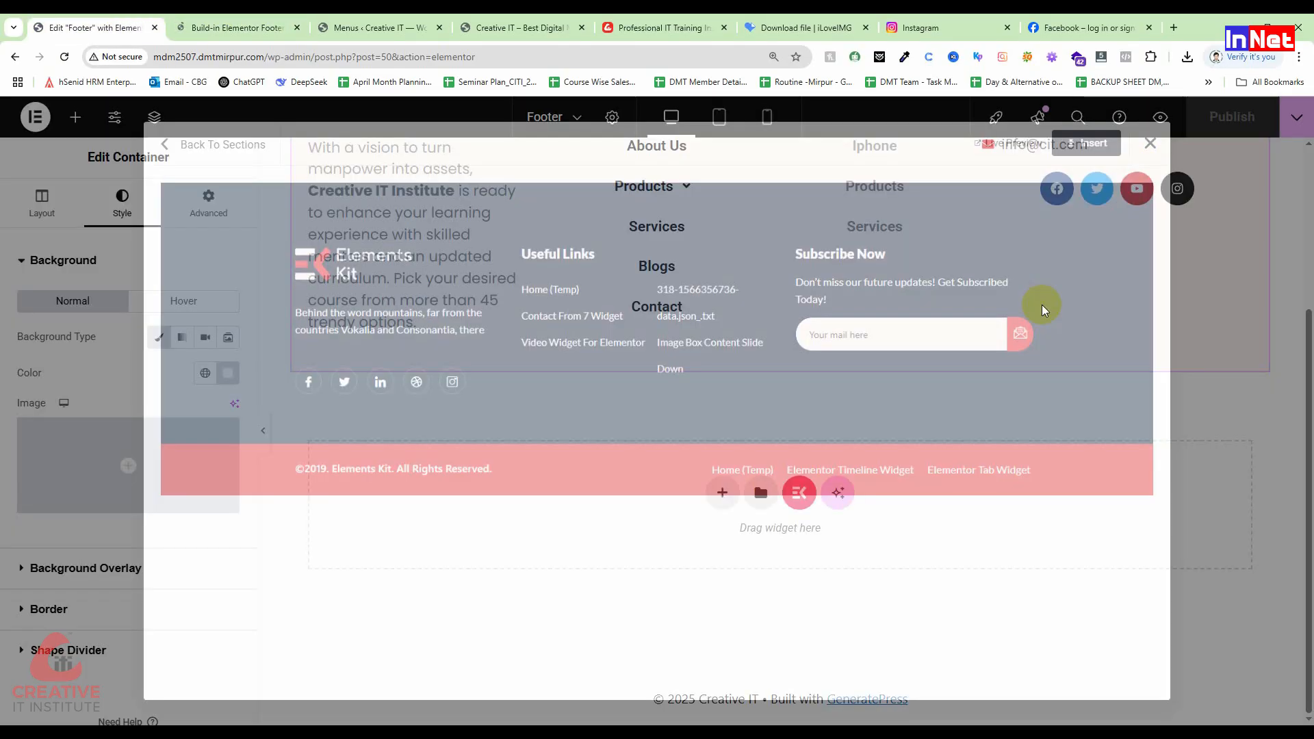
Step: Go back to the ElementsKit sections list and preview Footer - Section 1
{"action": "left_click", "coordinate": [1151, 143]}
{"action": "left_click", "coordinate": [799, 493]}
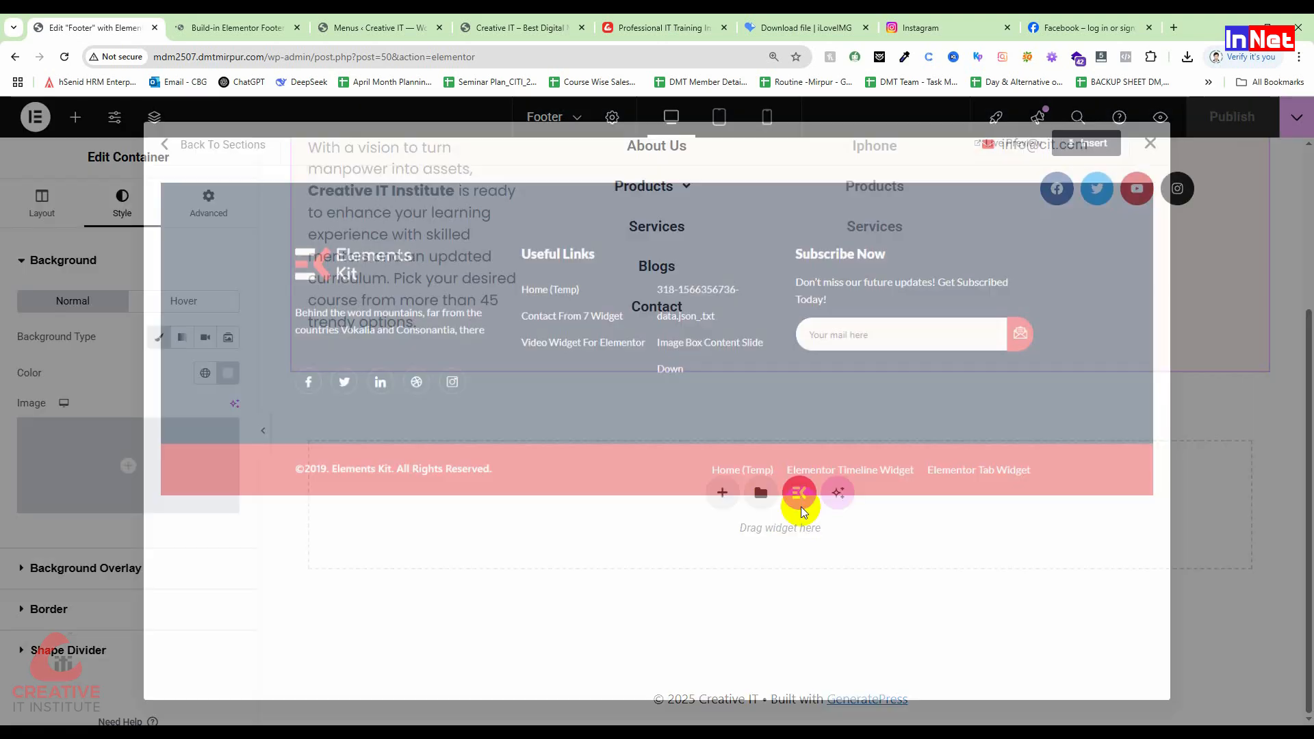
{"action": "left_click", "coordinate": [174, 145]}
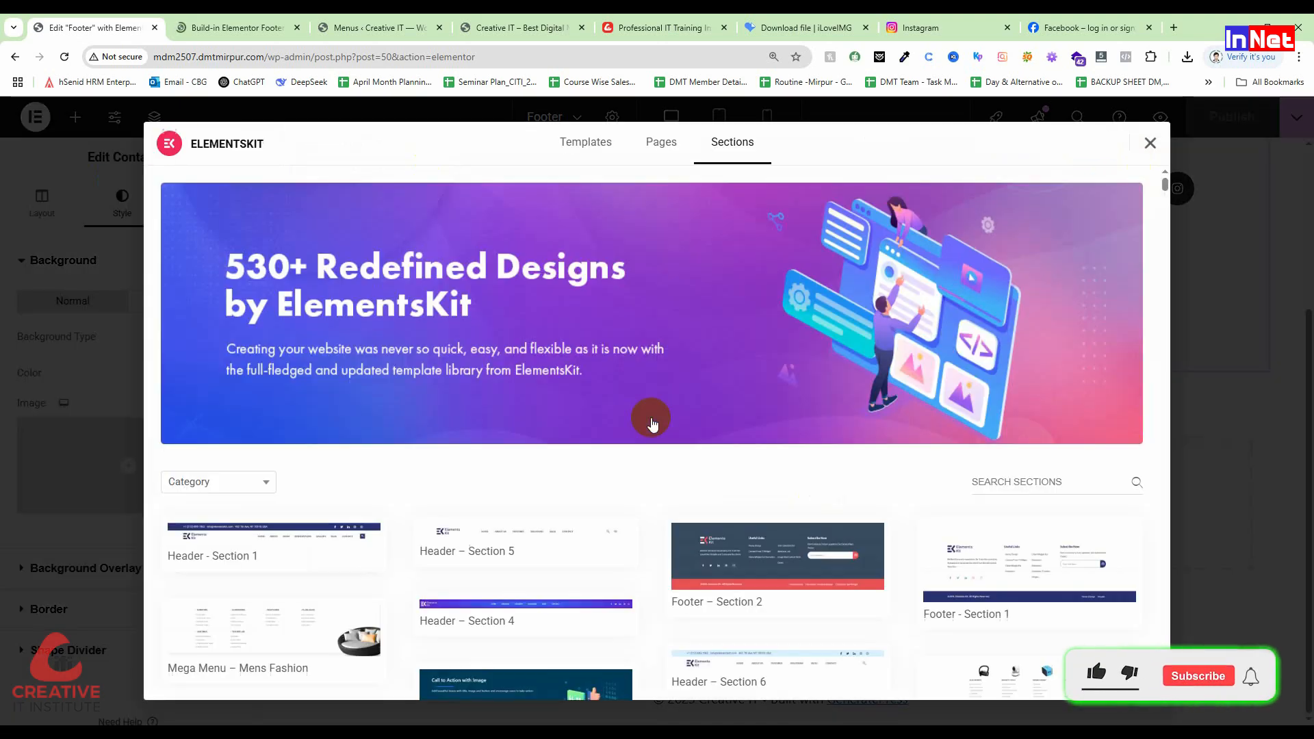
{"action": "scroll", "coordinate": [753, 479], "scroll_direction": "down", "scroll_amount": 2}
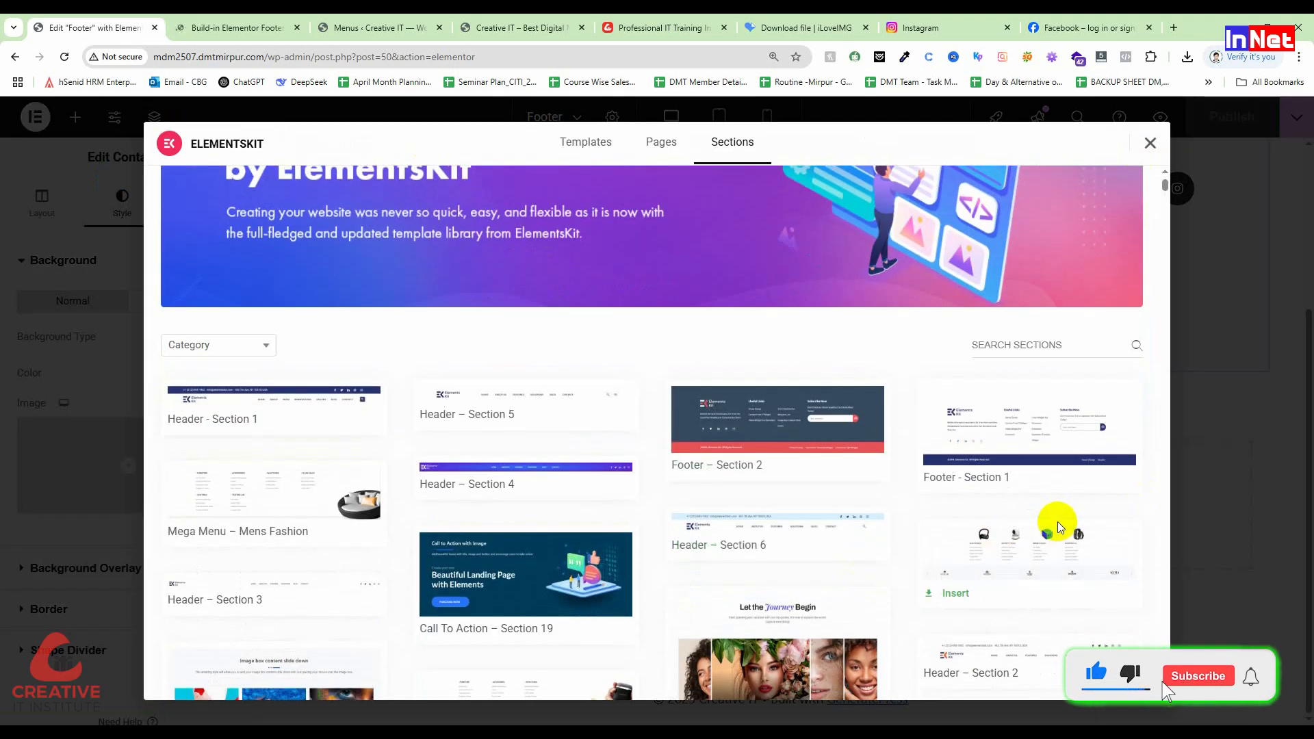
{"action": "mouse_move", "coordinate": [953, 457]}
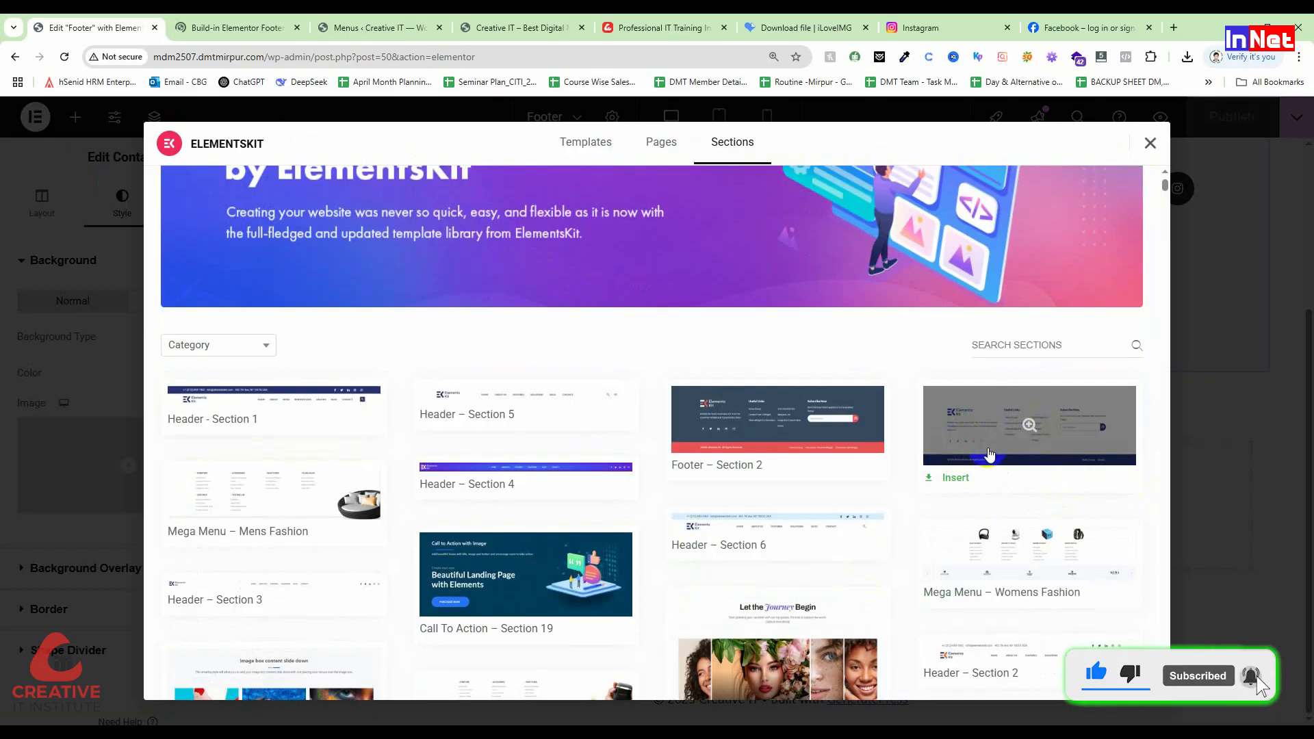
{"action": "left_click", "coordinate": [1031, 425]}
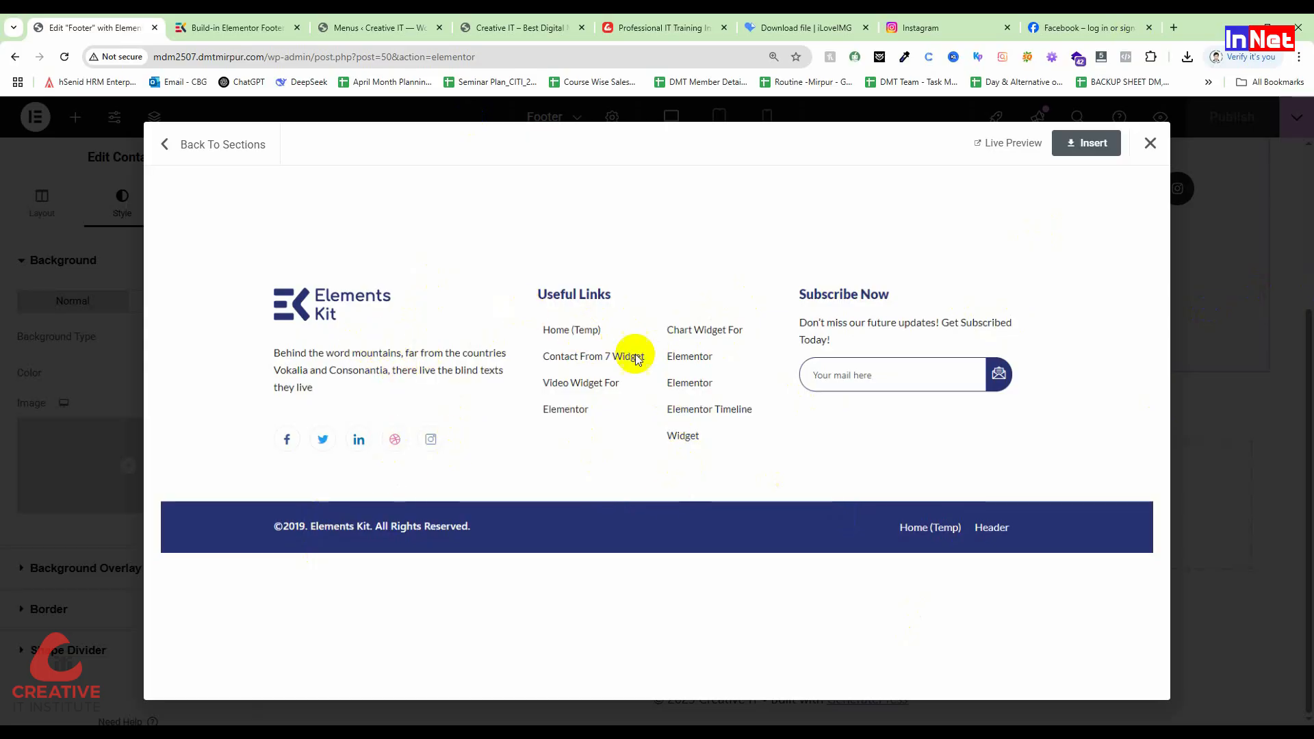
Step: Insert the ElementsKit Footer – Section 2 design from the sections list into the page
{"action": "left_click", "coordinate": [175, 144]}
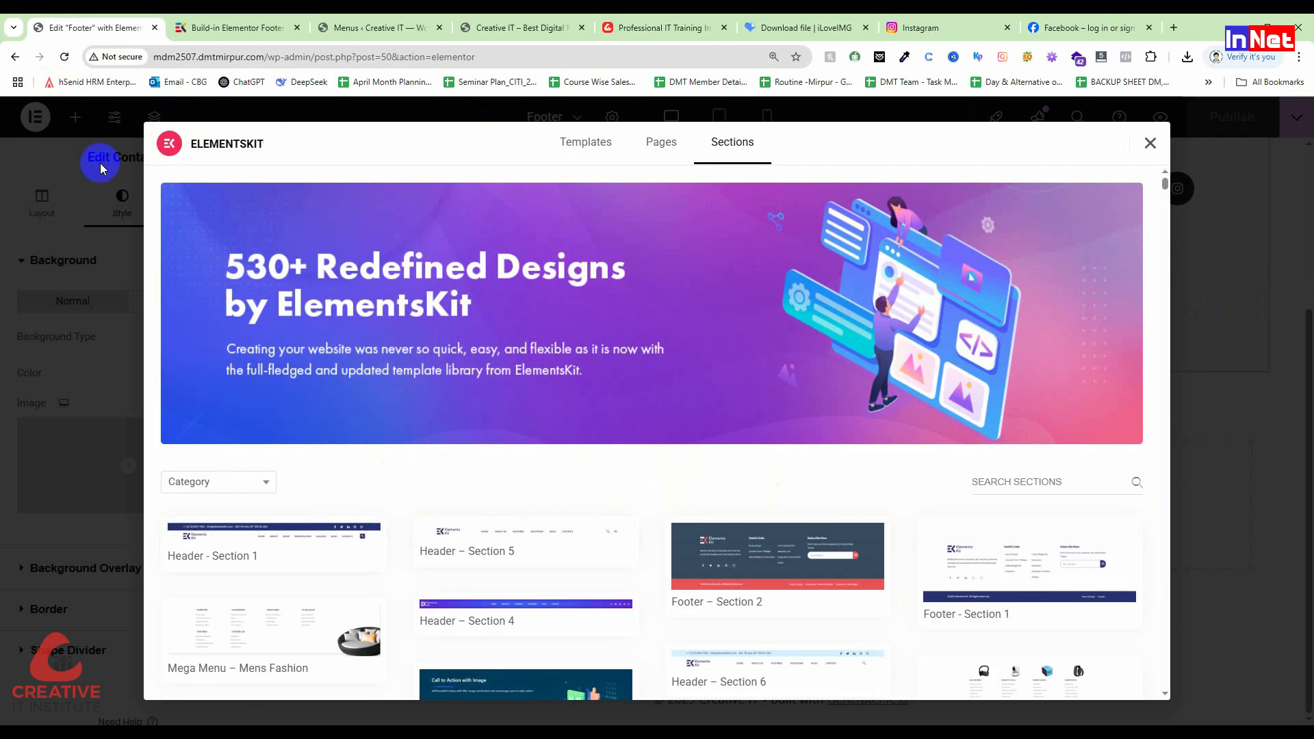
{"action": "scroll", "coordinate": [927, 539], "scroll_direction": "down", "scroll_amount": 5}
{"action": "scroll", "coordinate": [557, 473], "scroll_direction": "down", "scroll_amount": 6}
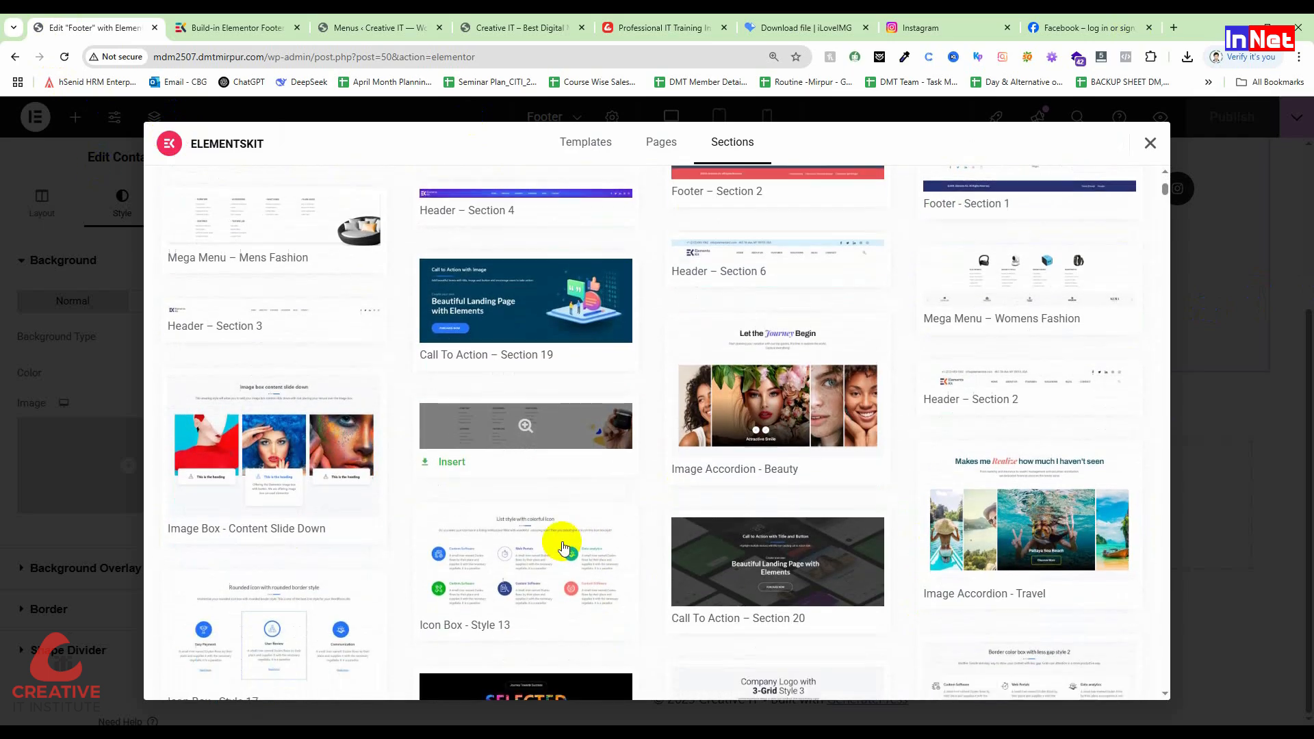
{"action": "scroll", "coordinate": [553, 578], "scroll_direction": "down", "scroll_amount": 7}
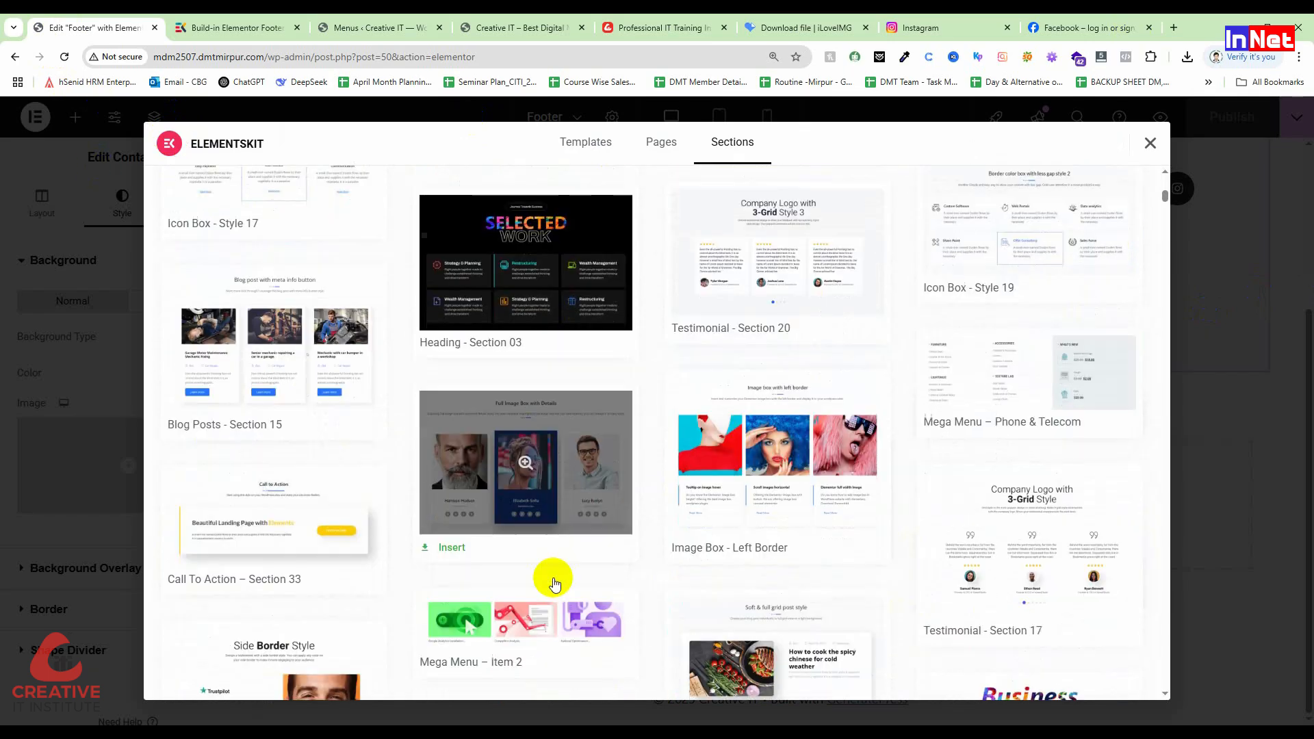
{"action": "scroll", "coordinate": [553, 578], "scroll_direction": "down", "scroll_amount": 8}
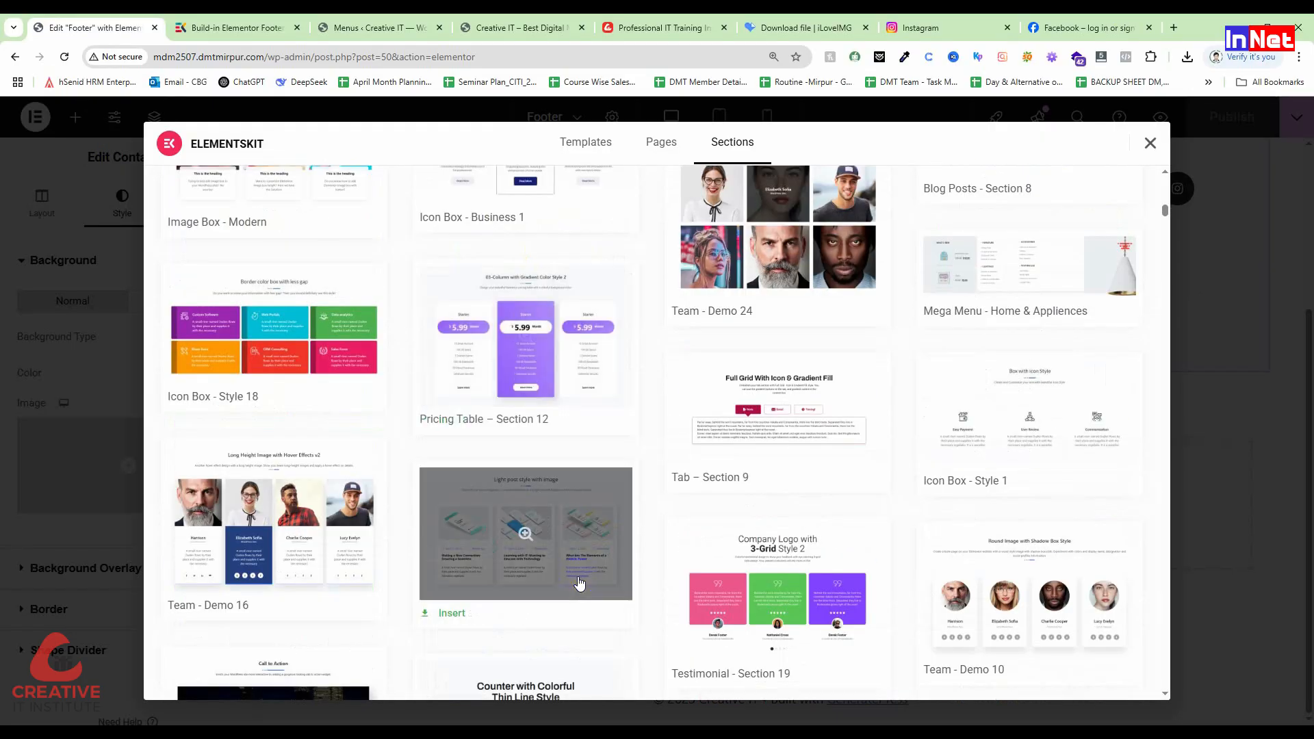
{"action": "scroll", "coordinate": [578, 581], "scroll_direction": "up", "scroll_amount": 12}
{"action": "scroll", "coordinate": [578, 582], "scroll_direction": "up", "scroll_amount": 6}
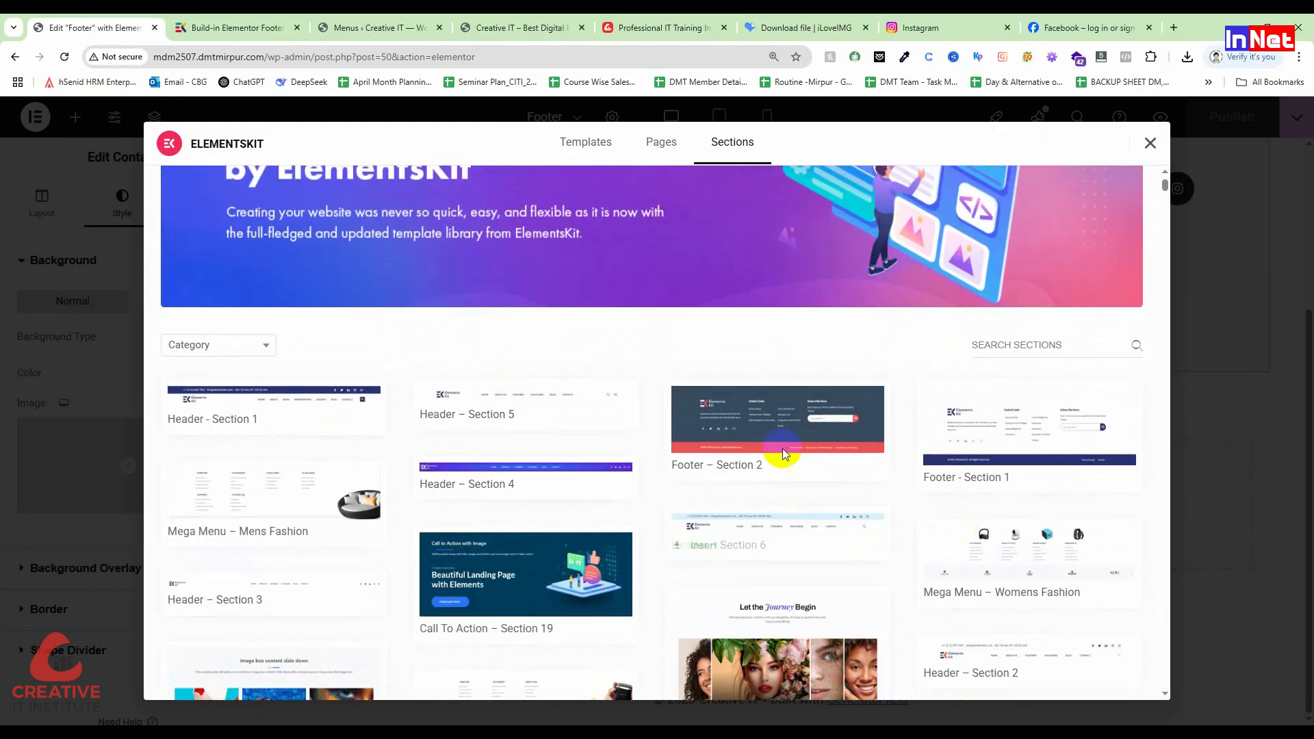
{"action": "left_click", "coordinate": [695, 472]}
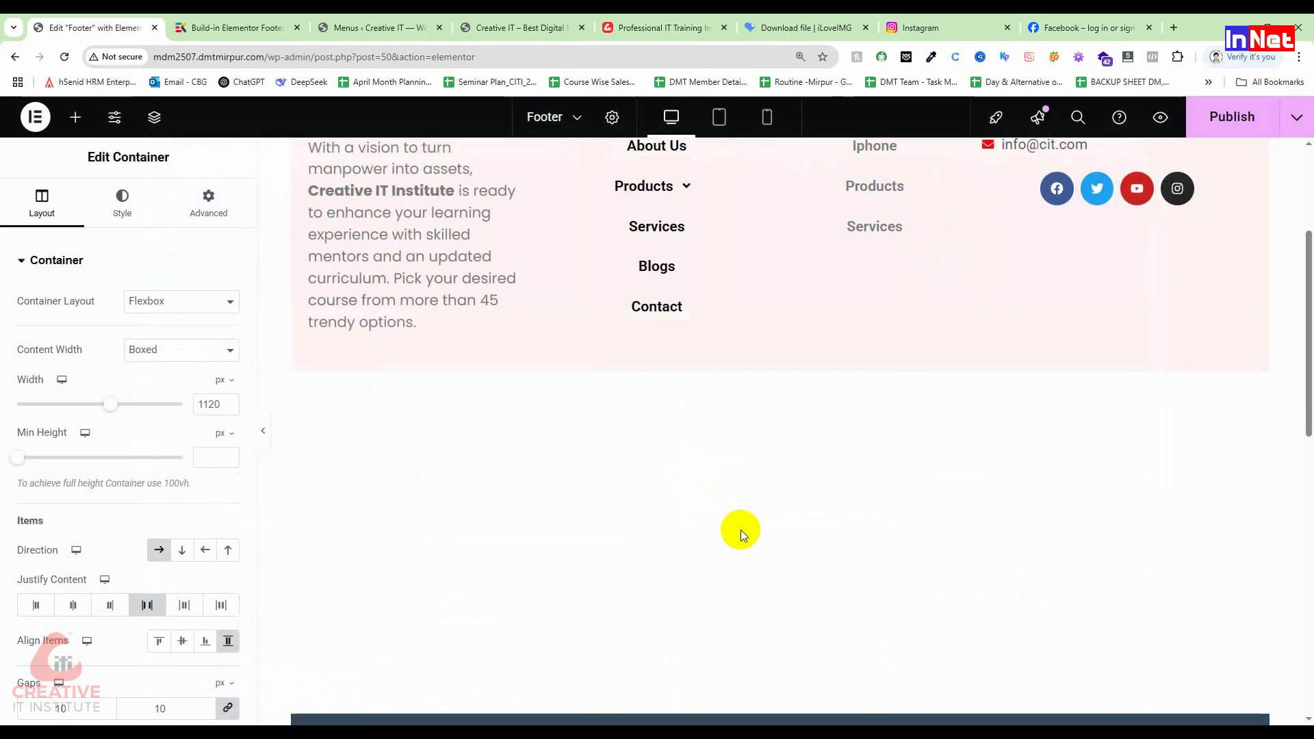
Step: Delete the old pink Creative School footer container
{"action": "scroll", "coordinate": [741, 530], "scroll_direction": "down", "scroll_amount": 7}
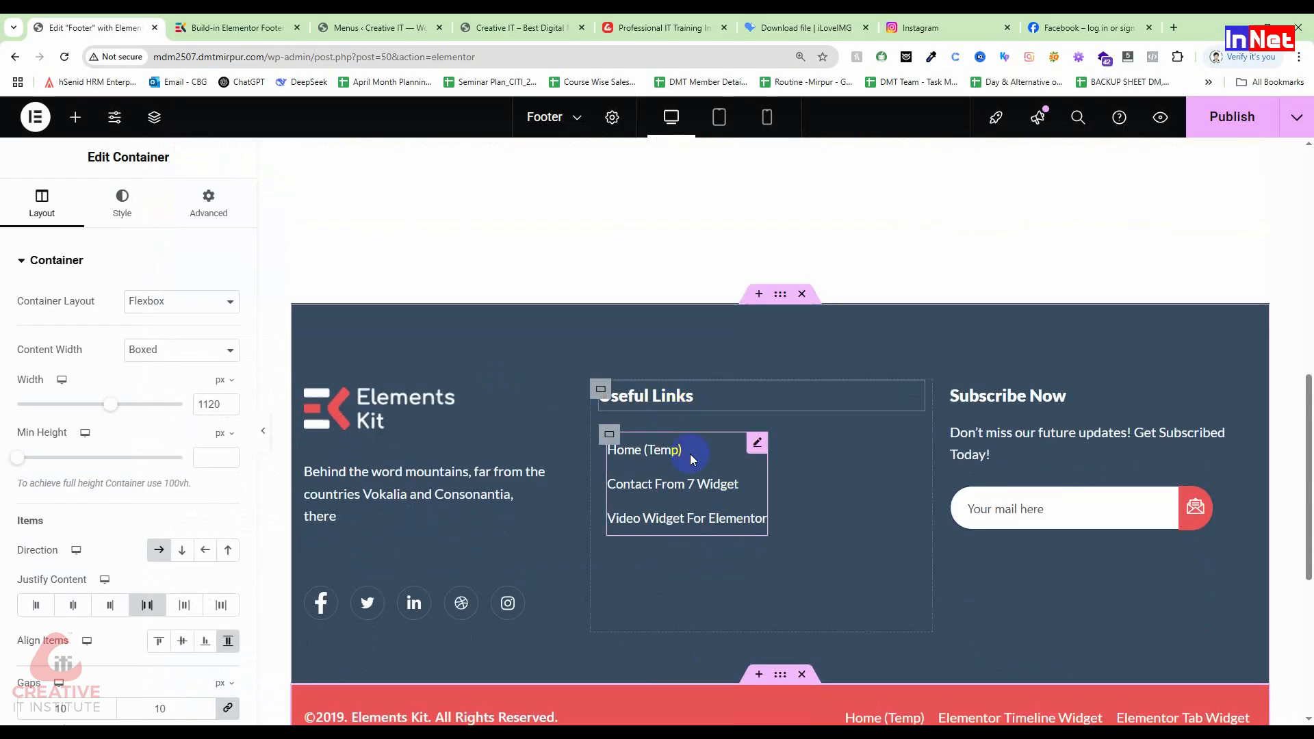
{"action": "scroll", "coordinate": [690, 453], "scroll_direction": "up", "scroll_amount": 6}
{"action": "scroll", "coordinate": [690, 454], "scroll_direction": "up", "scroll_amount": 3}
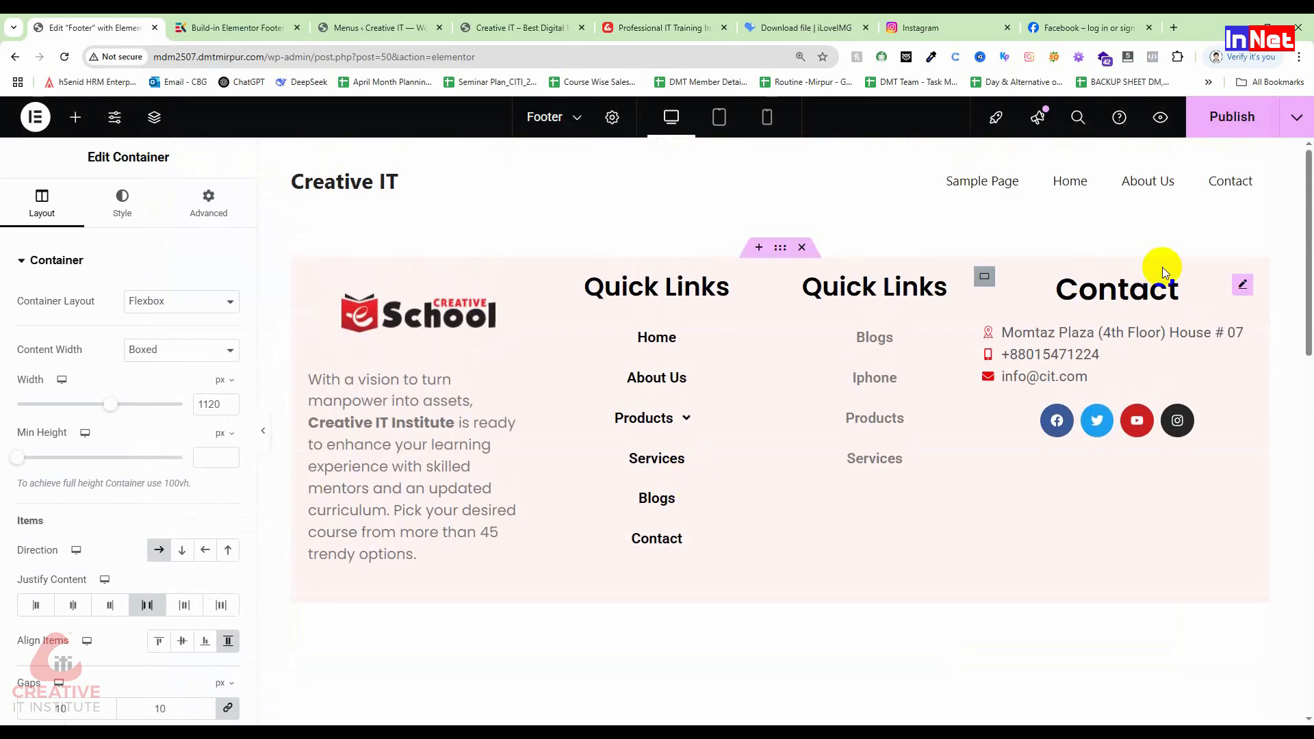
{"action": "left_click", "coordinate": [802, 247]}
Step: Select the 'Useful Links' heading in the dark footer and bring up its Title field
{"action": "scroll", "coordinate": [899, 557], "scroll_direction": "down", "scroll_amount": 8}
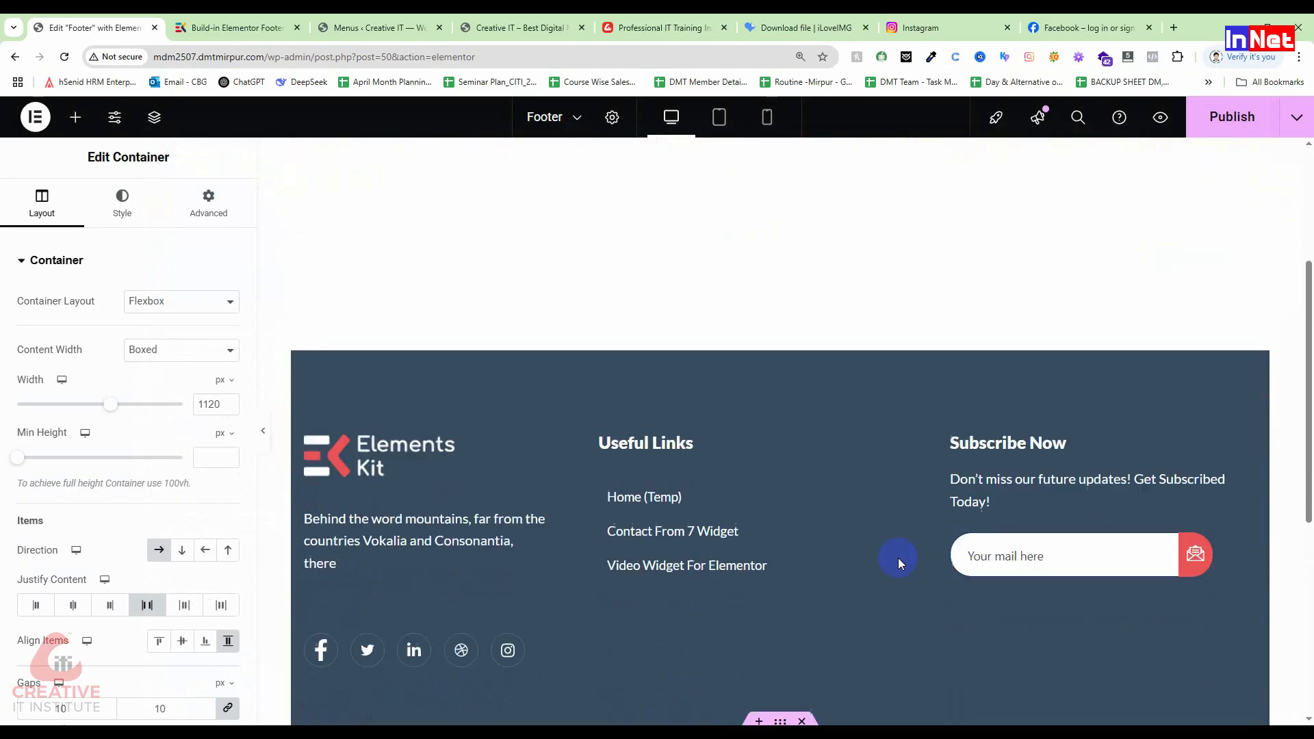
{"action": "scroll", "coordinate": [852, 430], "scroll_direction": "up", "scroll_amount": 4}
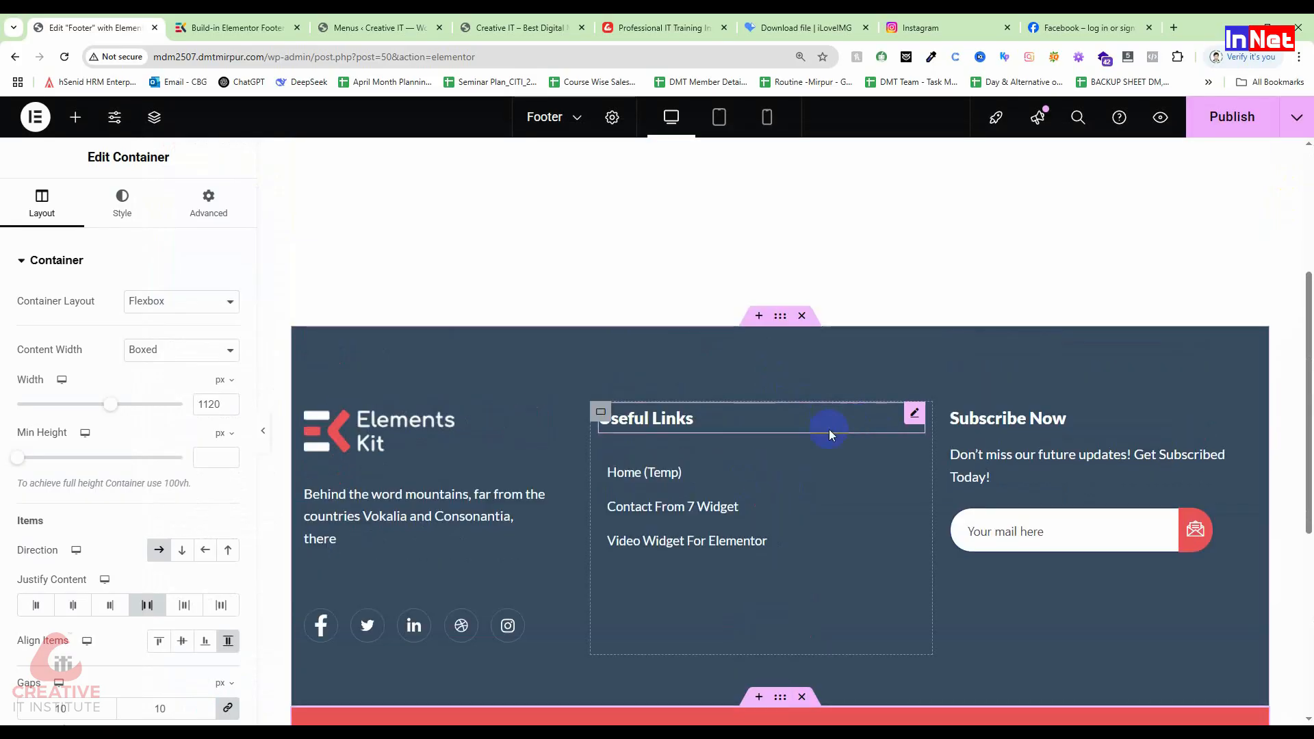
{"action": "left_click", "coordinate": [849, 419]}
{"action": "left_click", "coordinate": [141, 326]}
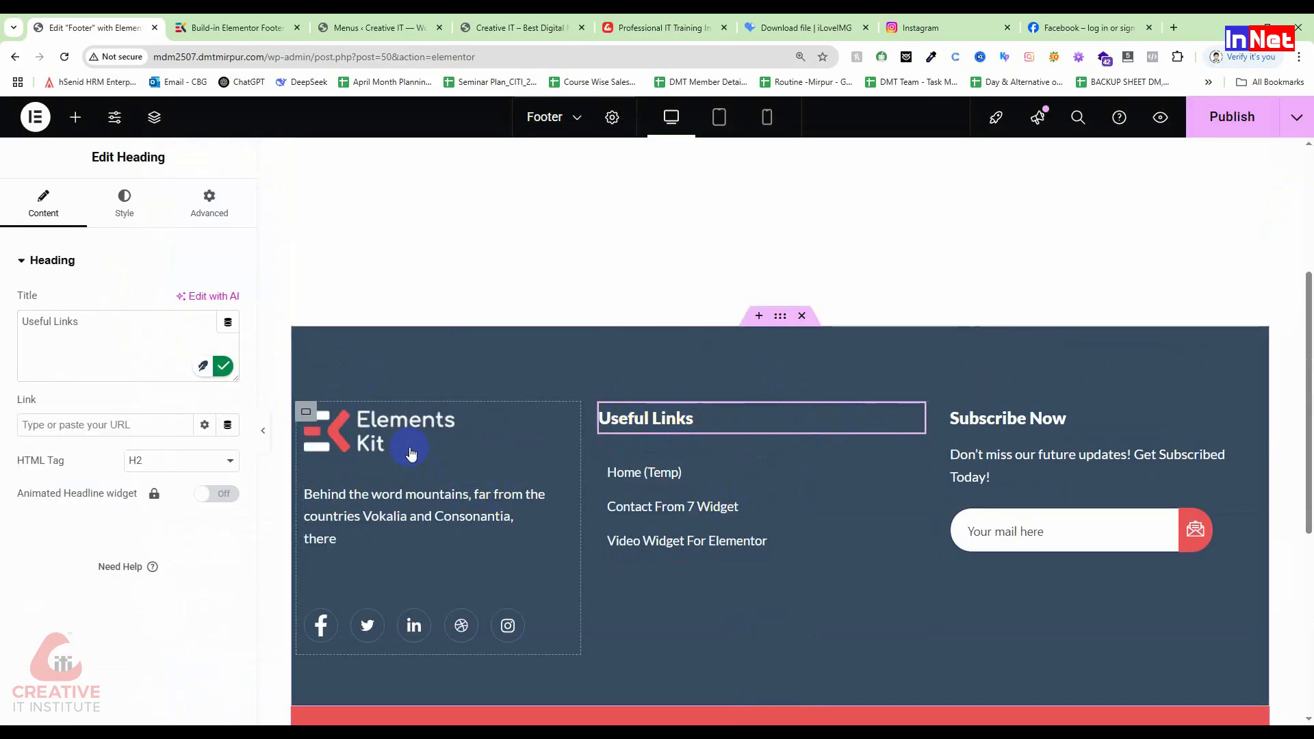
{"action": "left_click", "coordinate": [670, 430]}
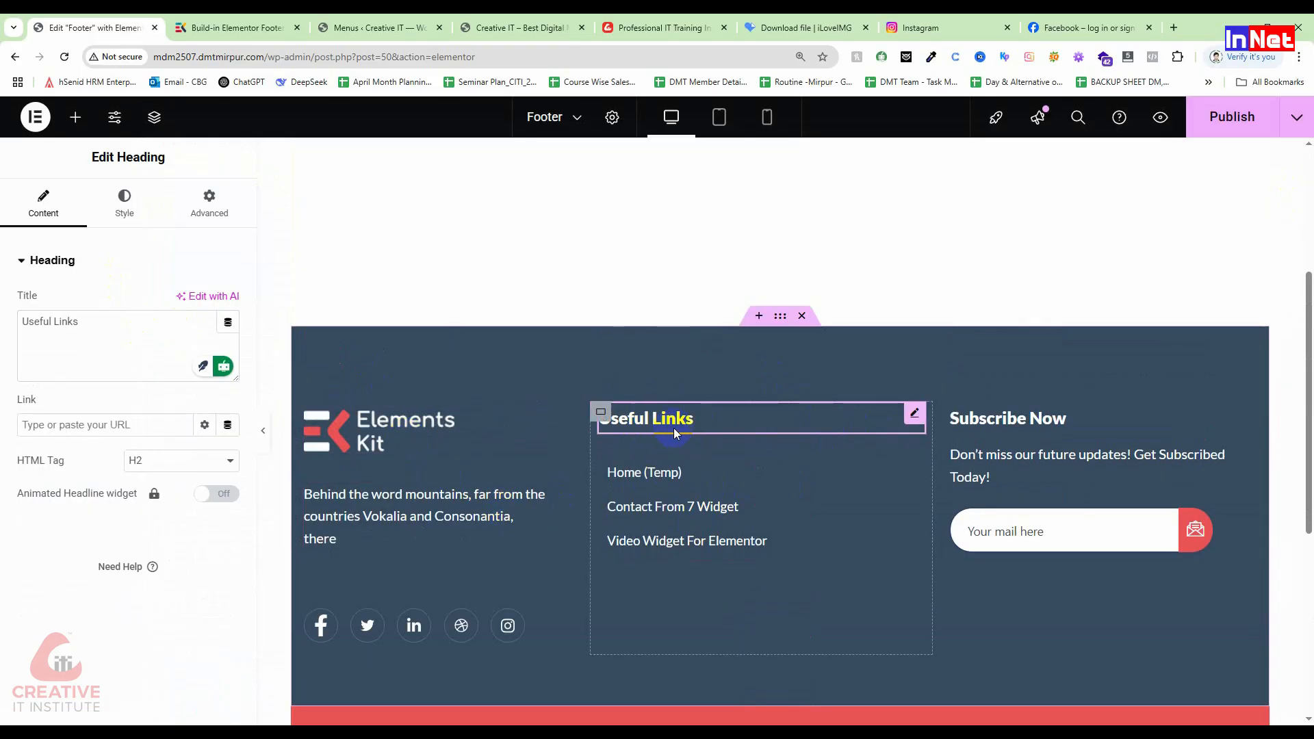
Step: Swap the Elements Kit logo image for the Creative School logo from the Media Library
{"action": "left_click", "coordinate": [383, 448]}
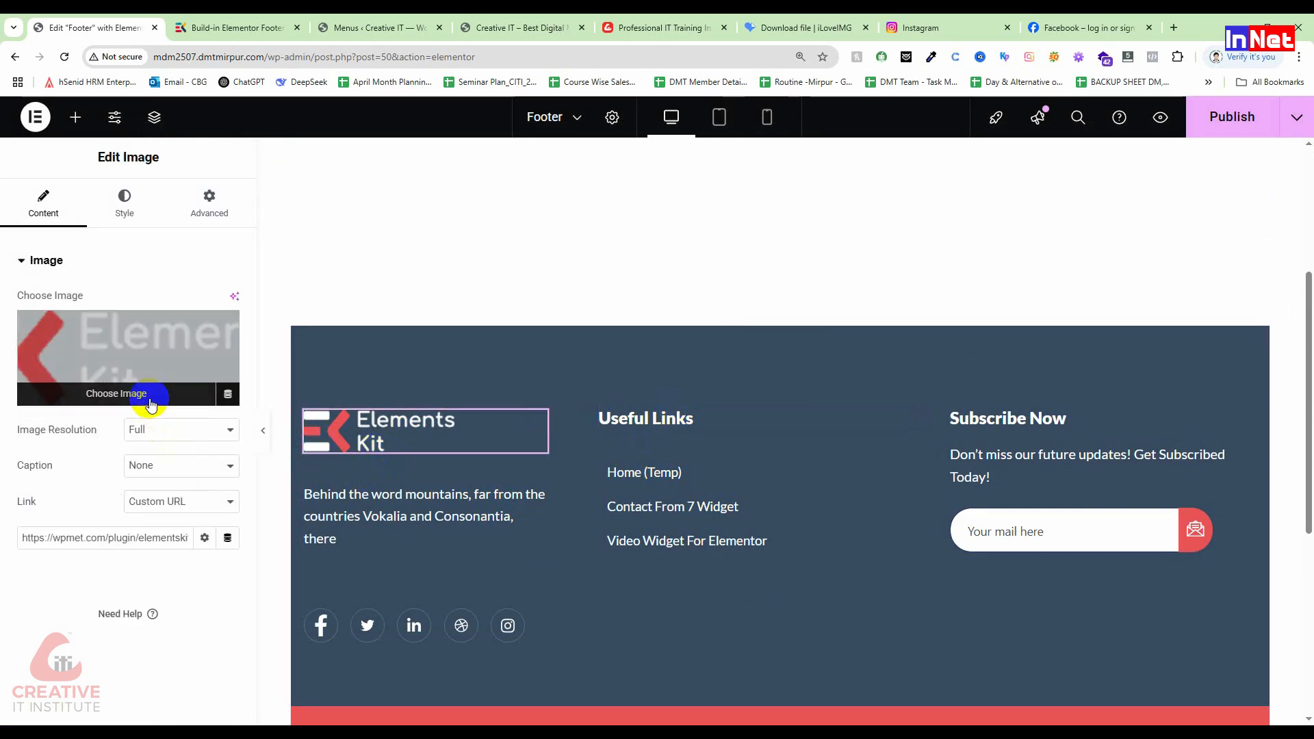
{"action": "left_click", "coordinate": [149, 396]}
{"action": "left_click", "coordinate": [423, 334]}
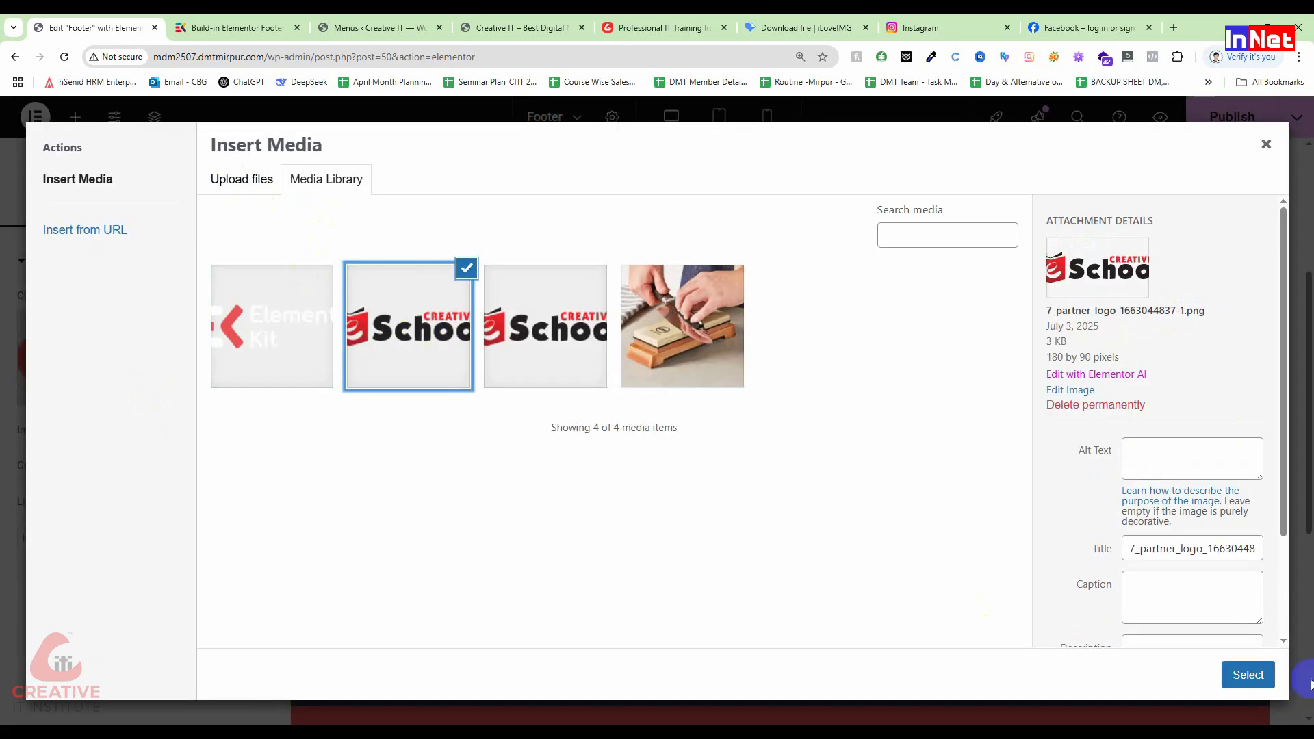
{"action": "left_click", "coordinate": [1248, 674]}
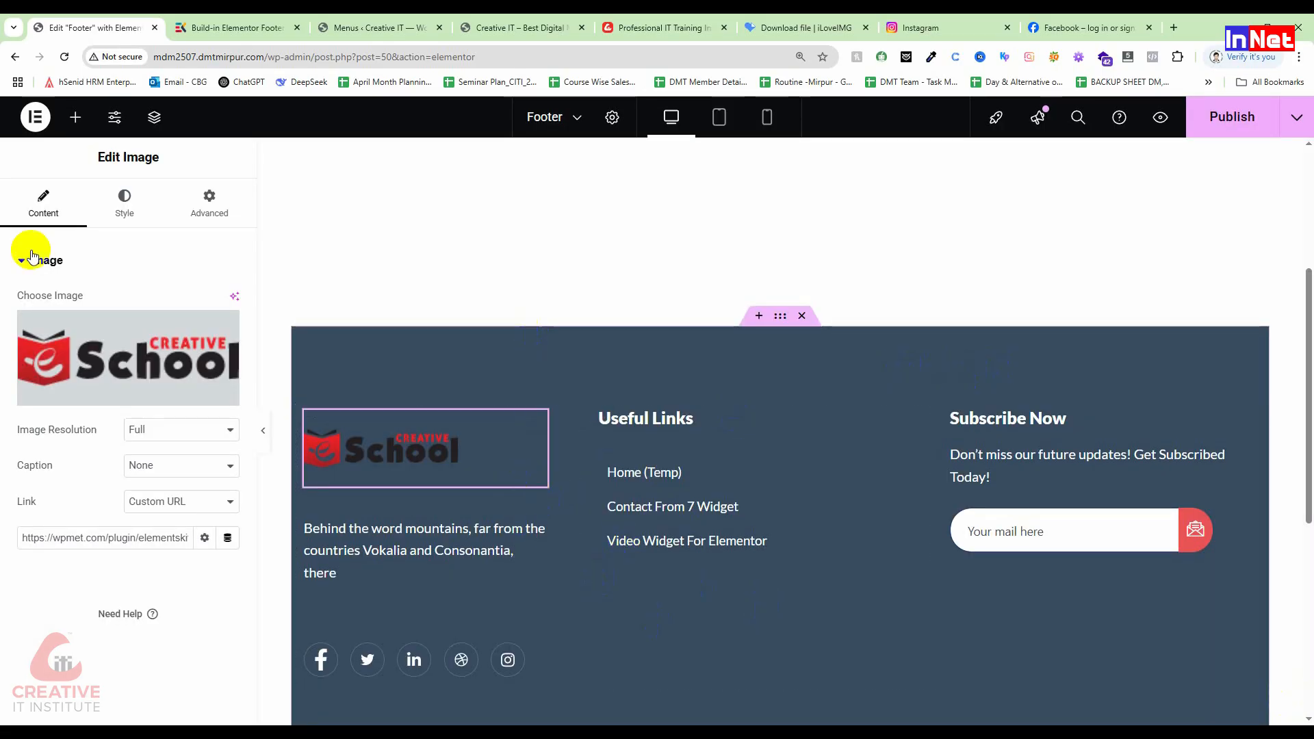
Step: Set the footer section's Style background colour to salmon red #E06767
{"action": "left_click", "coordinate": [781, 317]}
{"action": "left_click", "coordinate": [137, 217]}
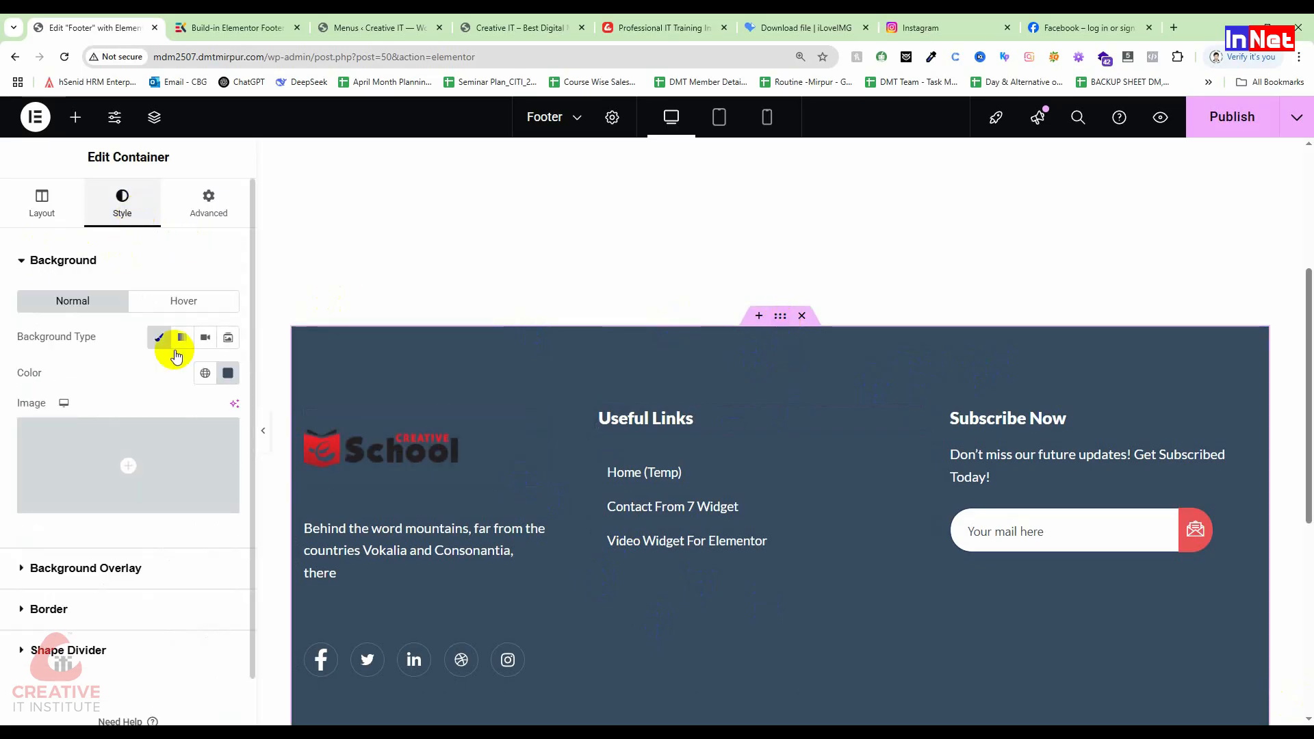
{"action": "left_click", "coordinate": [225, 380]}
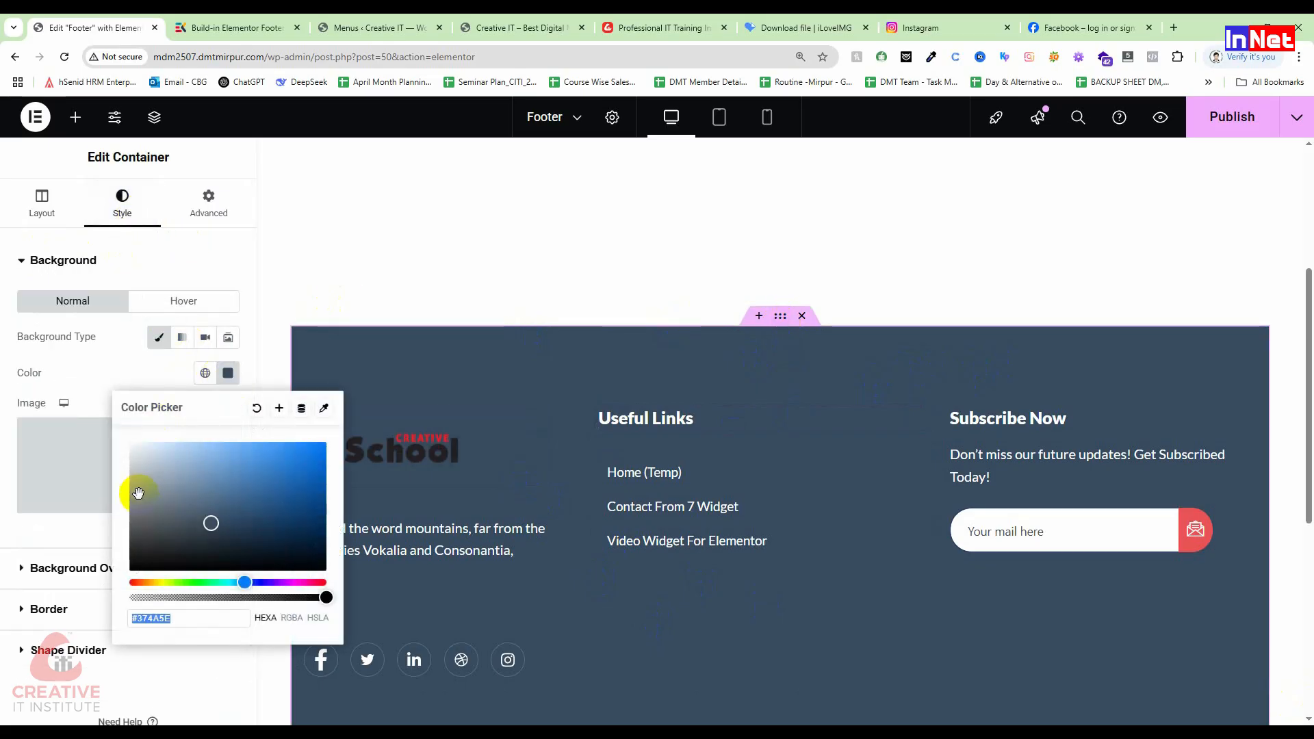
{"action": "left_click_drag", "start_coordinate": [147, 572], "coordinate": [106, 584]}
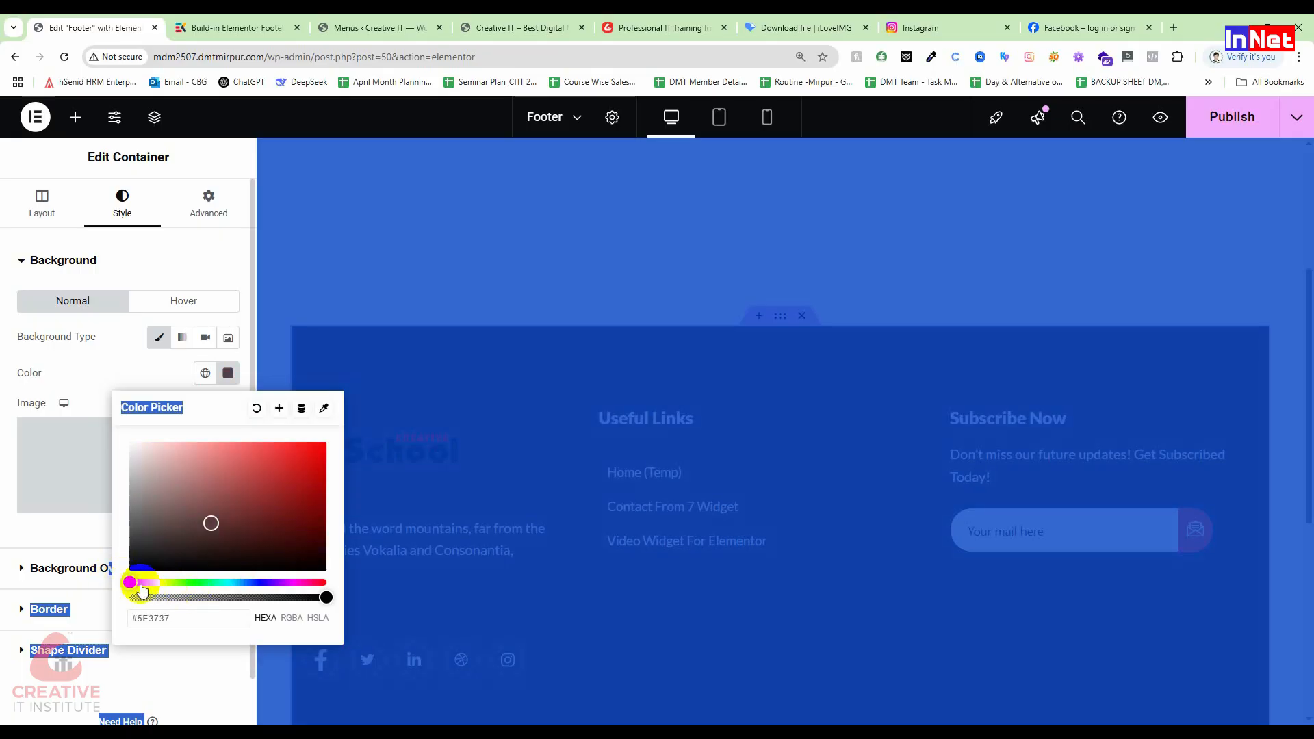
{"action": "left_click", "coordinate": [174, 473]}
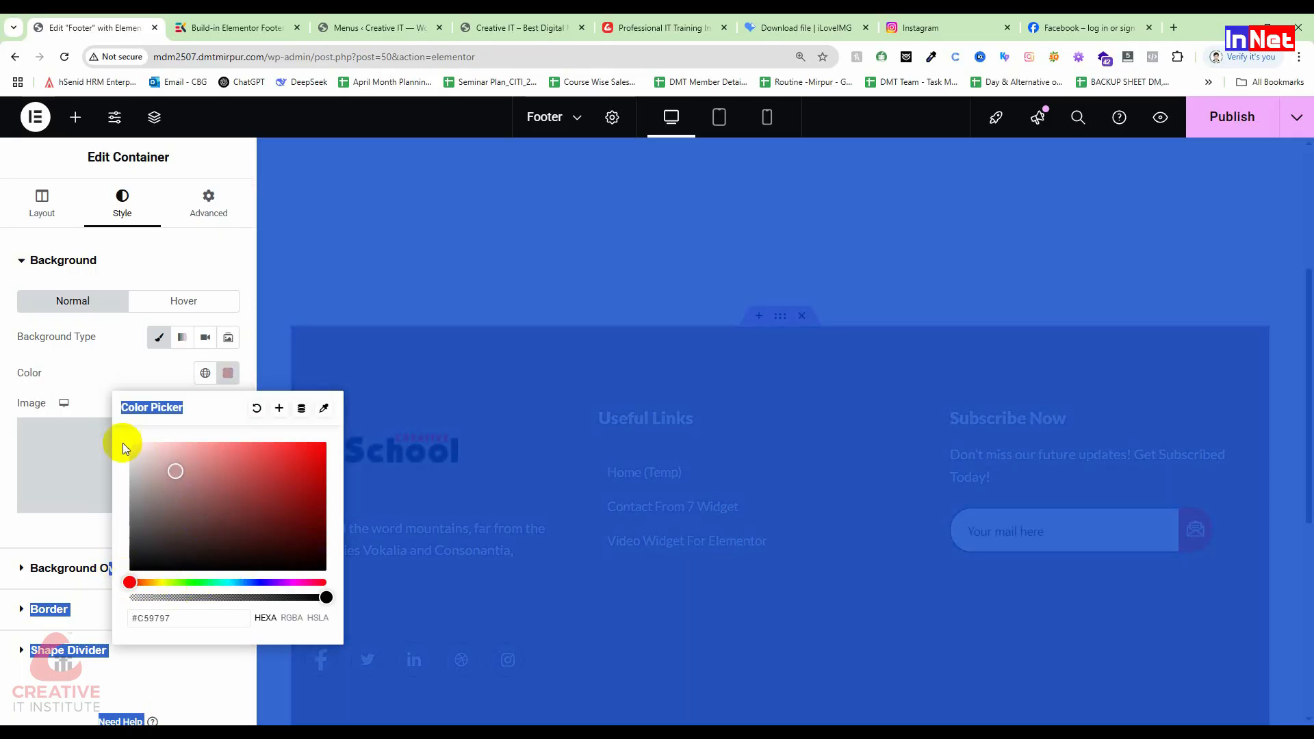
{"action": "left_click", "coordinate": [47, 528]}
{"action": "left_click", "coordinate": [226, 373]}
{"action": "left_click_drag", "start_coordinate": [185, 491], "coordinate": [235, 466]}
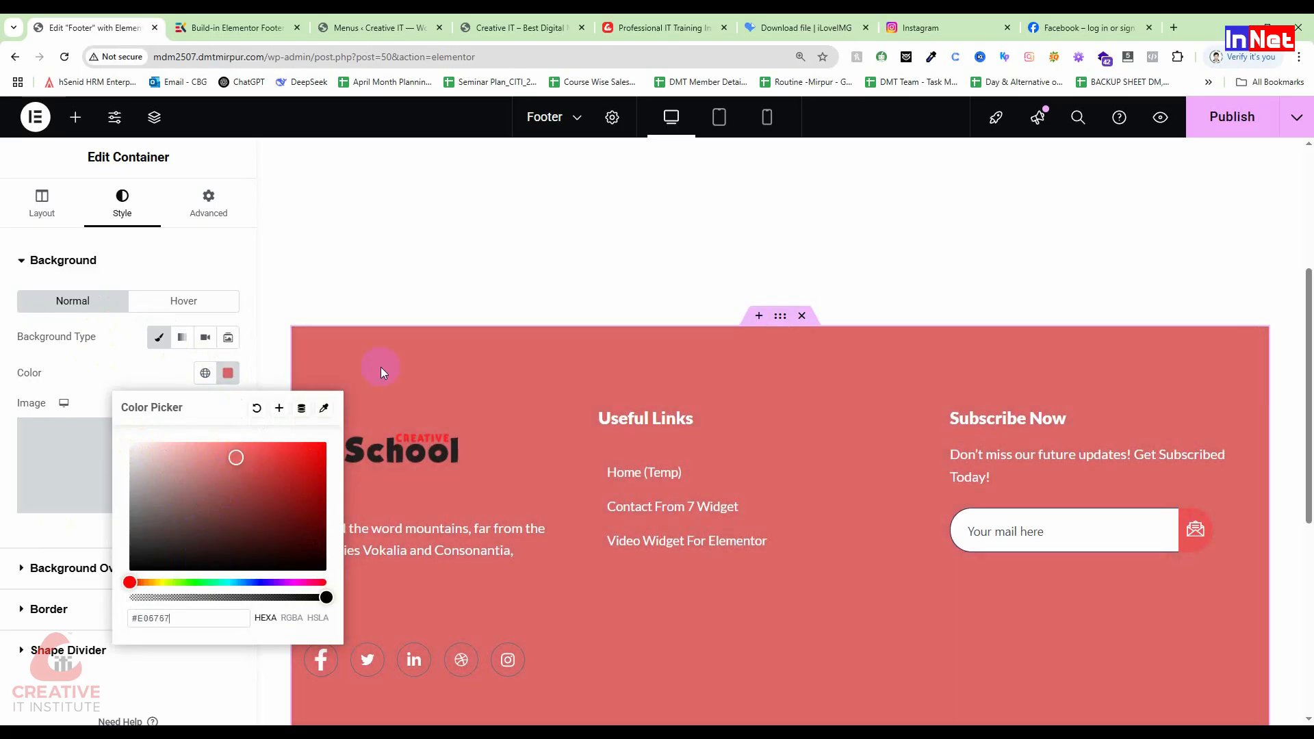
{"action": "left_click", "coordinate": [402, 274]}
{"action": "scroll", "coordinate": [479, 576], "scroll_direction": "down", "scroll_amount": 5}
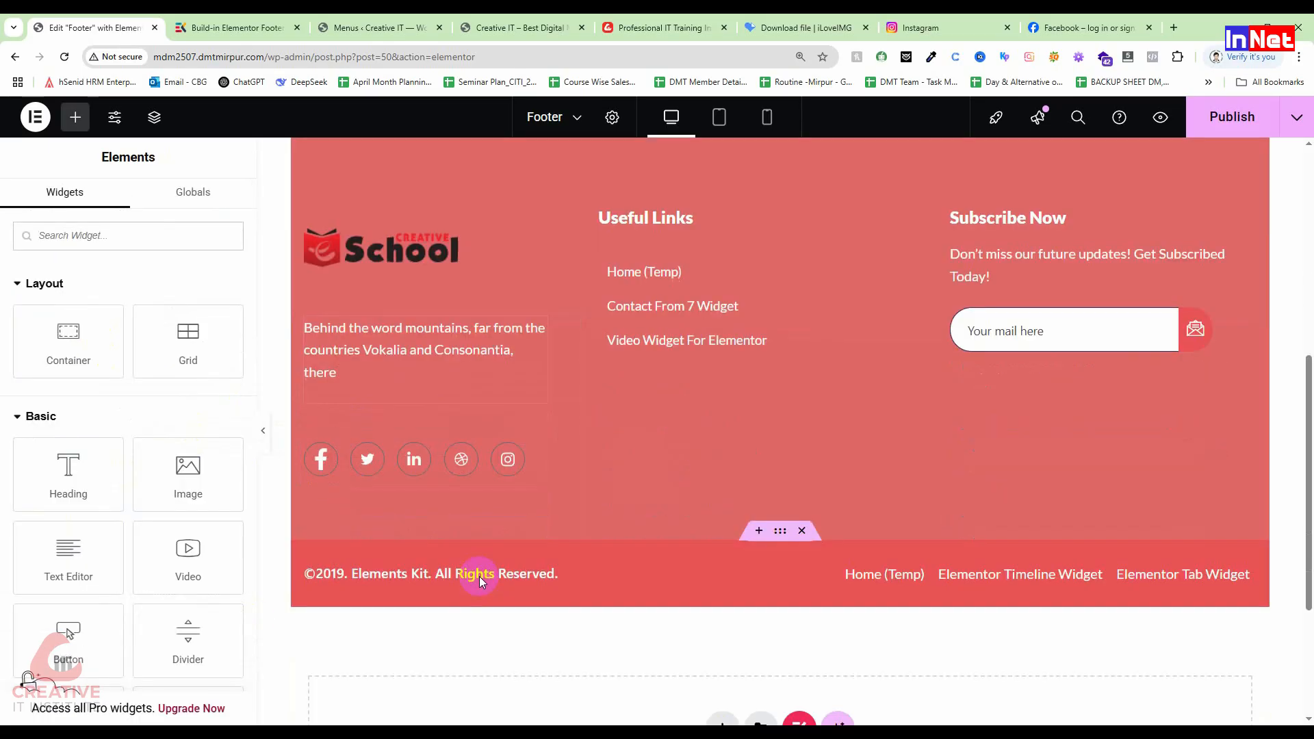
{"action": "scroll", "coordinate": [701, 443], "scroll_direction": "up", "scroll_amount": 3}
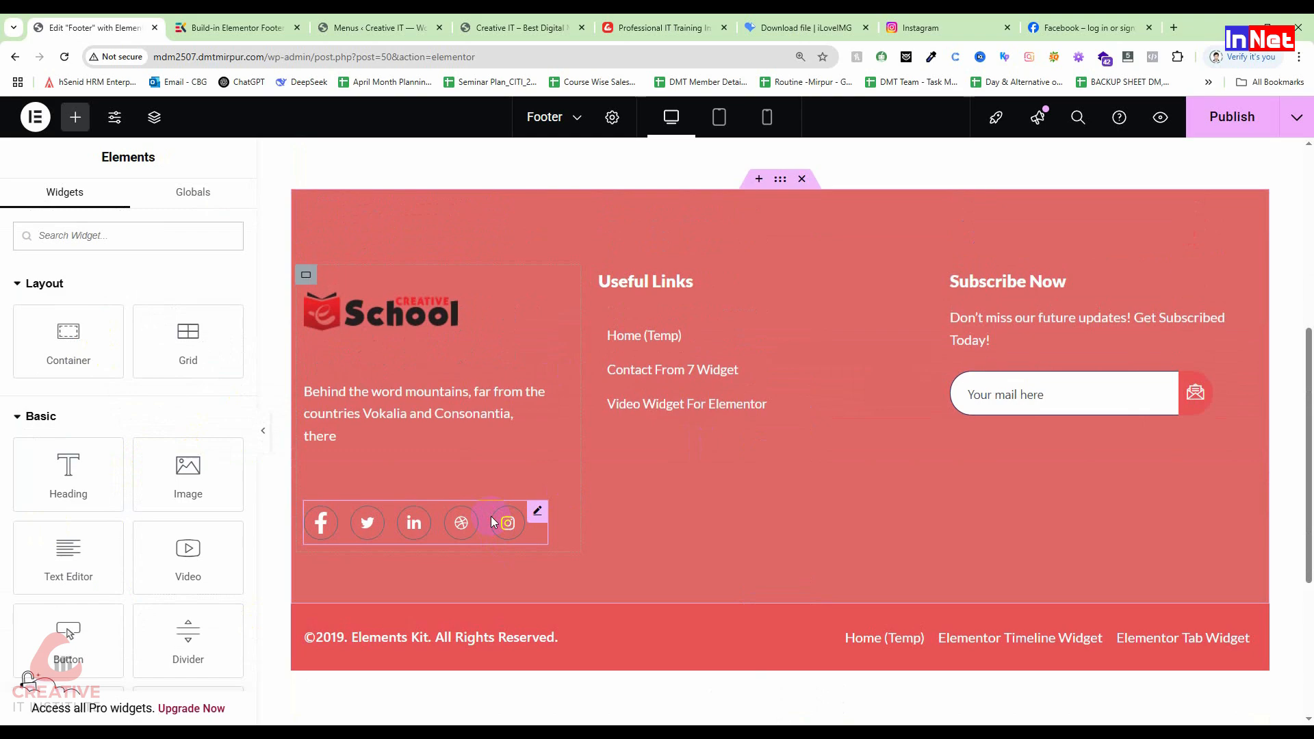
{"action": "left_click", "coordinate": [539, 512]}
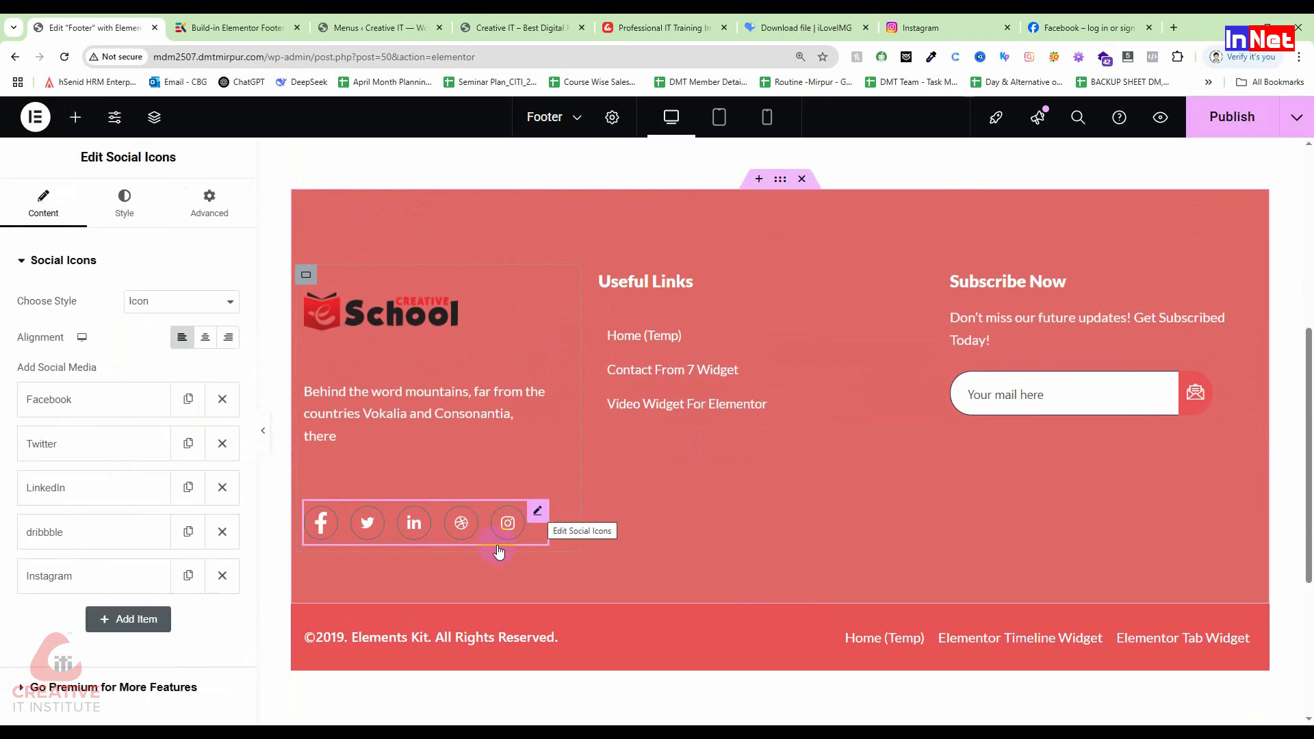
{"action": "left_click", "coordinate": [83, 397]}
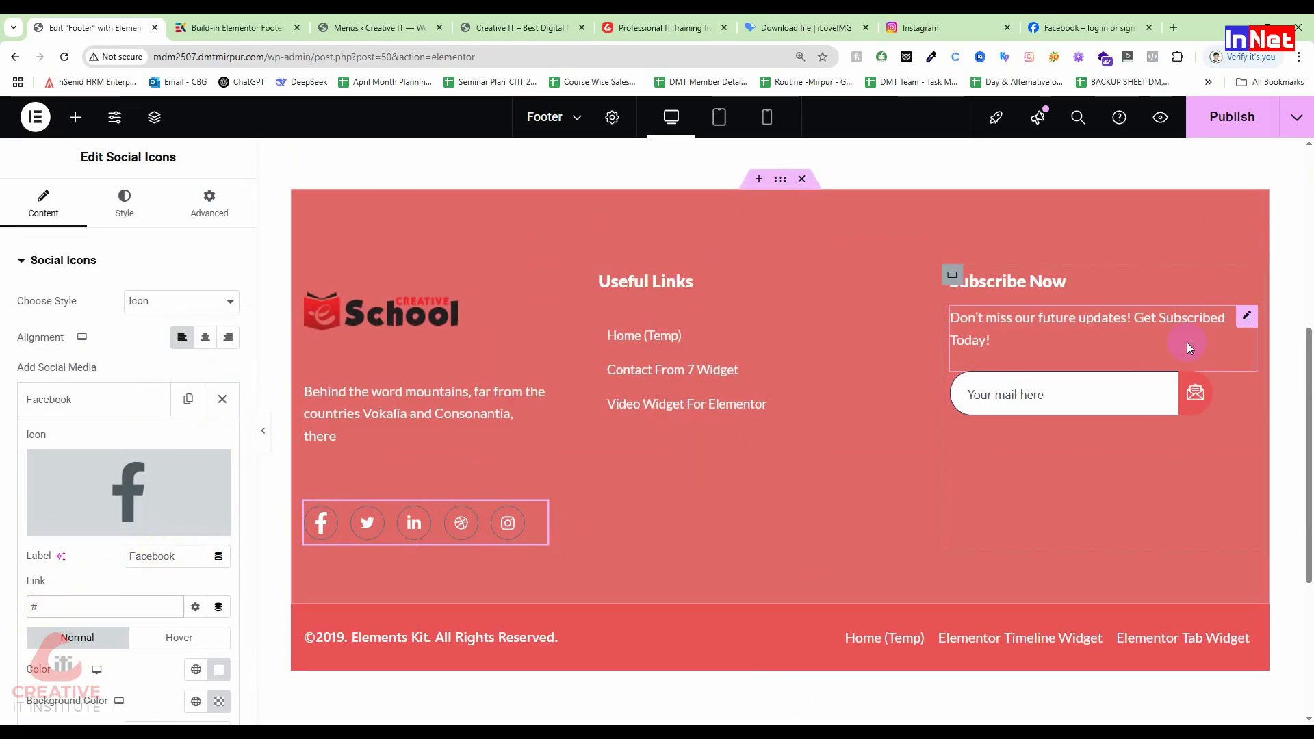
{"action": "scroll", "coordinate": [1186, 342], "scroll_direction": "up", "scroll_amount": 3}
{"action": "scroll", "coordinate": [1187, 342], "scroll_direction": "up", "scroll_amount": 3}
{"action": "scroll", "coordinate": [838, 413], "scroll_direction": "down", "scroll_amount": 4}
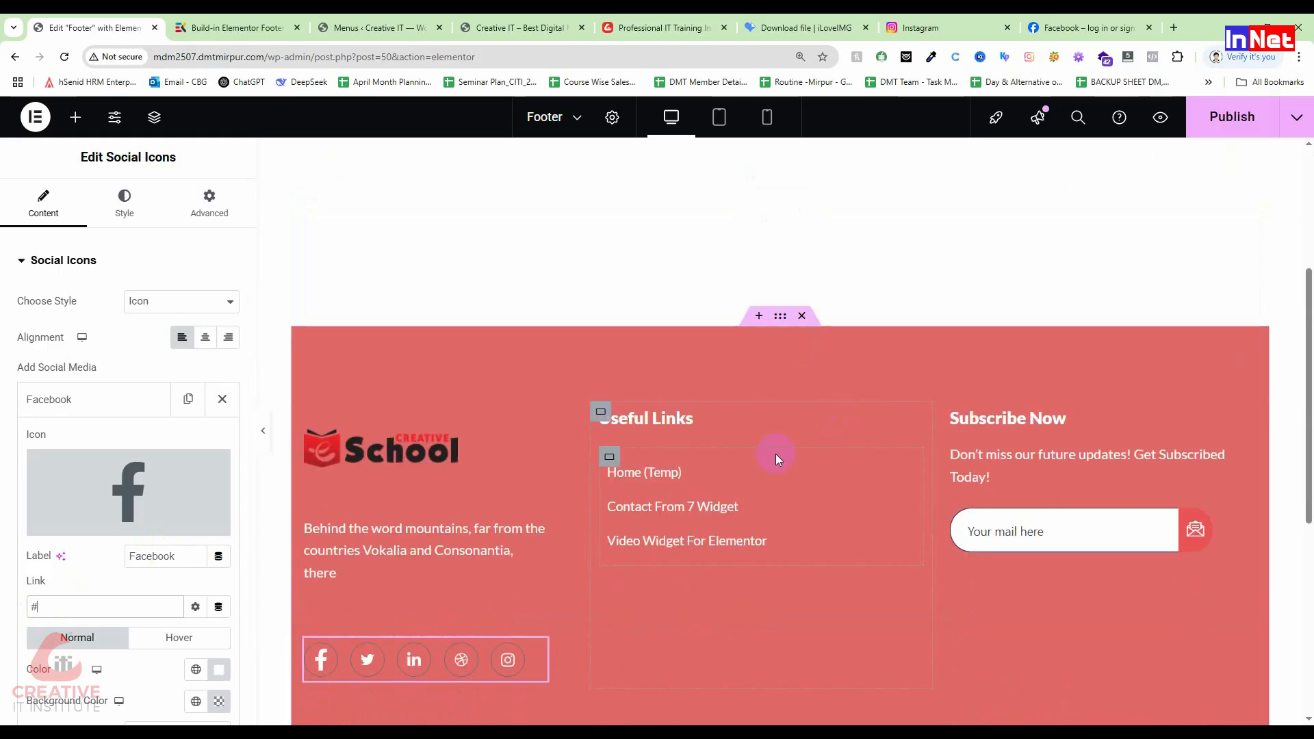
{"action": "left_click", "coordinate": [607, 245]}
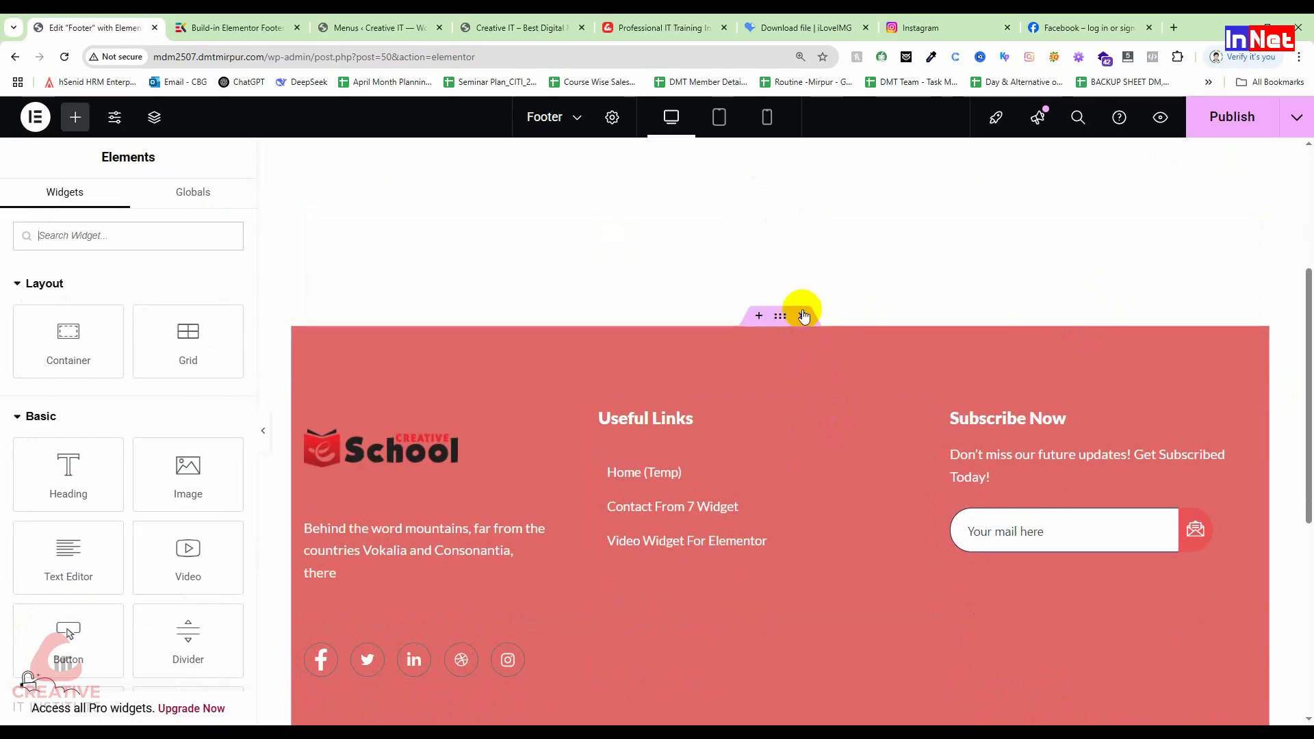
Step: Delete the red footer container and copyright bar, then insert ElementsKit Footer – Section 1
{"action": "left_click", "coordinate": [796, 316]}
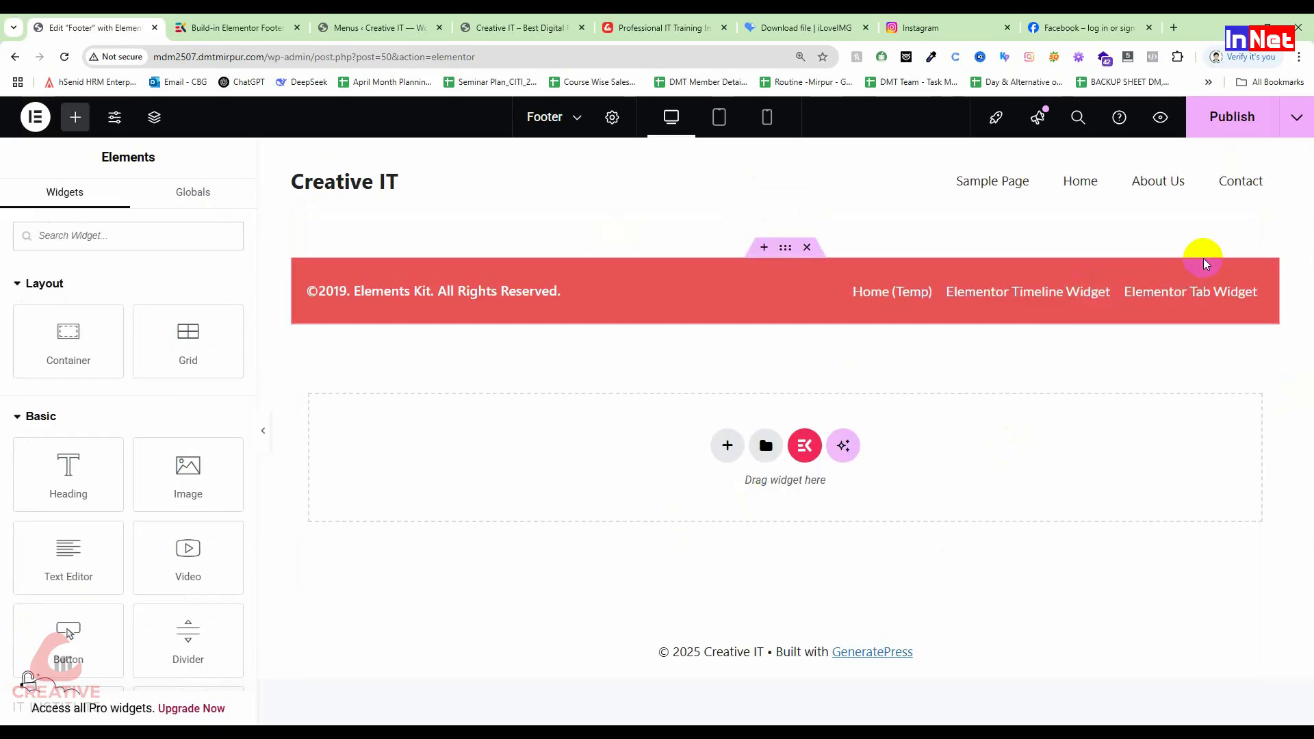
{"action": "left_click", "coordinate": [801, 247]}
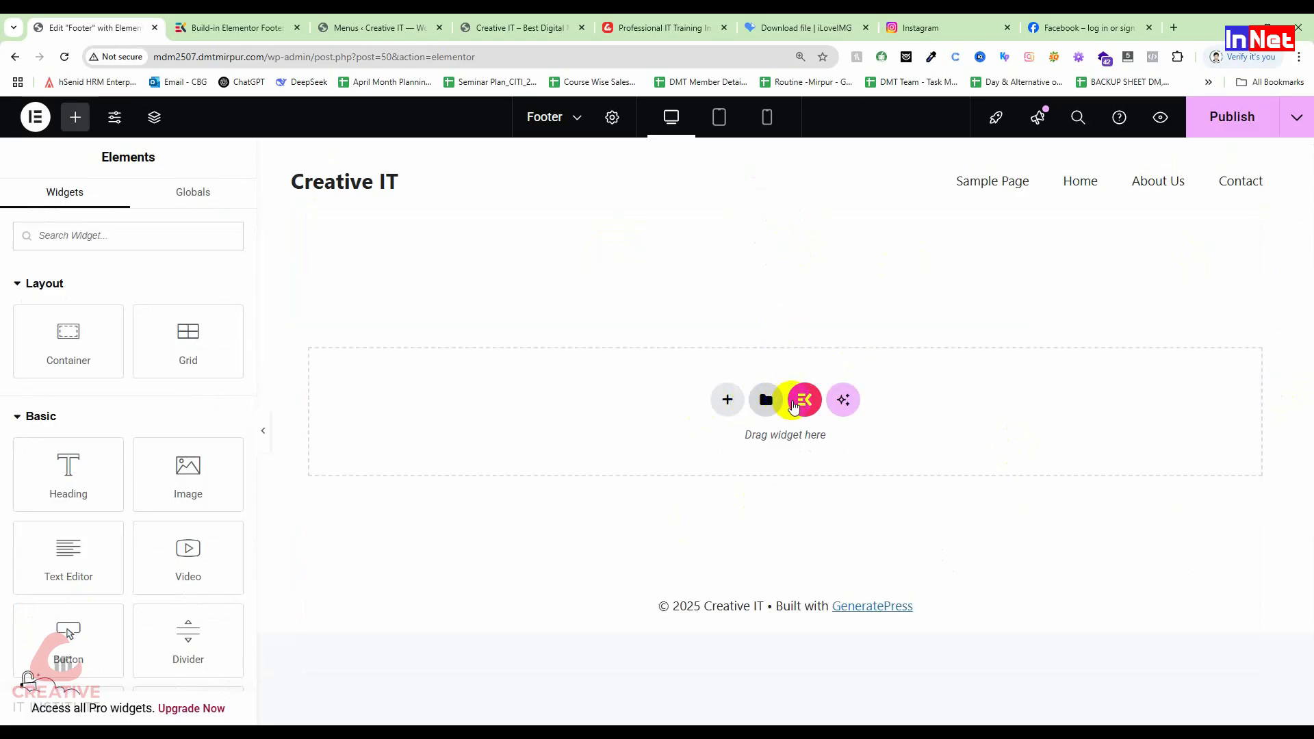
{"action": "left_click", "coordinate": [805, 400]}
{"action": "scroll", "coordinate": [846, 399], "scroll_direction": "down", "scroll_amount": 1}
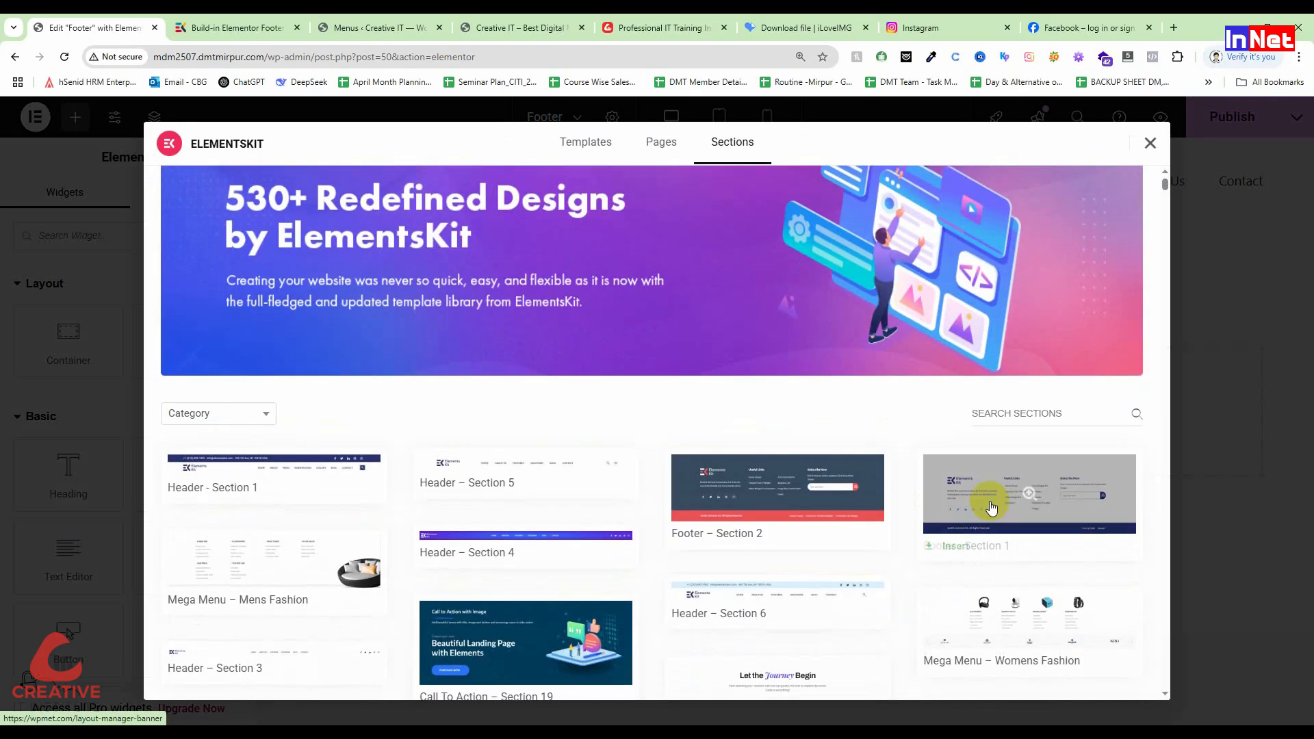
{"action": "mouse_move", "coordinate": [965, 528]}
{"action": "left_click", "coordinate": [956, 546]}
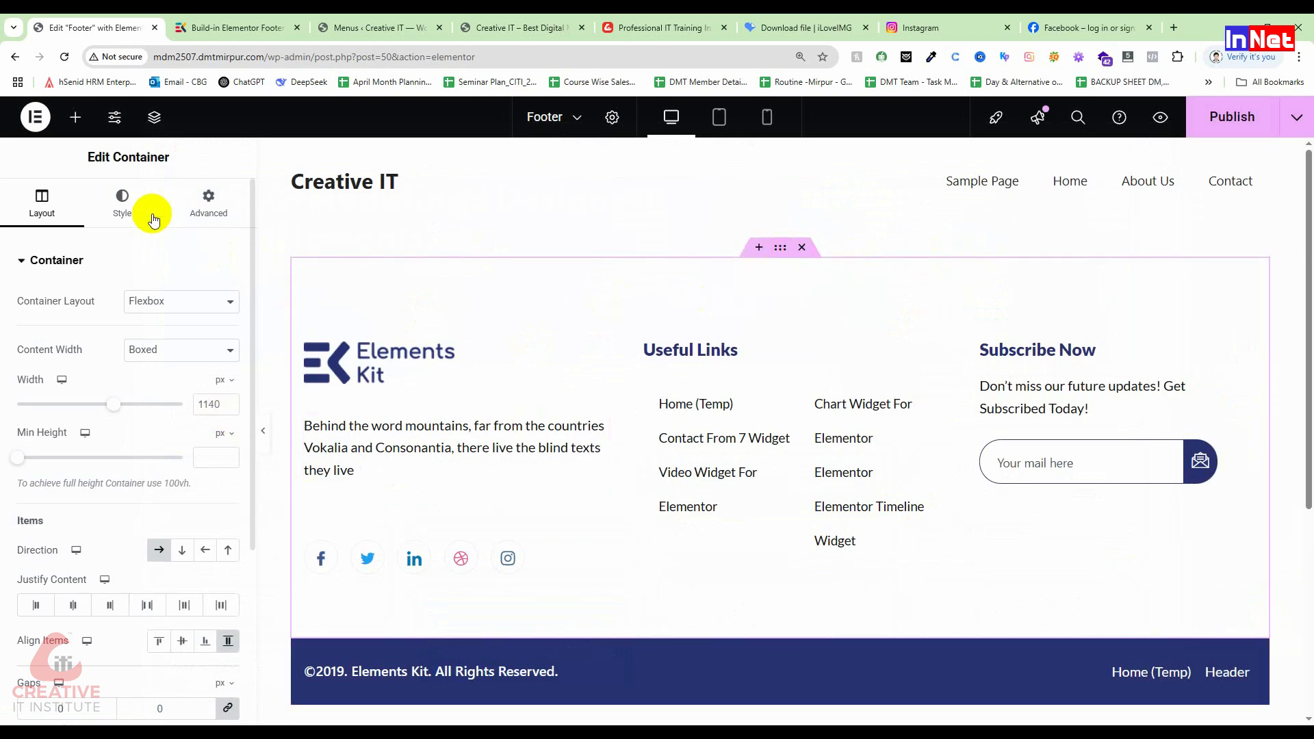
Step: Give the footer a classic #E6D3D3 light pink background and open the media library for its logo
{"action": "left_click", "coordinate": [97, 223]}
{"action": "left_click", "coordinate": [159, 337]}
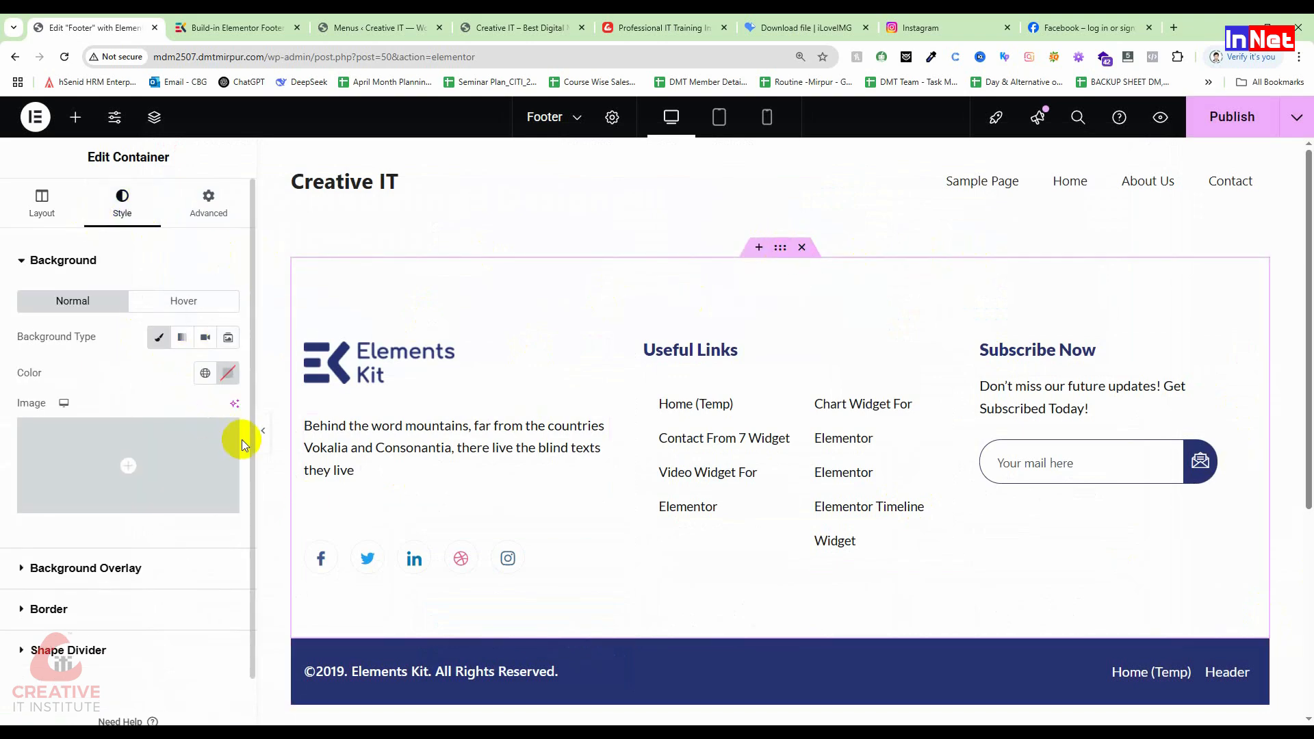
{"action": "left_click", "coordinate": [228, 373]}
{"action": "left_click_drag", "start_coordinate": [164, 472], "coordinate": [143, 457]}
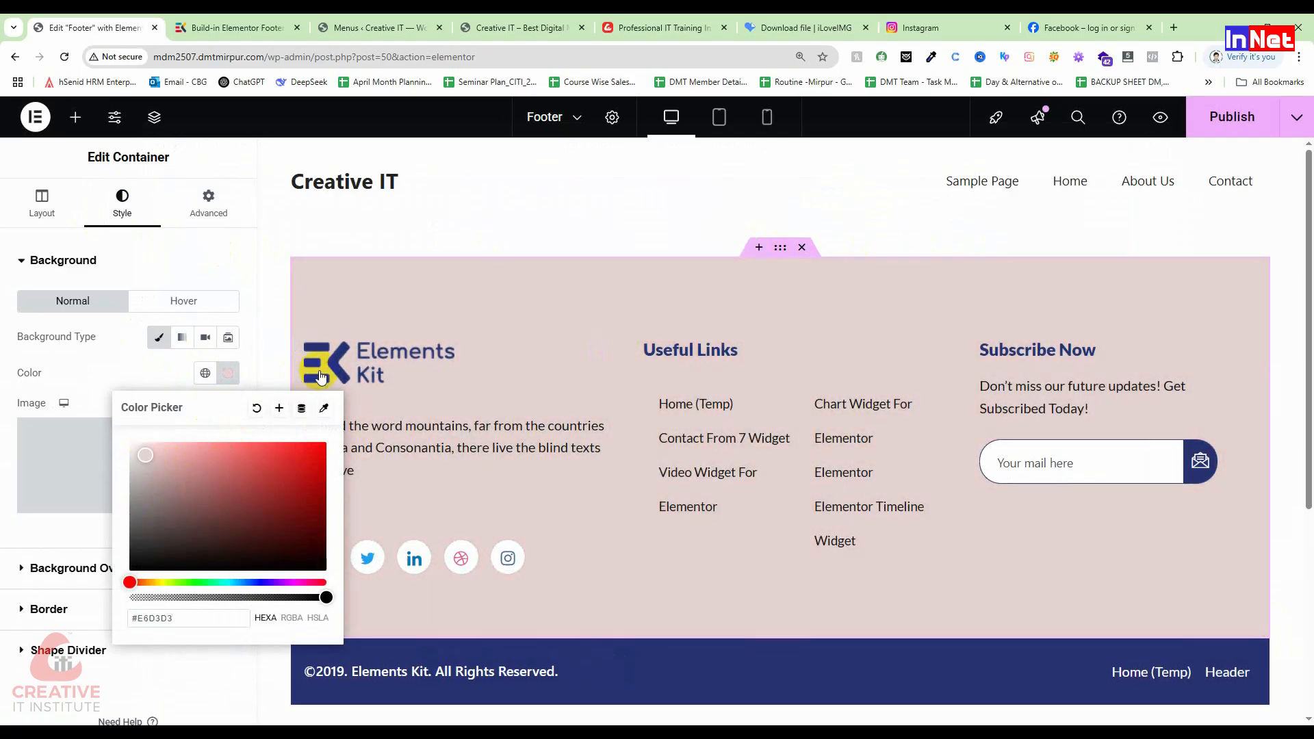
{"action": "left_click", "coordinate": [378, 365]}
{"action": "left_click", "coordinate": [144, 394]}
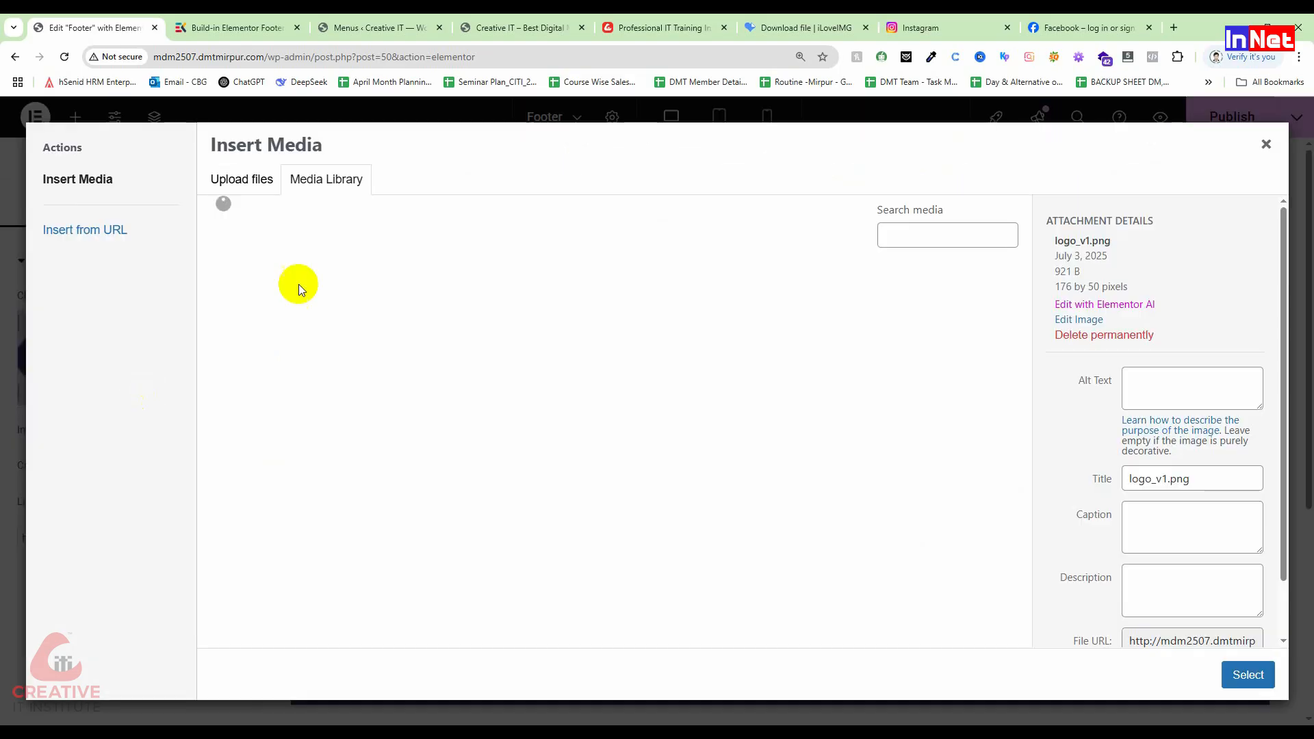
Step: Insert the Creative School logo into the footer, then select the social icons row
{"action": "left_click", "coordinate": [408, 326]}
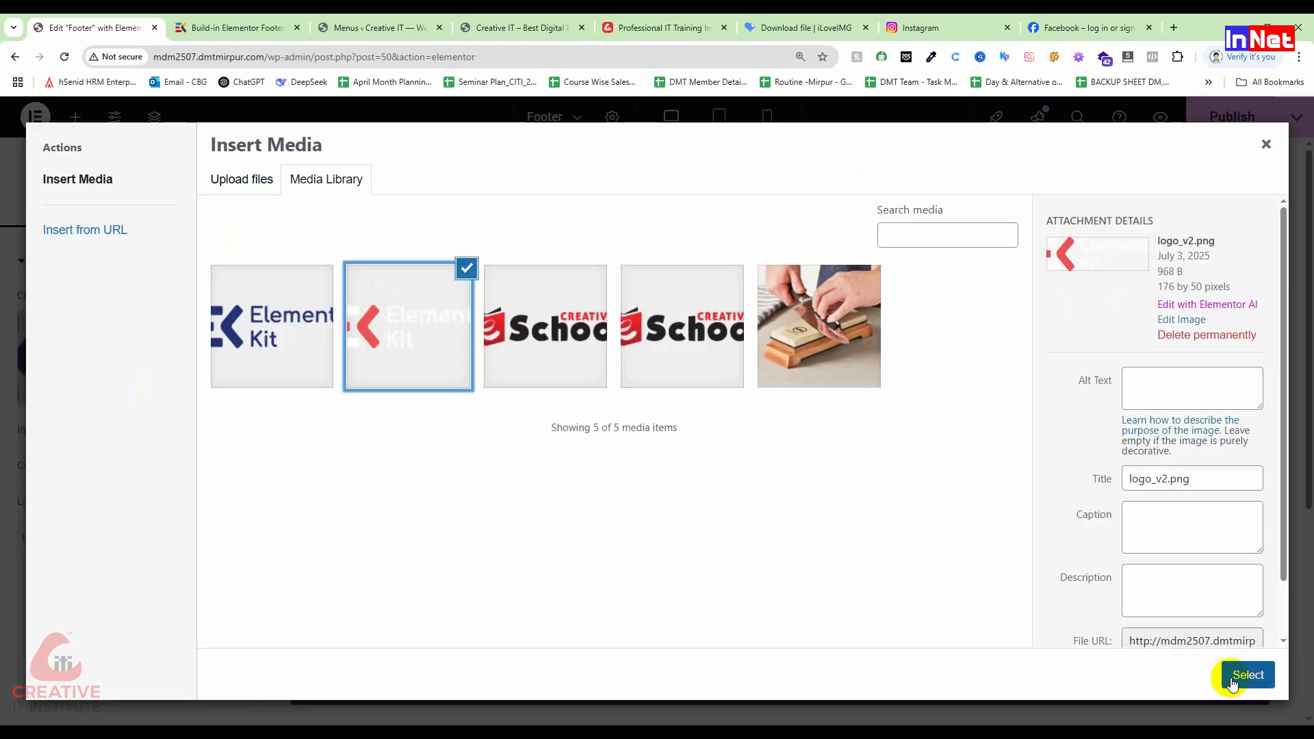
{"action": "left_click", "coordinate": [586, 298]}
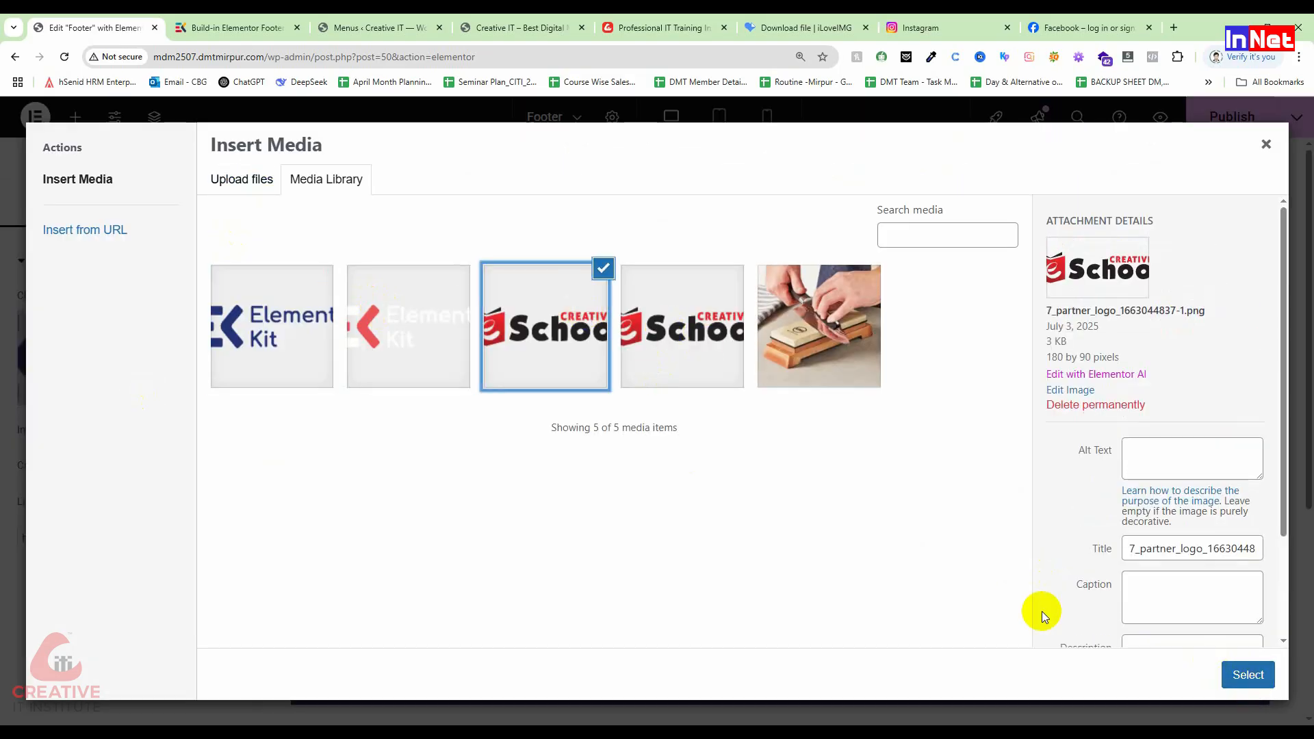
{"action": "left_click", "coordinate": [1246, 674]}
{"action": "scroll", "coordinate": [1006, 455], "scroll_direction": "down", "scroll_amount": 2}
{"action": "scroll", "coordinate": [1006, 455], "scroll_direction": "up", "scroll_amount": 2}
{"action": "scroll", "coordinate": [1007, 463], "scroll_direction": "down", "scroll_amount": 2}
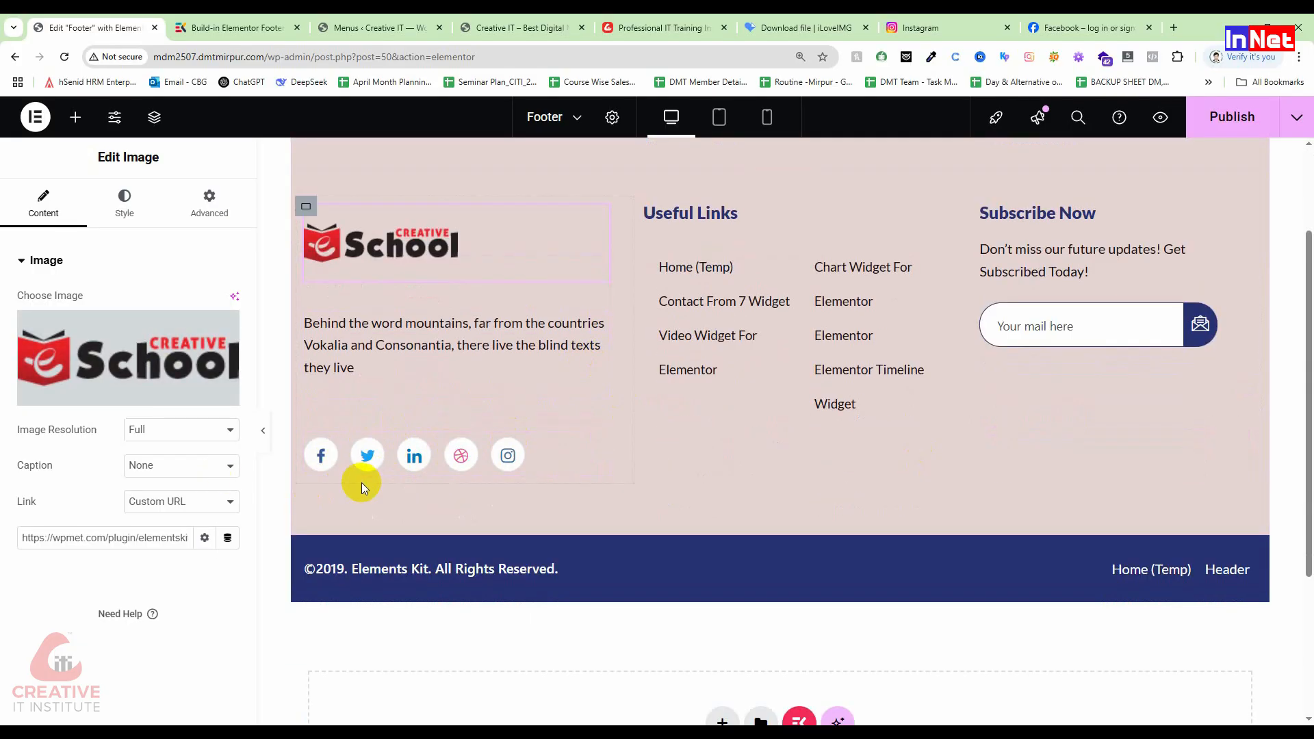
{"action": "left_click", "coordinate": [458, 463]}
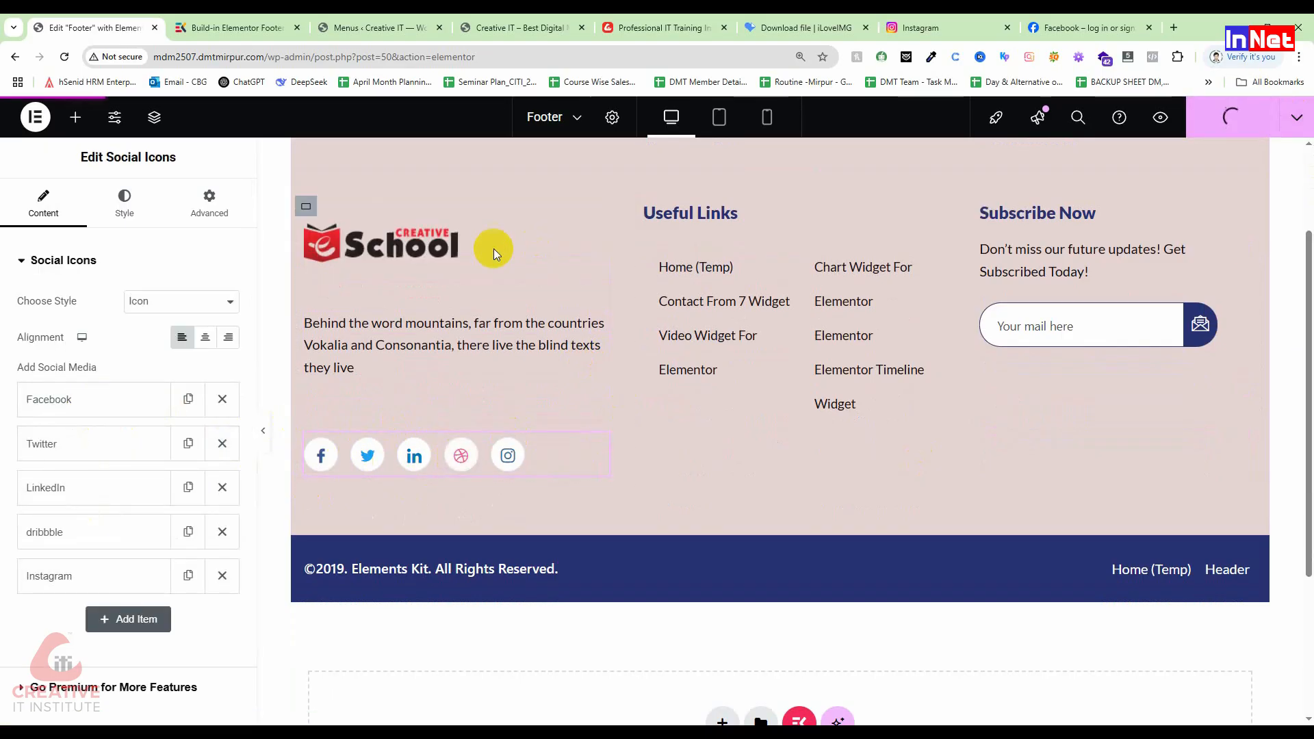
Step: Reload the live home page with F5 and scroll to check the new pale pink footer
{"action": "left_click", "coordinate": [363, 28]}
{"action": "left_click", "coordinate": [541, 26]}
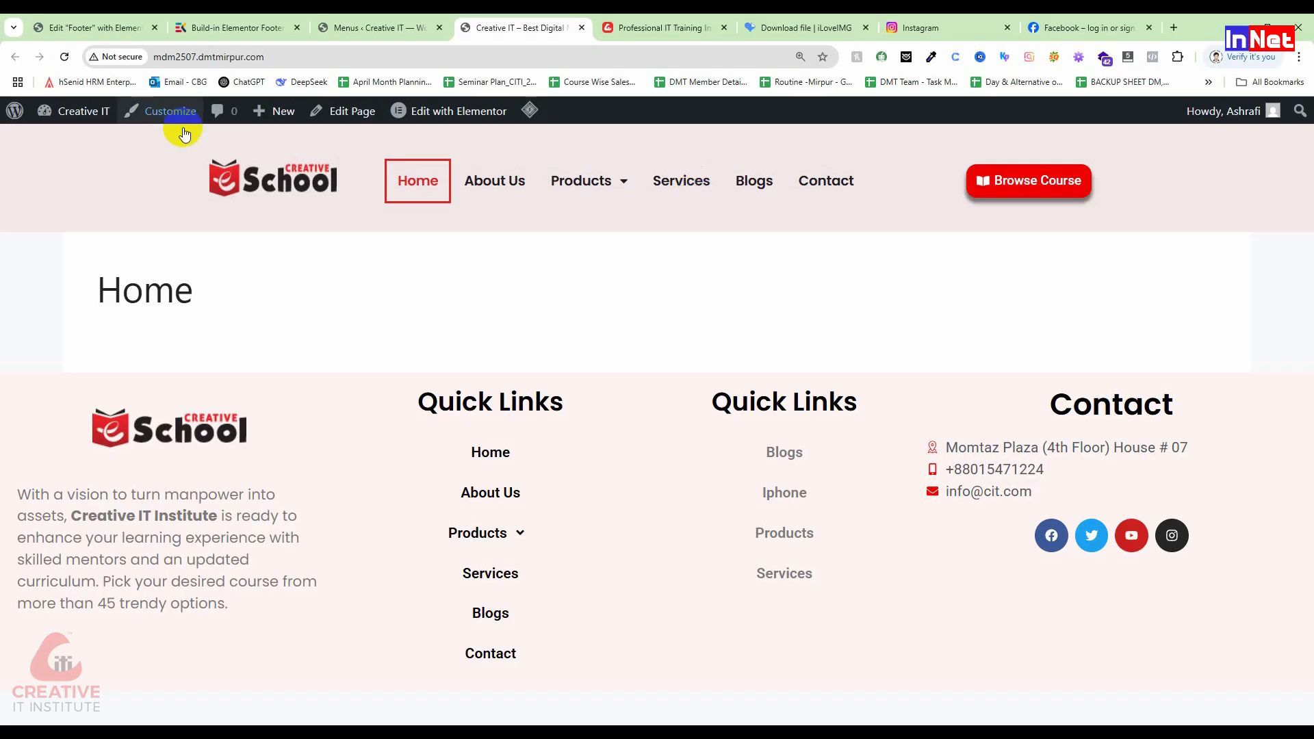
{"action": "key", "text": "F5"}
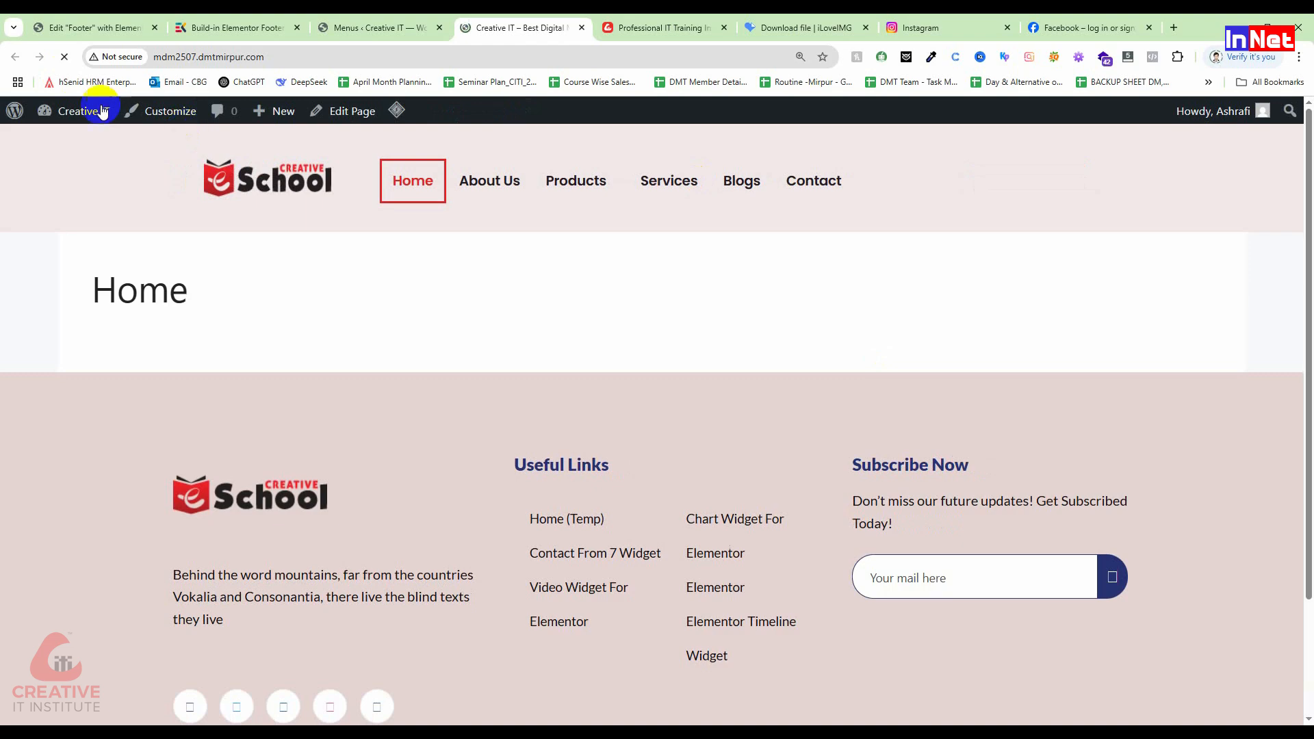
{"action": "scroll", "coordinate": [327, 553], "scroll_direction": "down", "scroll_amount": 2}
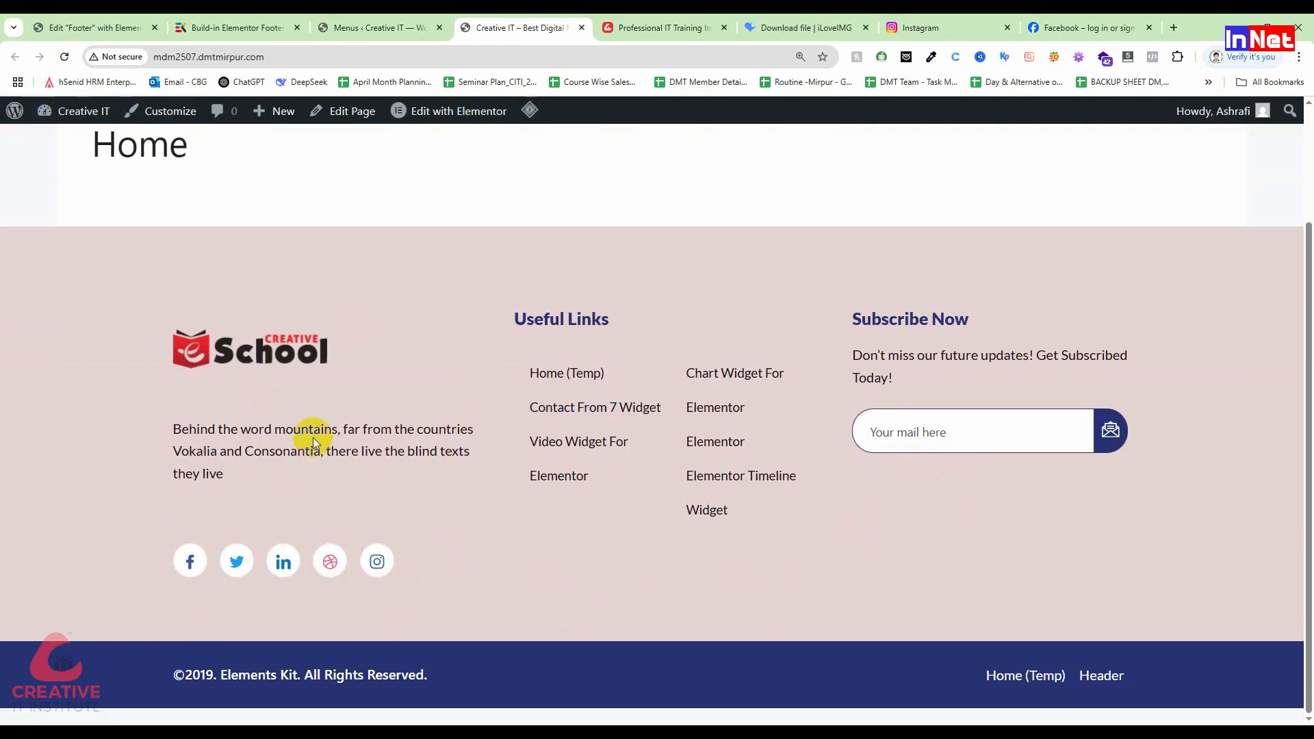
{"action": "scroll", "coordinate": [313, 442], "scroll_direction": "up", "scroll_amount": 2}
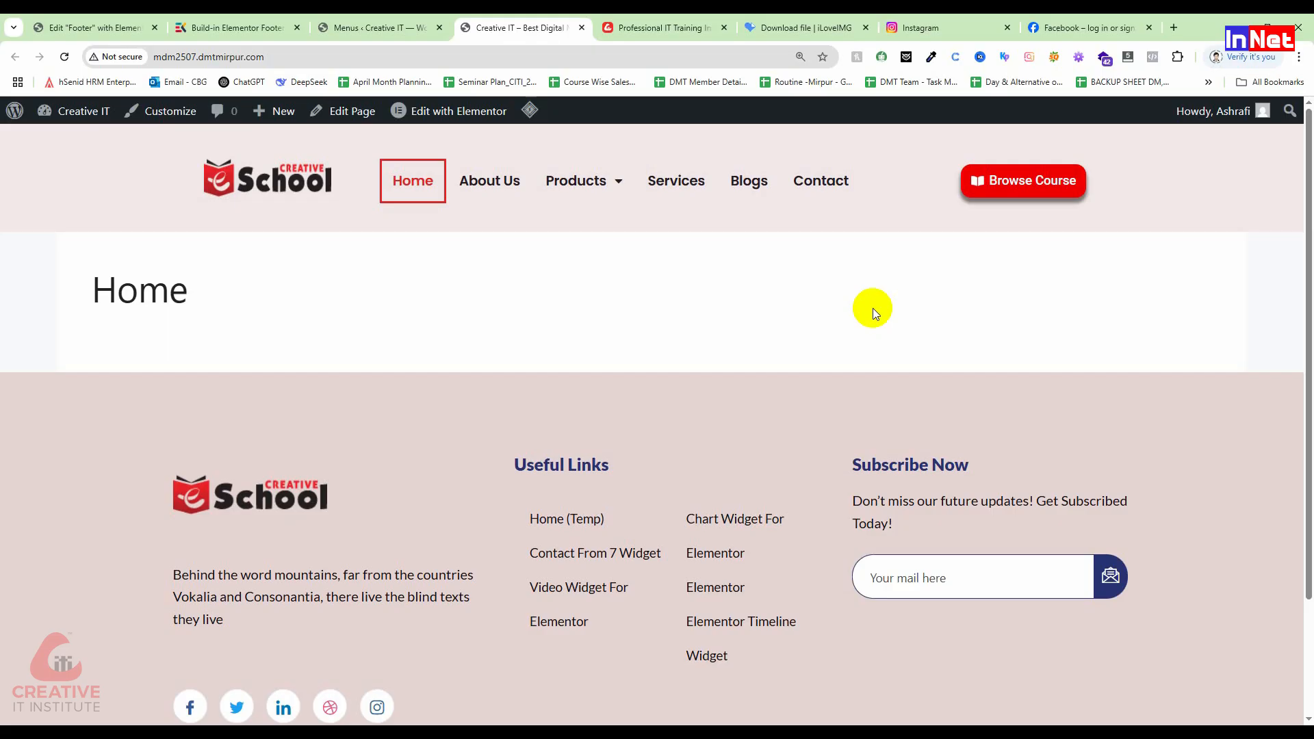
{"action": "scroll", "coordinate": [890, 301], "scroll_direction": "down", "scroll_amount": 2}
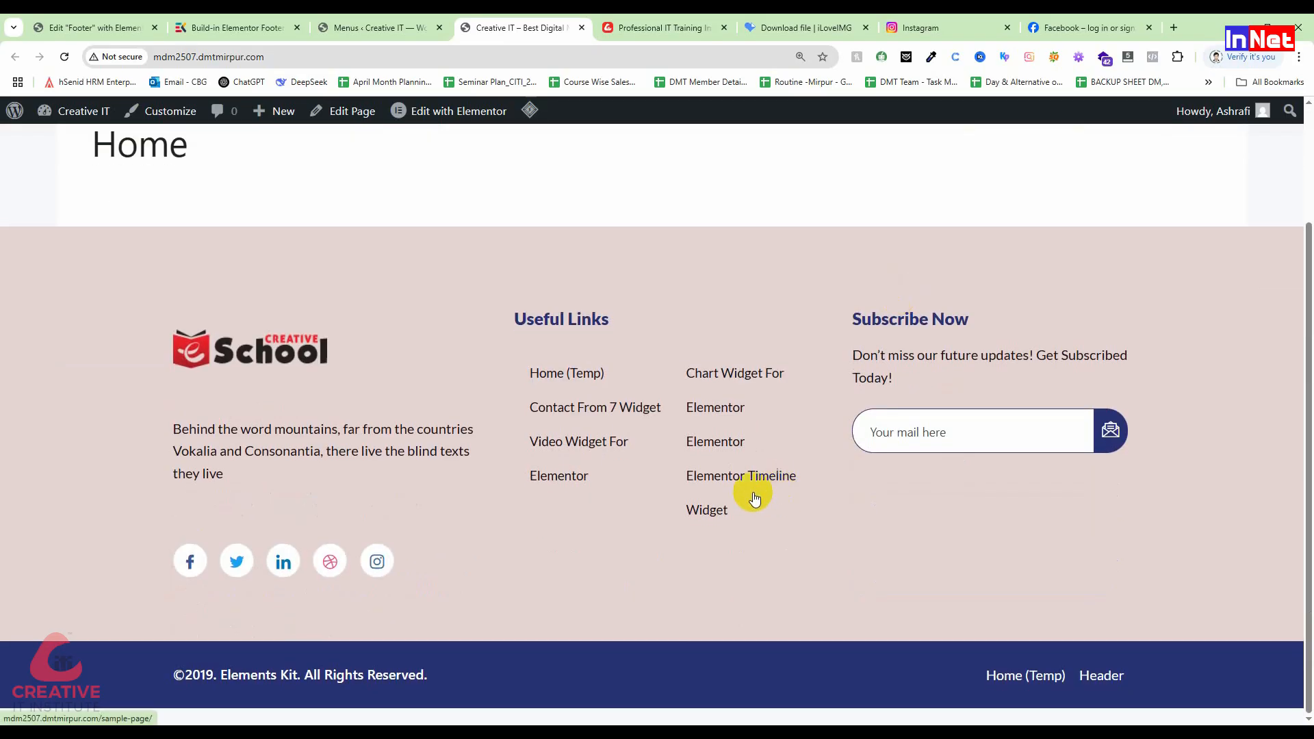
{"action": "scroll", "coordinate": [704, 505], "scroll_direction": "up", "scroll_amount": 2}
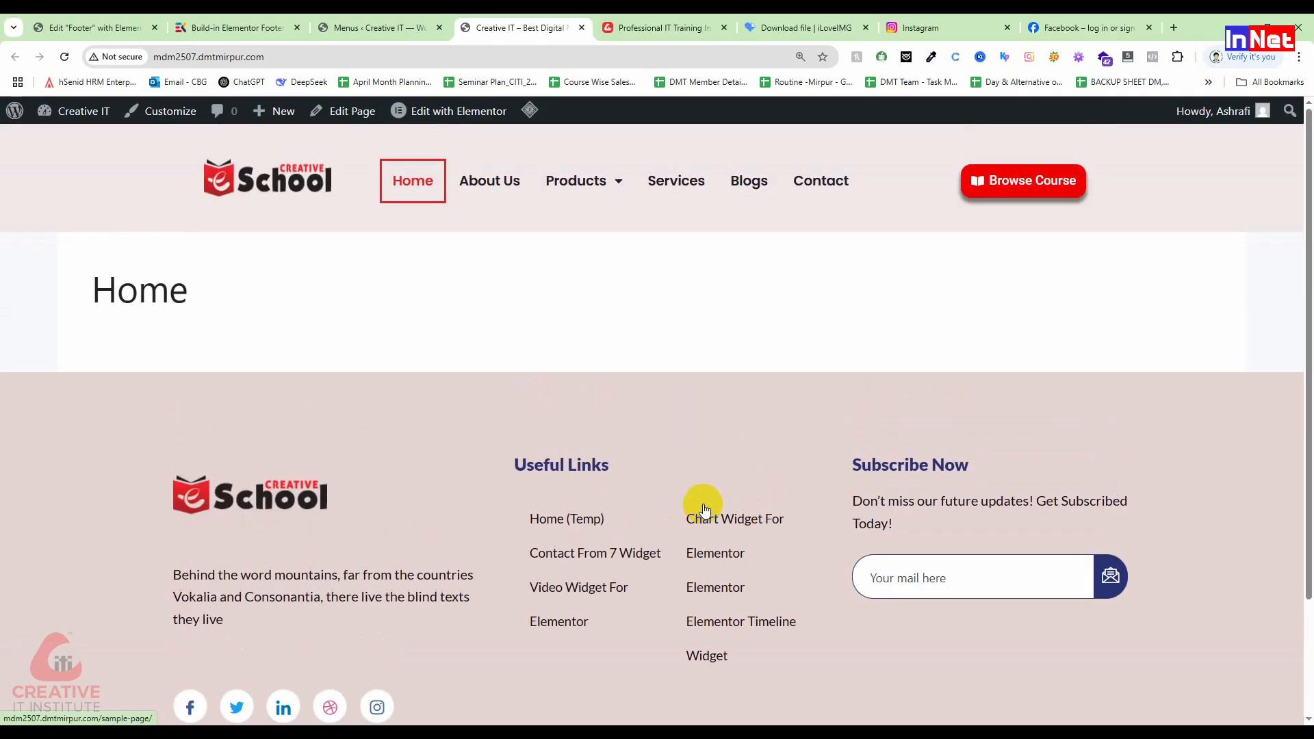